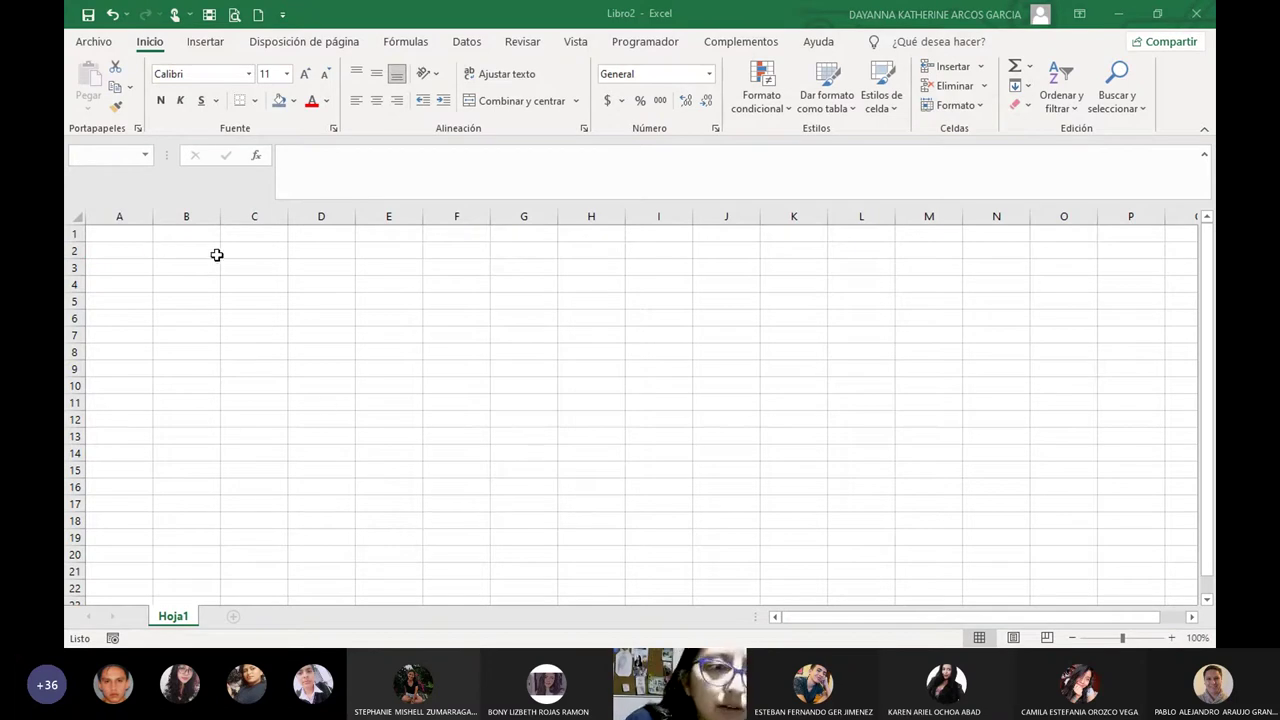
# Paste the copied constants table with Pm Aire 29, Pm Agua 18 and P[mmhg] 760 starting at cell B2.
pyautogui.hotkey('ctrl', 'c')
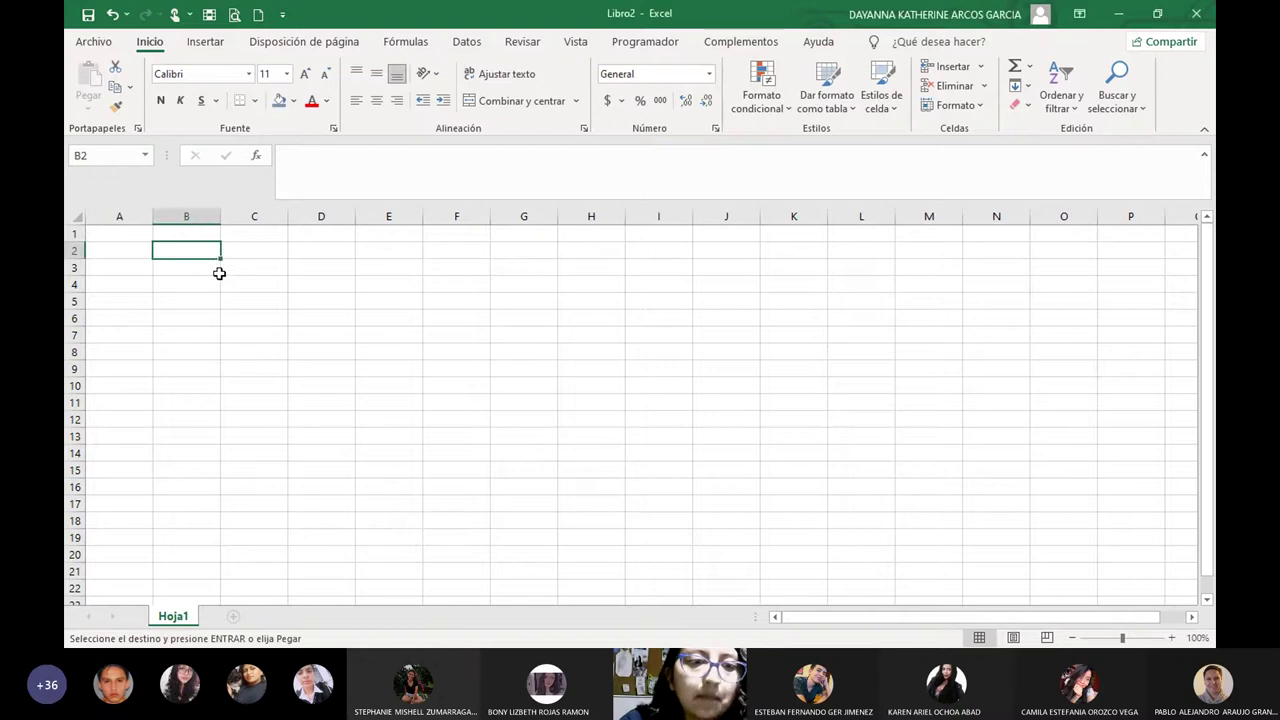
pyautogui.hotkey('ctrl', 'v')
pyautogui.click(318, 338)
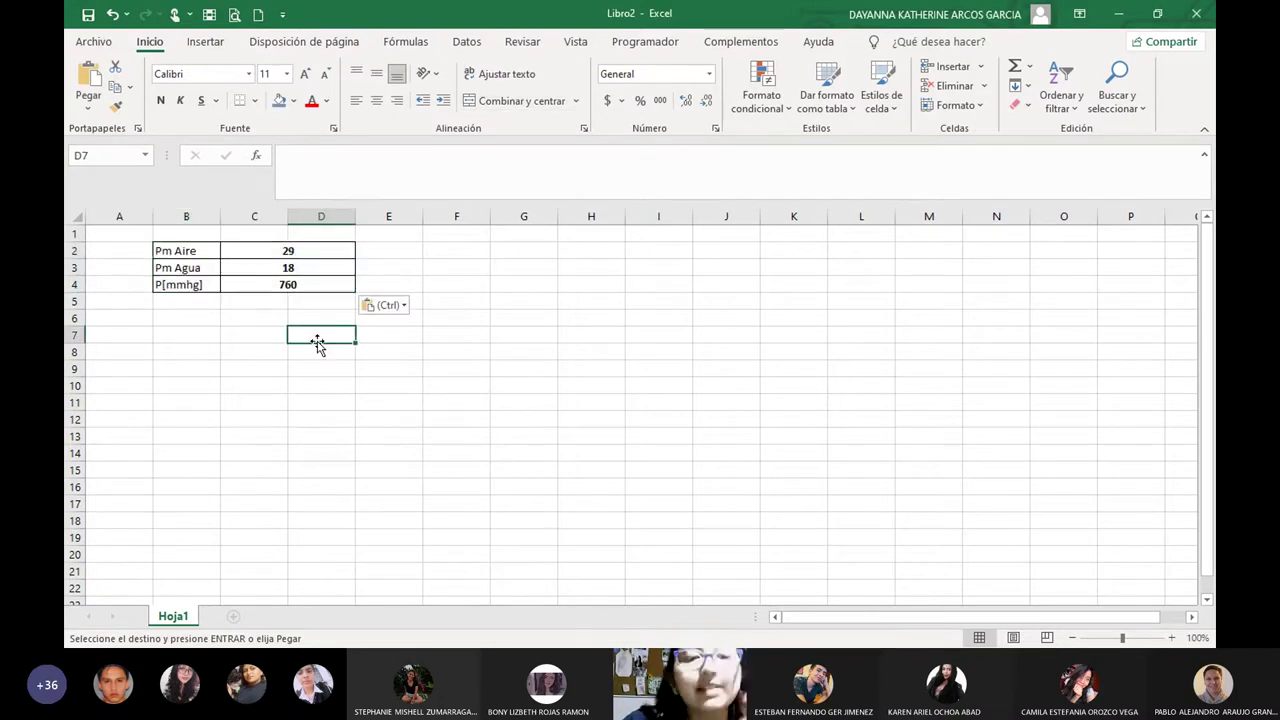
pyautogui.moveTo(200, 285); pyautogui.dragTo(257, 286)
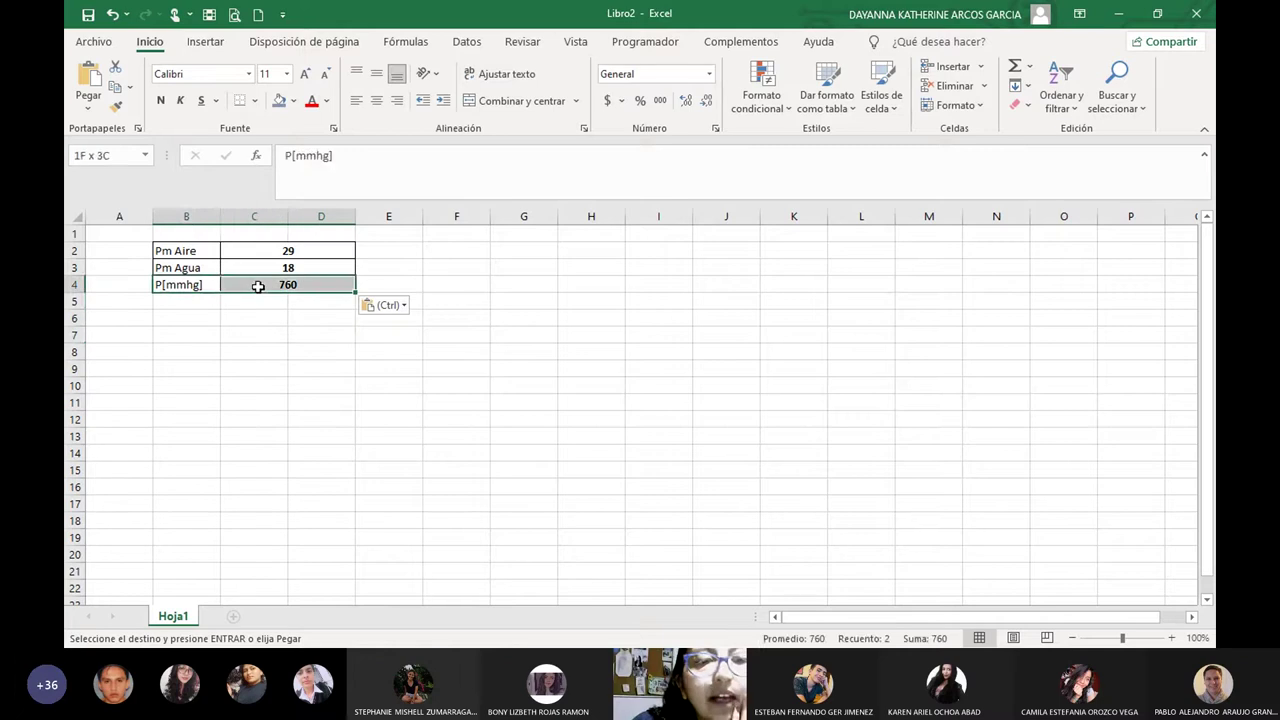
pyautogui.click(284, 331)
pyautogui.click(269, 289)
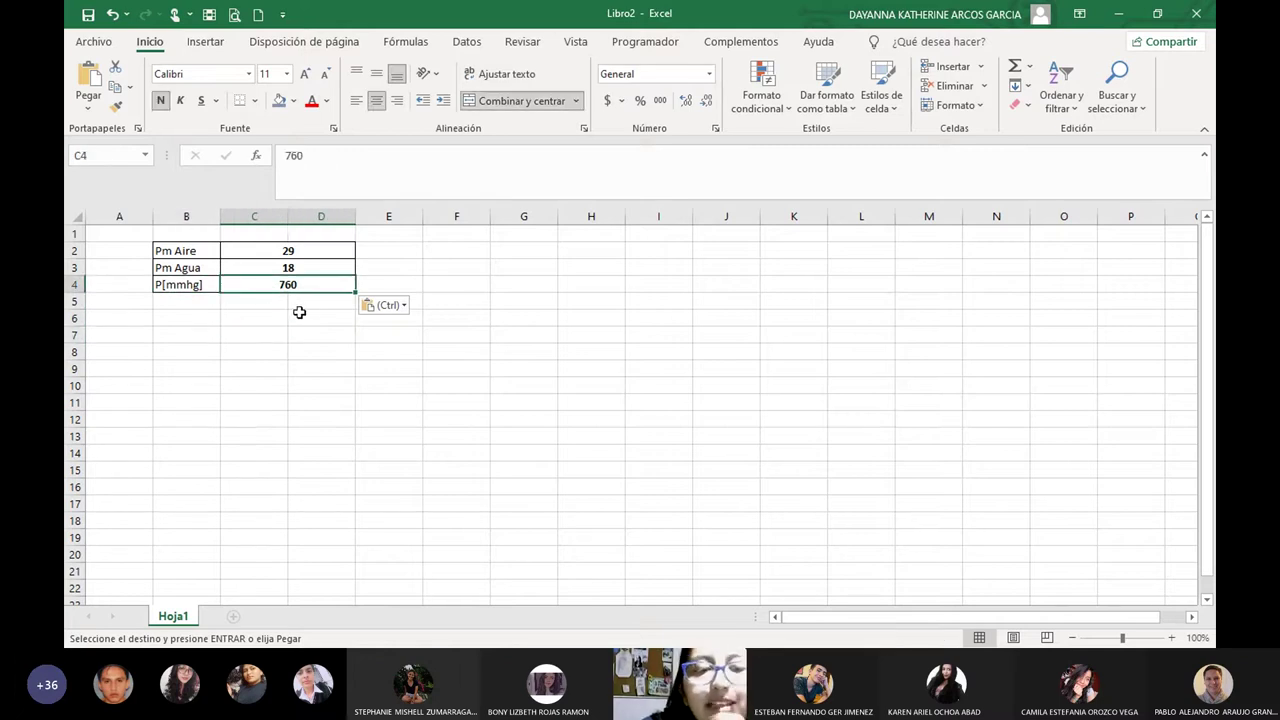
pyautogui.moveTo(158, 343); pyautogui.dragTo(437, 409)
pyautogui.click(277, 406)
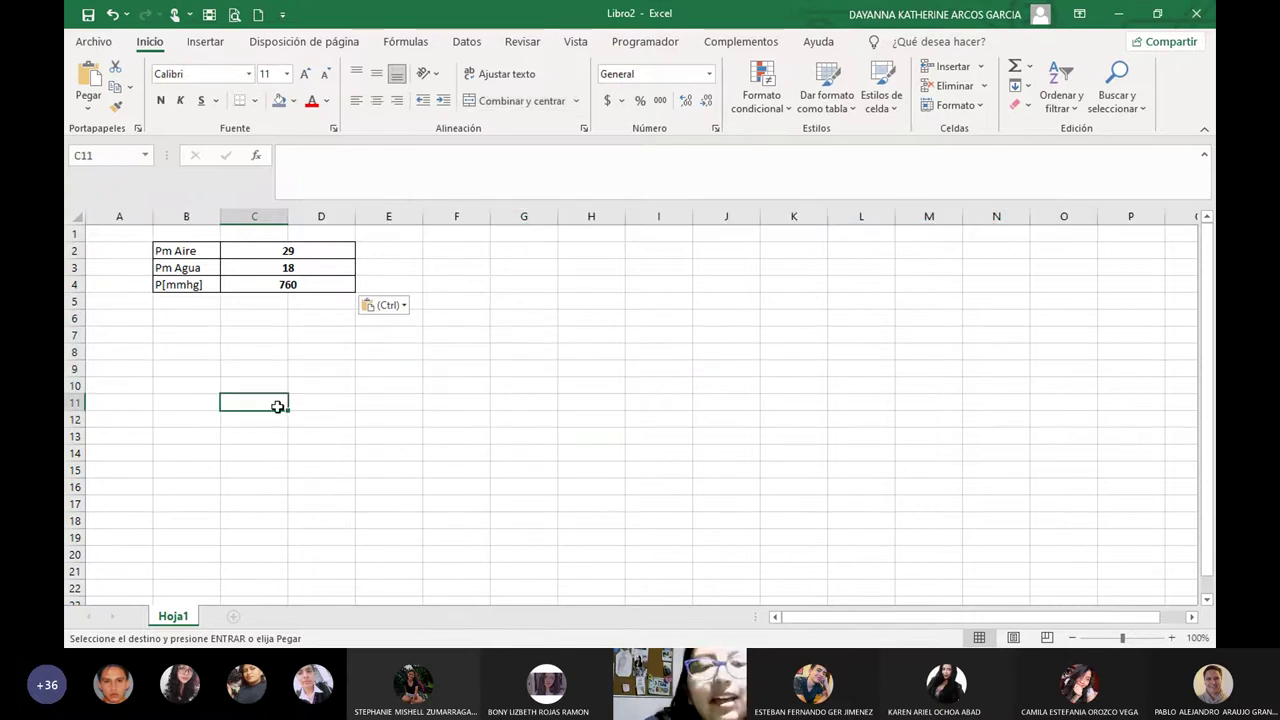
# Paste the copied T[C] temperature column, running from 0 in increments of 2, starting at cell B7.
pyautogui.click(194, 336)
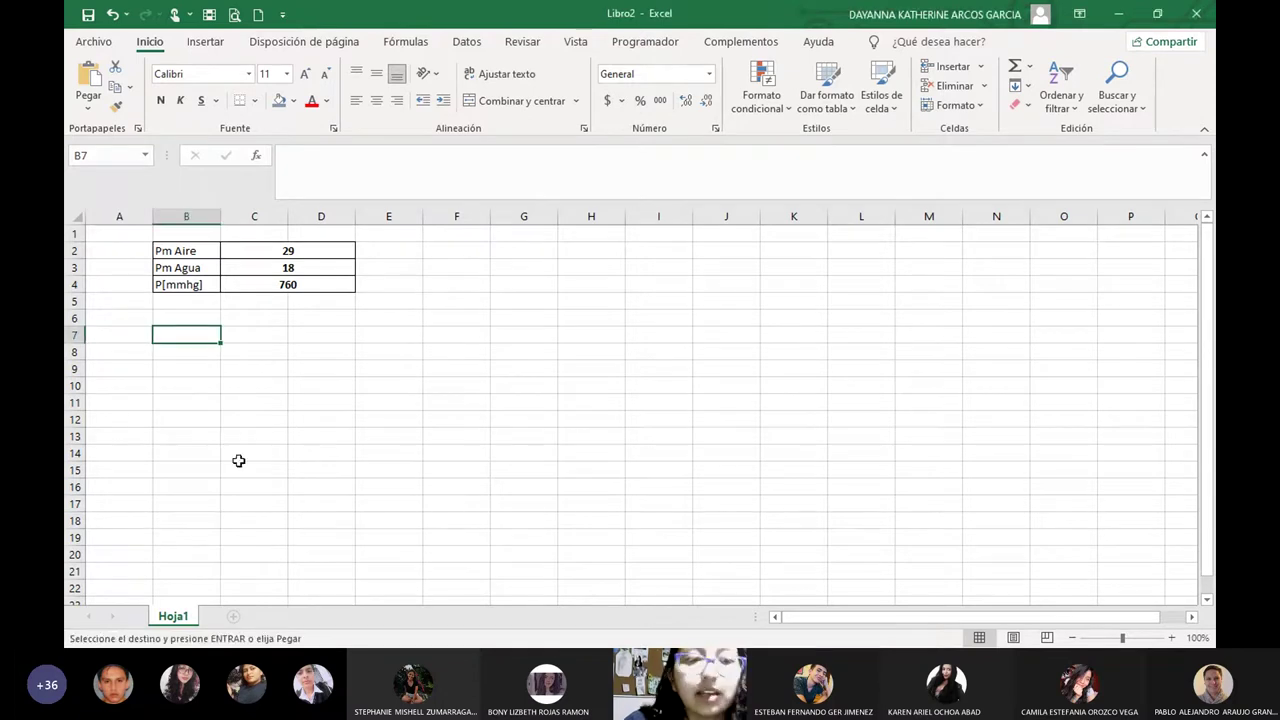
pyautogui.hotkey('ctrl', 'v')
pyautogui.click(278, 419)
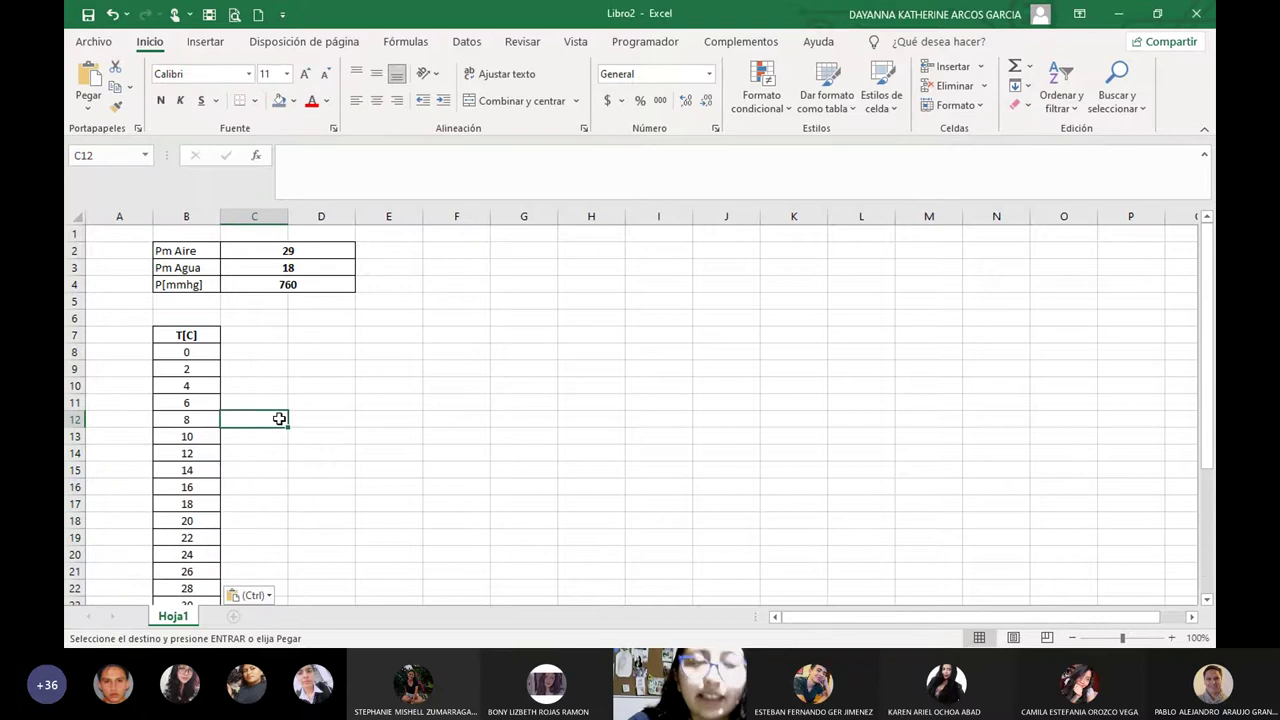
pyautogui.scroll(-2, 278, 416)
pyautogui.scroll(2, 278, 414)
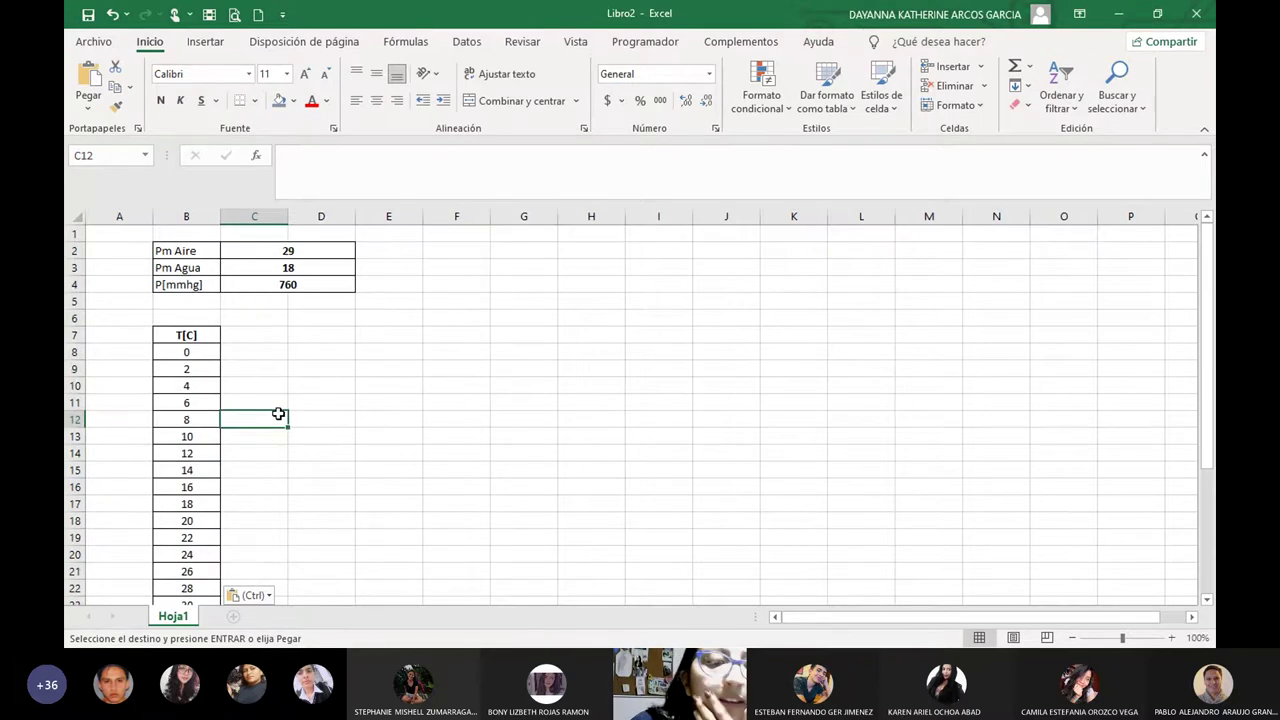
# Review the temperature values in the T[C] column and the interval between consecutive entries.
pyautogui.click(197, 355)
pyautogui.scroll(-2, 301, 425)
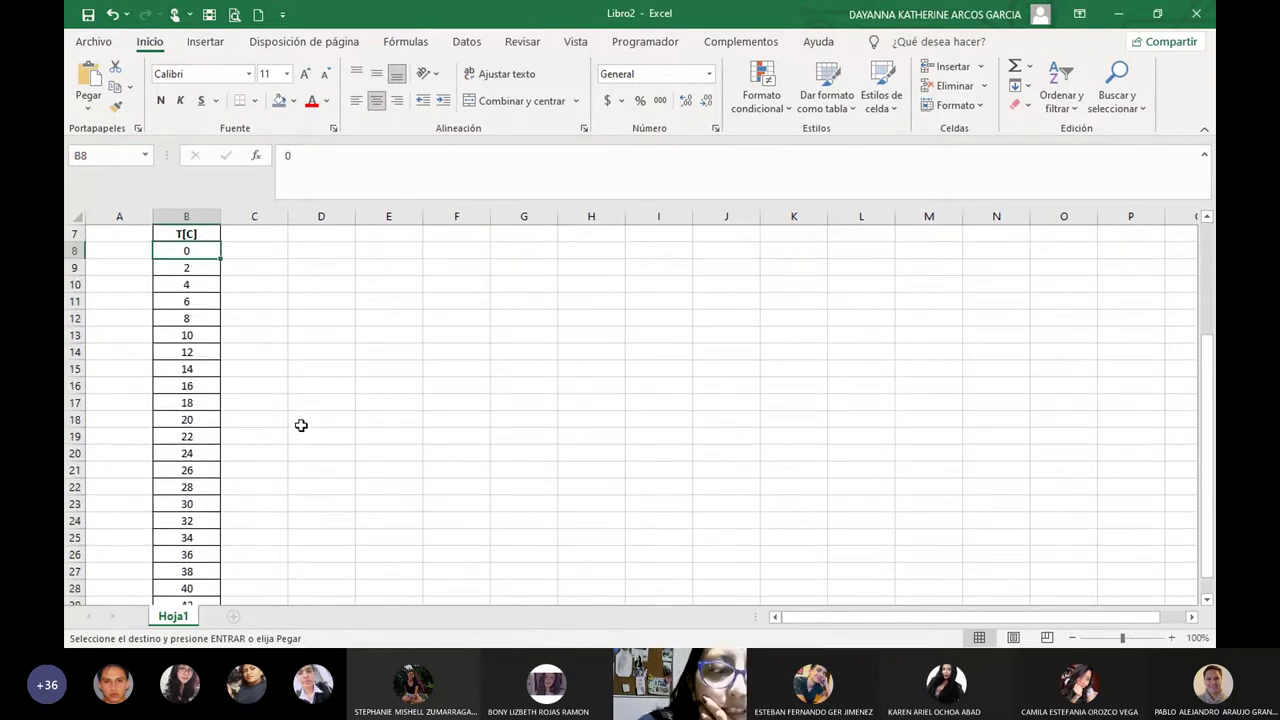
pyautogui.scroll(1, 234, 580)
pyautogui.scroll(-3, 237, 551)
pyautogui.scroll(2, 237, 551)
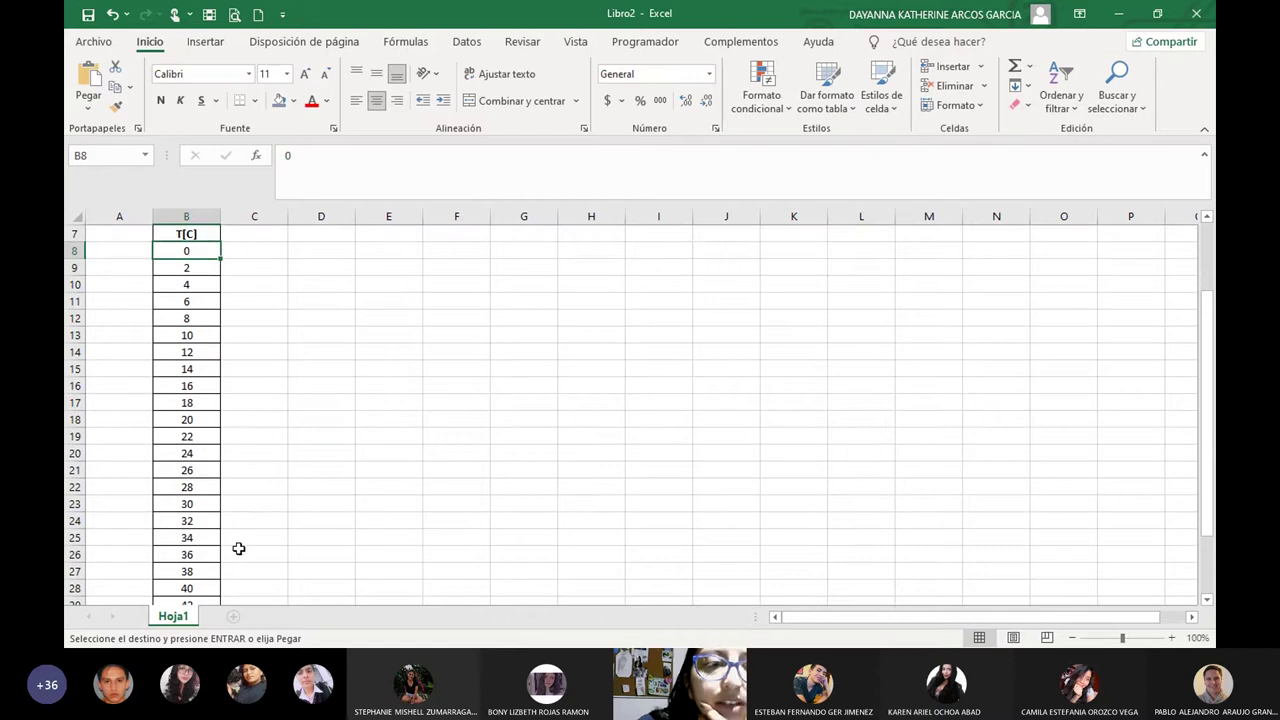
pyautogui.click(207, 268)
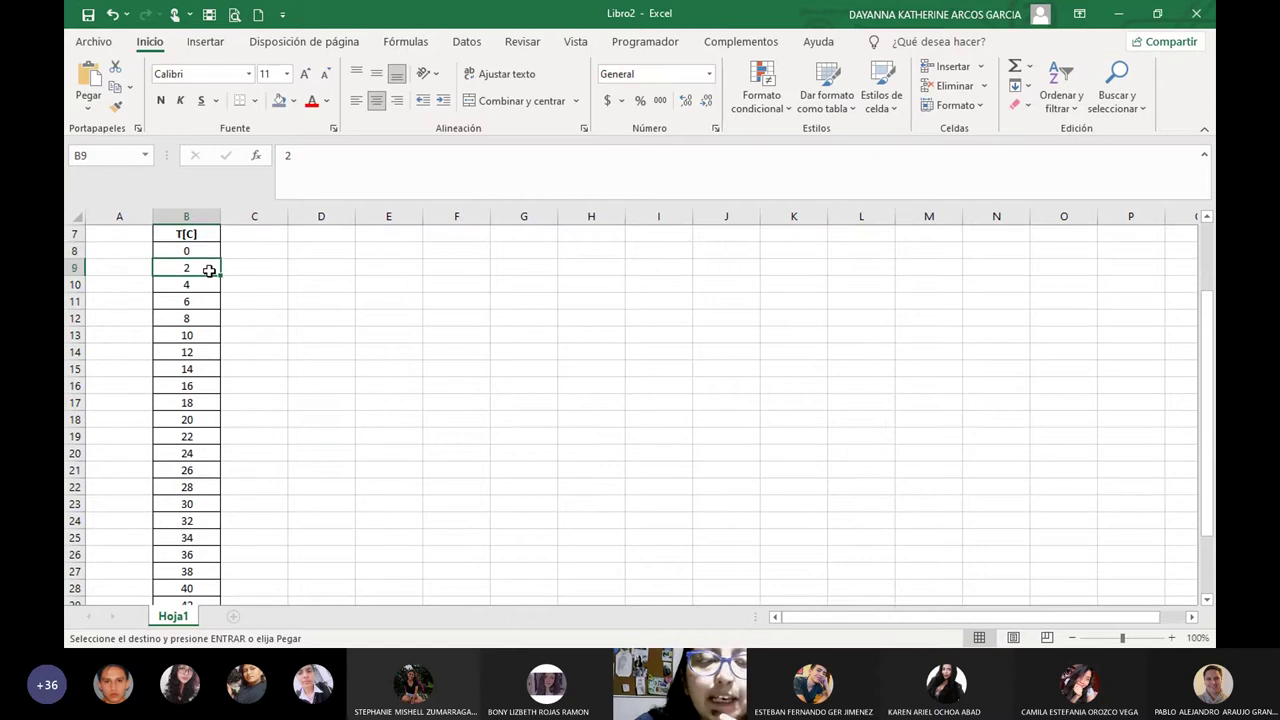
pyautogui.click(207, 285)
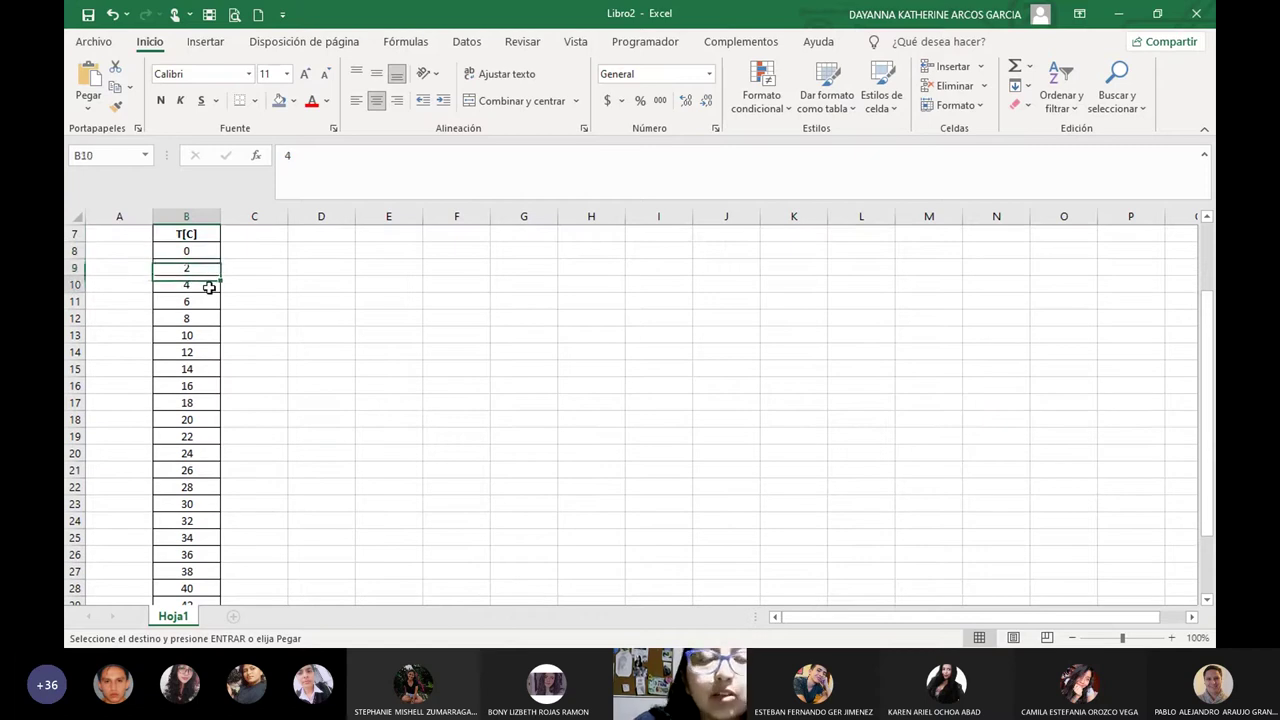
pyautogui.scroll(2, 272, 379)
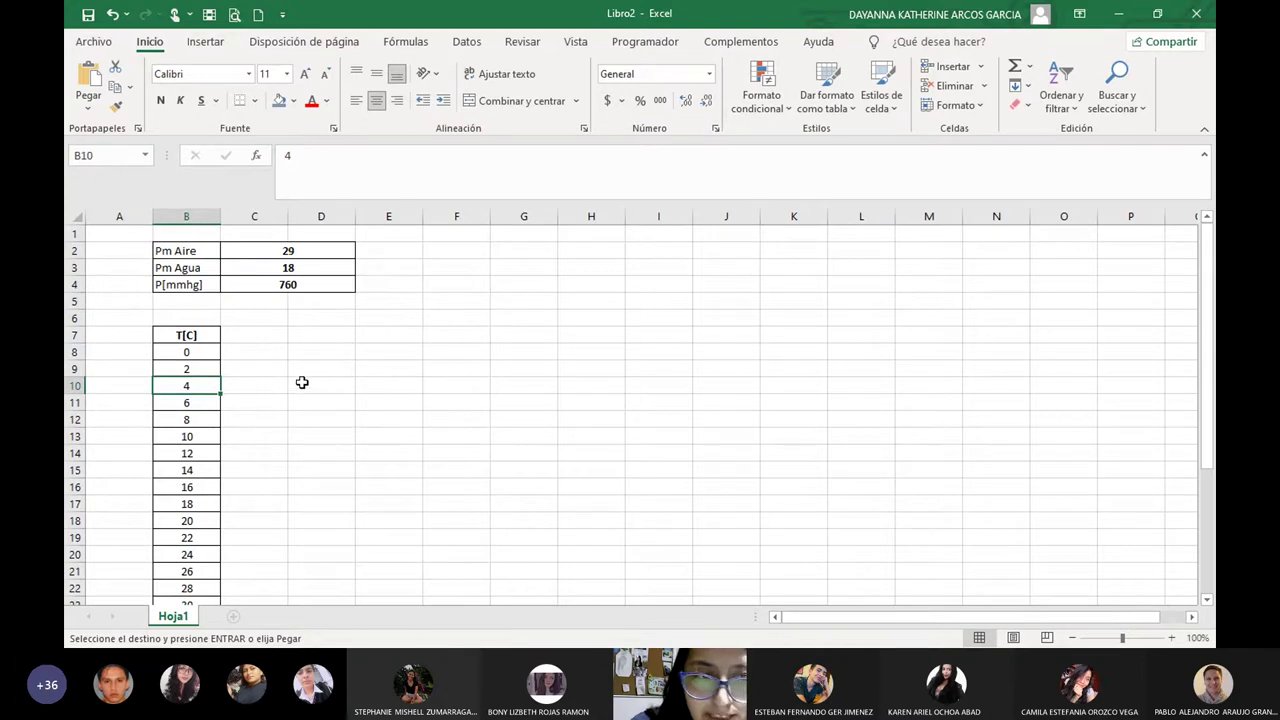
# Paste the copied bordered header "Pv* mmHg" into cell D7, in line with the T[C] header.
pyautogui.click(308, 338)
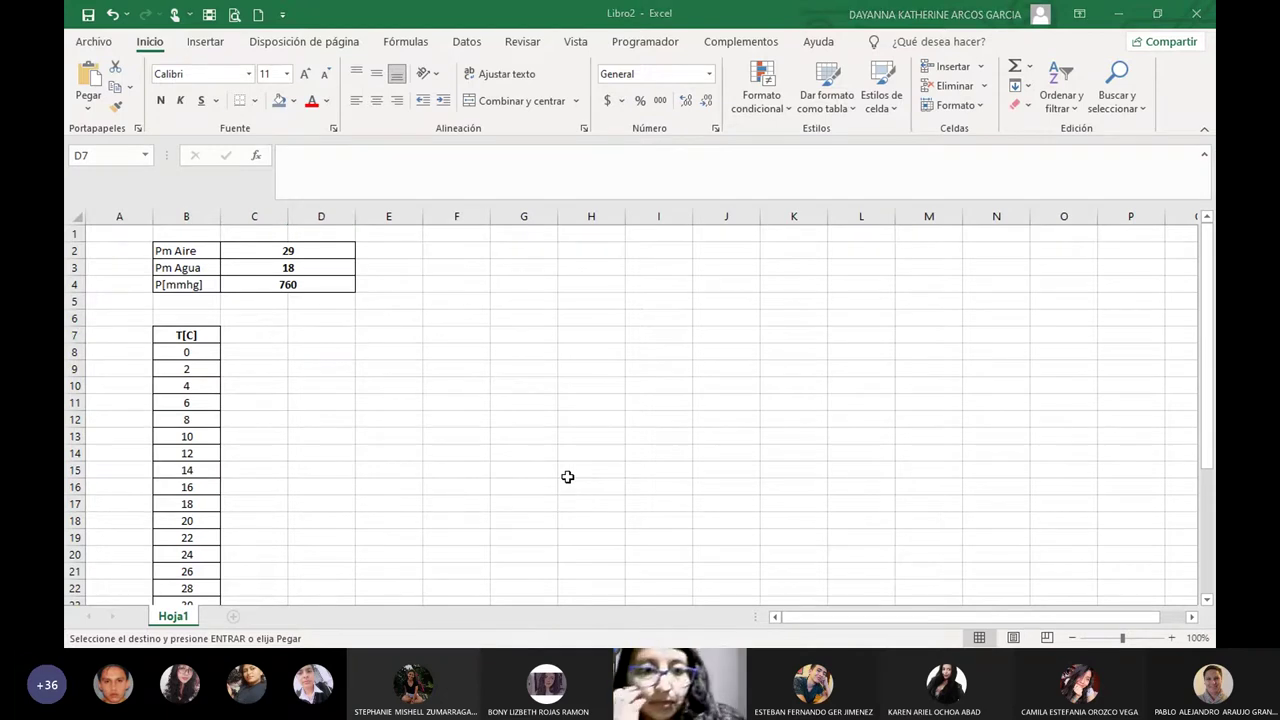
pyautogui.press('Escape')
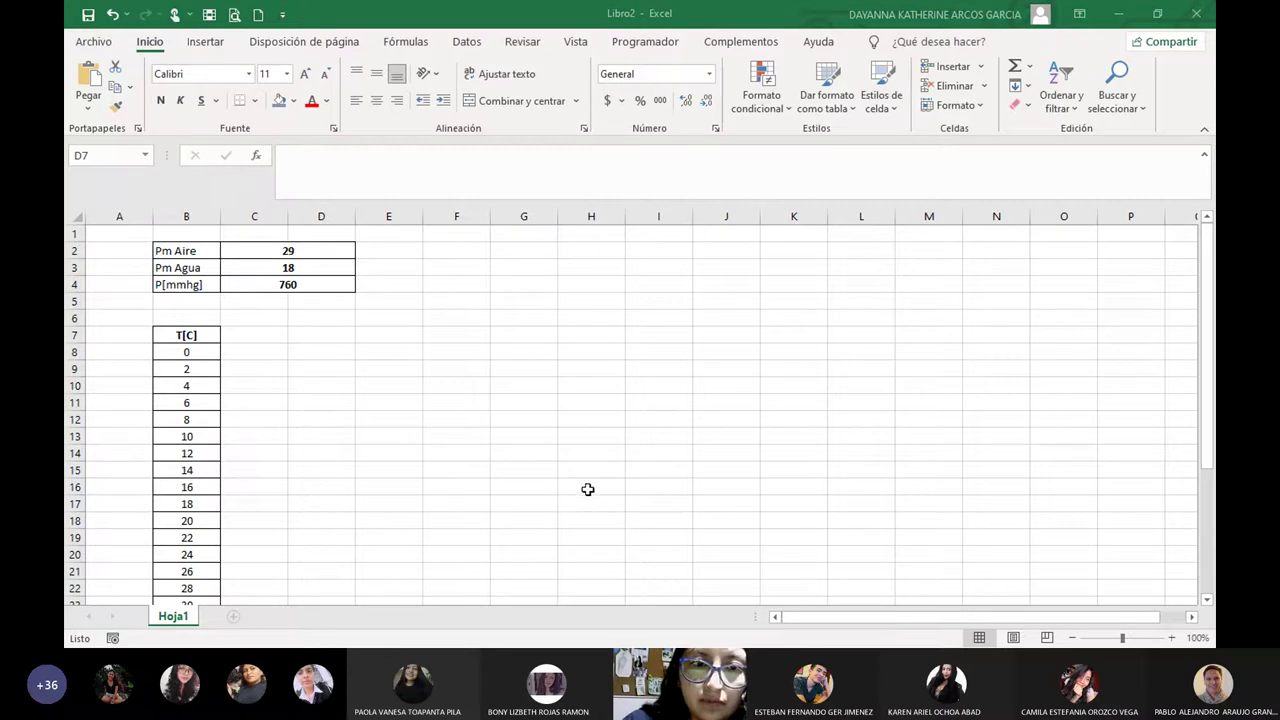
pyautogui.click(300, 335)
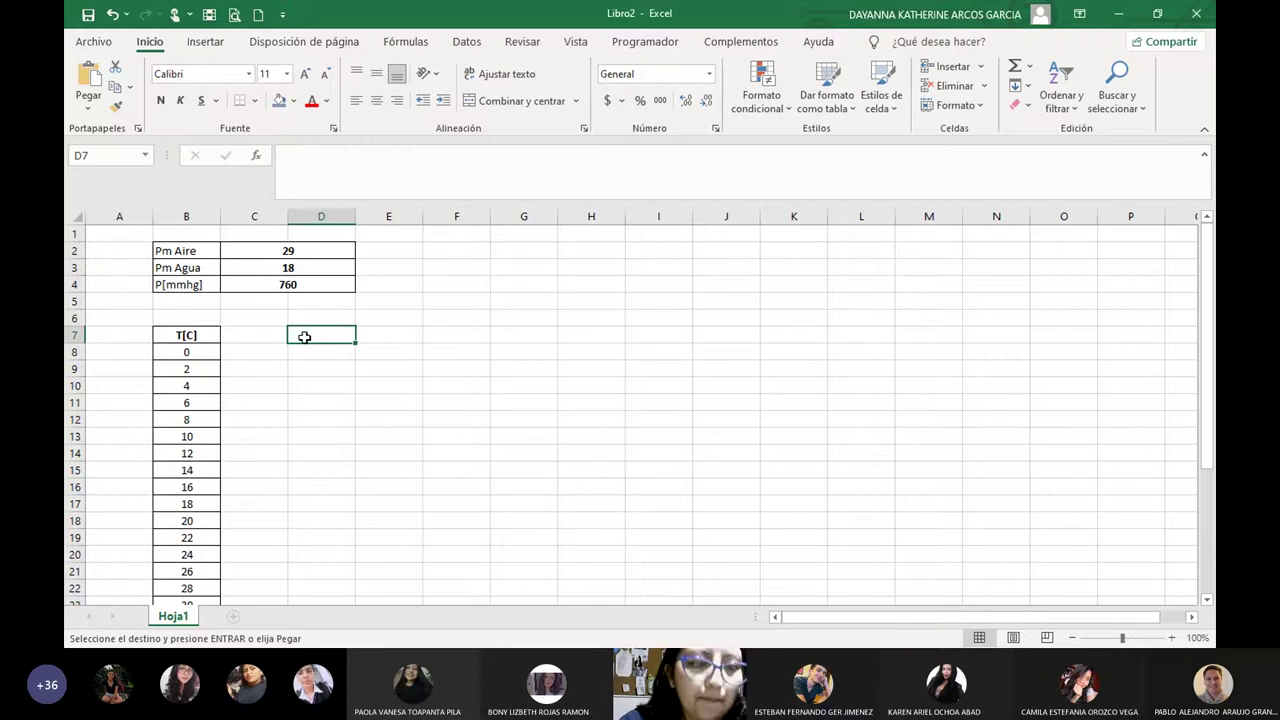
pyautogui.hotkey('ctrl', 'v')
pyautogui.click(362, 414)
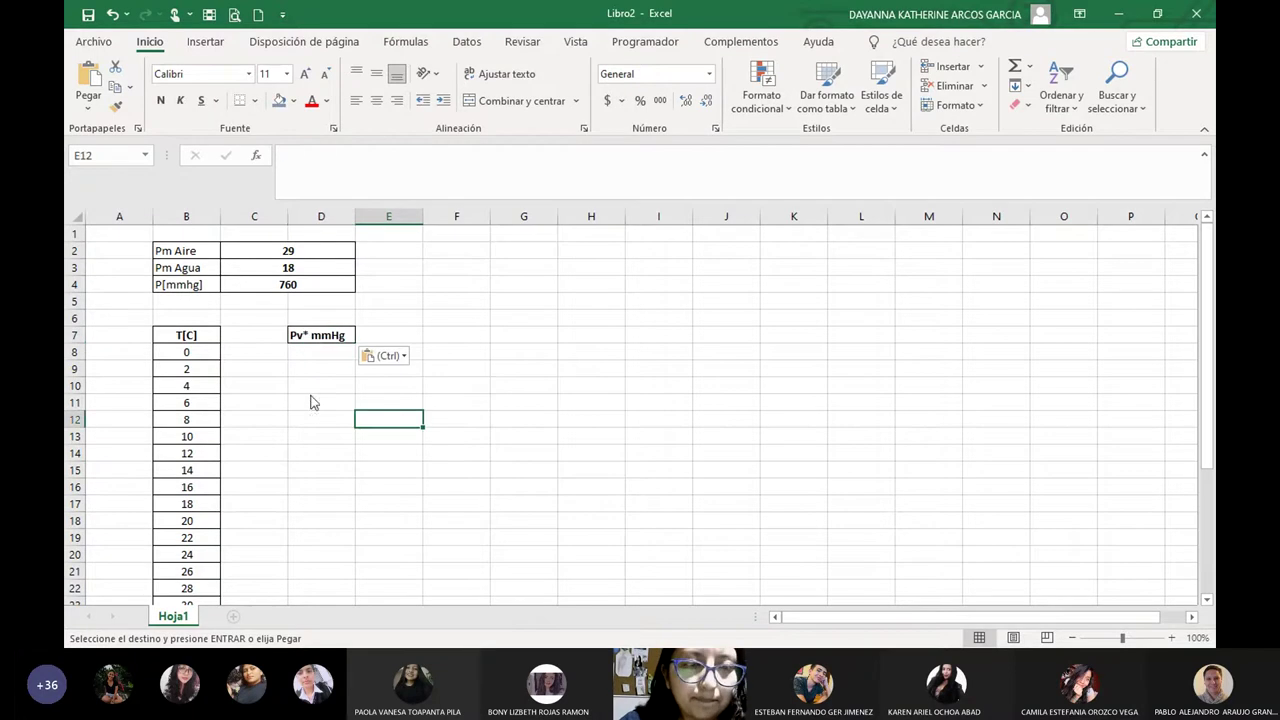
pyautogui.press('Escape')
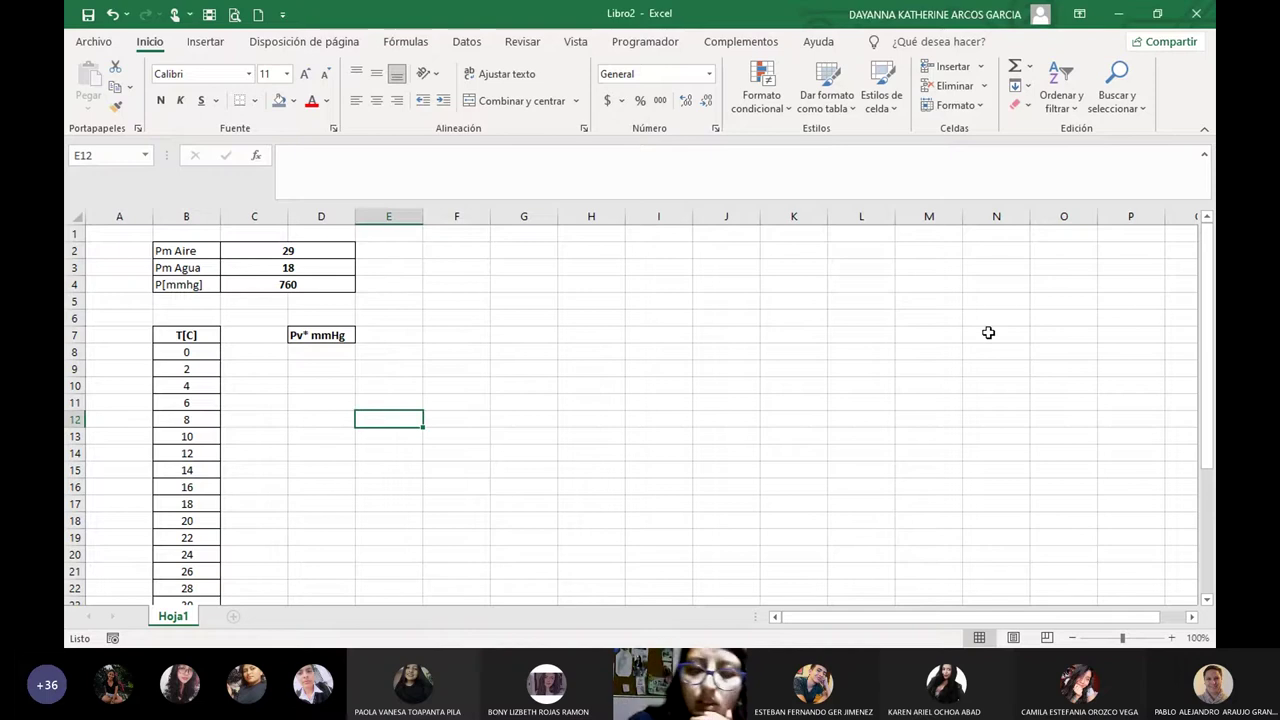
pyautogui.press('Left')
pyautogui.press('Left')
pyautogui.press('Right')
pyautogui.press('Up')
pyautogui.press('Up')
pyautogui.press('Up')
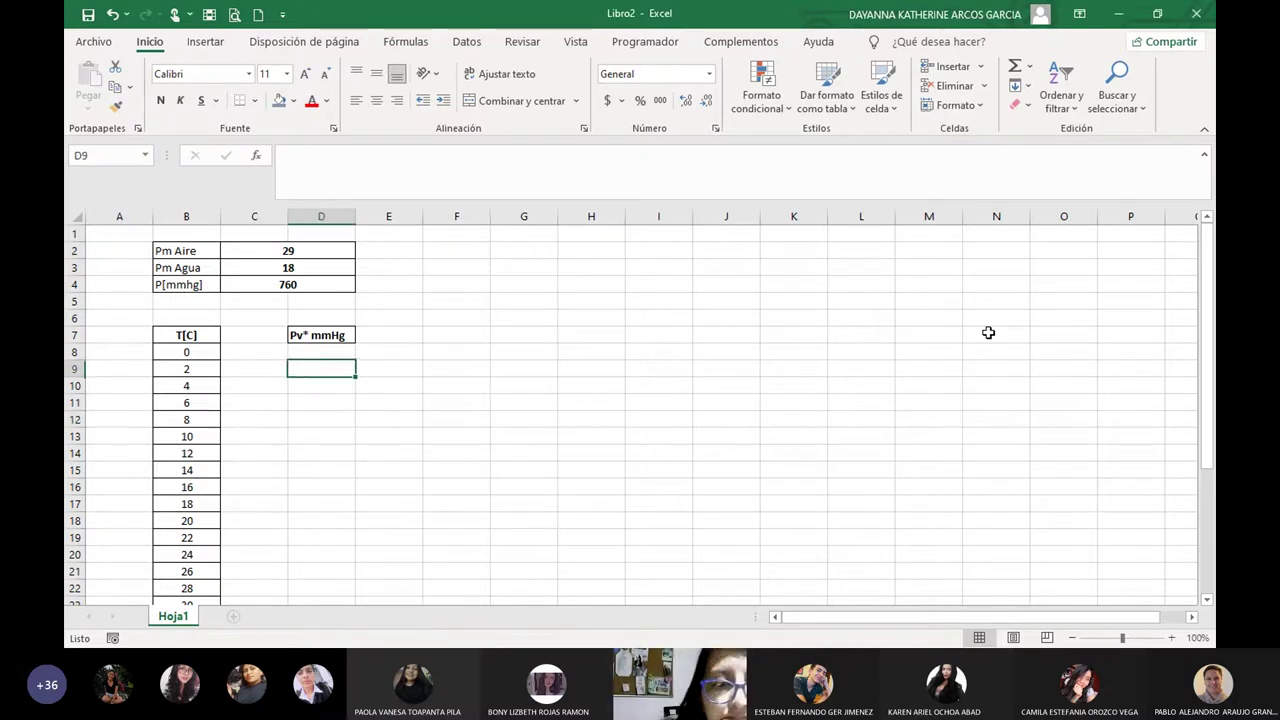
pyautogui.press('Up')
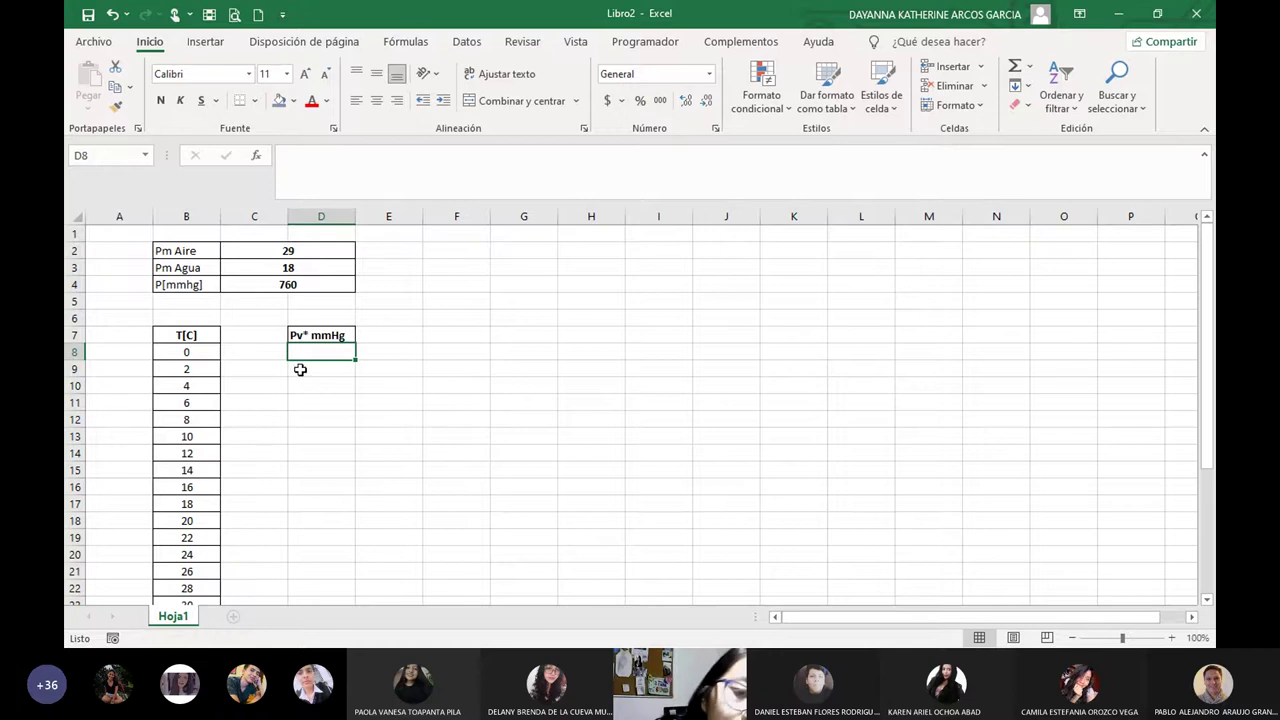
pyautogui.click(346, 386)
pyautogui.click(331, 350)
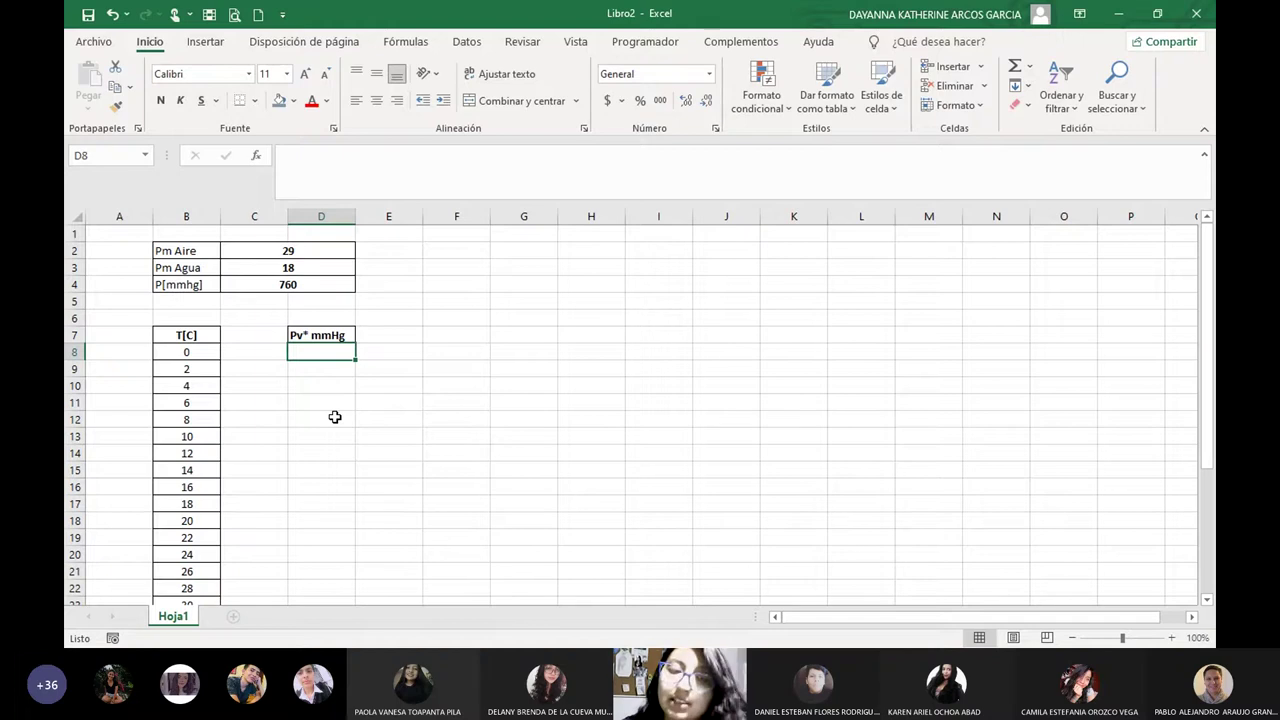
pyautogui.click(451, 252)
pyautogui.click(336, 338)
pyautogui.click(333, 351)
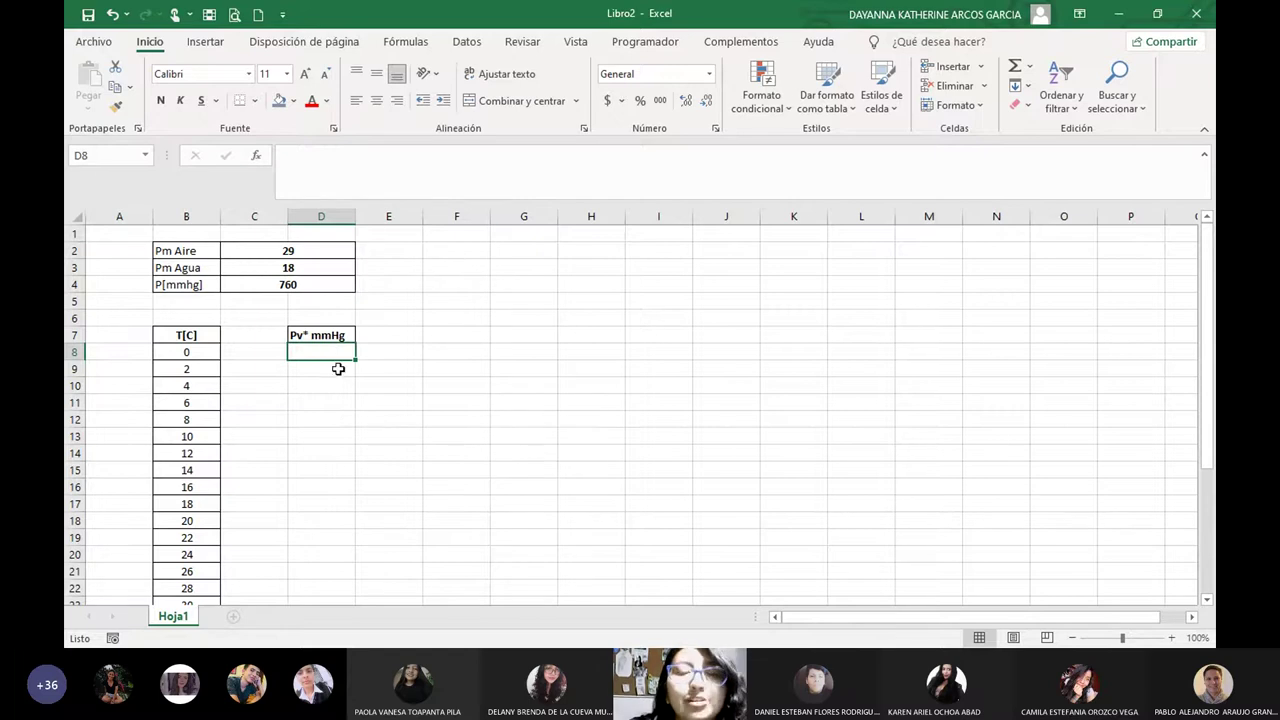
pyautogui.click(323, 401)
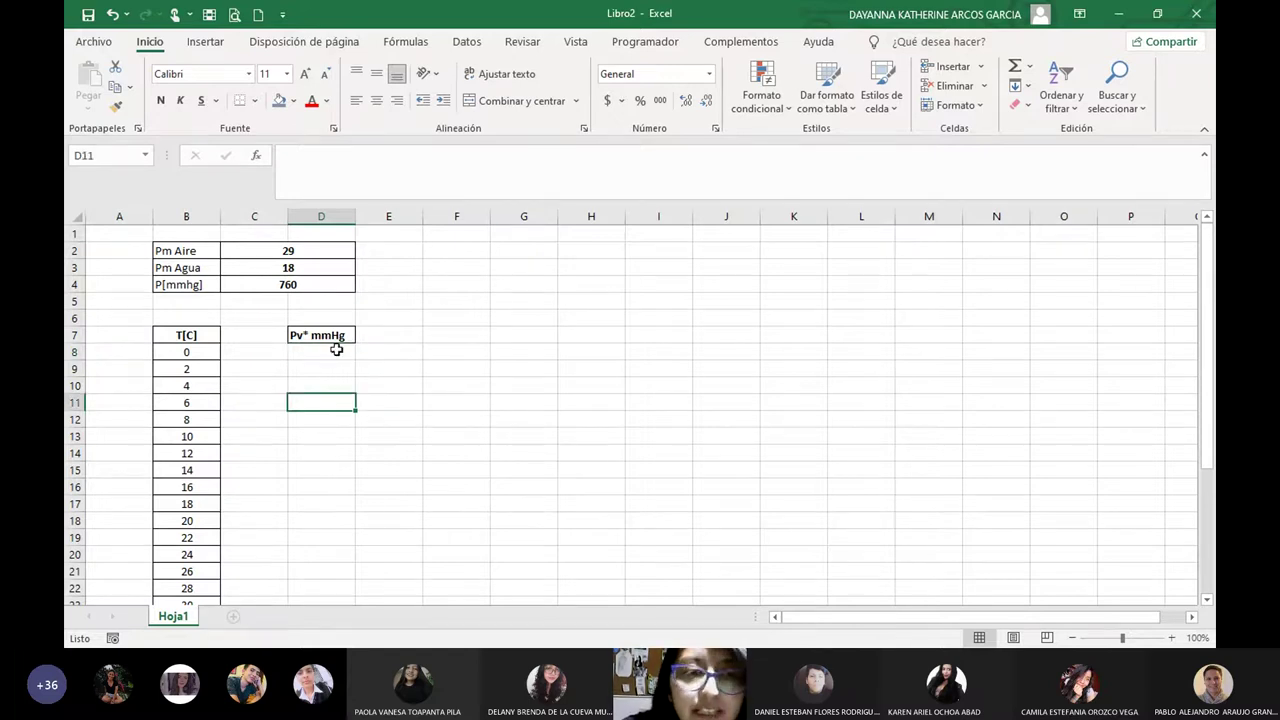
pyautogui.click(337, 350)
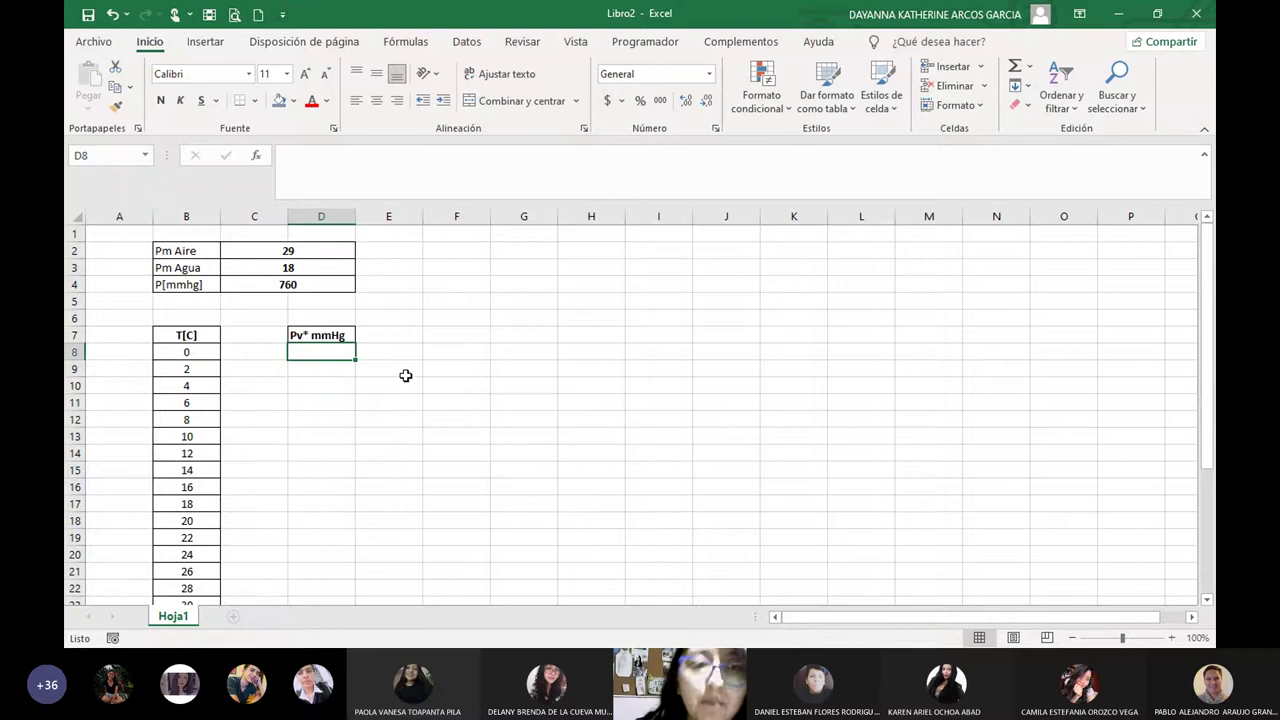
pyautogui.click(462, 251)
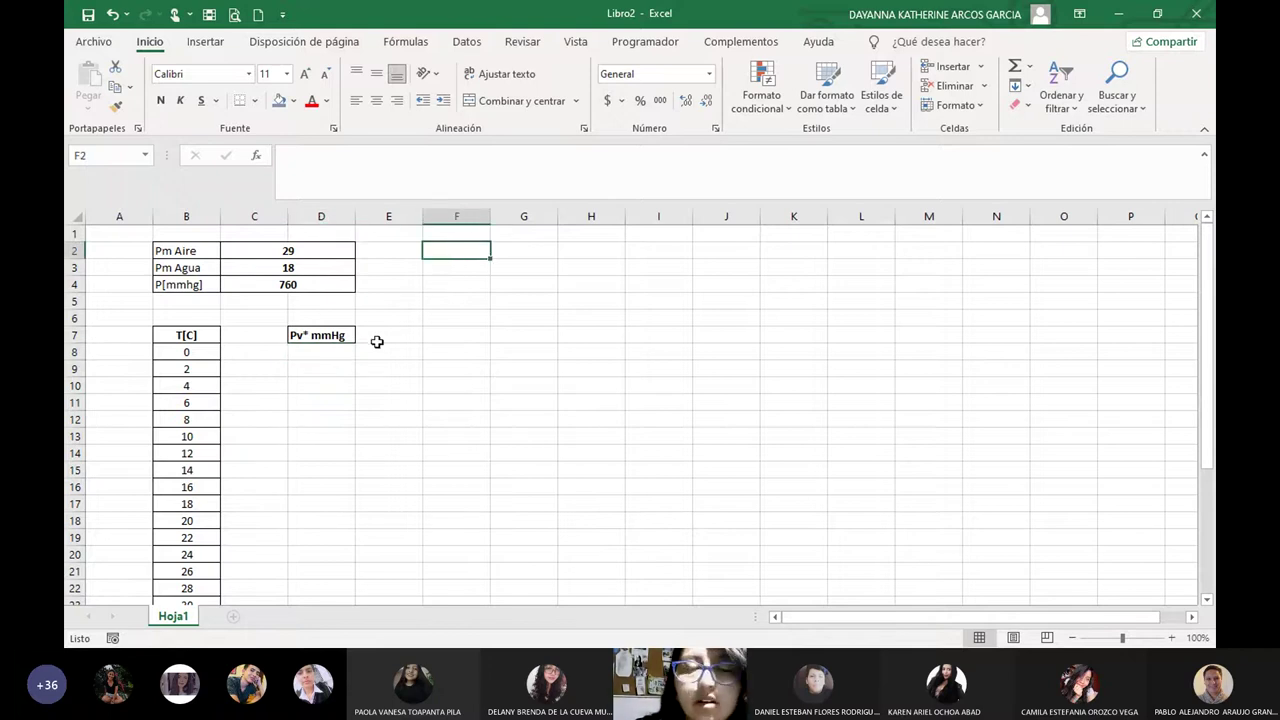
pyautogui.click(316, 352)
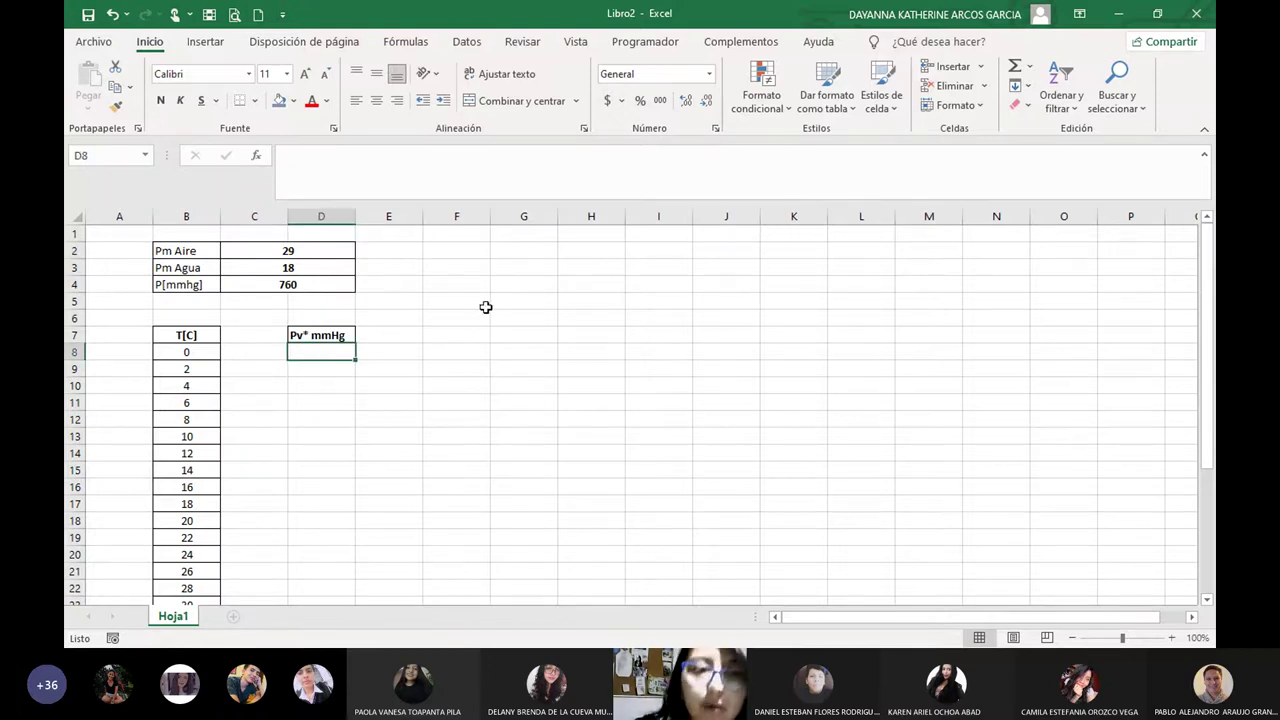
# Paste the "ECUACION ANTOINE PARA PV" table at cell F2, with water's constants A 8,10765, B 1750,286 and C 235.
pyautogui.click(459, 253)
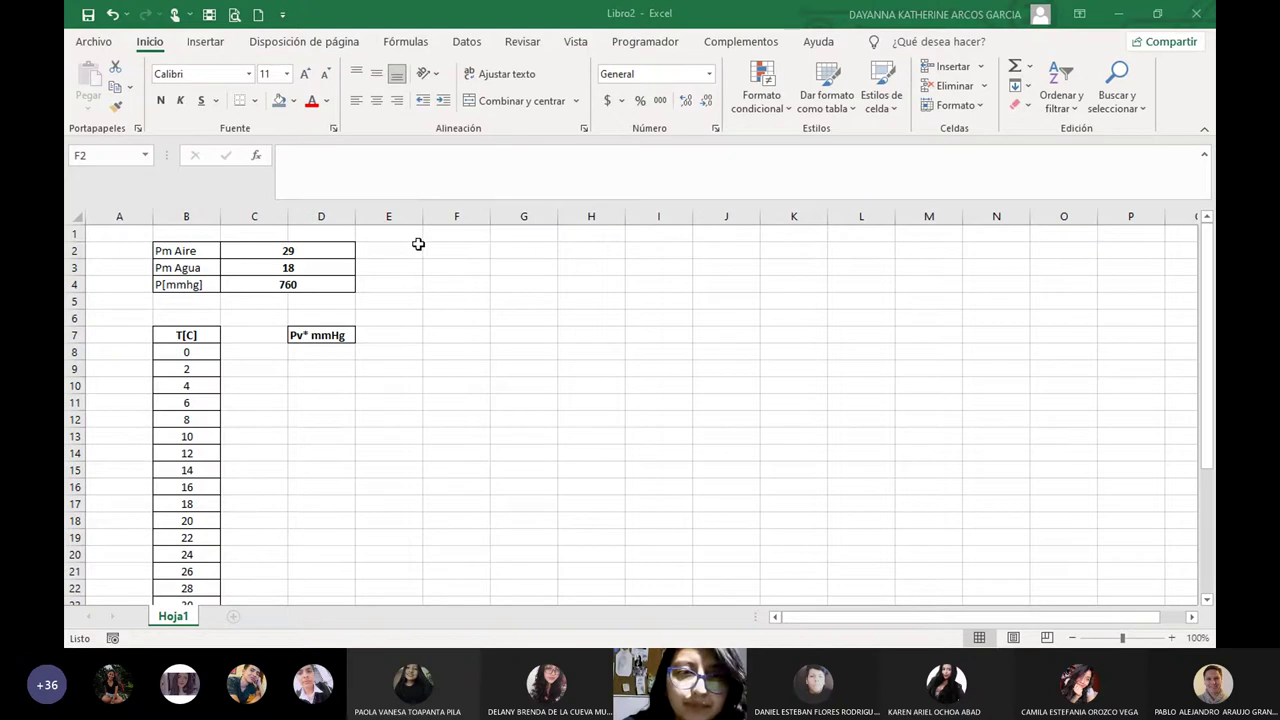
pyautogui.hotkey('ctrl', 'c')
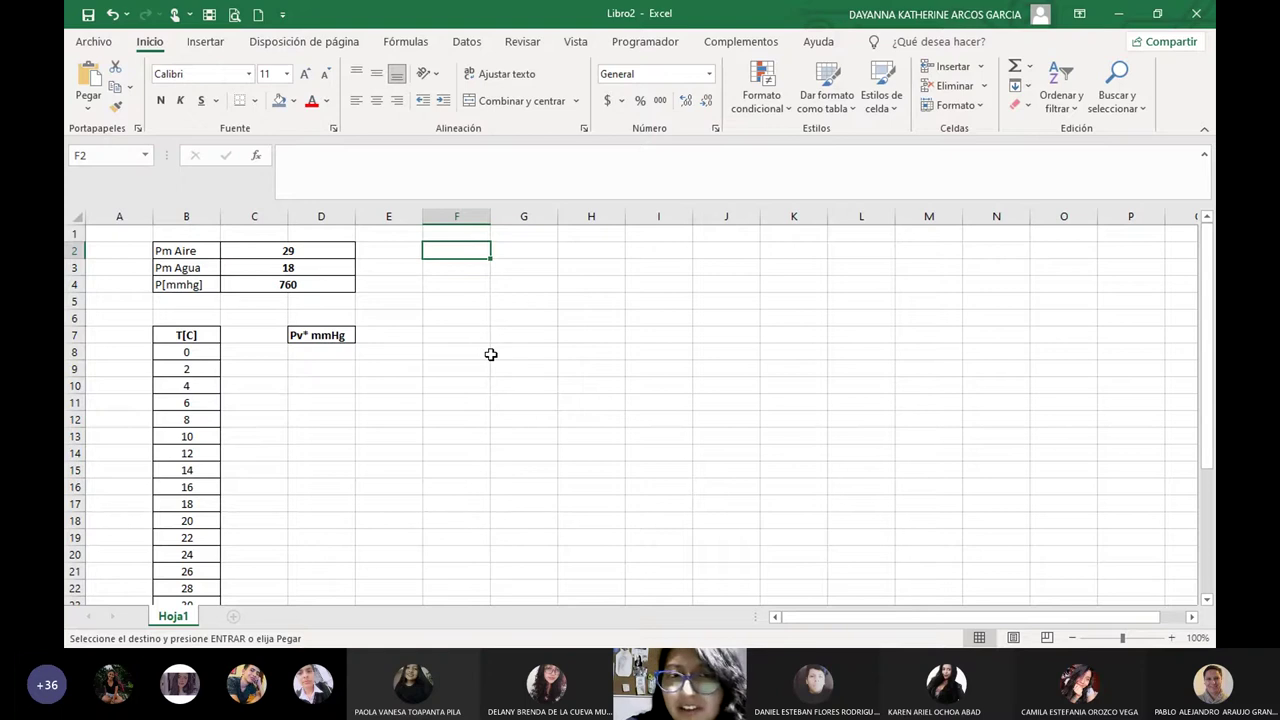
pyautogui.hotkey('ctrl', 'v')
pyautogui.click(591, 340)
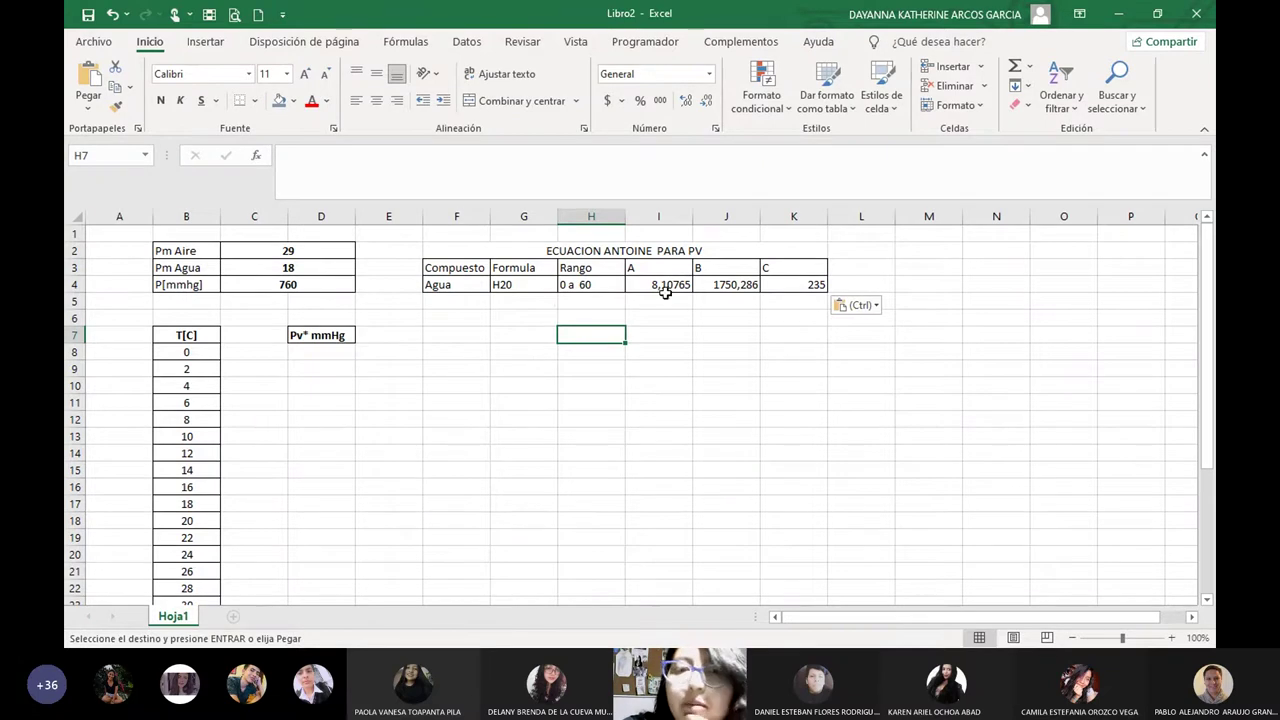
pyautogui.click(577, 330)
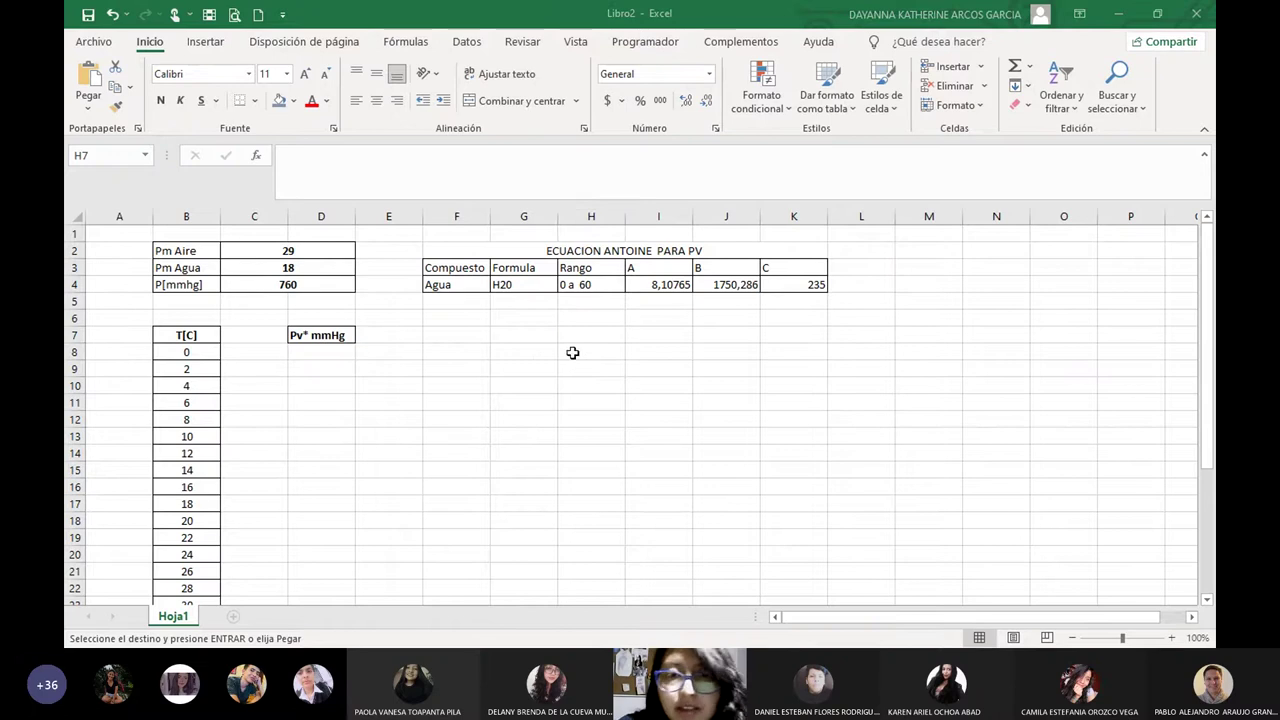
pyautogui.press('Escape')
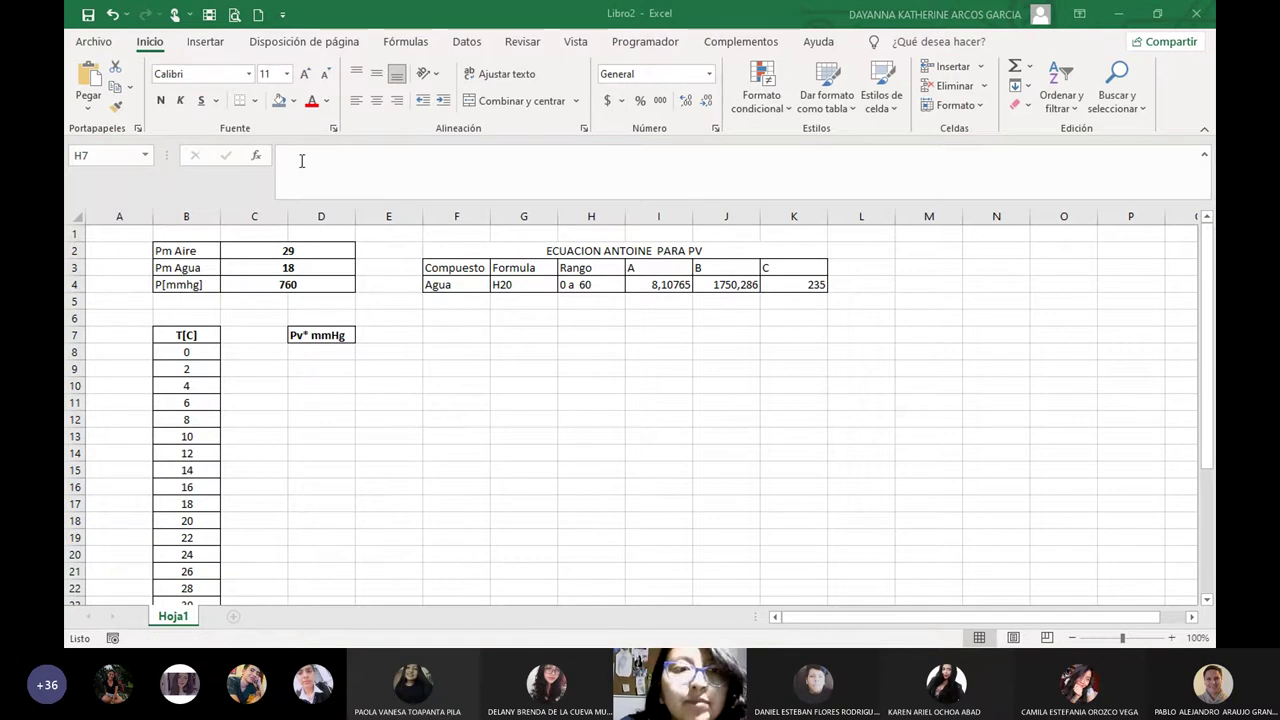
# Paste the Antoine equation text "log10 Pvap = A - [B / (T °C + C)] mmHg" into cell L3 beside the constants table.
pyautogui.click(268, 166)
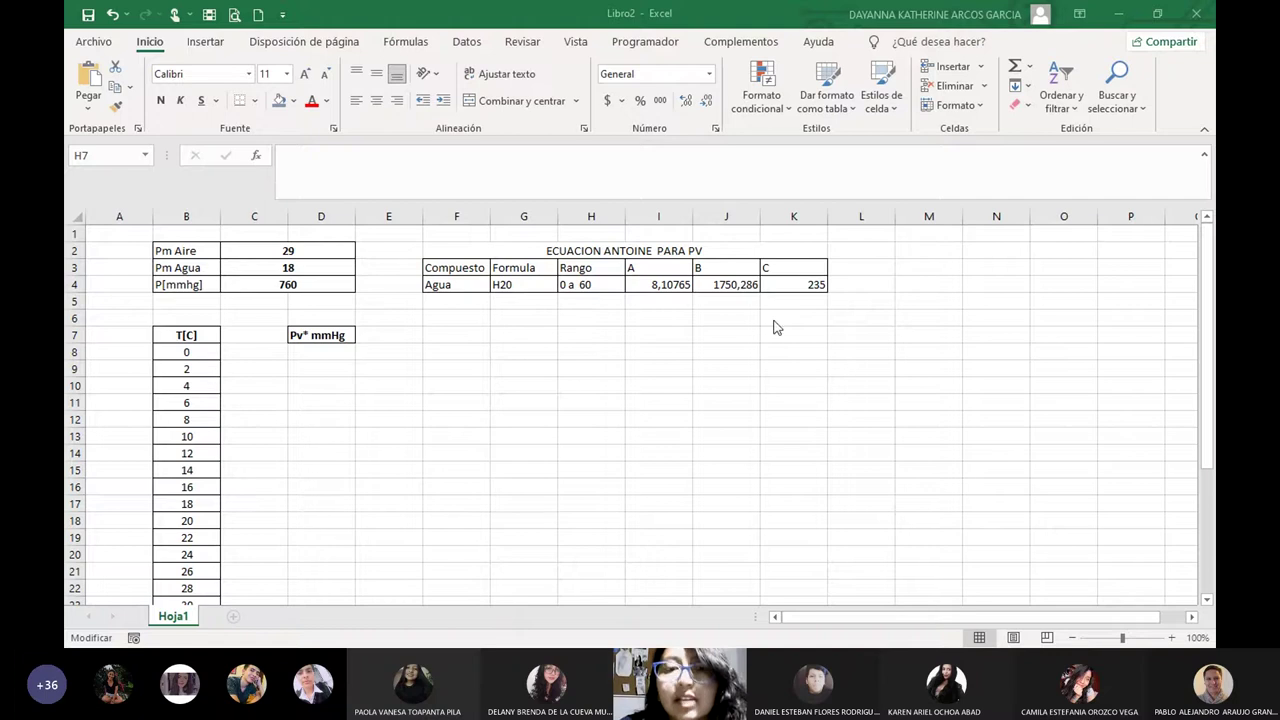
pyautogui.press('Escape')
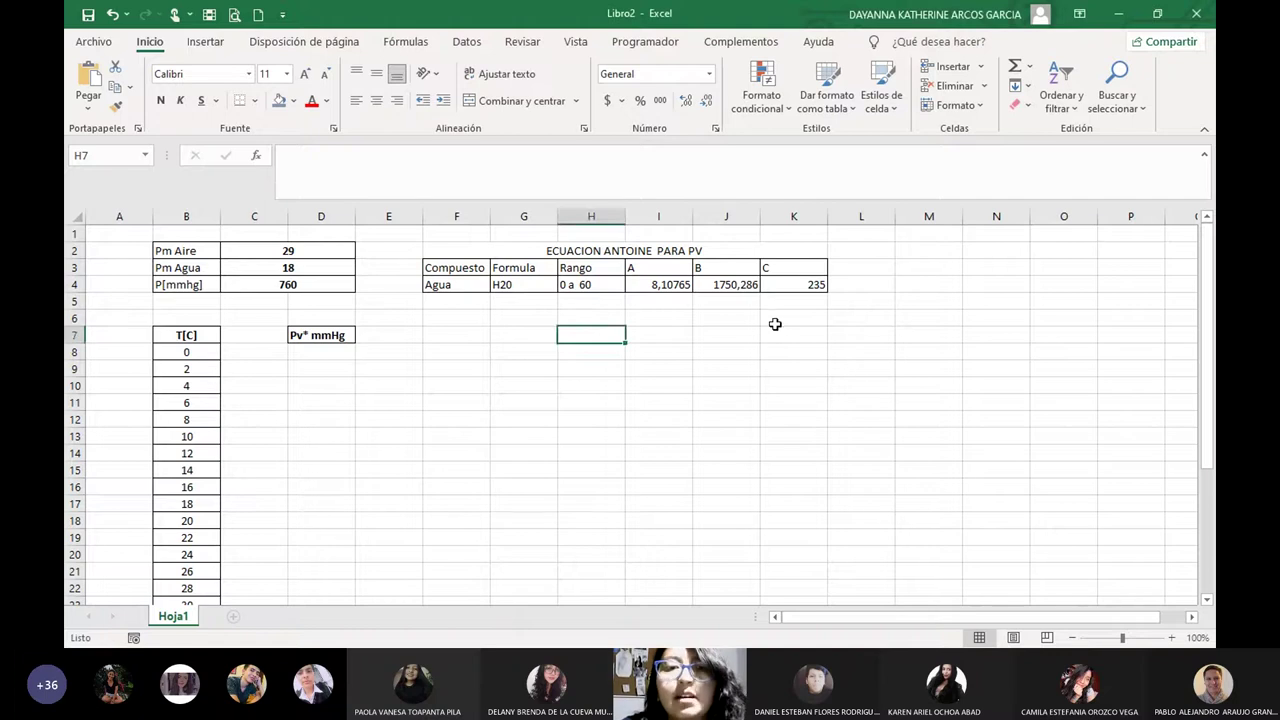
pyautogui.click(865, 264)
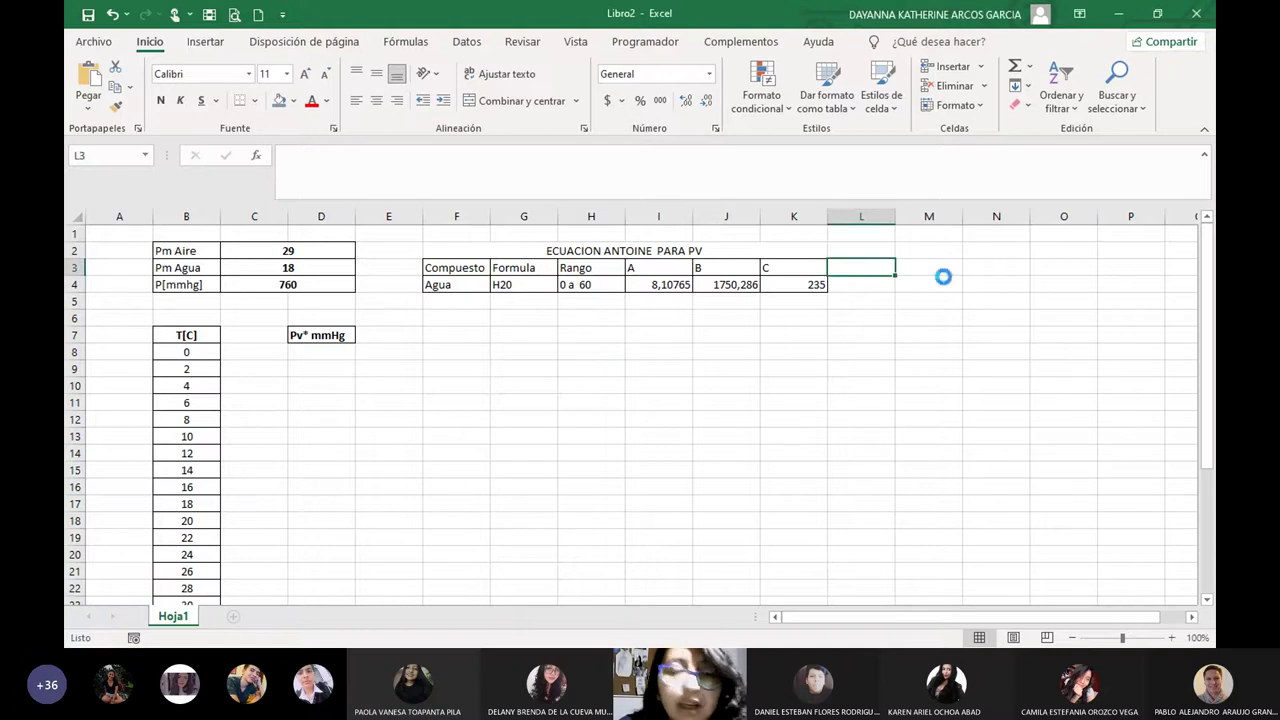
pyautogui.hotkey('ctrl', 'v')
pyautogui.click(902, 382)
pyautogui.click(866, 268)
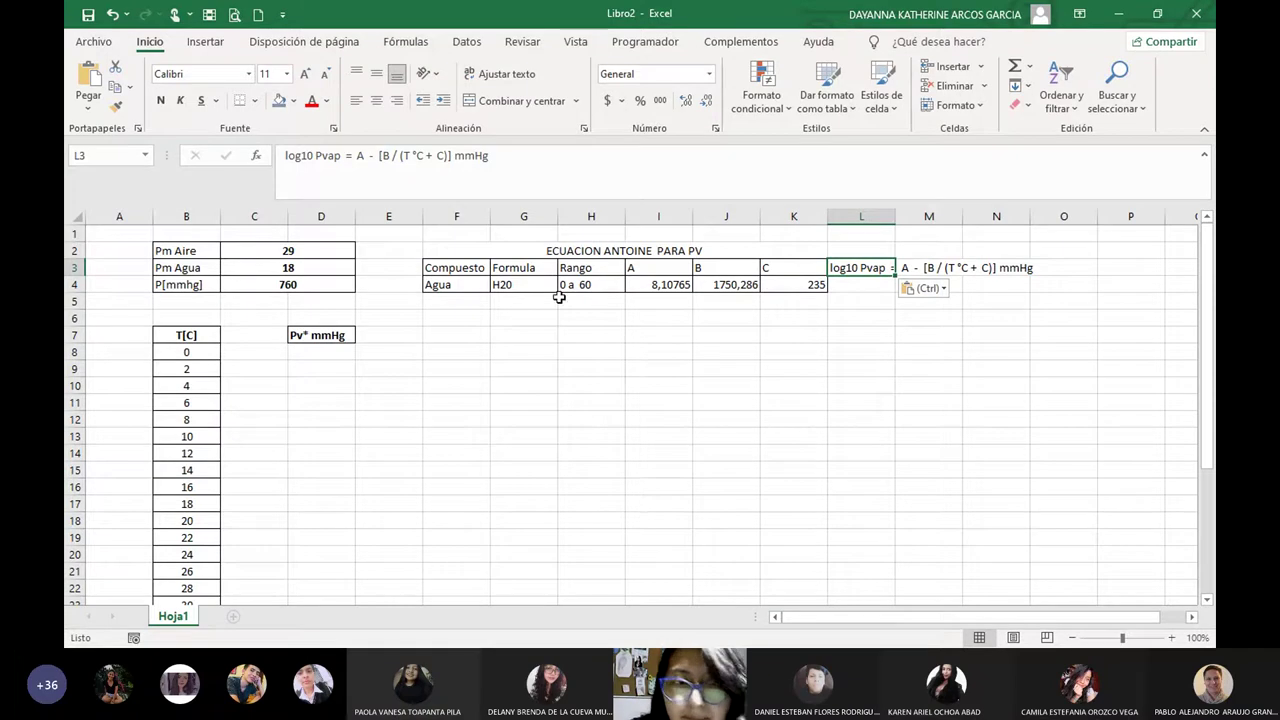
# Paste the Antoine constants row for the 60-150 range at cell H5, with A 7,96681, B 1668,21 and C 228.
pyautogui.click(597, 287)
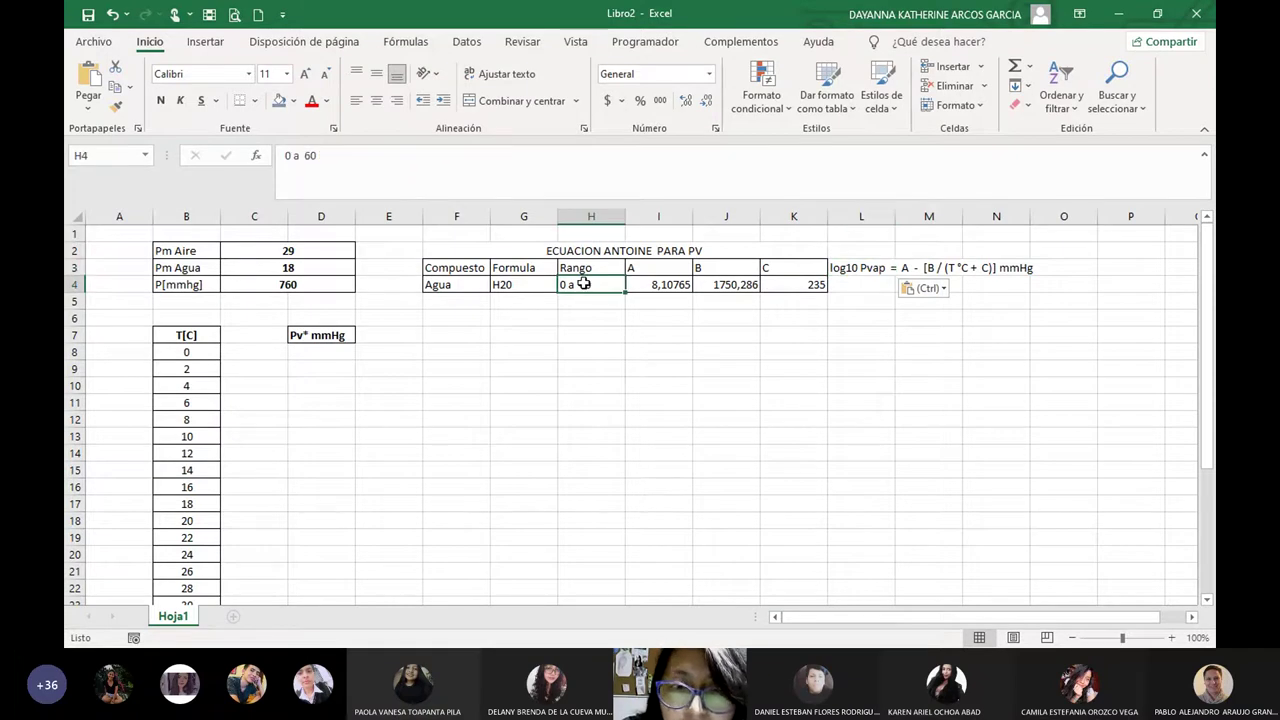
pyautogui.moveTo(660, 287); pyautogui.dragTo(801, 285)
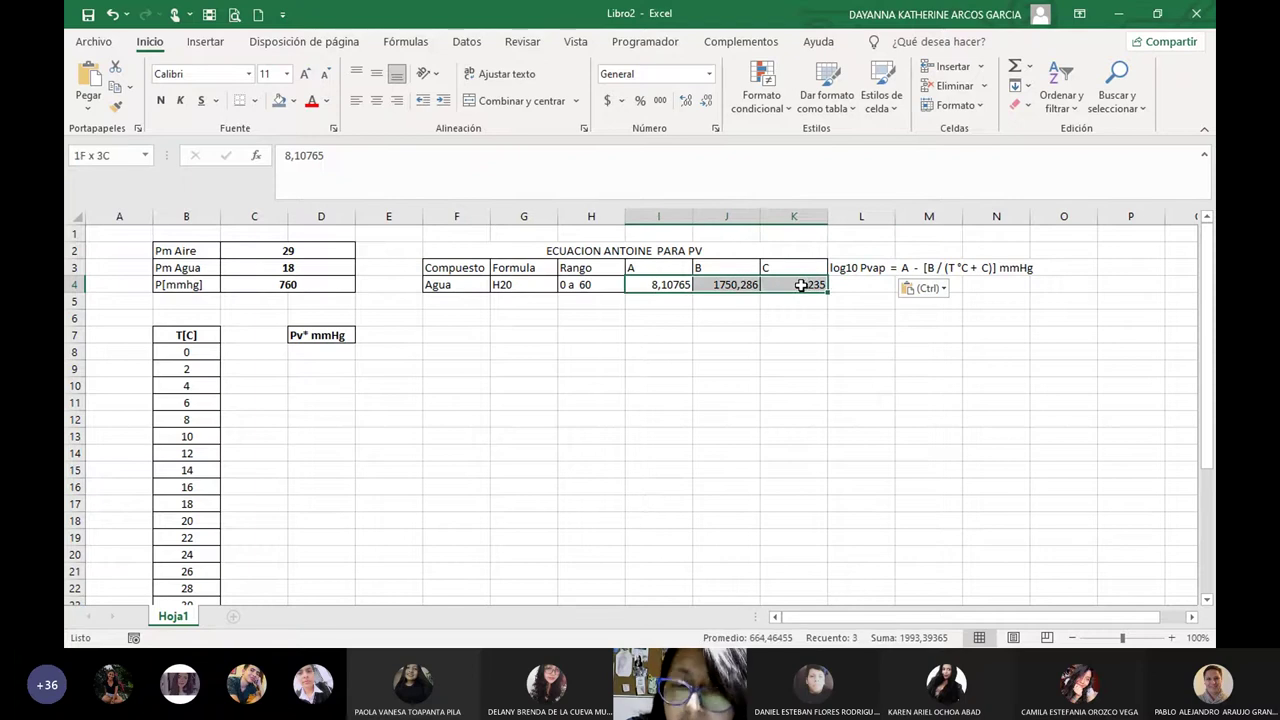
pyautogui.click(594, 302)
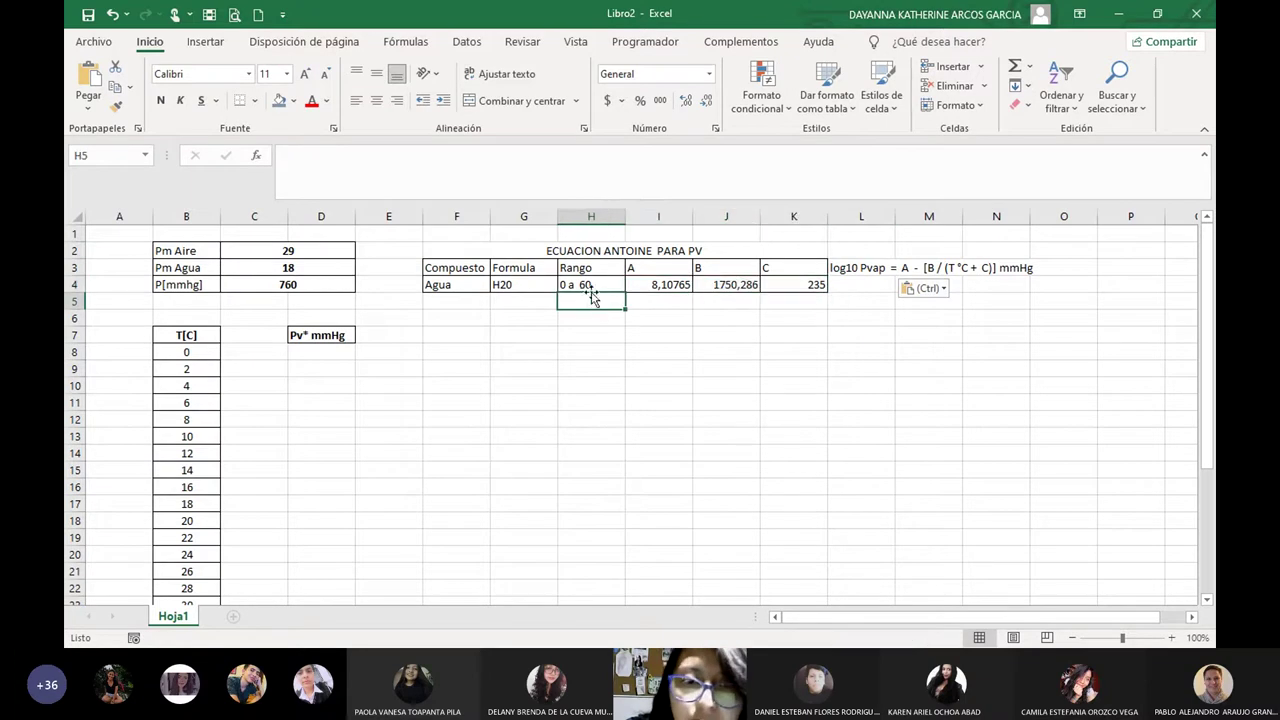
pyautogui.click(592, 288)
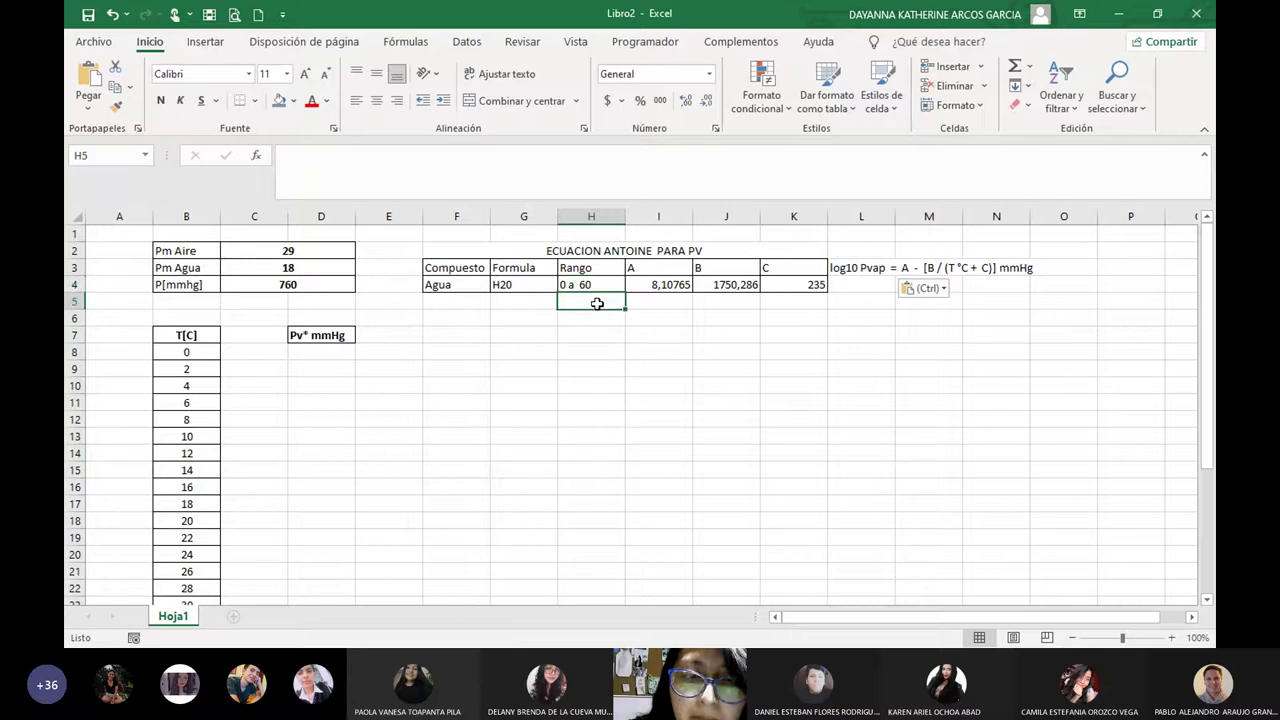
pyautogui.press('Return')
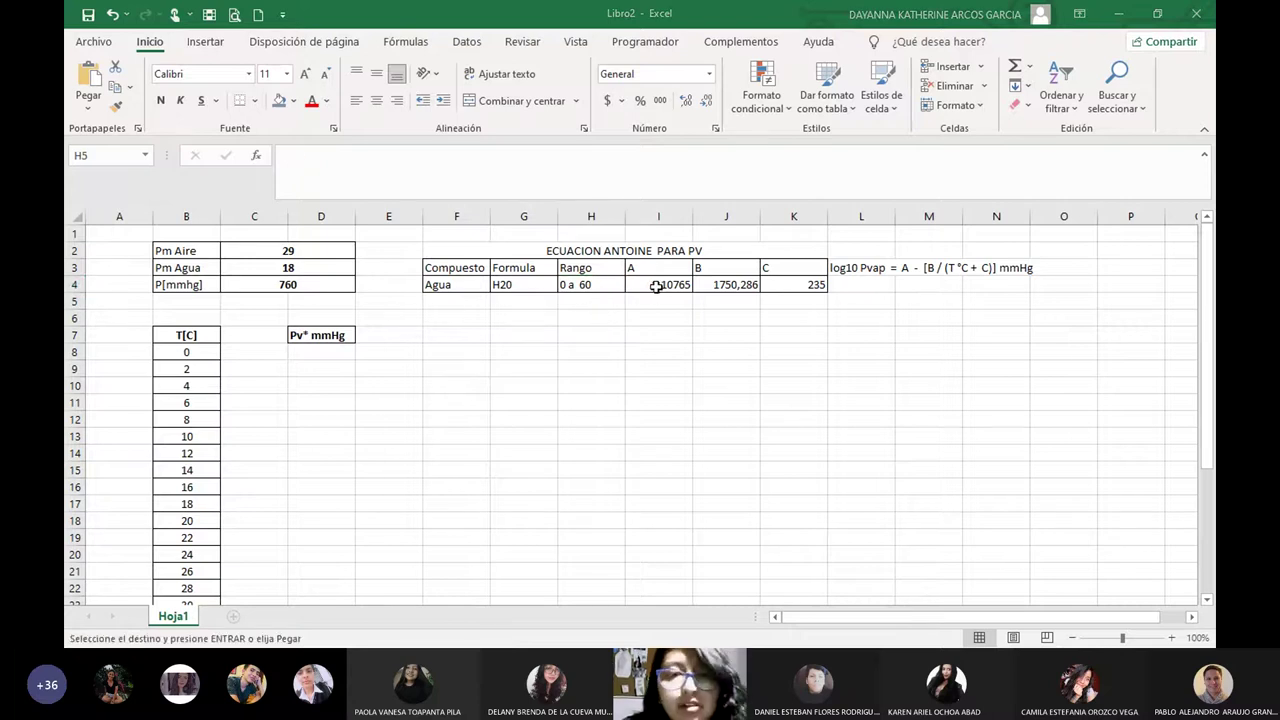
pyautogui.hotkey('ctrl', 'v')
pyautogui.click(588, 328)
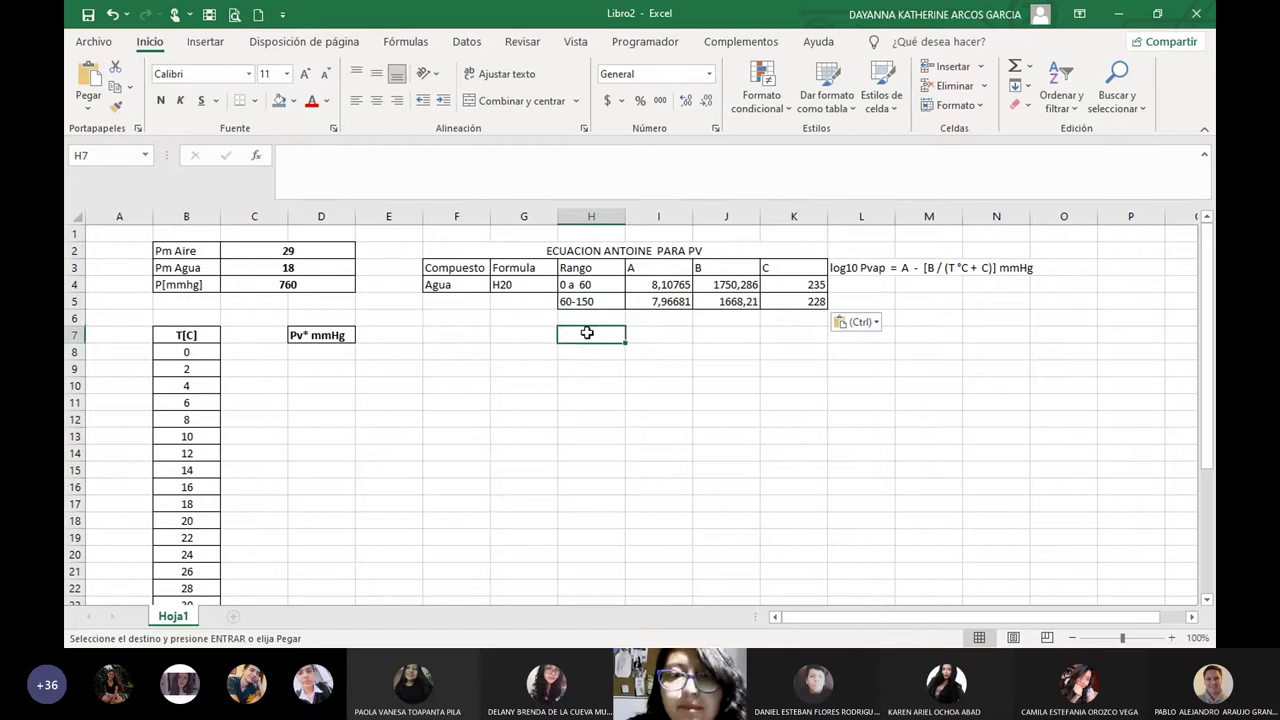
pyautogui.click(664, 301)
pyautogui.click(711, 301)
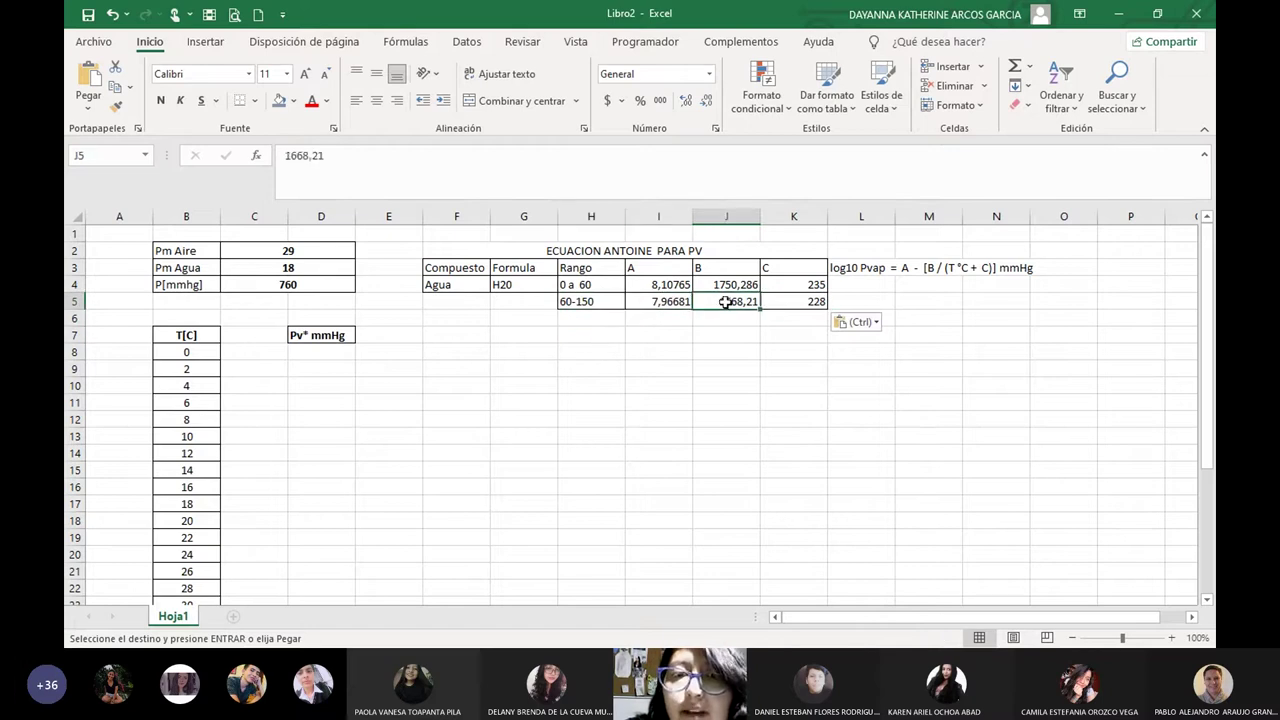
pyautogui.click(777, 302)
pyautogui.click(630, 382)
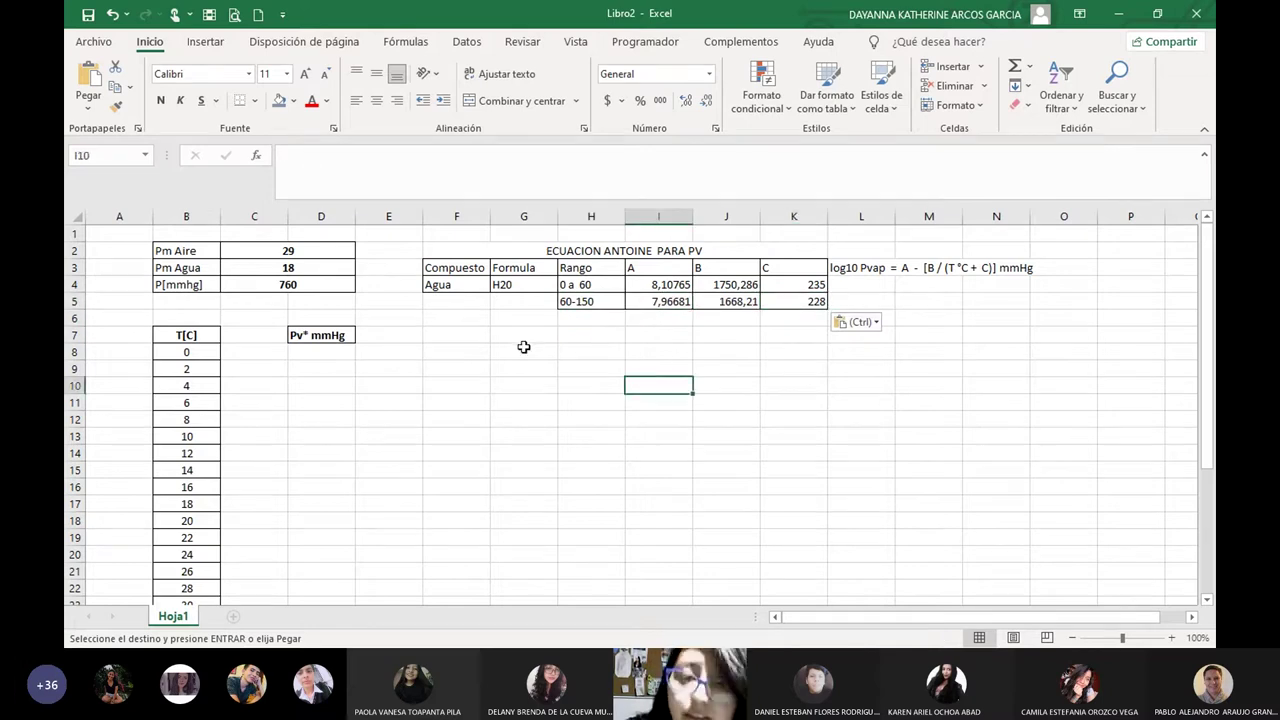
# Make the A, B and C constants of the 0 a 60 range in cells I4:K4 bold.
pyautogui.click(864, 267)
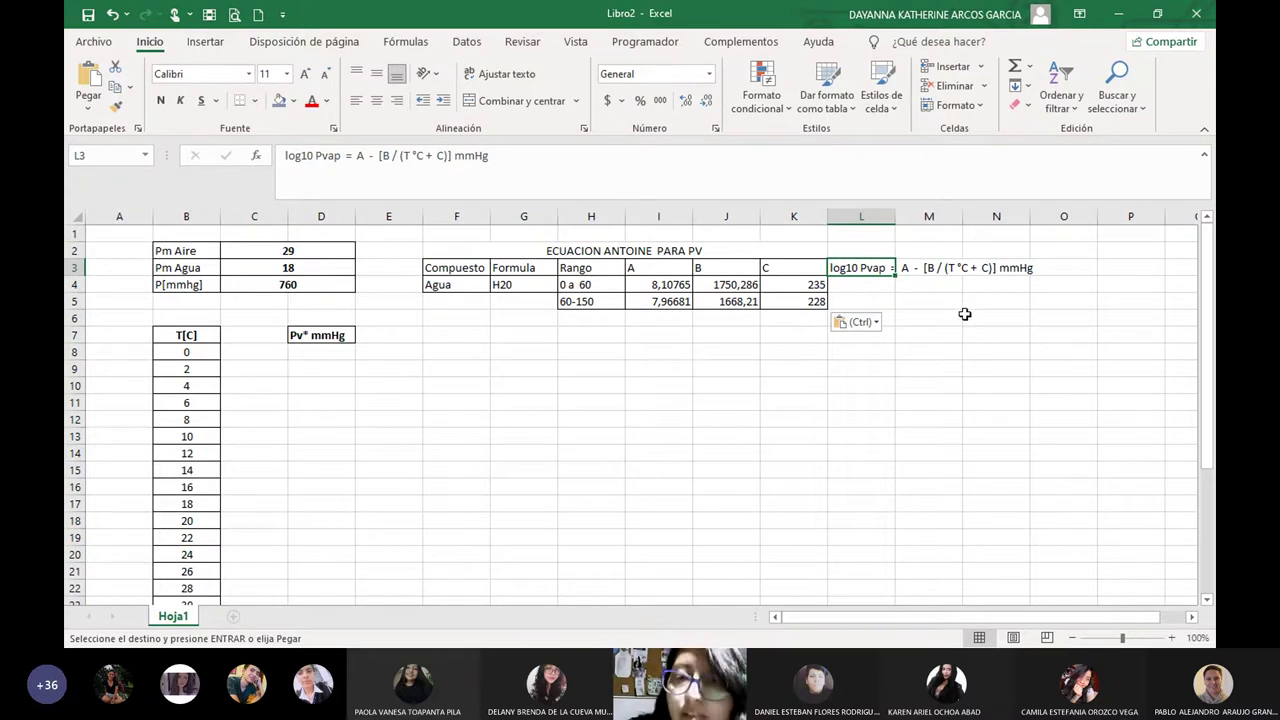
pyautogui.moveTo(661, 289); pyautogui.dragTo(786, 287)
pyautogui.moveTo(660, 286); pyautogui.dragTo(800, 286)
pyautogui.press('Escape')
pyautogui.click(660, 403)
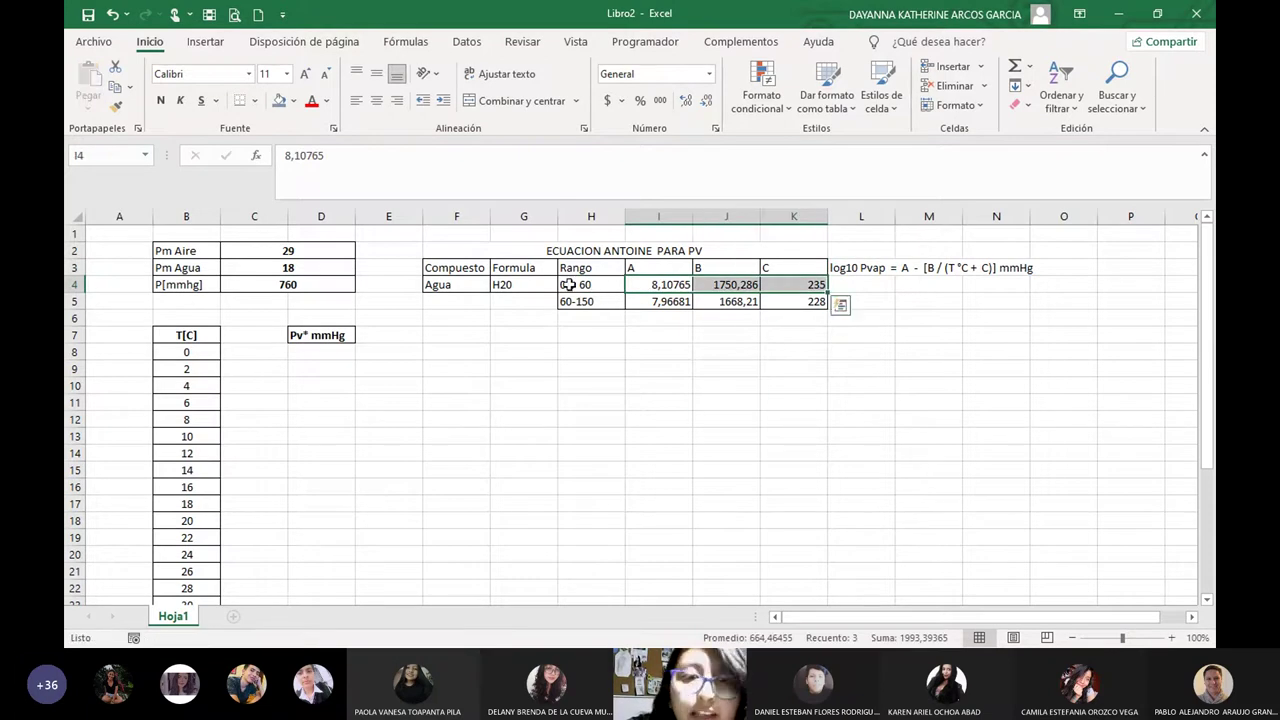
pyautogui.click(161, 100)
pyautogui.click(718, 412)
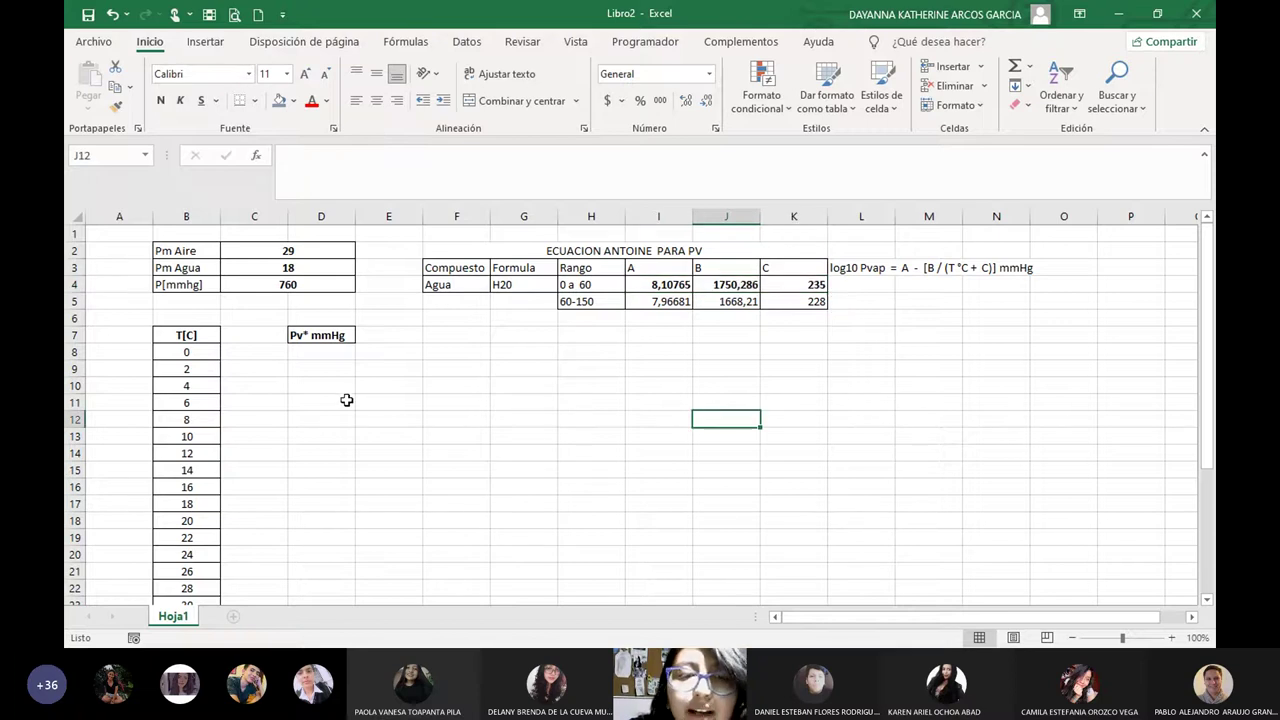
# Put the exponent symbol "^" into cell E1 and select it there for copying.
pyautogui.click(335, 350)
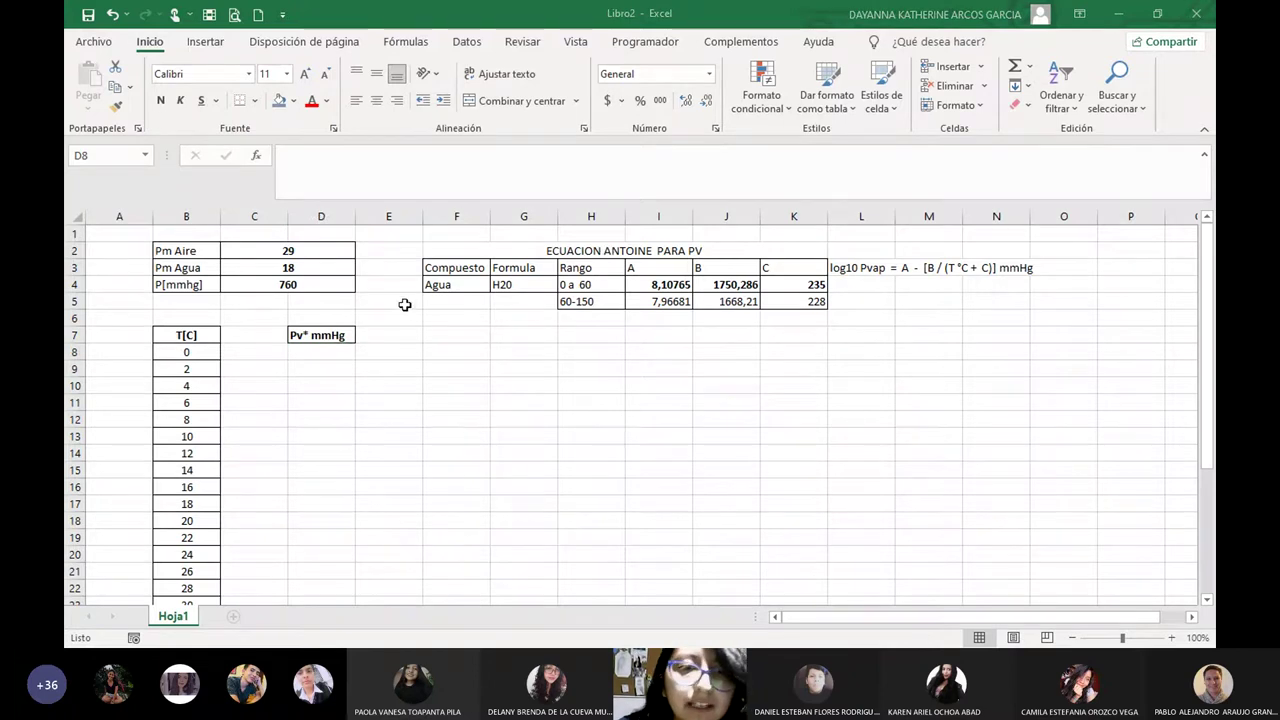
pyautogui.click(274, 158)
pyautogui.press('Escape')
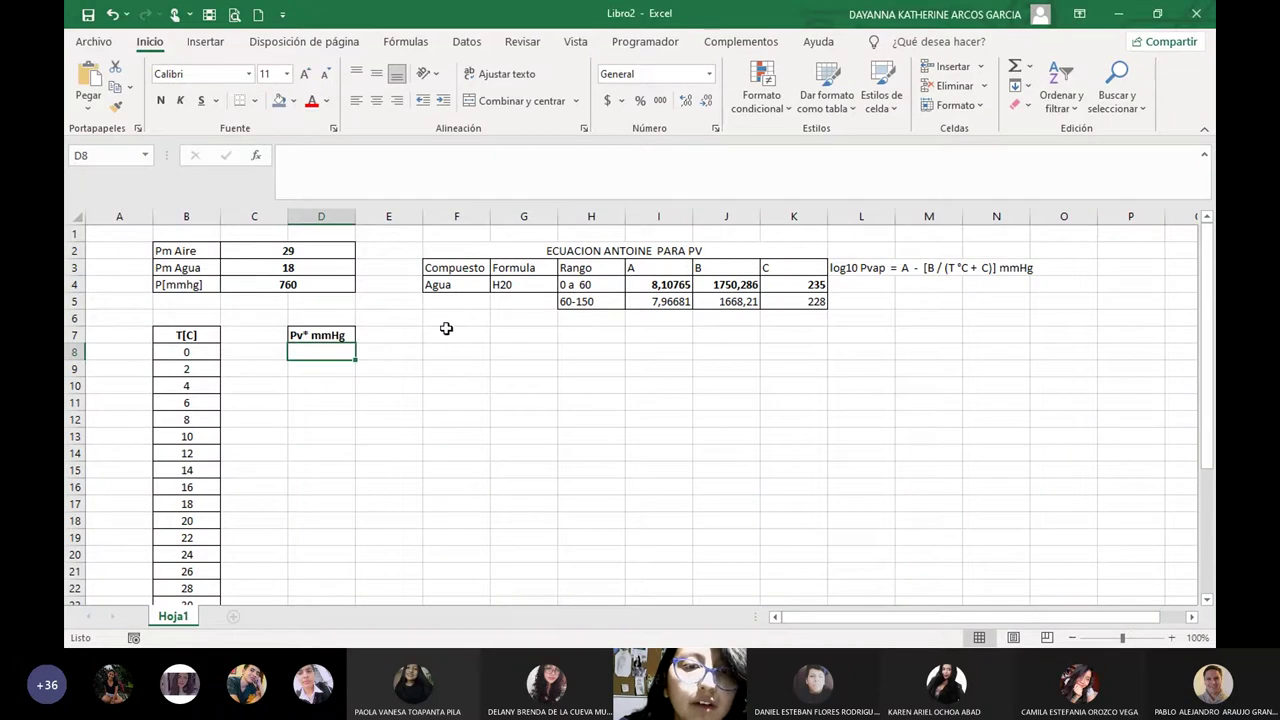
pyautogui.click(396, 232)
pyautogui.write('^')
pyautogui.click(378, 402)
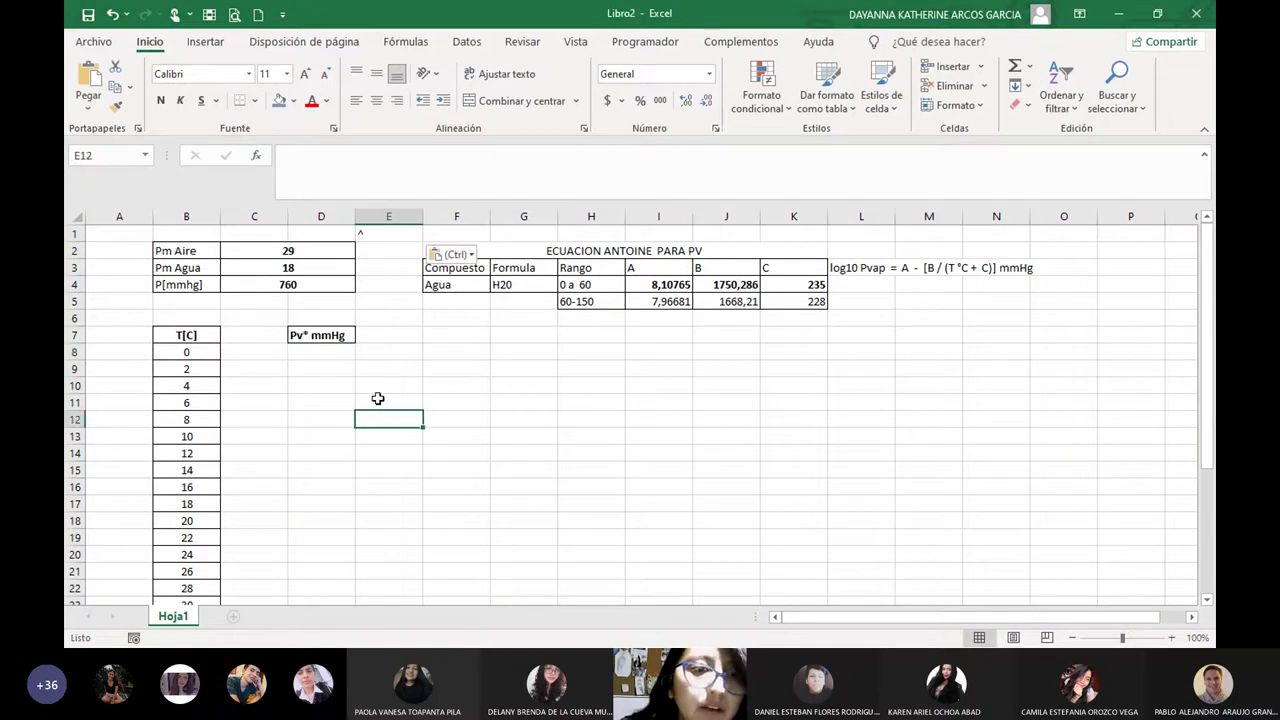
pyautogui.click(340, 338)
pyautogui.click(389, 236)
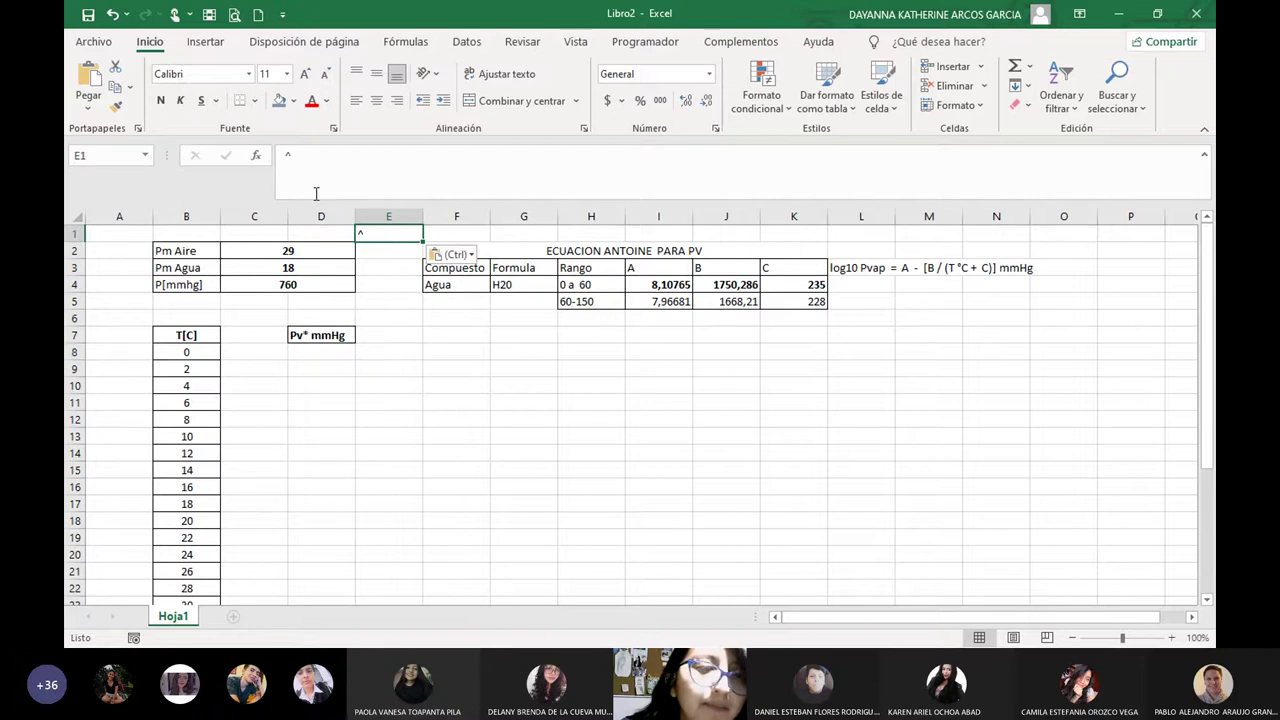
pyautogui.doubleClick(281, 156)
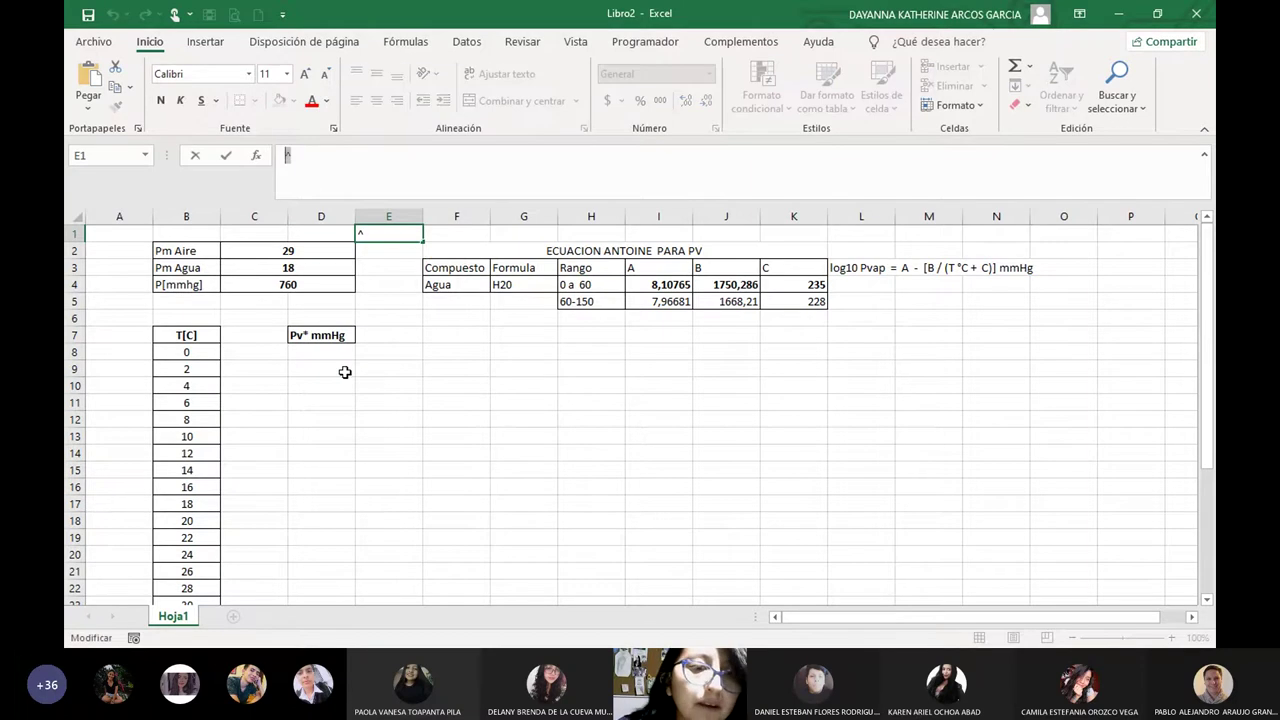
pyautogui.press('Escape')
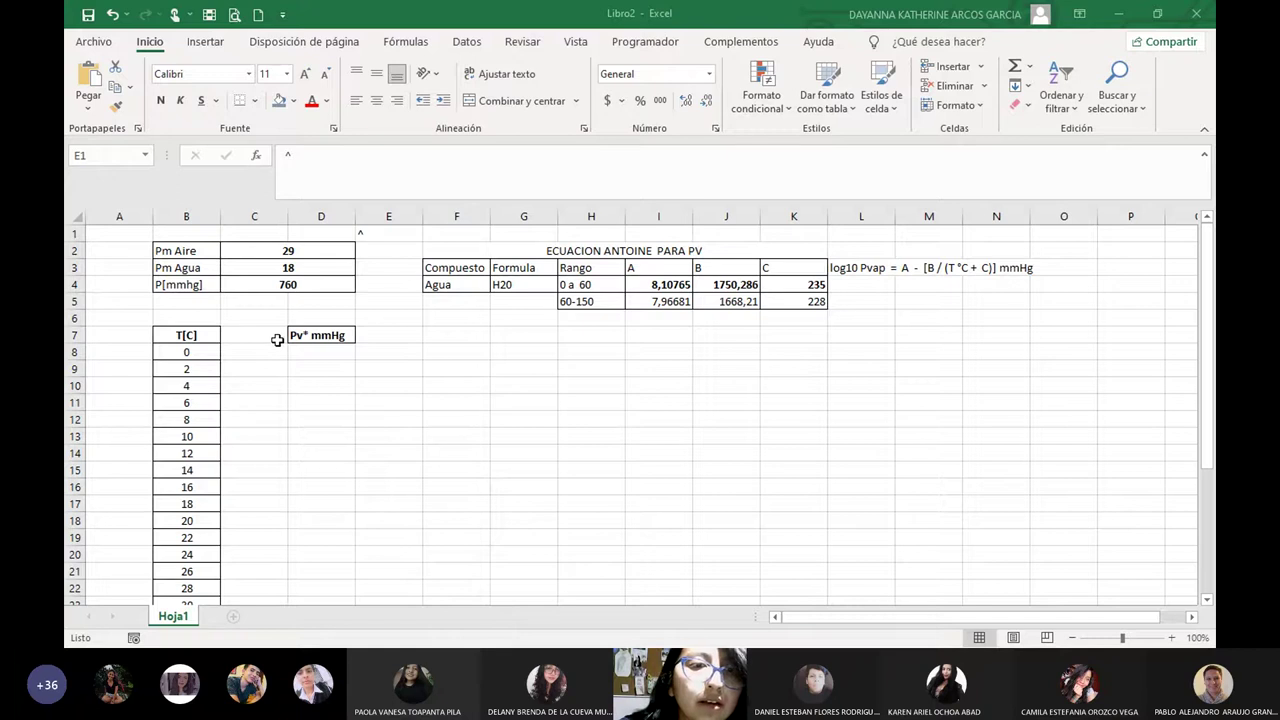
# Enter the Antoine formula =10^(I4-(J4/(B8+K4))) in cell D8 to calculate the vapour pressure for the first temperature.
pyautogui.click(328, 350)
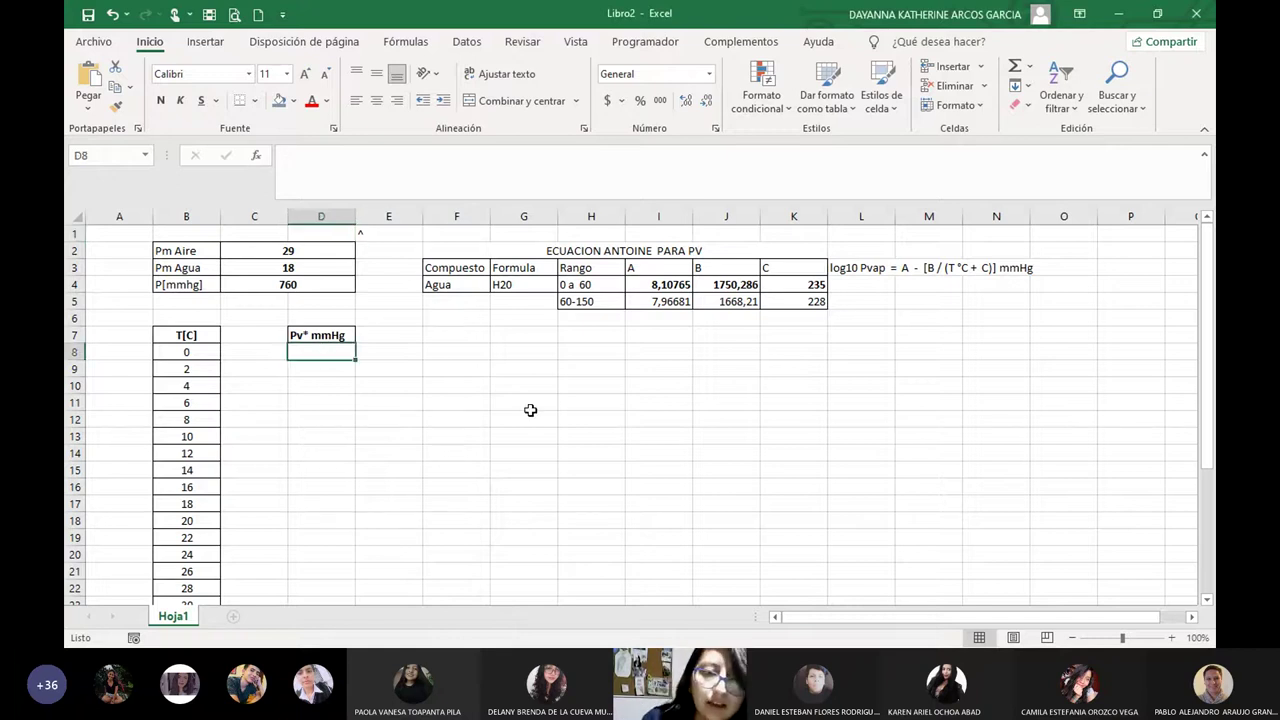
pyautogui.write('=')
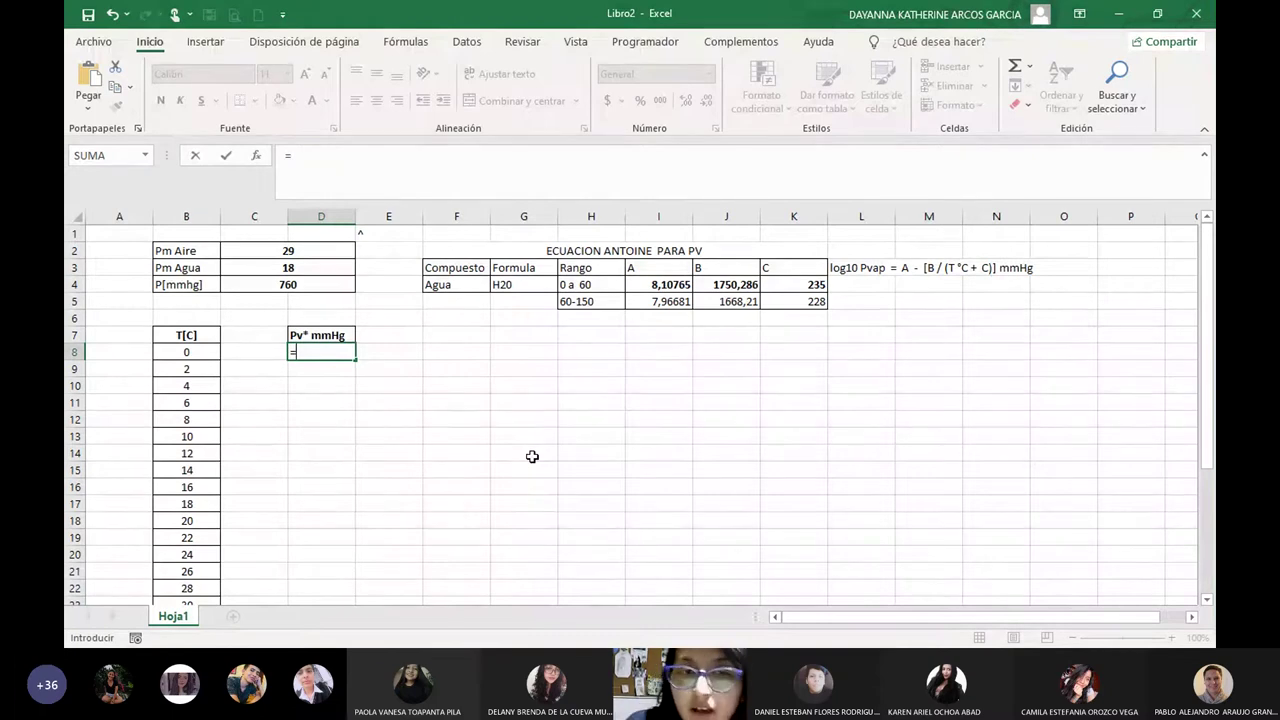
pyautogui.write('10')
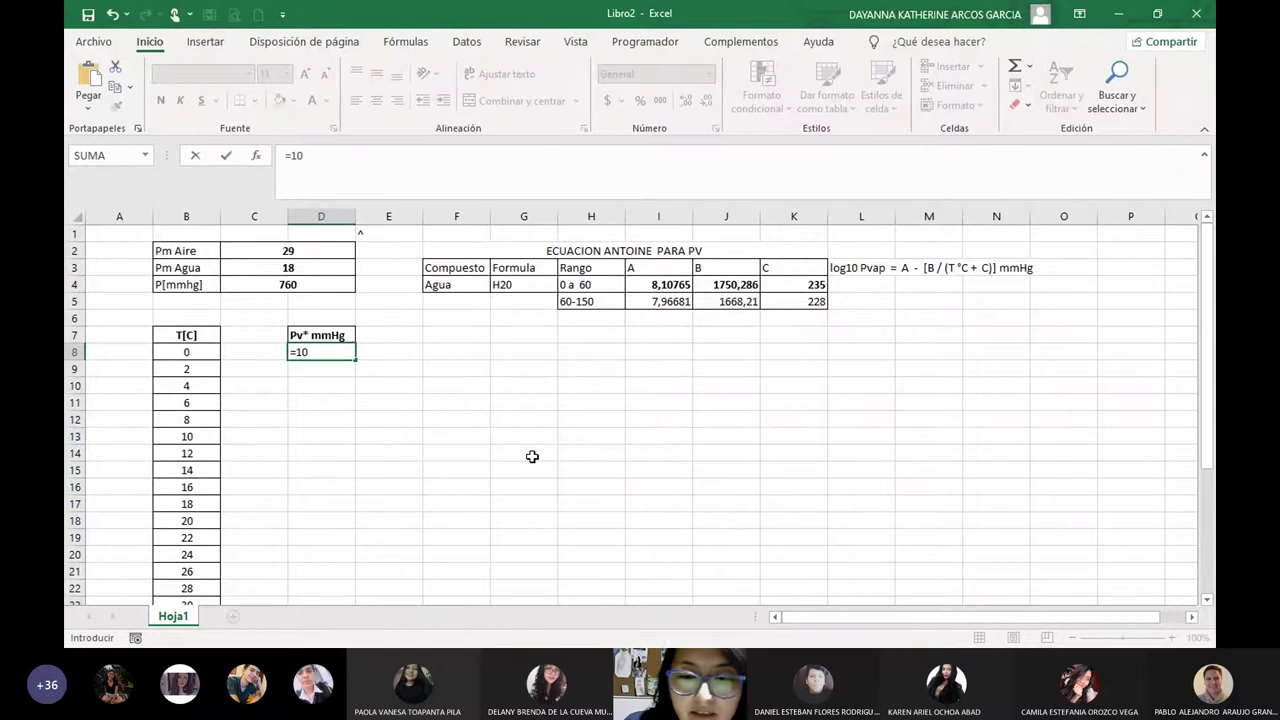
pyautogui.write('^(')
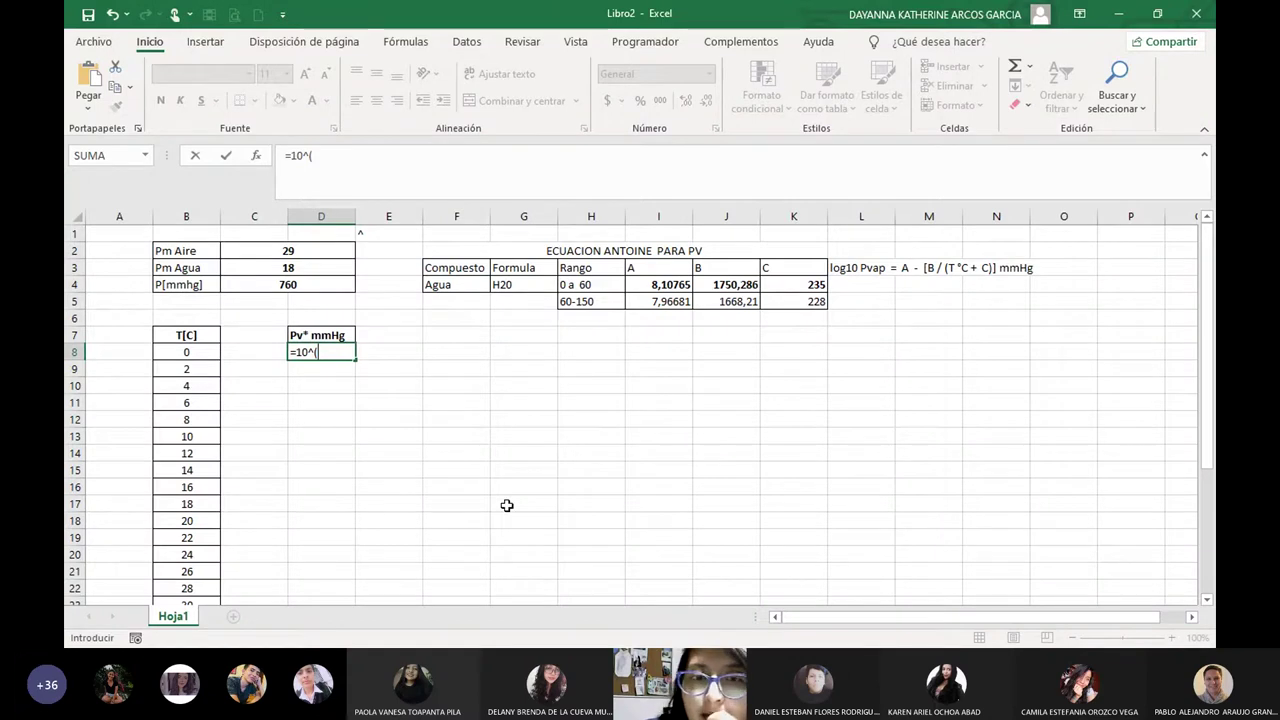
pyautogui.click(650, 285)
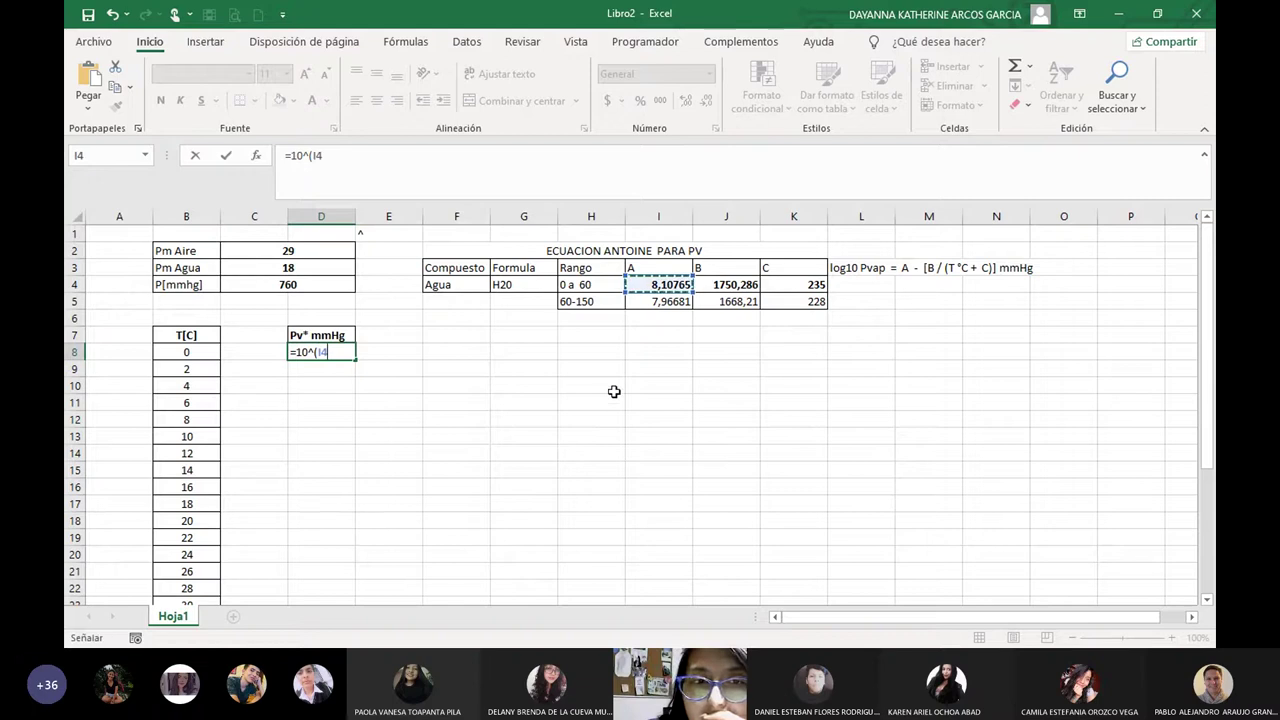
pyautogui.write('-')
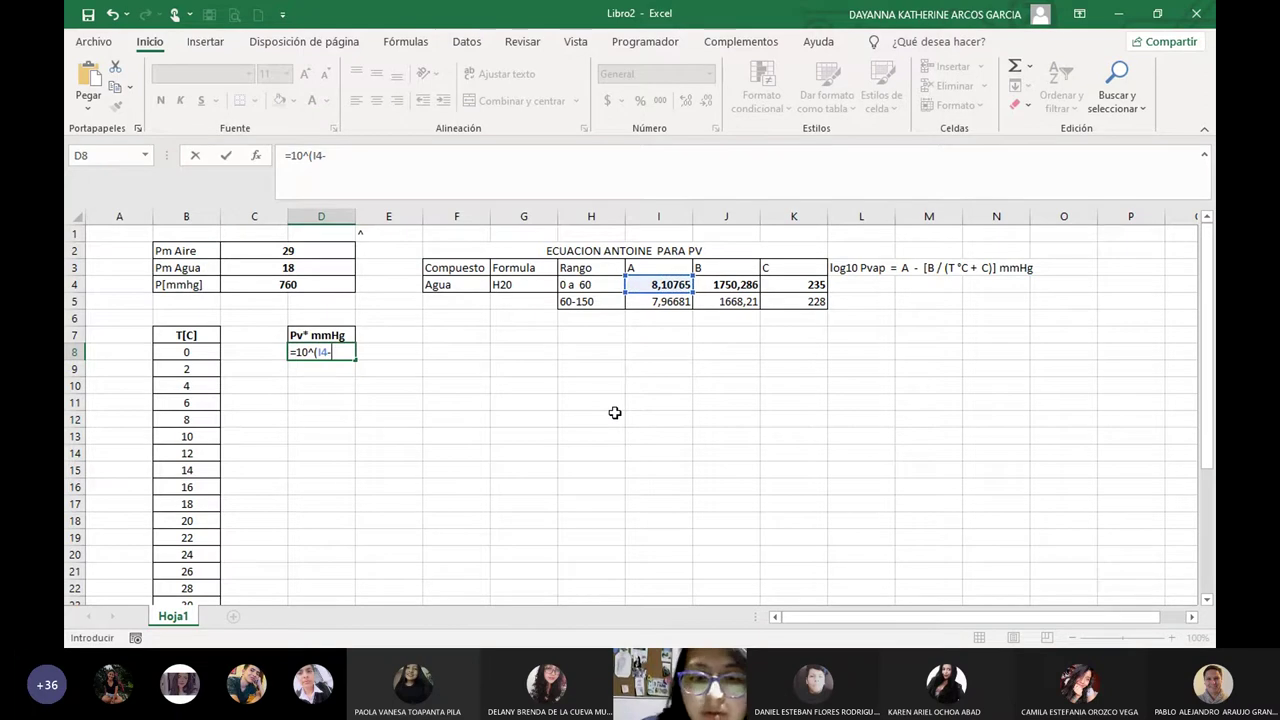
pyautogui.write('(')
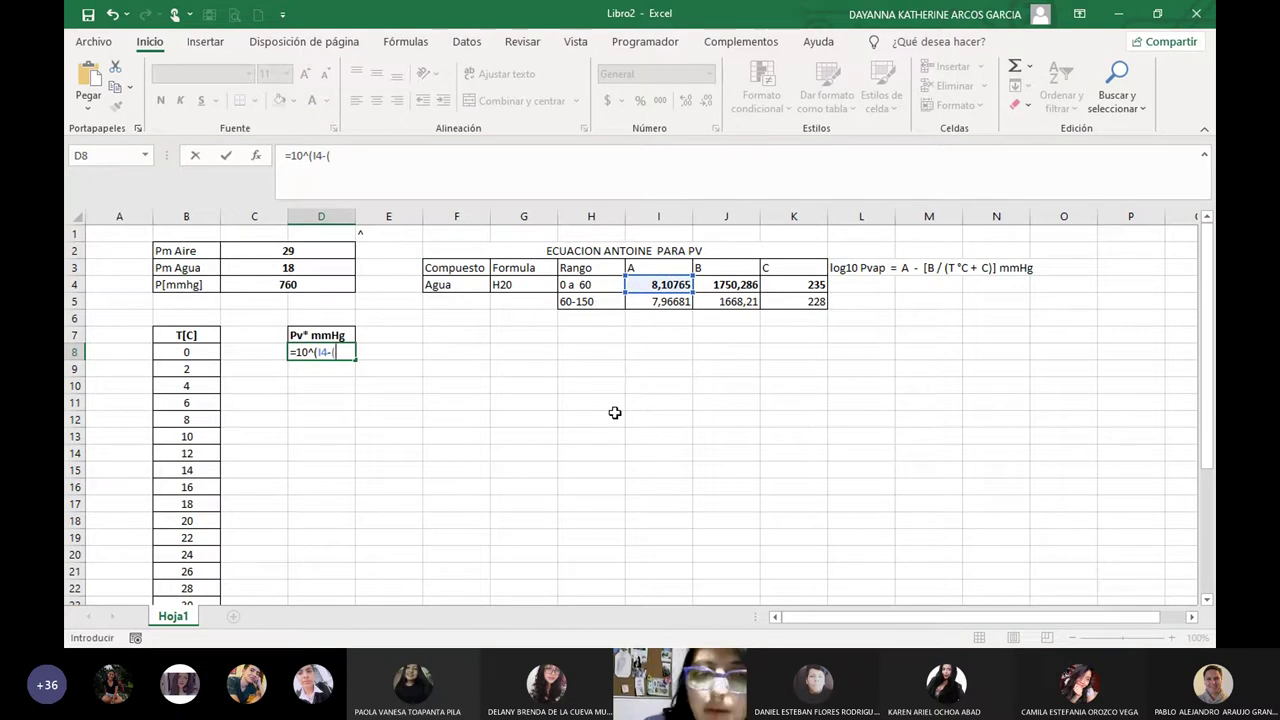
pyautogui.click(712, 285)
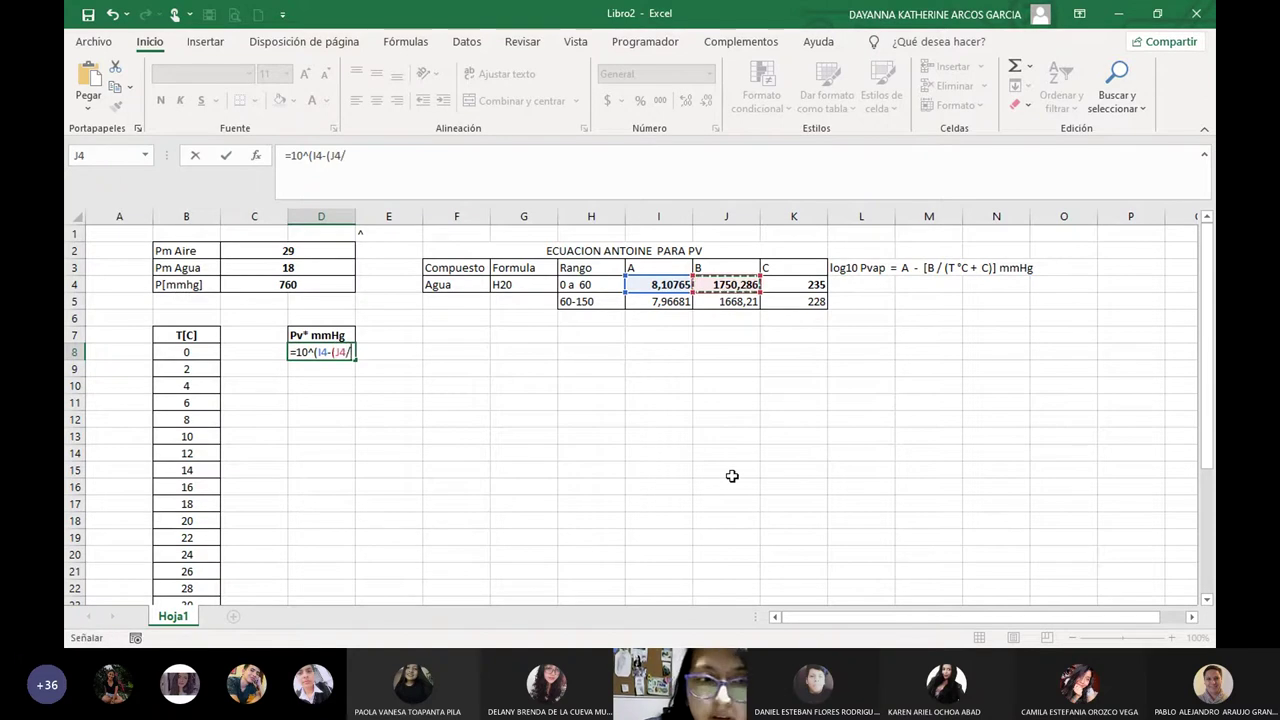
pyautogui.write('/')
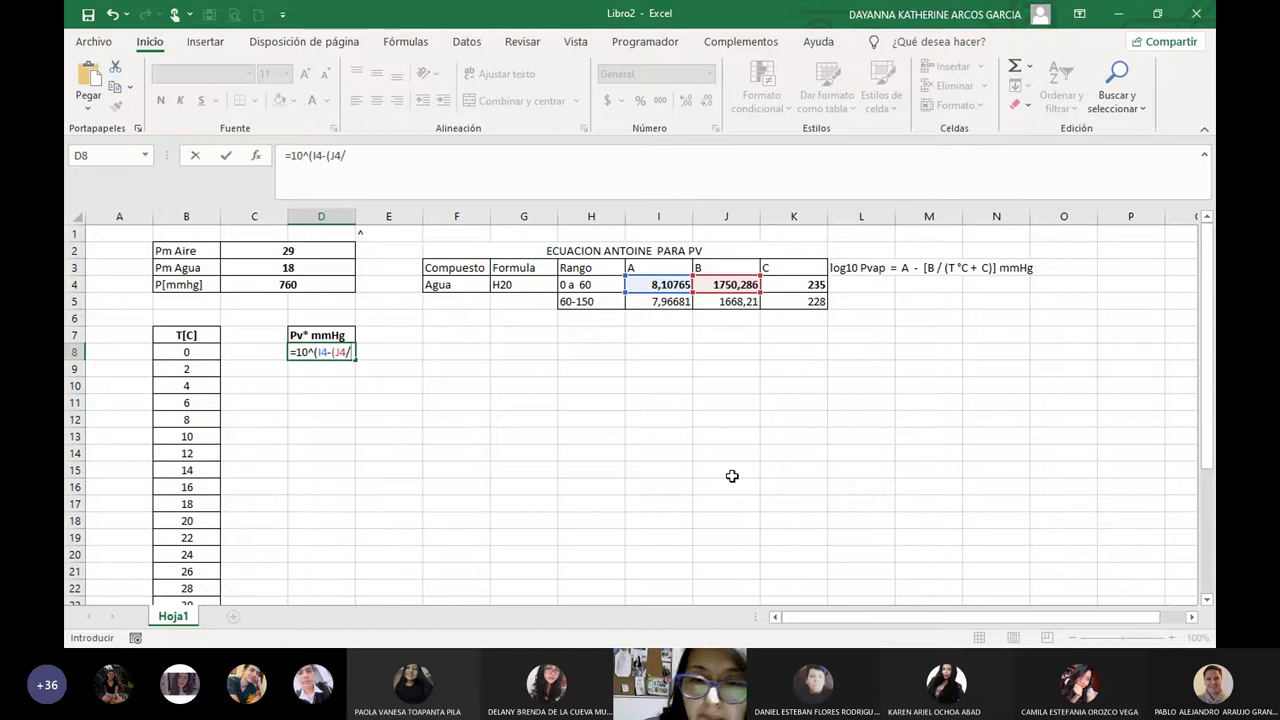
pyautogui.write('(')
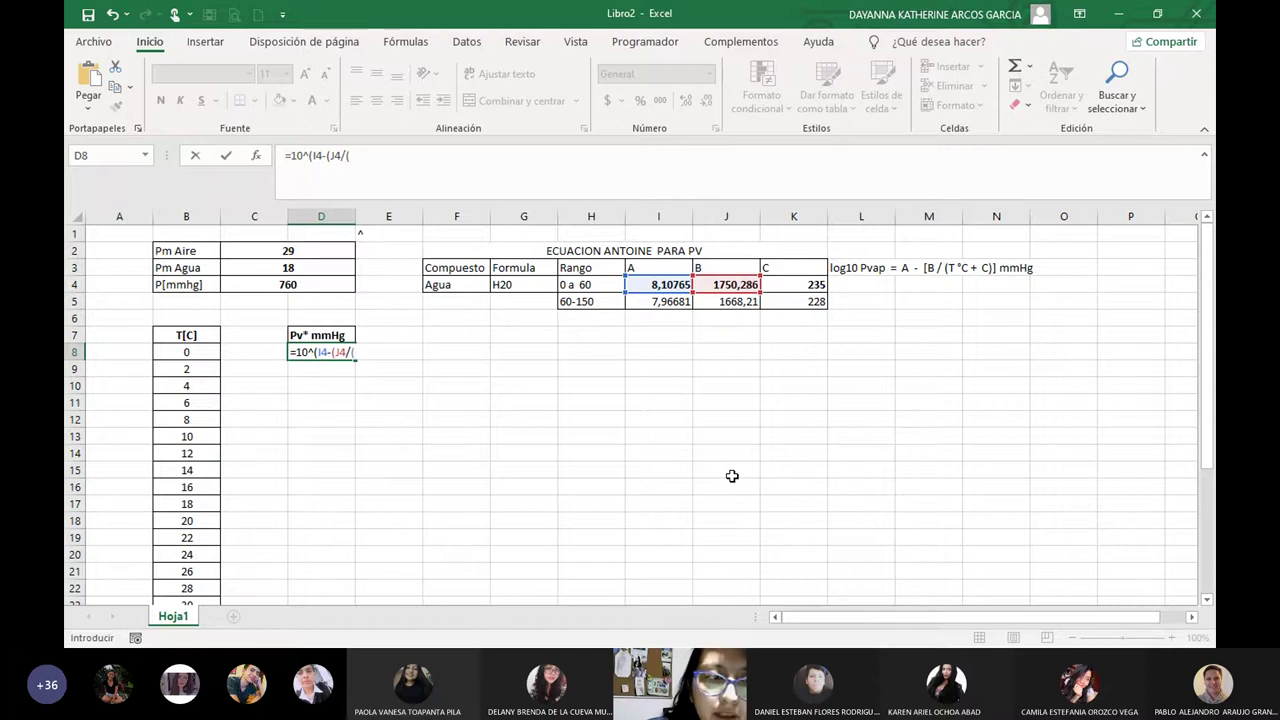
pyautogui.click(199, 351)
pyautogui.write('+')
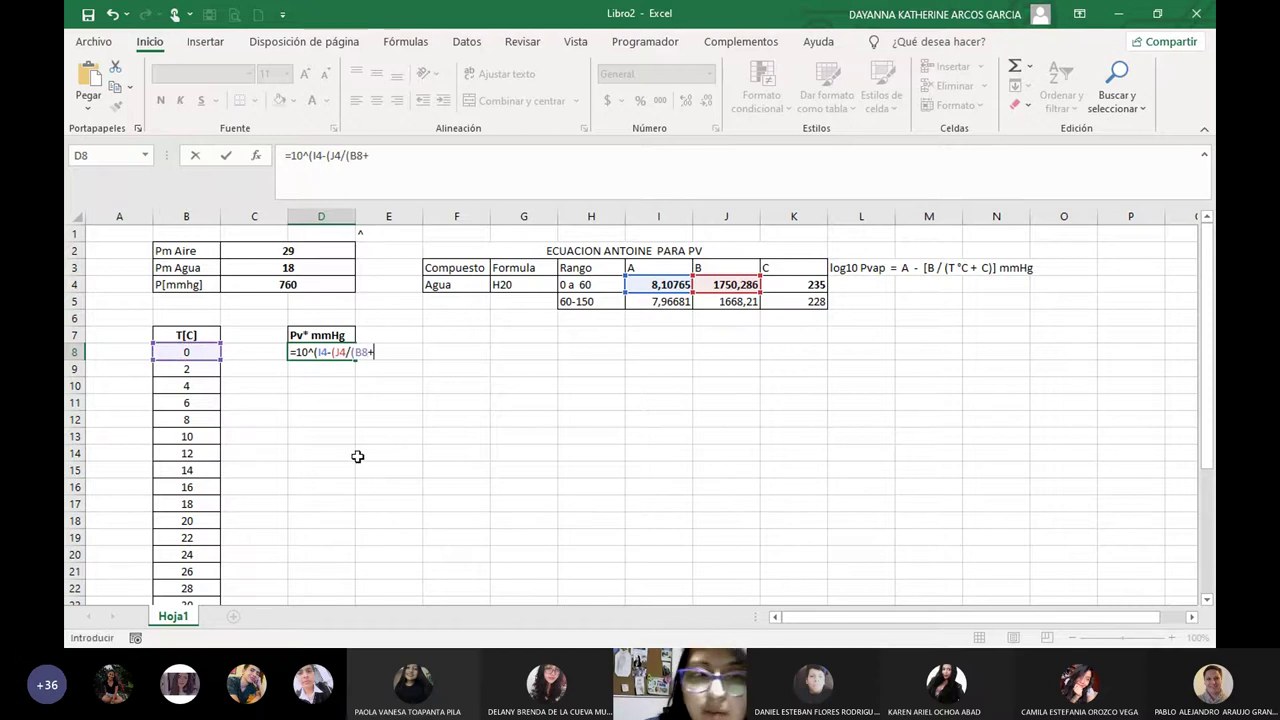
pyautogui.click(771, 284)
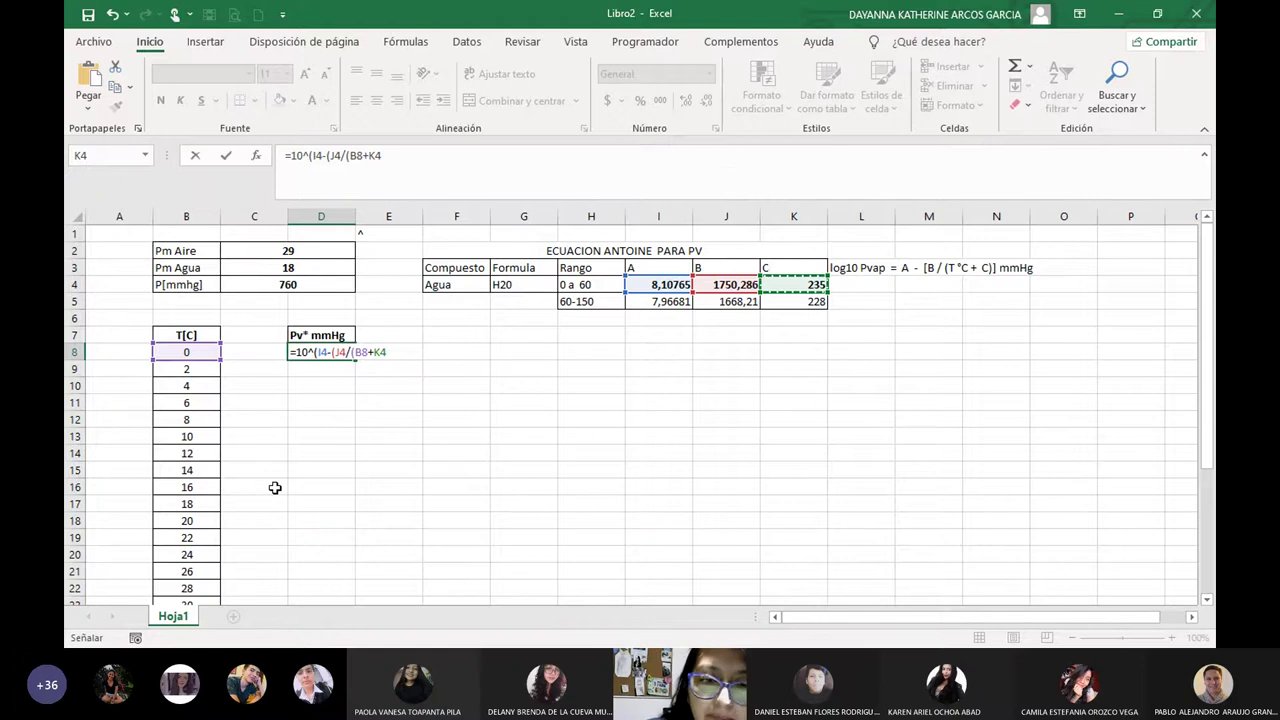
pyautogui.write(')))')
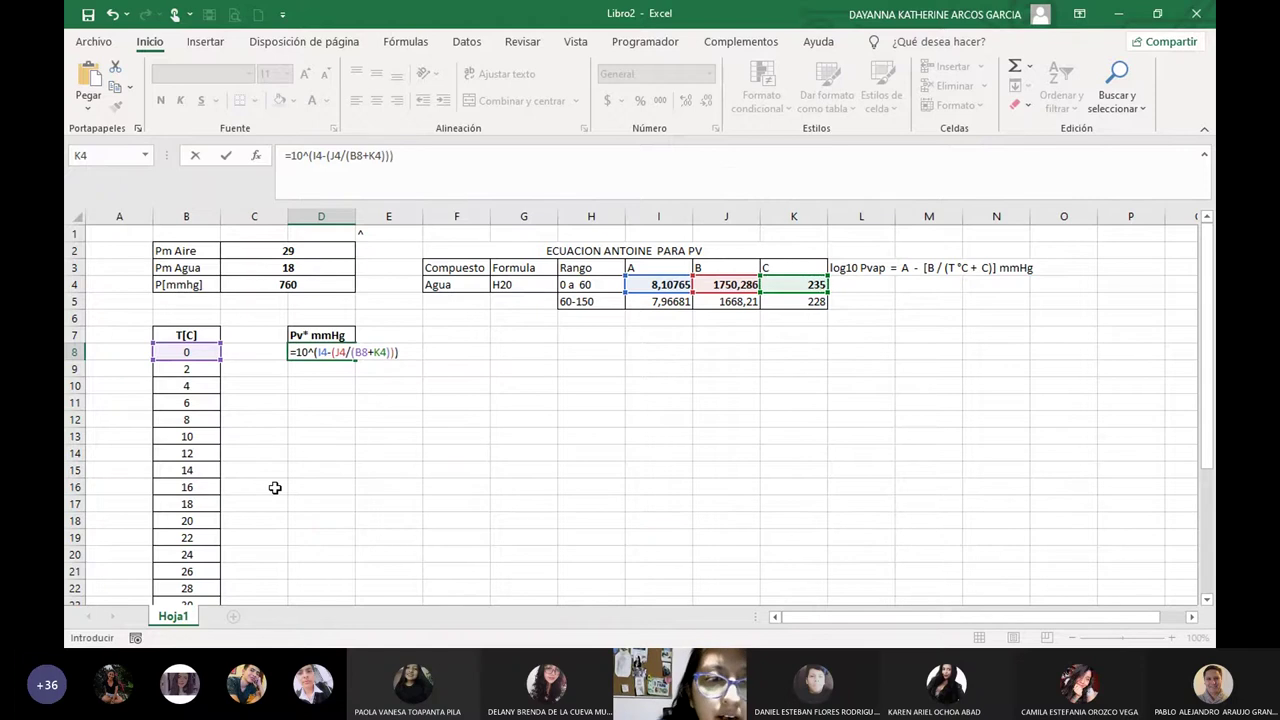
pyautogui.press('Return')
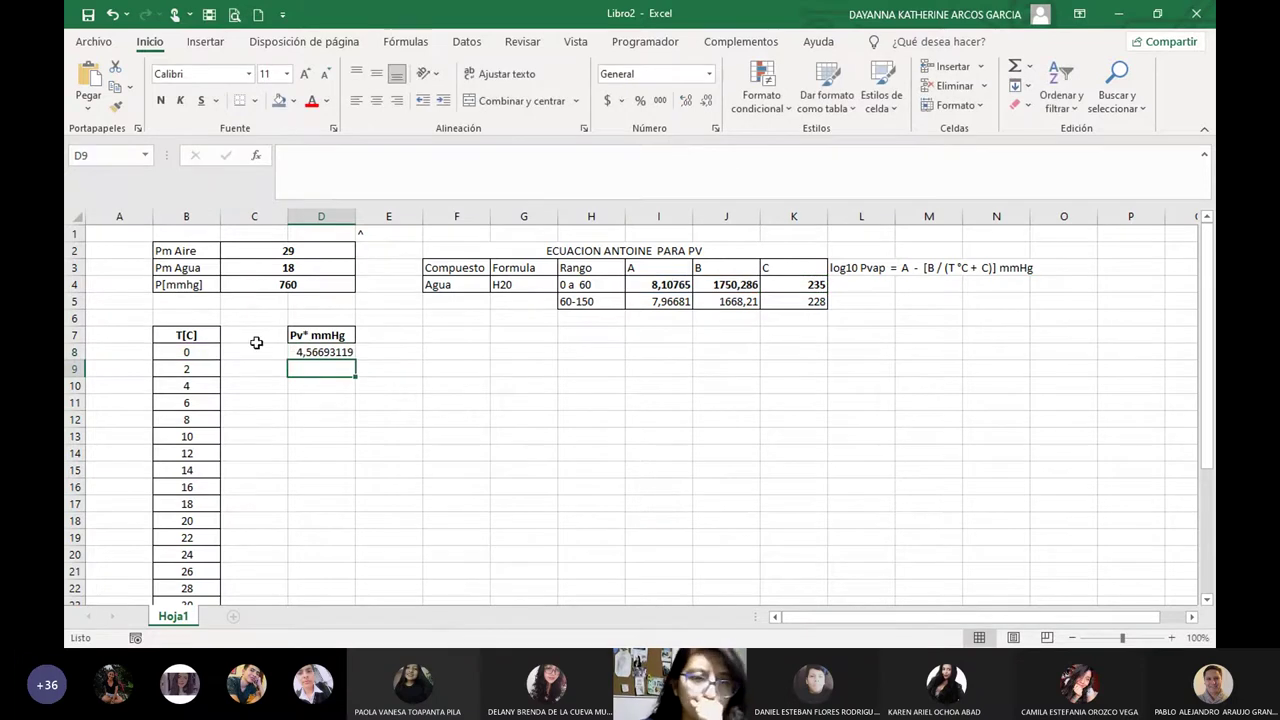
# Reduce the vapour pressure value in cell D8 to four decimal places.
pyautogui.click(320, 352)
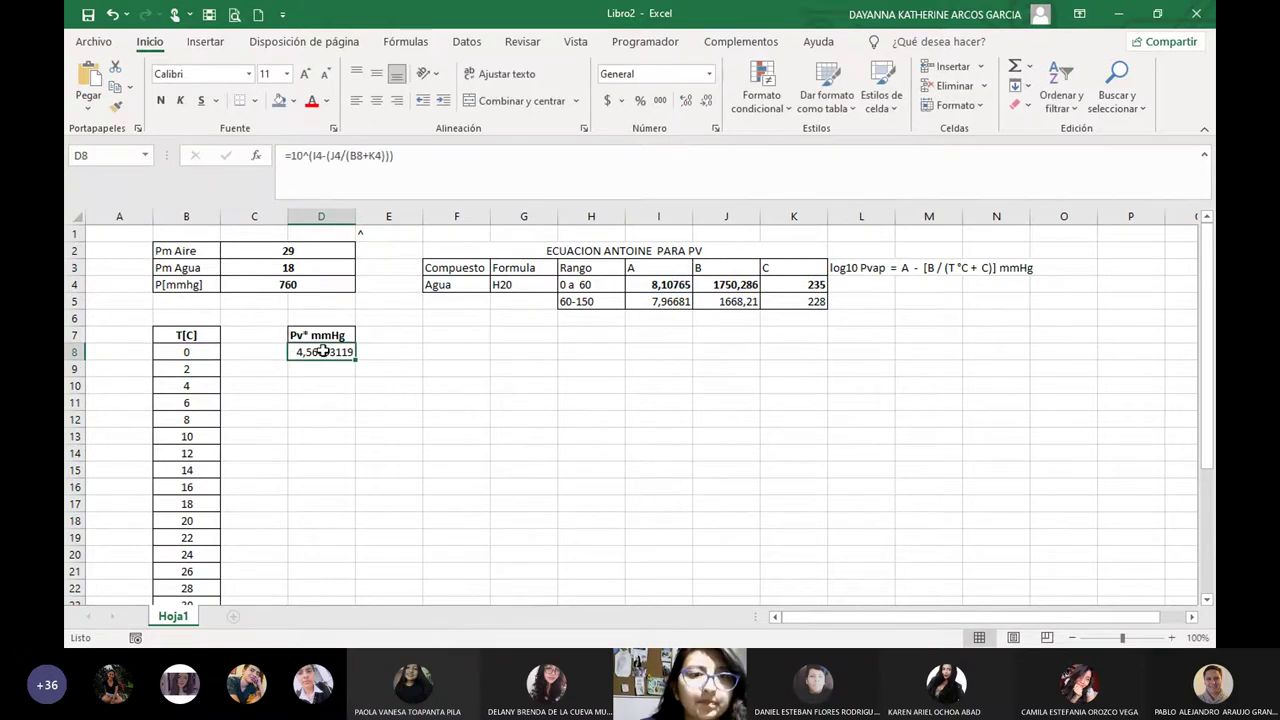
pyautogui.click(706, 102)
pyautogui.click(706, 102)
pyautogui.click(706, 102)
pyautogui.click(706, 102)
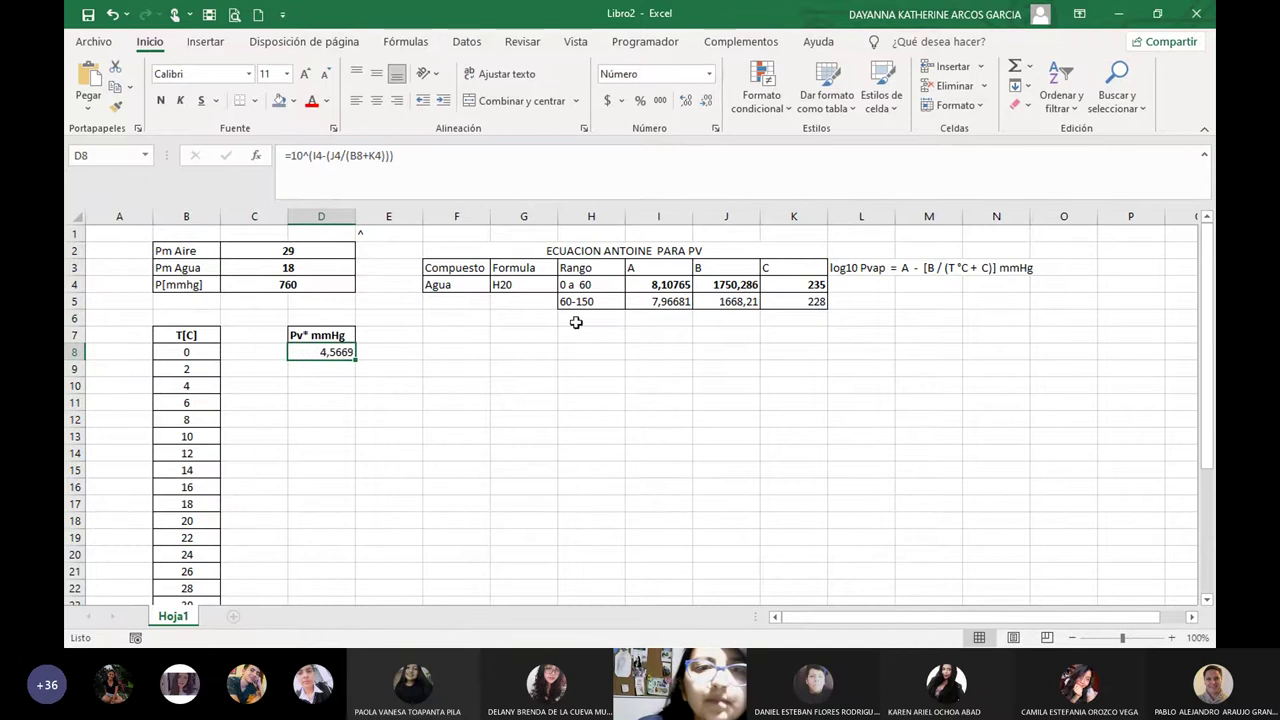
pyautogui.click(467, 529)
pyautogui.click(390, 436)
pyautogui.click(658, 487)
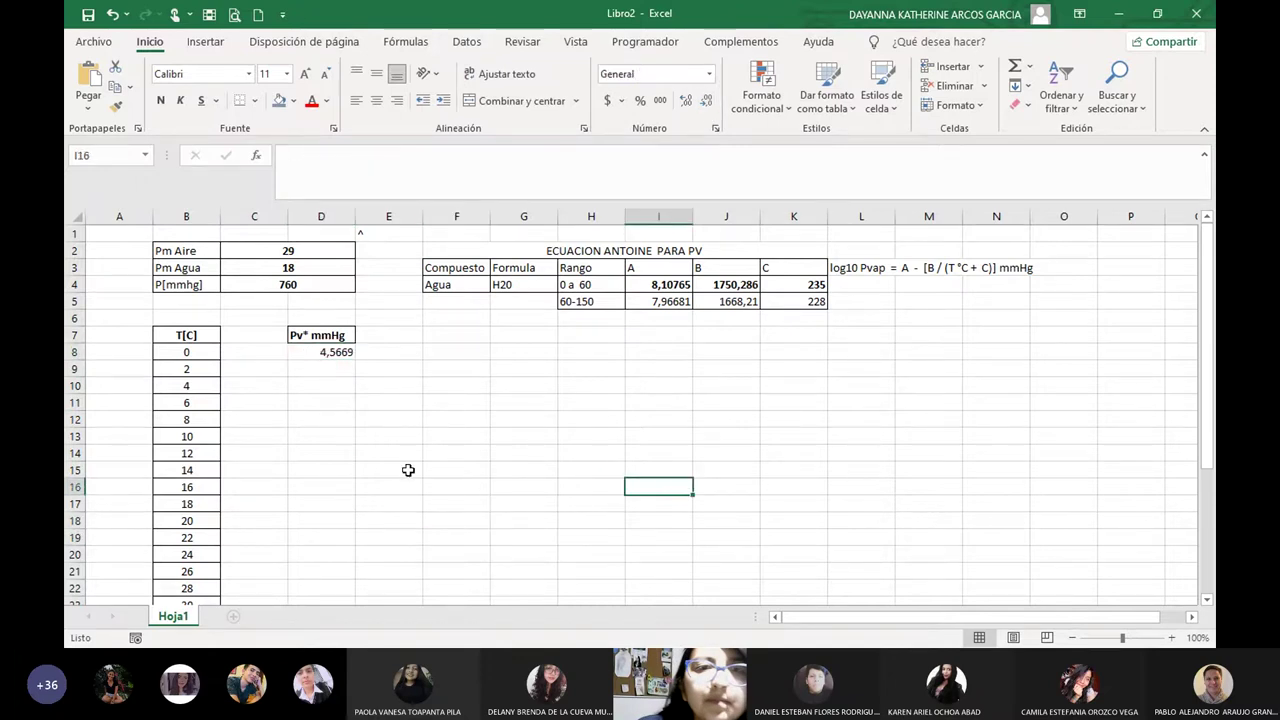
pyautogui.click(321, 352)
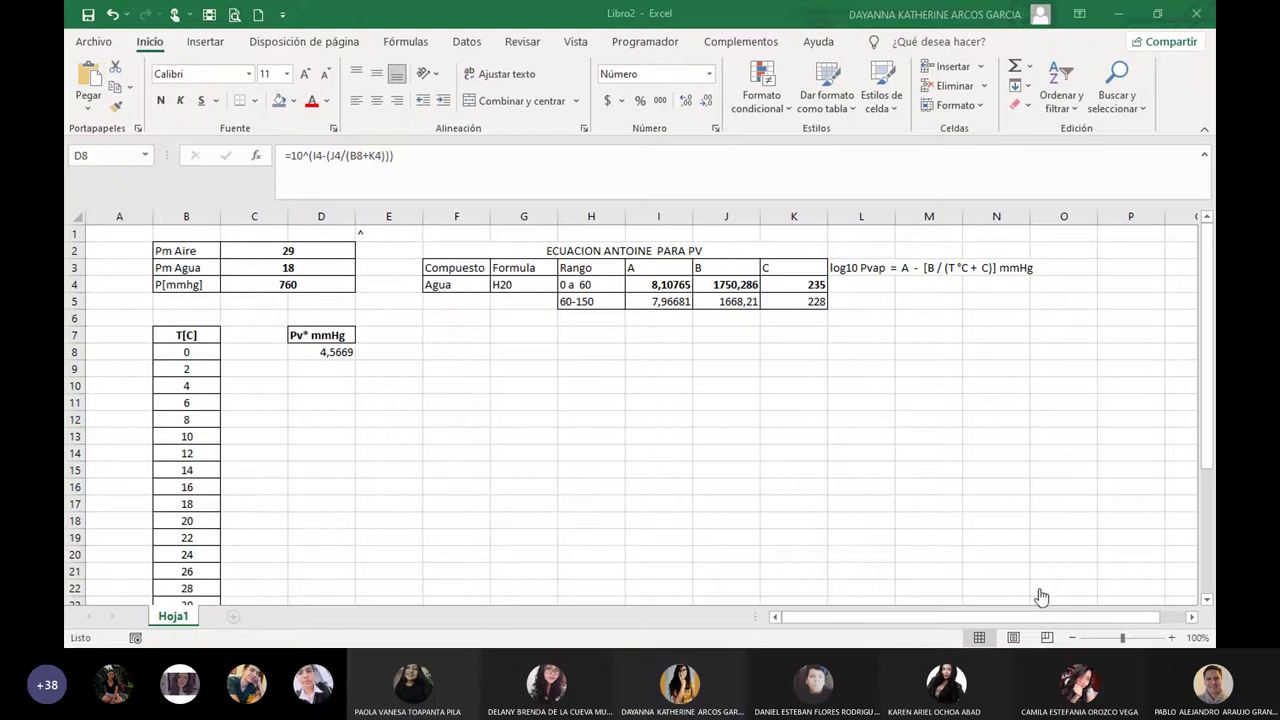
# Increase the vapour pressure value in cell D8 to five decimal places.
pyautogui.click(340, 355)
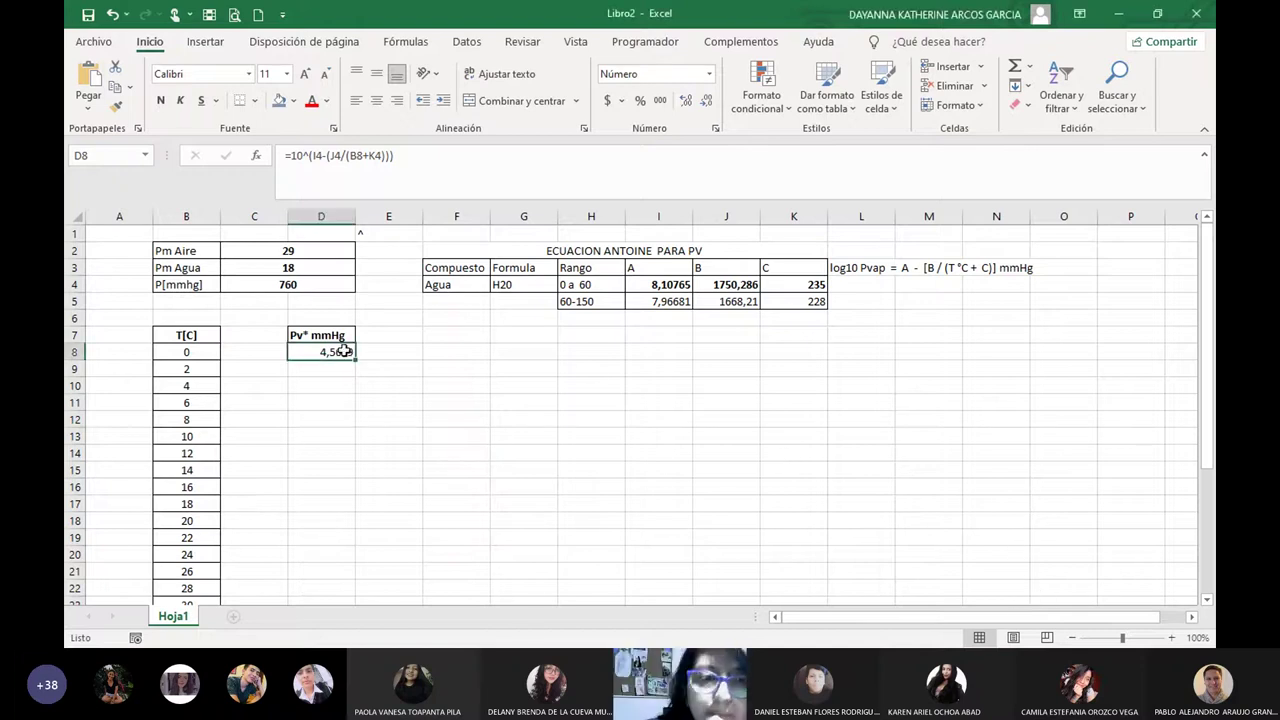
pyautogui.click(686, 100)
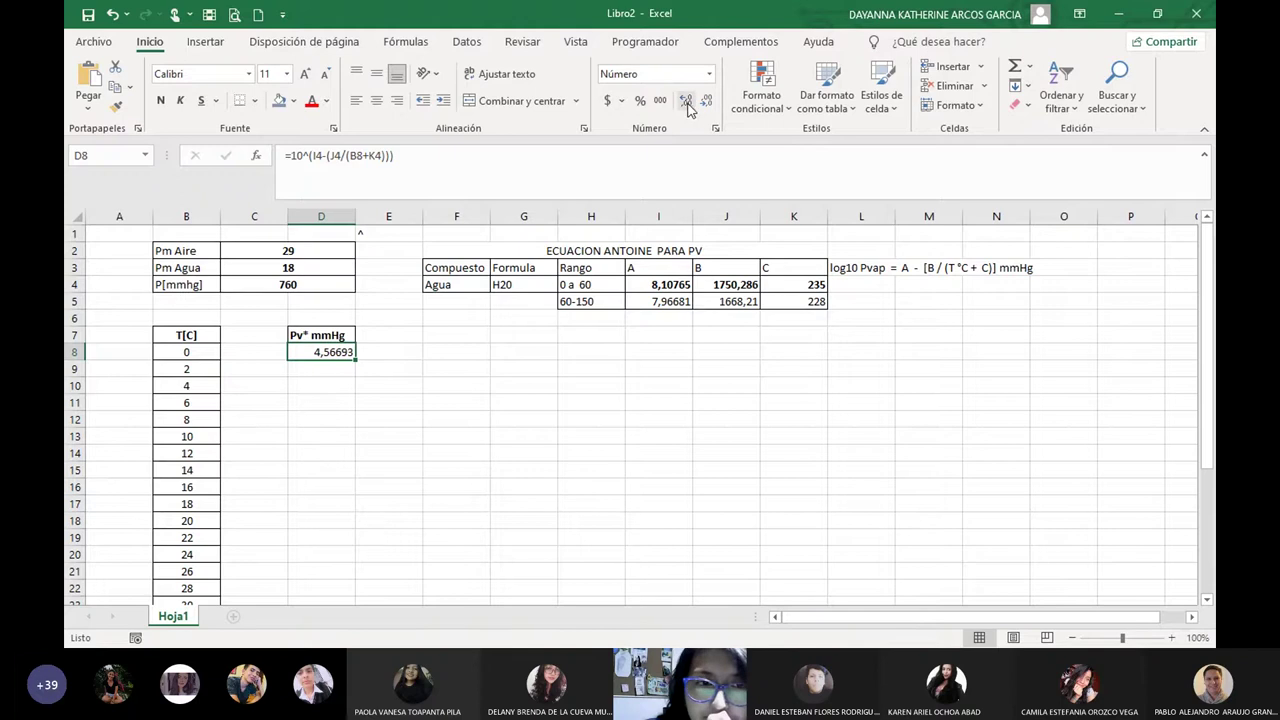
pyautogui.click(530, 486)
pyautogui.click(327, 352)
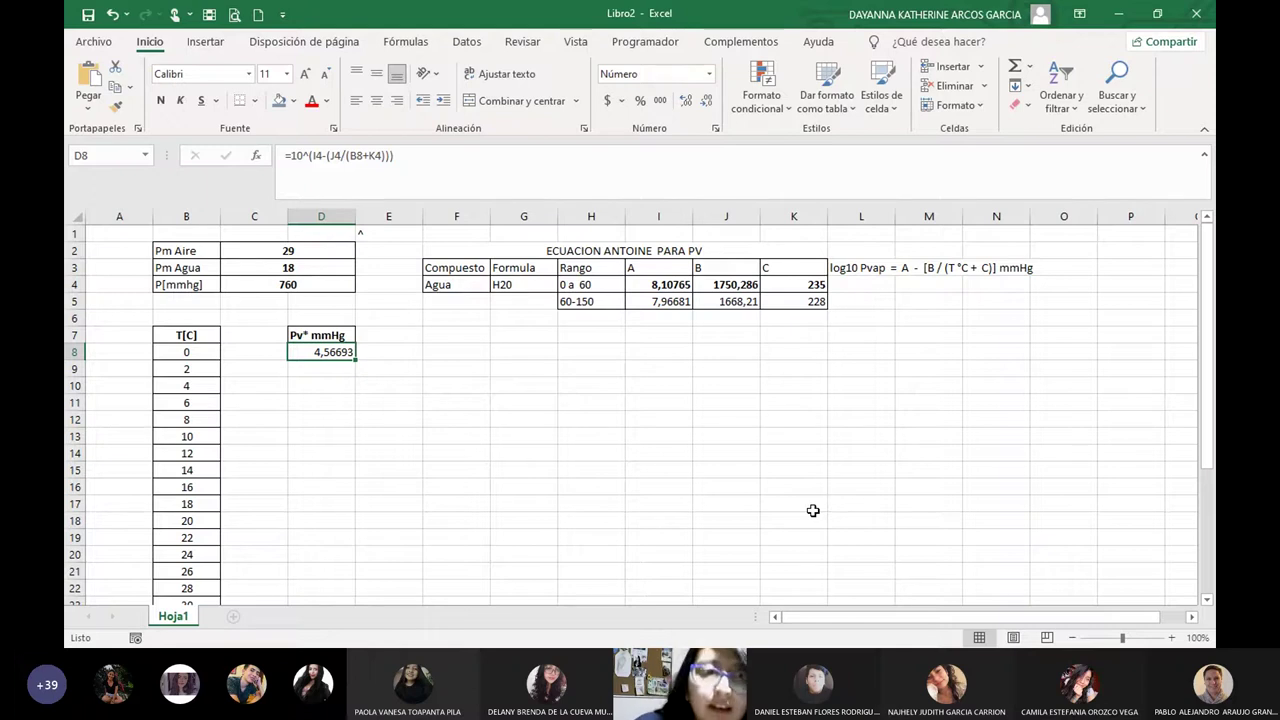
pyautogui.click(548, 438)
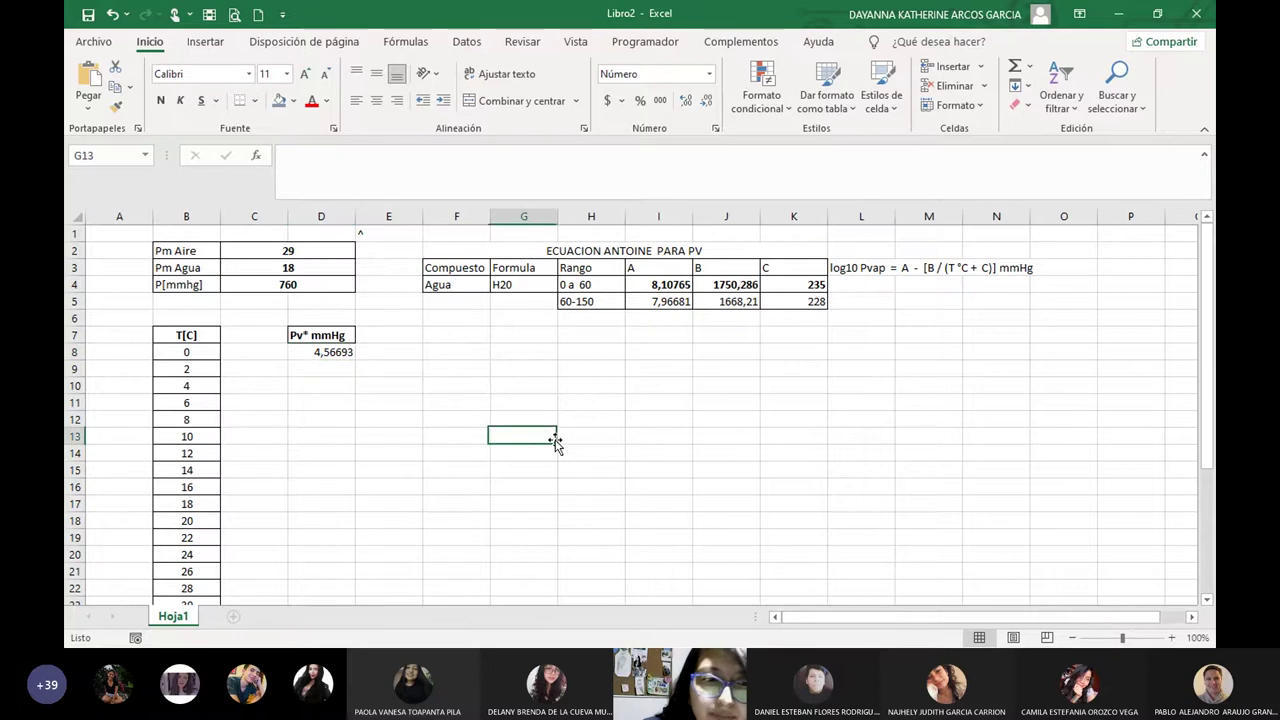
# Make the Antoine constant references in D8's formula absolute, giving =10^($I$4-($J$4/(B8+$K$4))).
pyautogui.click(331, 356)
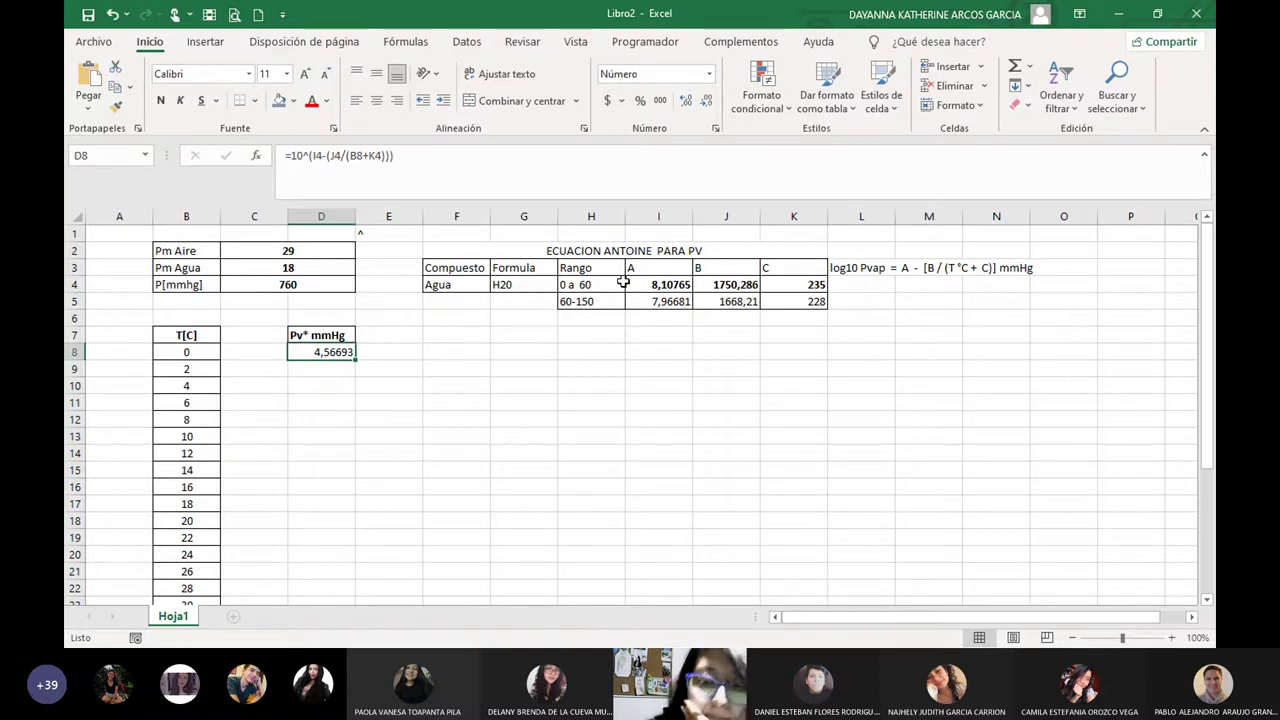
pyautogui.press('Return')
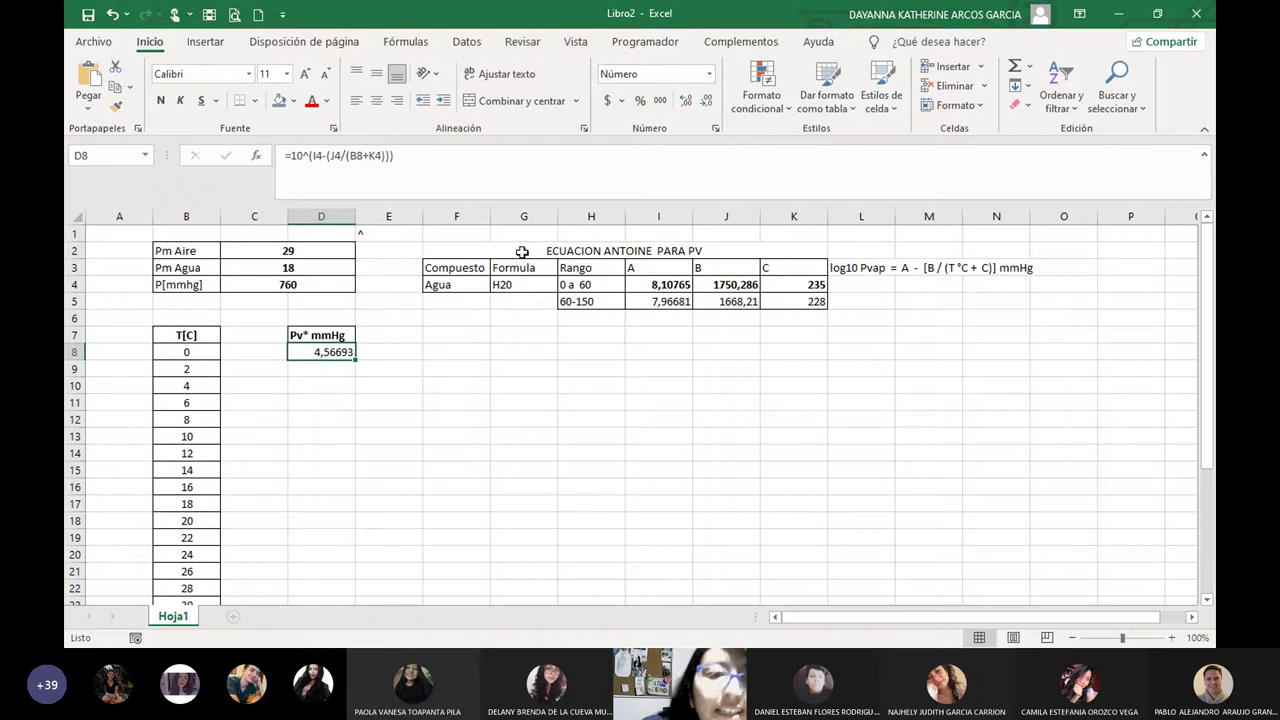
pyautogui.click(313, 158)
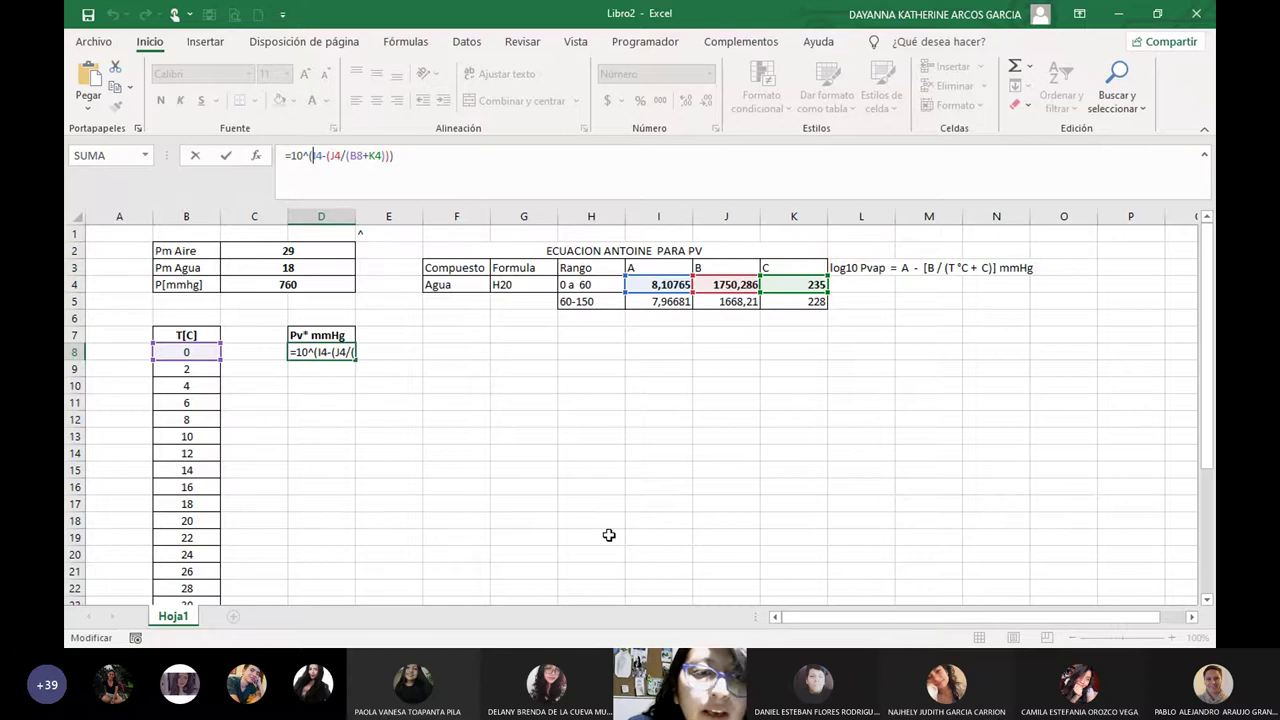
pyautogui.write('$I')
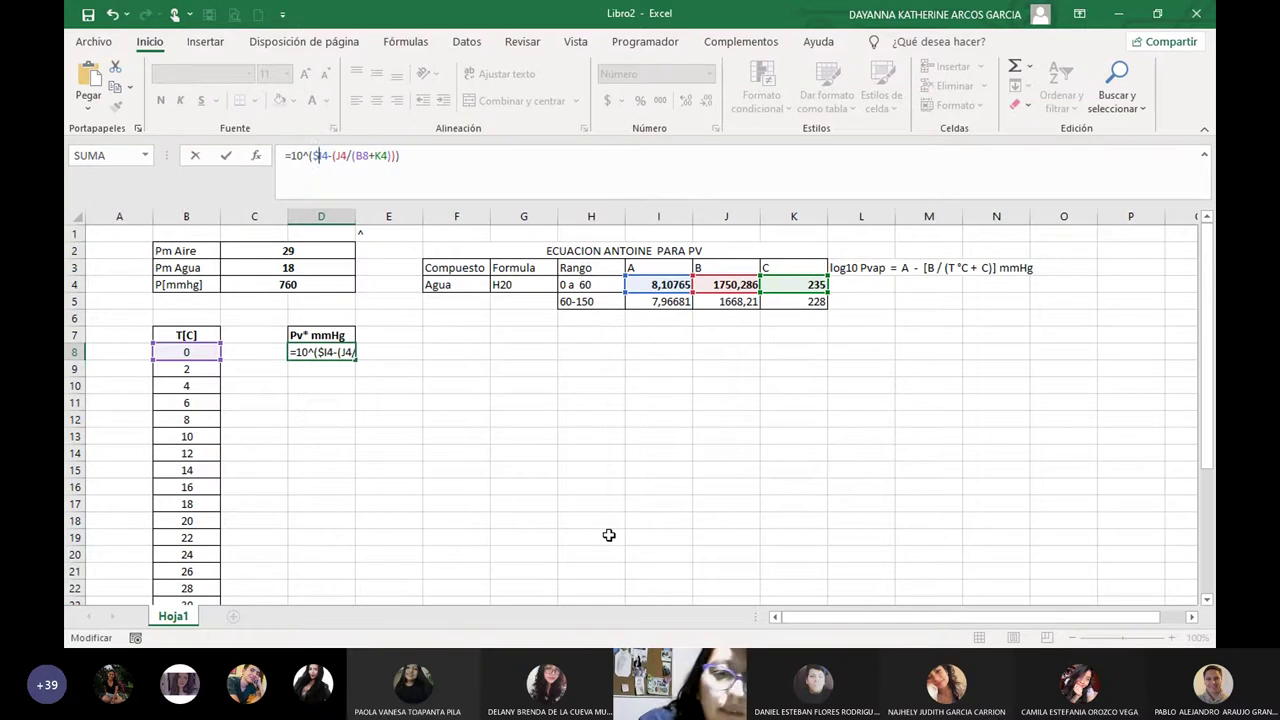
pyautogui.write('$')
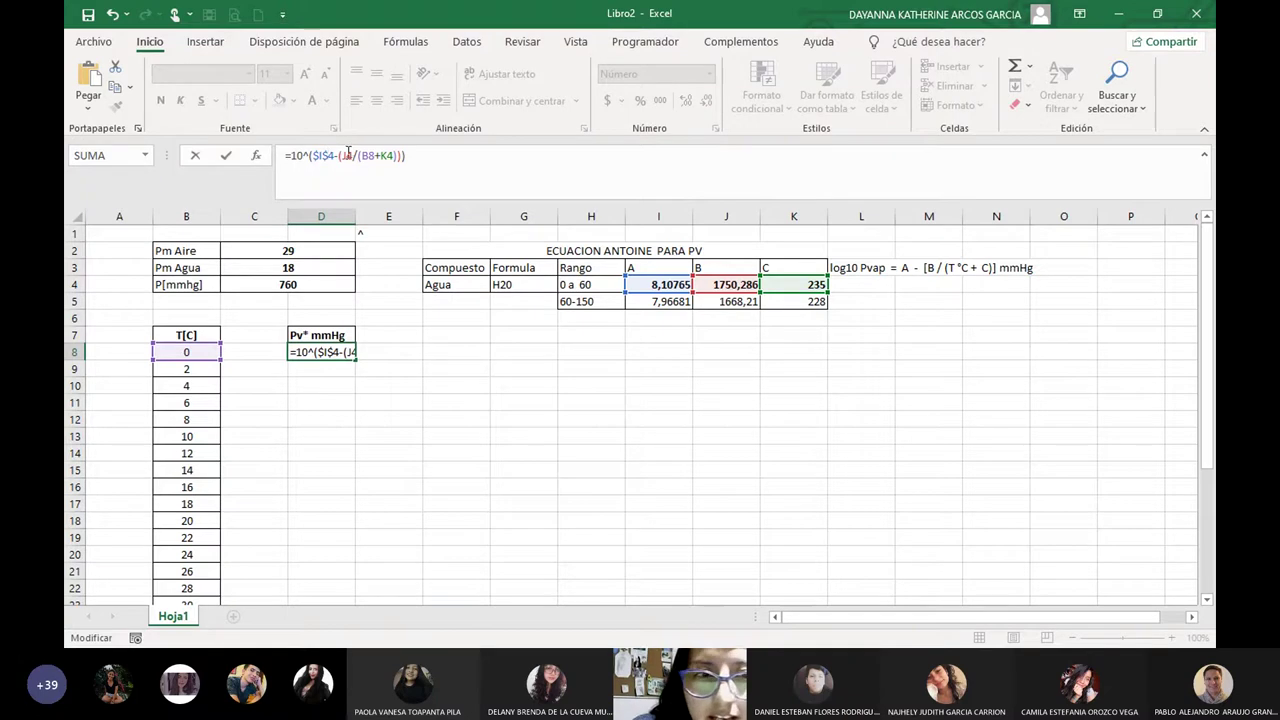
pyautogui.click(341, 157)
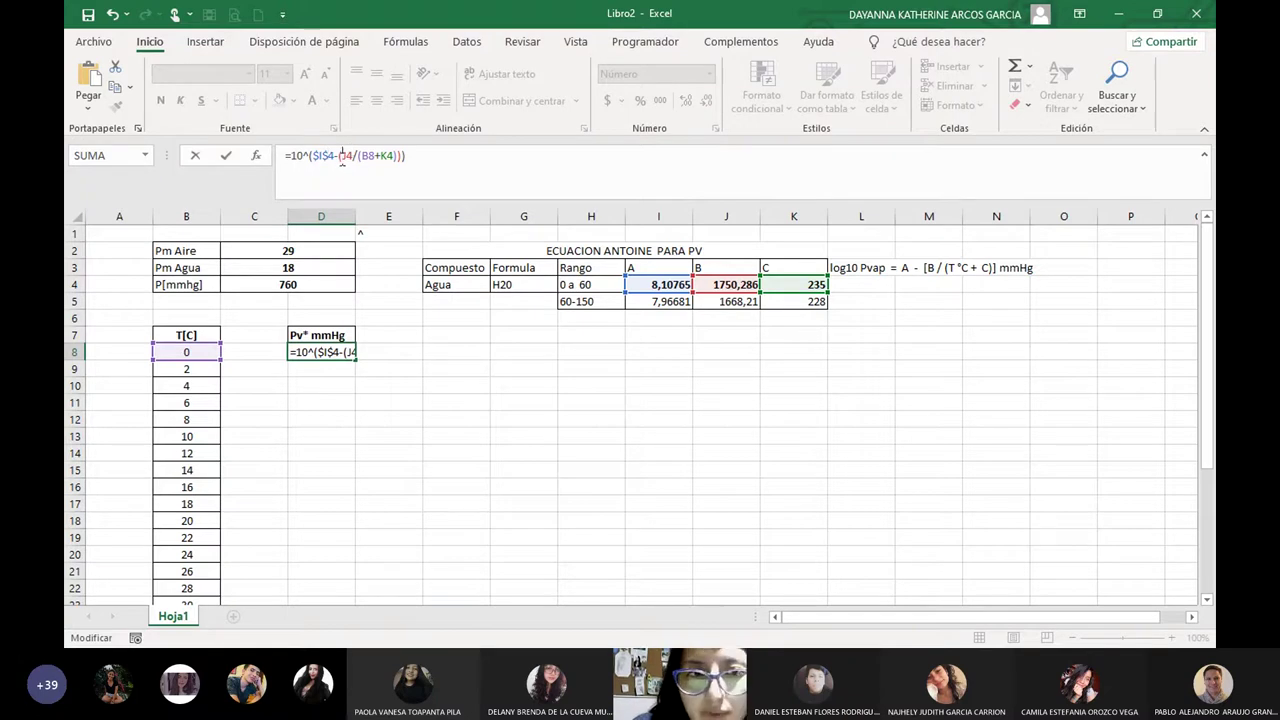
pyautogui.write('$')
pyautogui.press('Right')
pyautogui.write('$')
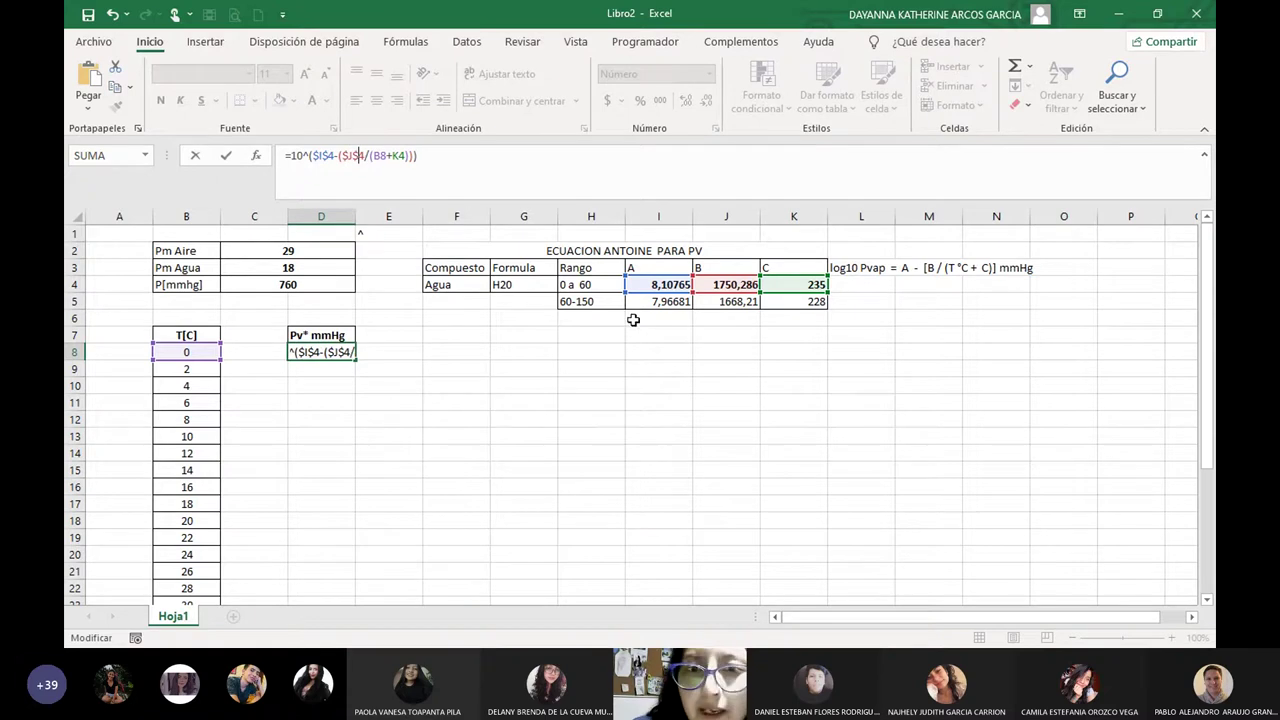
pyautogui.click(396, 157)
pyautogui.write('$I')
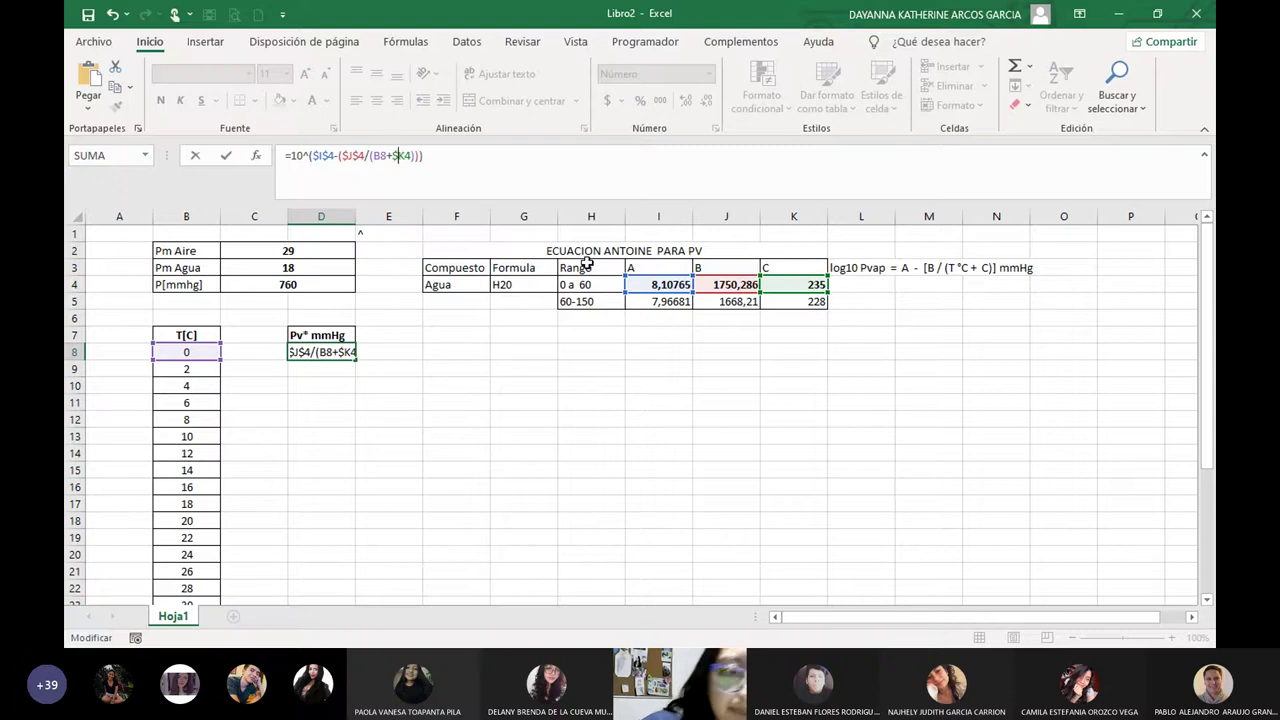
pyautogui.write('$')
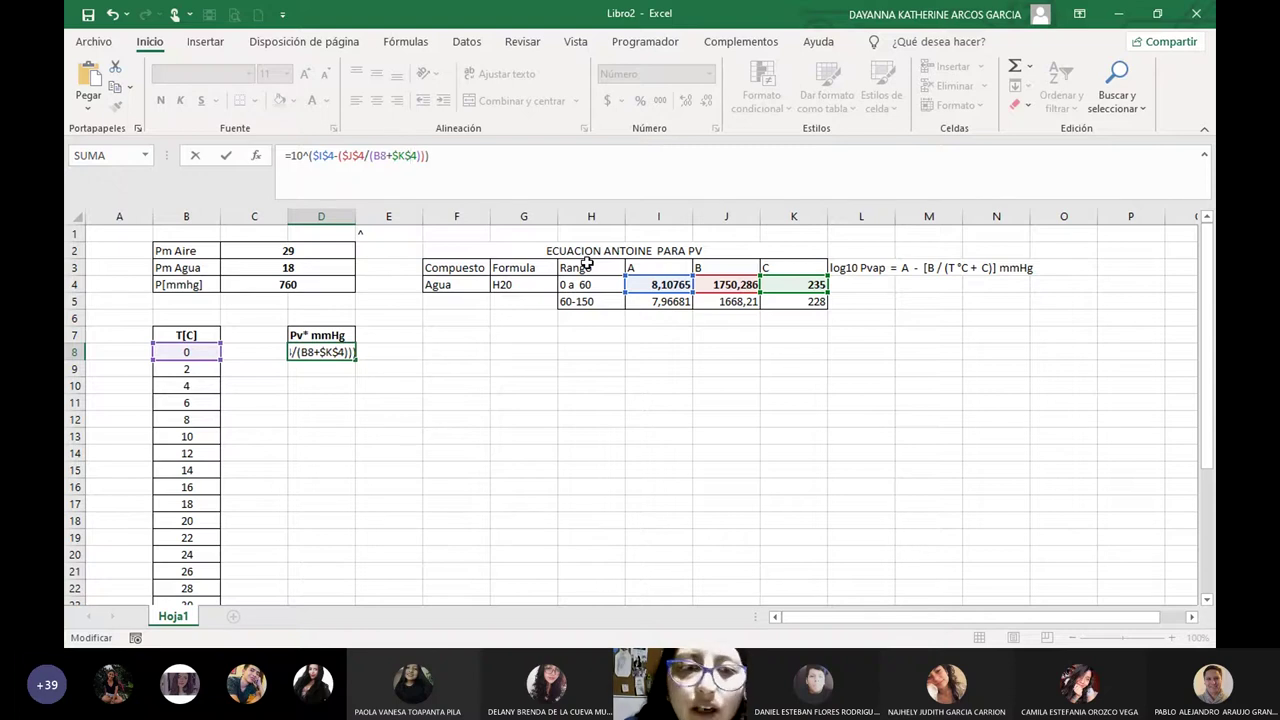
pyautogui.press('Return')
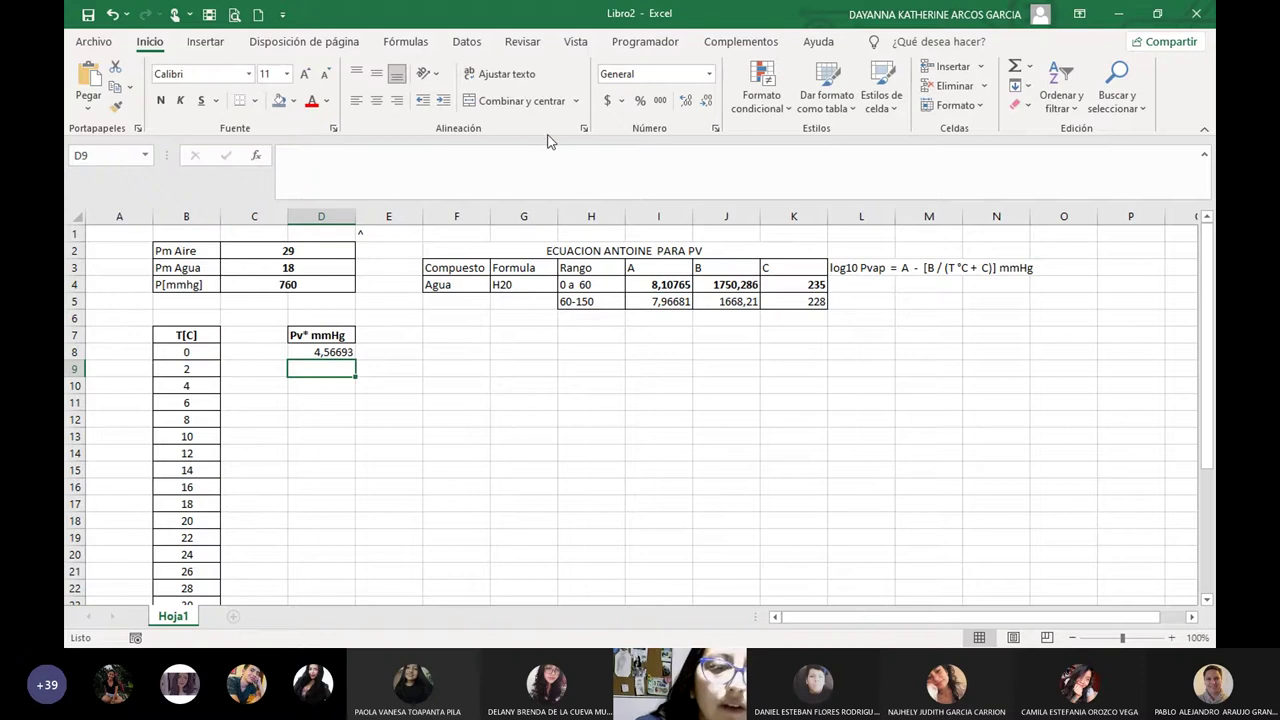
# Apply all borders to the vapour pressure cell D8.
pyautogui.click(343, 350)
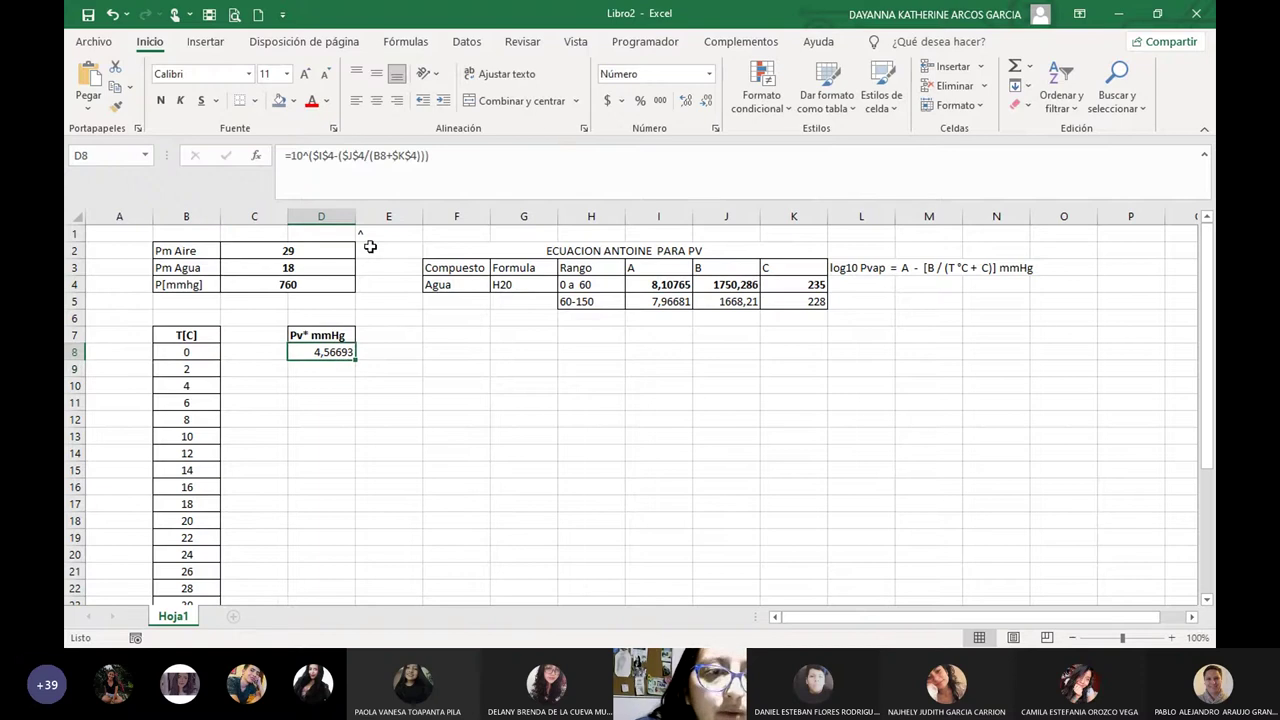
pyautogui.click(255, 100)
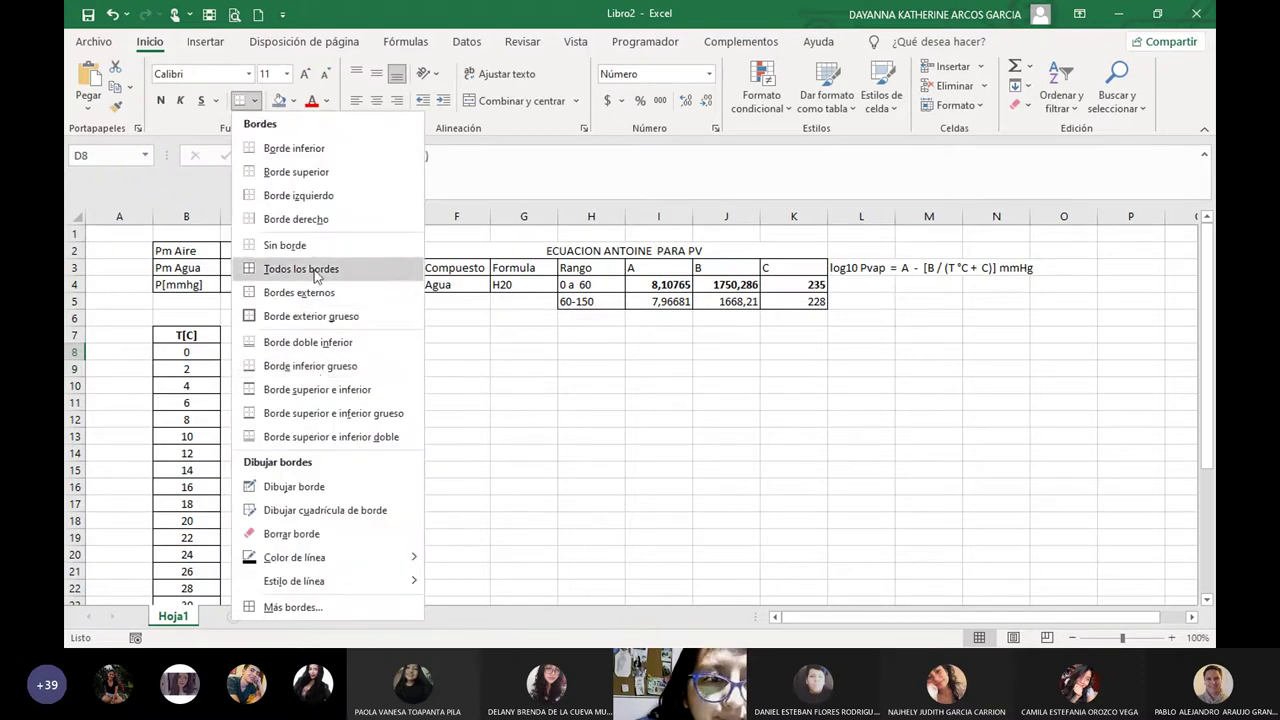
pyautogui.click(290, 271)
pyautogui.click(531, 412)
# Fill the vapour pressure formula from D8 down to D33 to cover all temperatures up to 50.
pyautogui.click(343, 354)
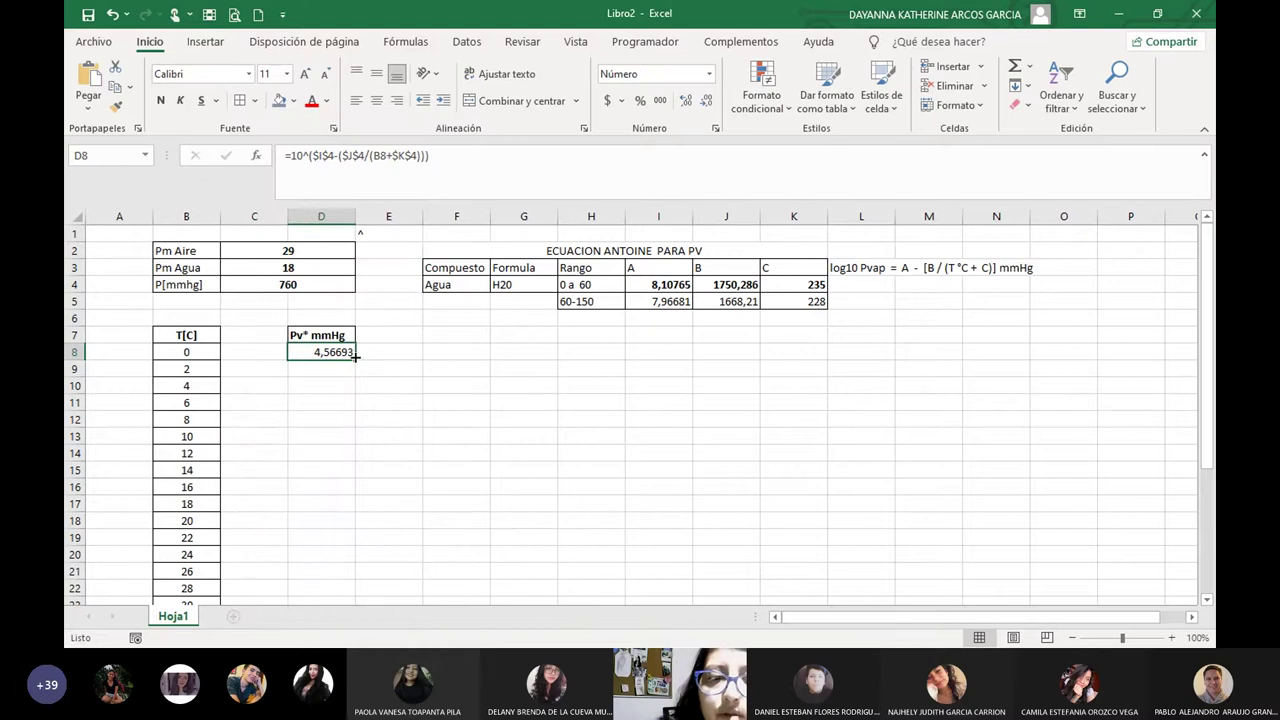
pyautogui.moveTo(356, 367); pyautogui.dragTo(360, 567)
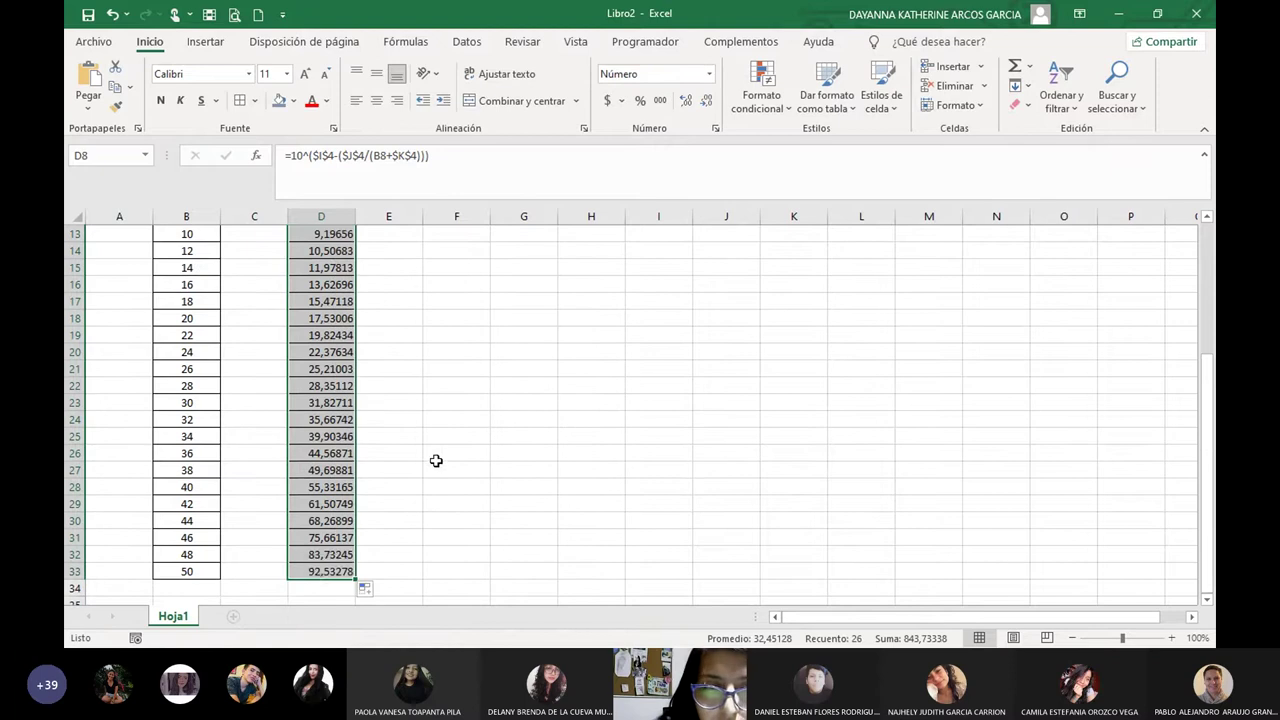
pyautogui.scroll(1, 438, 458)
pyautogui.scroll(2, 403, 389)
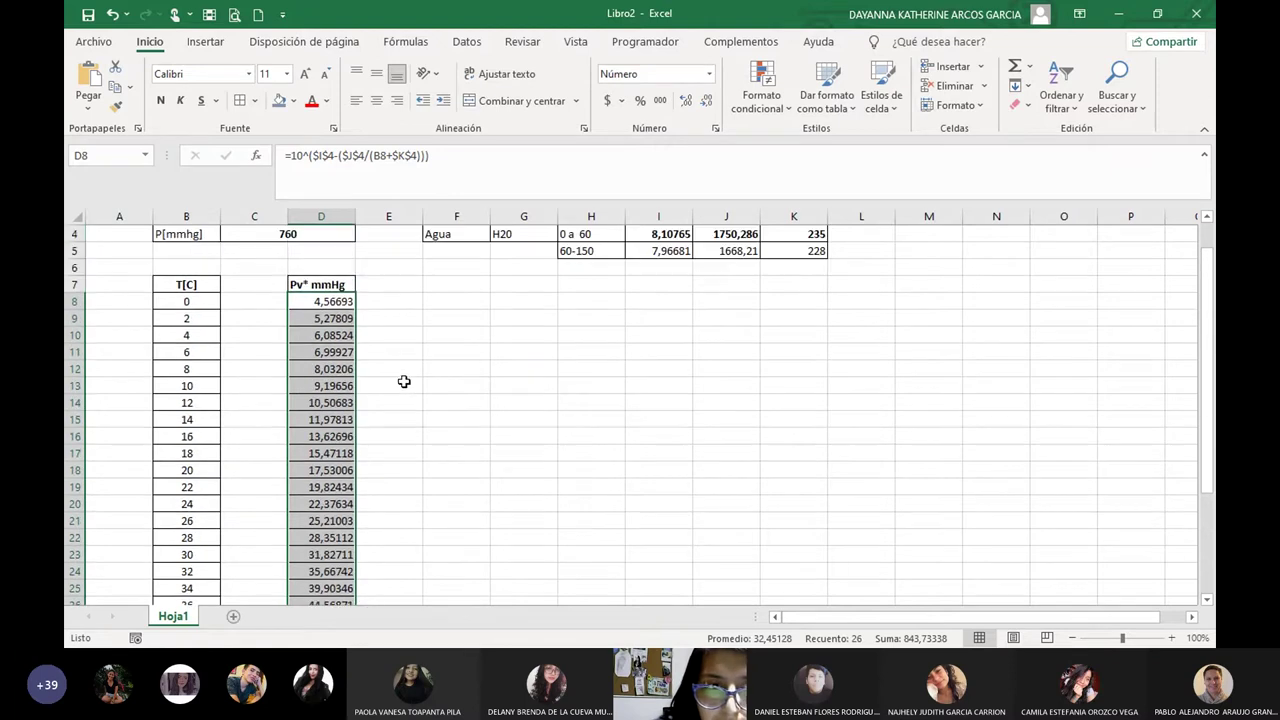
pyautogui.click(404, 382)
pyautogui.scroll(1, 404, 382)
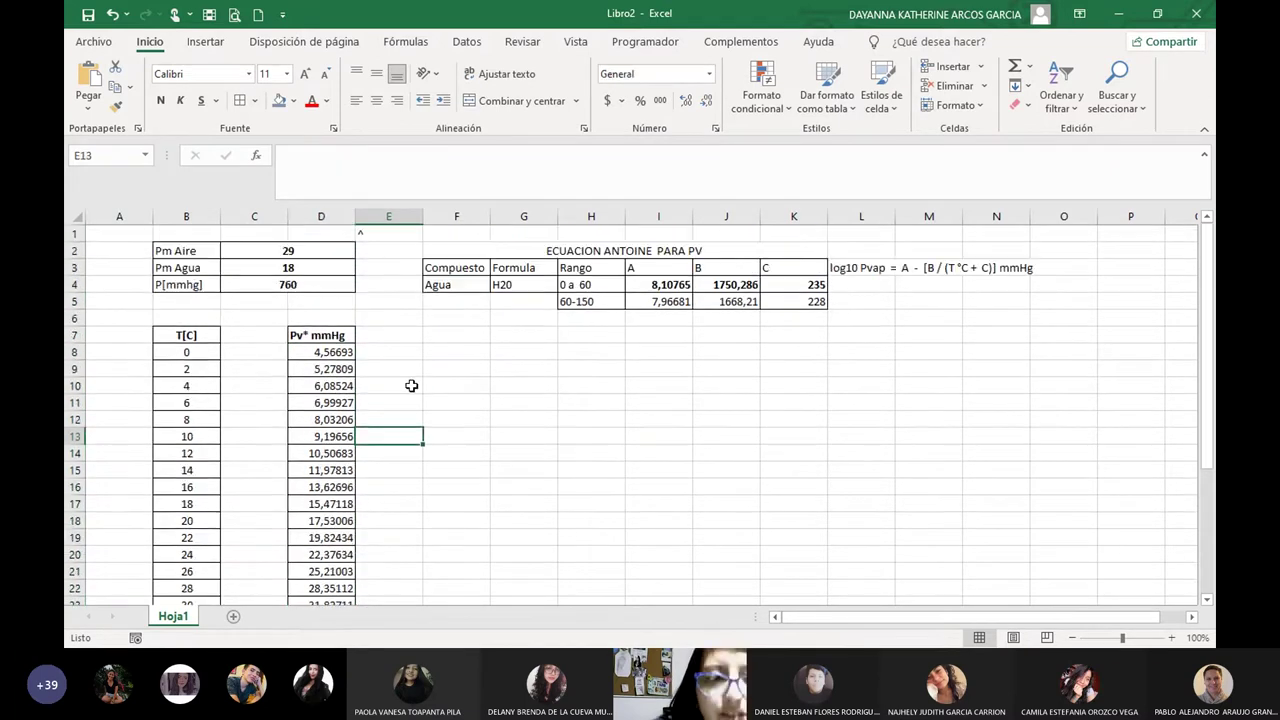
# Insert a blank row at row 6, above the temperature and vapour pressure table.
pyautogui.click(341, 354)
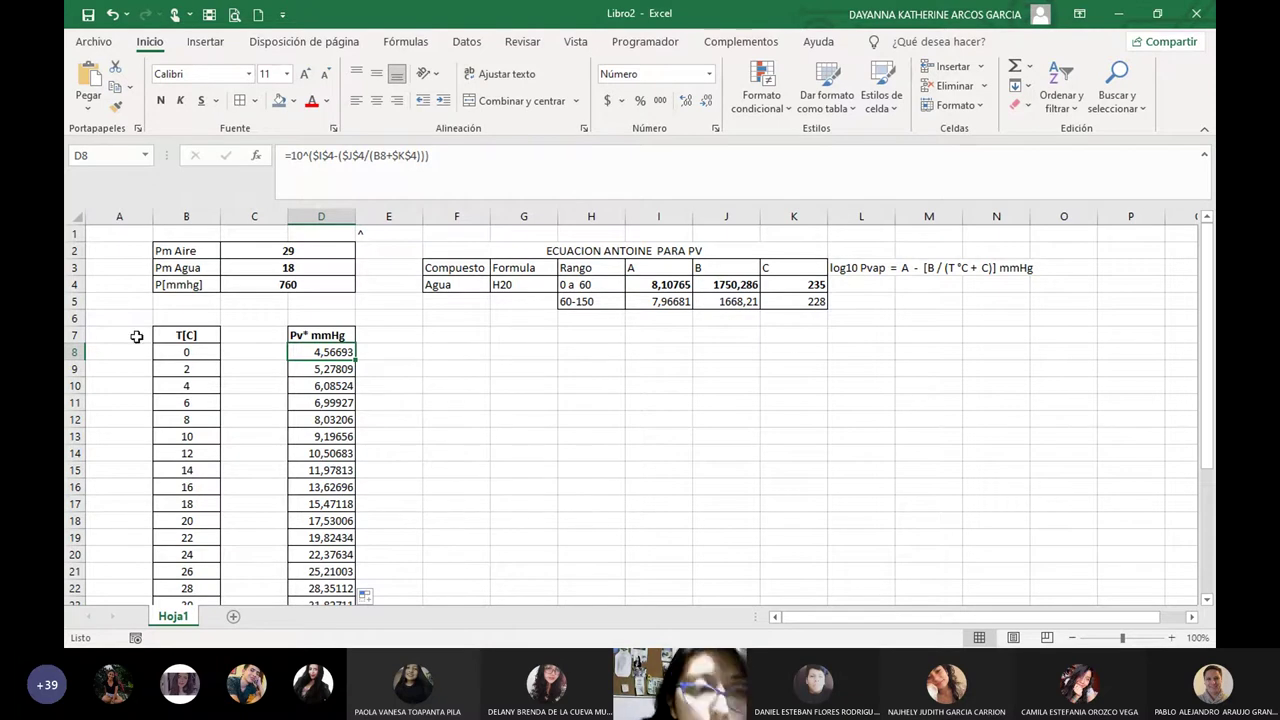
pyautogui.click(72, 318)
pyautogui.rightClick(72, 318)
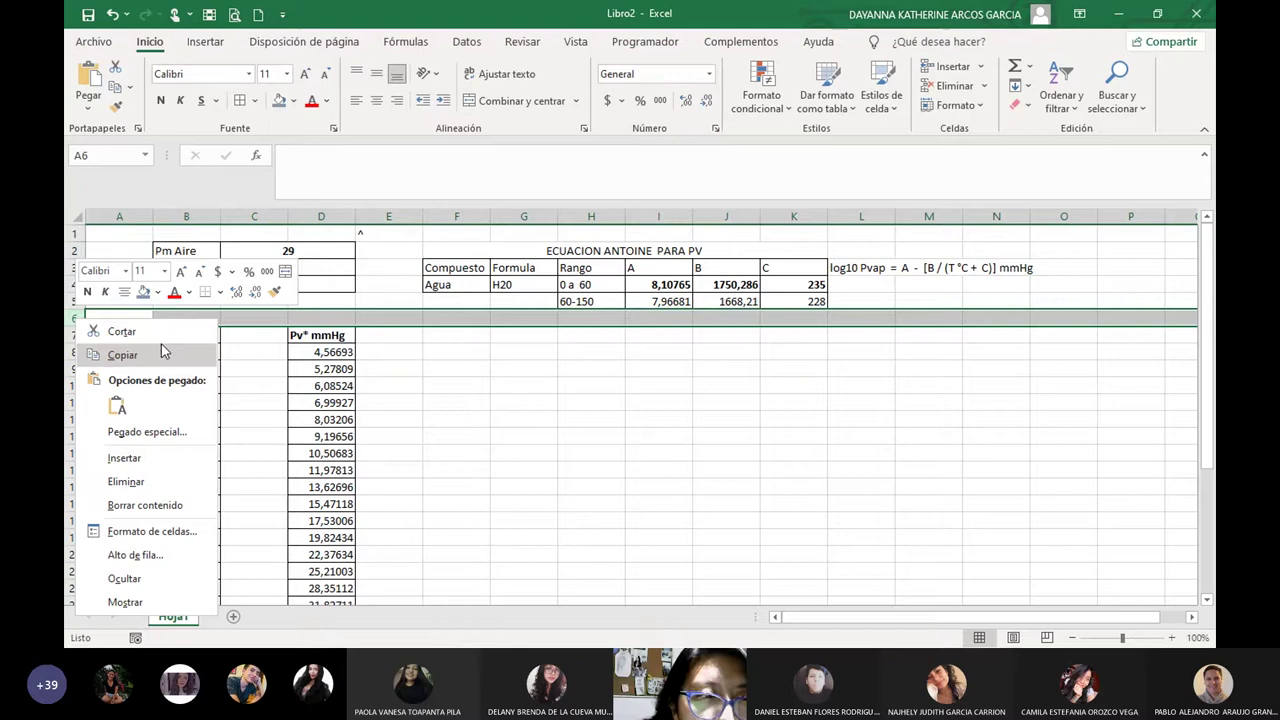
pyautogui.click(161, 459)
pyautogui.click(540, 453)
# Enter the heading HUMEDAD RELATIVA in cell F7 and move it to cell E7.
pyautogui.click(431, 352)
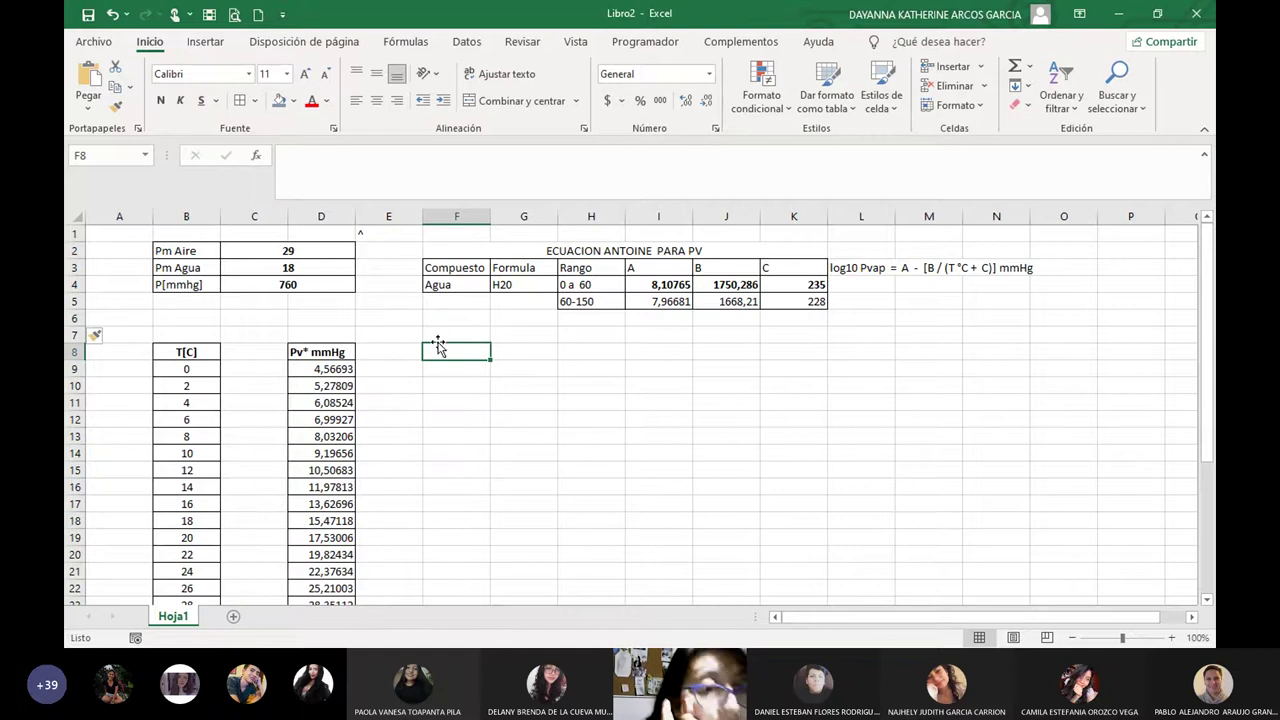
pyautogui.click(451, 335)
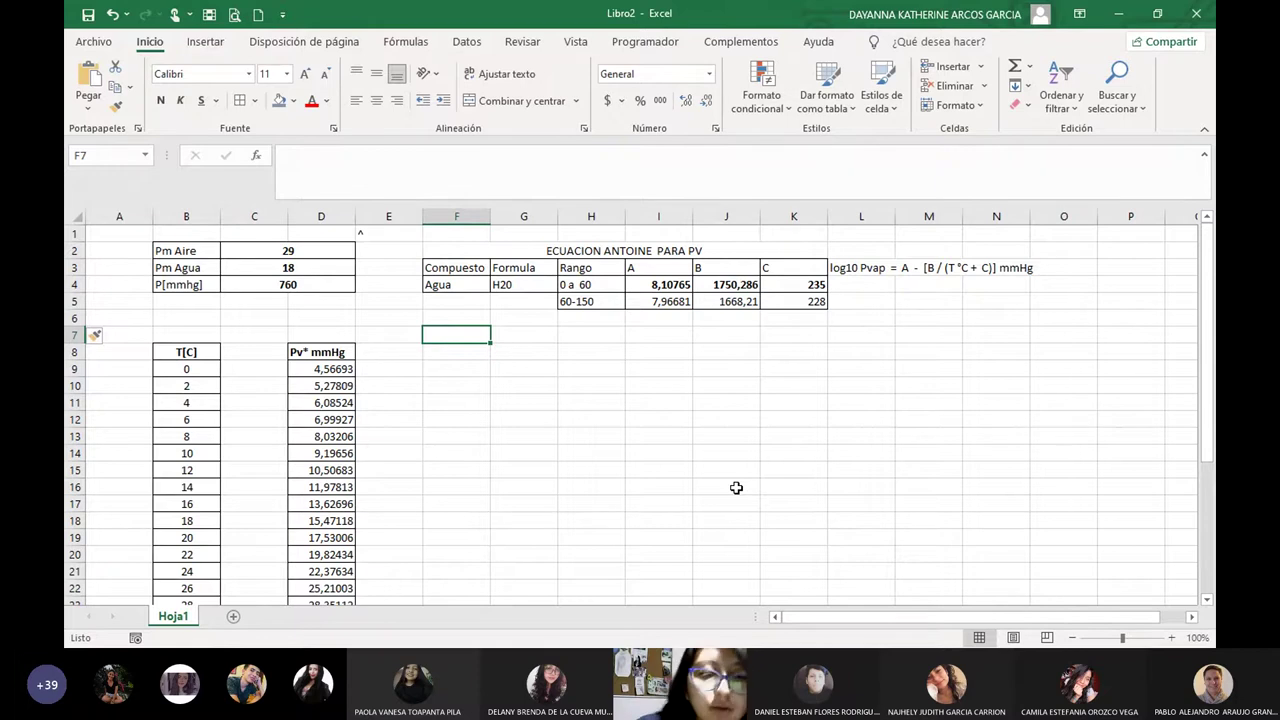
pyautogui.write('HUMEDAD RELATI')
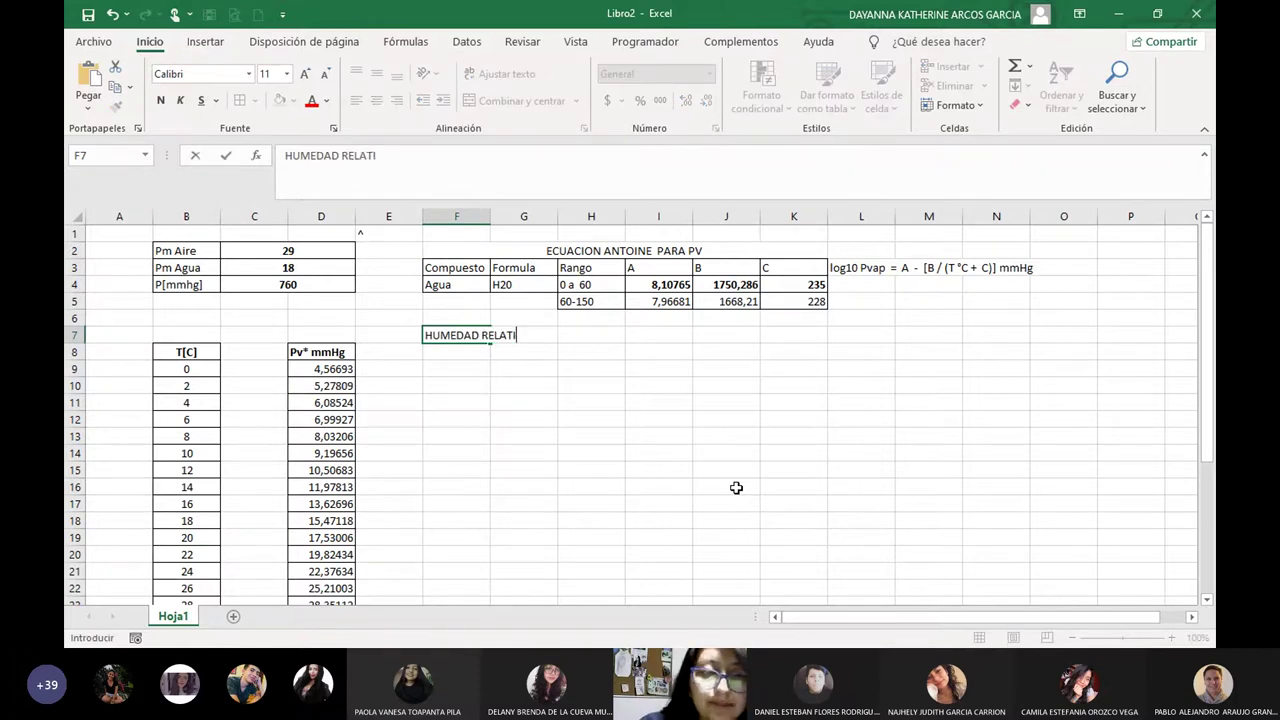
pyautogui.write('VA')
pyautogui.press('Return')
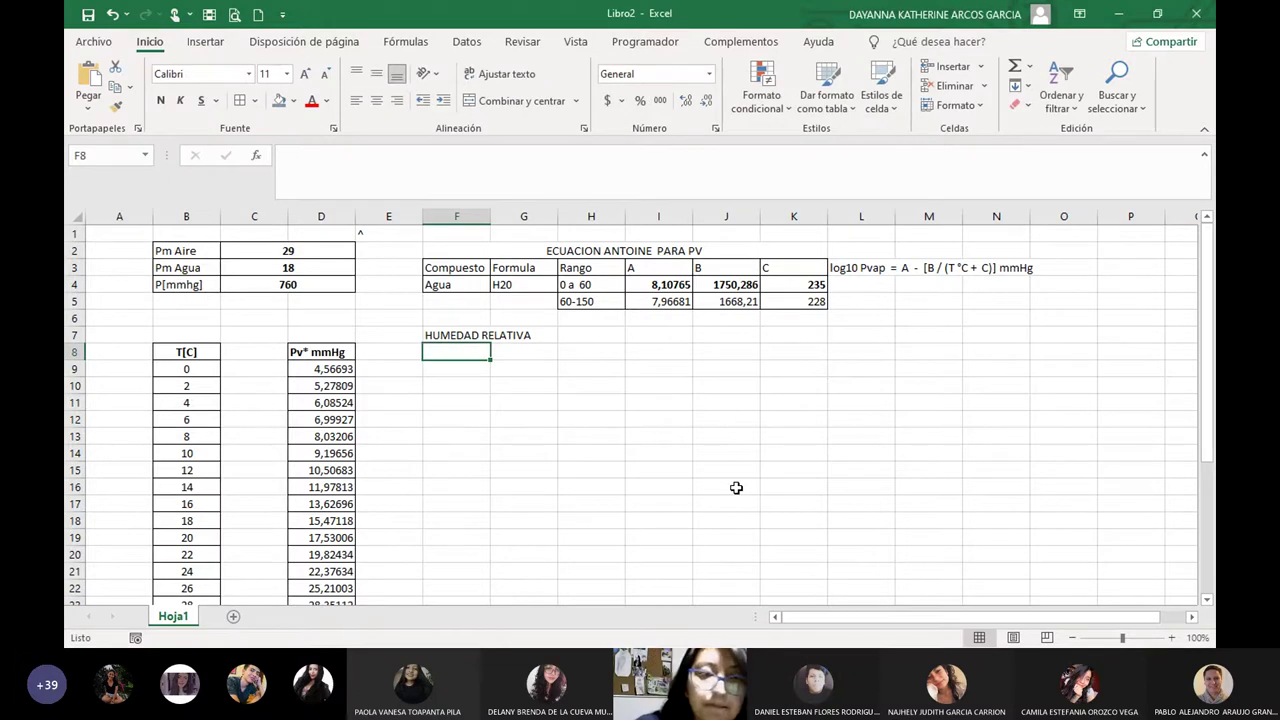
pyautogui.click(449, 333)
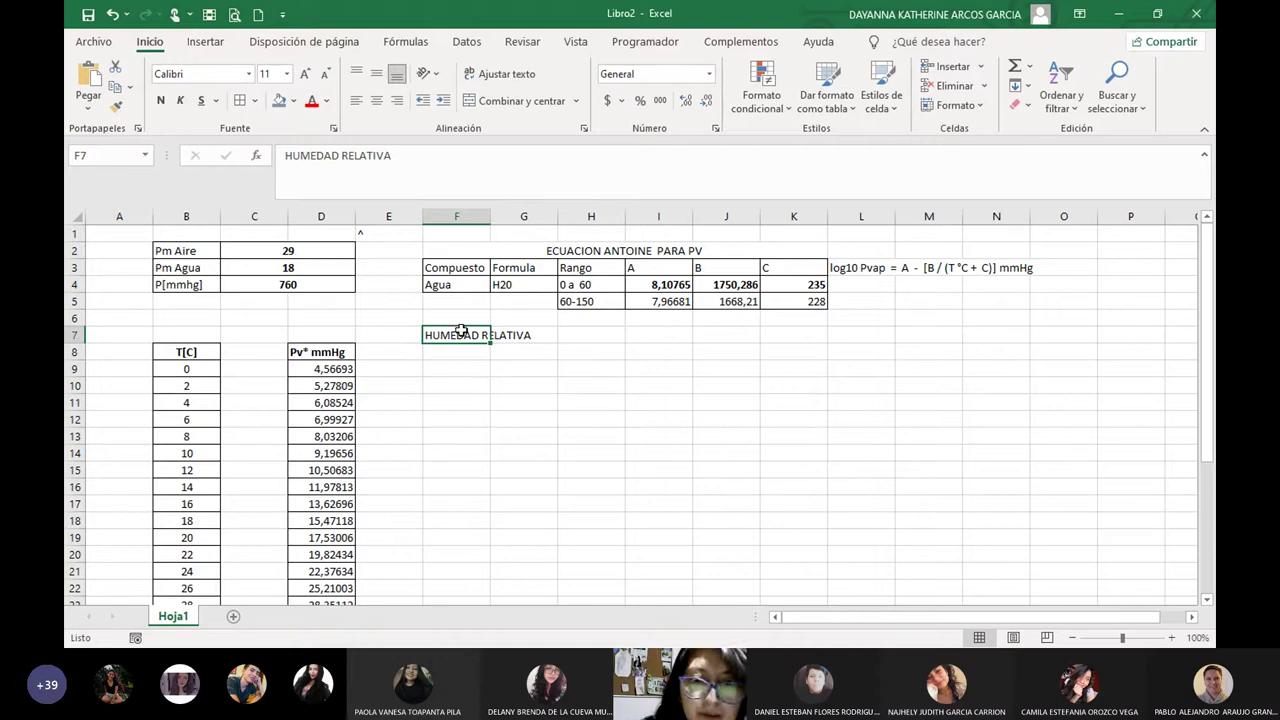
pyautogui.moveTo(461, 331); pyautogui.dragTo(394, 334)
# Format cell E8 as a percentage and enter 100% as the first relative humidity.
pyautogui.click(418, 354)
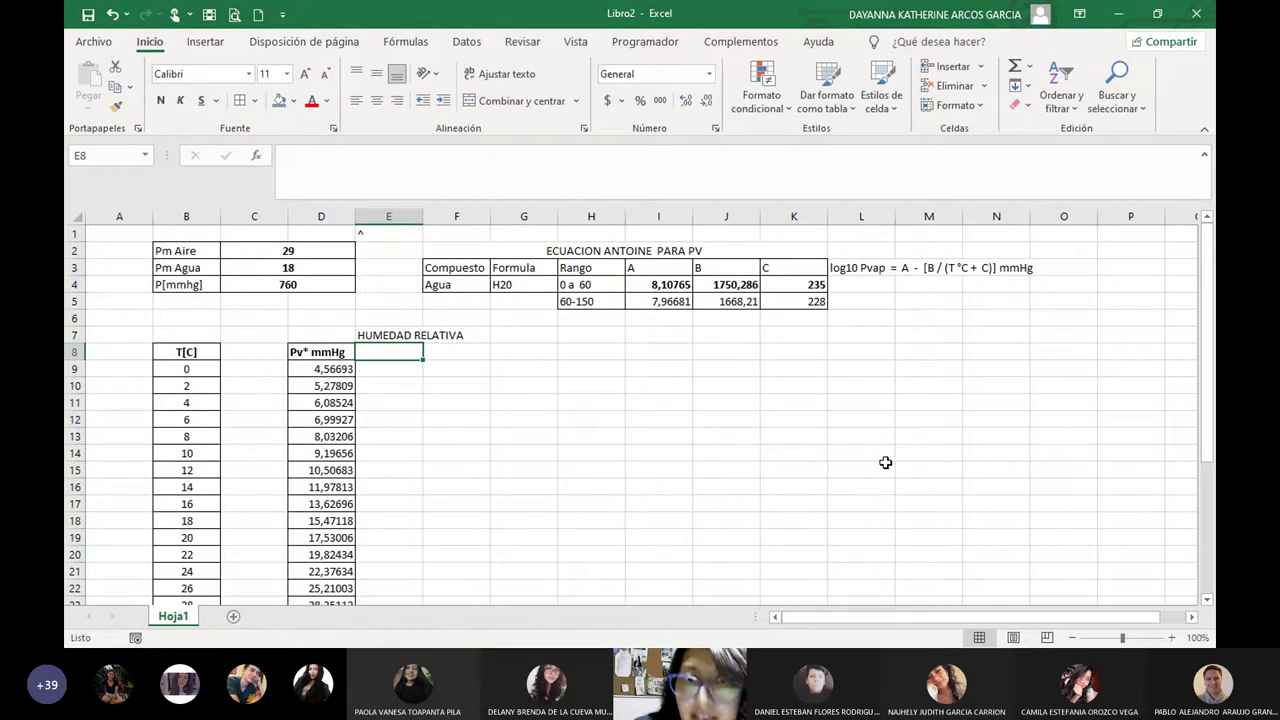
pyautogui.click(640, 101)
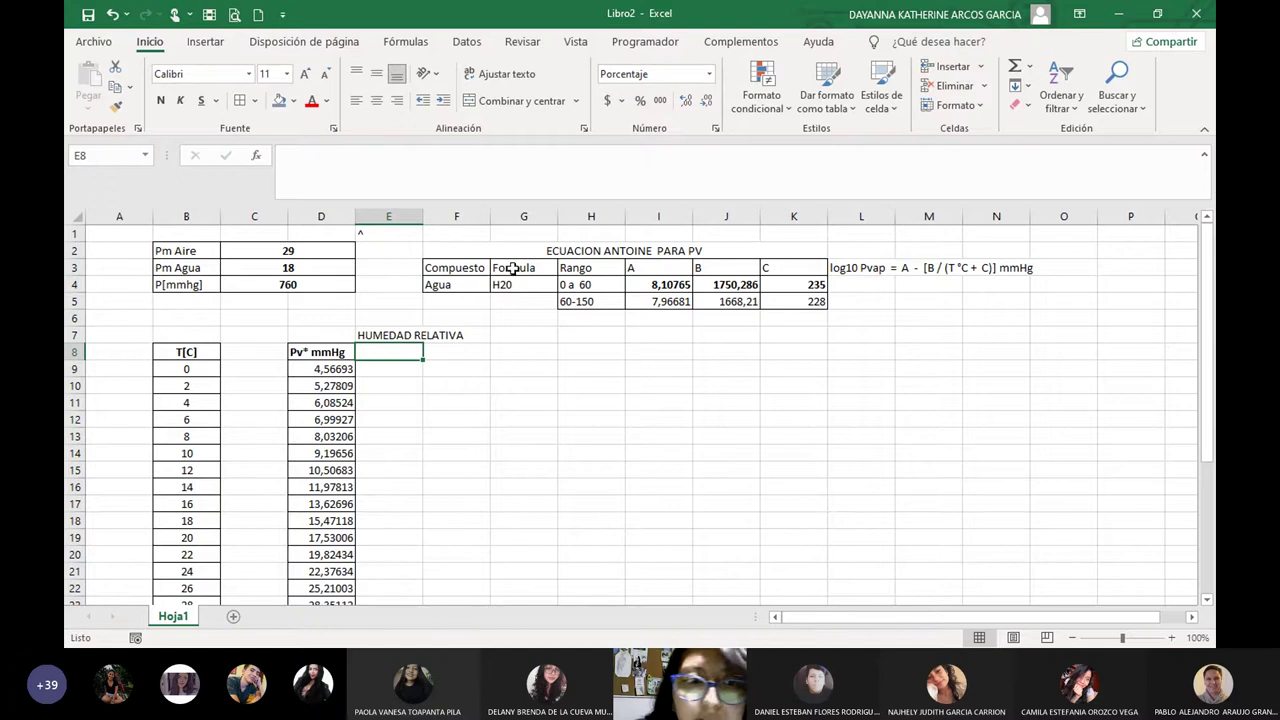
pyautogui.write('10')
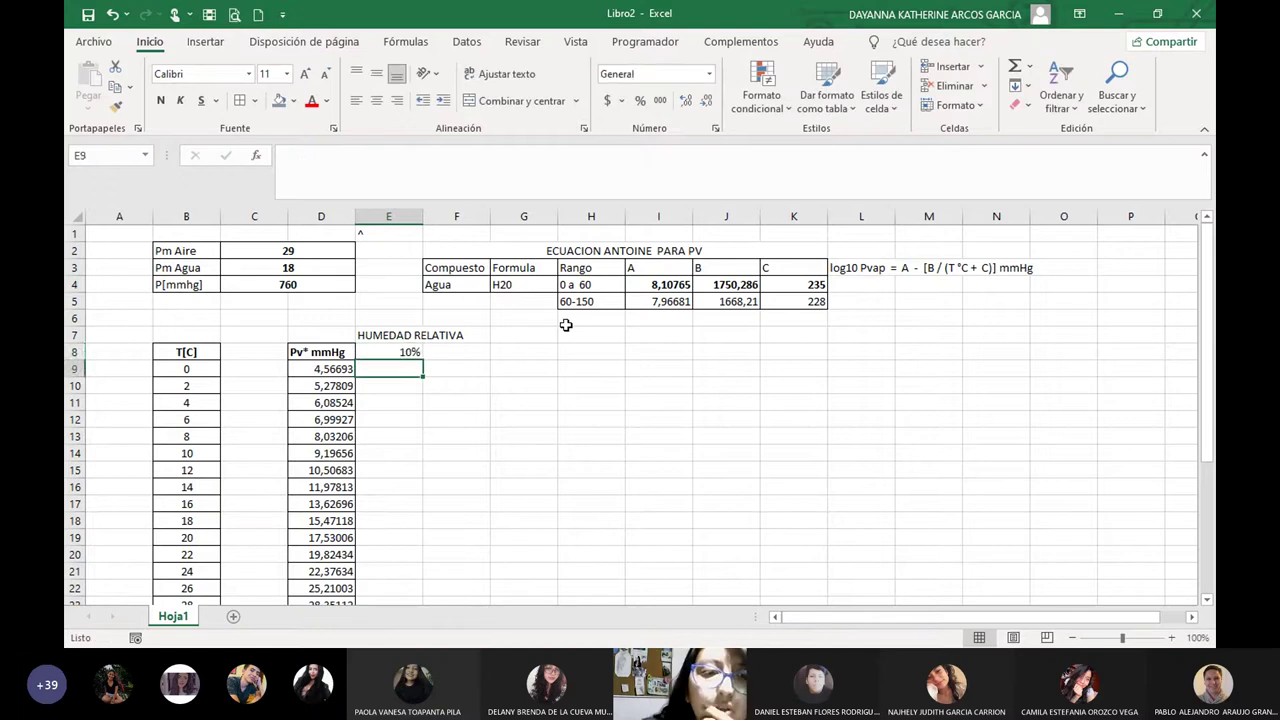
pyautogui.press('Return')
pyautogui.press('Up')
pyautogui.write('100')
pyautogui.press('Return')
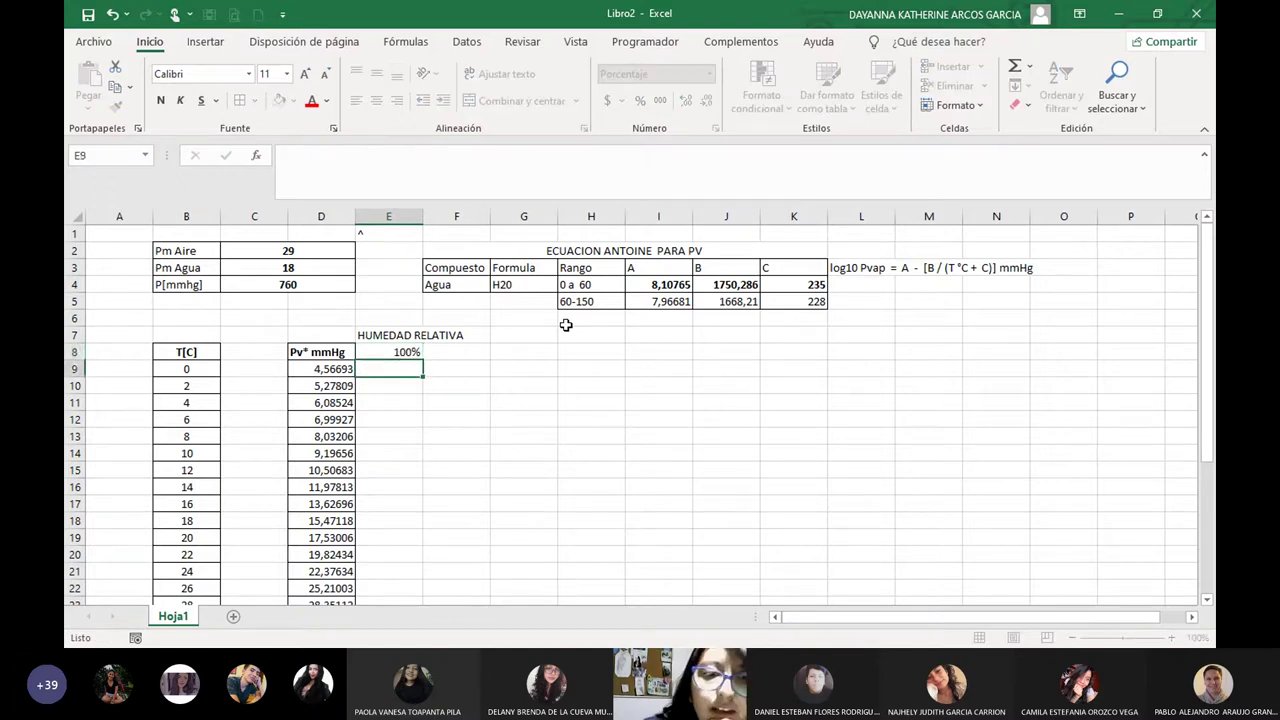
# Enter 90% in percentage format in F8 and extend the E8:F8 series across to 10% in N8.
pyautogui.press('Right')
pyautogui.press('Up')
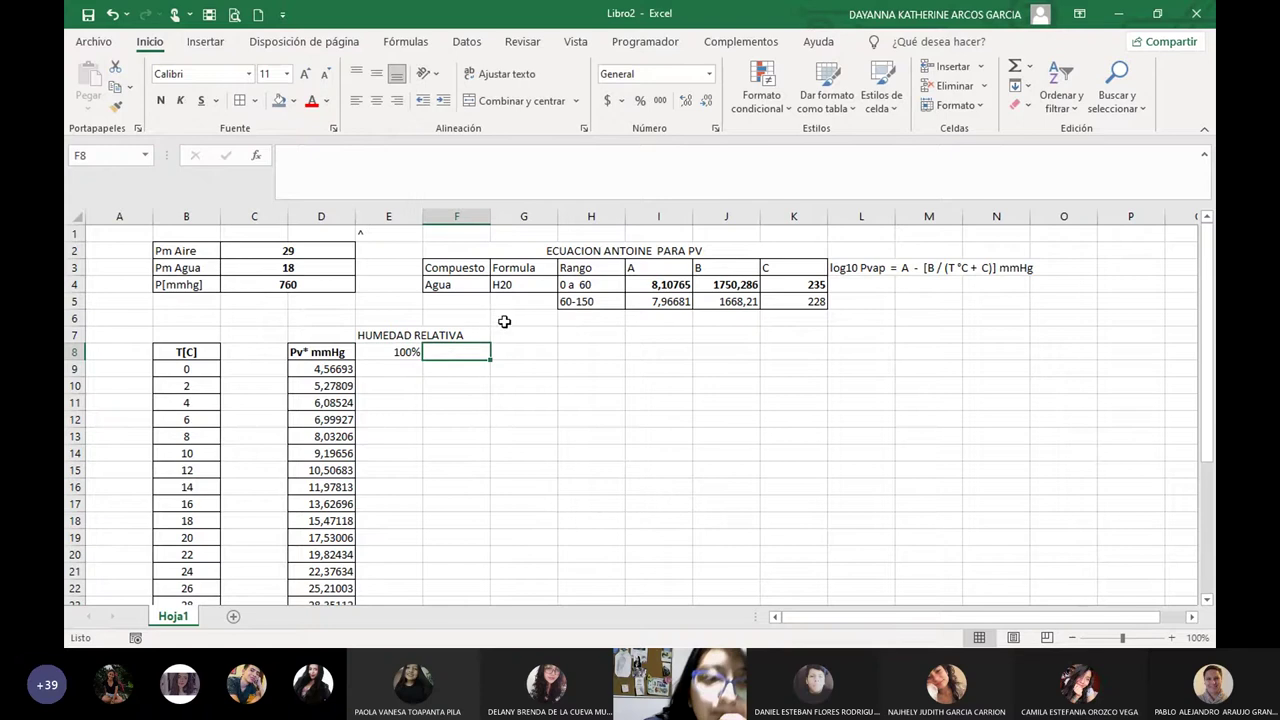
pyautogui.click(641, 104)
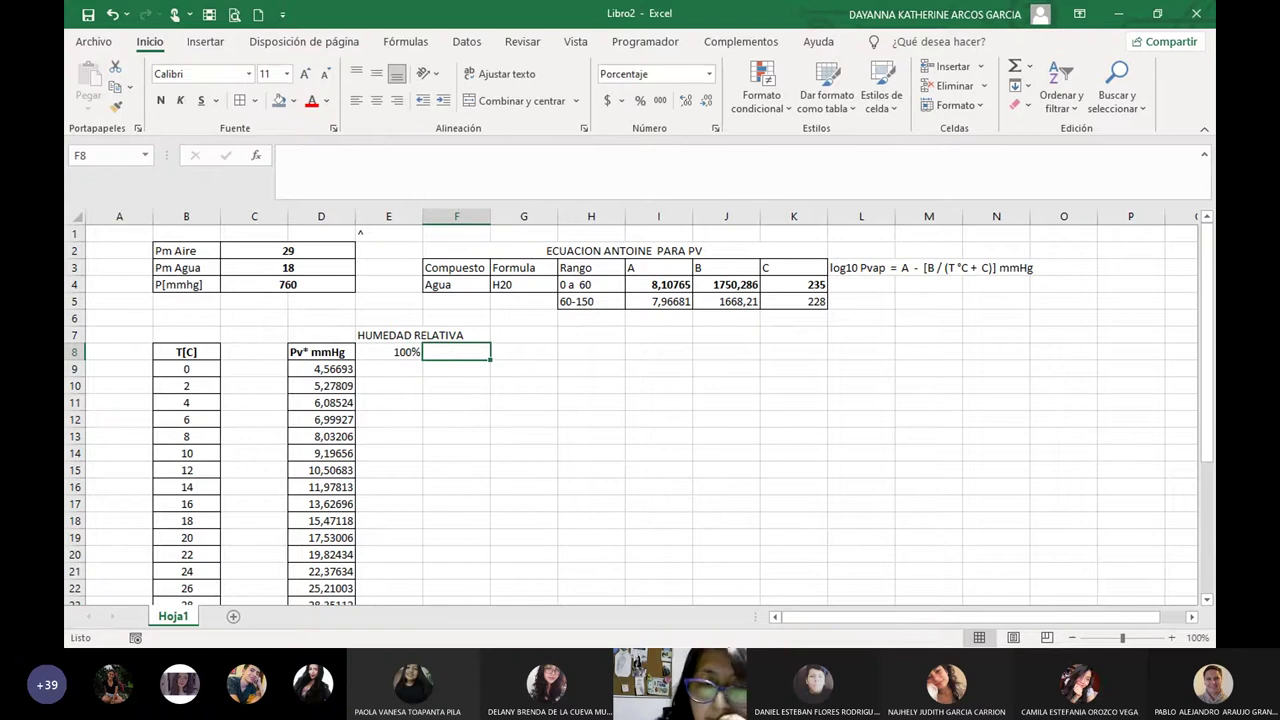
pyautogui.write('90')
pyautogui.press('Return')
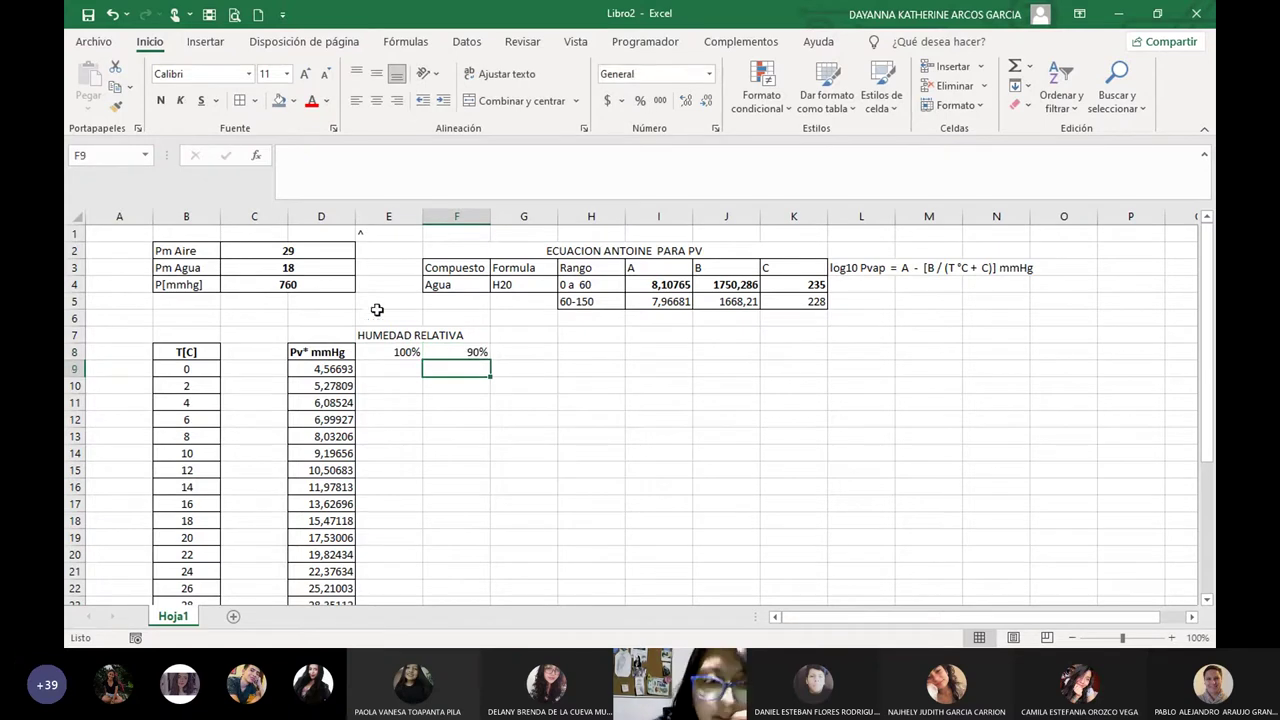
pyautogui.moveTo(386, 352); pyautogui.dragTo(1000, 358)
pyautogui.click(659, 470)
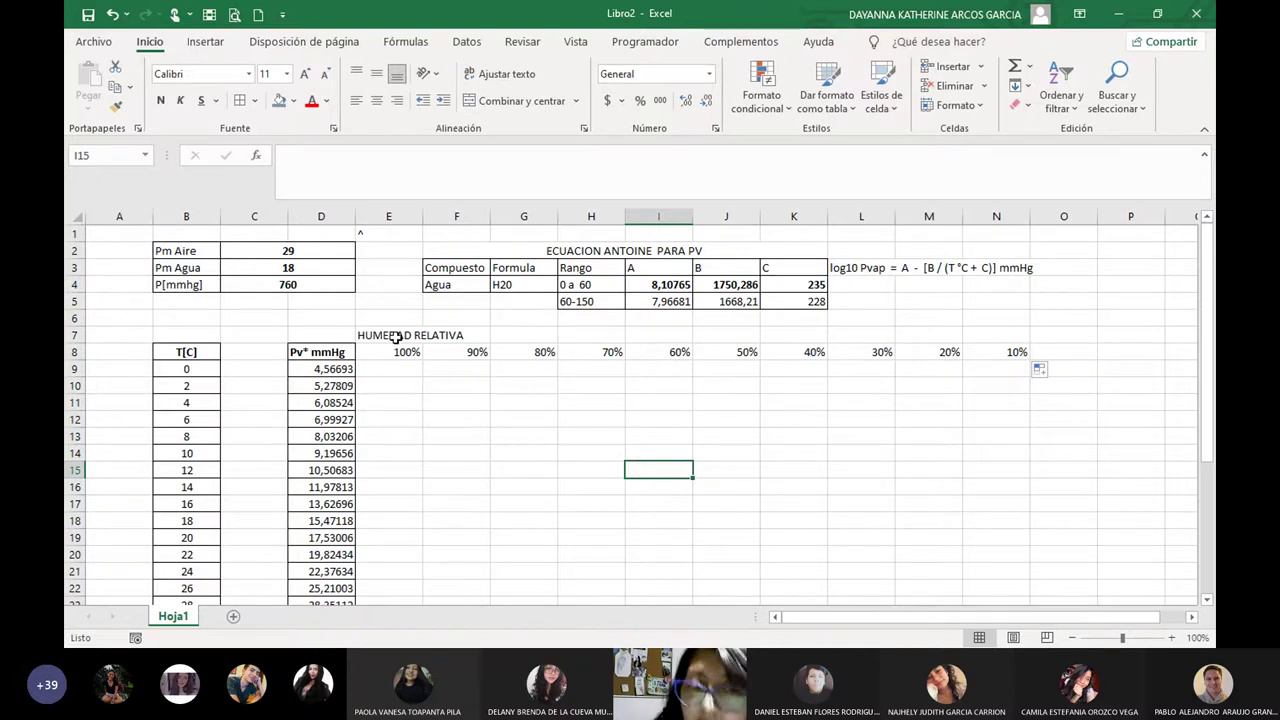
# Merge and center the HUMEDAD RELATIVA heading across E7:N7.
pyautogui.moveTo(395, 333); pyautogui.dragTo(1009, 334)
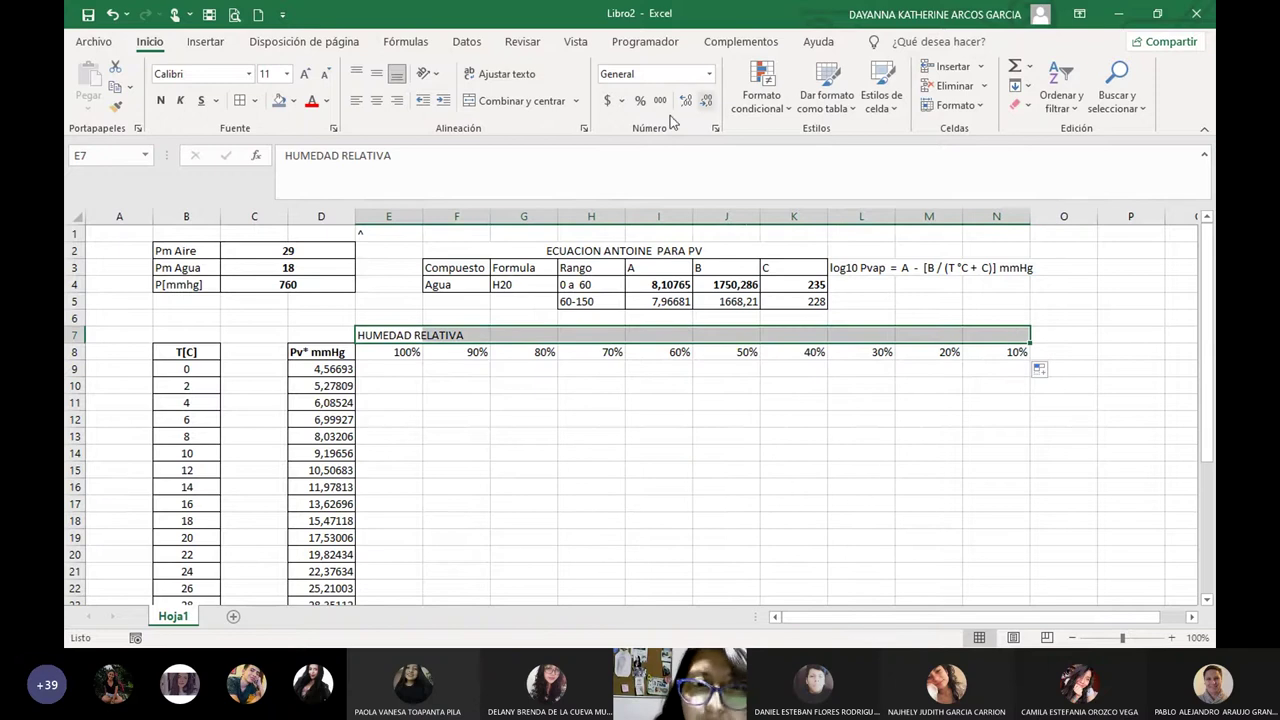
pyautogui.click(530, 100)
pyautogui.click(461, 368)
# Add all borders and a gold fill to the relative humidity header block E7:N8.
pyautogui.moveTo(405, 340); pyautogui.dragTo(491, 350)
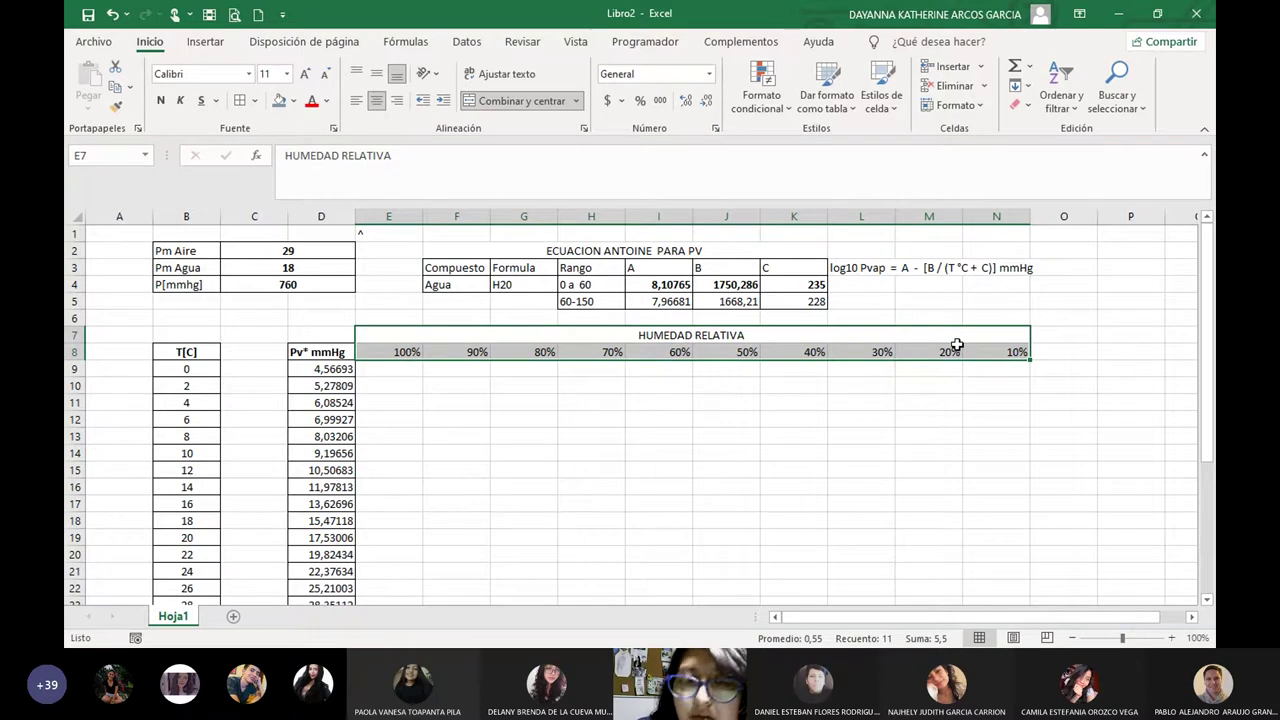
pyautogui.click(240, 100)
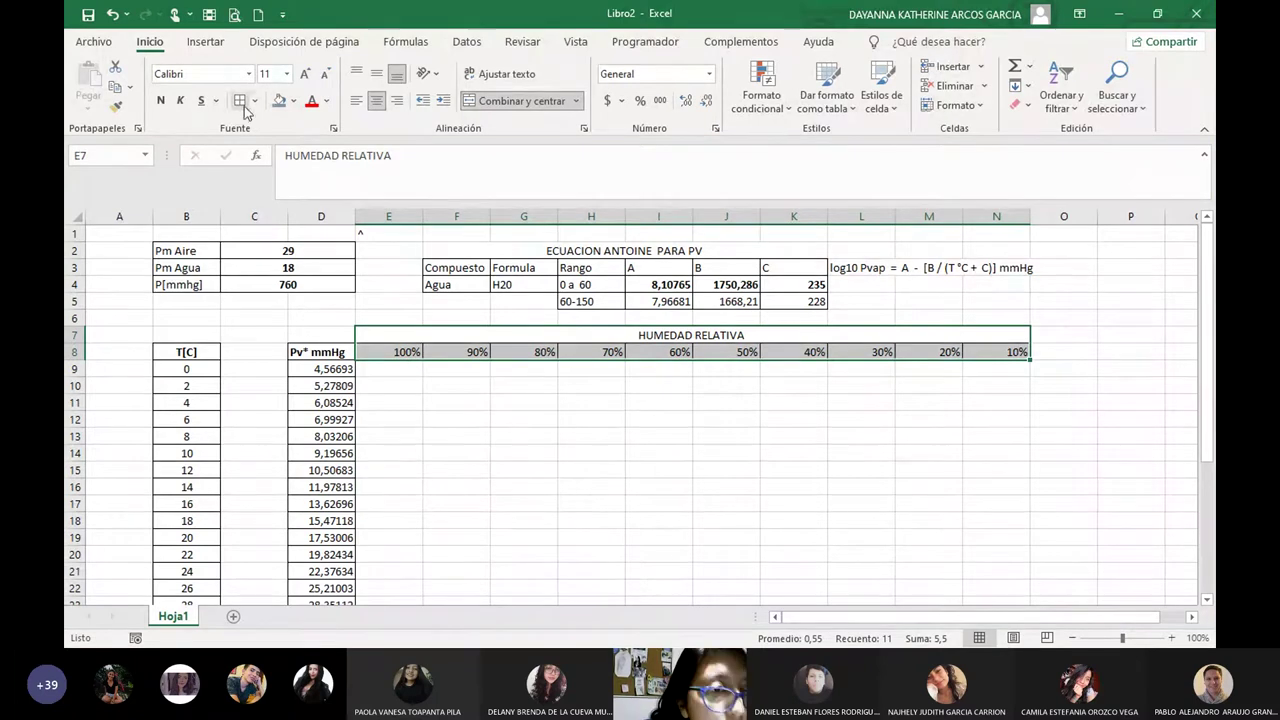
pyautogui.click(606, 520)
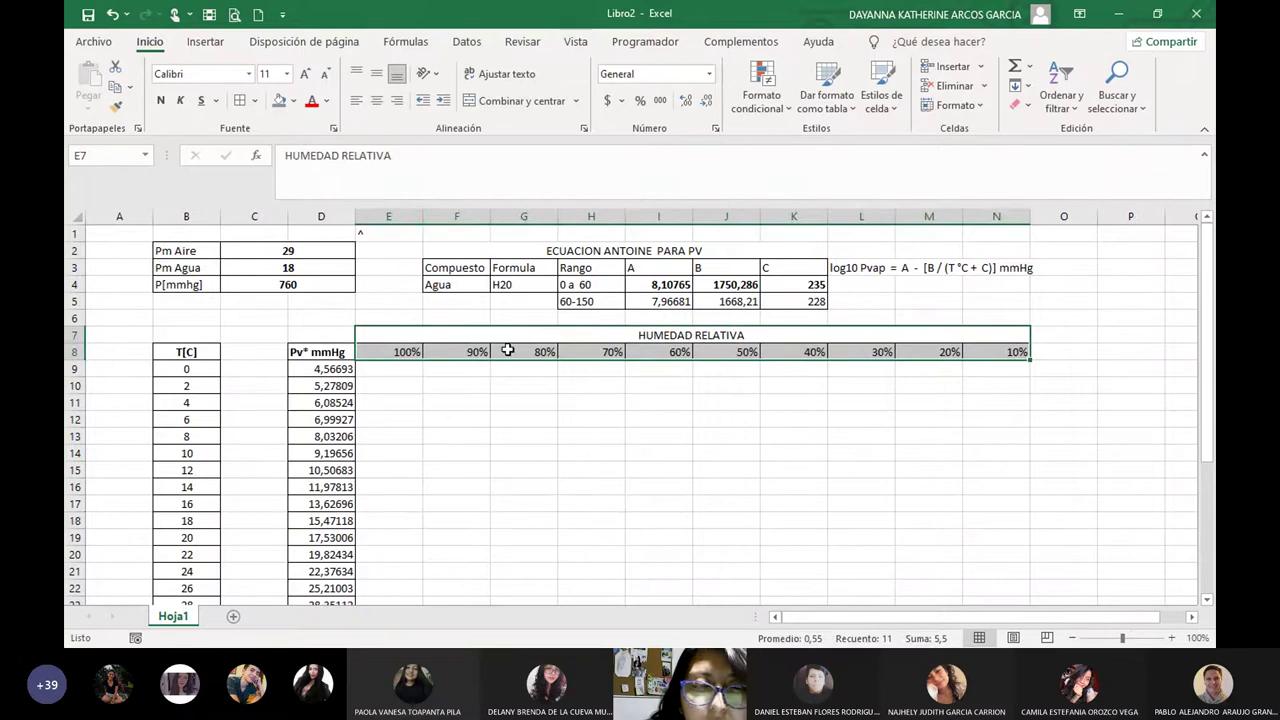
pyautogui.moveTo(508, 340); pyautogui.dragTo(508, 352)
pyautogui.click(294, 100)
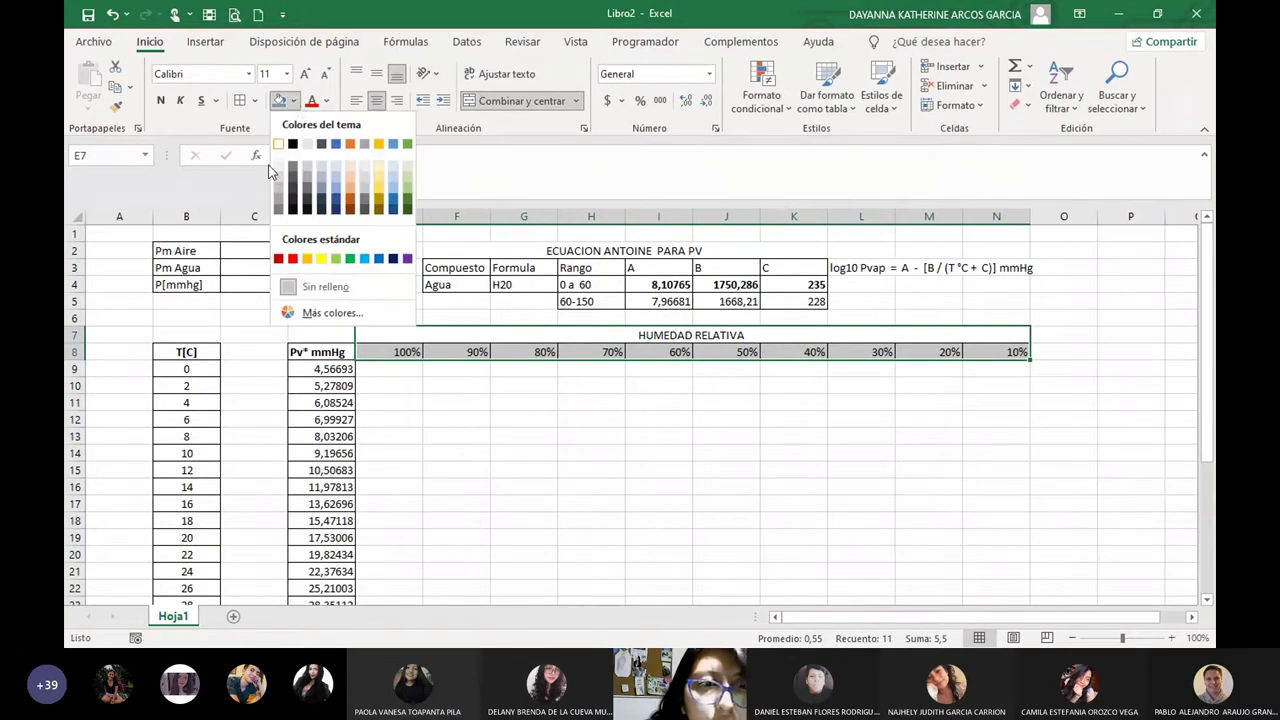
pyautogui.click(386, 197)
pyautogui.click(725, 480)
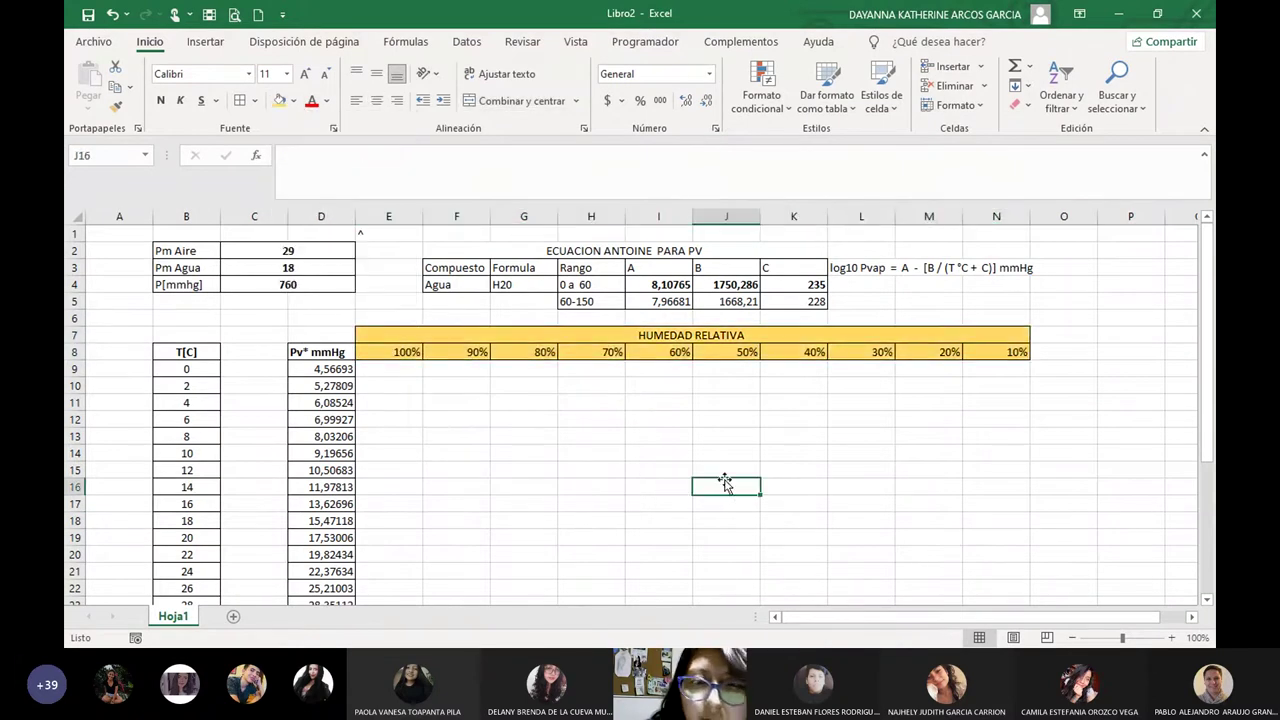
pyautogui.click(403, 367)
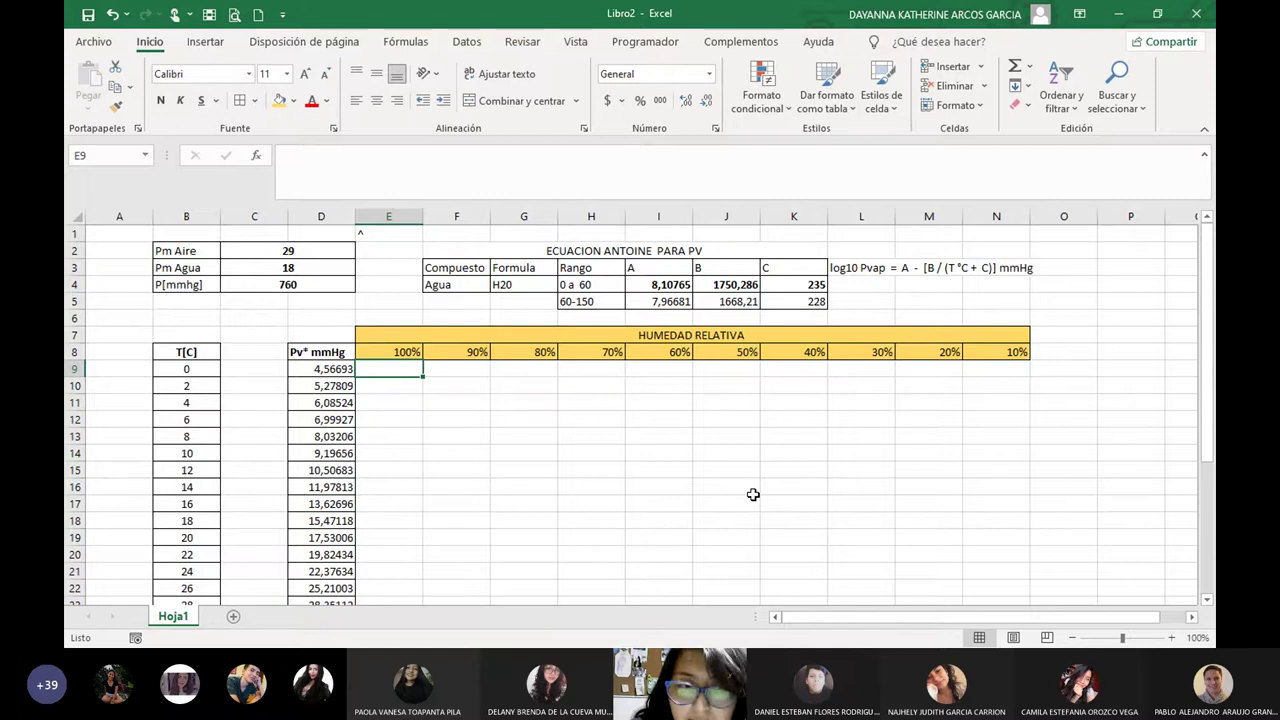
pyautogui.write('=')
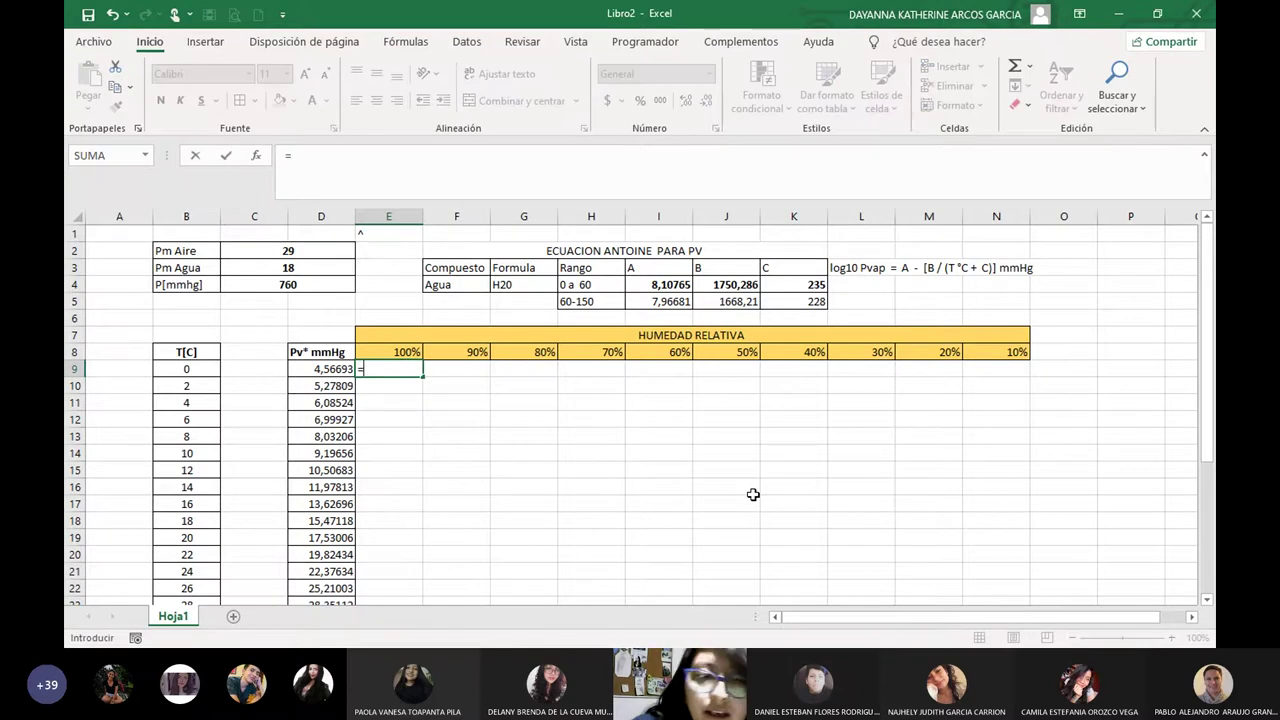
pyautogui.press('BackSpace')
pyautogui.press('Escape')
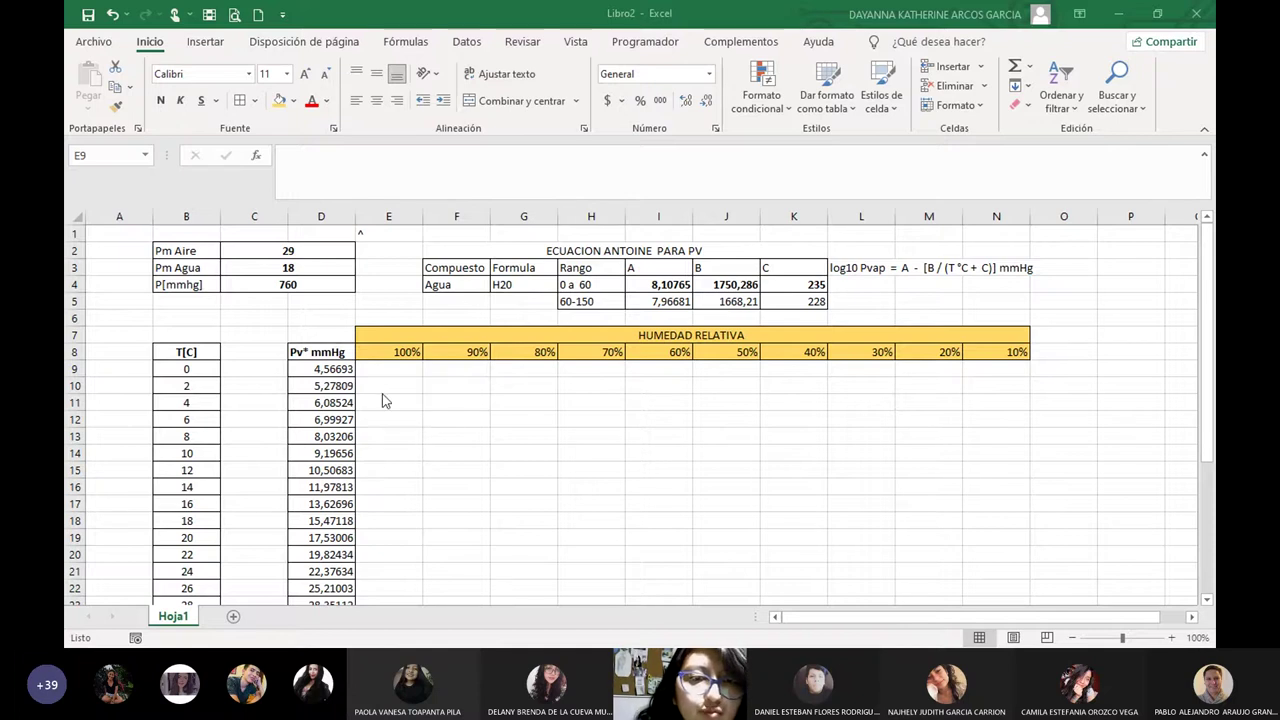
# Enter the formula =E8*D9 in E9 to multiply the 100% relative humidity by the vapour pressure at 0 °C.
pyautogui.write('=')
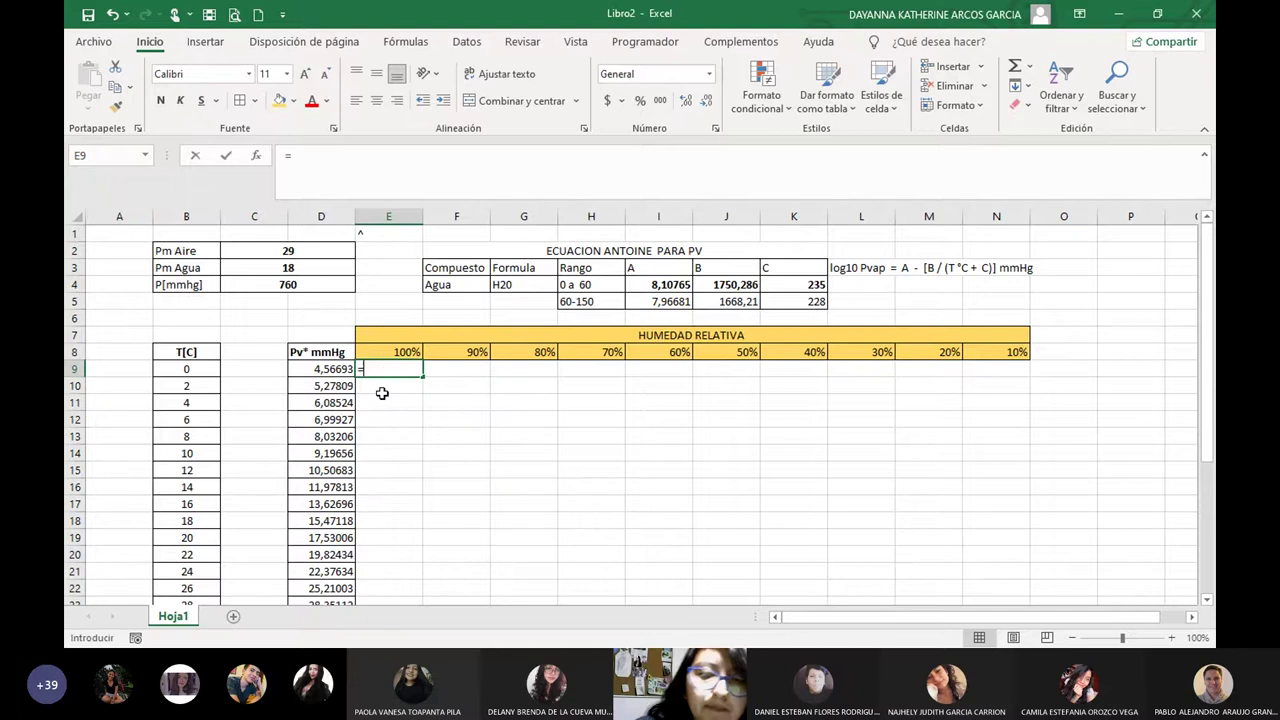
pyautogui.click(382, 349)
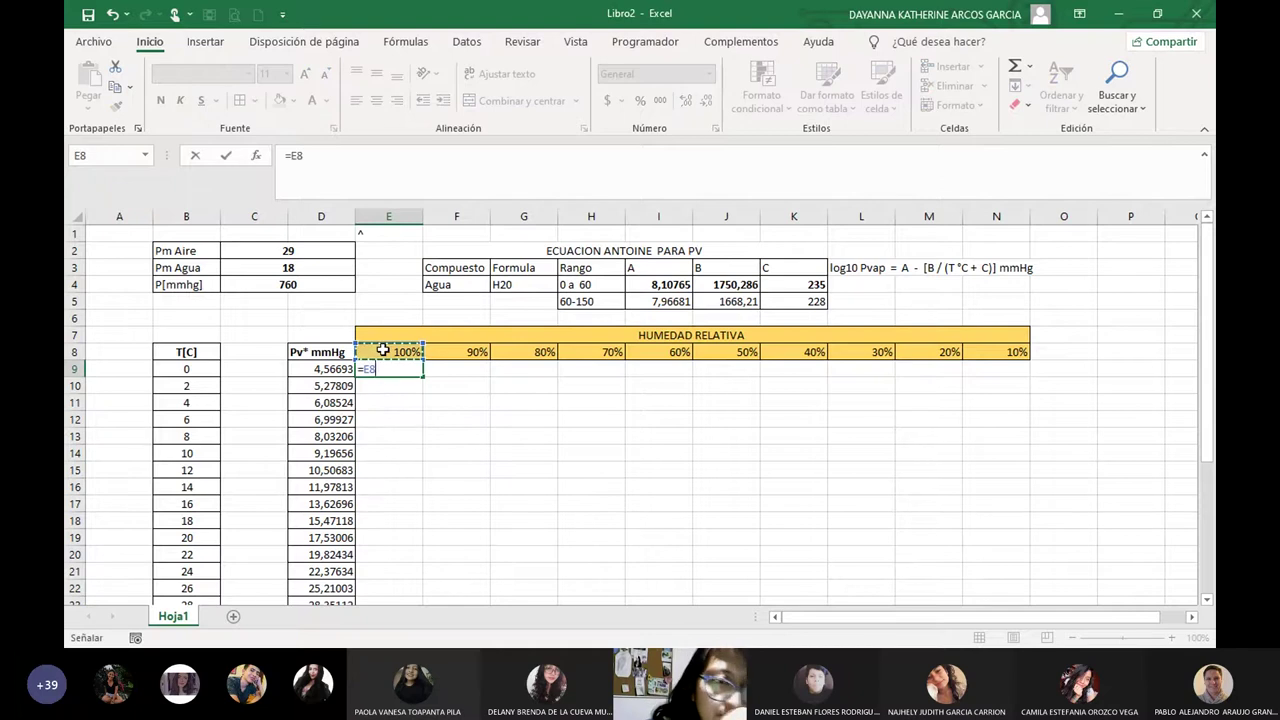
pyautogui.write('*')
pyautogui.click(333, 372)
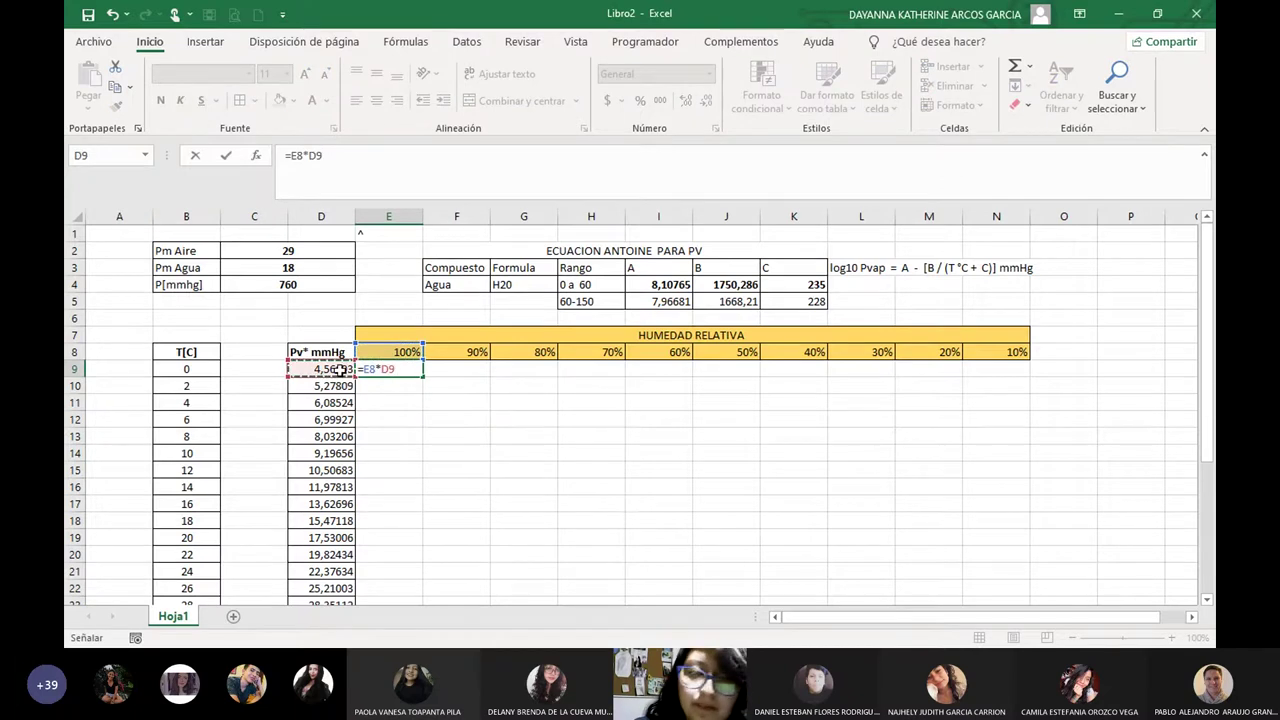
pyautogui.press('Return')
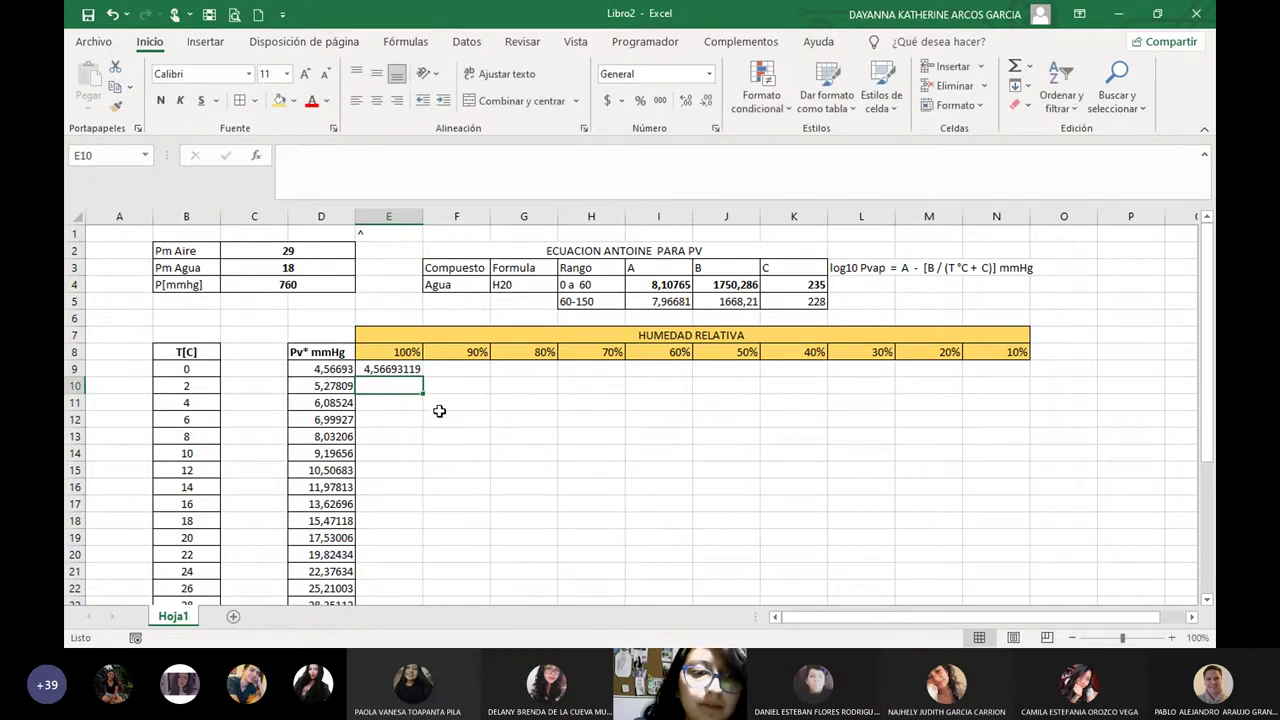
# Make the humidity reference in E9 absolute so that the formula reads =$E$8*D9.
pyautogui.click(400, 372)
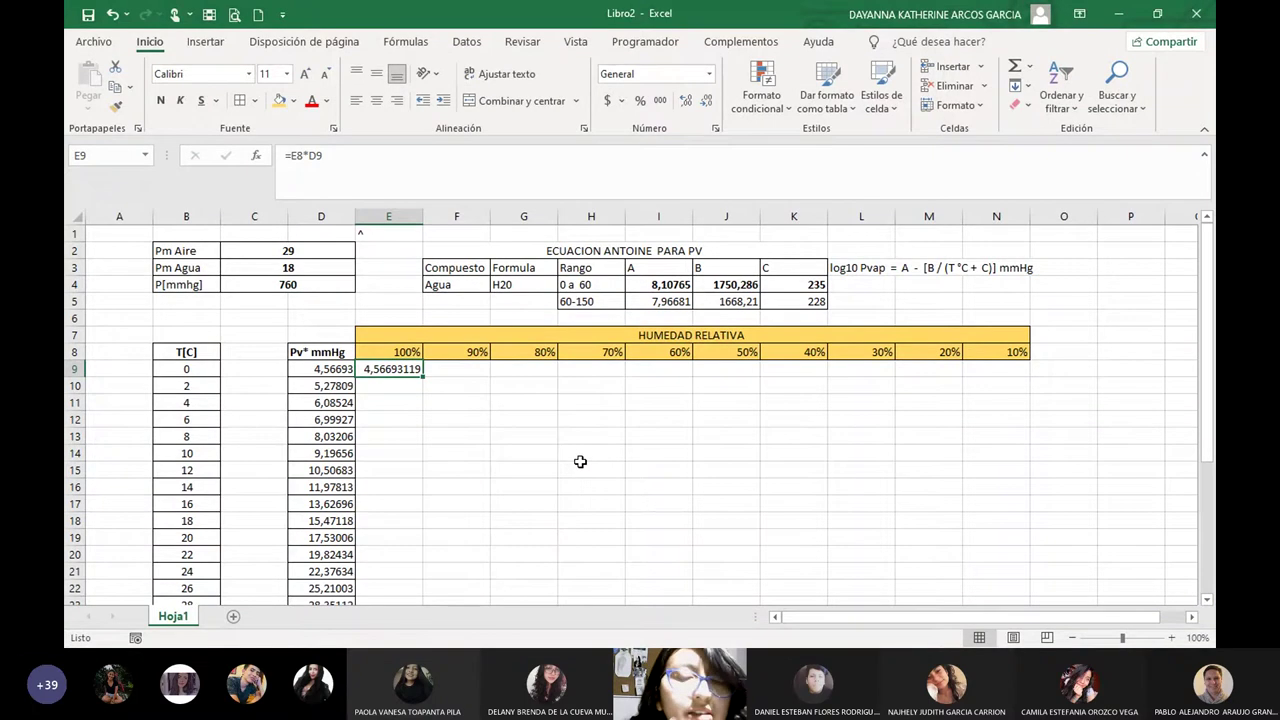
pyautogui.click(390, 353)
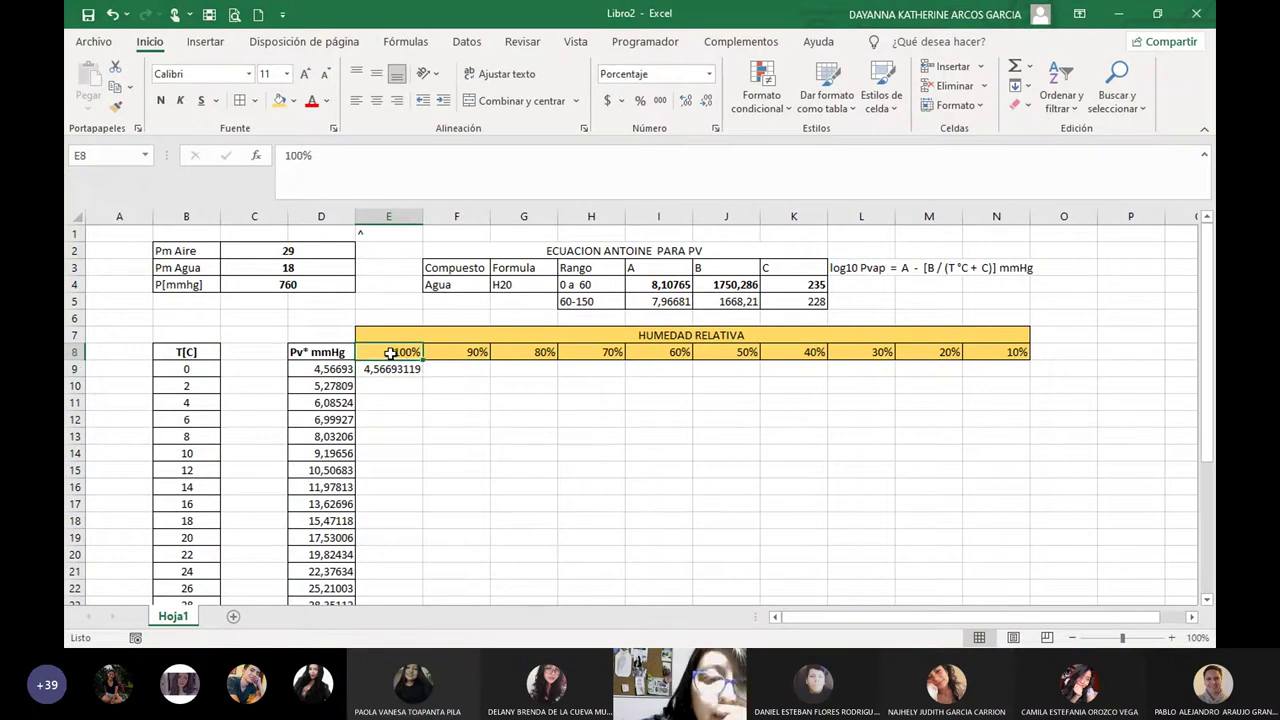
pyautogui.click(320, 369)
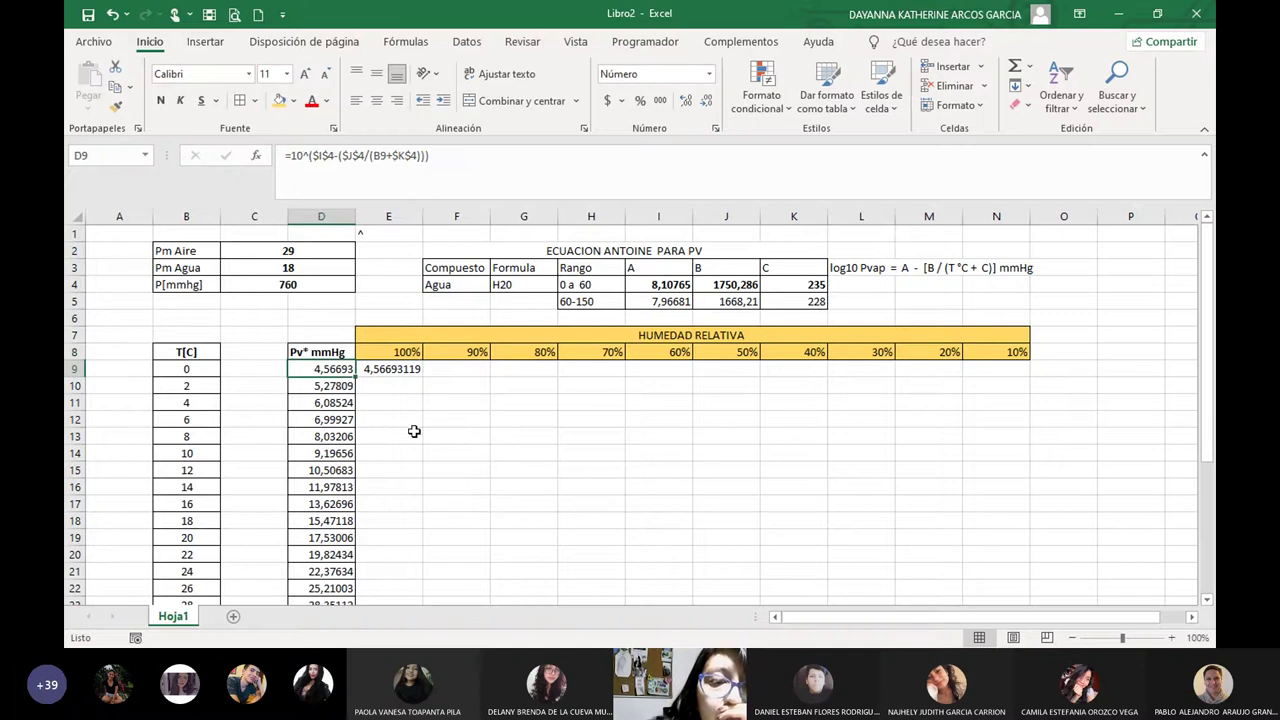
pyautogui.click(396, 369)
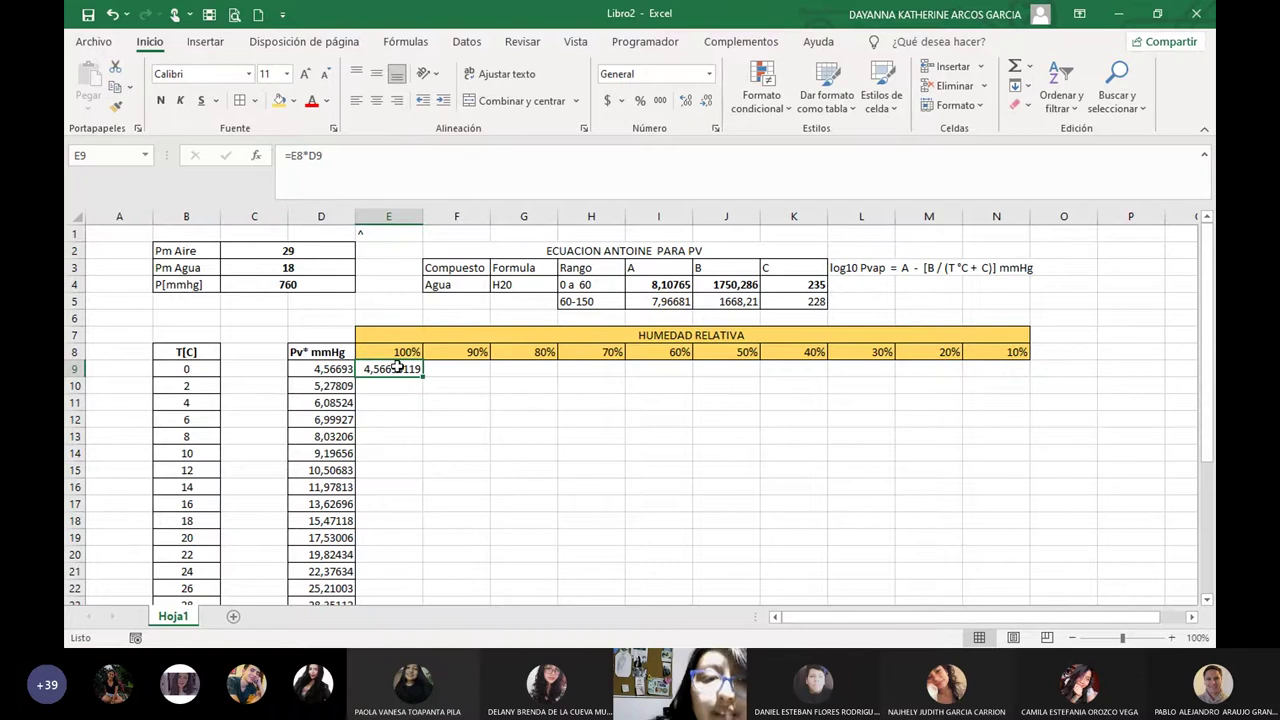
pyautogui.click(290, 156)
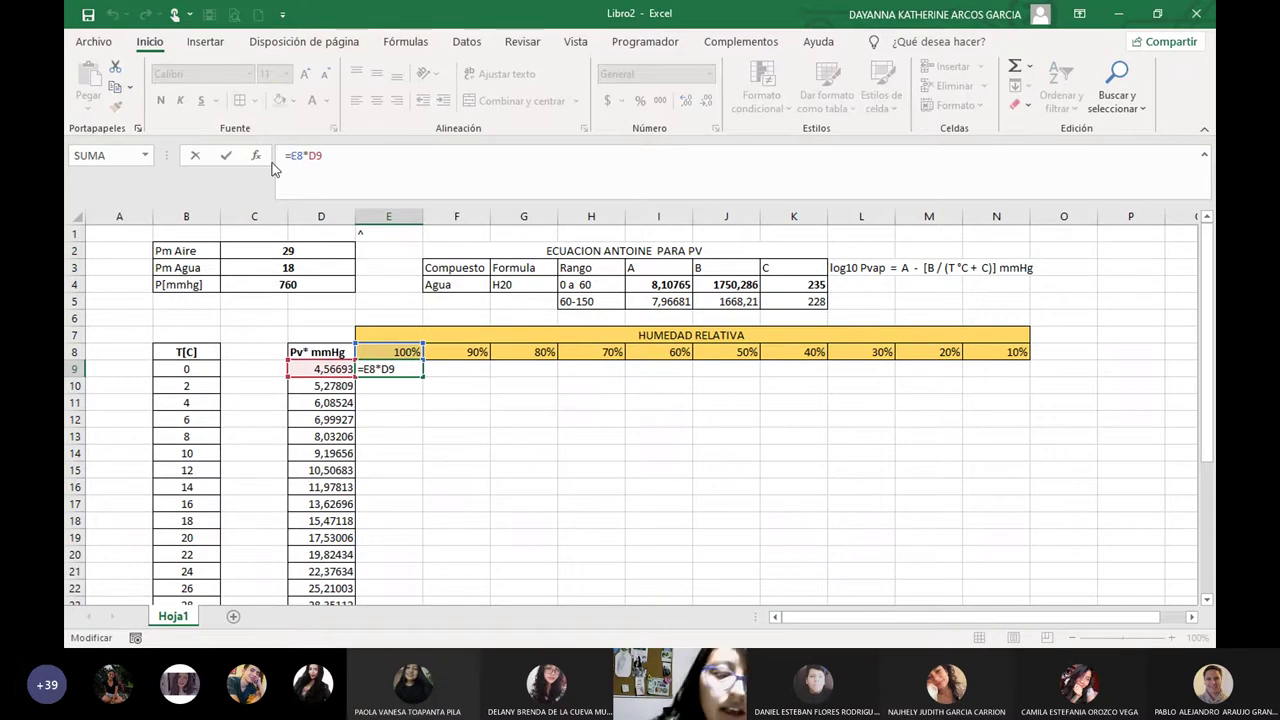
pyautogui.write('$E')
pyautogui.write('$')
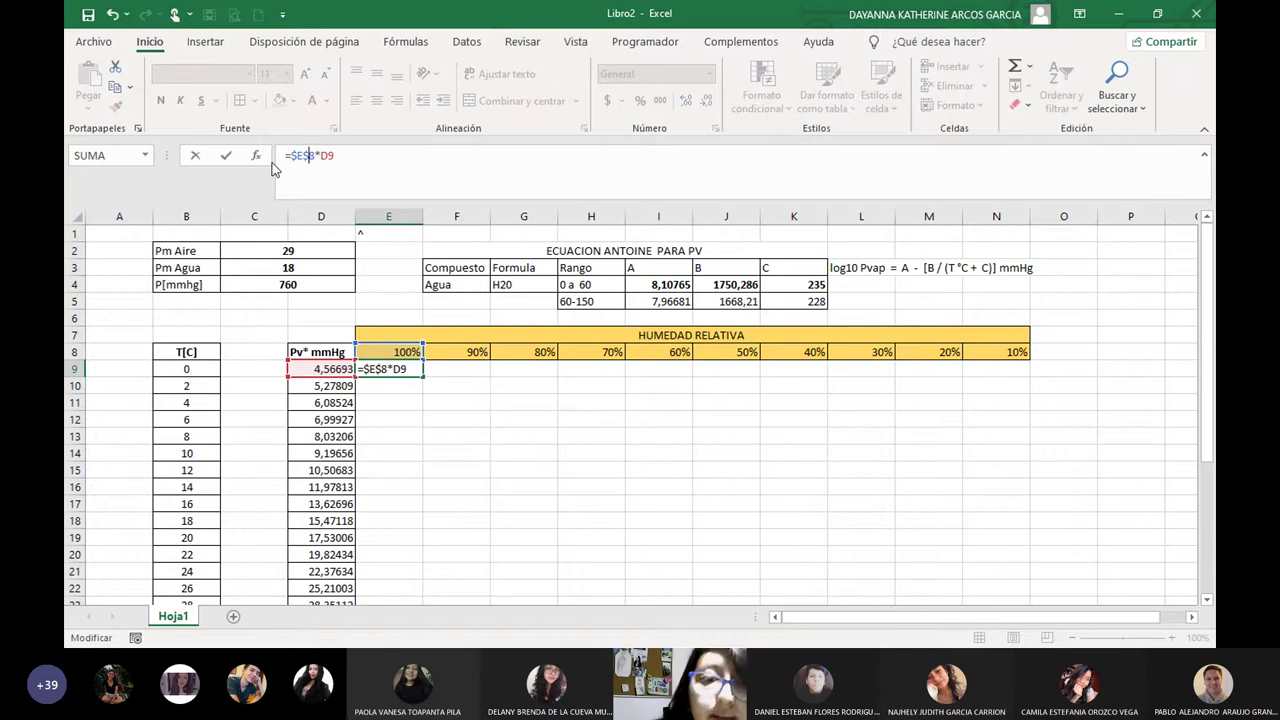
pyautogui.press('Return')
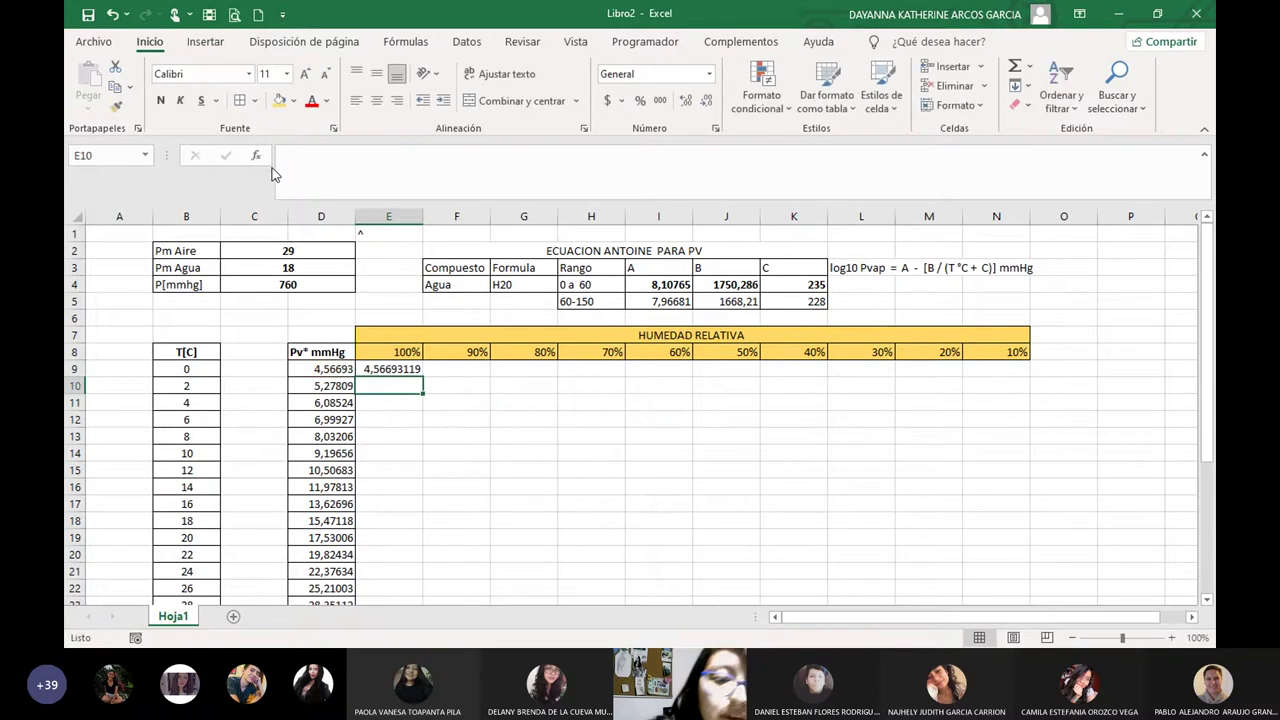
# Add borders to E9 and fill its formula down the 100% column to E34.
pyautogui.click(385, 370)
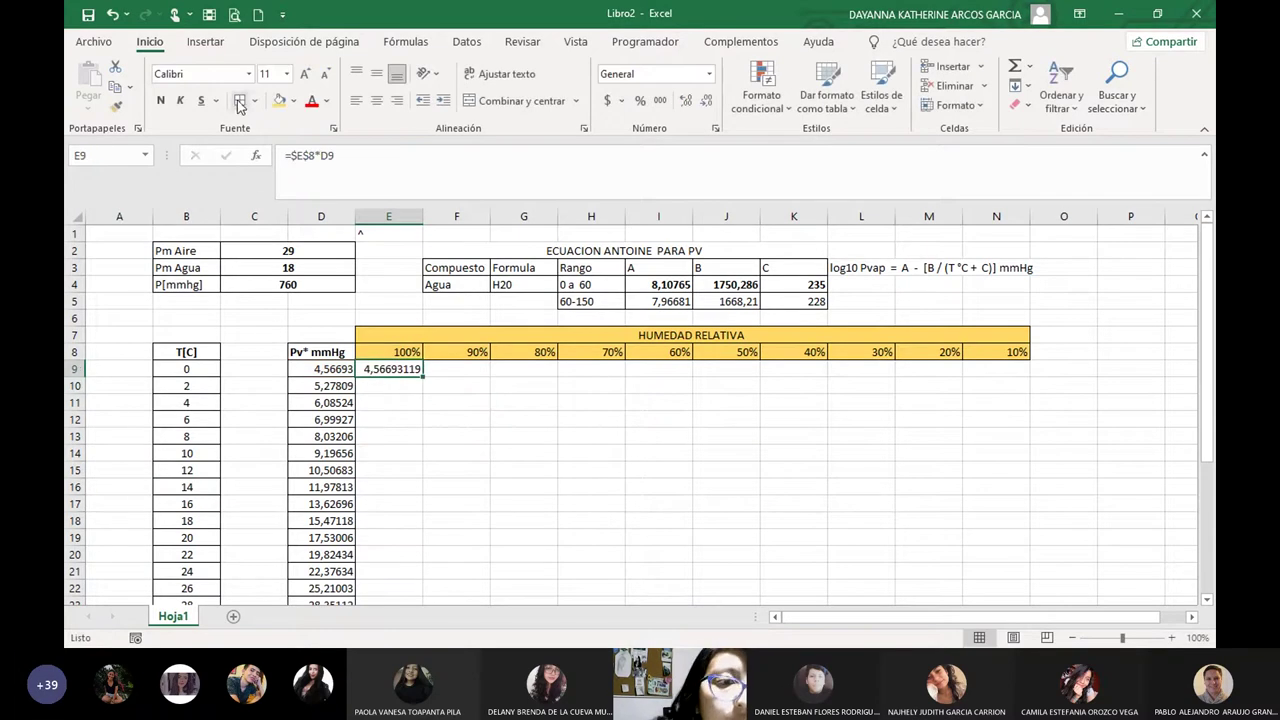
pyautogui.click(591, 487)
pyautogui.click(410, 369)
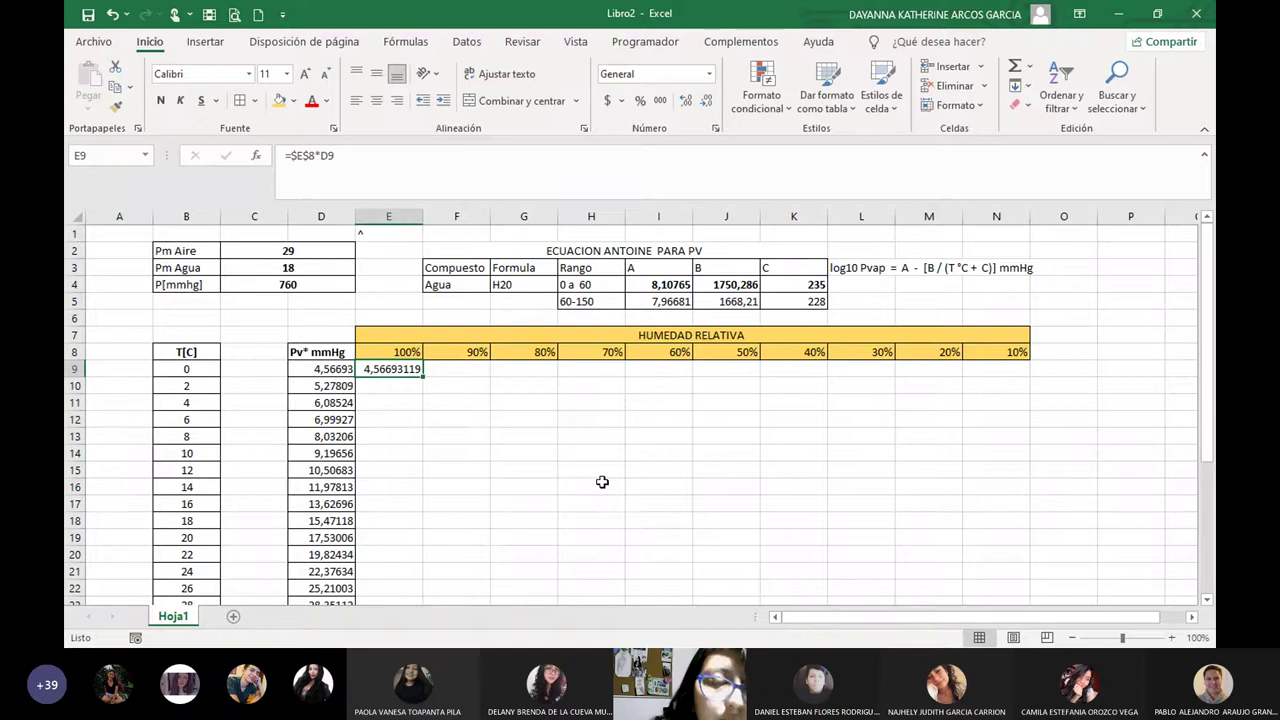
pyautogui.doubleClick(424, 376)
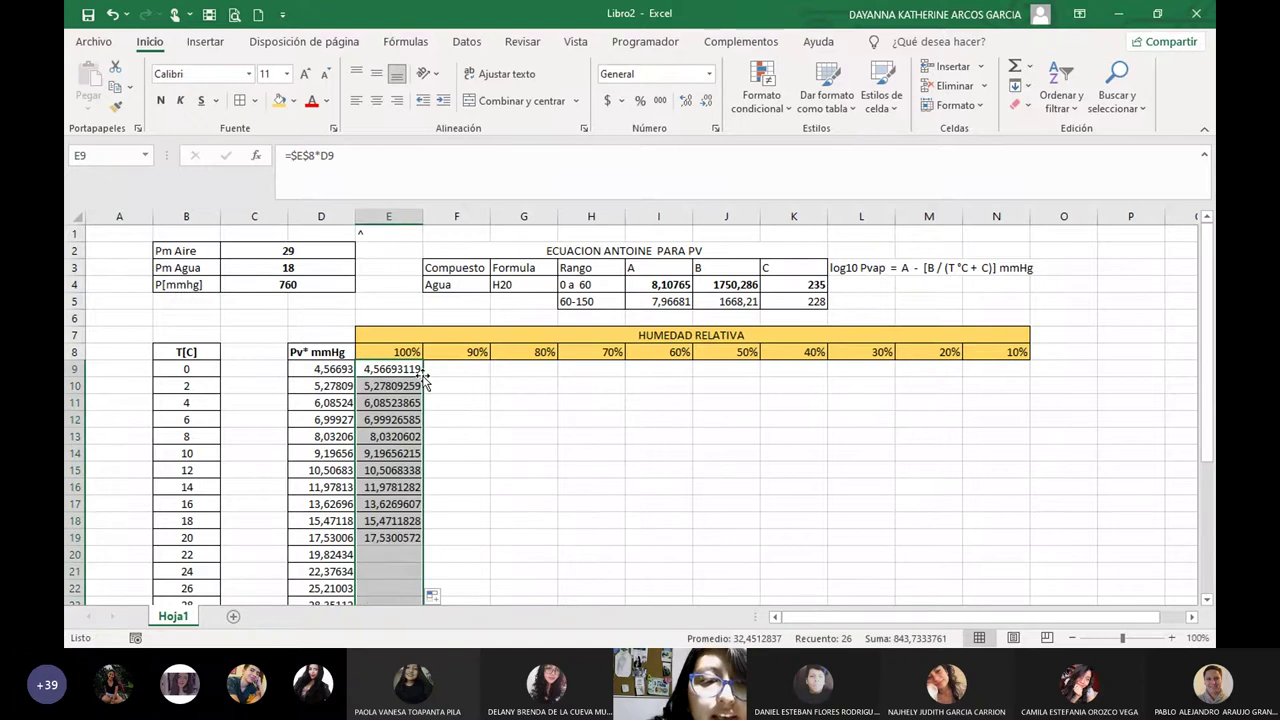
pyautogui.click(492, 484)
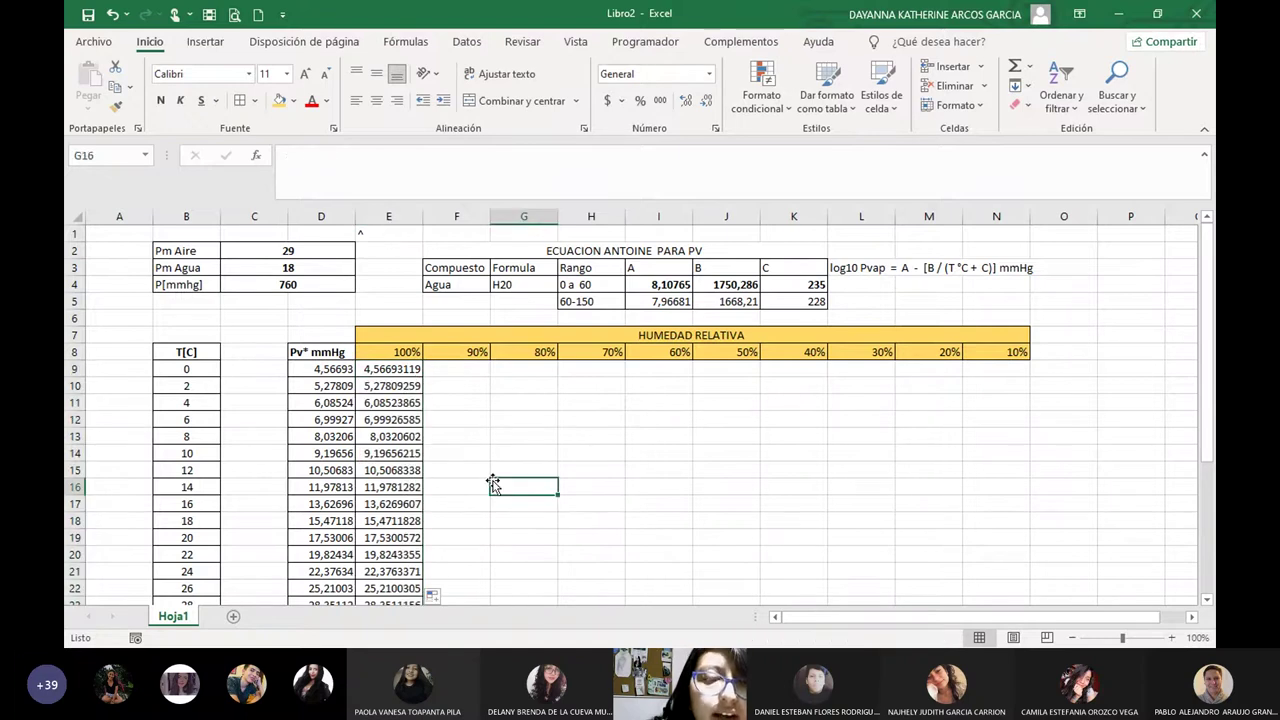
pyautogui.scroll(-5, 493, 484)
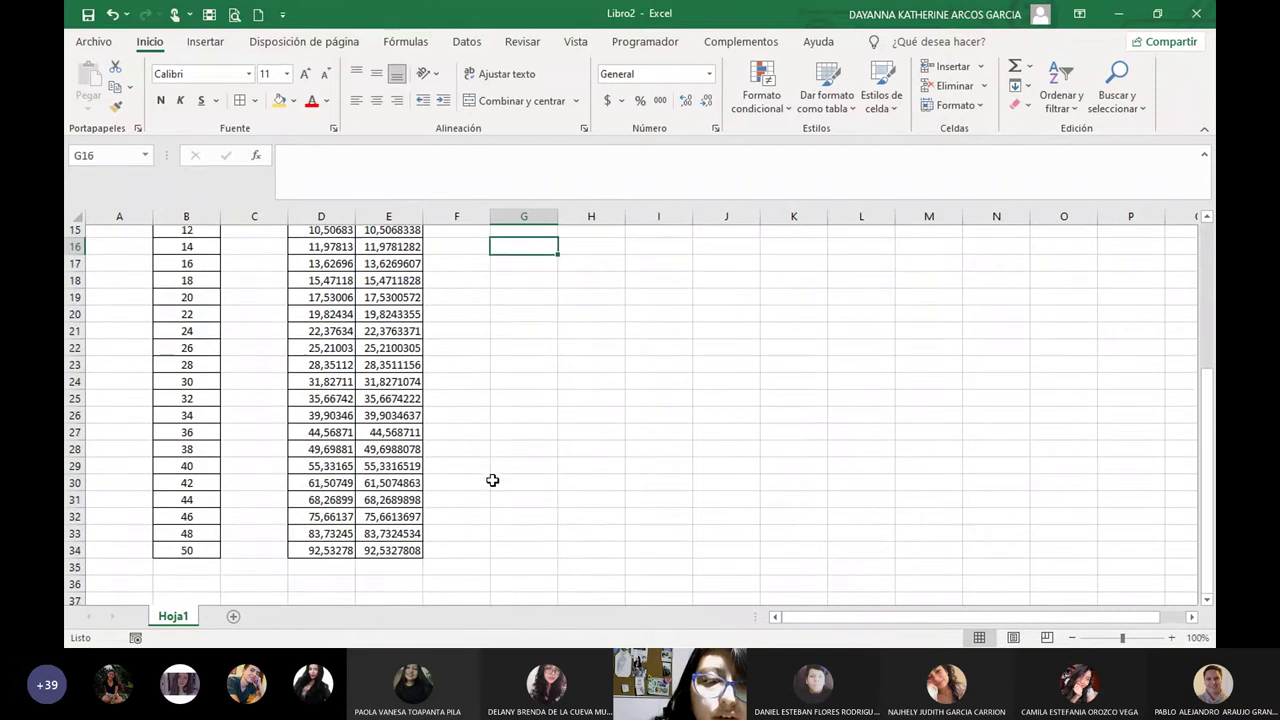
pyautogui.scroll(5, 493, 484)
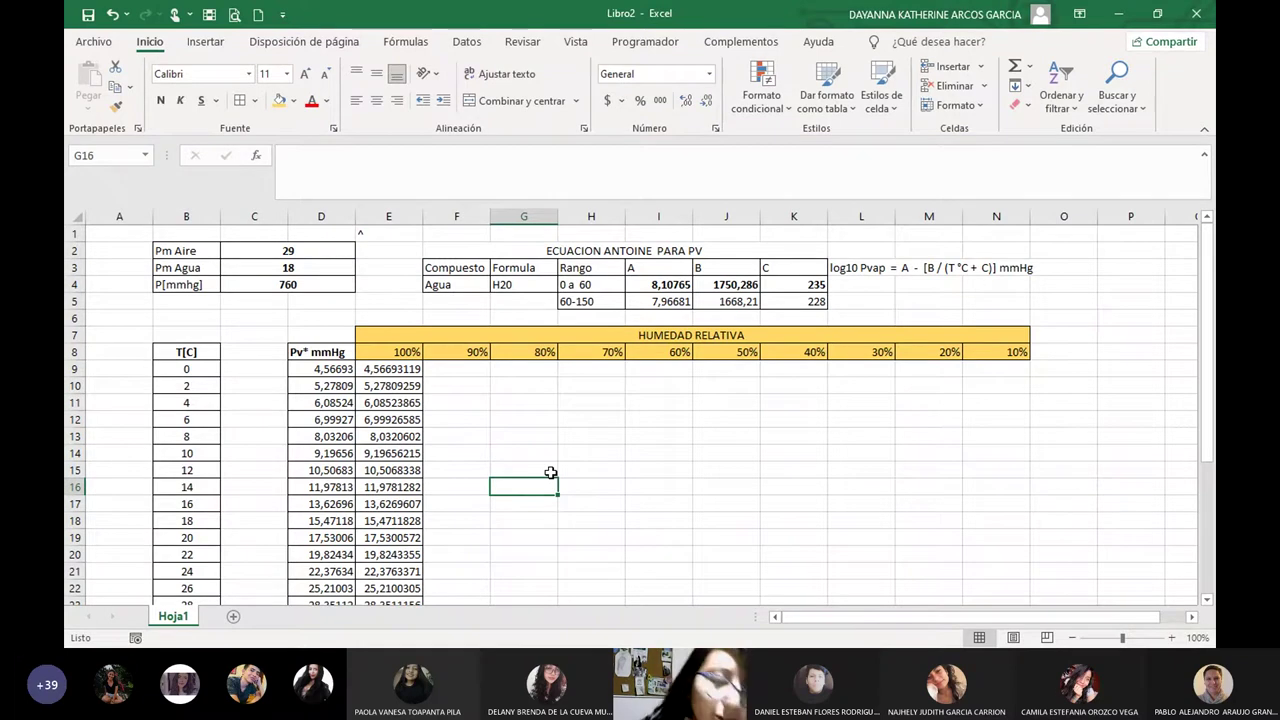
# Enter the formula =F8*D9 in F9 for the 90% relative humidity column.
pyautogui.click(462, 370)
pyautogui.write('=')
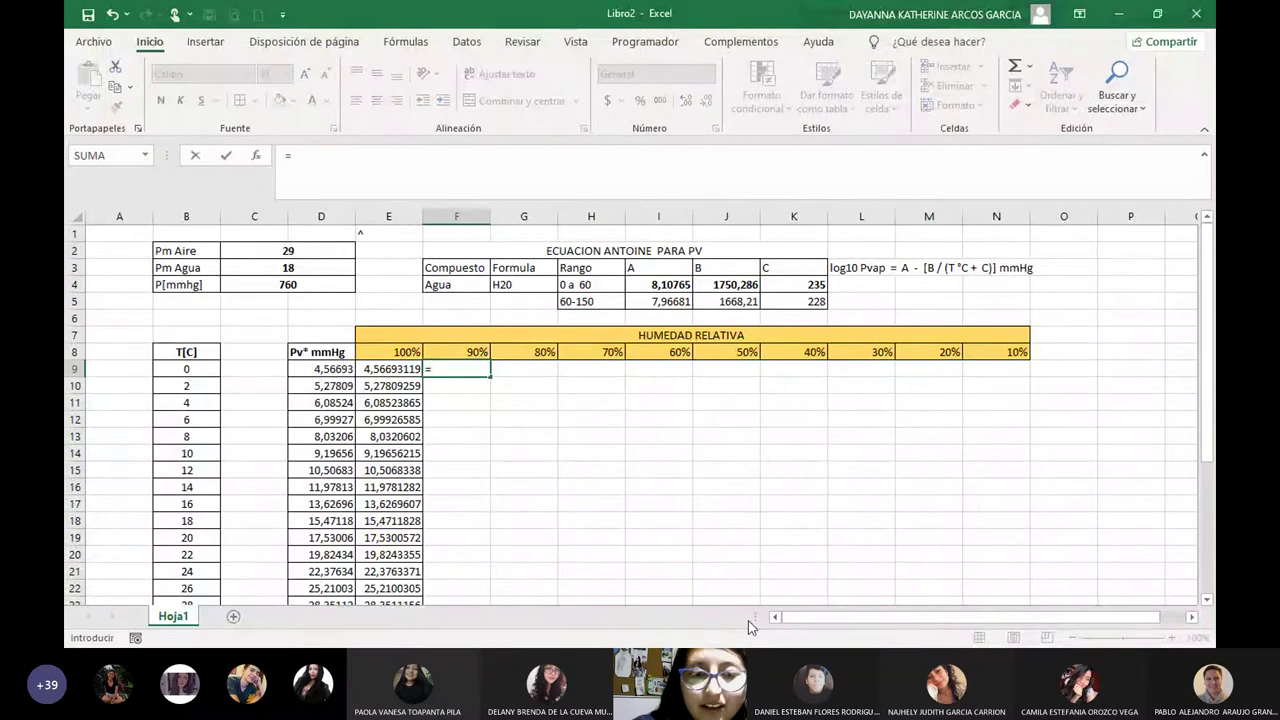
pyautogui.click(458, 355)
pyautogui.write('*')
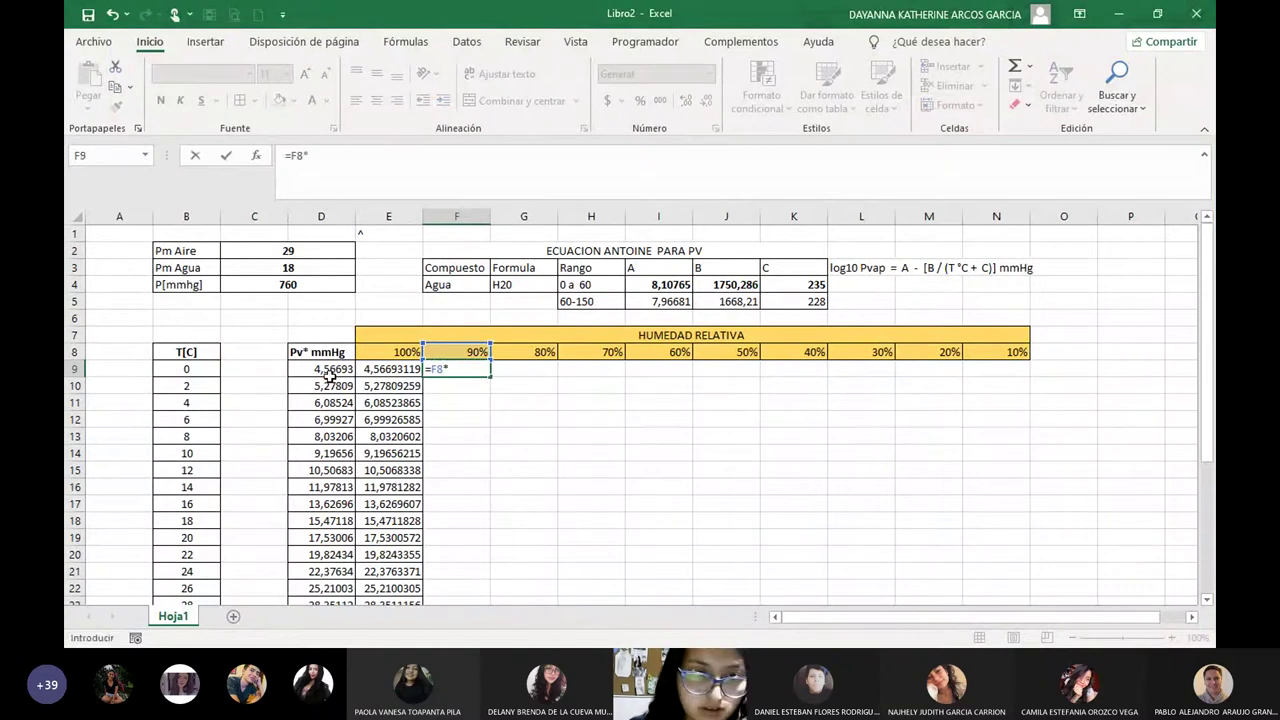
pyautogui.click(328, 370)
pyautogui.press('Return')
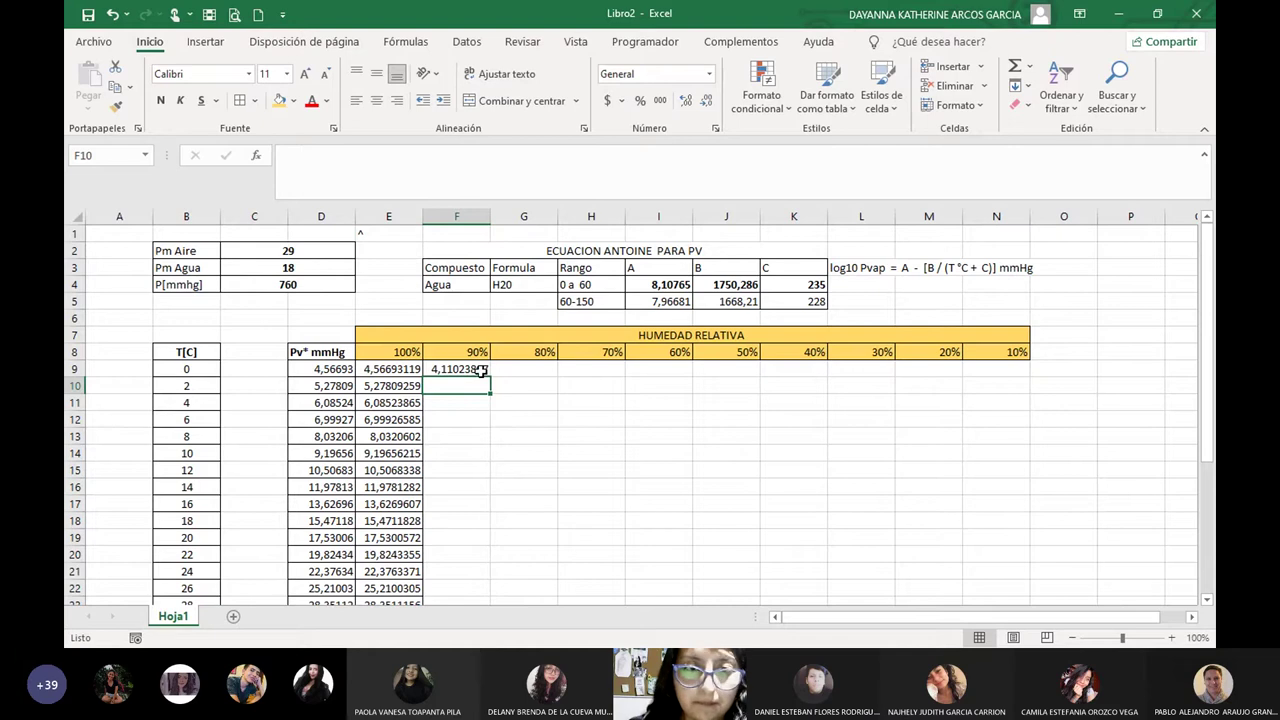
# Make the humidity reference in F9 absolute so that the formula reads =$F$8*D9.
pyautogui.click(481, 370)
pyautogui.click(297, 156)
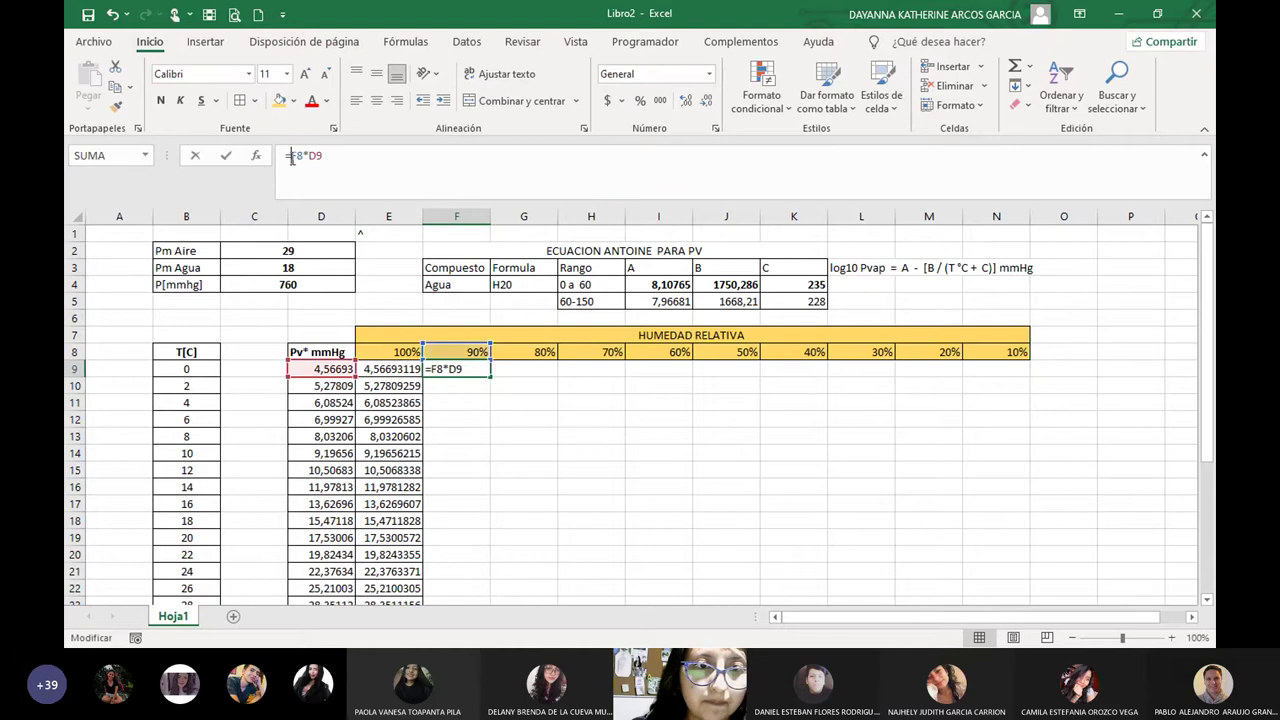
pyautogui.write('$F$')
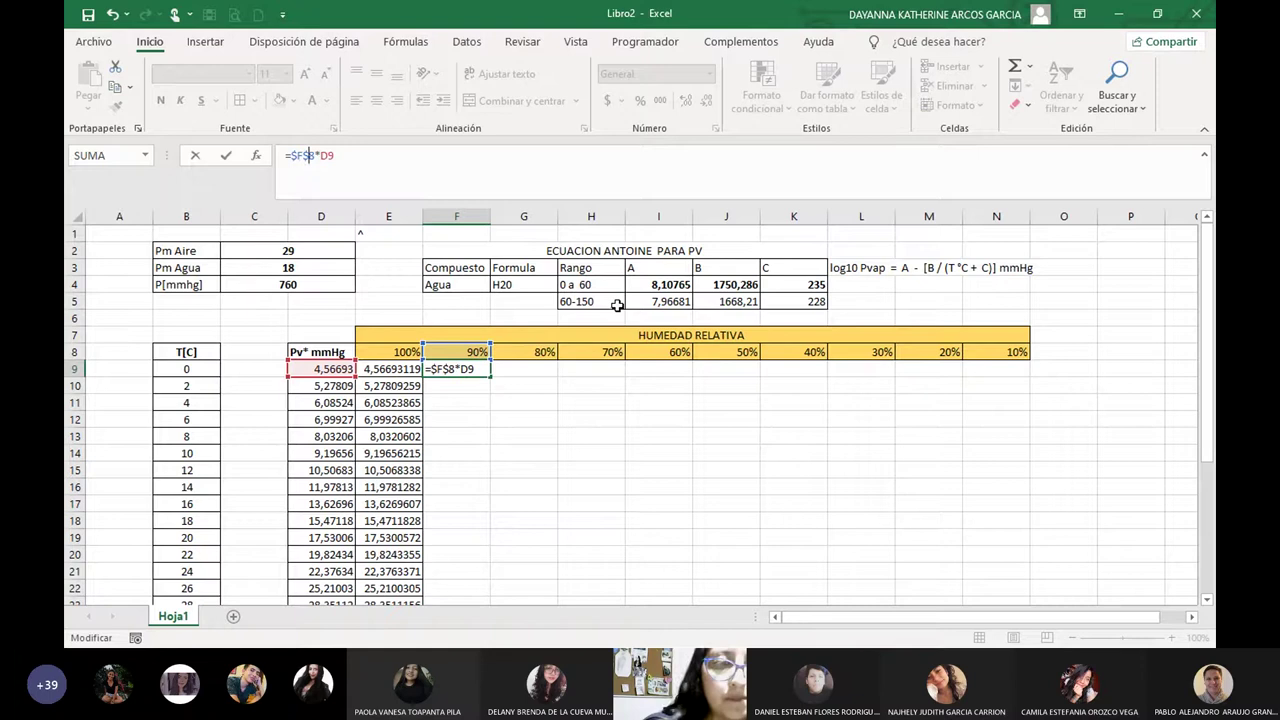
pyautogui.press('Return')
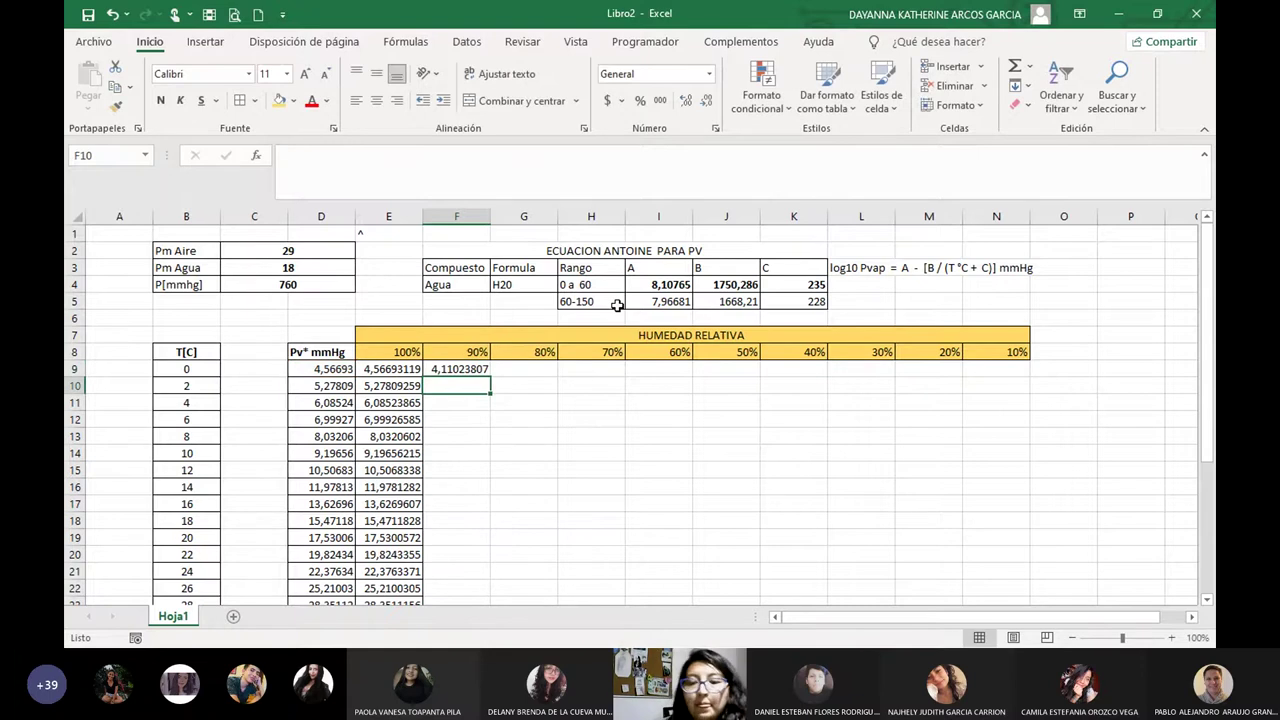
# Fill the F9 formula down the 90% column for all listed temperatures.
pyautogui.press('Up')
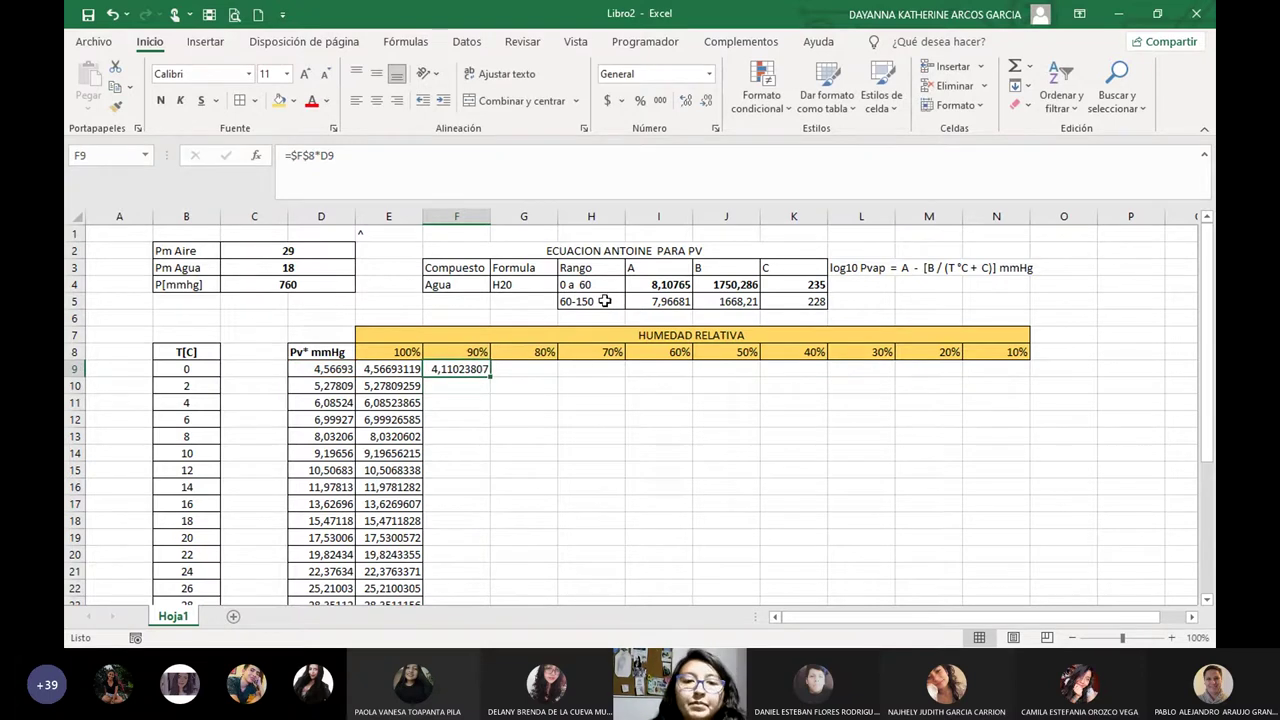
pyautogui.doubleClick(490, 376)
pyautogui.click(537, 516)
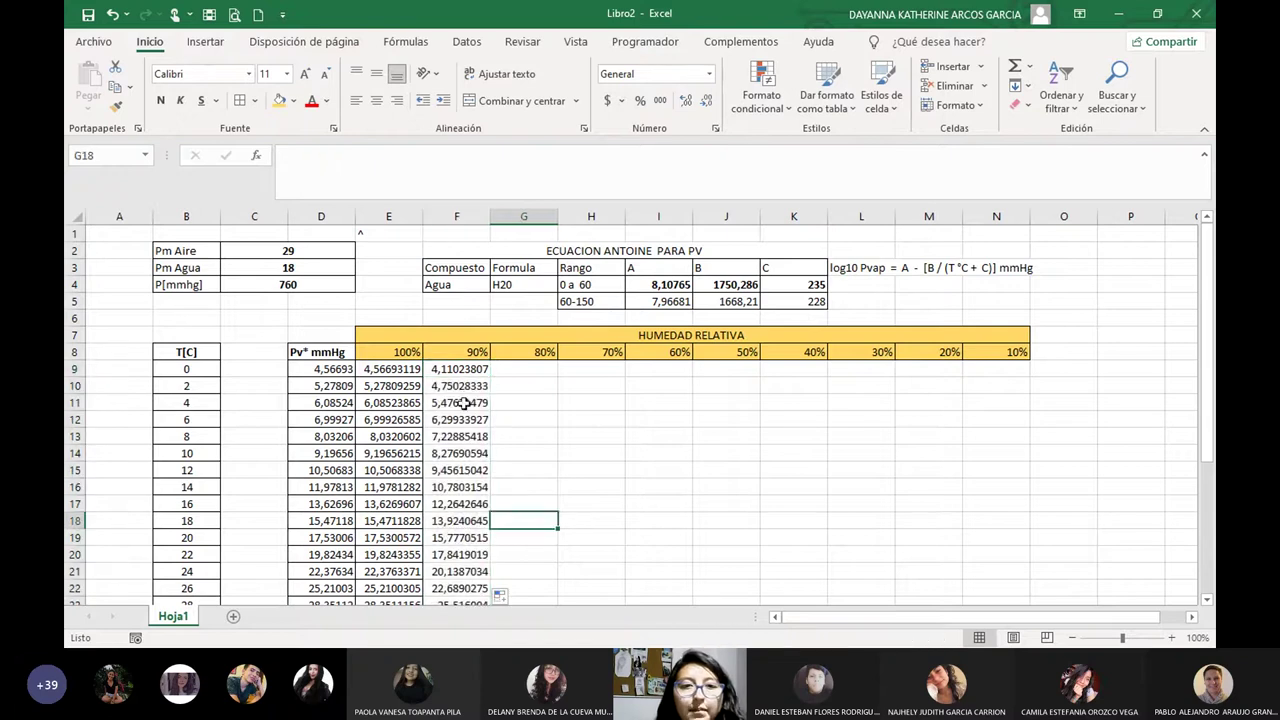
# Add borders to F9 and refill its formula down the 90% column so the borders carry to every temperature row.
pyautogui.click(470, 368)
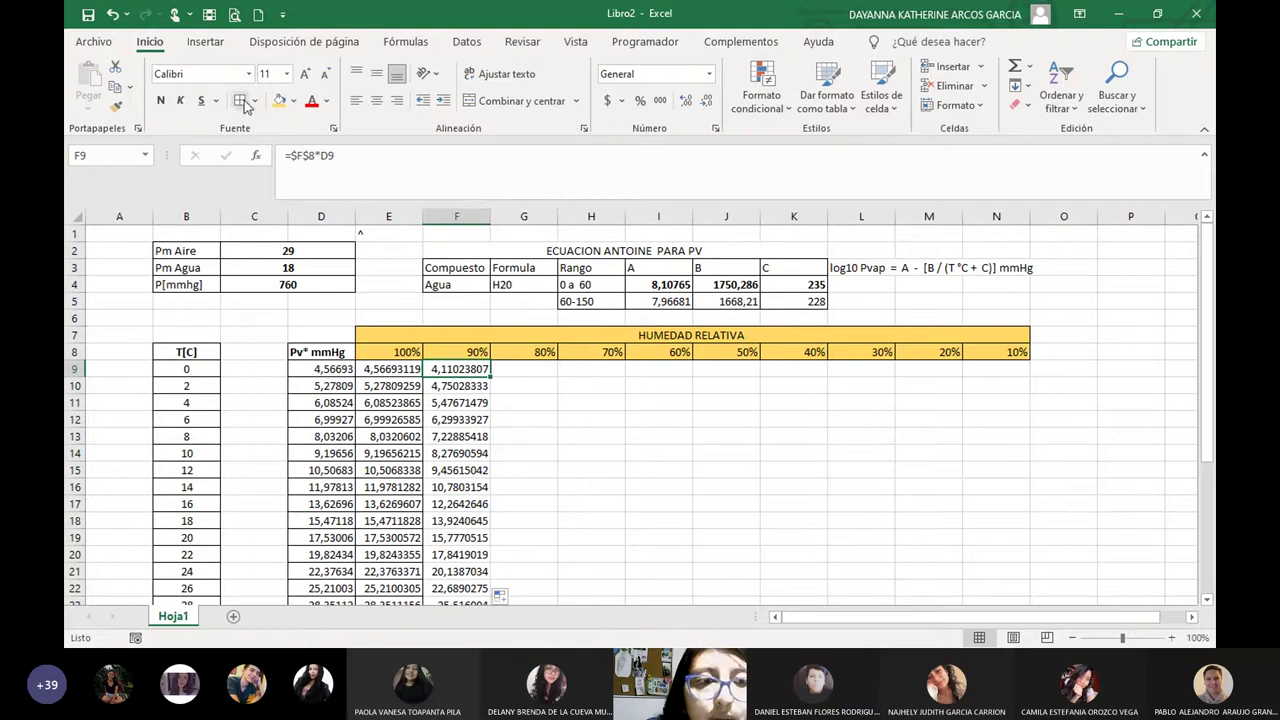
pyautogui.doubleClick(486, 370)
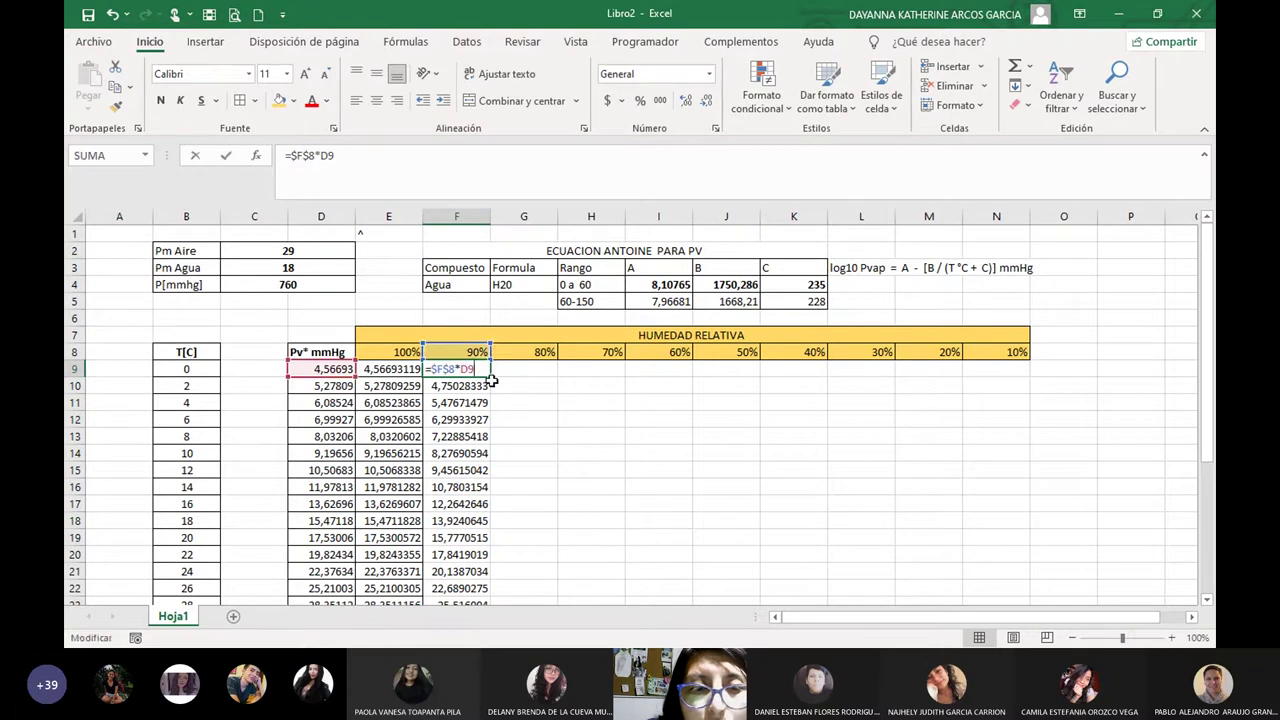
pyautogui.press('Escape')
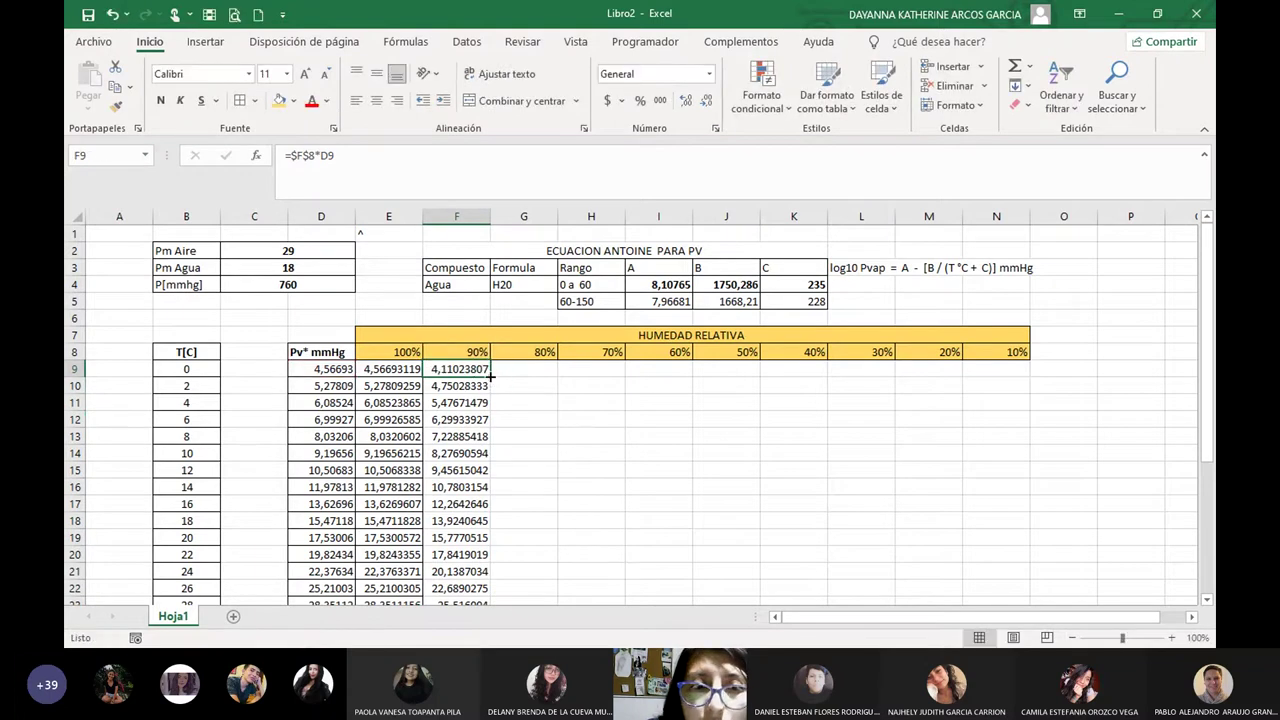
pyautogui.doubleClick(490, 376)
pyautogui.click(597, 484)
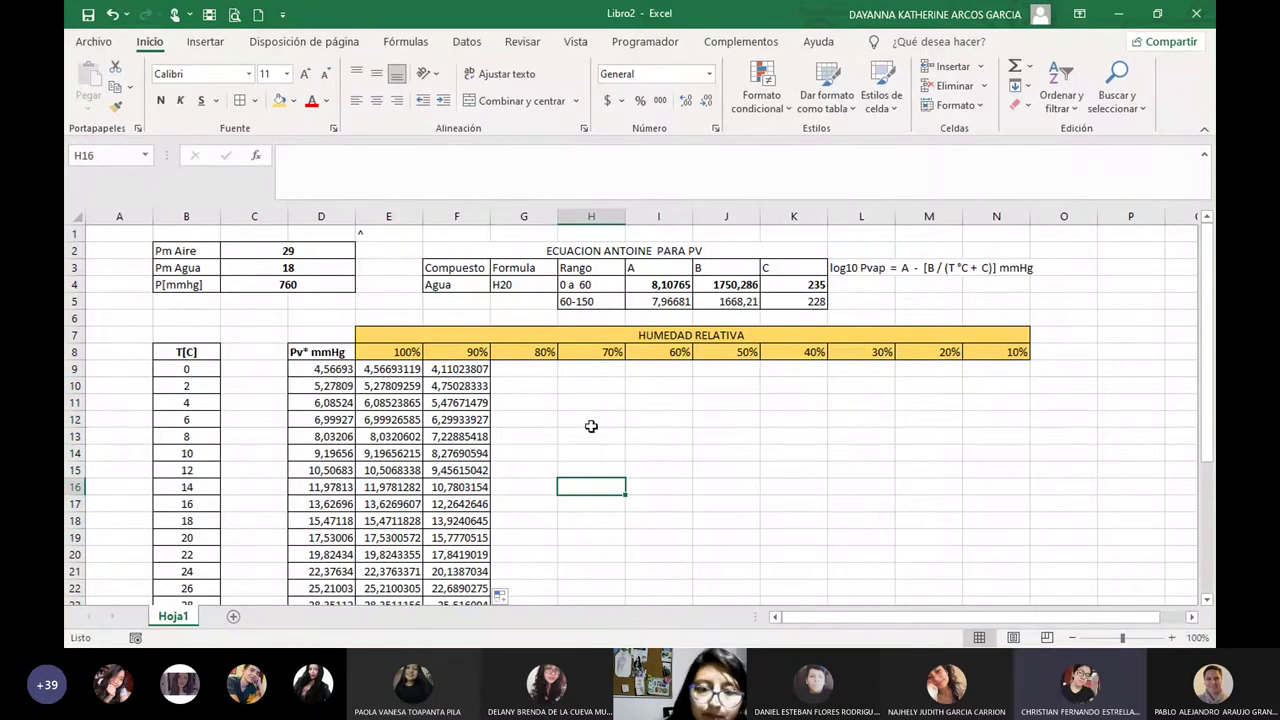
# Enter the formula =G8*D9 in G9 for the 80% relative humidity column.
pyautogui.click(523, 365)
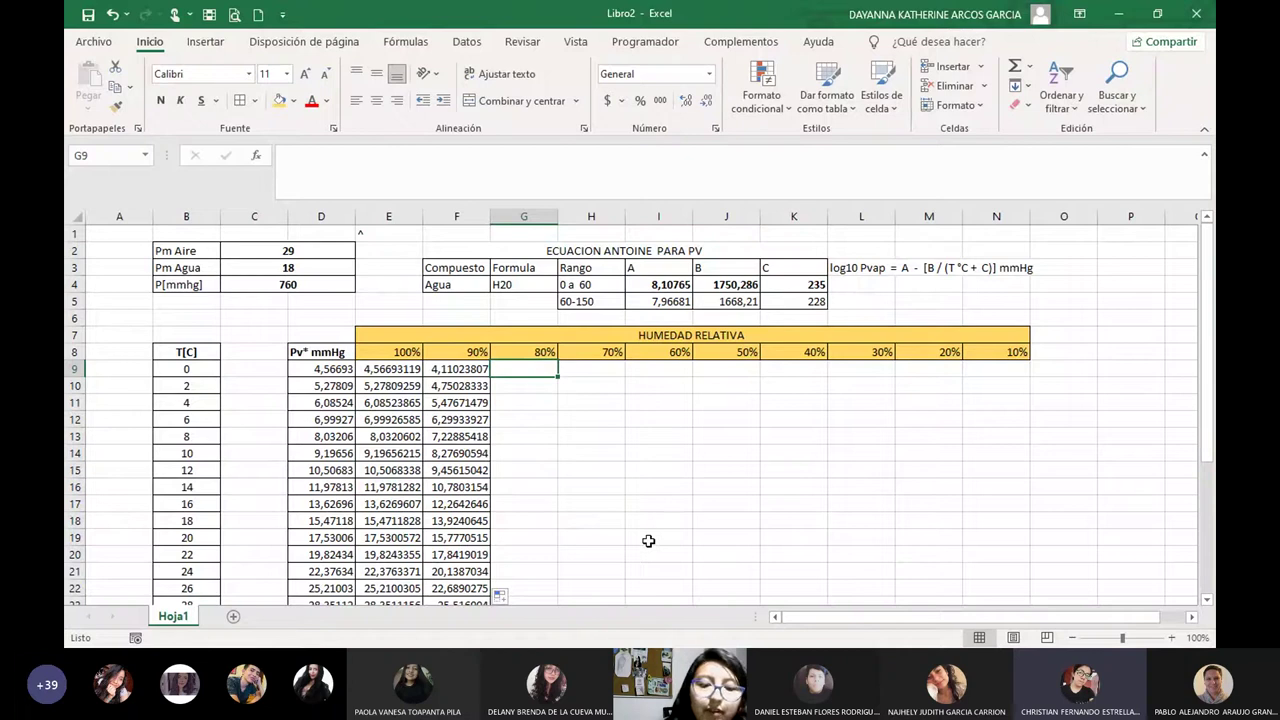
pyautogui.write('=')
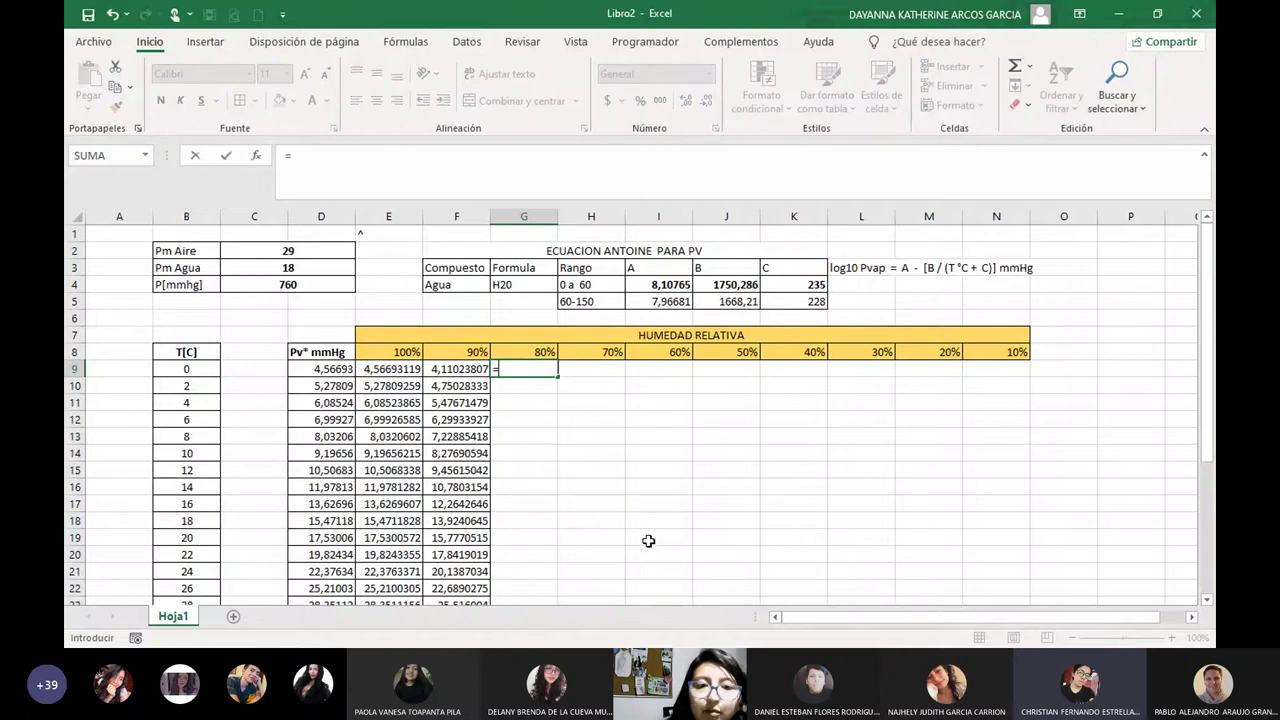
pyautogui.click(508, 353)
pyautogui.write('*')
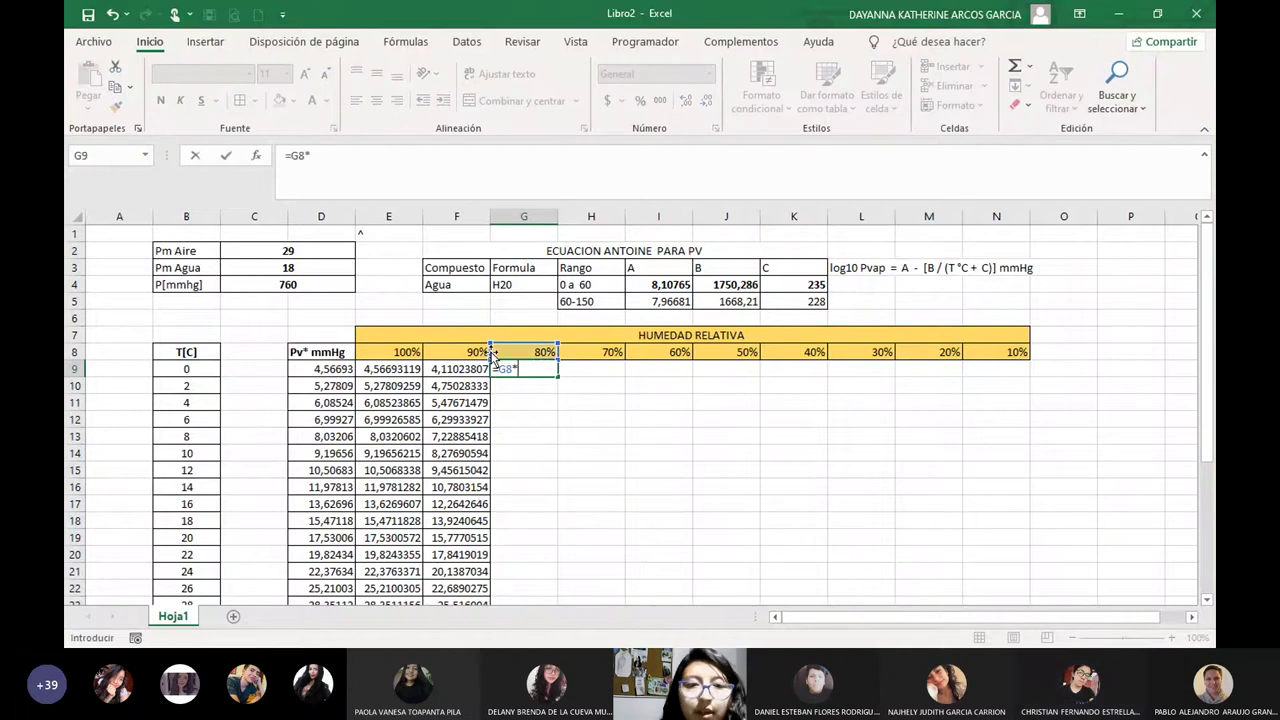
pyautogui.click(337, 369)
pyautogui.press('Return')
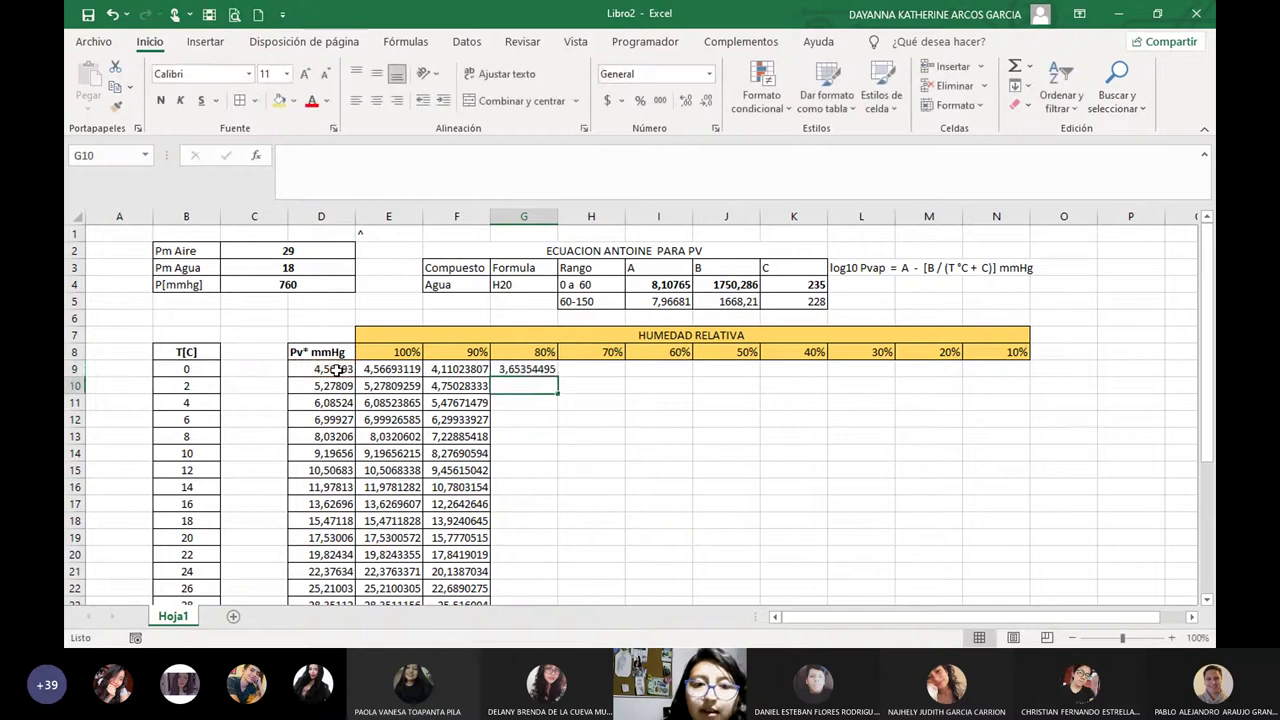
# Make the humidity reference in G9 absolute so that the formula reads =$G$8*D9.
pyautogui.click(524, 369)
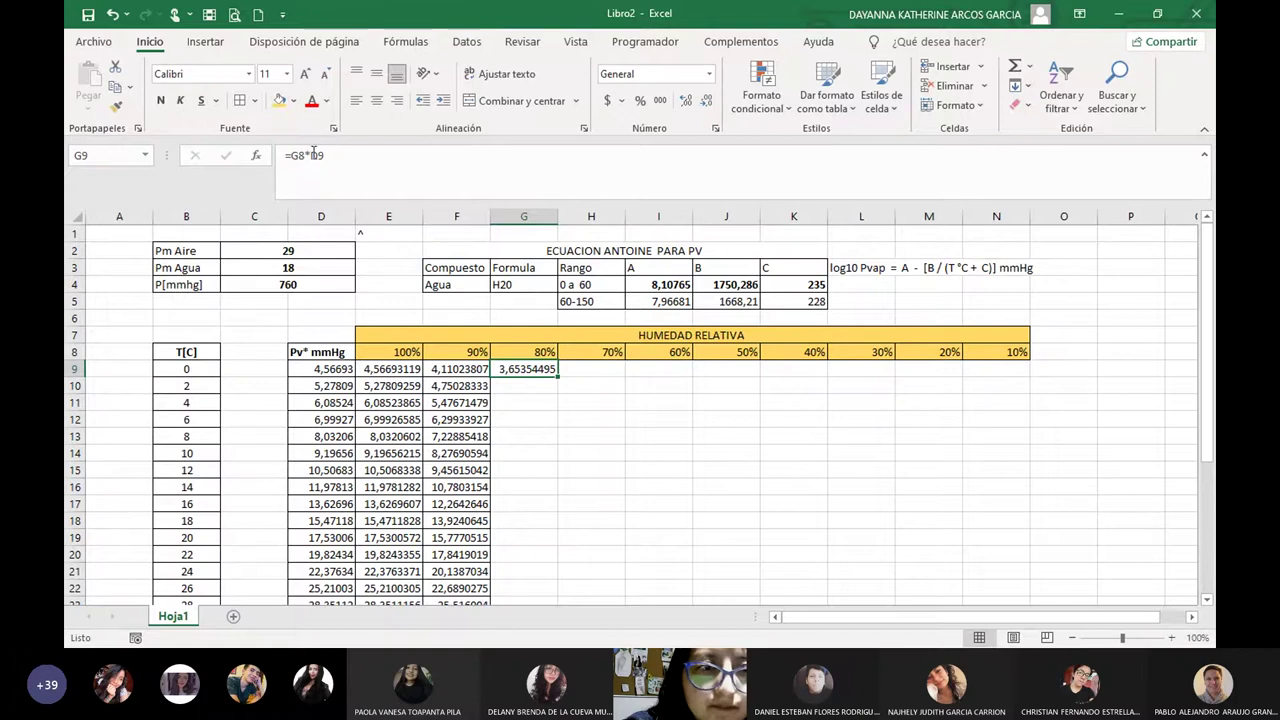
pyautogui.click(291, 156)
pyautogui.write('$')
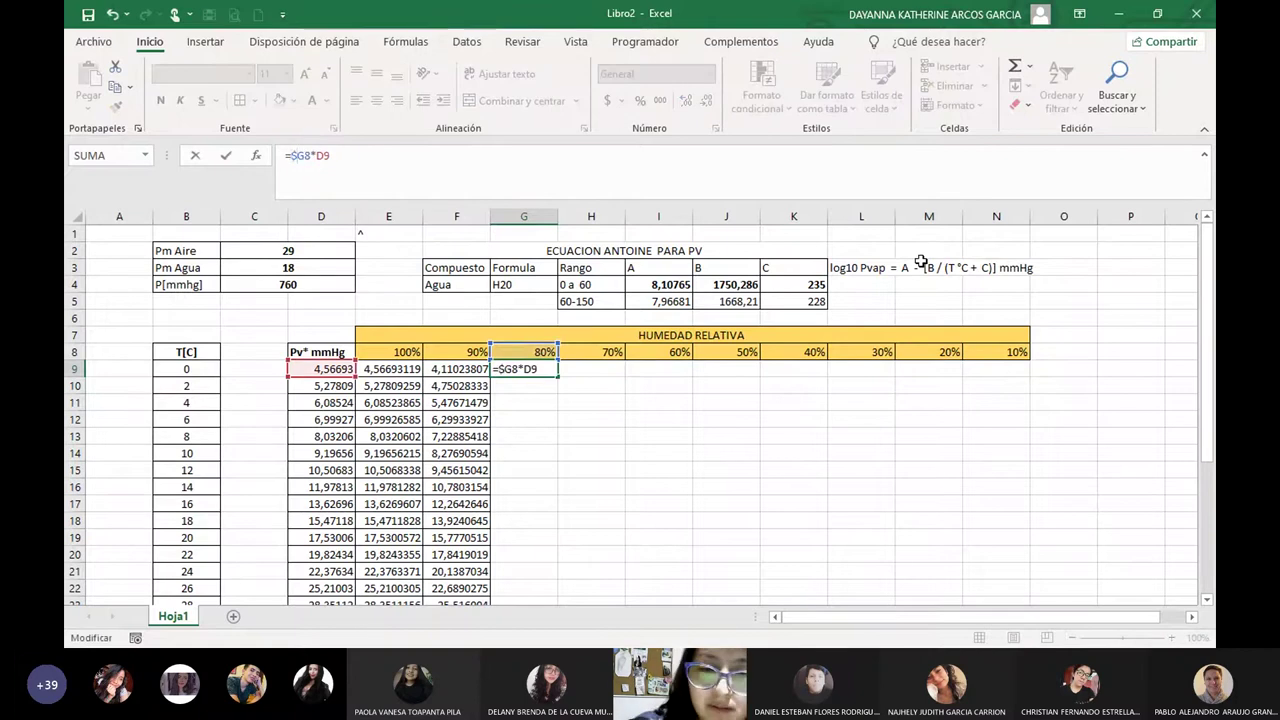
pyautogui.press('Right')
pyautogui.write('$')
pyautogui.press('Return')
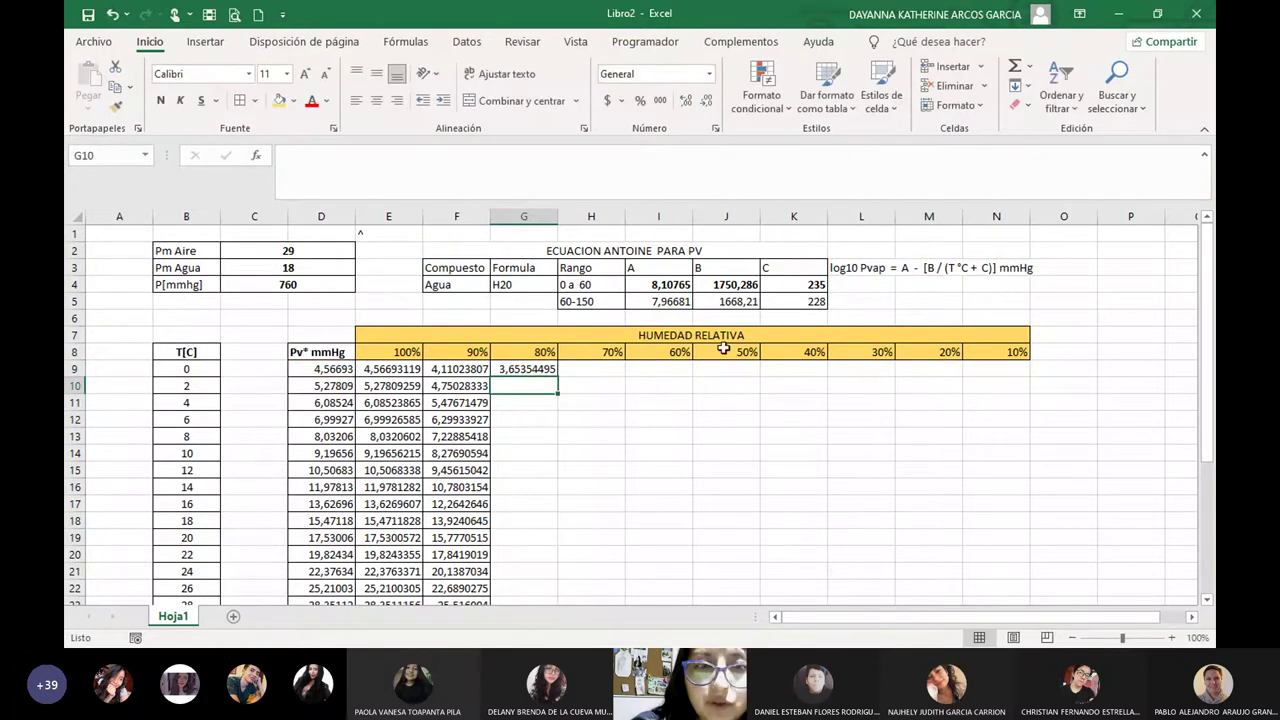
# Fill the G9 formula down the 80% column for all listed temperatures.
pyautogui.click(550, 369)
pyautogui.doubleClick(559, 377)
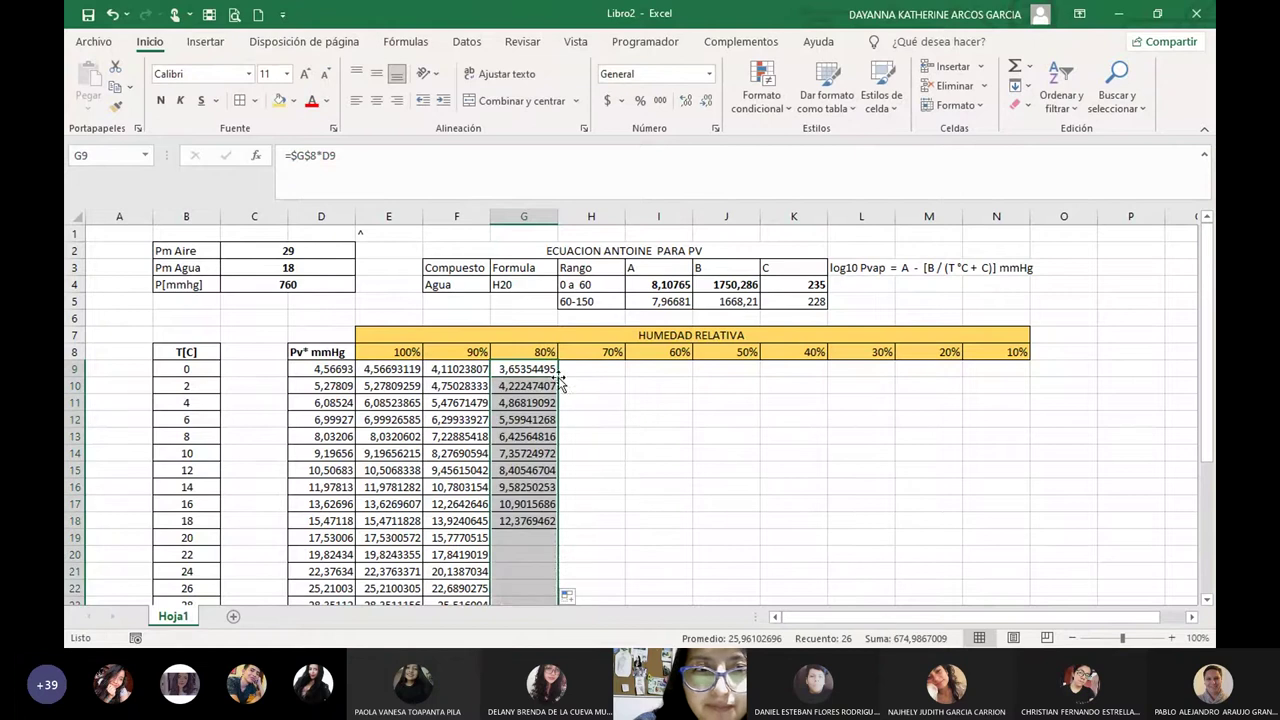
pyautogui.click(639, 391)
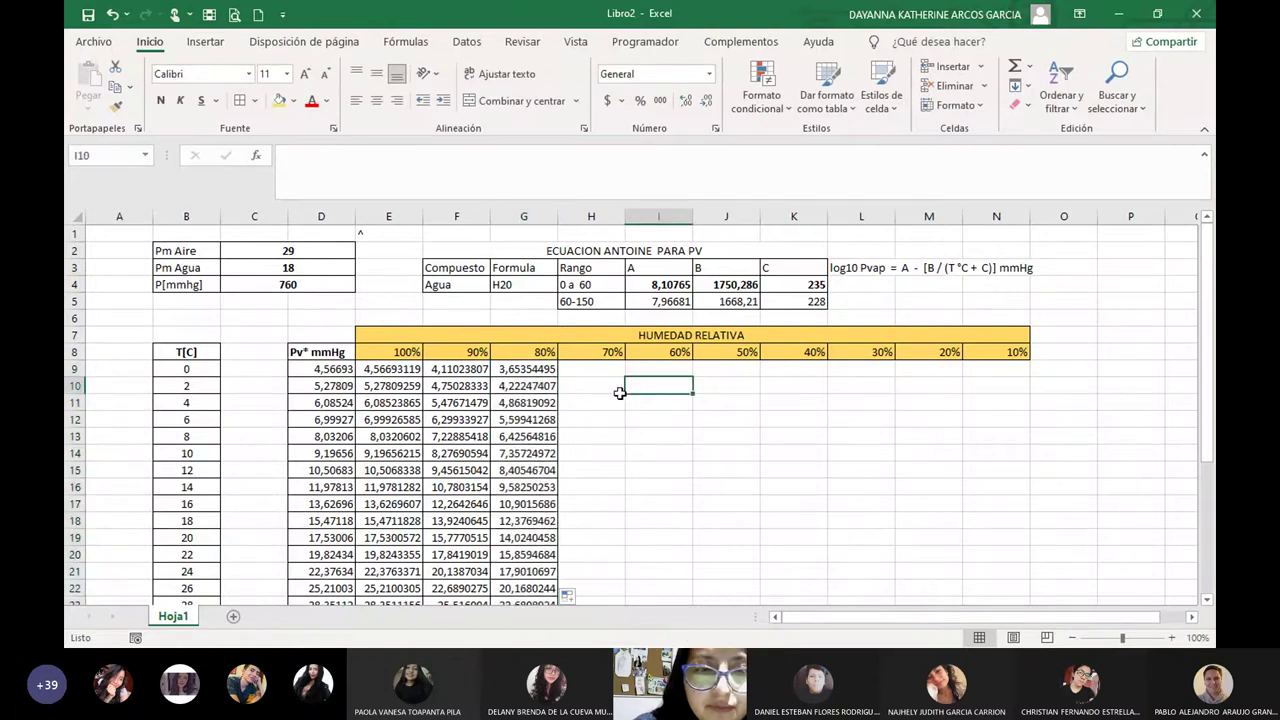
# Try to fill the G9 formula across row 9 to the 10% column in N9, check the copied references, and undo the fill.
pyautogui.click(515, 386)
pyautogui.click(545, 370)
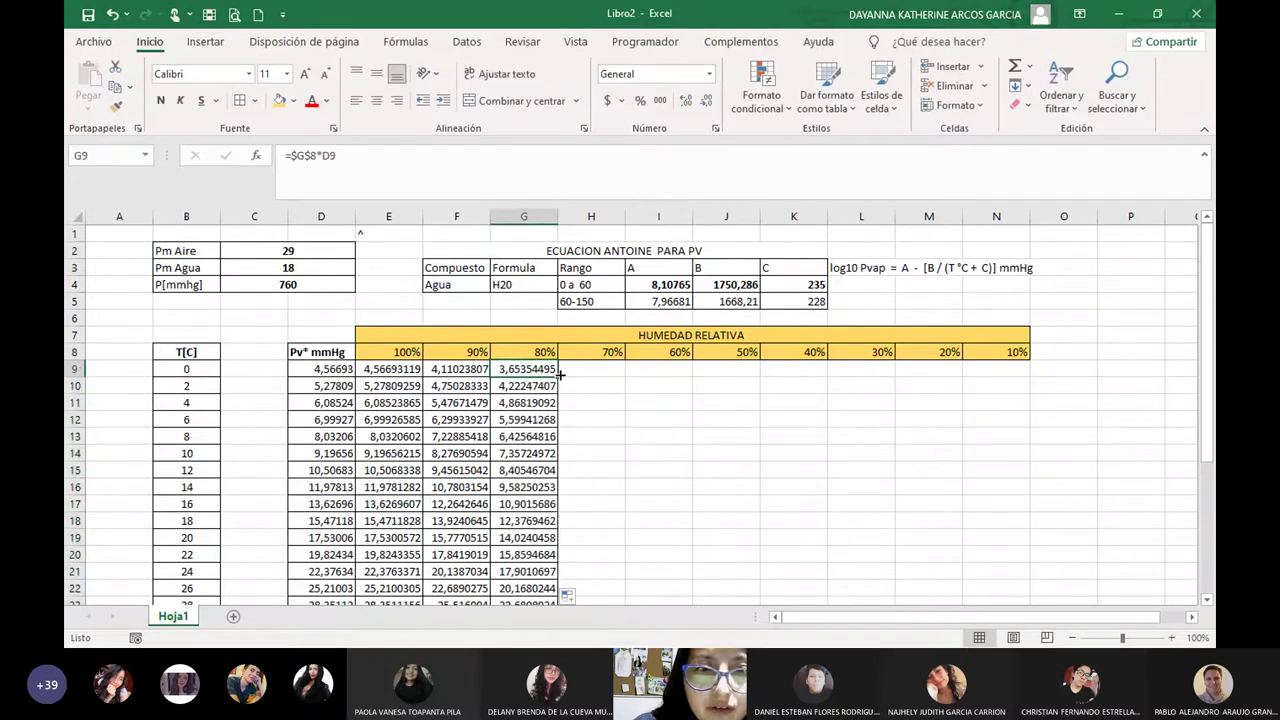
pyautogui.moveTo(561, 375); pyautogui.dragTo(1010, 372)
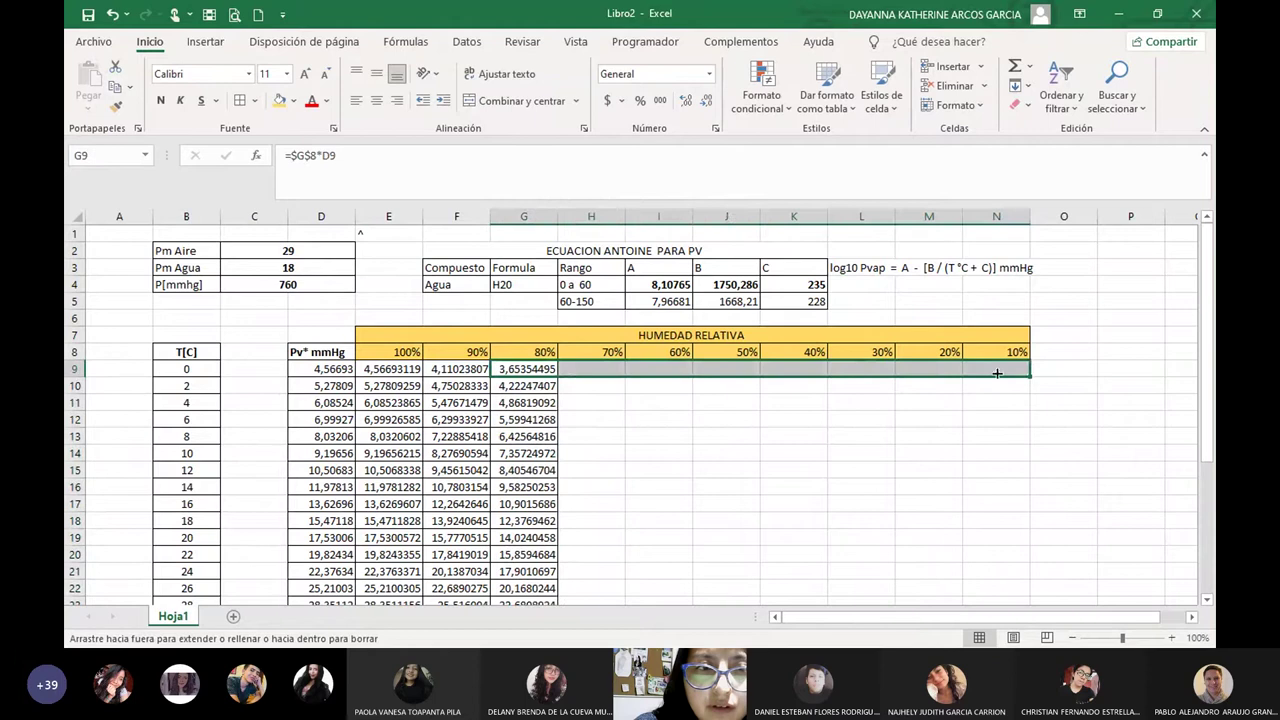
pyautogui.click(725, 485)
pyautogui.click(597, 368)
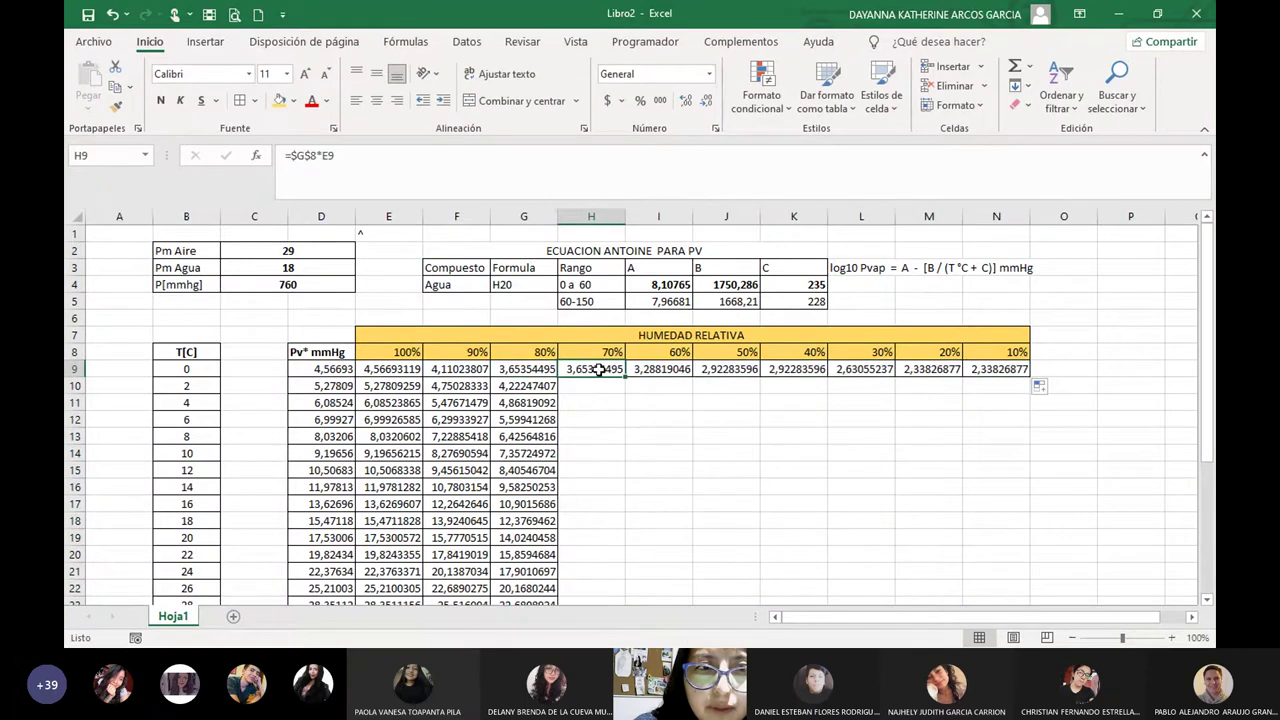
pyautogui.click(662, 372)
pyautogui.hotkey('ctrl', 'z')
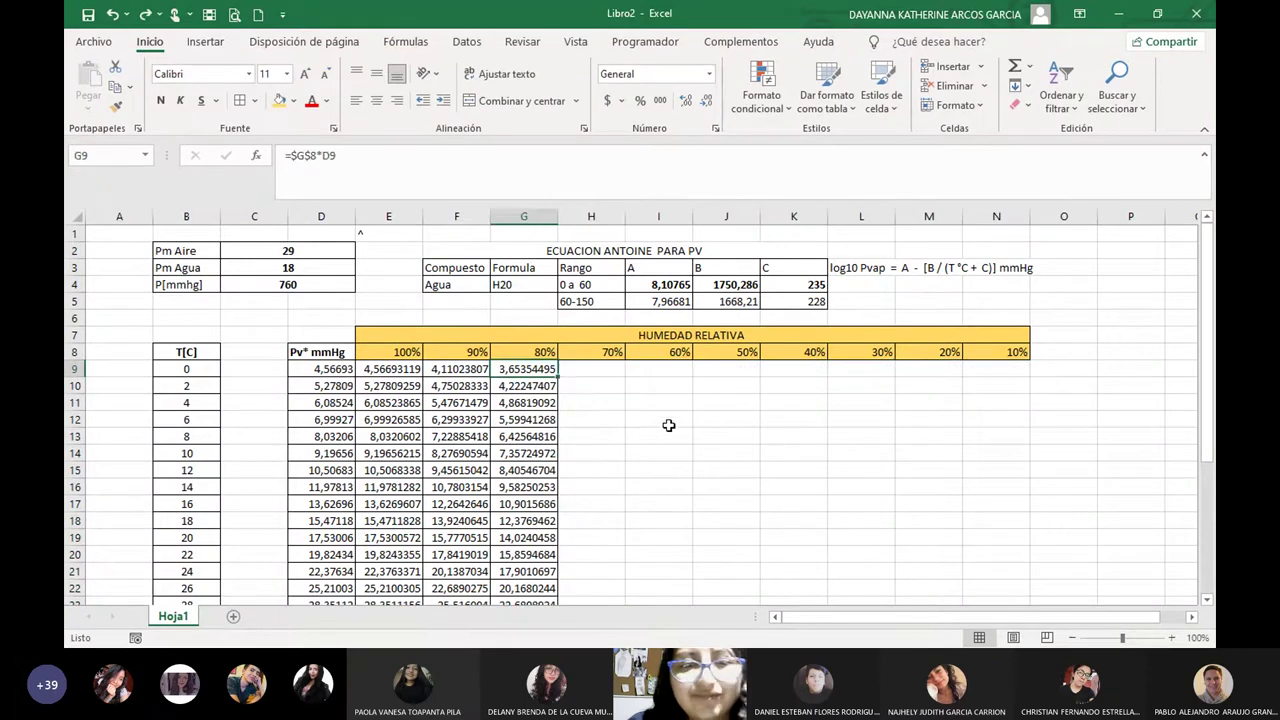
# Enter the formula =H8*D9 in H9 for the 70% relative humidity column.
pyautogui.click(590, 369)
pyautogui.write('=')
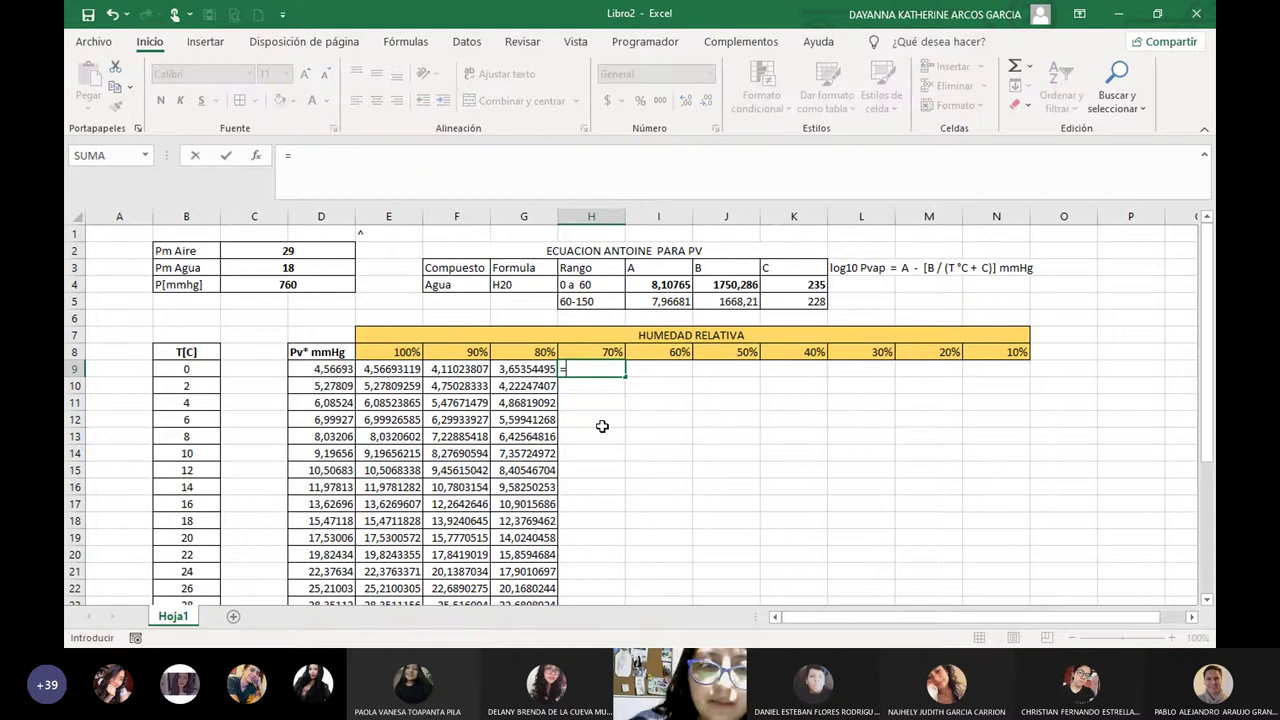
pyautogui.click(597, 352)
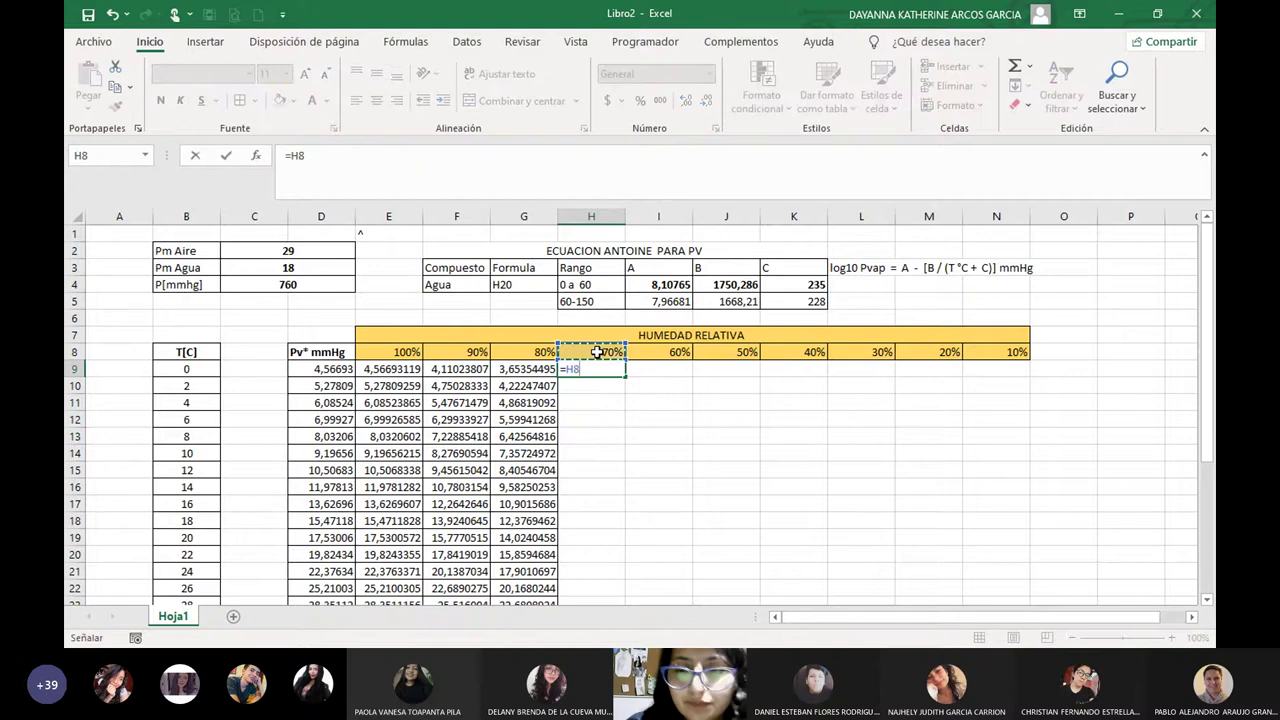
pyautogui.write('*')
pyautogui.click(335, 370)
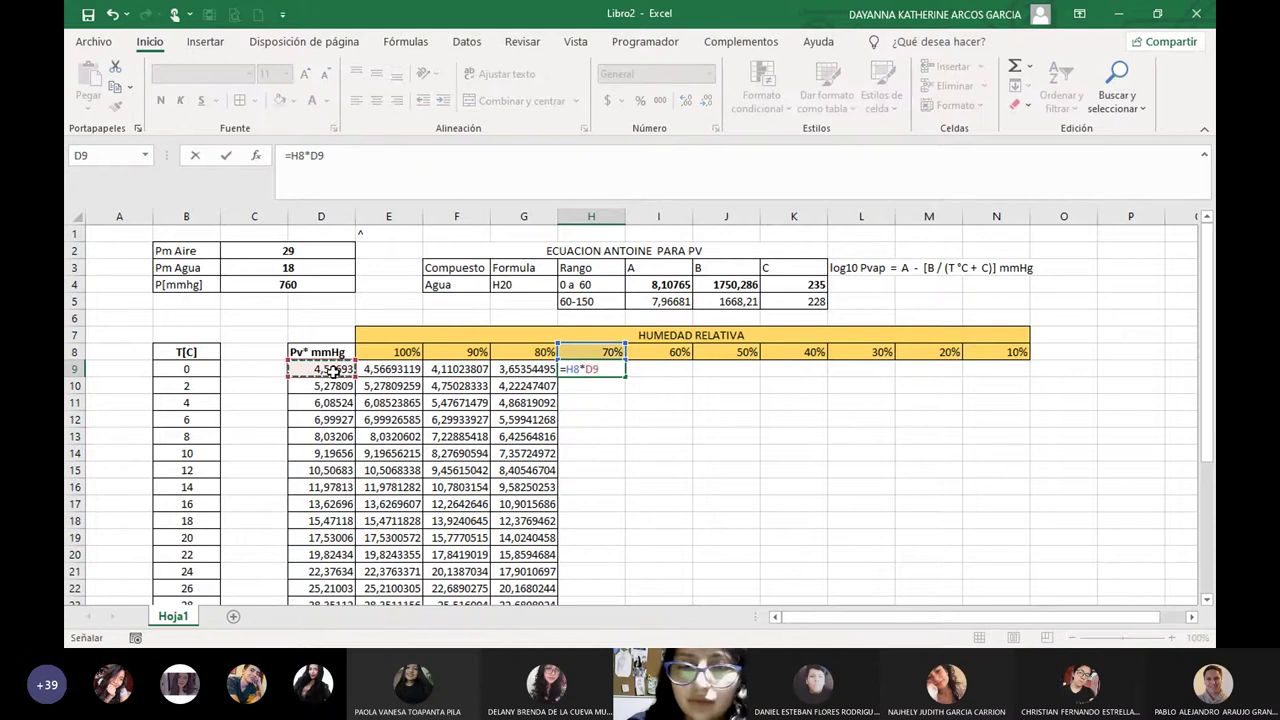
pyautogui.press('Return')
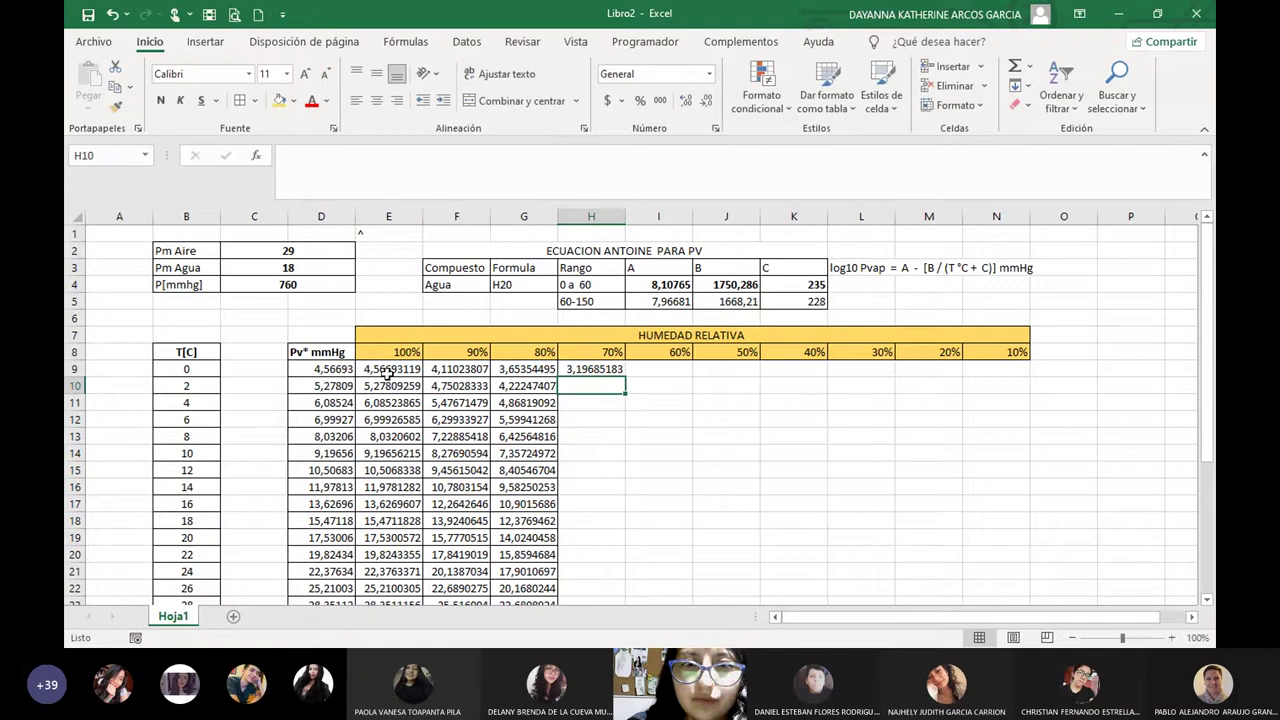
# Make the humidity reference in H9 absolute so that the formula reads =$H$8*D9.
pyautogui.click(576, 369)
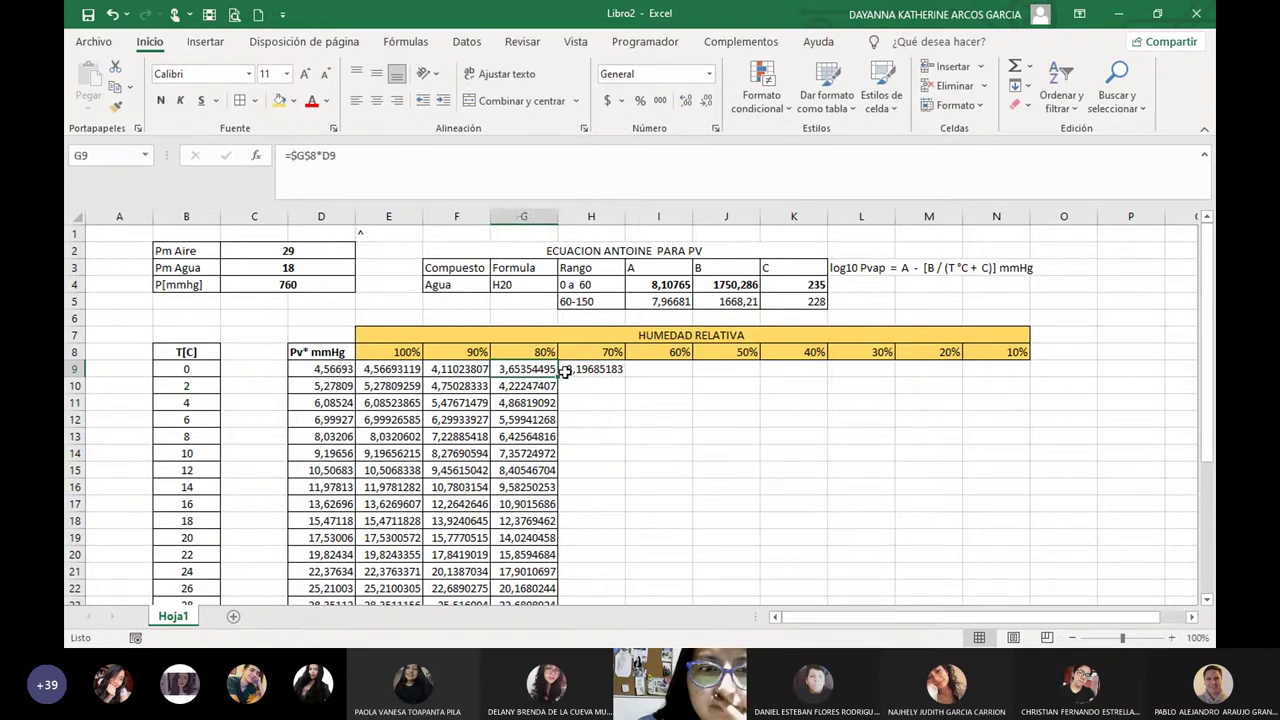
pyautogui.click(289, 160)
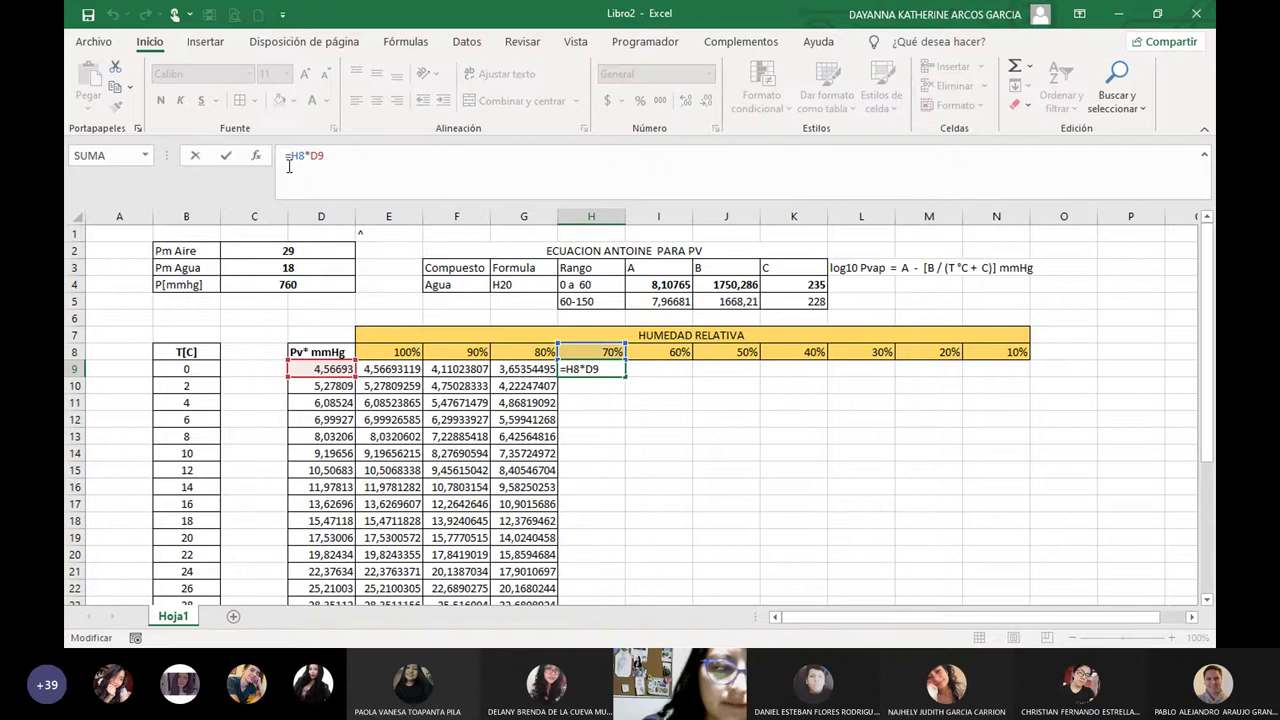
pyautogui.write('$')
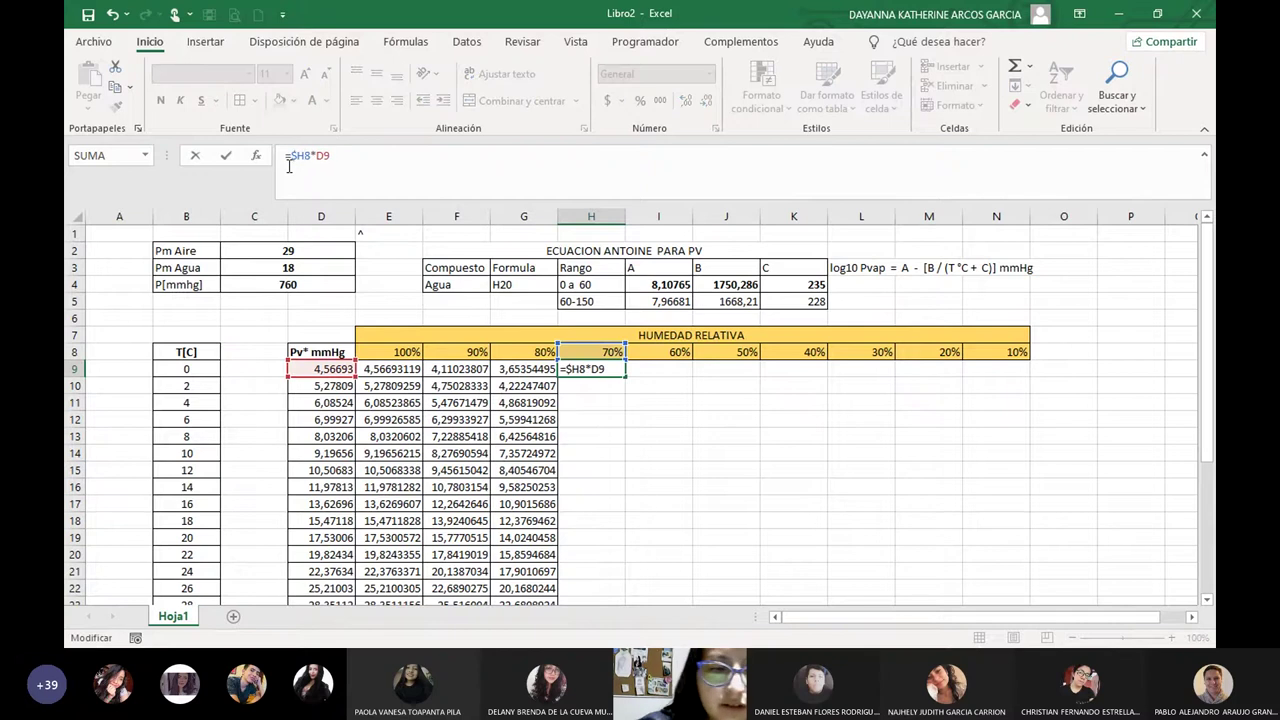
pyautogui.press('Right')
pyautogui.write('$')
pyautogui.press('Return')
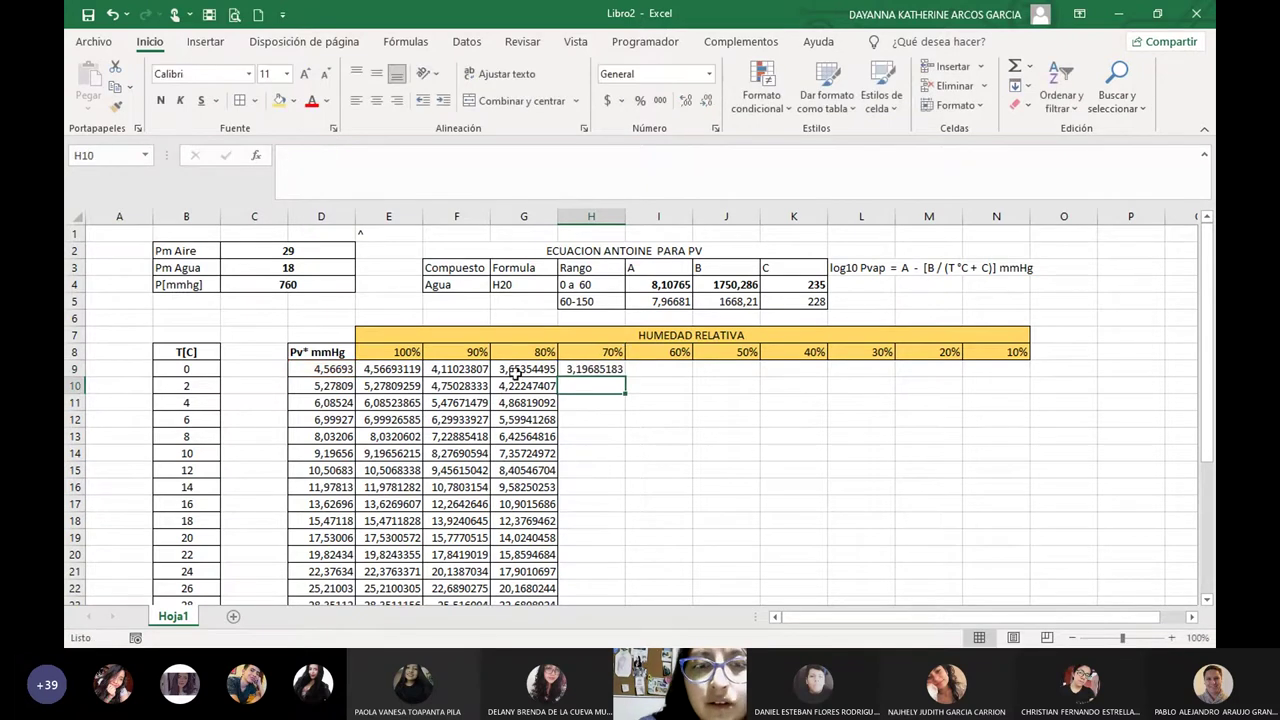
# Add borders to H9 and fill its formula down the 70% column for all listed temperatures.
pyautogui.click(600, 369)
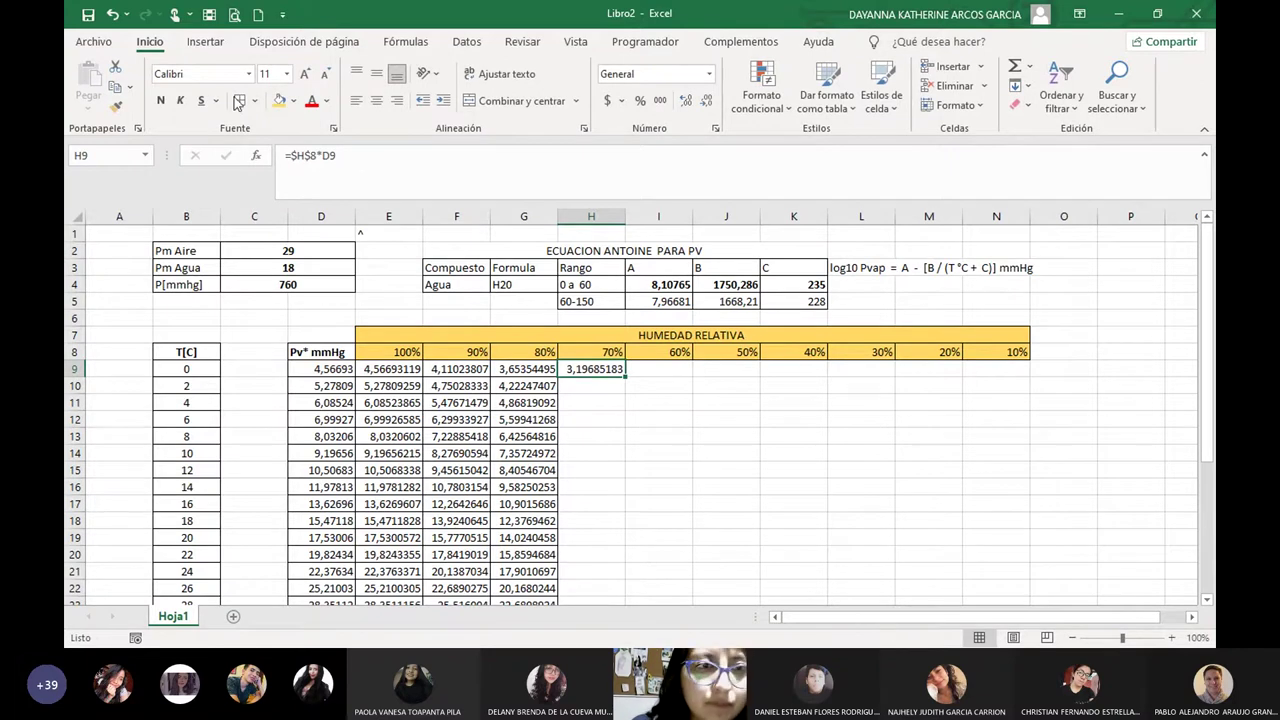
pyautogui.press('Right')
pyautogui.press('Right')
pyautogui.press('Down')
pyautogui.press('Down')
pyautogui.press('Down')
pyautogui.press('Down')
pyautogui.press('Down')
pyautogui.press('Down')
pyautogui.click(606, 369)
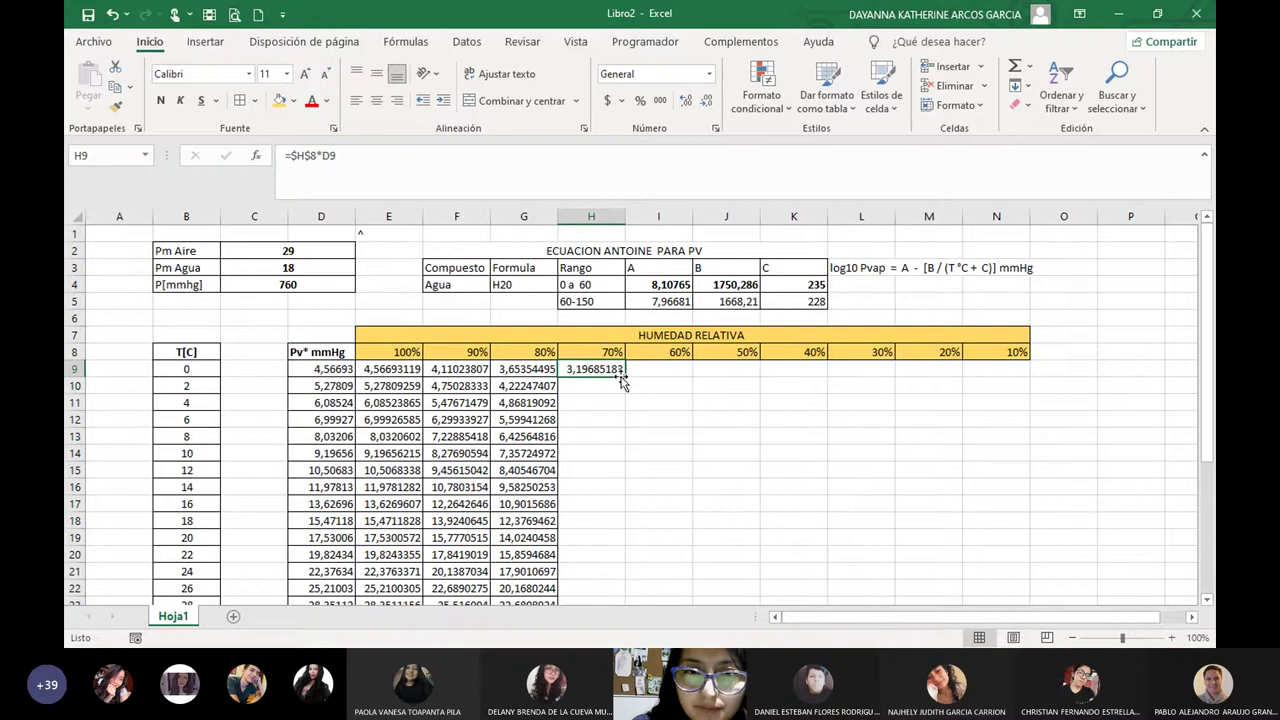
pyautogui.doubleClick(626, 376)
# Enter the formula =I8*D9 in I9 for the 60% relative humidity column.
pyautogui.click(672, 370)
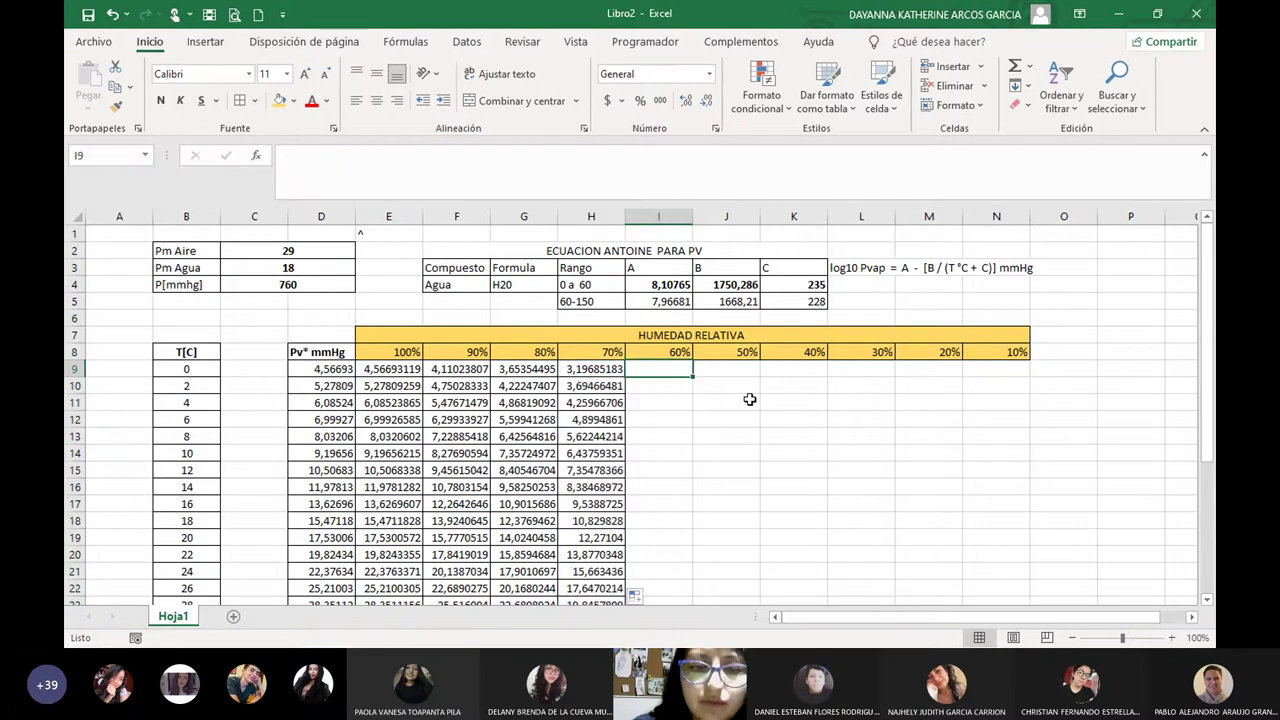
pyautogui.write('=')
pyautogui.click(666, 352)
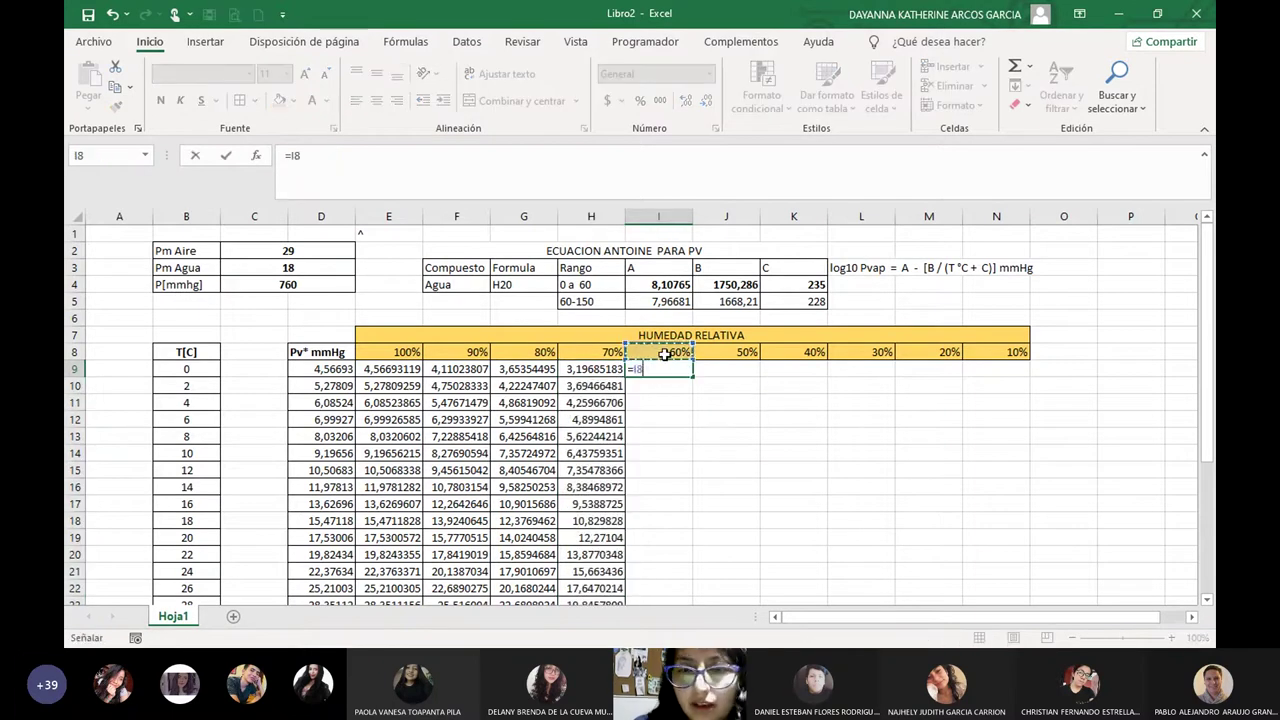
pyautogui.write('*')
pyautogui.click(343, 369)
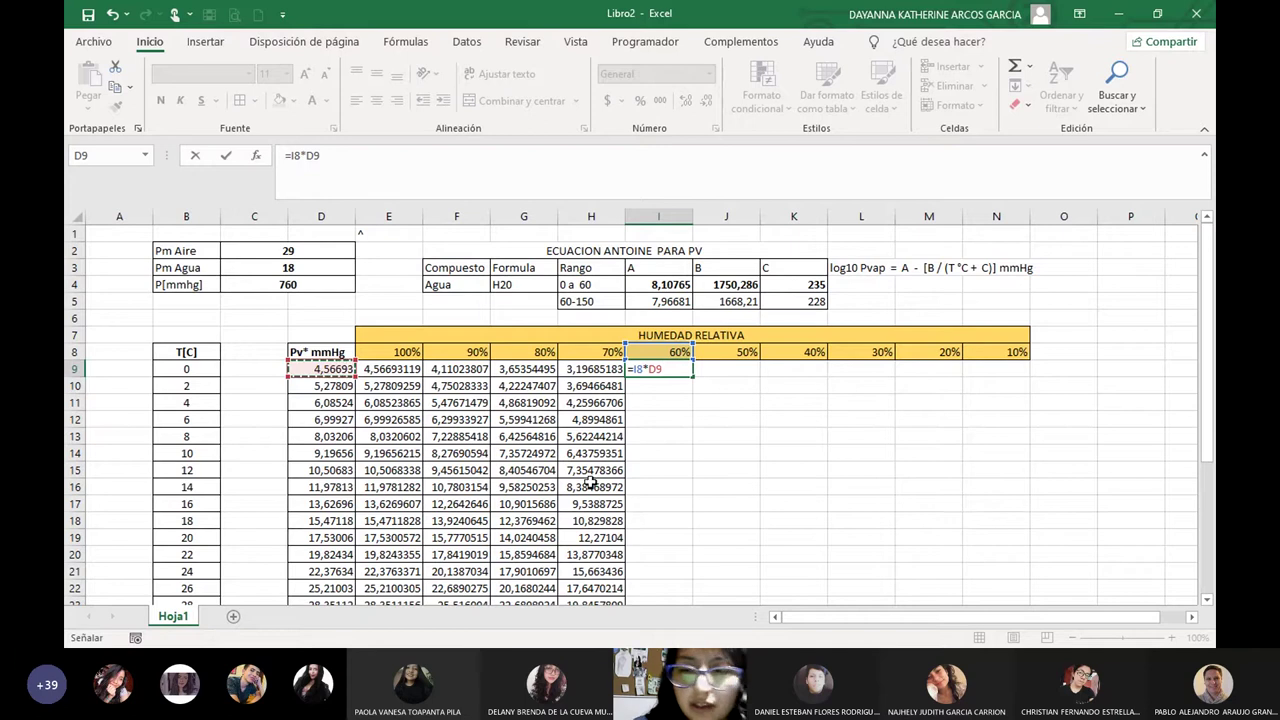
pyautogui.press('Return')
# Make the humidity reference in I9 absolute so that the formula reads =$I$8*D9.
pyautogui.click(672, 372)
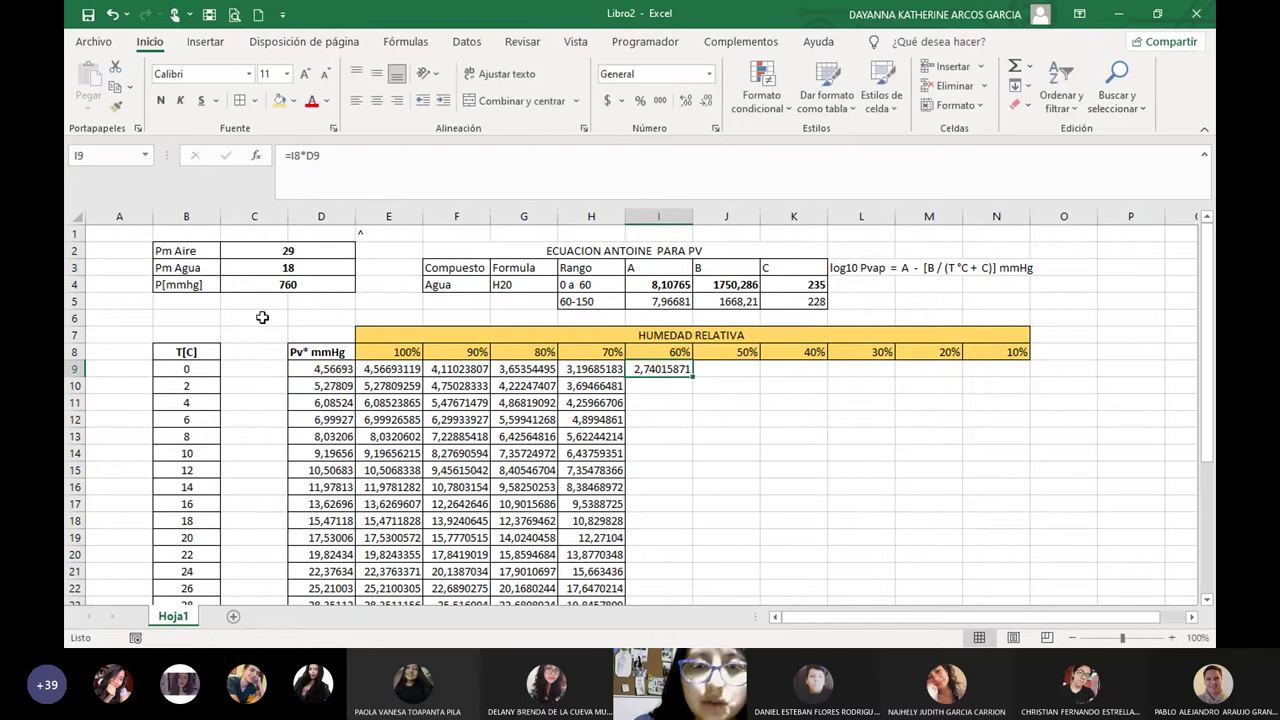
pyautogui.click(291, 160)
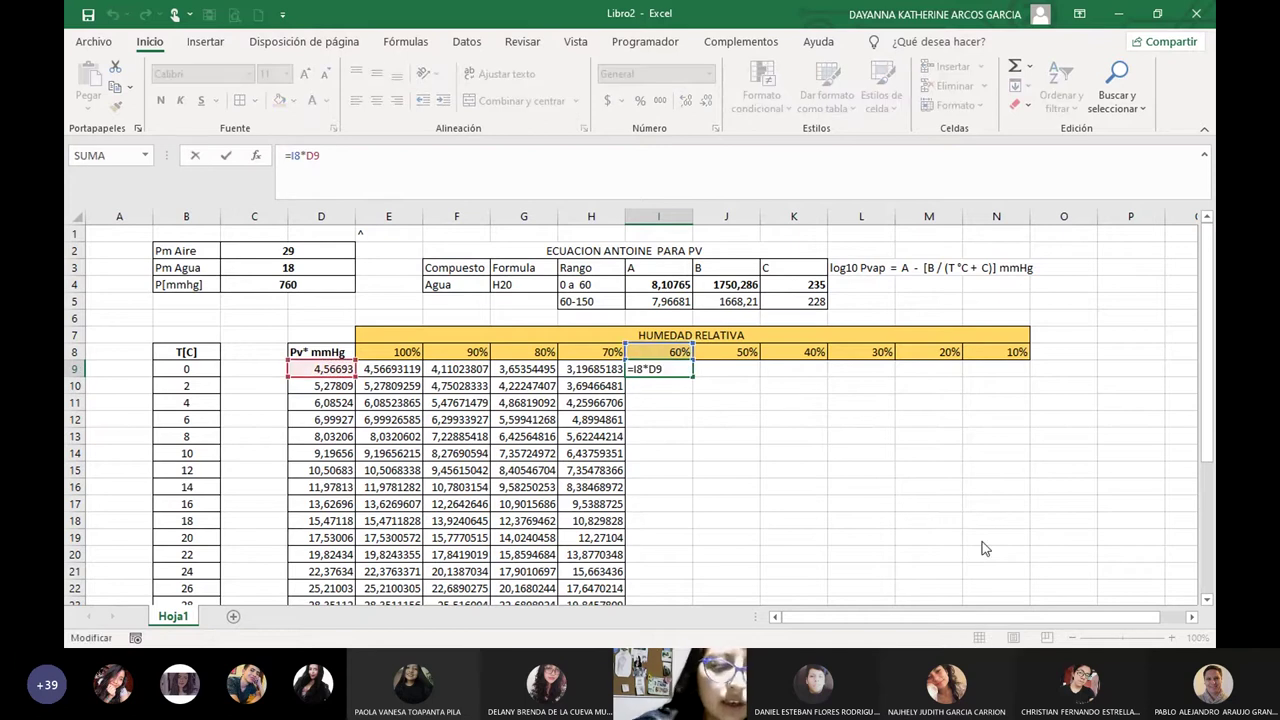
pyautogui.write('$I')
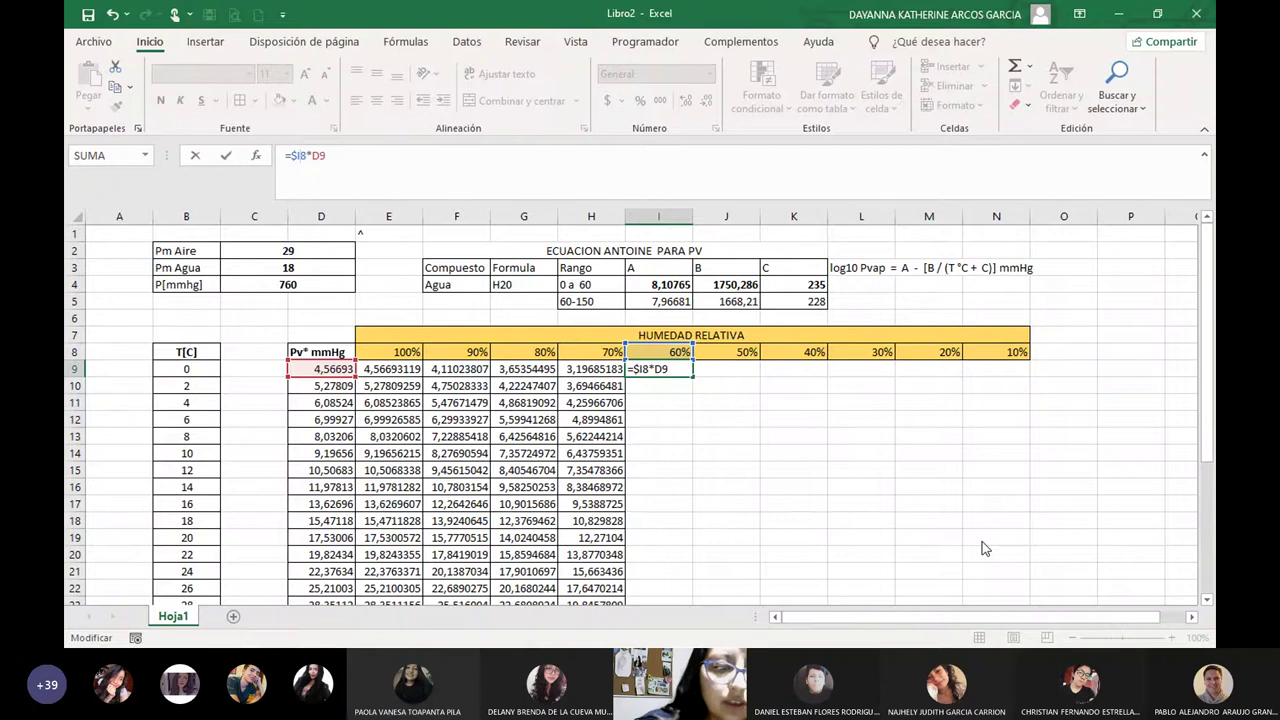
pyautogui.write('$')
pyautogui.press('Return')
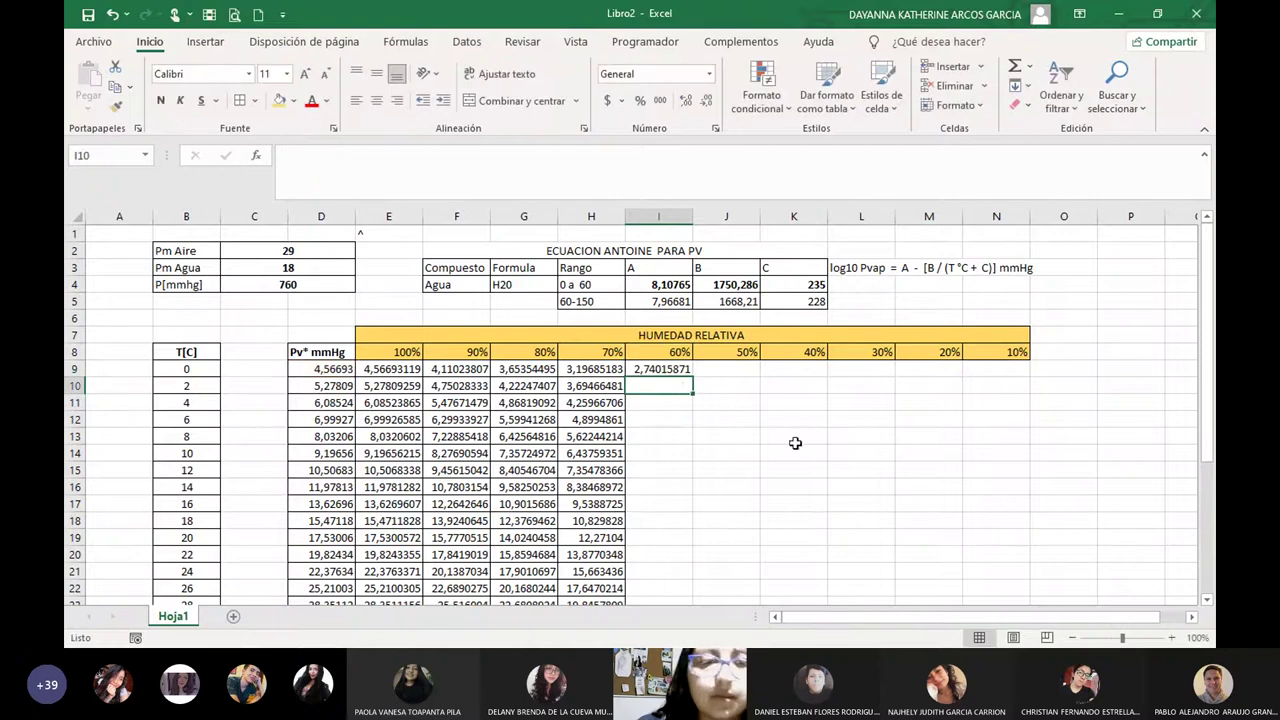
# Fill the formula in I9 down the 60% column for all listed temperatures.
pyautogui.click(675, 369)
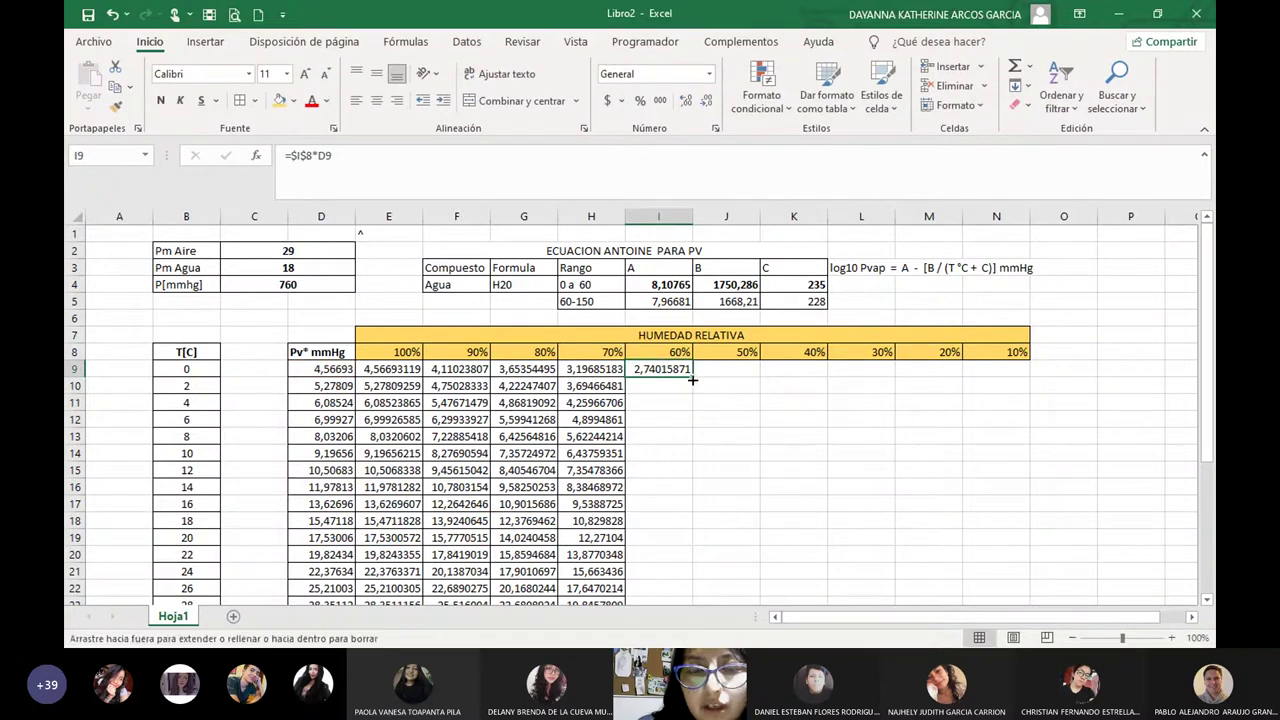
pyautogui.doubleClick(692, 377)
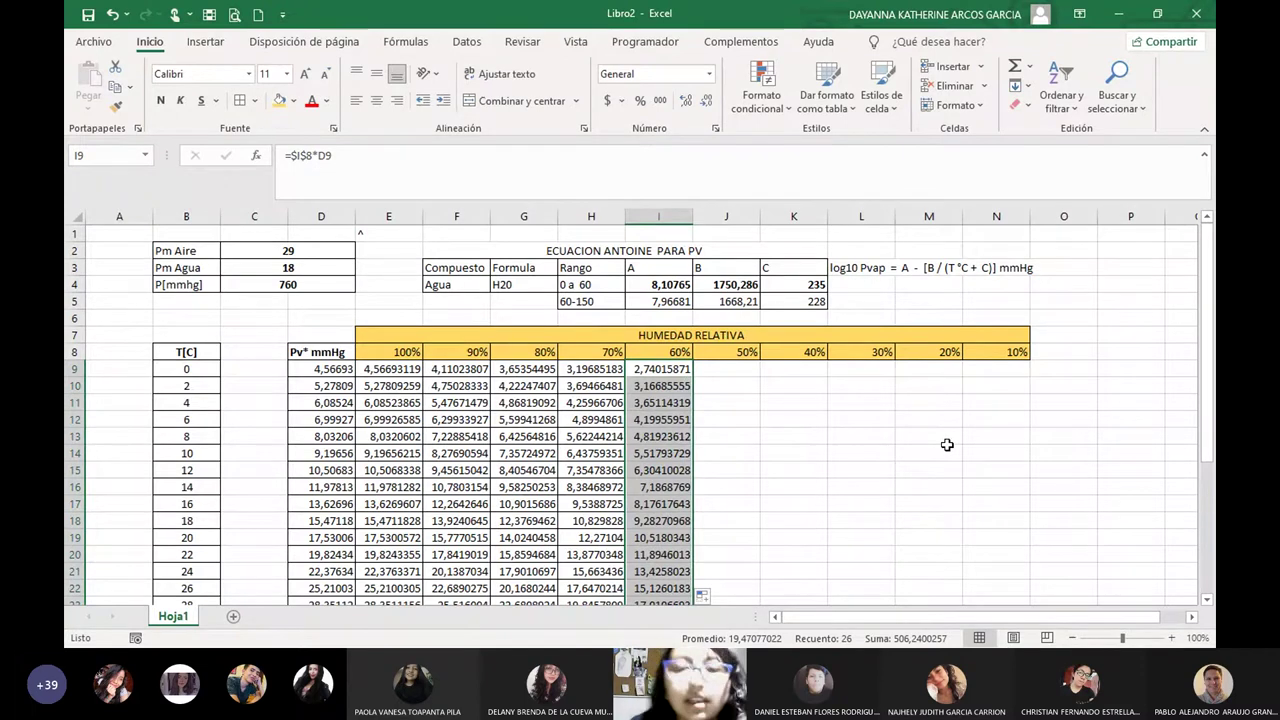
pyautogui.click(732, 371)
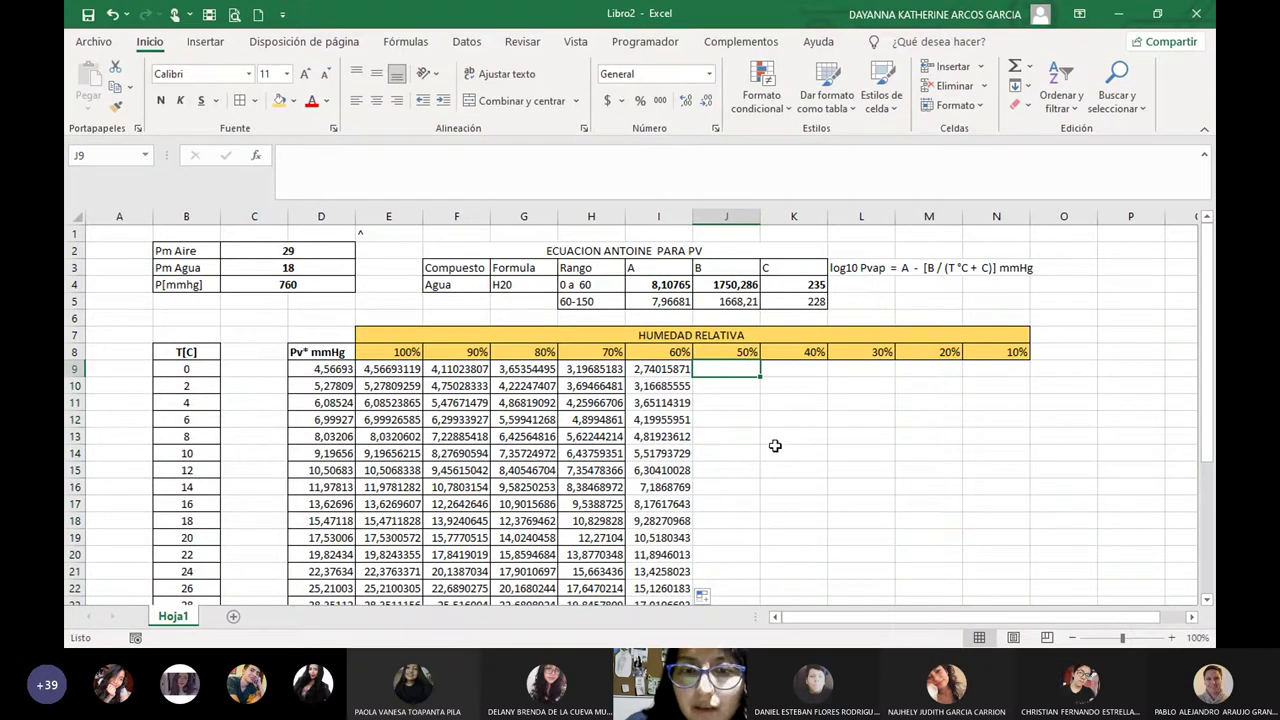
# Add borders to I9 and refill the 60% column from it so that every row is bordered.
pyautogui.click(660, 372)
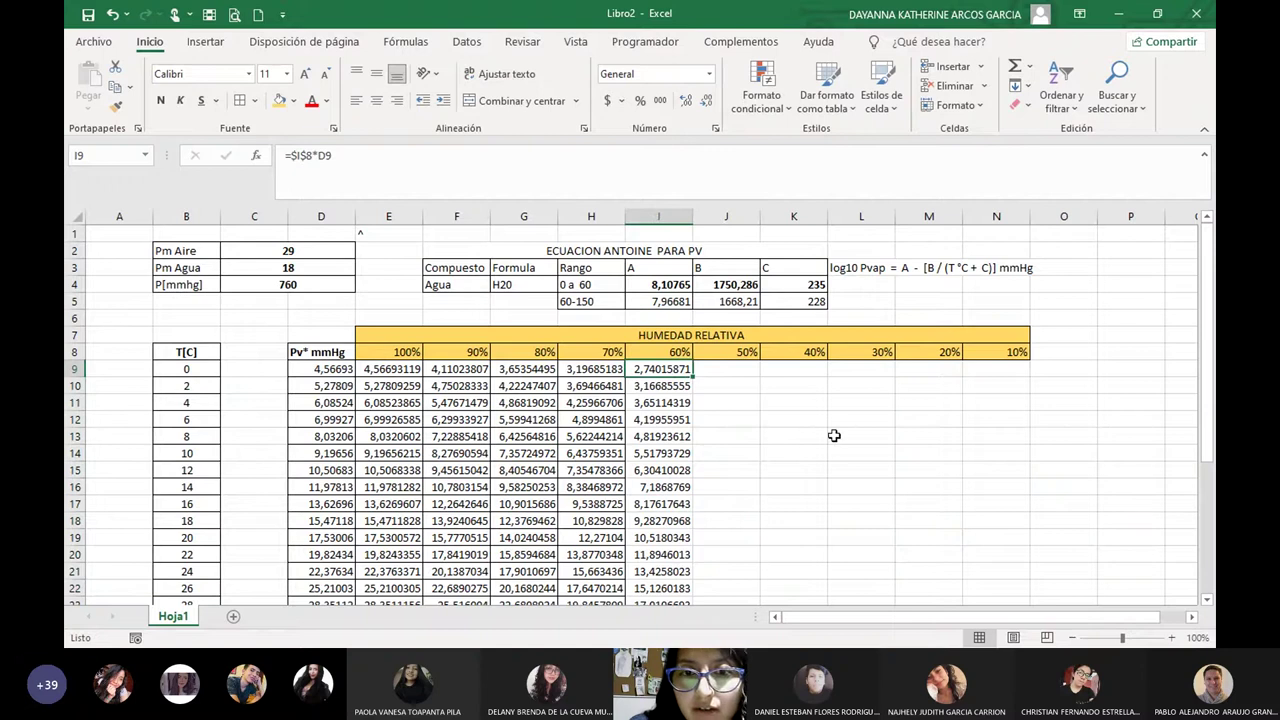
pyautogui.click(748, 400)
pyautogui.click(665, 370)
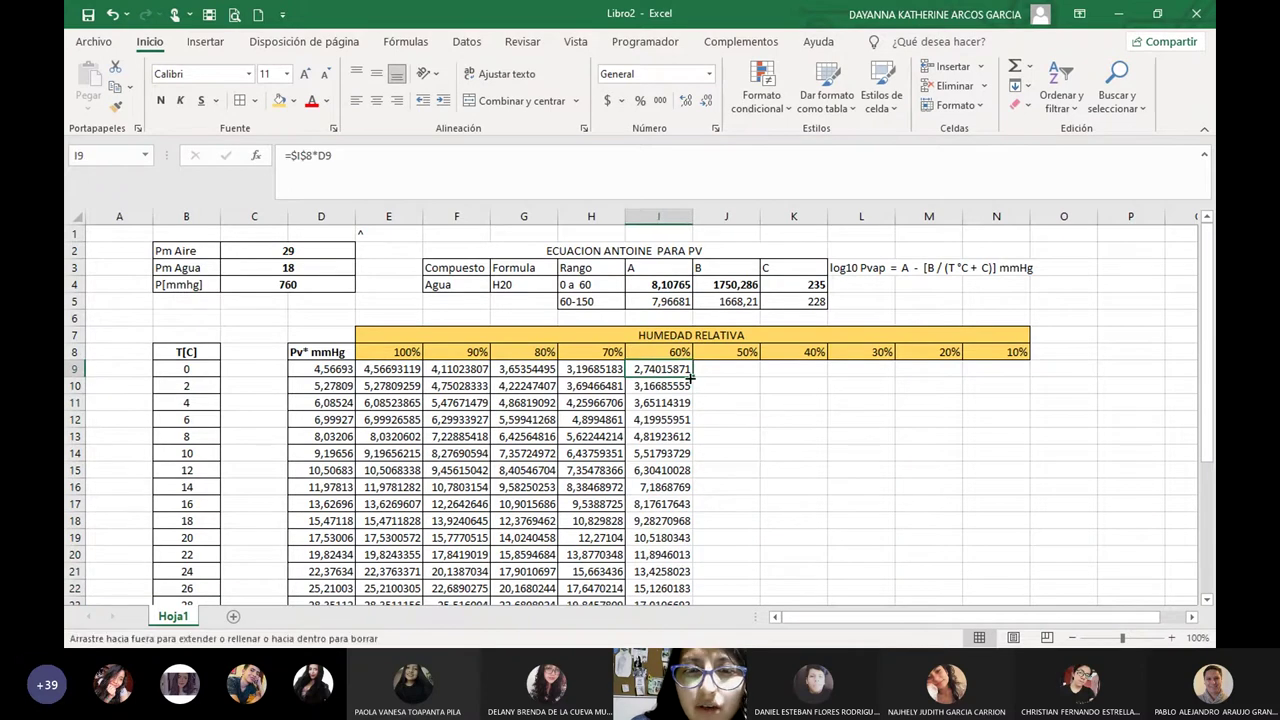
pyautogui.click(778, 410)
pyautogui.click(686, 368)
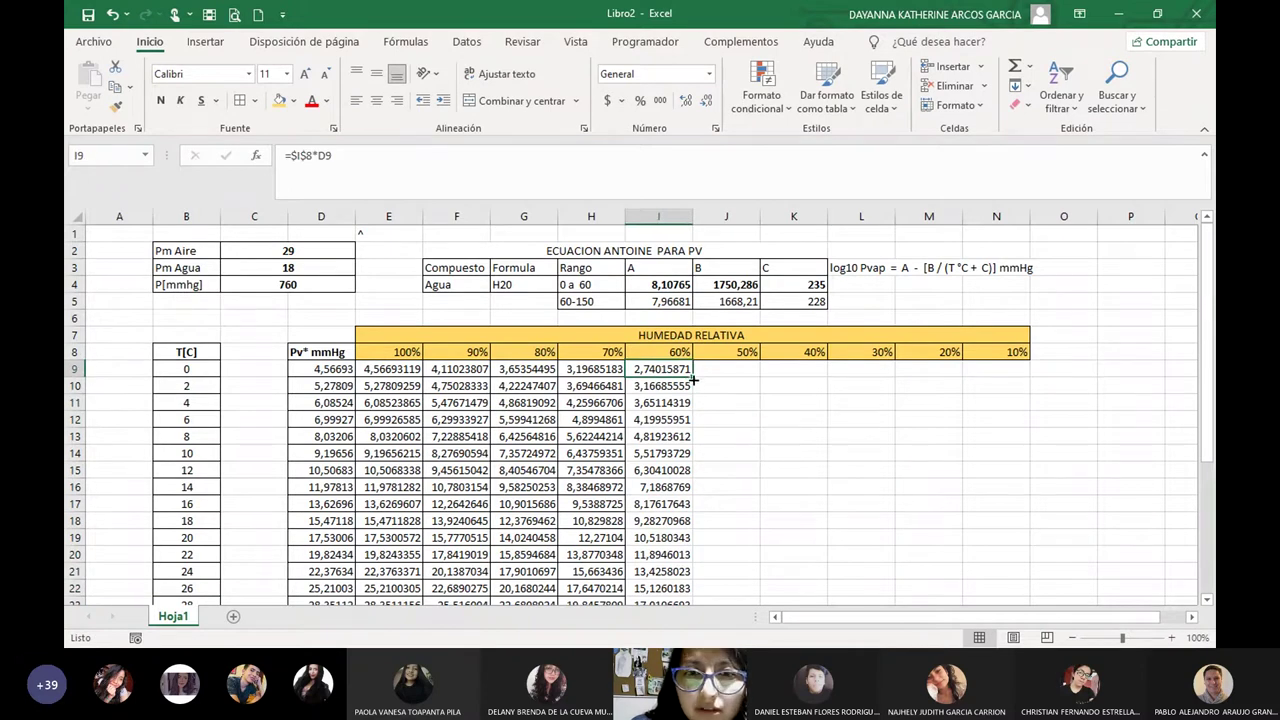
pyautogui.moveTo(693, 380); pyautogui.dragTo(688, 585)
pyautogui.scroll(5, 737, 443)
pyautogui.click(737, 450)
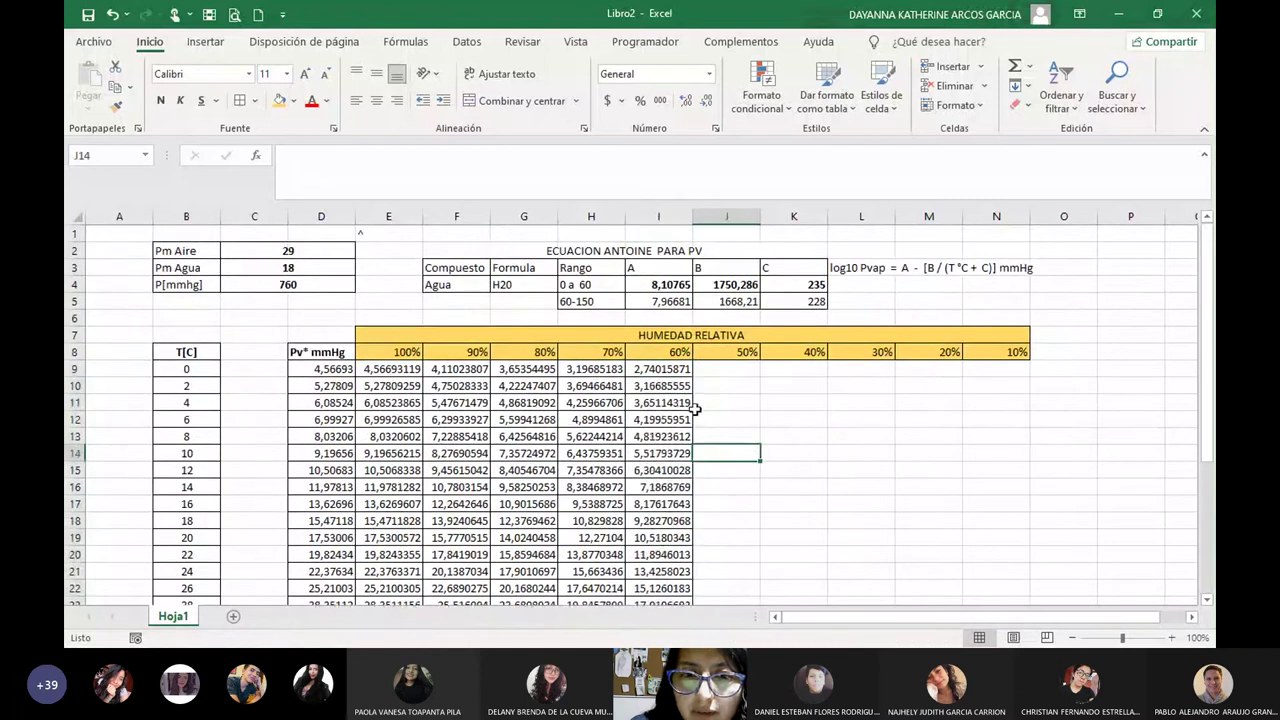
# Enter the formula =J8*D9 in J9 for the 50% relative humidity column.
pyautogui.click(737, 369)
pyautogui.write('=')
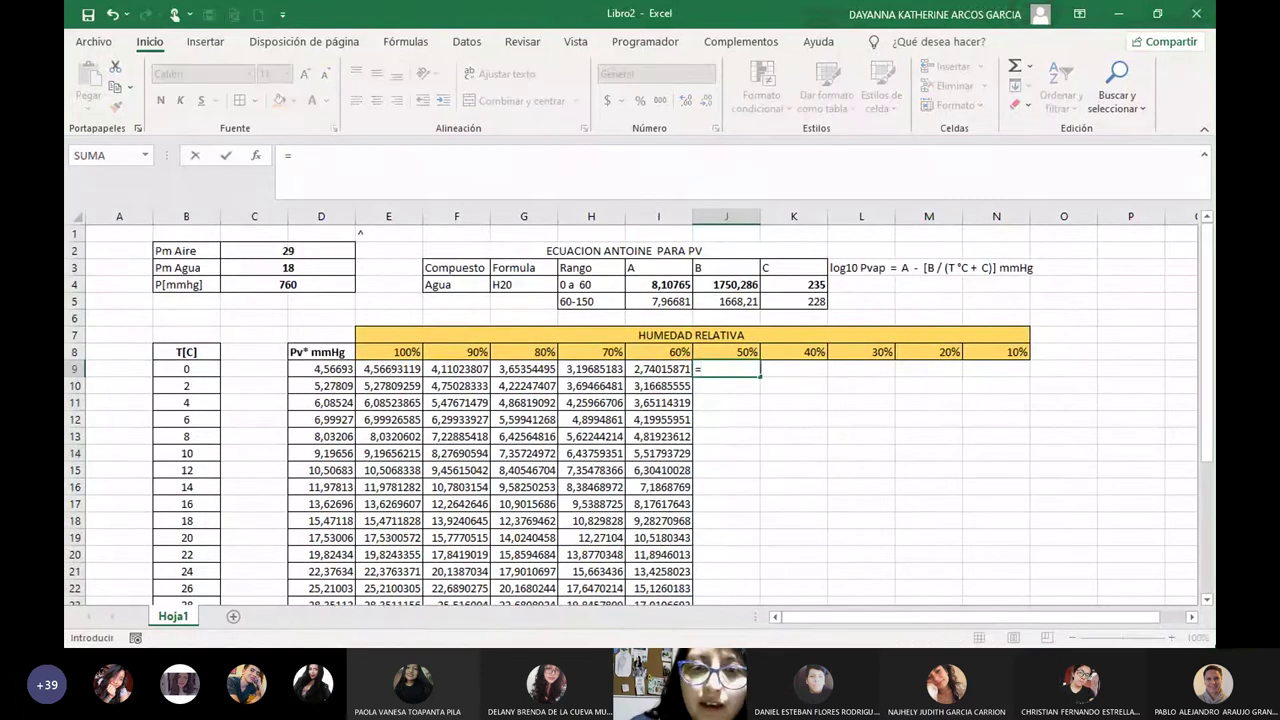
pyautogui.click(731, 352)
pyautogui.write('*')
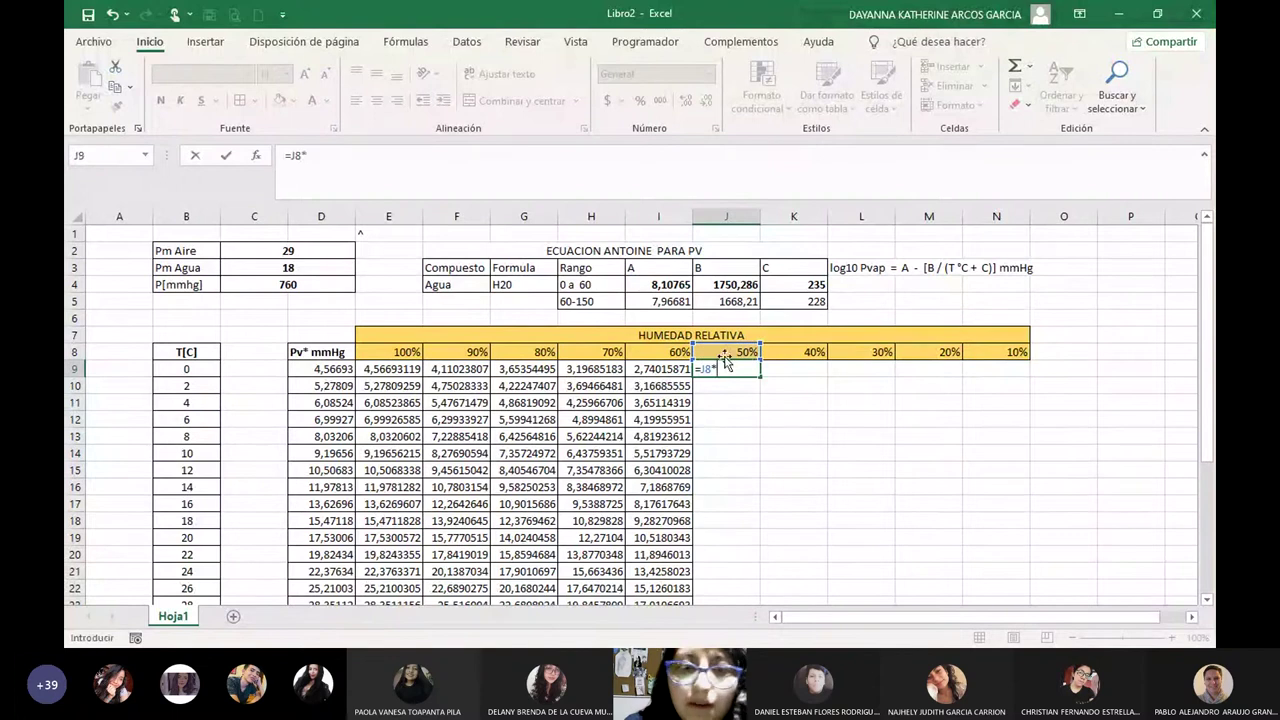
pyautogui.click(316, 368)
pyautogui.press('Return')
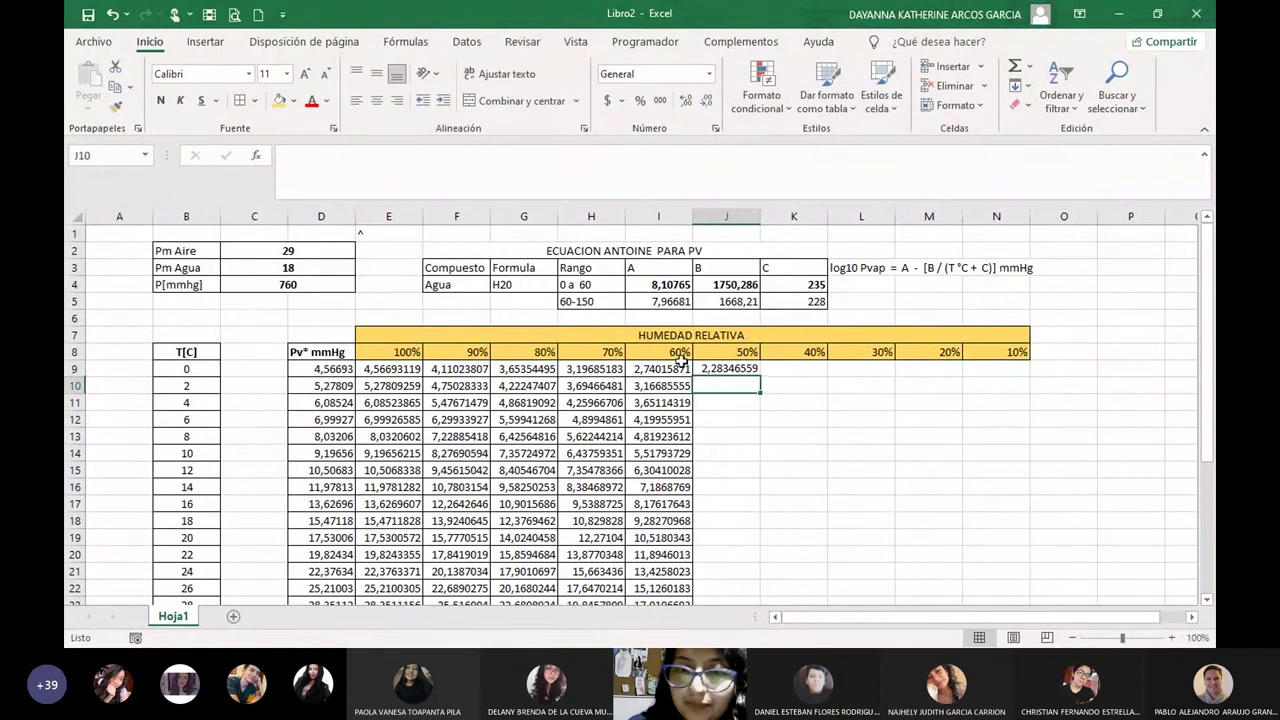
# Enter the formula =K8*D9 in K9 for the 40% relative humidity column.
pyautogui.click(806, 372)
pyautogui.write('=')
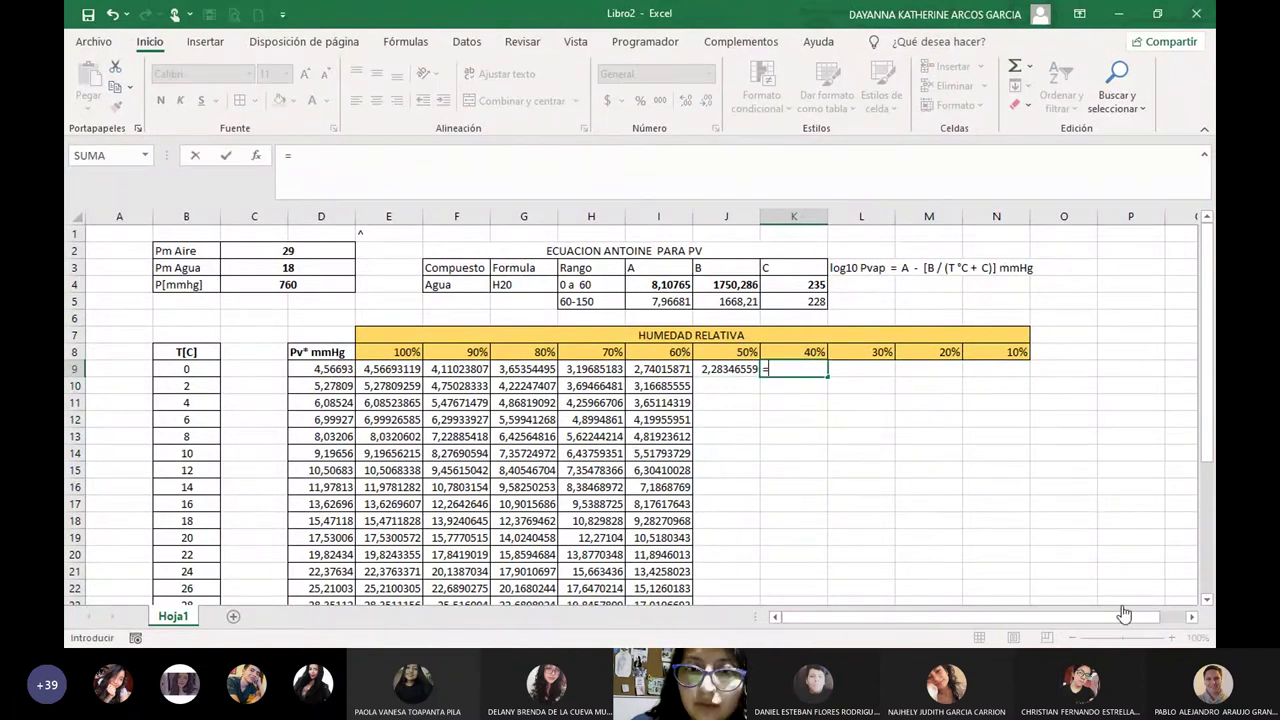
pyautogui.click(789, 352)
pyautogui.write('*')
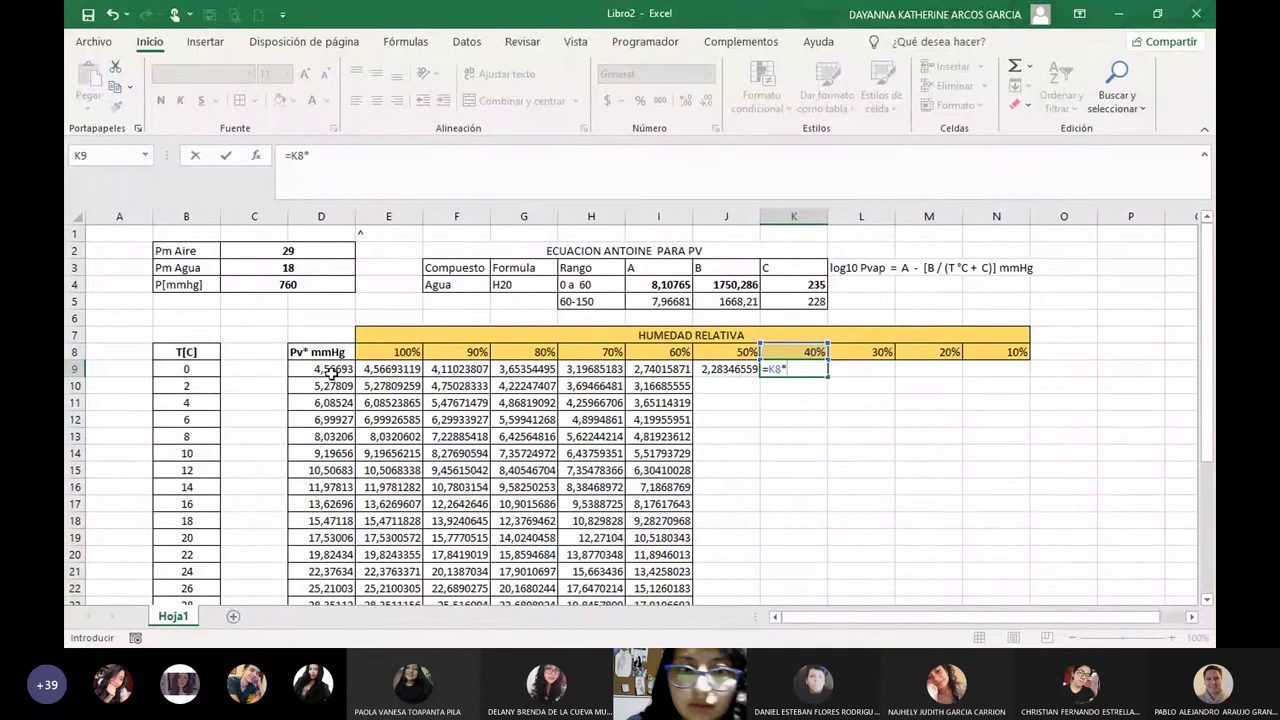
pyautogui.click(318, 369)
pyautogui.press('Return')
# Enter the formula =L8*D9 in L9 for the 30% relative humidity column.
pyautogui.click(868, 368)
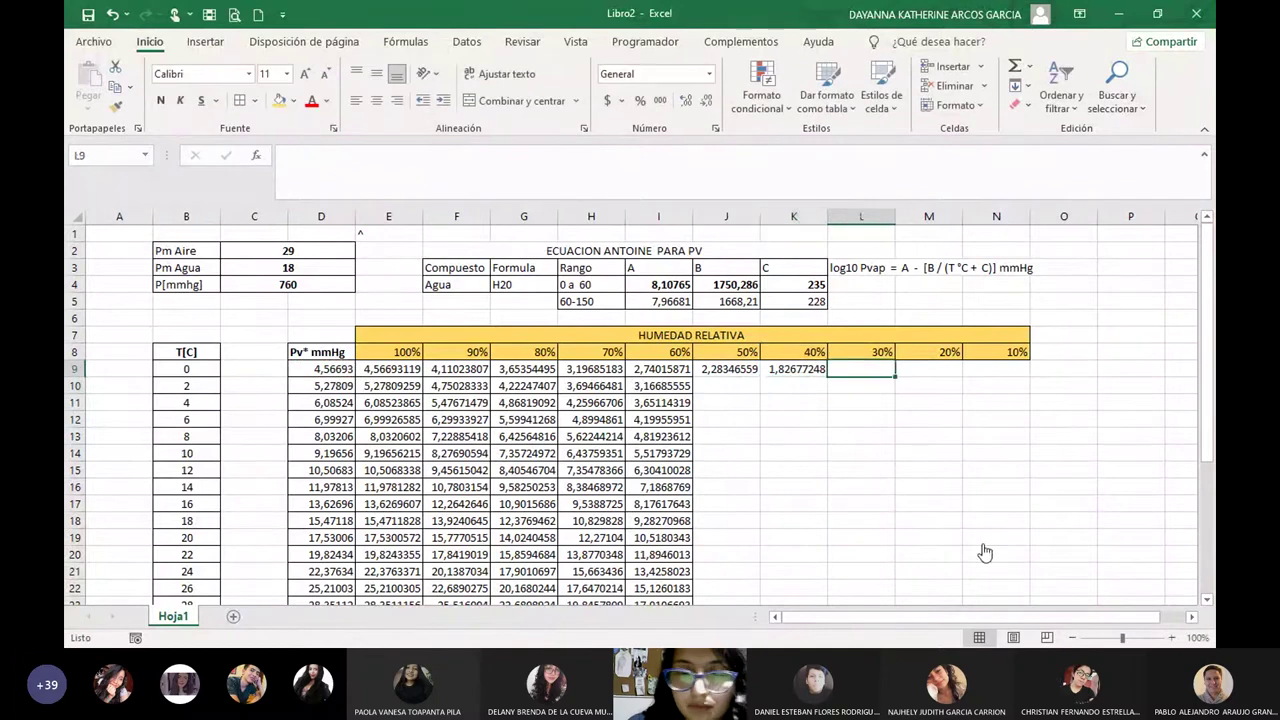
pyautogui.write('=')
pyautogui.click(855, 351)
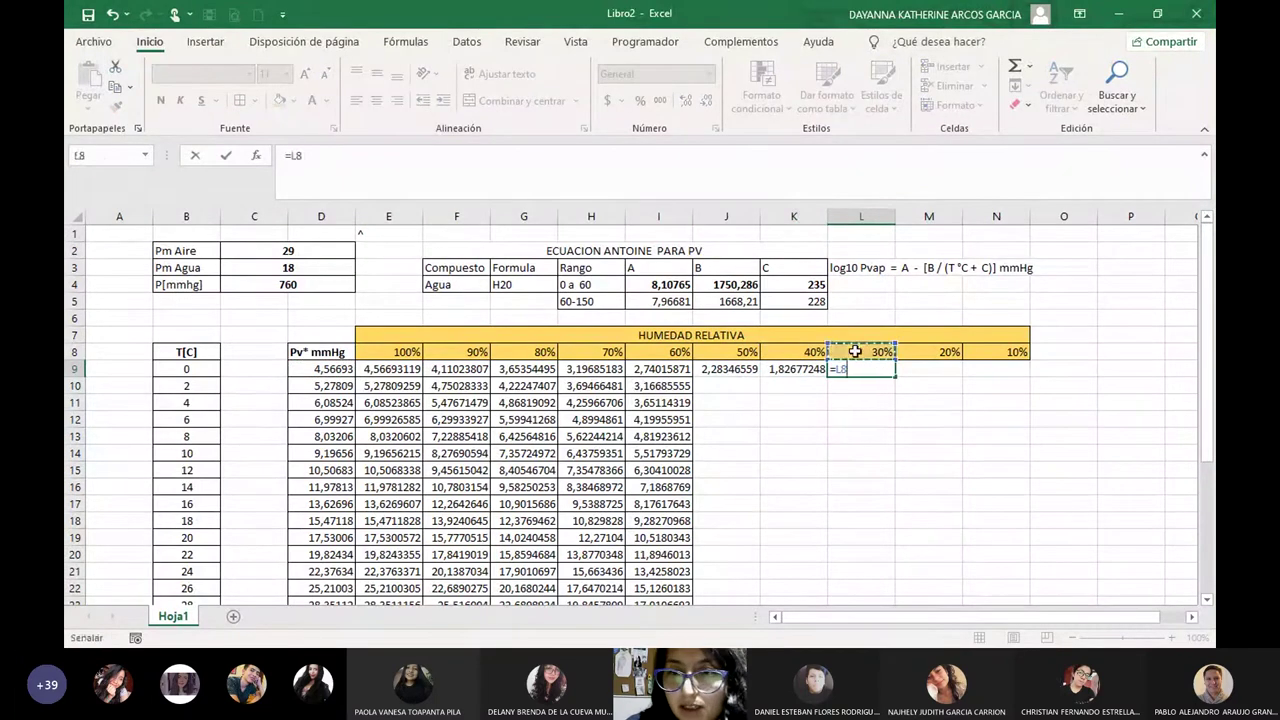
pyautogui.write('*')
pyautogui.click(320, 369)
pyautogui.press('Return')
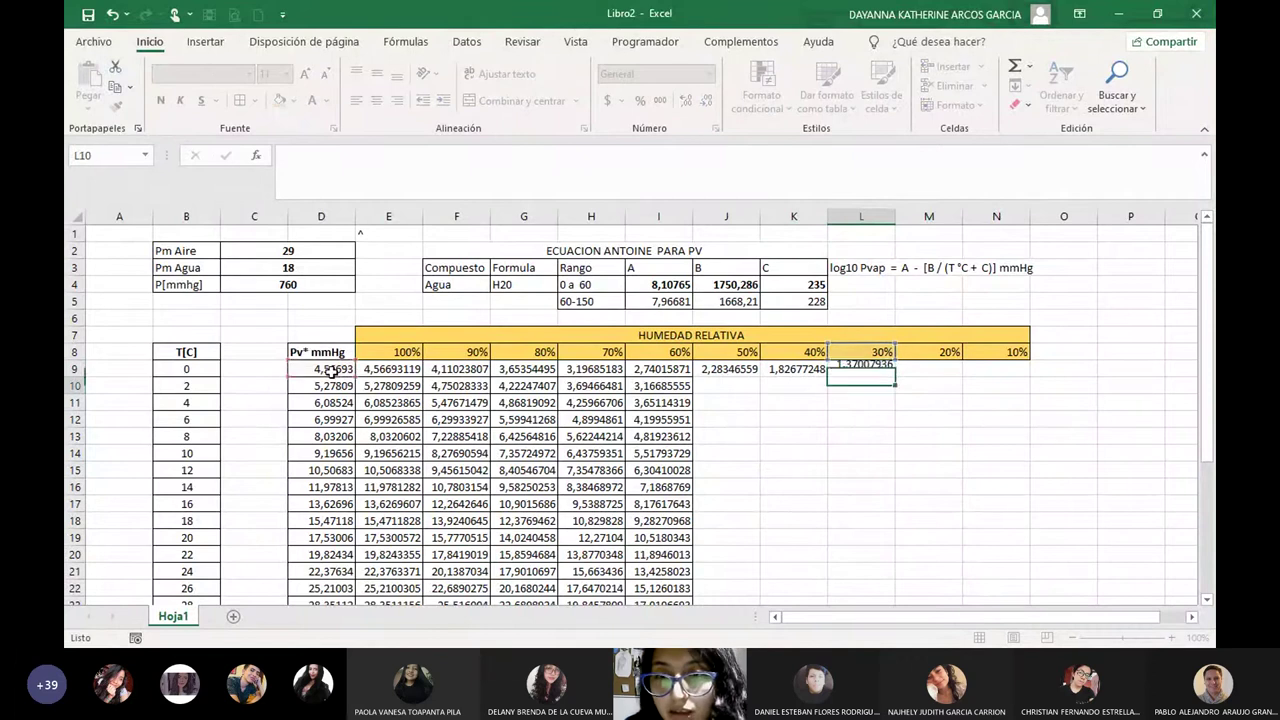
# Enter the formula =M8*D9 in M9 for the 20% relative humidity column.
pyautogui.click(945, 368)
pyautogui.write('=')
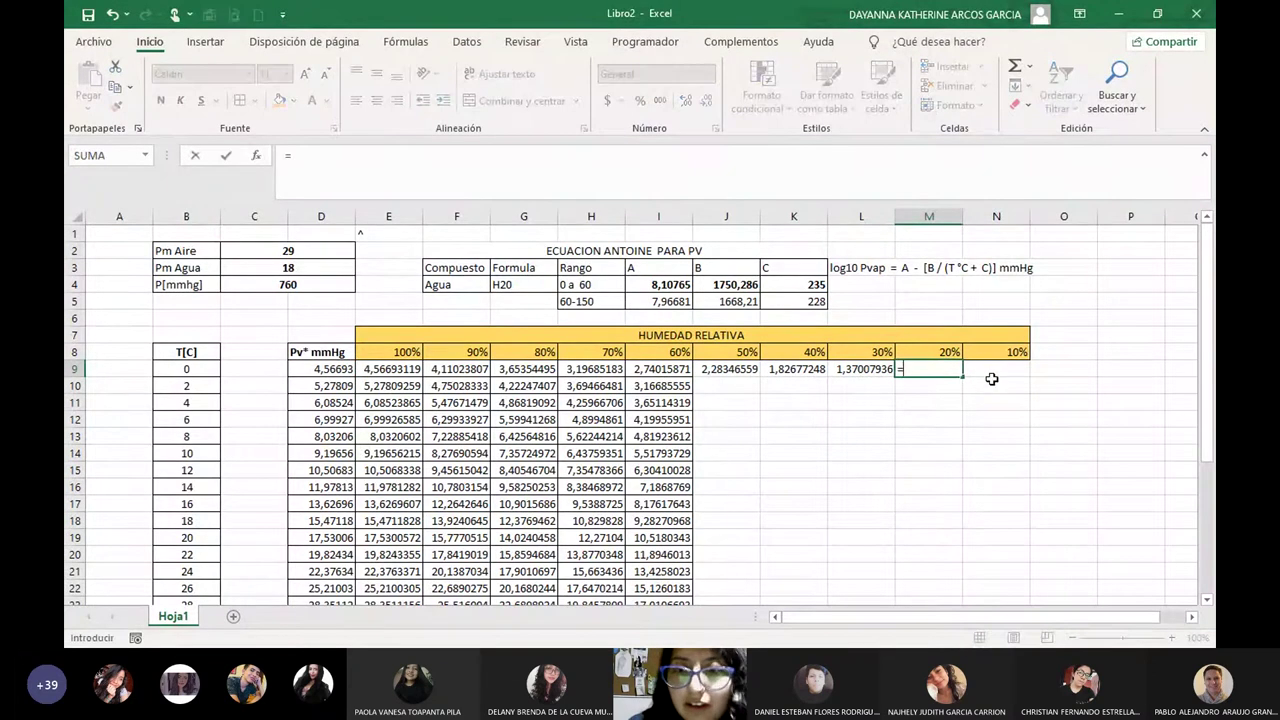
pyautogui.click(922, 353)
pyautogui.write('*')
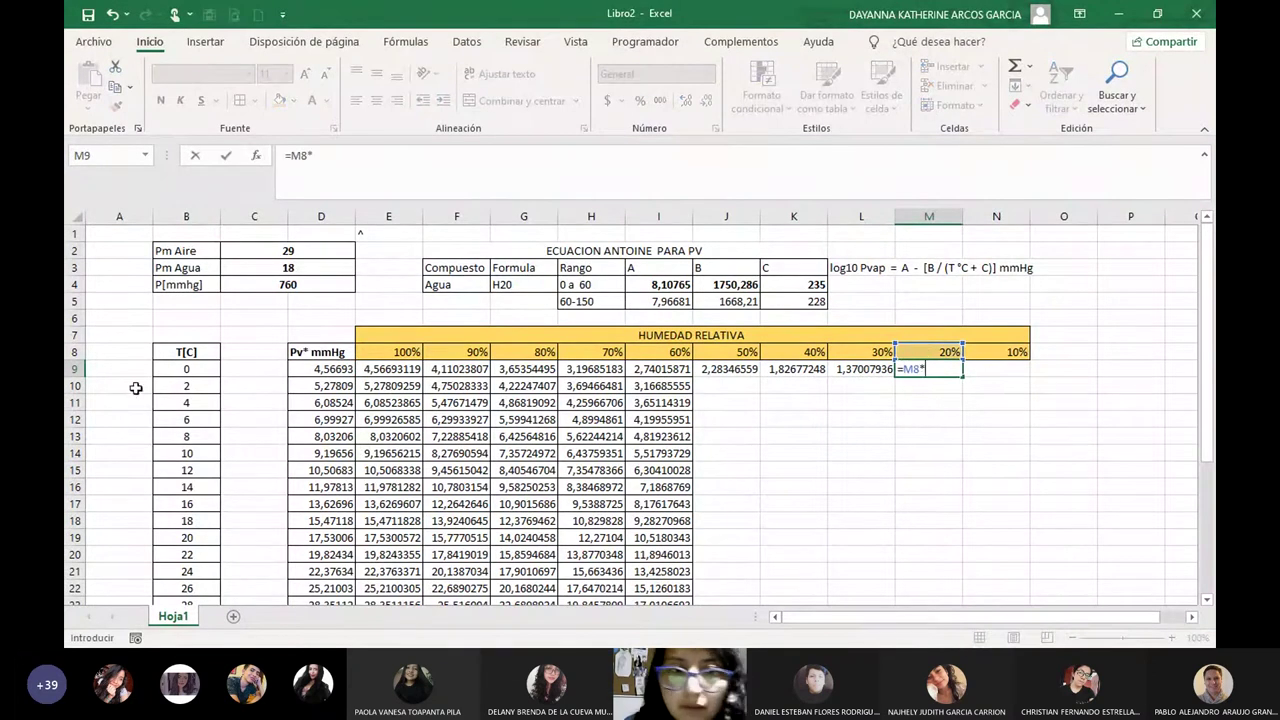
pyautogui.click(298, 370)
pyautogui.press('Return')
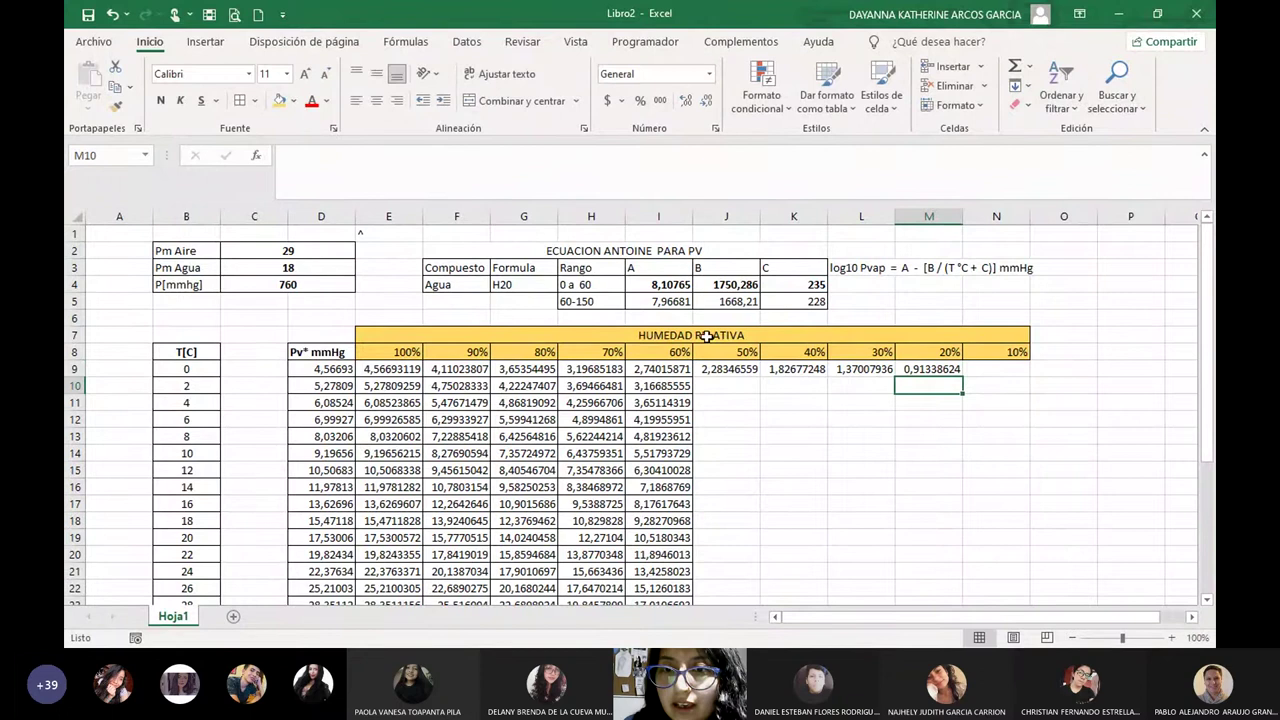
# Enter the formula =N8*D9 in N9 for the 10% relative humidity column.
pyautogui.click(1008, 370)
pyautogui.write('=')
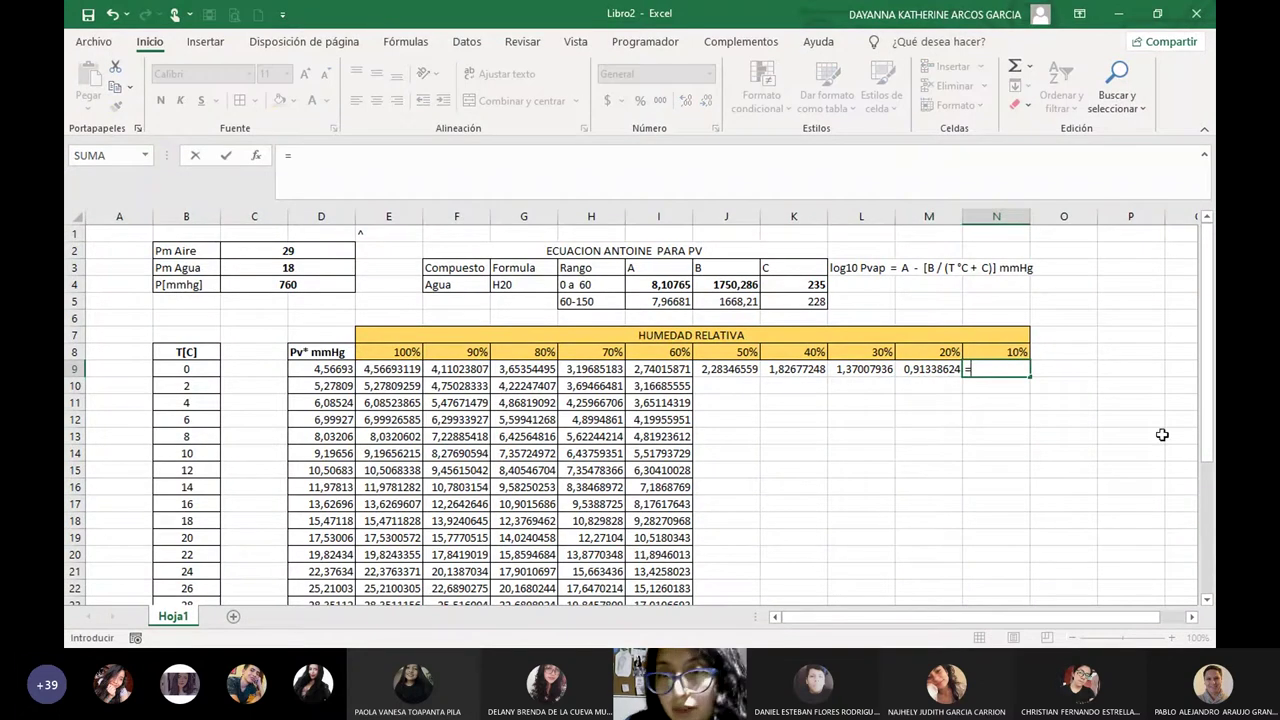
pyautogui.click(993, 350)
pyautogui.write('*')
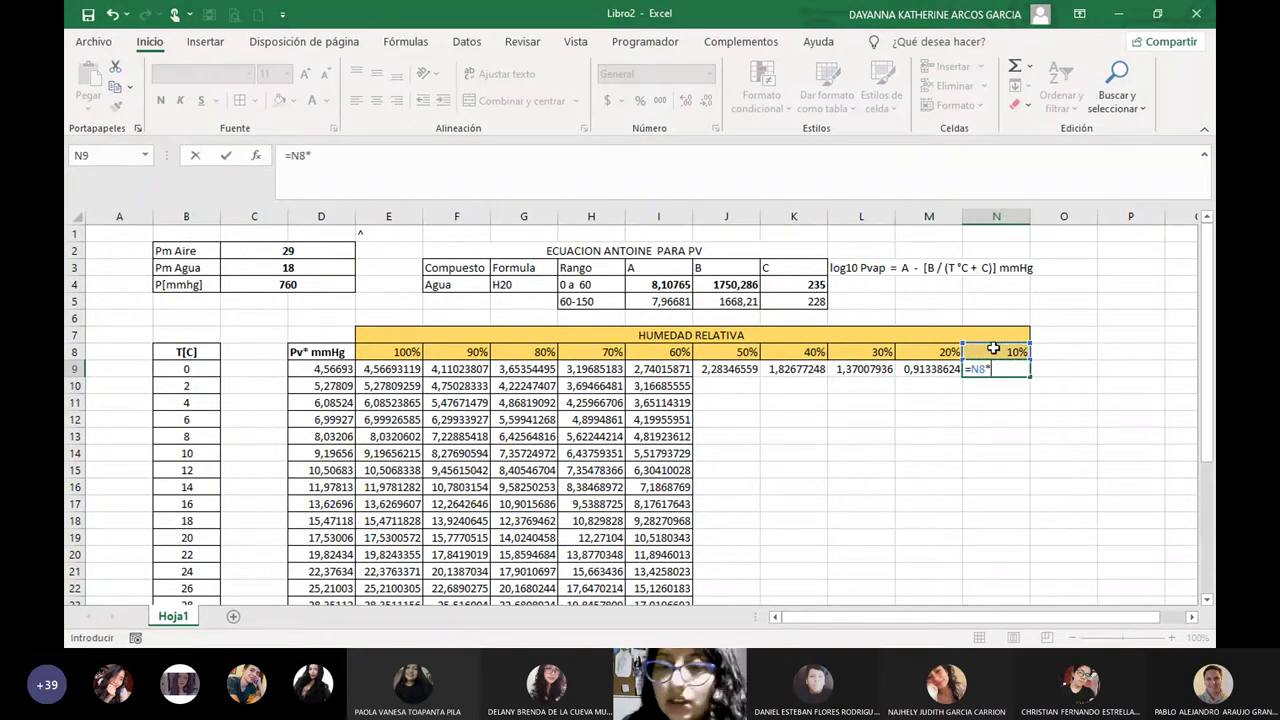
pyautogui.click(318, 373)
pyautogui.press('Return')
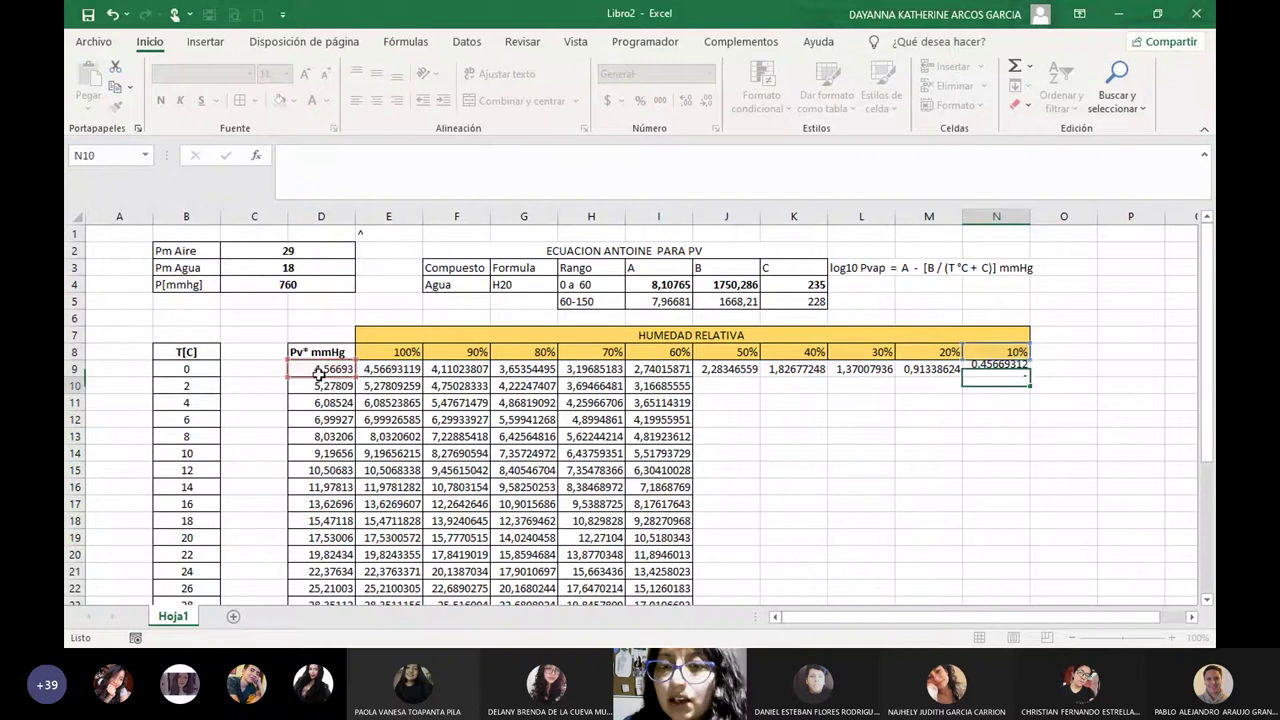
# Make the humidity reference in J9 absolute so that the formula reads =$J$8*D9.
pyautogui.click(747, 369)
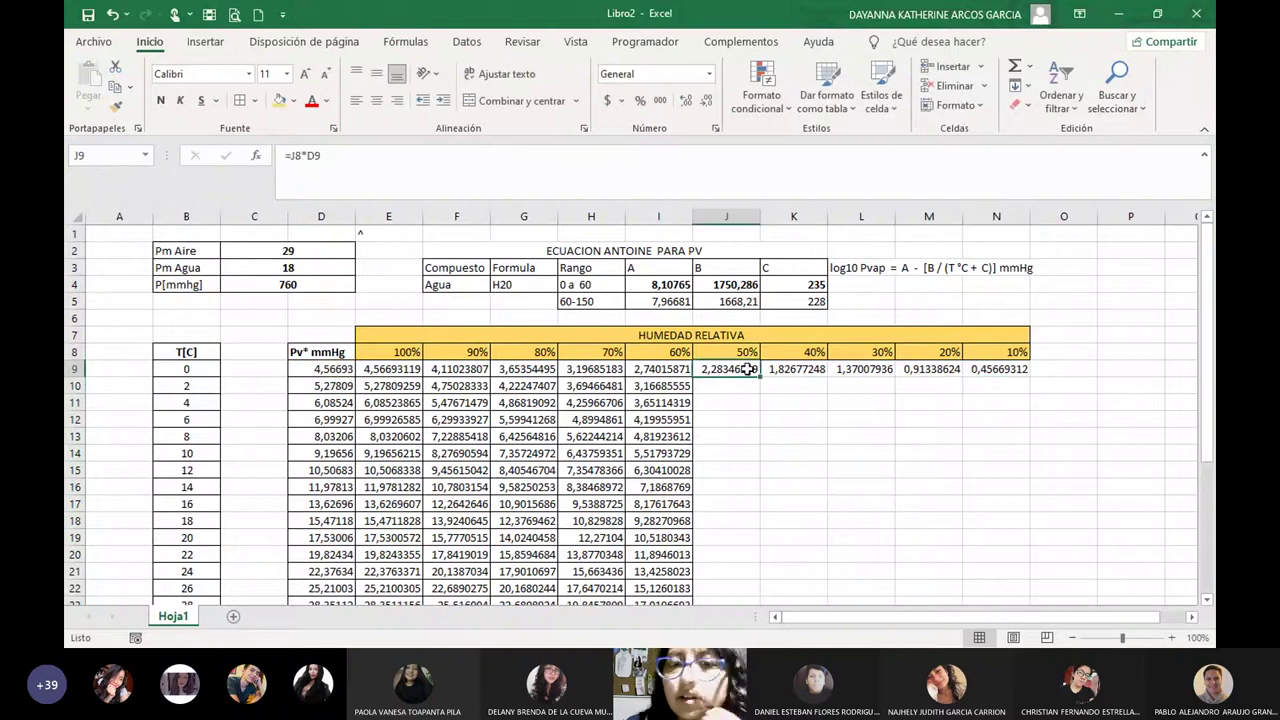
pyautogui.click(290, 155)
pyautogui.write('$J')
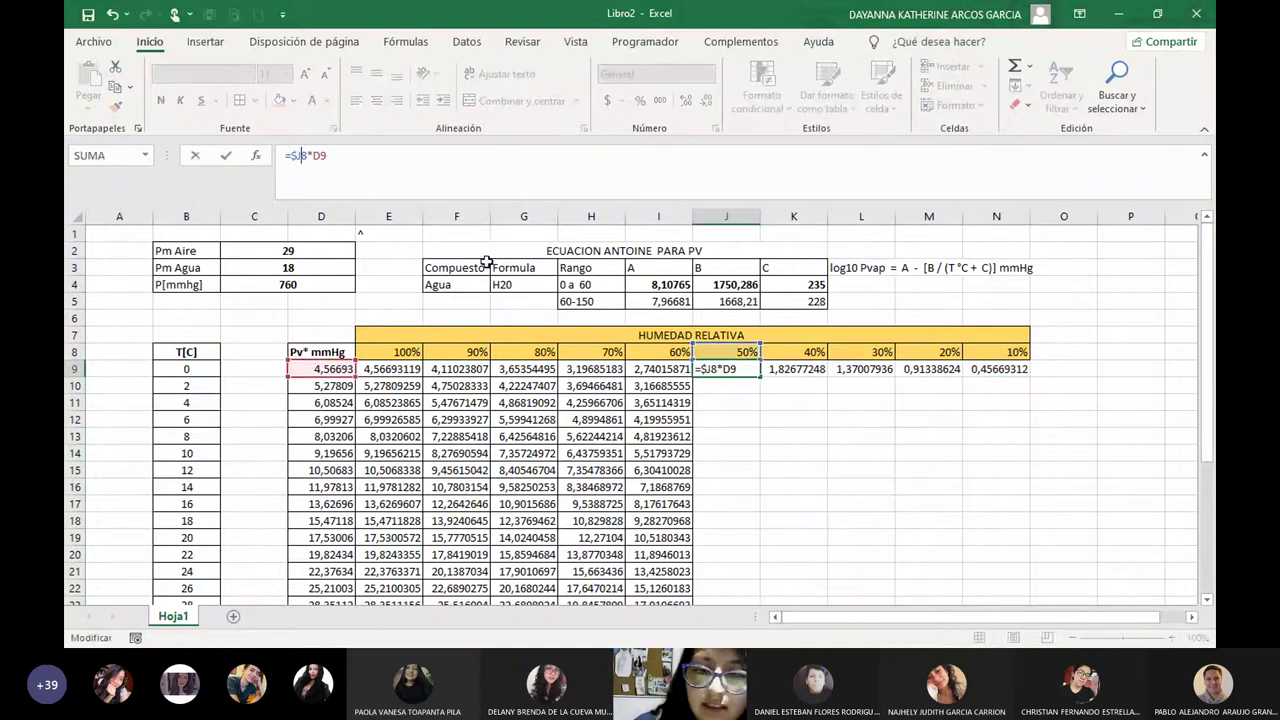
pyautogui.write('$')
pyautogui.press('Return')
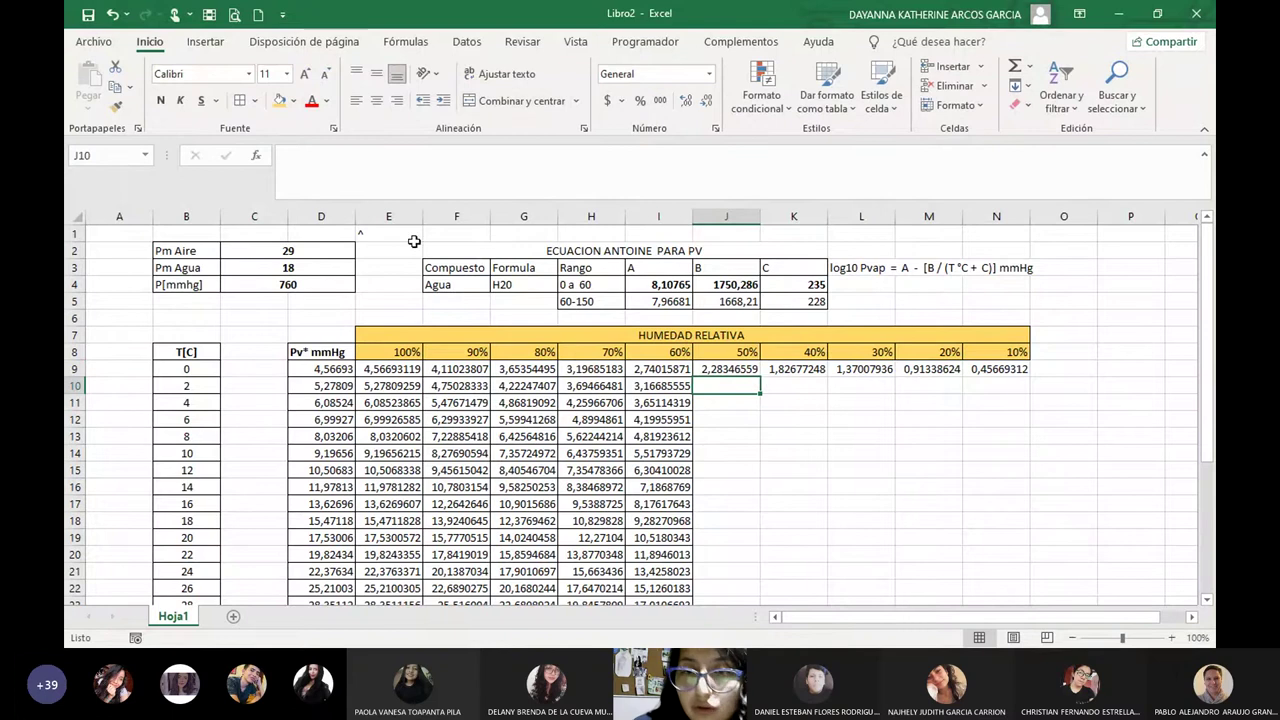
# Add borders to J9 and fill its formula down the 50% column for all listed temperatures.
pyautogui.click(733, 366)
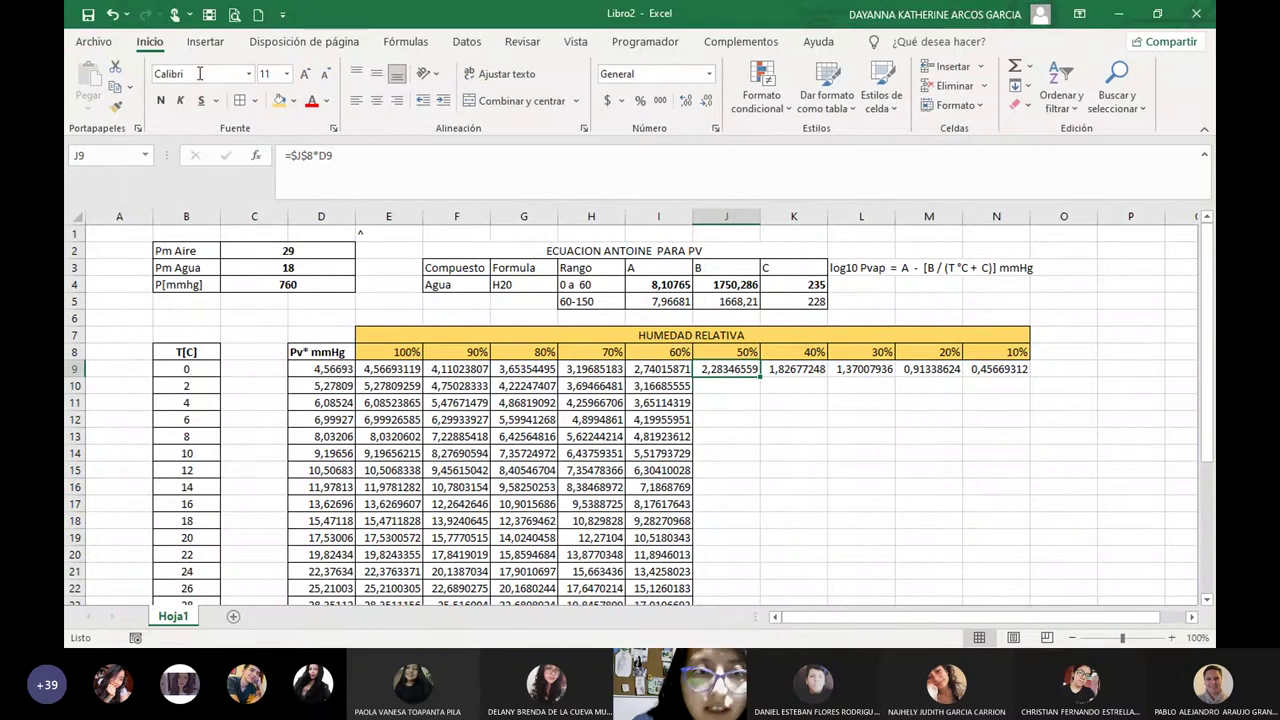
pyautogui.click(850, 452)
pyautogui.click(745, 372)
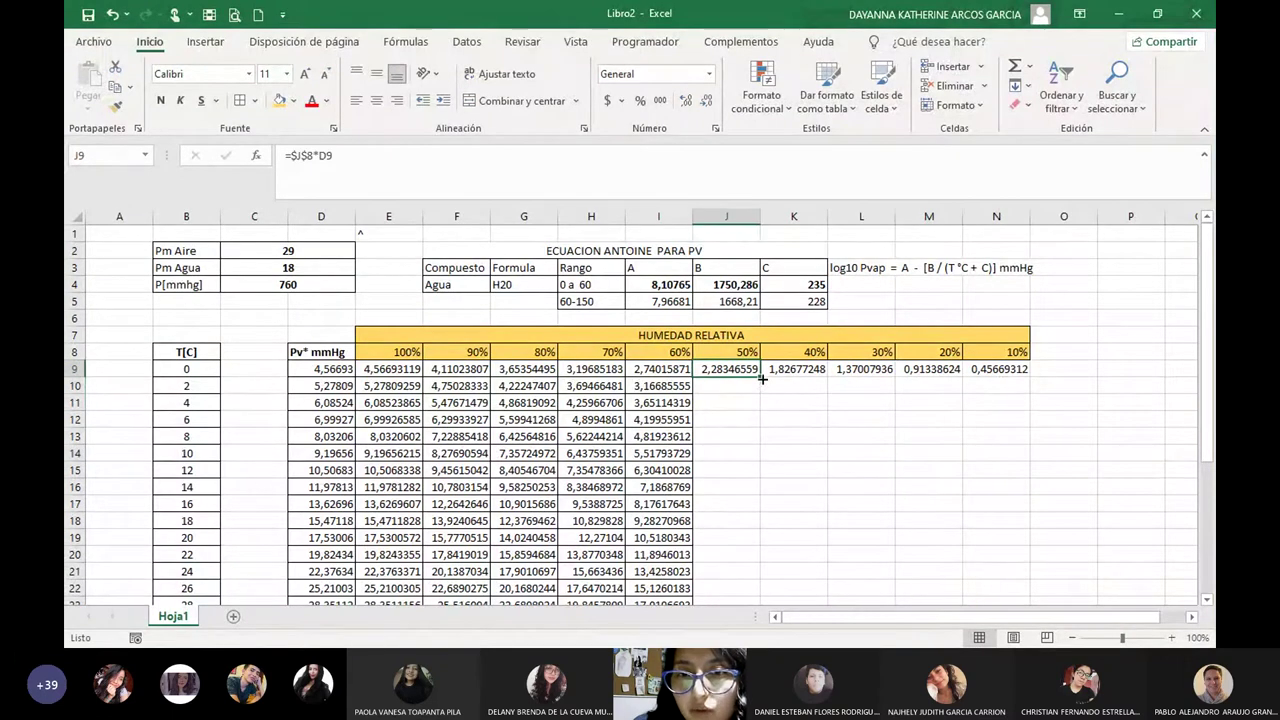
pyautogui.doubleClick(762, 378)
# Make the humidity reference in K9 absolute as =$K$8*D9 and fill the formula down the 40% column.
pyautogui.click(796, 370)
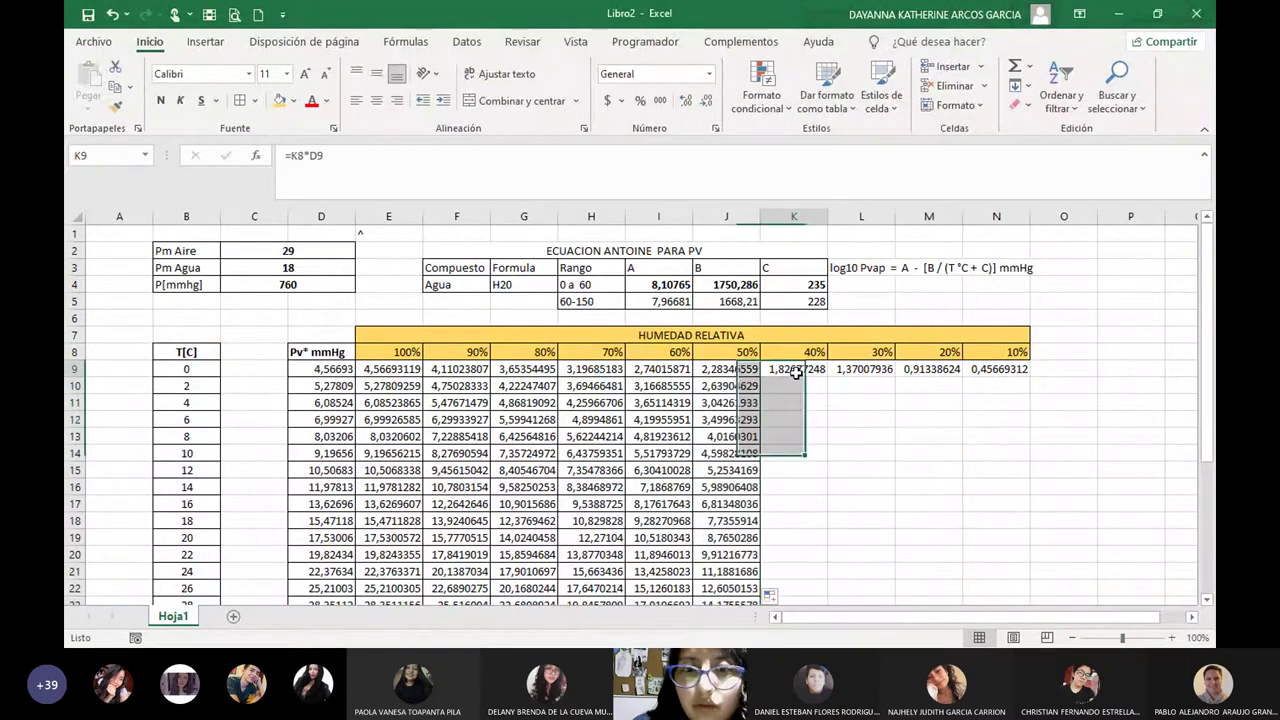
pyautogui.click(294, 156)
pyautogui.write('$K')
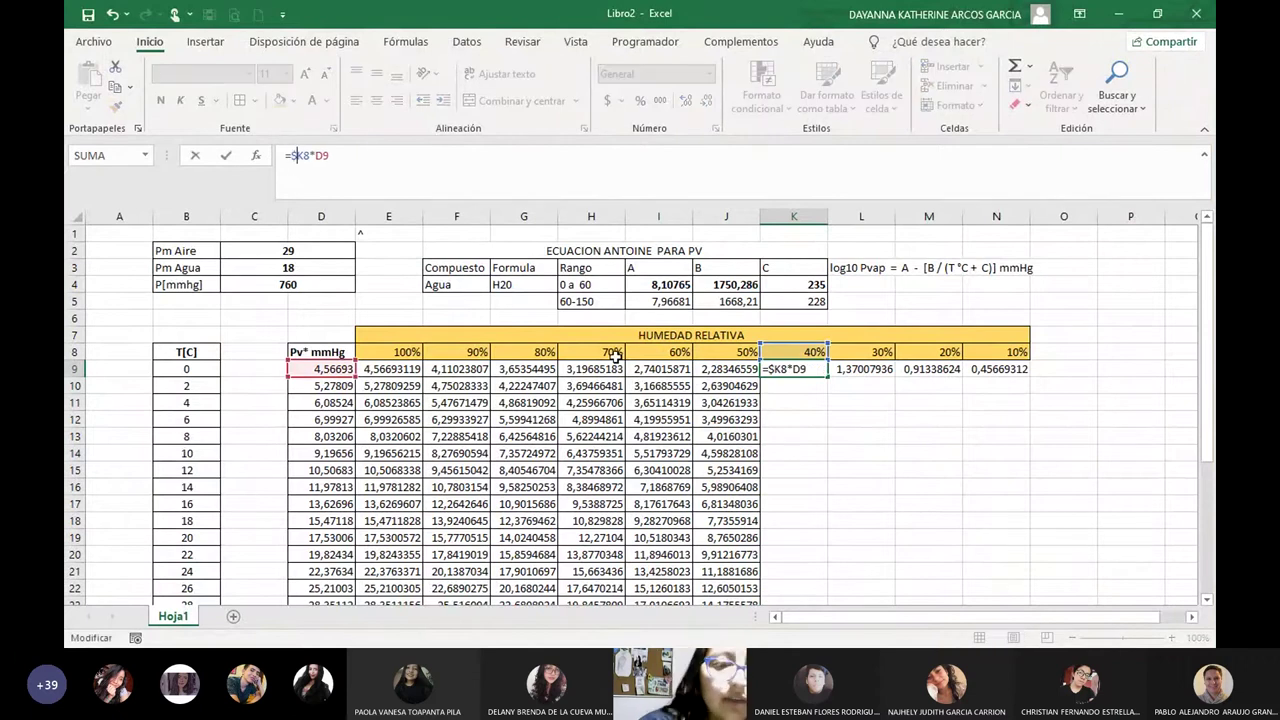
pyautogui.write('$')
pyautogui.press('Return')
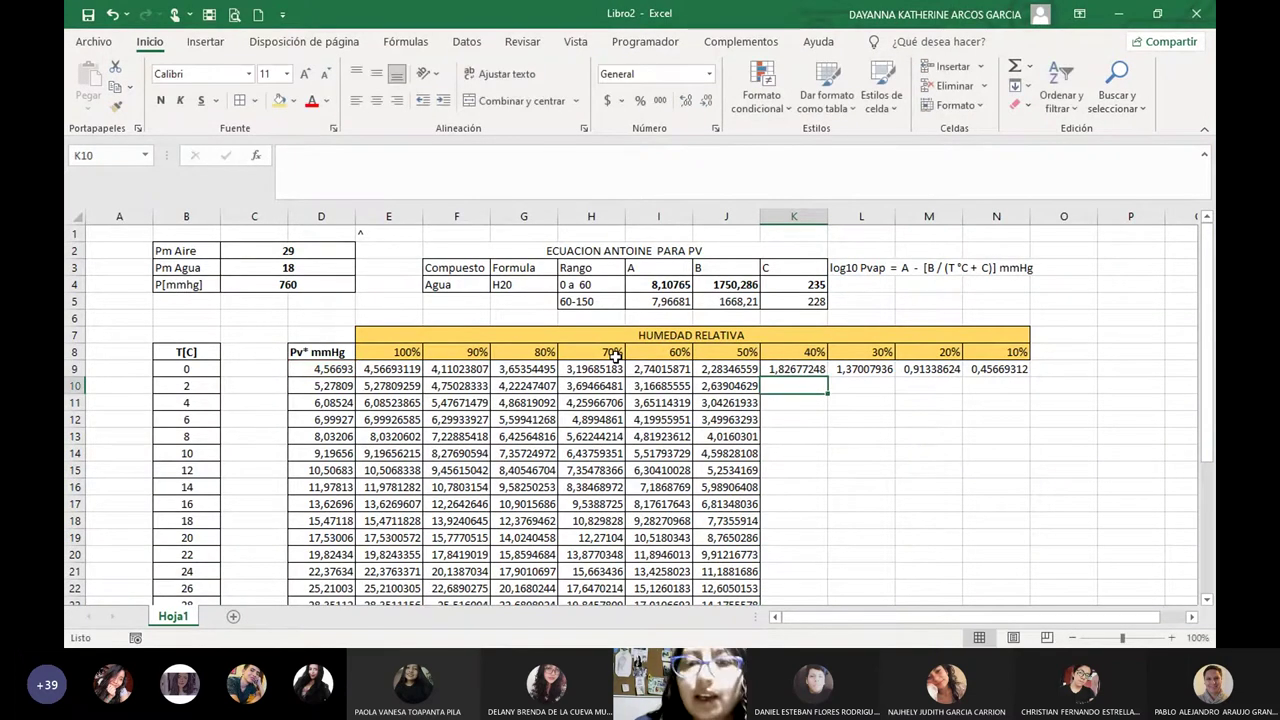
pyautogui.click(800, 376)
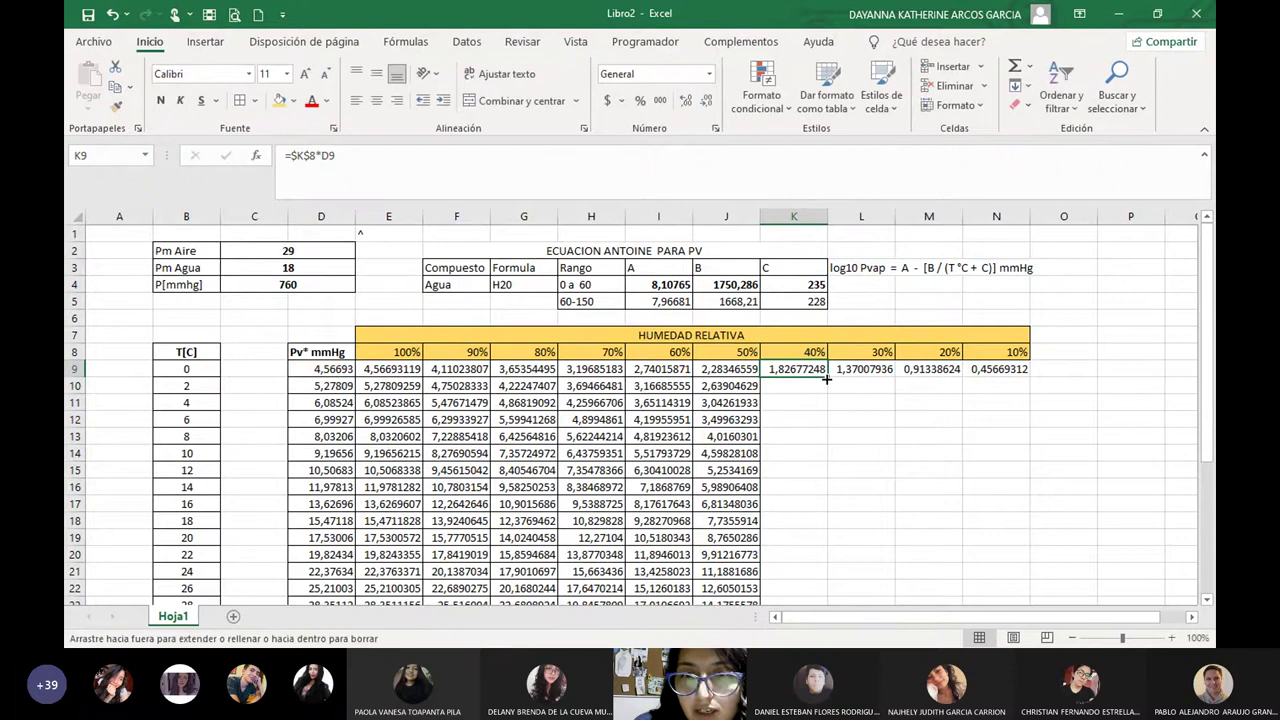
pyautogui.doubleClick(827, 377)
# Make the humidity reference in L9 absolute so that the formula reads =$L$8*D9.
pyautogui.press('Right')
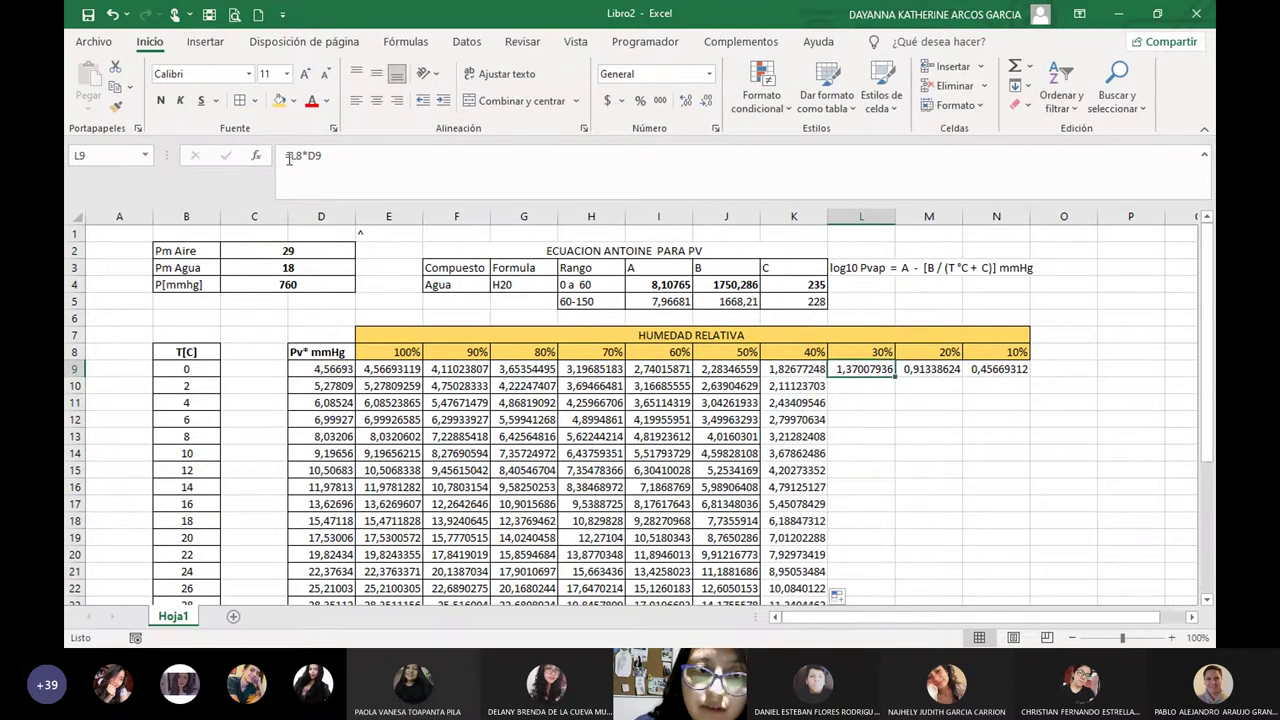
pyautogui.click(289, 156)
pyautogui.write('$L$')
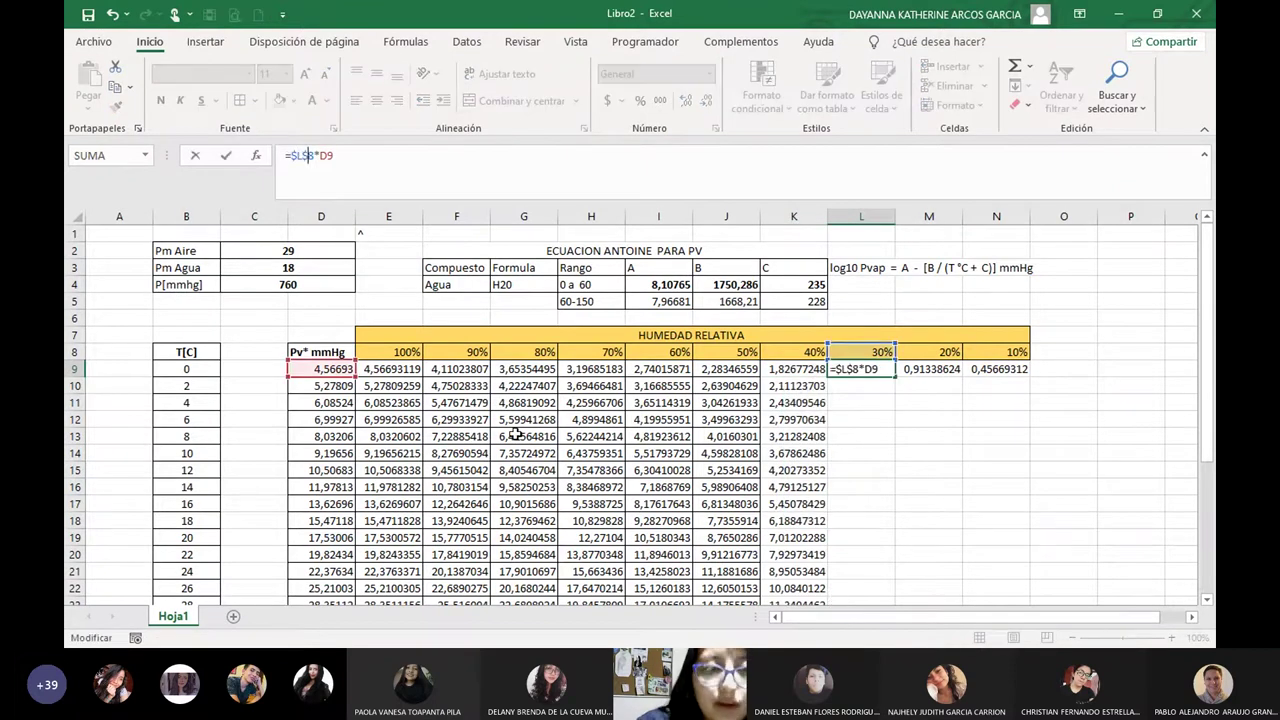
pyautogui.press('Return')
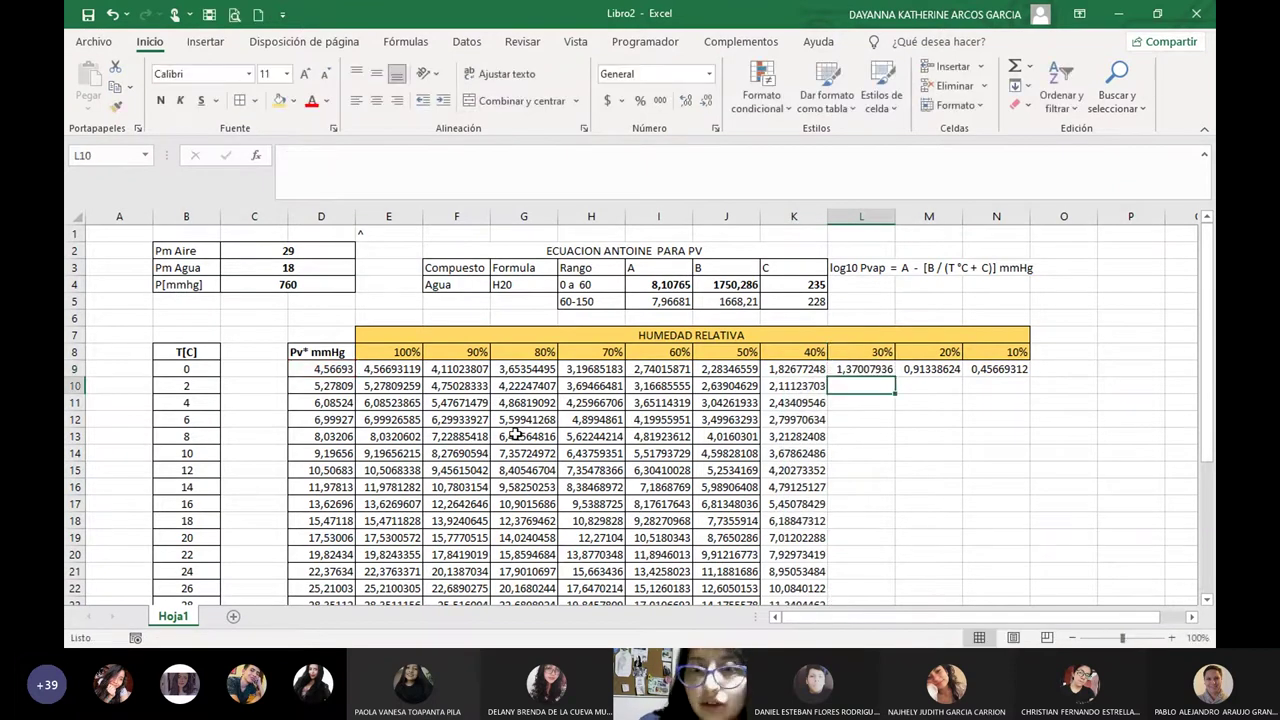
# Add borders to K9 and refill the 40% column from it so that every row is bordered.
pyautogui.click(810, 367)
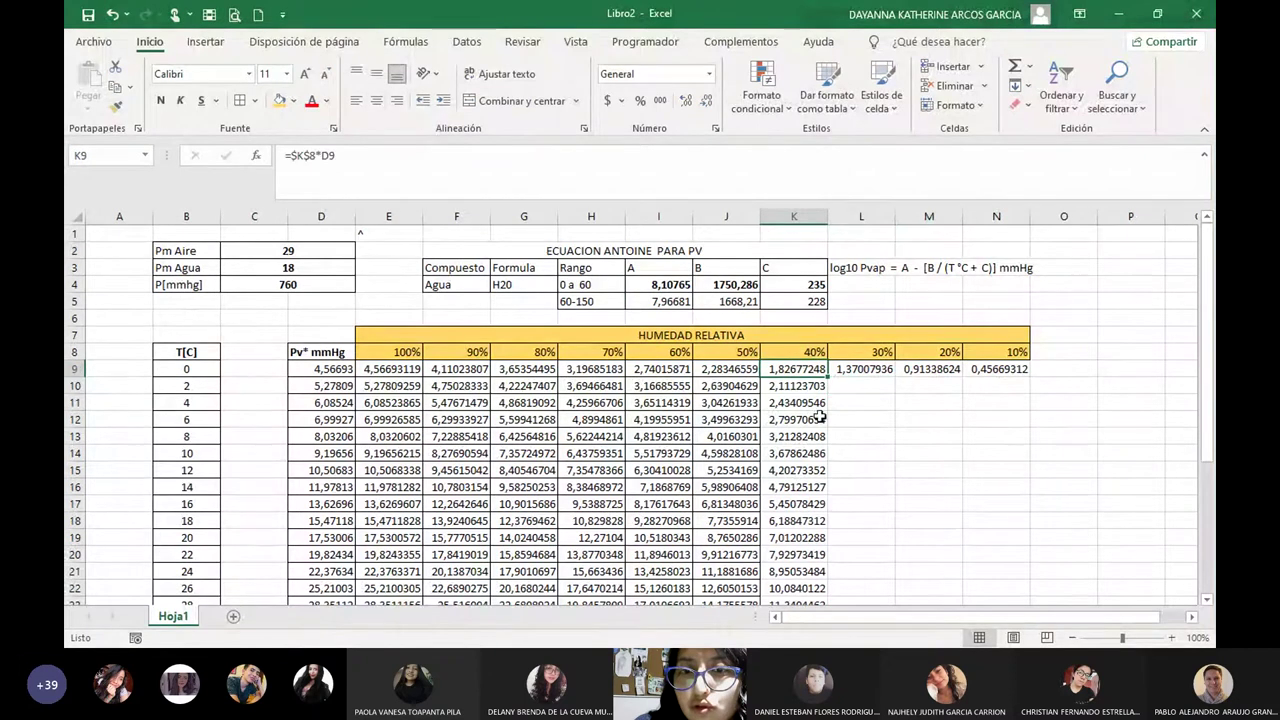
pyautogui.doubleClick(829, 375)
pyautogui.click(866, 372)
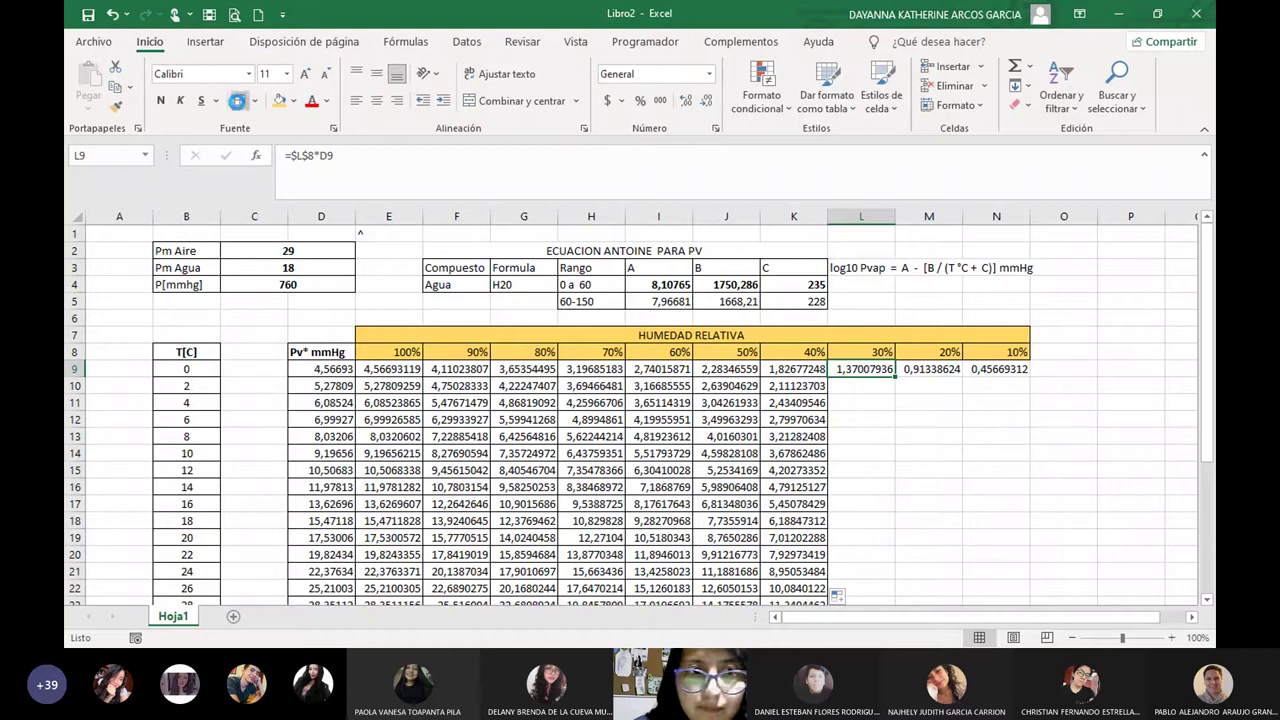
# Fill the L9 formula down the 30% column and make the humidity reference in M9 absolute as =$M$8*D9.
pyautogui.doubleClick(897, 376)
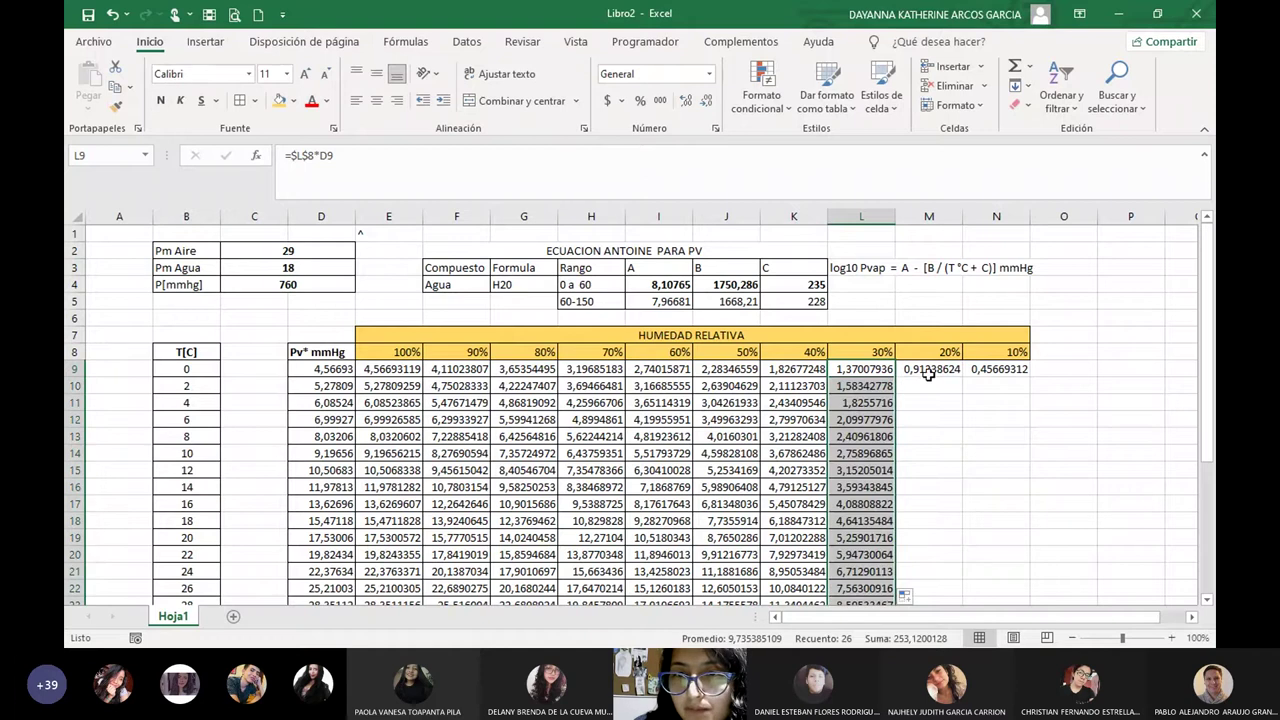
pyautogui.click(928, 370)
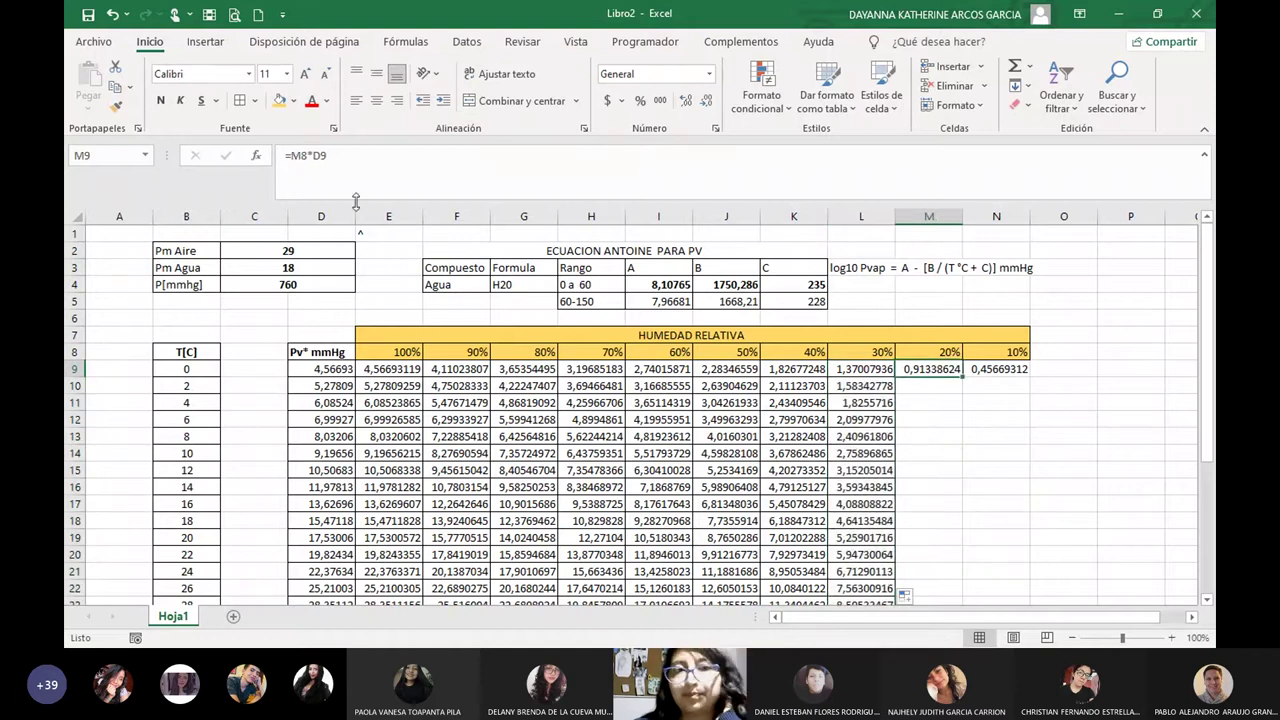
pyautogui.click(292, 152)
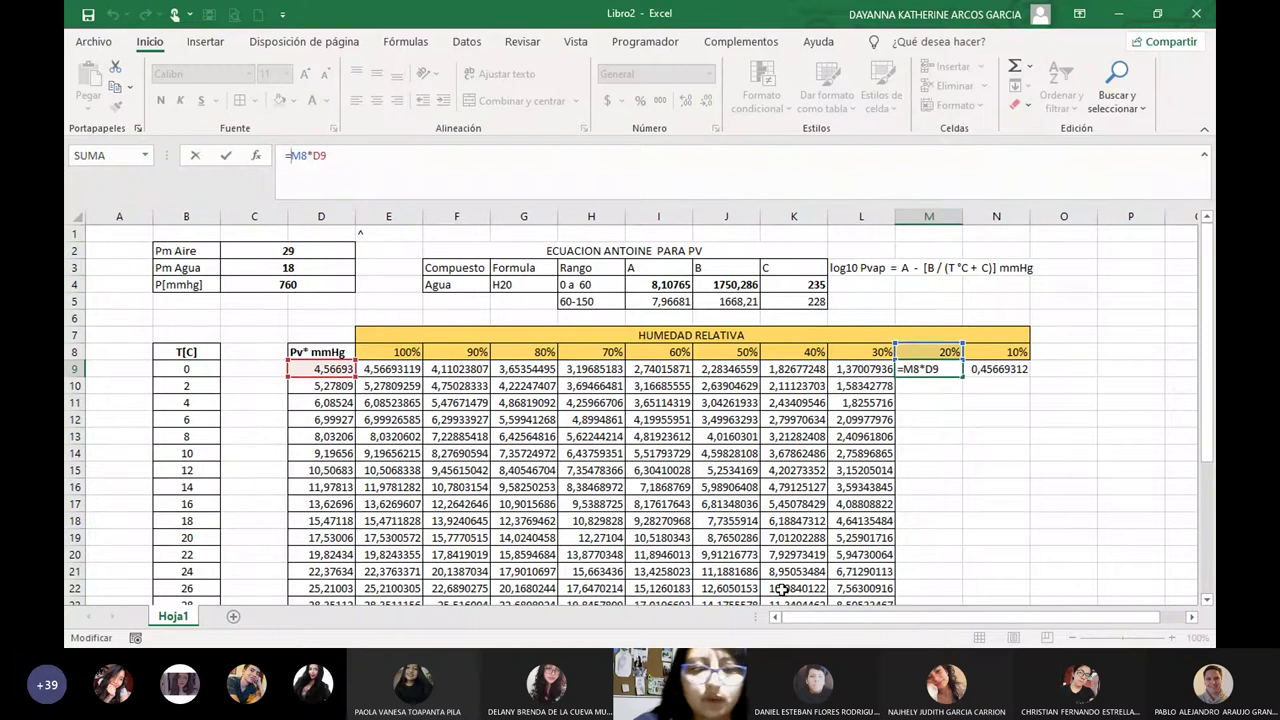
pyautogui.write('$')
pyautogui.press('Right')
pyautogui.write('$')
pyautogui.press('Return')
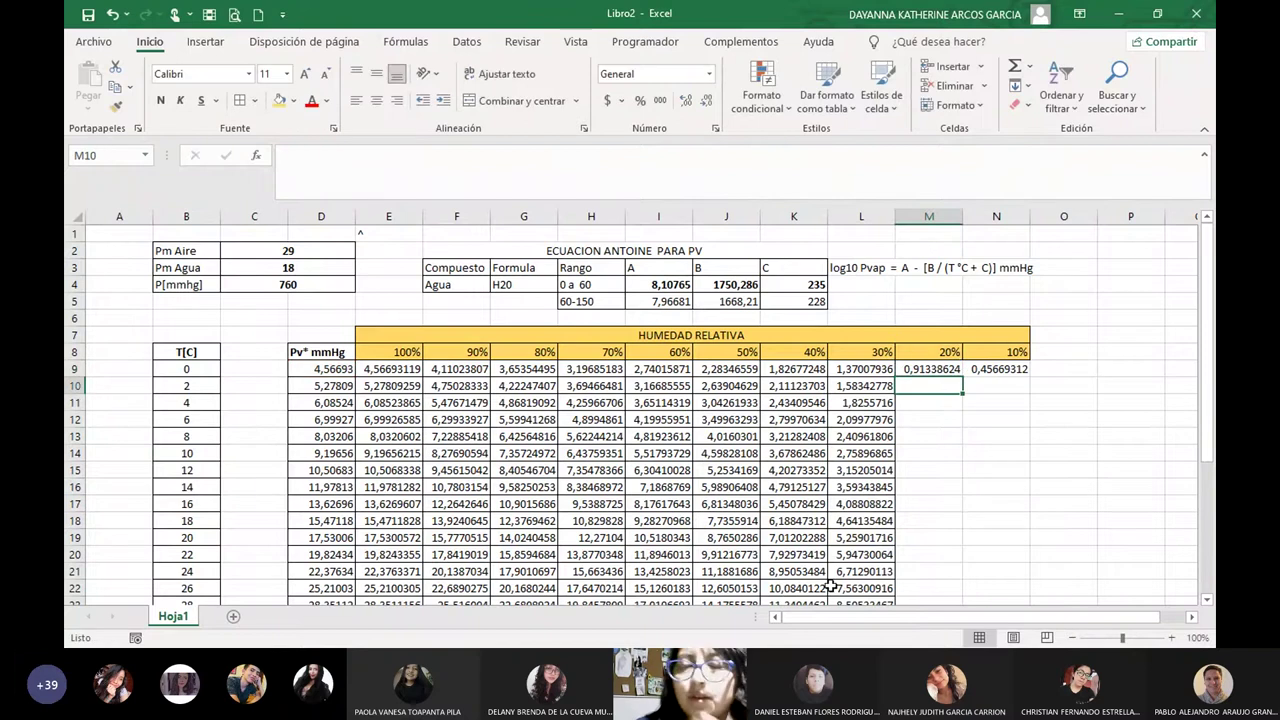
# Fill the M9 formula down the 20% column, add borders to M9 and refill so that every row is bordered.
pyautogui.click(928, 369)
pyautogui.doubleClick(962, 377)
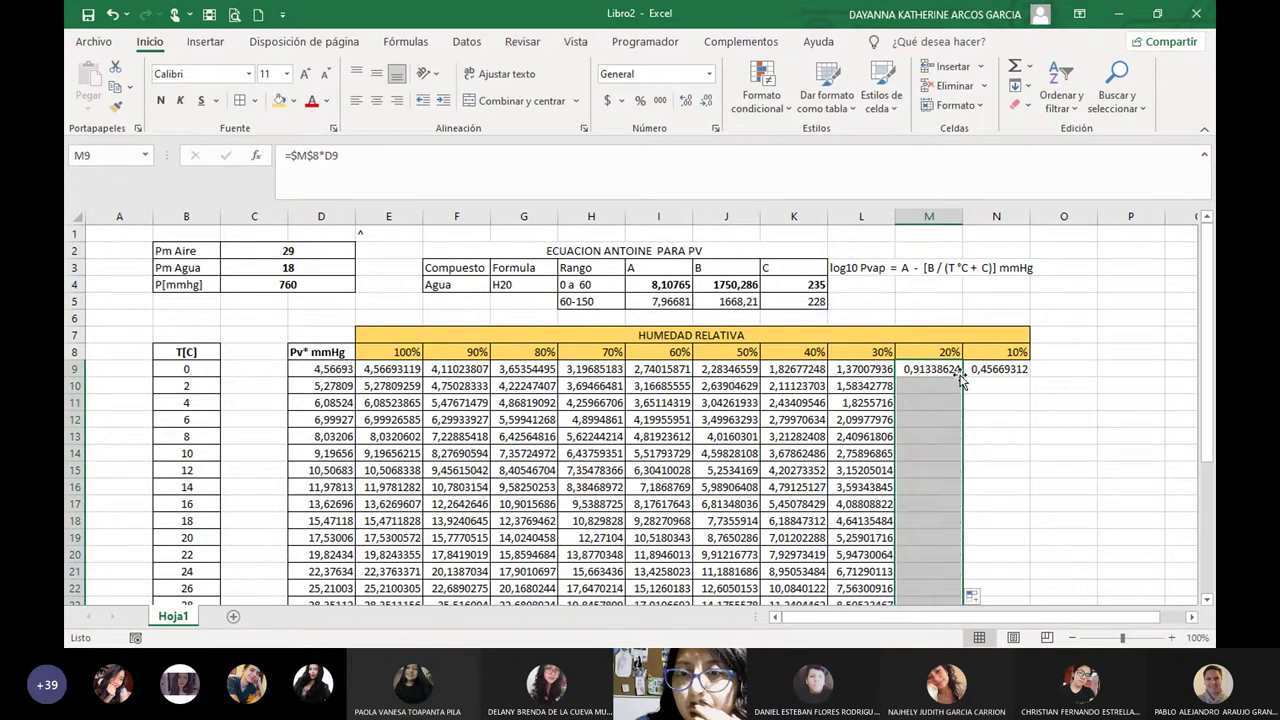
pyautogui.click(992, 395)
pyautogui.click(924, 372)
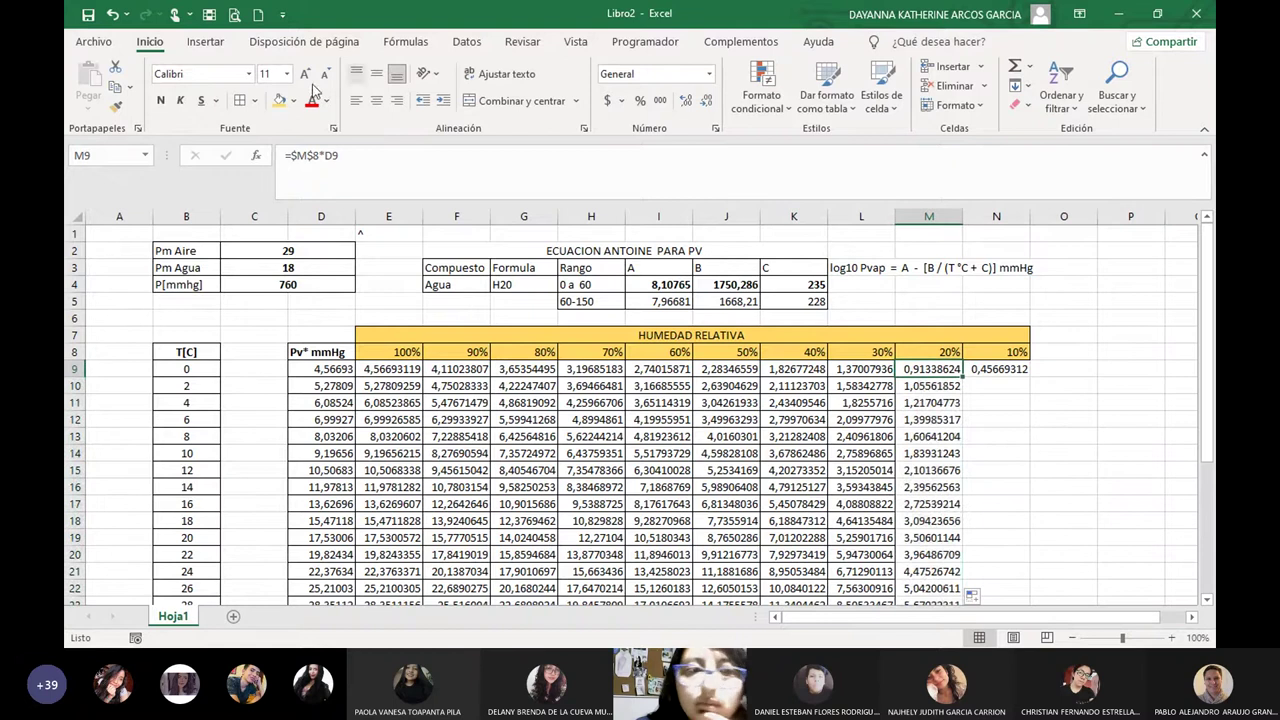
pyautogui.doubleClick(962, 377)
# Make the humidity reference in N9 absolute as =$N$8*D9 and fill the formula down the 10% column for all temperatures.
pyautogui.click(996, 369)
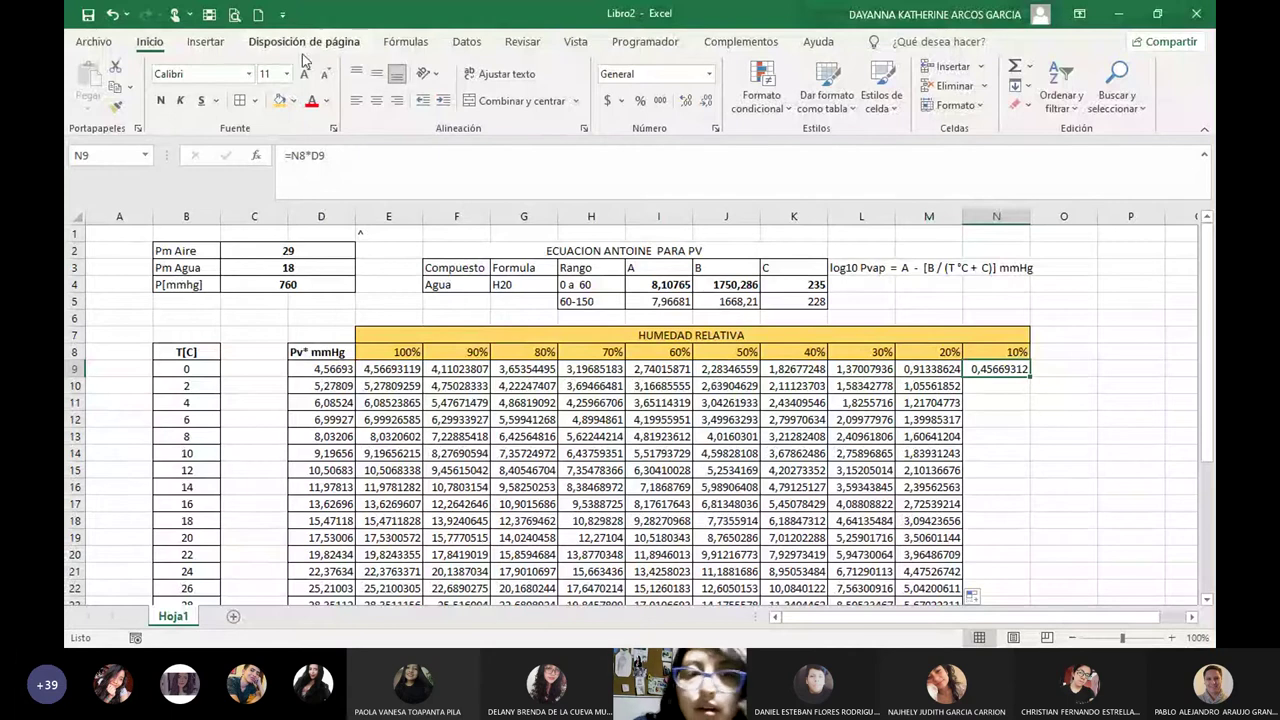
pyautogui.click(297, 156)
pyautogui.write('$')
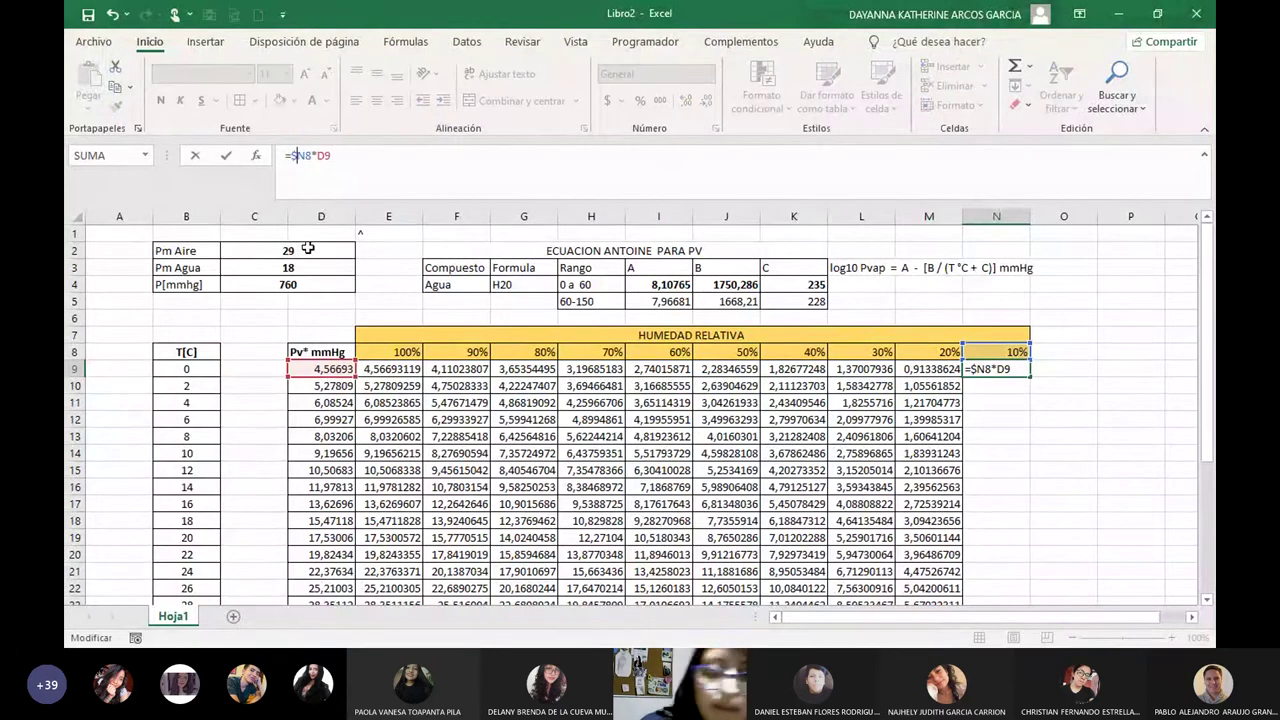
pyautogui.press('Right')
pyautogui.write('$')
pyautogui.hotkey('ctrl', 'Return')
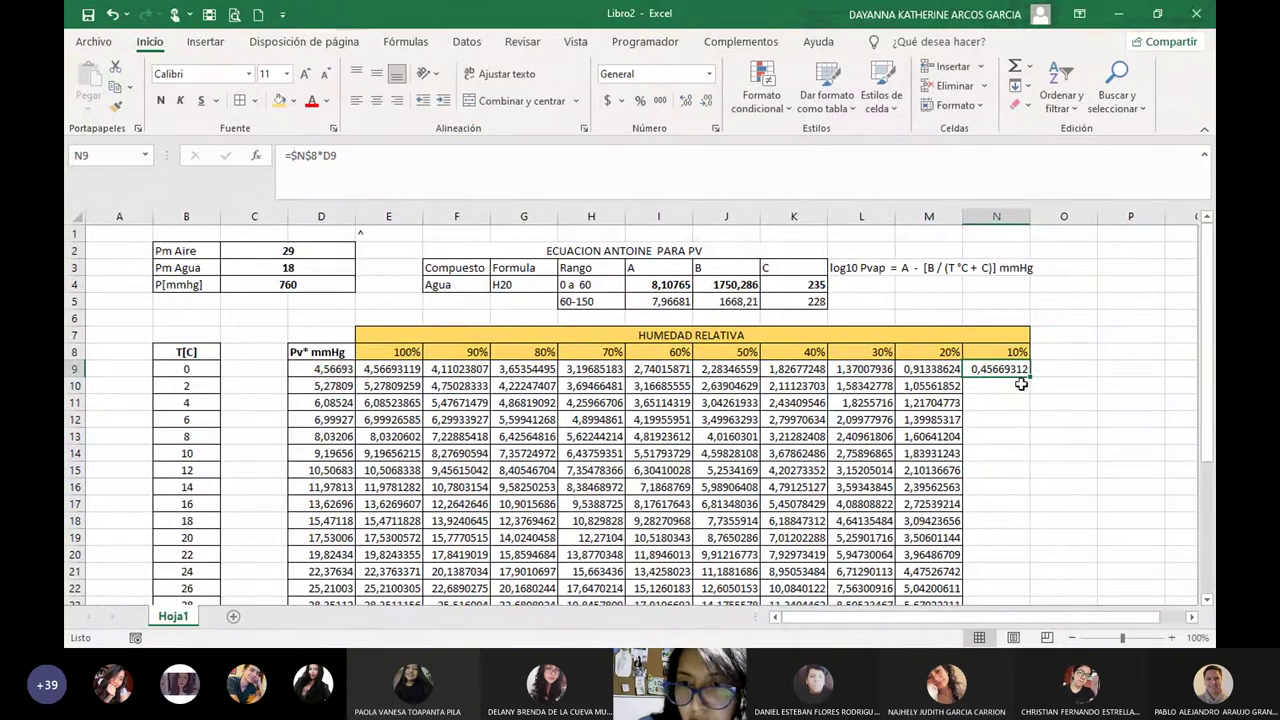
pyautogui.doubleClick(1030, 379)
pyautogui.click(1063, 372)
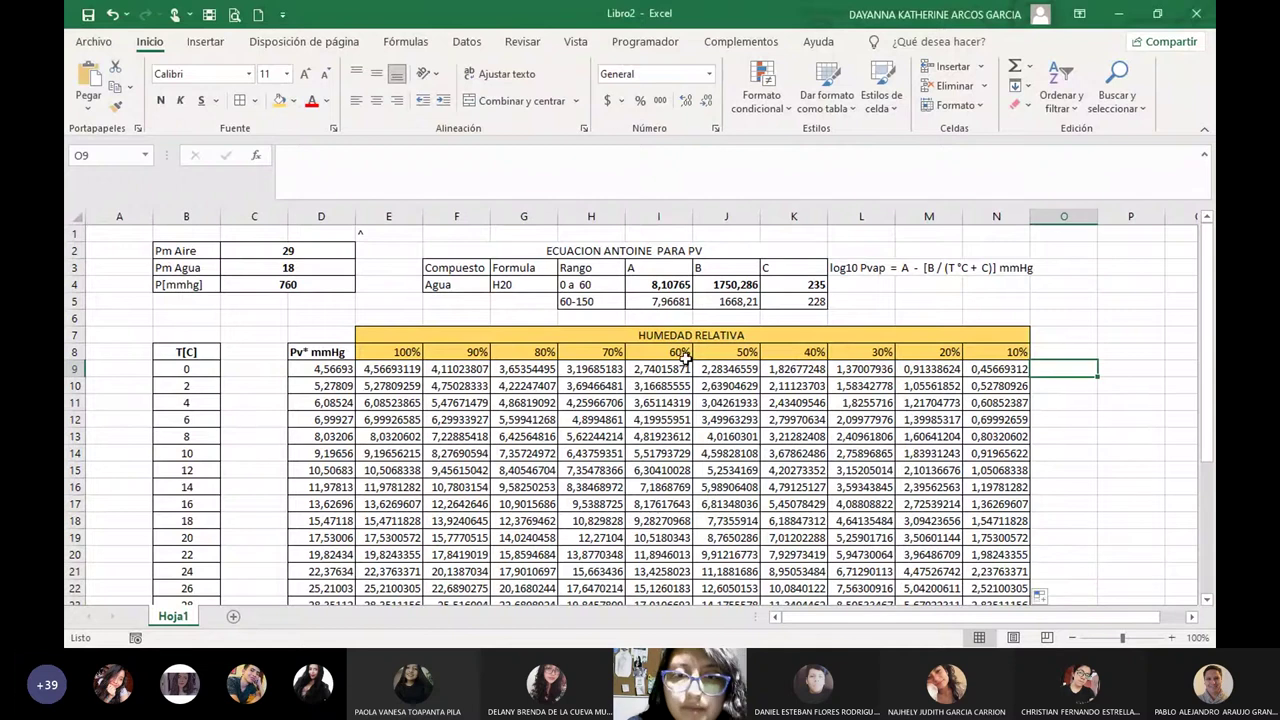
# Paste the relative humidity equation φ = Pv/Pv* and place it above the 30% and 20% columns.
pyautogui.click(914, 305)
pyautogui.hotkey('ctrl', 'v')
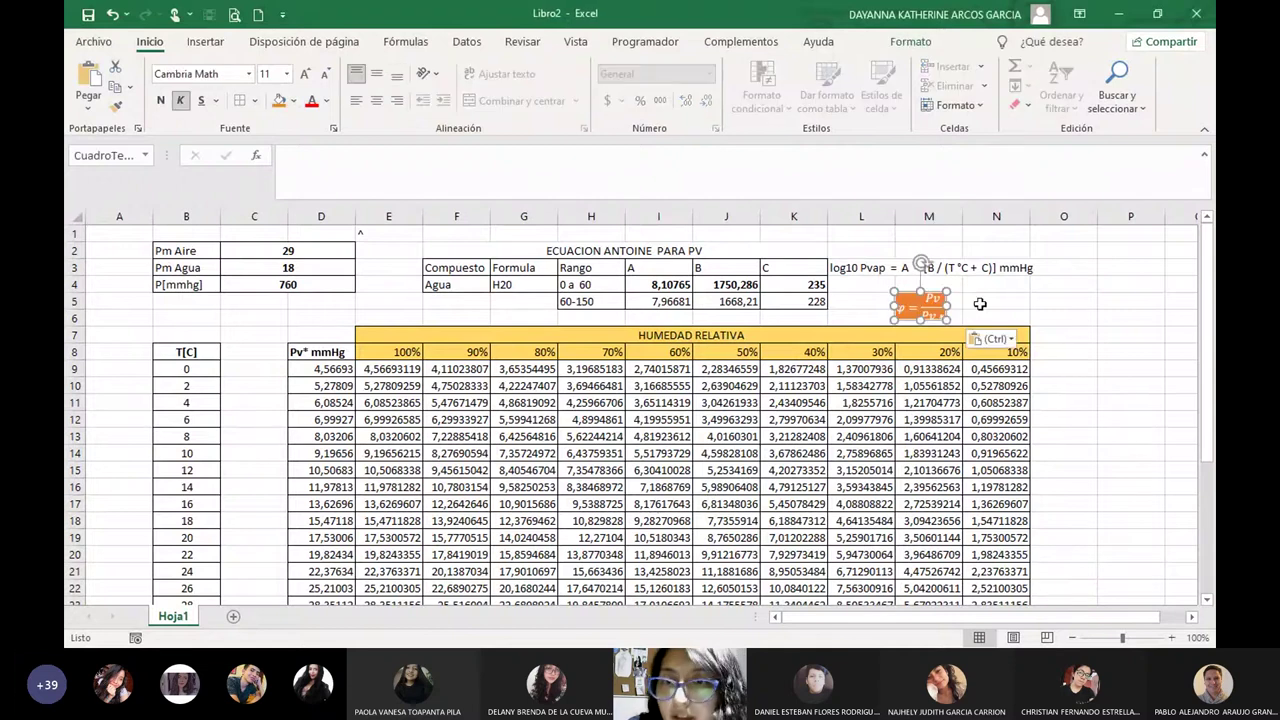
pyautogui.click(980, 304)
pyautogui.click(920, 305)
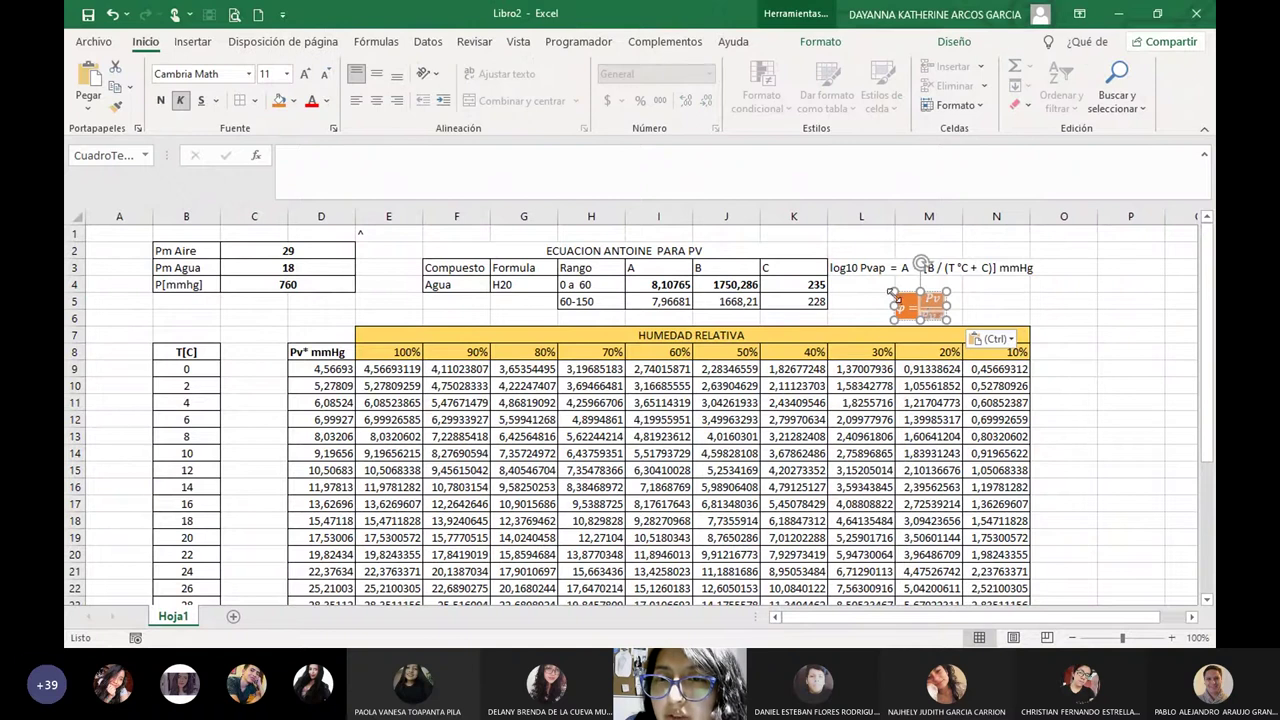
pyautogui.moveTo(891, 290); pyautogui.dragTo(940, 323)
pyautogui.click(1140, 271)
# Enter the heading HUMEDAD ABSOLUTA in O7, beside the HUMEDAD RELATIVA heading.
pyautogui.click(1060, 352)
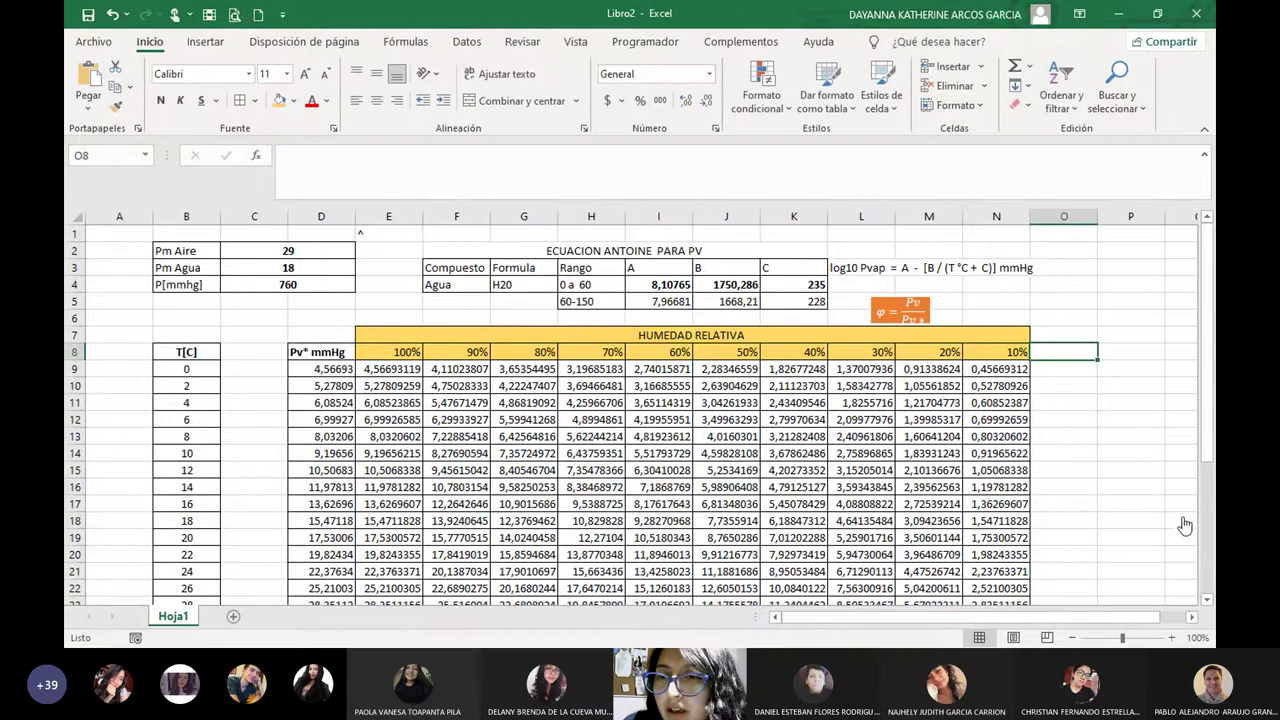
pyautogui.moveTo(1005, 617); pyautogui.dragTo(1012, 617)
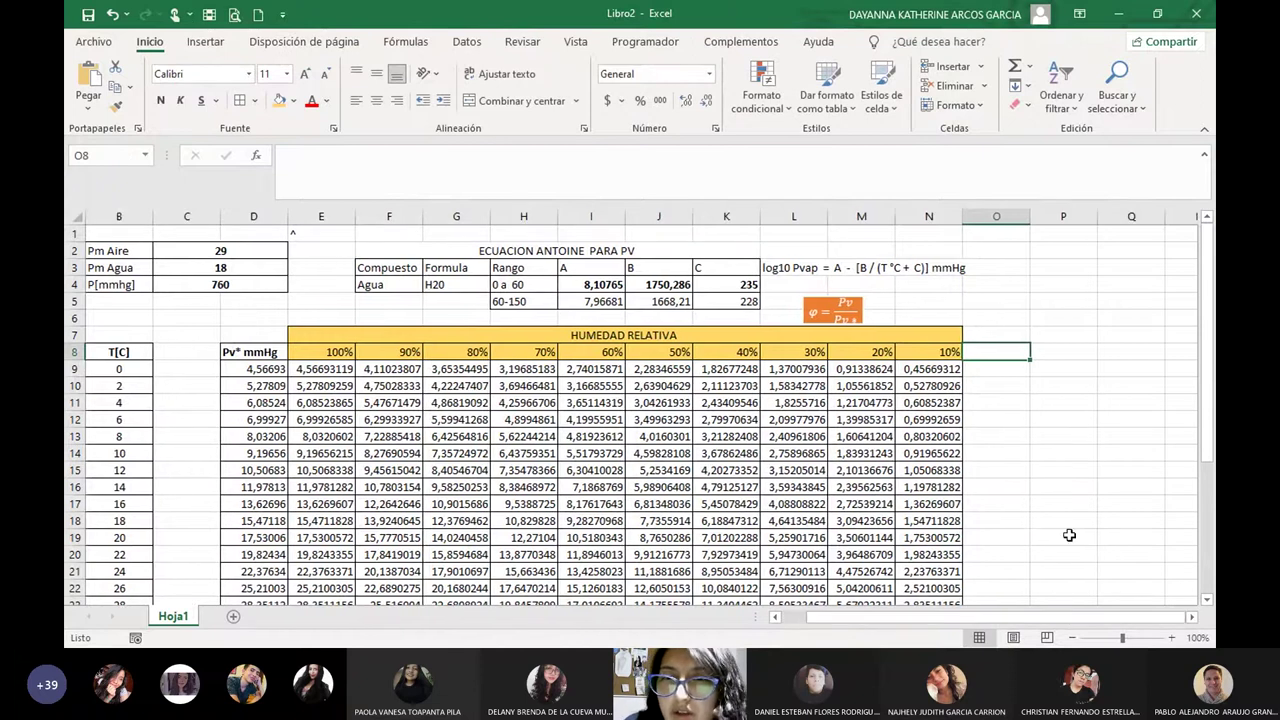
pyautogui.click(1009, 331)
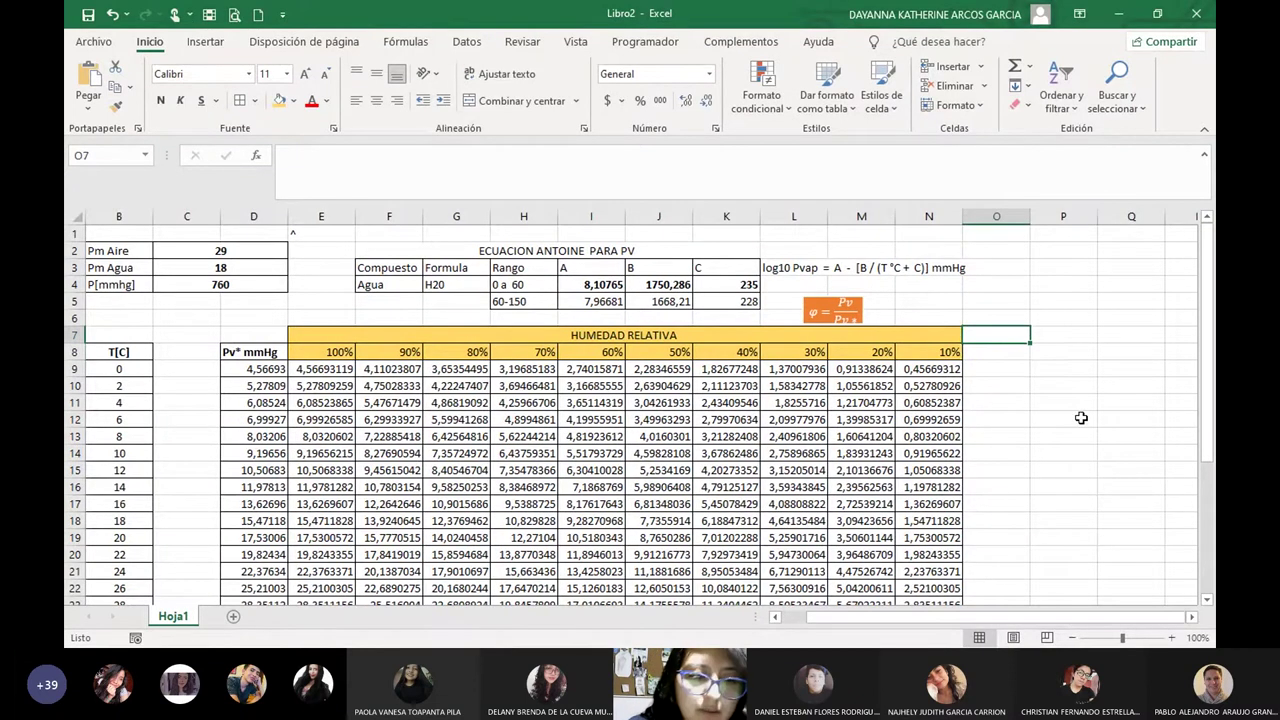
pyautogui.write('HUMEDAD ABS')
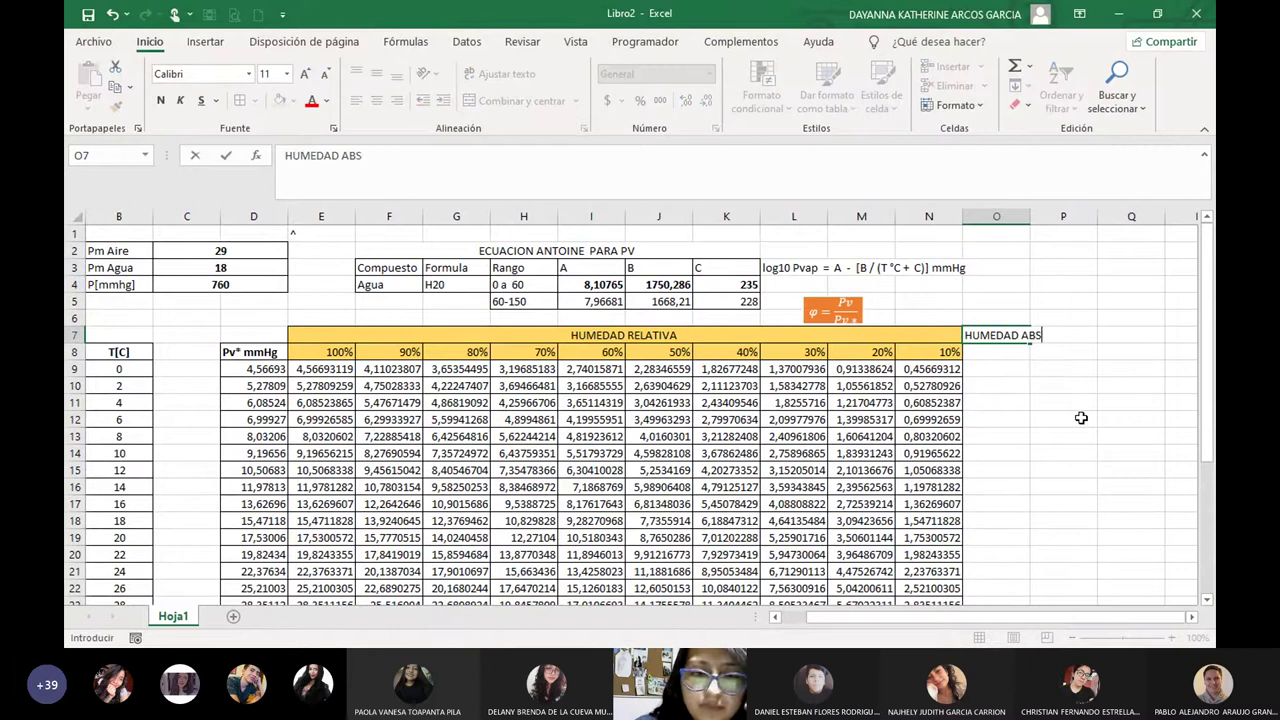
pyautogui.write('OLIUTA')
pyautogui.press('BackSpace')
pyautogui.press('BackSpace')
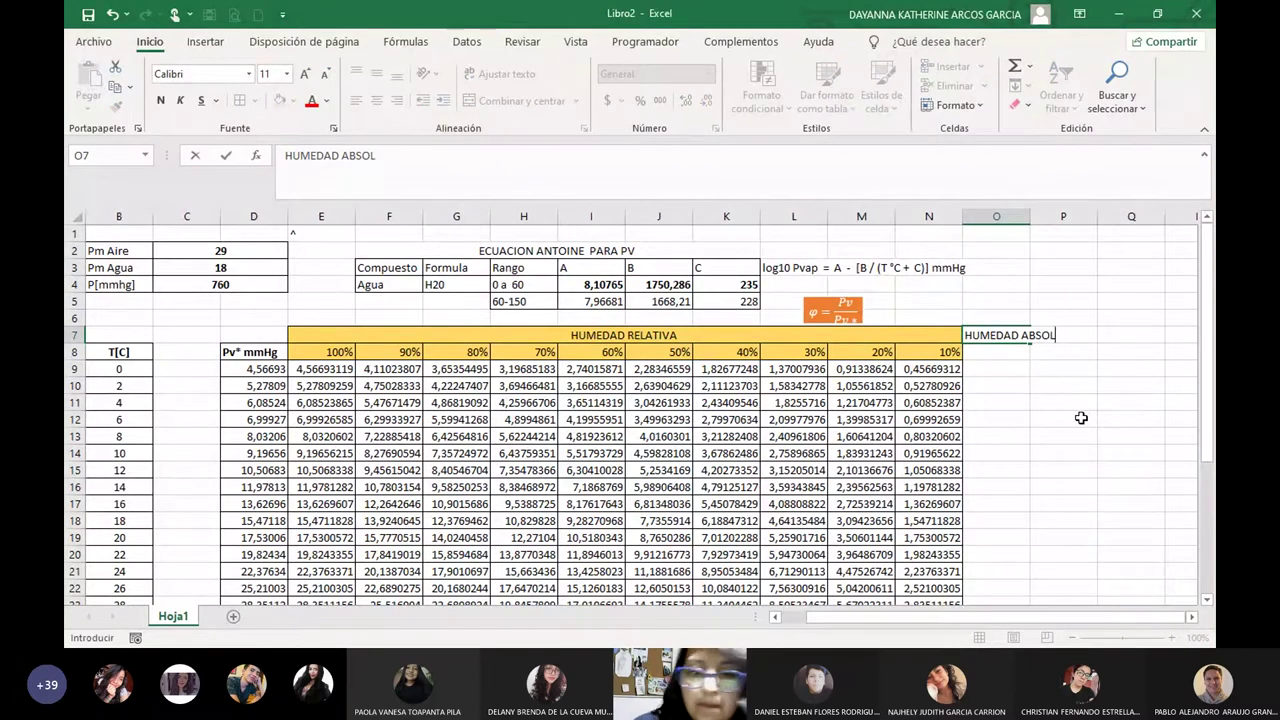
pyautogui.write('UTA')
pyautogui.press('Return')
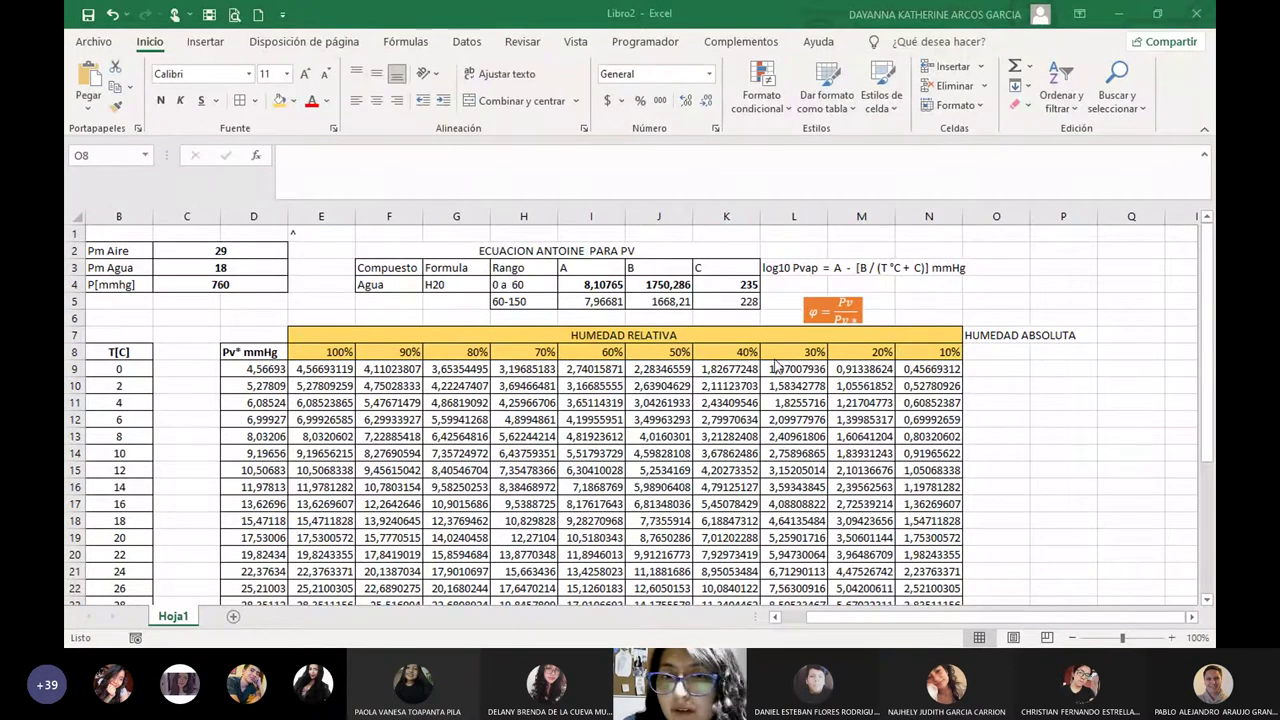
# Paste the absolute humidity equation Y = Mv/Mg * Pv/(P−Pv) at P5, above the HUMEDAD ABSOLUTA heading.
pyautogui.click(1065, 305)
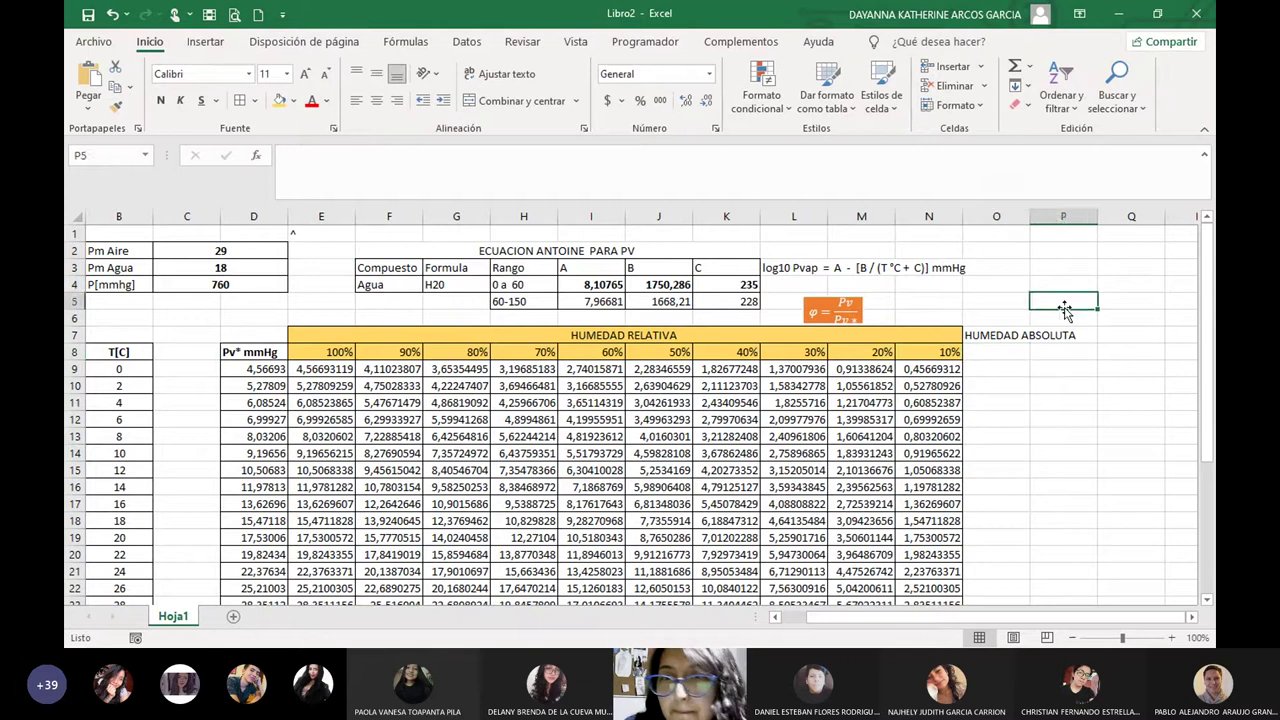
pyautogui.hotkey('ctrl', 'v')
pyautogui.click(1100, 349)
# Copy the 100% to 10% humidity headings from E8:N8 into row 8 under HUMEDAD ABSOLUTA, starting at O8.
pyautogui.click(1000, 349)
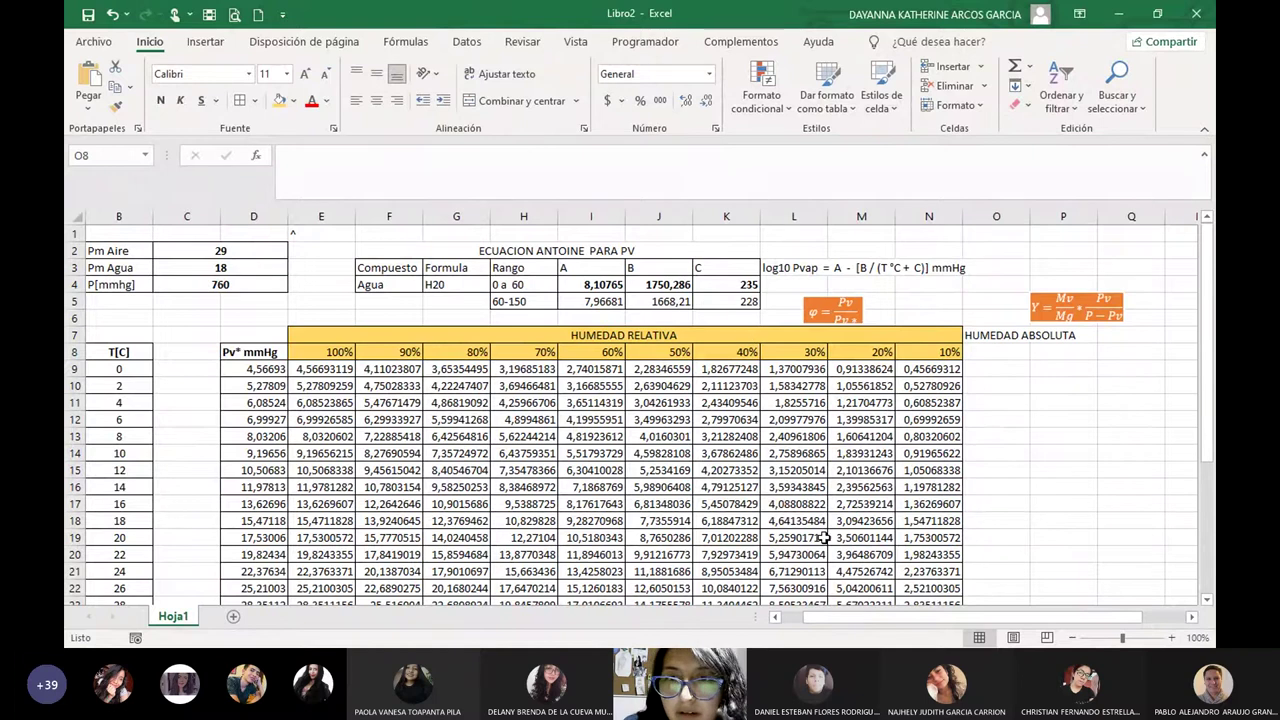
pyautogui.hotkey('ctrl', 'v')
pyautogui.press('alt')
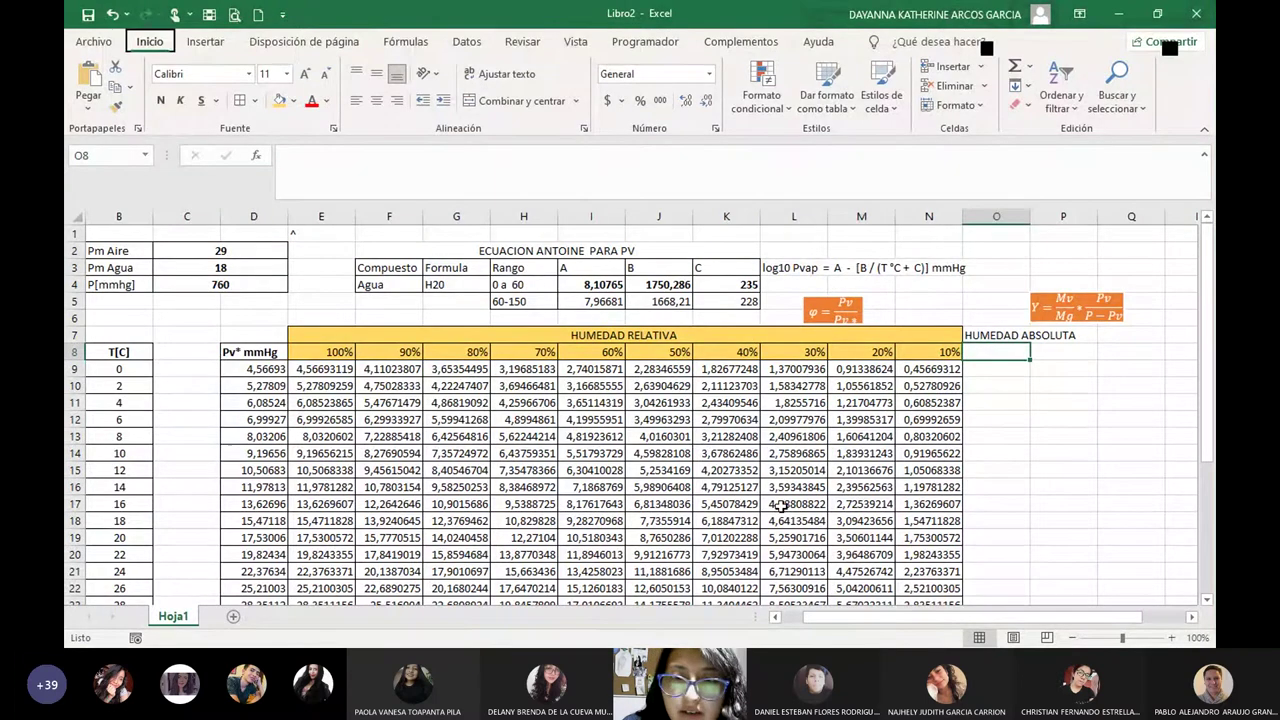
pyautogui.hscroll(2, 888, 604)
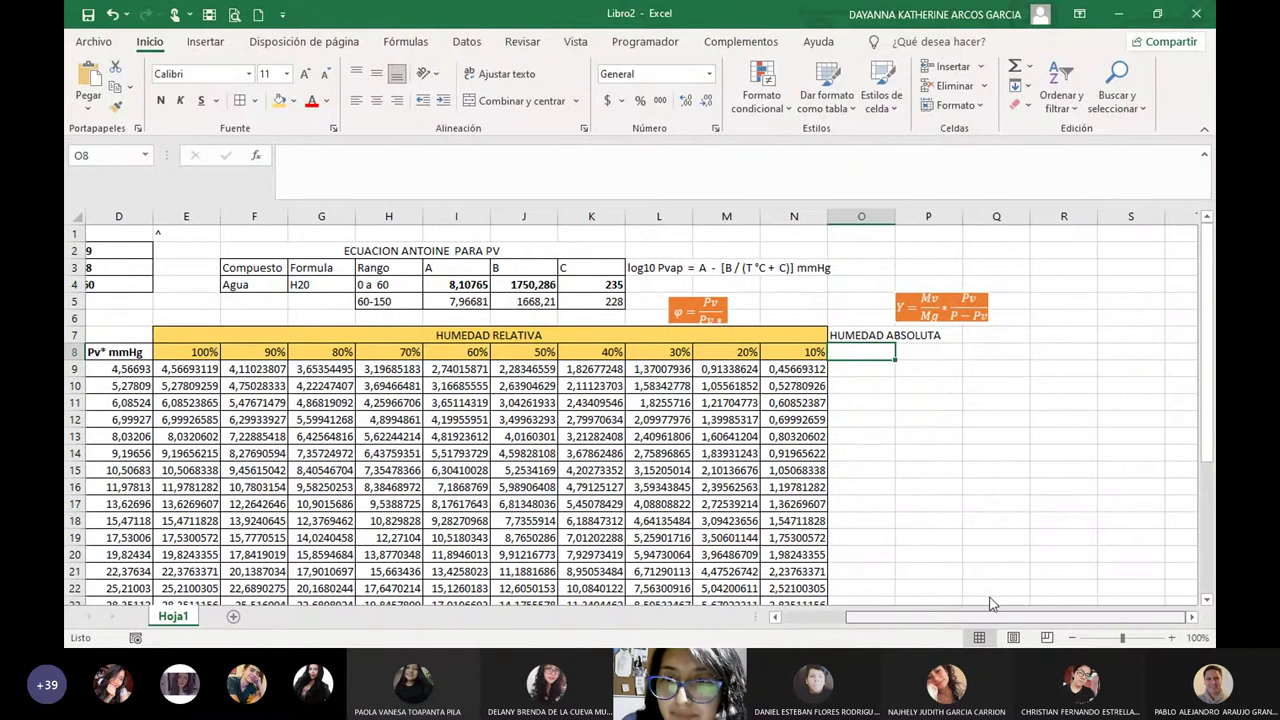
pyautogui.click(890, 370)
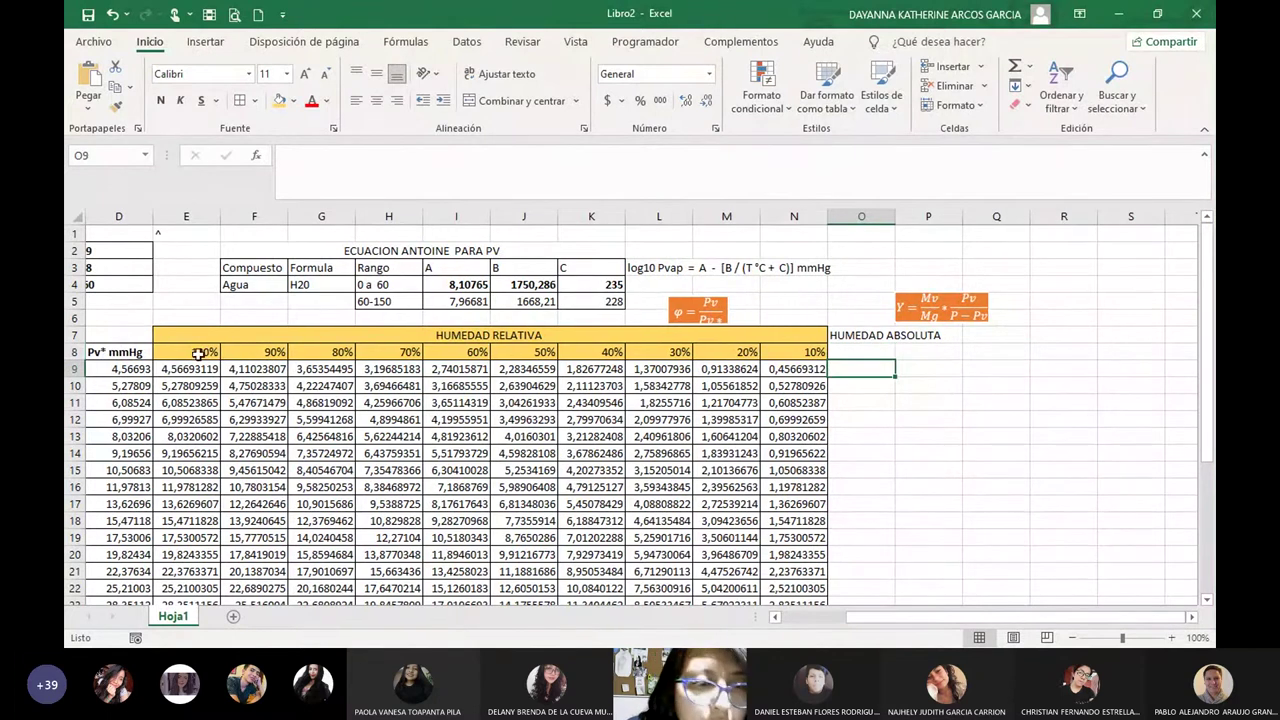
pyautogui.moveTo(203, 352); pyautogui.dragTo(793, 354)
pyautogui.hotkey('ctrl', 'c')
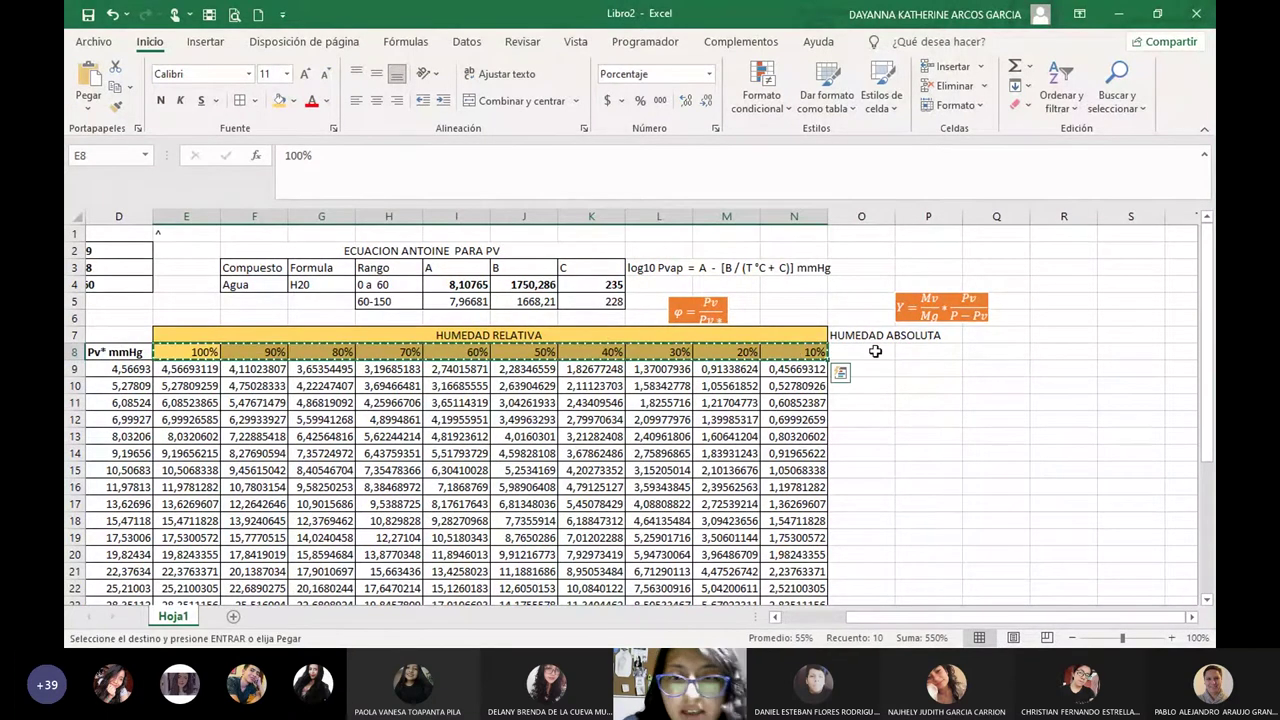
pyautogui.click(875, 351)
pyautogui.hotkey('ctrl', 'v')
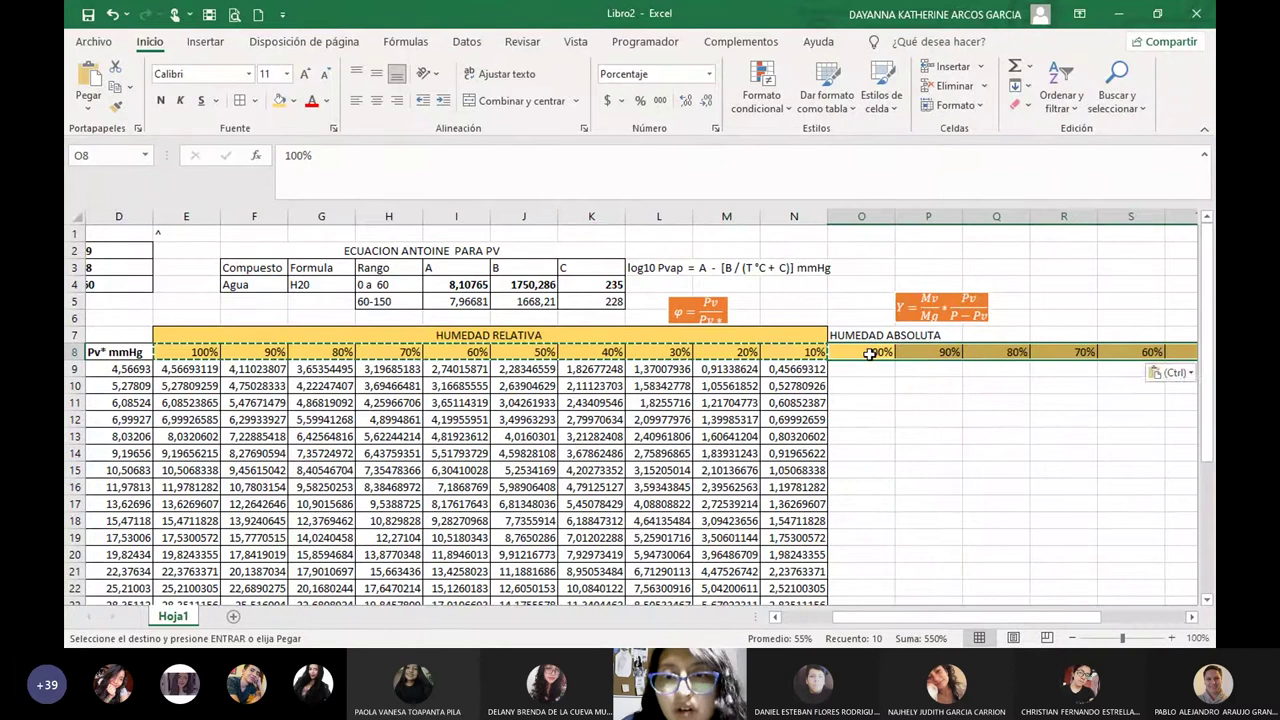
pyautogui.press('Escape')
pyautogui.click(900, 400)
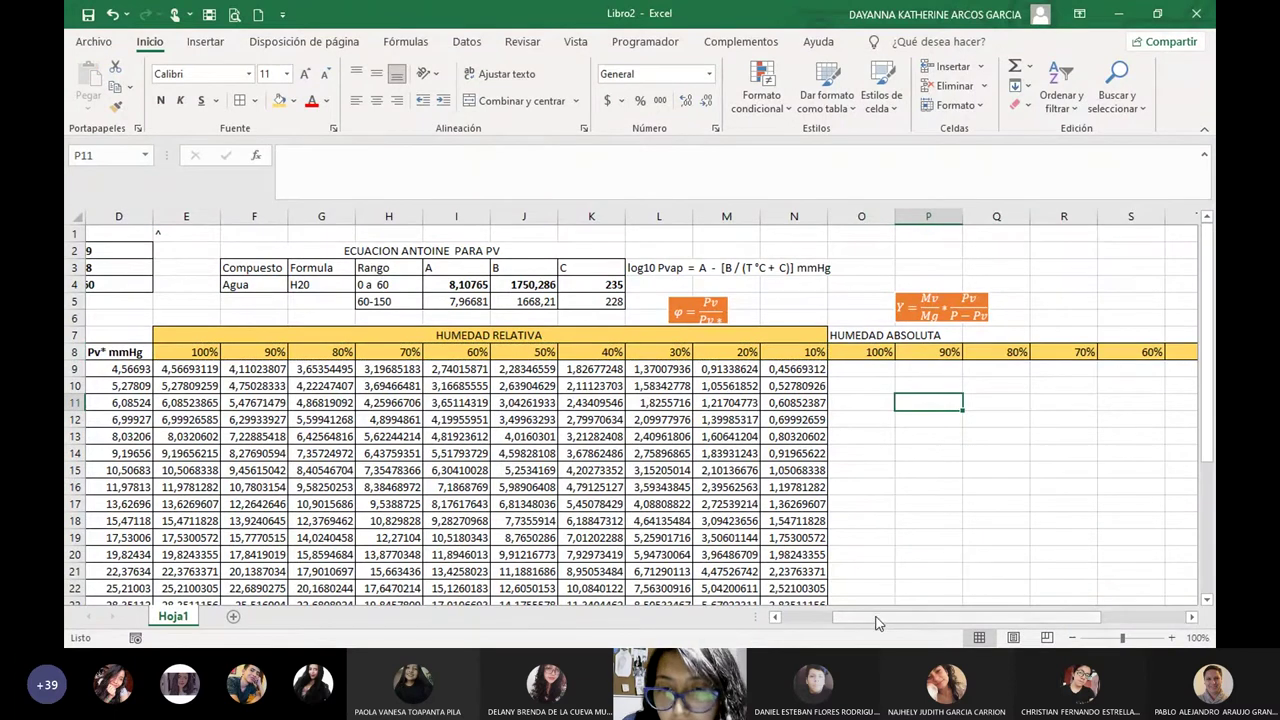
# Merge and centre the HUMEDAD ABSOLUTA heading across O7:X7 and fill it and the percentages in row 8 with light green.
pyautogui.moveTo(903, 617); pyautogui.dragTo(987, 610)
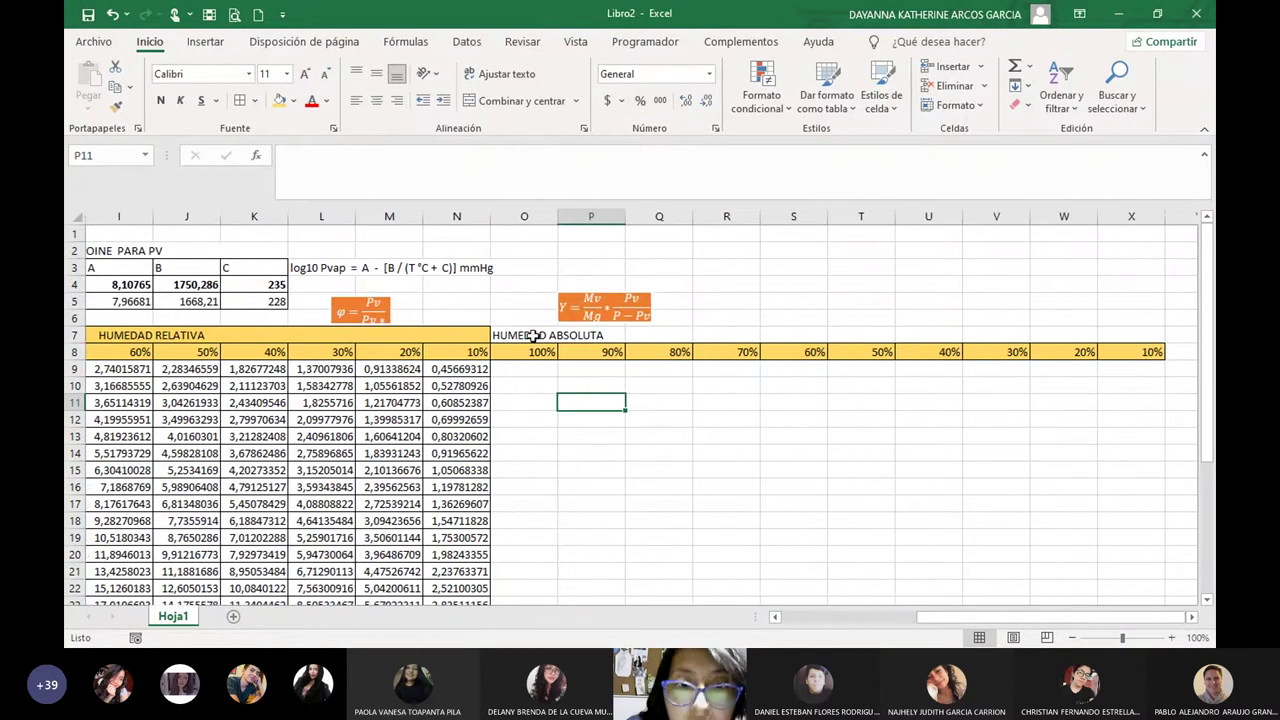
pyautogui.moveTo(534, 334); pyautogui.dragTo(1114, 332)
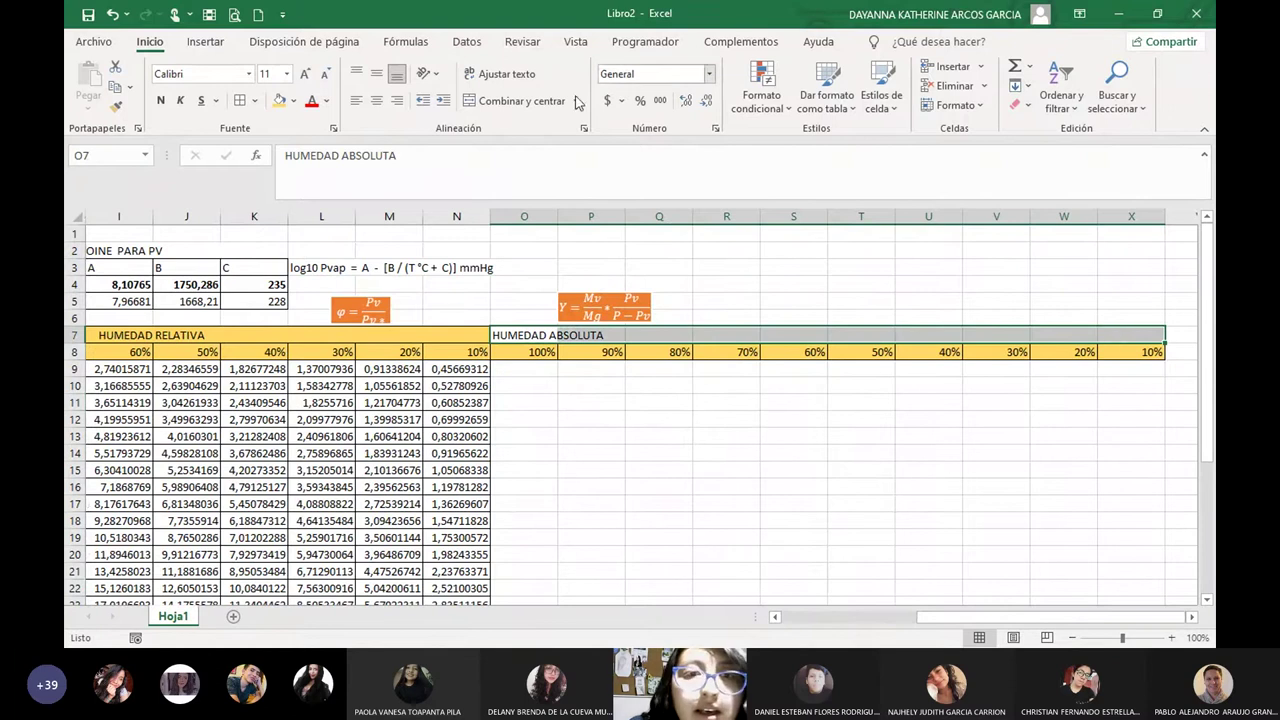
pyautogui.click(515, 100)
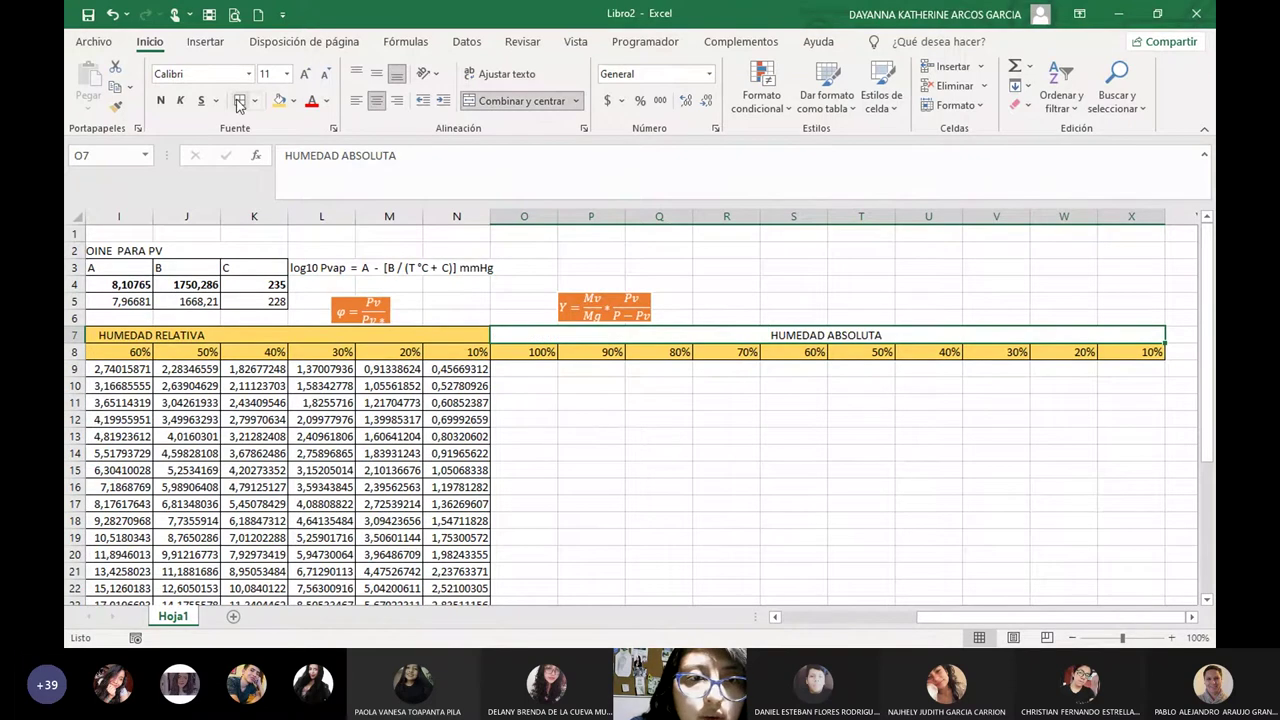
pyautogui.moveTo(793, 503); pyautogui.dragTo(793, 520)
pyautogui.moveTo(525, 335); pyautogui.dragTo(515, 350)
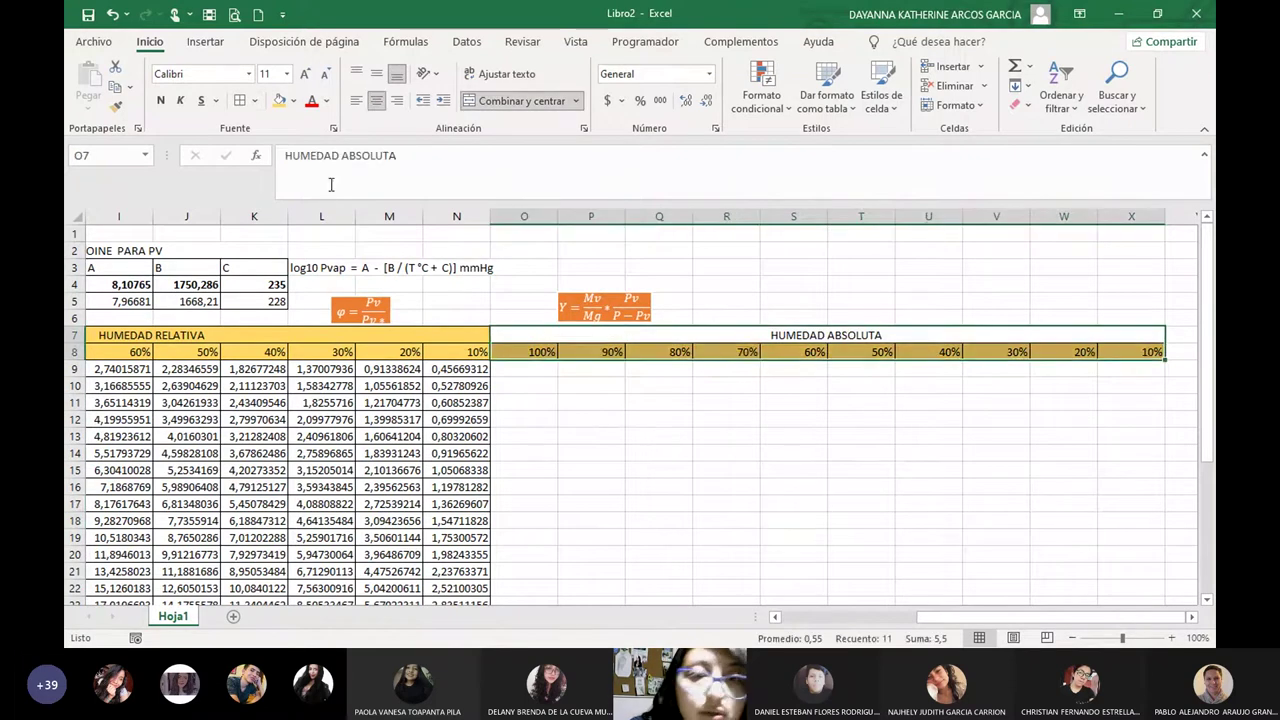
pyautogui.click(291, 101)
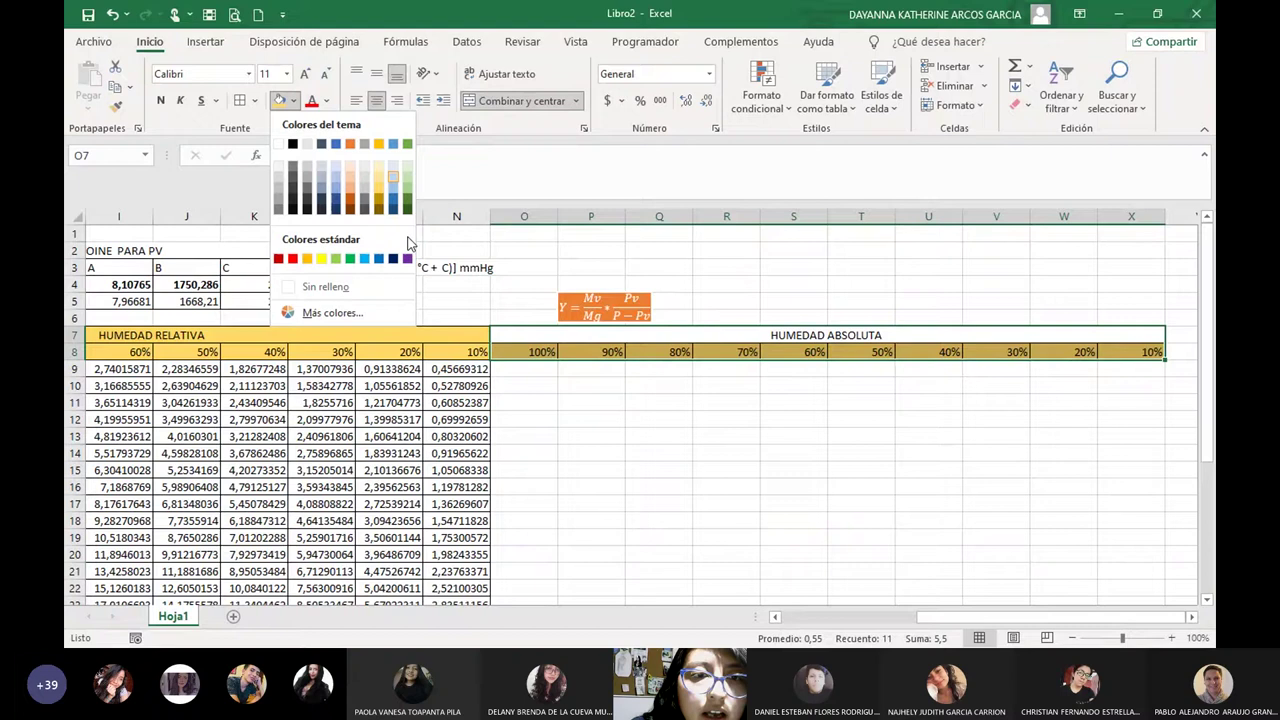
pyautogui.click(341, 253)
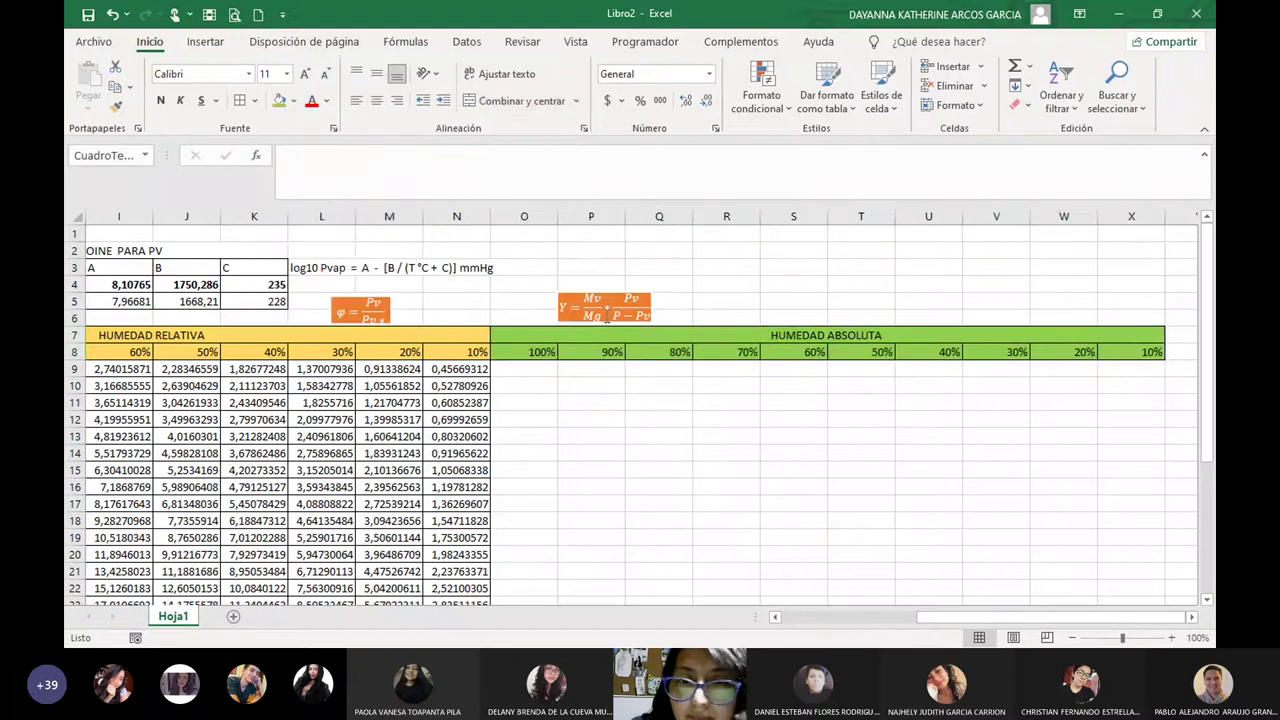
# Move the absolute humidity equation above the centre of the HUMEDAD ABSOLUTA heading, over columns S and T.
pyautogui.moveTo(640, 288); pyautogui.dragTo(871, 286)
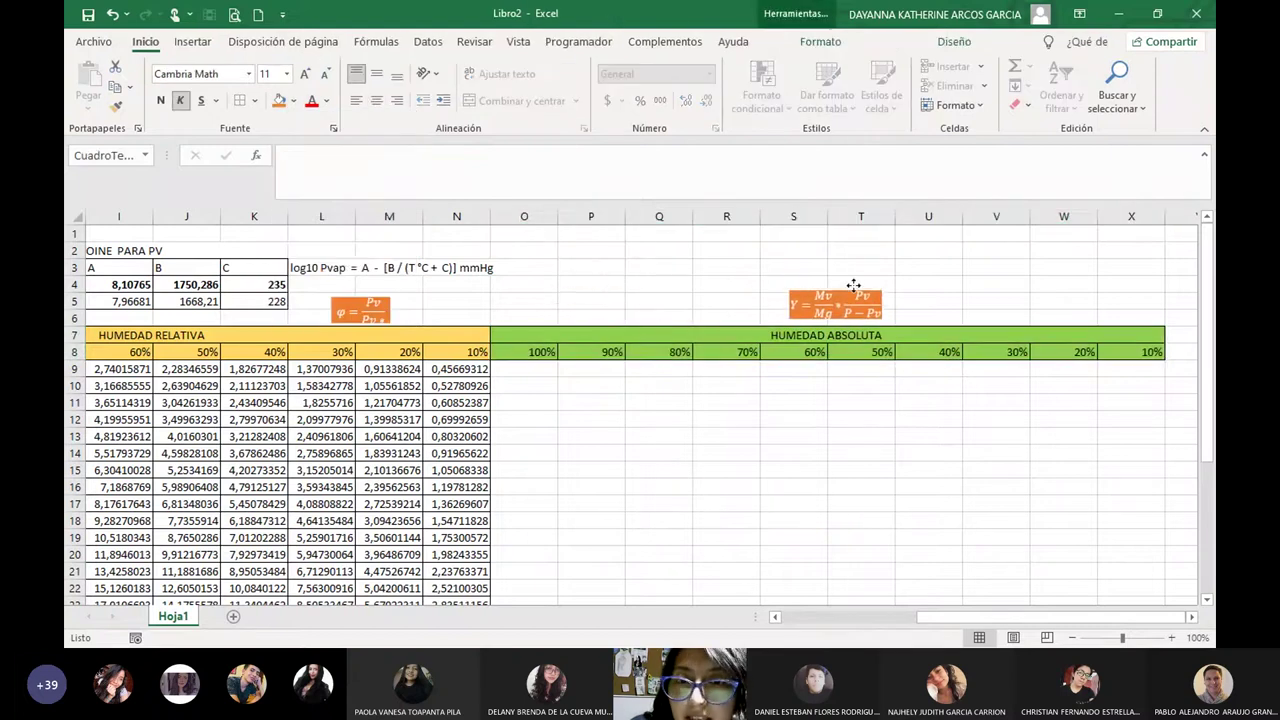
pyautogui.click(776, 448)
# Move the Pm Aire, Pm Agua and P[mmhg] data block from B2:D4 to P2:R4, above the HUMEDAD ABSOLUTA table.
pyautogui.click(538, 369)
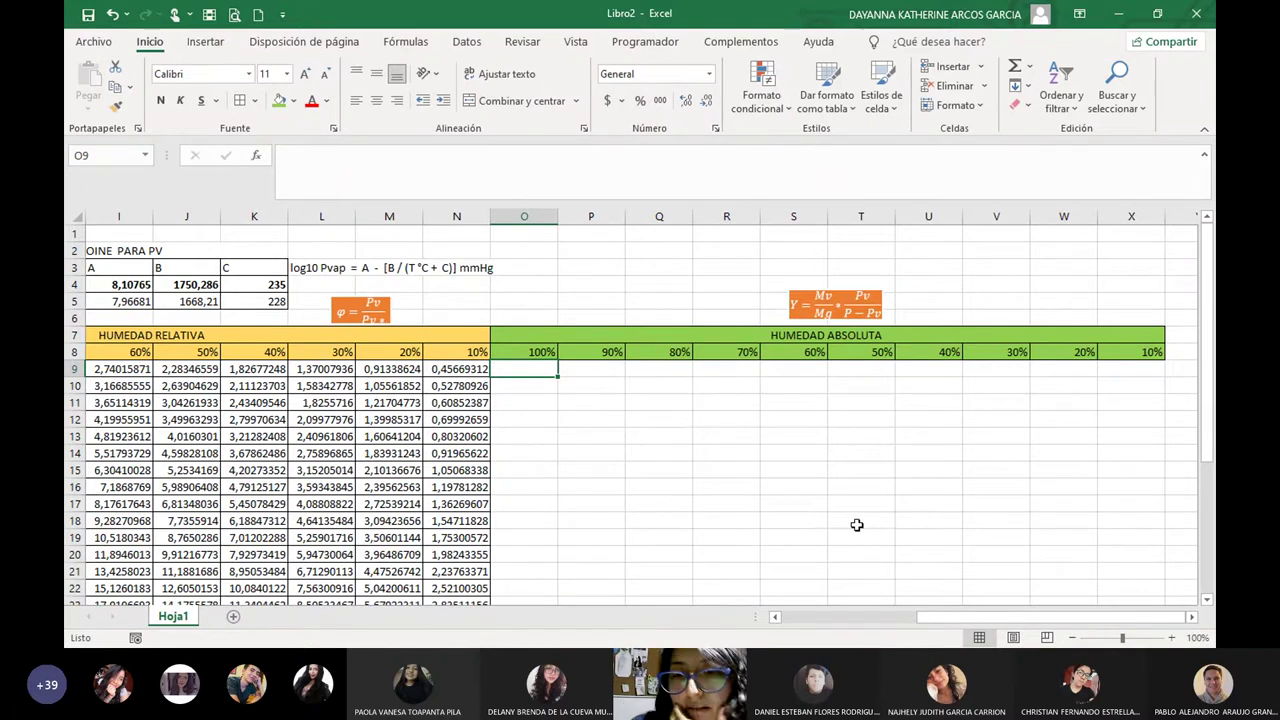
pyautogui.moveTo(940, 617); pyautogui.dragTo(812, 622)
pyautogui.moveTo(185, 250); pyautogui.dragTo(300, 285)
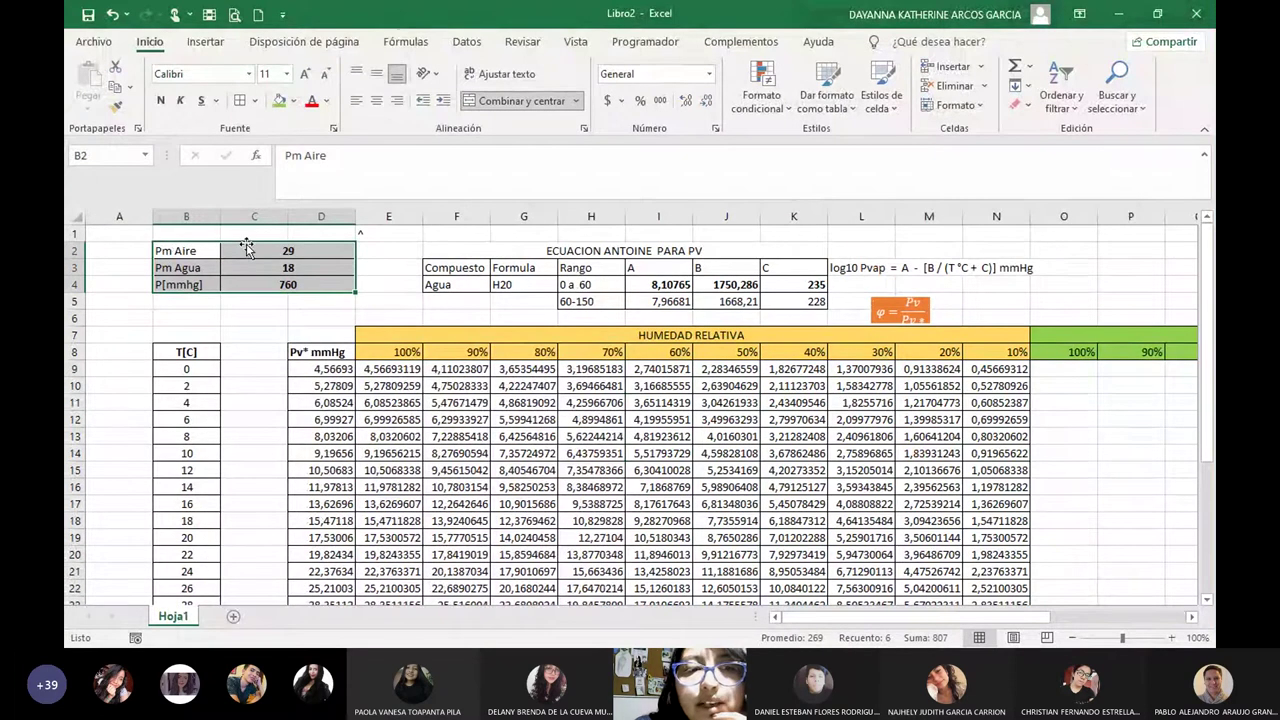
pyautogui.moveTo(358, 250); pyautogui.dragTo(1187, 258)
pyautogui.moveTo(880, 617); pyautogui.dragTo(940, 614)
pyautogui.click(657, 451)
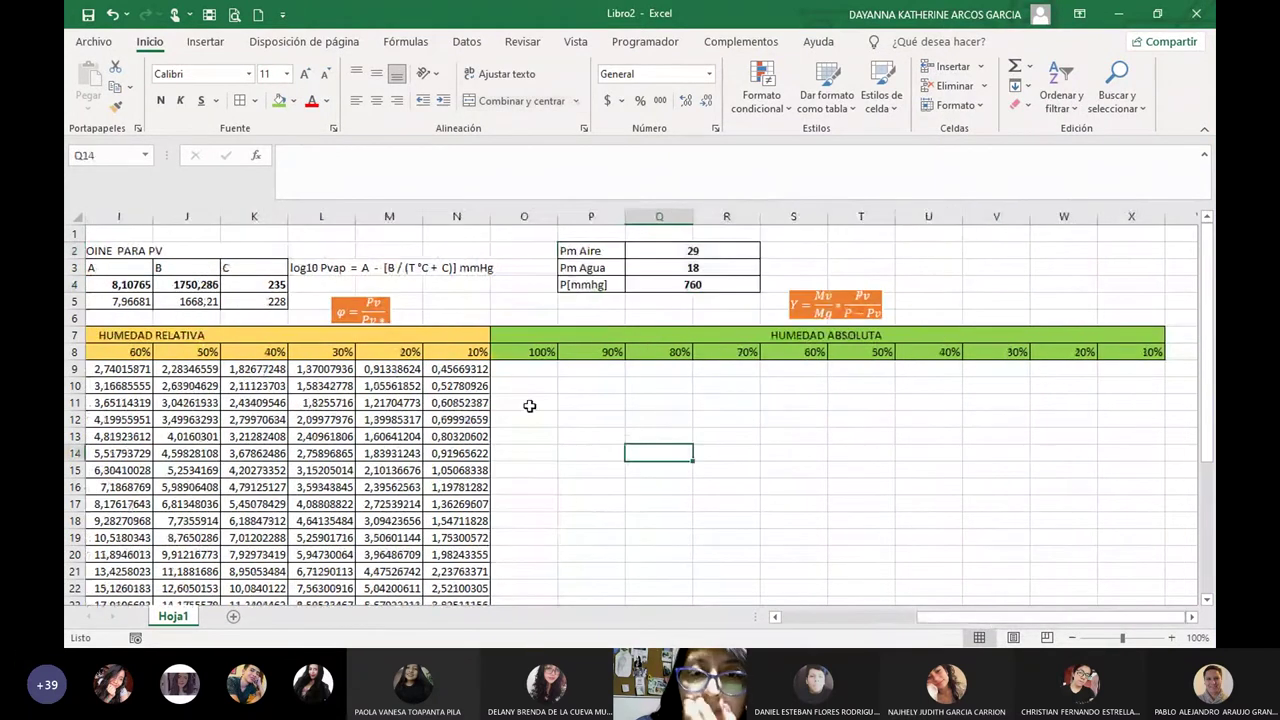
pyautogui.click(545, 368)
pyautogui.click(721, 283)
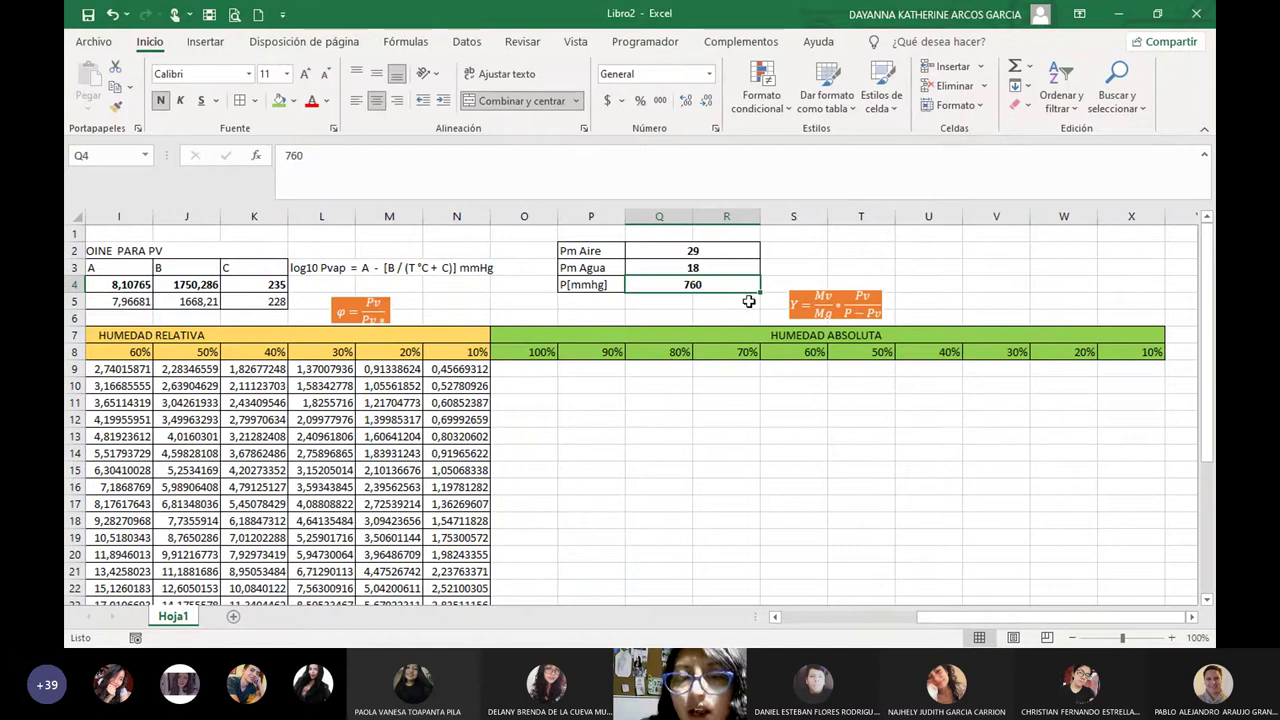
pyautogui.click(667, 481)
pyautogui.click(716, 282)
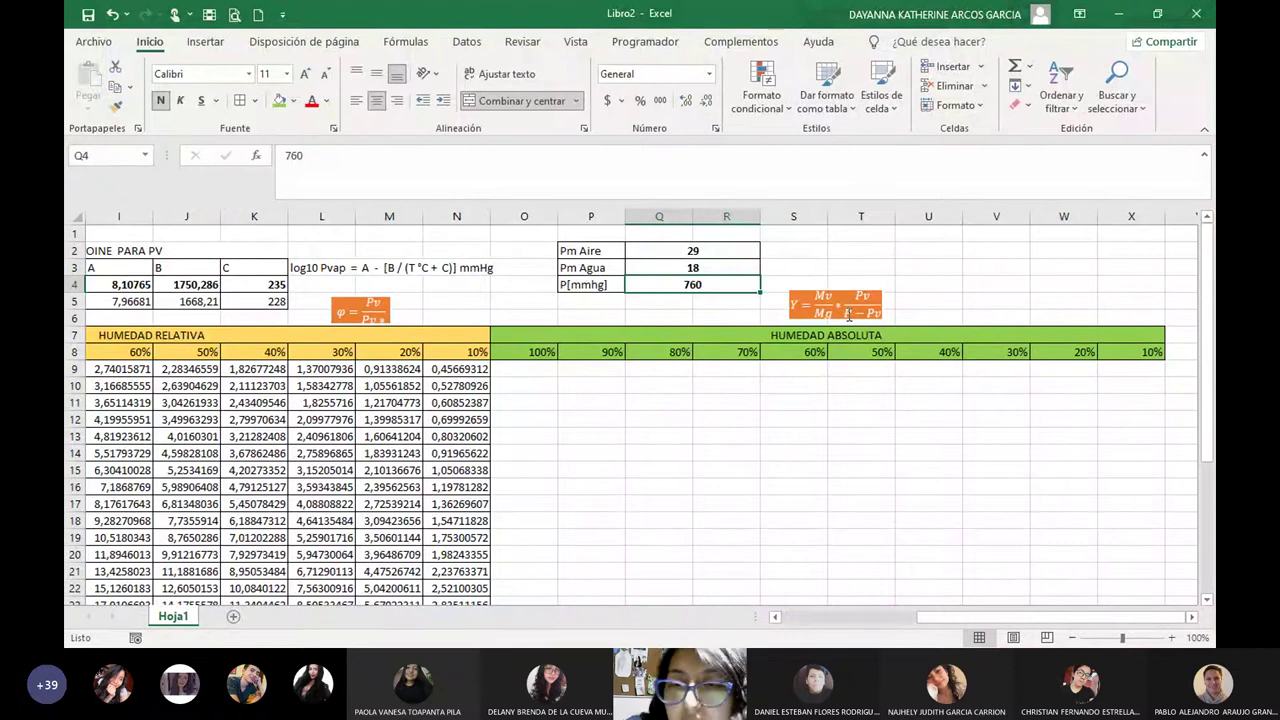
# Begin the 100% absolute humidity formula in O9 with the water-to-air molecular weight ratio, =((Q3/Q2)*(.
pyautogui.click(541, 373)
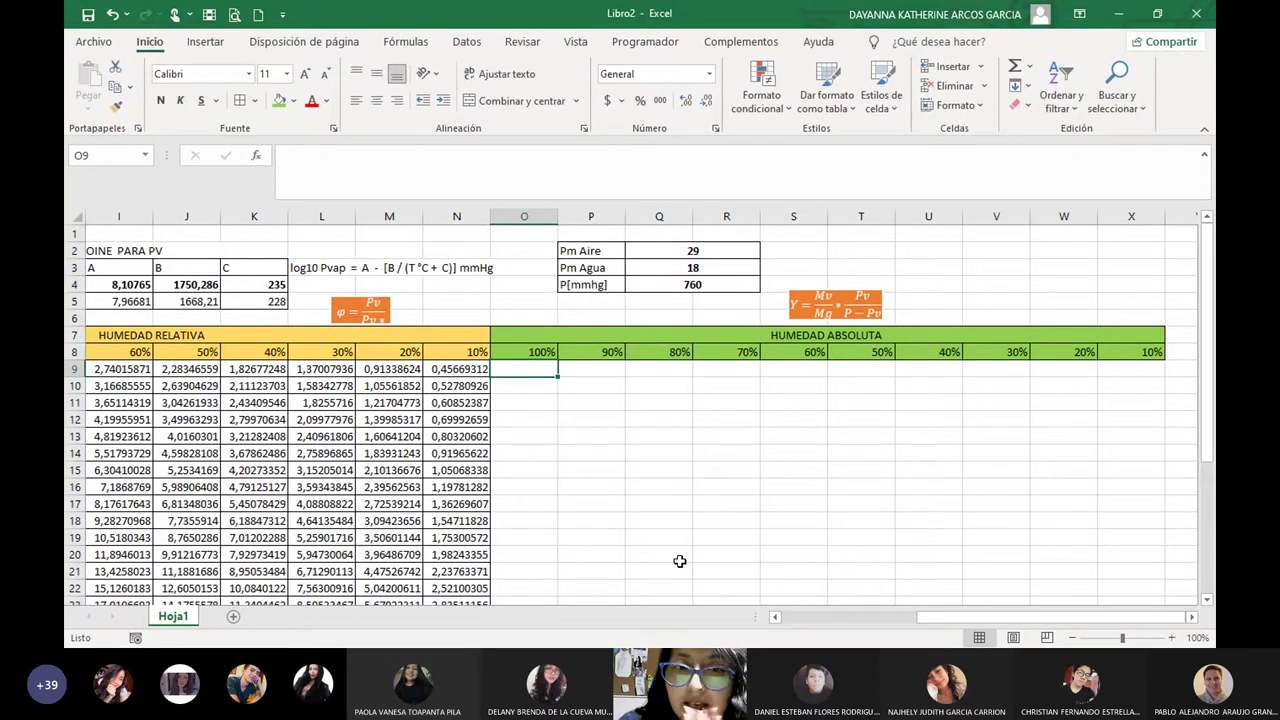
pyautogui.write('=((')
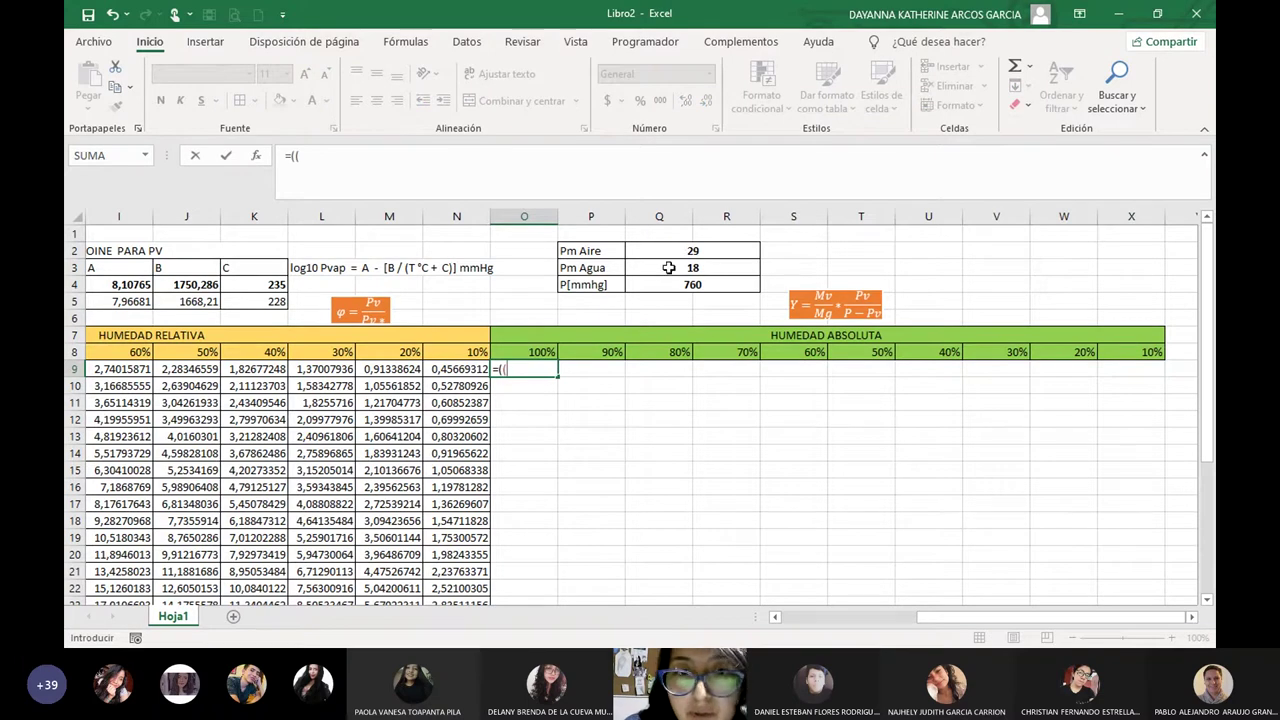
pyautogui.click(669, 268)
pyautogui.write('/')
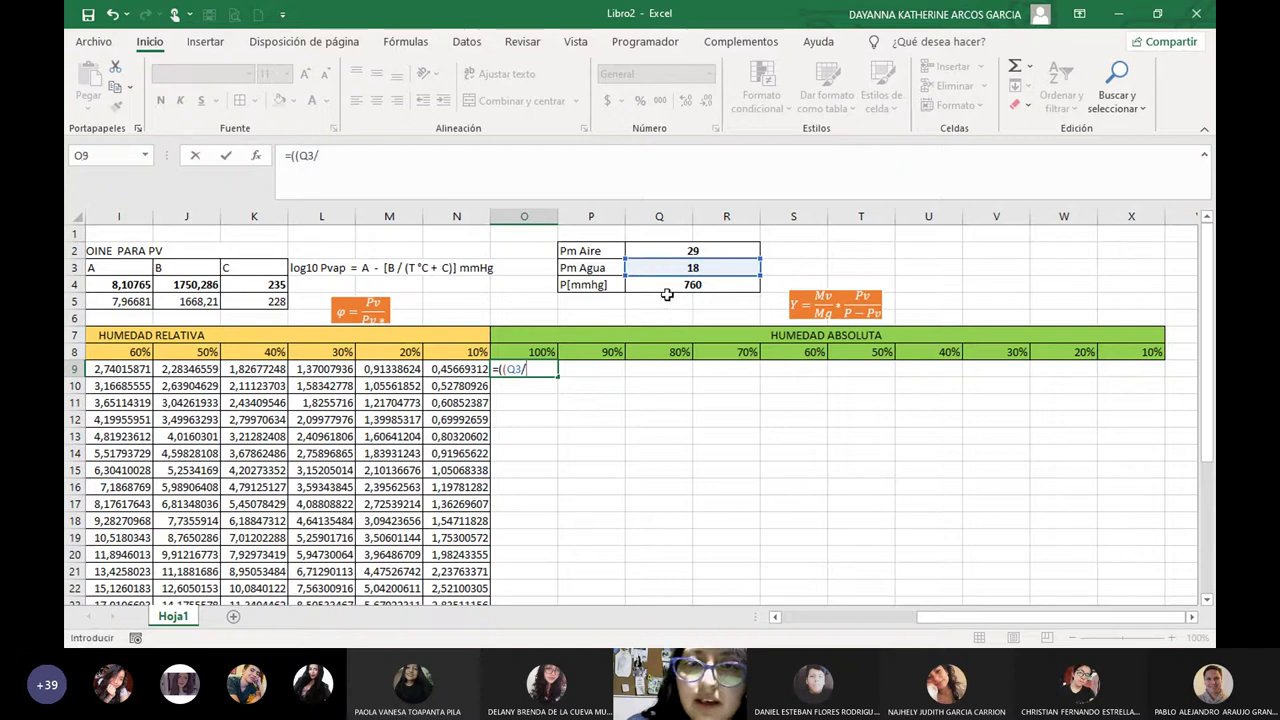
pyautogui.click(680, 251)
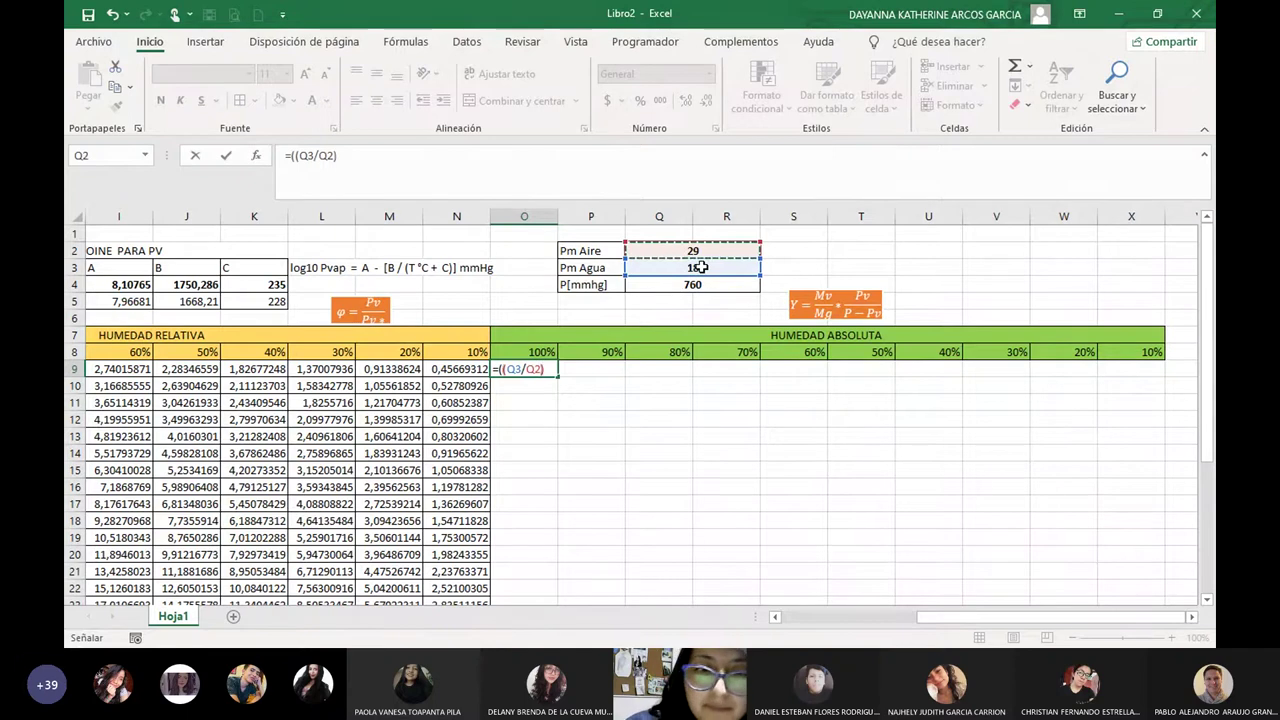
pyautogui.write(')')
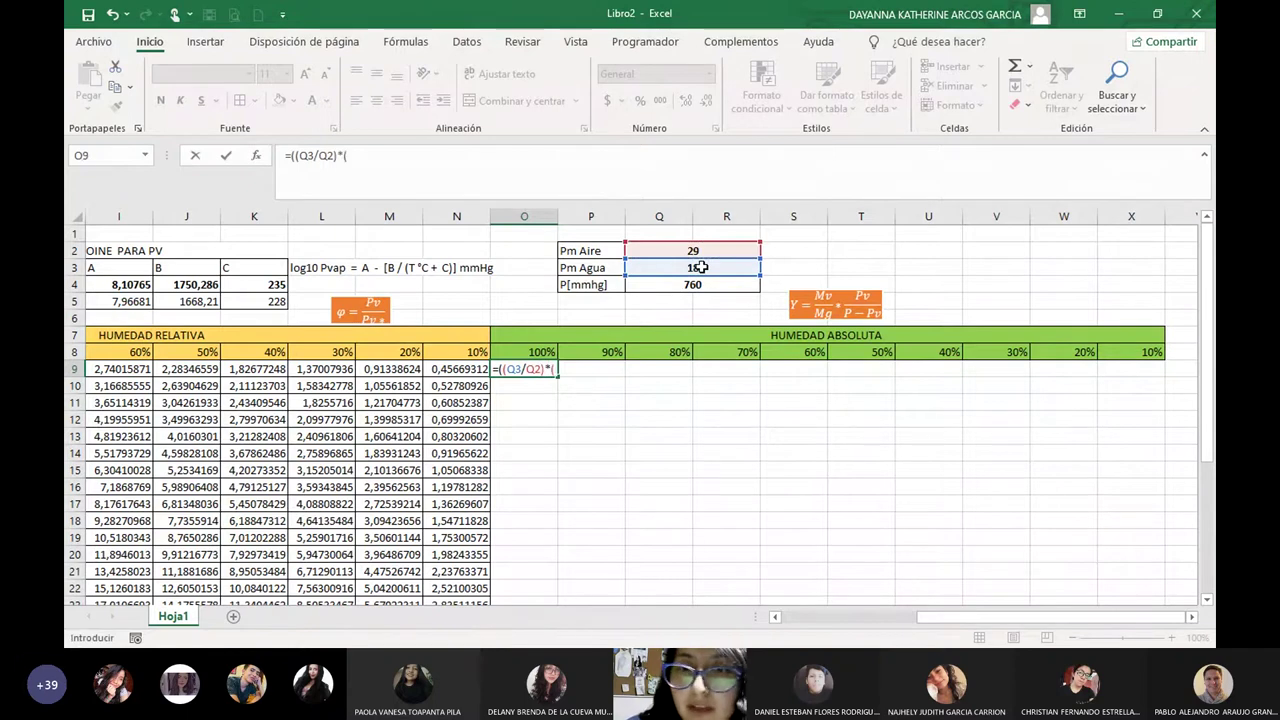
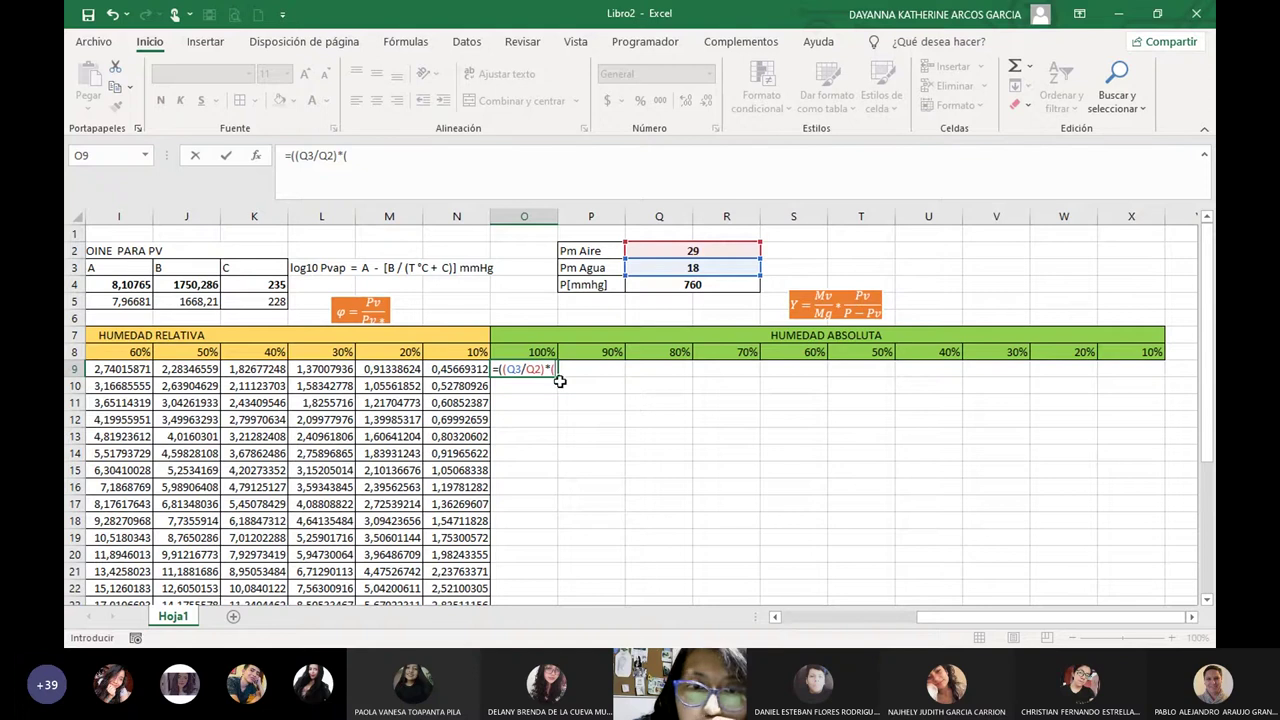
# Complete the O9 formula with the partial pressure term as =((Q3/Q2)*(E9/Q4-E9)), accepting the suggested closing parenthesis.
pyautogui.moveTo(920, 618); pyautogui.dragTo(825, 620)
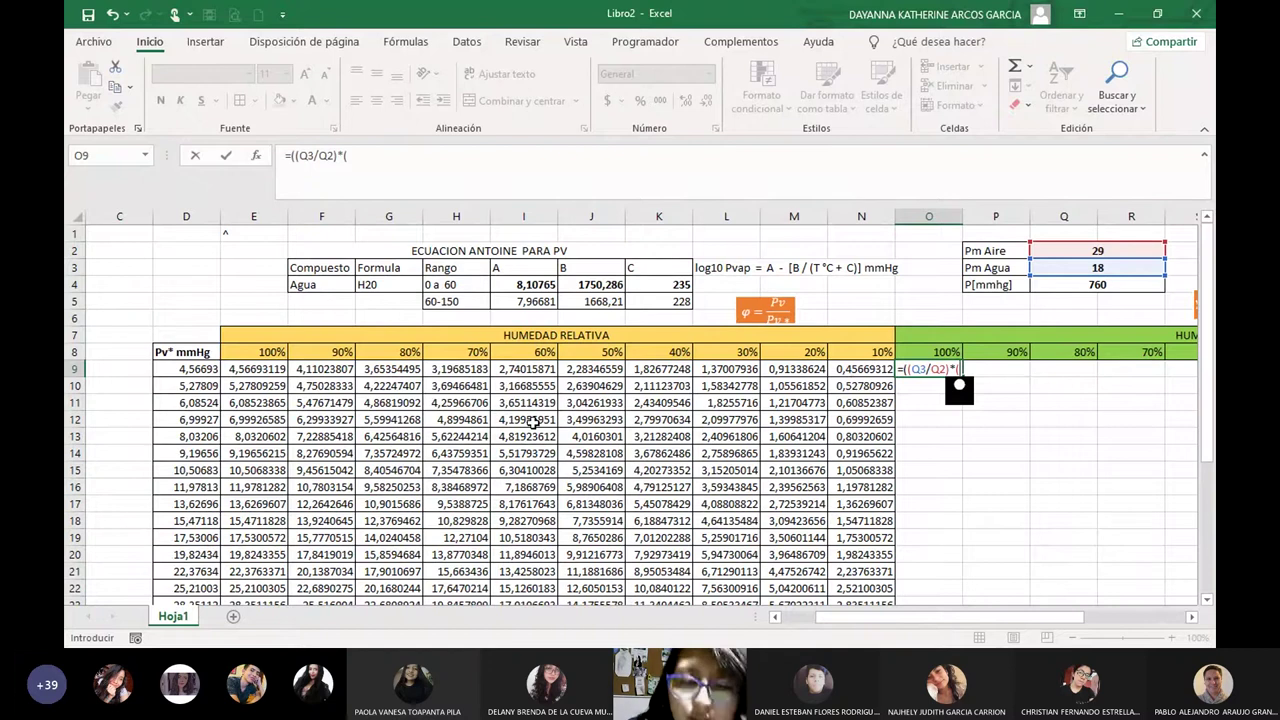
pyautogui.click(258, 370)
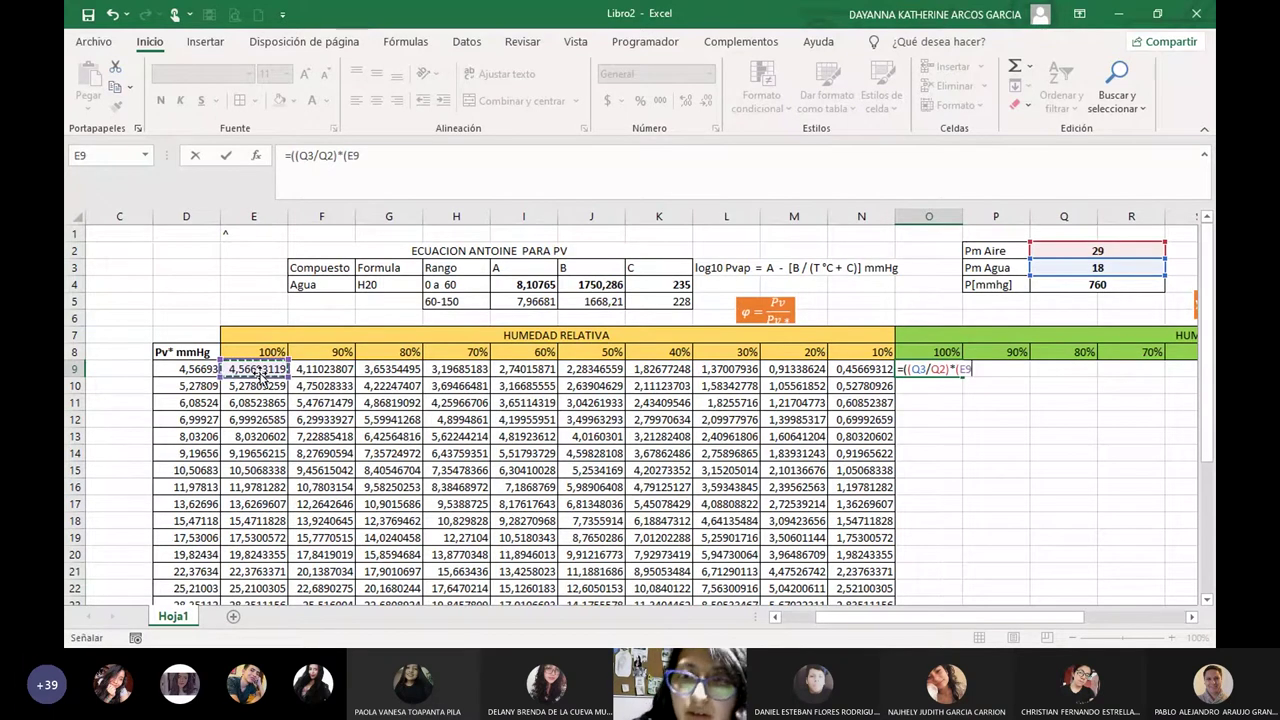
pyautogui.moveTo(840, 618); pyautogui.dragTo(934, 620)
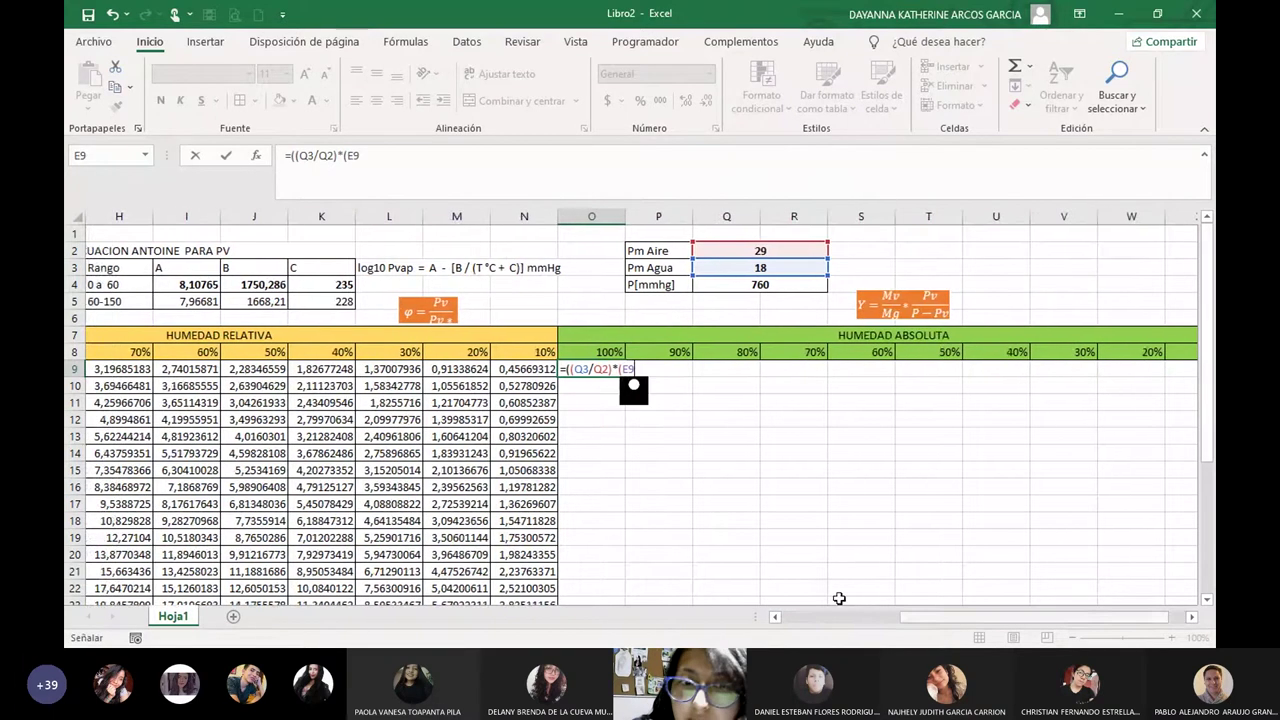
pyautogui.write('/')
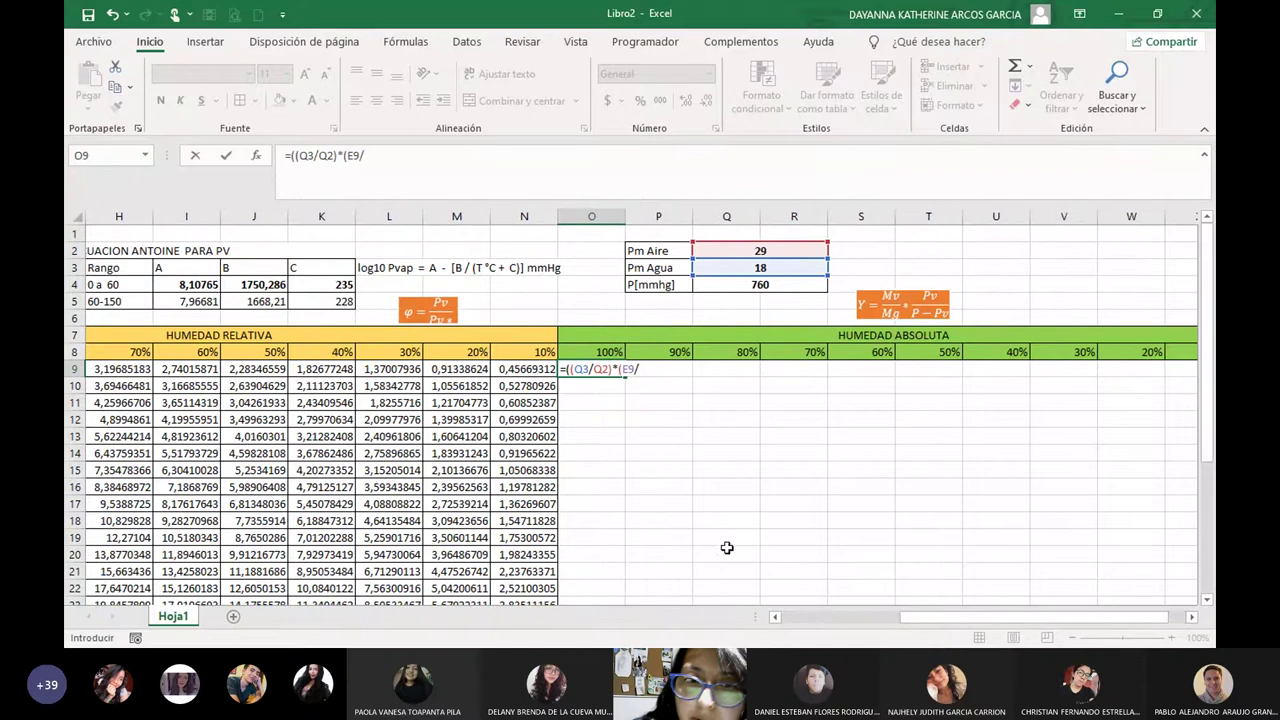
pyautogui.click(760, 287)
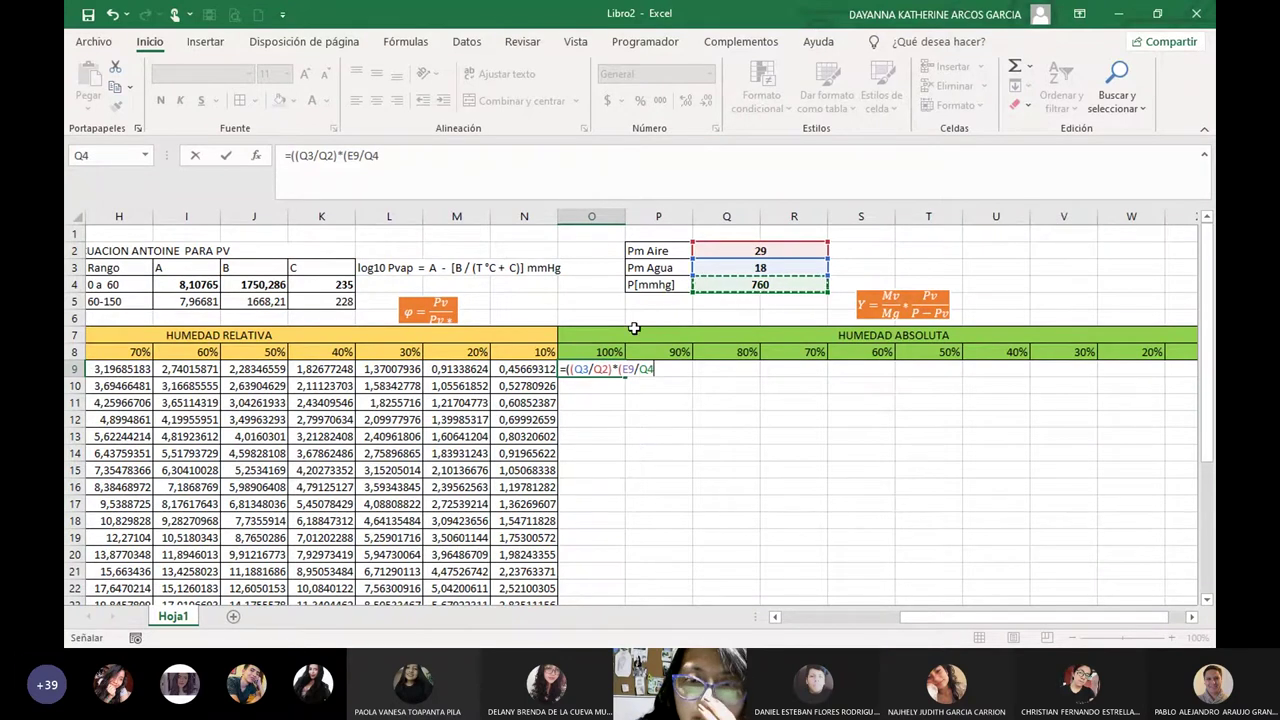
pyautogui.write('-')
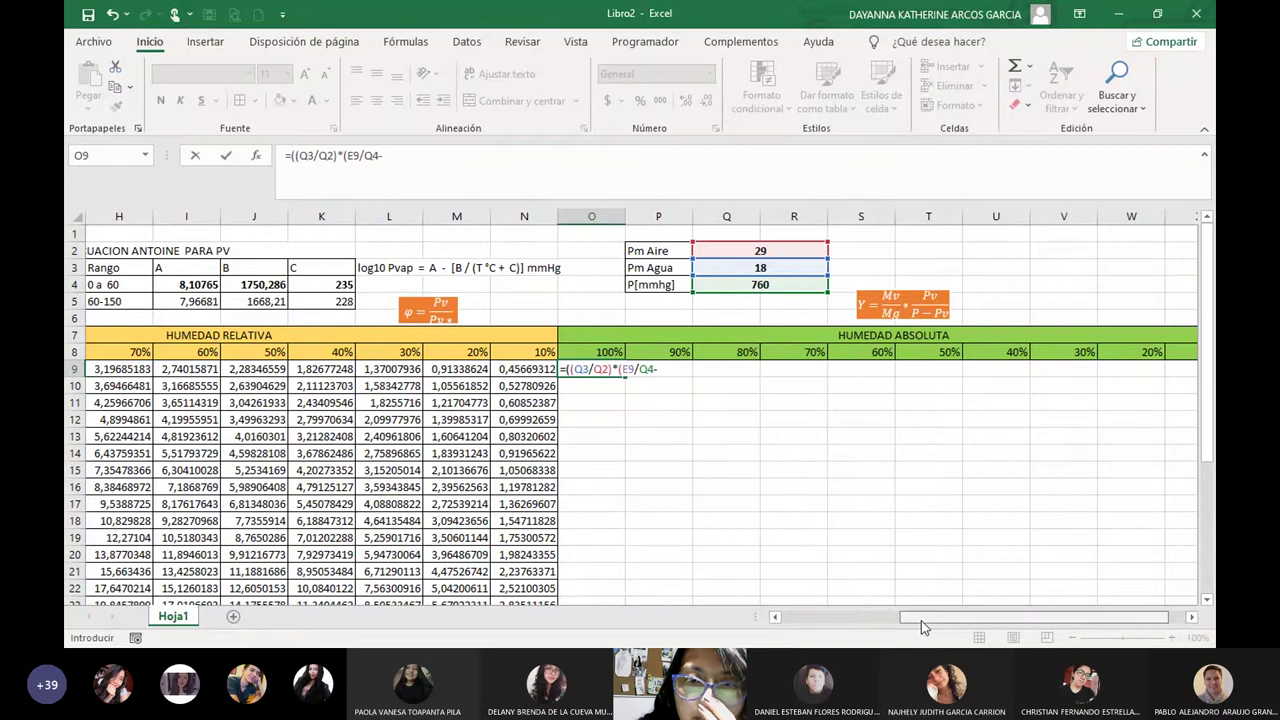
pyautogui.moveTo(921, 620)
pyautogui.mouseDown()
pyautogui.moveTo(806, 626)
pyautogui.moveTo(904, 617)
pyautogui.mouseUp()
pyautogui.click(325, 369)
pyautogui.write(')')
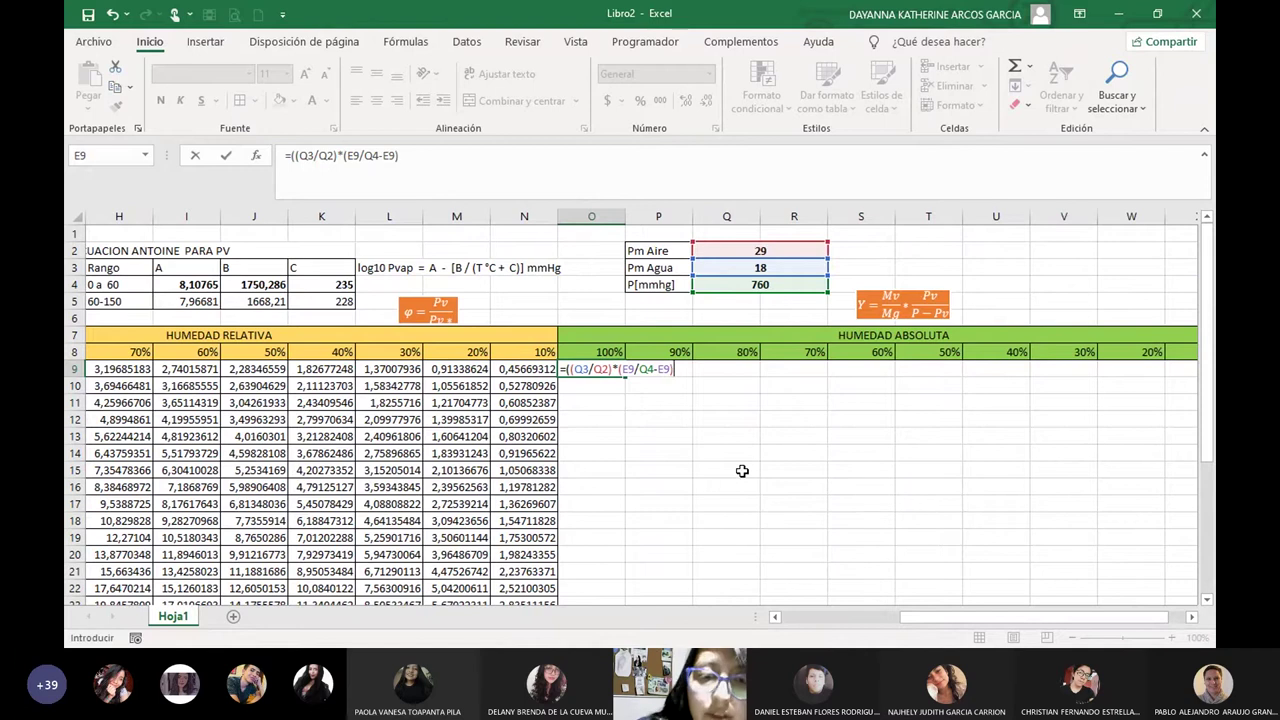
pyautogui.press('Return')
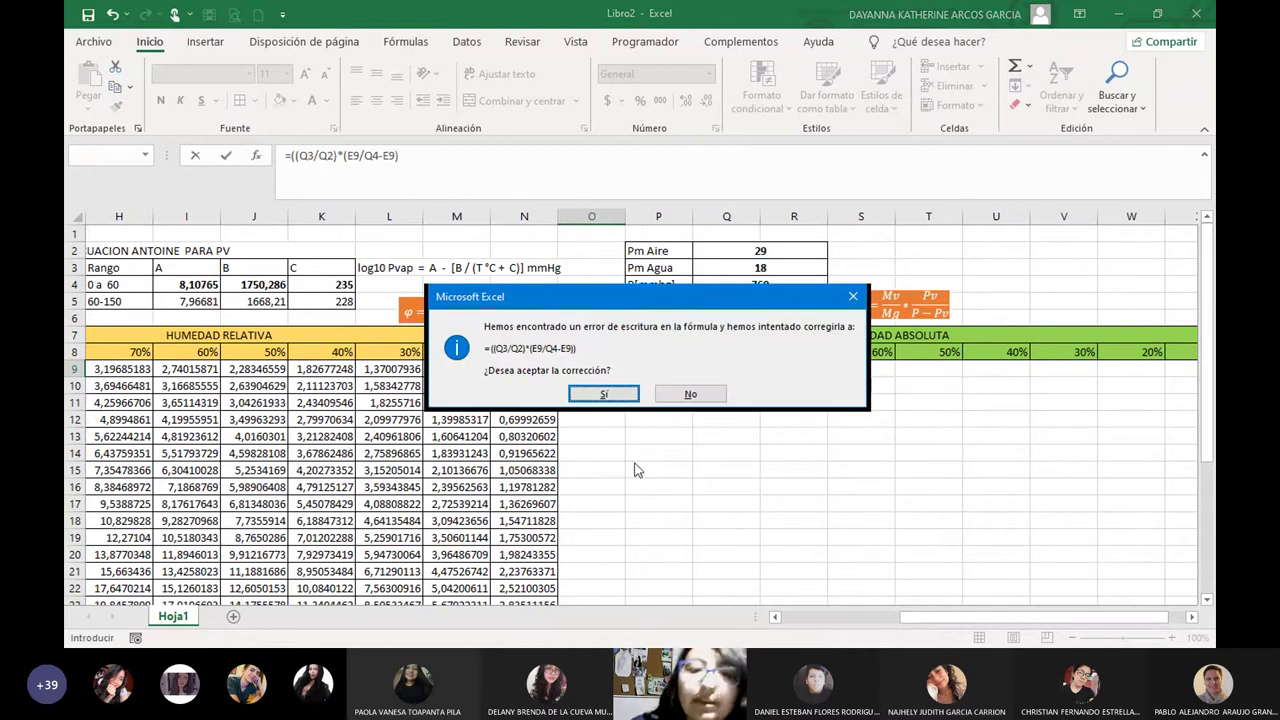
pyautogui.click(604, 395)
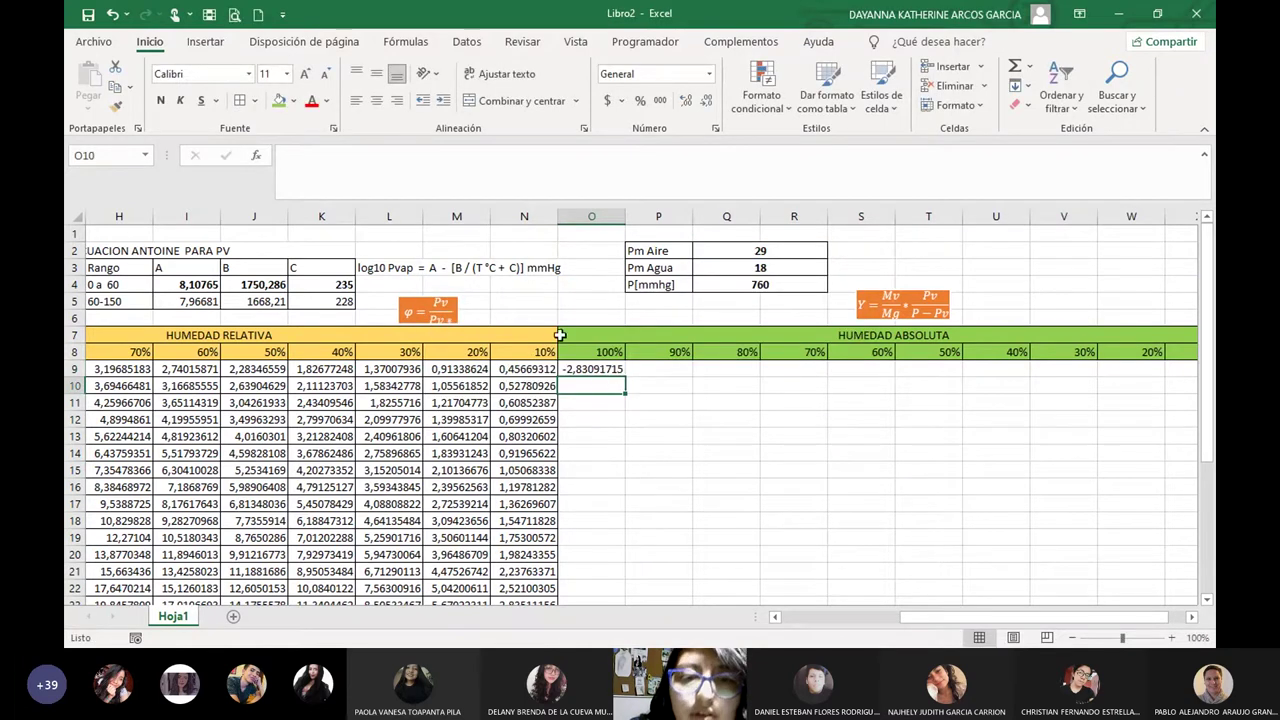
# Erase the whole formula in O9 under the 100% absolute humidity heading.
pyautogui.click(612, 369)
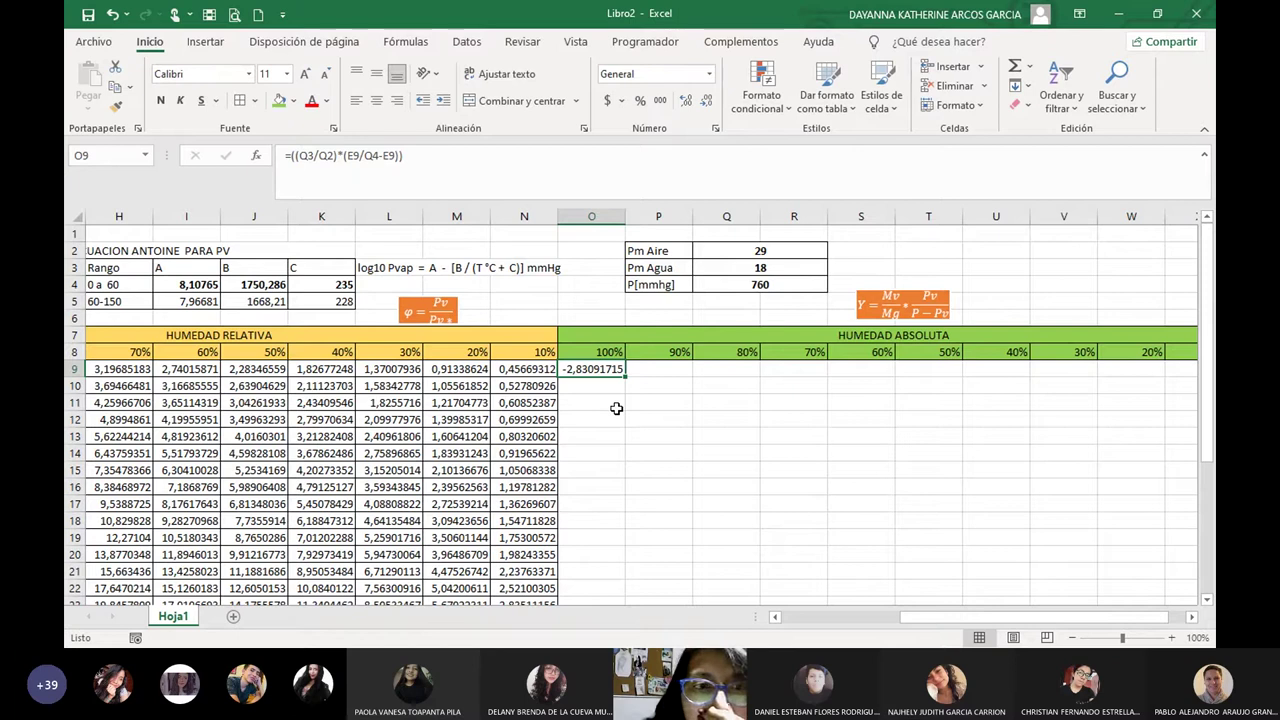
pyautogui.click(421, 158)
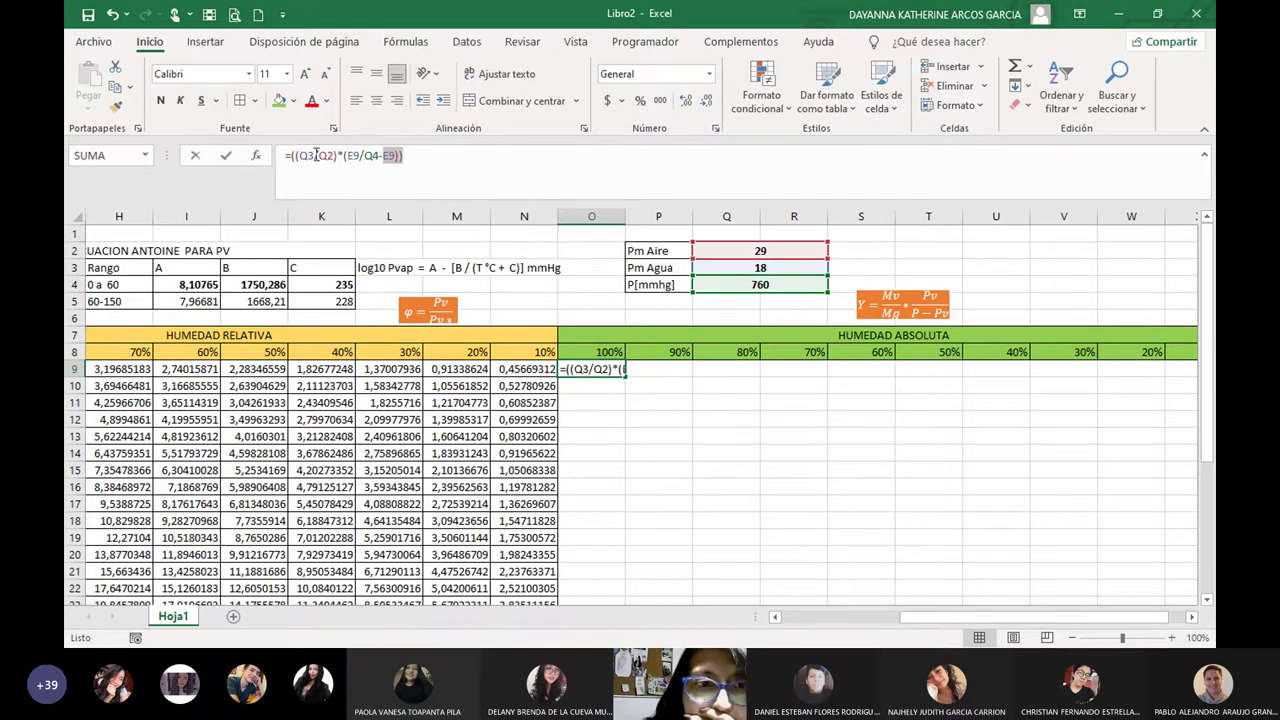
pyautogui.hotkey('ctrl', 'a')
pyautogui.press('BackSpace')
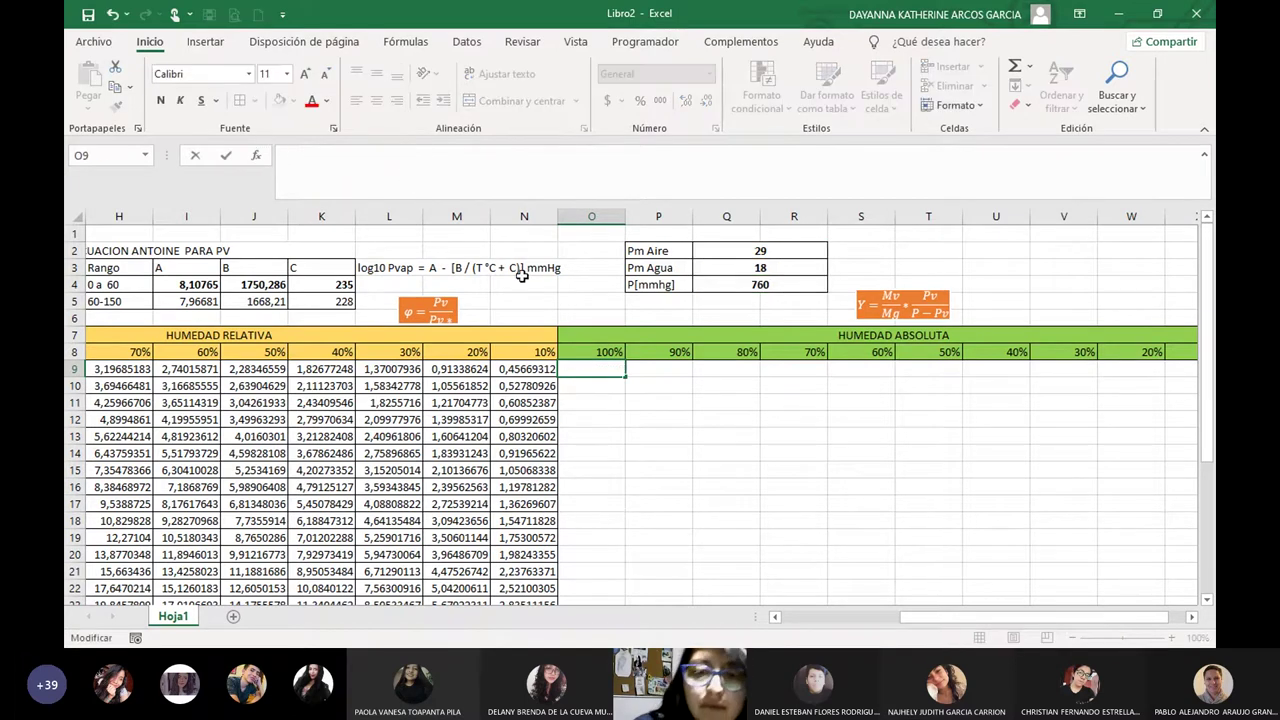
# Restart the O9 formula with only the molecular weight ratio in parentheses, =(Q3/Q2)*(.
pyautogui.click(614, 371)
pyautogui.write('=(')
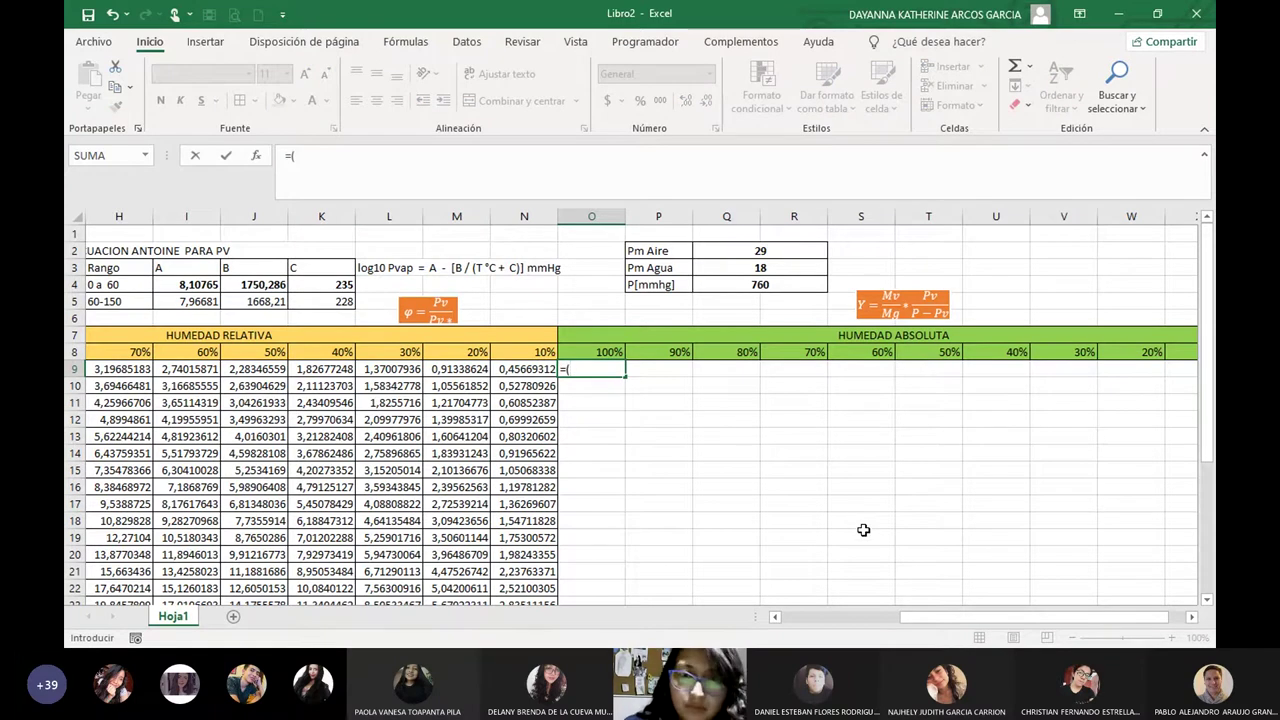
pyautogui.click(760, 268)
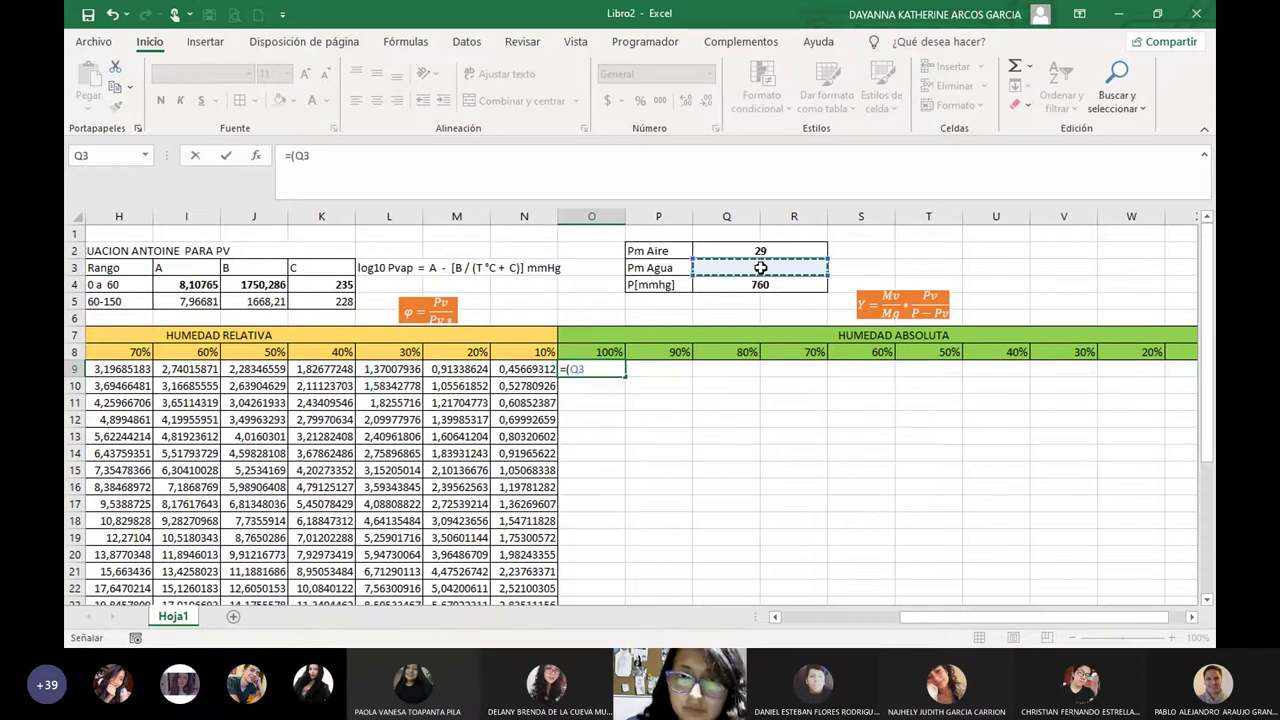
pyautogui.write('/')
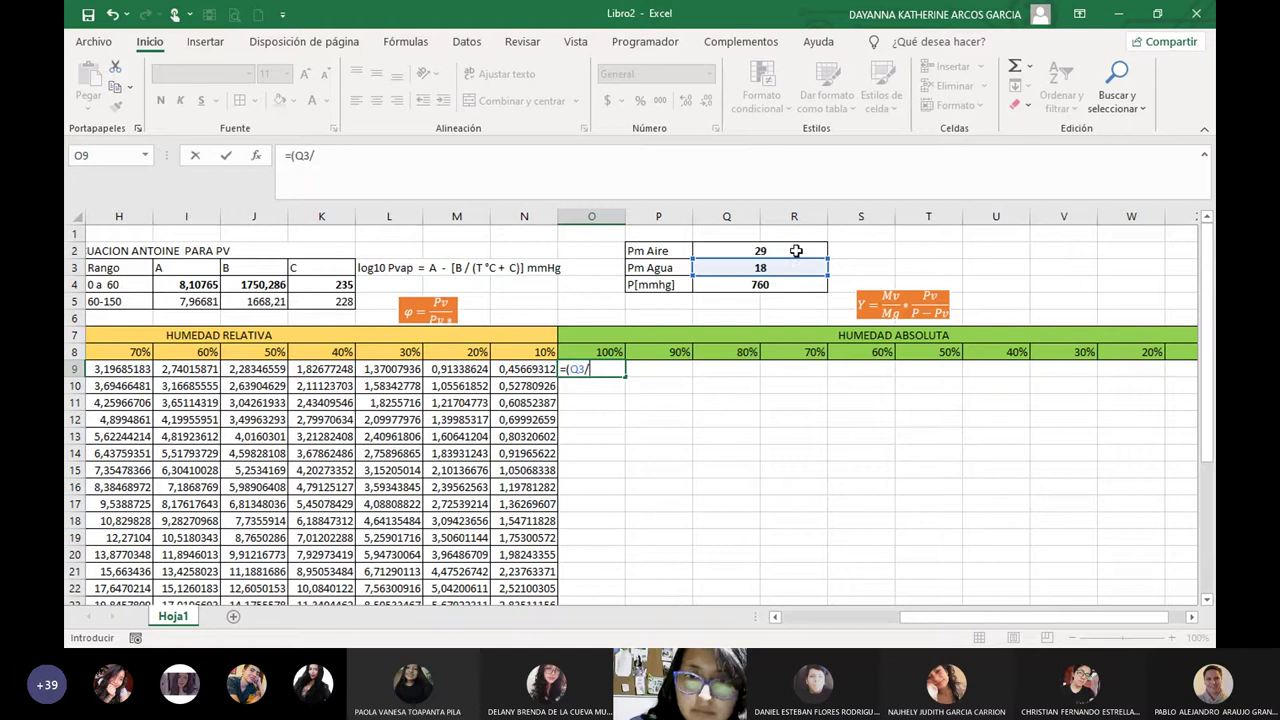
pyautogui.click(796, 251)
pyautogui.write(')*(')
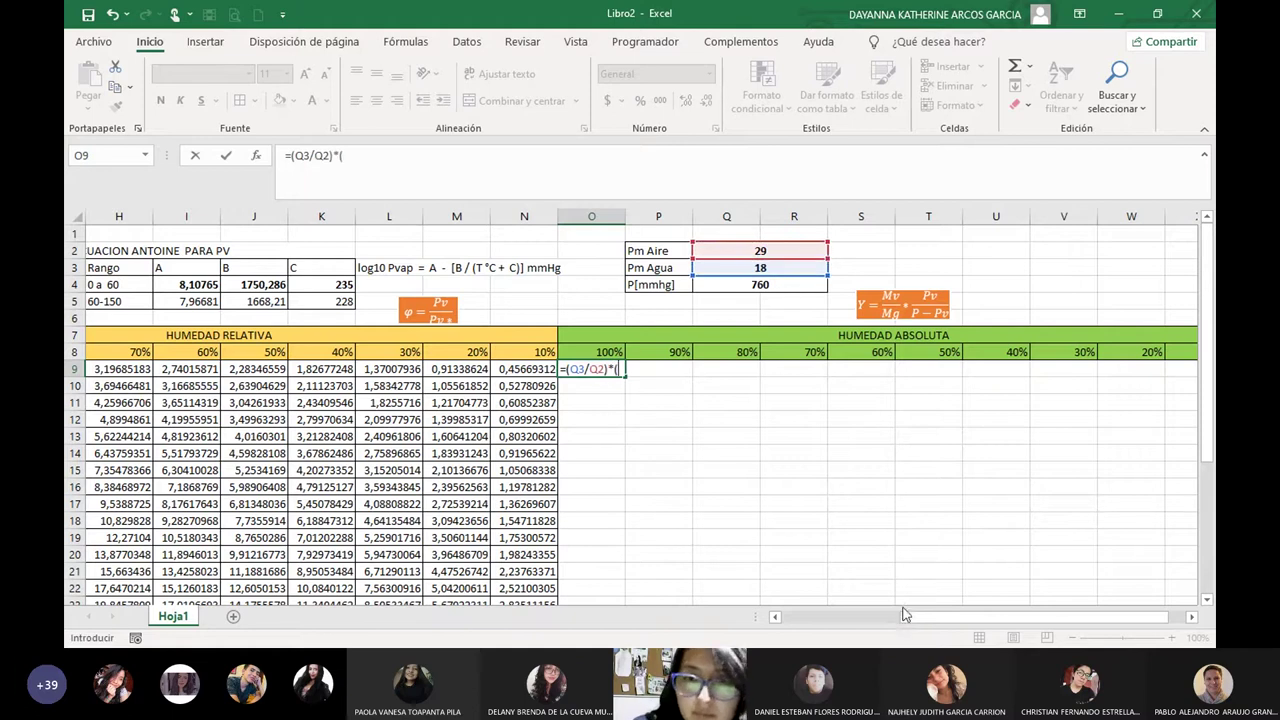
# Try finishing the O9 absolute humidity formula with E9 and the total pressure as =(Q3/Q2)*(E9/Q4-E9).
pyautogui.hscroll(-6, 740, 420)
pyautogui.hscroll(1, 688, 557)
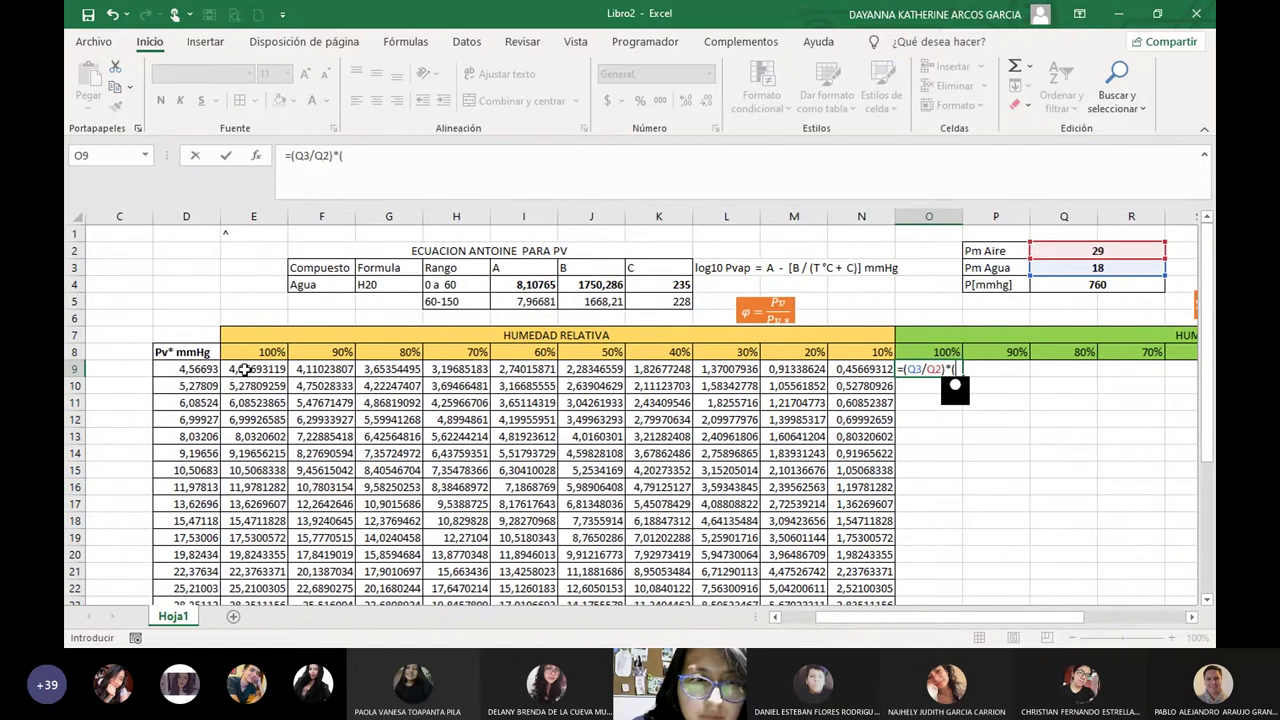
pyautogui.click(246, 370)
pyautogui.write('/')
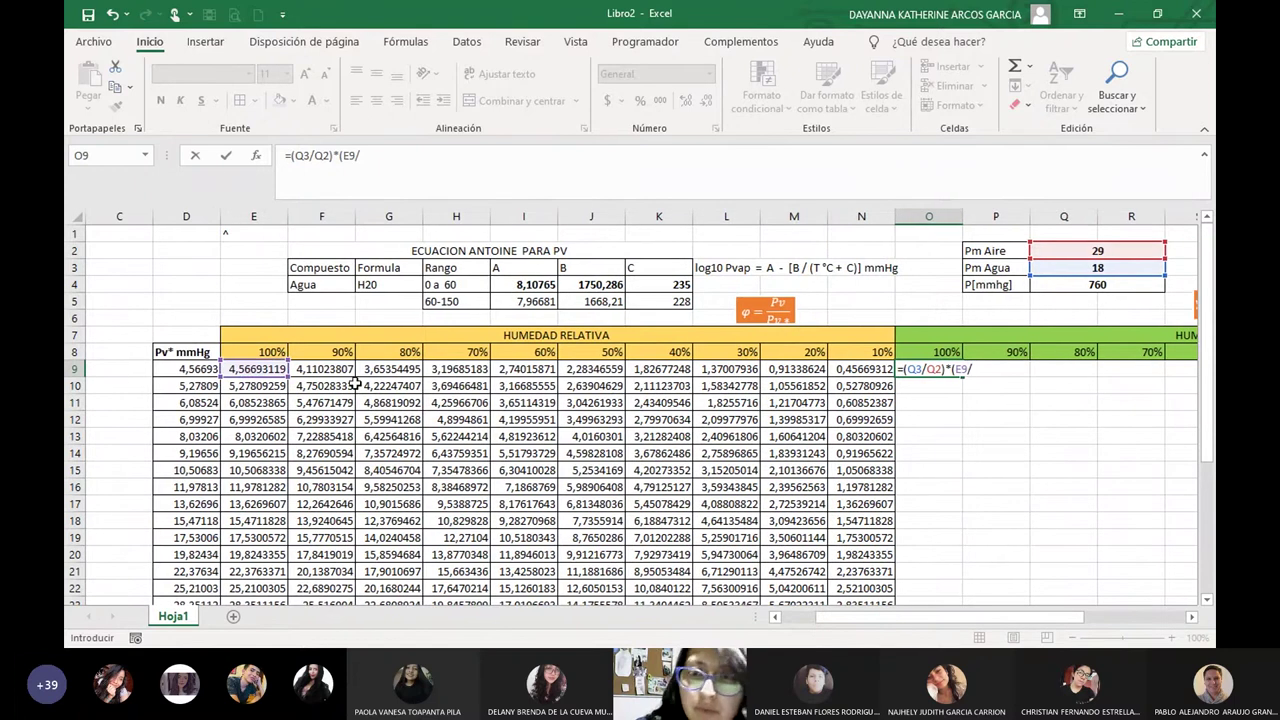
pyautogui.click(1100, 284)
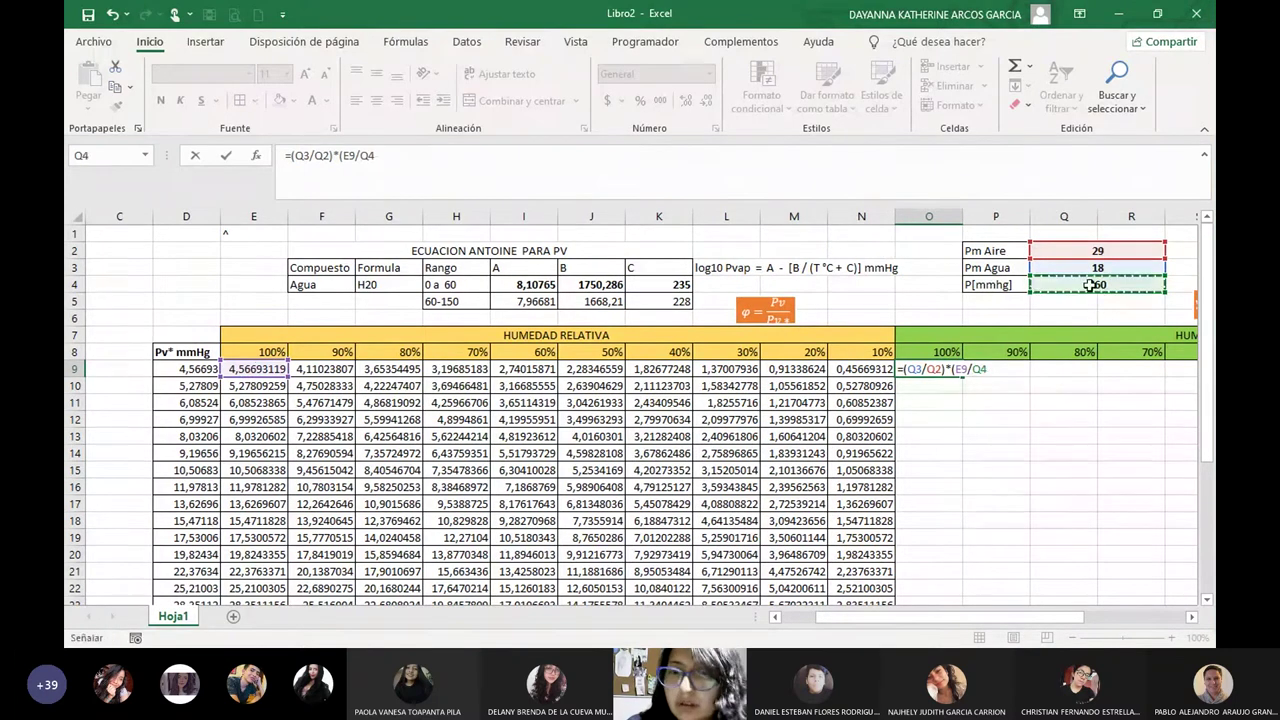
pyautogui.write('-')
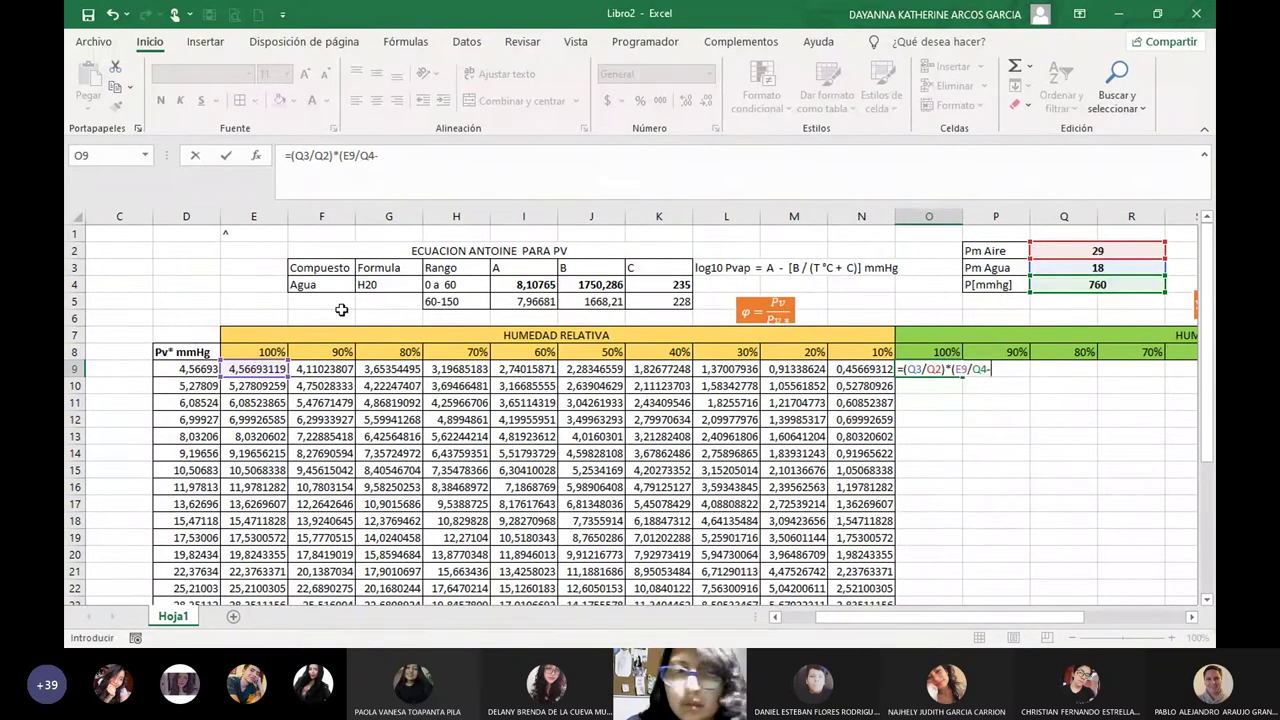
pyautogui.click(259, 372)
pyautogui.write(')')
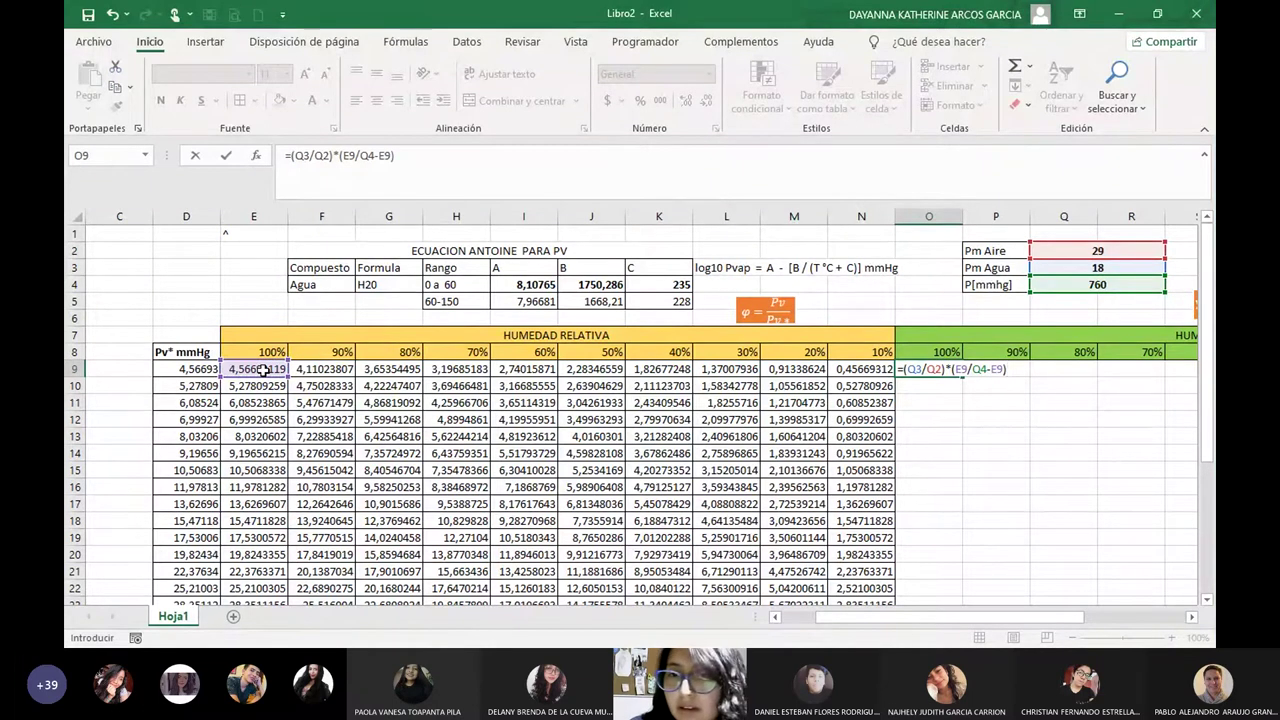
pyautogui.press('Return')
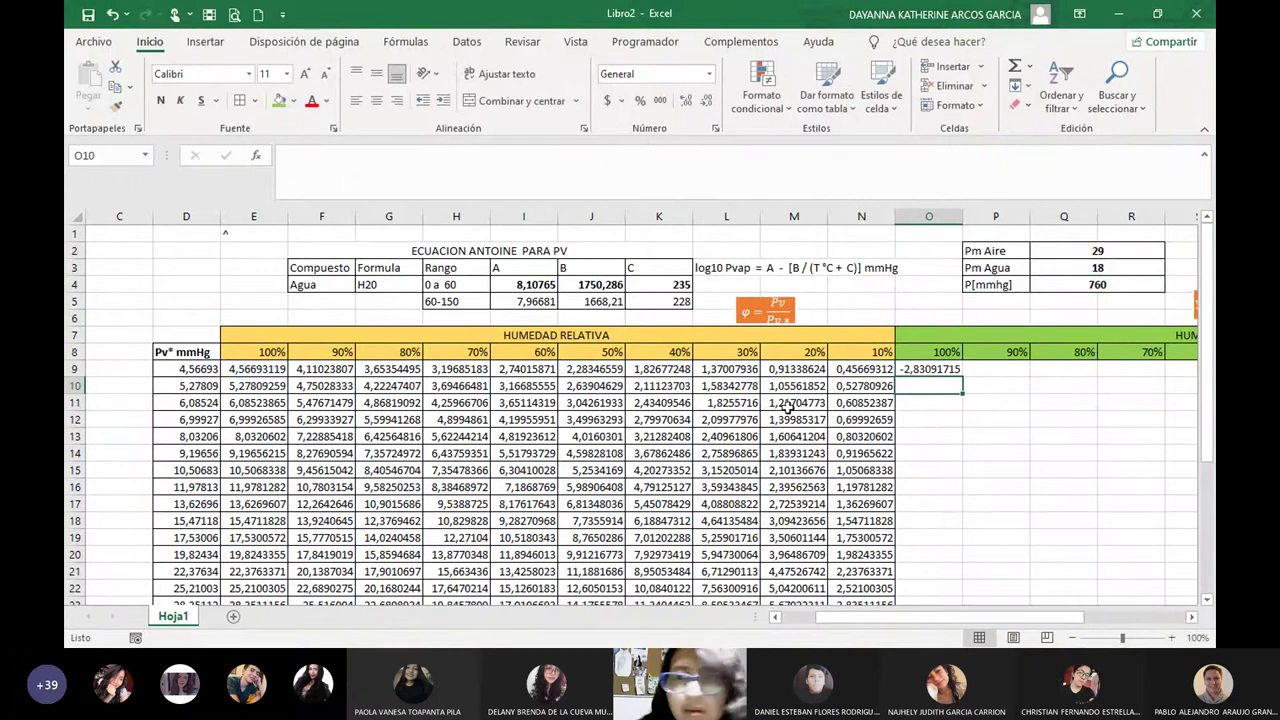
# Delete the re-entered absolute humidity formula from O9.
pyautogui.moveTo(818, 620); pyautogui.dragTo(880, 618)
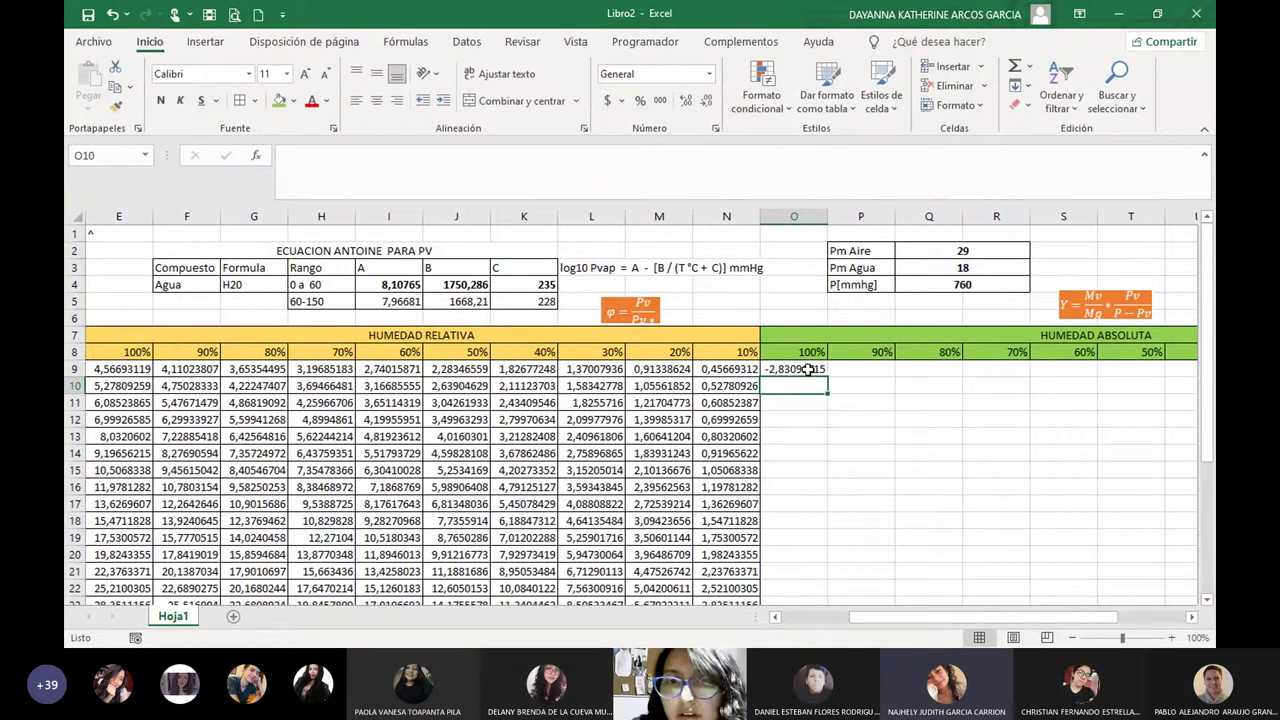
pyautogui.click(805, 369)
pyautogui.press('Delete')
pyautogui.click(851, 450)
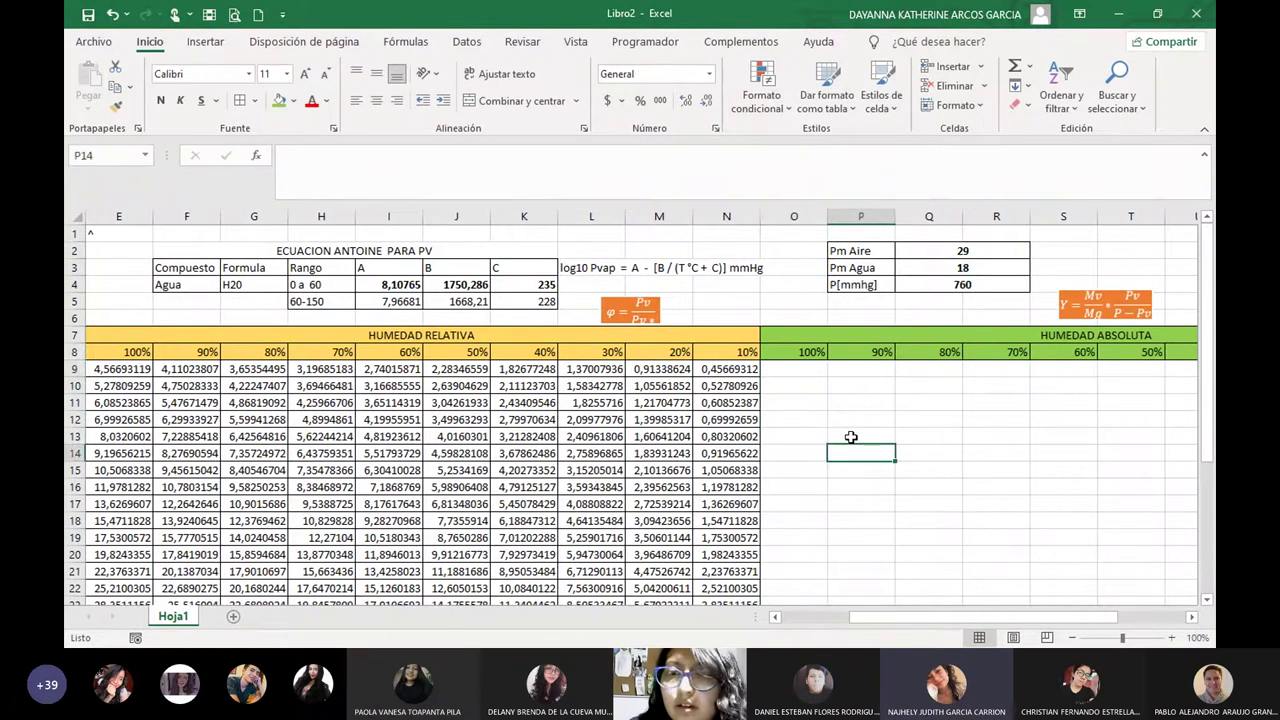
# Start the O9 absolute humidity formula with the water-to-air molecular weight ratio, =(Q3/Q2)*(.
pyautogui.click(817, 367)
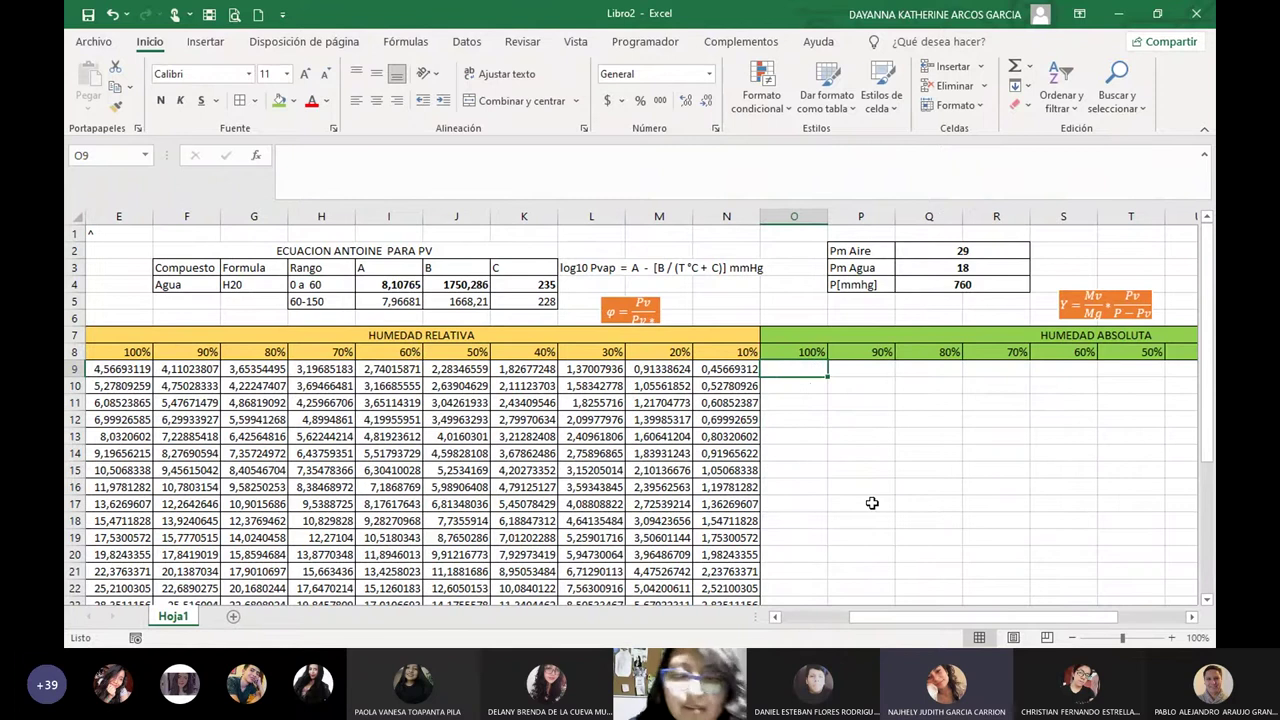
pyautogui.write('=(')
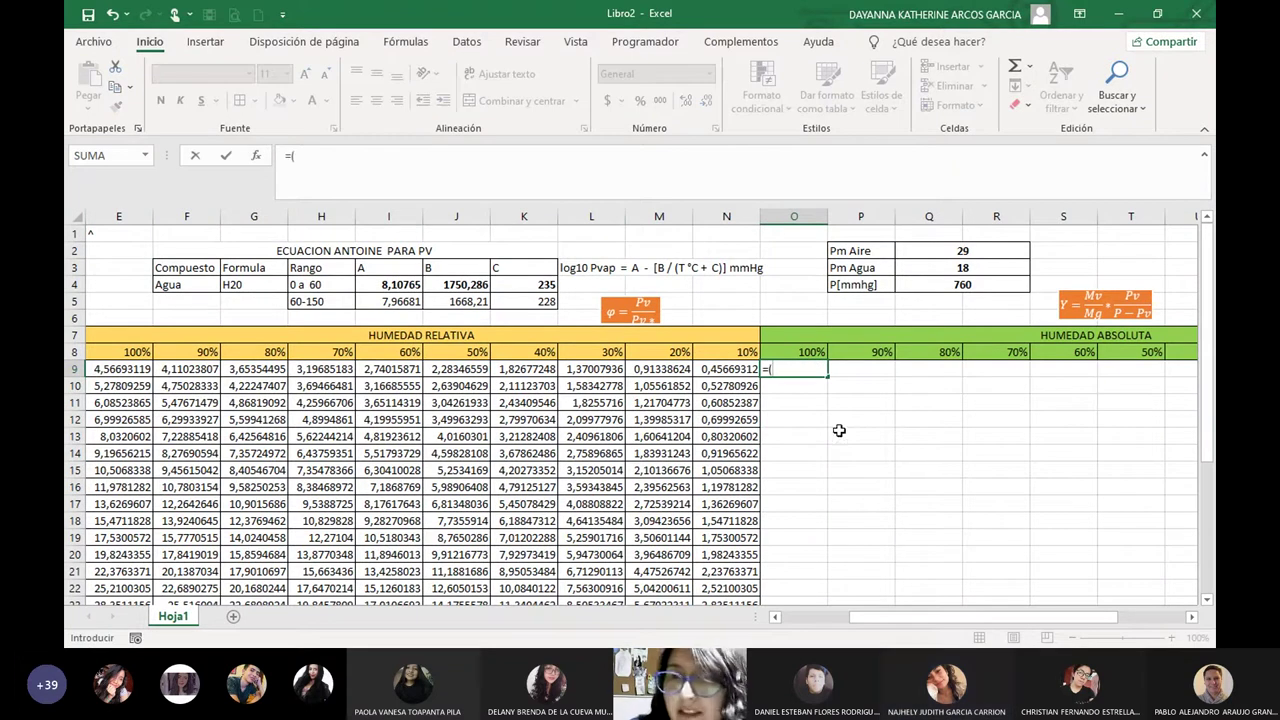
pyautogui.click(937, 270)
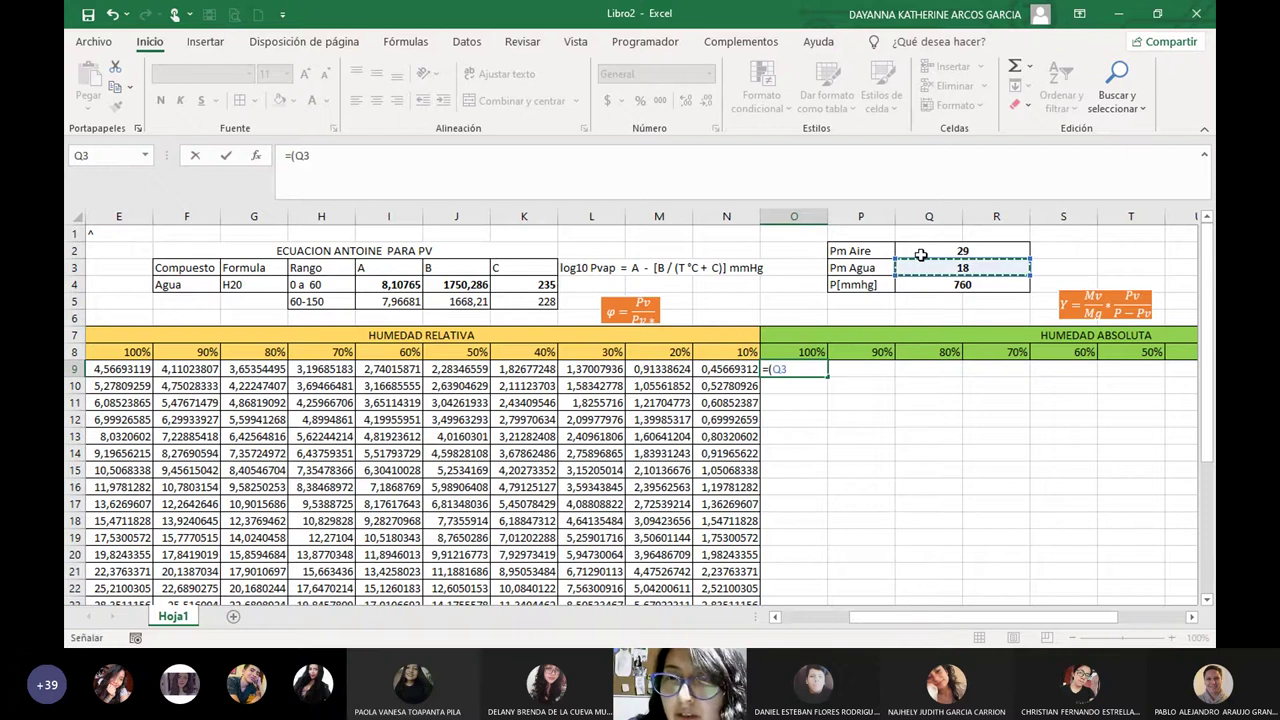
pyautogui.write('/')
pyautogui.click(942, 250)
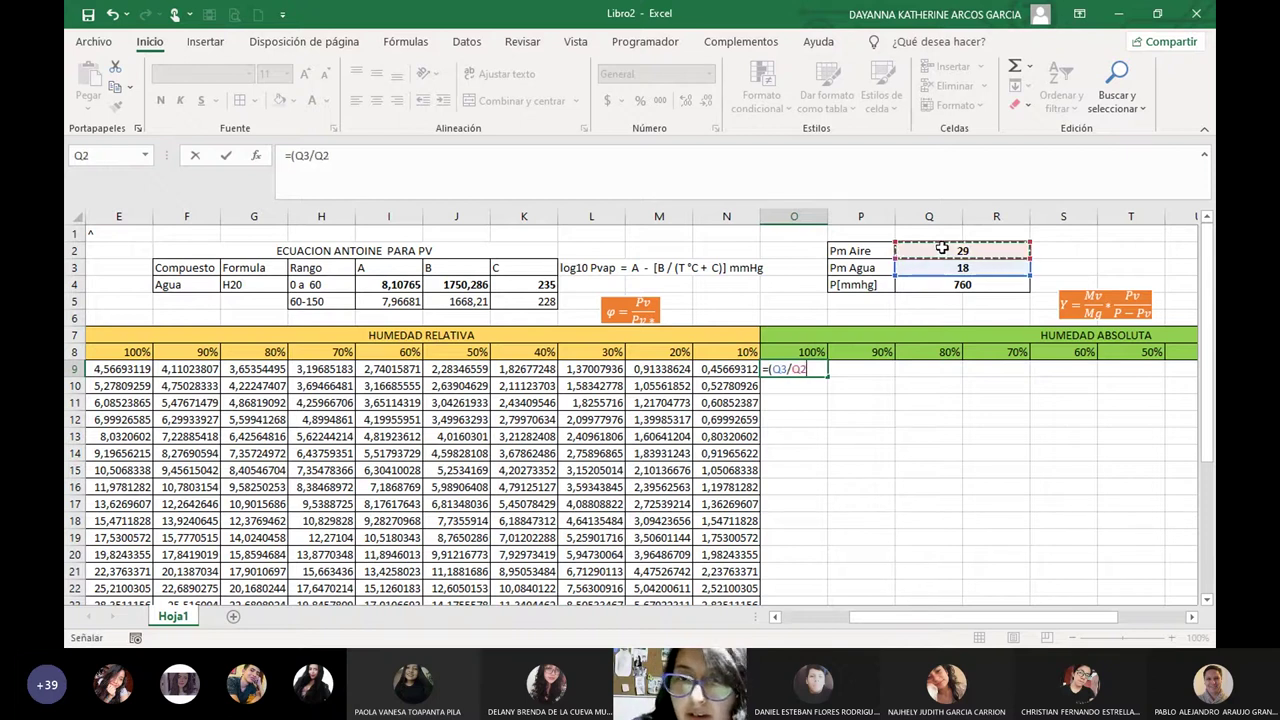
pyautogui.write(')*(')
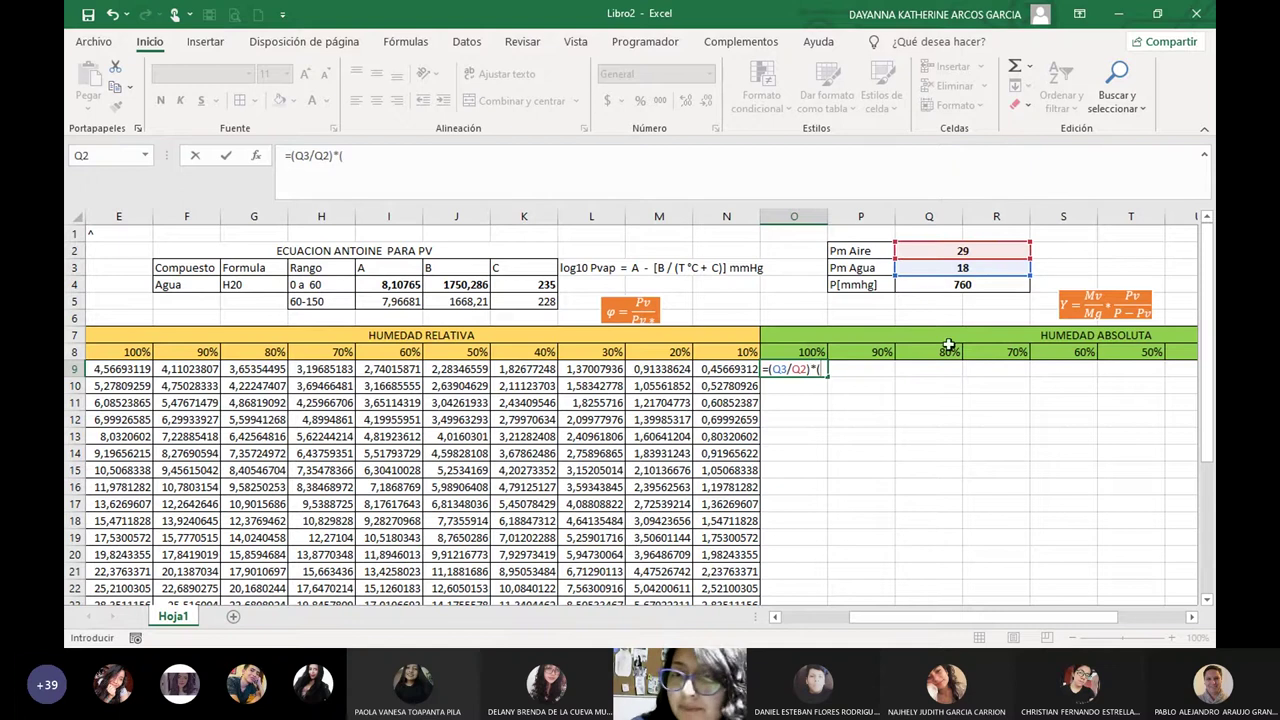
# Complete the O9 formula with E9 over the parenthesised pressure difference, giving =(Q3/Q2)*(E9/(Q4-E9)).
pyautogui.moveTo(902, 617); pyautogui.dragTo(850, 619)
pyautogui.click(322, 376)
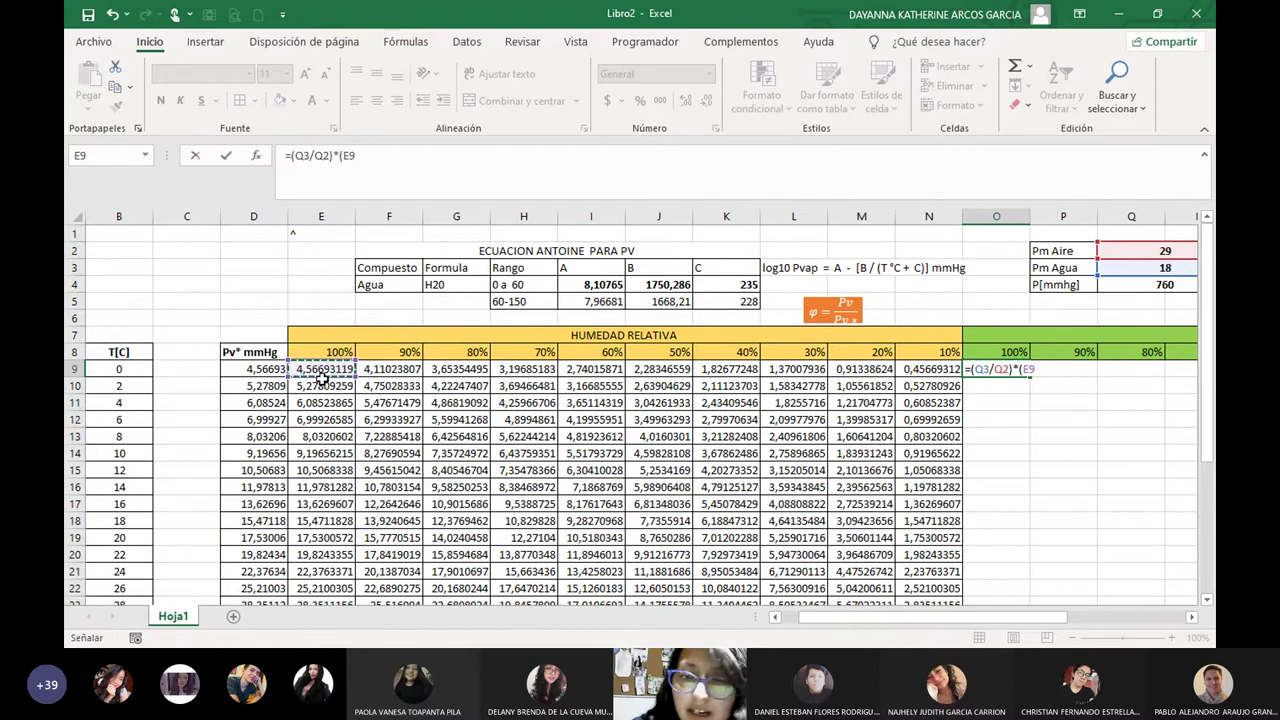
pyautogui.write('/')
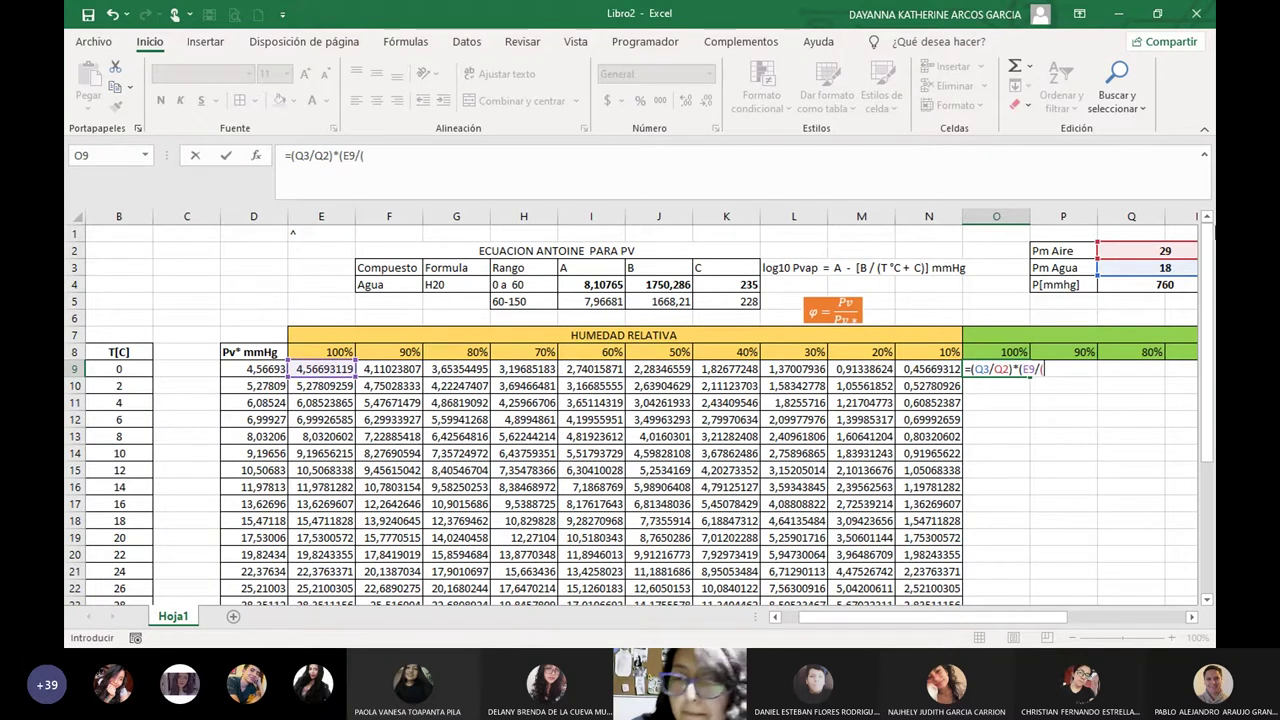
pyautogui.write('(')
pyautogui.click(1119, 287)
pyautogui.write('-')
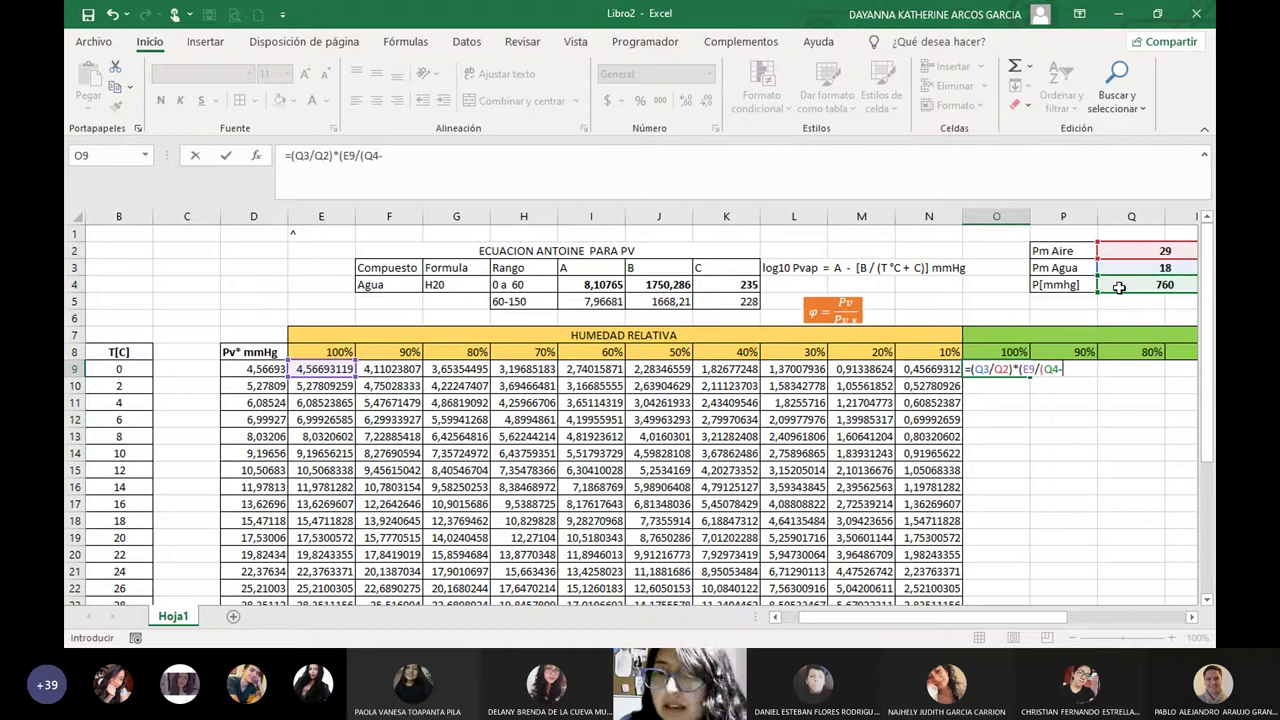
pyautogui.click(318, 368)
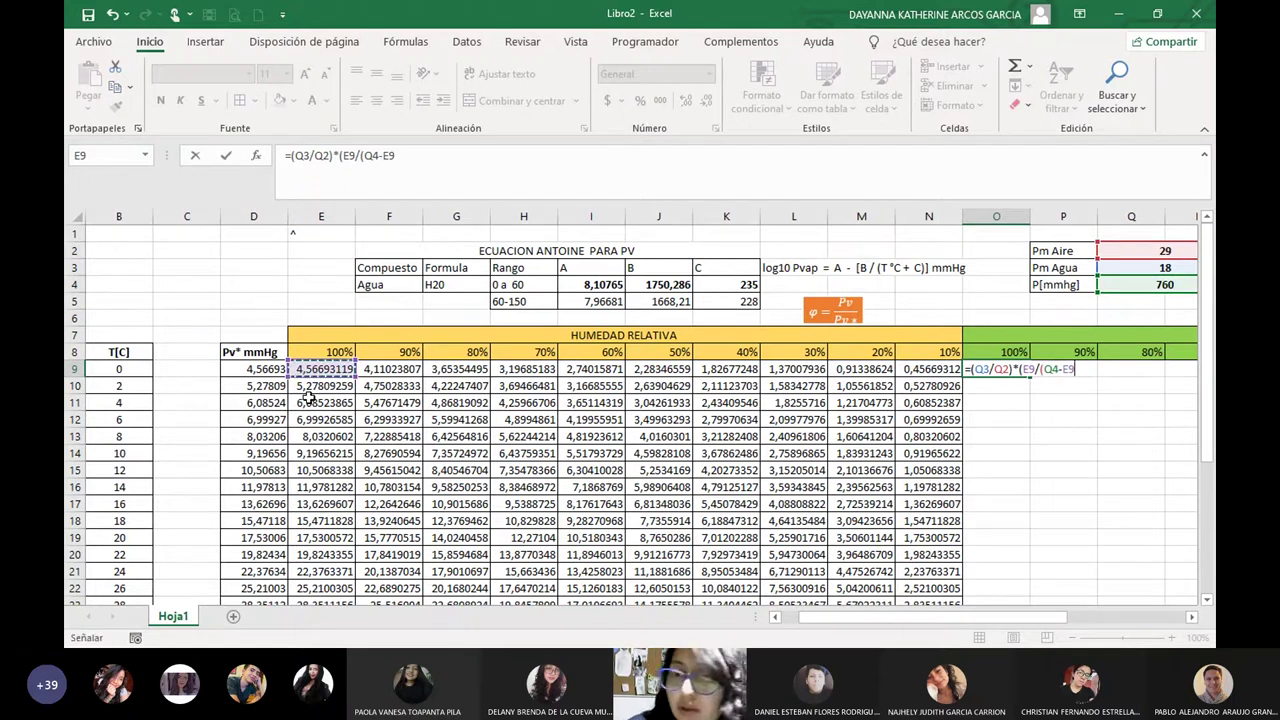
pyautogui.write(')')
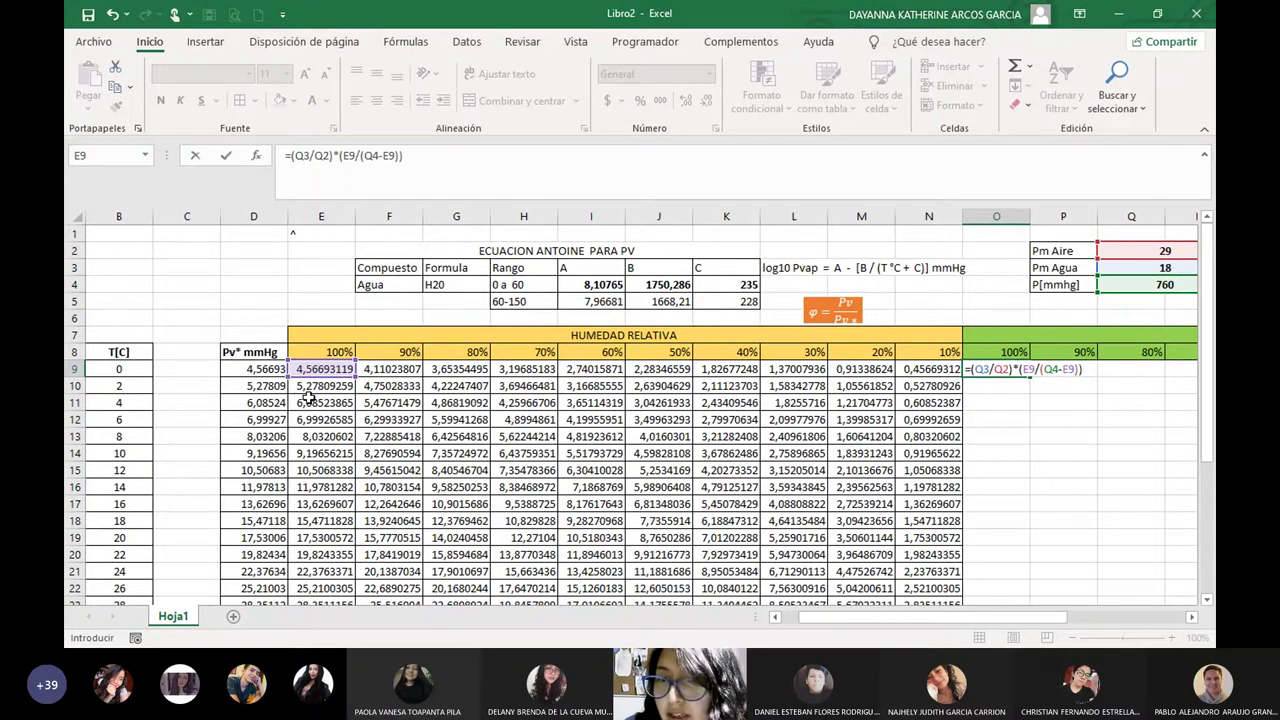
pyautogui.press('Return')
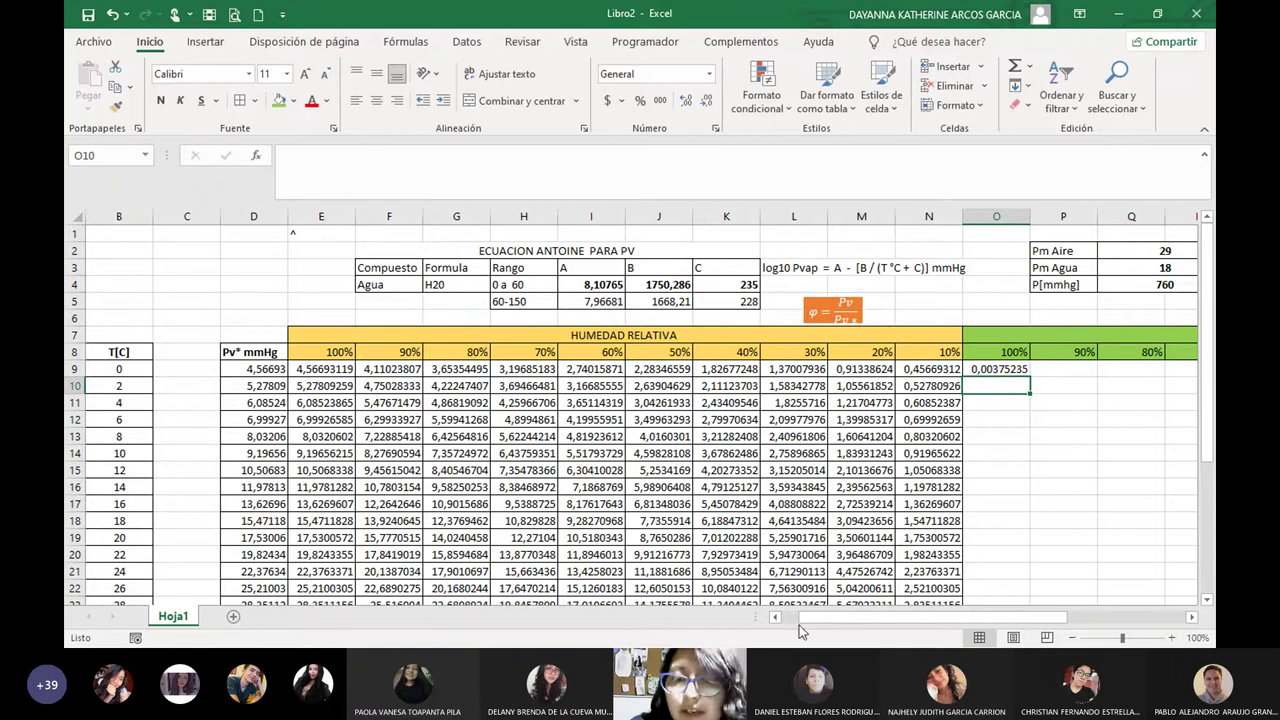
pyautogui.moveTo(826, 620); pyautogui.dragTo(915, 615)
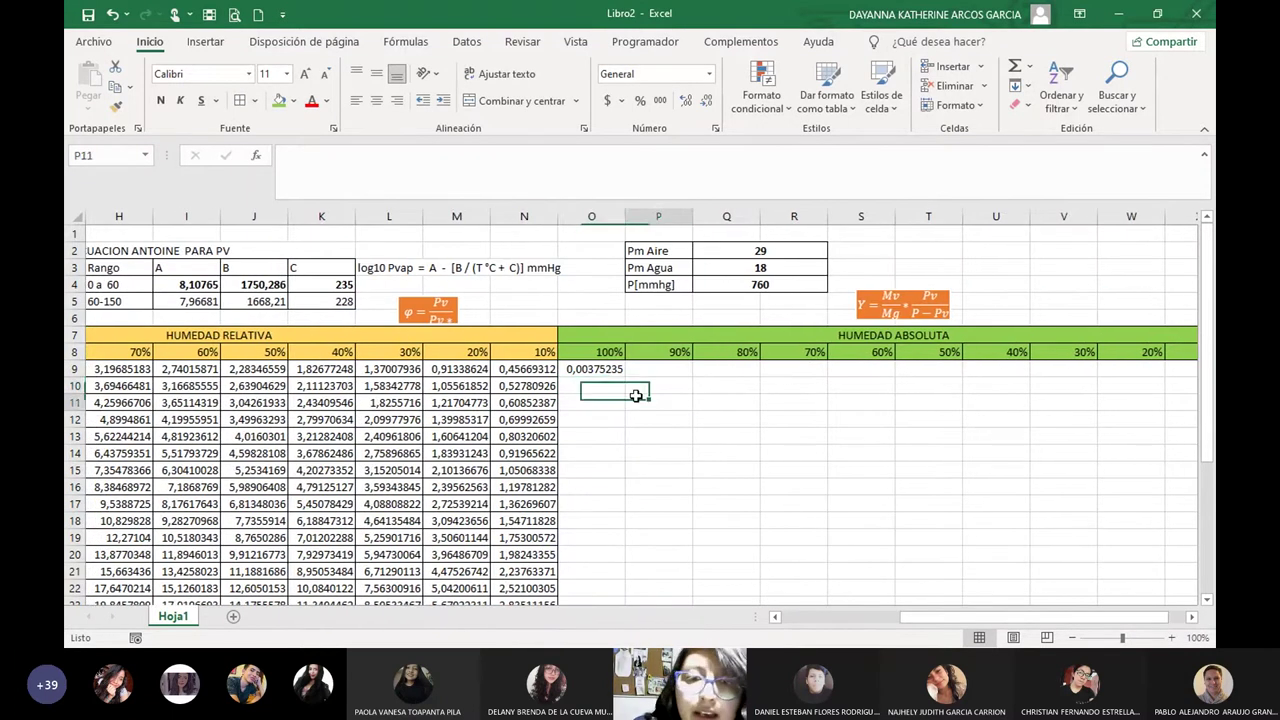
pyautogui.click(597, 370)
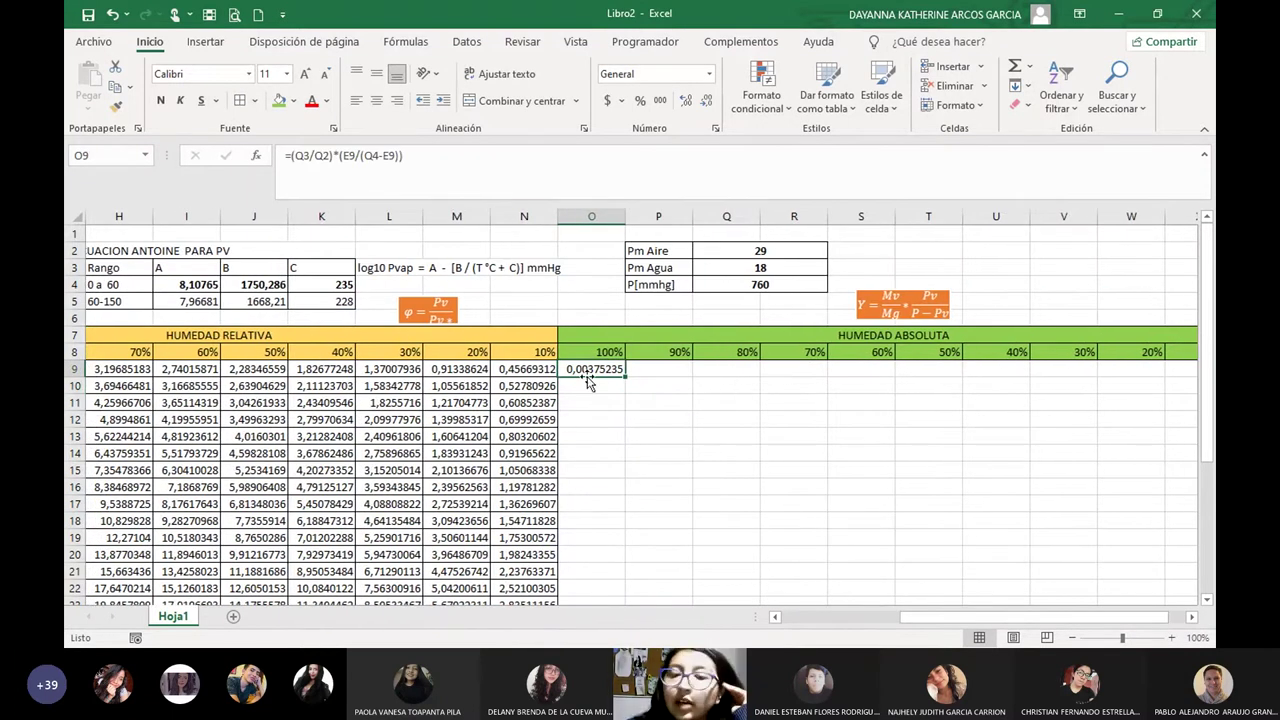
pyautogui.moveTo(899, 620); pyautogui.dragTo(804, 621)
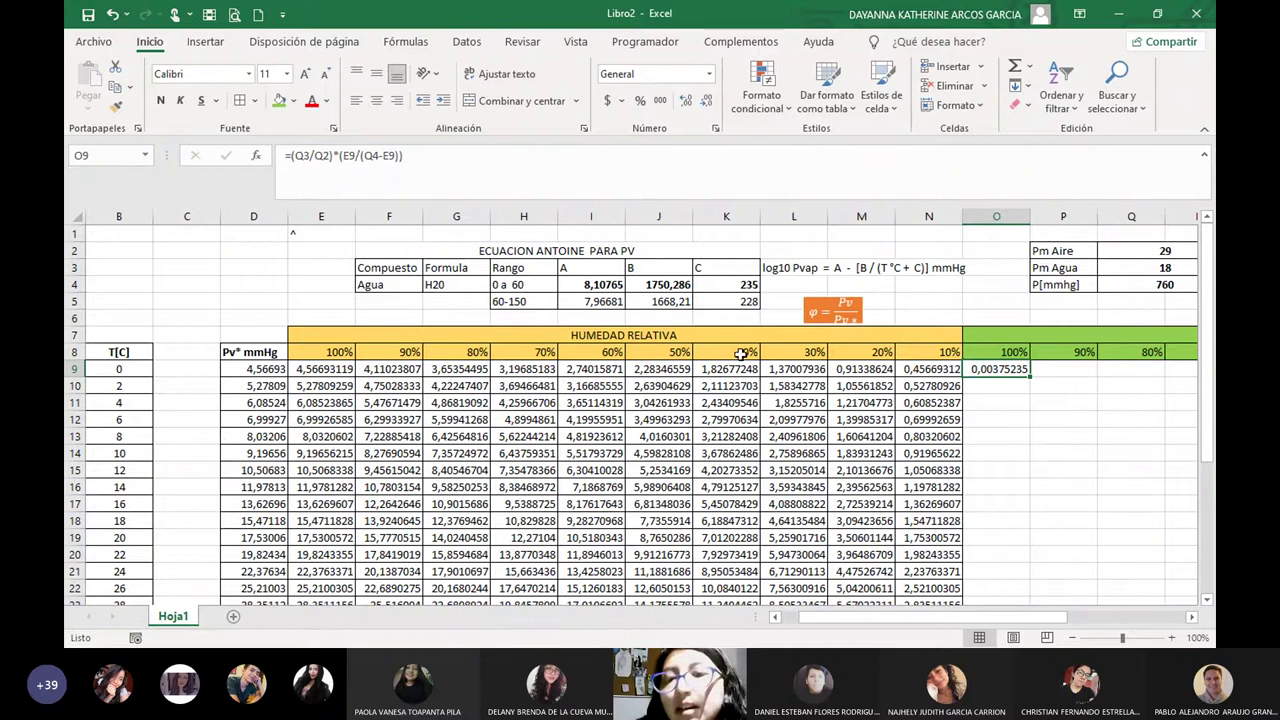
pyautogui.moveTo(870, 619); pyautogui.dragTo(950, 619)
pyautogui.click(726, 452)
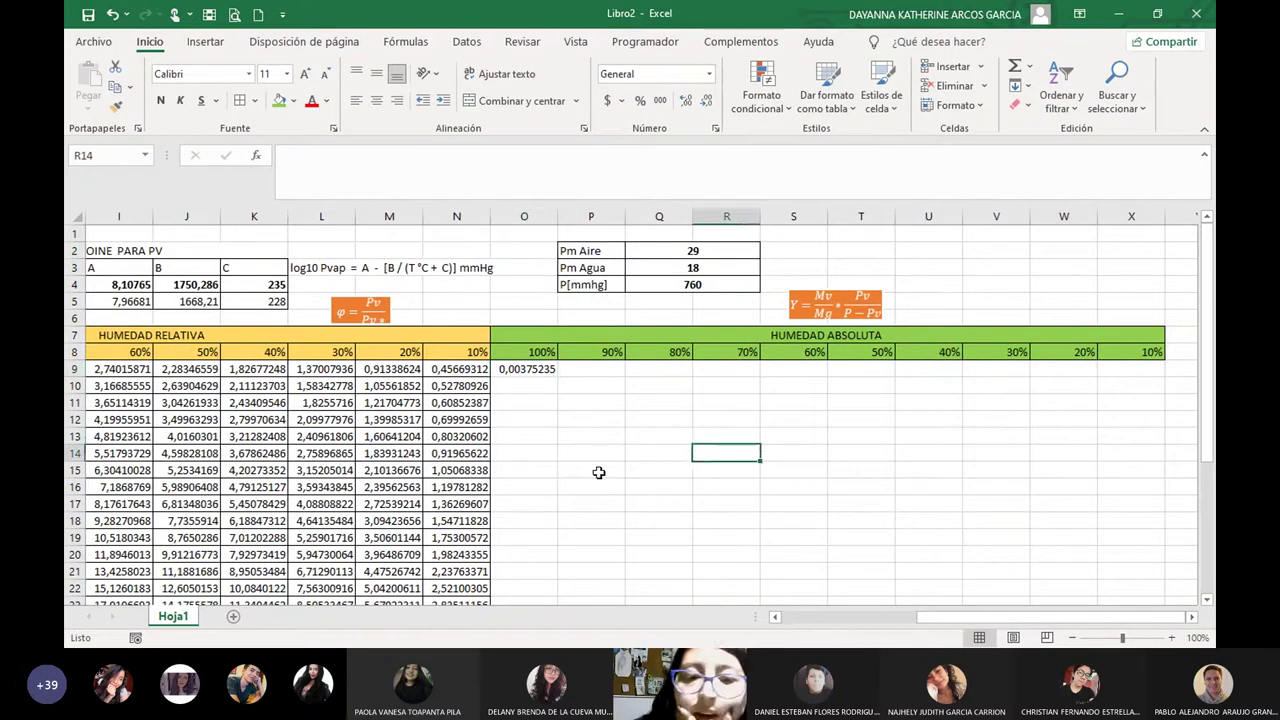
# Make the O9 formula's molecular weight and total pressure references absolute: =($Q$3/$Q$2)*(E9/($Q$4-E9)).
pyautogui.click(522, 366)
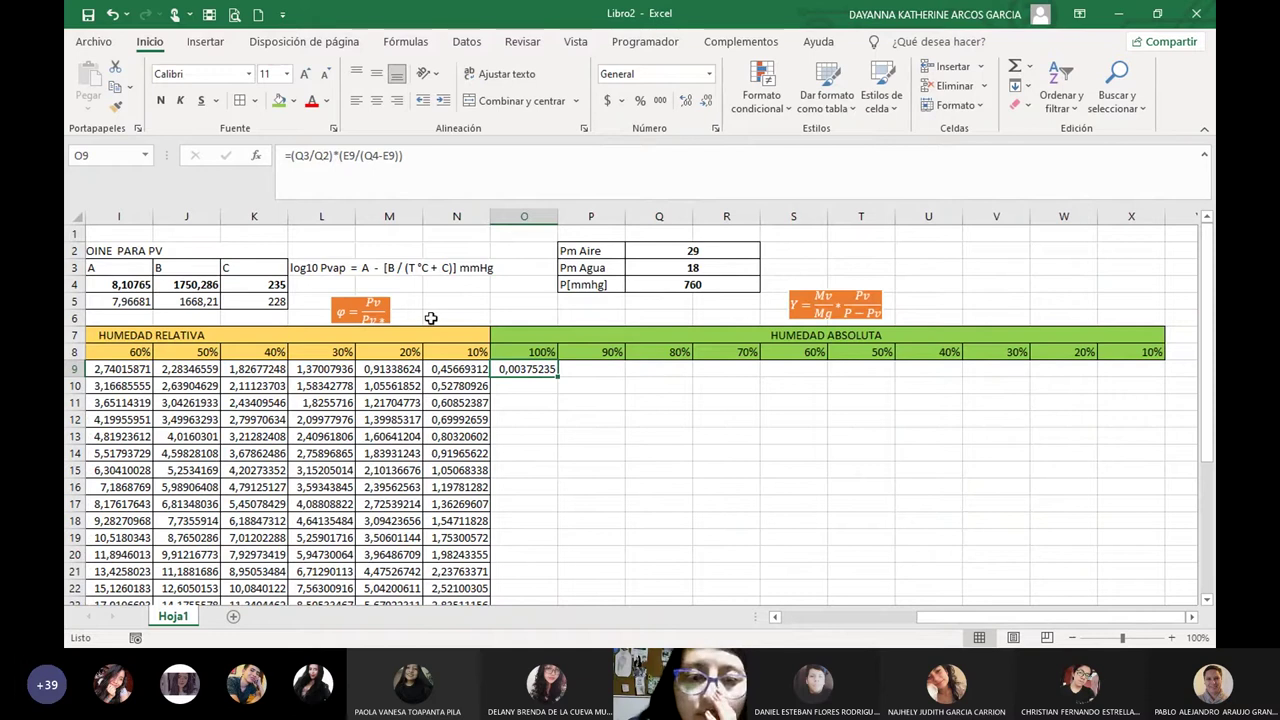
pyautogui.click(297, 155)
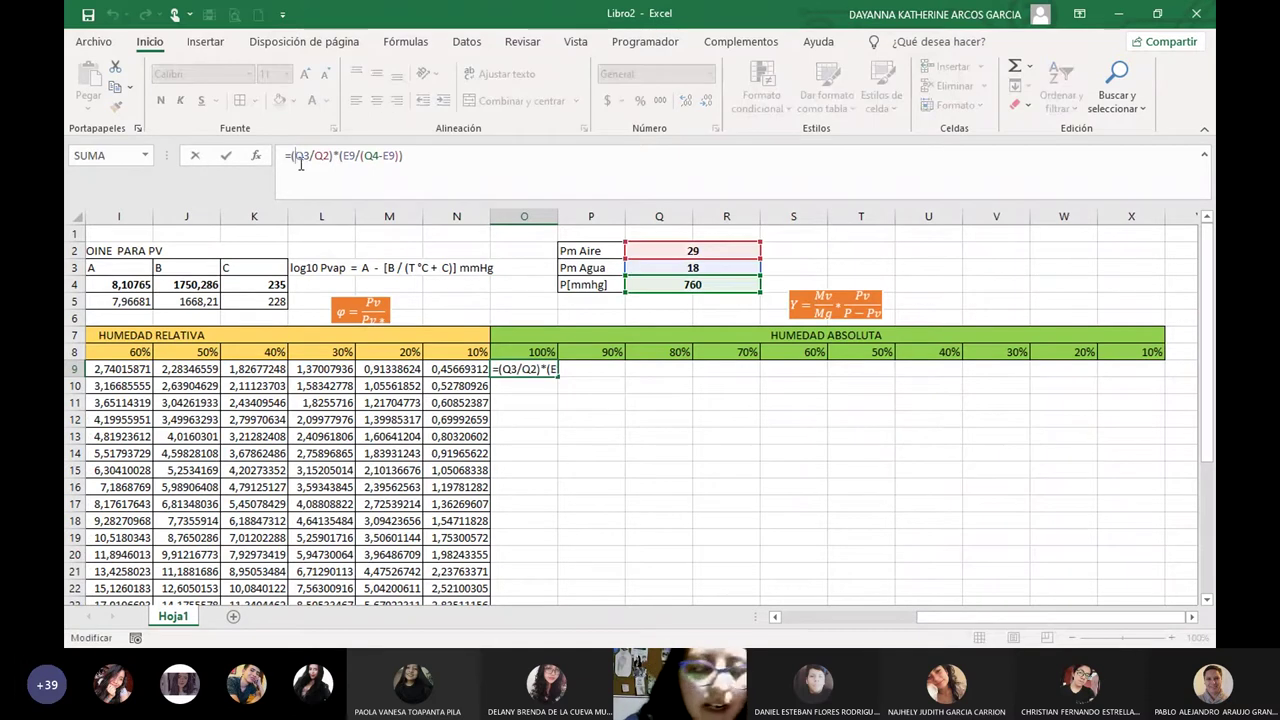
pyautogui.write('$Q$3/')
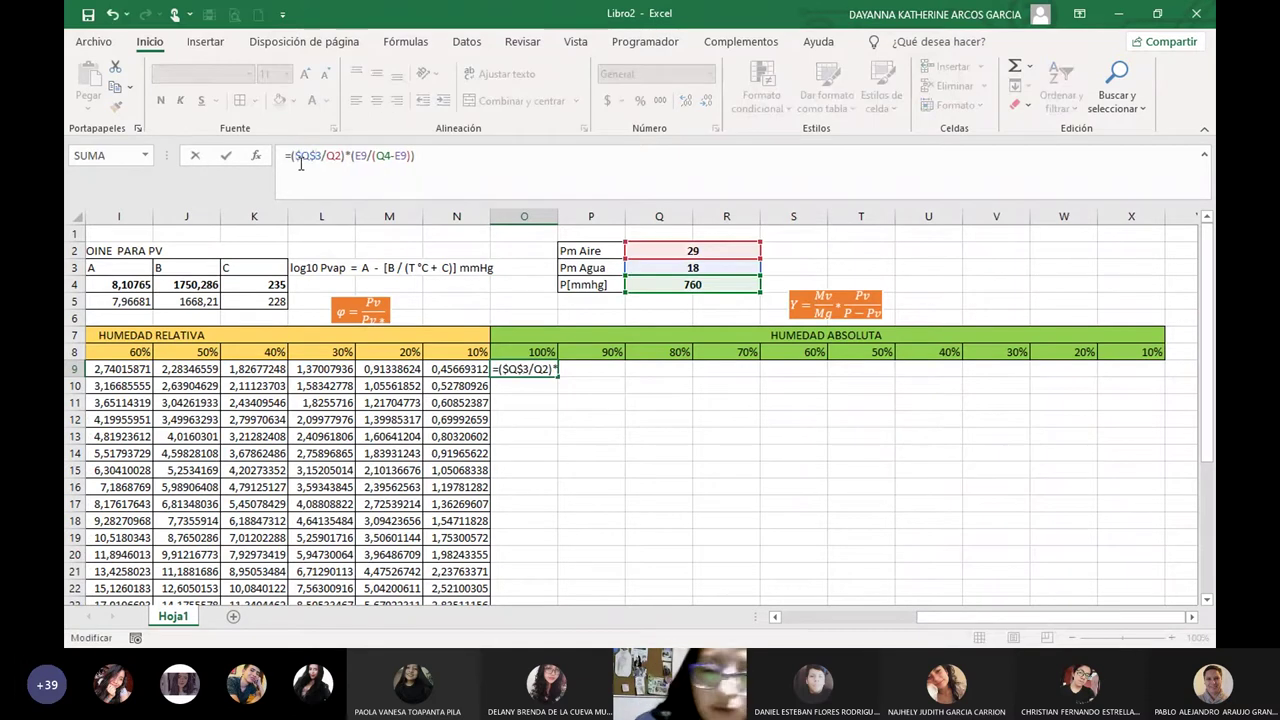
pyautogui.write('$Q')
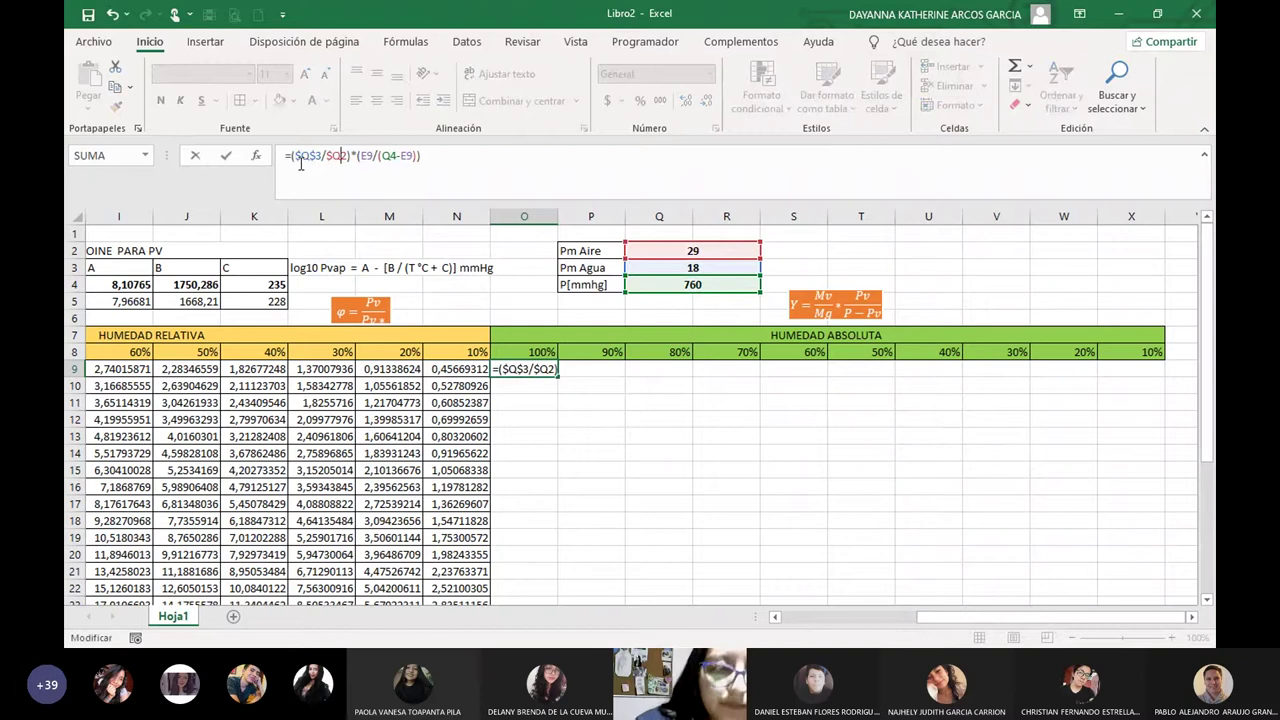
pyautogui.write('$')
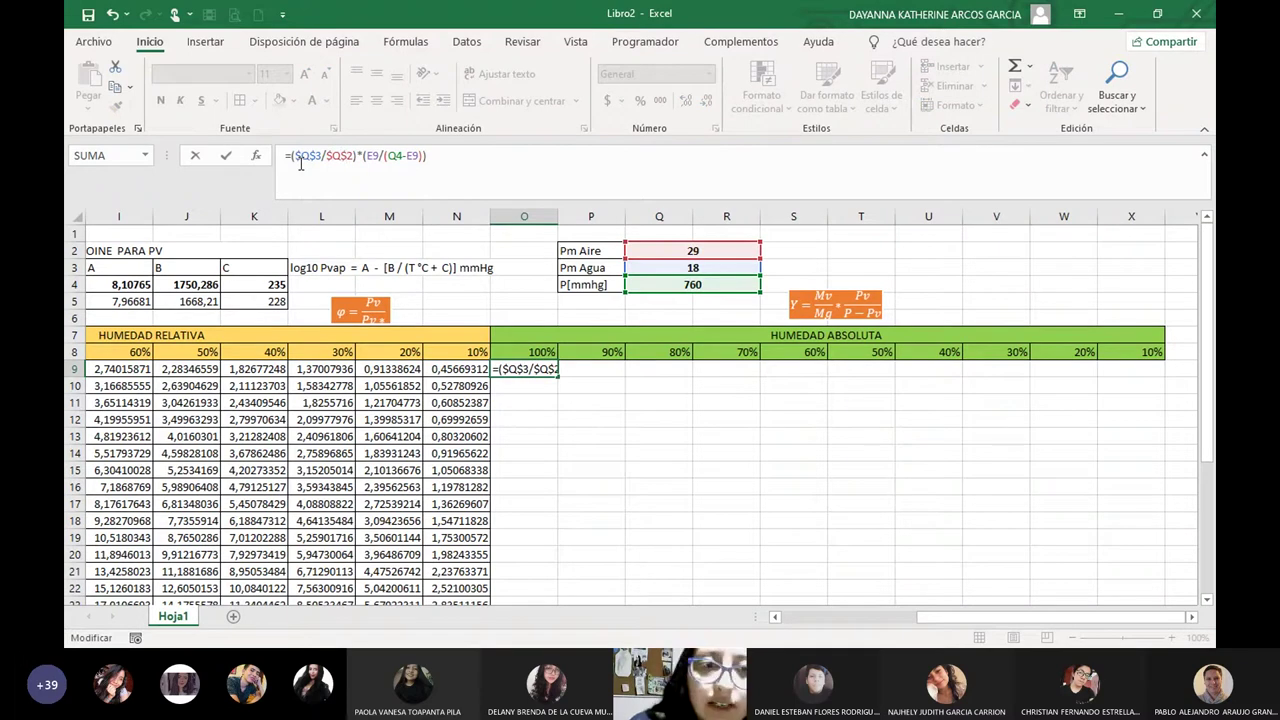
pyautogui.click(395, 155)
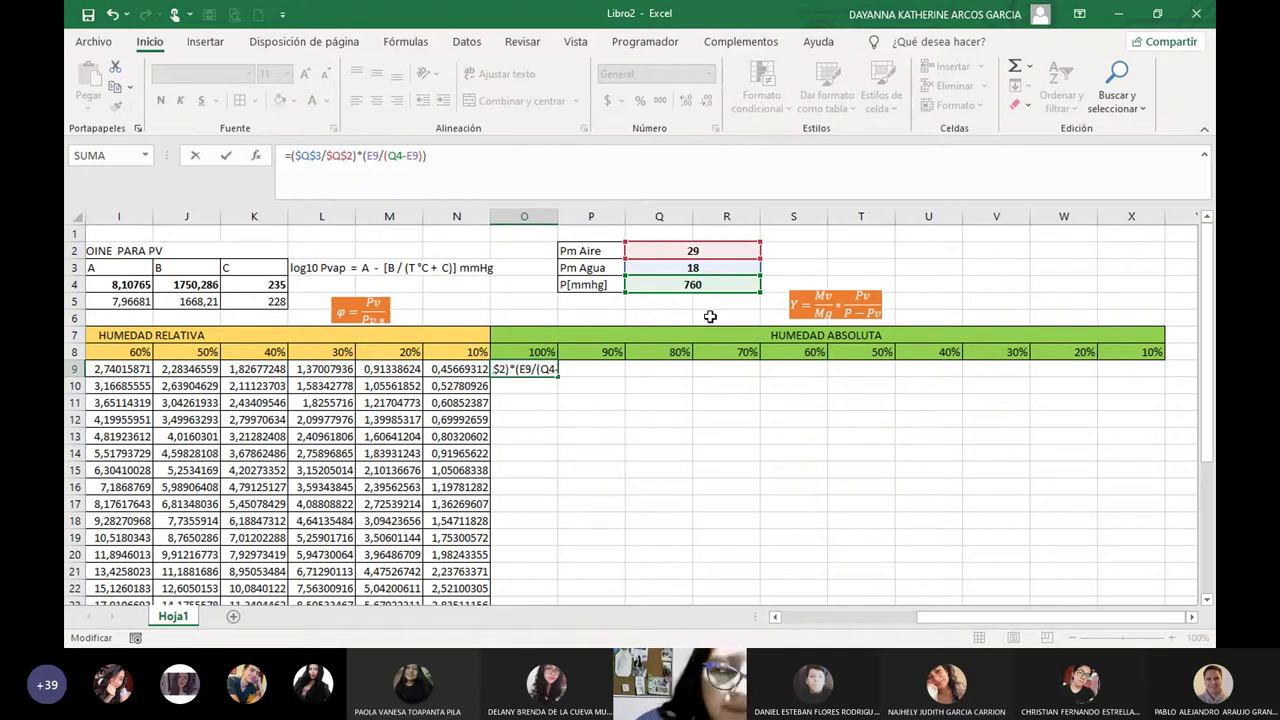
pyautogui.write('$Q$')
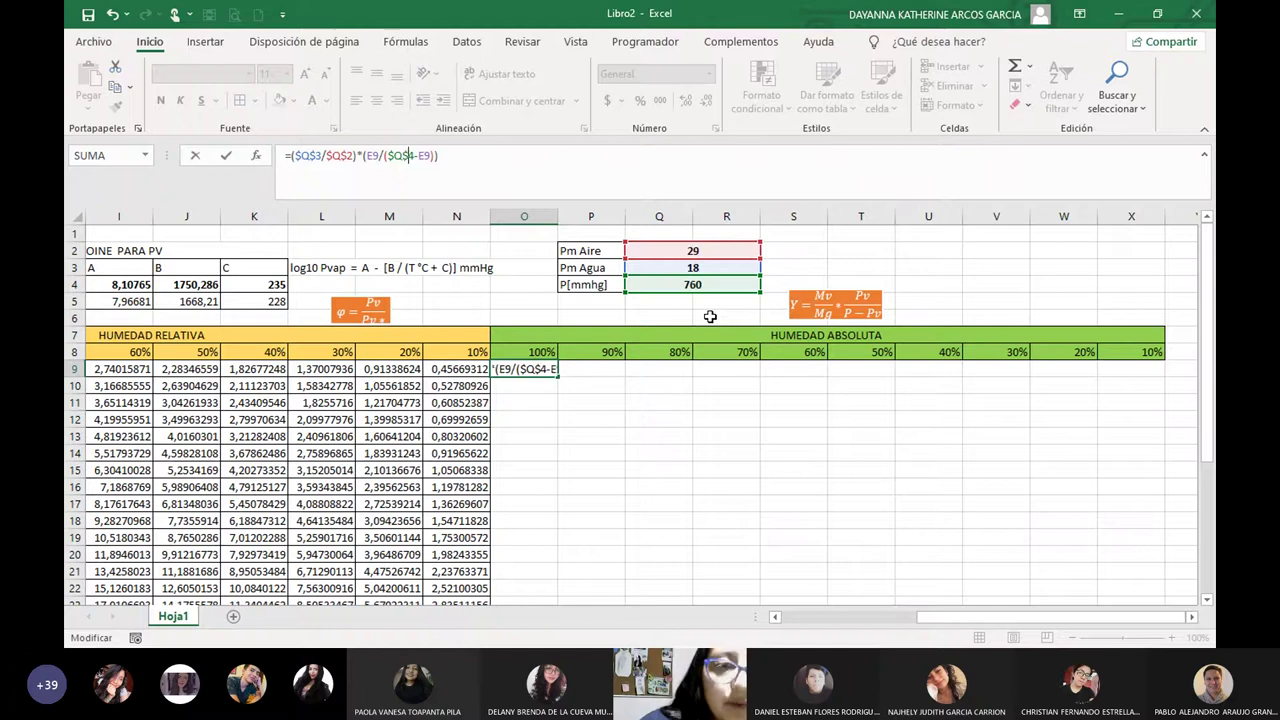
pyautogui.press('Return')
# Fill the O9 formula down the 100% absolute humidity column for all temperature rows.
pyautogui.click(516, 370)
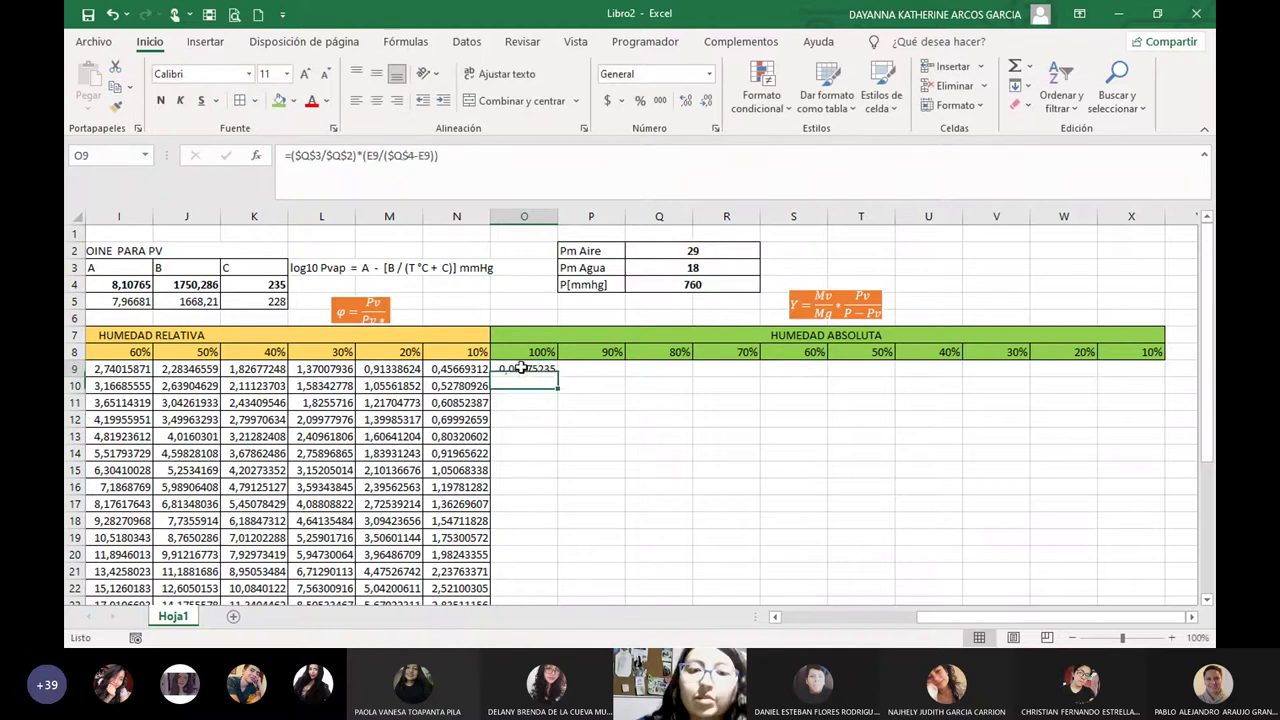
pyautogui.doubleClick(551, 376)
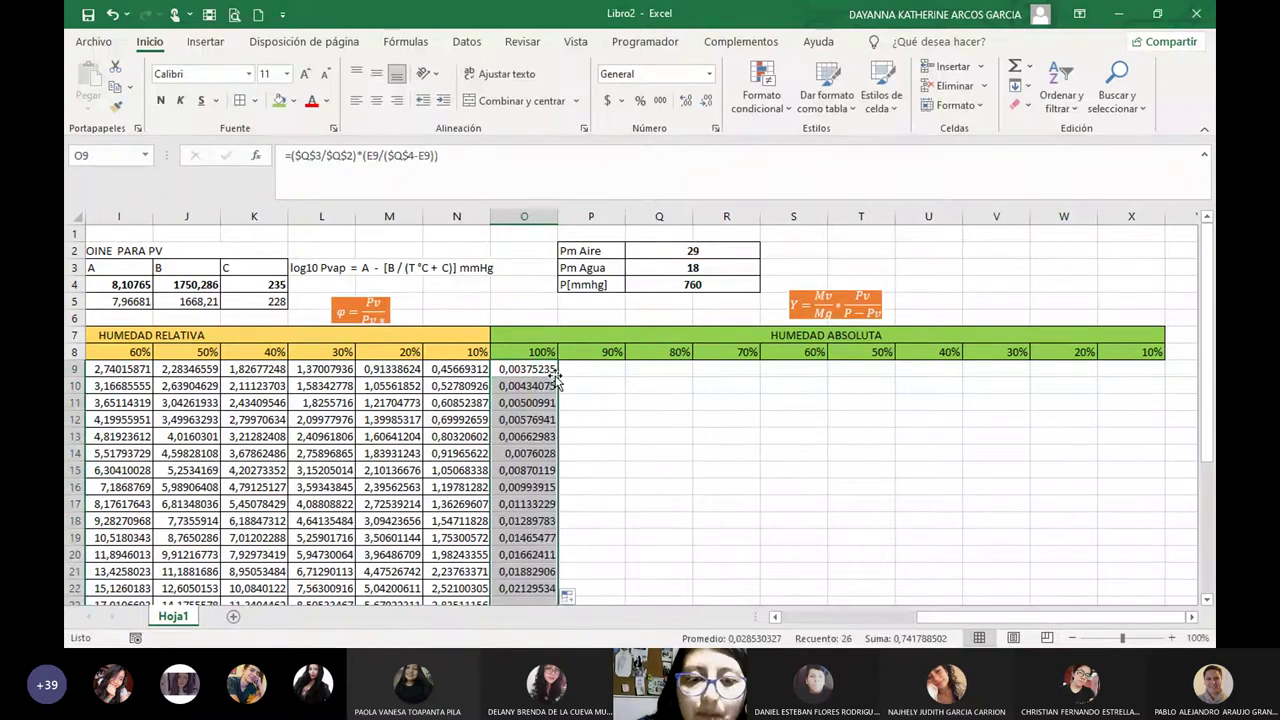
pyautogui.click(688, 440)
pyautogui.scroll(-1, 692, 450)
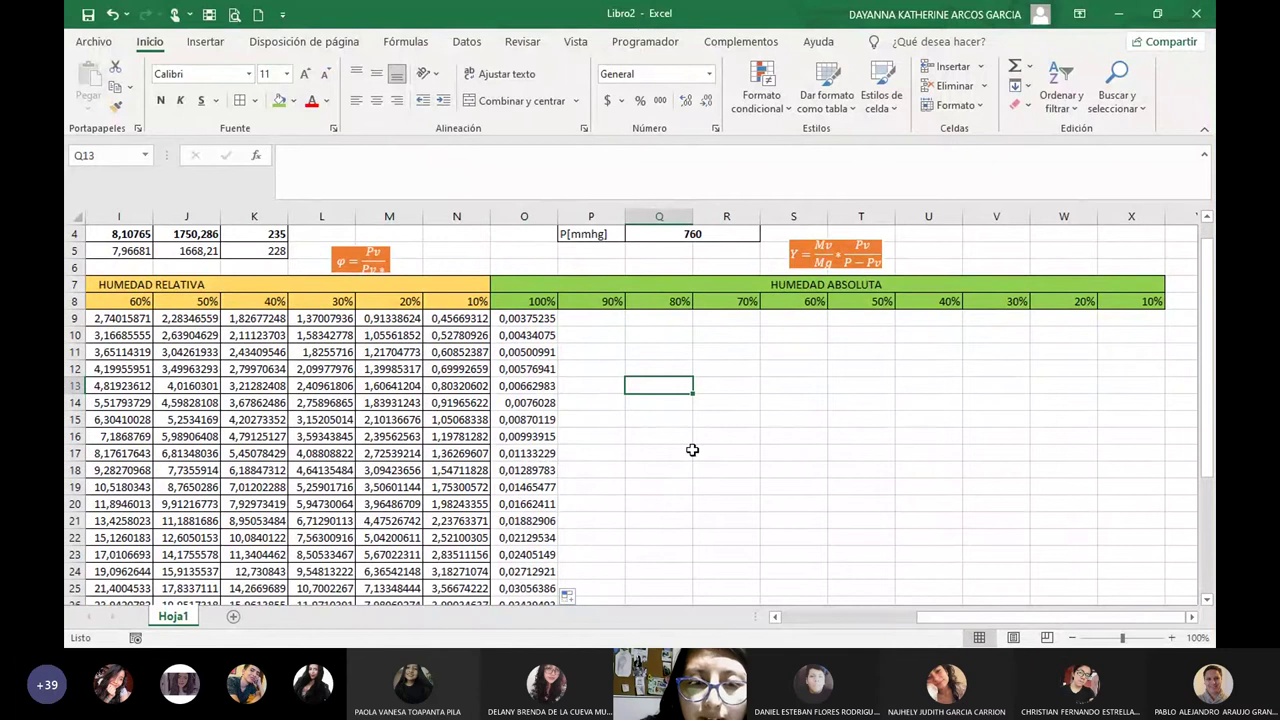
pyautogui.scroll(-2, 692, 450)
pyautogui.scroll(3, 690, 450)
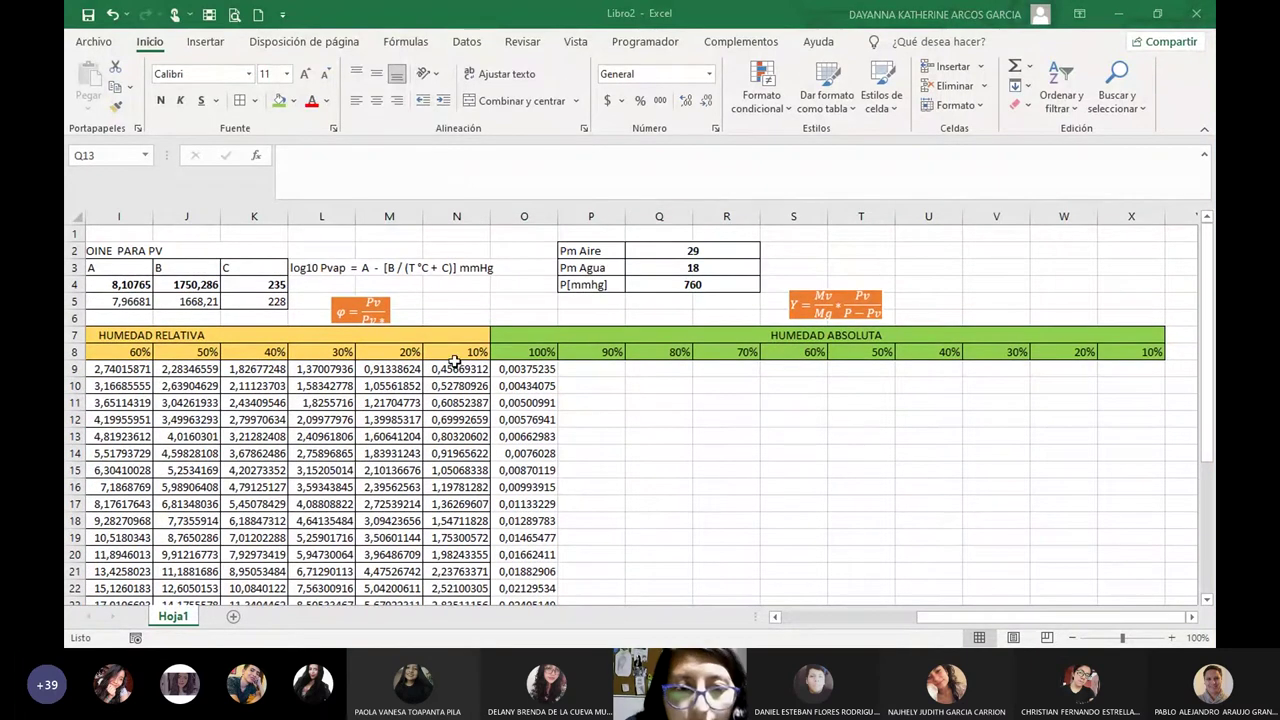
pyautogui.click(541, 368)
pyautogui.click(705, 435)
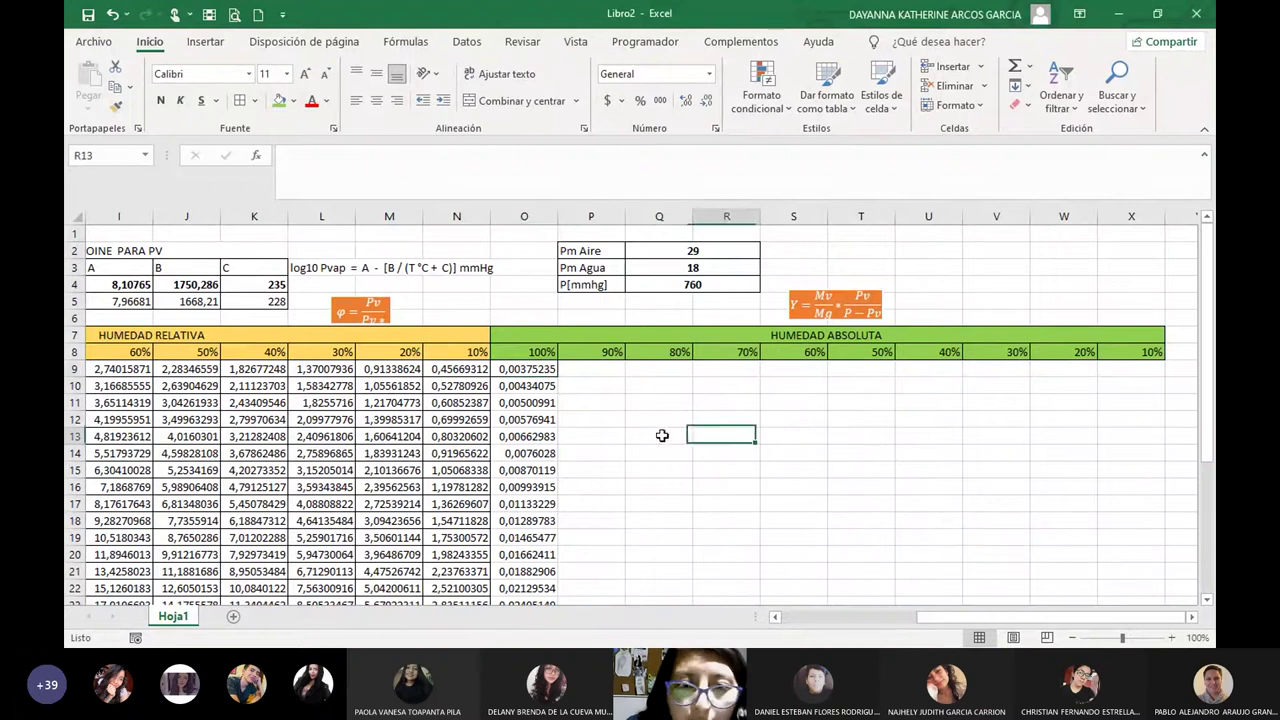
pyautogui.click(545, 370)
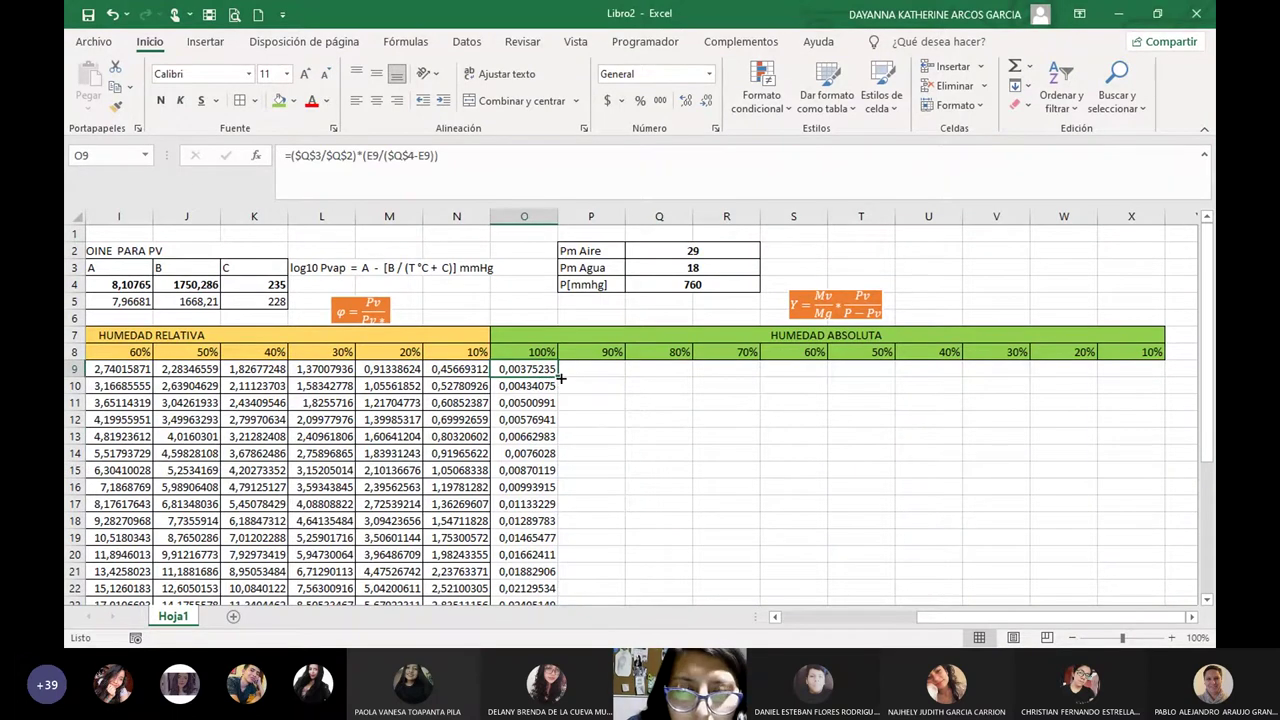
pyautogui.doubleClick(561, 377)
# Begin the absolute humidity formula in P9 under the 90% heading.
pyautogui.click(600, 370)
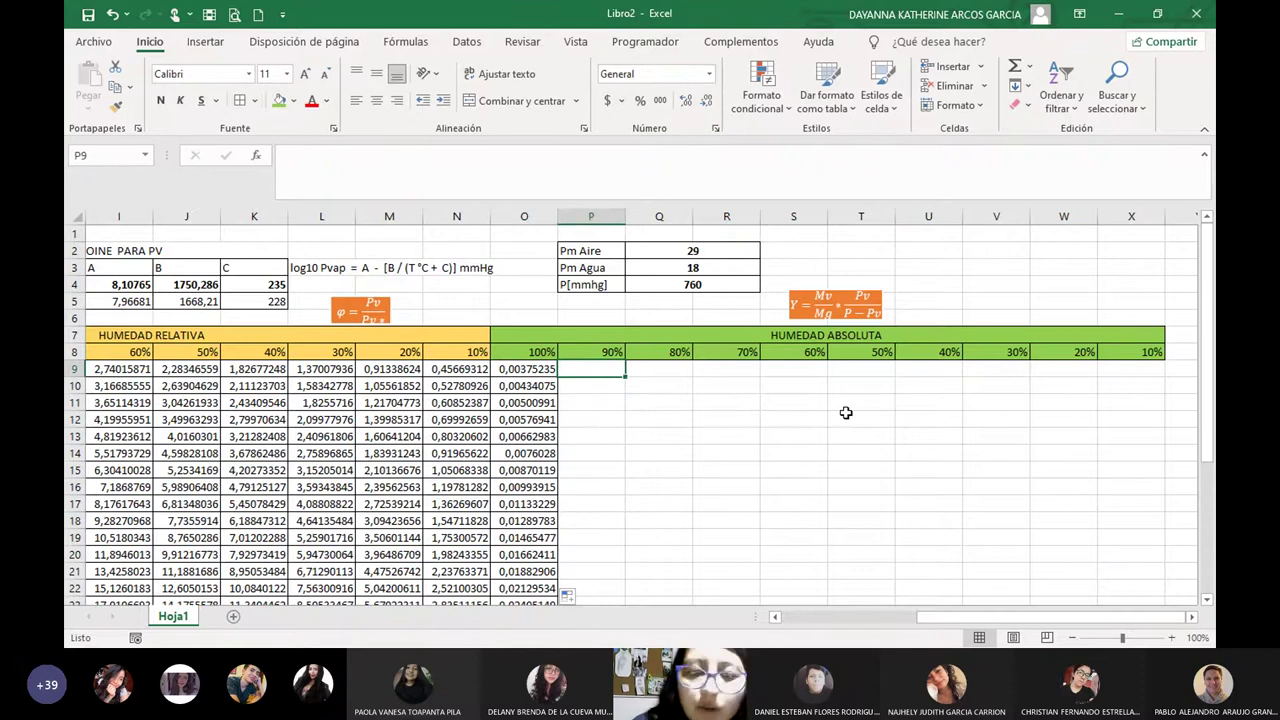
pyautogui.write('=(')
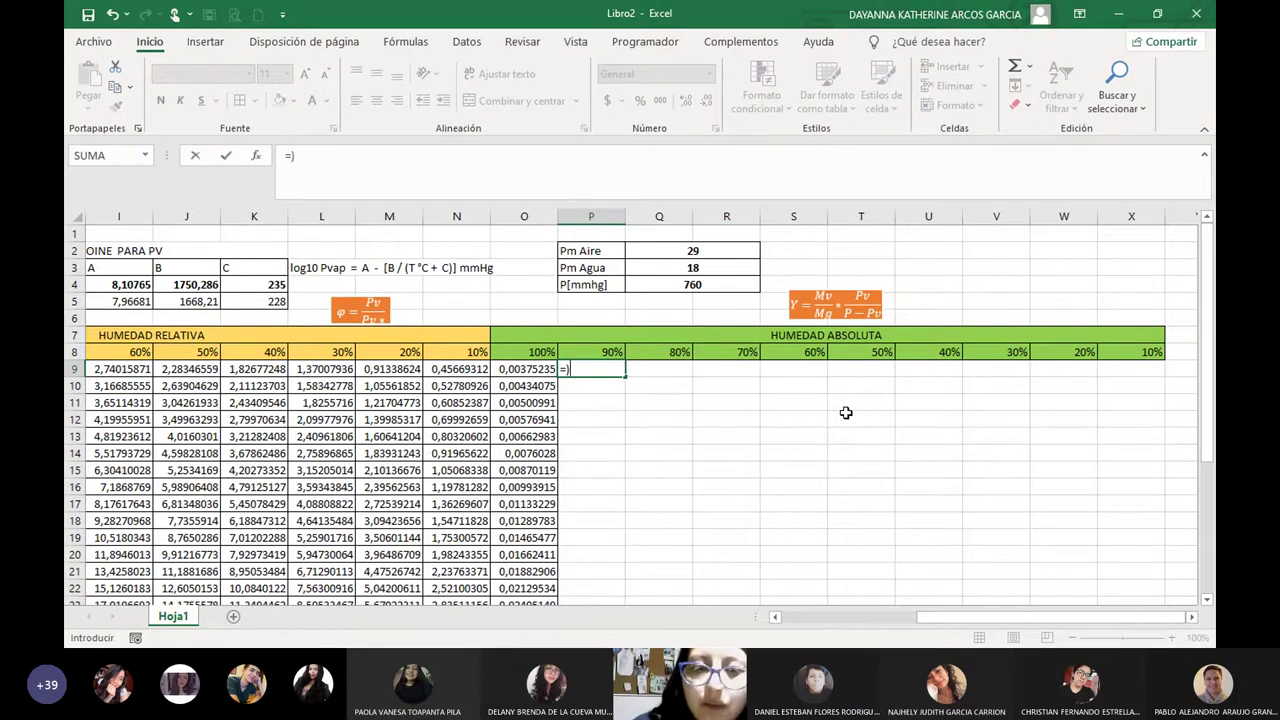
# Enter the 90% absolute humidity formula =(Q3/Q2)*(F9/(Q4-F9)) in cell P9.
pyautogui.click(695, 270)
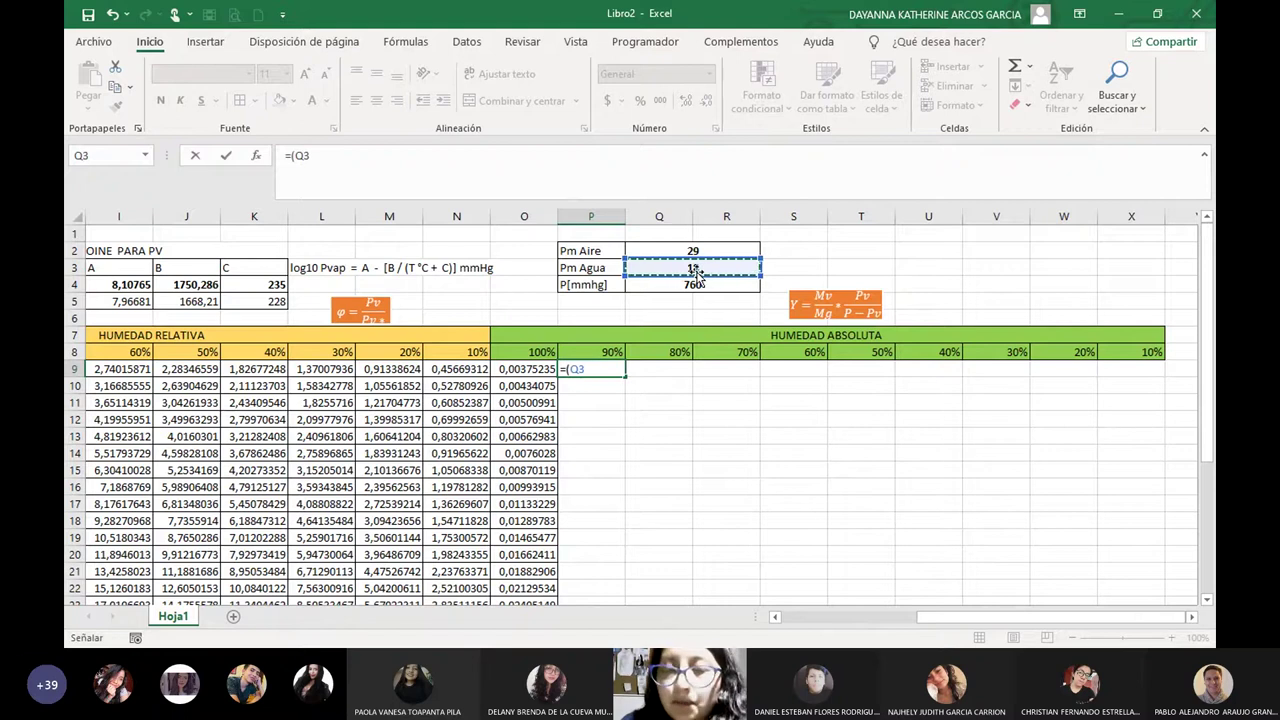
pyautogui.write('/')
pyautogui.click(719, 247)
pyautogui.write(')')
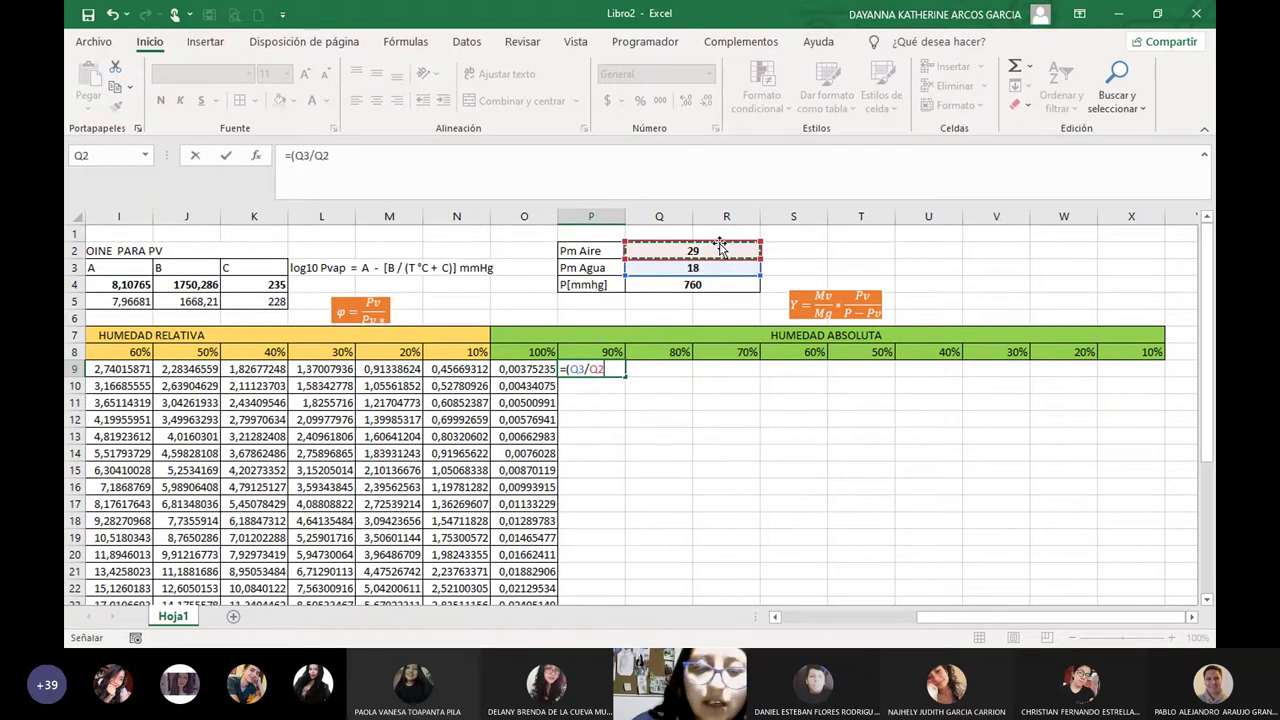
pyautogui.write('*')
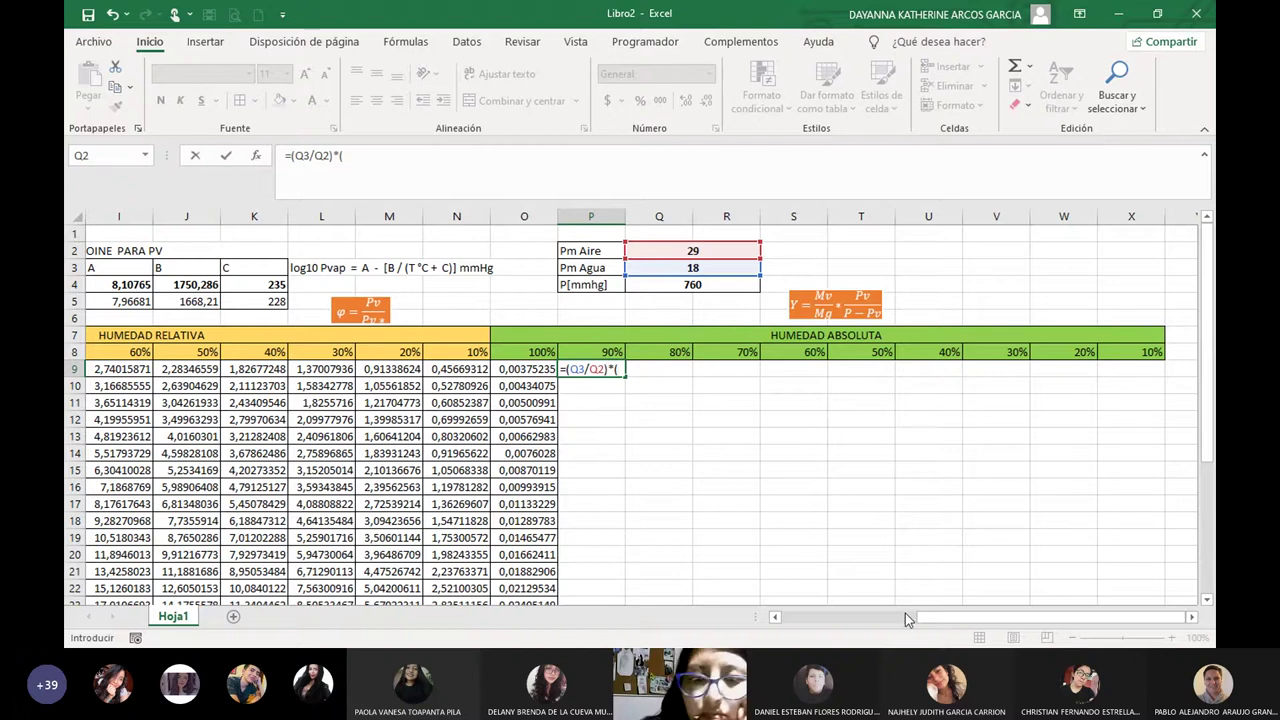
pyautogui.moveTo(922, 617); pyautogui.dragTo(829, 615)
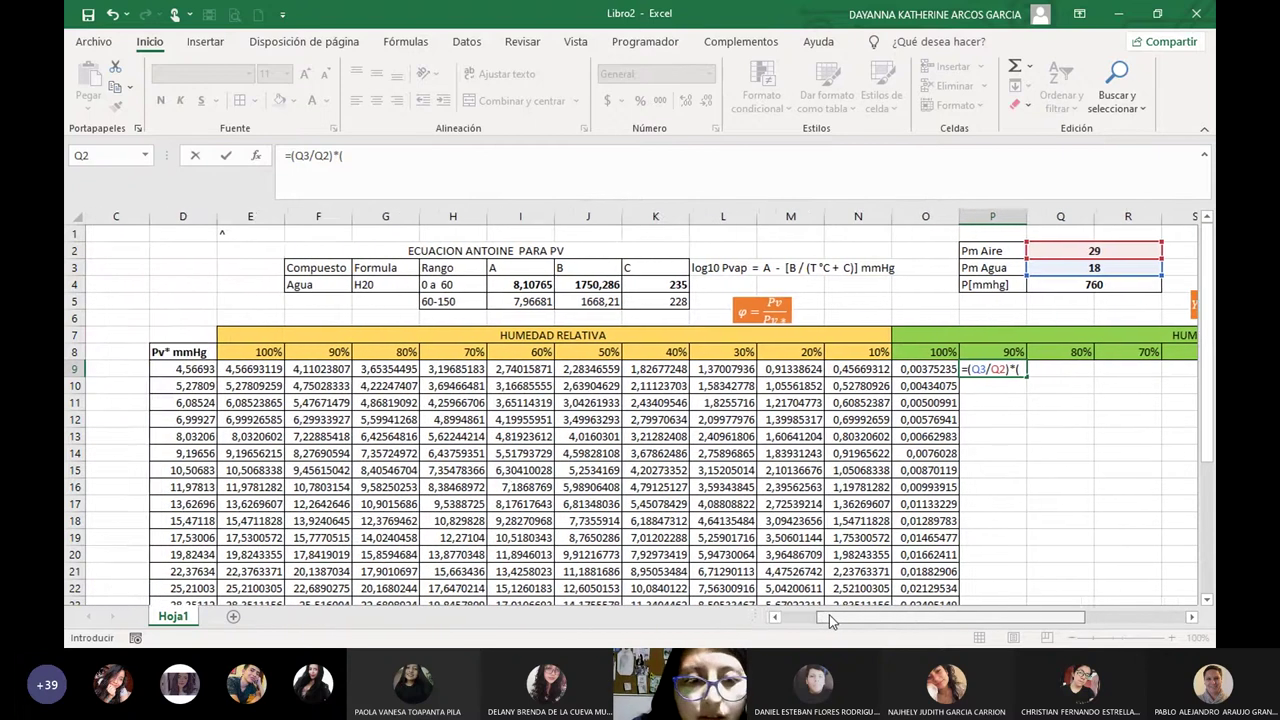
pyautogui.click(321, 369)
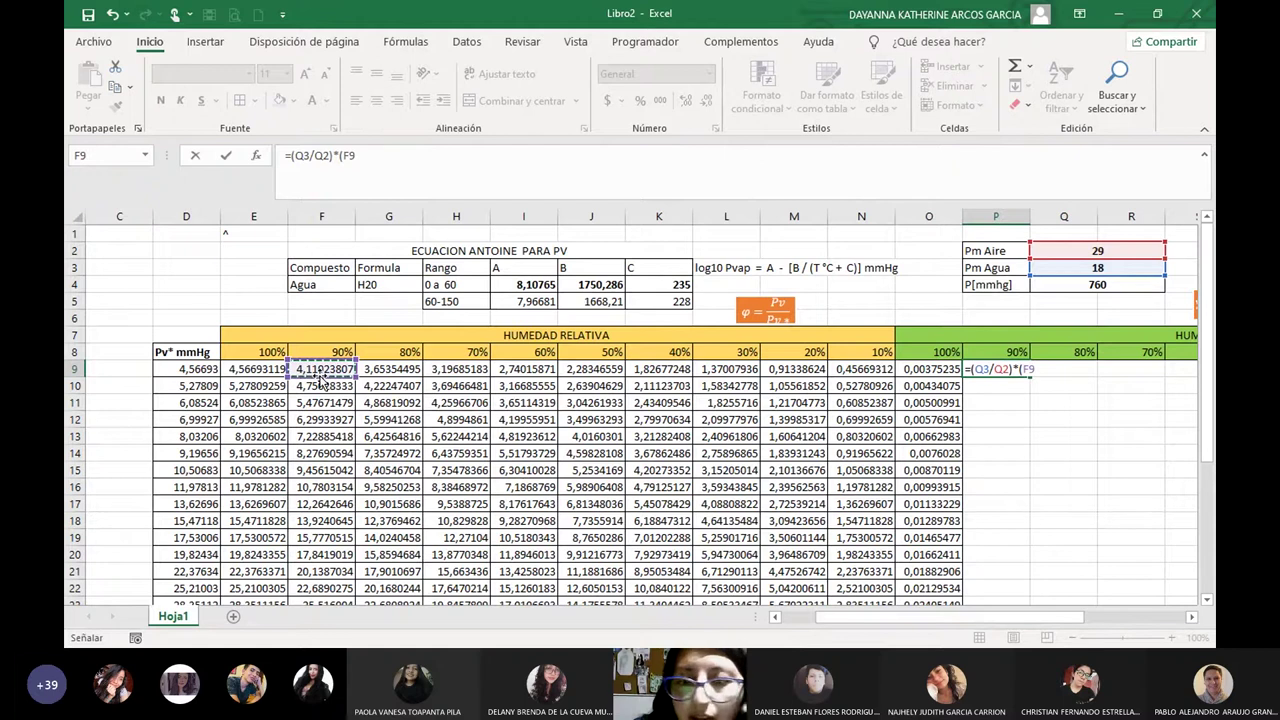
pyautogui.write('/(')
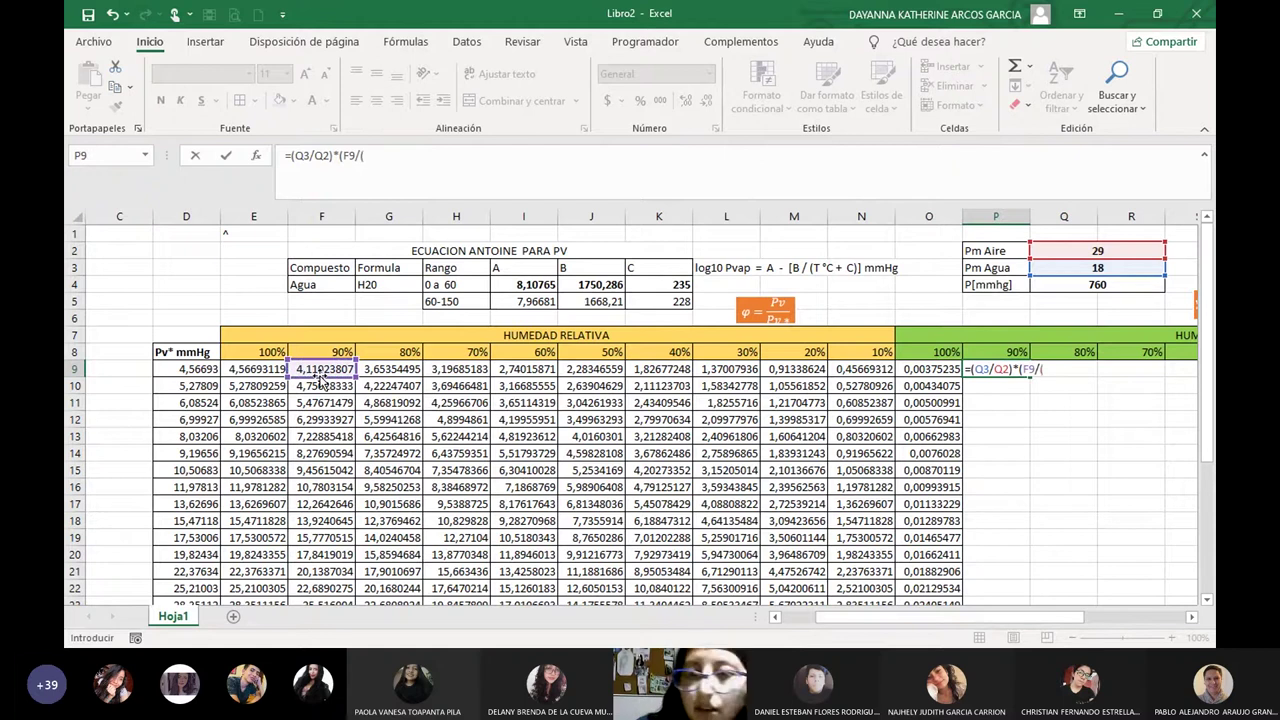
pyautogui.click(1040, 285)
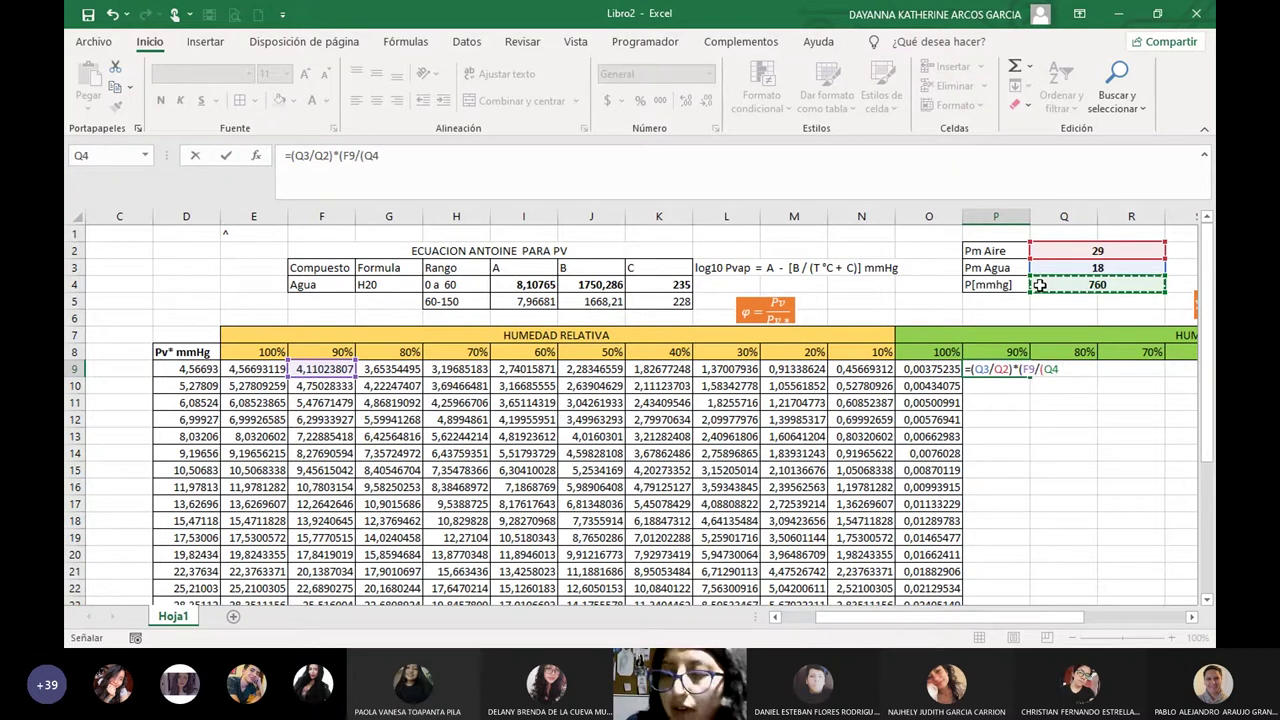
pyautogui.write('-')
pyautogui.click(322, 369)
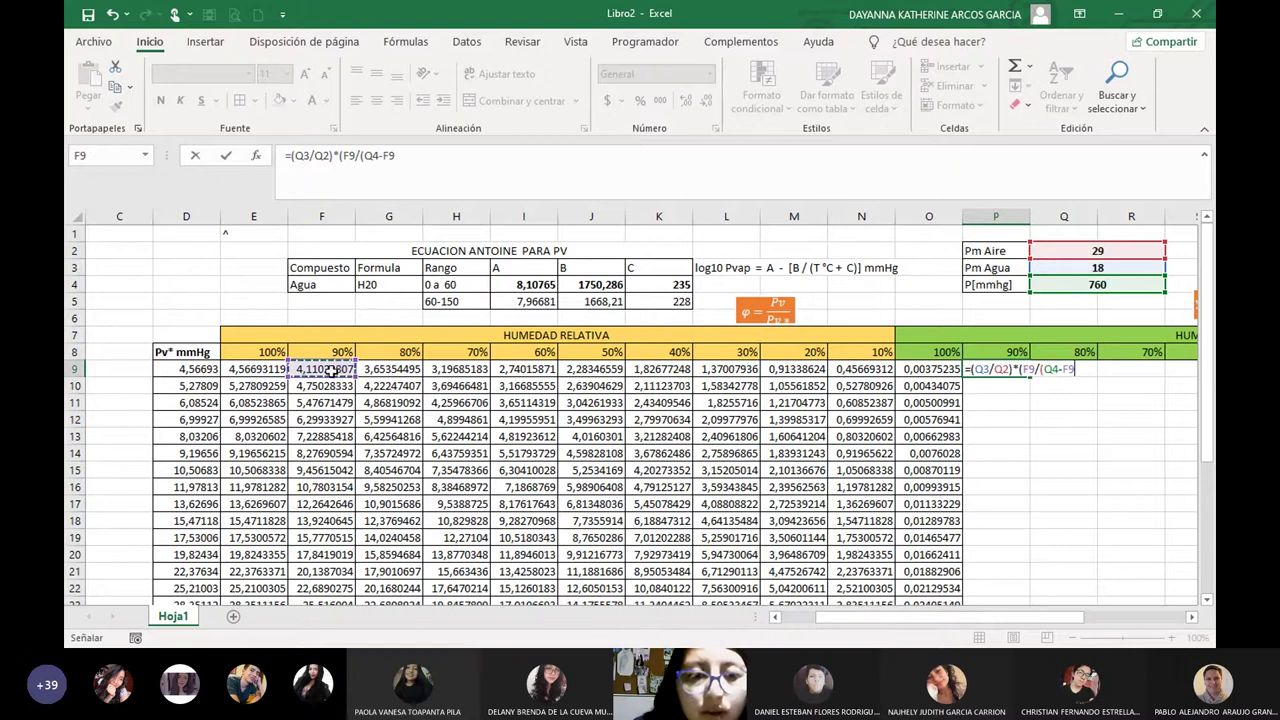
pyautogui.write(')')
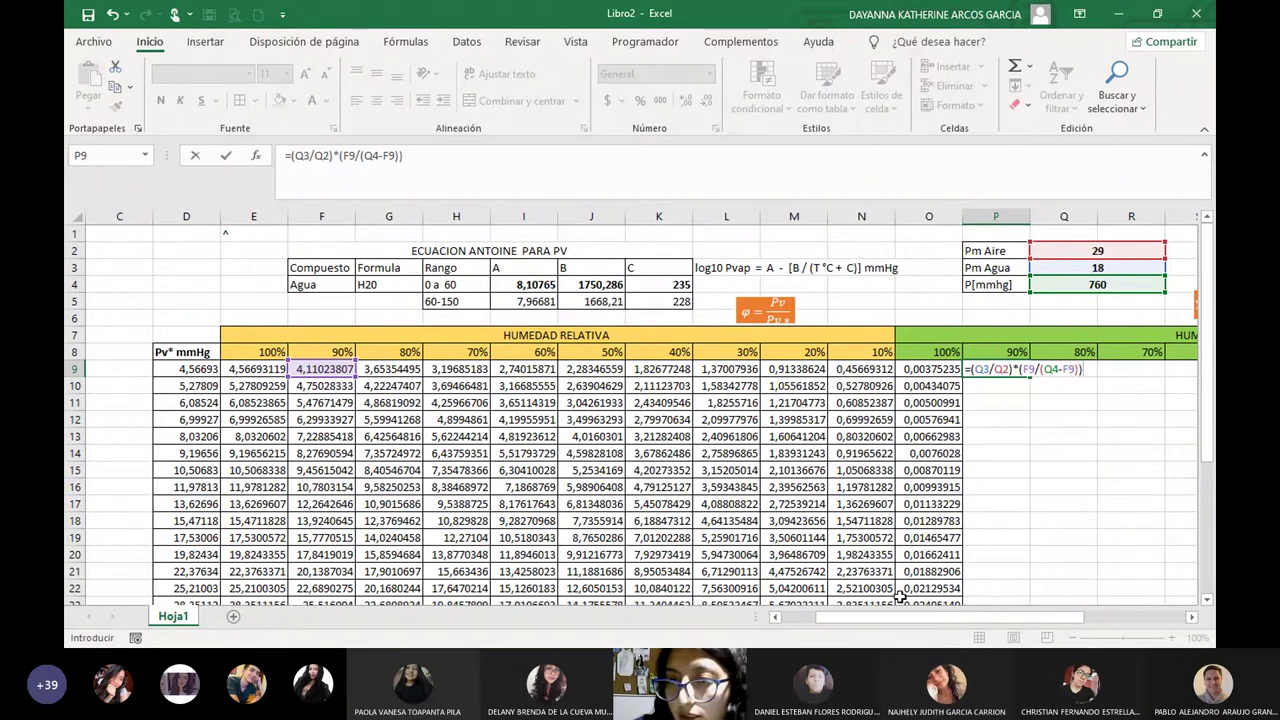
pyautogui.press('Return')
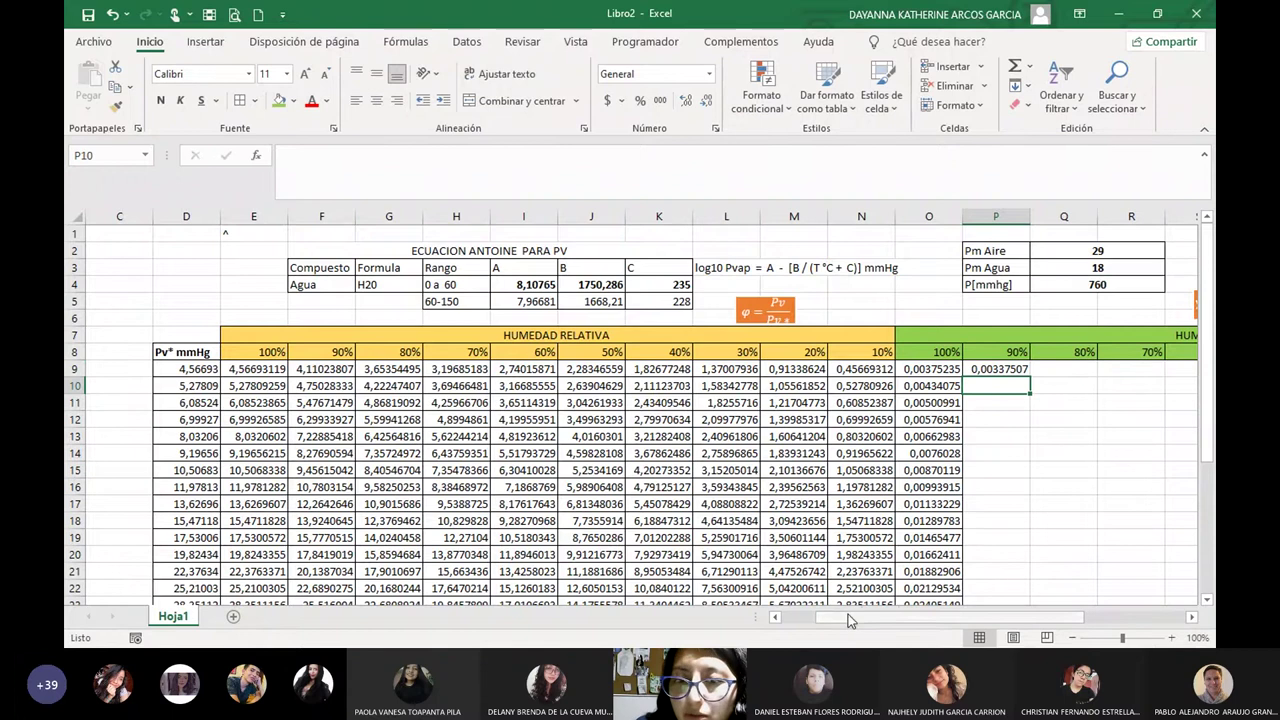
# Make the Q3, Q2 and Q4 references in P9's formula absolute, giving =($Q$3/$Q$2)*(F9/($Q$4-F9)).
pyautogui.moveTo(848, 614); pyautogui.dragTo(933, 615)
pyautogui.click(658, 369)
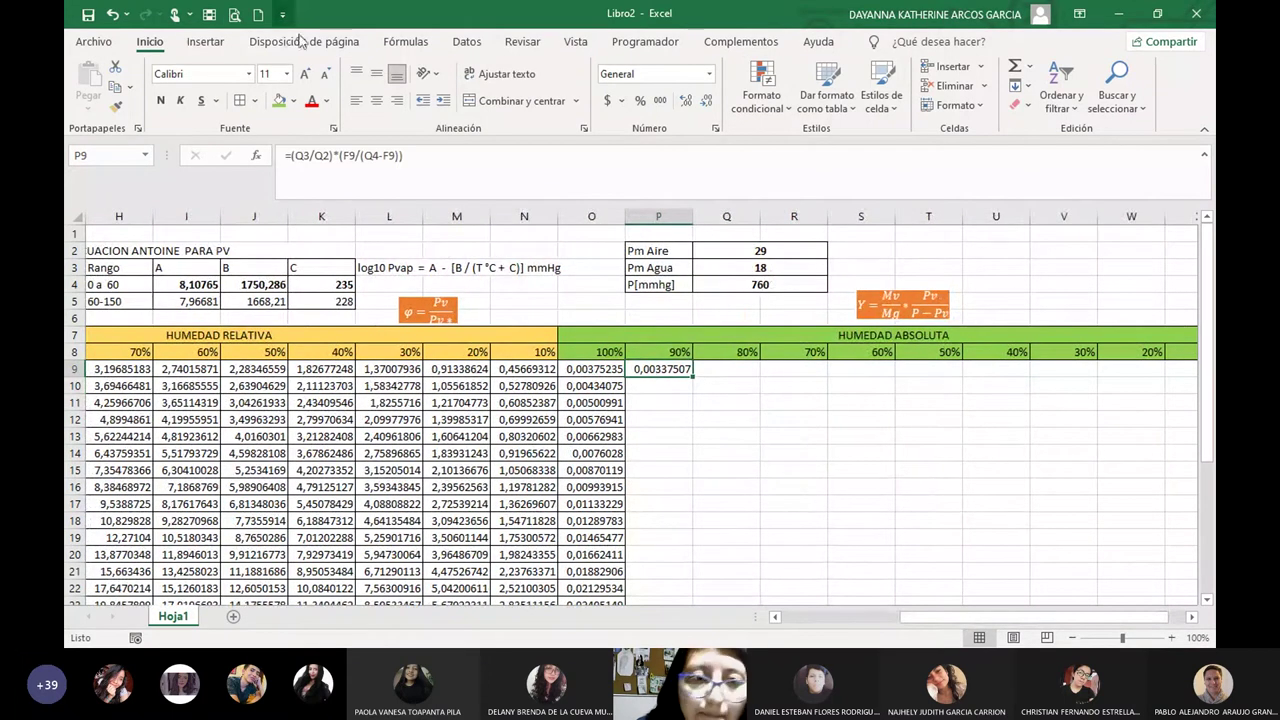
pyautogui.click(294, 155)
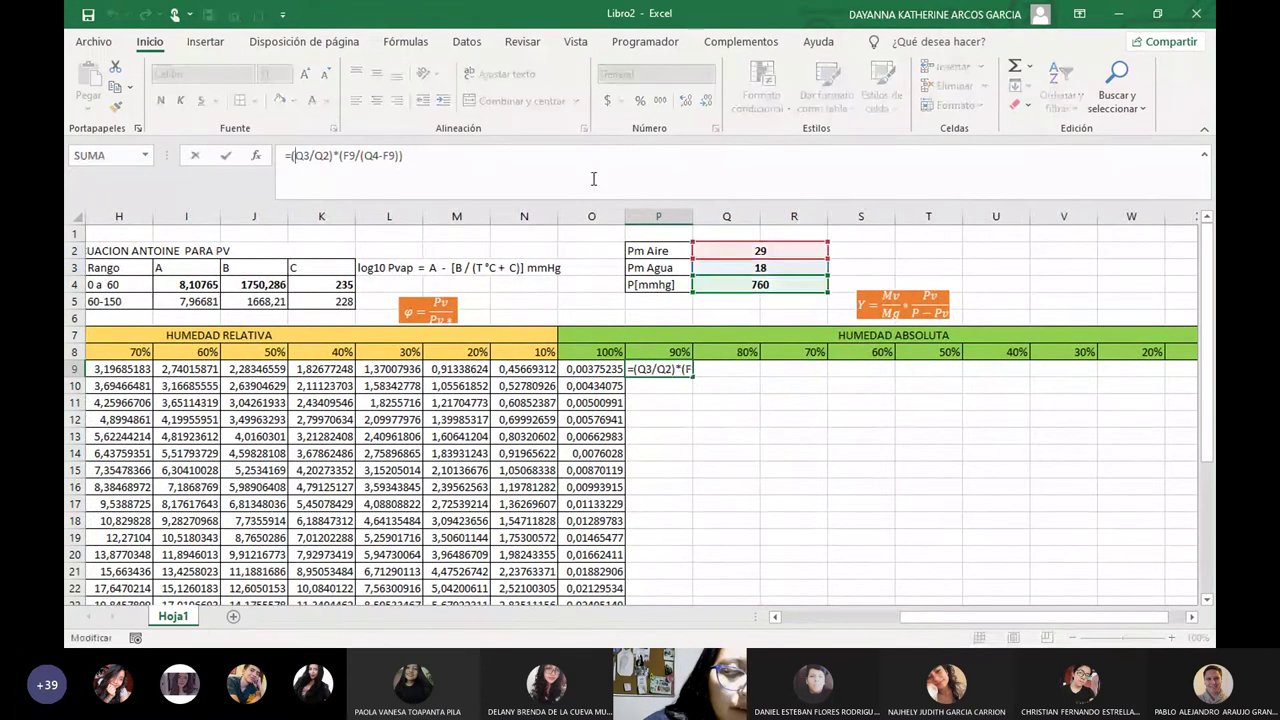
pyautogui.press('F4')
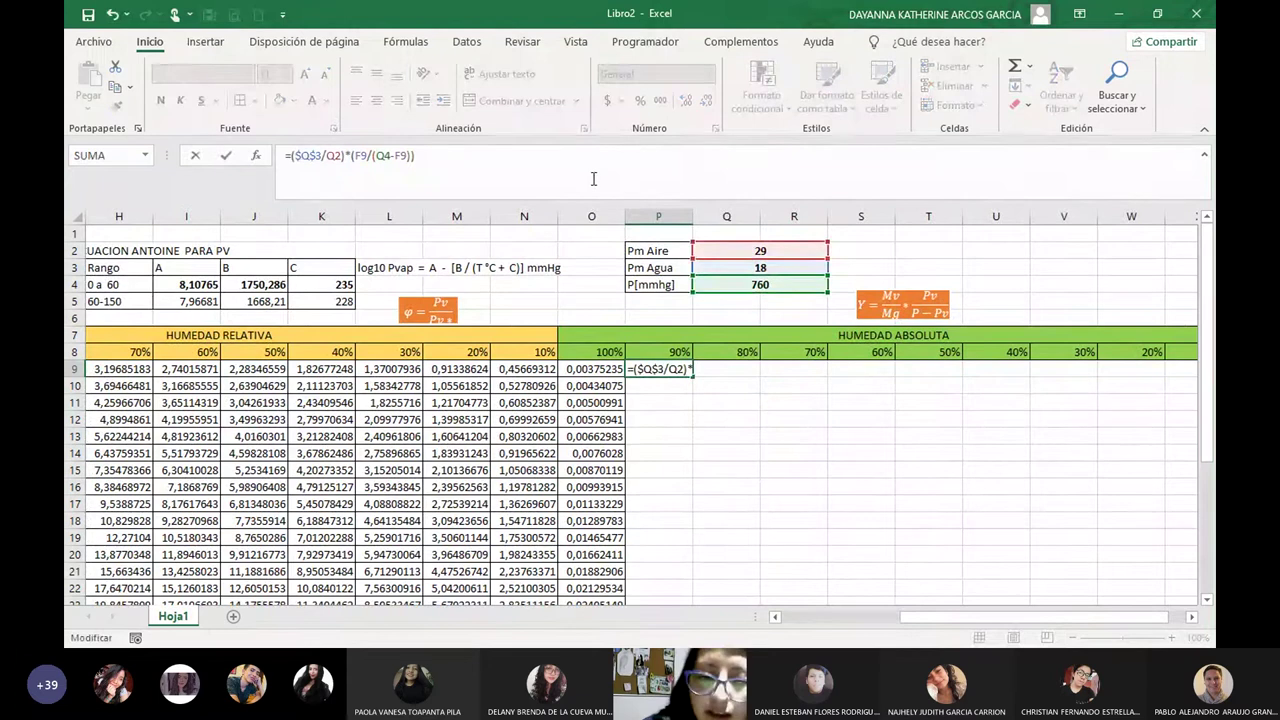
pyautogui.write('$Q')
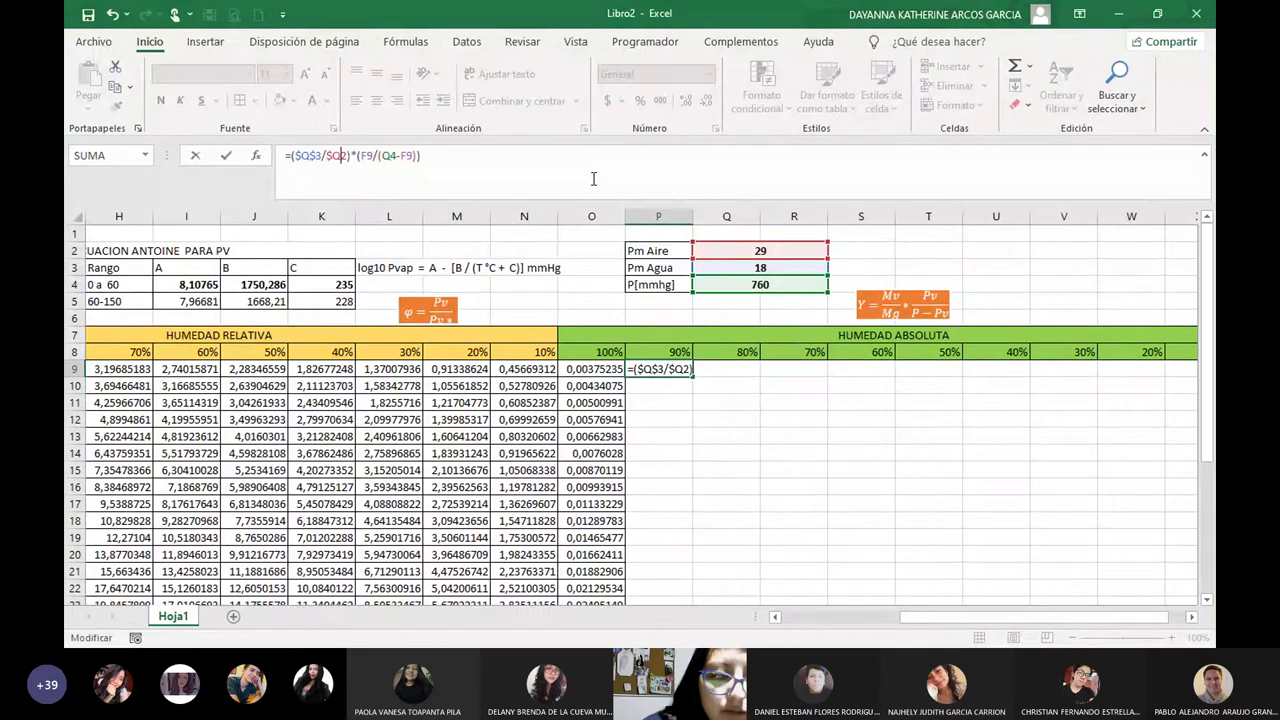
pyautogui.write('$')
pyautogui.press('Right')
pyautogui.press('Right')
pyautogui.press('Right')
pyautogui.press('Right')
pyautogui.press('Right')
pyautogui.press('Right')
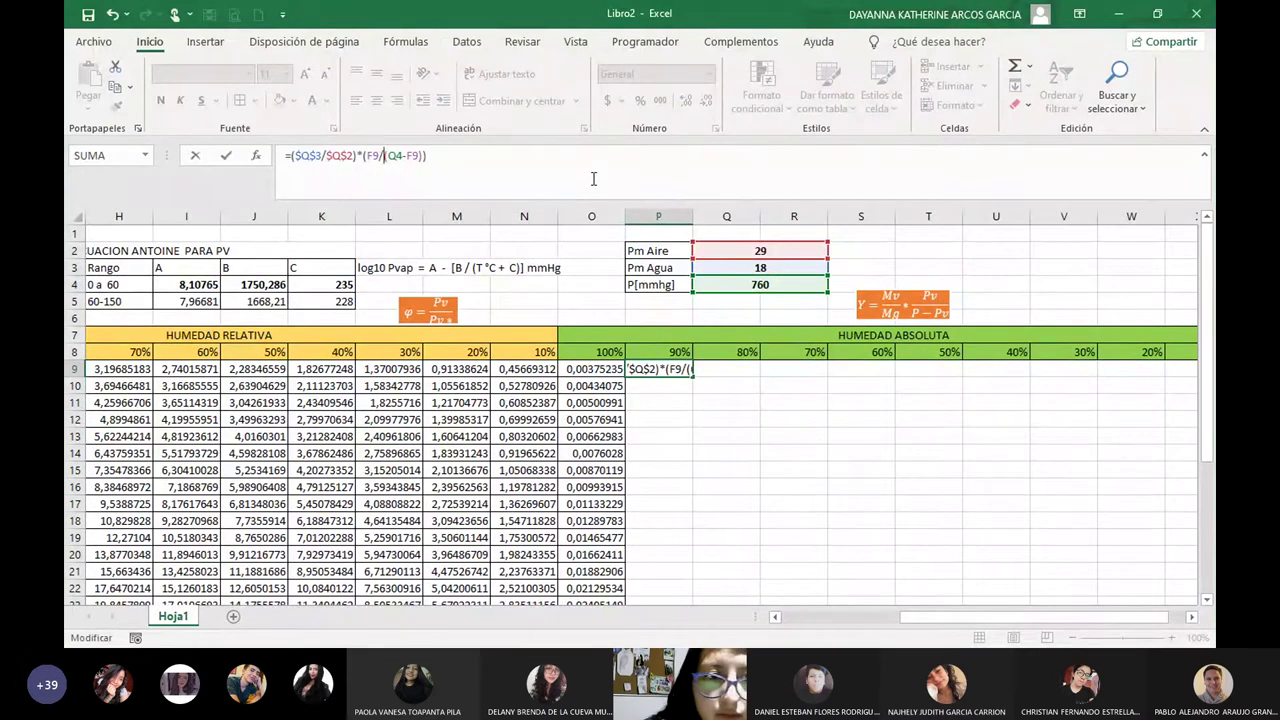
pyautogui.write('$')
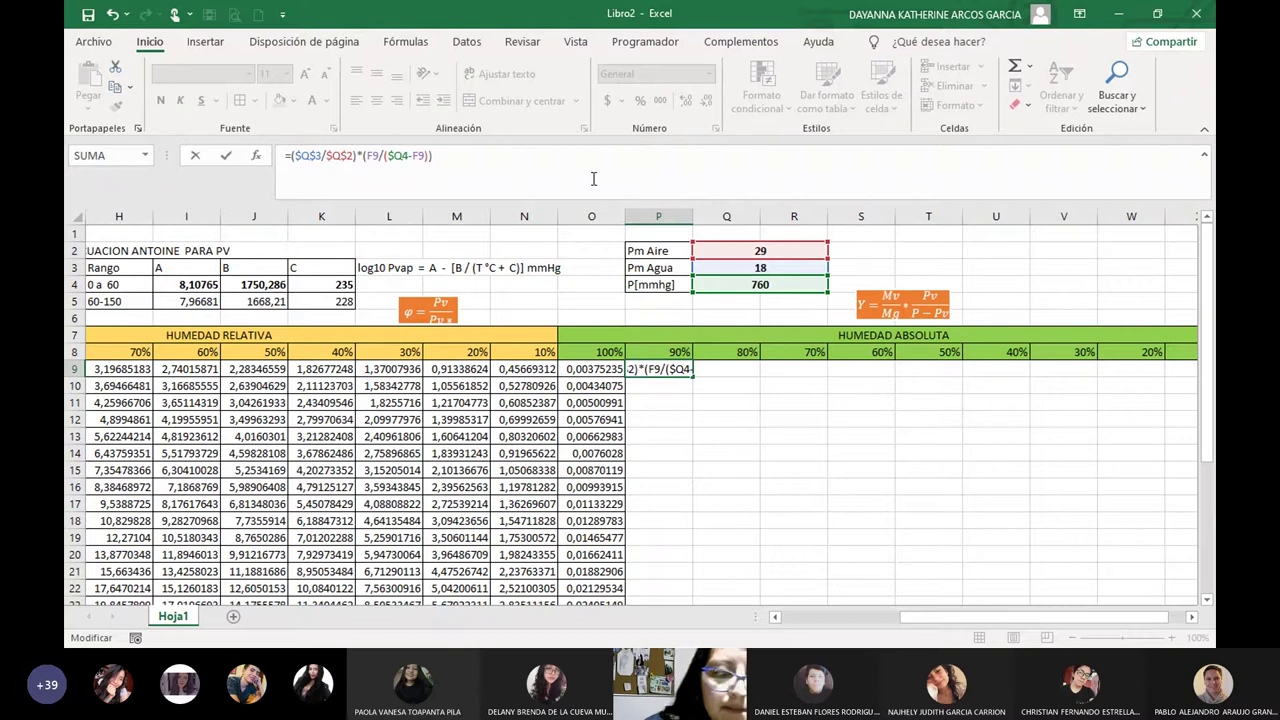
pyautogui.press('Right')
pyautogui.write('$')
pyautogui.press('Return')
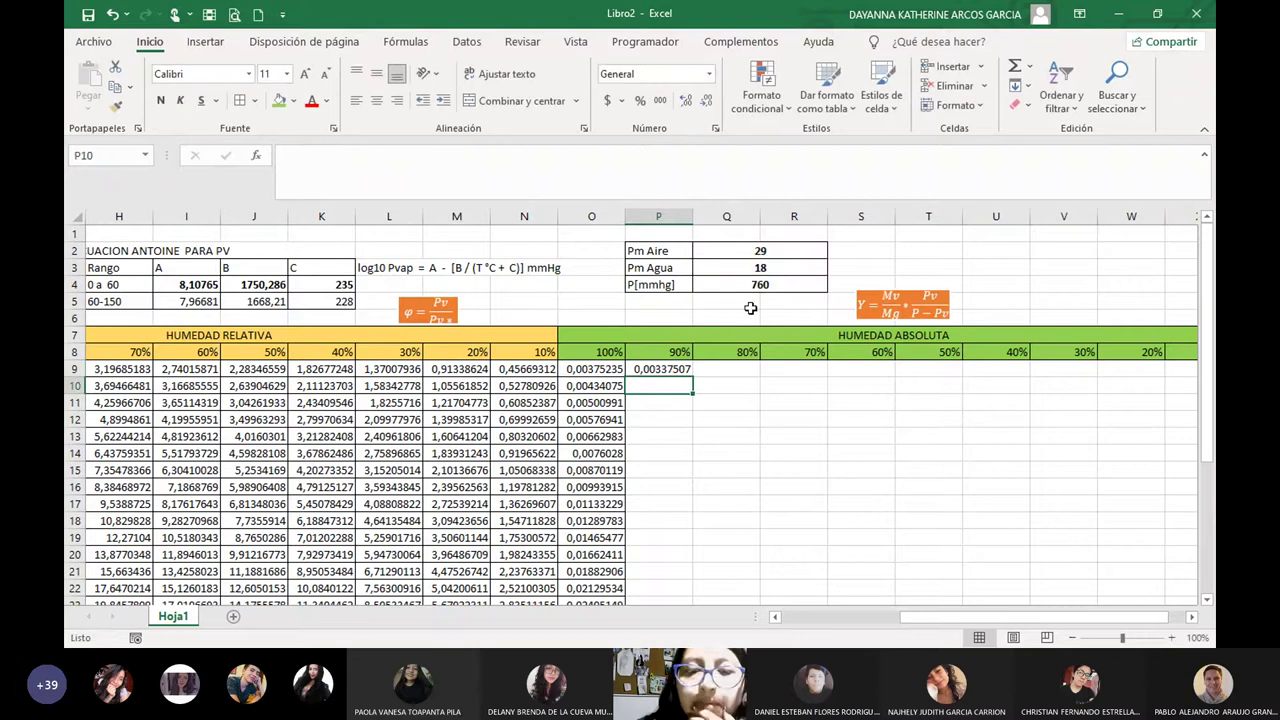
# Fill the P9 formula down the 90% absolute humidity column to row 34.
pyautogui.press('Up')
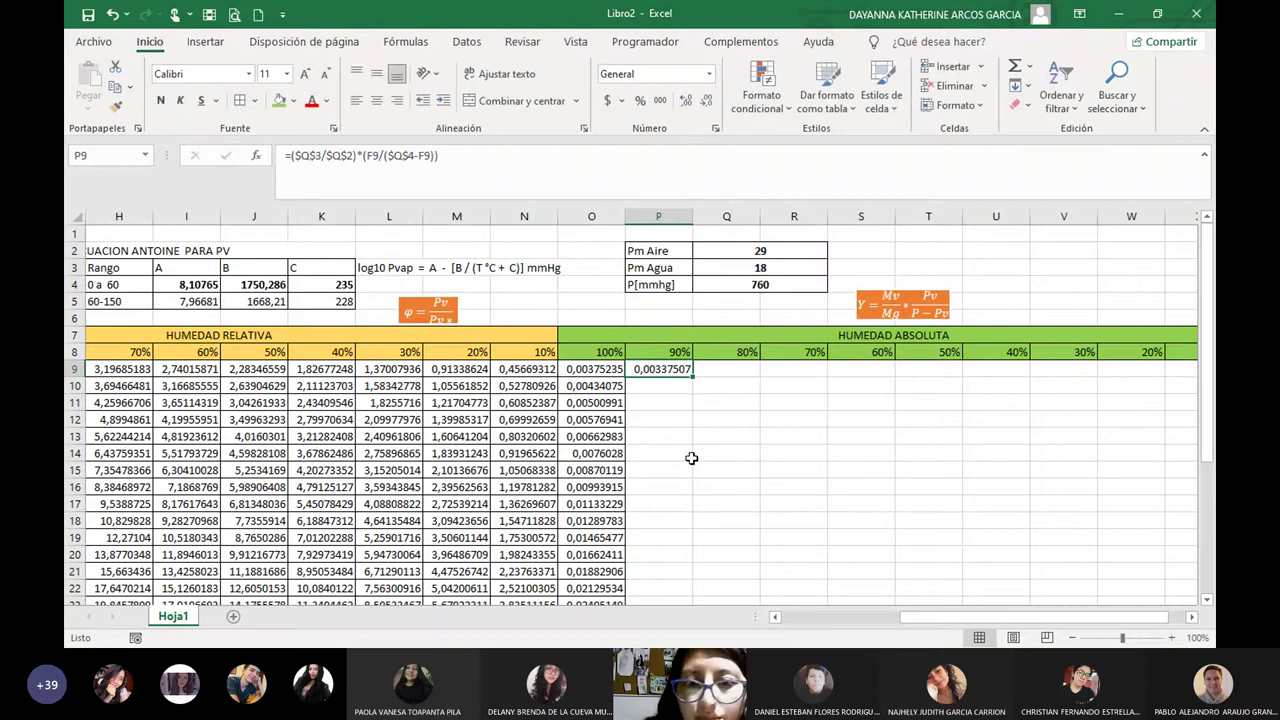
pyautogui.doubleClick(692, 377)
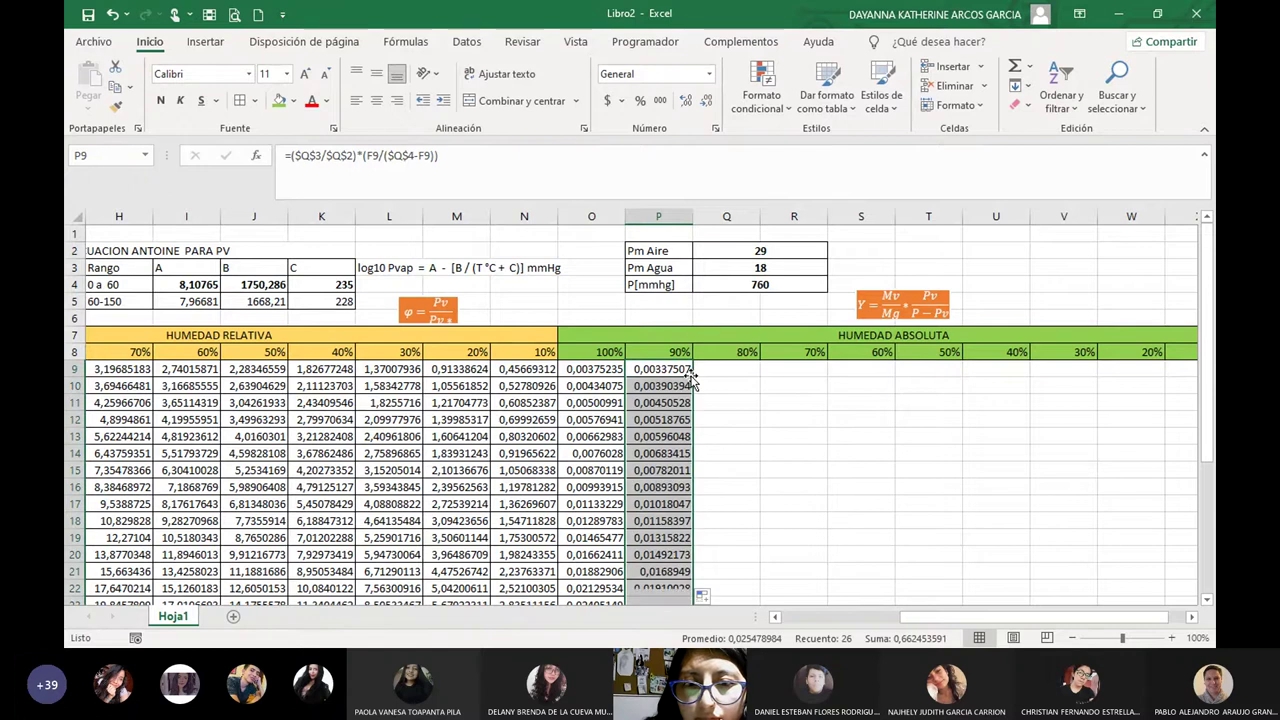
pyautogui.click(851, 421)
# Zoom the sheet out to 80% and apply a thick outside border to the relative humidity table E7:N34.
pyautogui.hscroll(-2, 919, 600)
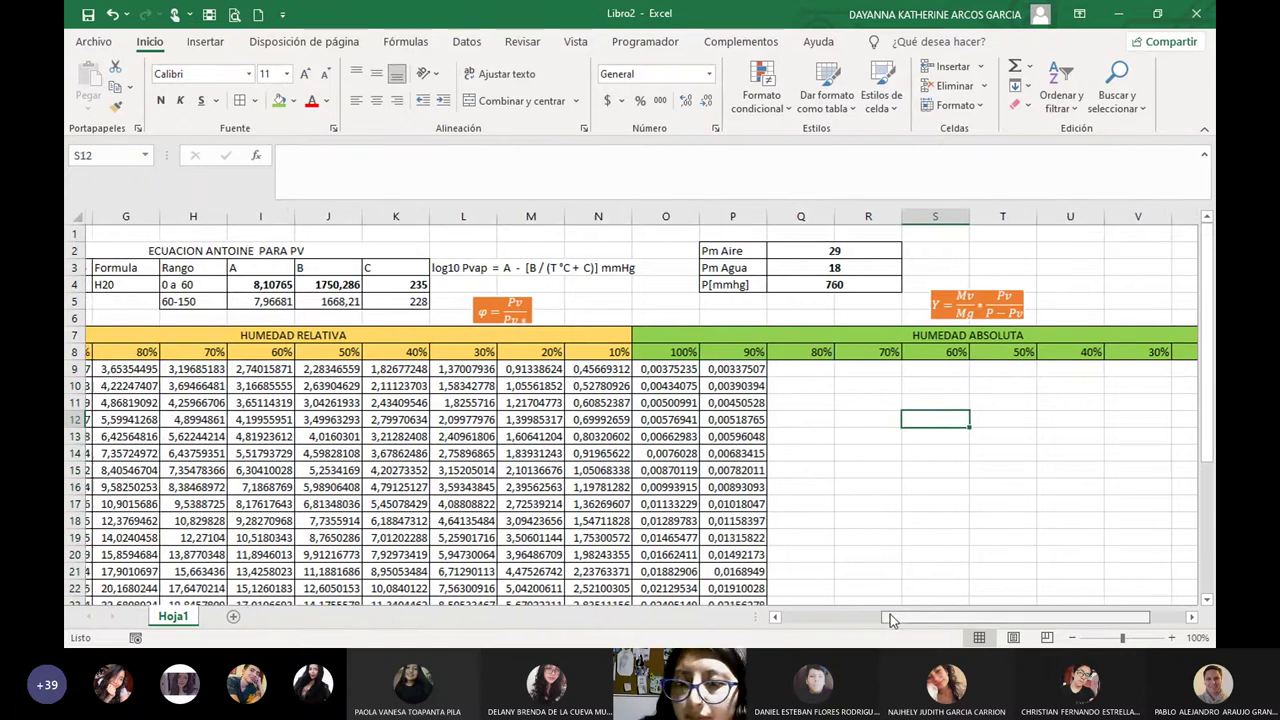
pyautogui.click(1072, 637)
pyautogui.click(1072, 637)
pyautogui.scroll(-1, 390, 428)
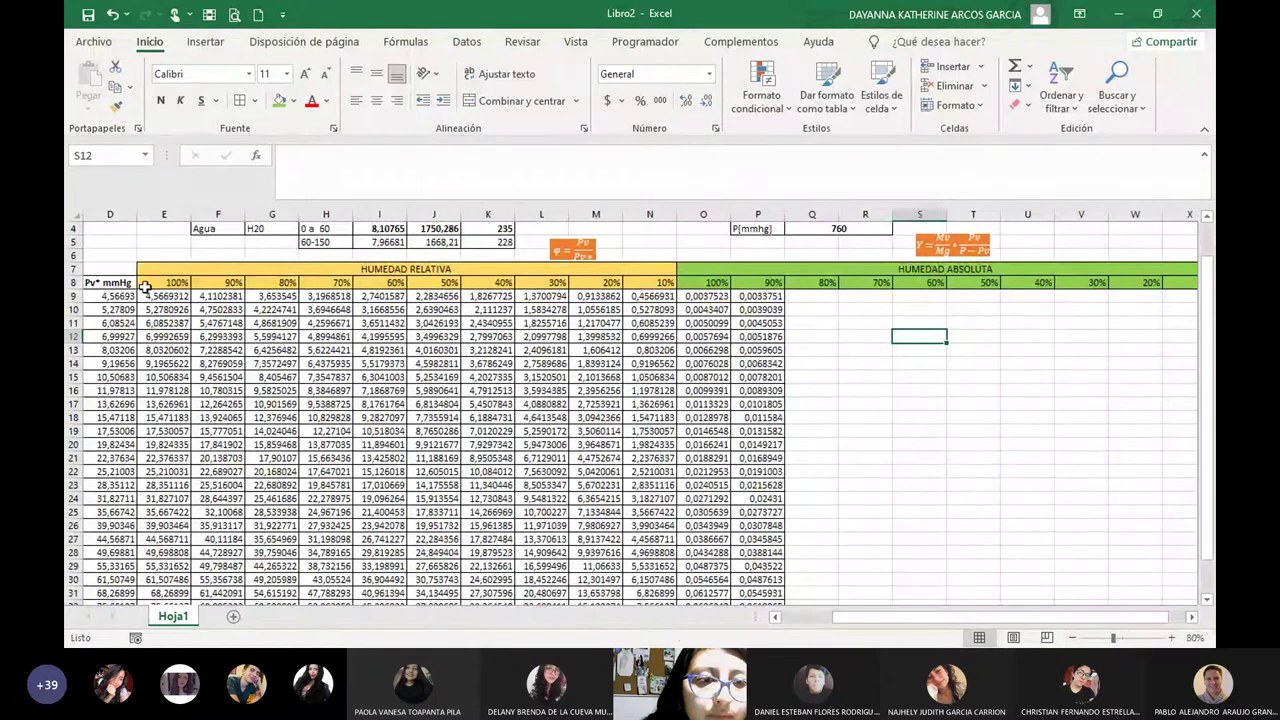
pyautogui.moveTo(150, 270); pyautogui.dragTo(307, 579)
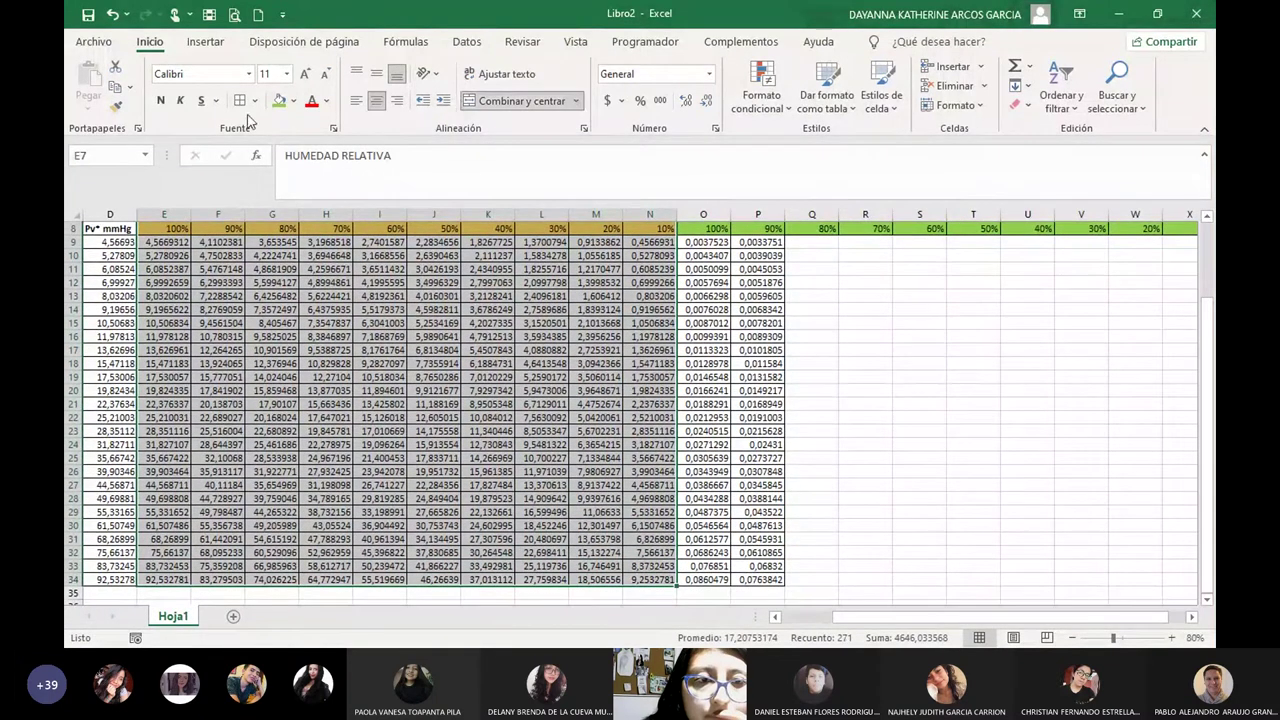
pyautogui.click(255, 100)
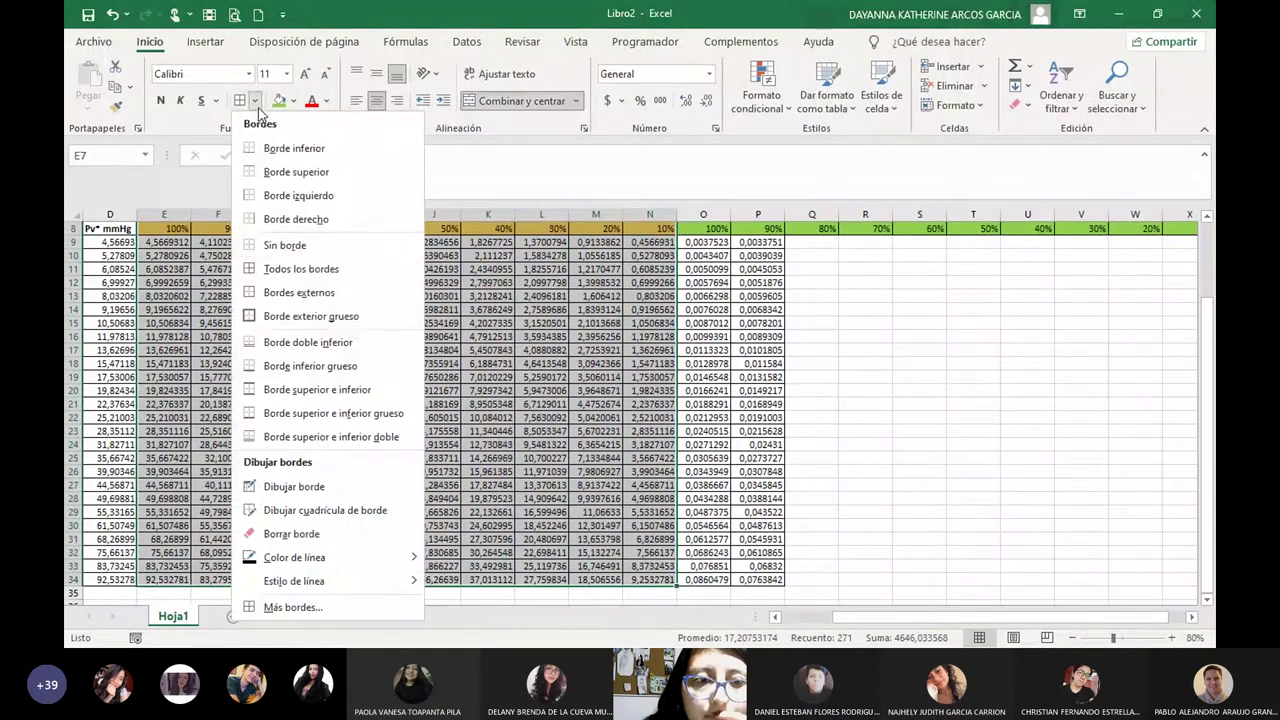
pyautogui.click(300, 316)
pyautogui.scroll(3, 650, 400)
pyautogui.click(812, 378)
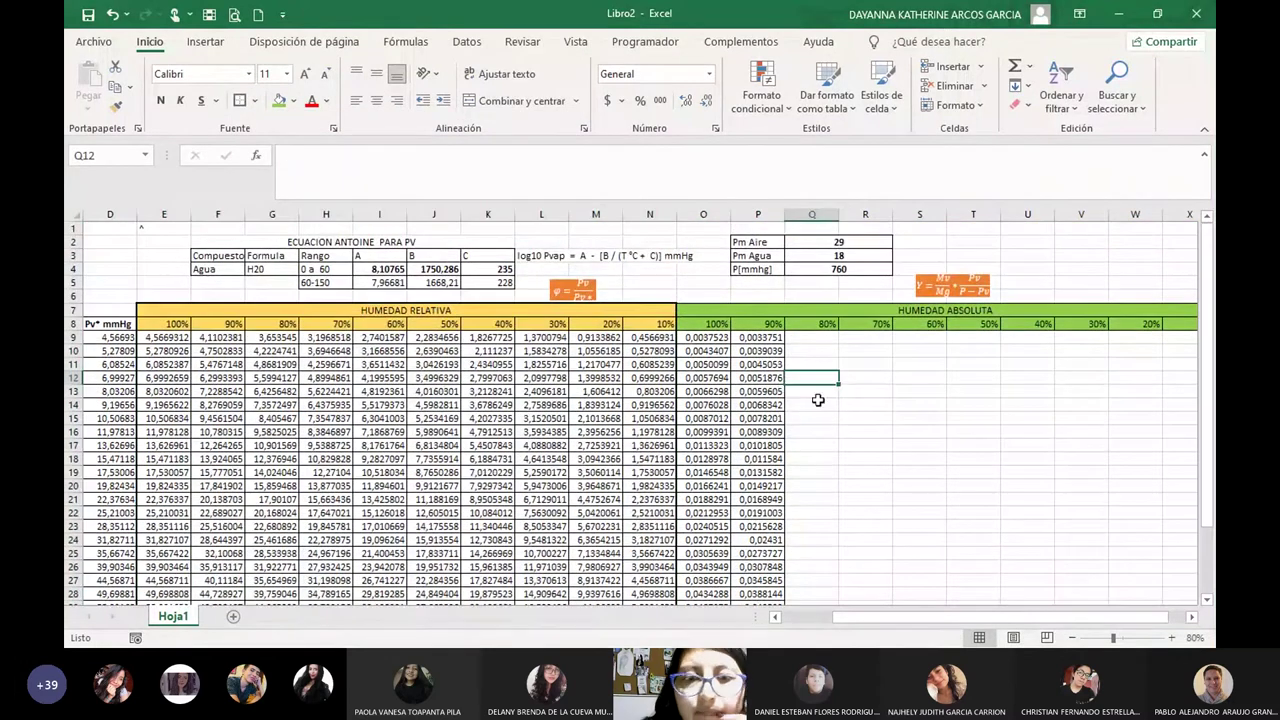
# Apply a thick outside border to the absolute humidity table from its O7 heading down to row 34.
pyautogui.moveTo(728, 311); pyautogui.dragTo(724, 579)
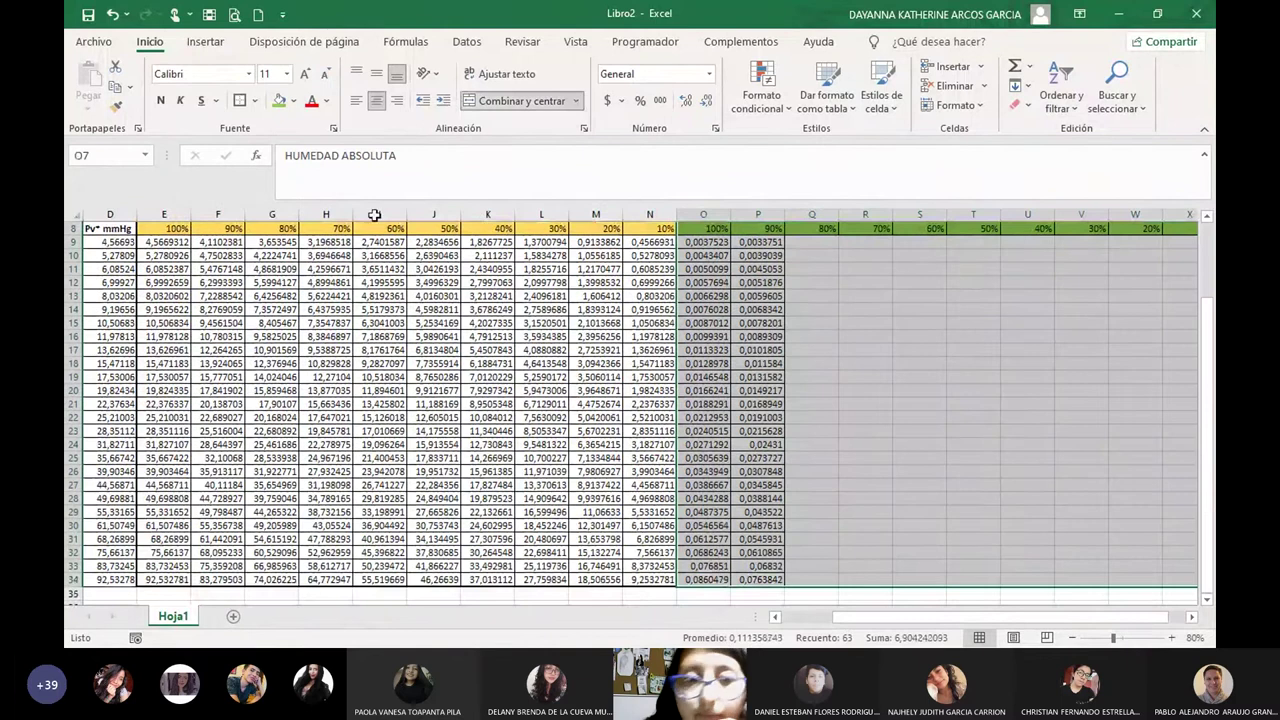
pyautogui.scroll(3, 730, 450)
pyautogui.click(815, 418)
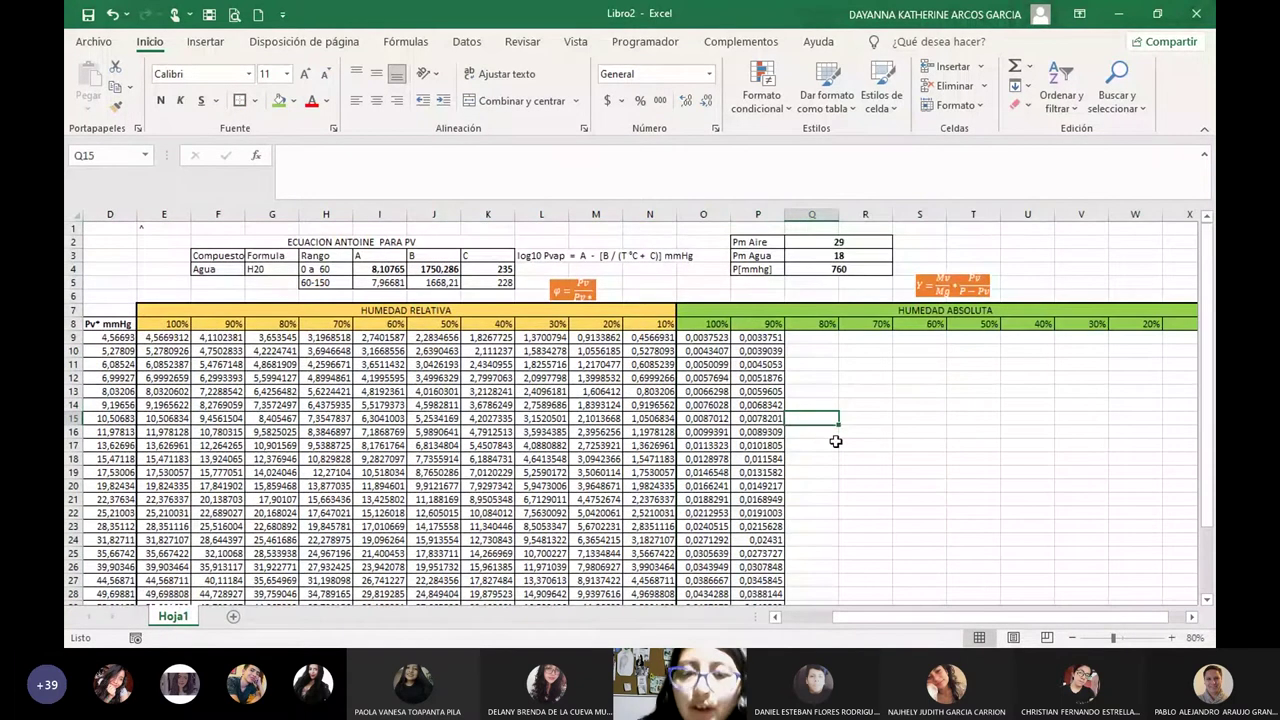
pyautogui.scroll(-2, 846, 440)
pyautogui.scroll(2, 858, 525)
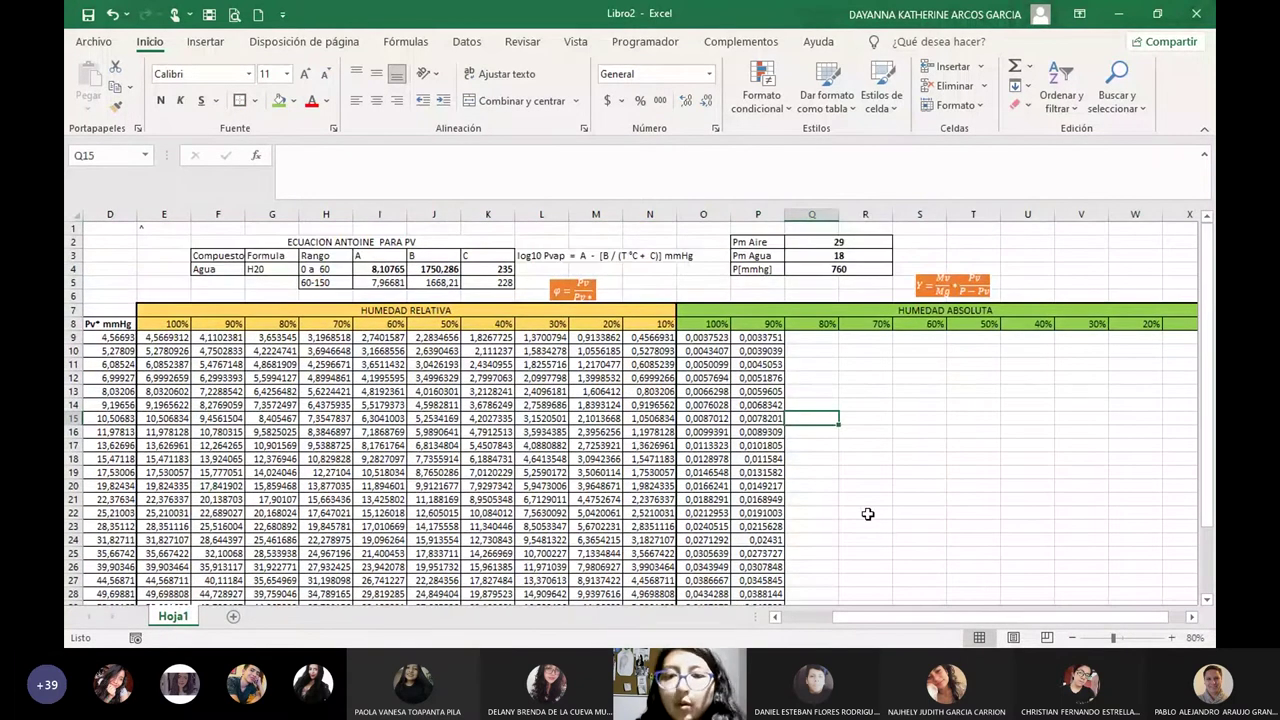
pyautogui.moveTo(890, 620); pyautogui.dragTo(790, 620)
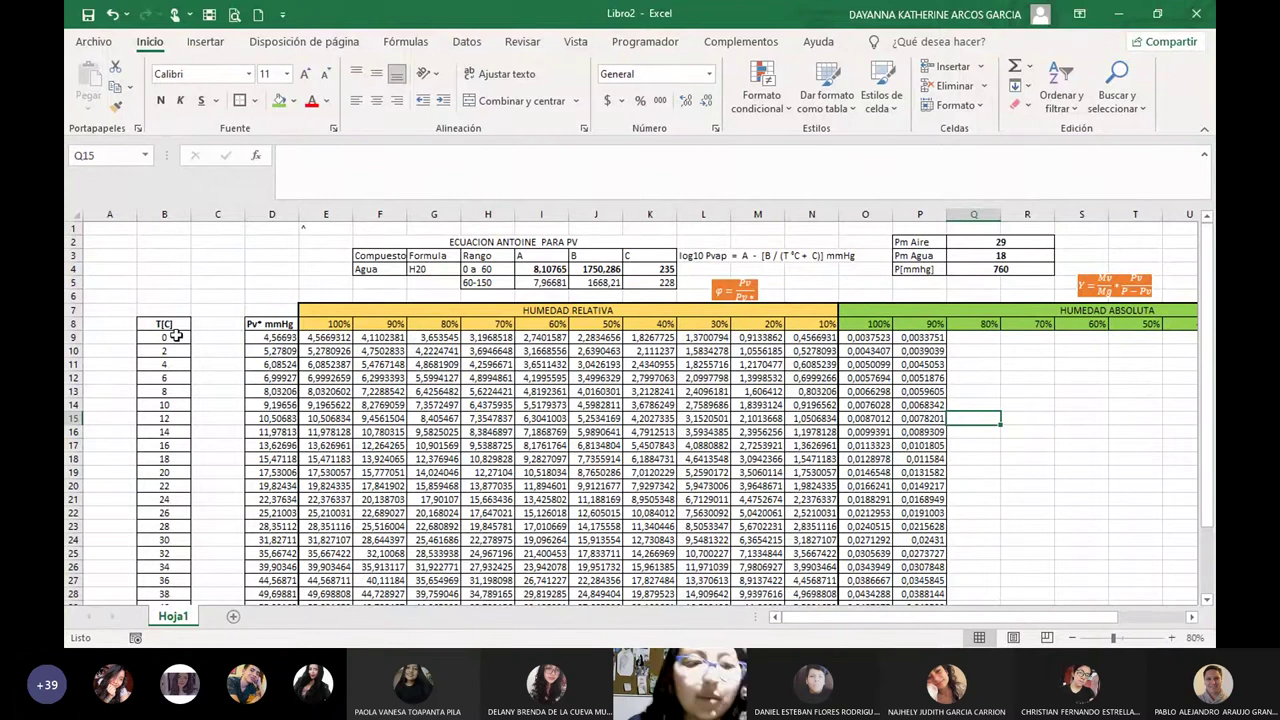
pyautogui.moveTo(158, 337); pyautogui.dragTo(153, 409)
pyautogui.scroll(2, 880, 370)
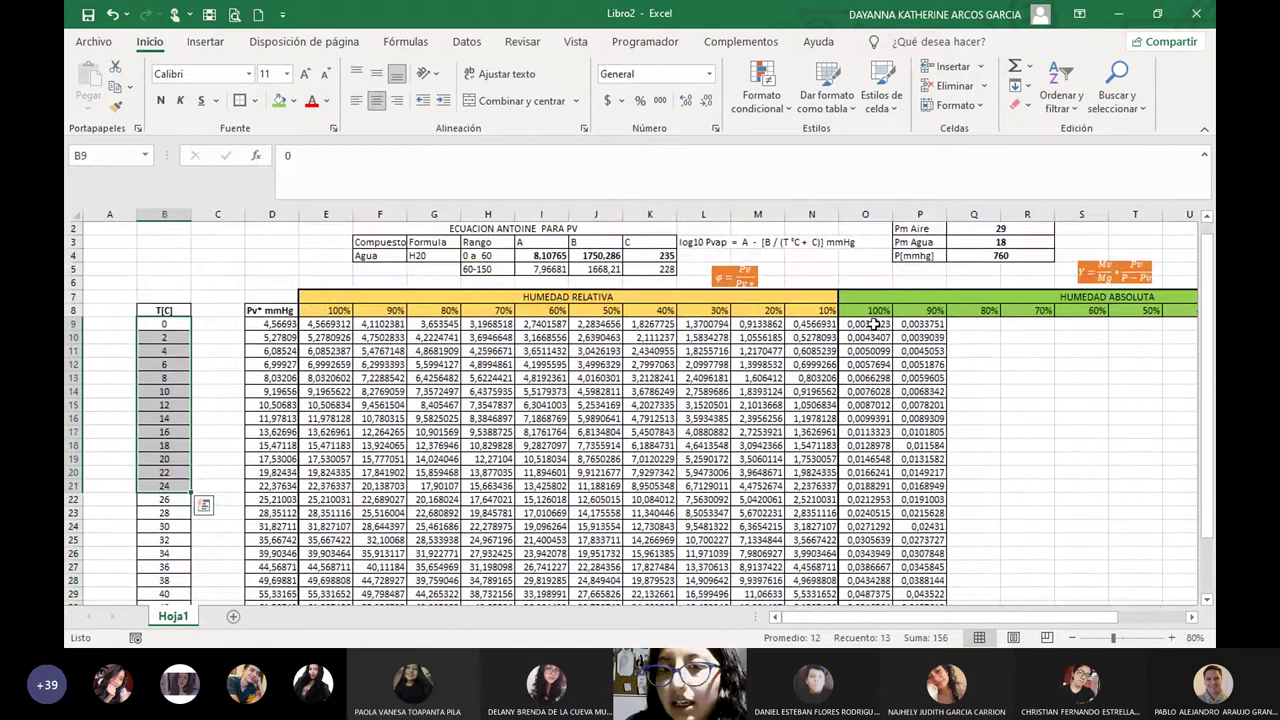
pyautogui.moveTo(862, 324); pyautogui.dragTo(875, 600)
pyautogui.click(973, 364)
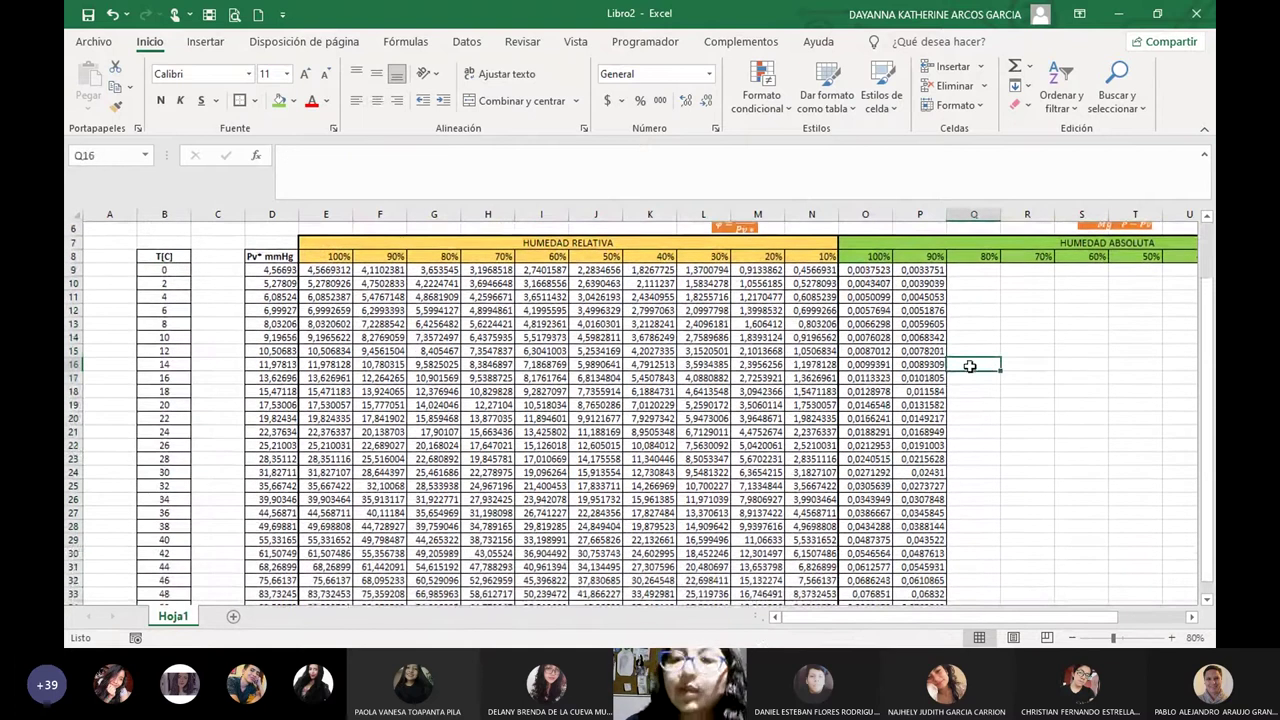
pyautogui.scroll(2, 803, 350)
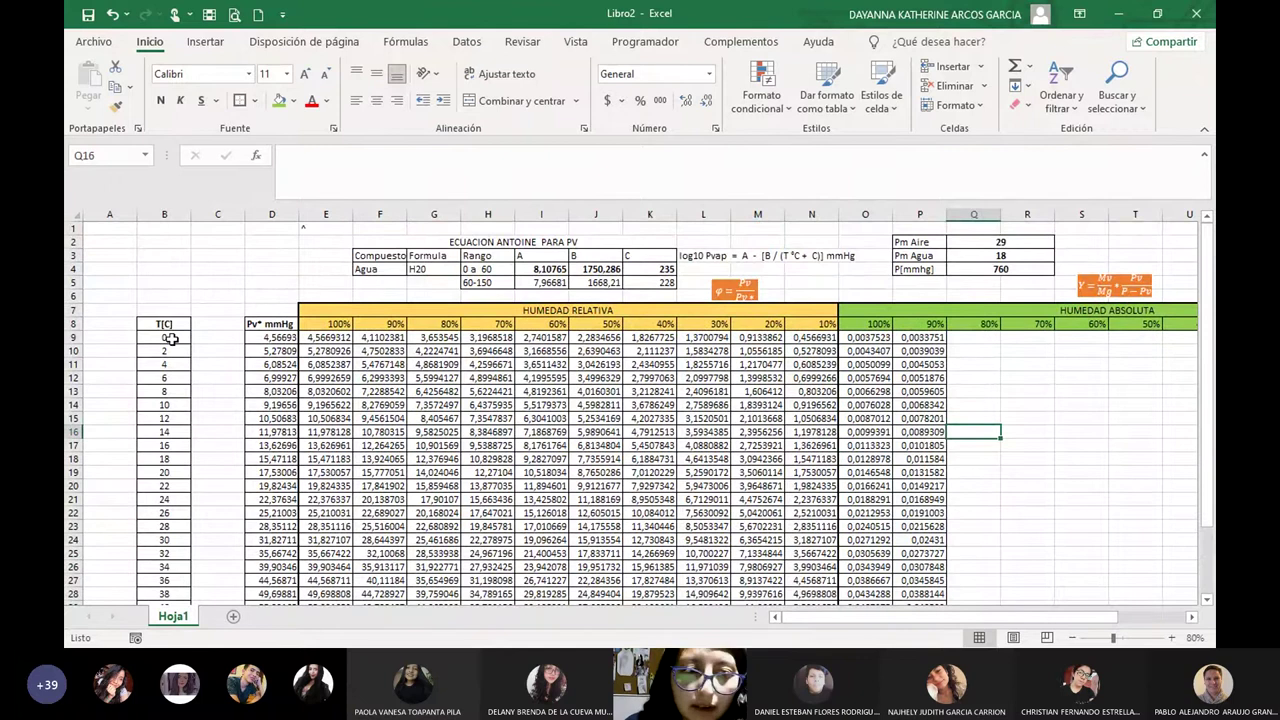
# Insert a scatter chart with smooth lines and no markers from temperatures B9:B34 and absolute humidity values O9:P34.
pyautogui.moveTo(171, 340); pyautogui.dragTo(166, 574)
pyautogui.scroll(2, 818, 340)
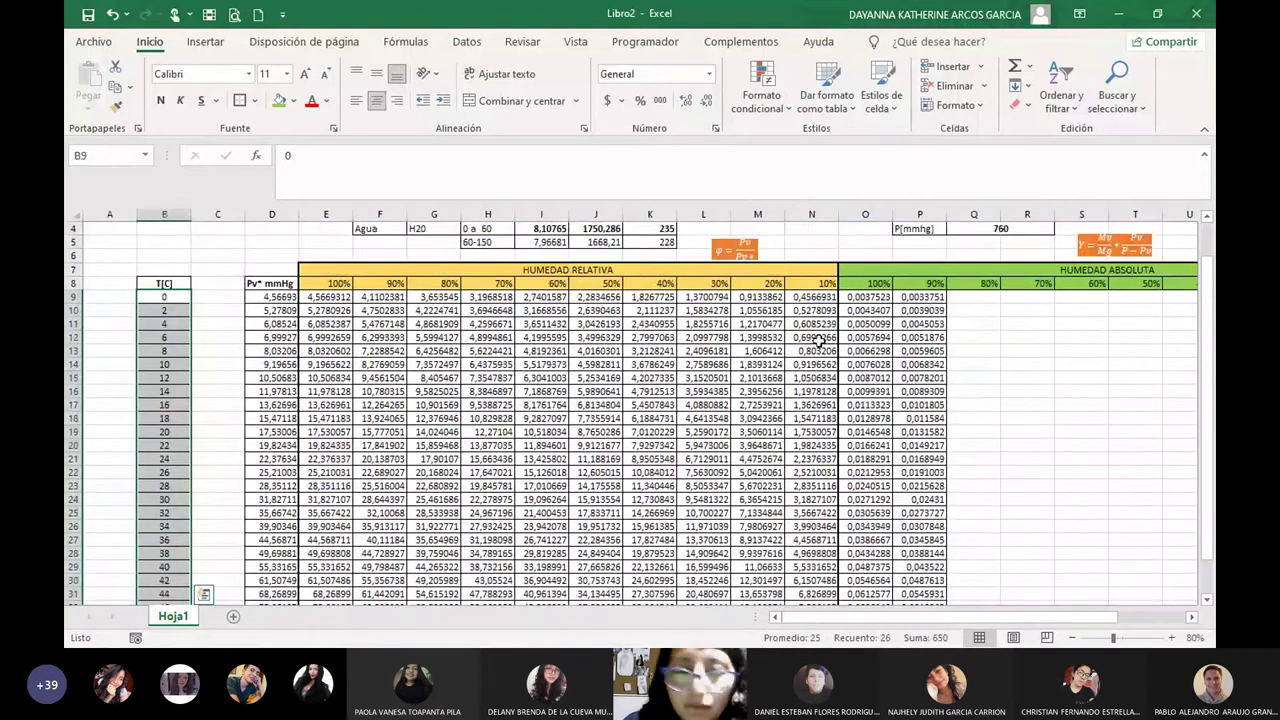
pyautogui.moveTo(862, 300); pyautogui.dragTo(900, 582)
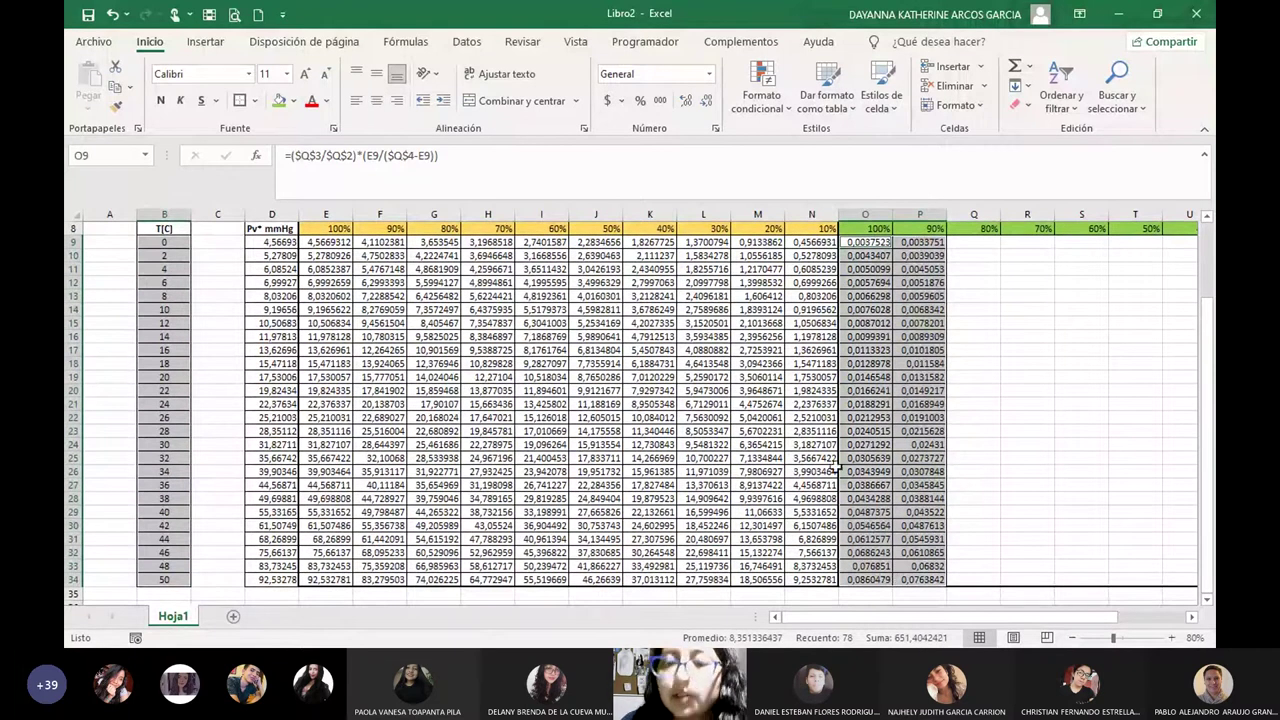
pyautogui.scroll(3, 833, 458)
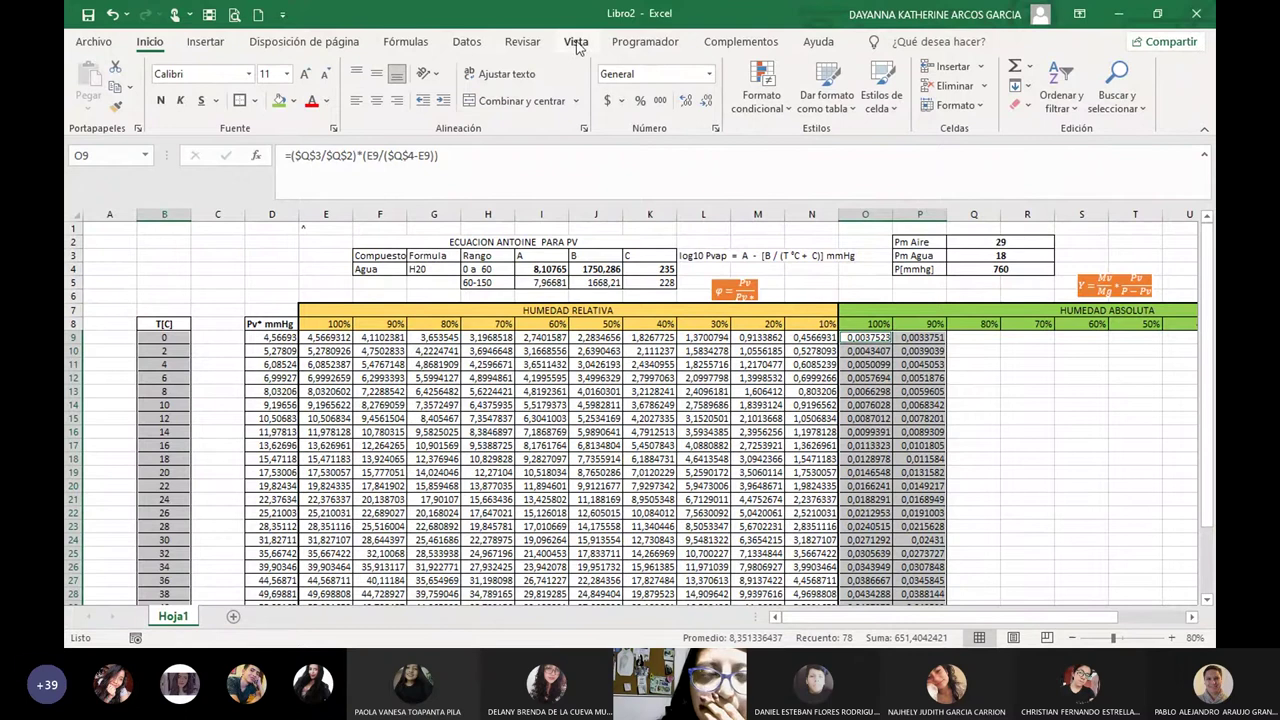
pyautogui.scroll(-1, 576, 48)
pyautogui.click(596, 105)
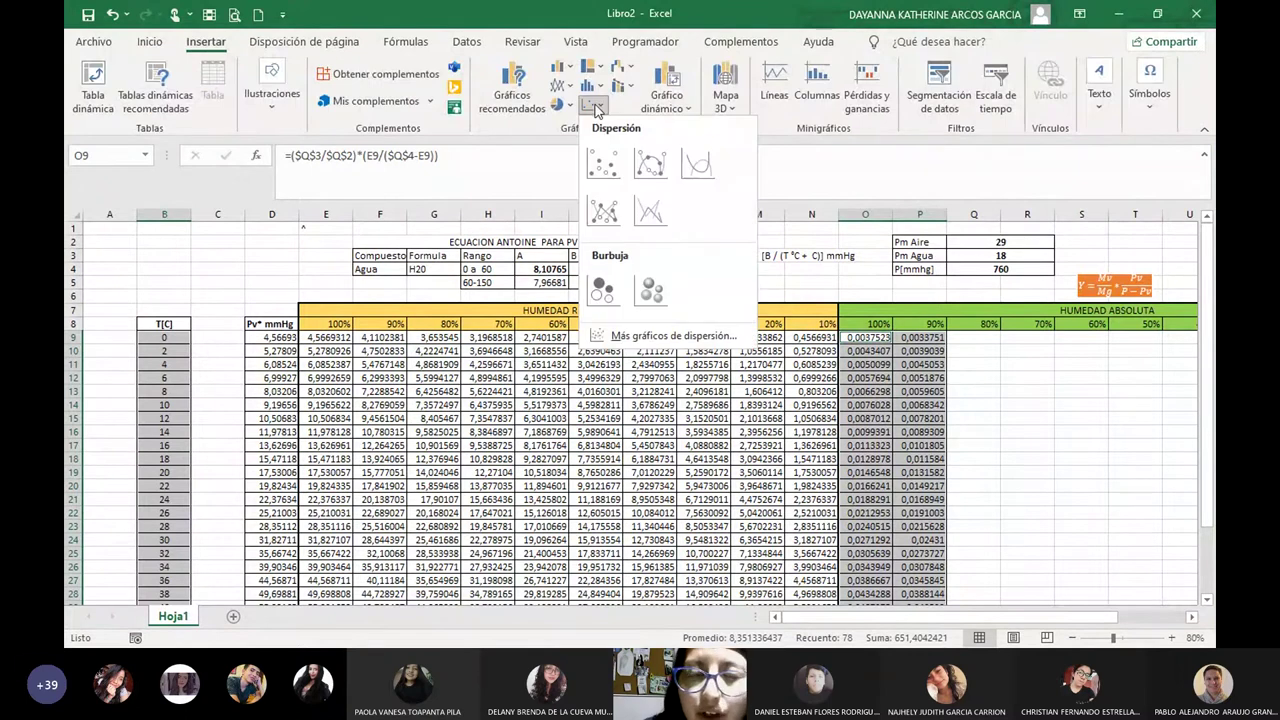
pyautogui.click(697, 163)
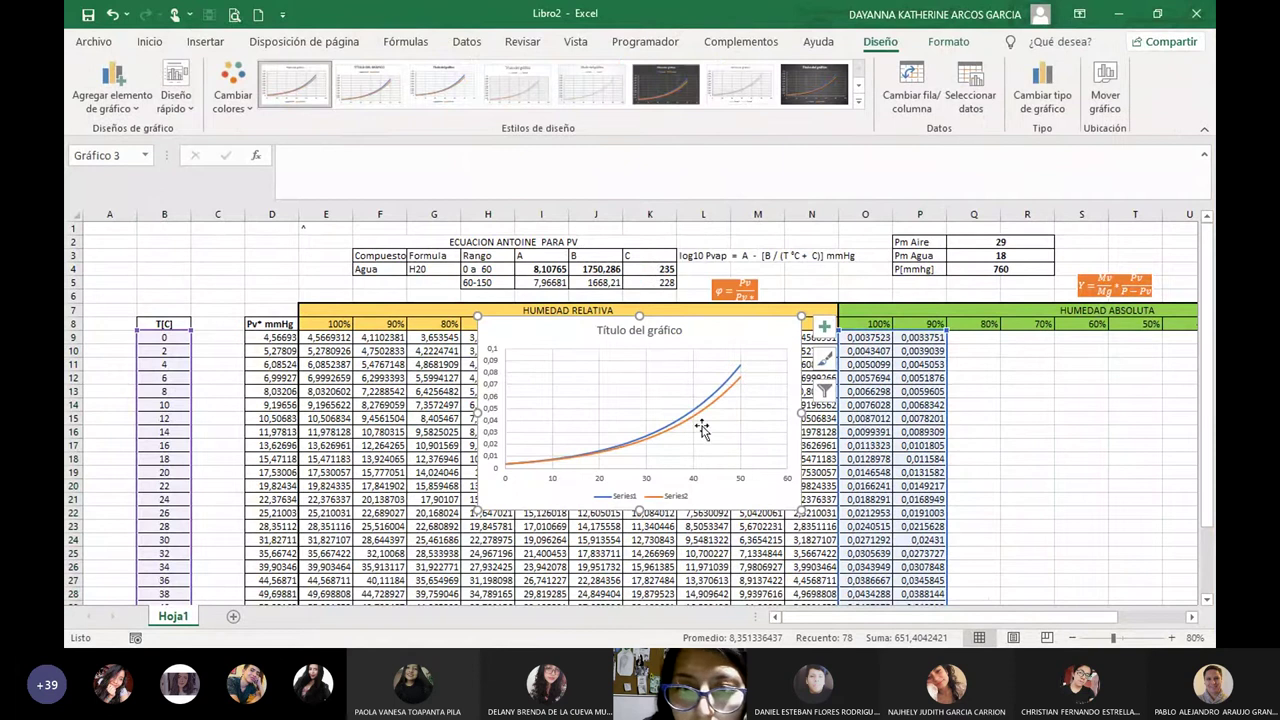
# Move the humidity chart to a new chart sheet named CARTA.
pyautogui.rightClick(760, 430)
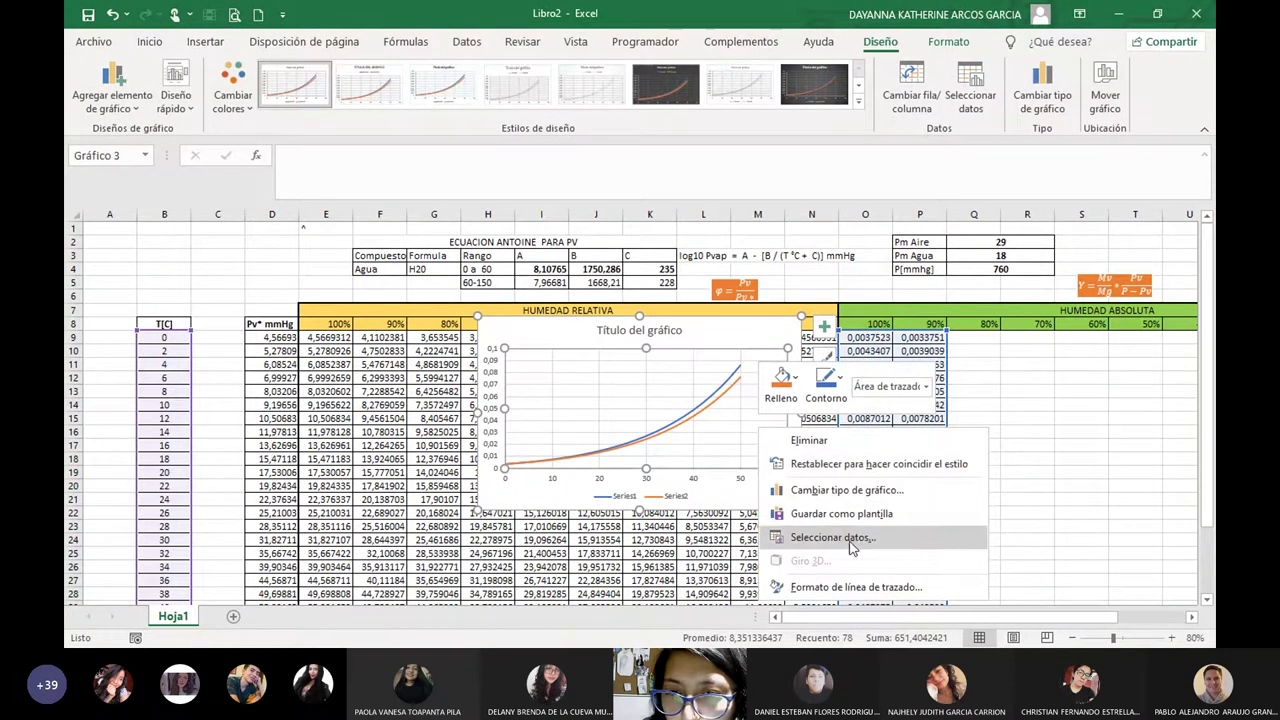
pyautogui.press('Escape')
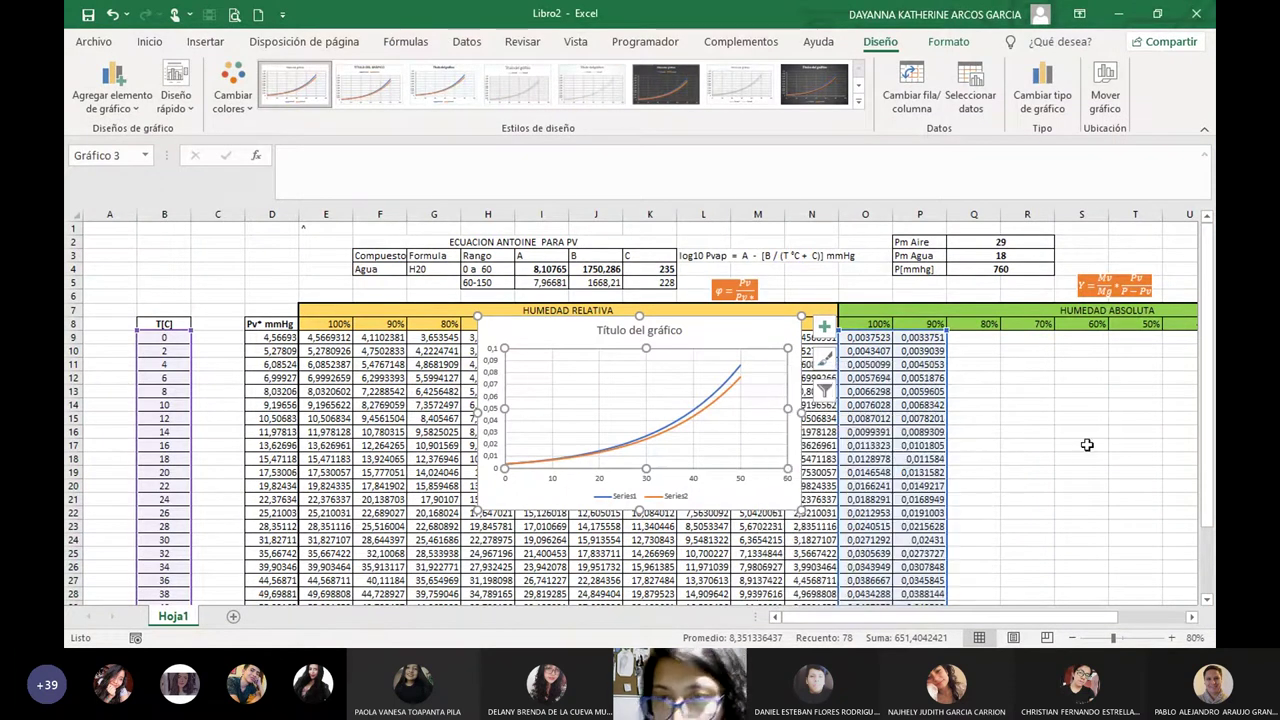
pyautogui.click(1017, 418)
pyautogui.click(768, 400)
pyautogui.rightClick(768, 400)
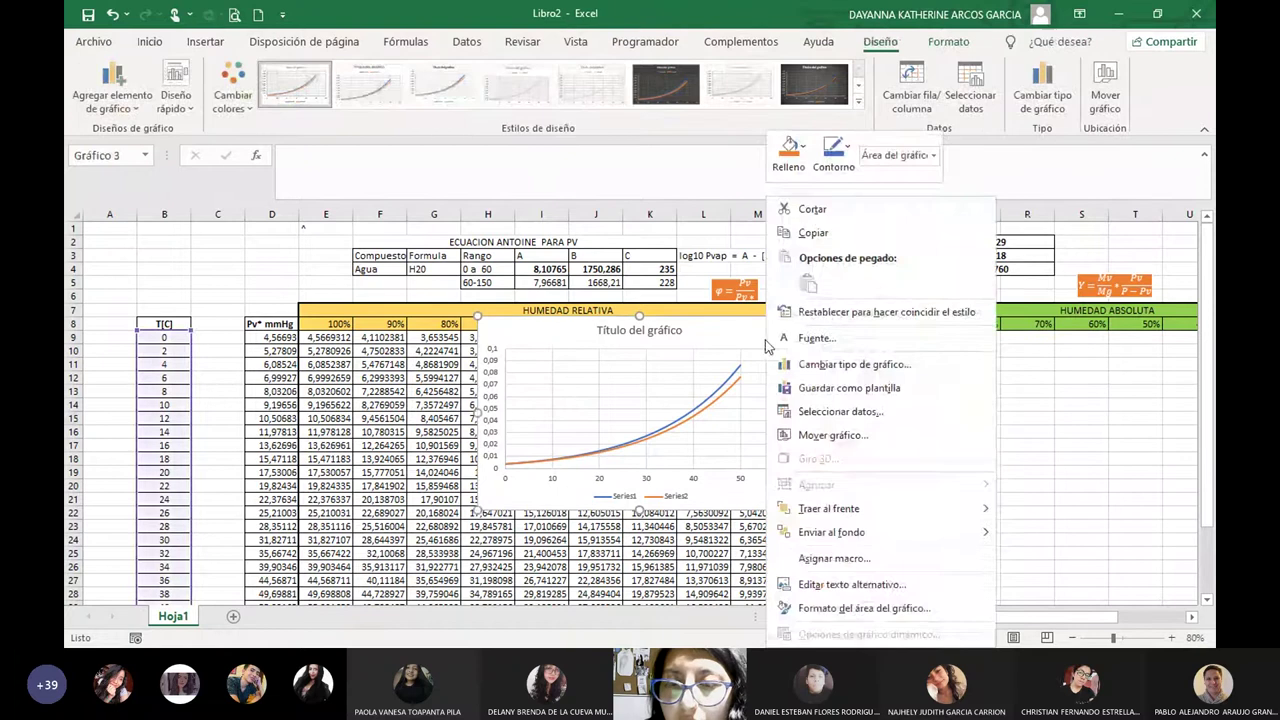
pyautogui.click(908, 443)
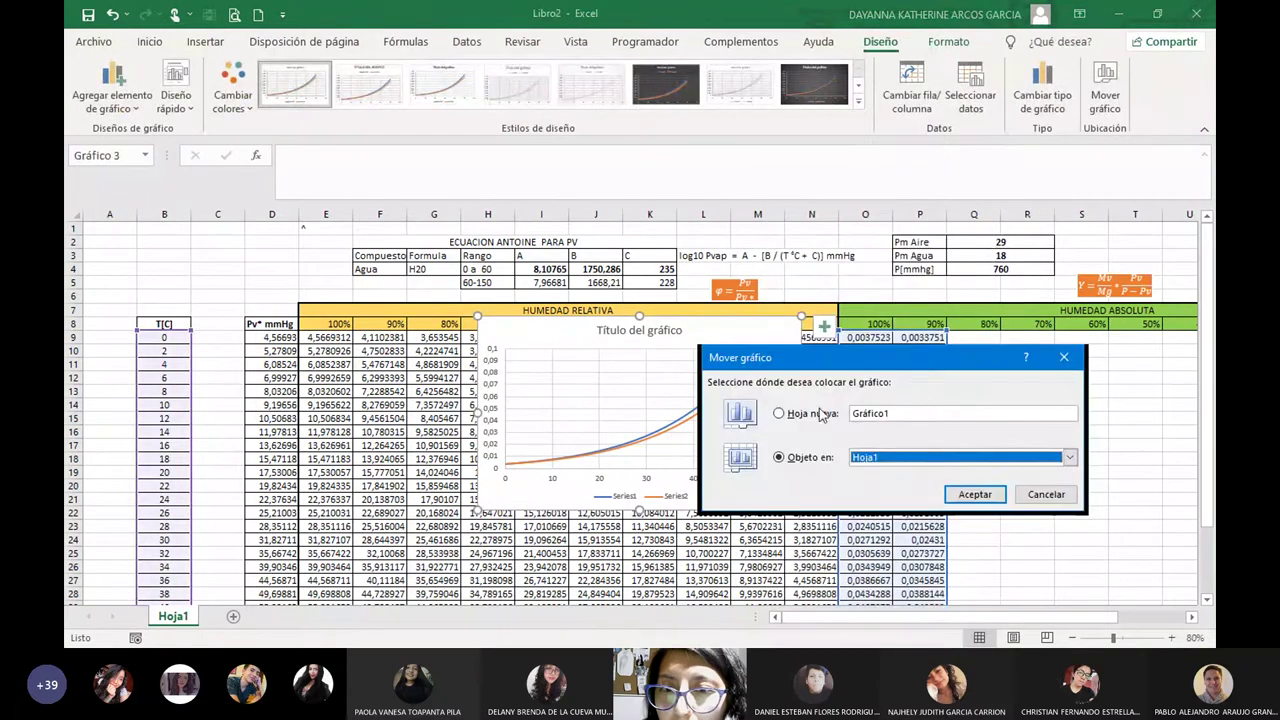
pyautogui.click(850, 413)
pyautogui.click(942, 411)
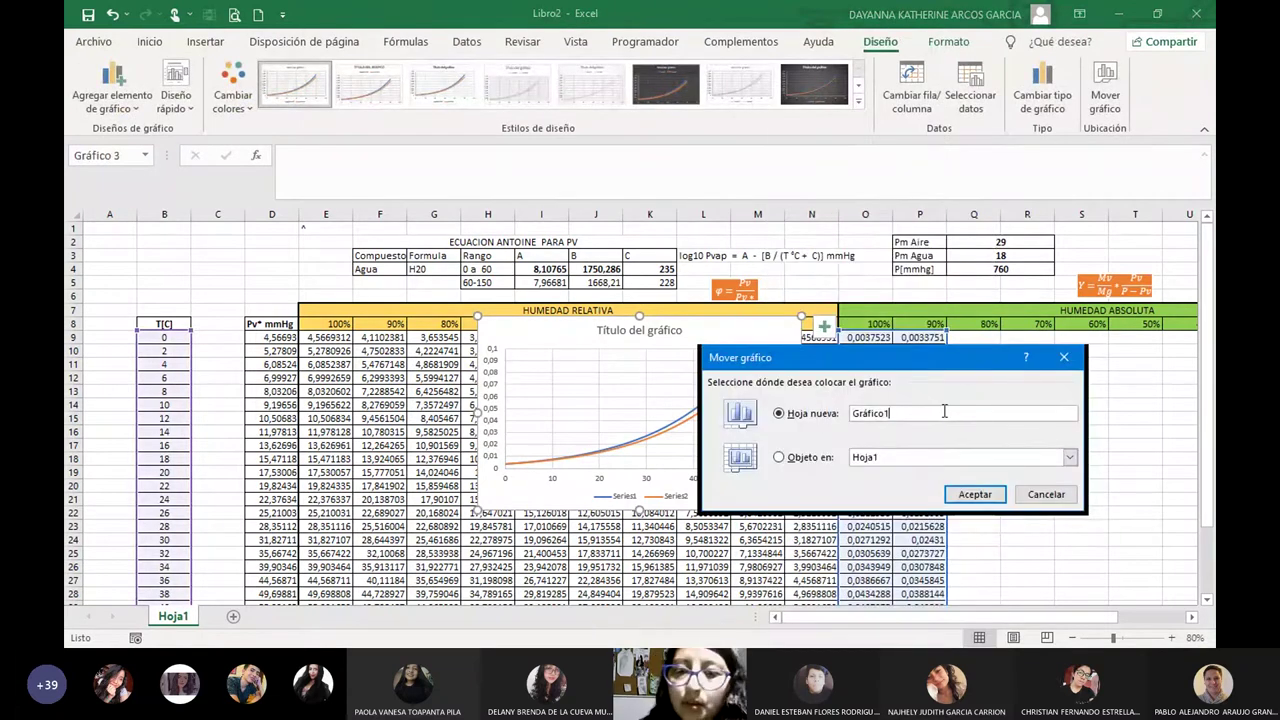
pyautogui.press('BackSpace')
pyautogui.press('BackSpace')
pyautogui.press('BackSpace')
pyautogui.press('BackSpace')
pyautogui.press('BackSpace')
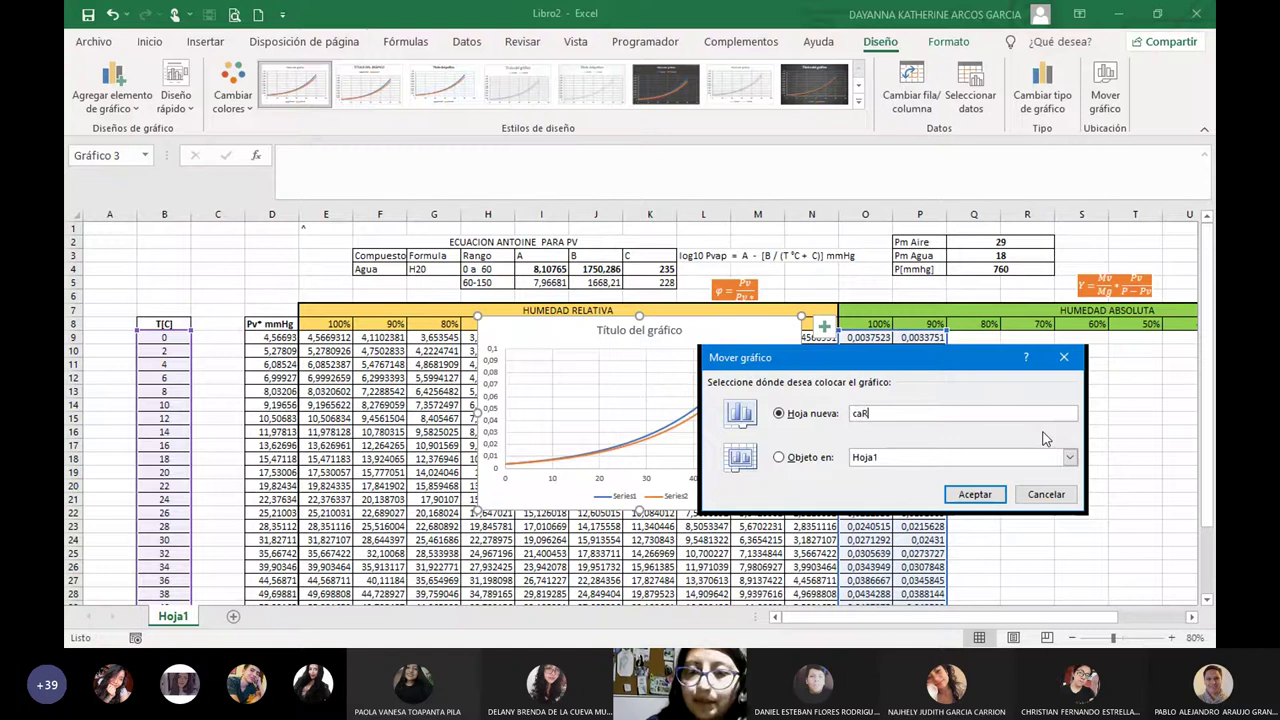
pyautogui.write('CARTA')
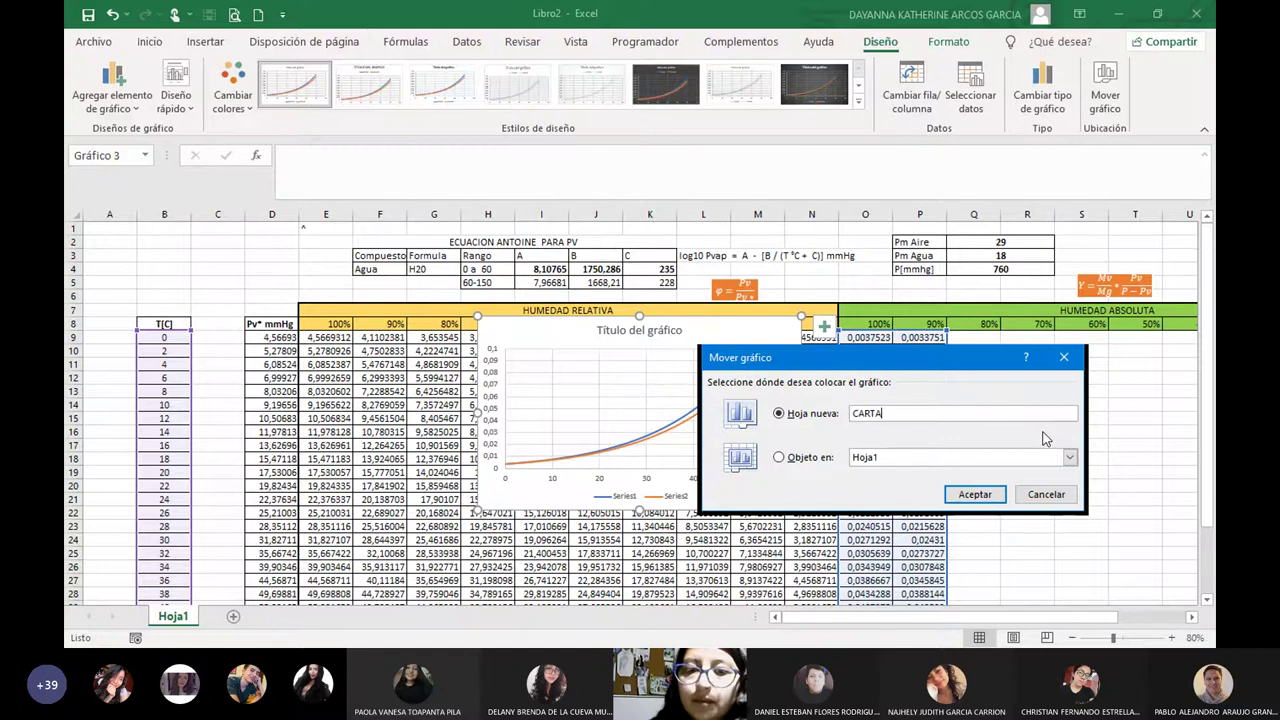
pyautogui.click(975, 494)
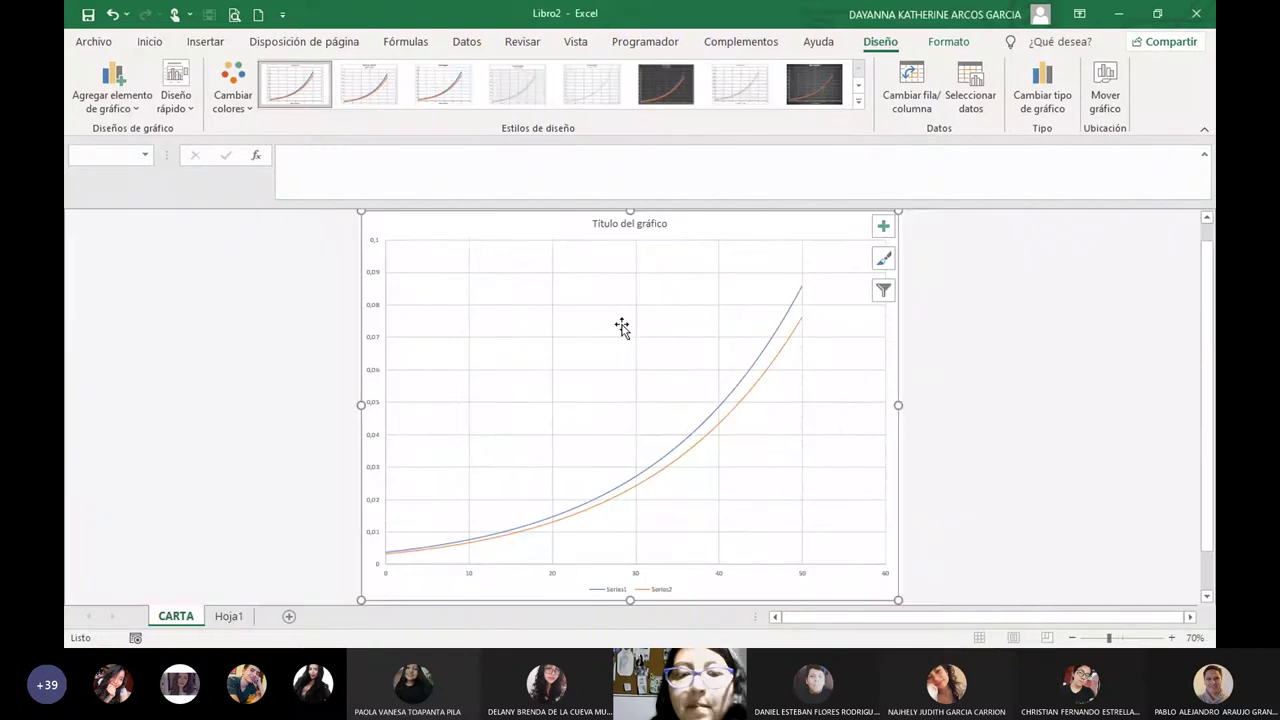
# Delete the series legend from the chart on the CARTA sheet.
pyautogui.scroll(-1, 803, 403)
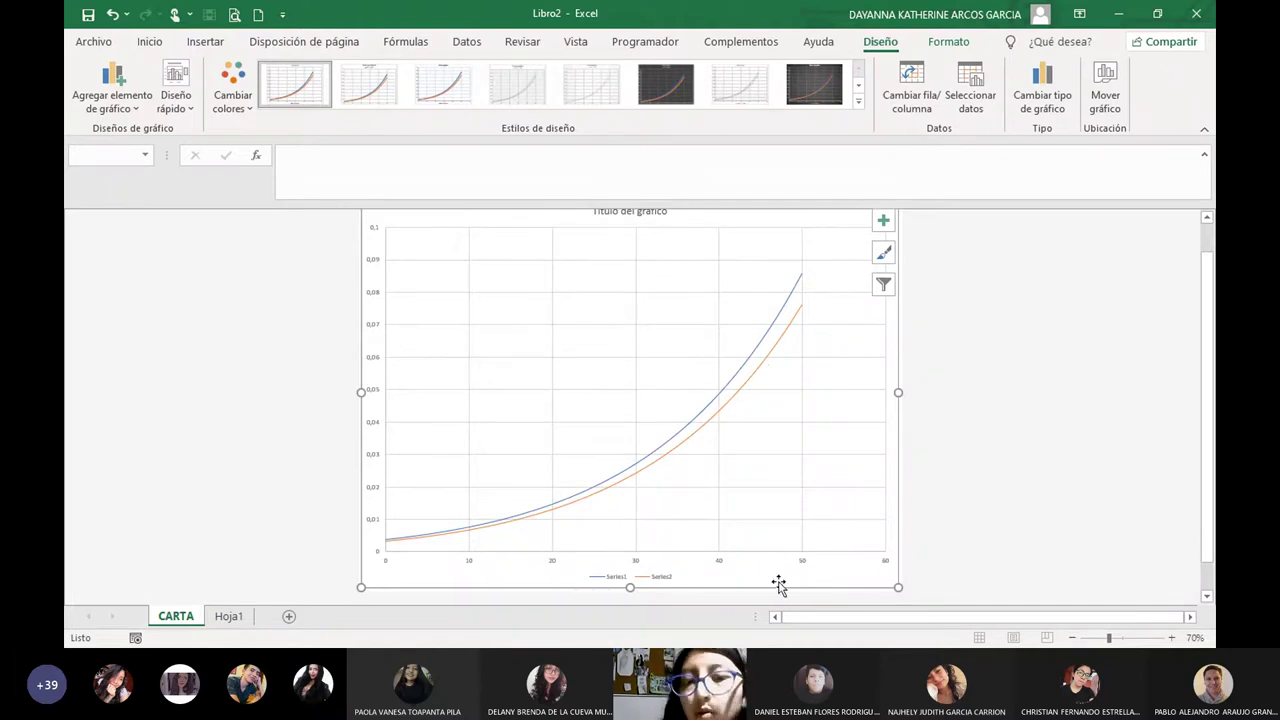
pyautogui.click(658, 578)
pyautogui.press('Delete')
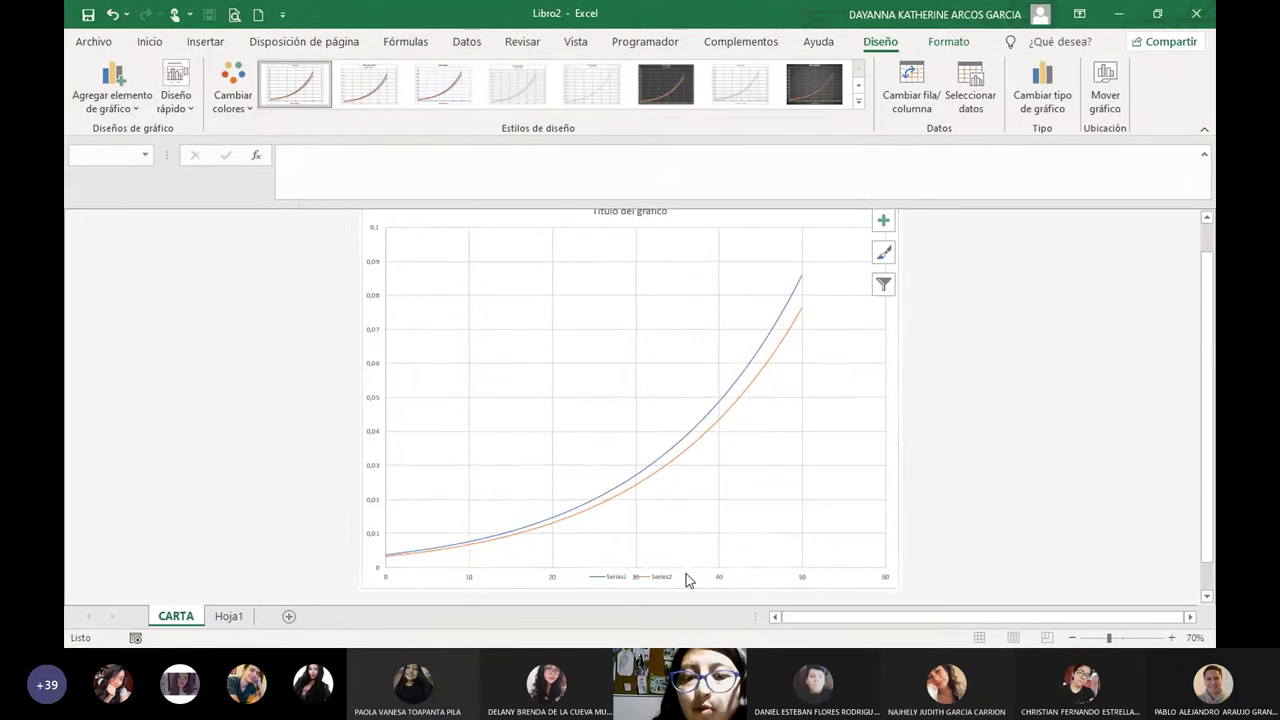
# Set the maximum bound of the chart's horizontal temperature axis to 50 and close the axis formatting.
pyautogui.click(717, 580)
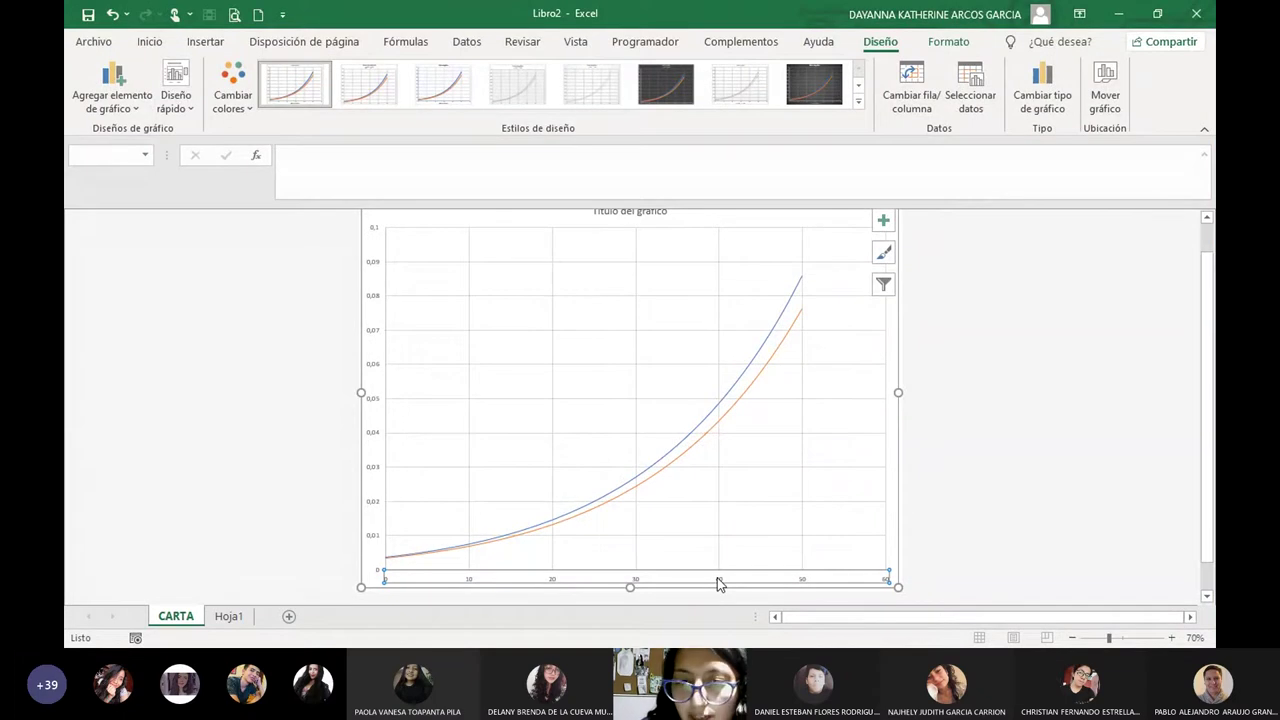
pyautogui.rightClick(718, 584)
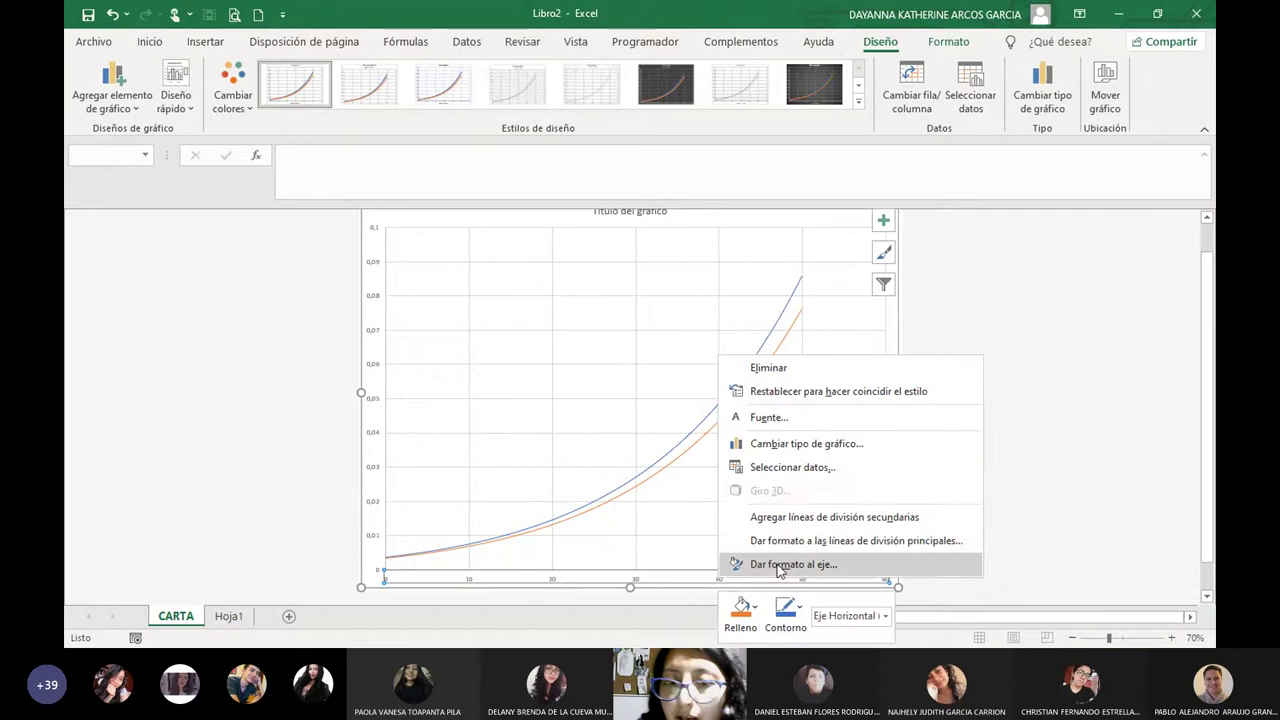
pyautogui.click(785, 564)
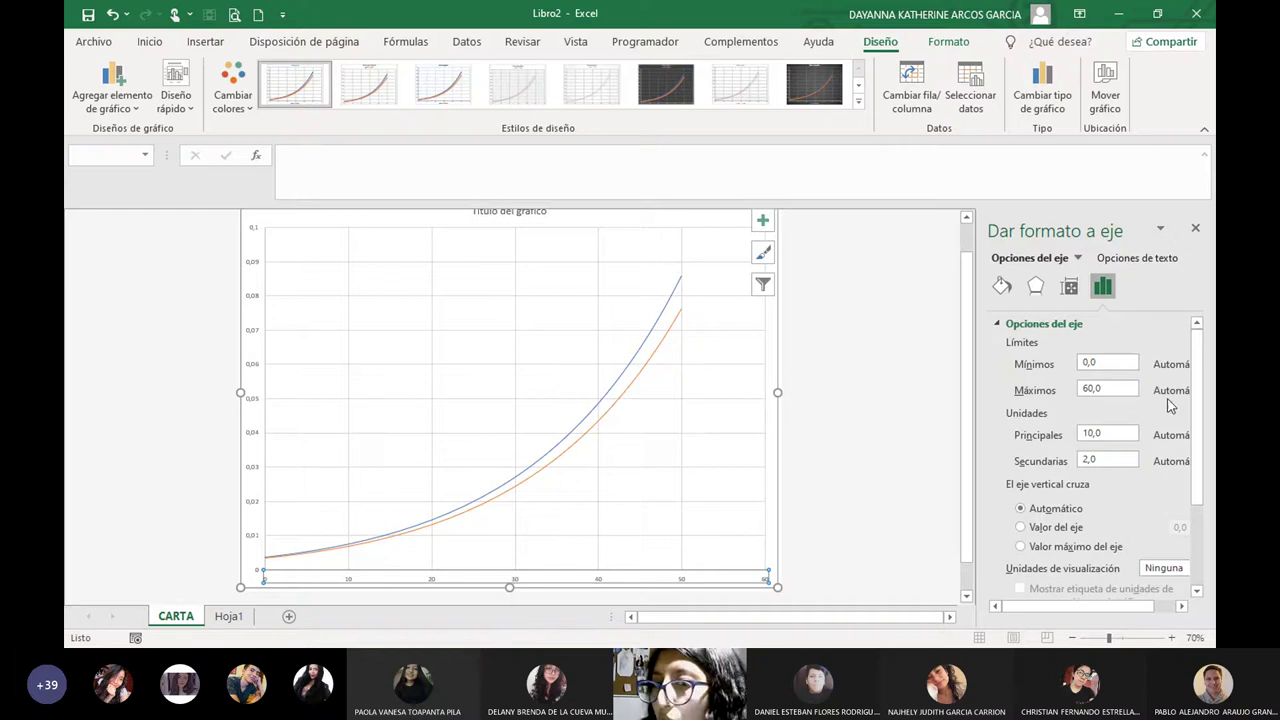
pyautogui.doubleClick(1090, 388)
pyautogui.write('50')
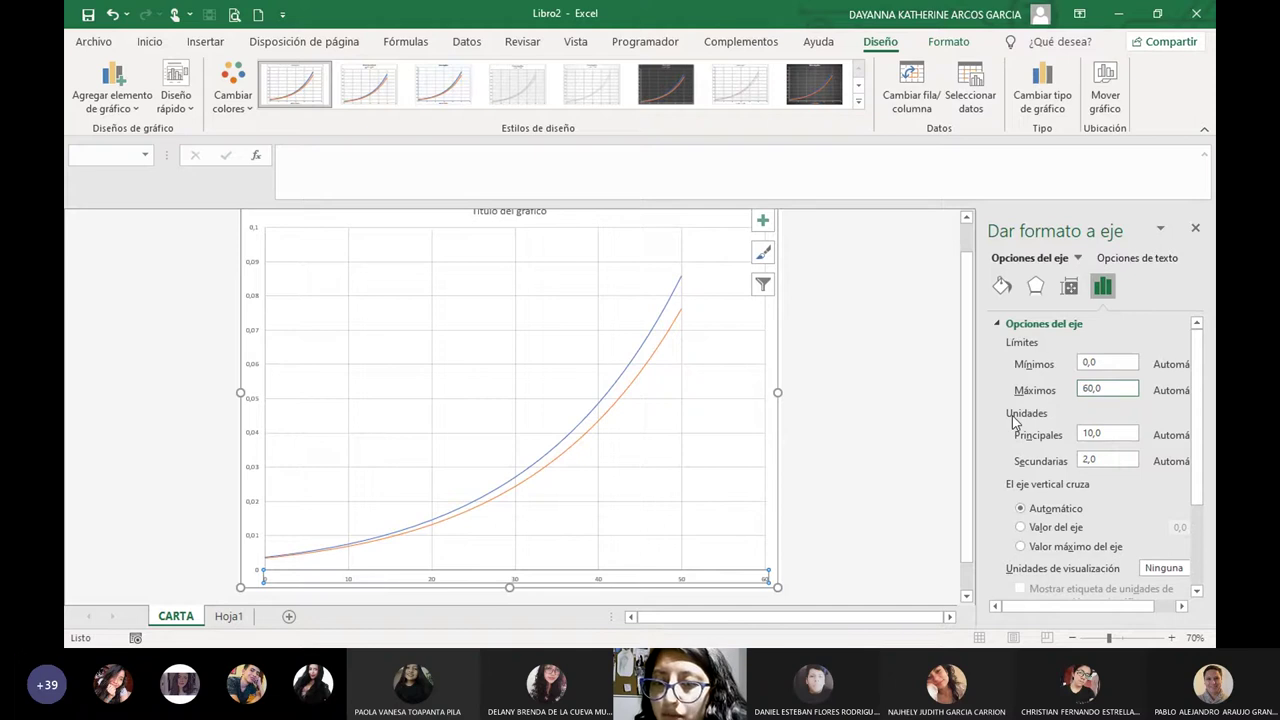
pyautogui.press('Return')
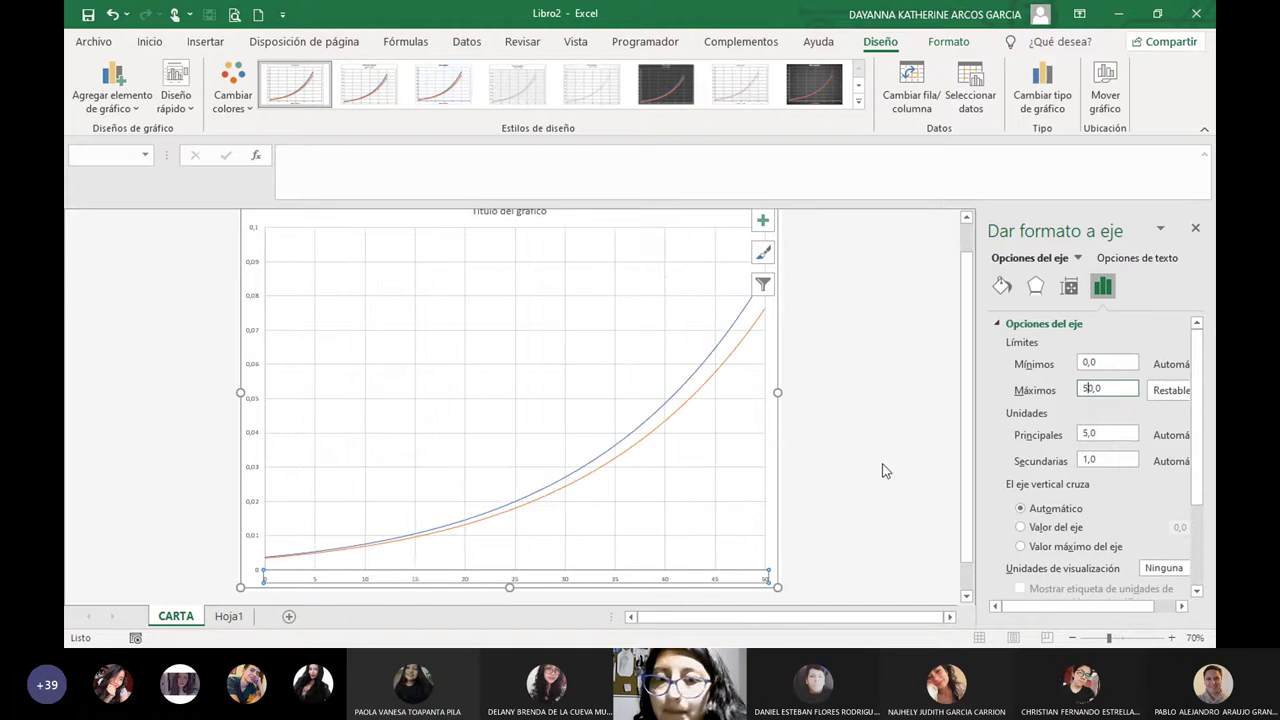
pyautogui.click(1195, 231)
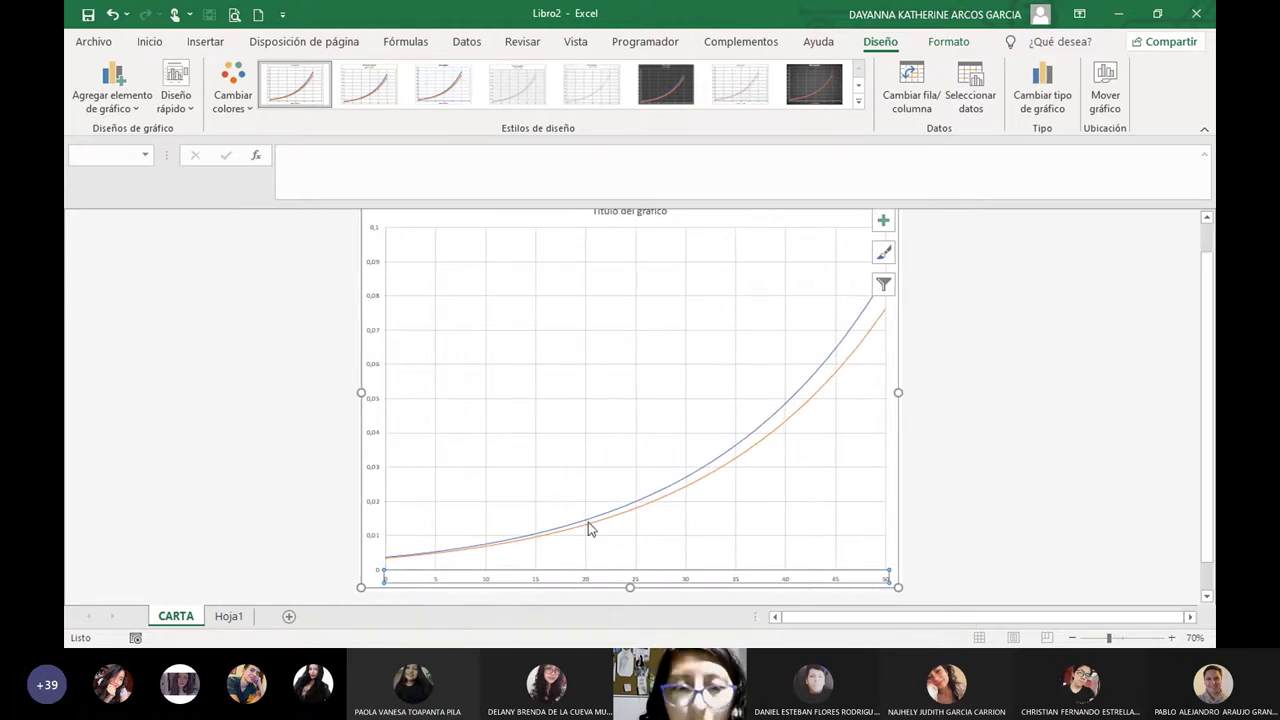
pyautogui.click(1036, 382)
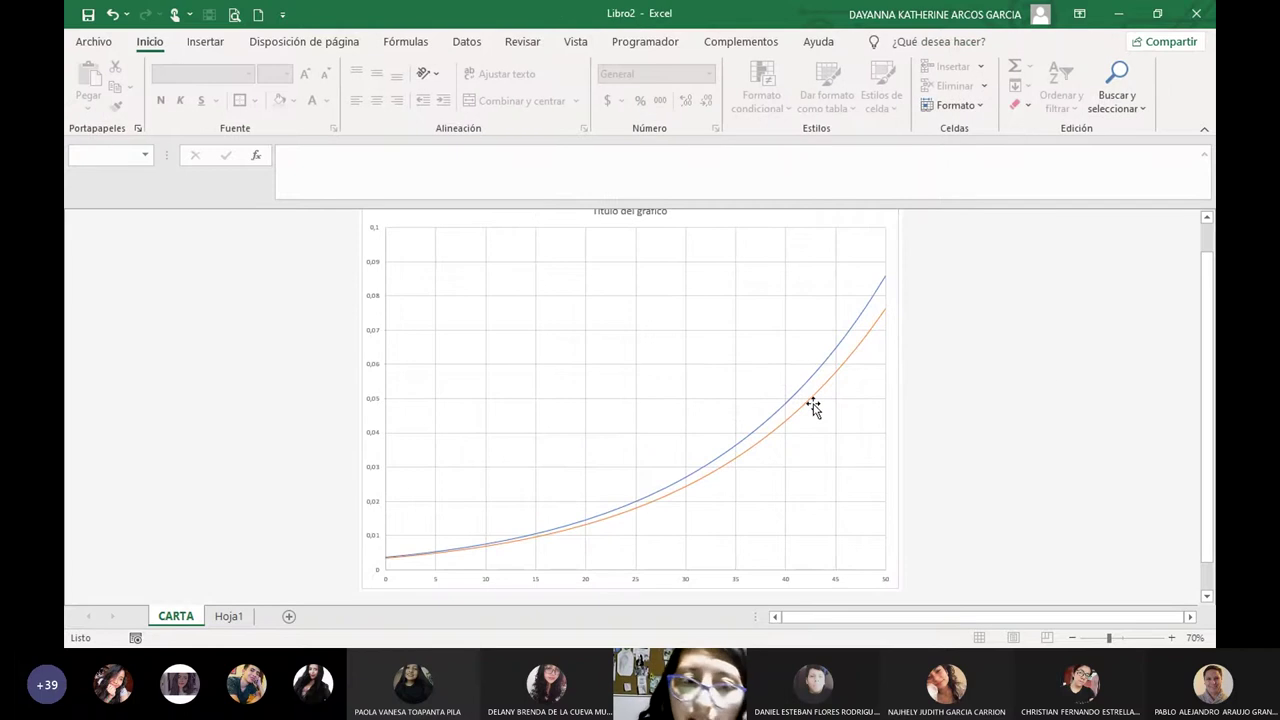
# Set the maximum bound of the chart's vertical humidity axis to 0,08 and close the axis formatting.
pyautogui.click(371, 266)
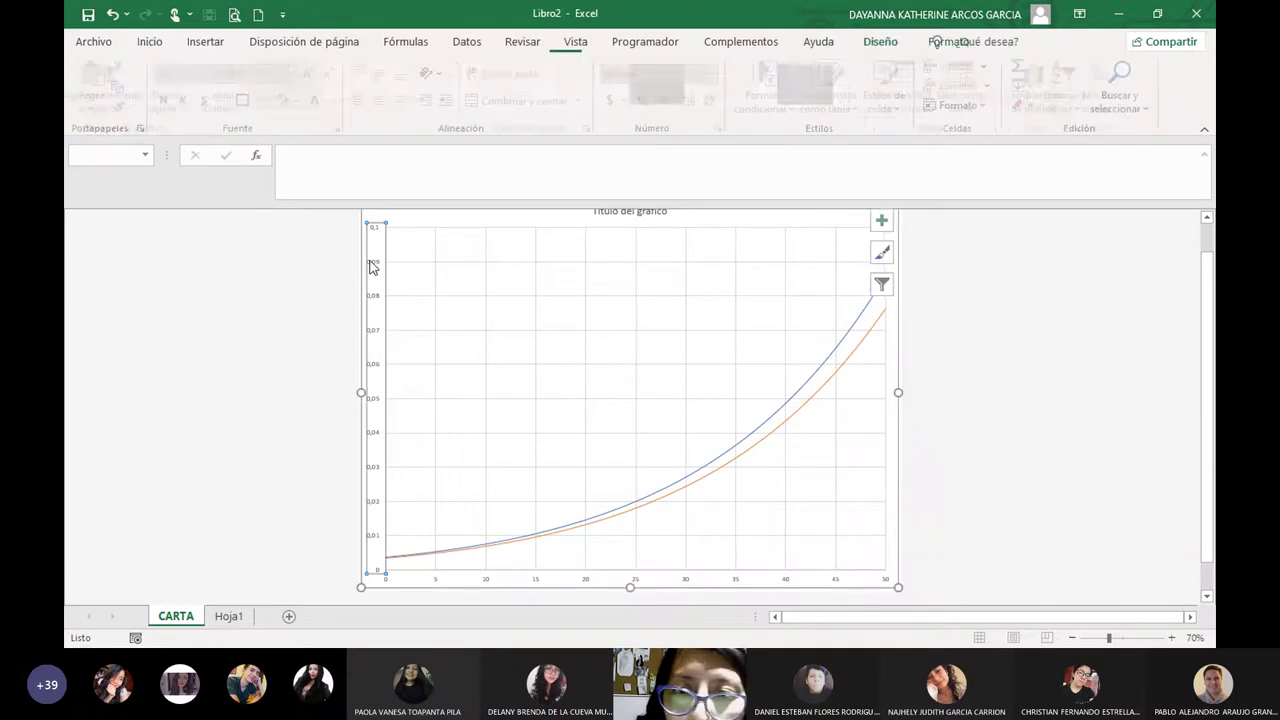
pyautogui.rightClick(371, 266)
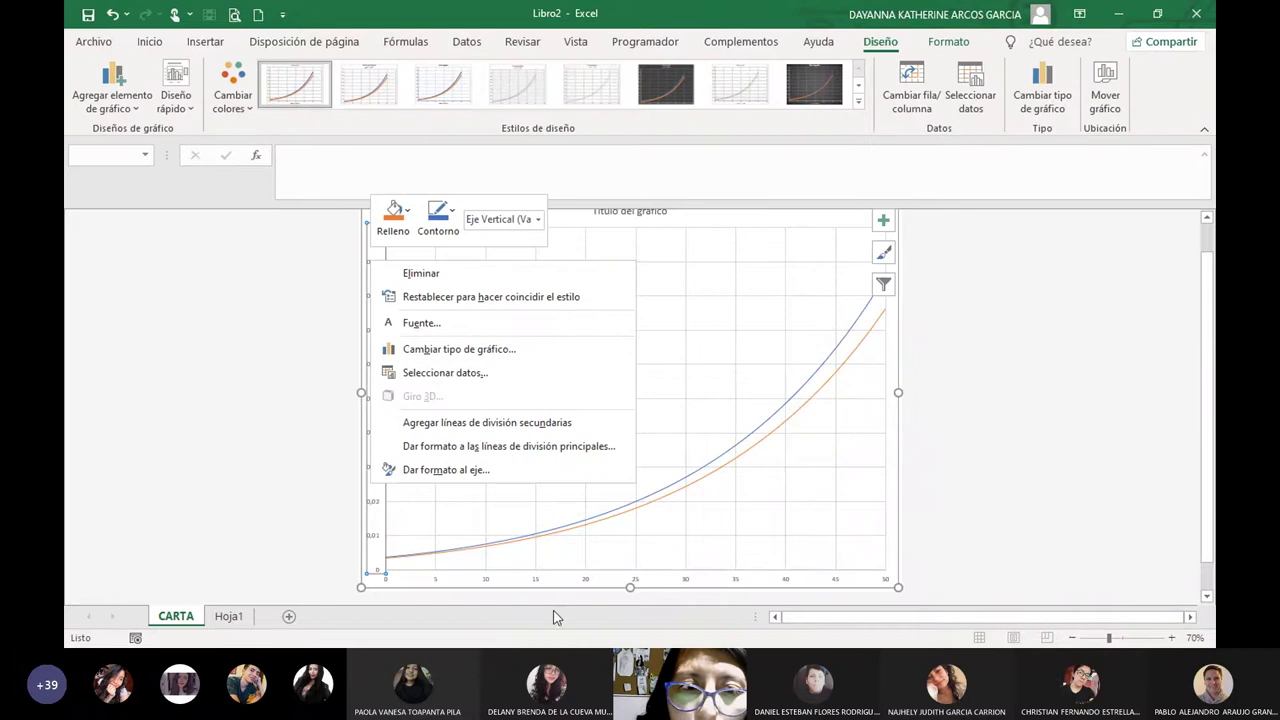
pyautogui.click(470, 476)
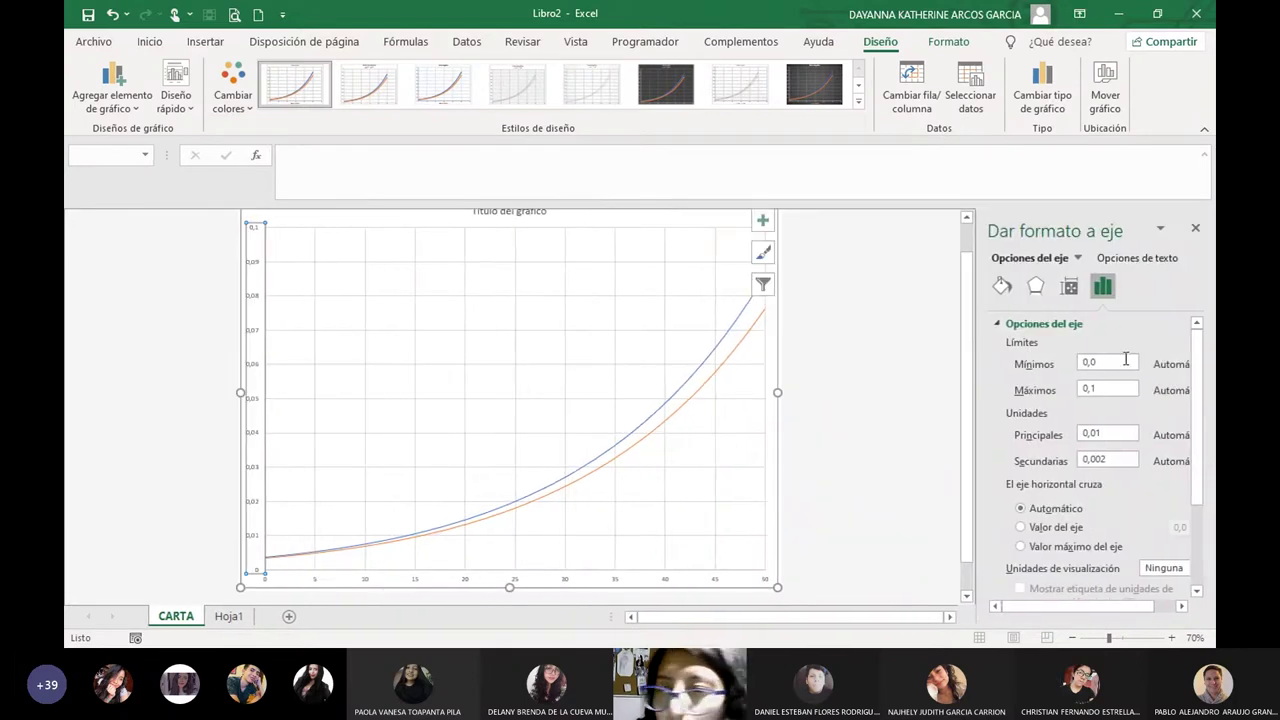
pyautogui.click(1103, 389)
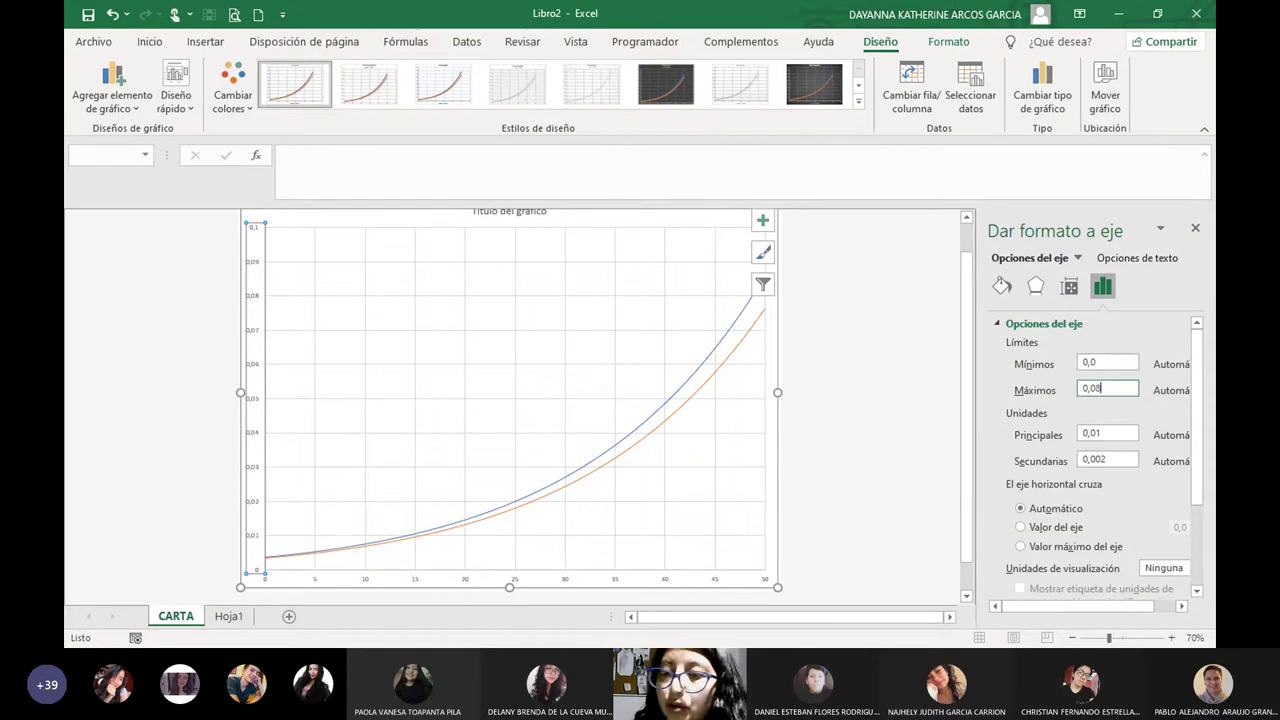
pyautogui.press('Return')
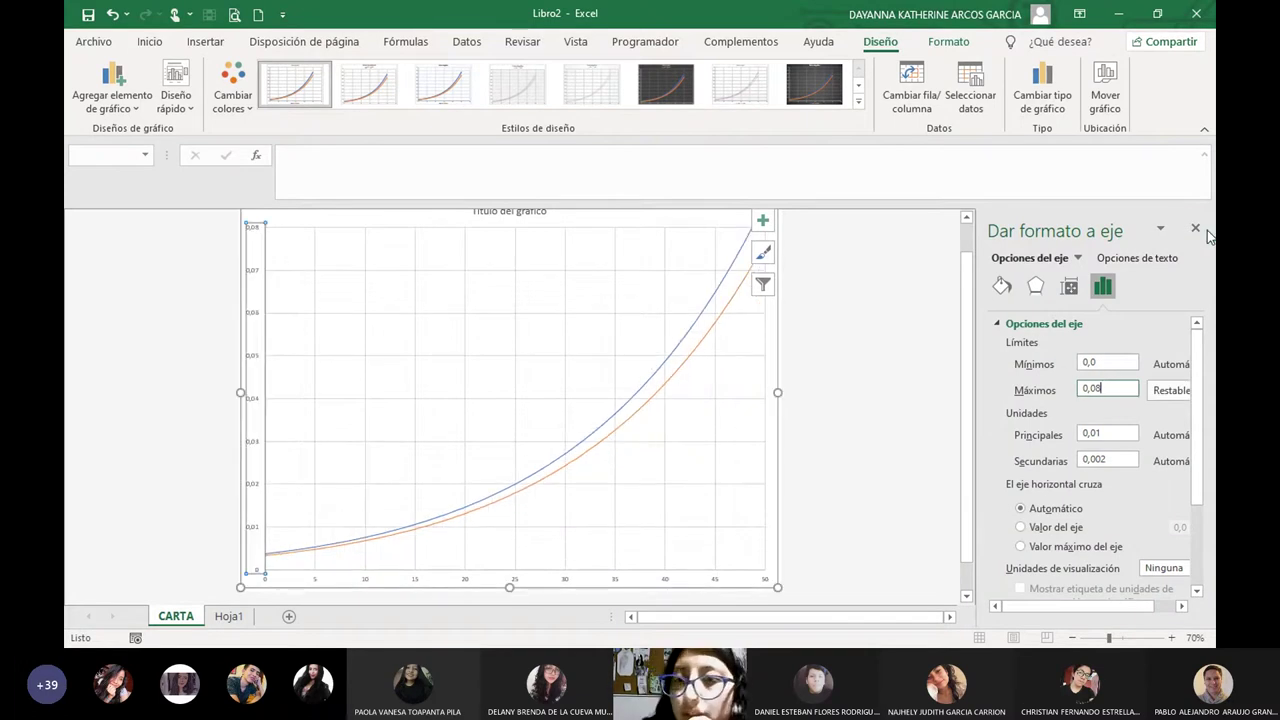
pyautogui.click(1196, 230)
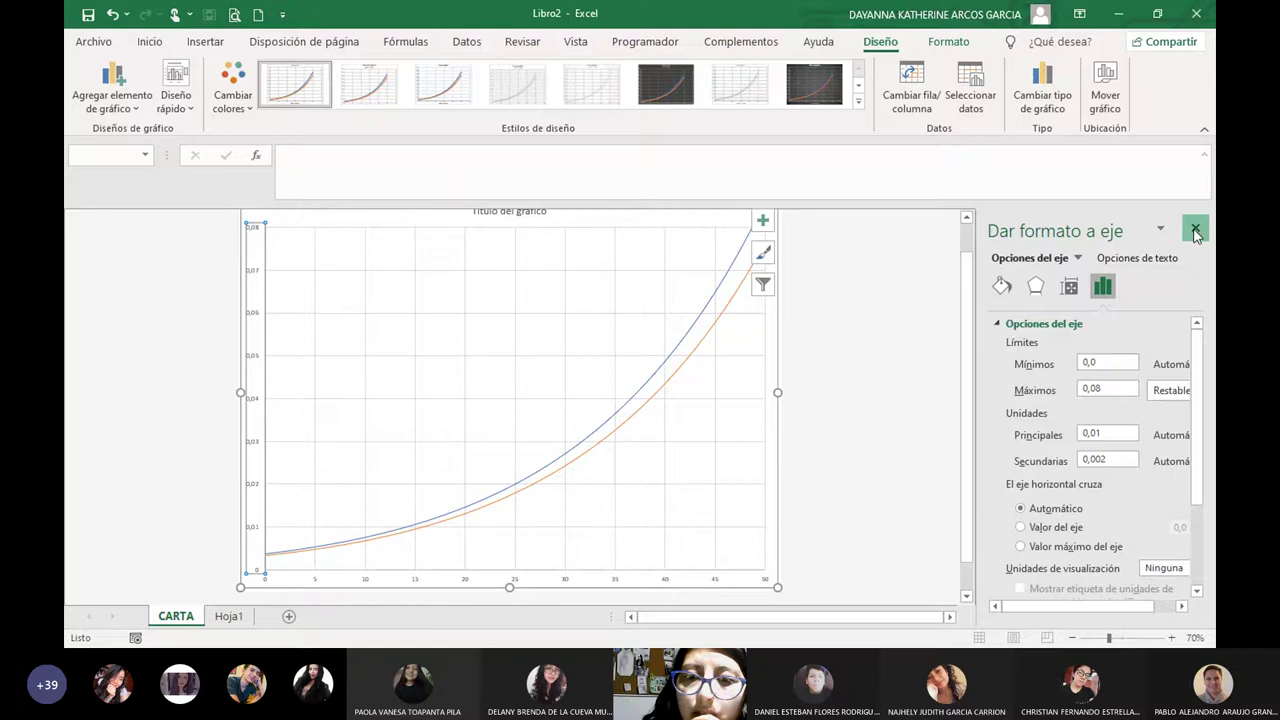
# Switch to the PAE 7 workbook and examine the full set of humidity curves on its Carta chart sheet.
pyautogui.scroll(1, 927, 412)
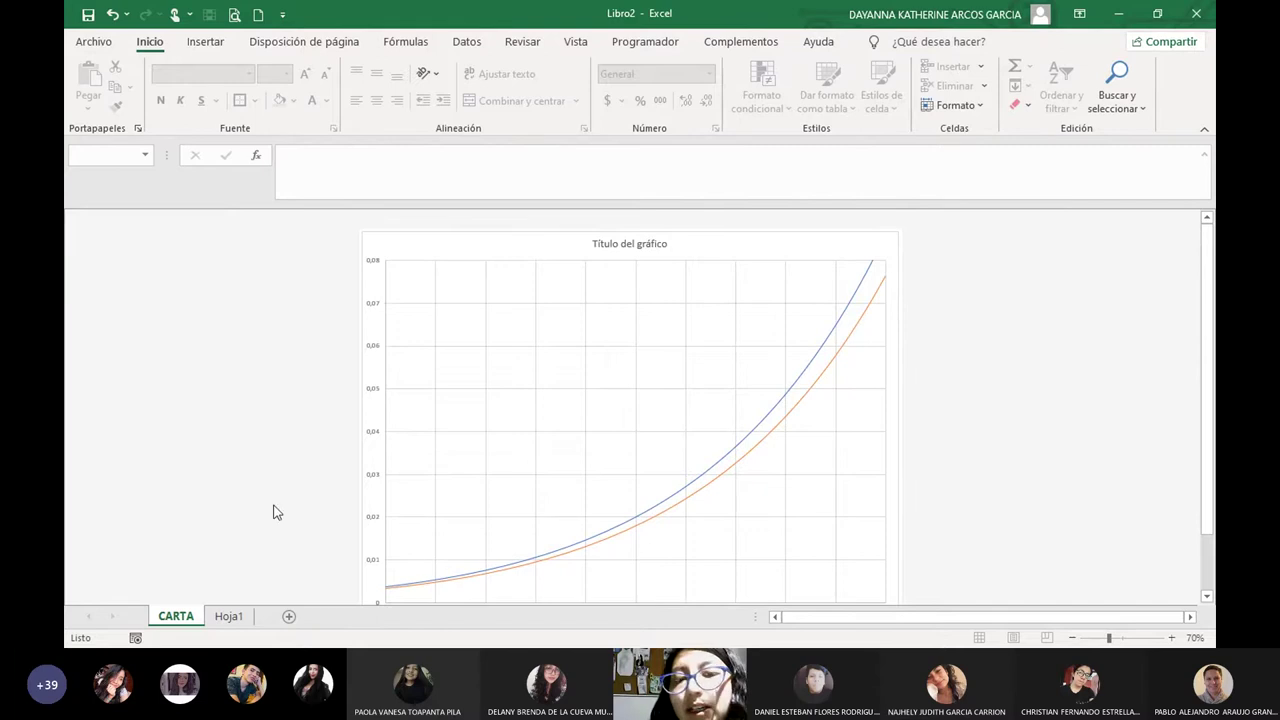
pyautogui.click(236, 617)
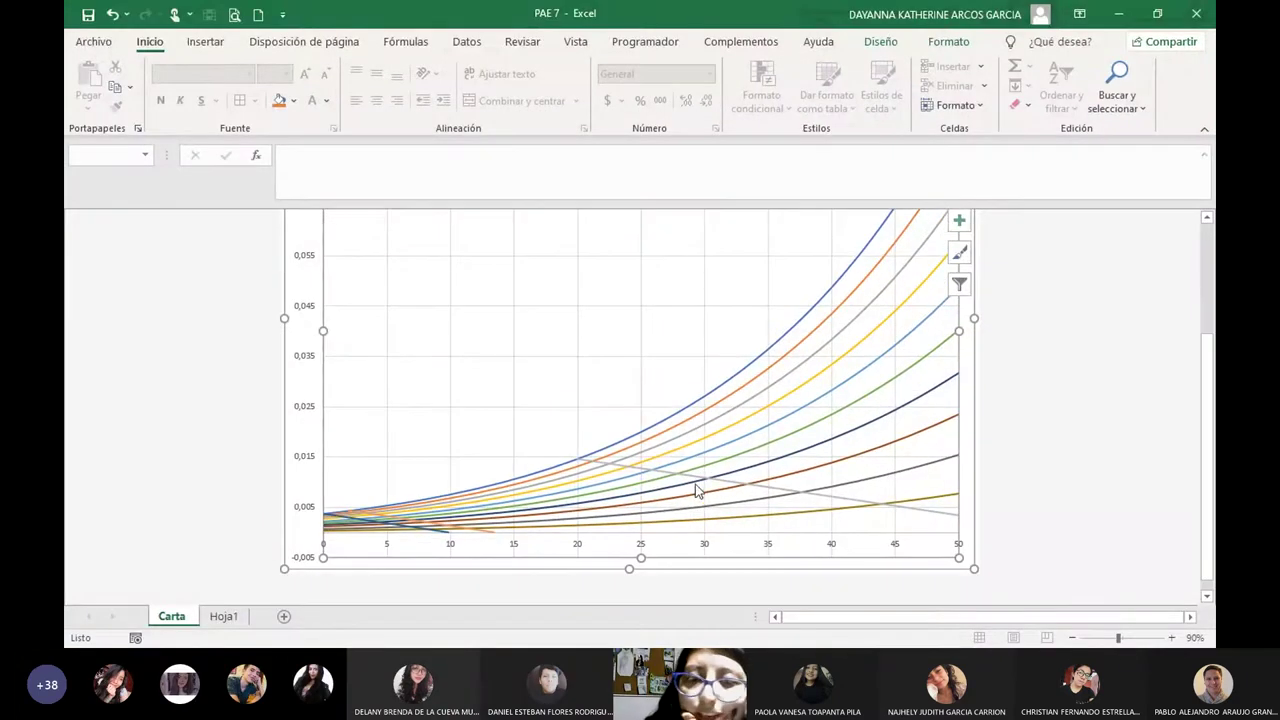
pyautogui.scroll(3, 621, 513)
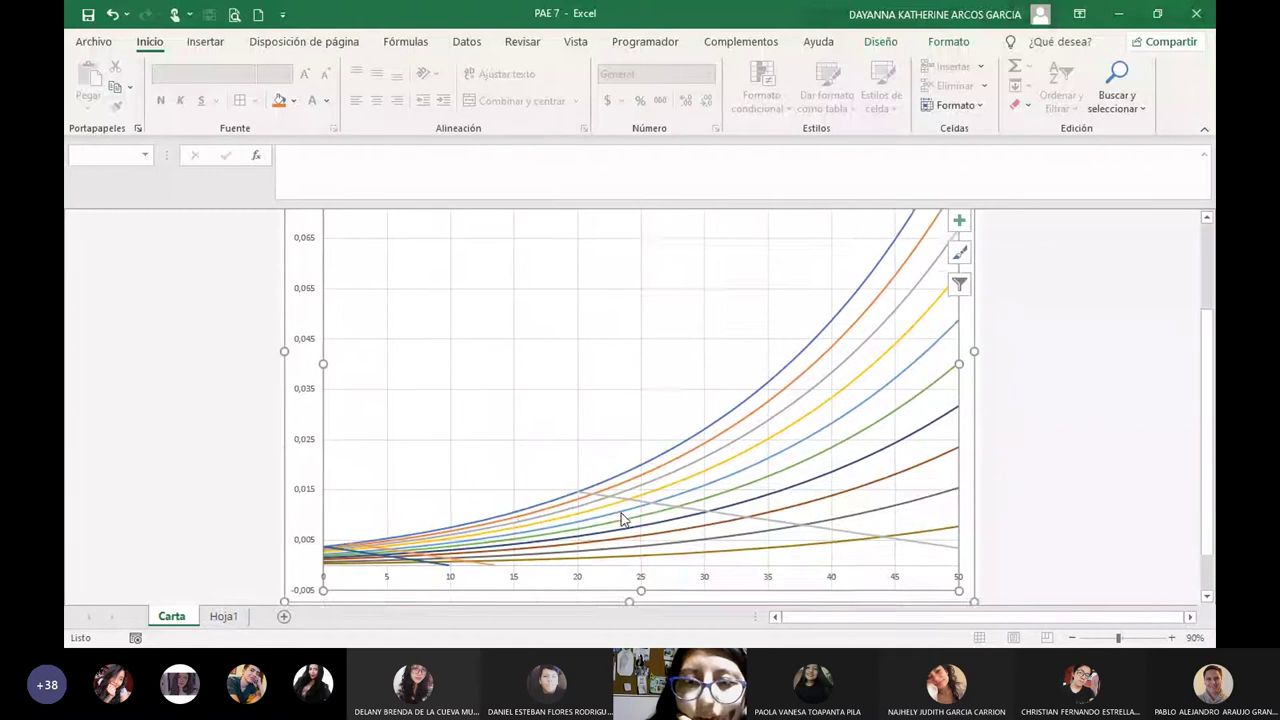
pyautogui.scroll(-3, 621, 513)
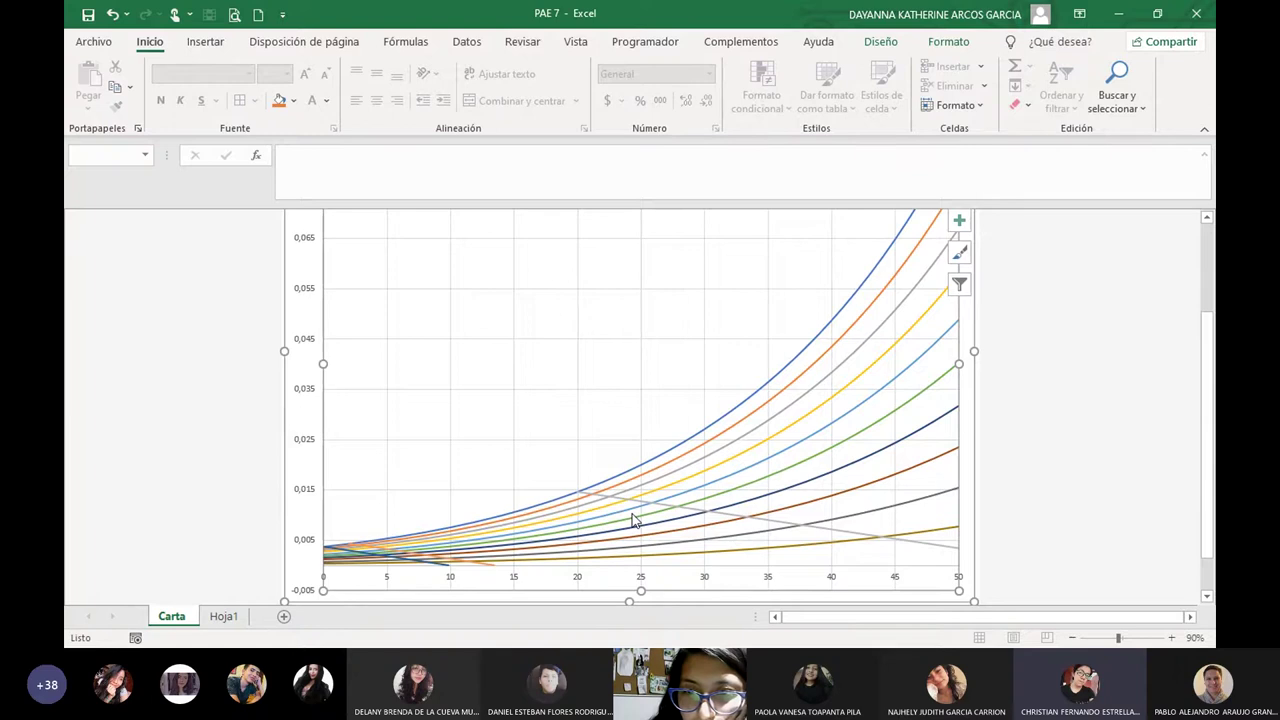
pyautogui.scroll(3, 632, 519)
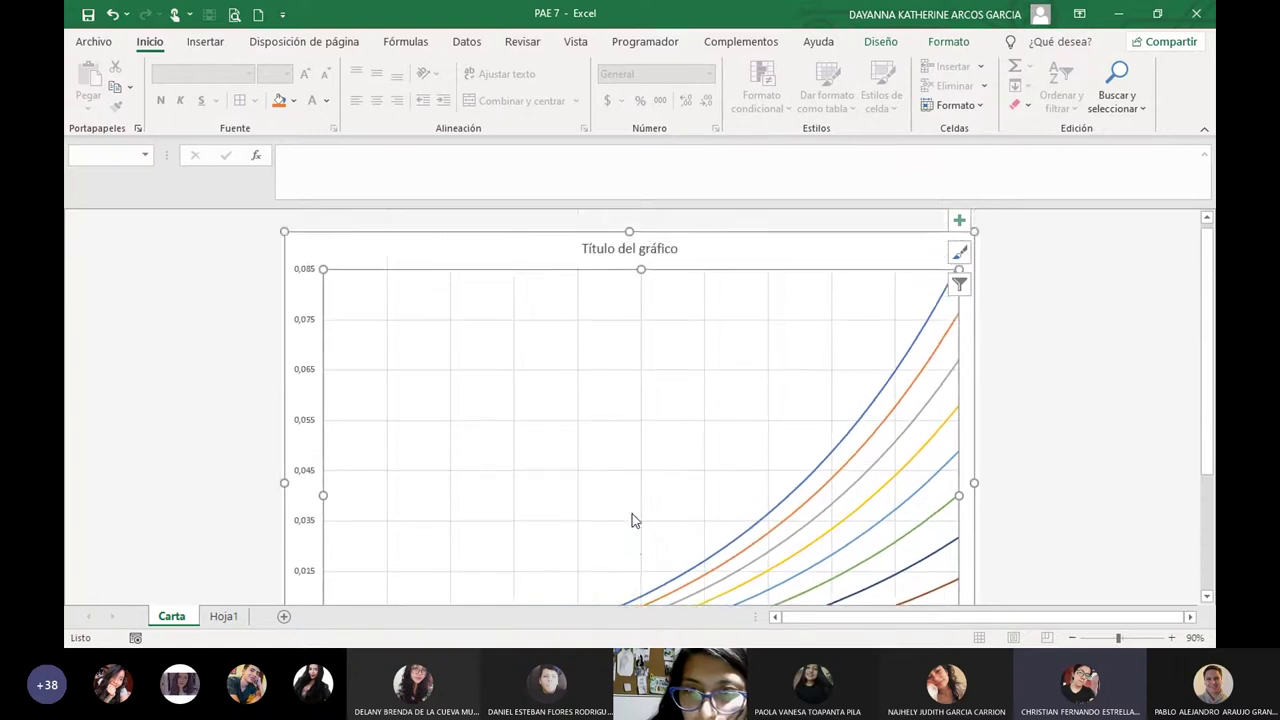
pyautogui.scroll(-3, 632, 519)
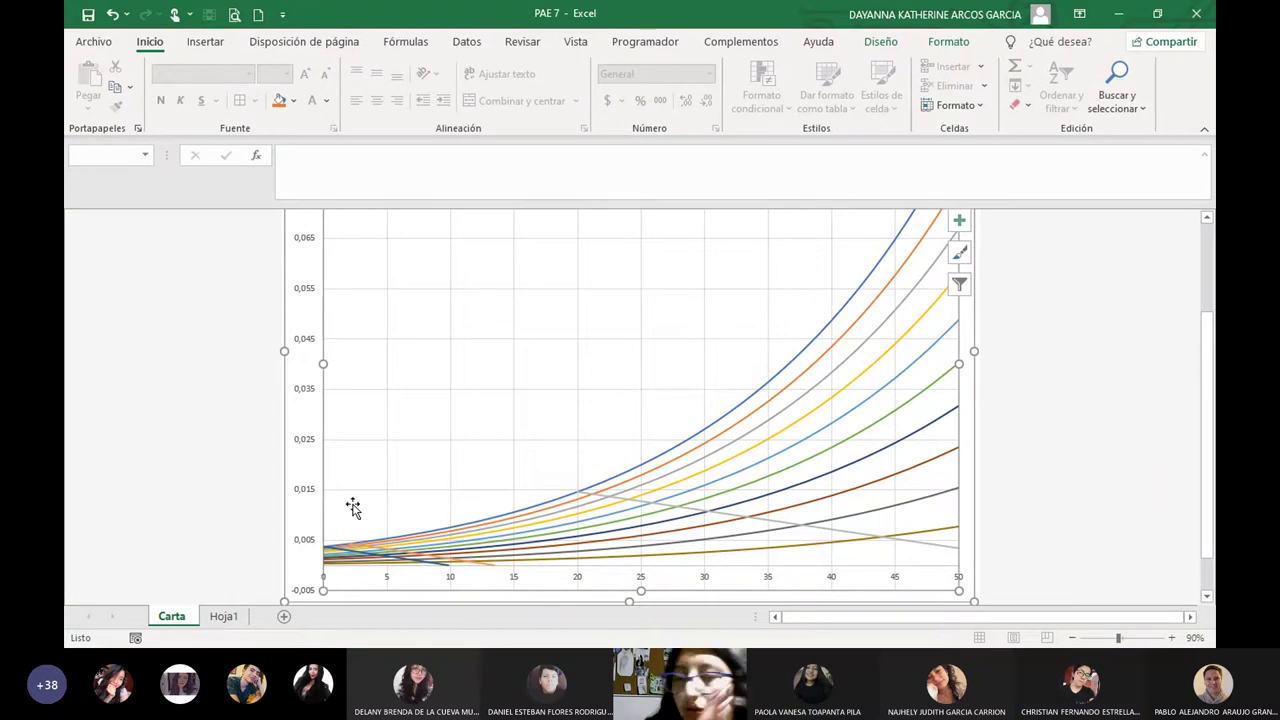
pyautogui.press('Escape')
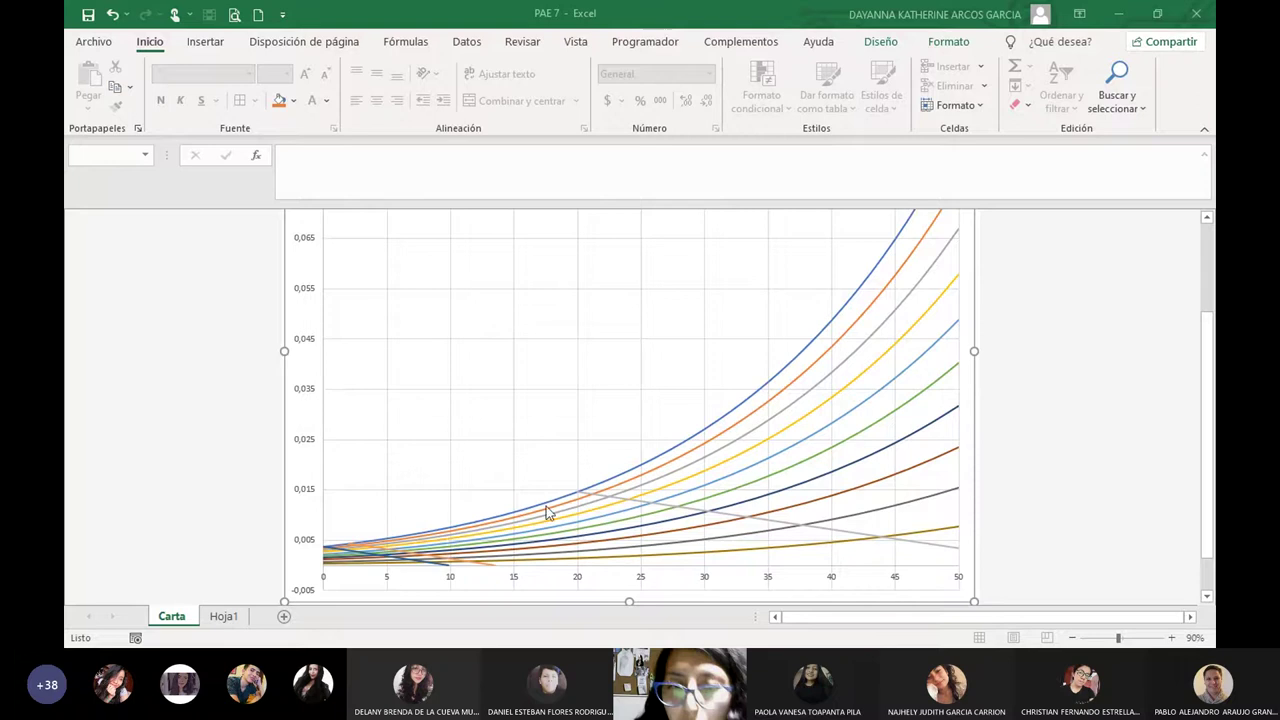
# Inspect the humidity curves on the Carta chart from the temperature axis up to the chart title.
pyautogui.scroll(3, 743, 491)
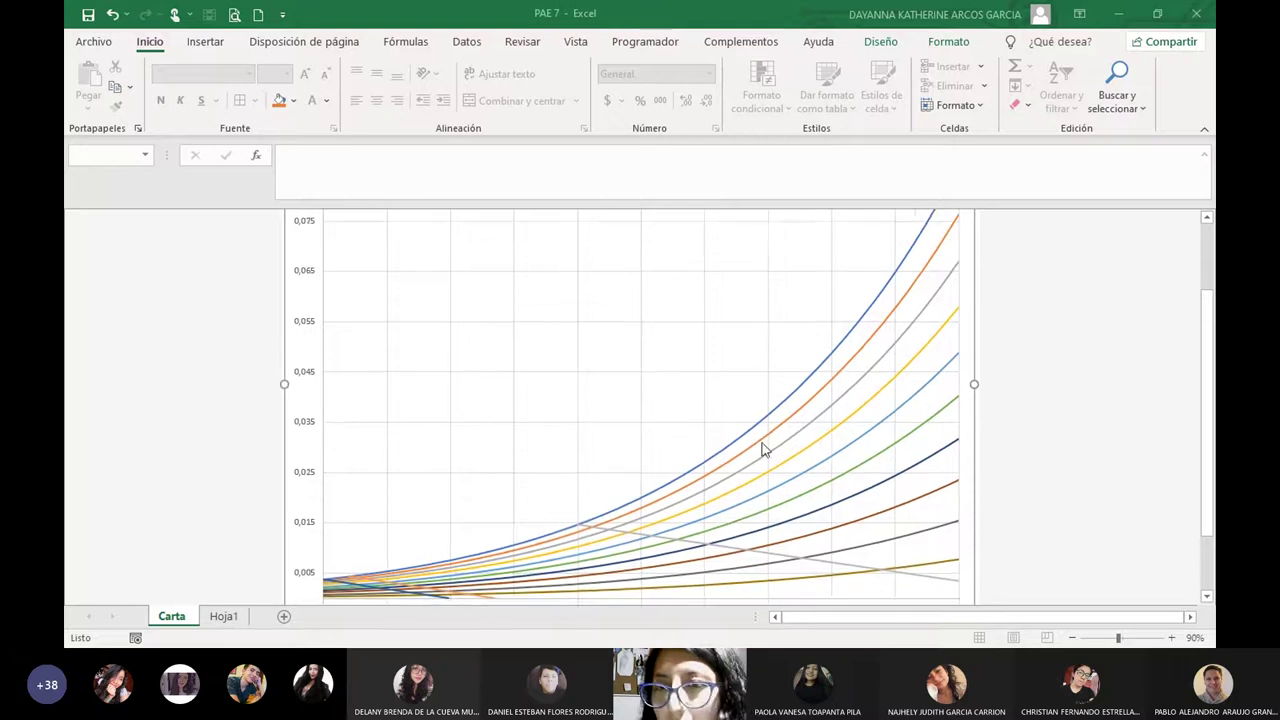
pyautogui.scroll(-3, 763, 438)
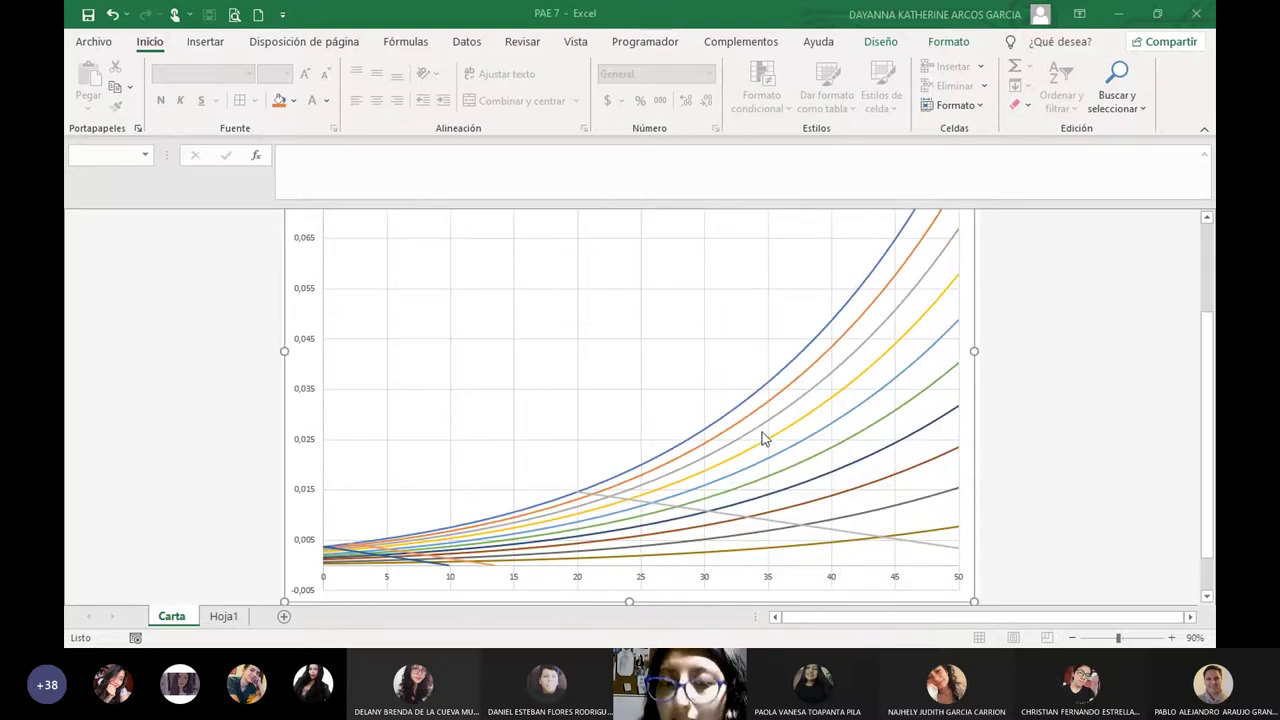
pyautogui.scroll(1, 800, 443)
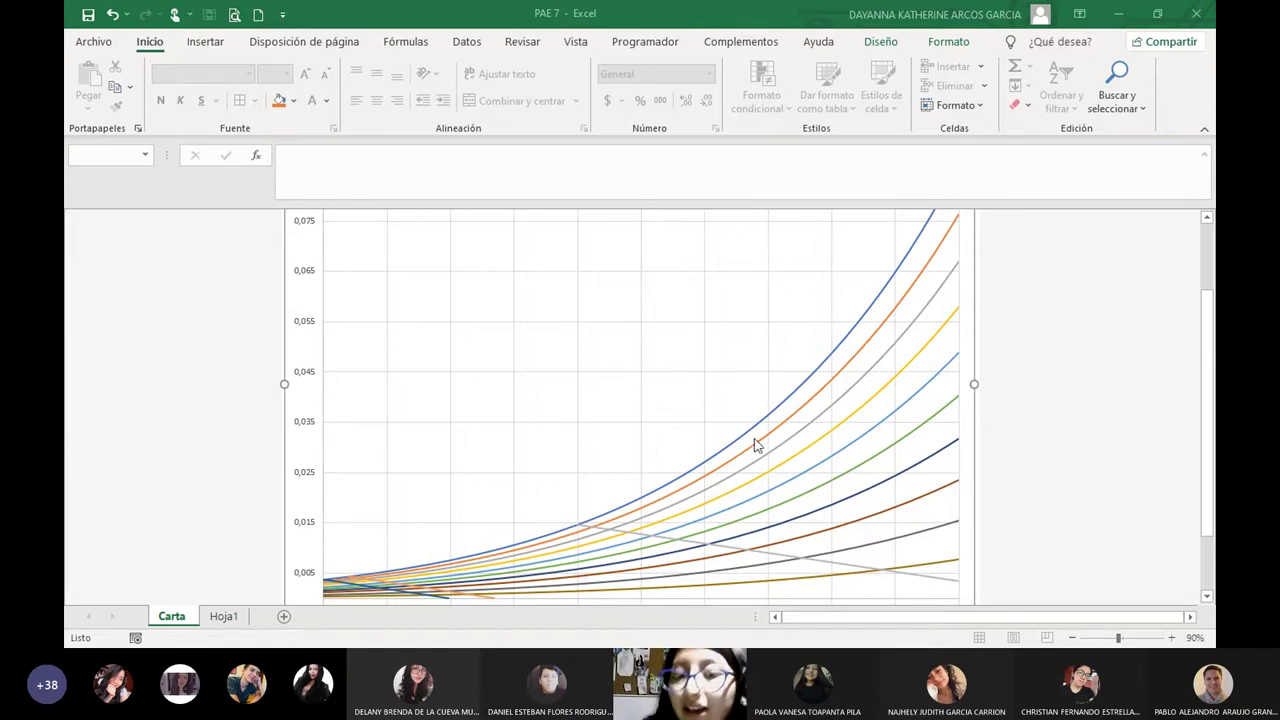
pyautogui.scroll(2, 686, 405)
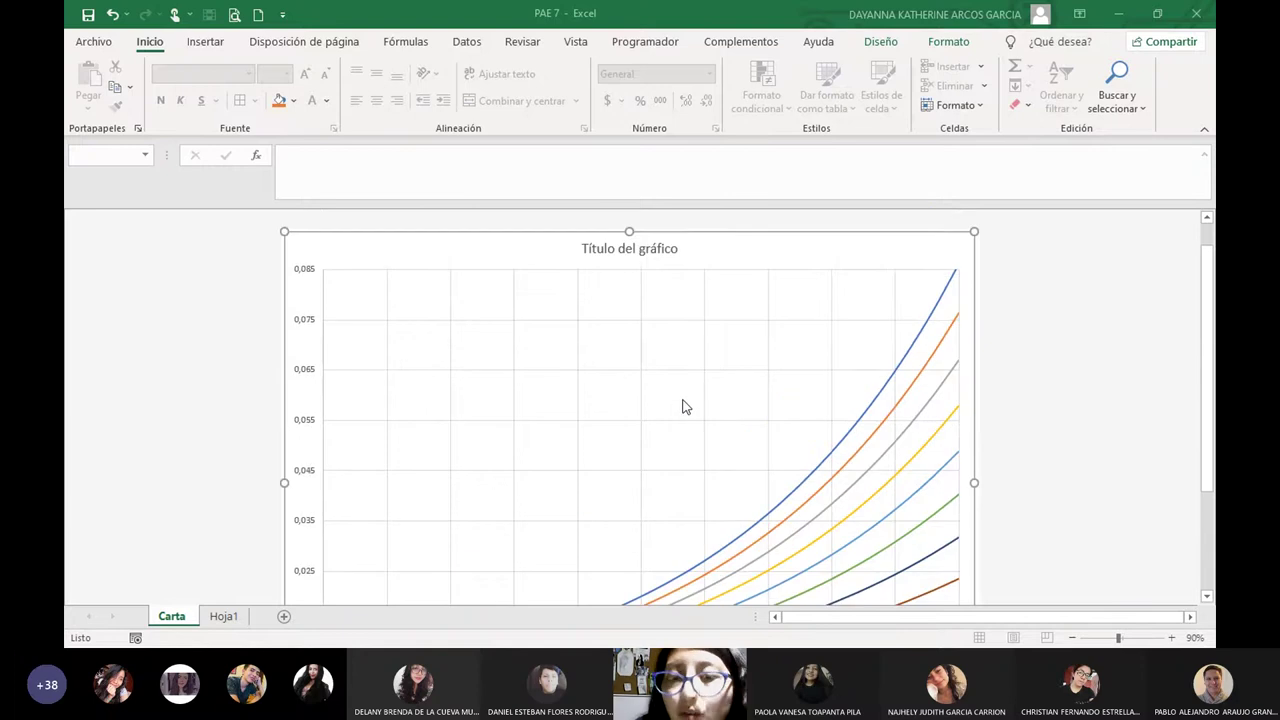
pyautogui.scroll(-1, 685, 403)
pyautogui.scroll(-2, 684, 405)
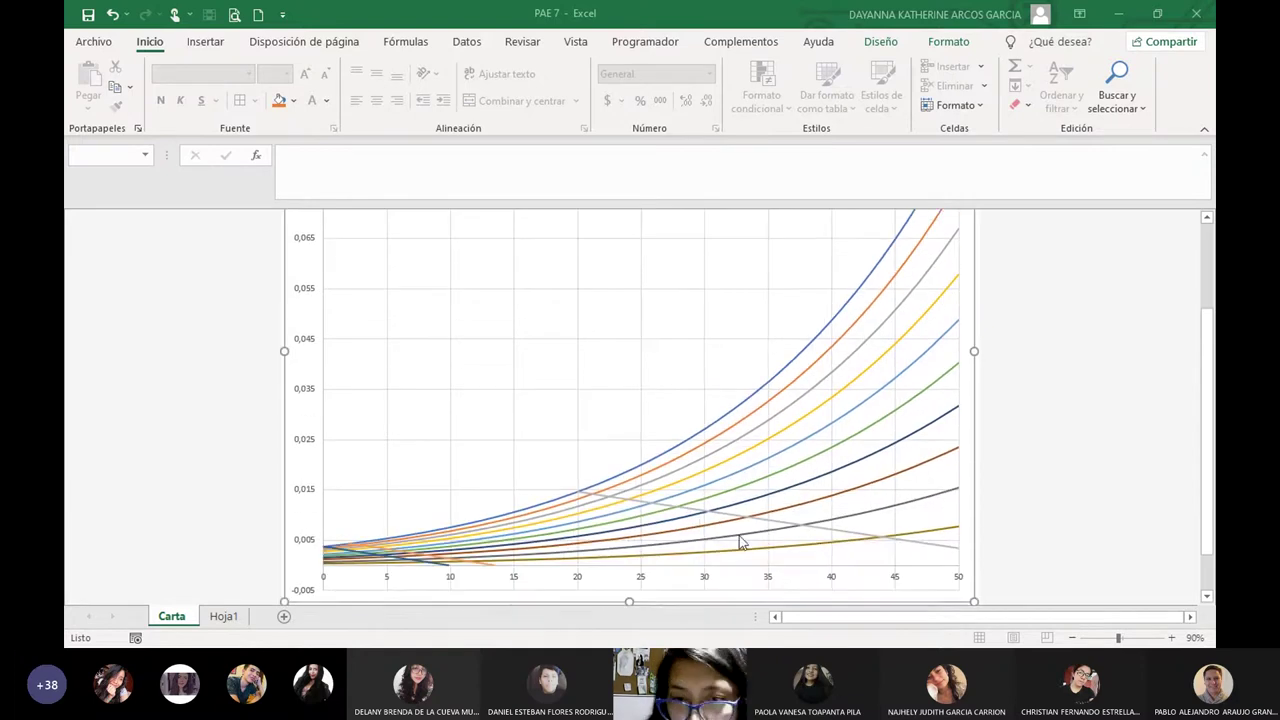
pyautogui.scroll(3, 325, 442)
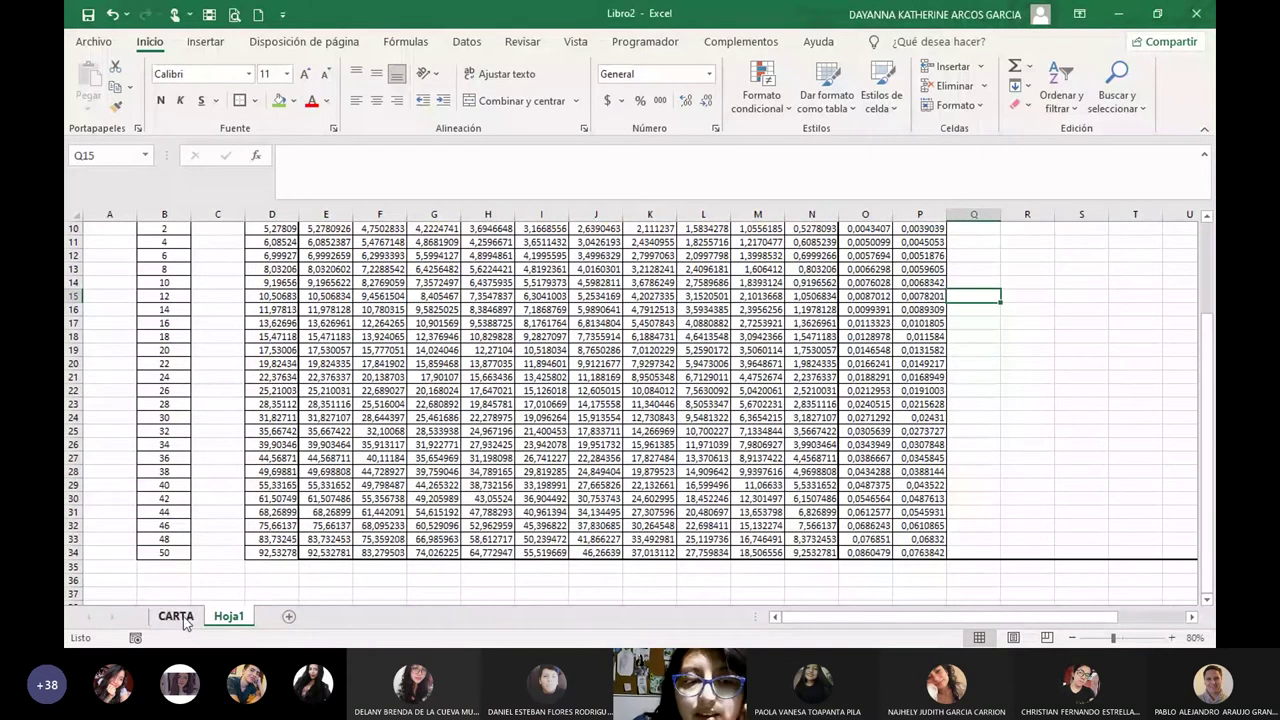
# Switch back to Libro2, check the CARTA chart, and highlight the temperature column and whole absolute humidity block on Hoja1 as its source data.
pyautogui.click(182, 618)
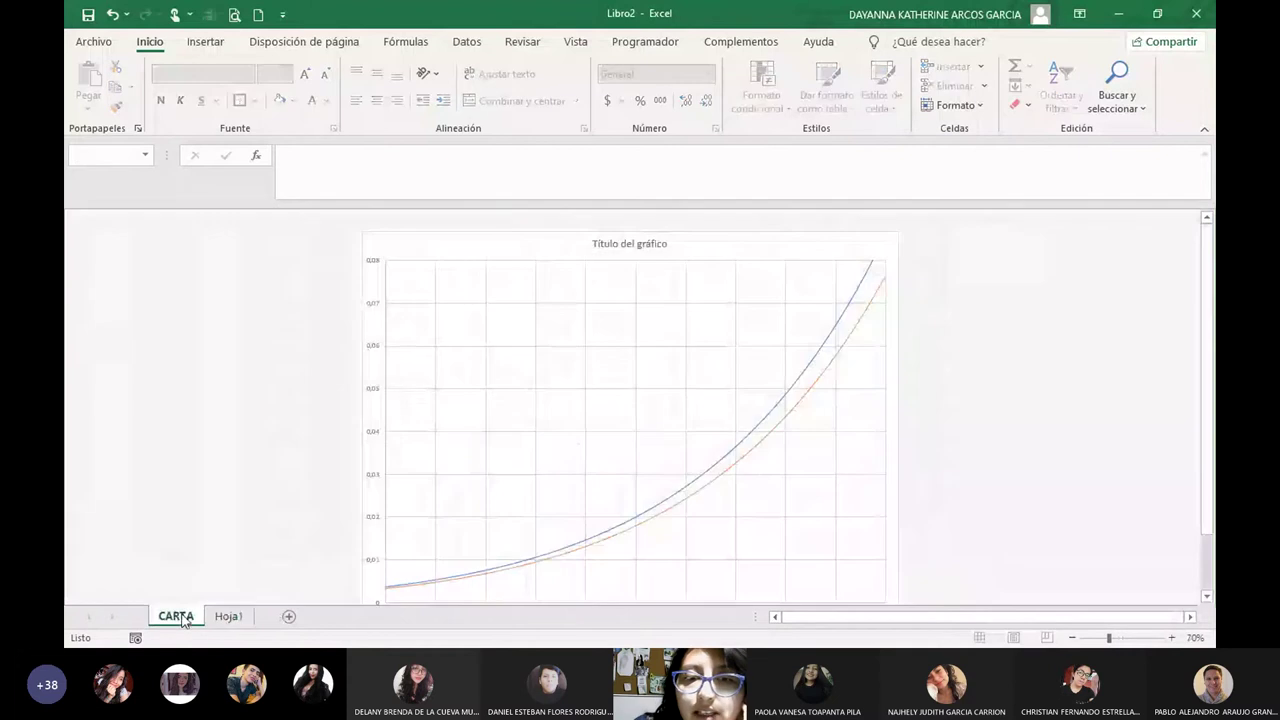
pyautogui.click(211, 618)
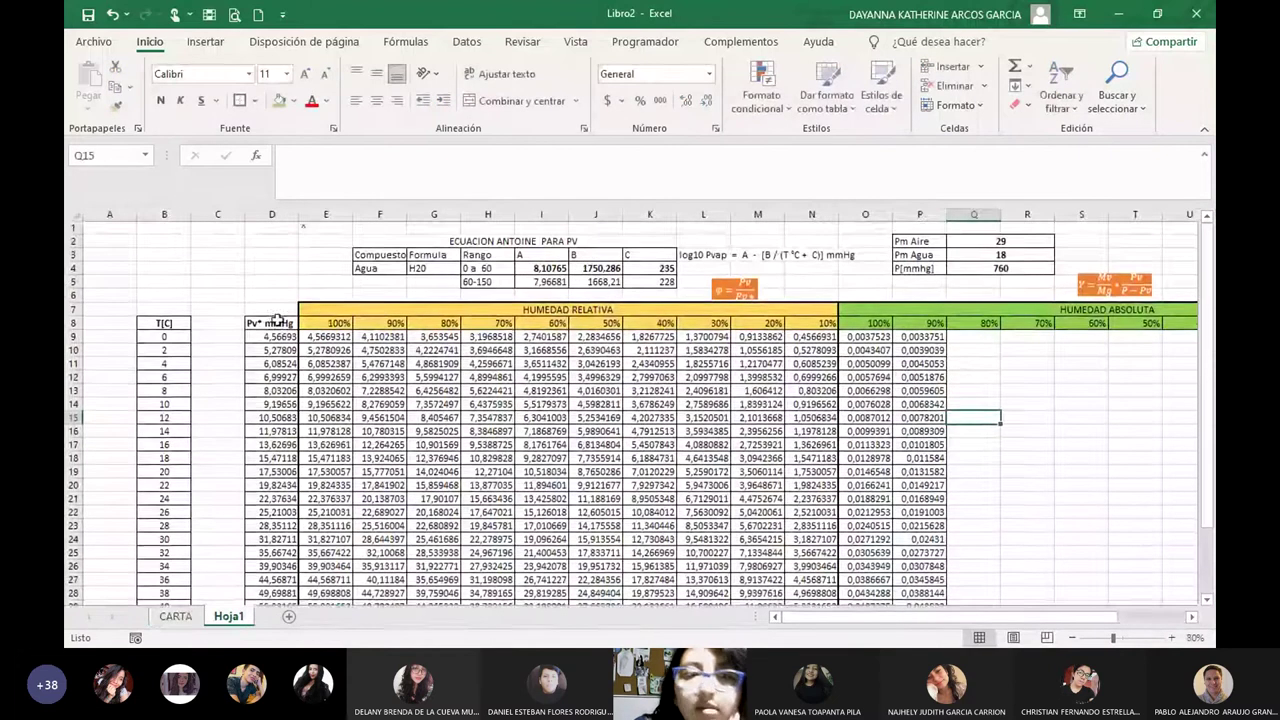
pyautogui.moveTo(182, 350); pyautogui.dragTo(174, 589)
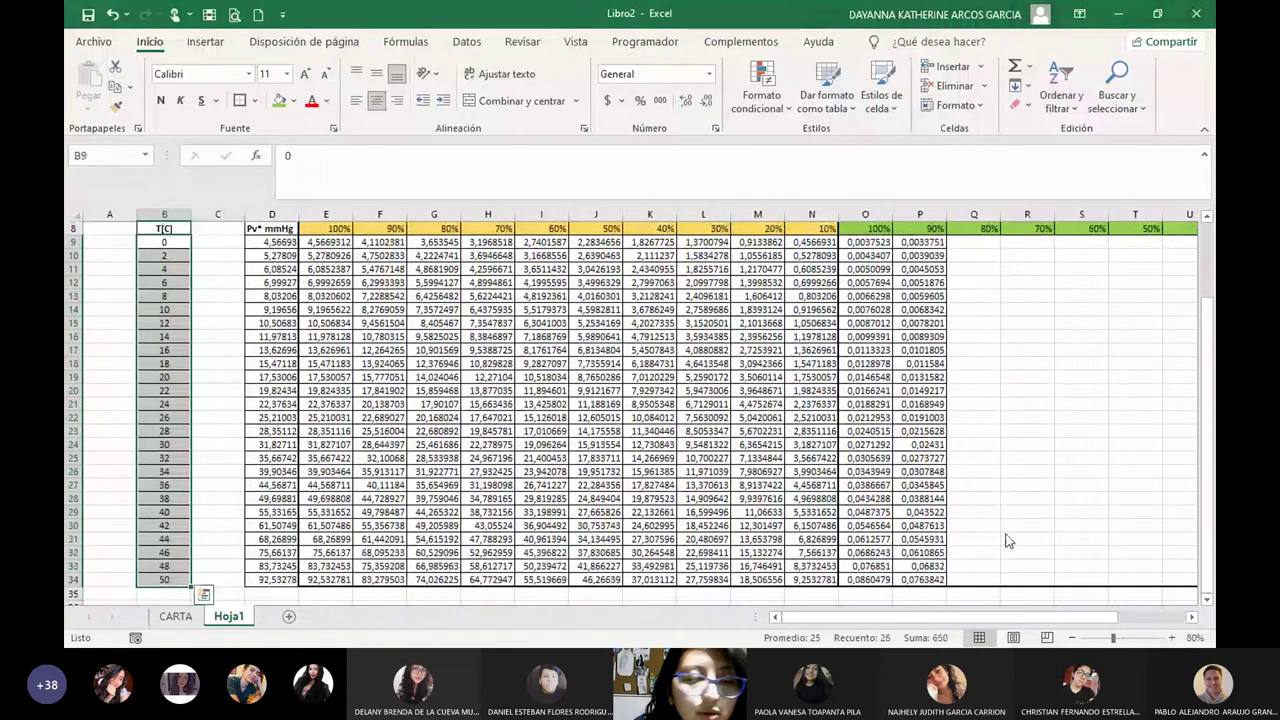
pyautogui.scroll(2, 991, 443)
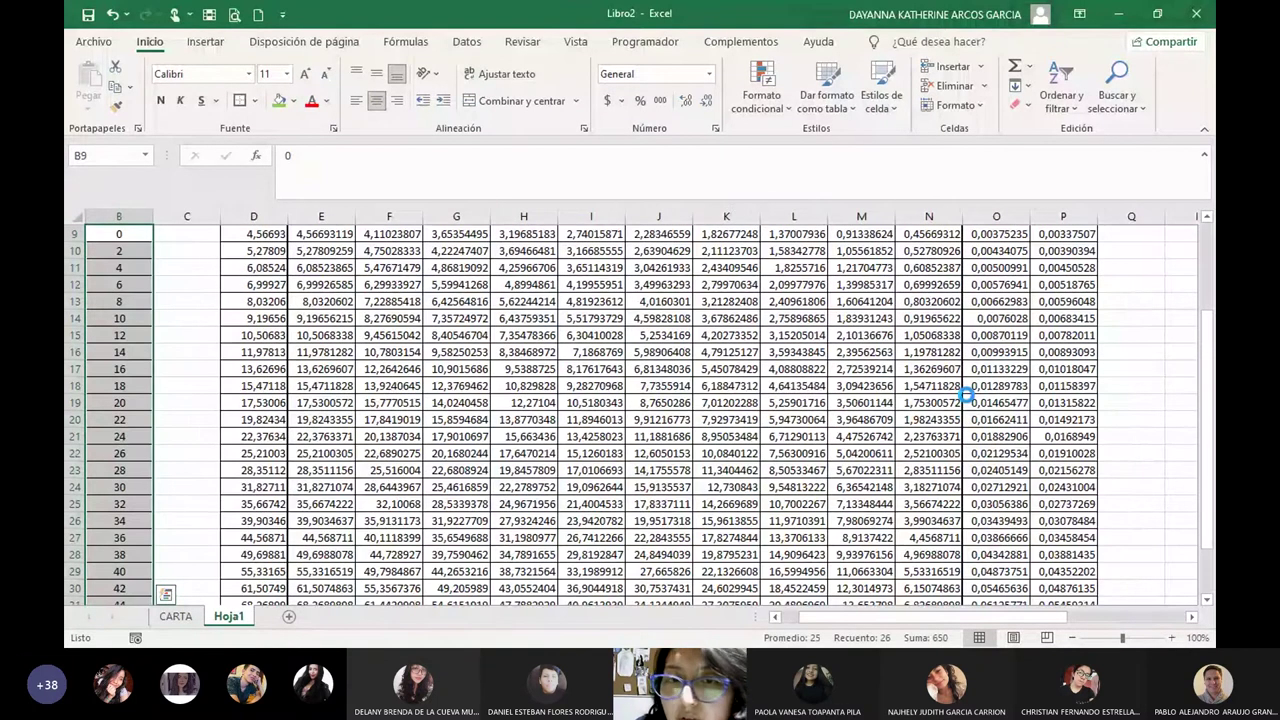
pyautogui.scroll(-3, 966, 395)
pyautogui.moveTo(621, 297); pyautogui.dragTo(949, 526)
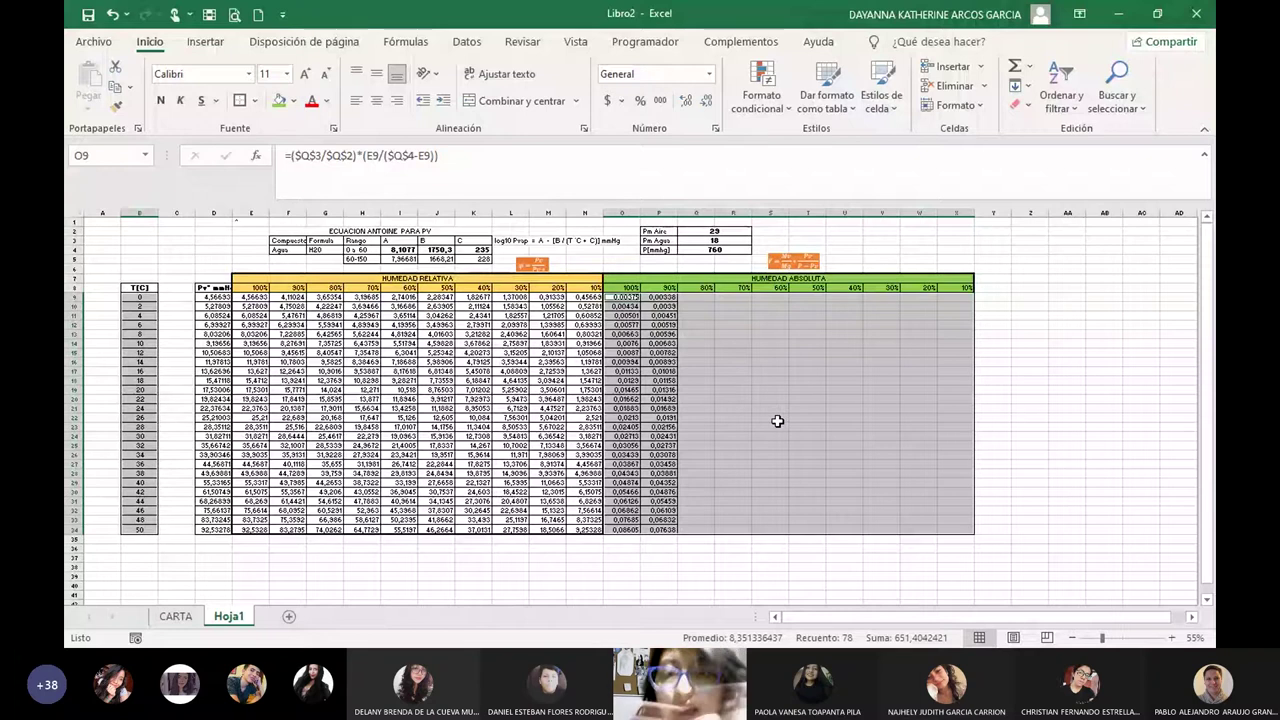
pyautogui.click(1018, 388)
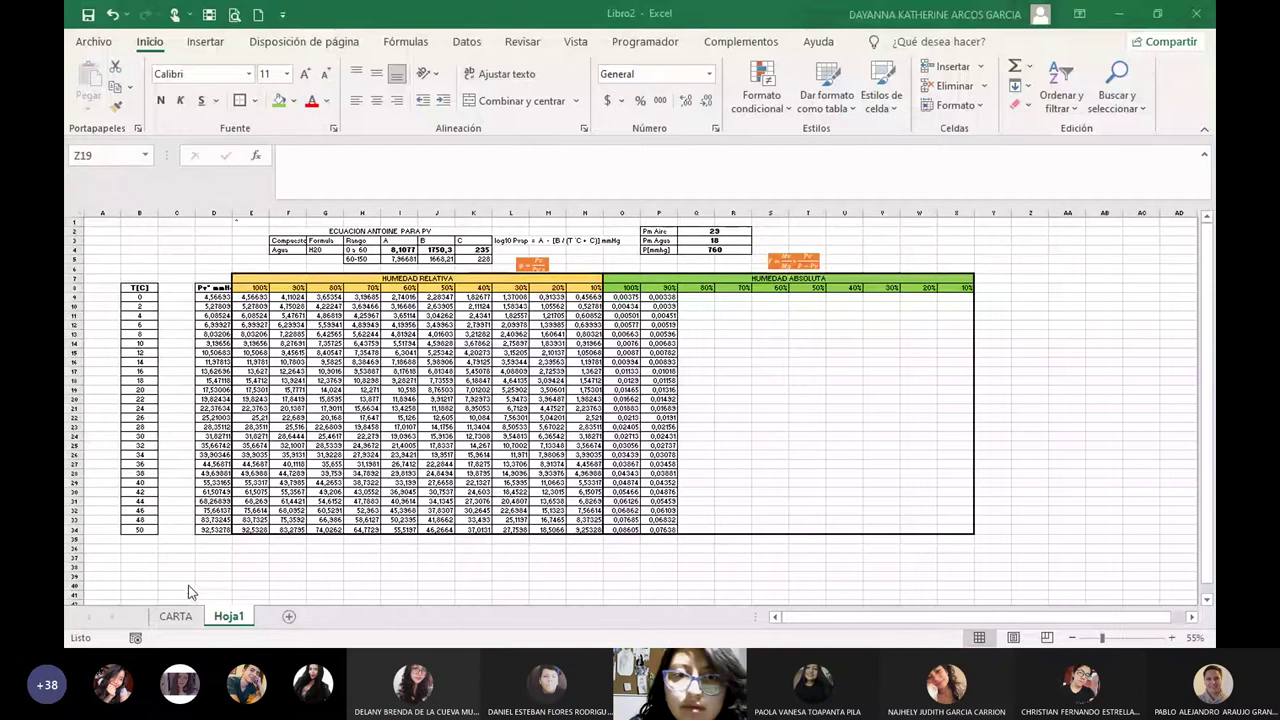
pyautogui.click(733, 483)
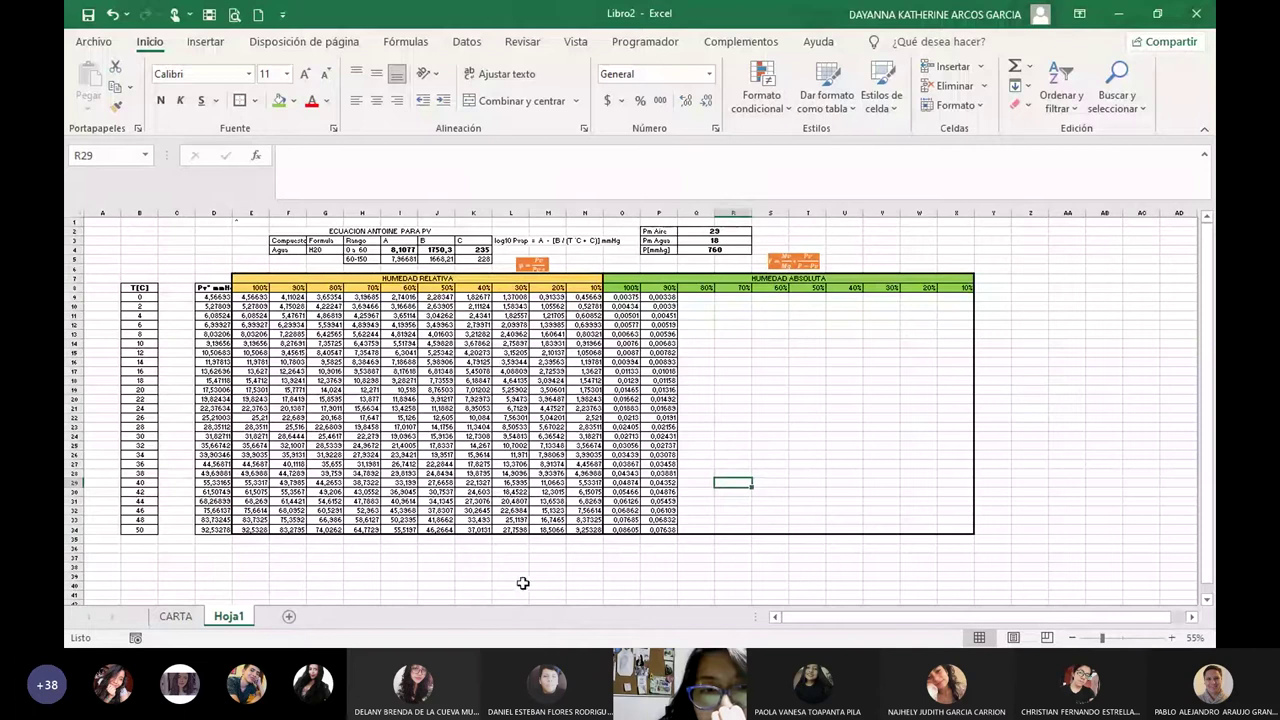
pyautogui.click(1070, 353)
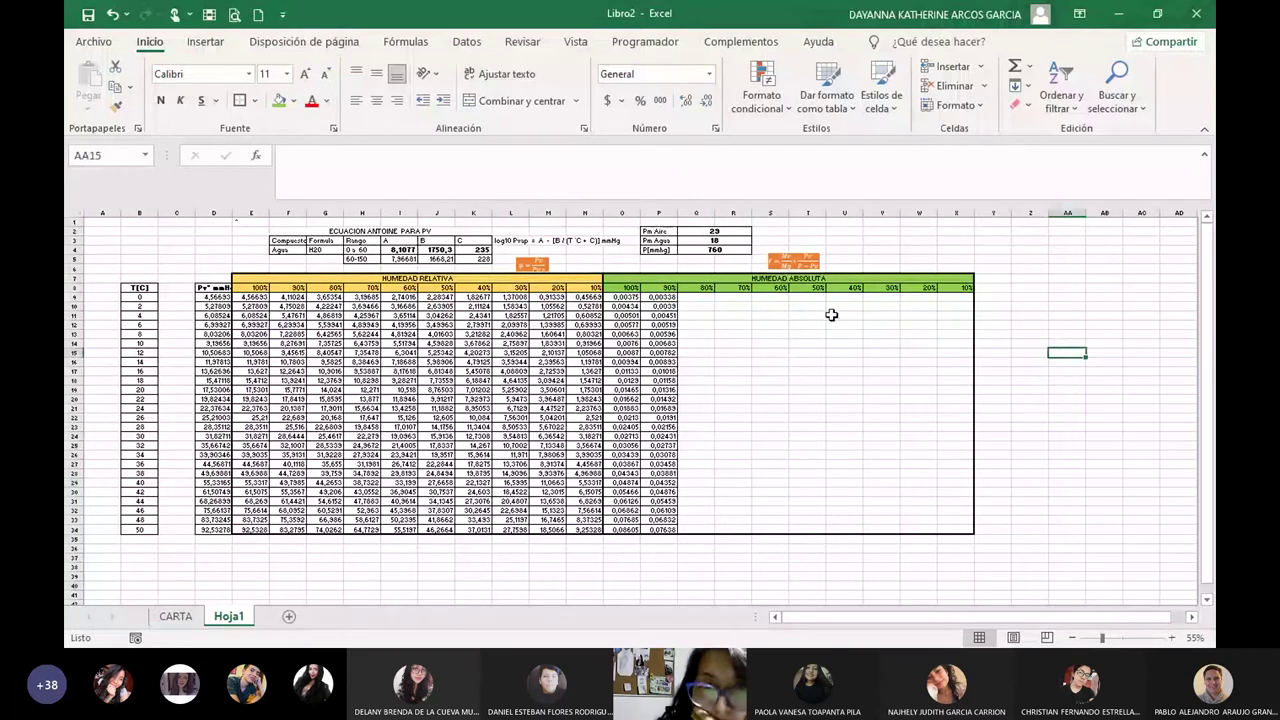
pyautogui.click(1171, 638)
pyautogui.click(1171, 638)
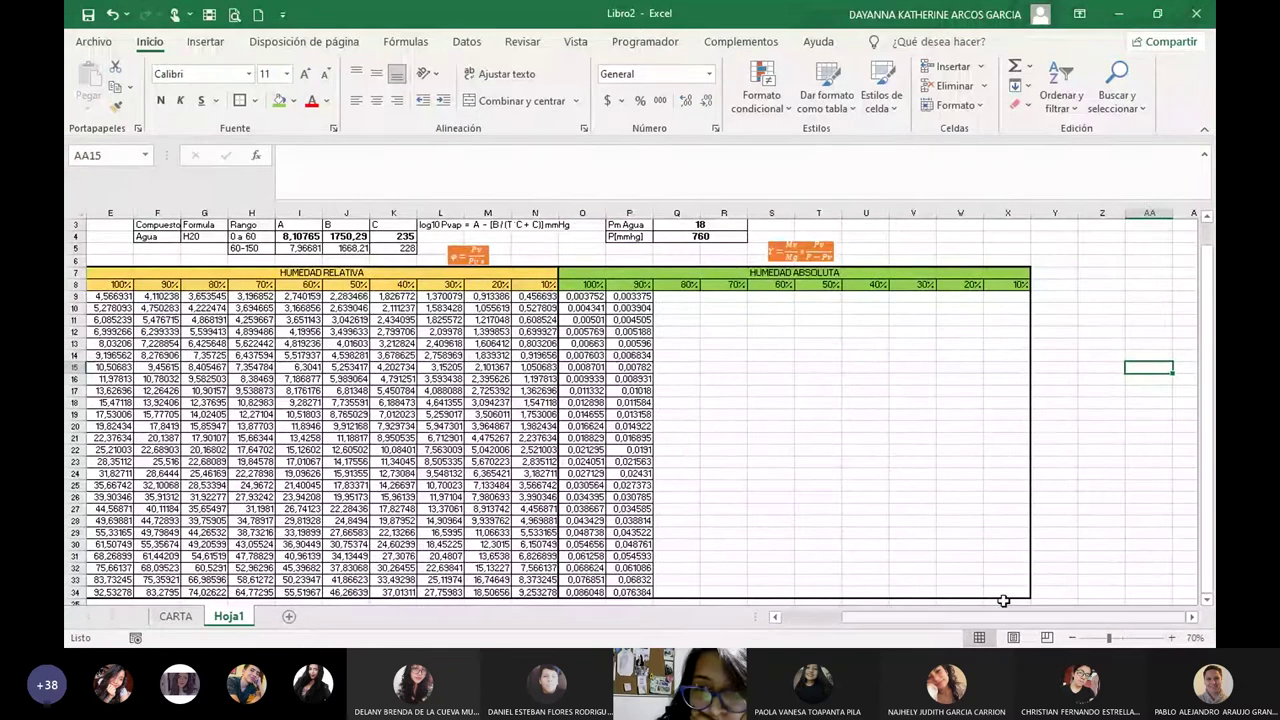
pyautogui.click(1171, 638)
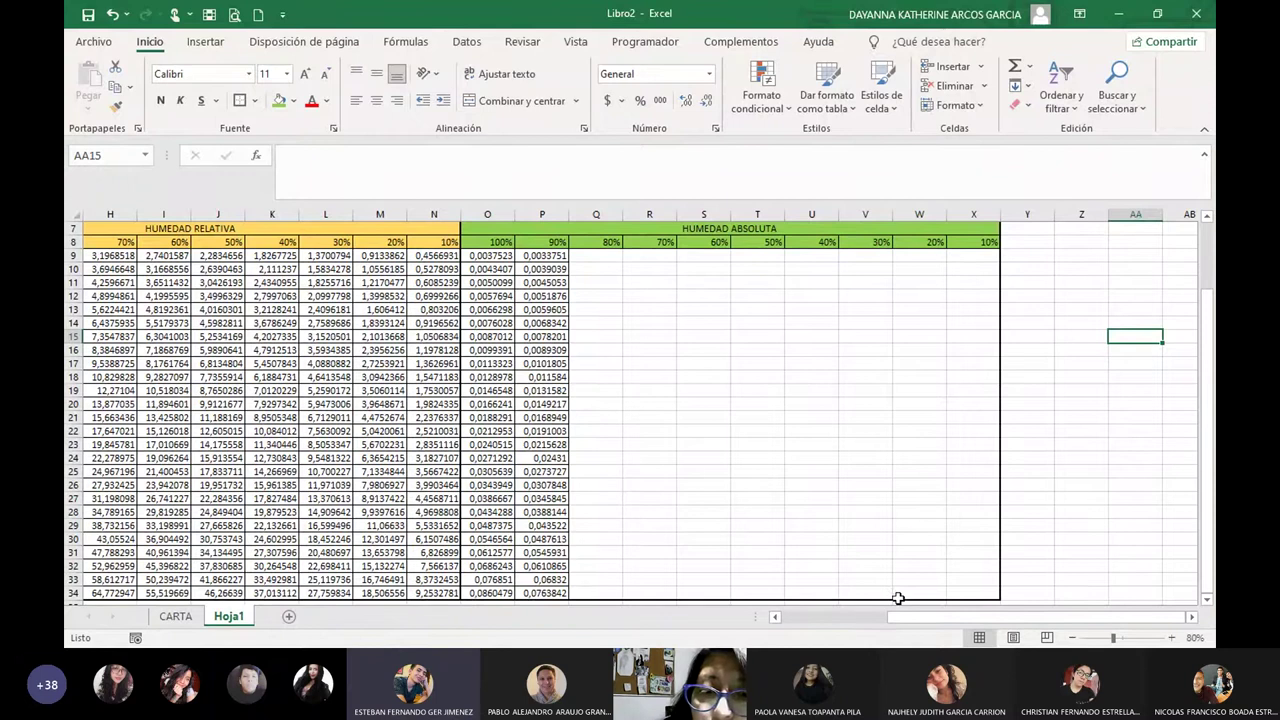
pyautogui.moveTo(898, 617); pyautogui.dragTo(820, 616)
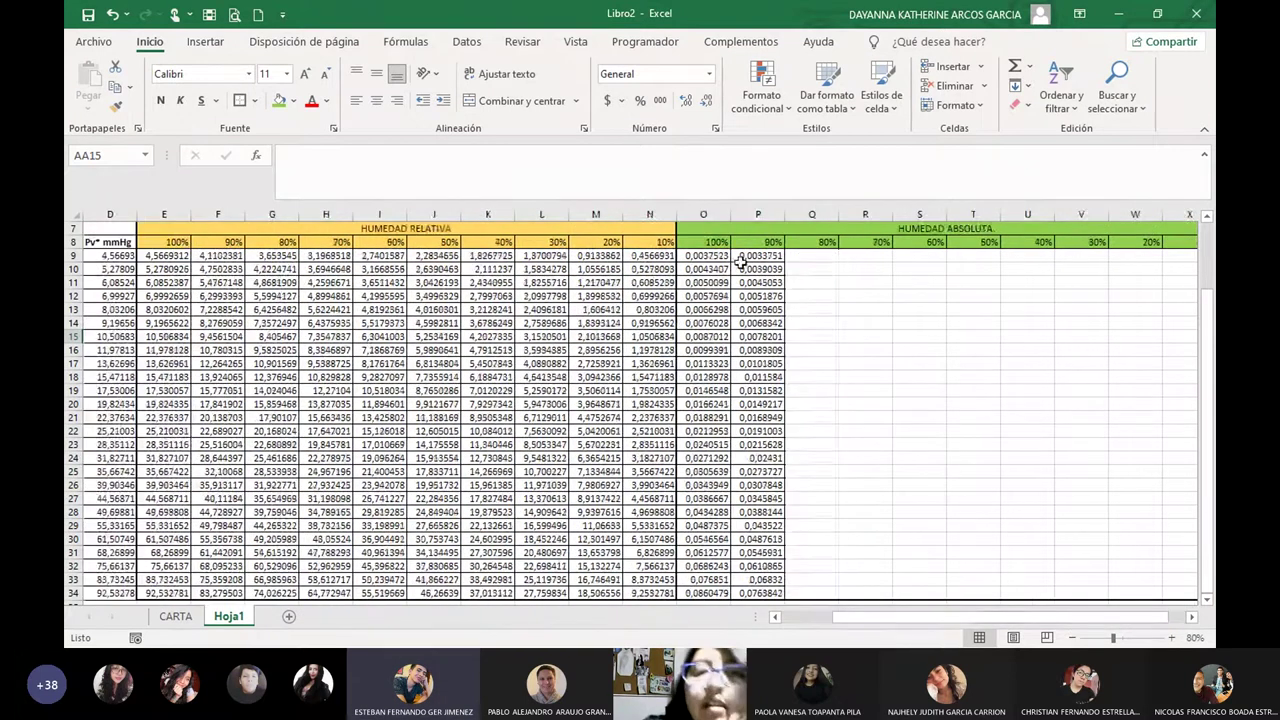
pyautogui.moveTo(708, 255); pyautogui.dragTo(810, 511)
pyautogui.click(852, 288)
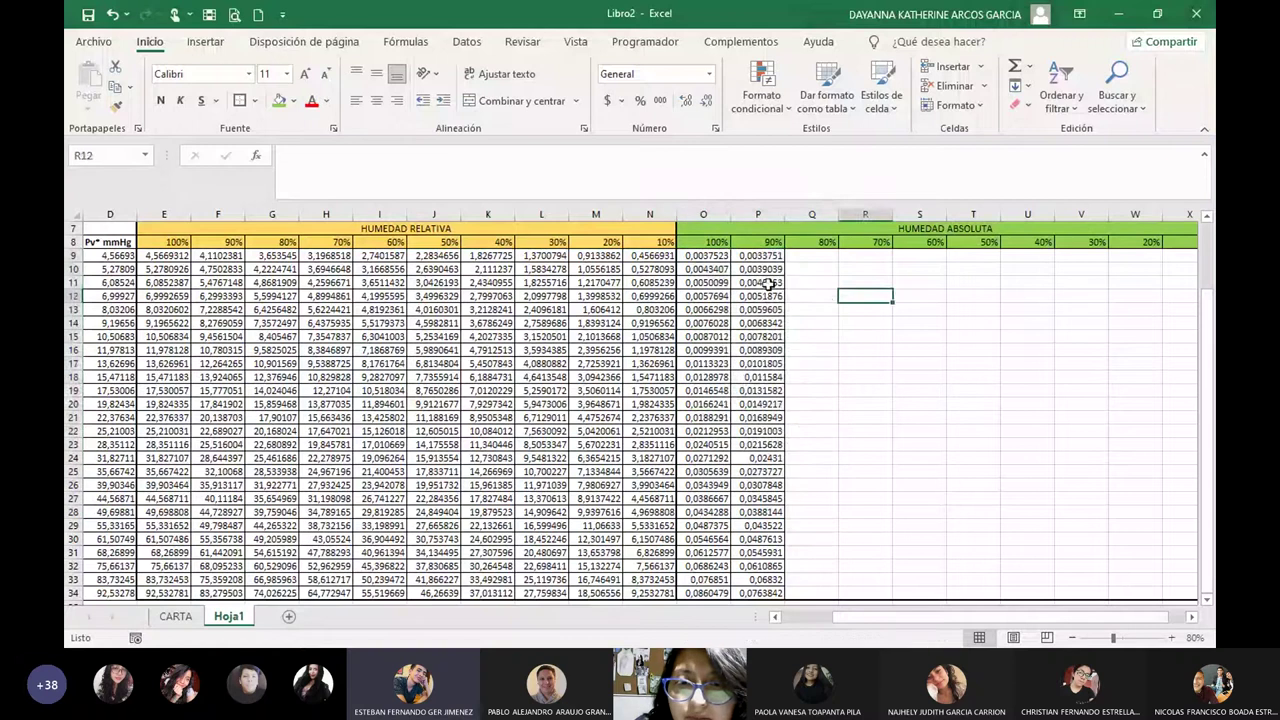
# Insert a scatter chart from the 90% absolute humidity values in P9:P22 on Hoja1.
pyautogui.moveTo(758, 255); pyautogui.dragTo(760, 430)
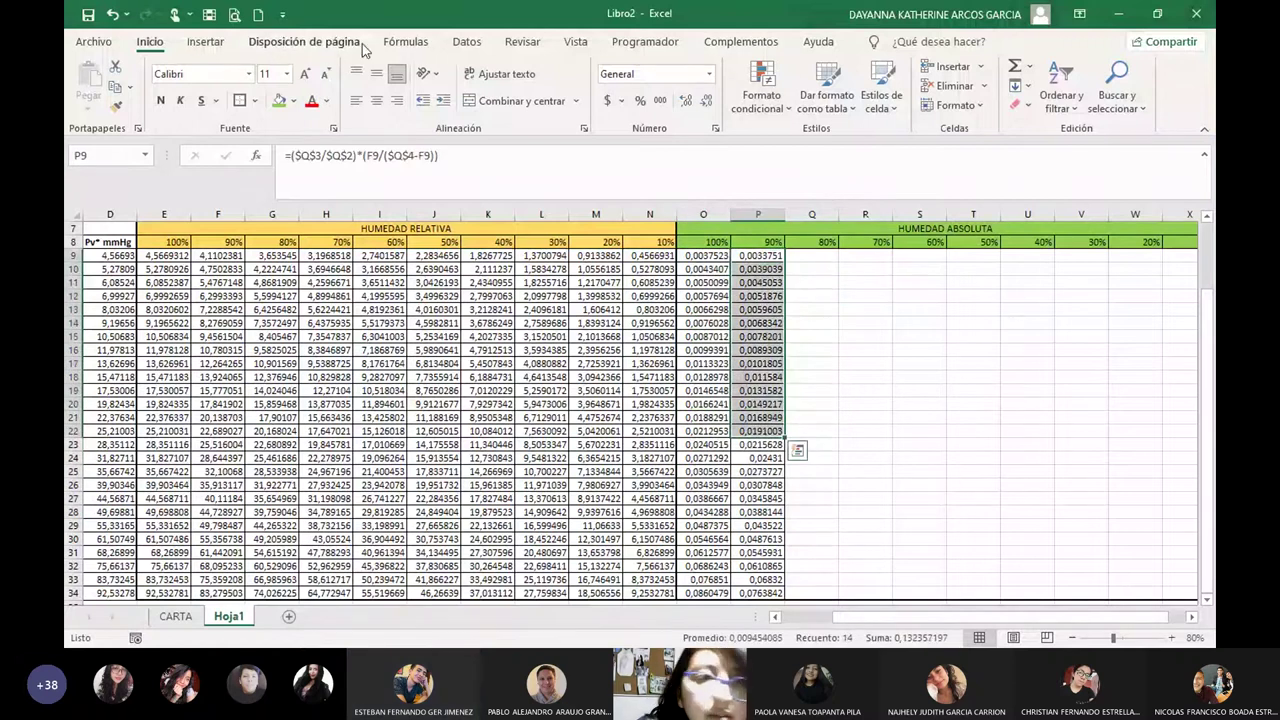
pyautogui.click(205, 41)
pyautogui.click(598, 104)
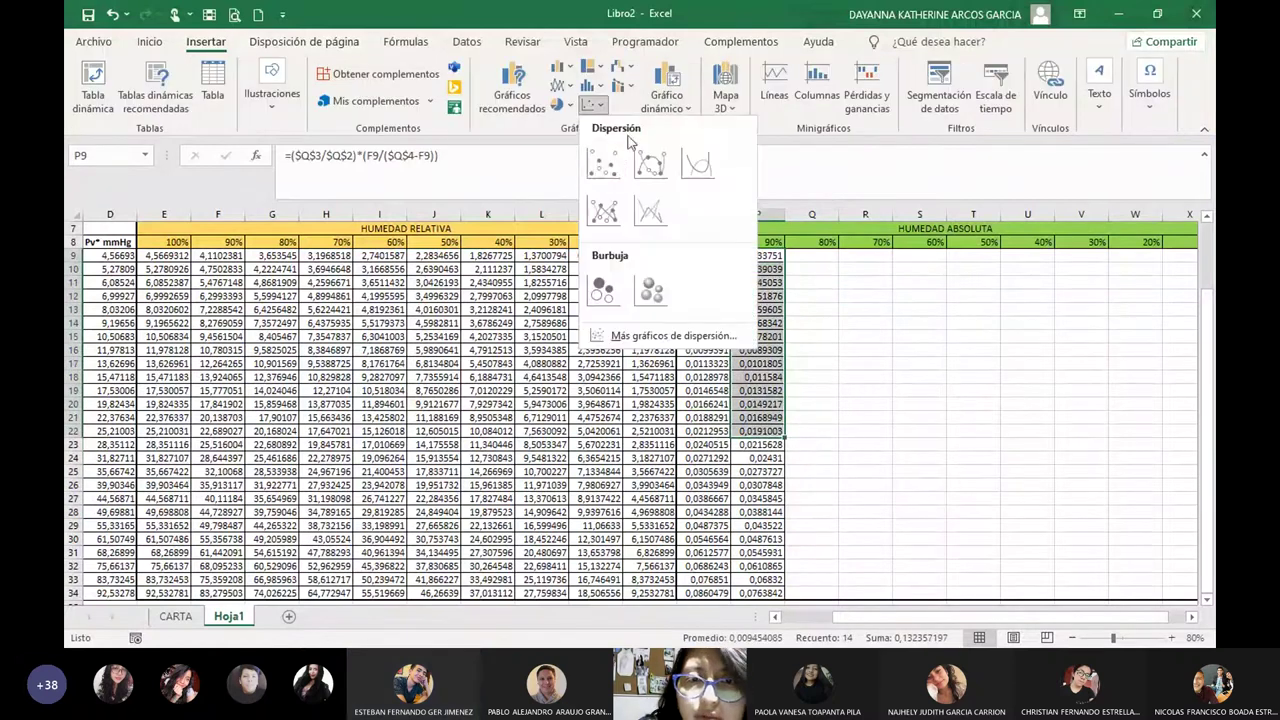
pyautogui.click(606, 126)
pyautogui.click(957, 376)
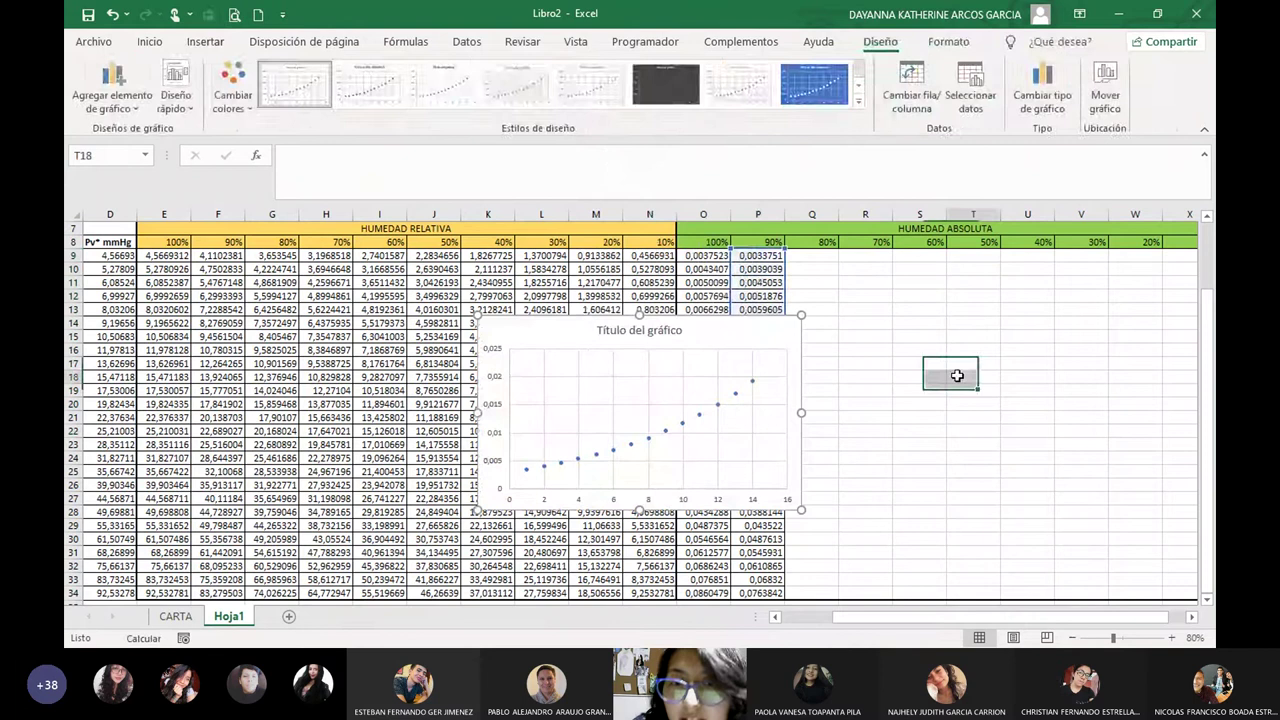
# Move the scatter chart to a new chart sheet named VFVD.
pyautogui.rightClick(731, 340)
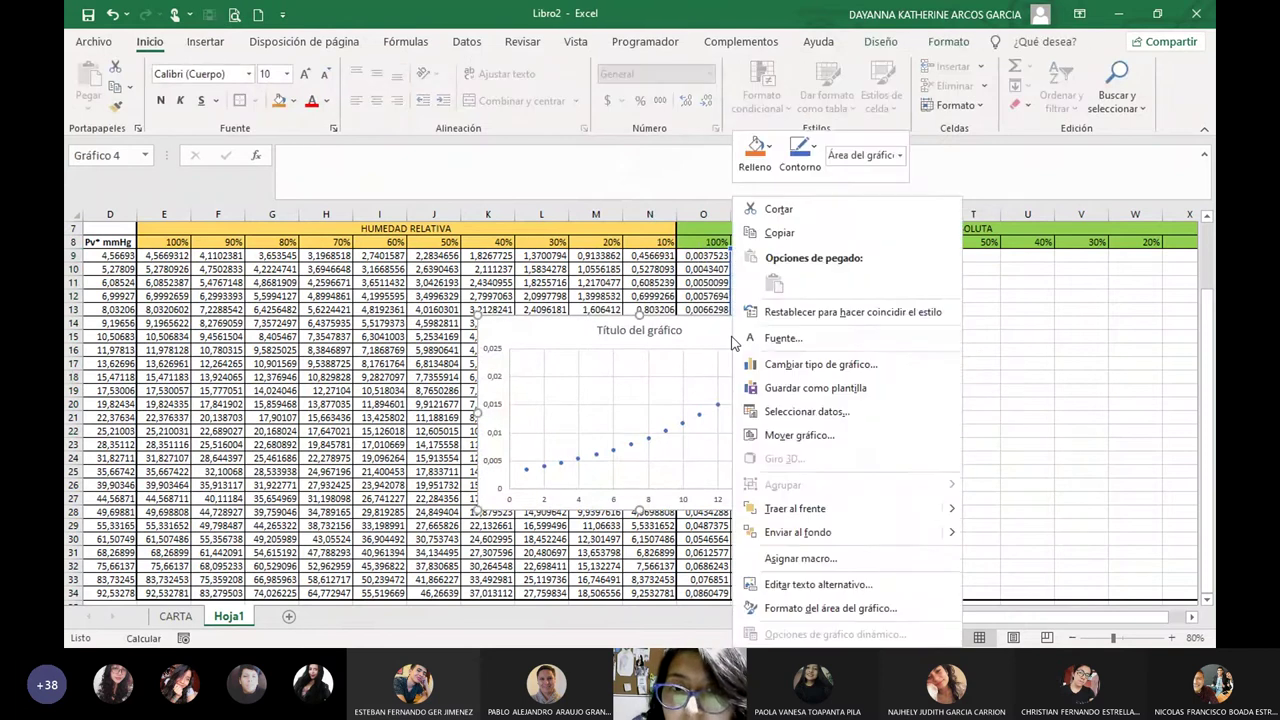
pyautogui.click(806, 443)
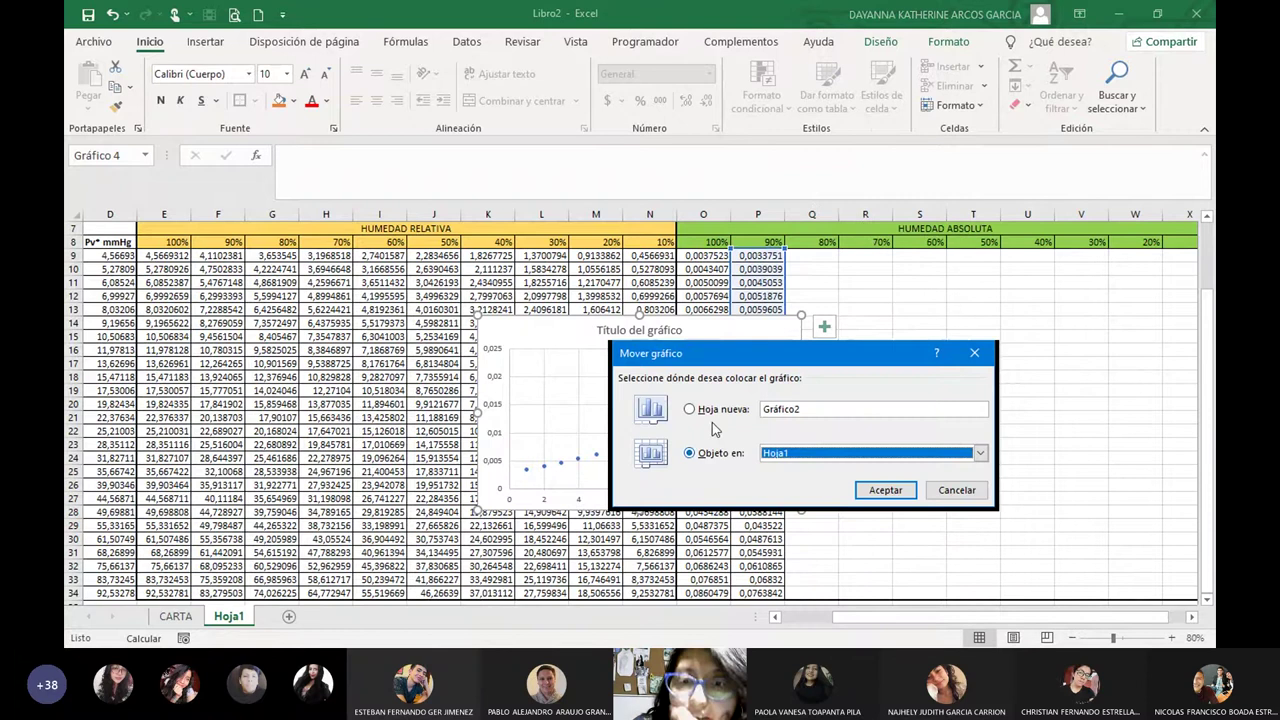
pyautogui.click(690, 409)
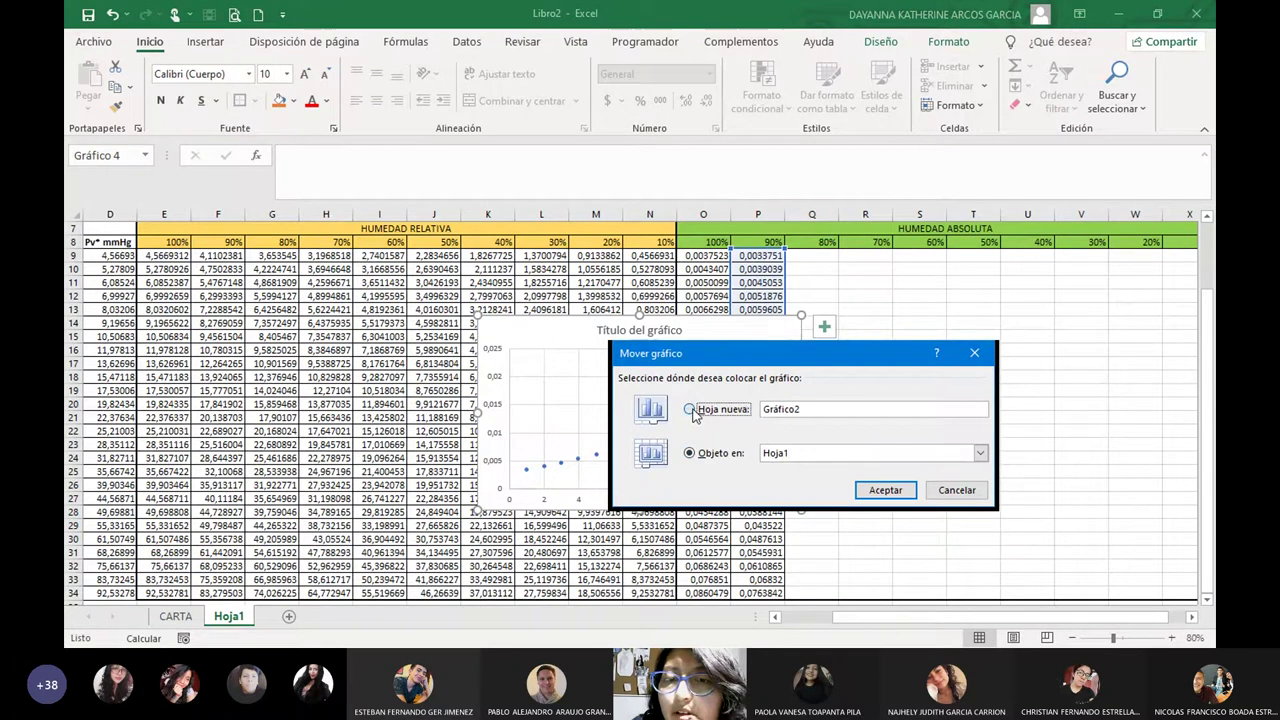
pyautogui.write('VFV')
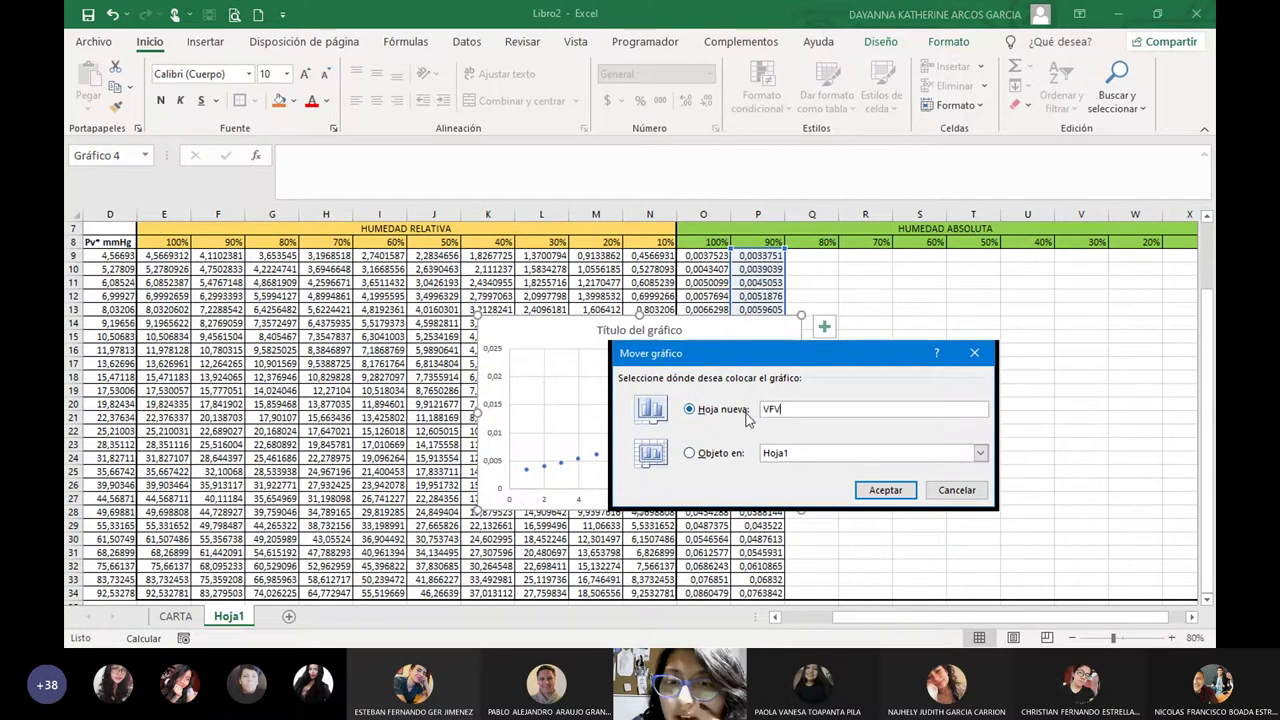
pyautogui.write('D')
pyautogui.click(885, 490)
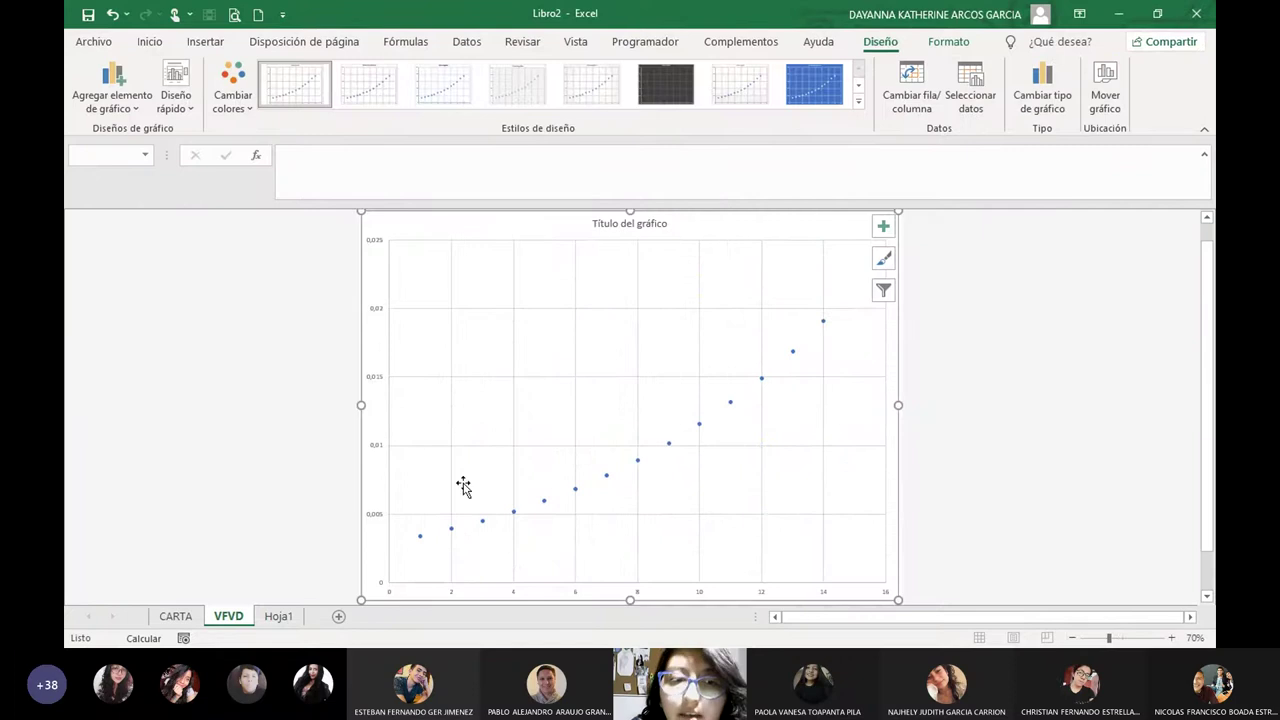
pyautogui.scroll(-1, 794, 457)
pyautogui.scroll(2, 794, 457)
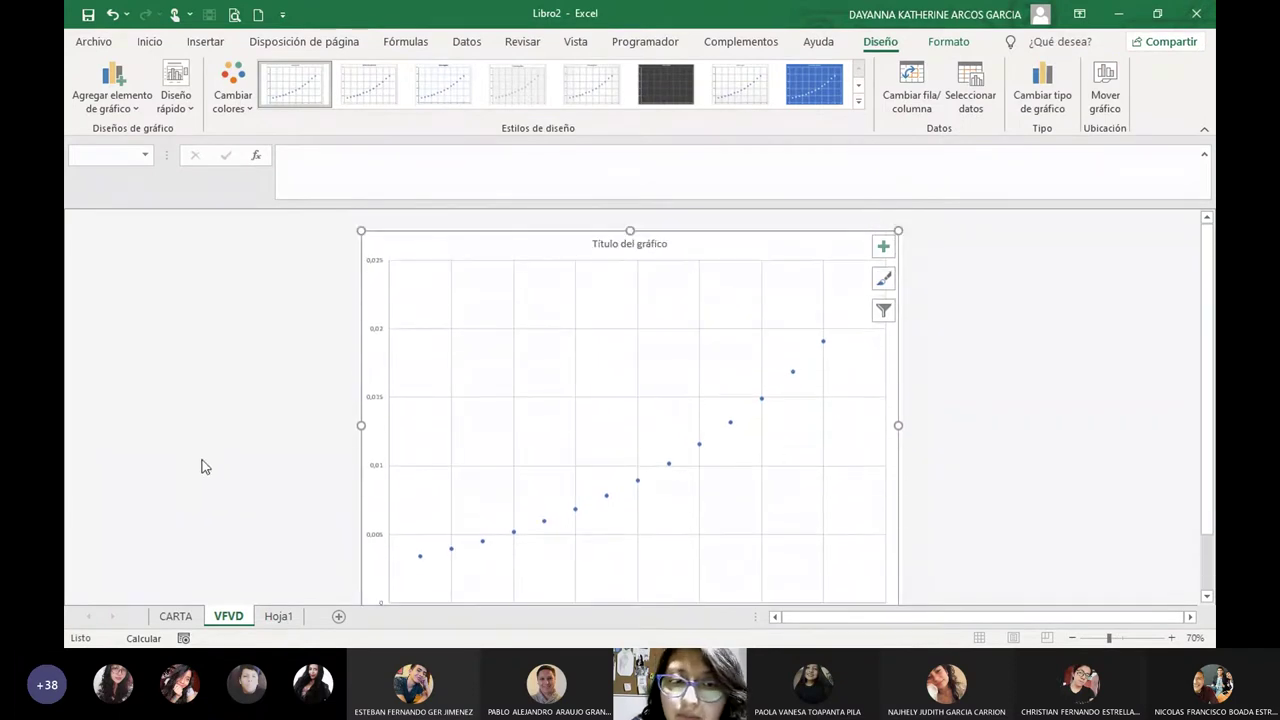
# Delete the VFVD chart sheet and return to the humidity tables on Hoja1.
pyautogui.click(279, 478)
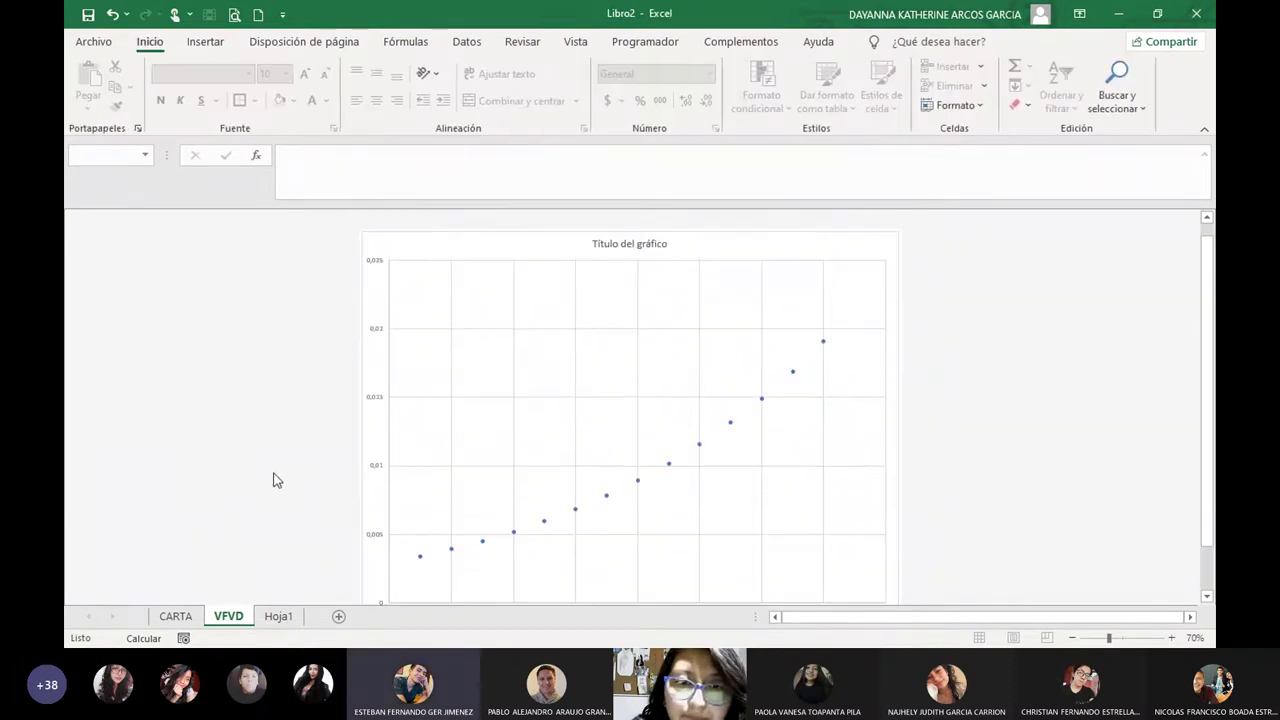
pyautogui.rightClick(222, 612)
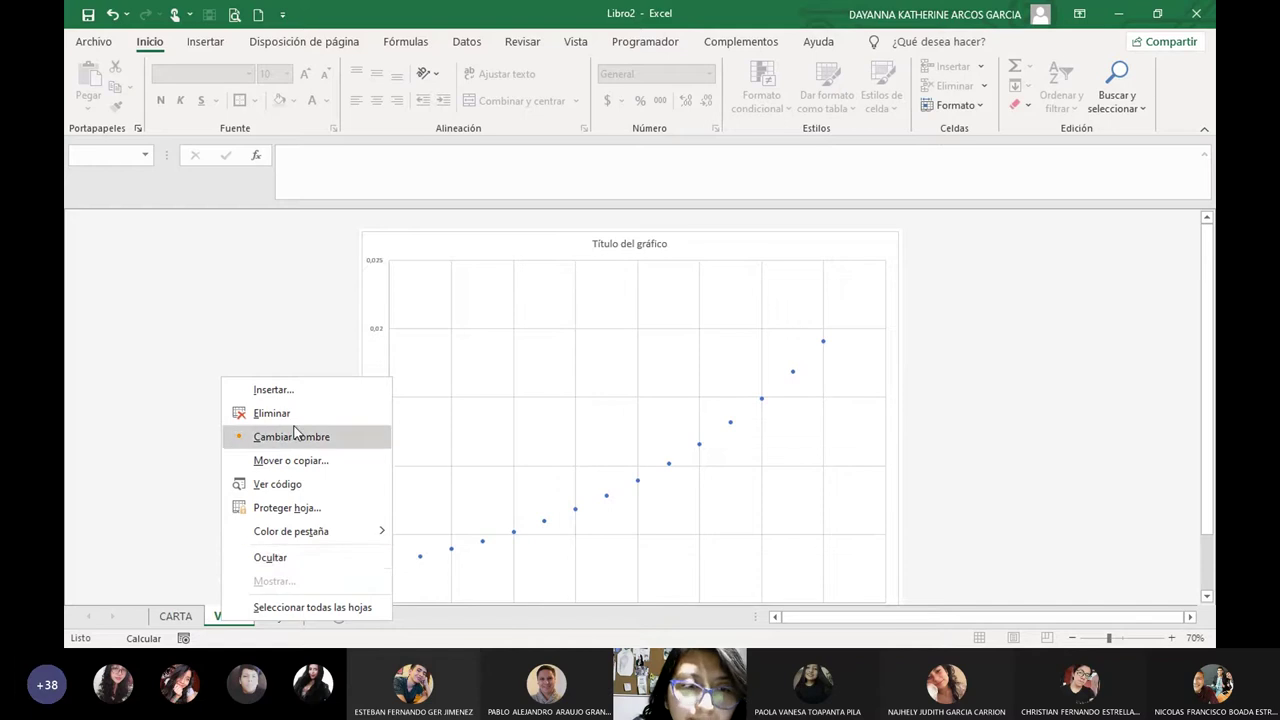
pyautogui.click(293, 423)
pyautogui.click(586, 380)
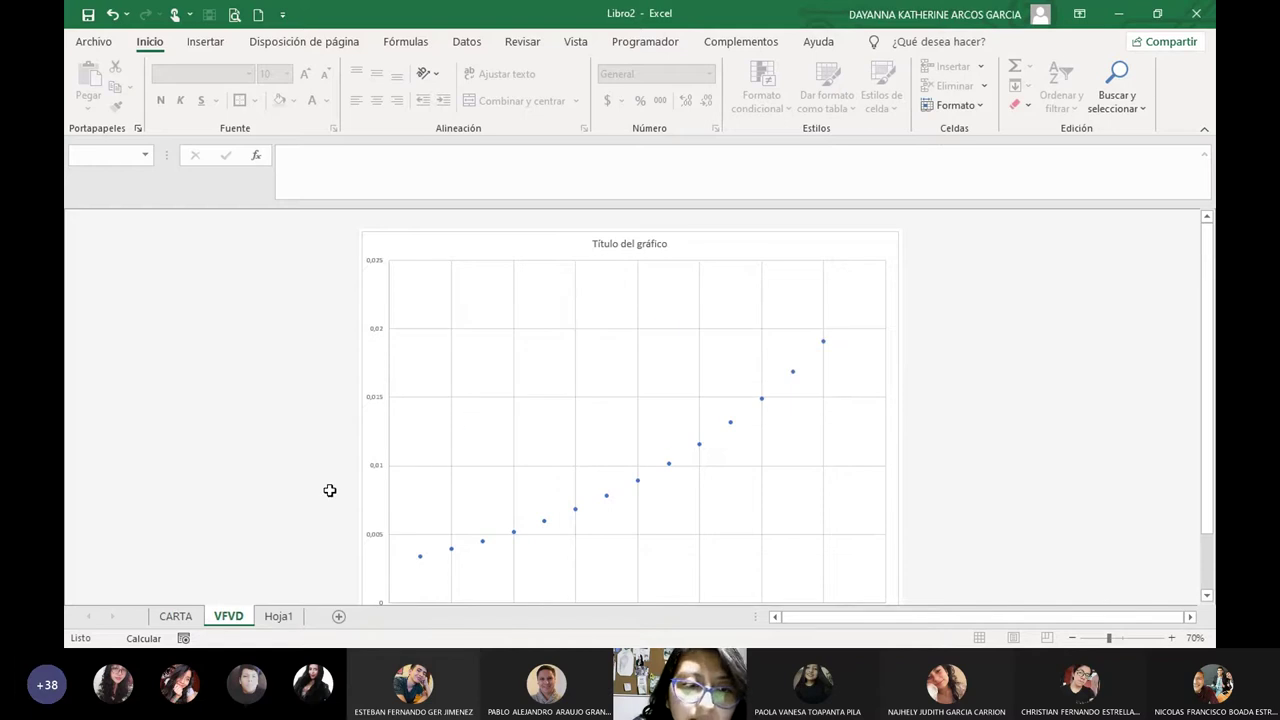
pyautogui.scroll(2, 1117, 563)
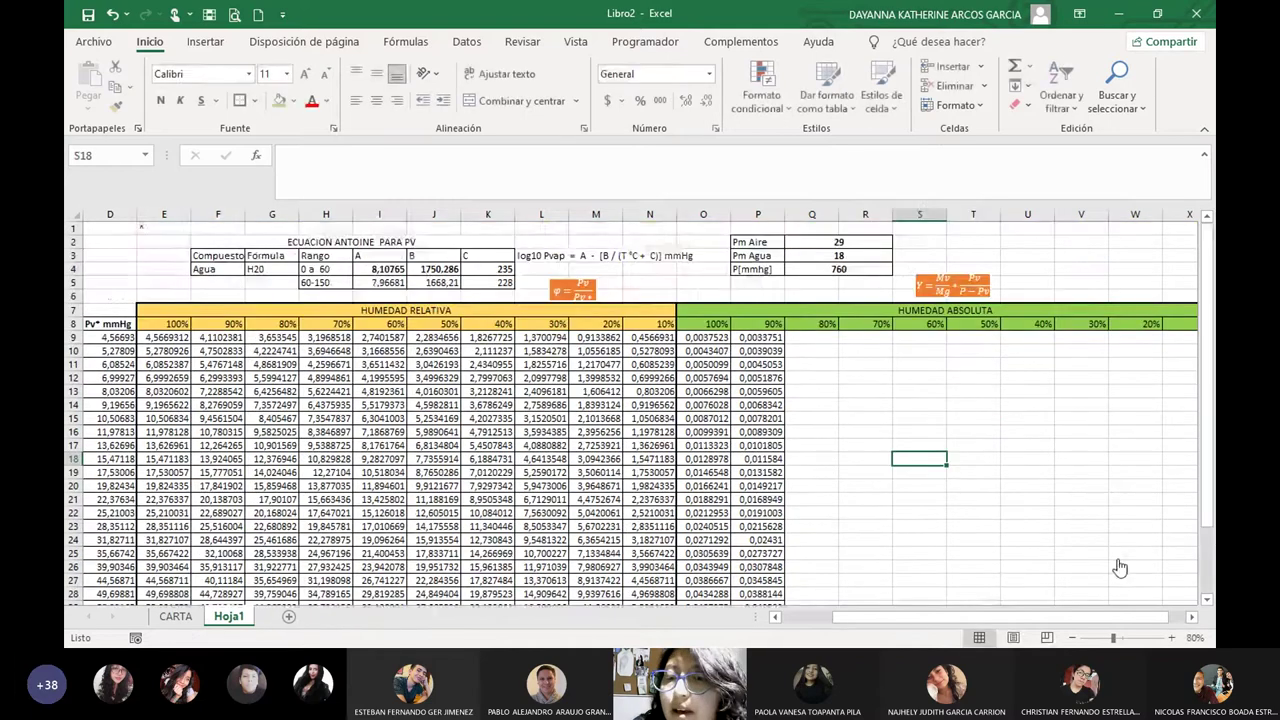
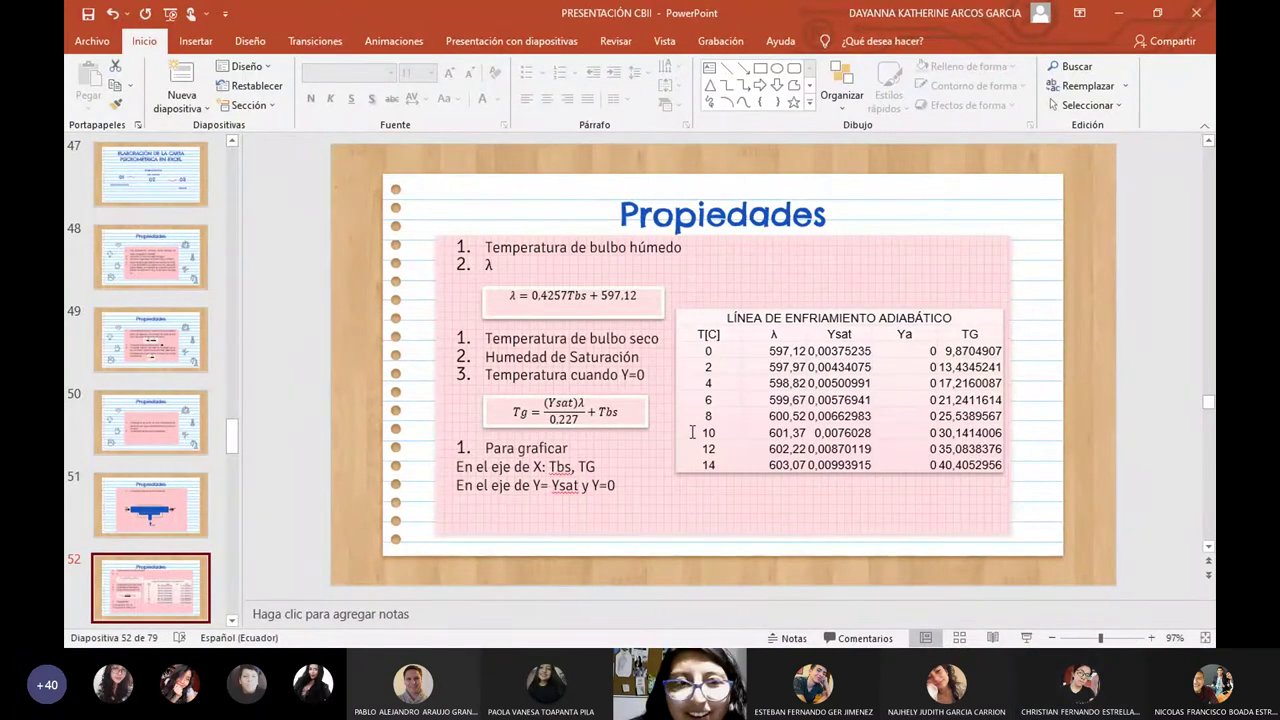
# Switch to the PowerPoint presentation and show the Propiedades slide on the adiabatic cooling line as a slide show.
pyautogui.click(1026, 637)
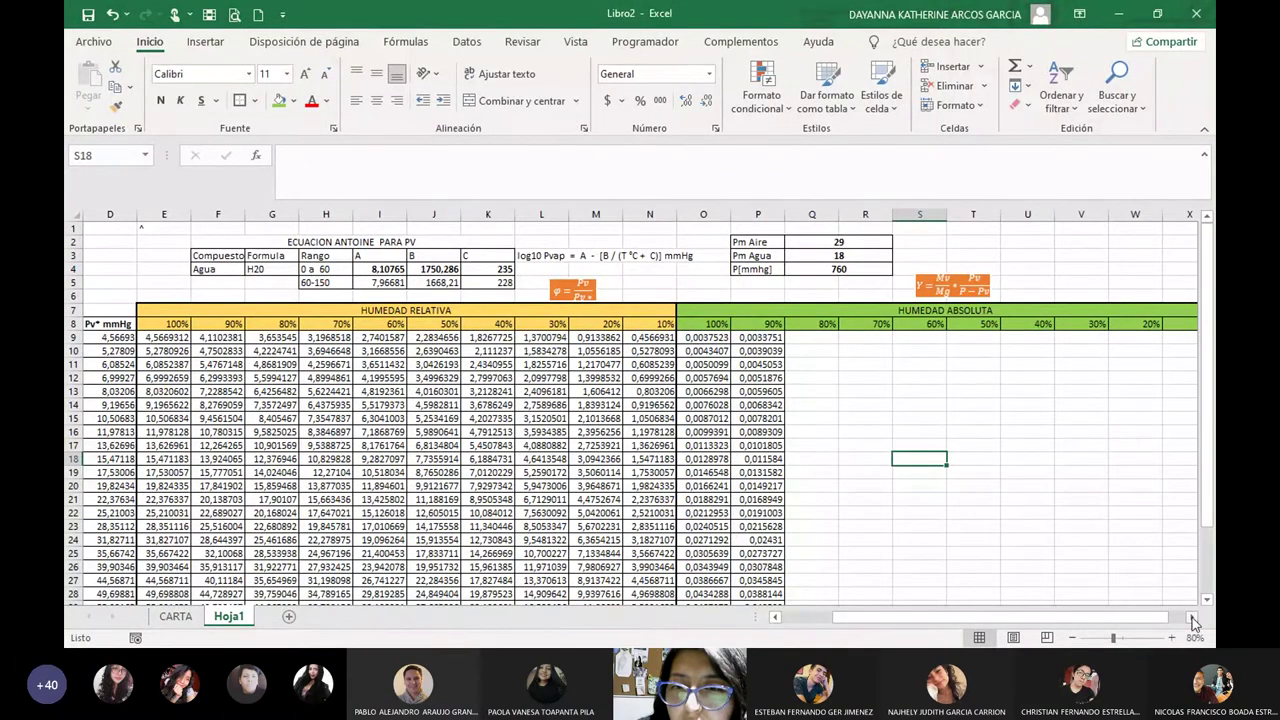
# Add the header block LÍNEA DE ENFRIAMIENTO ADIABÁTICO with columns T[C], λ, Ysat, Ya and TG beside the HUMEDAD ABSOLUTA table, starting at Y7.
pyautogui.hscroll(5, 1193, 618)
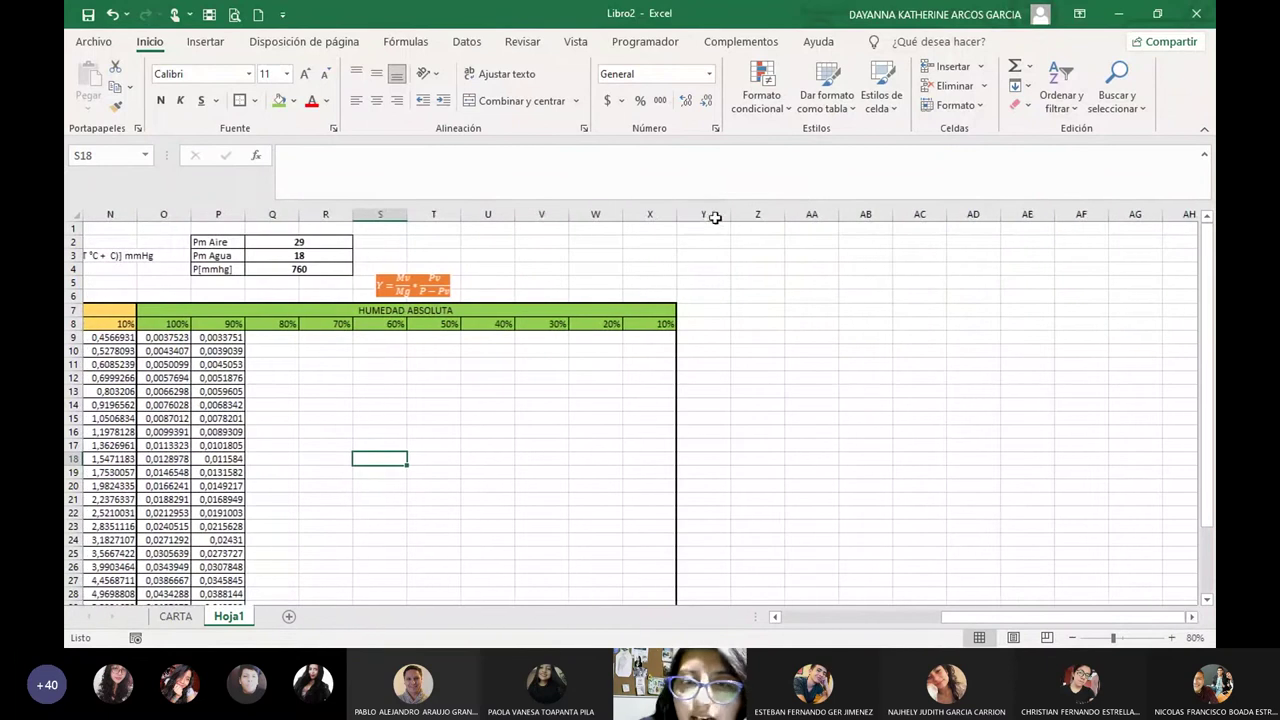
pyautogui.click(726, 311)
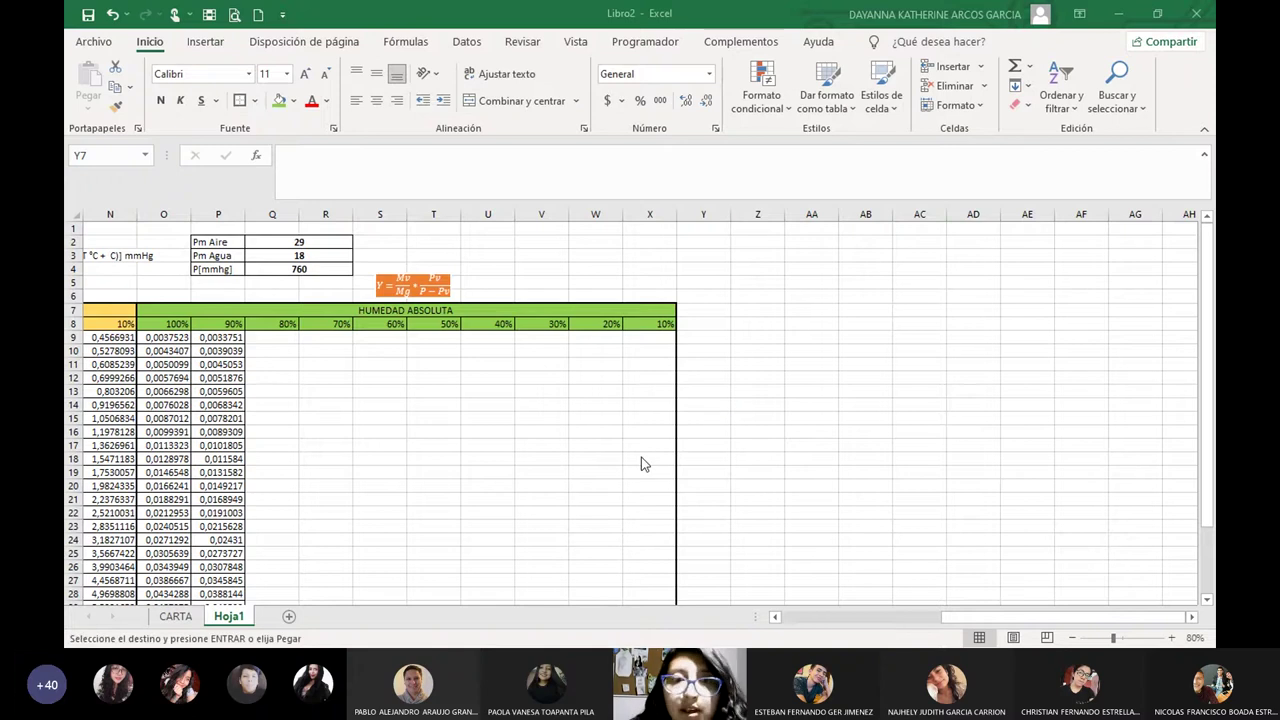
pyautogui.write('LÍNEA DE ENFRIAMIENTO ADIABÁTICO T[C]\tλ\tYsat\tYa\tTG')
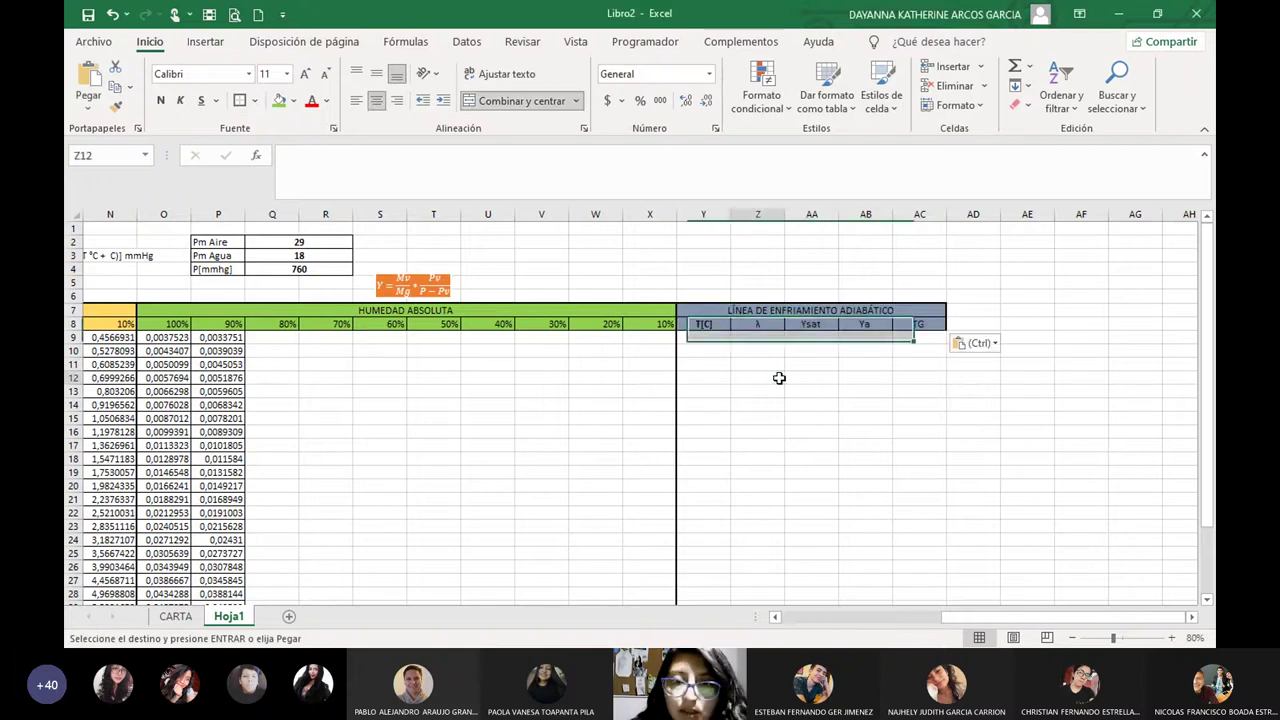
pyautogui.click(777, 374)
pyautogui.click(706, 324)
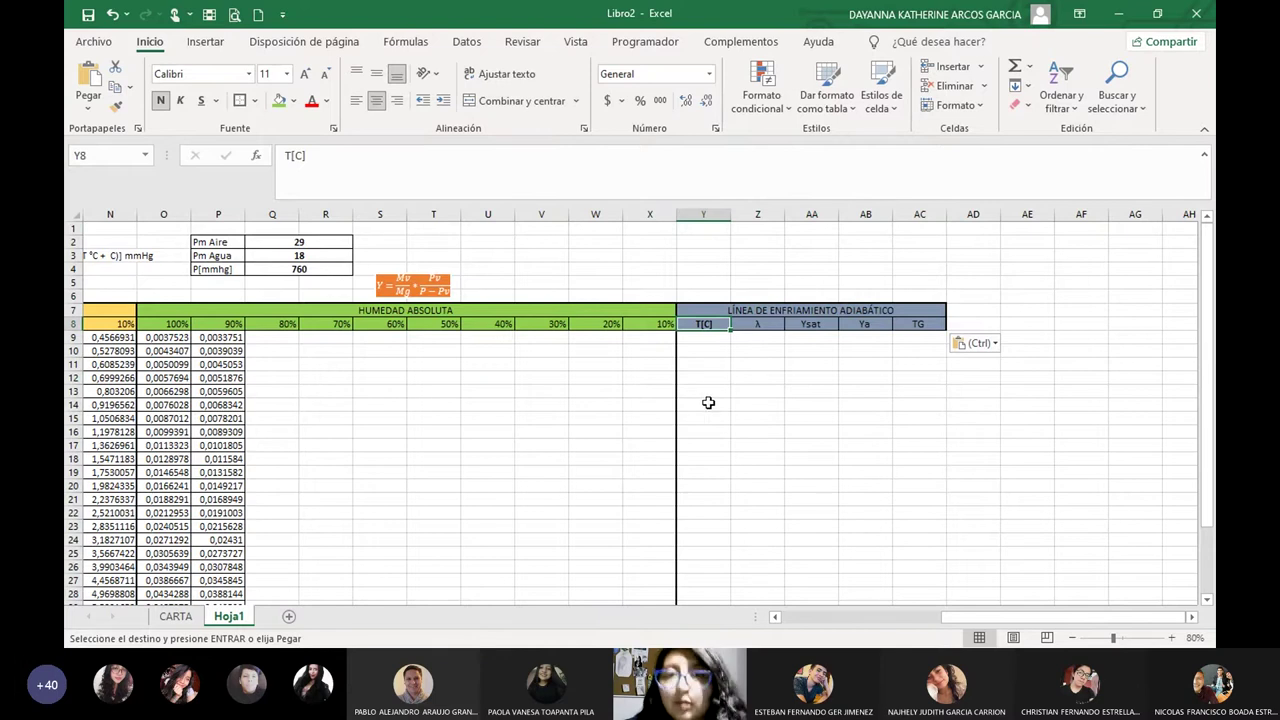
# Copy the temperatures 0 to 50 from B9:B34 into the T[C] column of the adiabatic cooling table, starting at Y9.
pyautogui.click(705, 345)
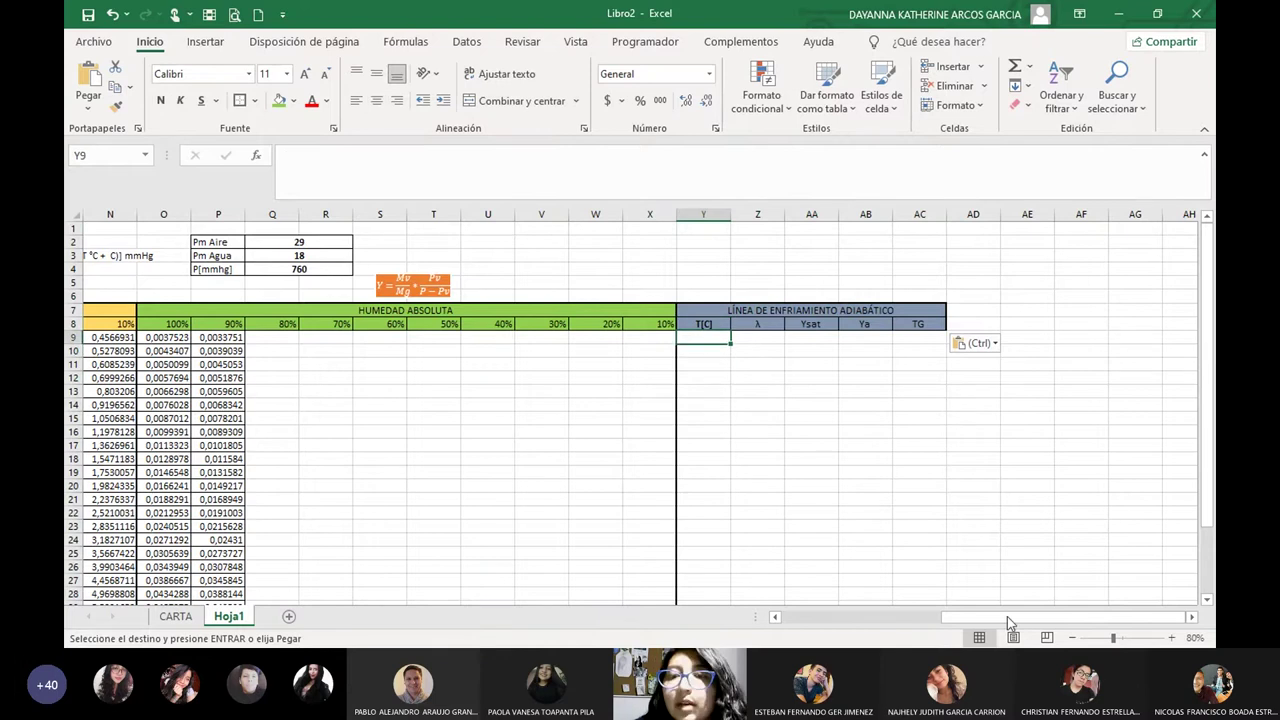
pyautogui.moveTo(1007, 616); pyautogui.dragTo(812, 618)
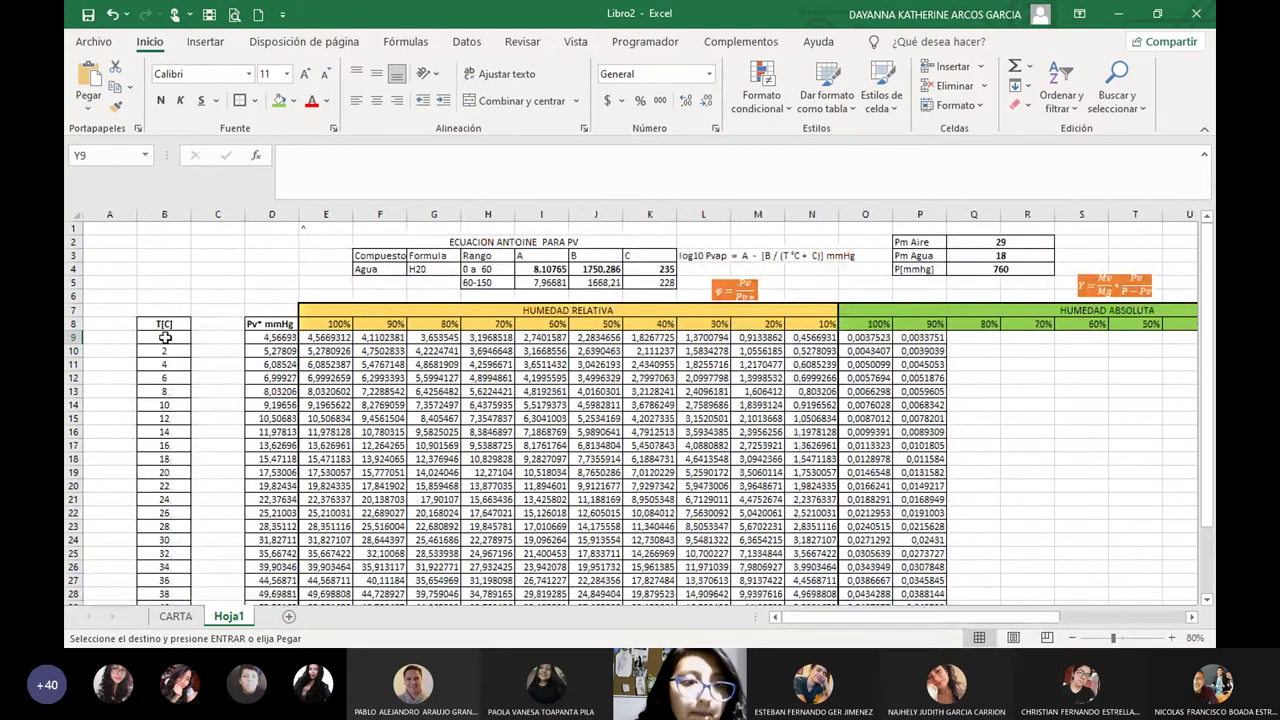
pyautogui.moveTo(165, 337); pyautogui.dragTo(147, 638)
pyautogui.hotkey('ctrl', 'c')
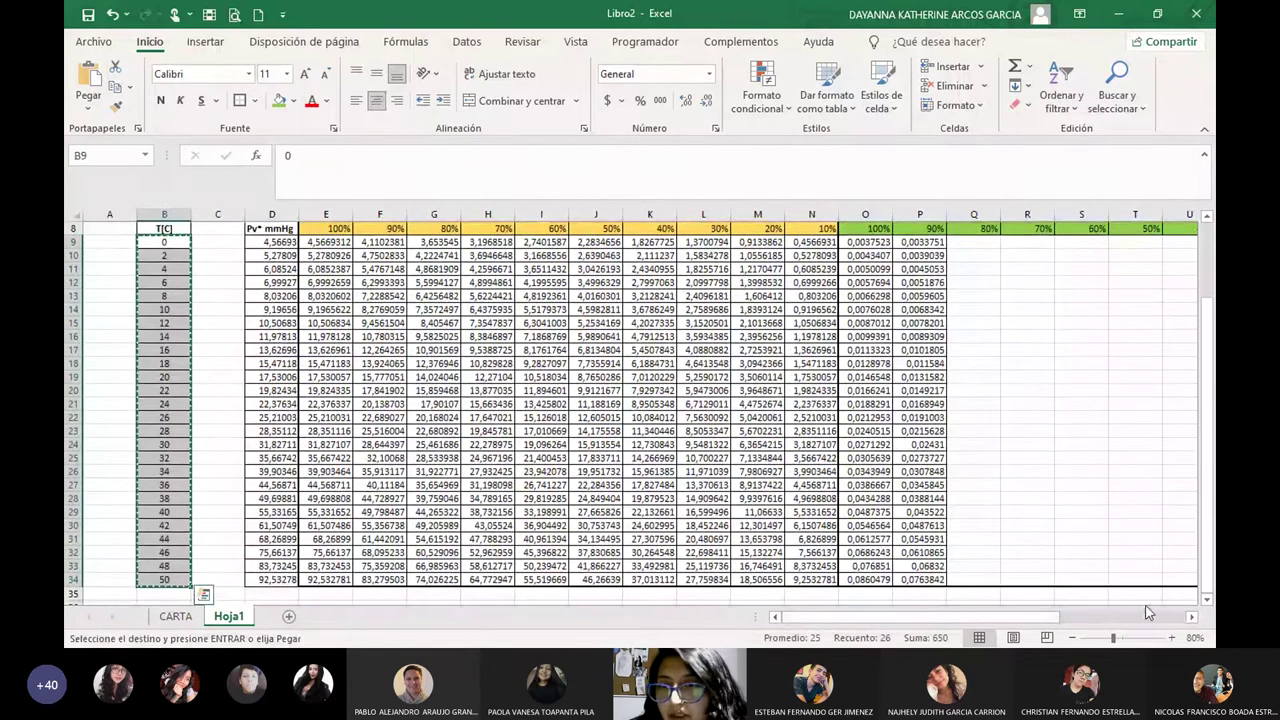
pyautogui.moveTo(1009, 619); pyautogui.dragTo(1134, 619)
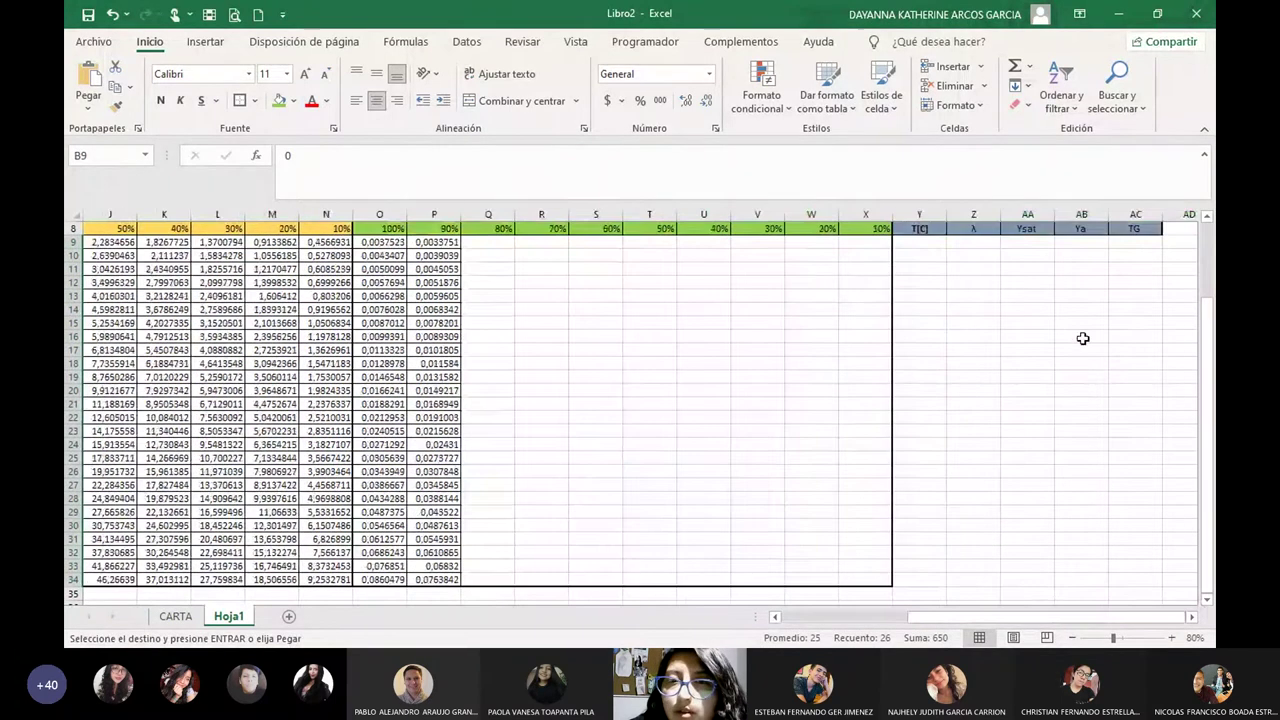
pyautogui.scroll(3, 1083, 338)
pyautogui.click(920, 338)
pyautogui.hotkey('ctrl', 'v')
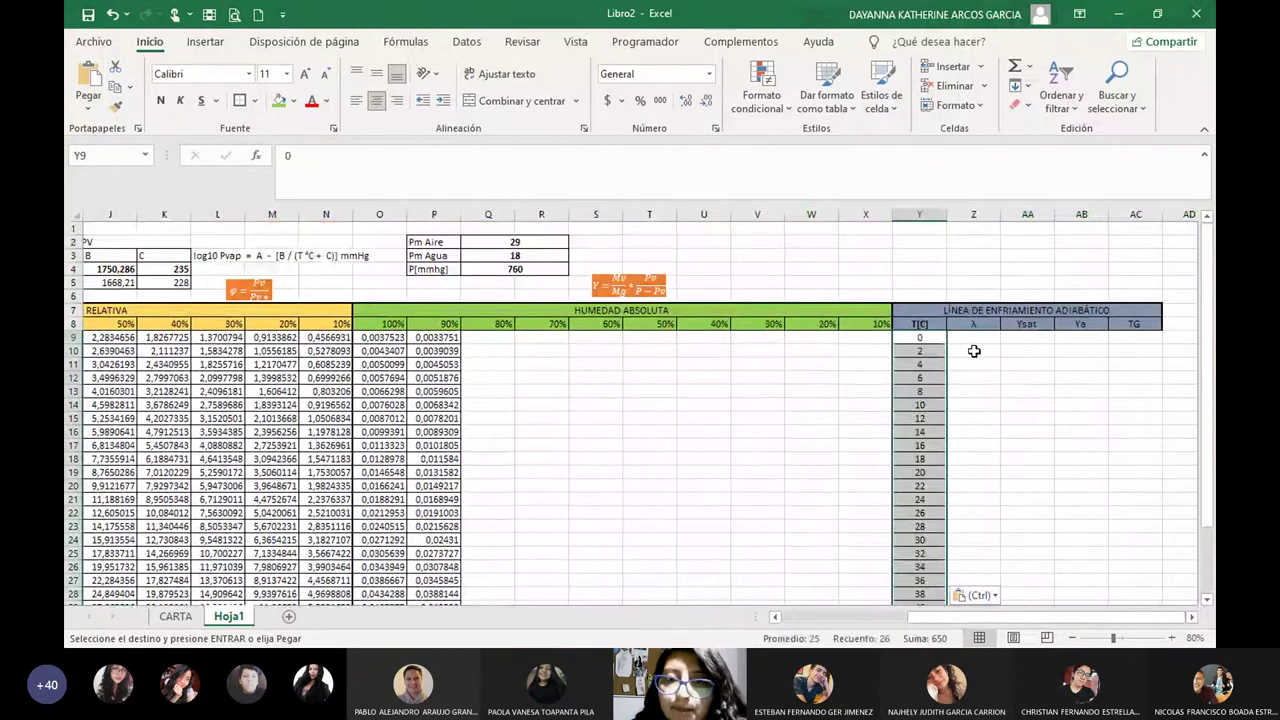
pyautogui.click(972, 338)
pyautogui.press('Escape')
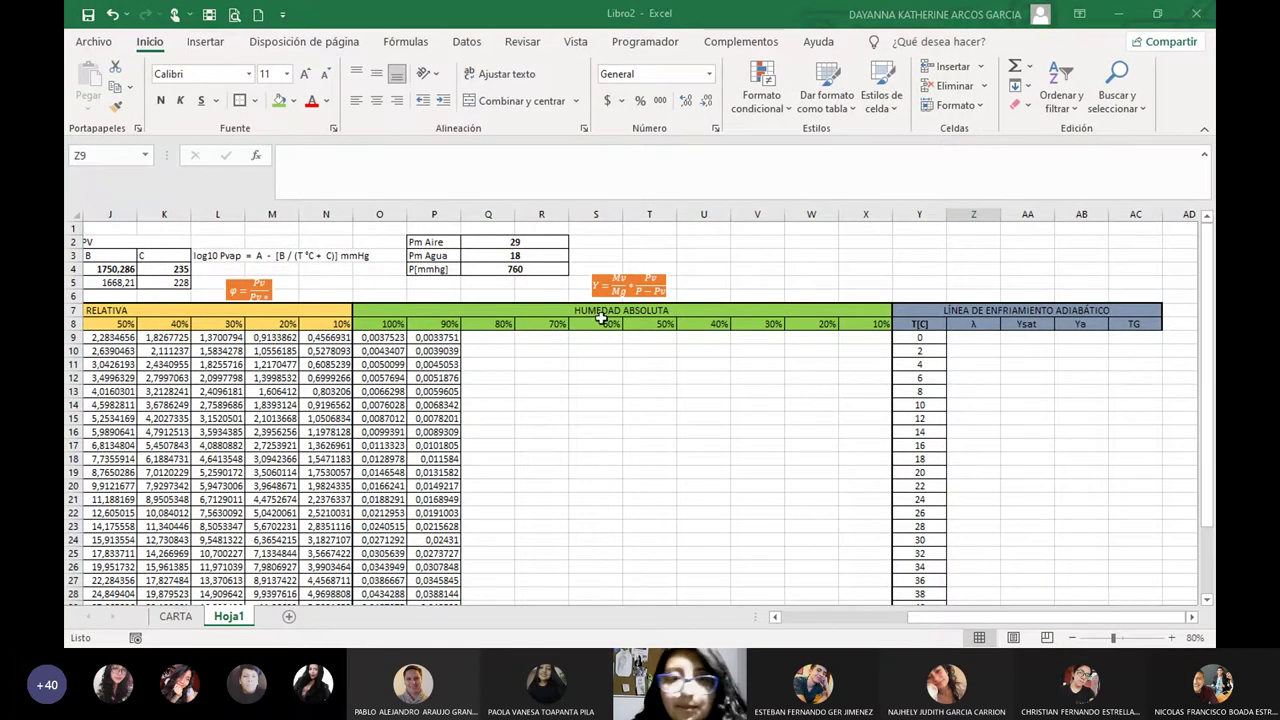
# Paste the copied formula box λ = 0,4257Tbs + 597,12 and place it directly above the adiabatic cooling table.
pyautogui.click(952, 270)
pyautogui.hotkey('ctrl', 'v')
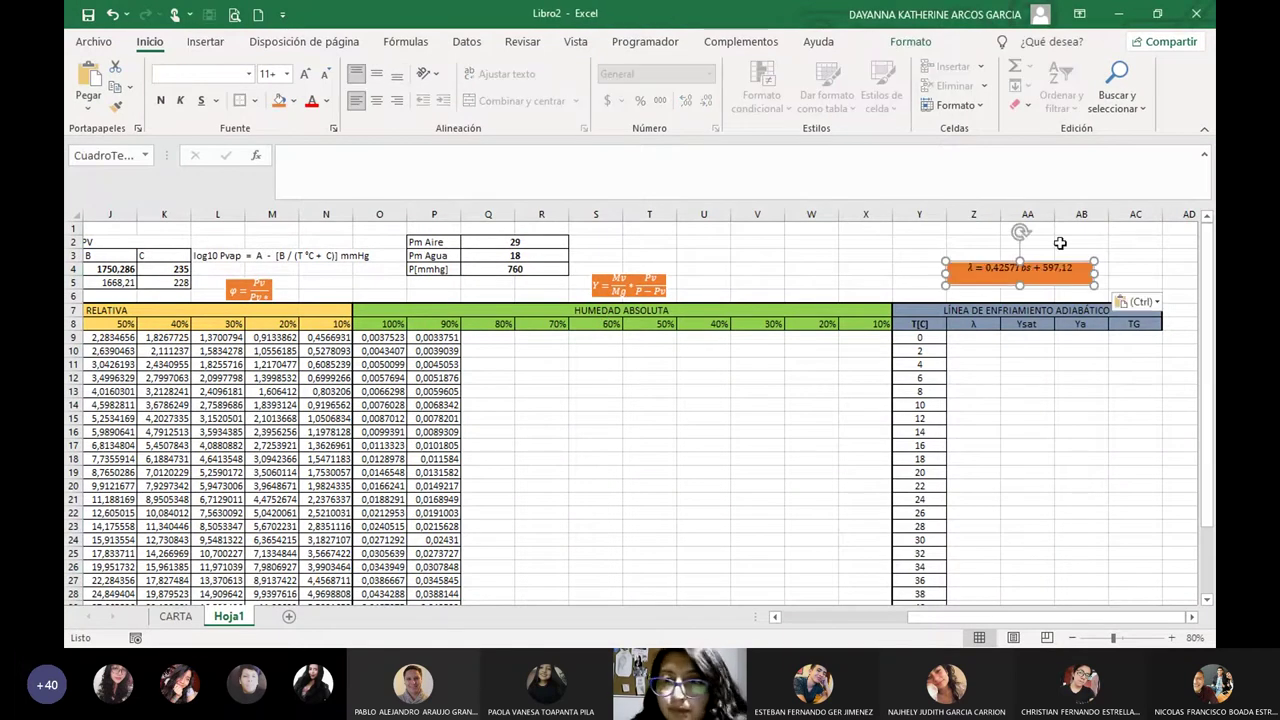
pyautogui.moveTo(993, 289); pyautogui.dragTo(958, 296)
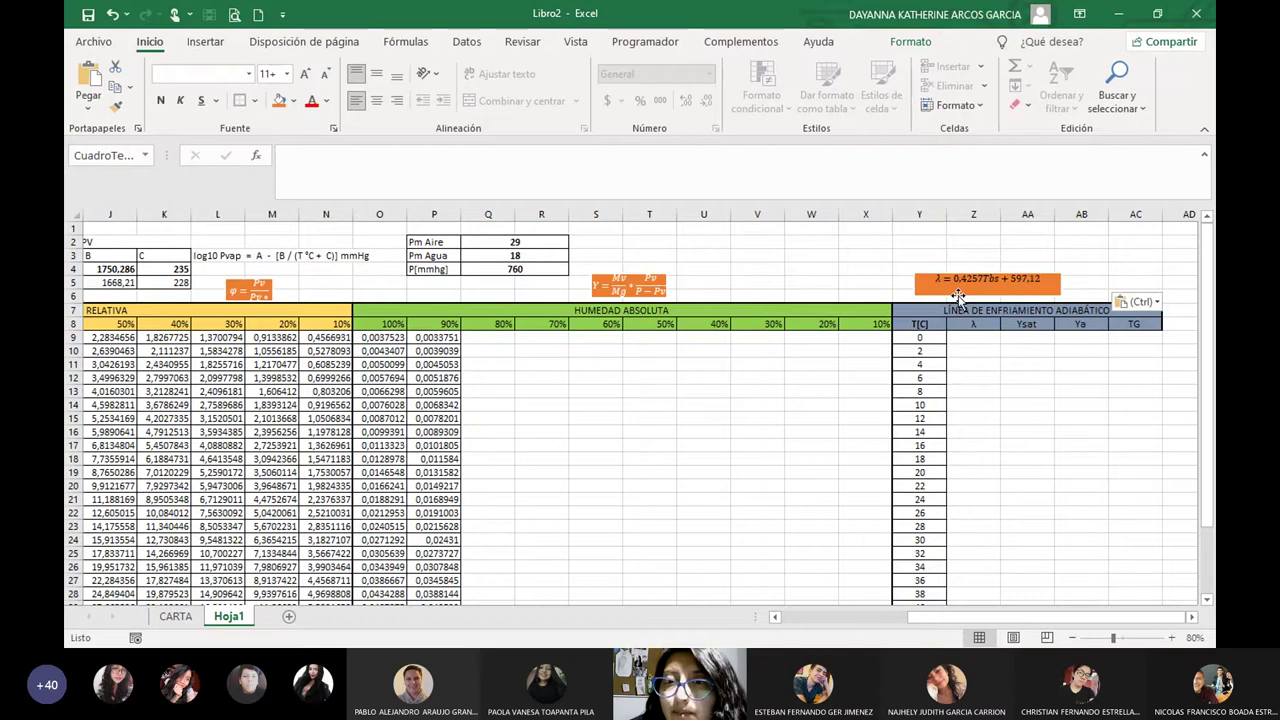
pyautogui.click(955, 346)
pyautogui.click(990, 366)
pyautogui.click(973, 340)
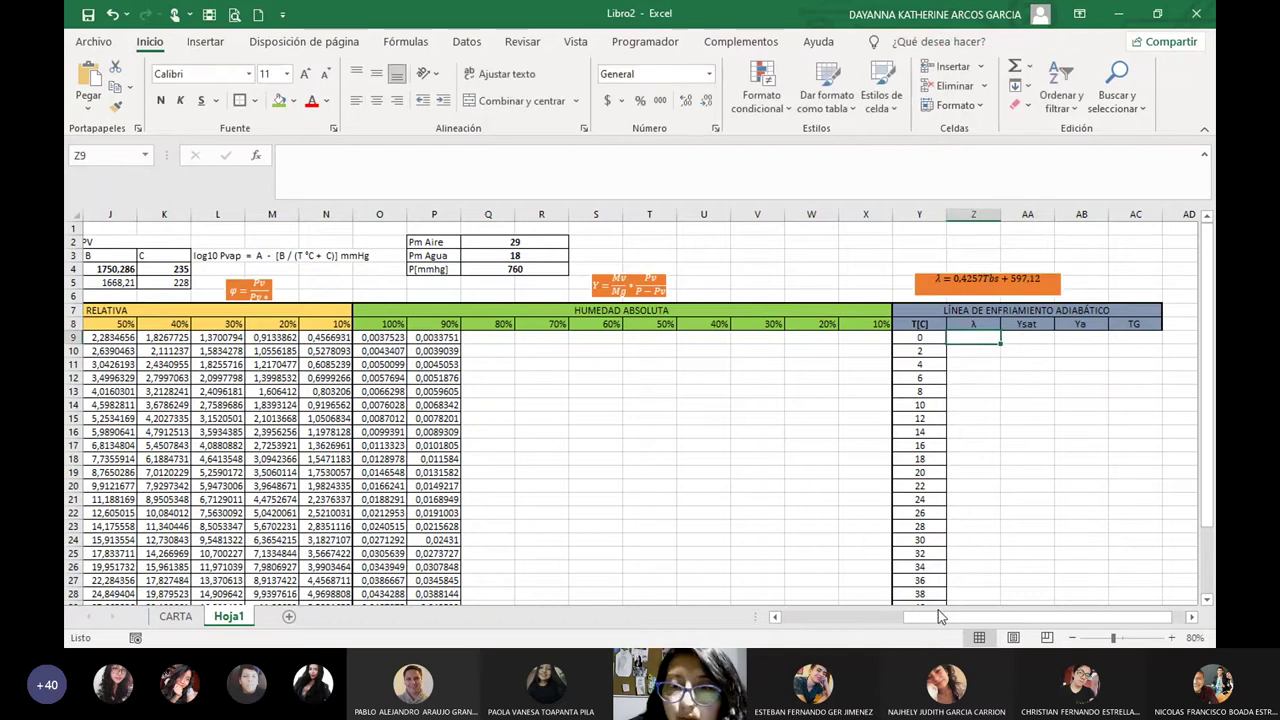
pyautogui.click(390, 339)
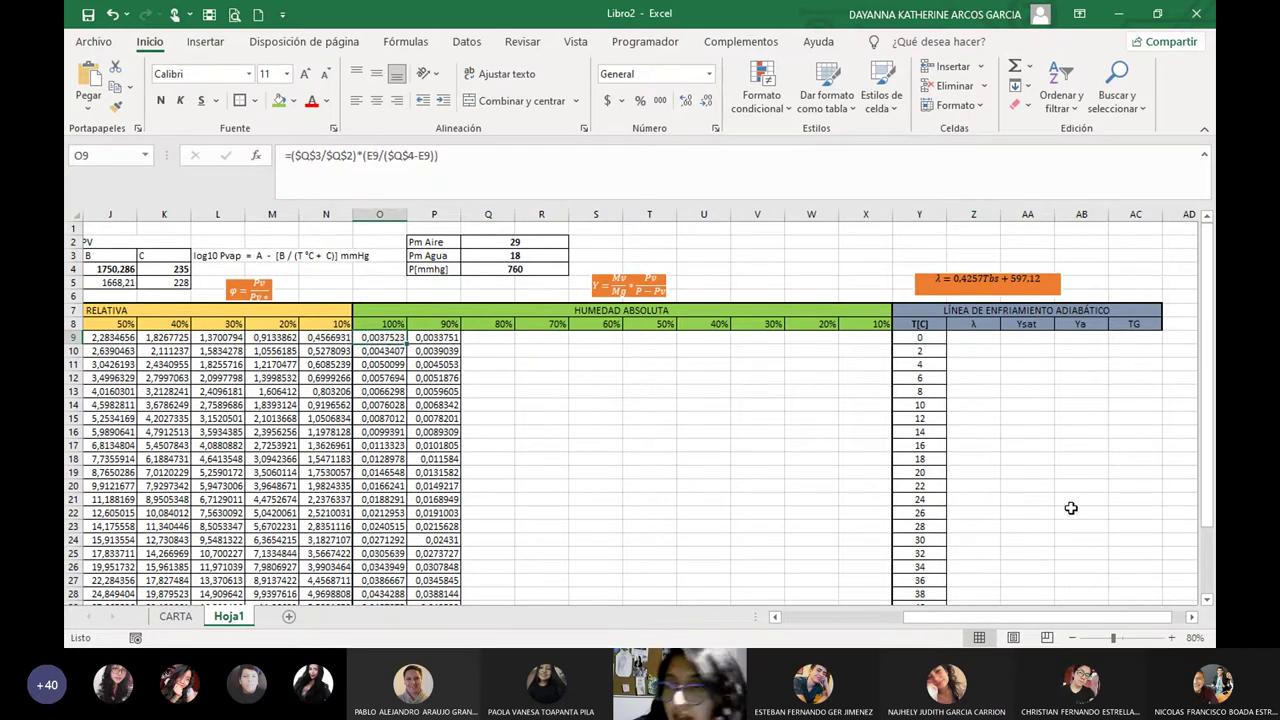
pyautogui.click(1090, 338)
pyautogui.click(981, 341)
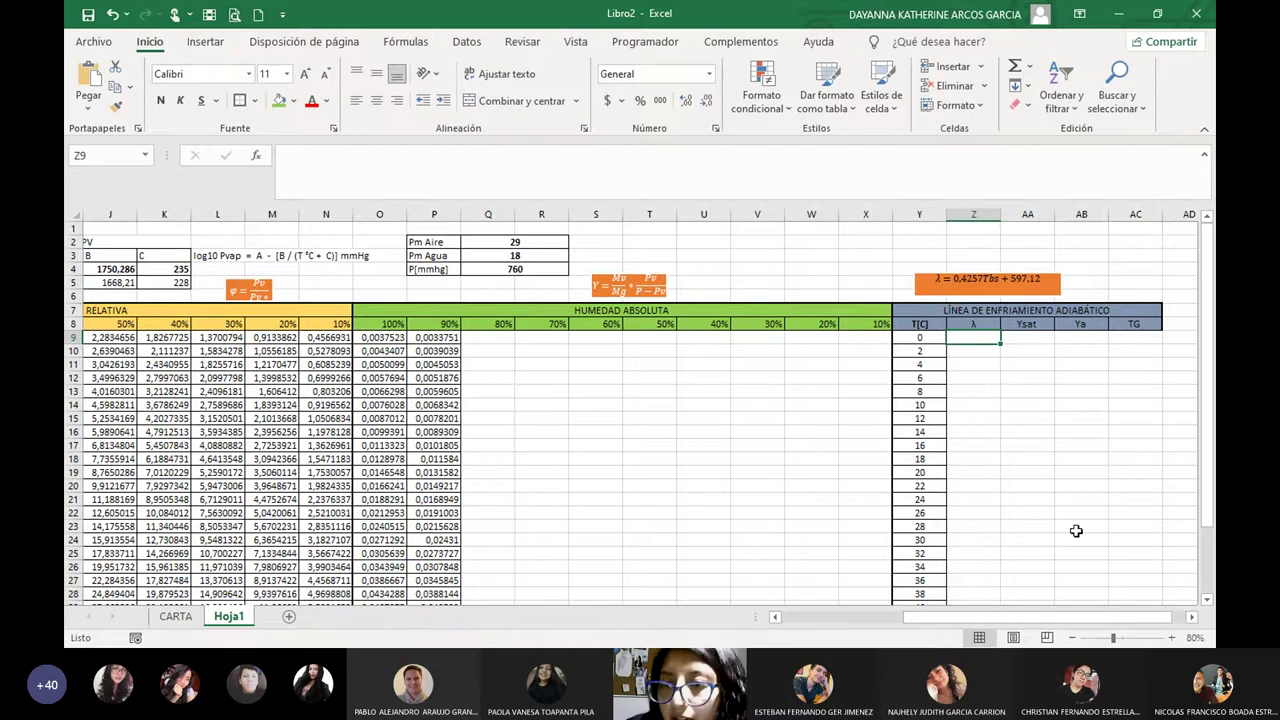
# Paste the copied formula box Tg = (Ysat)λ/0,227 + Tbs and place it beside the λ formula above the adiabatic cooling table.
pyautogui.click(1191, 618)
pyautogui.hscroll(5, 1191, 620)
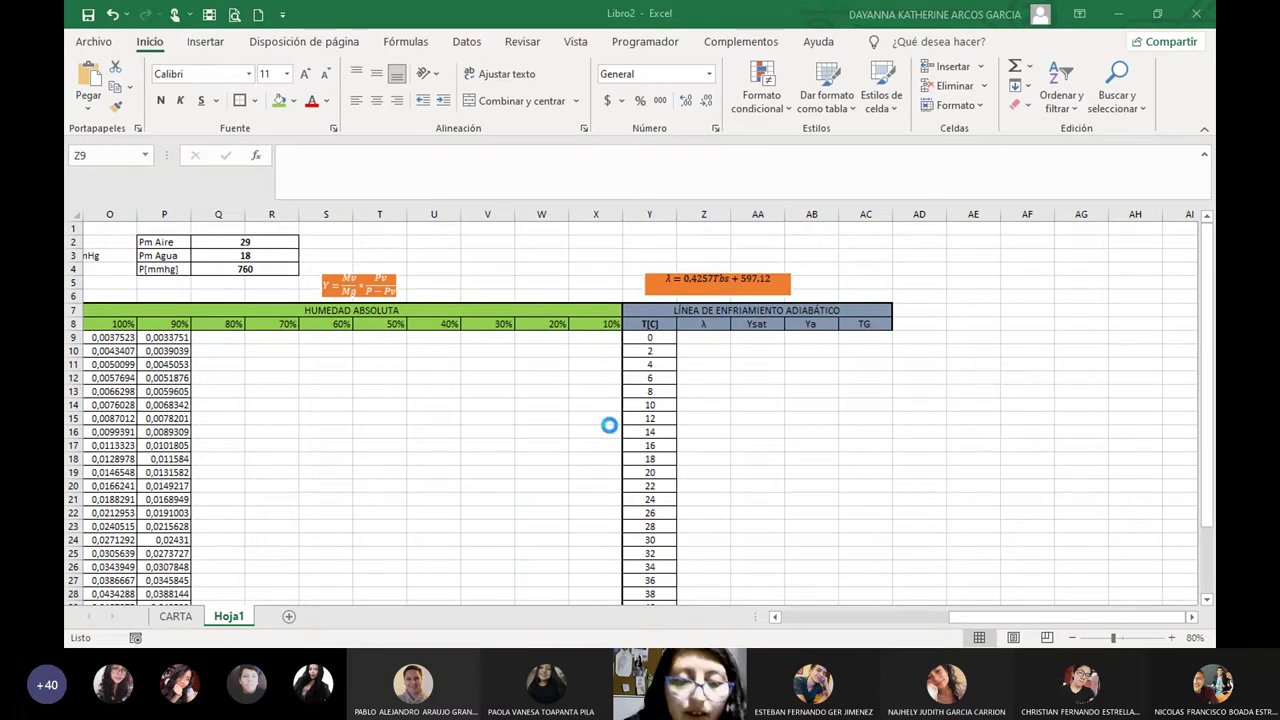
pyautogui.click(917, 255)
pyautogui.hotkey('ctrl', 'v')
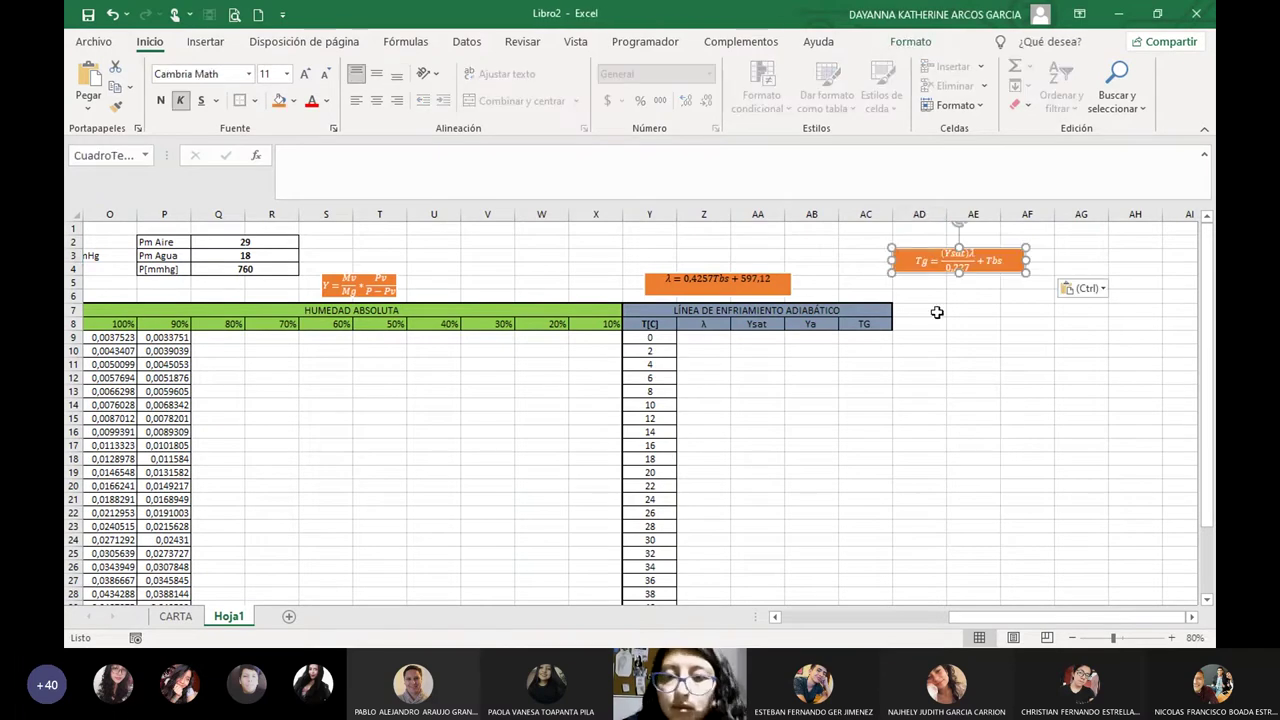
pyautogui.moveTo(918, 252); pyautogui.dragTo(855, 295)
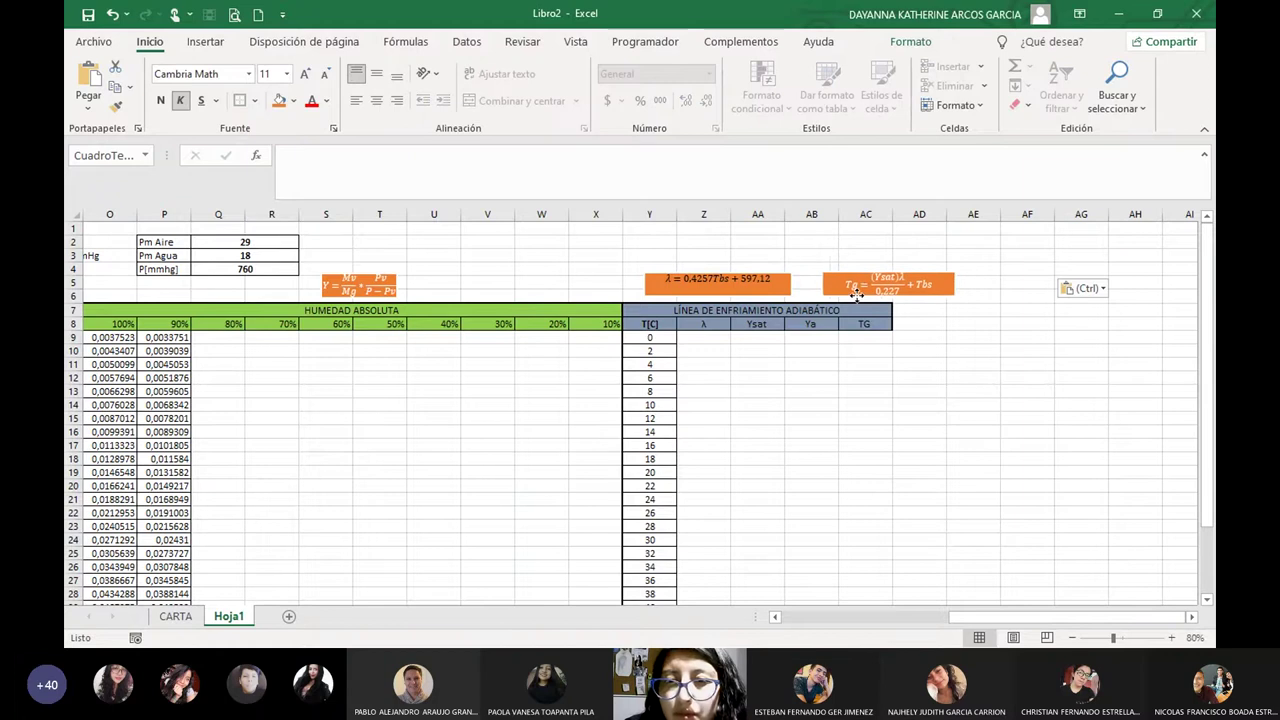
# Shift the λ and Tg formula boxes slightly left so they line up above the adiabatic cooling table.
pyautogui.click(676, 295)
pyautogui.moveTo(676, 295); pyautogui.dragTo(647, 295)
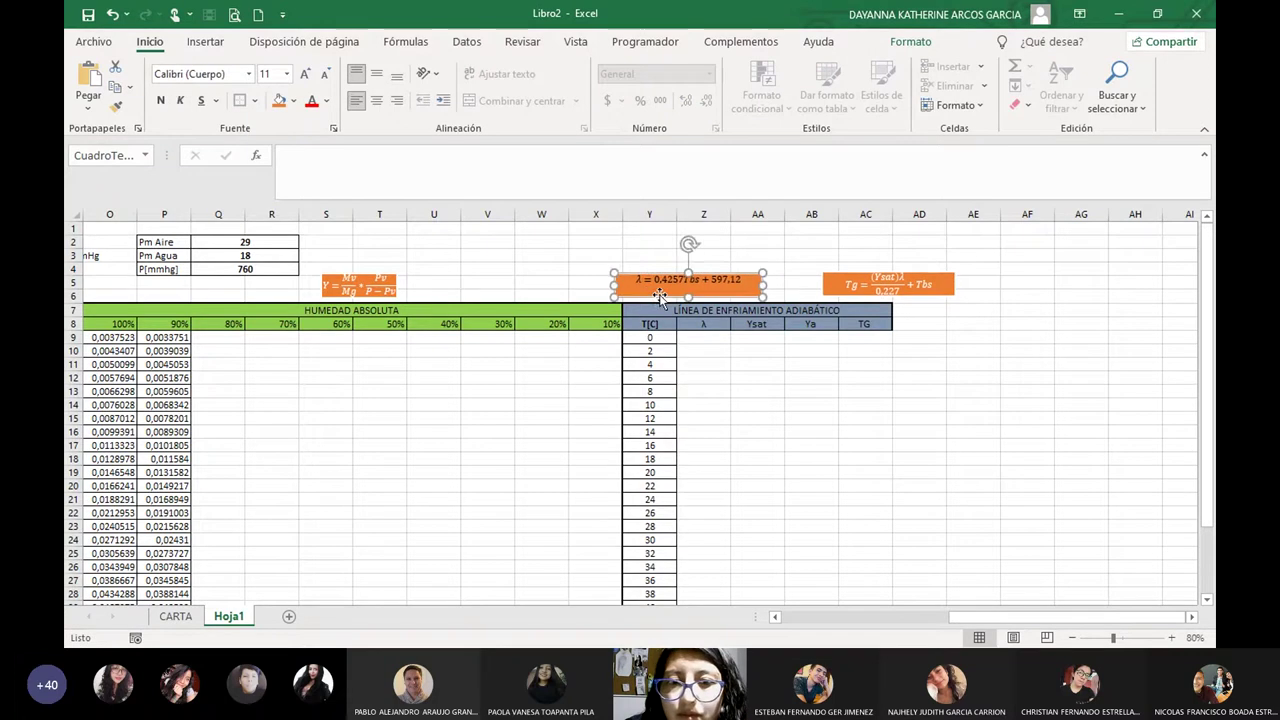
pyautogui.click(829, 294)
pyautogui.moveTo(829, 294); pyautogui.dragTo(783, 295)
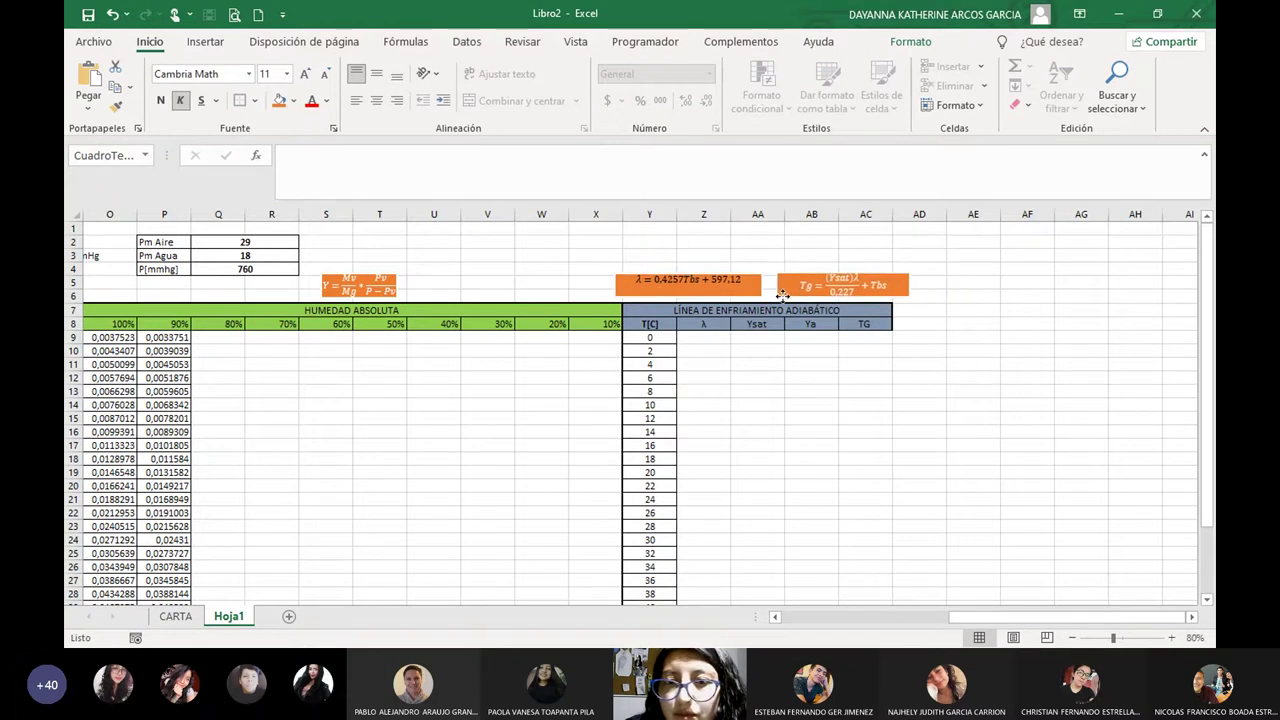
pyautogui.click(751, 366)
# Enter the formula =(0,4257*Y9)+597,12 in Z9 as the first λ value.
pyautogui.click(703, 337)
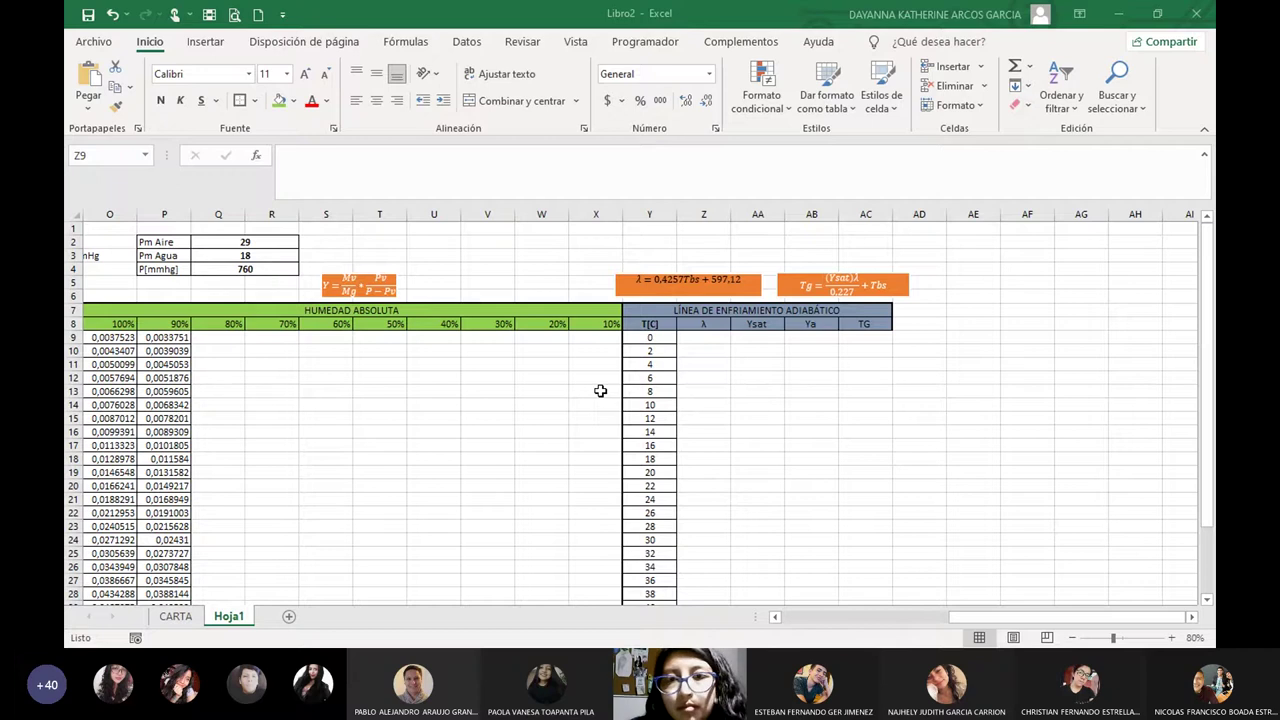
pyautogui.click(791, 389)
pyautogui.click(708, 342)
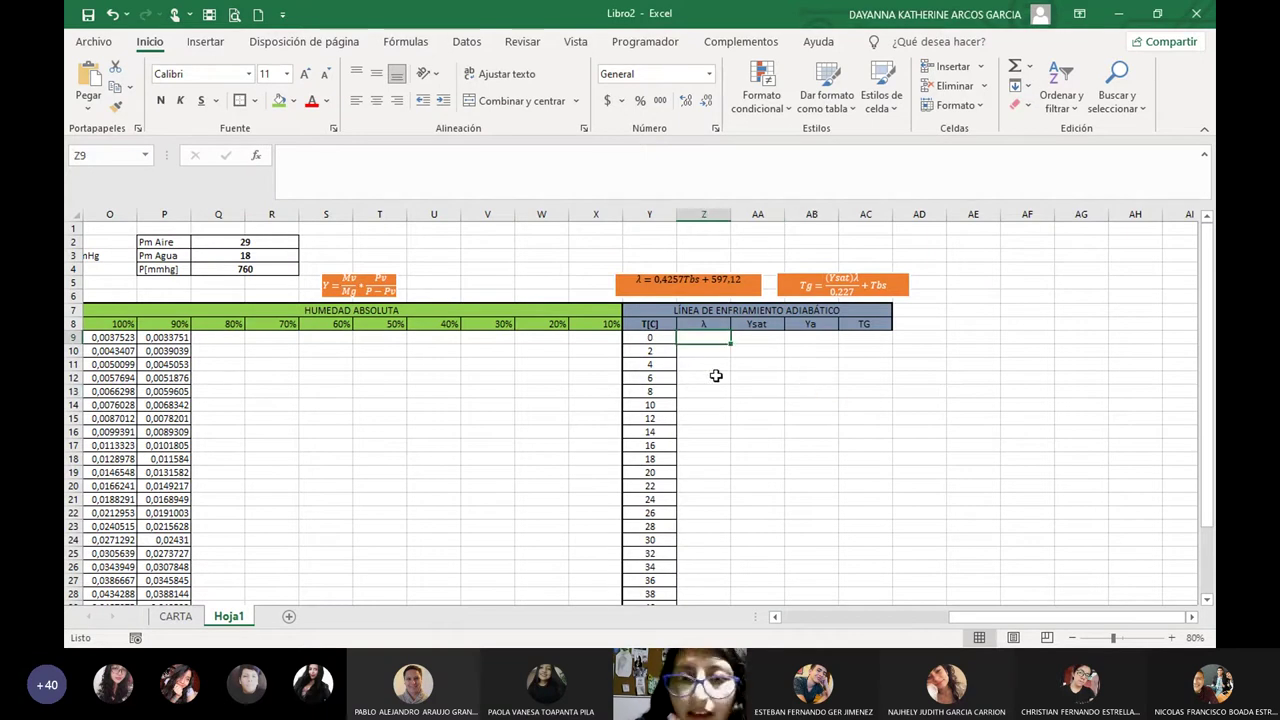
pyautogui.write('=')
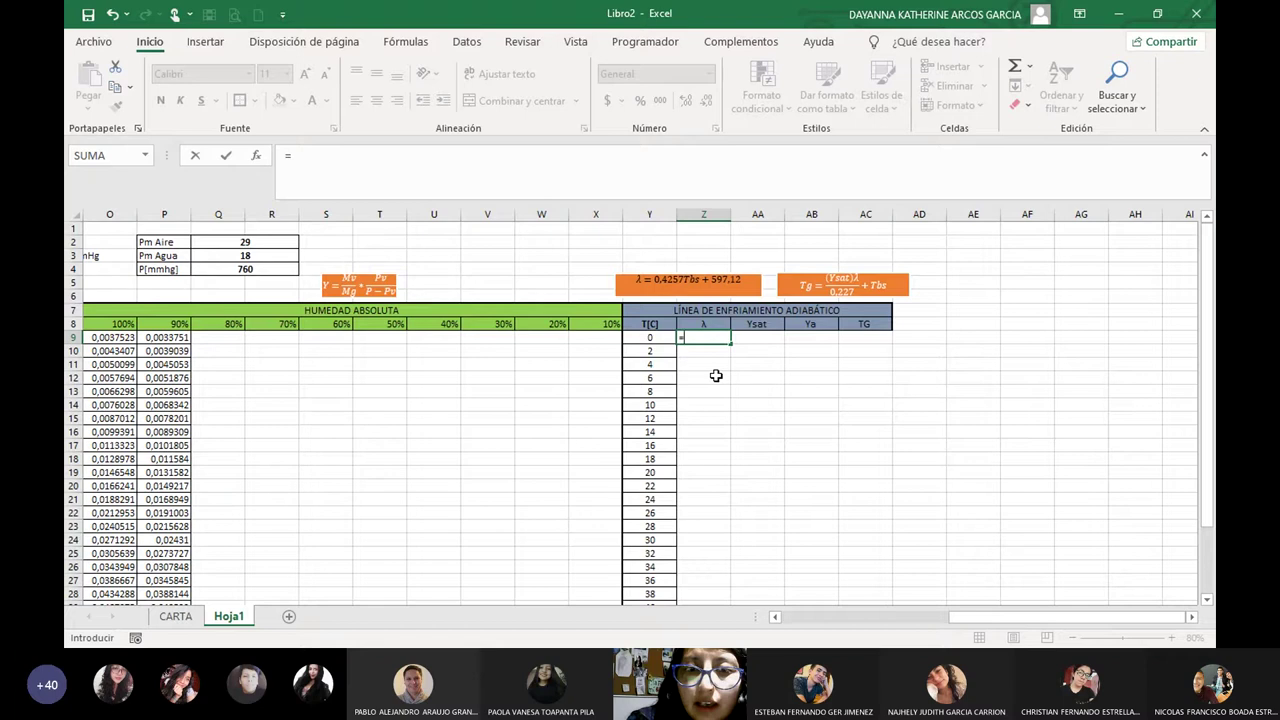
pyautogui.write('(0,425')
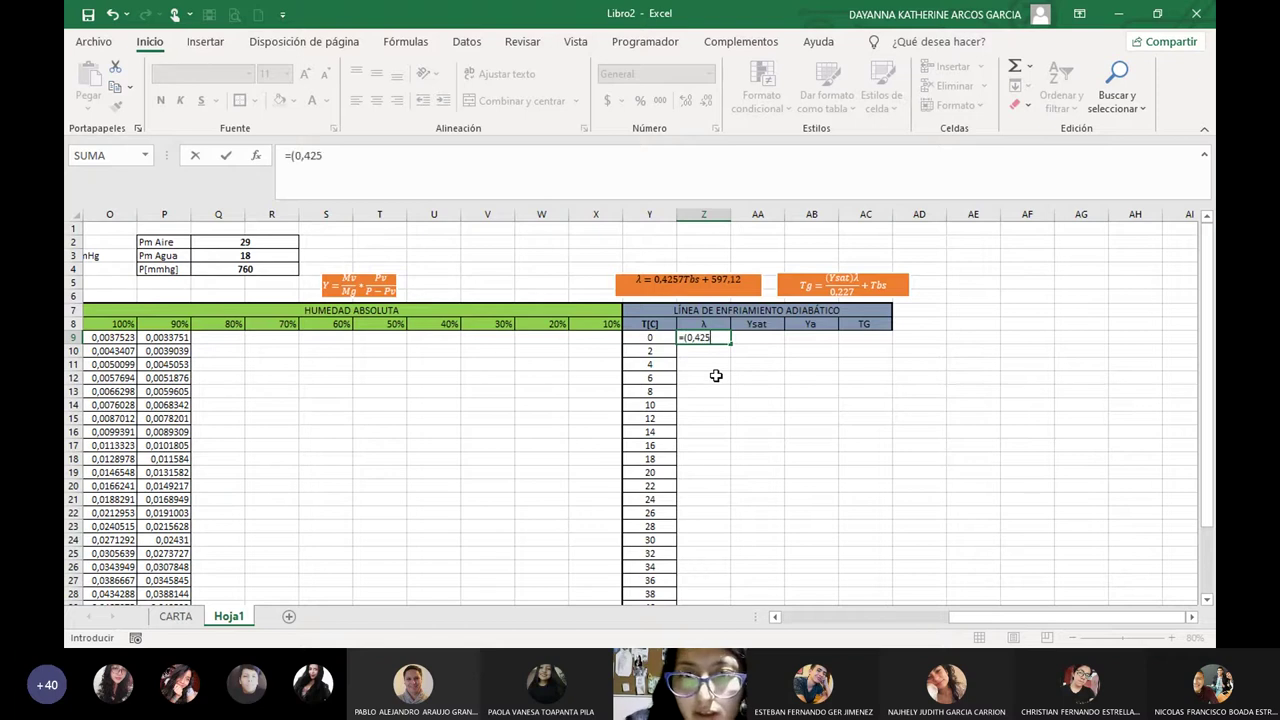
pyautogui.write('7*')
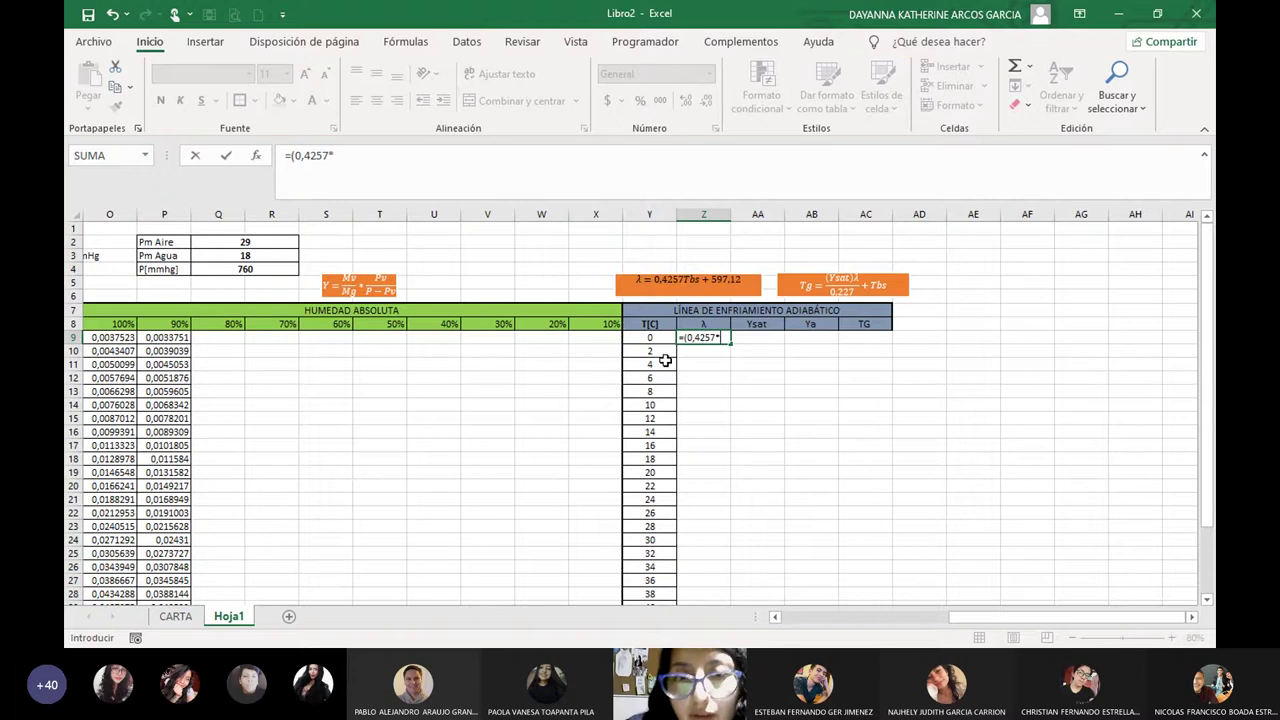
pyautogui.click(664, 338)
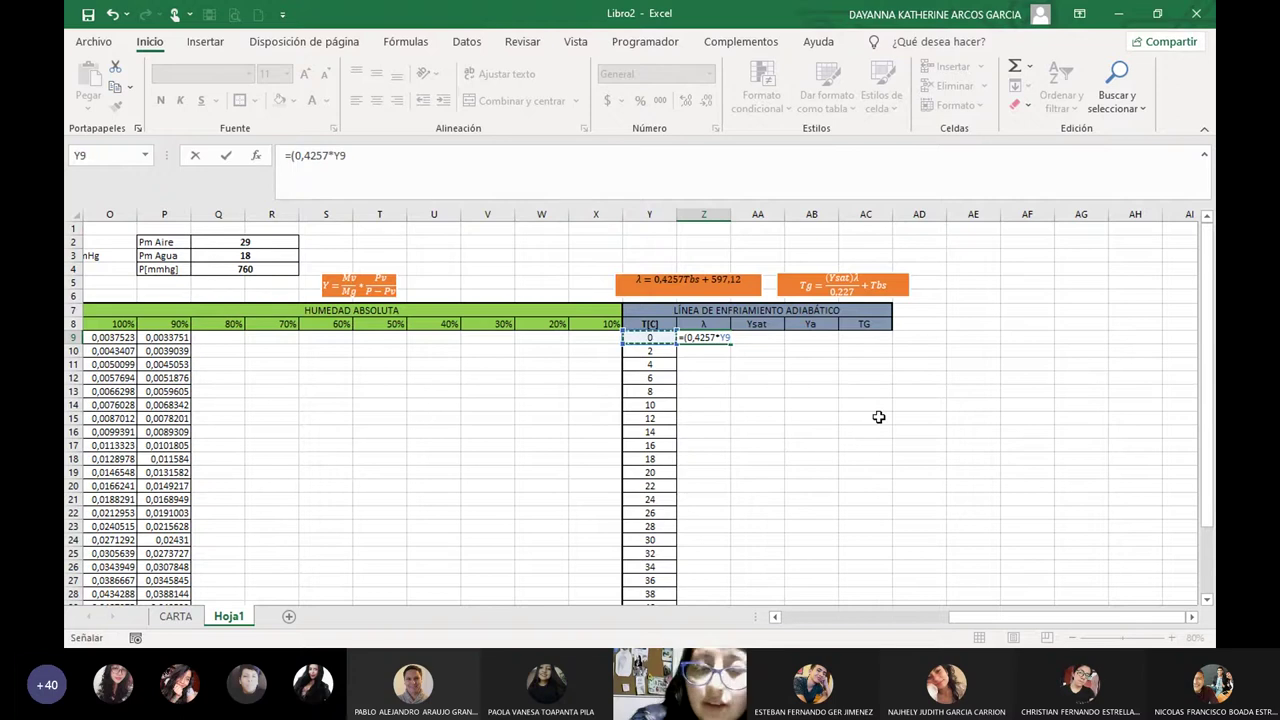
pyautogui.write(')+597,12')
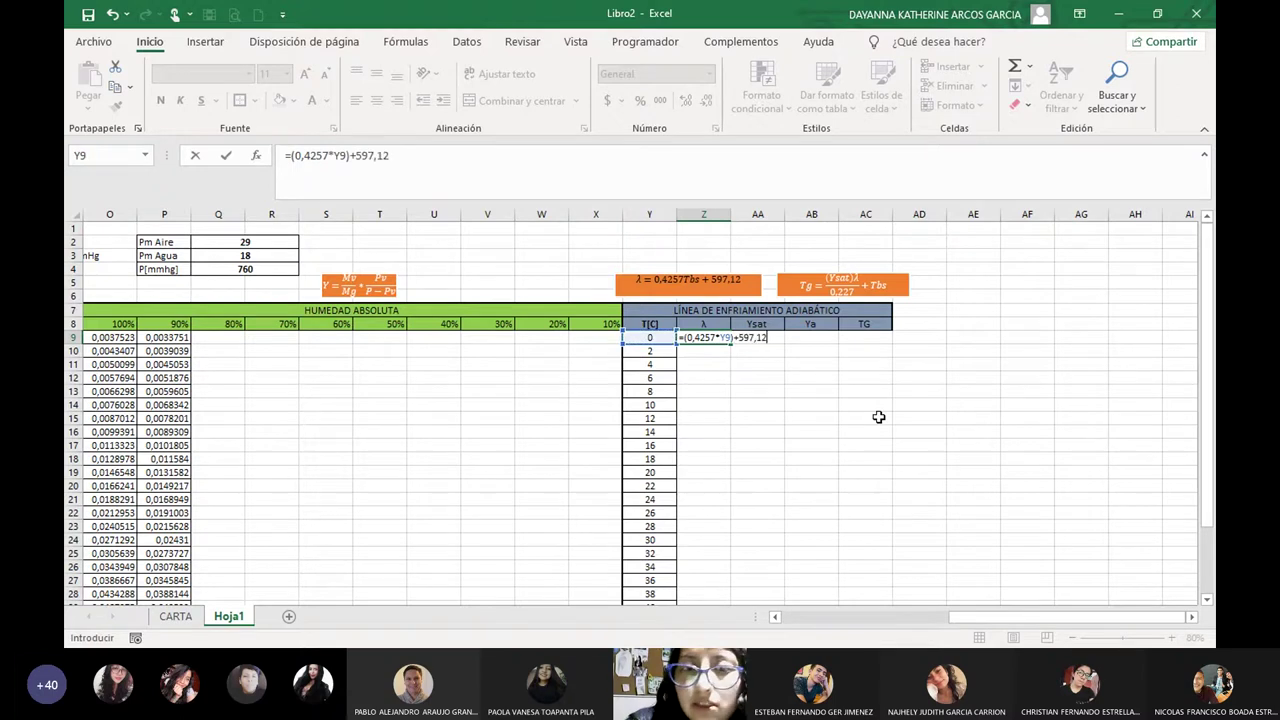
pyautogui.press('Return')
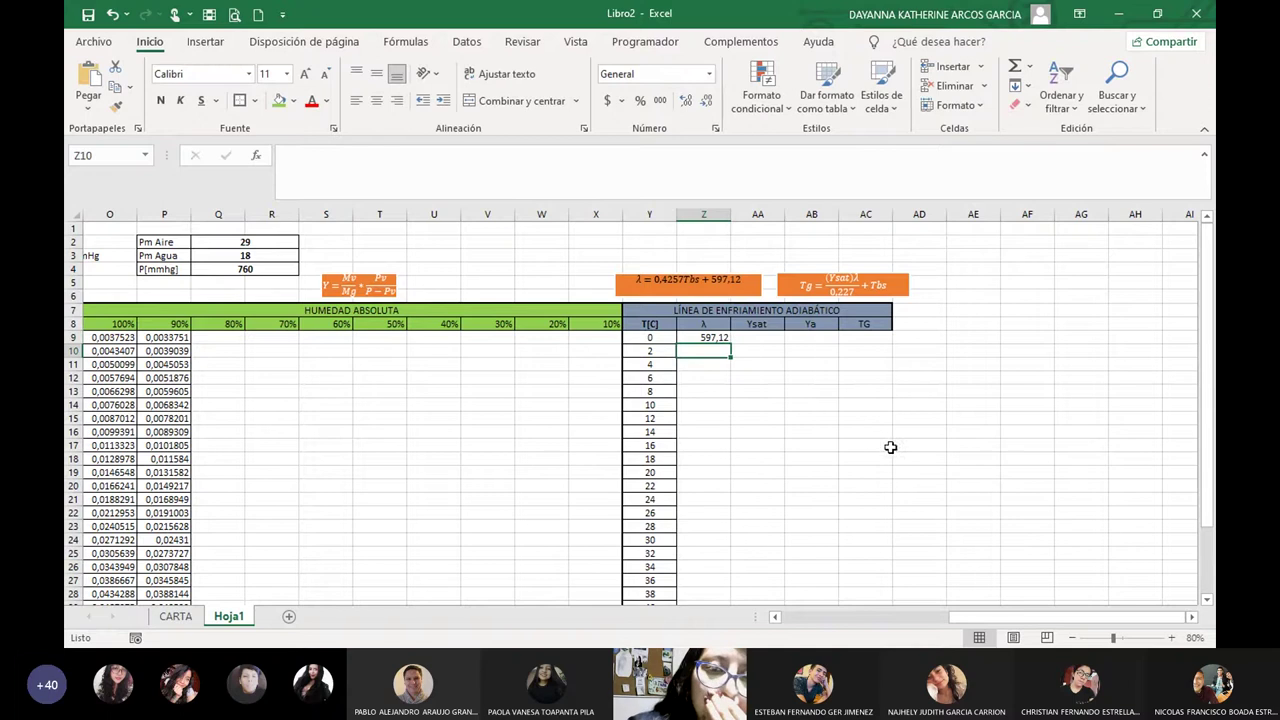
# Fill the λ formula from Z9 down alongside all the temperatures and apply all borders to the column's cells.
pyautogui.click(709, 336)
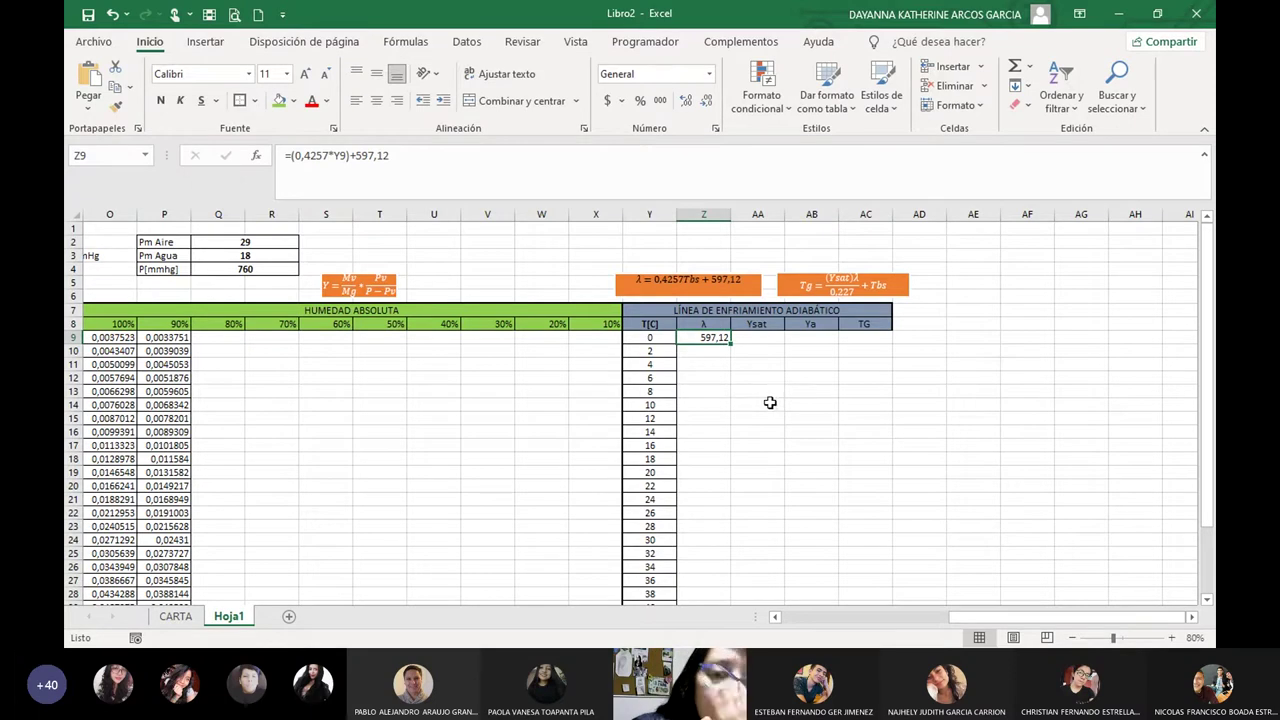
pyautogui.doubleClick(731, 343)
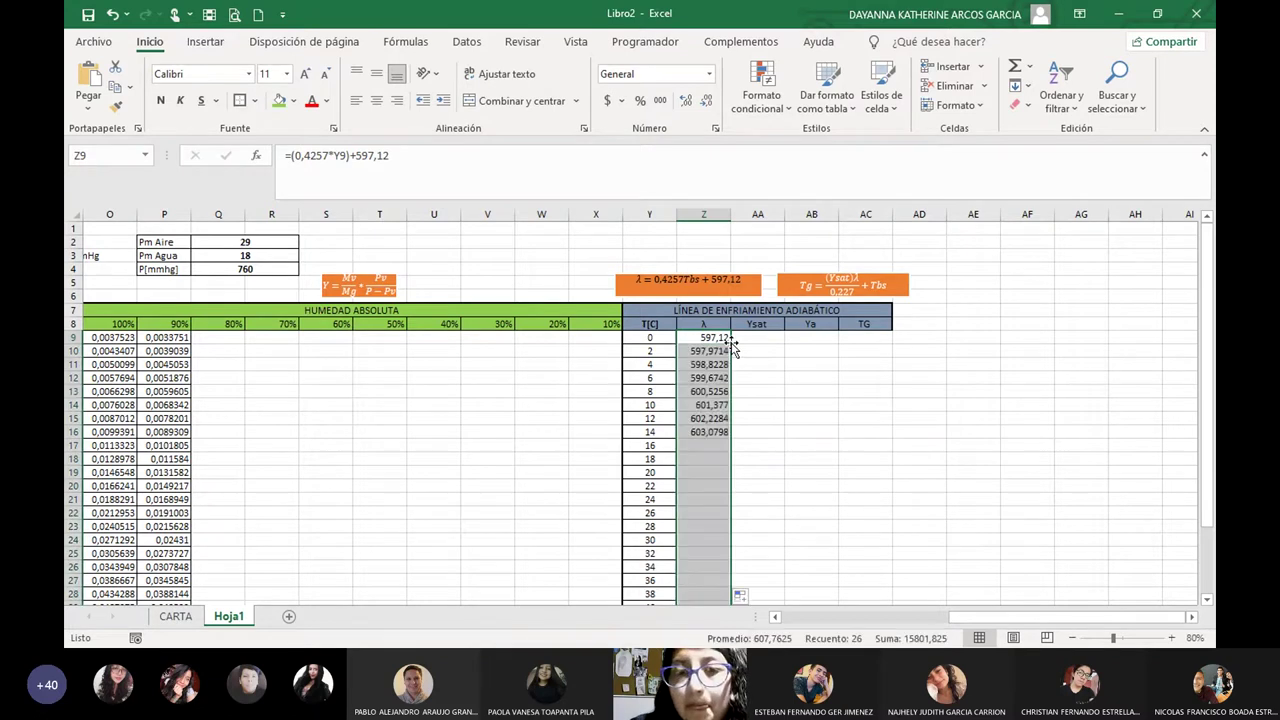
pyautogui.click(706, 338)
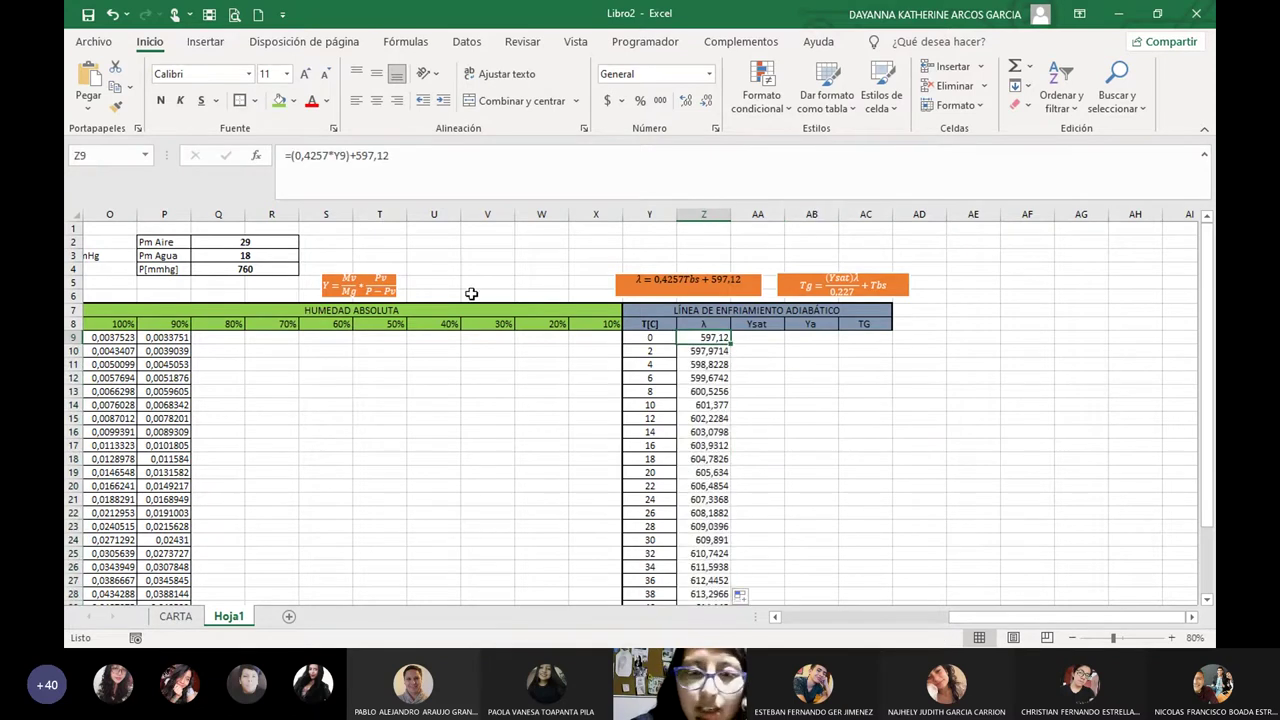
pyautogui.click(255, 101)
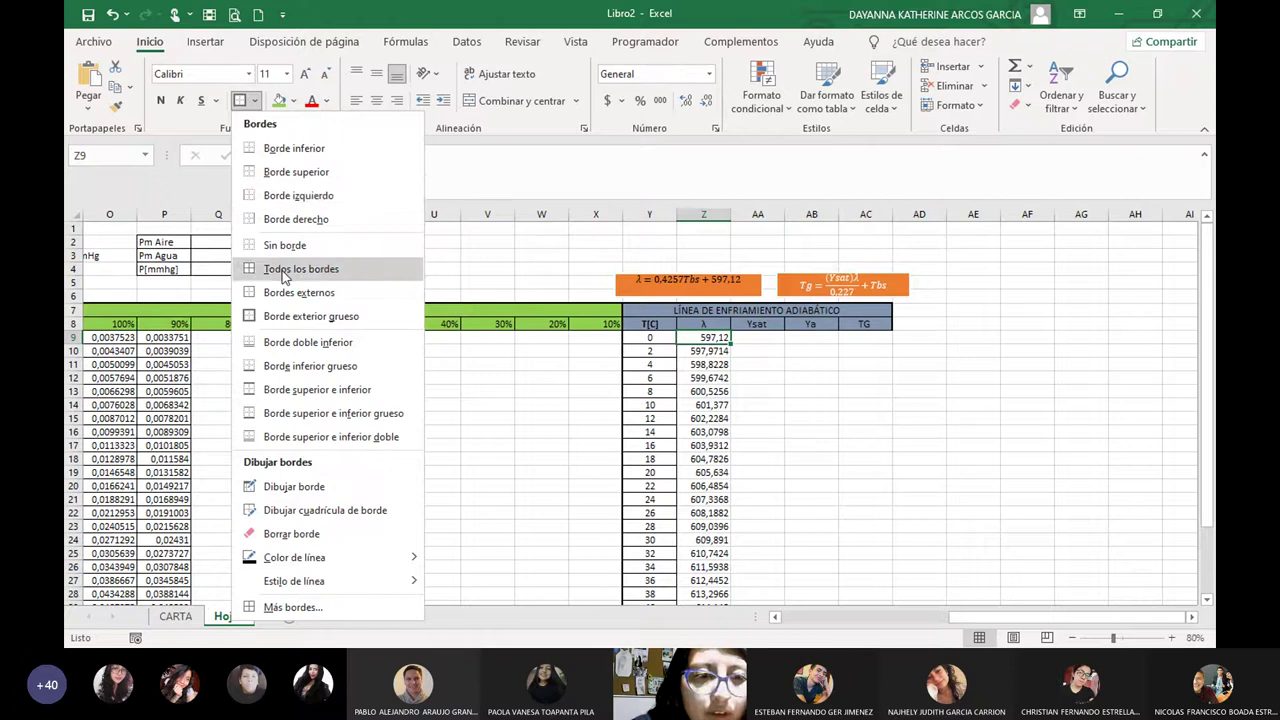
pyautogui.click(283, 272)
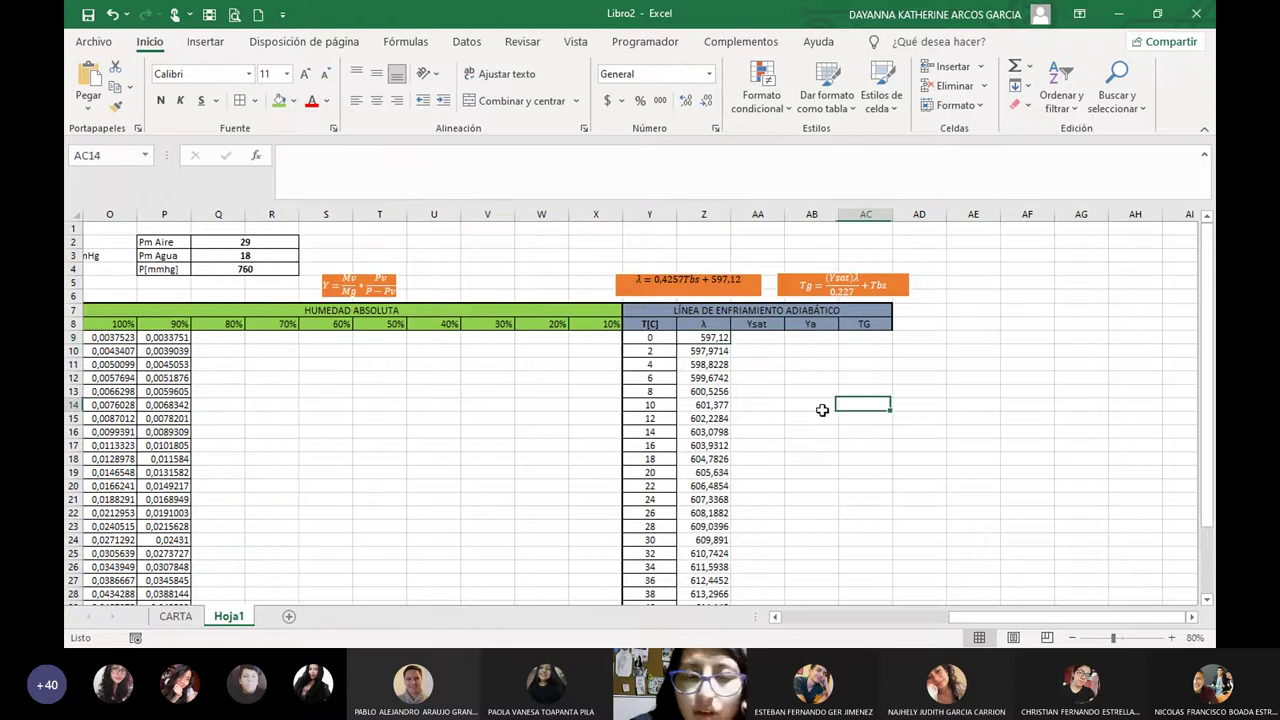
pyautogui.doubleClick(731, 345)
pyautogui.click(812, 418)
pyautogui.scroll(-1, 792, 450)
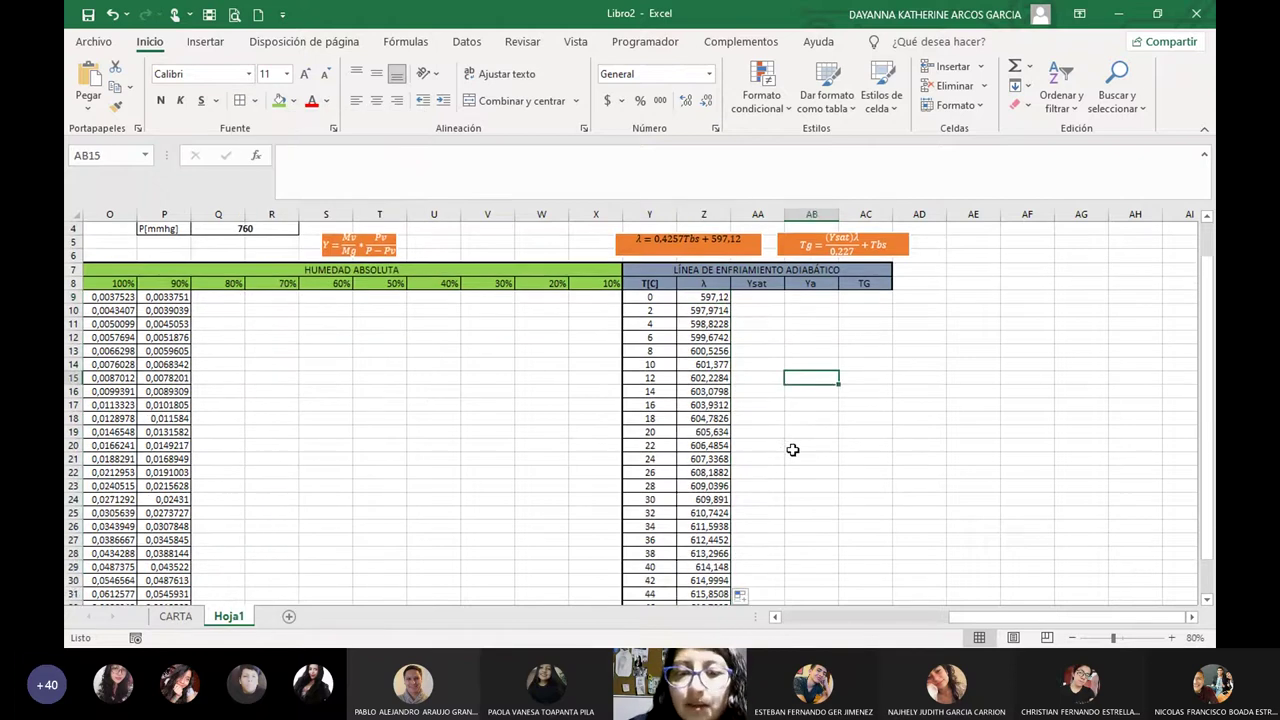
pyautogui.scroll(1, 792, 450)
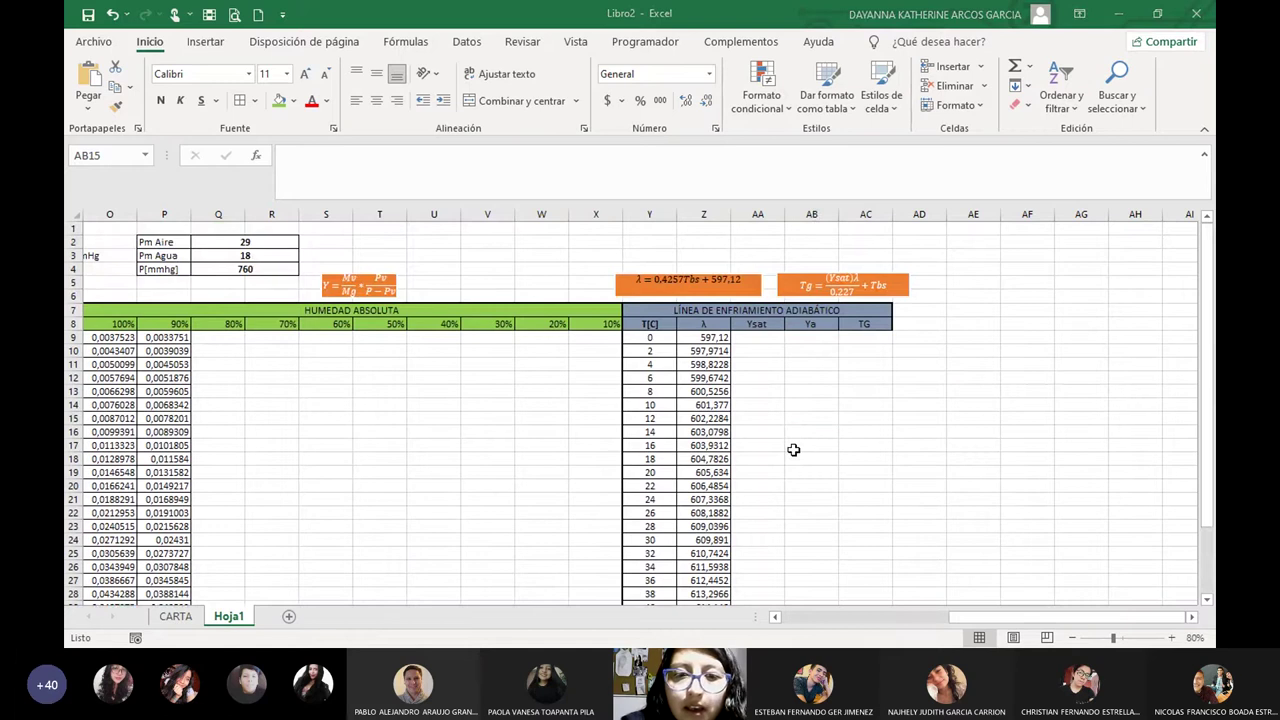
# Enter =O9 in AA9 so the first Ysat value takes the 100% absolute humidity.
pyautogui.click(769, 378)
pyautogui.click(716, 339)
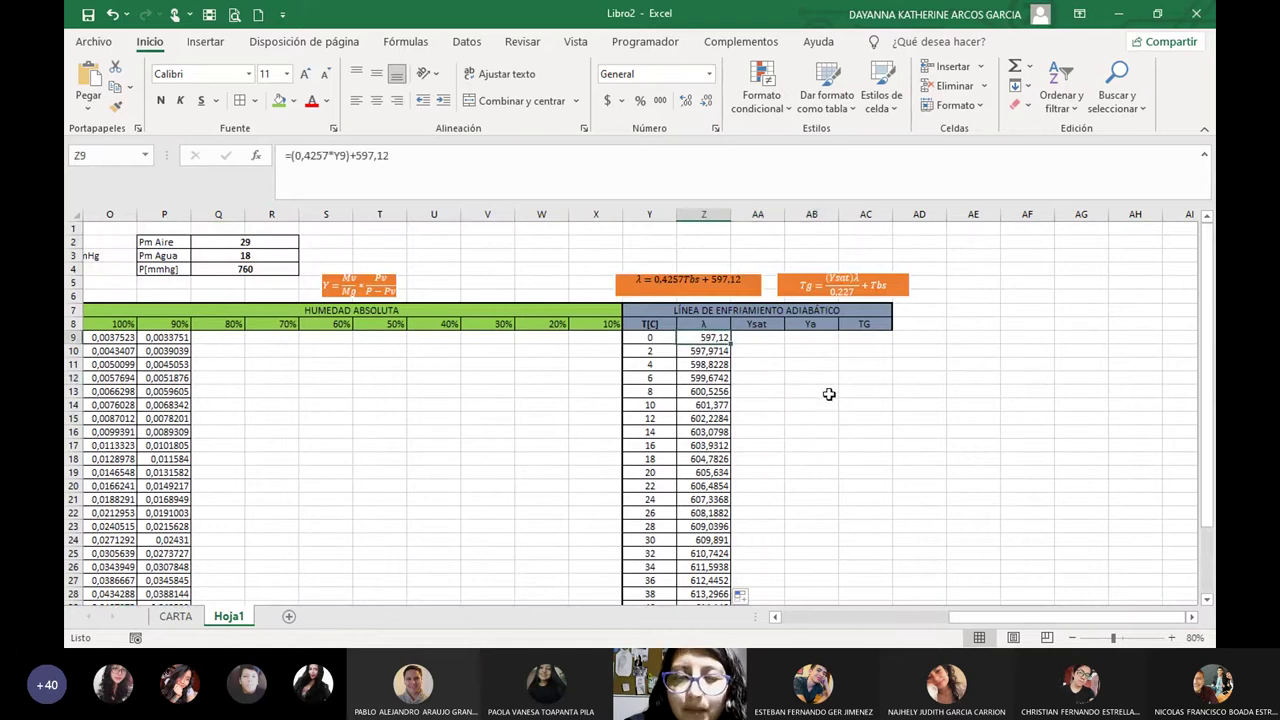
pyautogui.click(1172, 638)
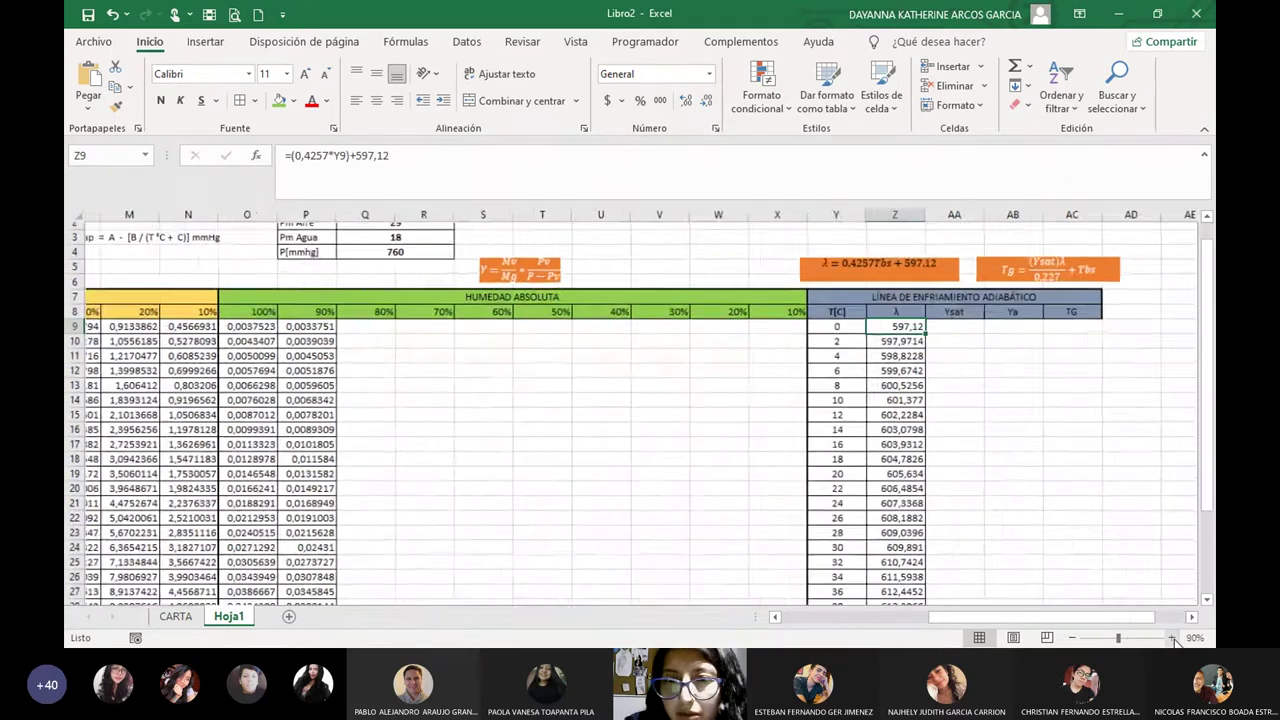
pyautogui.click(1172, 638)
pyautogui.scroll(1, 900, 445)
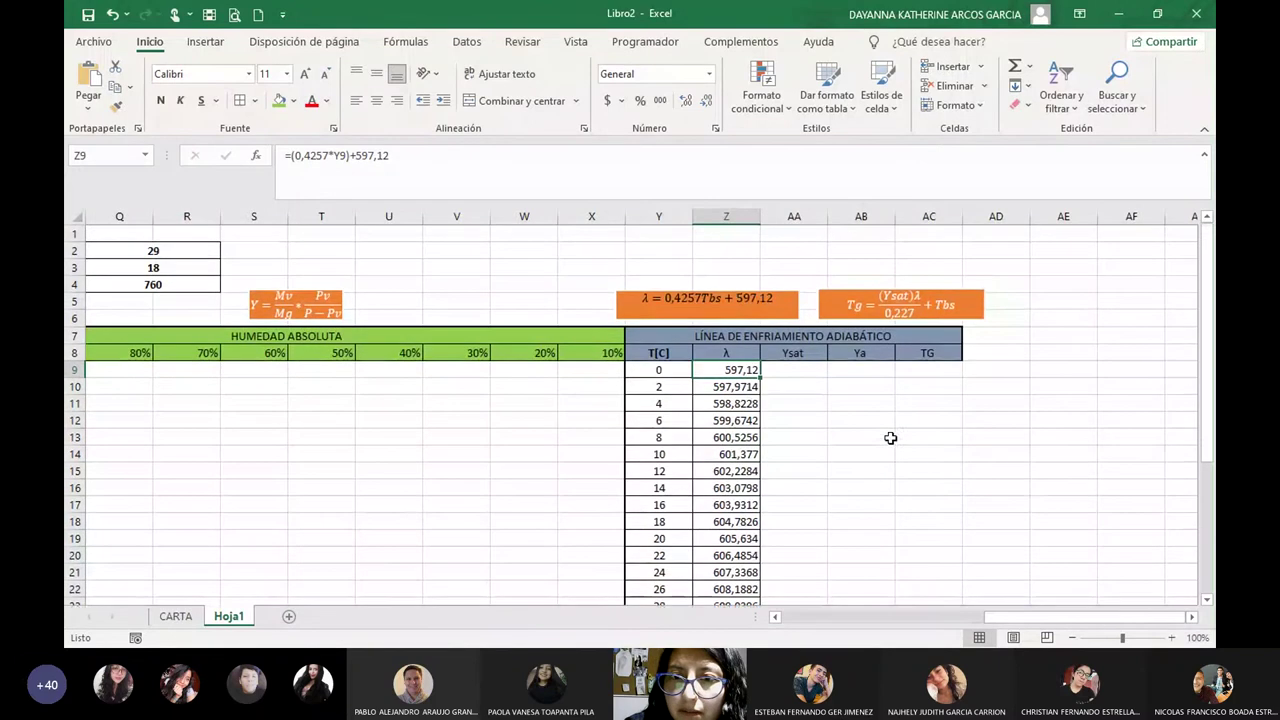
pyautogui.click(1172, 638)
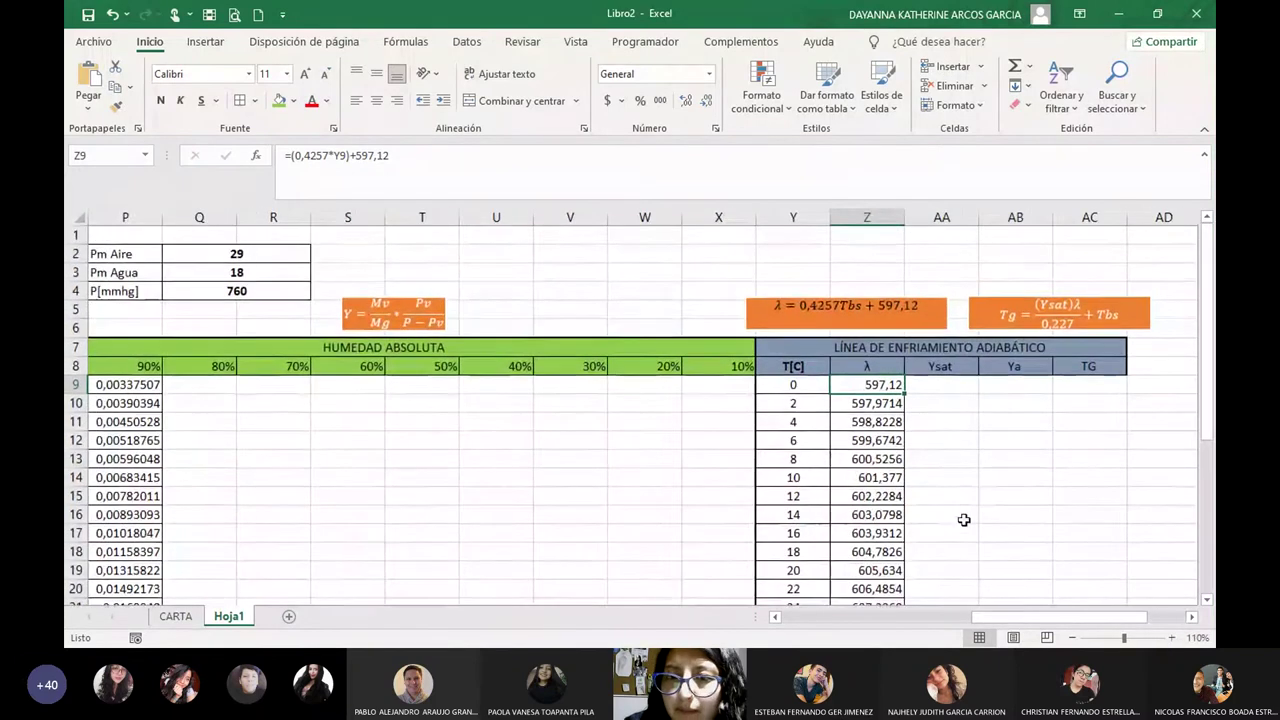
pyautogui.moveTo(998, 617); pyautogui.dragTo(1040, 617)
pyautogui.scroll(-1, 706, 363)
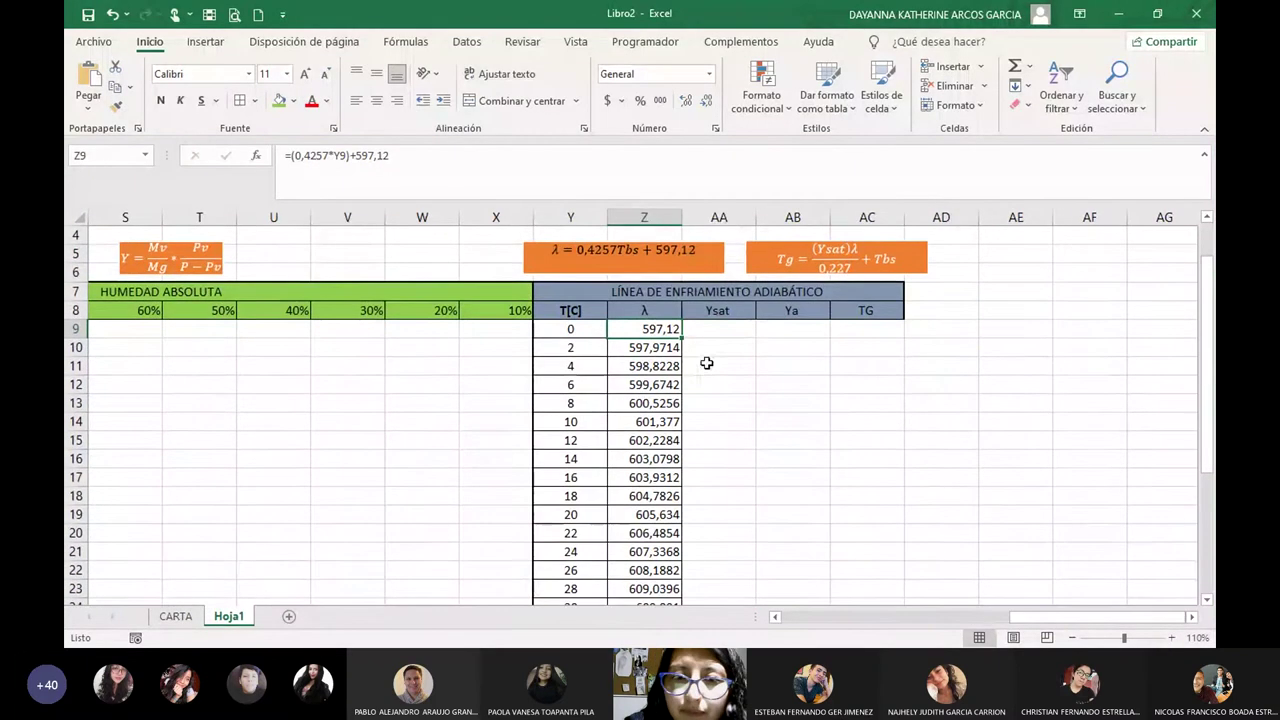
pyautogui.press('Right')
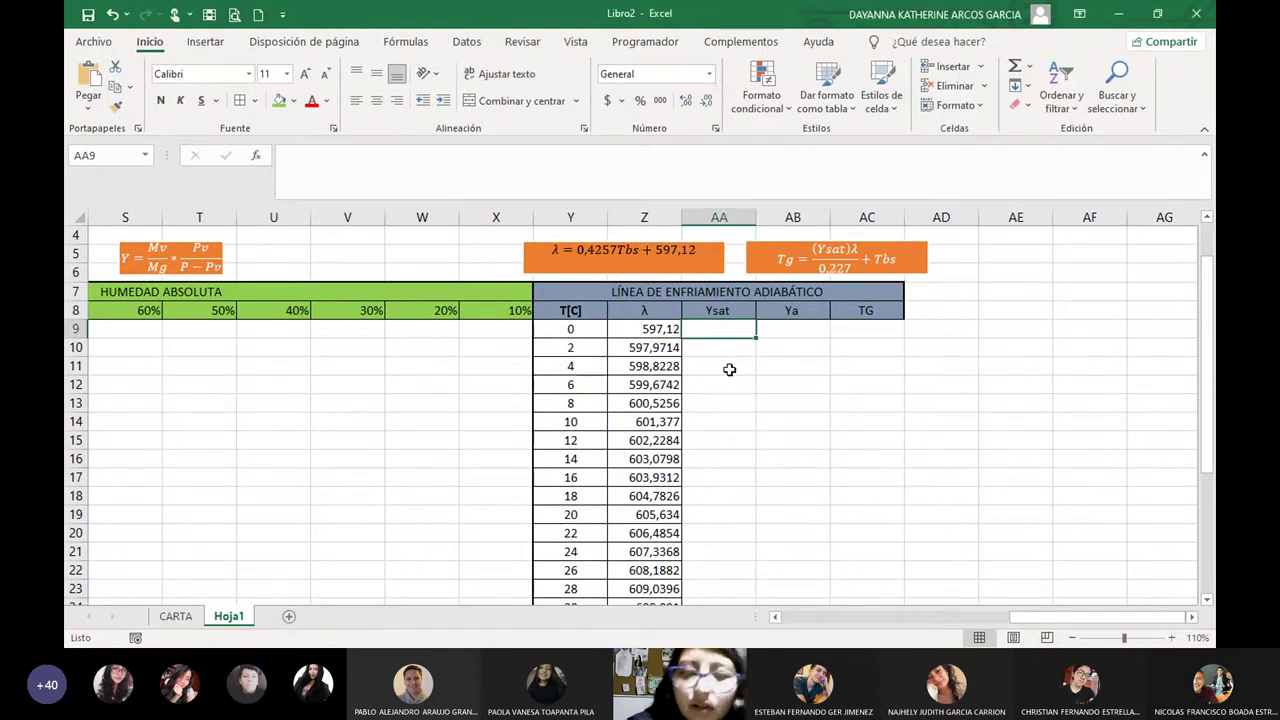
pyautogui.write('=')
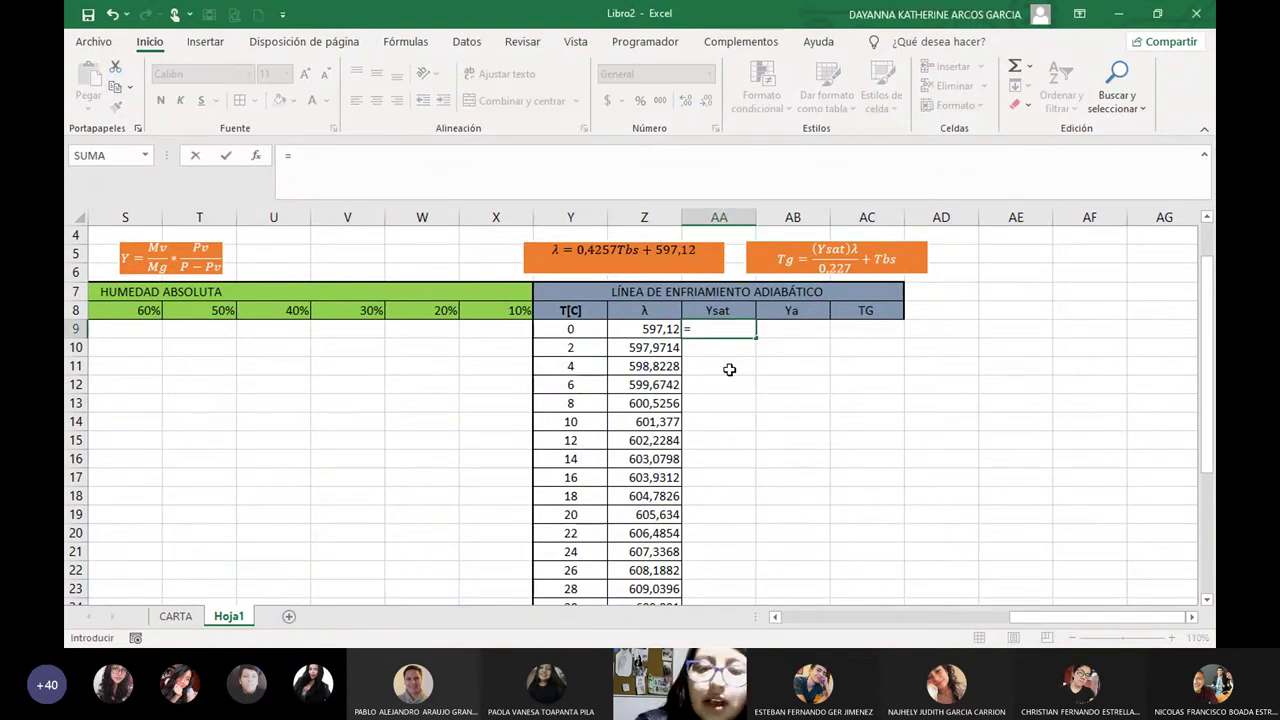
pyautogui.moveTo(1019, 617); pyautogui.dragTo(893, 621)
pyautogui.click(578, 332)
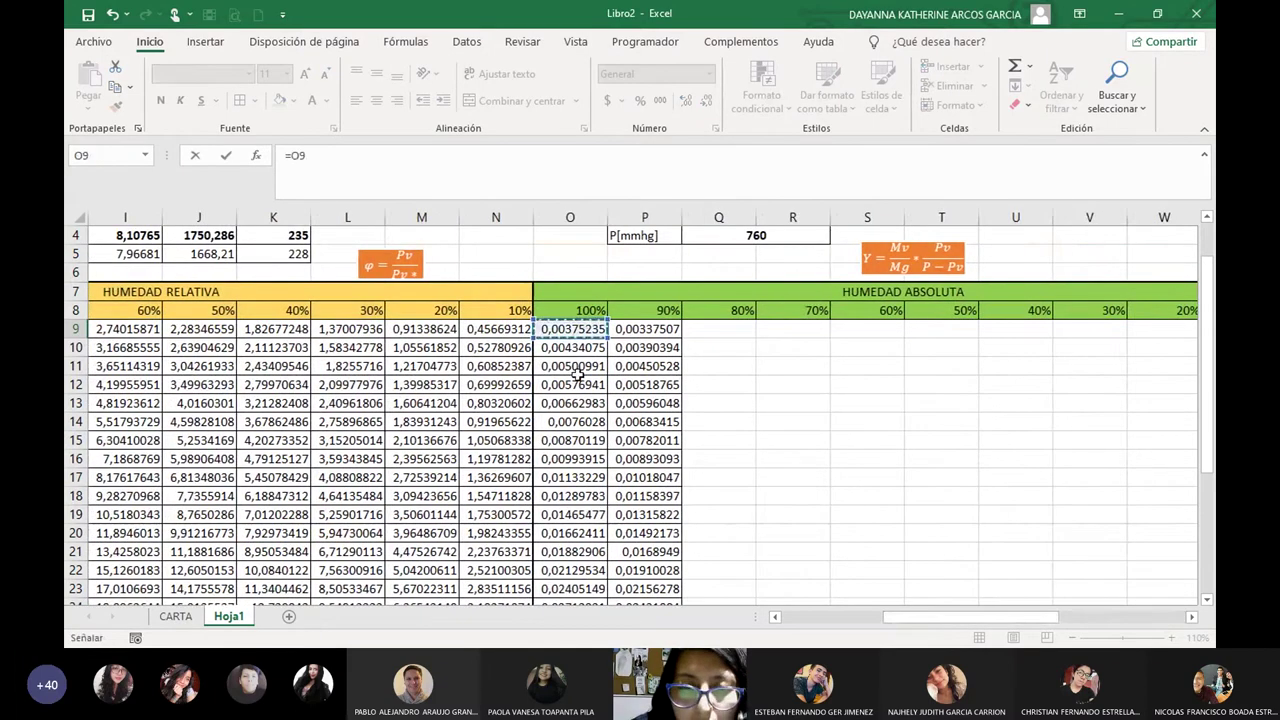
pyautogui.press('Return')
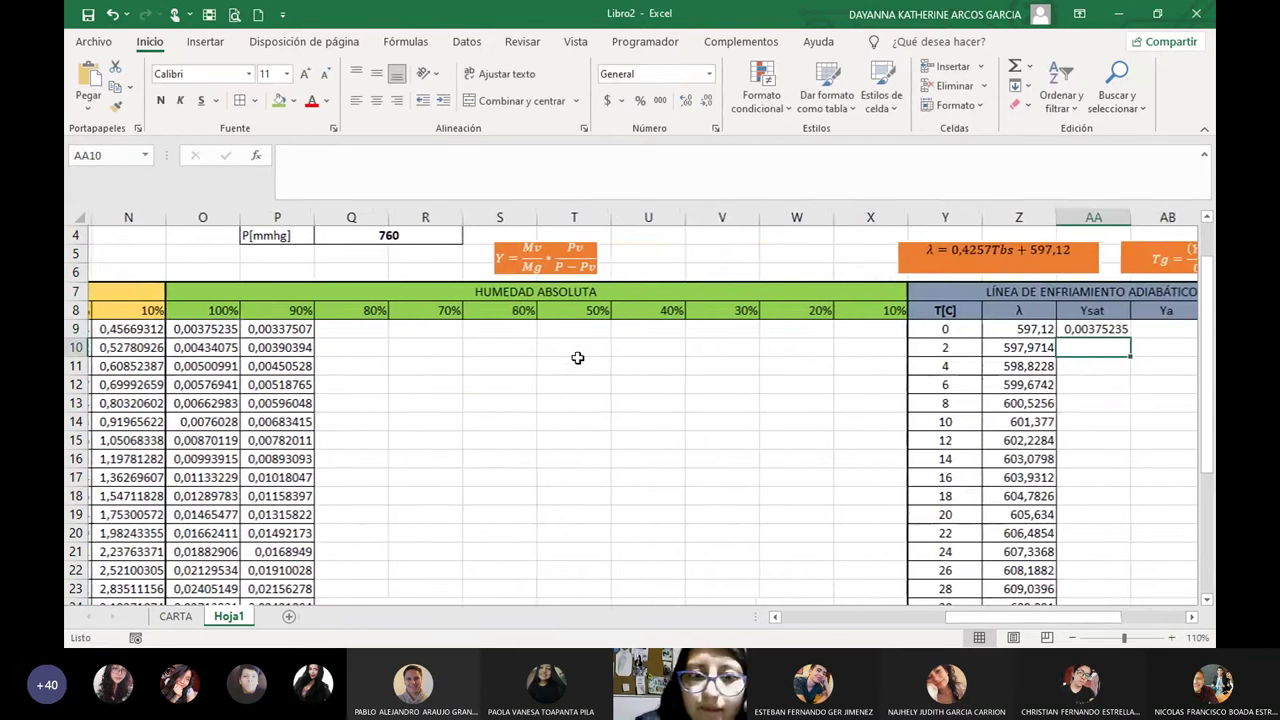
# Fill the Ysat reference from AA9 down alongside all the temperatures.
pyautogui.moveTo(975, 618); pyautogui.dragTo(1012, 618)
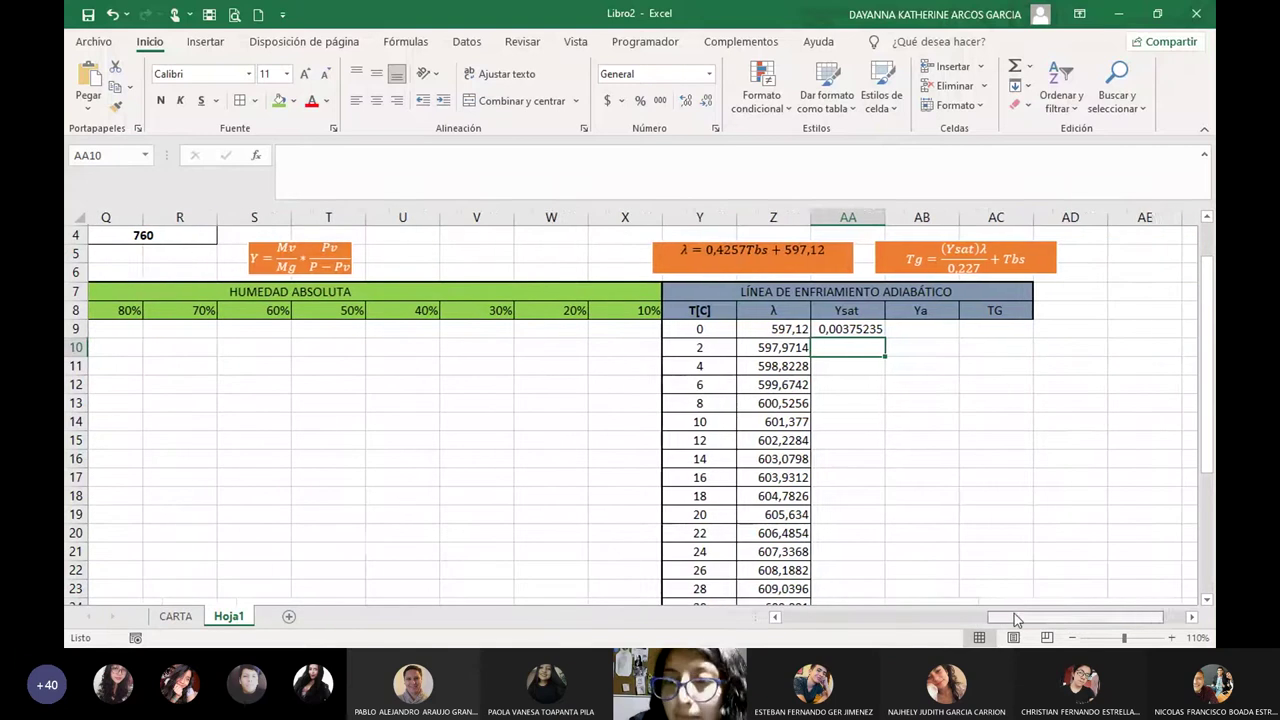
pyautogui.click(866, 332)
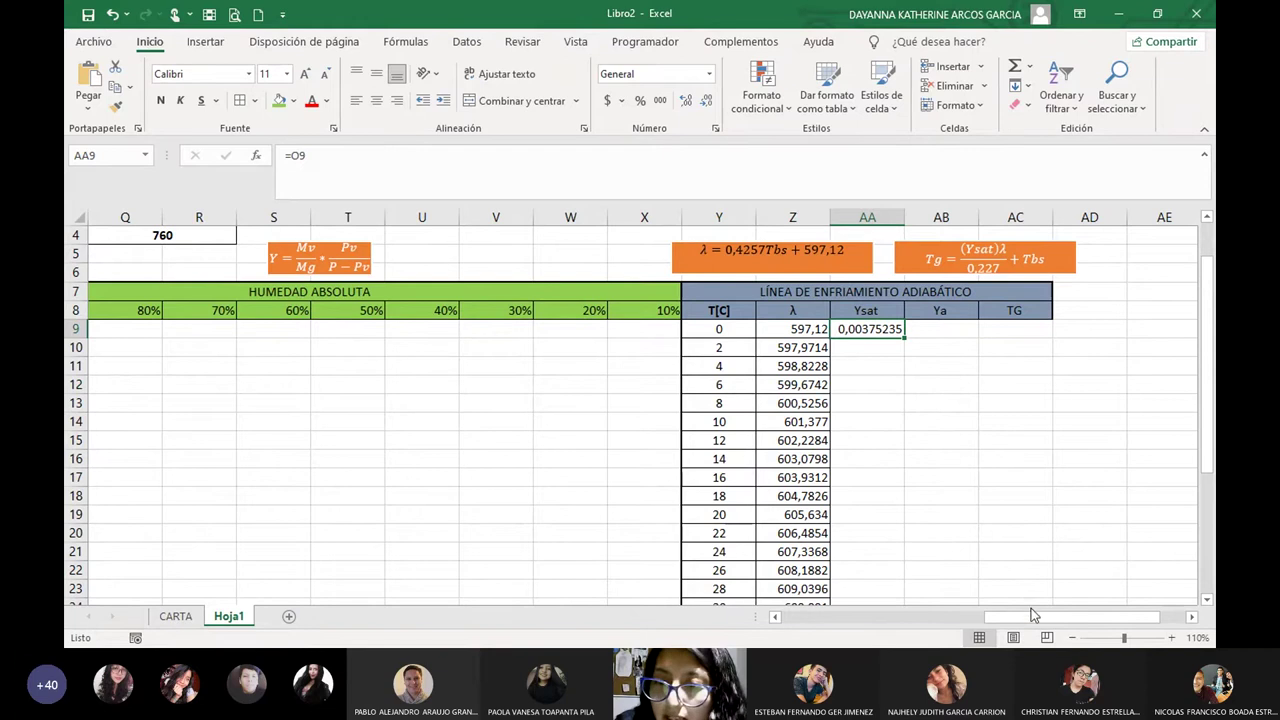
pyautogui.moveTo(1028, 618); pyautogui.dragTo(930, 623)
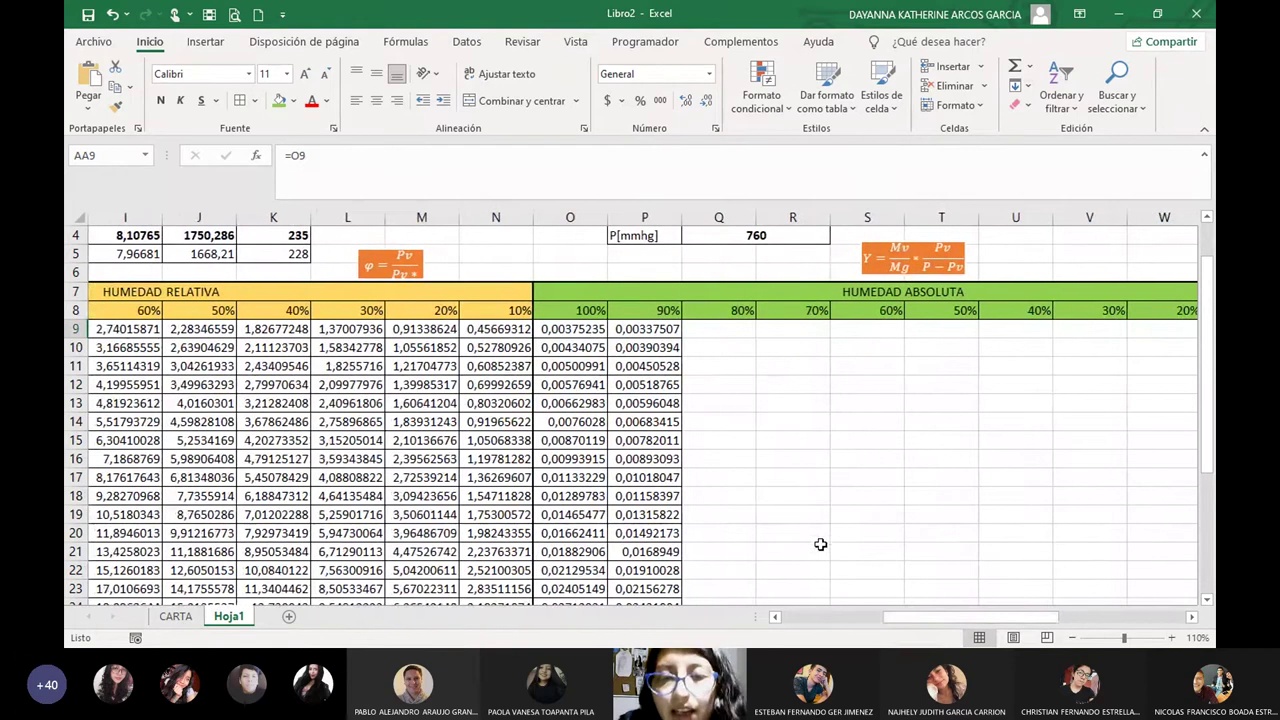
pyautogui.scroll(1, 779, 484)
pyautogui.scroll(-1, 779, 484)
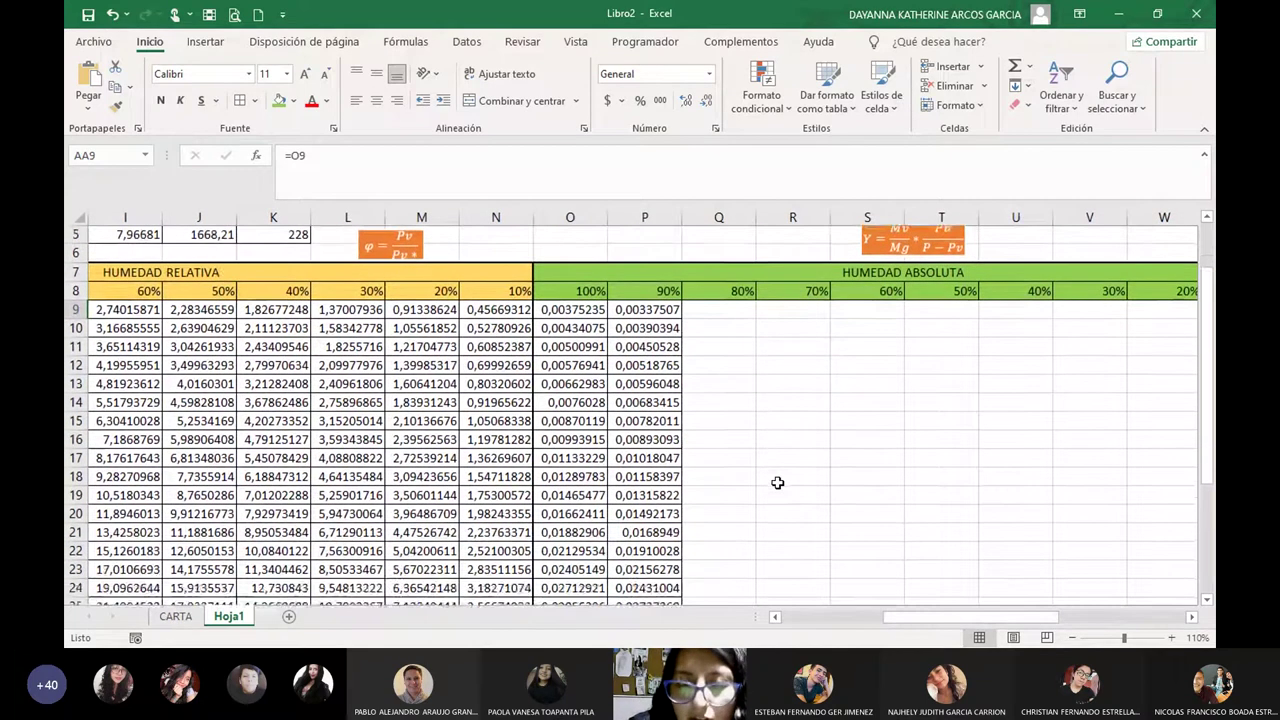
pyautogui.scroll(1, 777, 476)
pyautogui.click(755, 291)
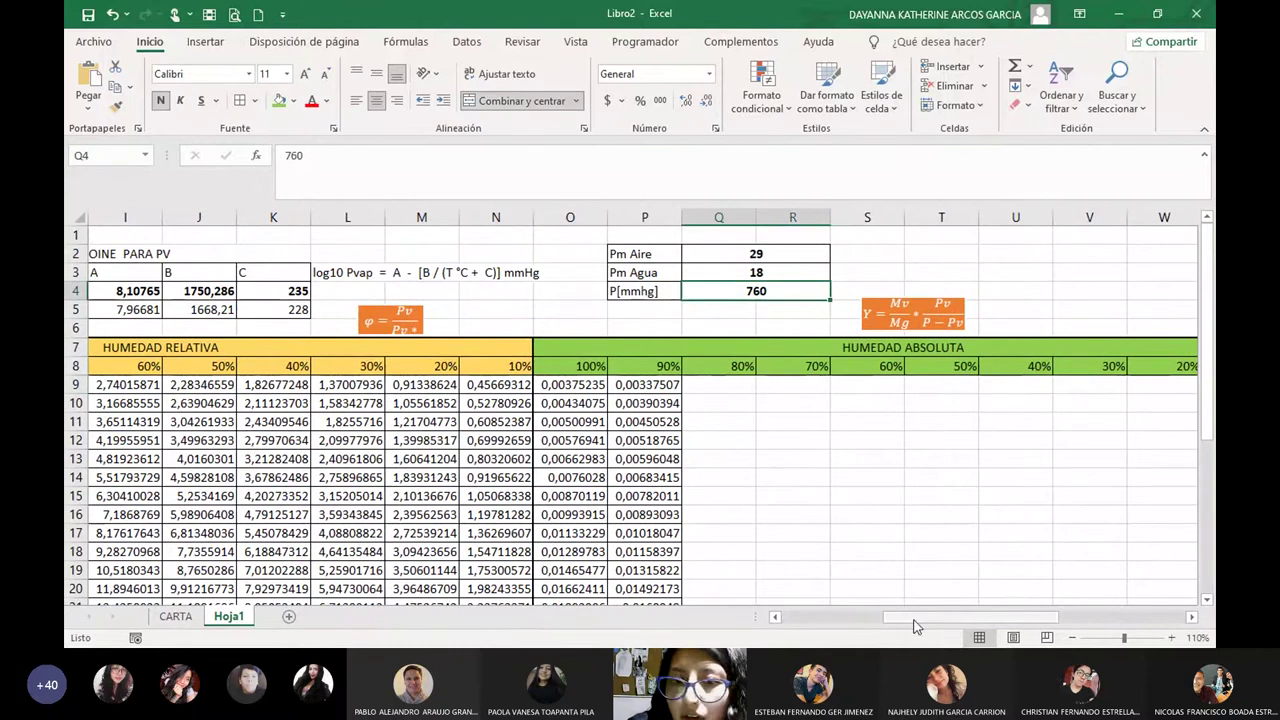
pyautogui.moveTo(951, 617); pyautogui.dragTo(1077, 620)
pyautogui.scroll(-2, 912, 520)
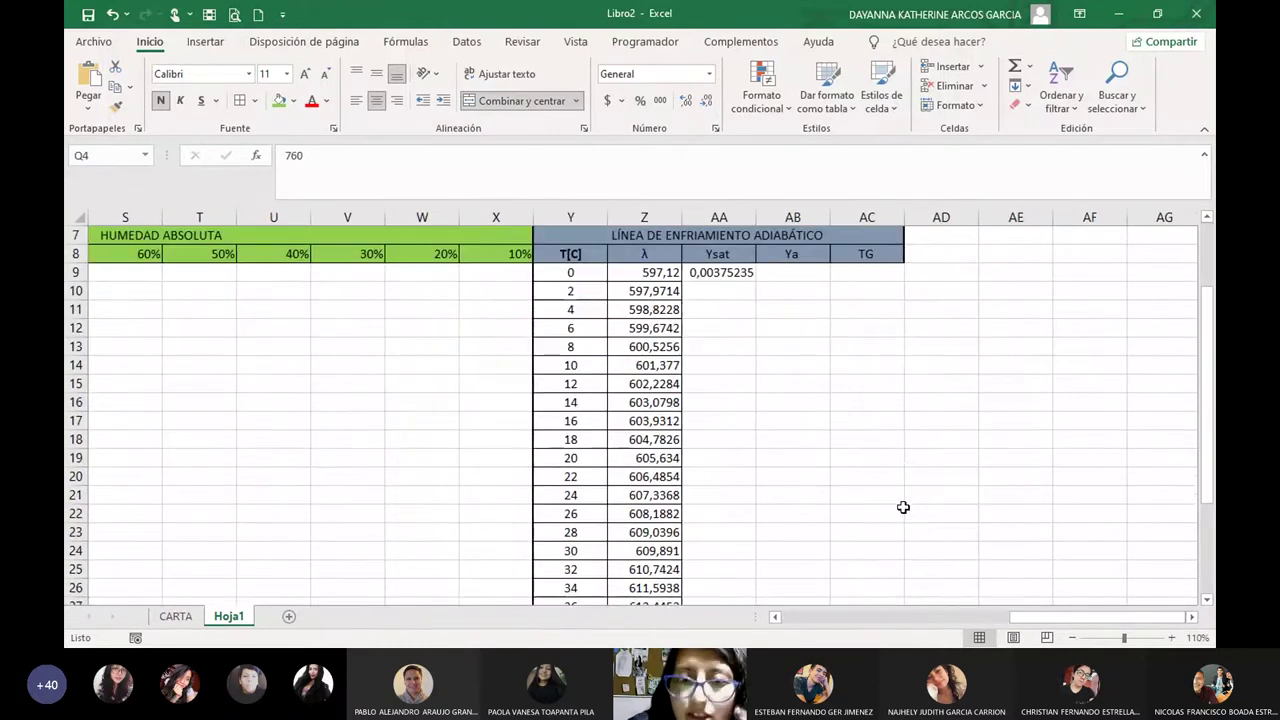
pyautogui.scroll(2, 903, 508)
pyautogui.click(722, 386)
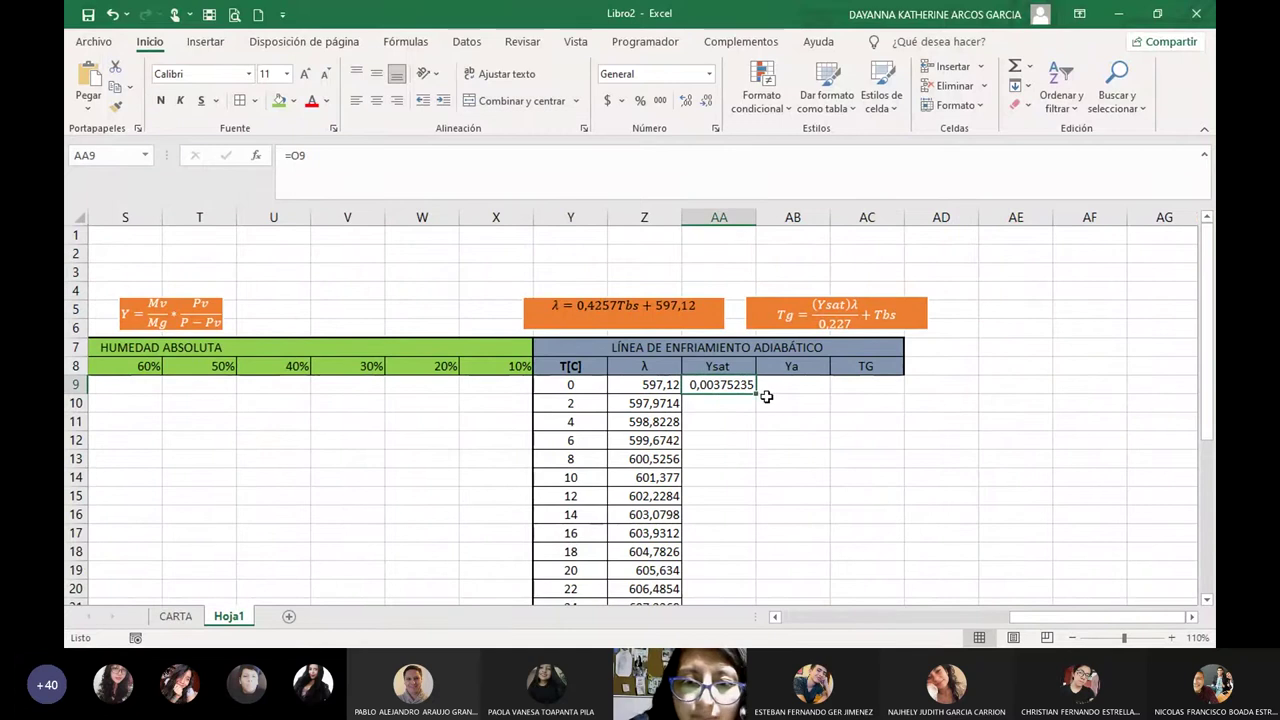
pyautogui.doubleClick(757, 396)
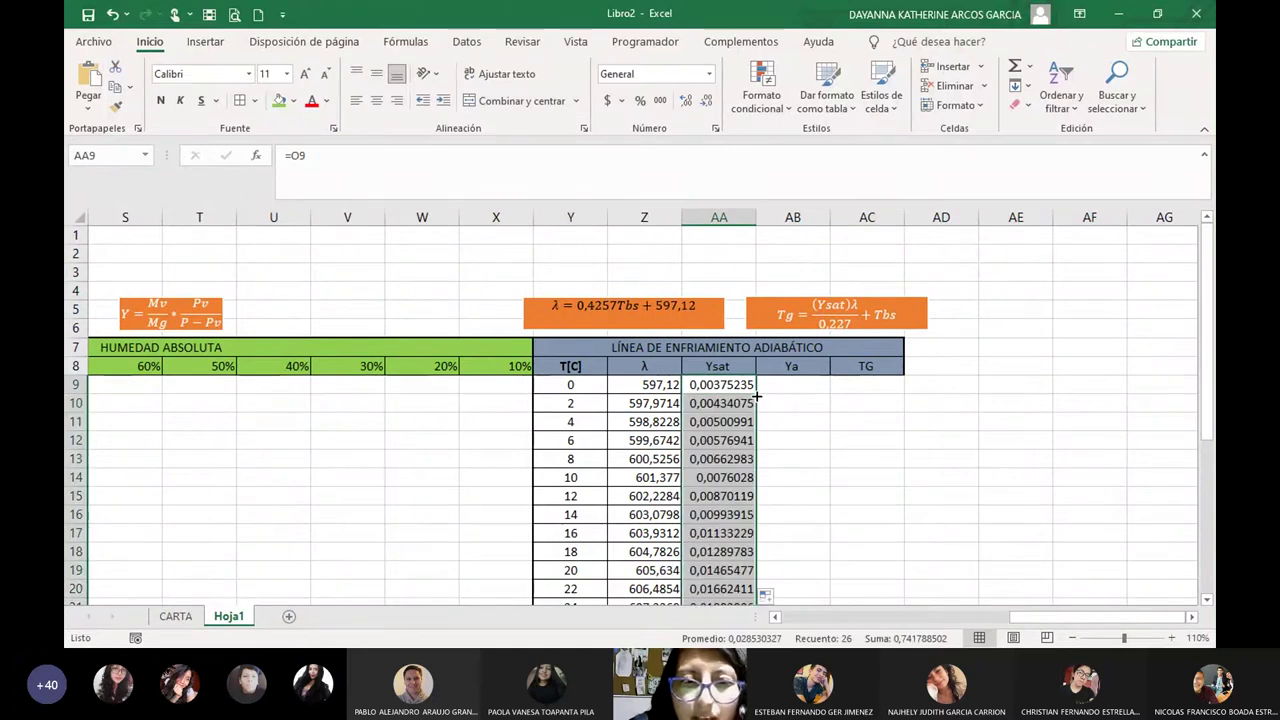
# Apply all borders to AA9 and fill it down again to give the whole Ysat column borders.
pyautogui.click(793, 457)
pyautogui.click(712, 403)
pyautogui.moveTo(712, 403); pyautogui.dragTo(770, 455)
pyautogui.click(720, 388)
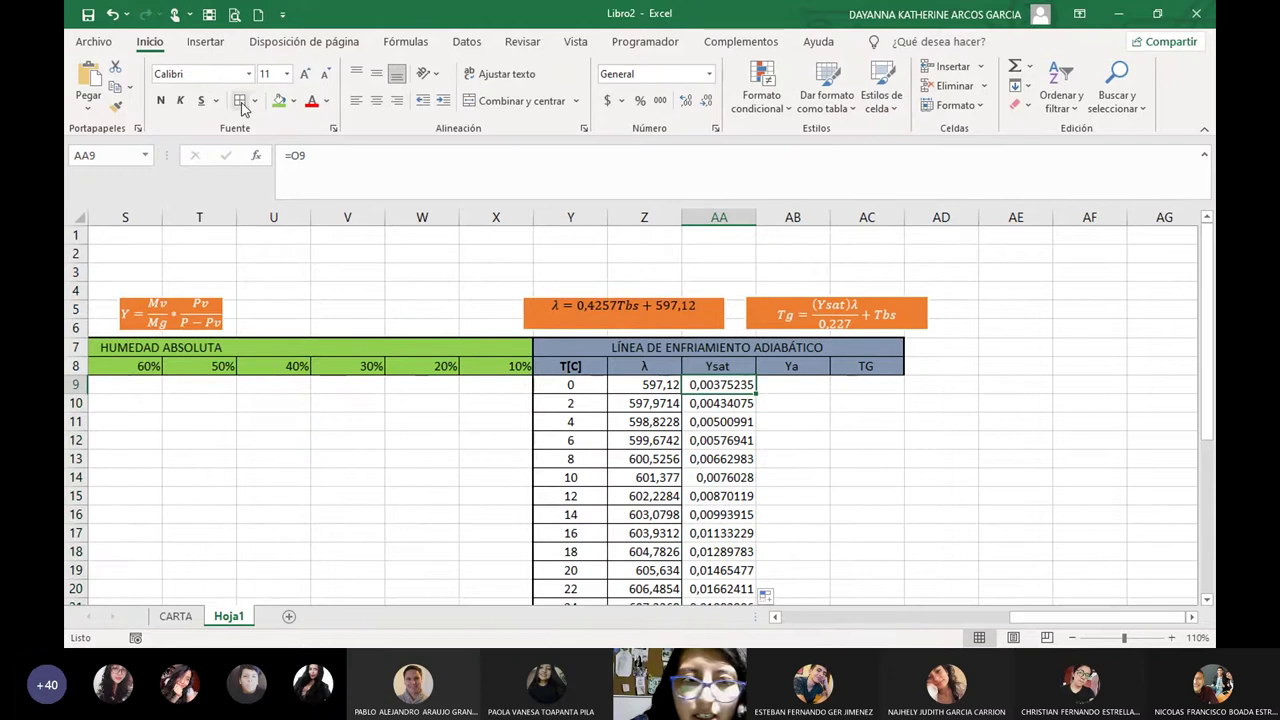
pyautogui.click(868, 440)
pyautogui.click(718, 390)
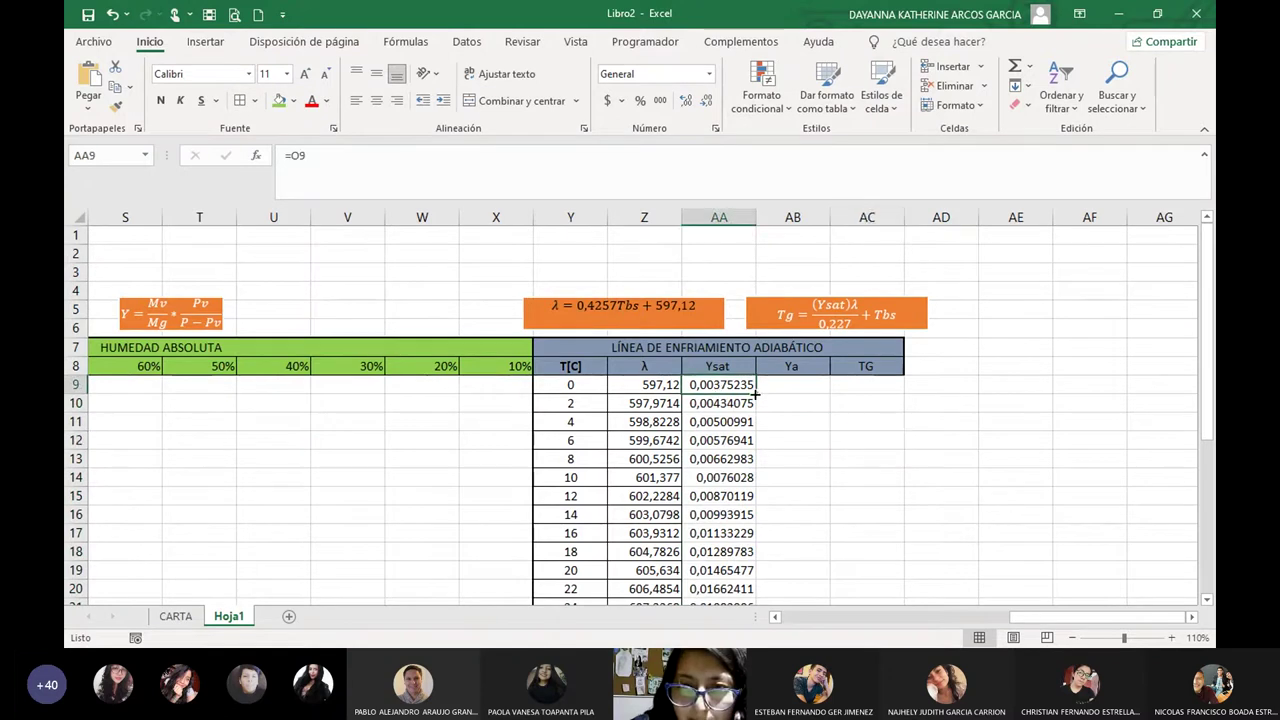
pyautogui.doubleClick(757, 390)
pyautogui.click(835, 462)
# Enter 0 in AB9 as the first Ya value.
pyautogui.click(797, 385)
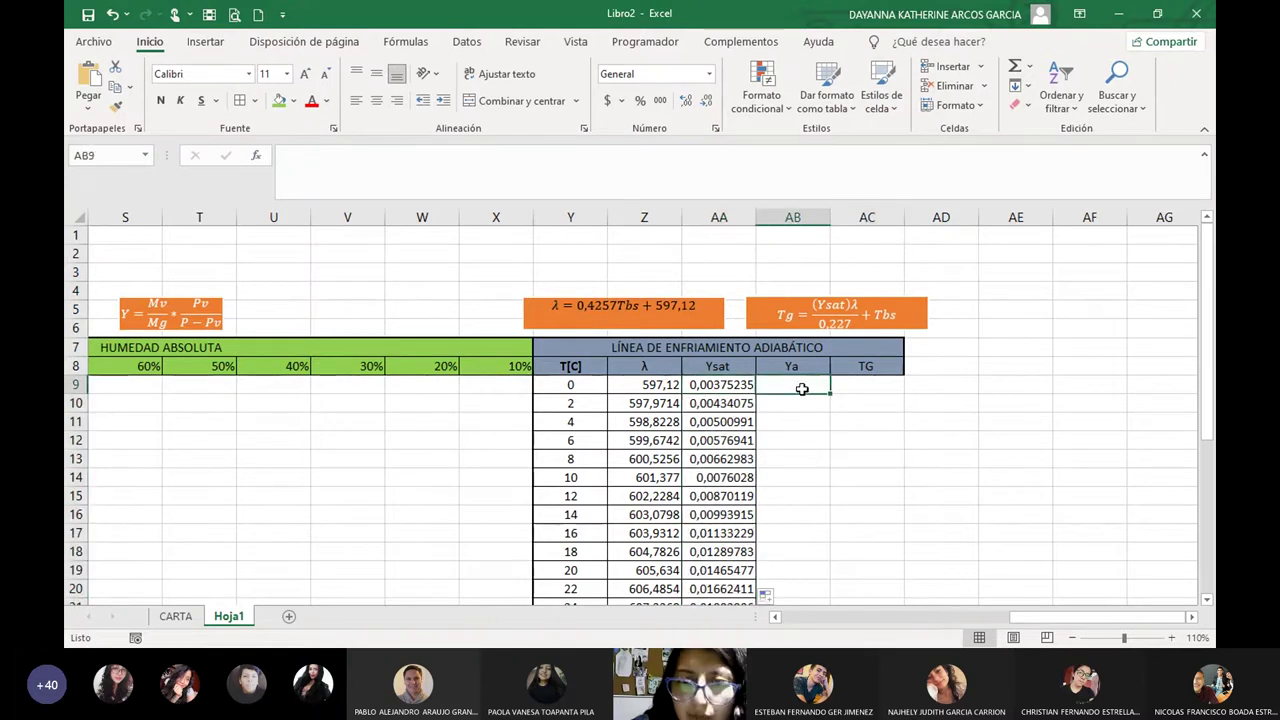
pyautogui.write('=')
pyautogui.press('Return')
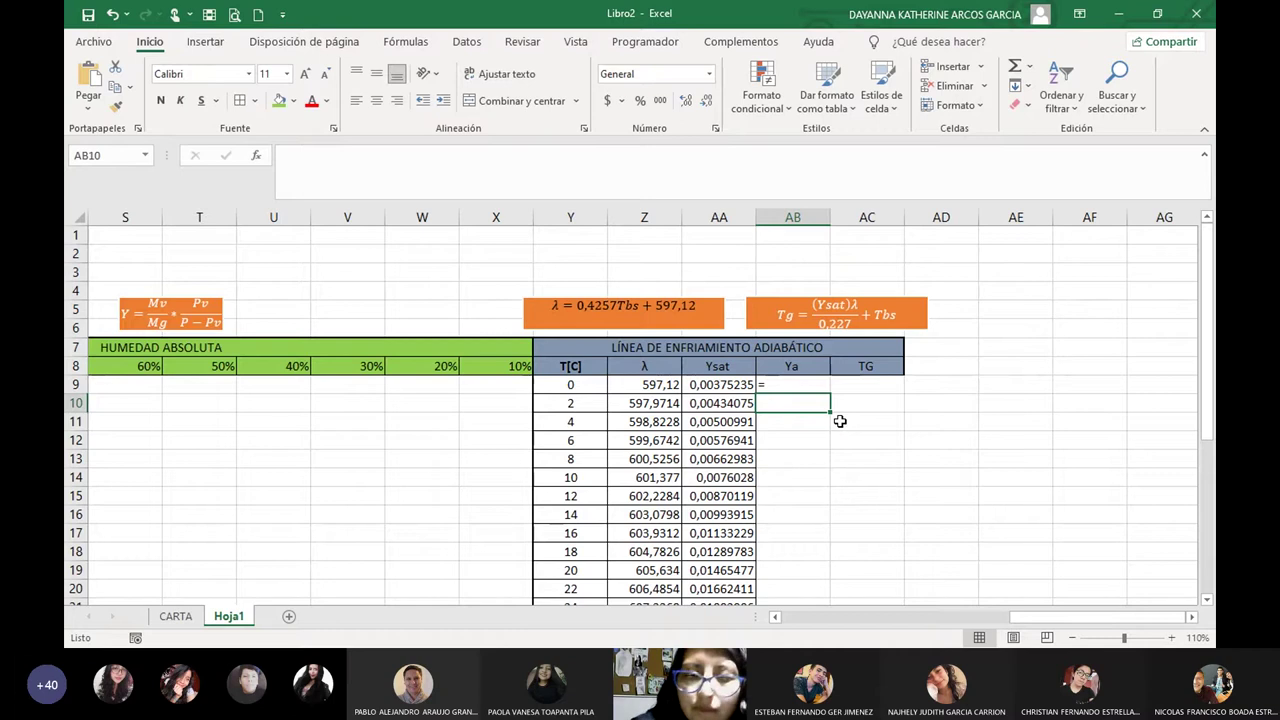
pyautogui.press('Up')
pyautogui.press('BackSpace')
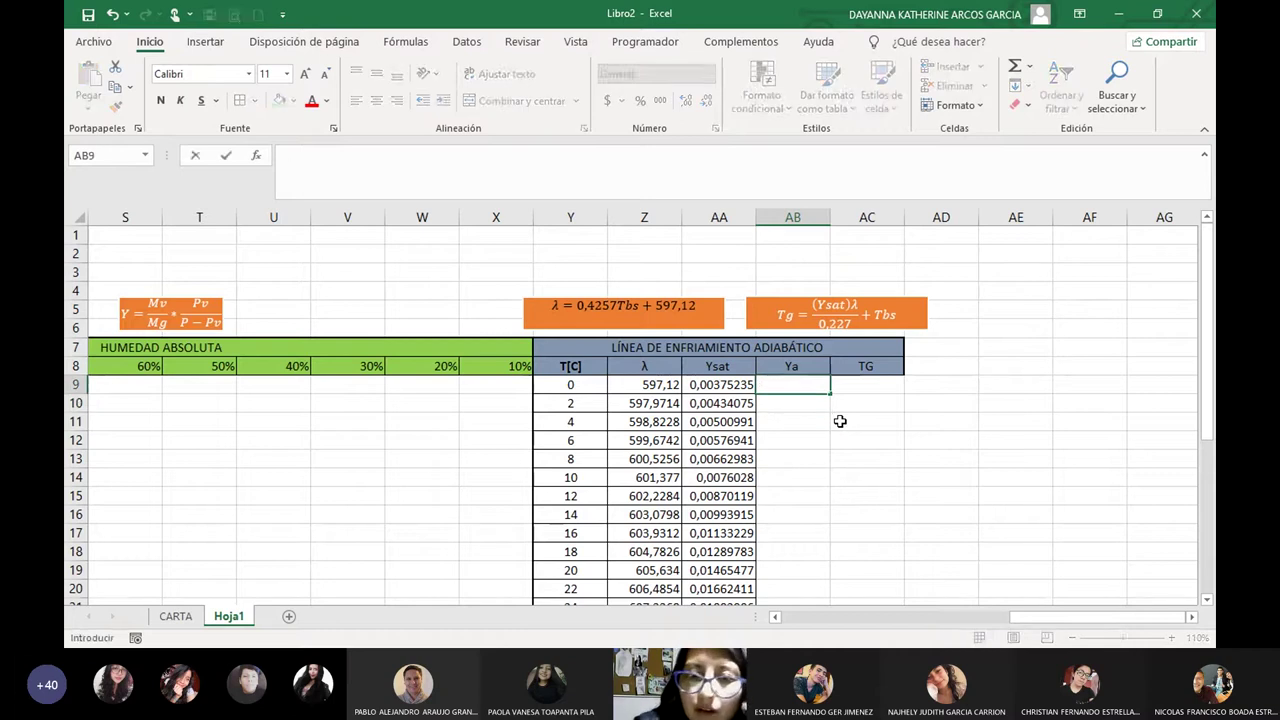
pyautogui.press('Return')
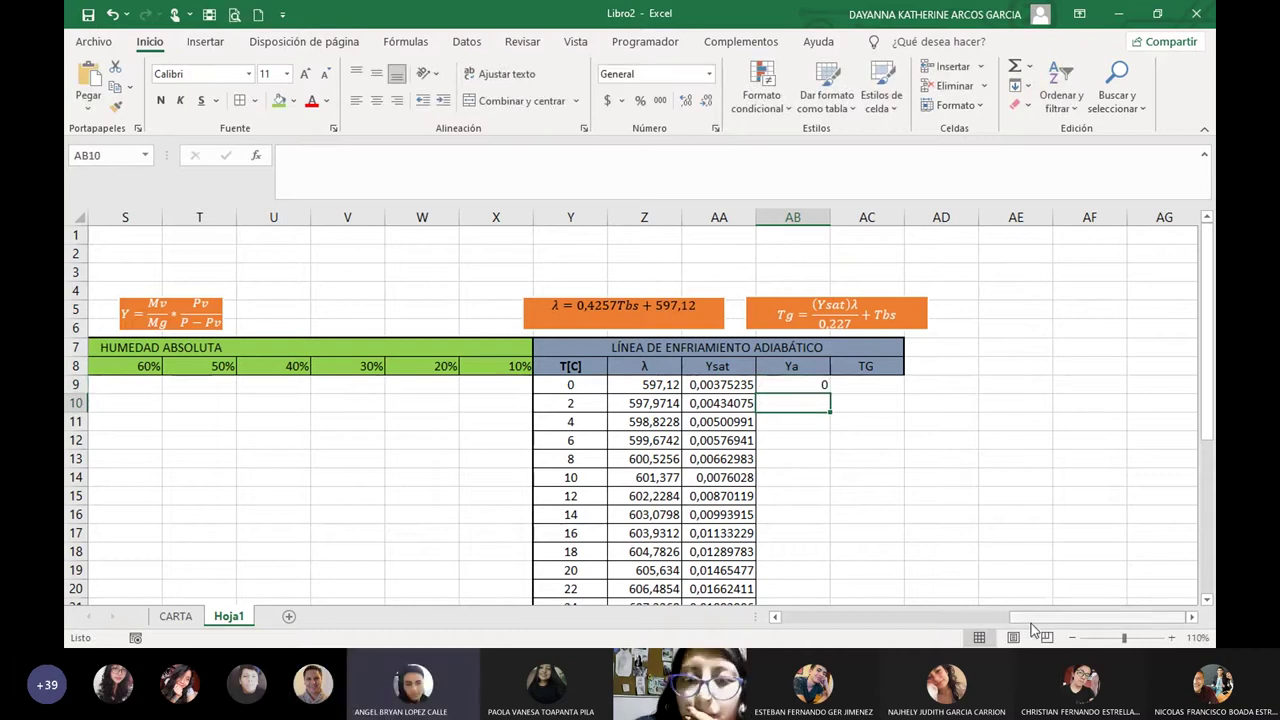
# Fill the 0 from AB9 down the Ya column for every temperature and check the filled rows.
pyautogui.moveTo(1031, 620)
pyautogui.mouseDown()
pyautogui.moveTo(936, 619)
pyautogui.moveTo(1033, 618)
pyautogui.mouseUp()
pyautogui.click(810, 383)
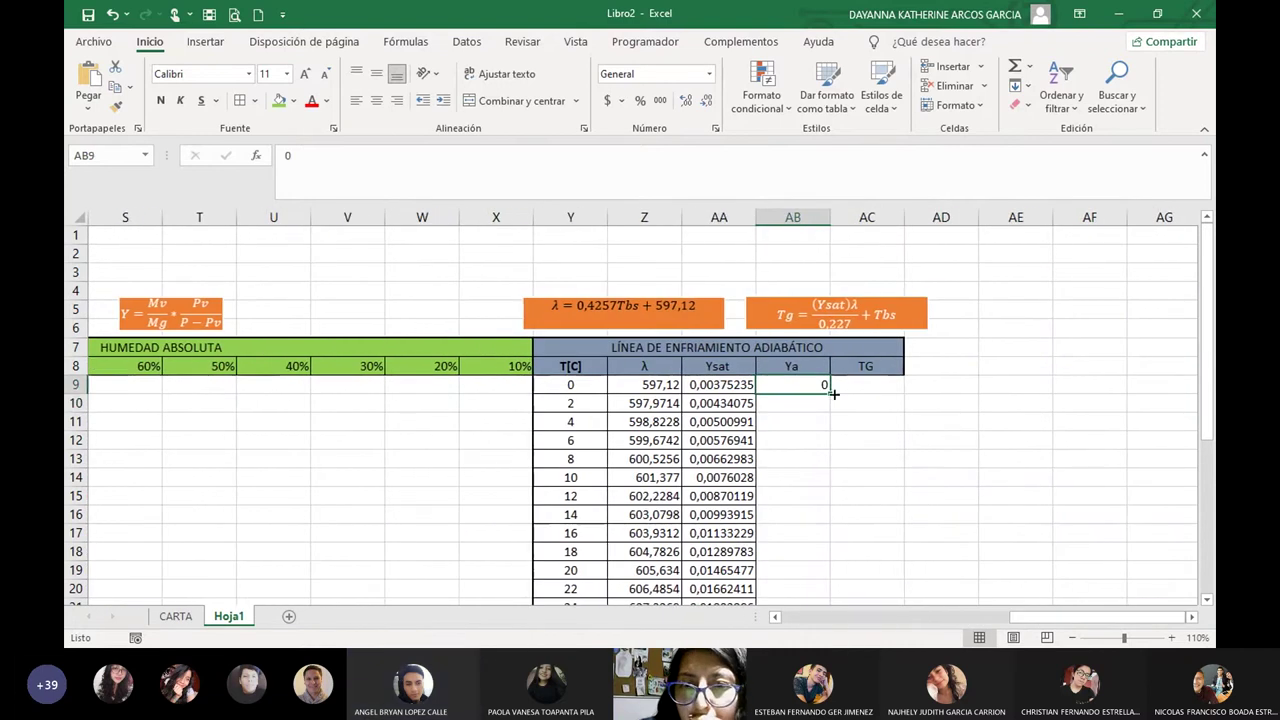
pyautogui.doubleClick(829, 392)
pyautogui.click(931, 479)
pyautogui.scroll(-6, 931, 481)
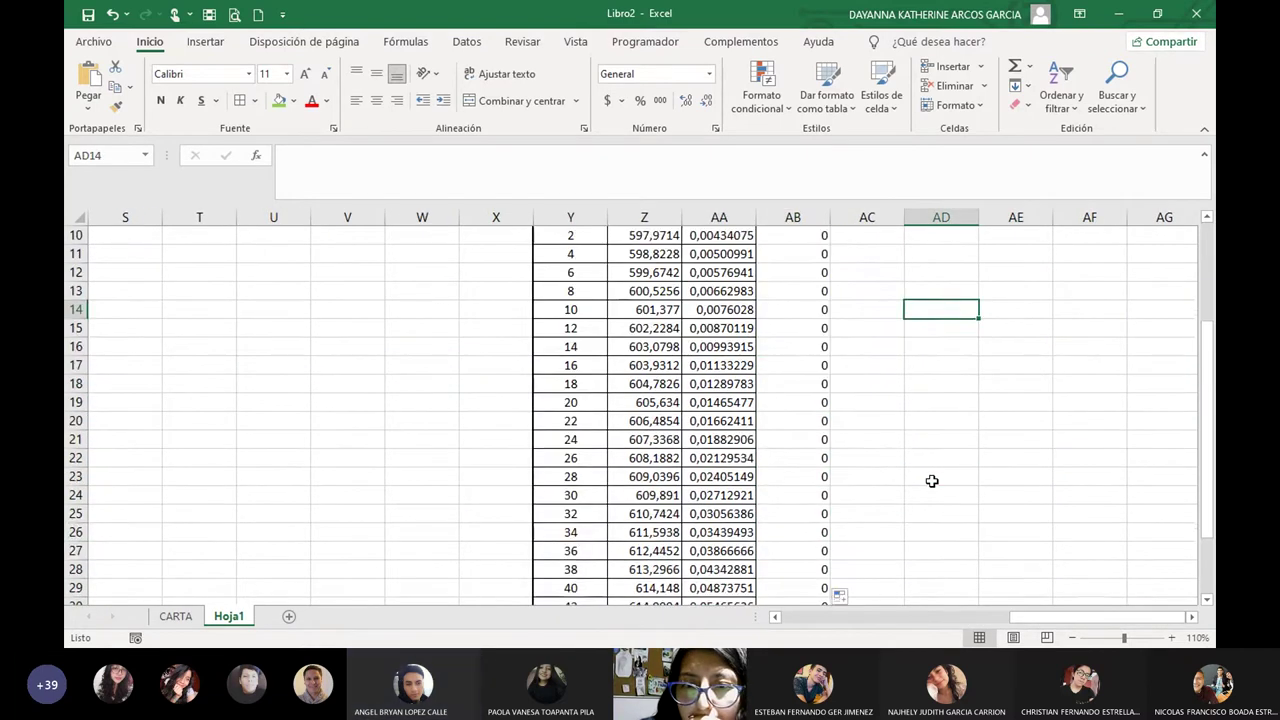
pyautogui.scroll(4, 926, 484)
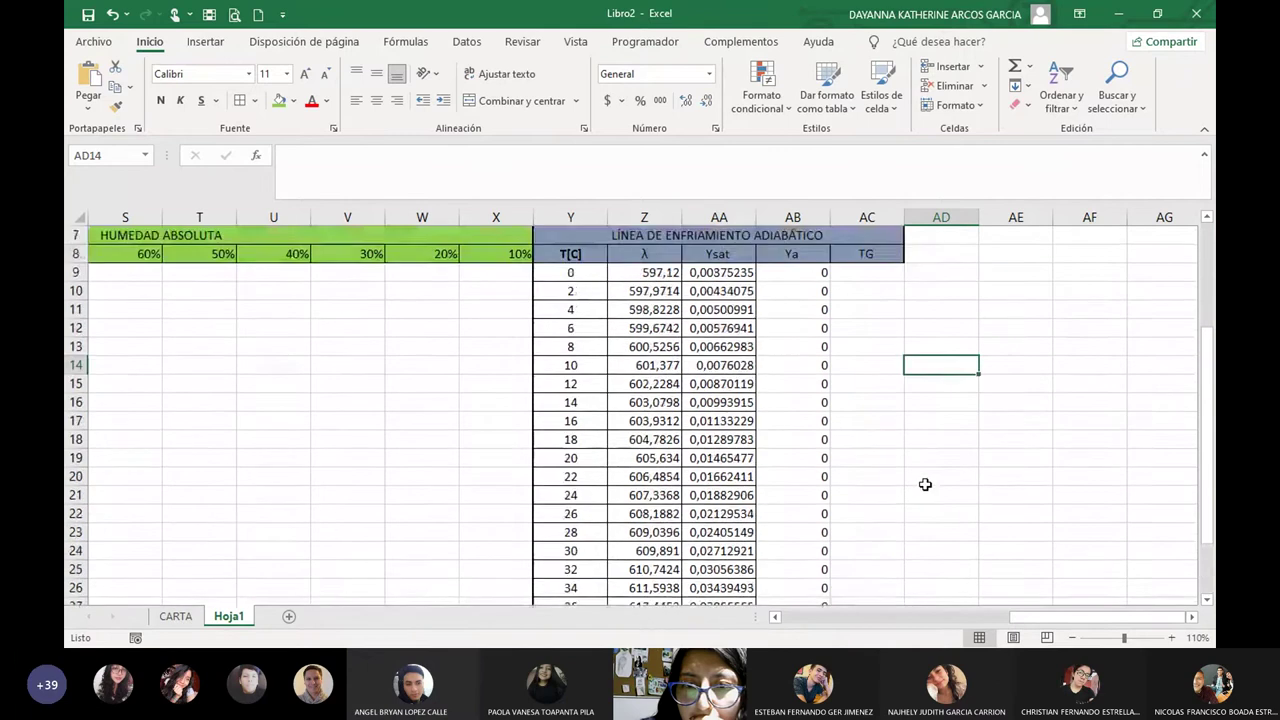
pyautogui.scroll(-2, 871, 457)
pyautogui.scroll(4, 832, 375)
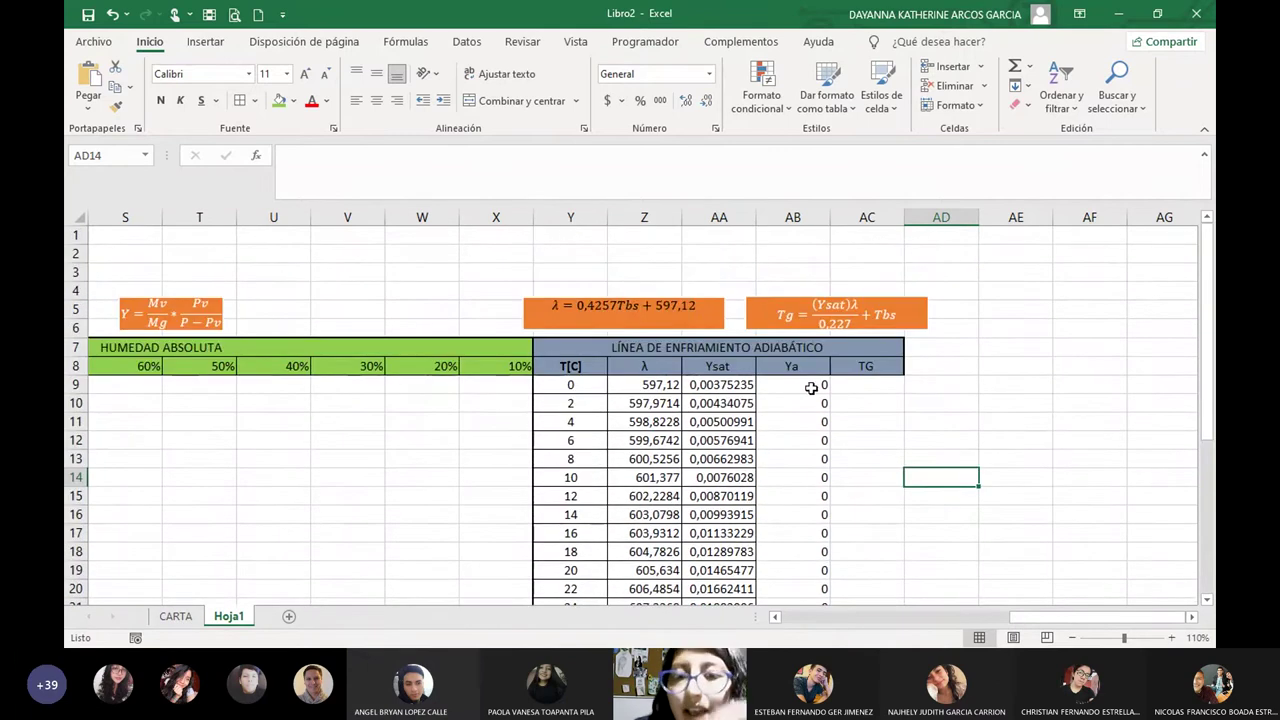
# Apply all borders to AB9 and fill it down again to give the whole Ya column borders.
pyautogui.click(800, 385)
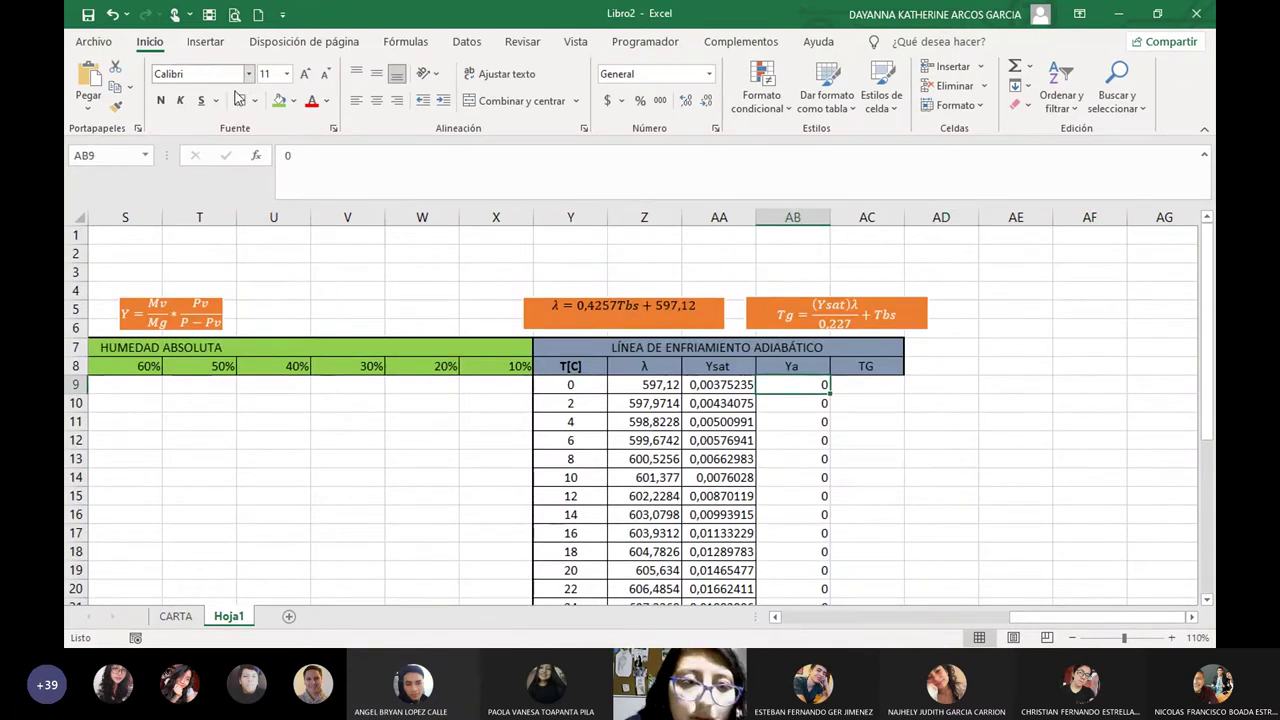
pyautogui.moveTo(865, 393); pyautogui.dragTo(820, 400)
pyautogui.click(796, 384)
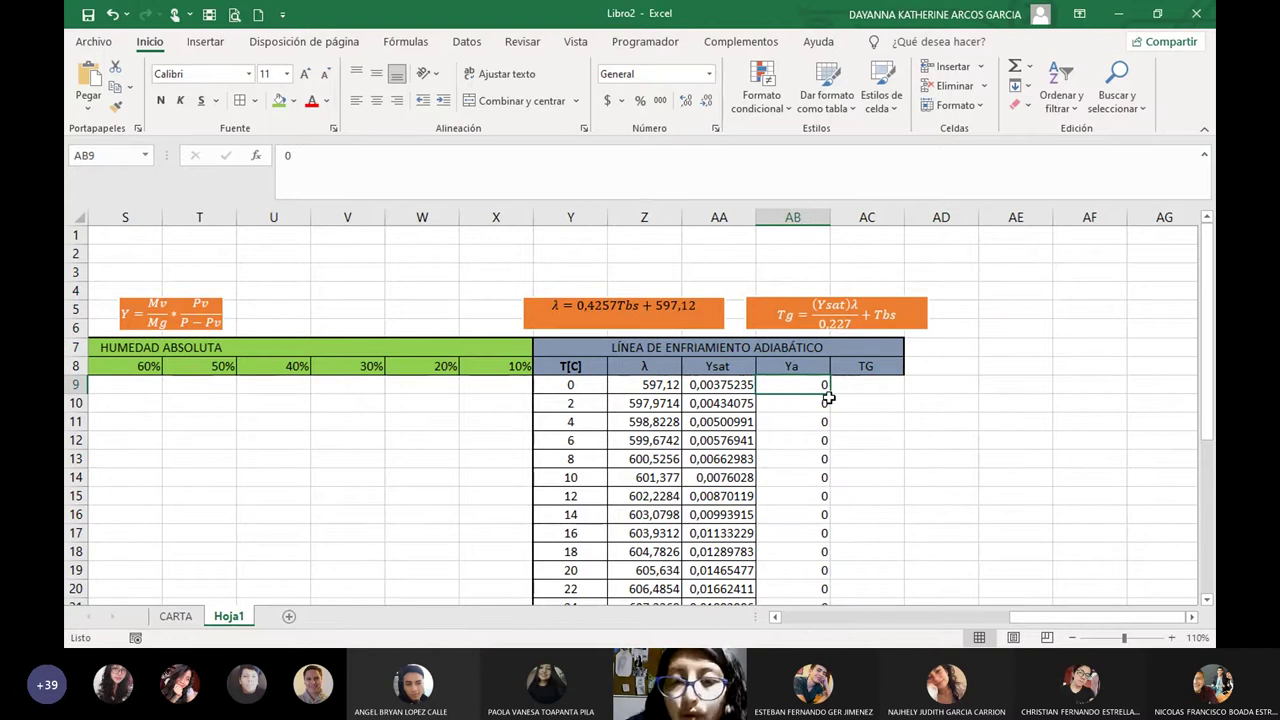
pyautogui.doubleClick(830, 393)
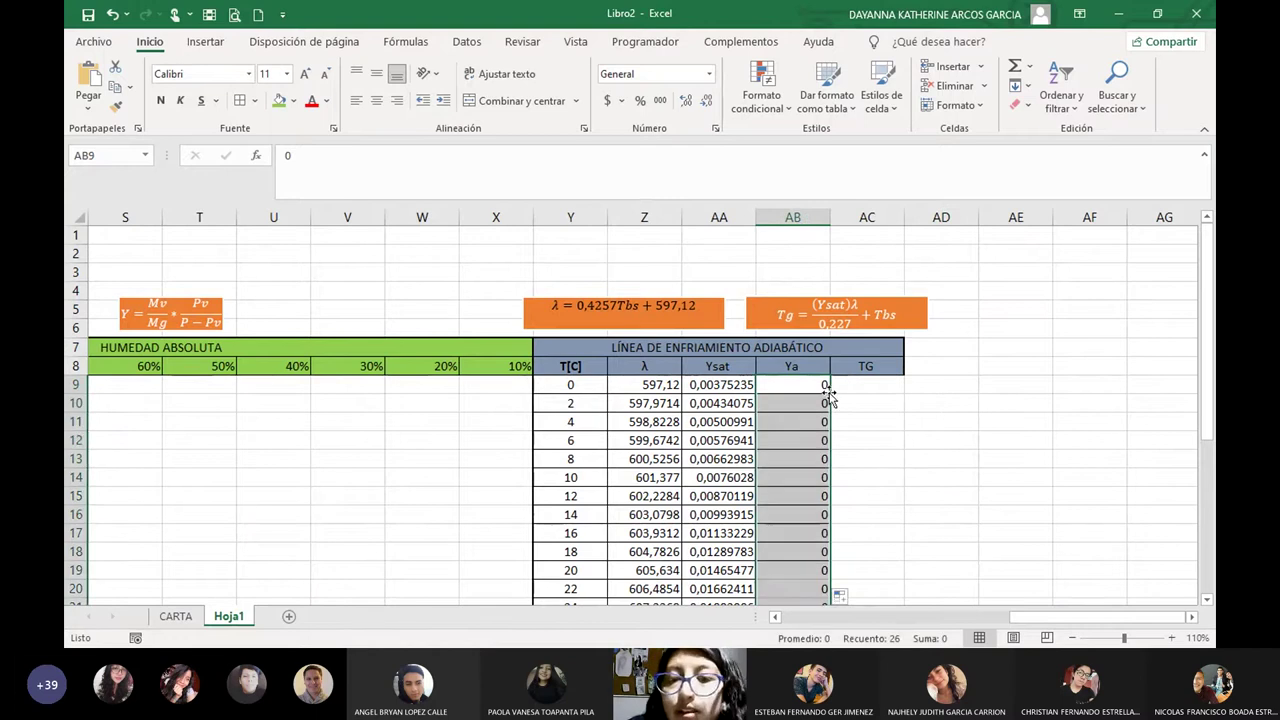
pyautogui.click(975, 432)
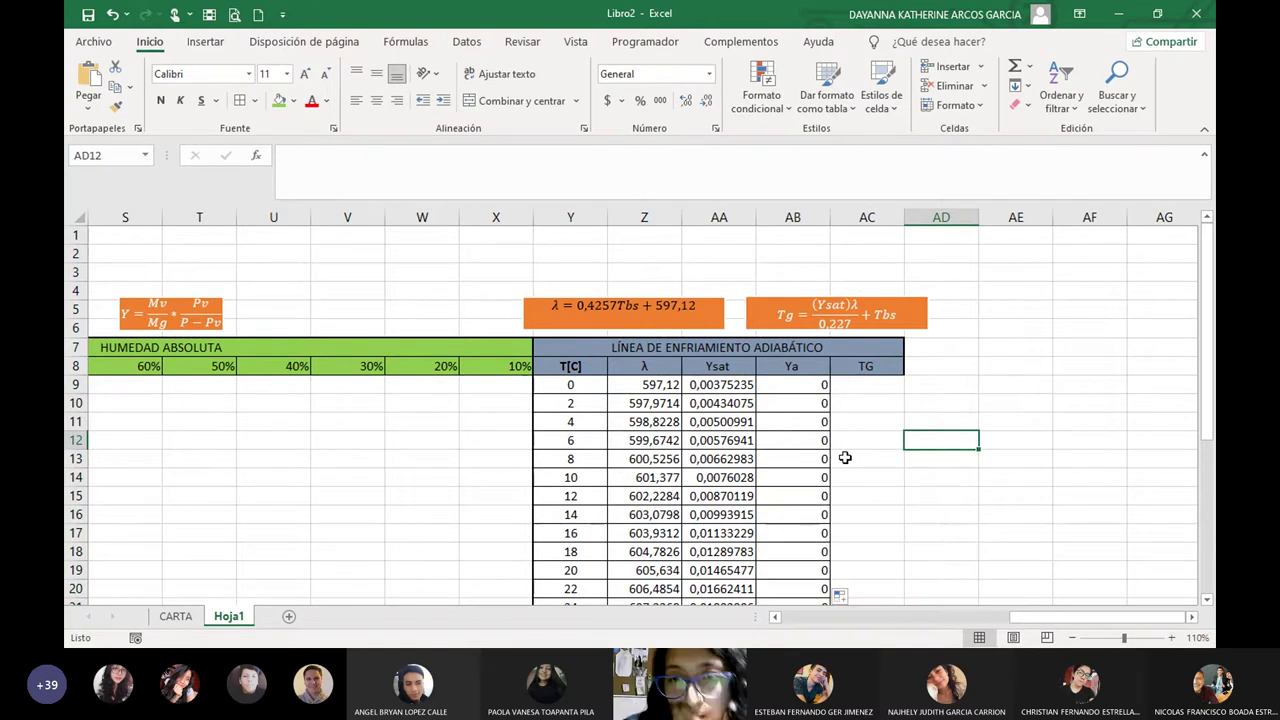
pyautogui.click(860, 386)
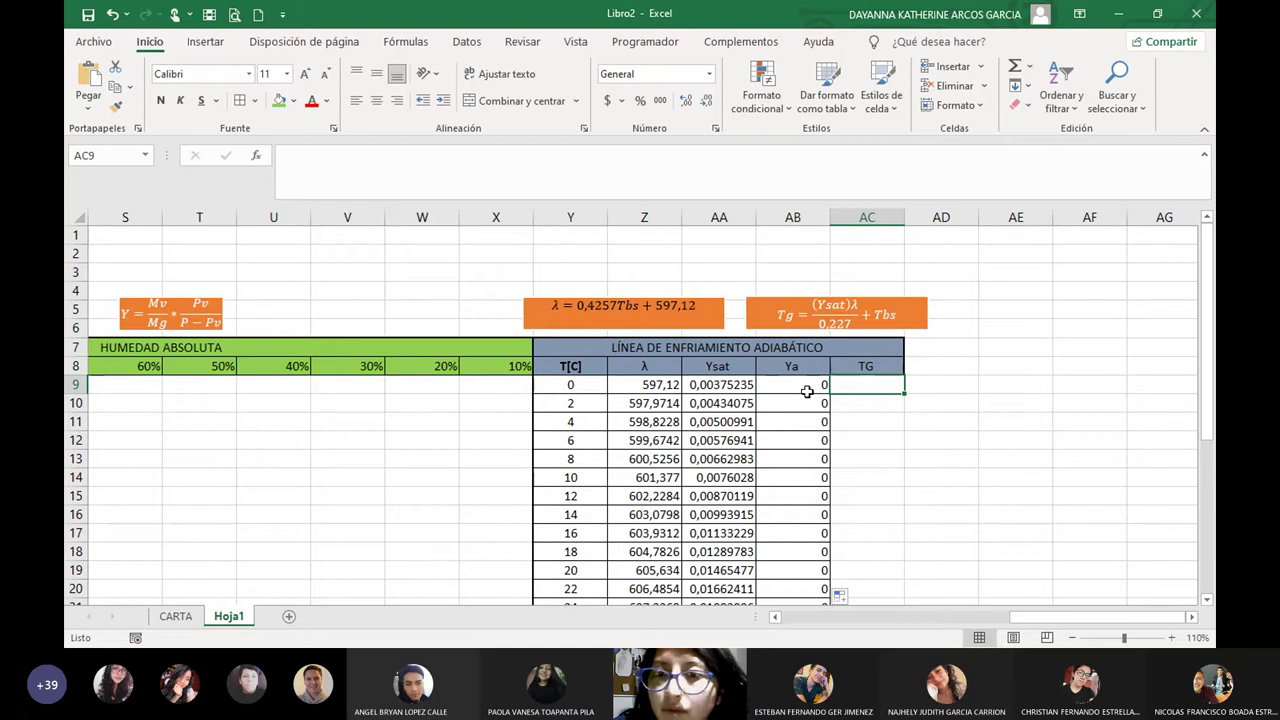
pyautogui.click(909, 458)
pyautogui.click(706, 386)
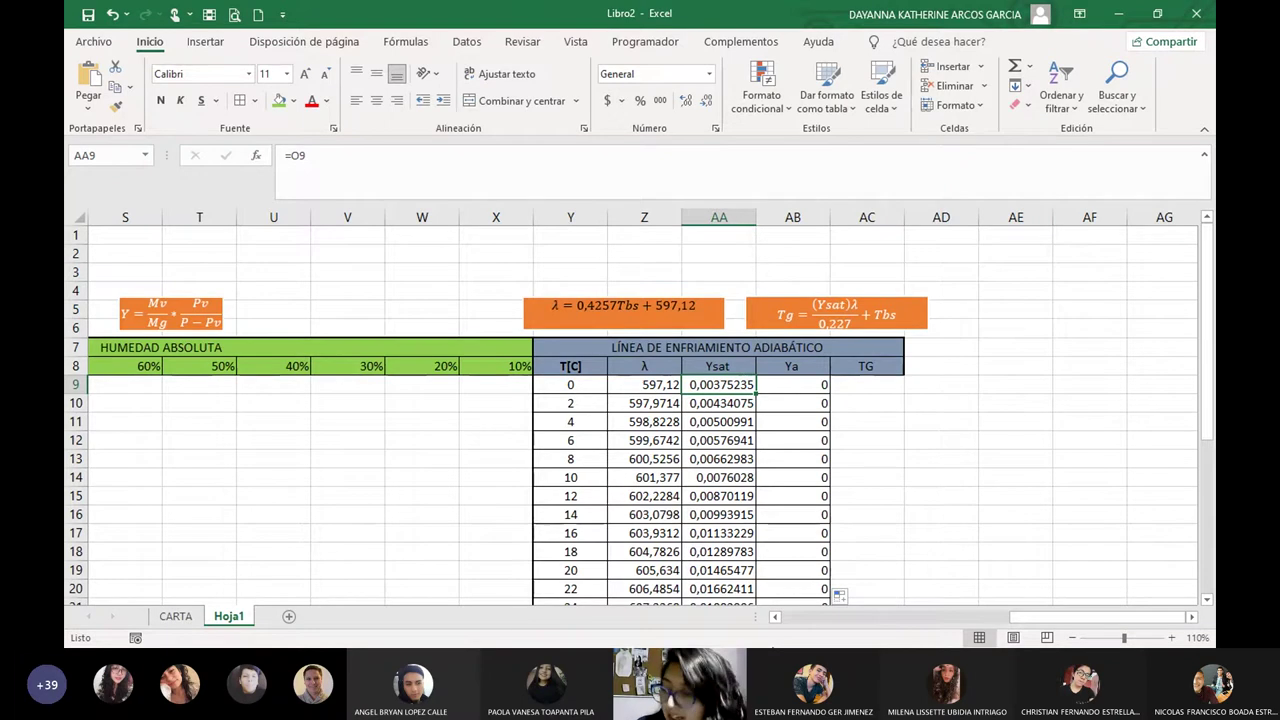
pyautogui.press('Left')
pyautogui.press('Left')
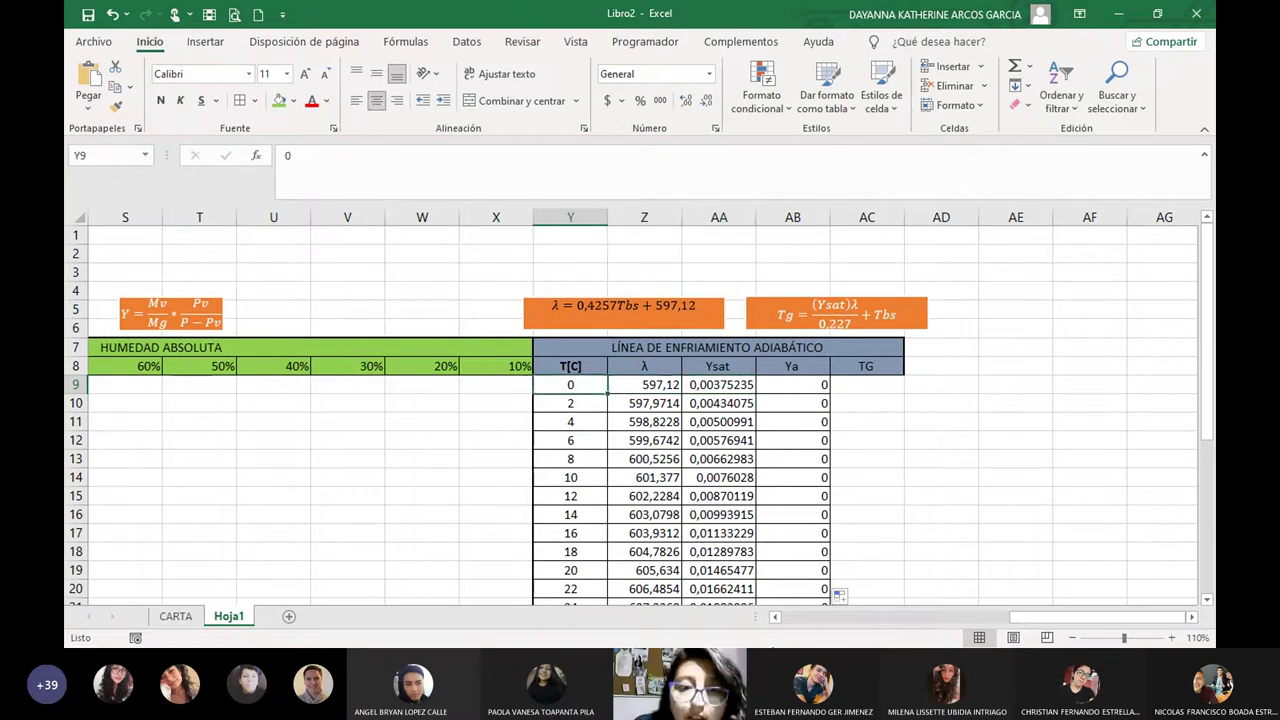
pyautogui.press('Up')
pyautogui.press('Down')
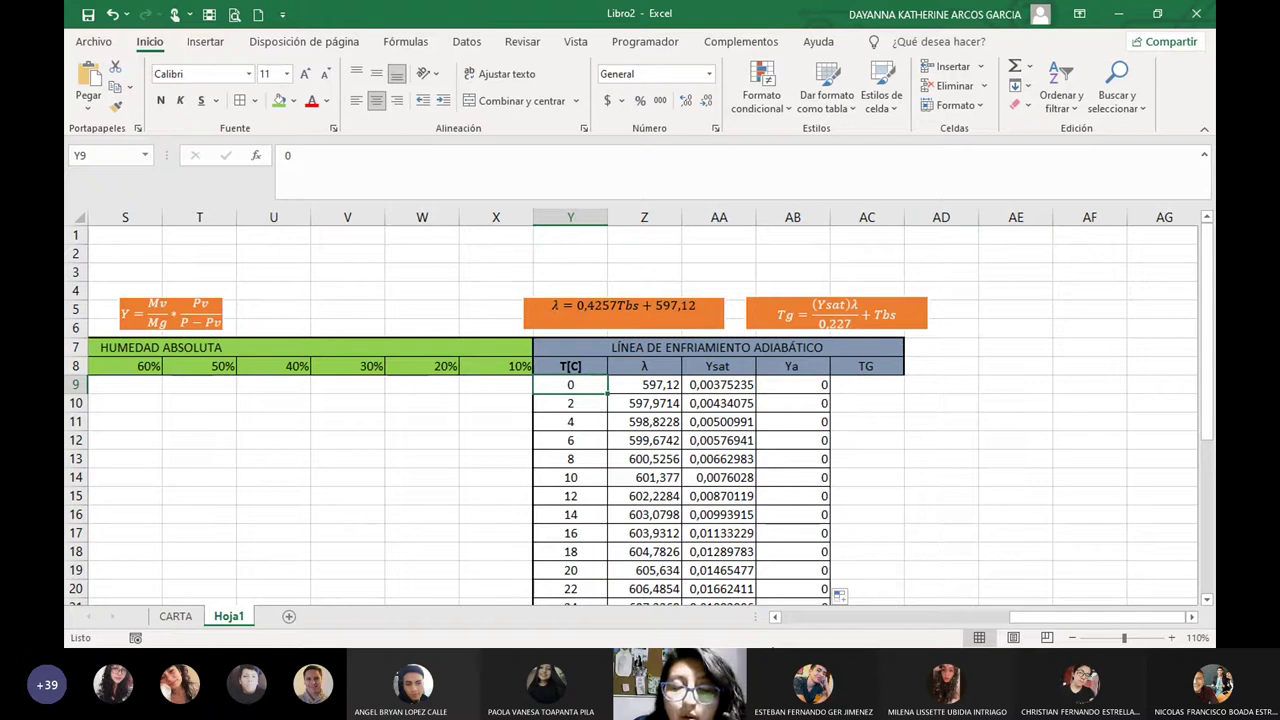
pyautogui.press('Right')
pyautogui.press('Right')
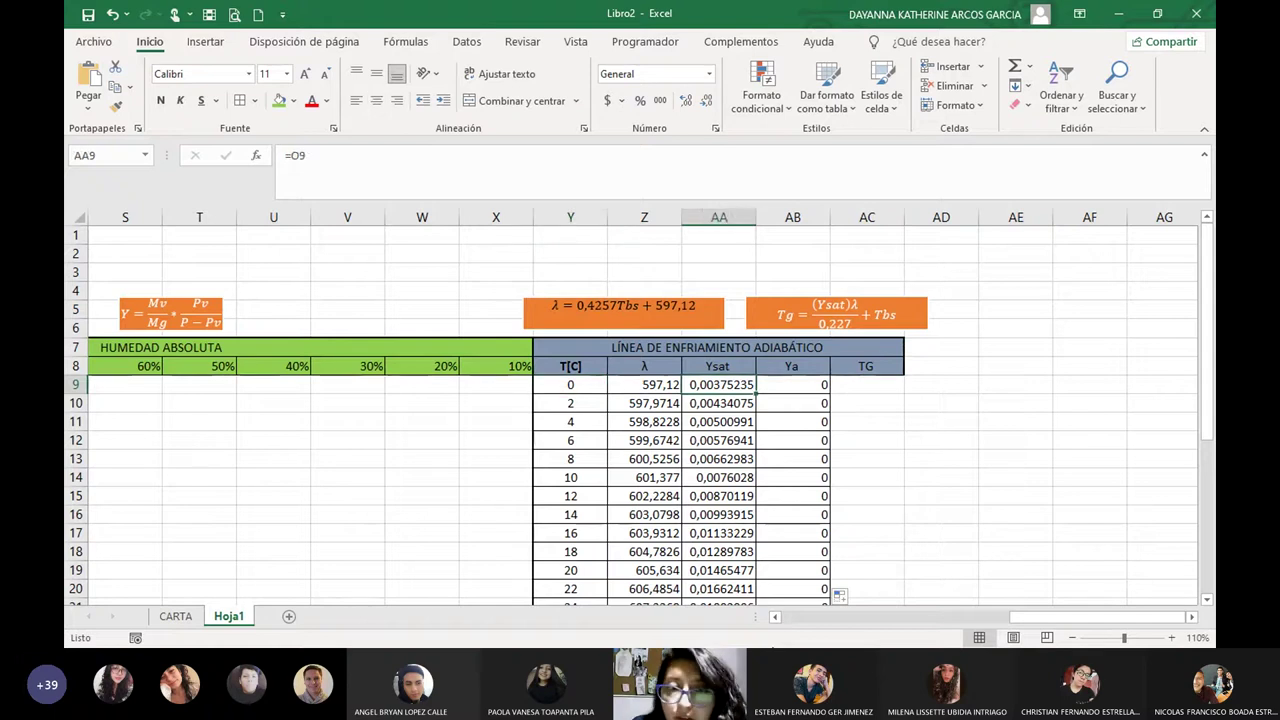
pyautogui.press('Left')
pyautogui.press('Left')
pyautogui.press('Down')
pyautogui.press('Down')
pyautogui.press('Up')
pyautogui.press('Up')
pyautogui.press('Right')
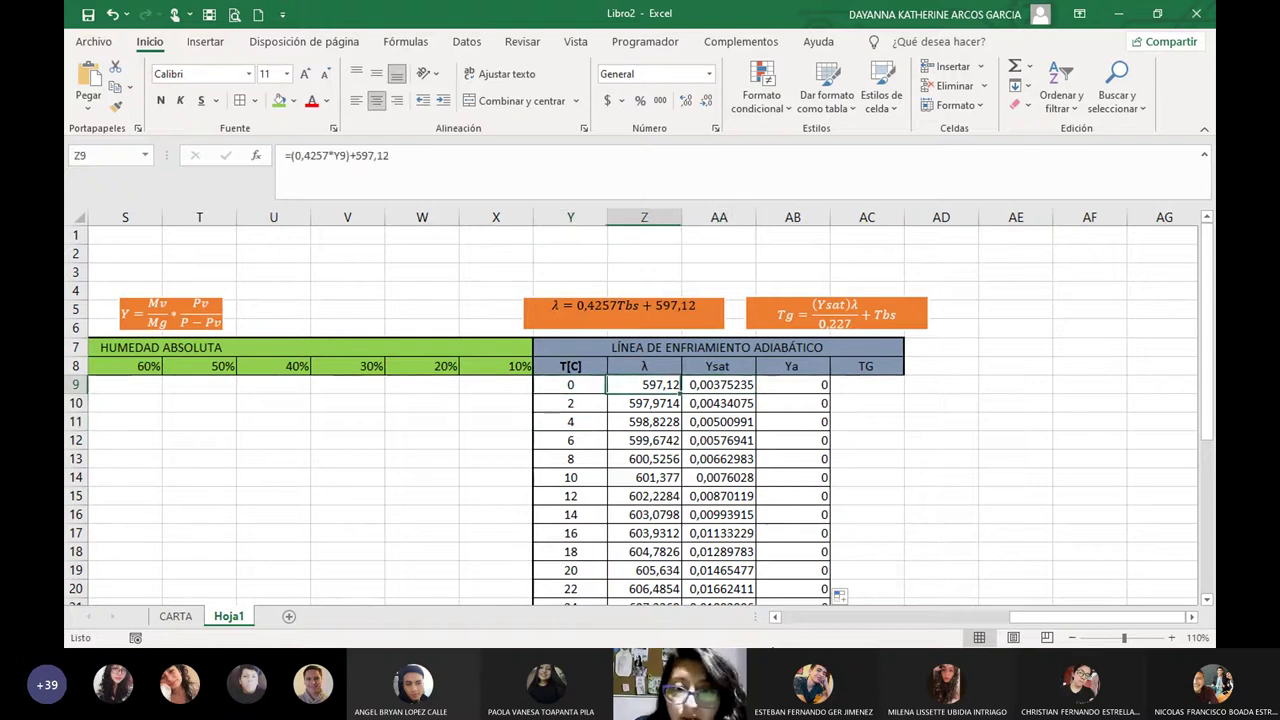
pyautogui.click(575, 387)
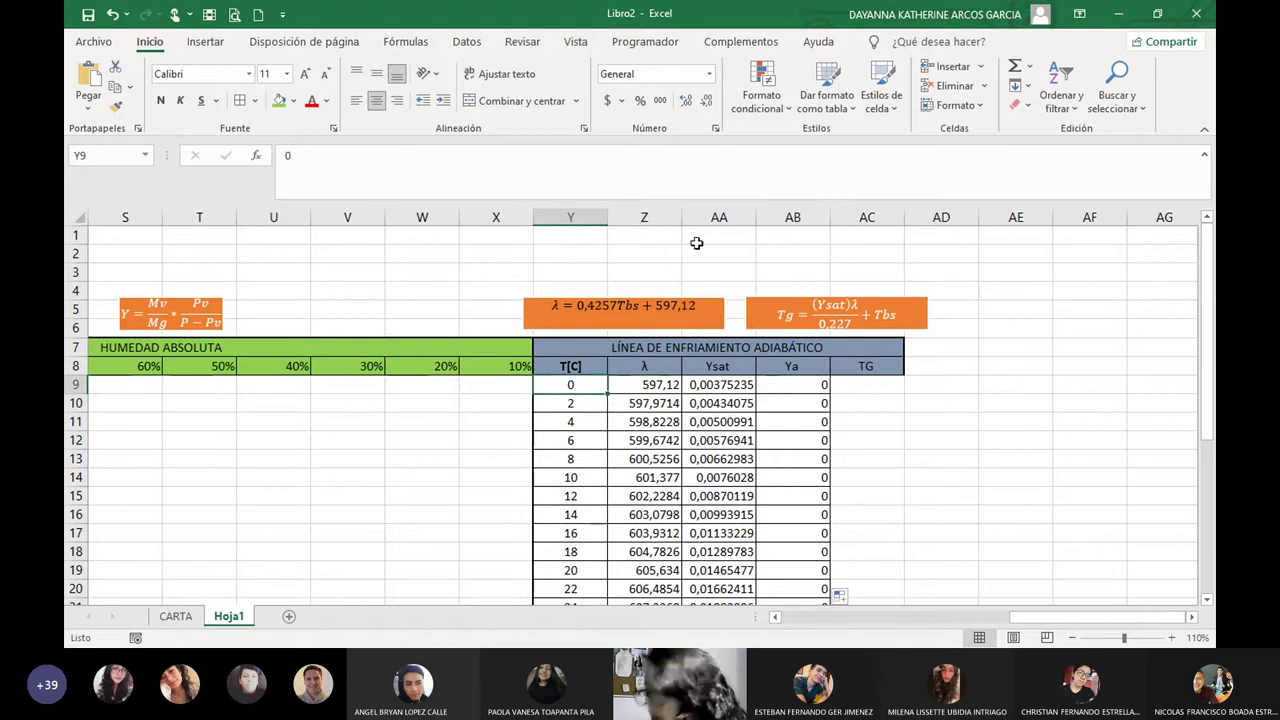
# Move the Tg formula text box slightly up and to the left above the adiabatic cooling table.
pyautogui.click(876, 384)
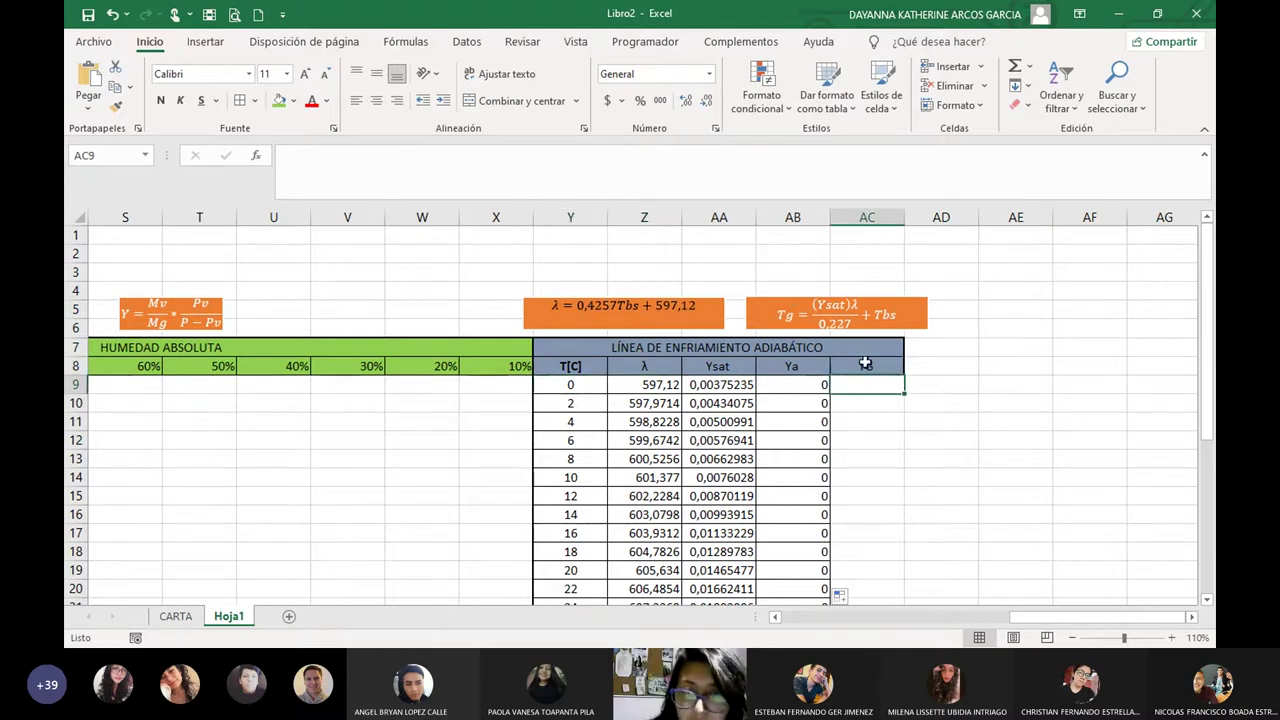
pyautogui.click(790, 300)
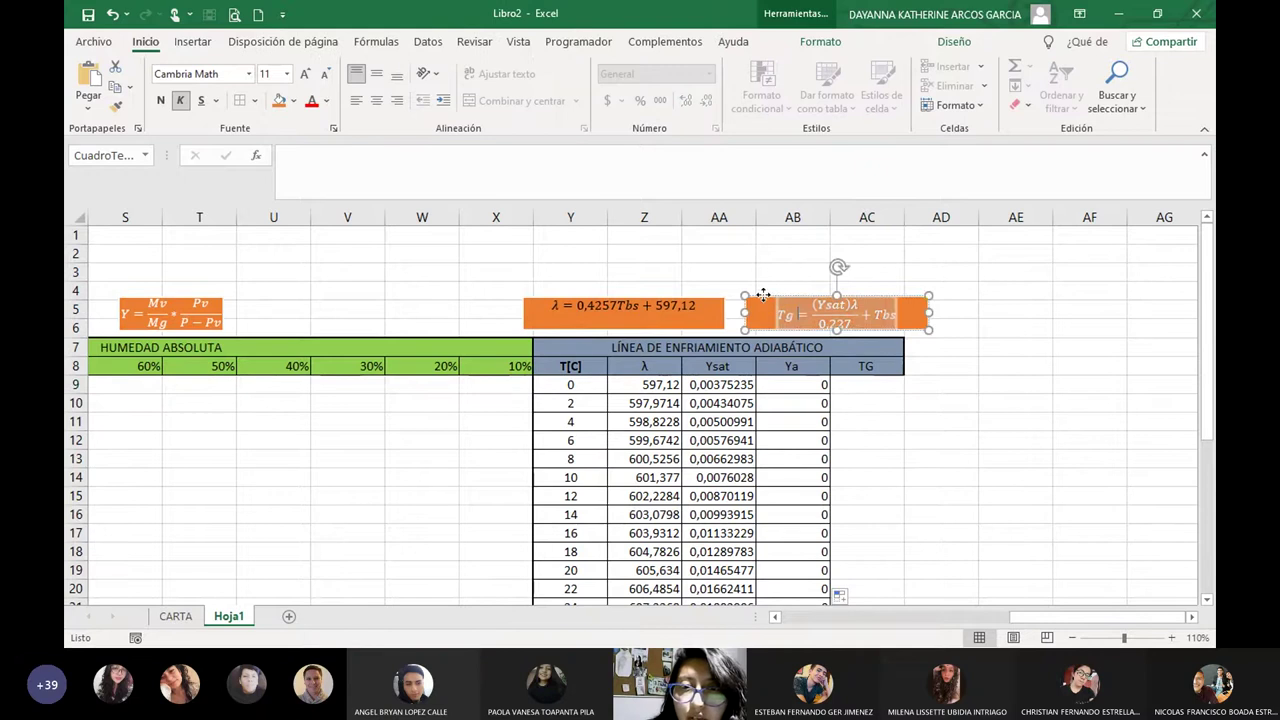
pyautogui.moveTo(761, 296); pyautogui.dragTo(755, 287)
pyautogui.press('Escape')
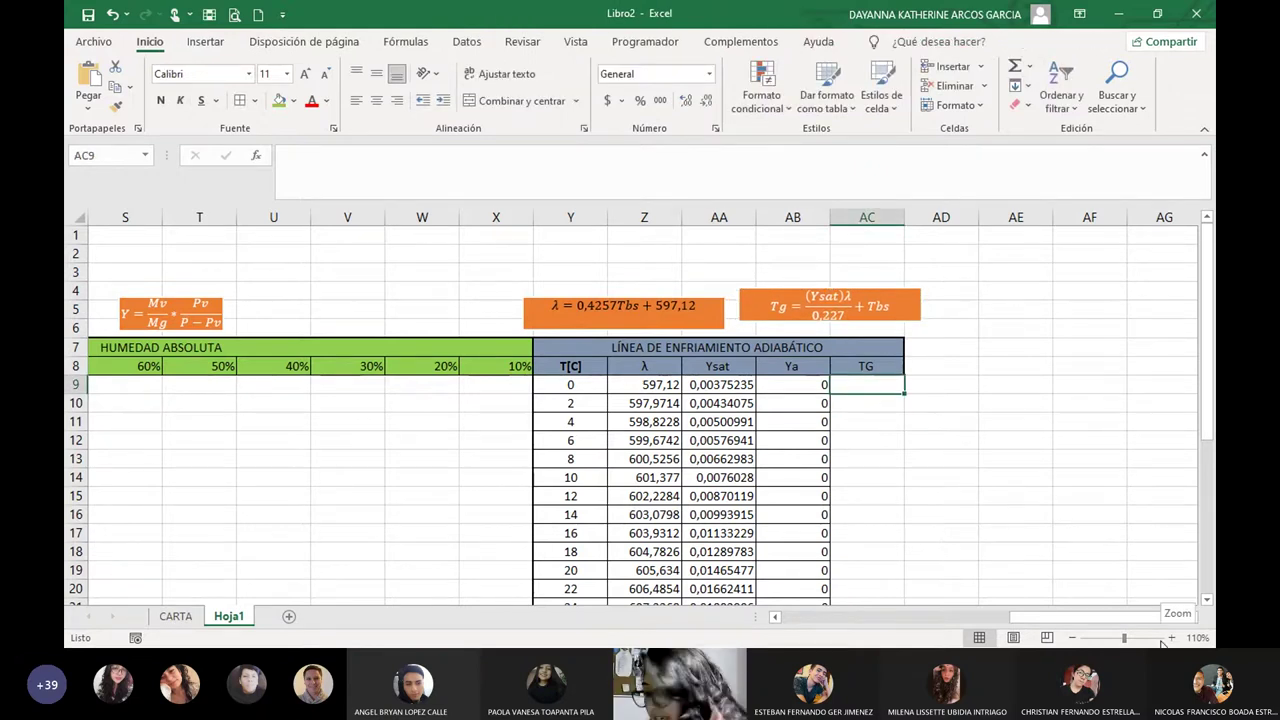
# Enter the formula =((AA9*Z9)/0,227)+Y9 in AC9 to calculate the first TG value.
pyautogui.click(720, 388)
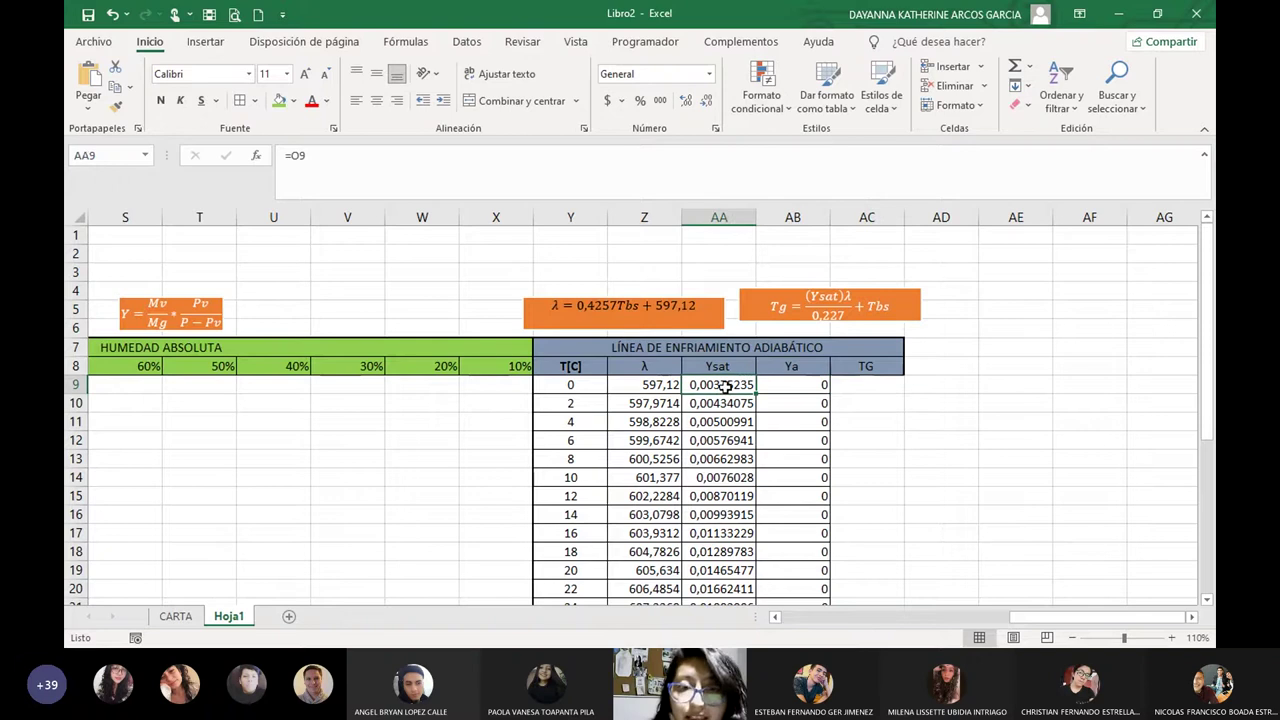
pyautogui.click(786, 384)
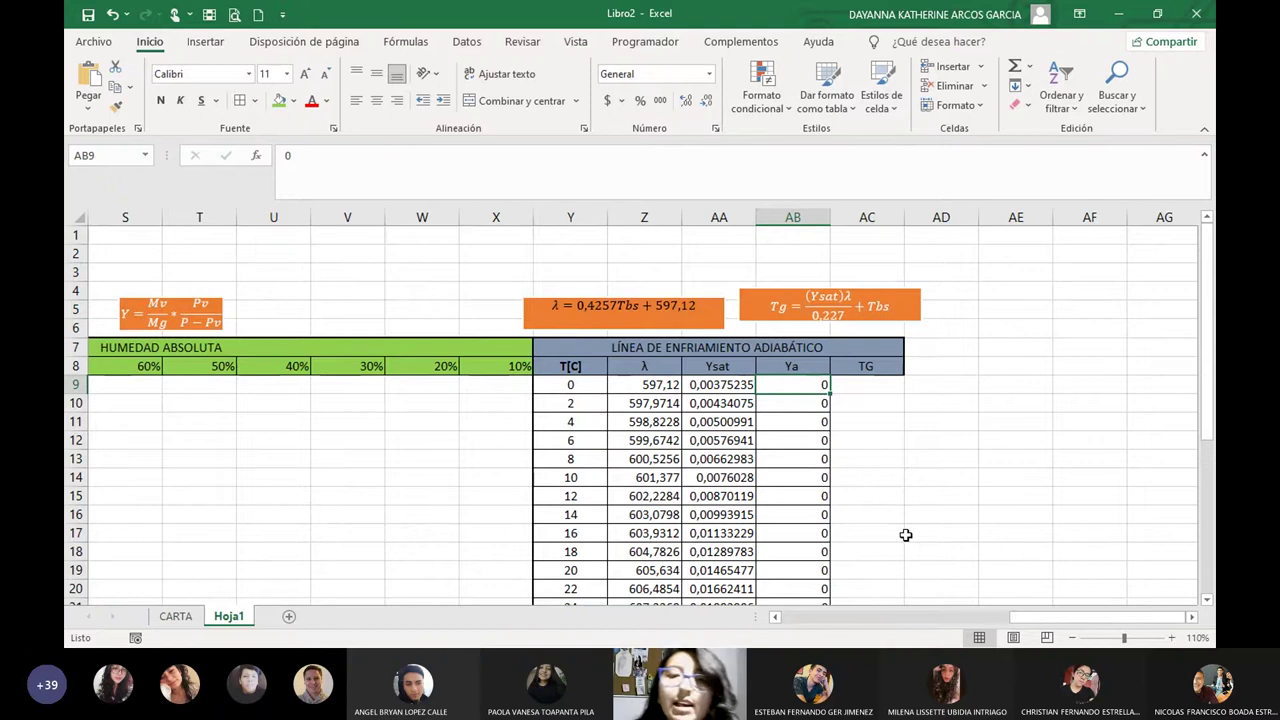
pyautogui.click(866, 386)
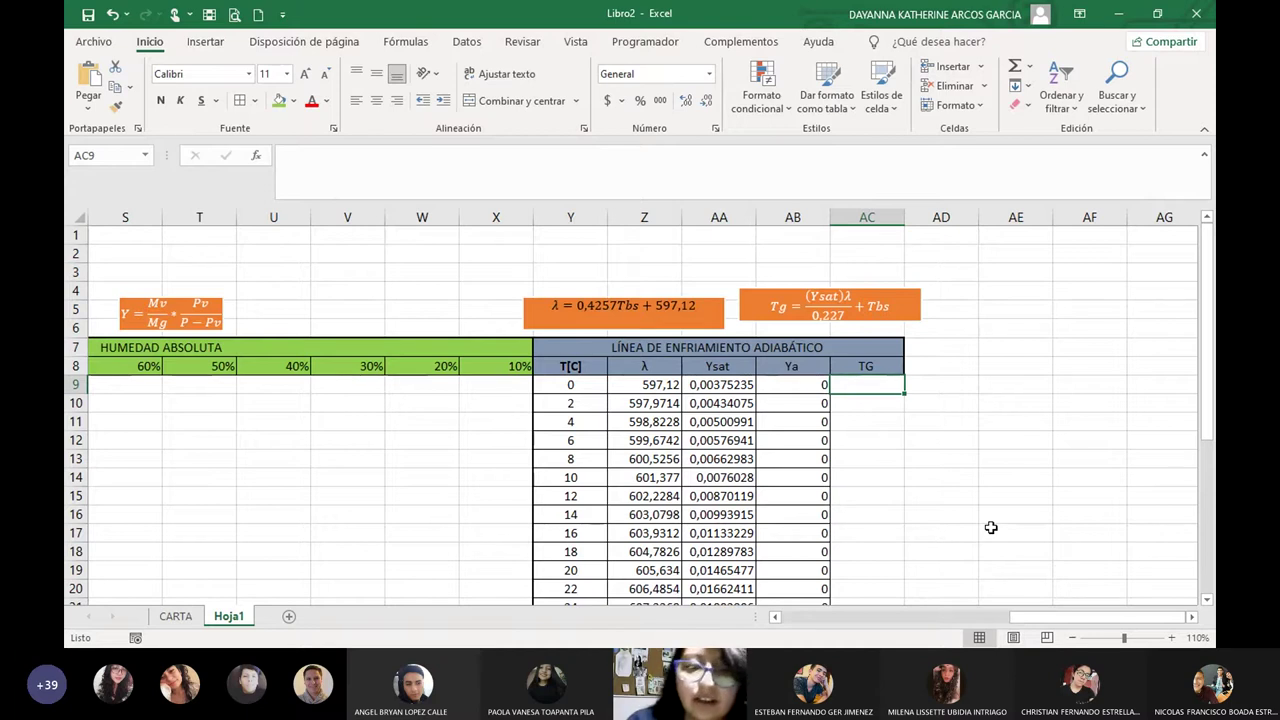
pyautogui.write('=')
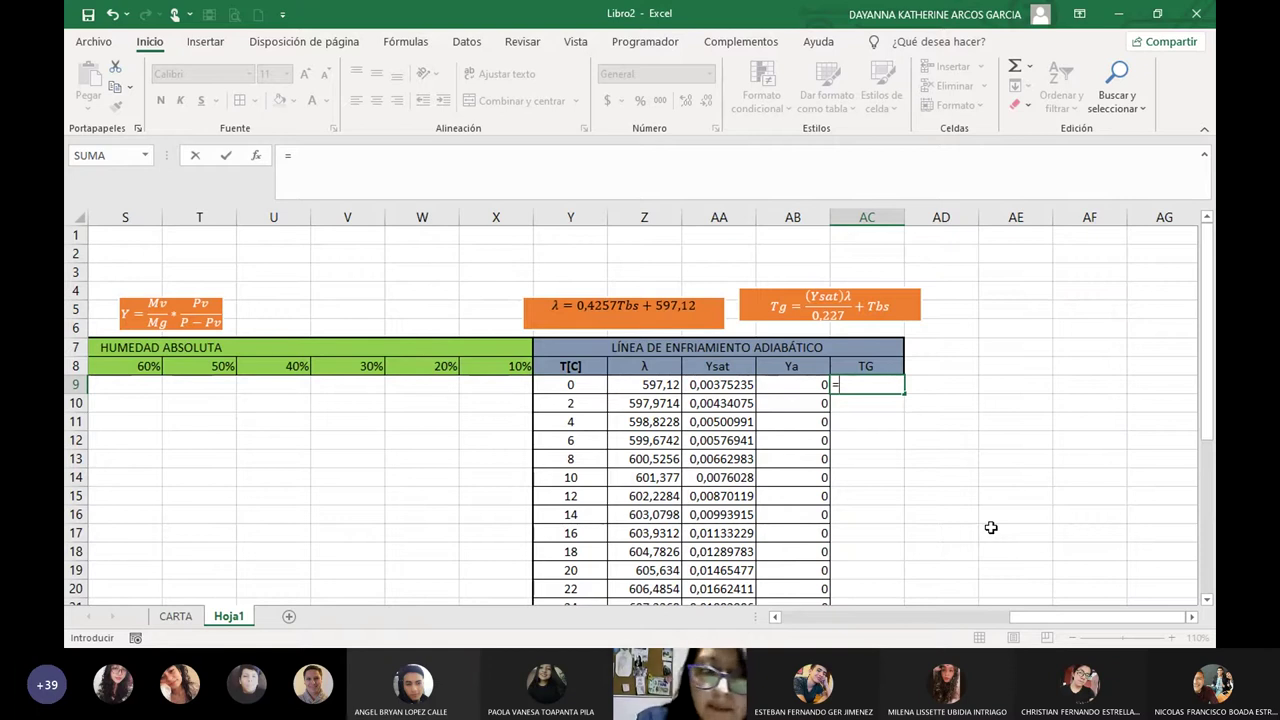
pyautogui.write('((')
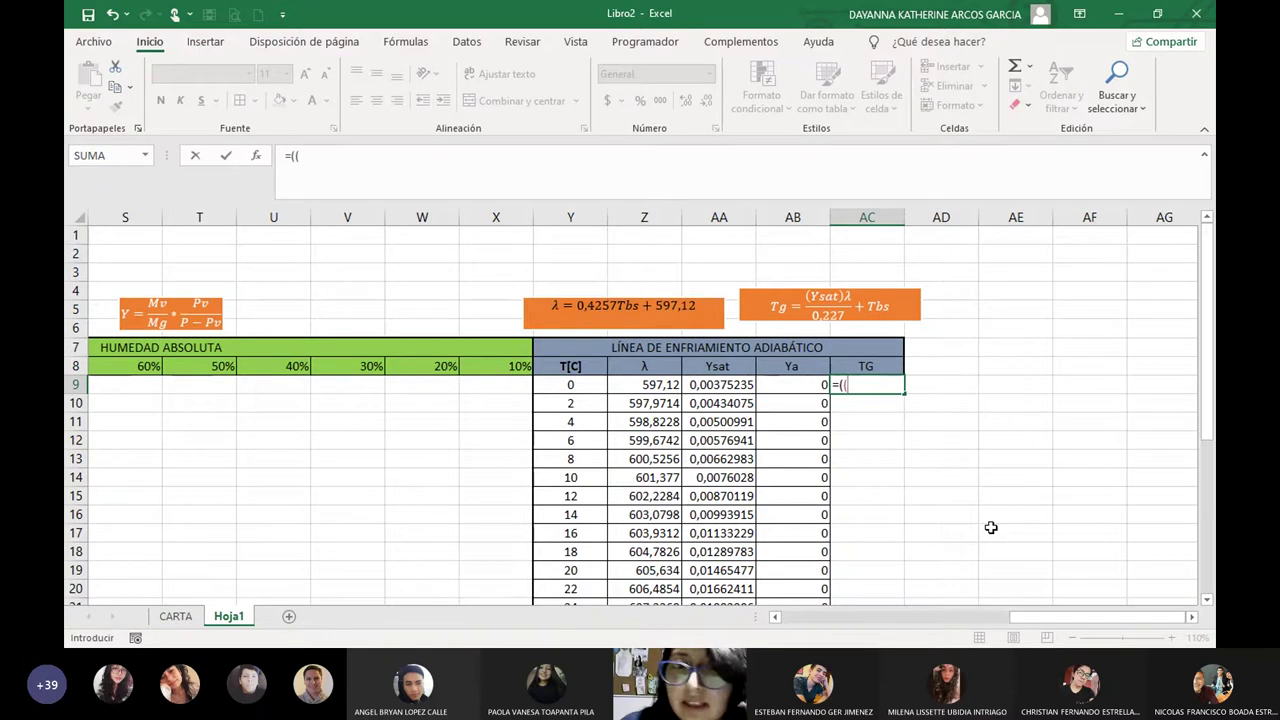
pyautogui.click(717, 385)
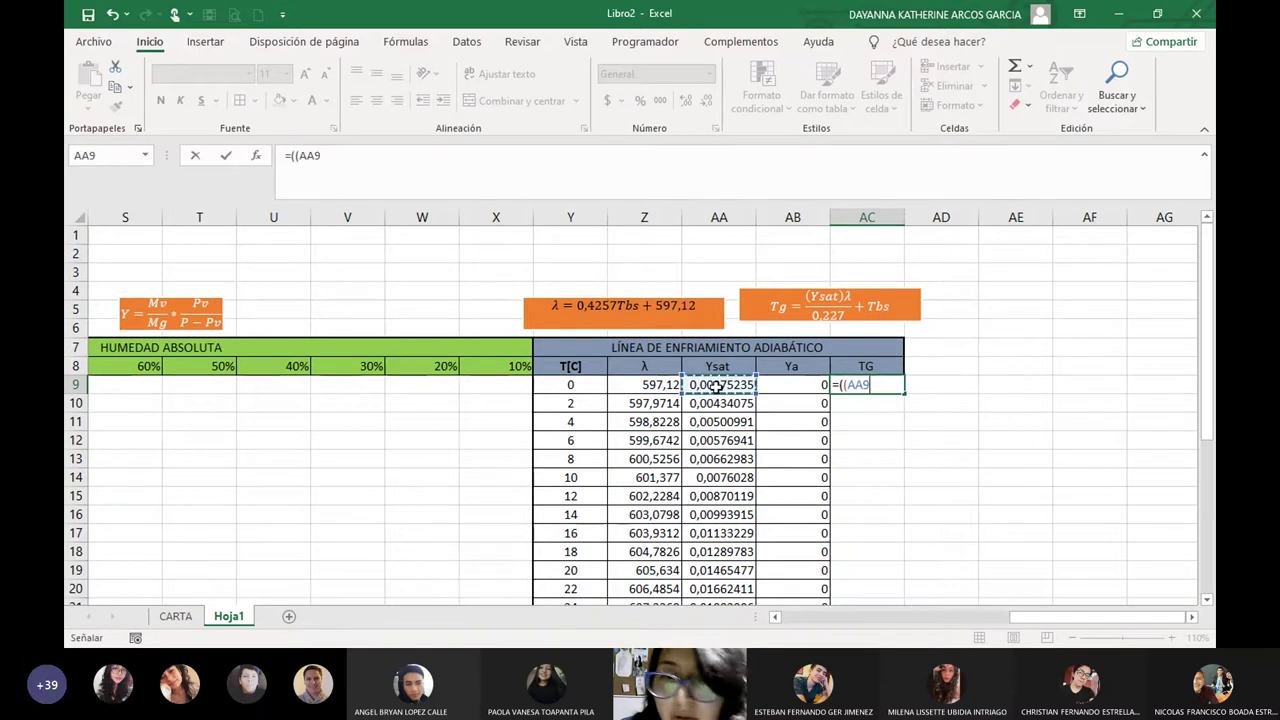
pyautogui.write('*')
pyautogui.click(651, 384)
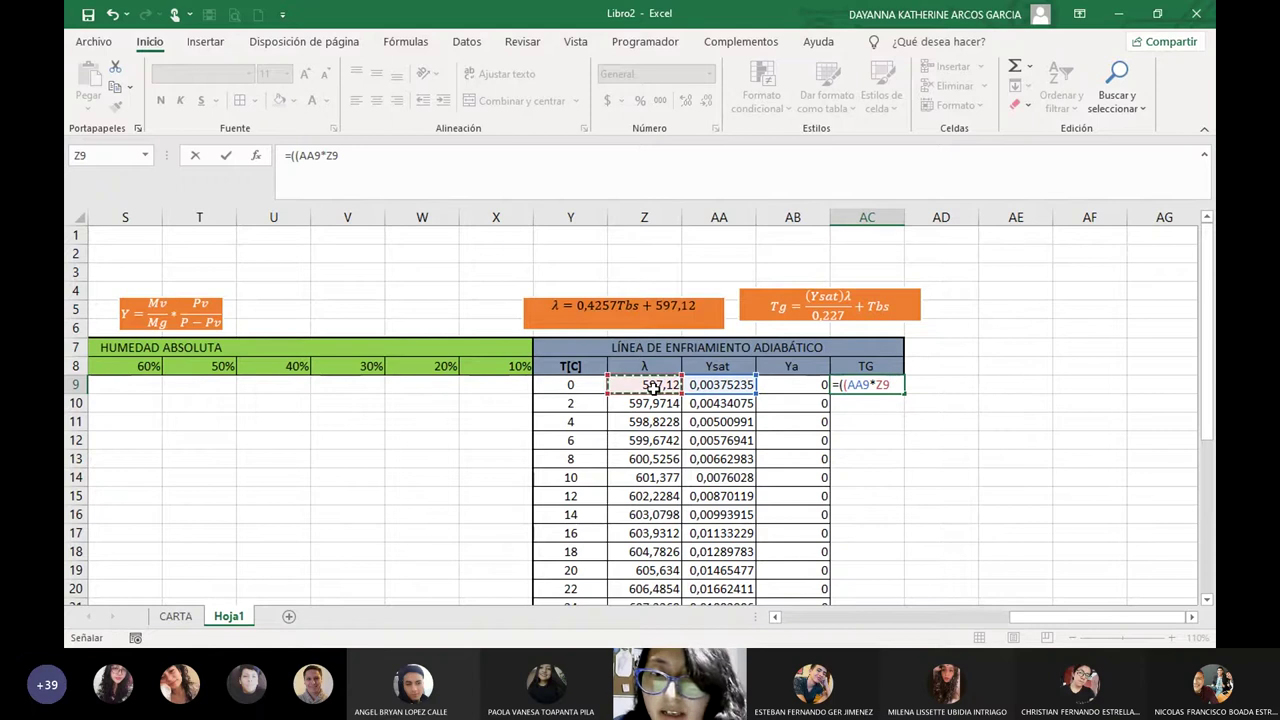
pyautogui.write(')/0,227')
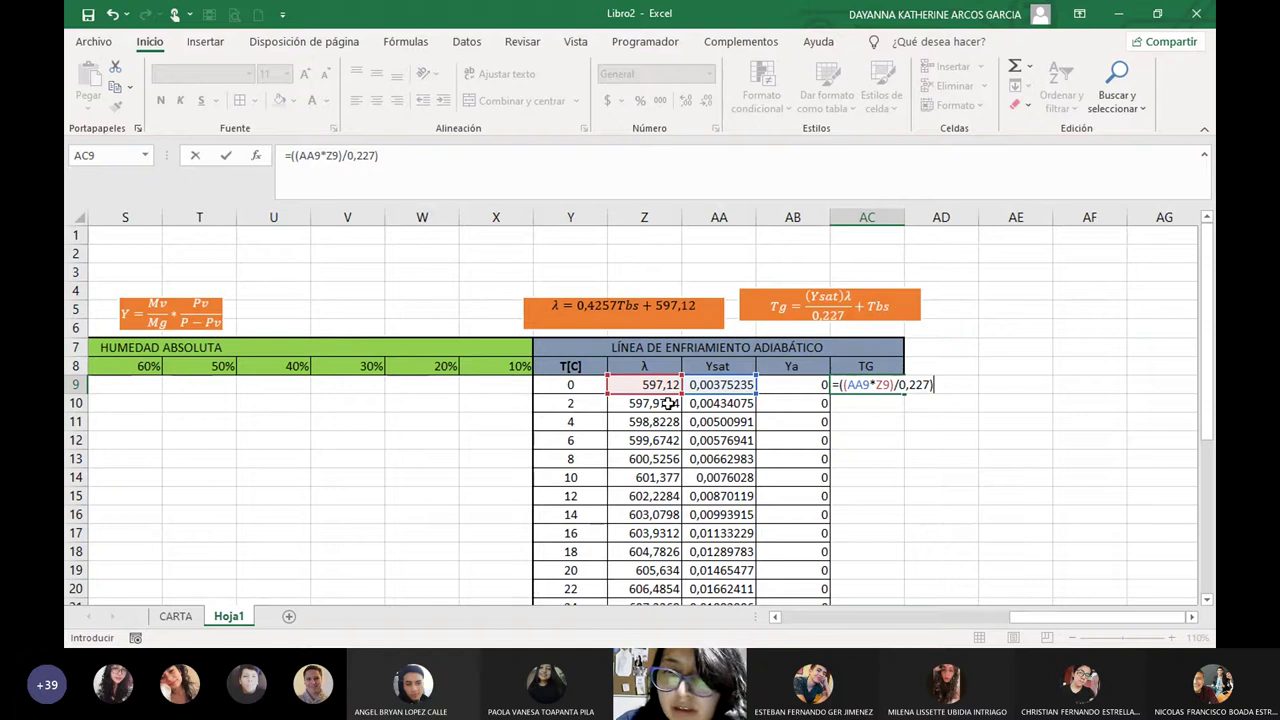
pyautogui.write(')+')
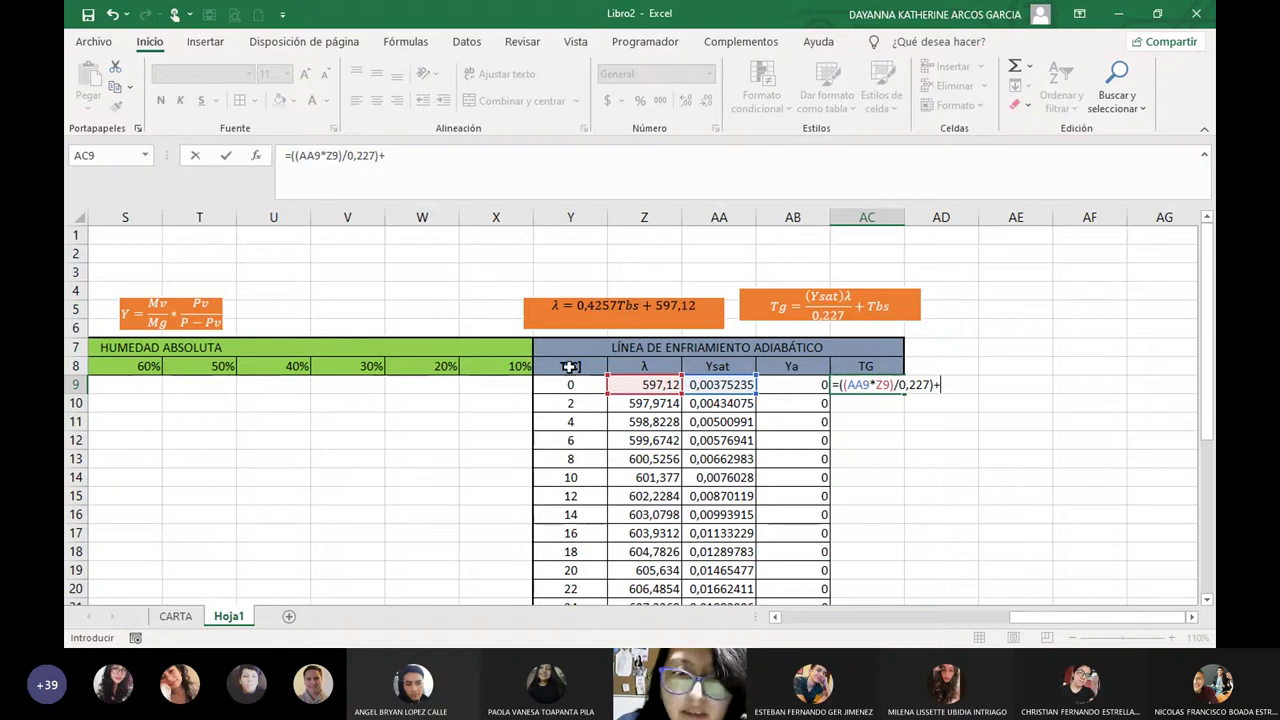
pyautogui.click(566, 385)
pyautogui.press('Return')
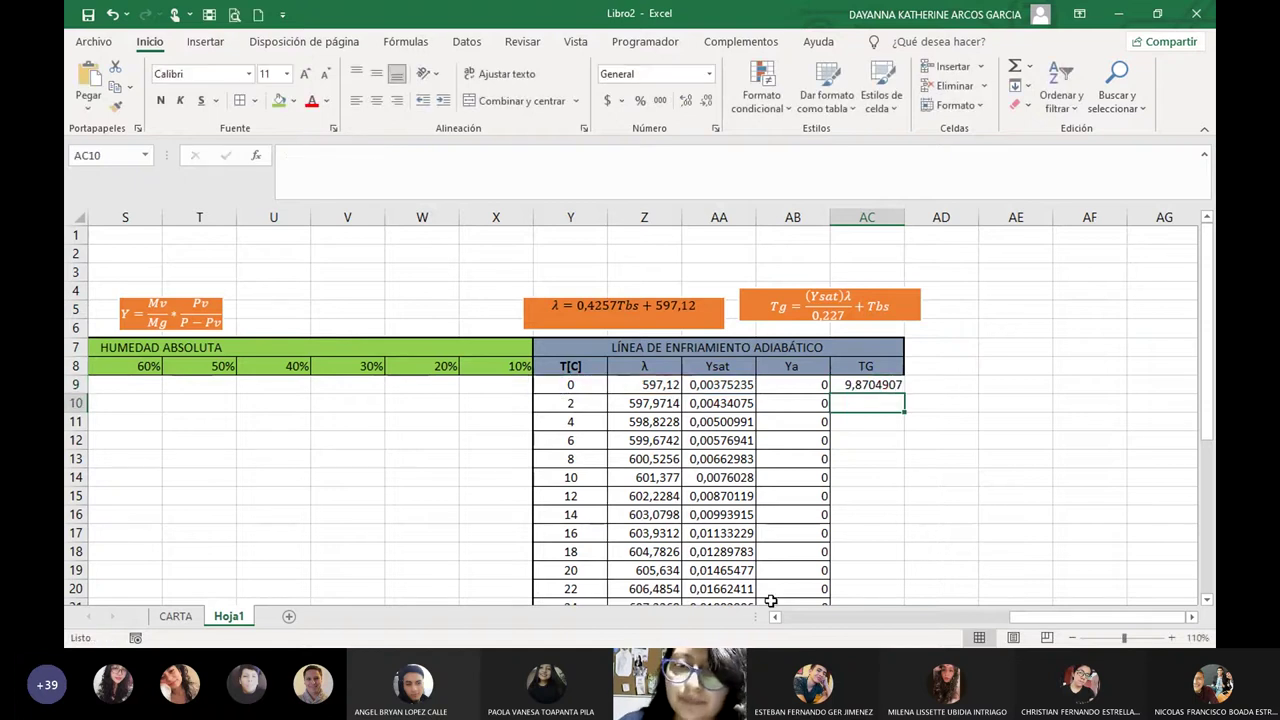
# Fill the TG formula from AC9 down for every temperature and check the filled rows through 50 °C.
pyautogui.click(872, 386)
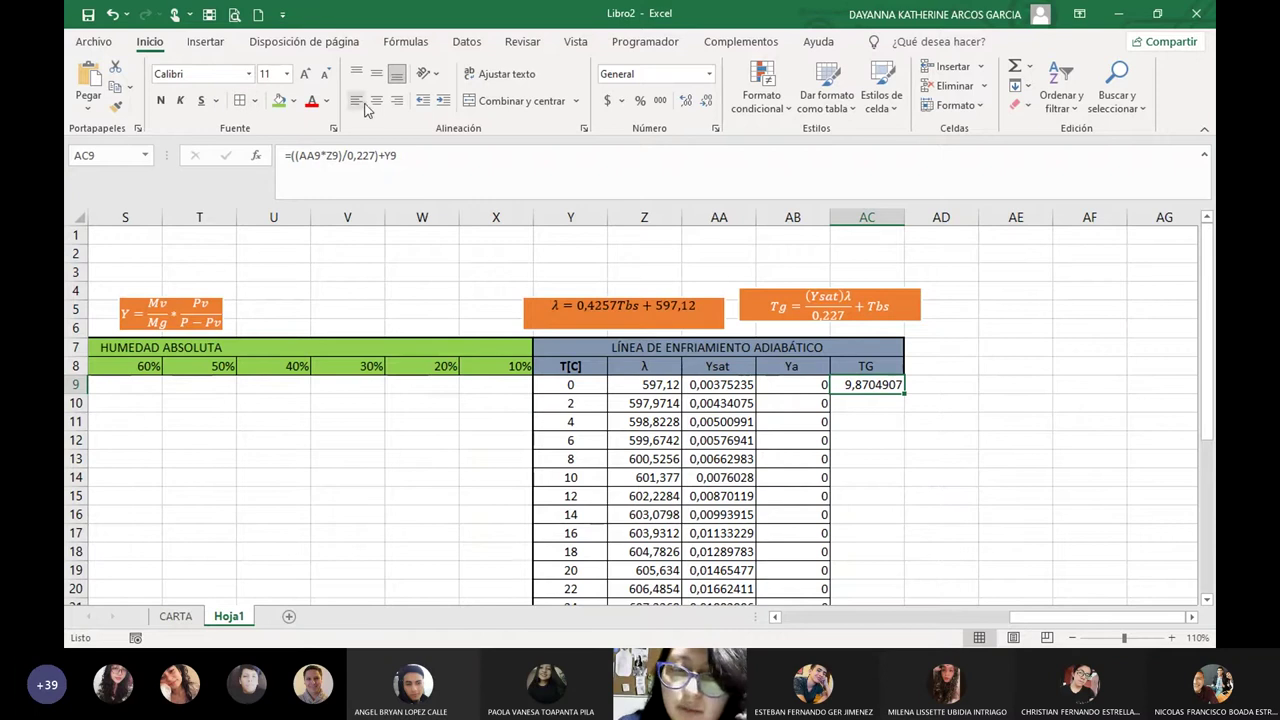
pyautogui.click(990, 462)
pyautogui.click(872, 385)
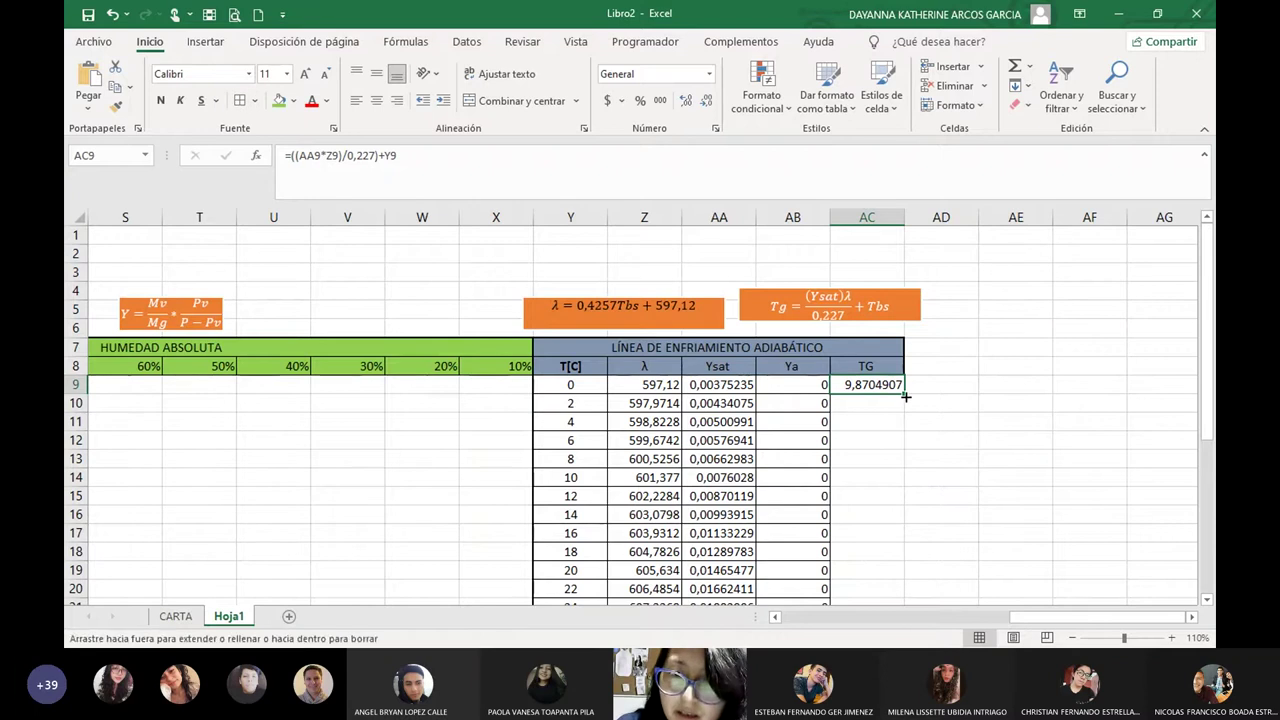
pyautogui.doubleClick(904, 393)
pyautogui.click(954, 418)
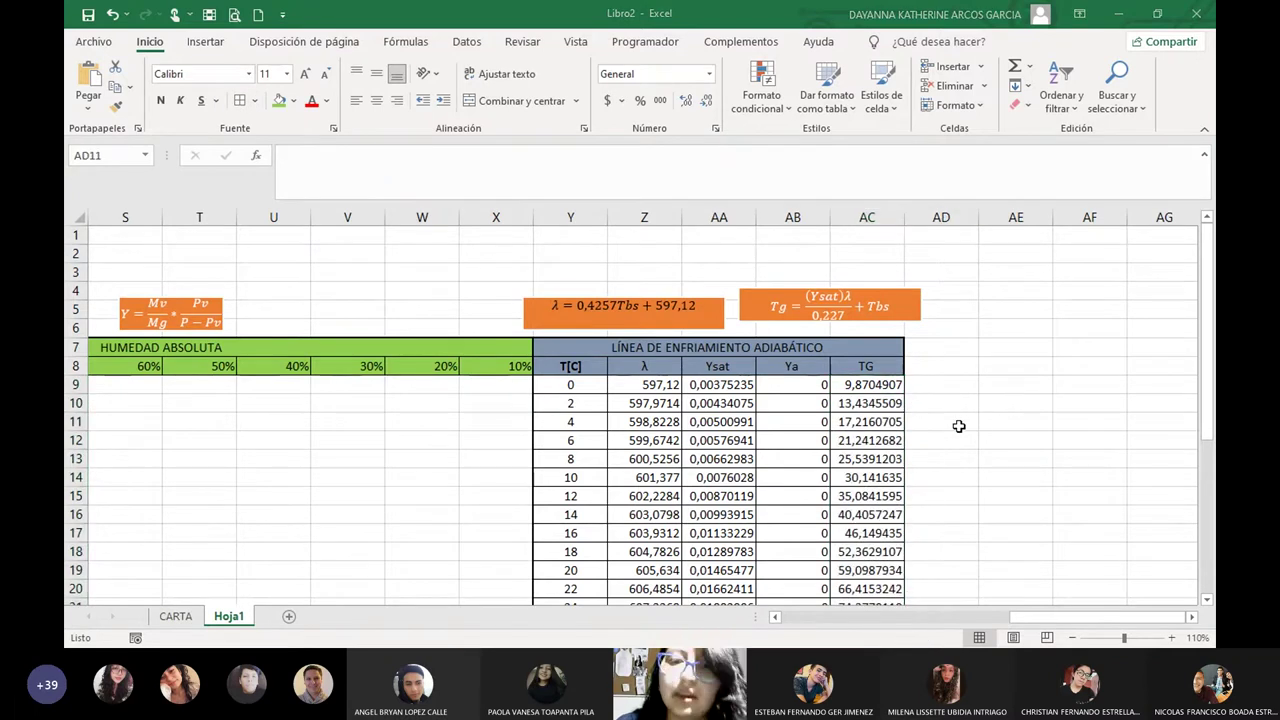
pyautogui.click(840, 441)
pyautogui.scroll(-4, 925, 467)
pyautogui.scroll(-2, 925, 467)
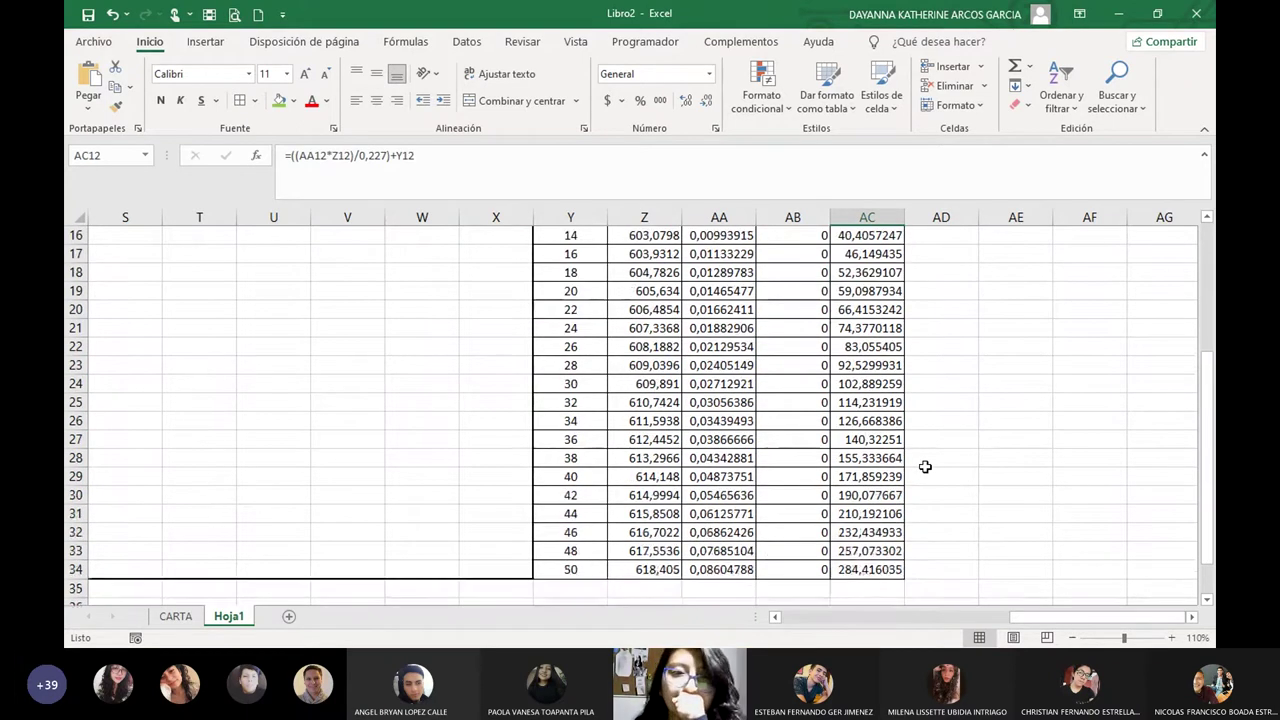
pyautogui.scroll(5, 773, 441)
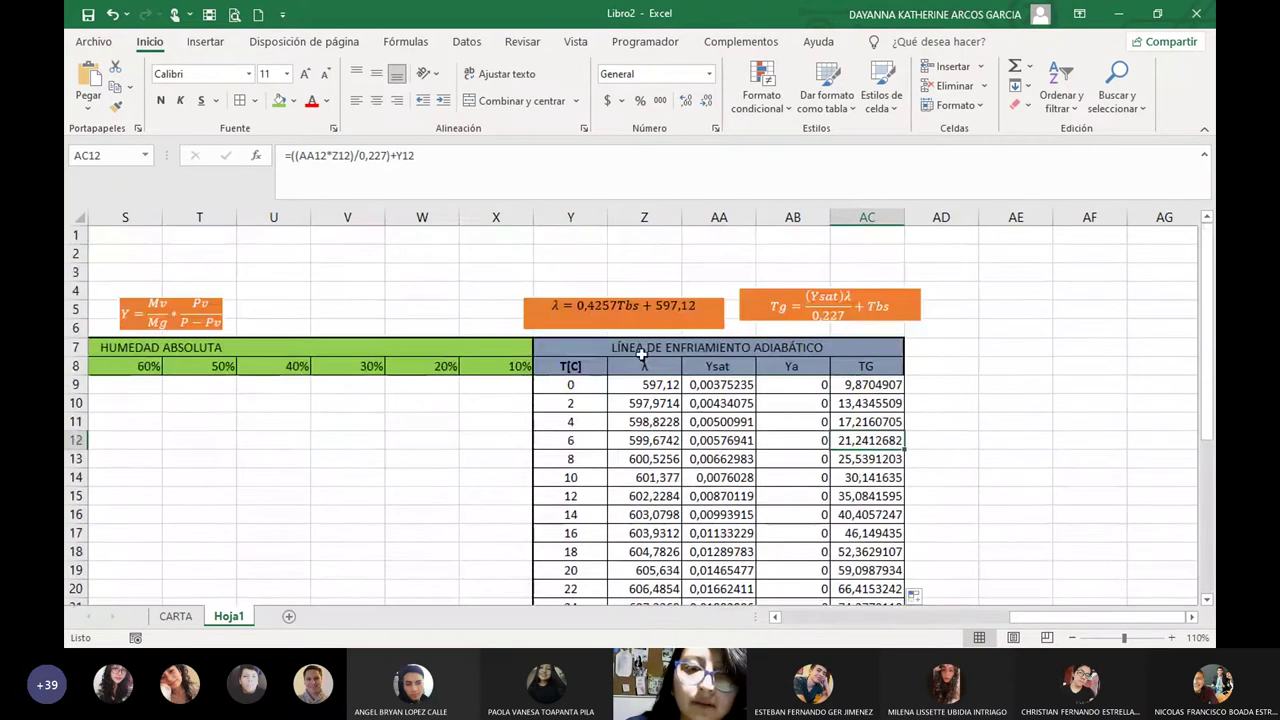
# Apply a thick outside border to the whole adiabatic cooling table, from its title row through row 34.
pyautogui.moveTo(600, 291); pyautogui.dragTo(593, 575)
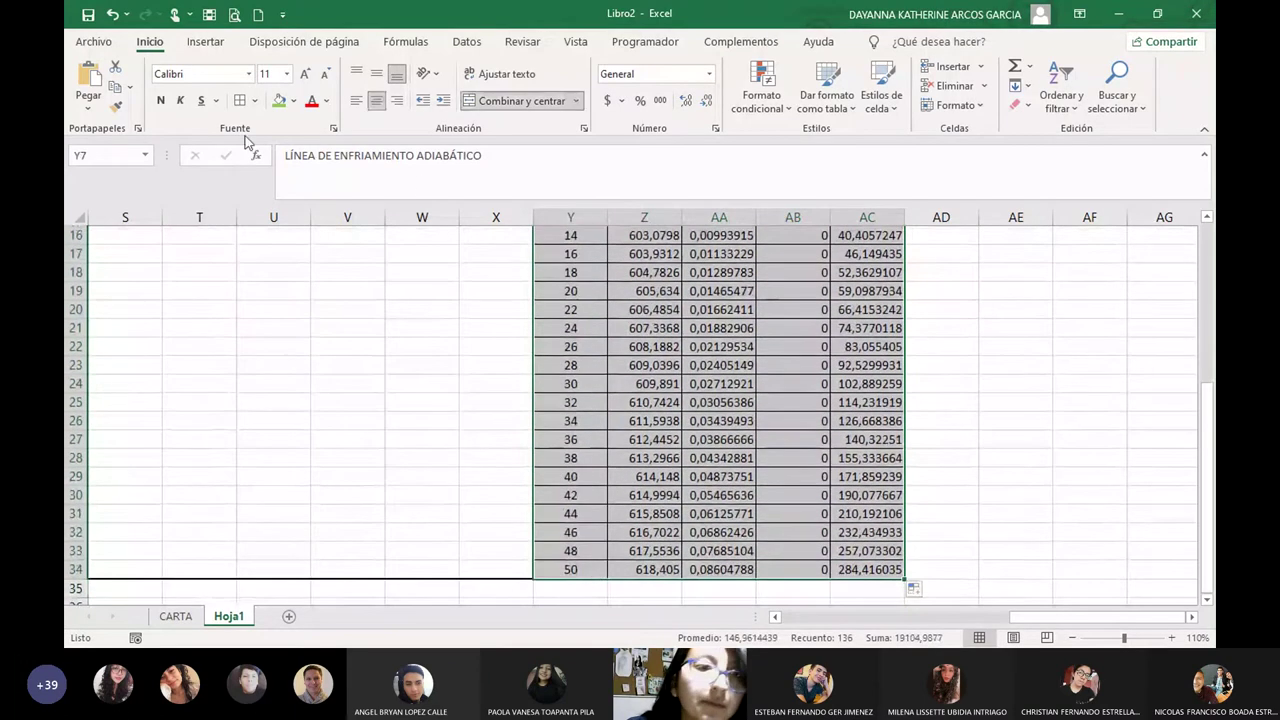
pyautogui.click(254, 100)
pyautogui.click(311, 316)
pyautogui.scroll(5, 1000, 450)
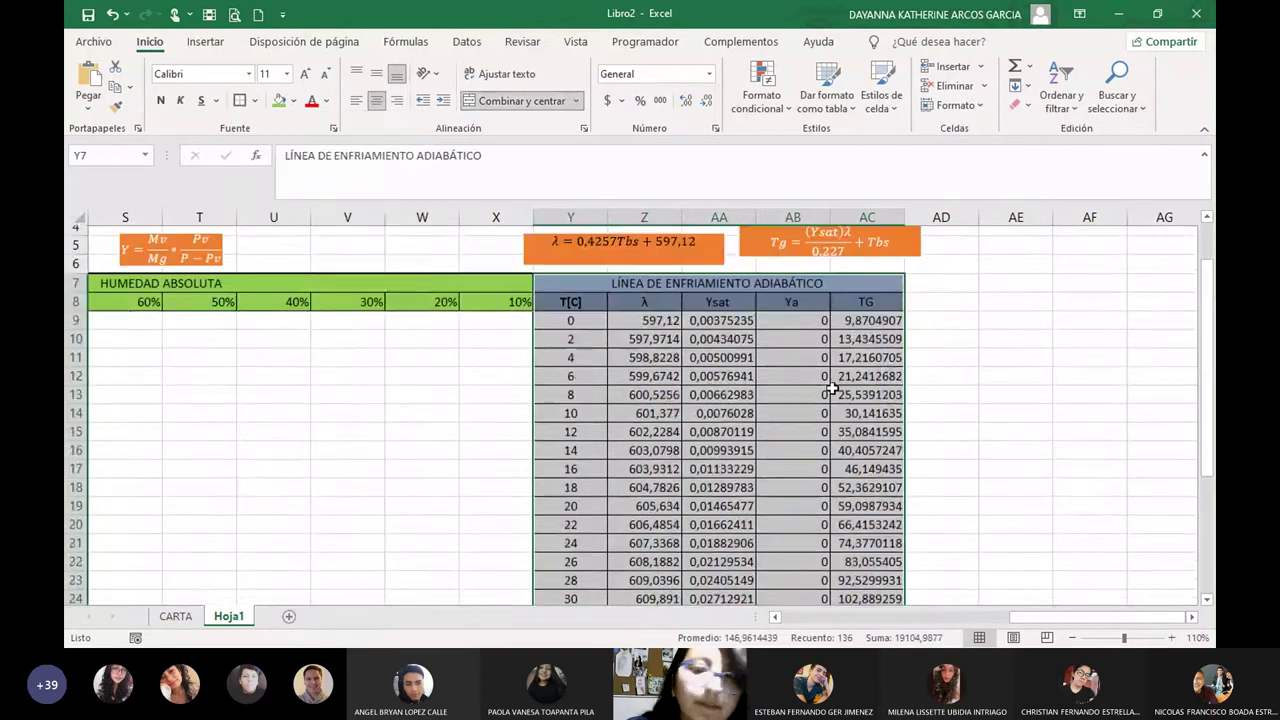
pyautogui.click(1055, 452)
pyautogui.scroll(-1, 1000, 450)
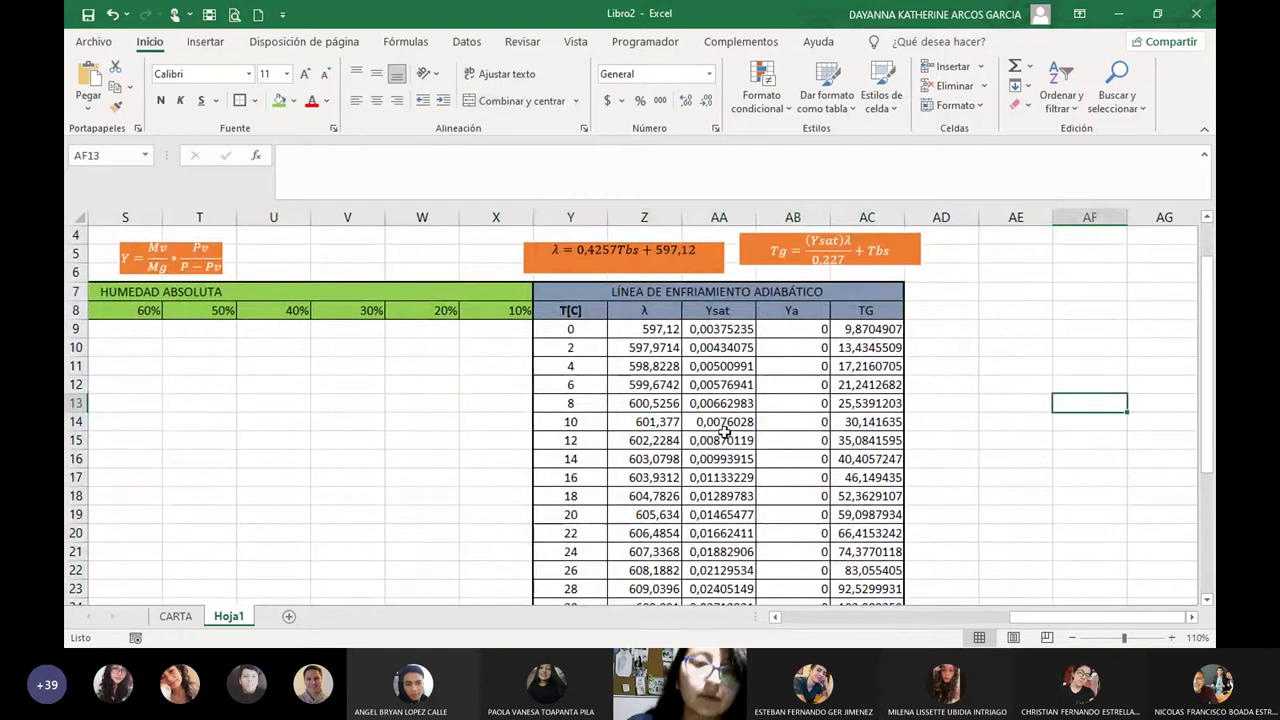
pyautogui.scroll(-1, 724, 430)
pyautogui.scroll(2, 740, 415)
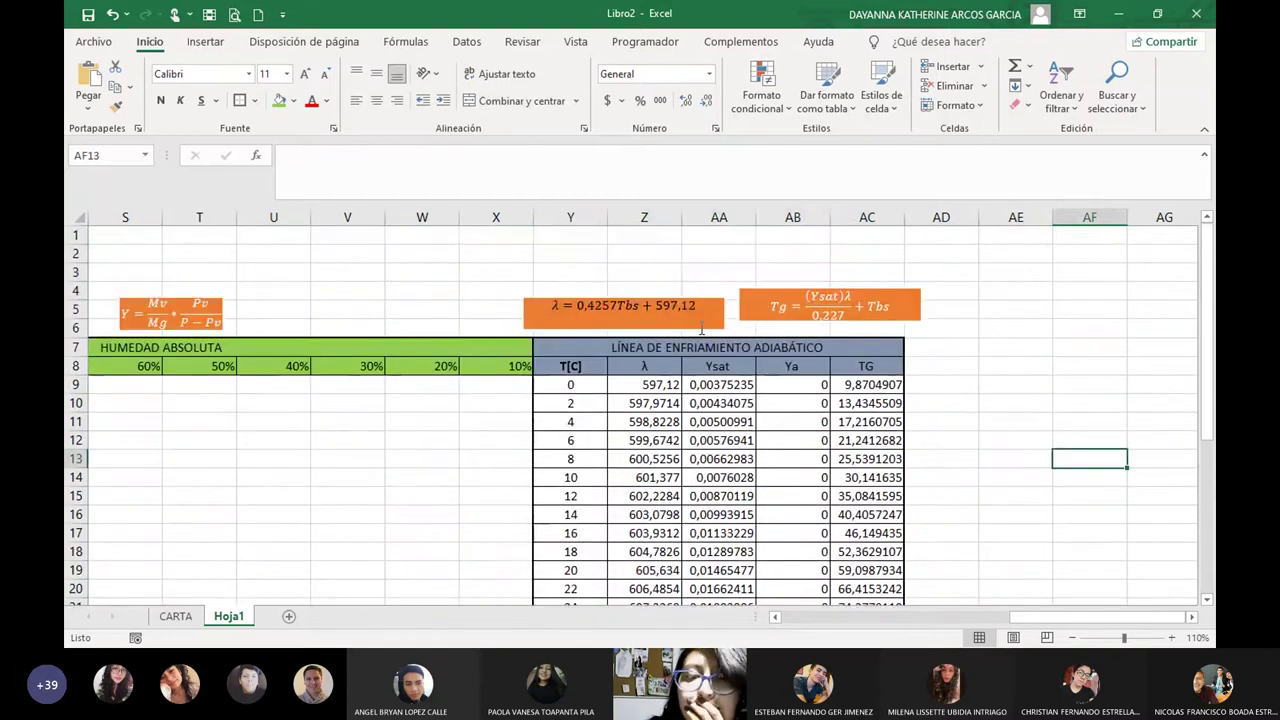
# Reposition the λ and Tg formula text boxes side by side just above the adiabatic cooling table's title.
pyautogui.moveTo(702, 328); pyautogui.dragTo(686, 328)
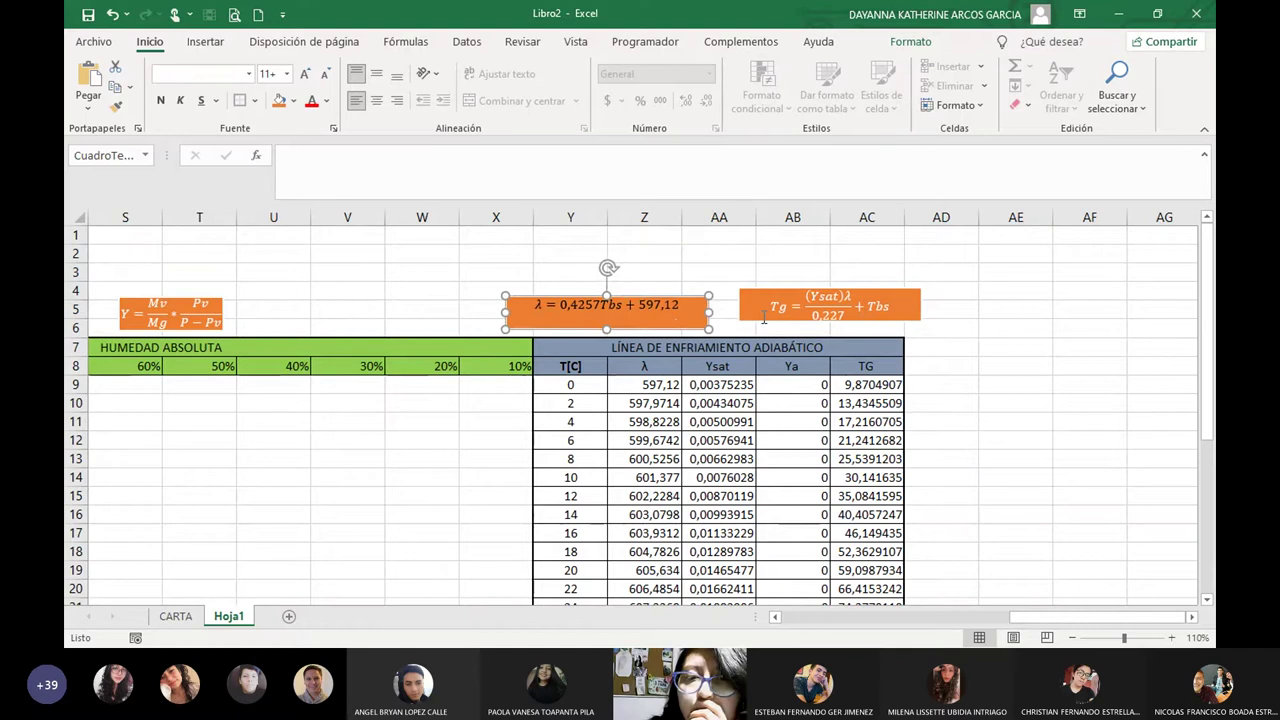
pyautogui.click(764, 318)
pyautogui.moveTo(764, 318); pyautogui.dragTo(743, 333)
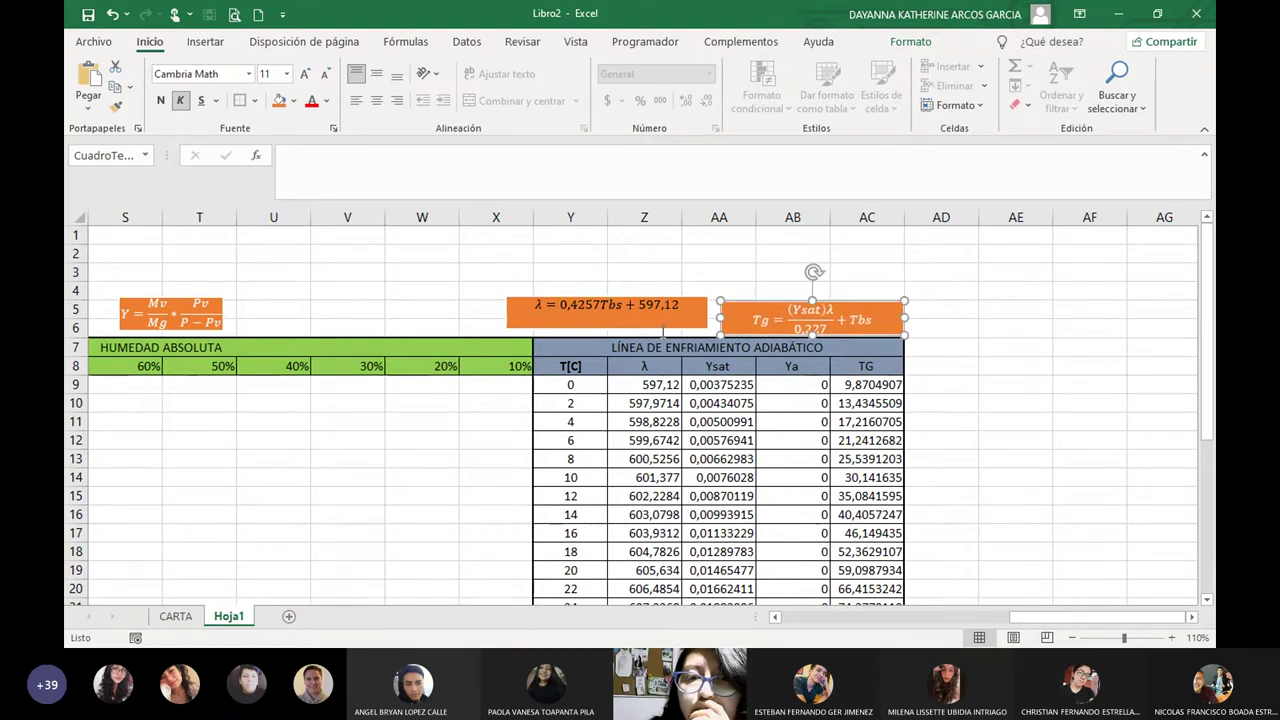
pyautogui.click(672, 328)
pyautogui.moveTo(674, 330); pyautogui.dragTo(684, 333)
pyautogui.click(1082, 472)
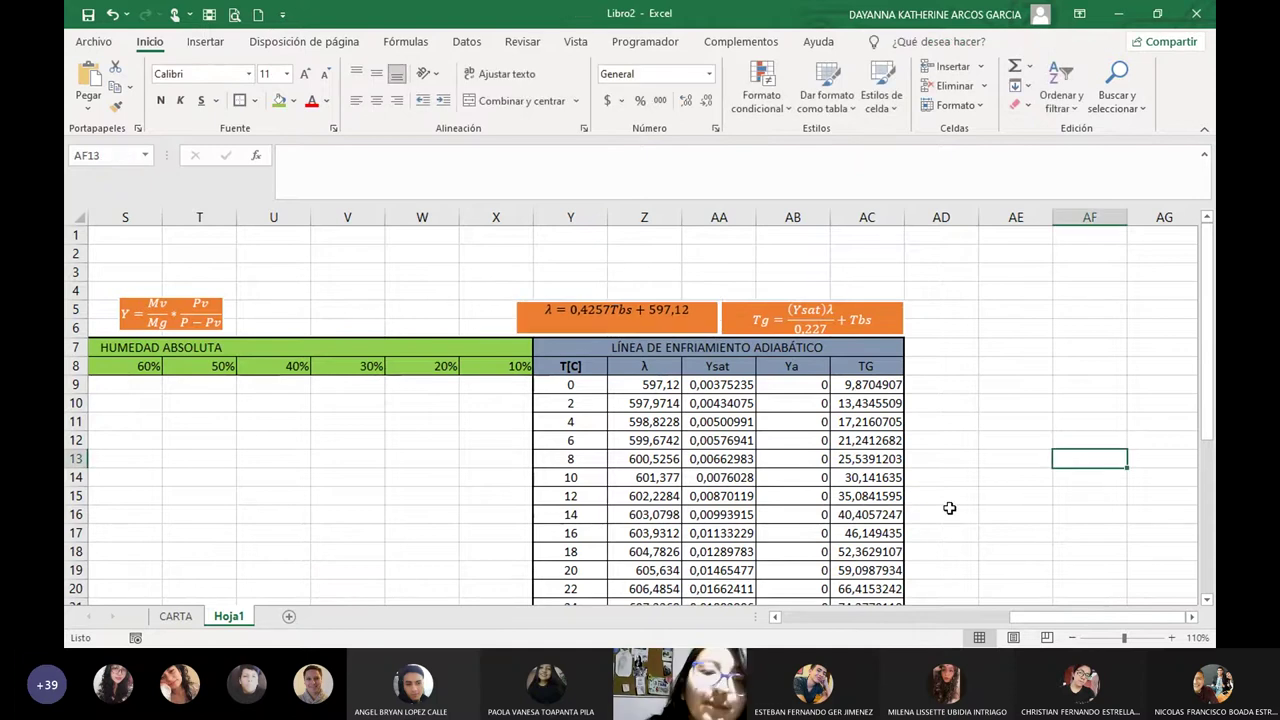
# Review the chart on the CARTA sheet and the λ, Ysat, Ya and TG headings on Hoja1.
pyautogui.click(178, 616)
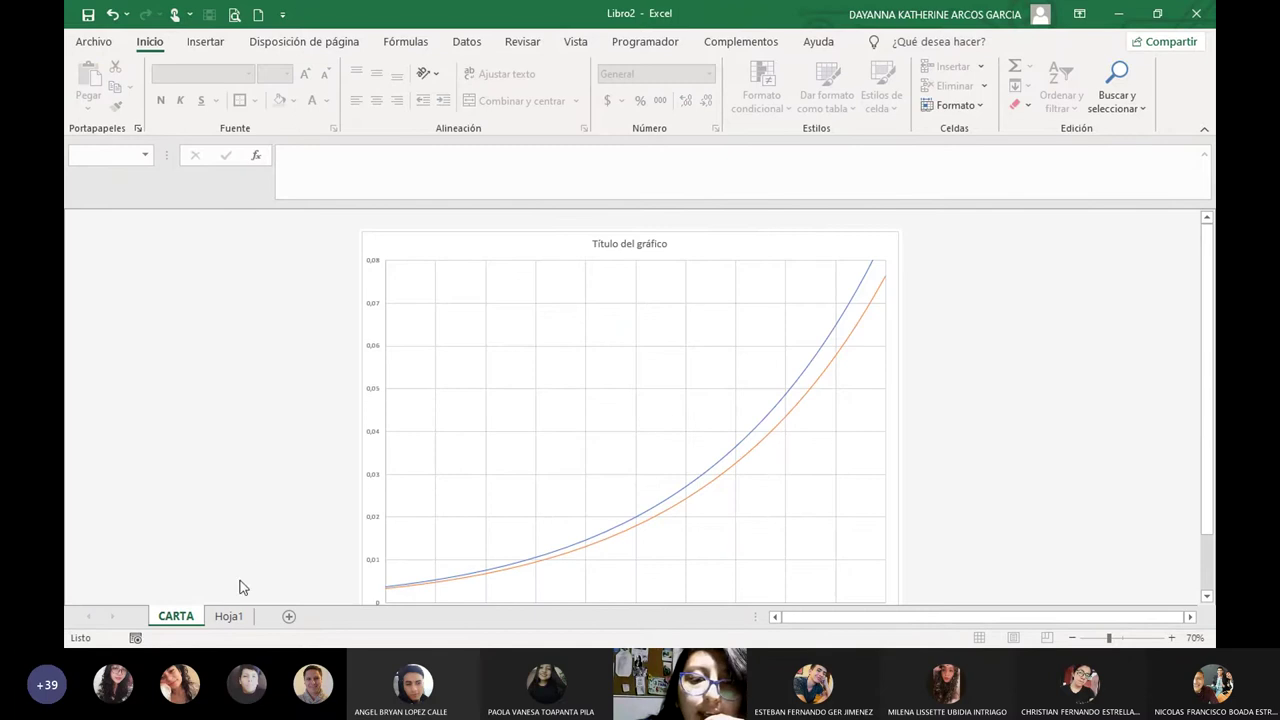
pyautogui.click(229, 616)
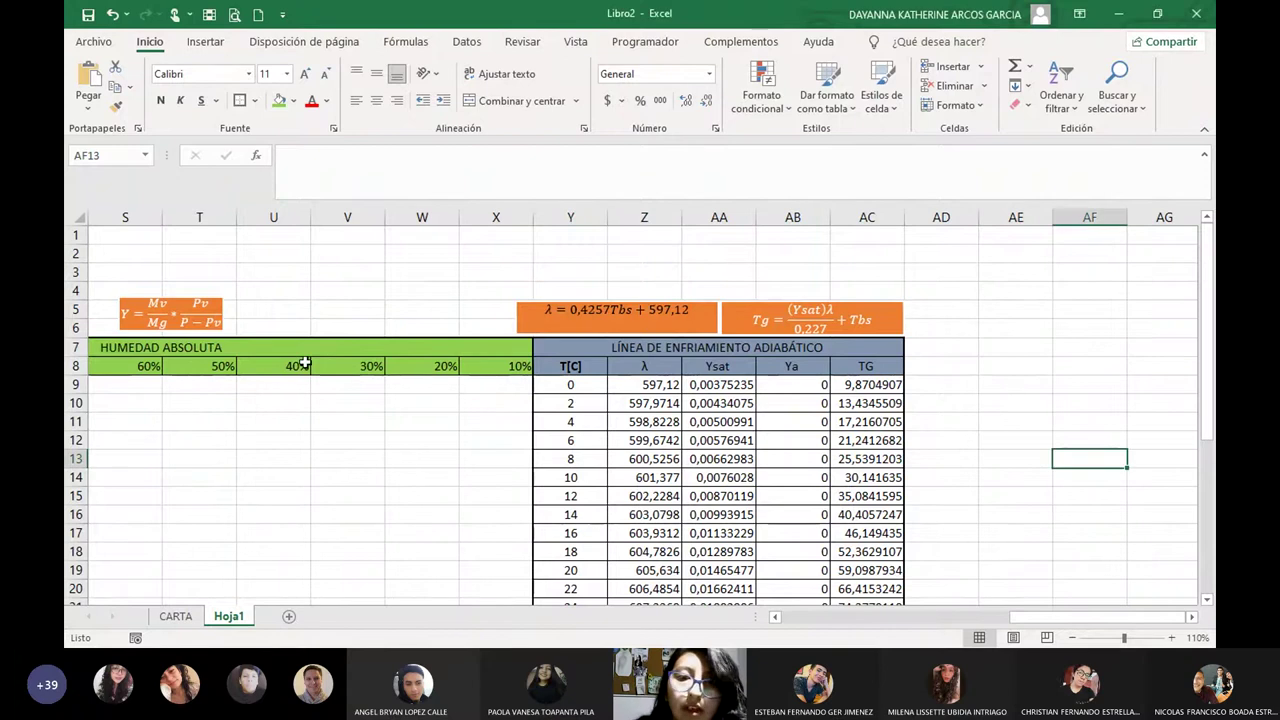
pyautogui.click(958, 347)
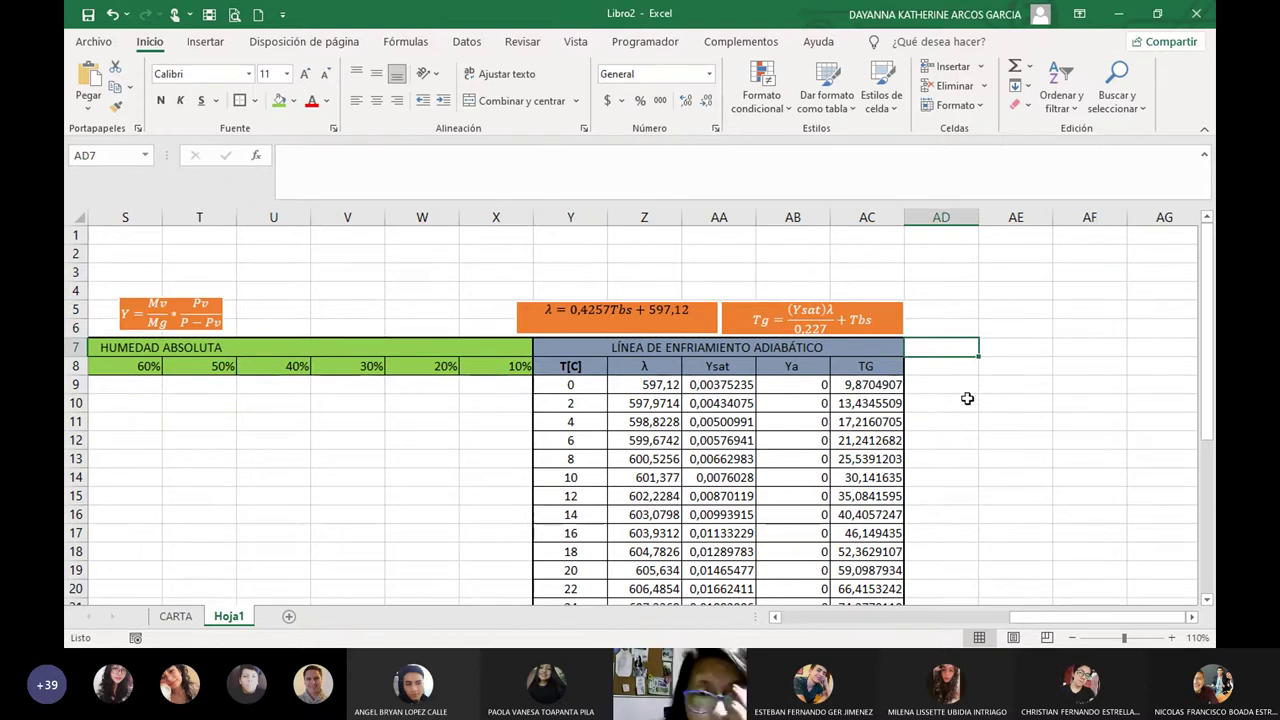
pyautogui.click(1192, 617)
pyautogui.click(1192, 617)
pyautogui.click(1192, 617)
pyautogui.click(1192, 617)
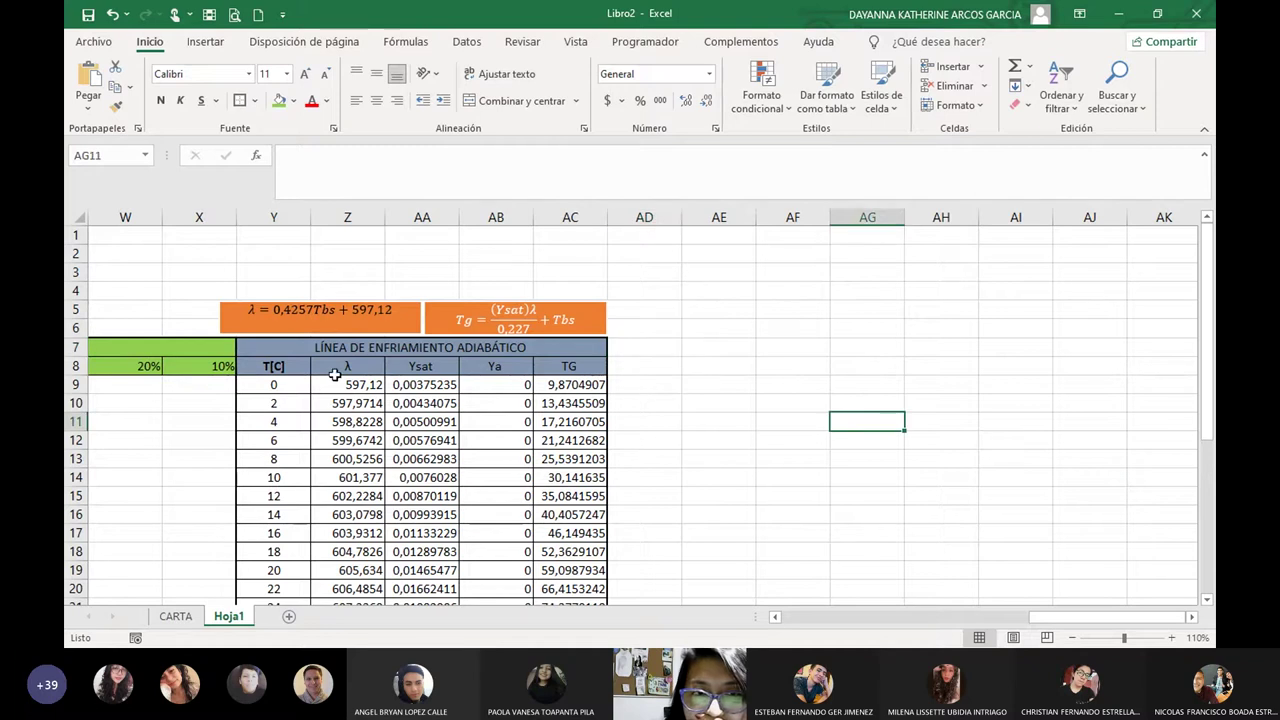
pyautogui.moveTo(330, 367); pyautogui.dragTo(572, 368)
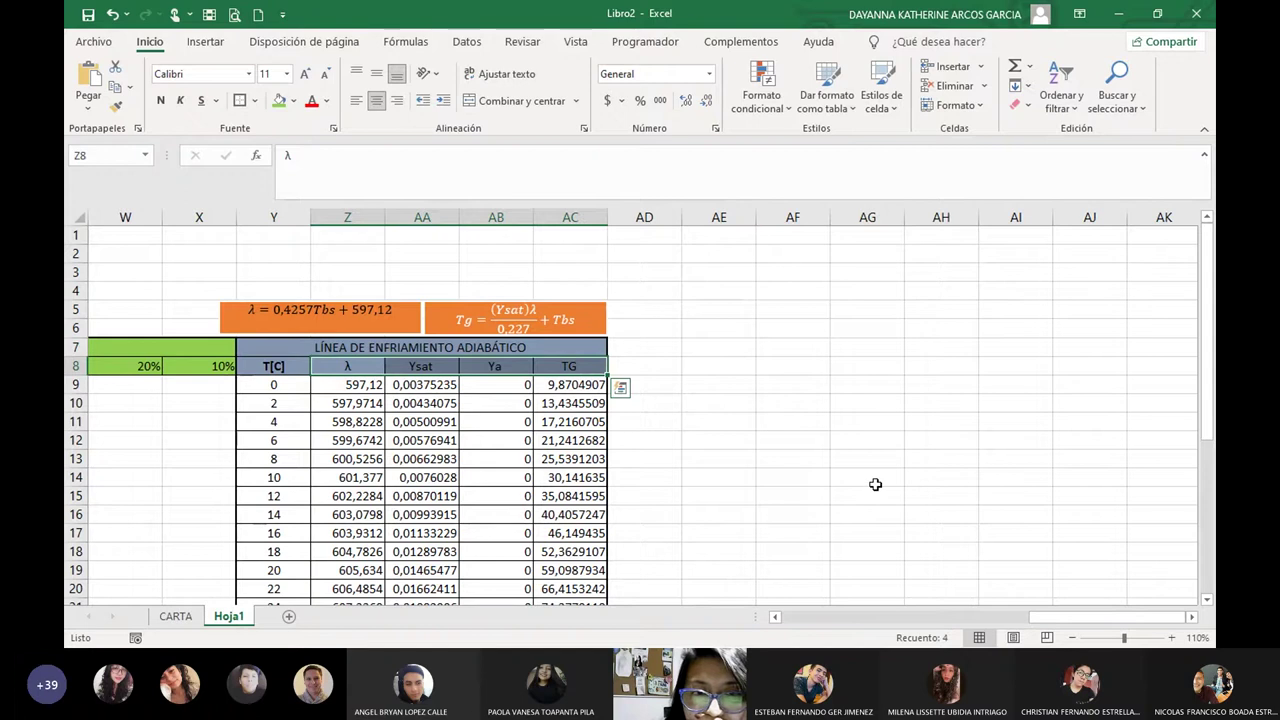
pyautogui.click(645, 389)
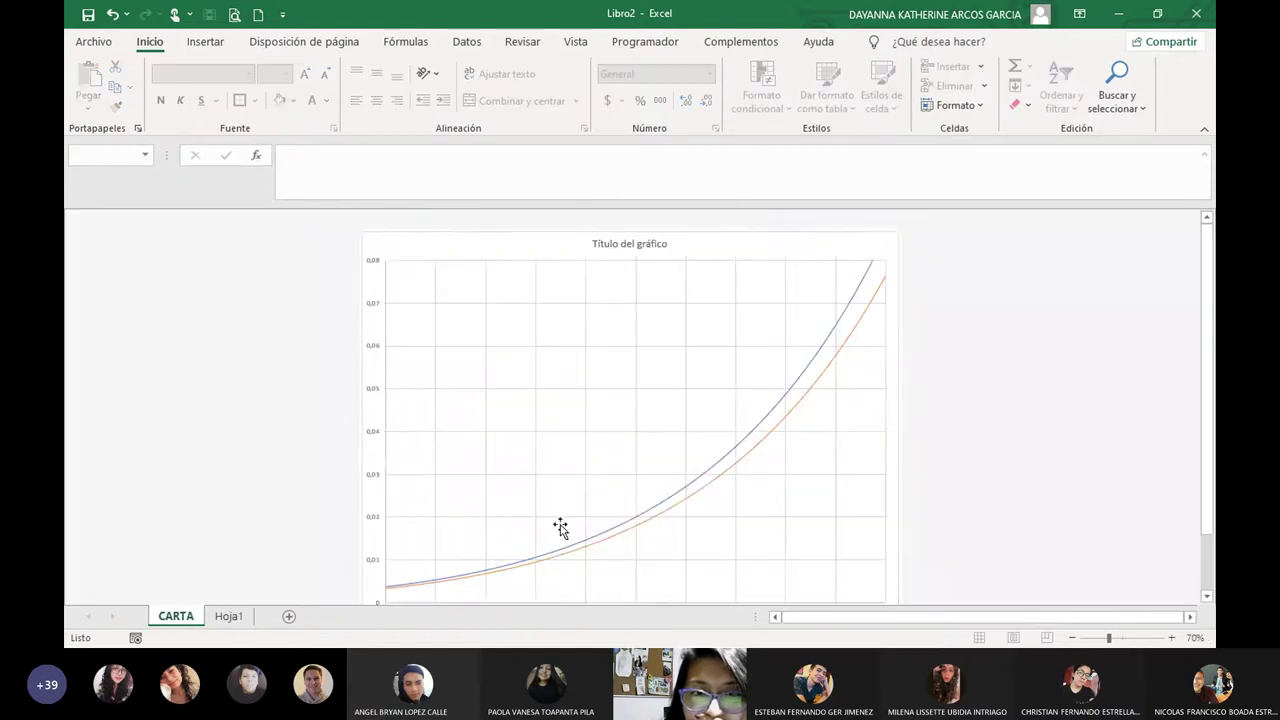
# Start a new series on the CARTA chart for the 0 °C adiabatic line, taking its X values from Hoja1 cells Y9 and AC9.
pyautogui.click(188, 618)
pyautogui.rightClick(549, 458)
pyautogui.click(625, 566)
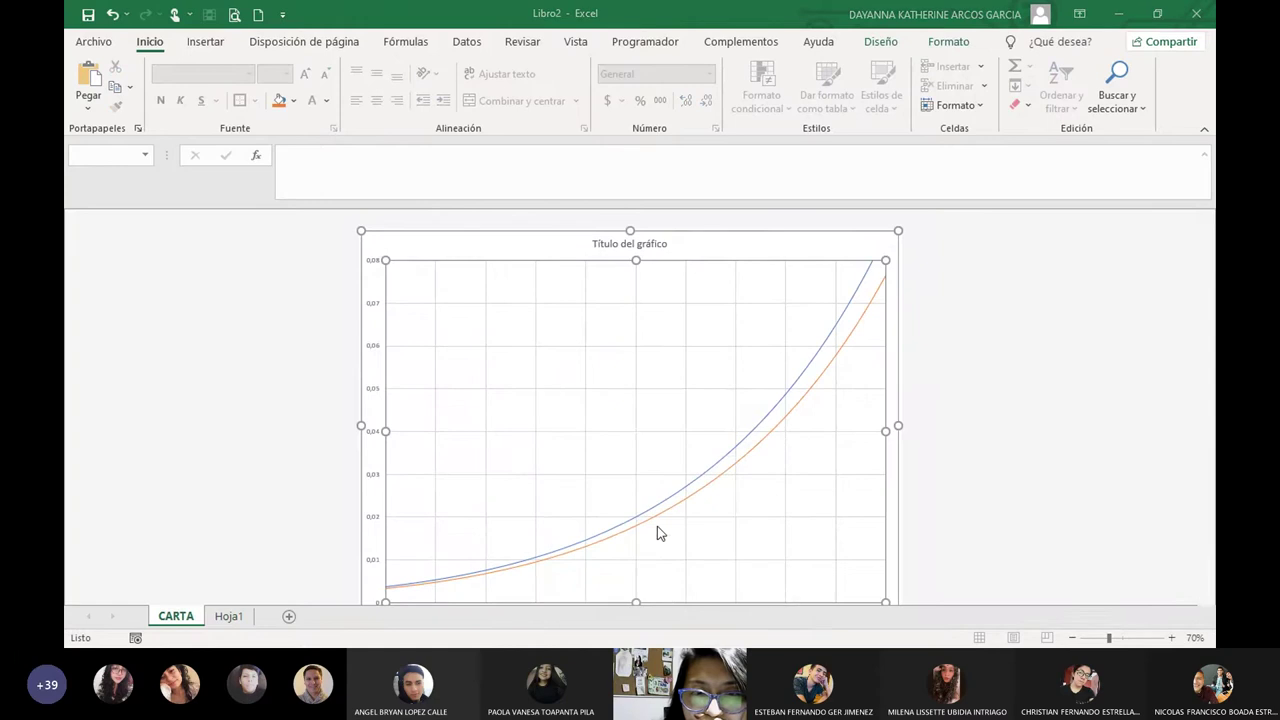
pyautogui.press('Escape')
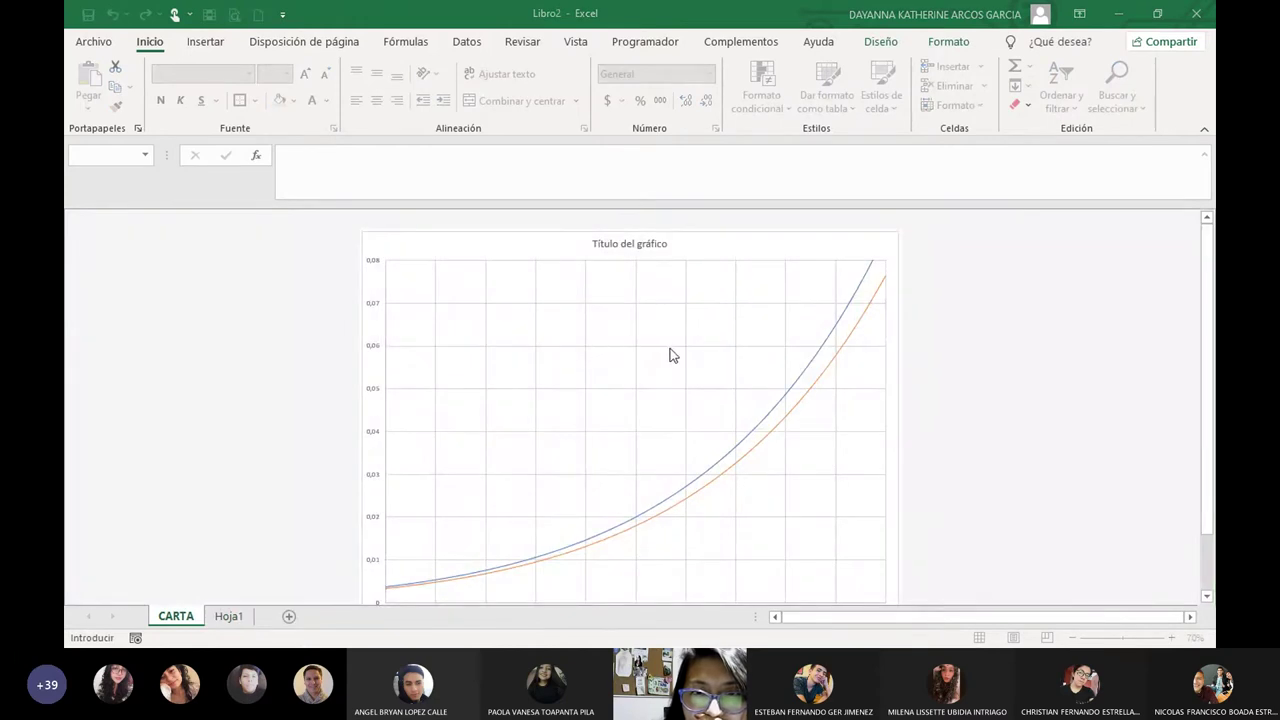
pyautogui.click(232, 616)
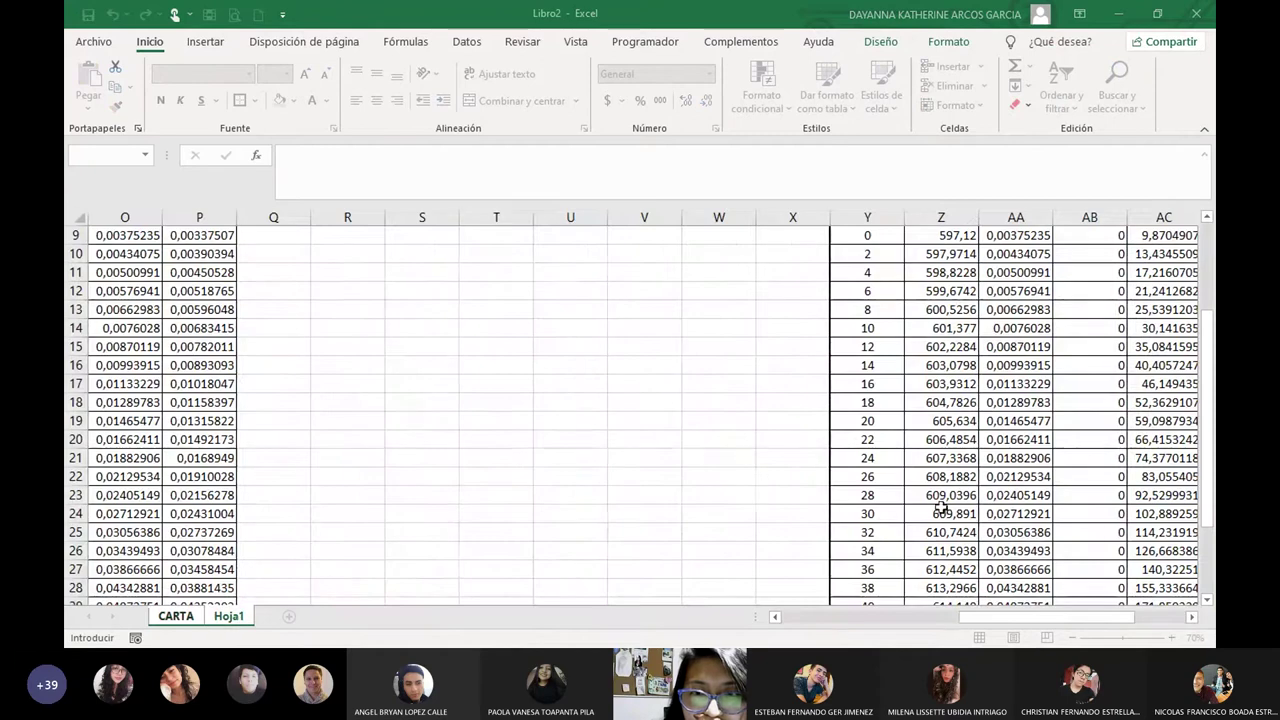
pyautogui.moveTo(984, 617); pyautogui.dragTo(1055, 616)
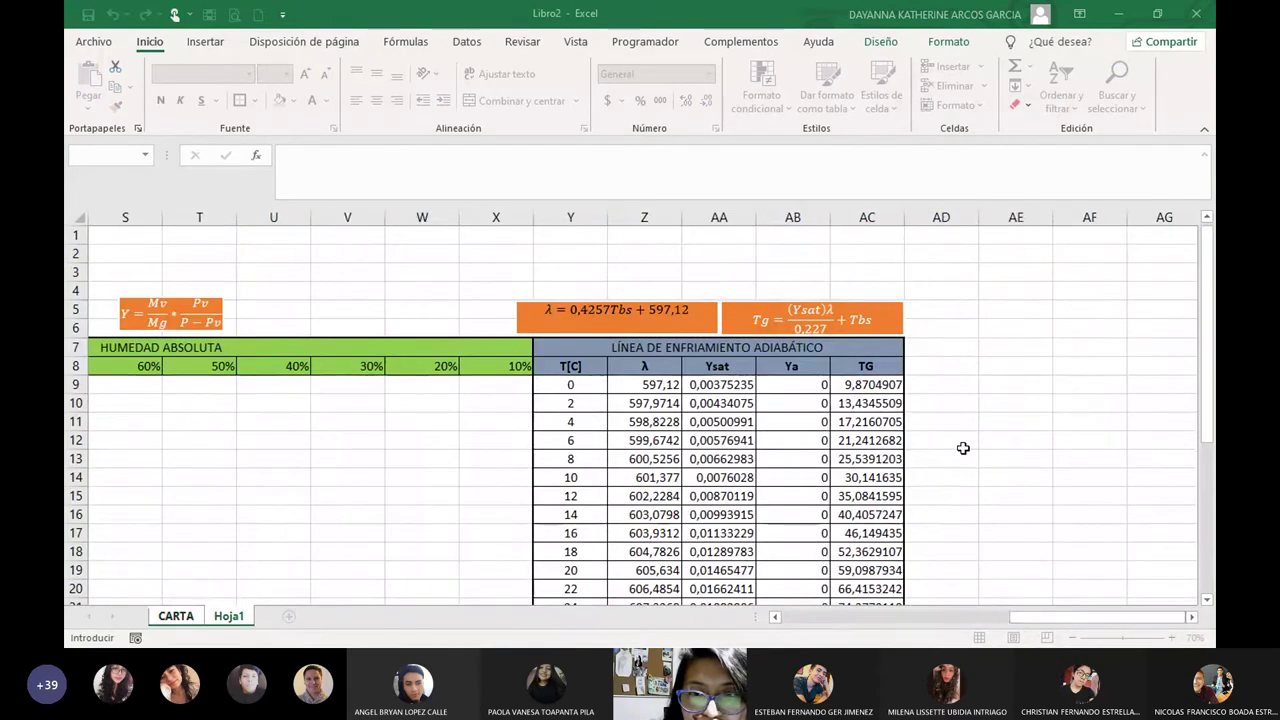
pyautogui.scroll(3, 962, 449)
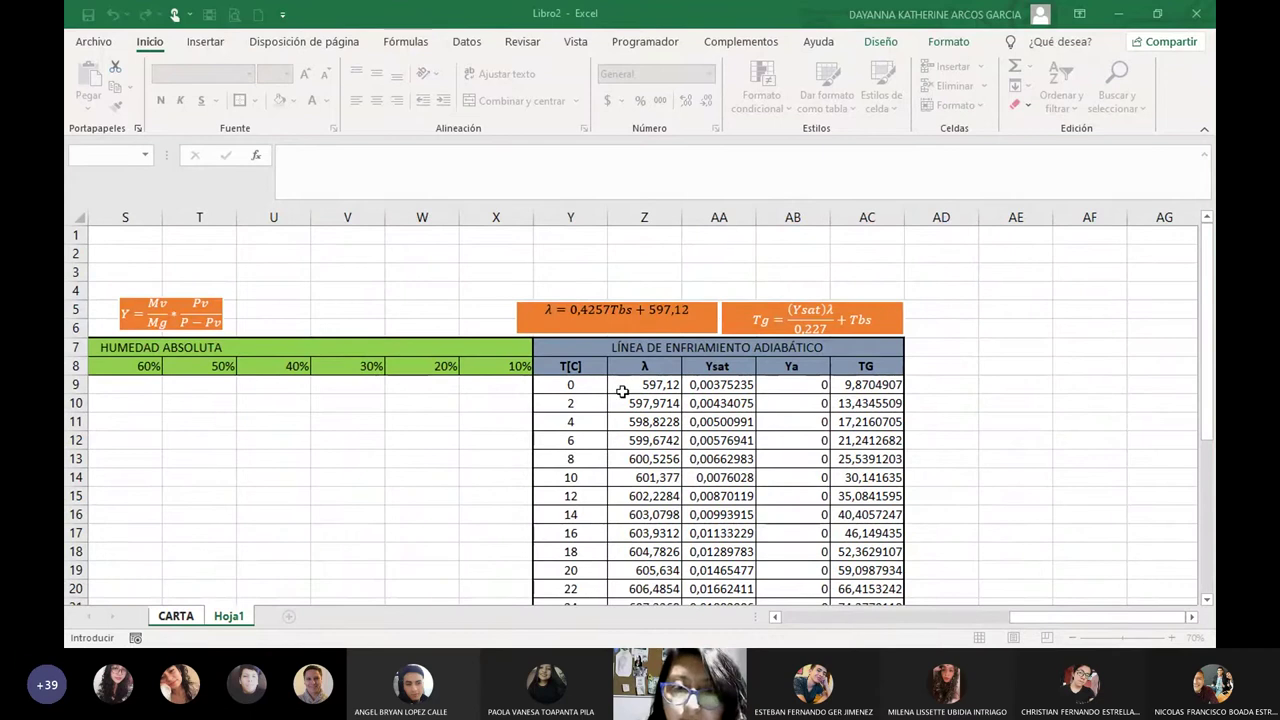
pyautogui.click(588, 385)
pyautogui.write('+')
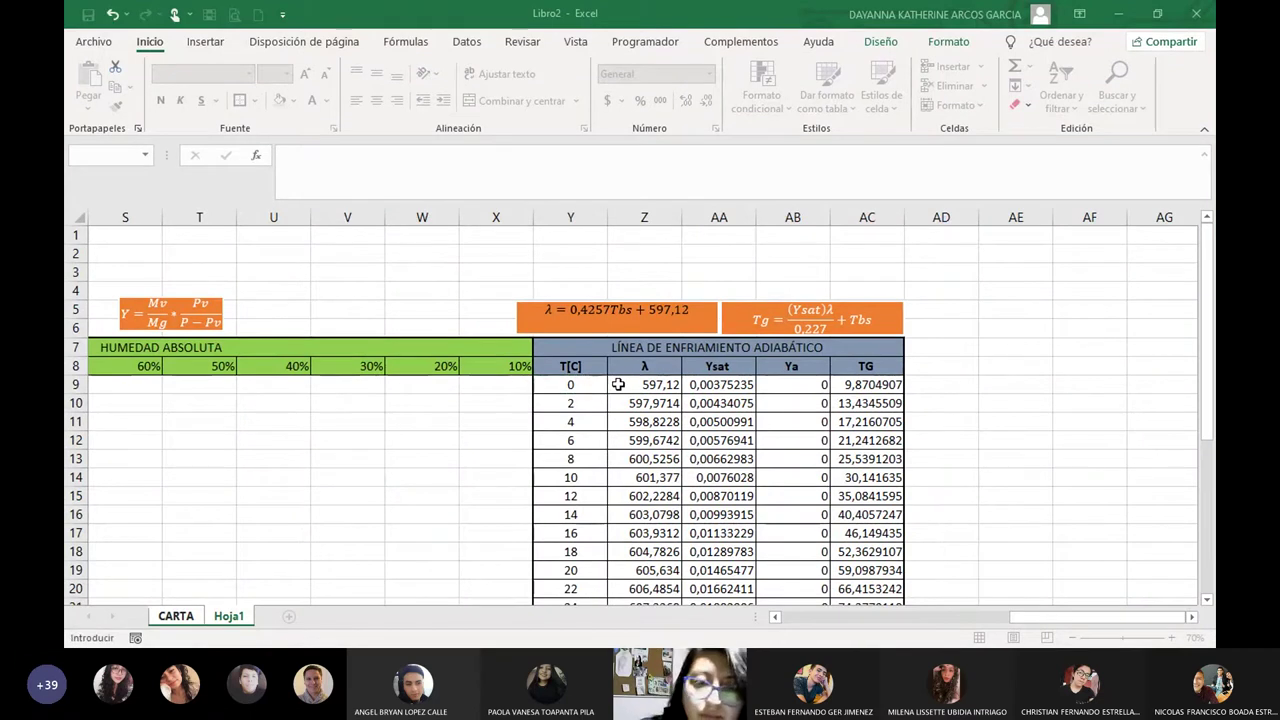
pyautogui.click(852, 390)
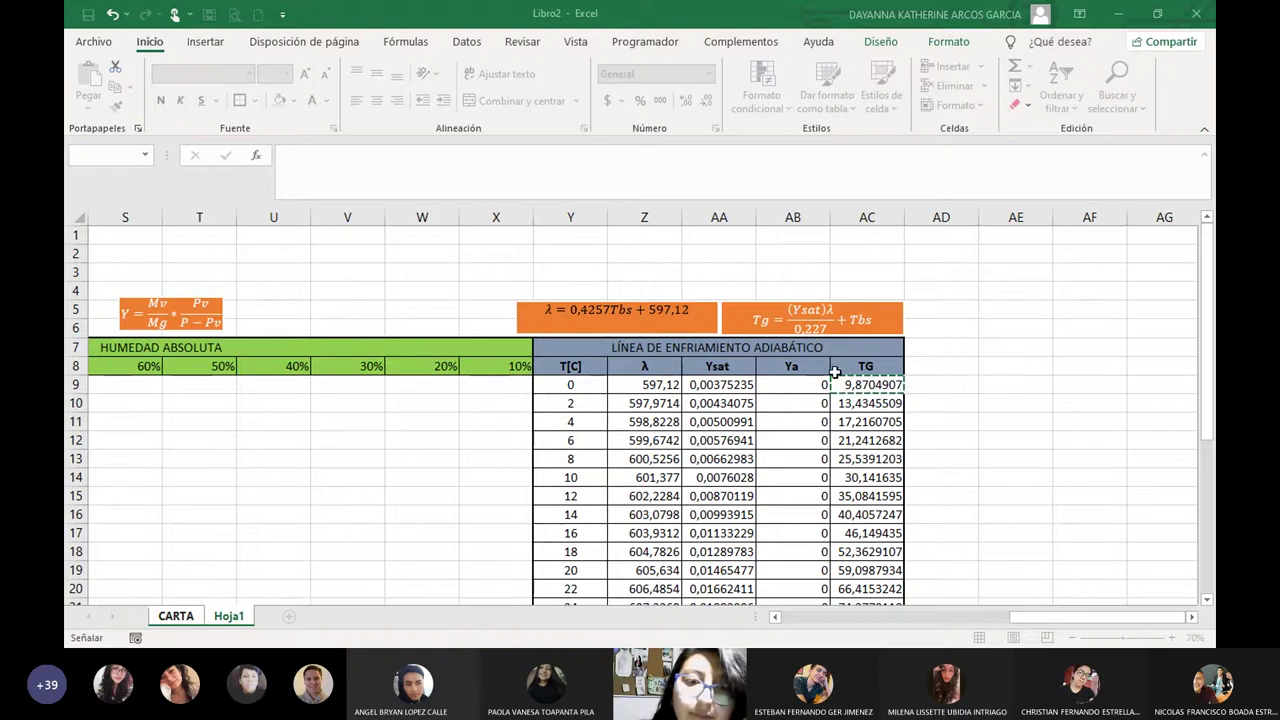
pyautogui.write(')')
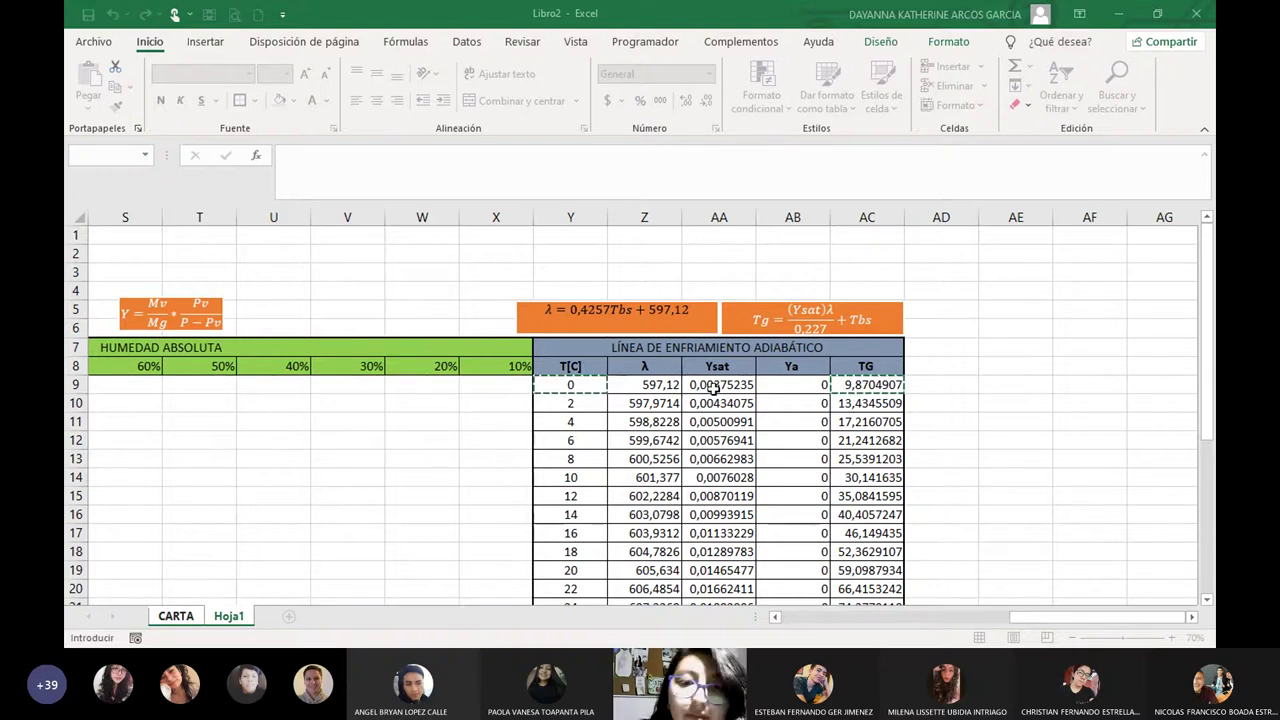
# Set the 0 °C series' Y values to Hoja1 cells AA9 and AB9 and add the line to the chart.
pyautogui.press('Return')
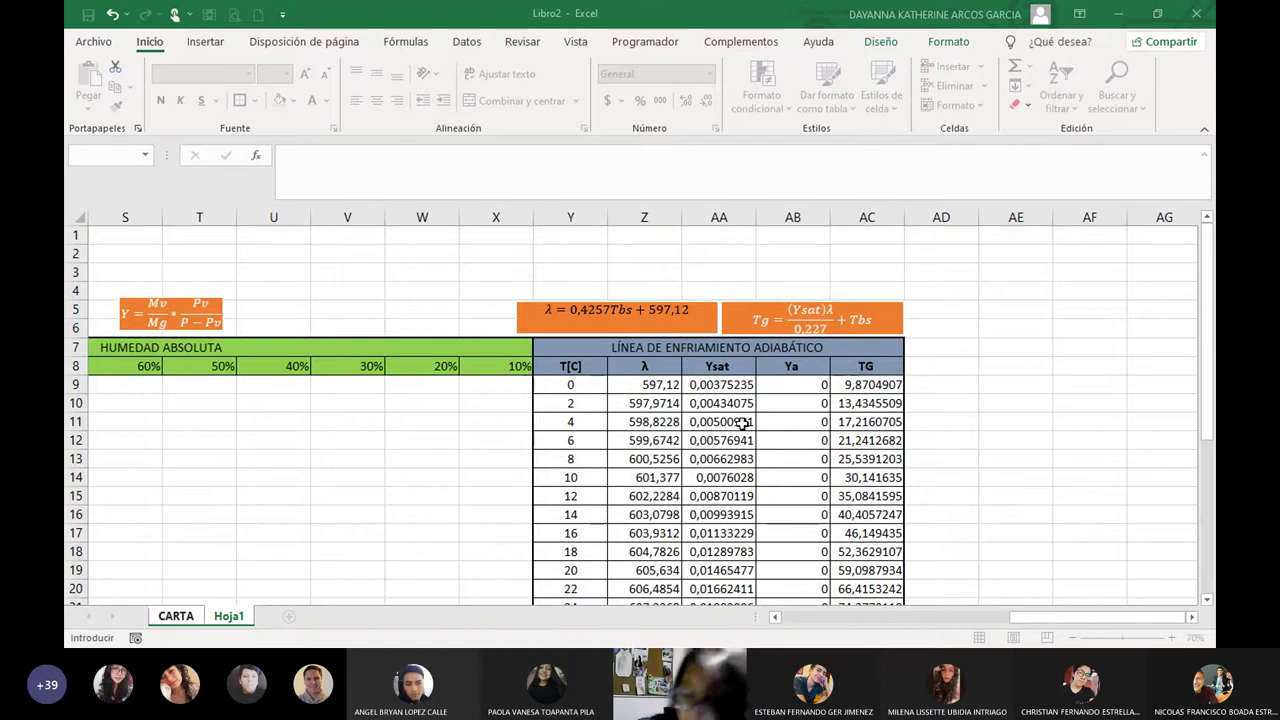
pyautogui.click(800, 384)
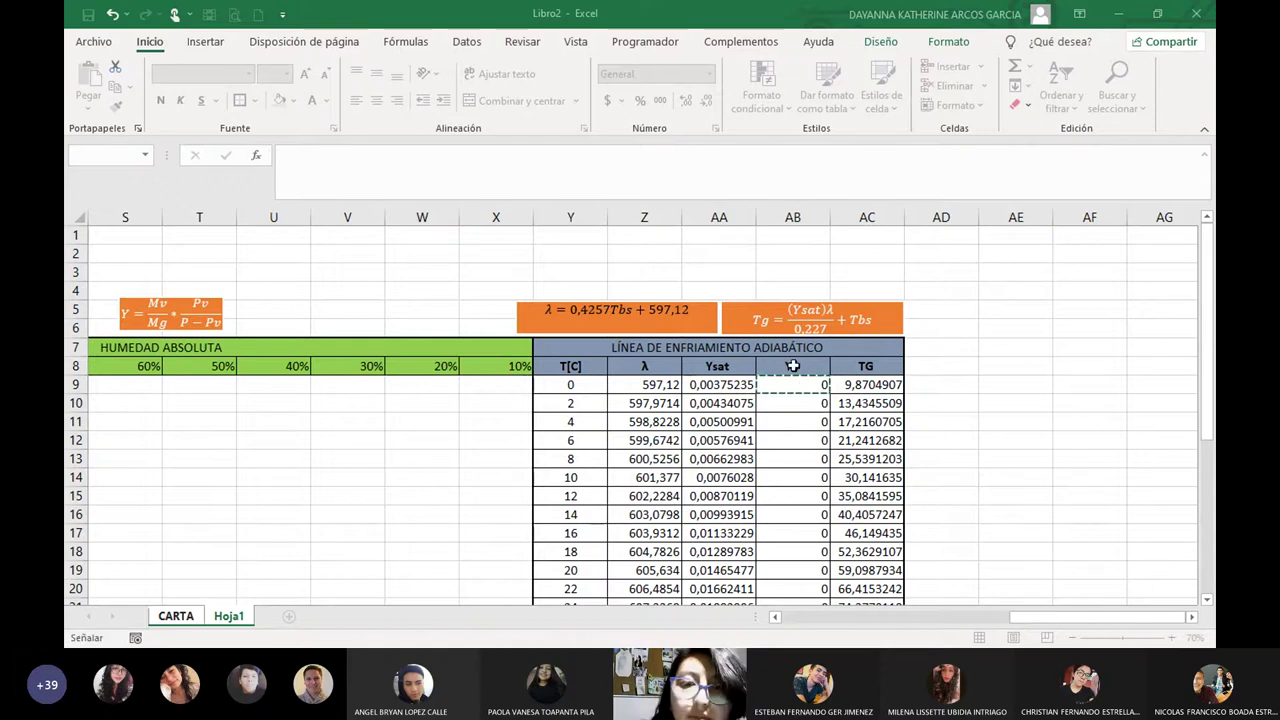
pyautogui.hotkey('ctrl', 'pageup')
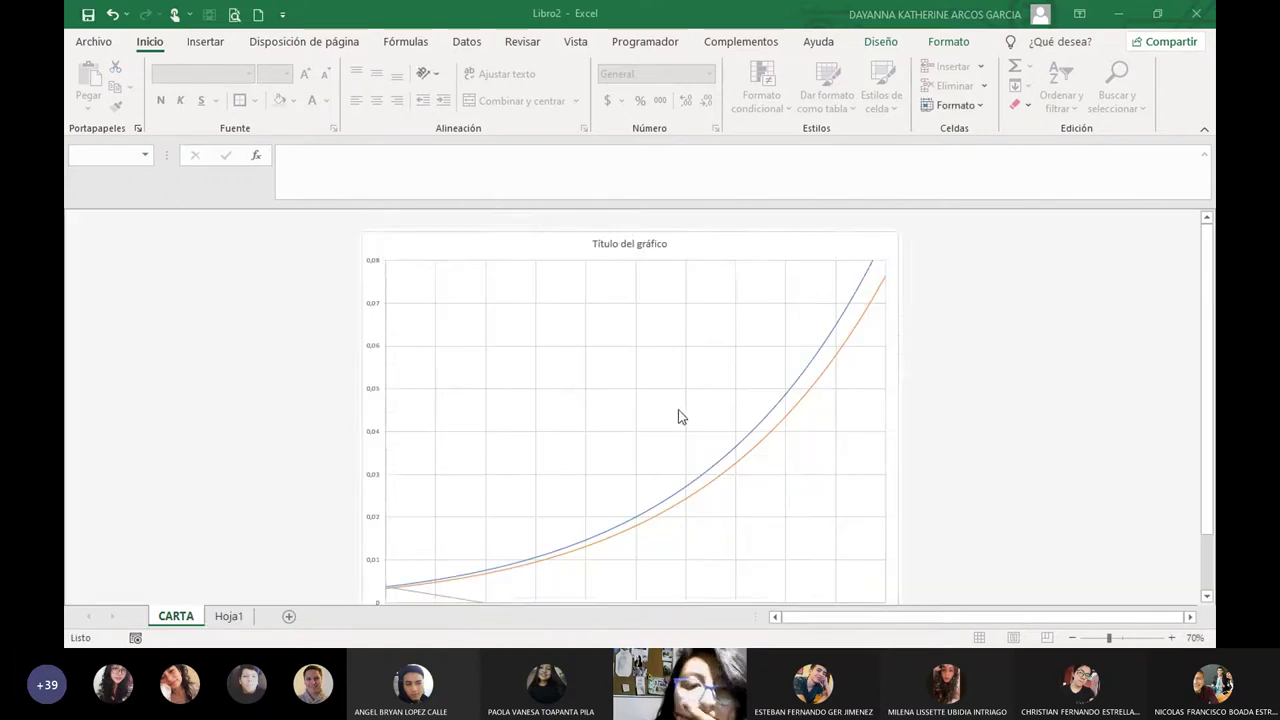
pyautogui.click(791, 485)
pyautogui.scroll(-1, 1006, 509)
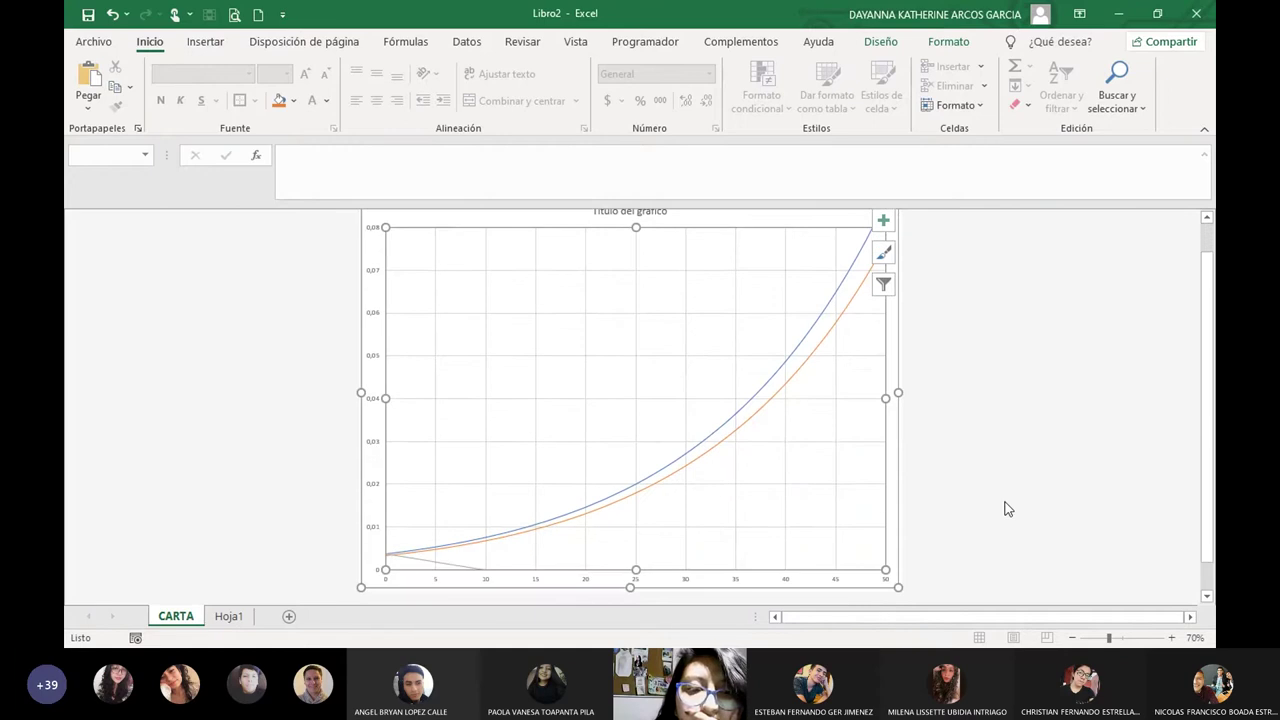
pyautogui.click(1024, 512)
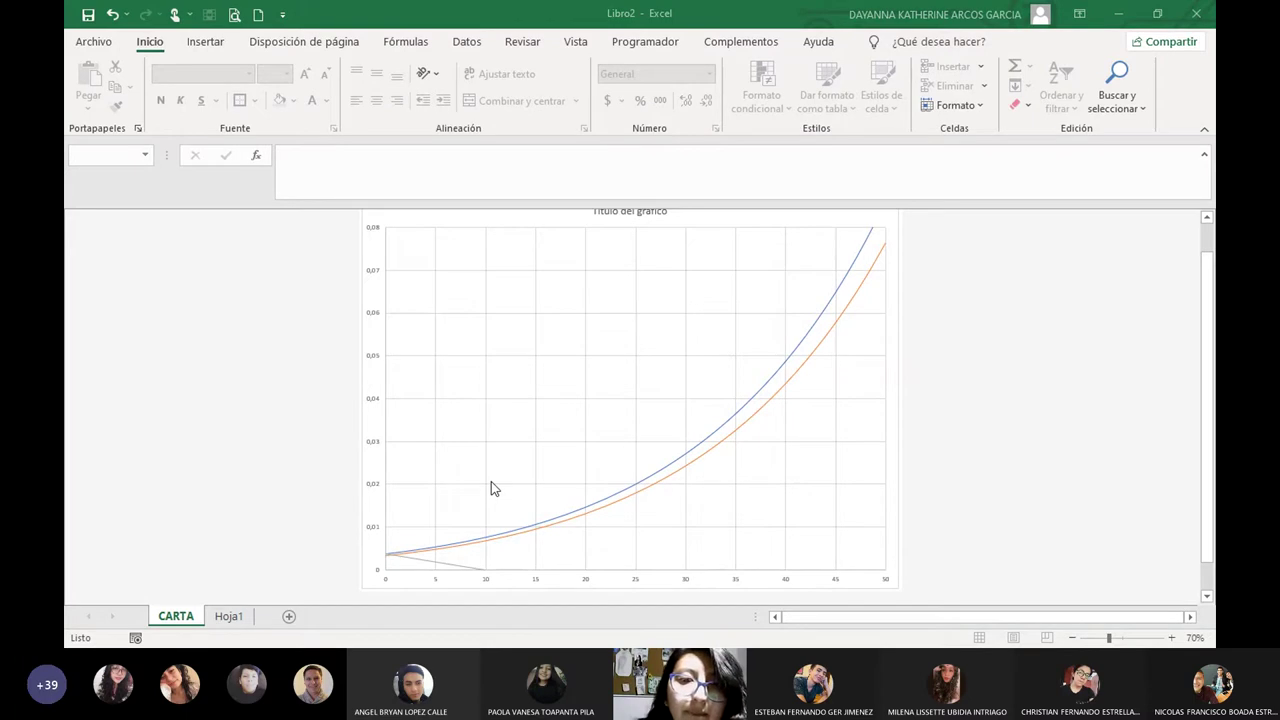
# Start another chart series for the 2 °C adiabatic line, taking its X values from Hoja1 cells Y10 and AC10.
pyautogui.scroll(1, 491, 484)
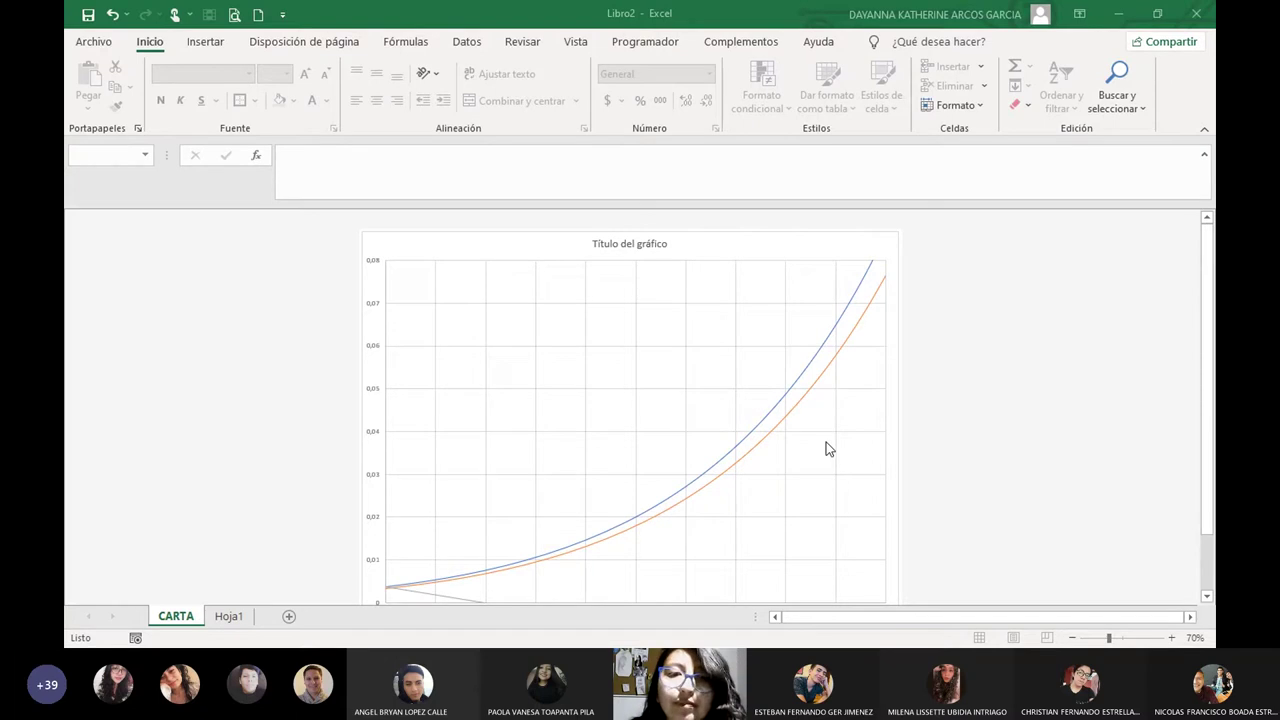
pyautogui.scroll(-2, 631, 449)
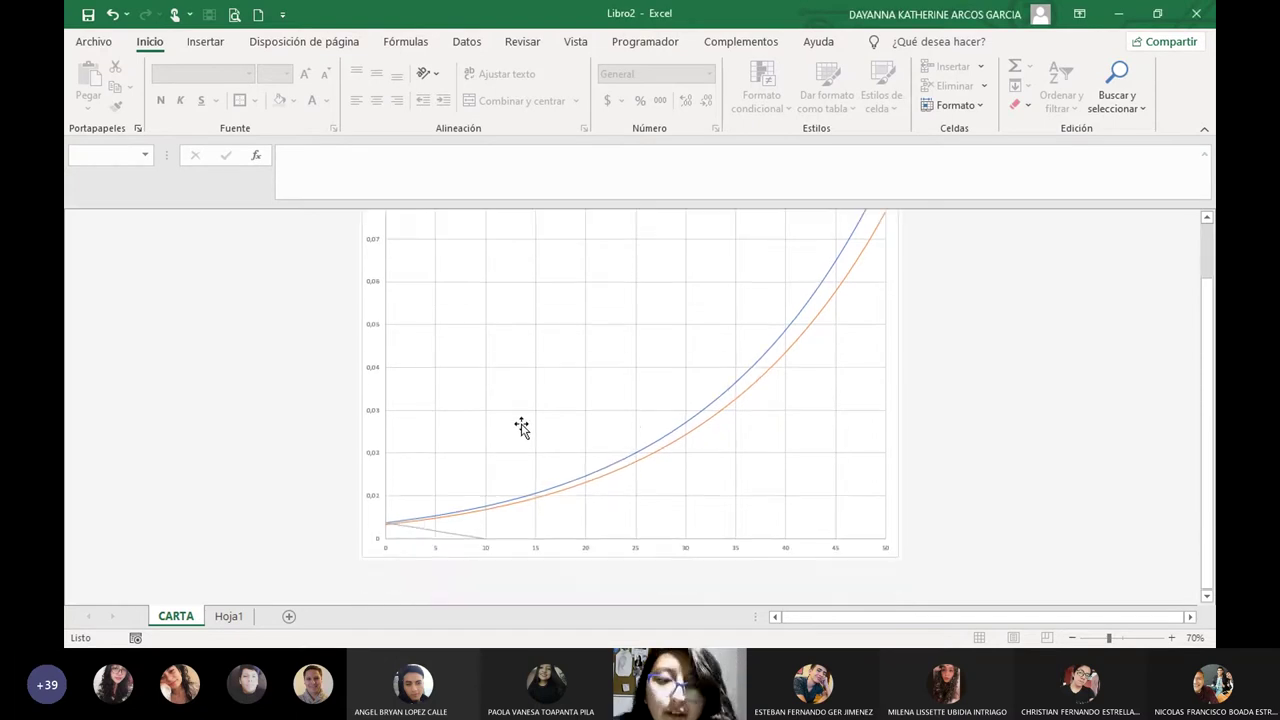
pyautogui.scroll(2, 480, 398)
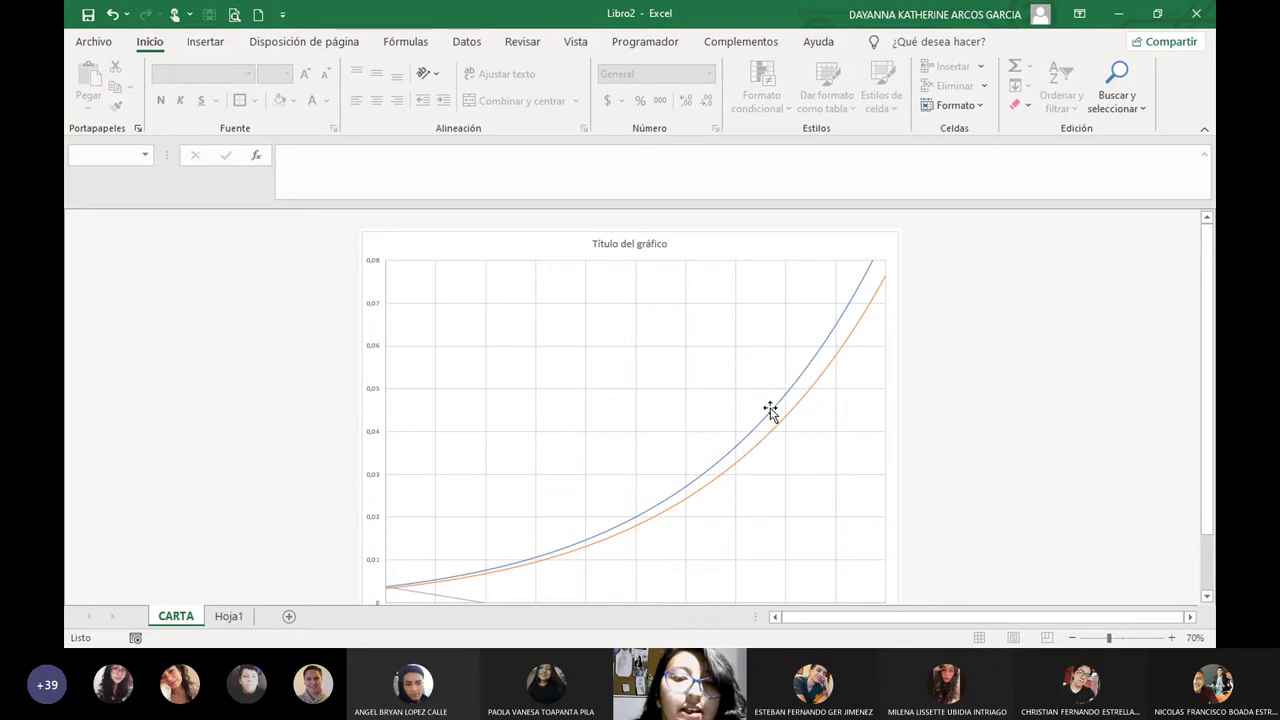
pyautogui.rightClick(594, 426)
pyautogui.click(703, 528)
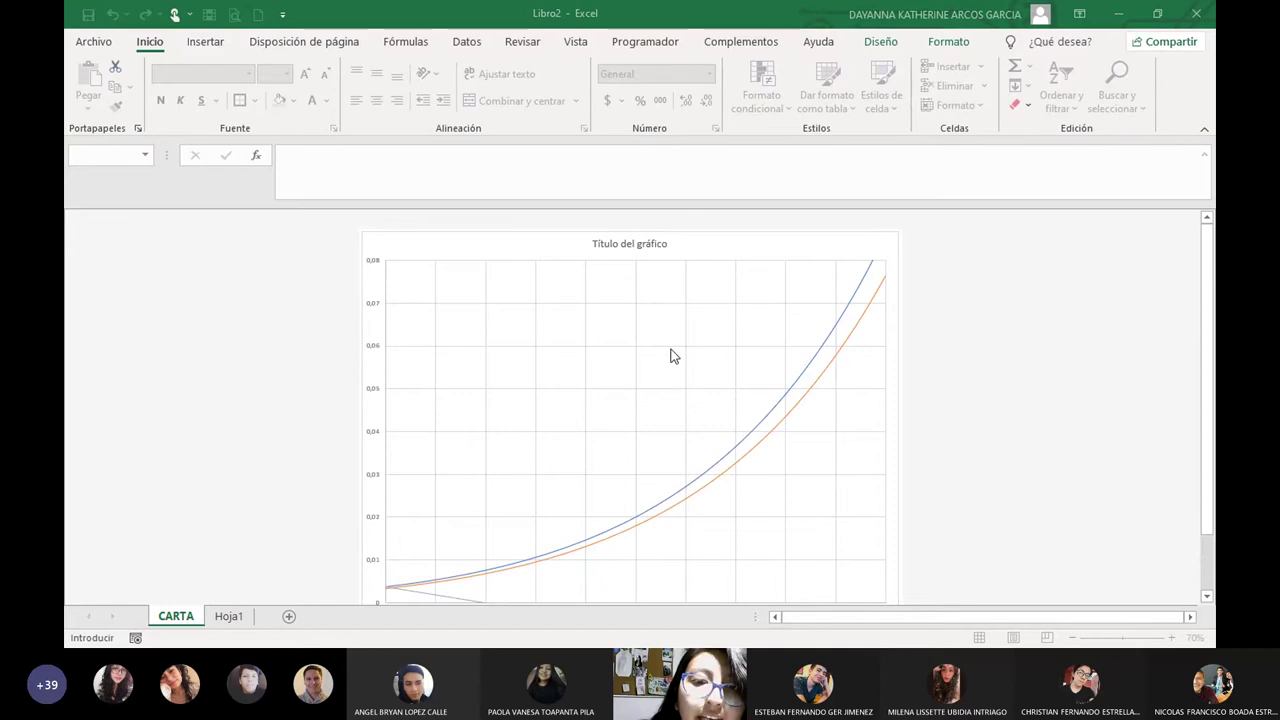
pyautogui.click(245, 618)
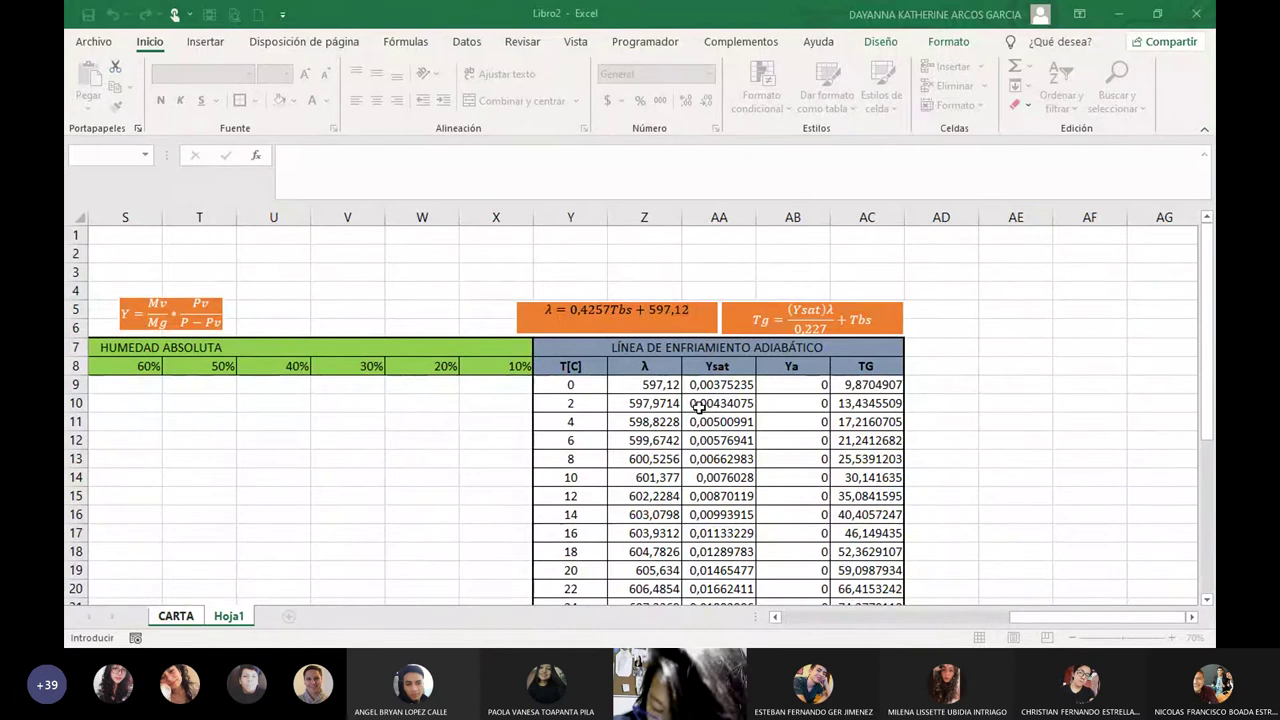
pyautogui.click(586, 405)
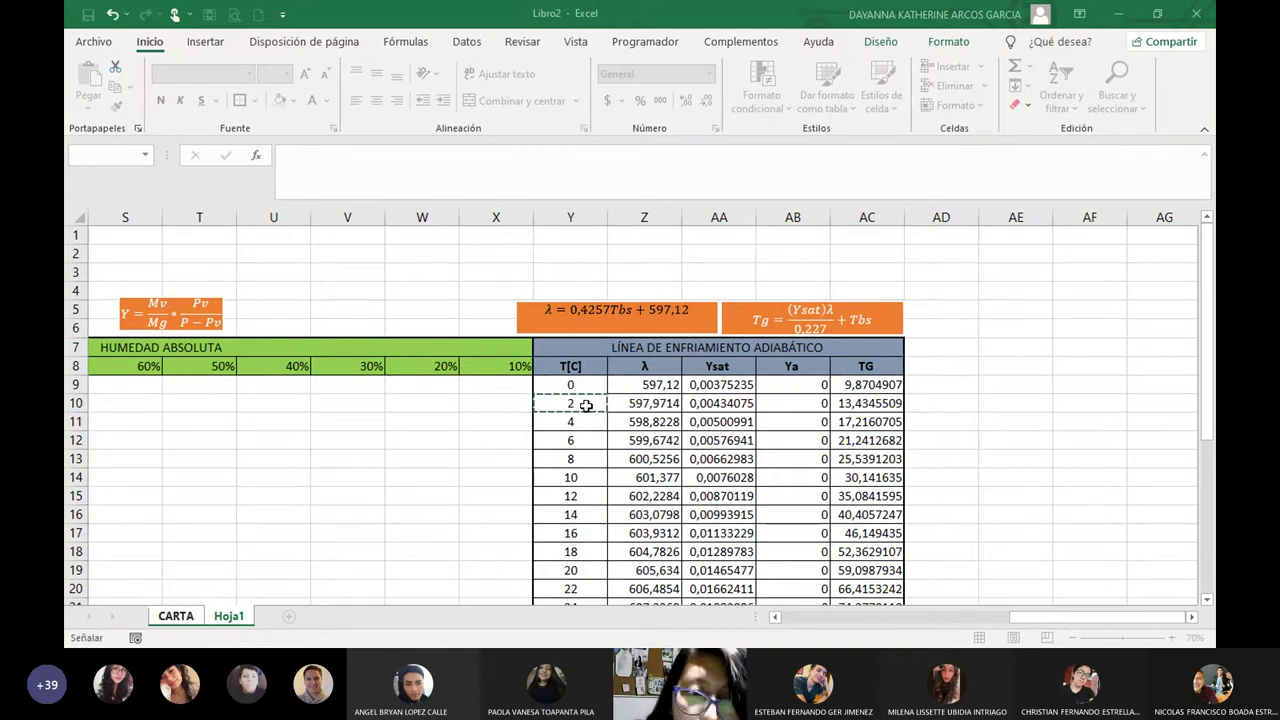
pyautogui.write('*')
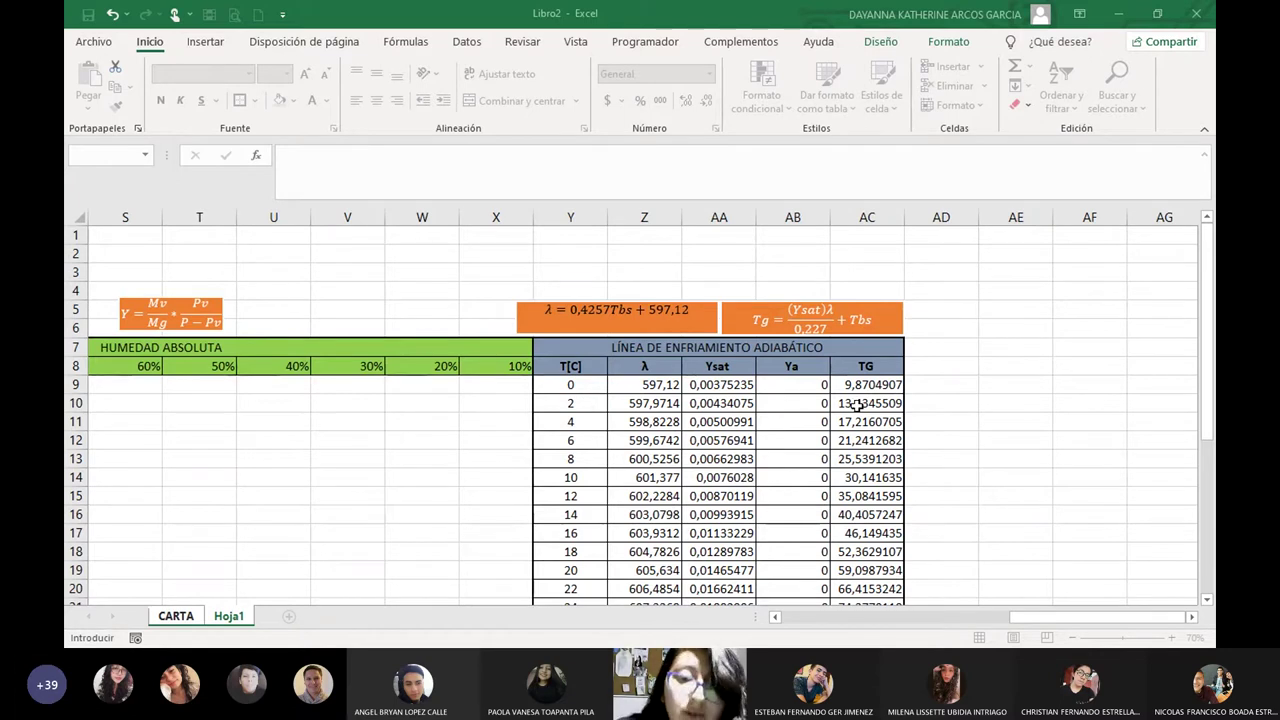
pyautogui.click(855, 404)
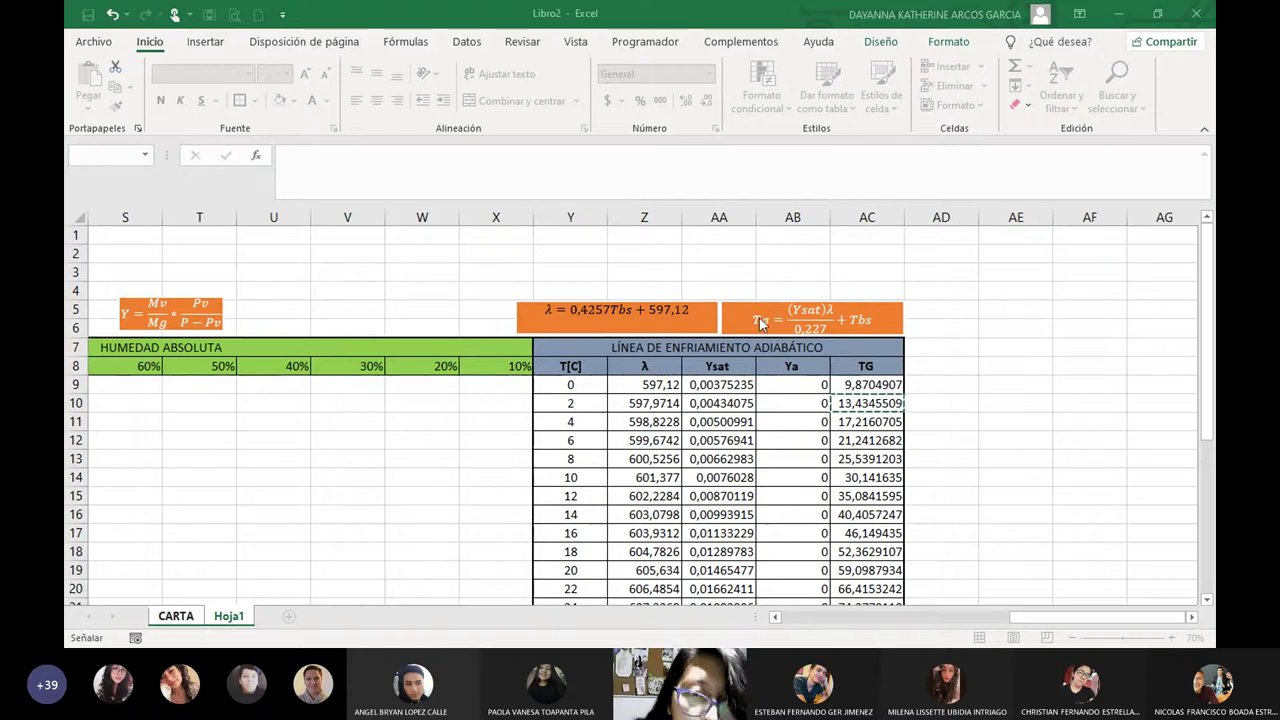
pyautogui.click(590, 401)
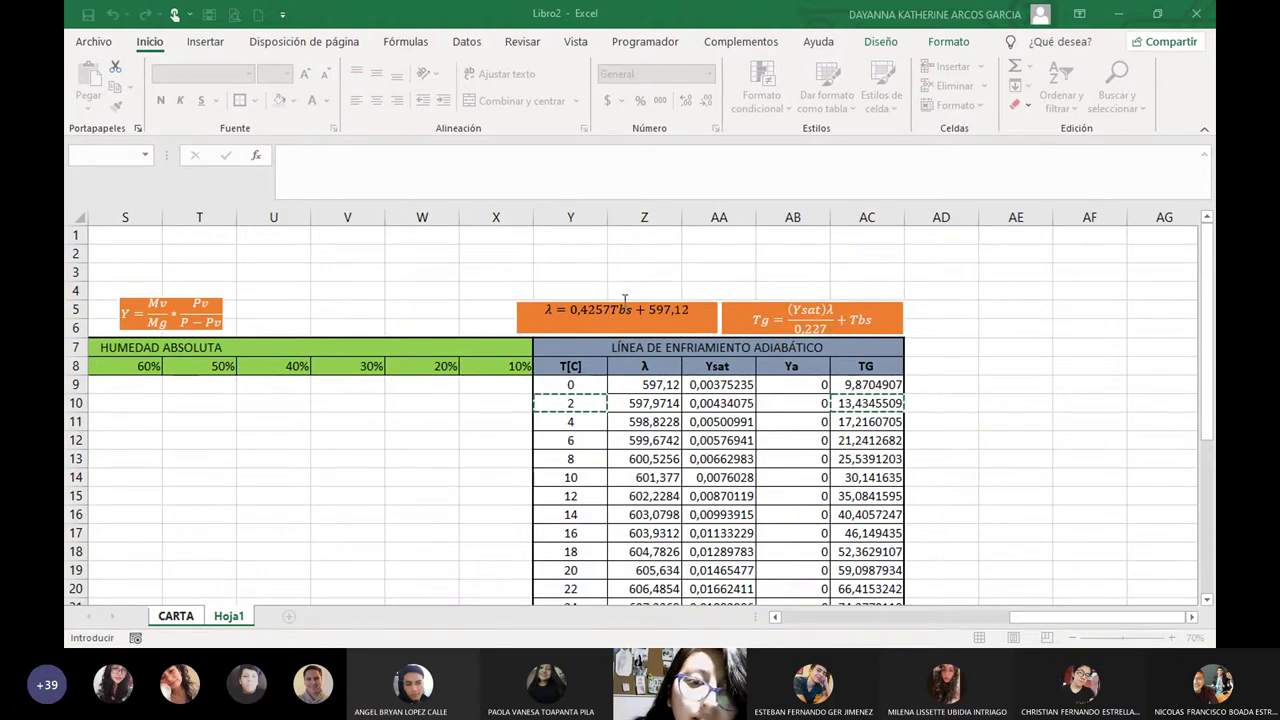
# Set the 2 °C series' Y values to Hoja1 cells AA10 and AB10 and add the line to the chart.
pyautogui.click(711, 403)
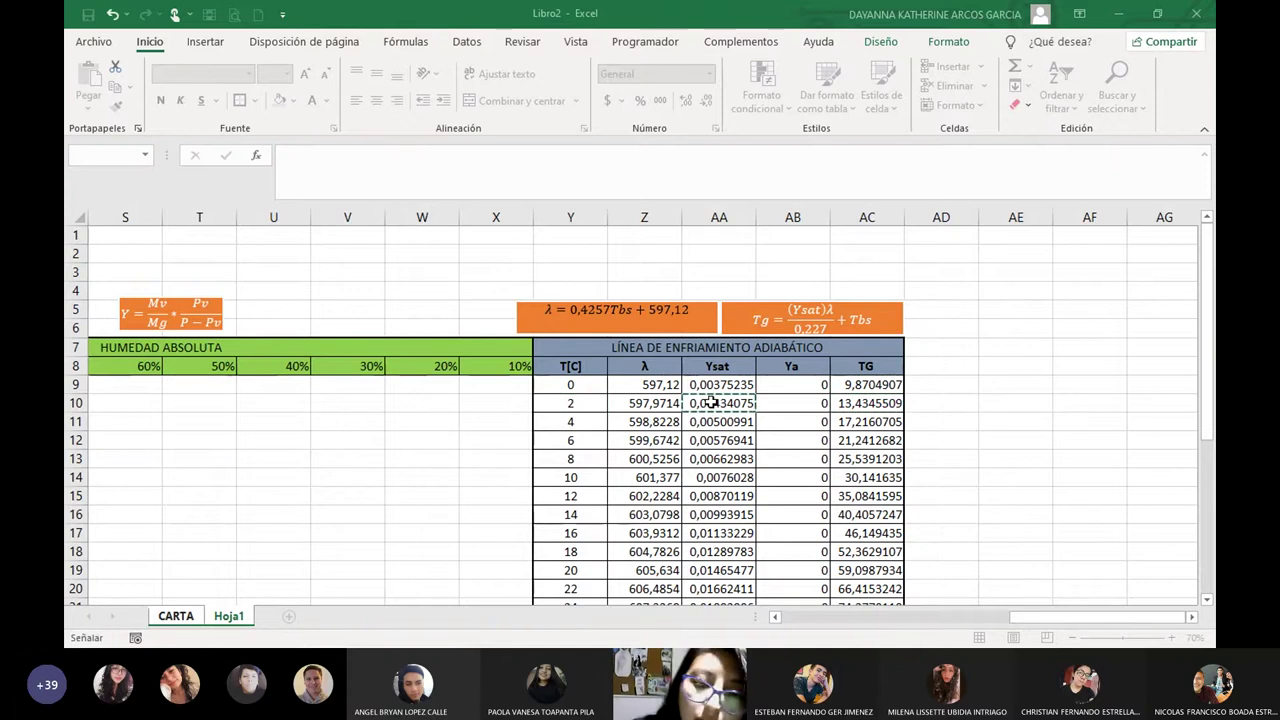
pyautogui.write('*')
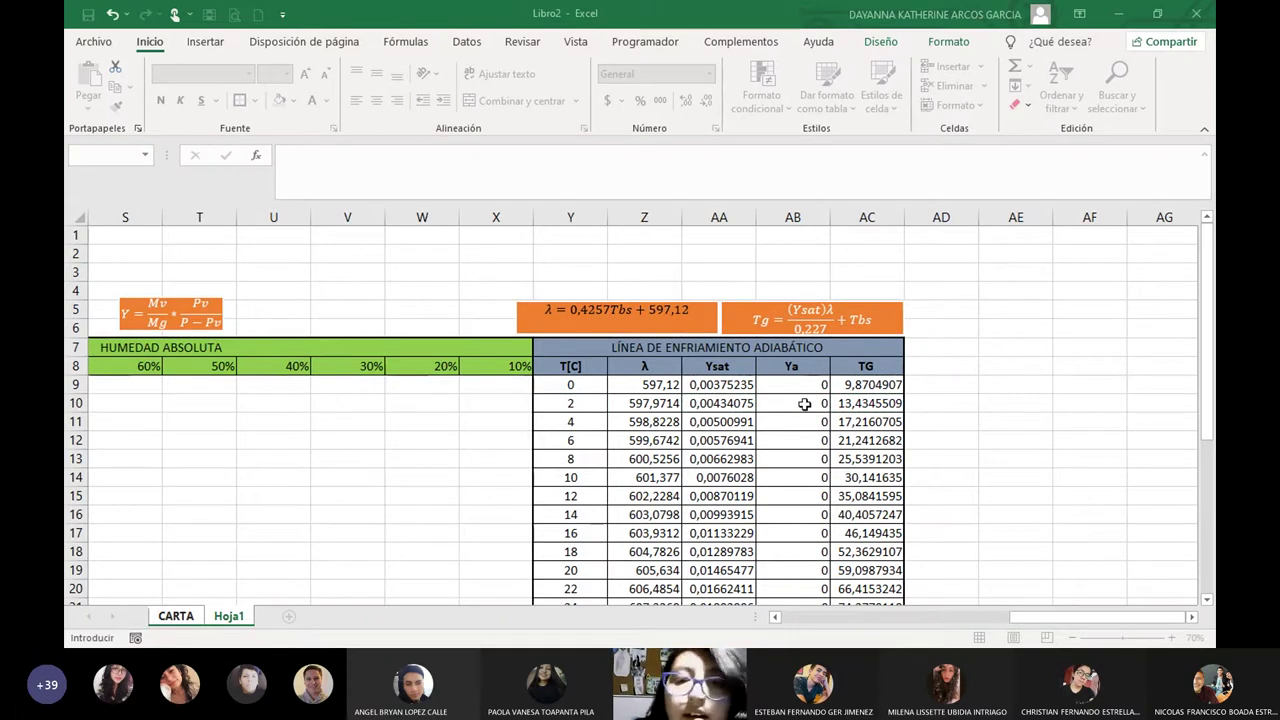
pyautogui.click(800, 403)
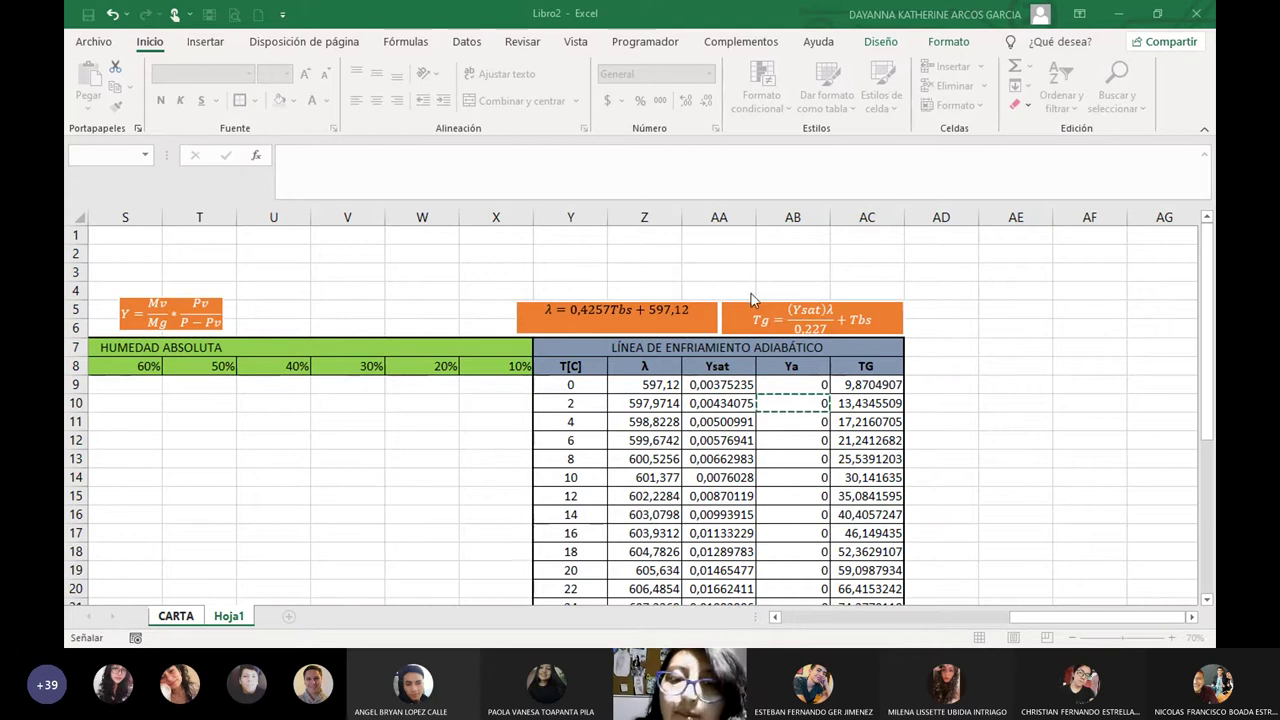
pyautogui.press('Return')
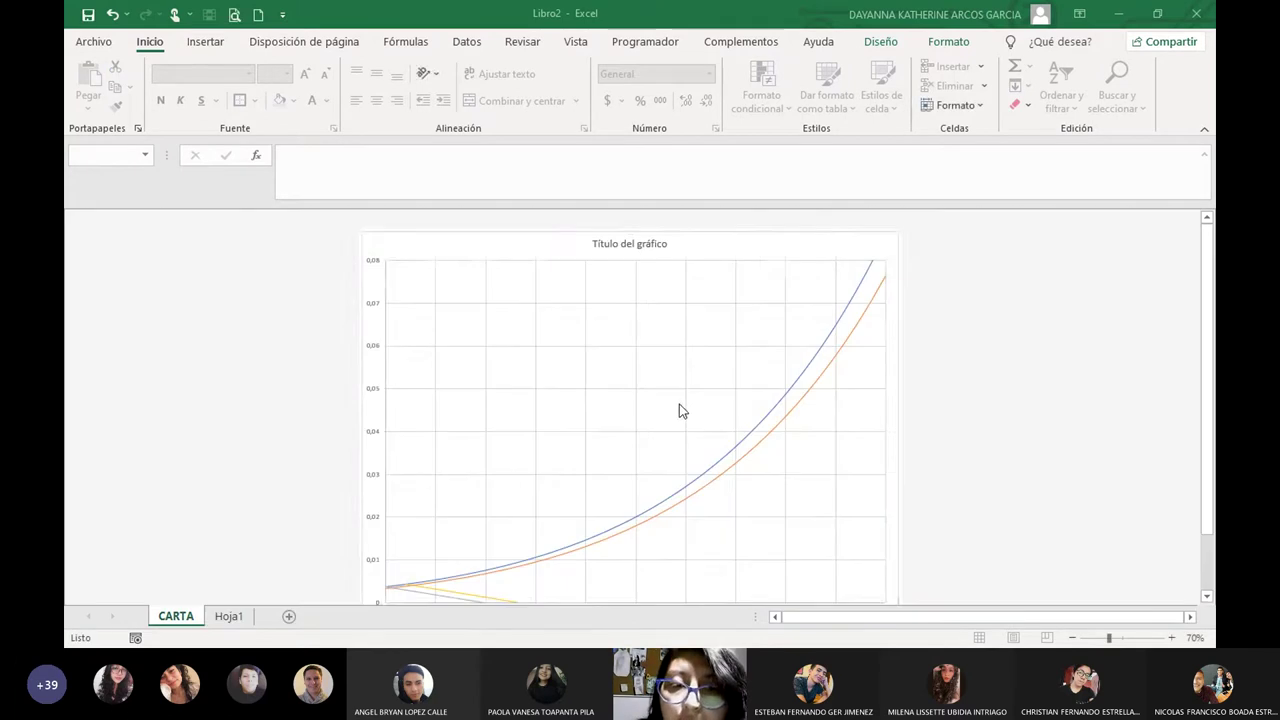
# Enlarge the chart view to 120% and examine the 0 °C and 2 °C adiabatic lines near the horizontal axis.
pyautogui.click(593, 543)
pyautogui.scroll(-1, 593, 543)
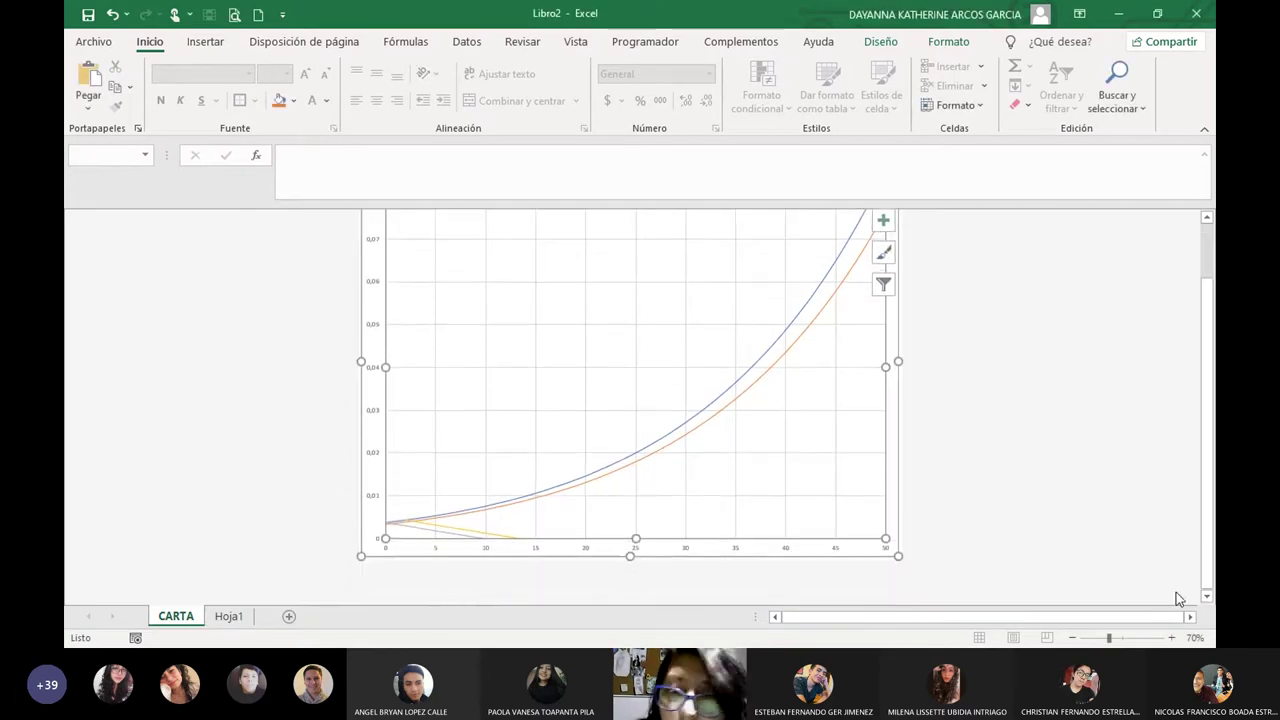
pyautogui.click(1172, 638)
pyautogui.click(1172, 638)
pyautogui.click(1172, 638)
pyautogui.click(1172, 638)
pyautogui.click(1172, 638)
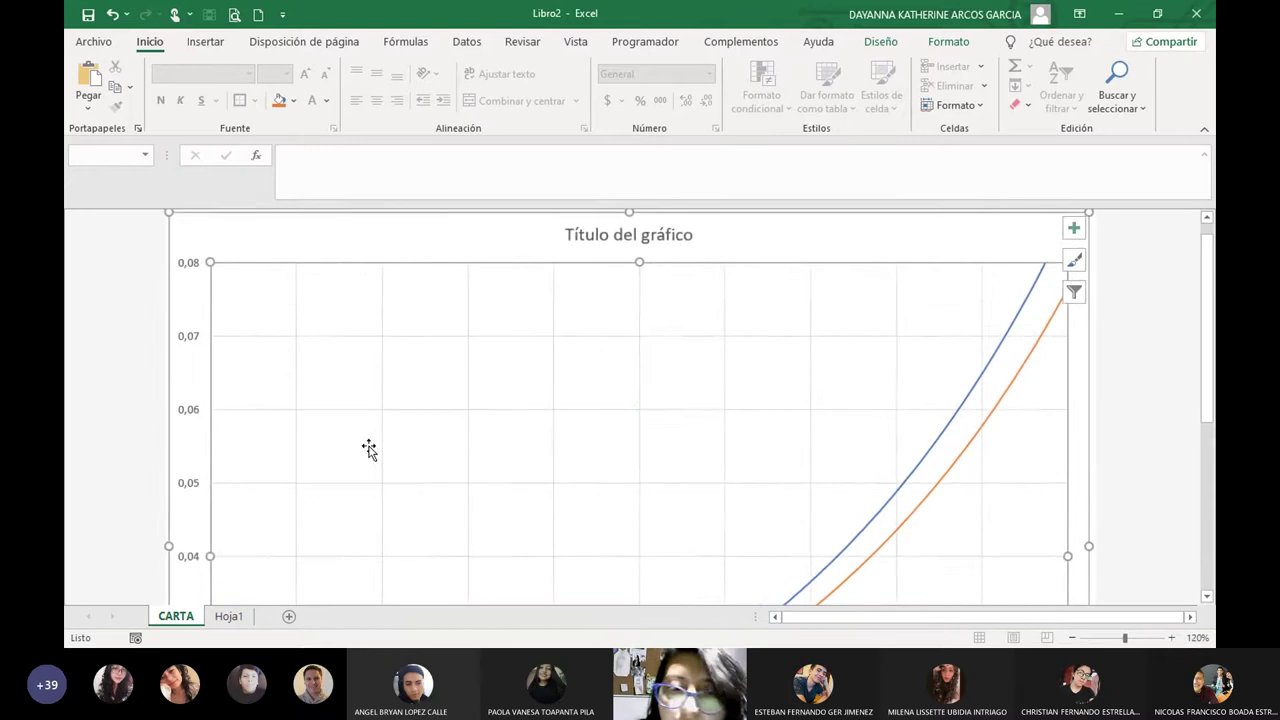
pyautogui.scroll(-3, 369, 460)
pyautogui.scroll(-3, 368, 488)
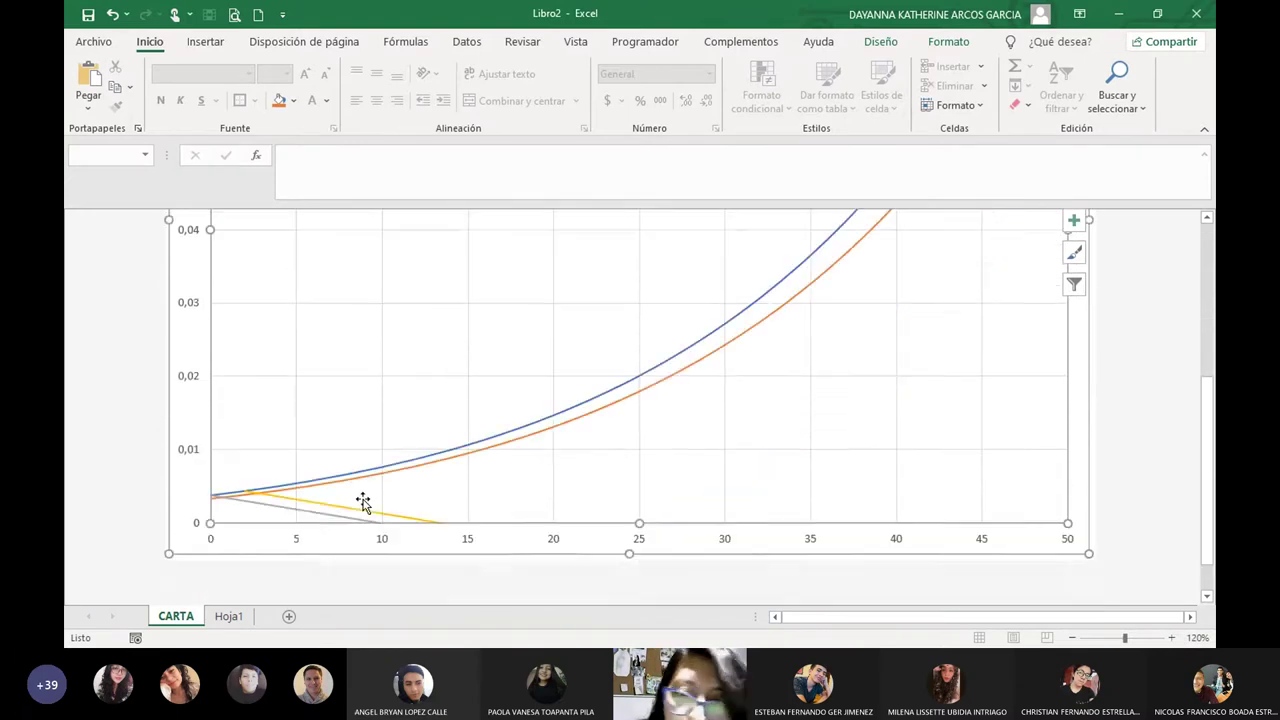
pyautogui.click(317, 546)
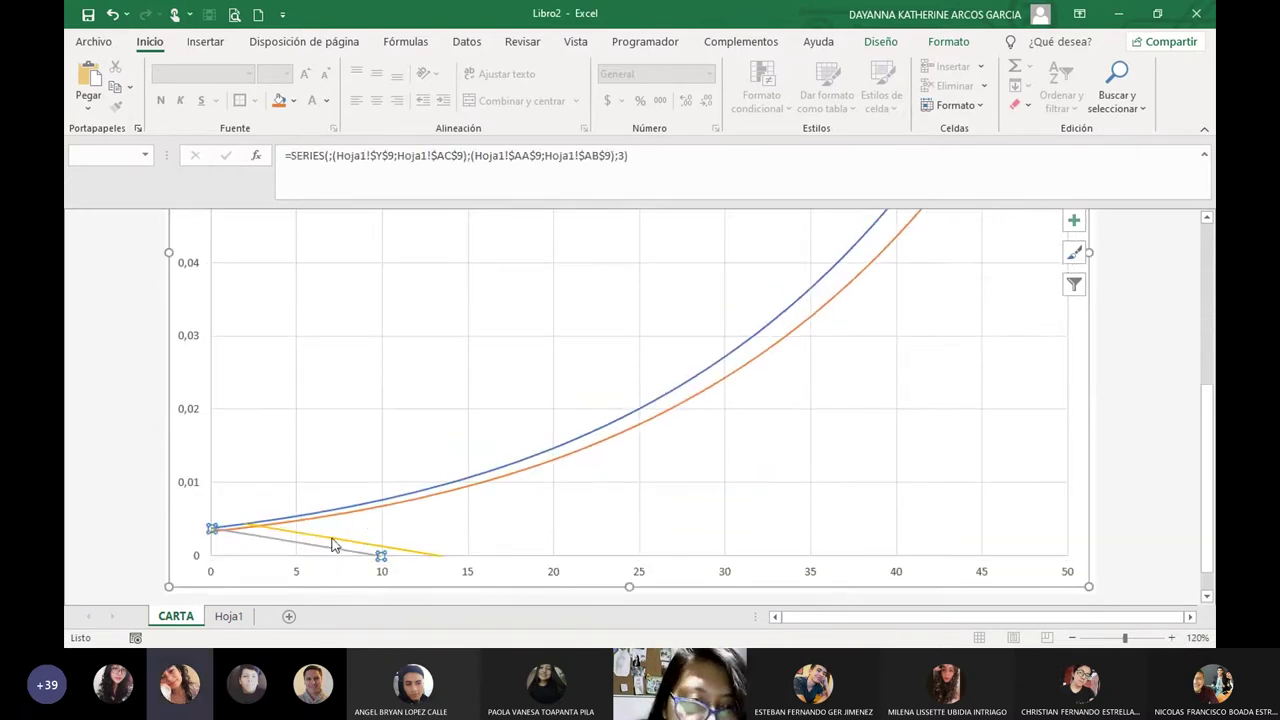
pyautogui.click(334, 539)
pyautogui.click(628, 510)
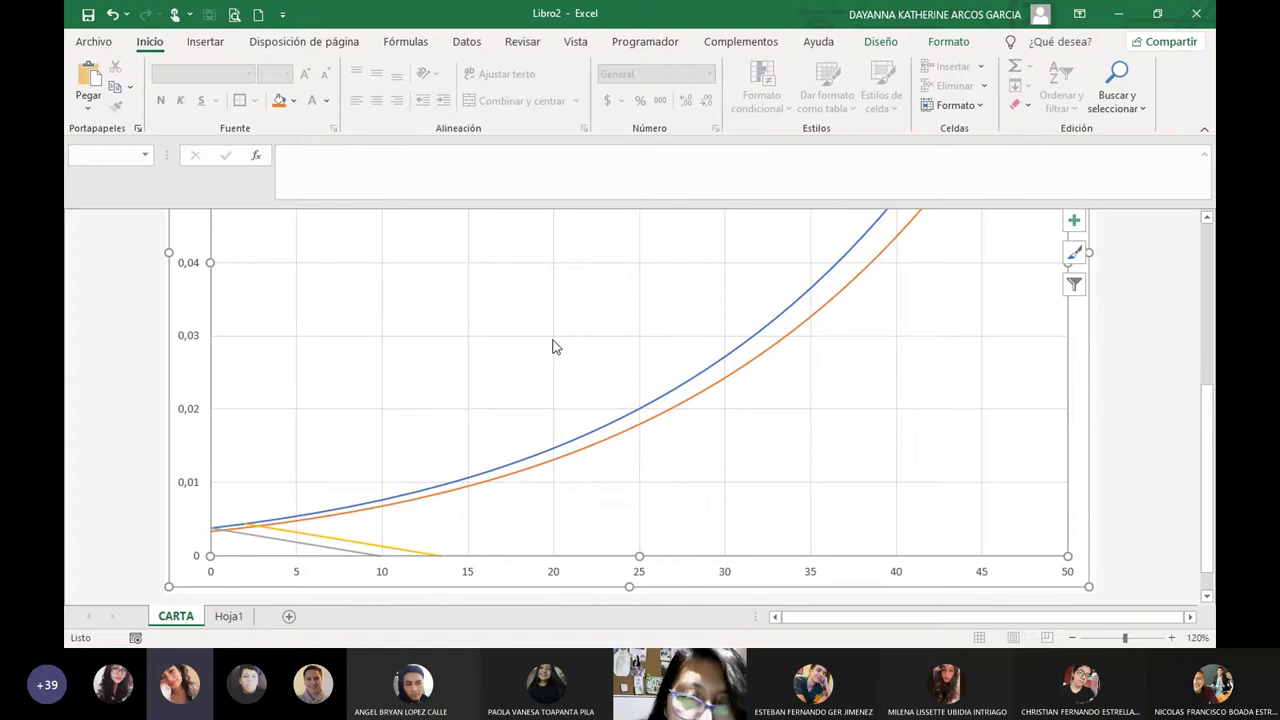
# Start another chart series for the 4 °C adiabatic line, taking its X values from Hoja1 cells Y11 and AC11.
pyautogui.scroll(1, 557, 347)
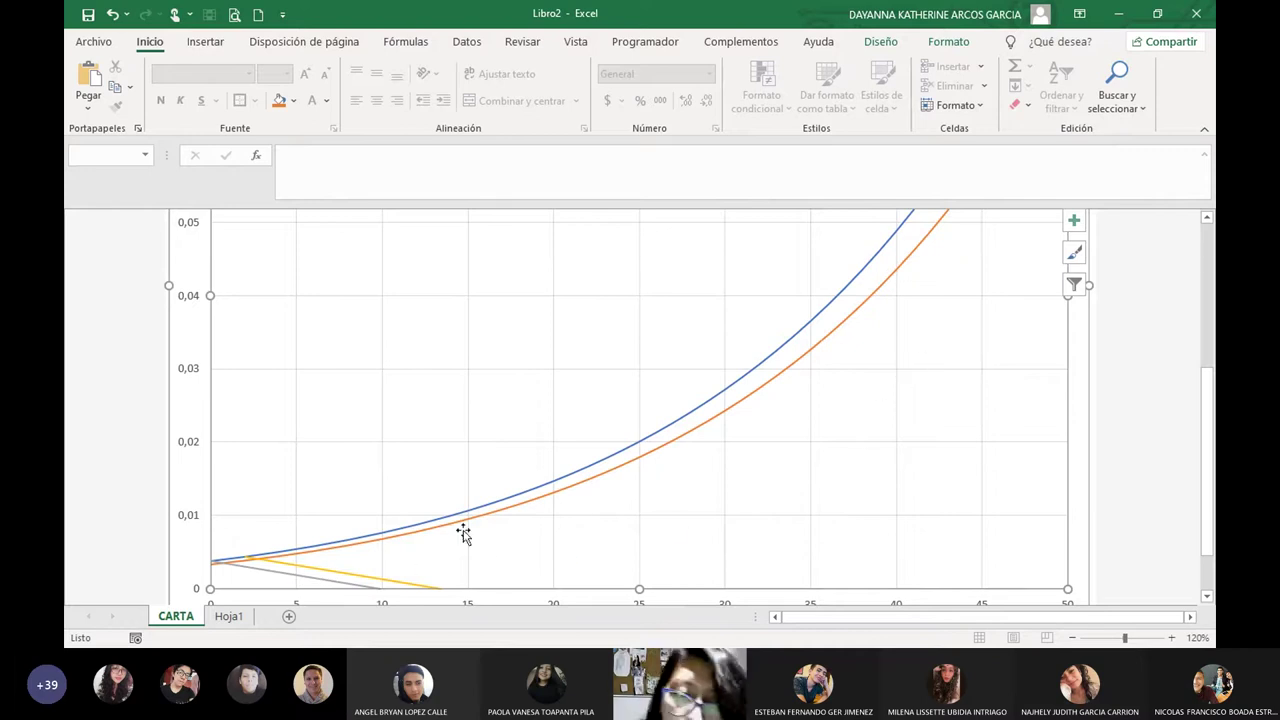
pyautogui.rightClick(441, 419)
pyautogui.click(516, 287)
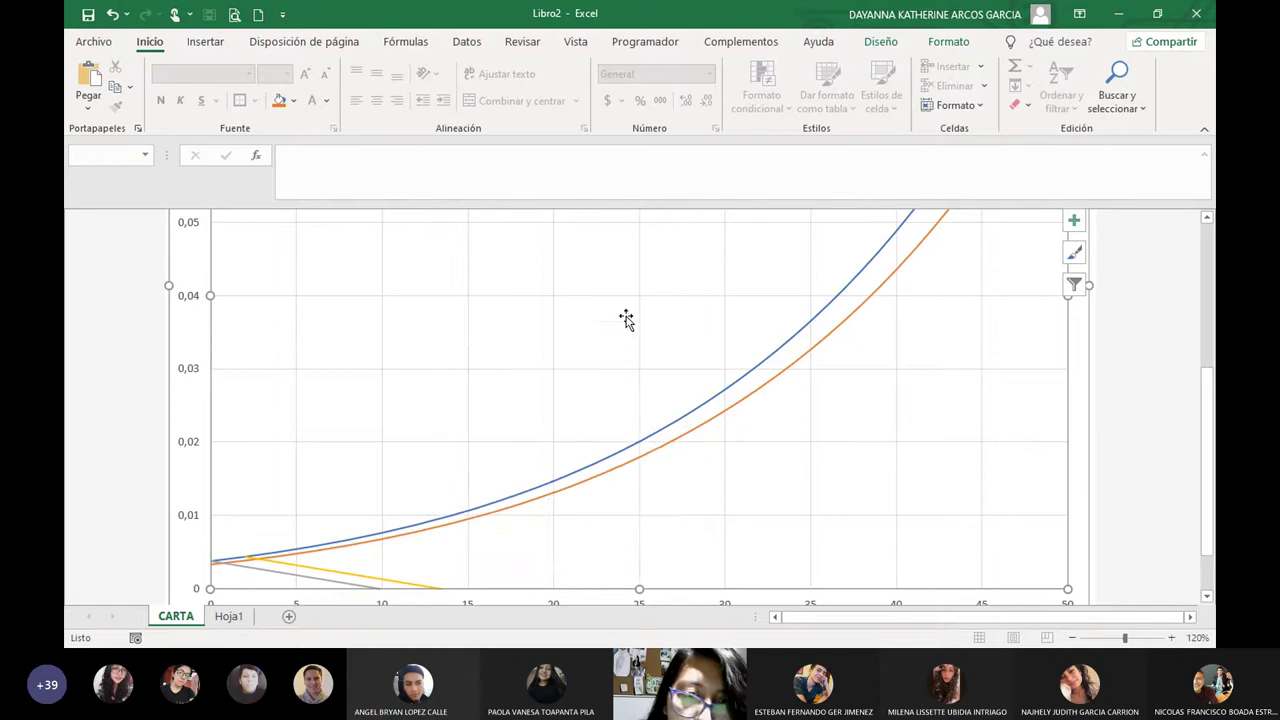
pyautogui.scroll(2, 626, 322)
pyautogui.scroll(-3, 490, 400)
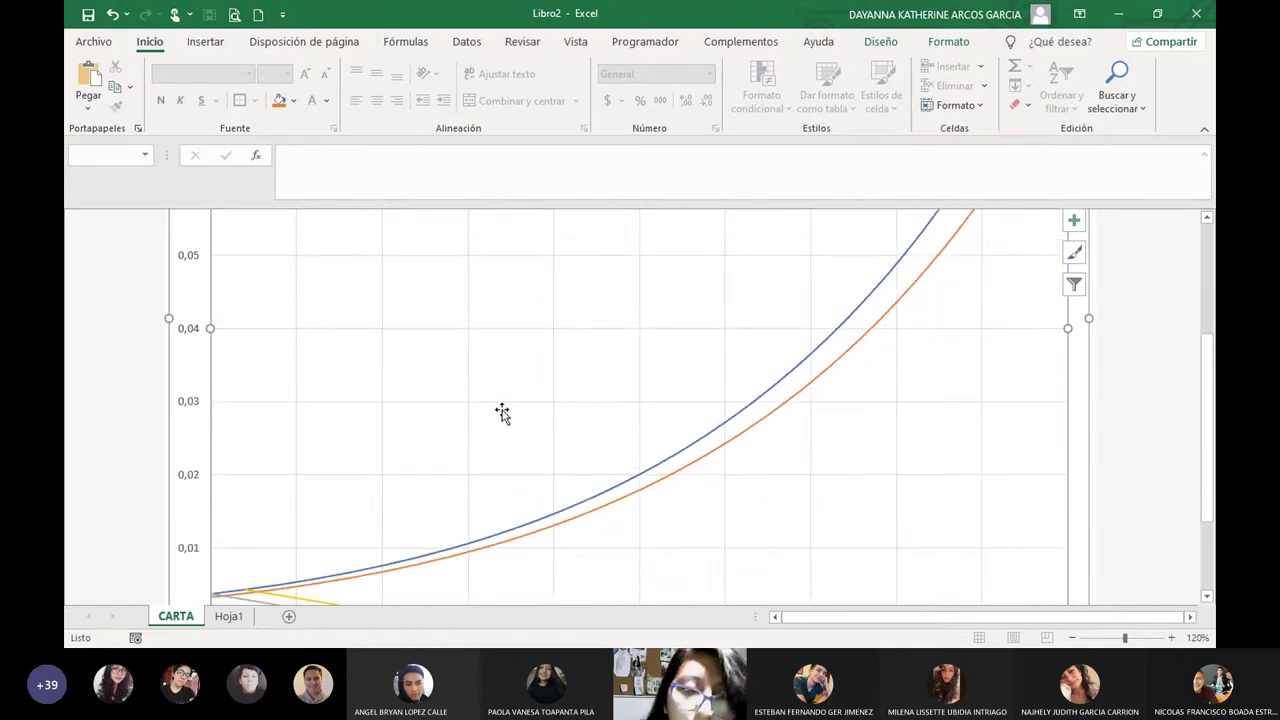
pyautogui.rightClick(479, 380)
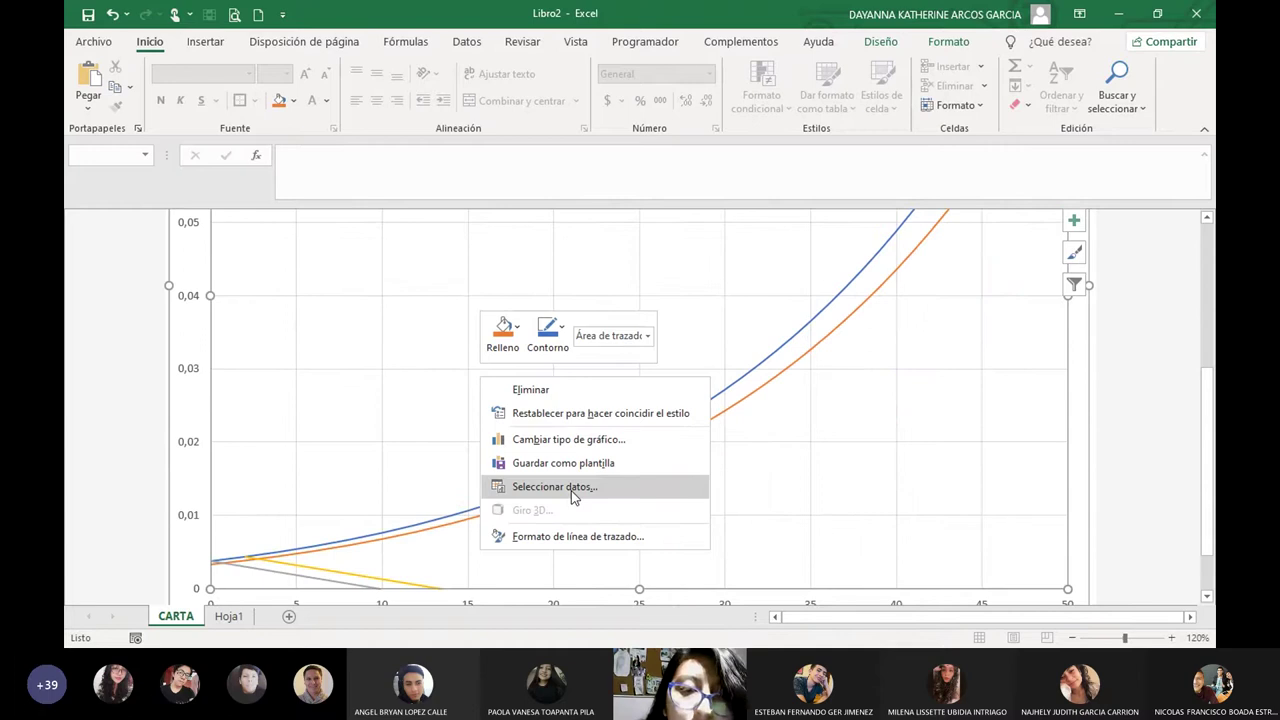
pyautogui.click(572, 492)
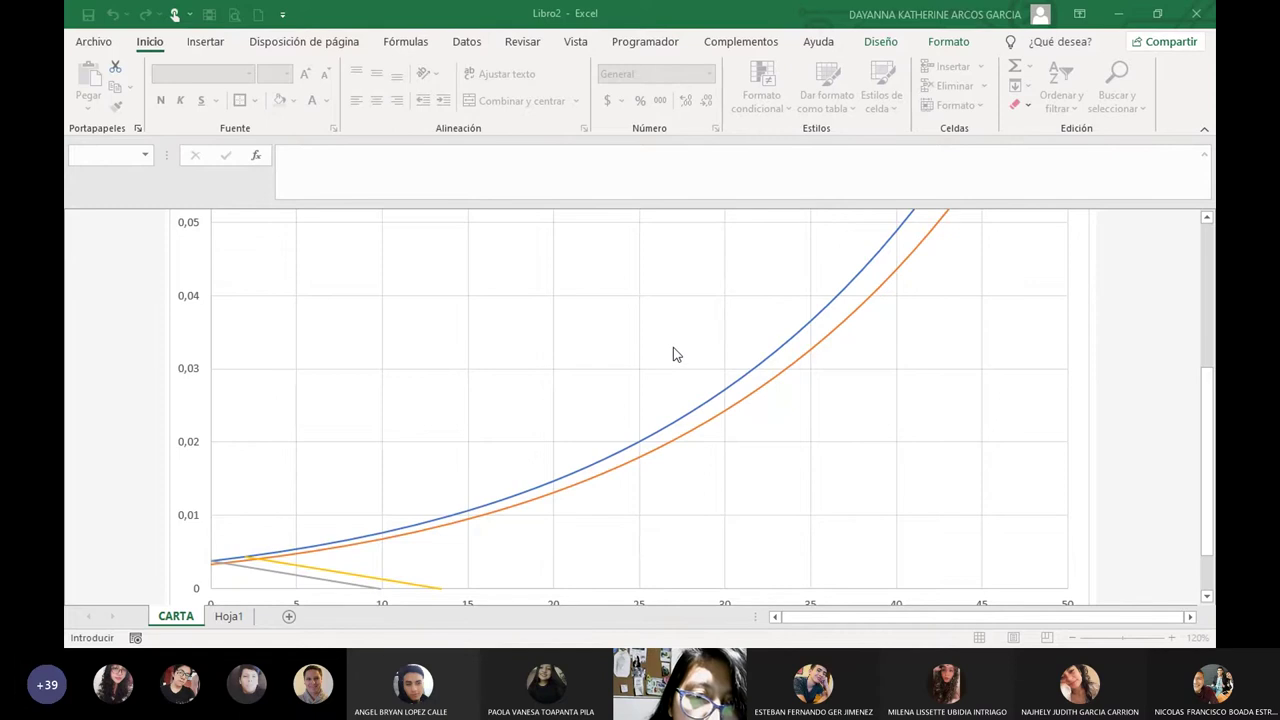
pyautogui.click(232, 616)
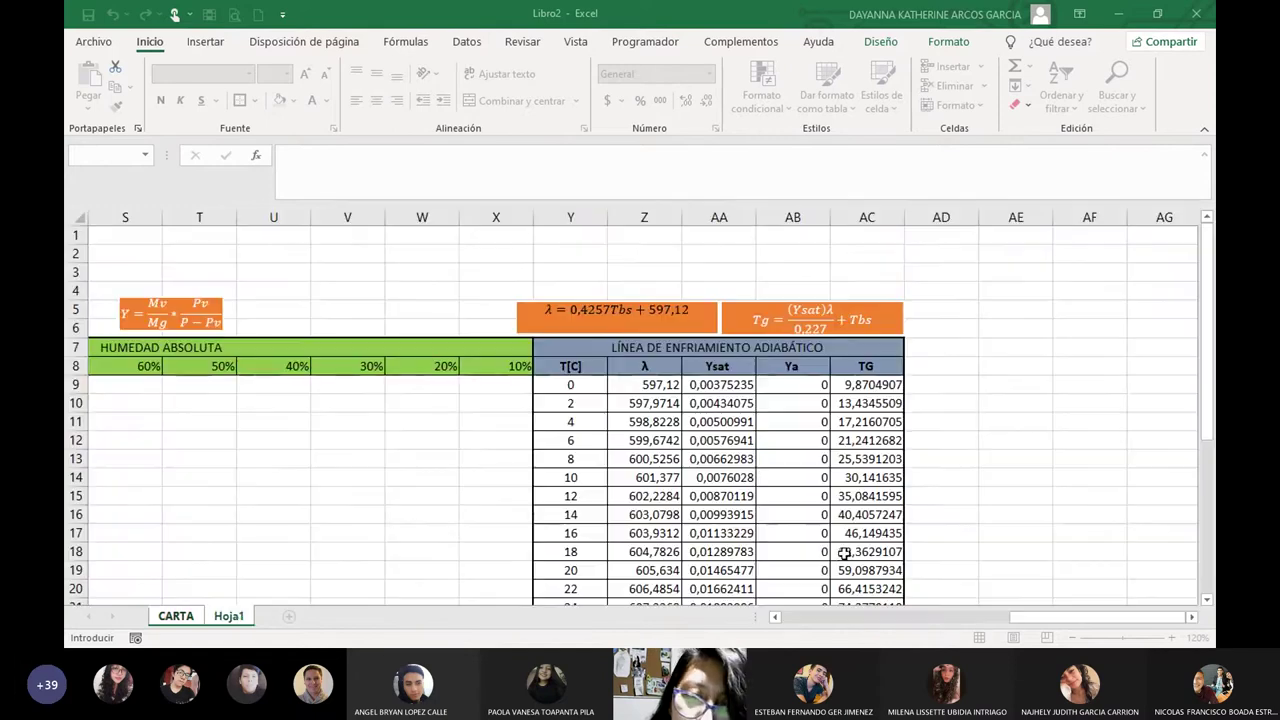
pyautogui.click(580, 420)
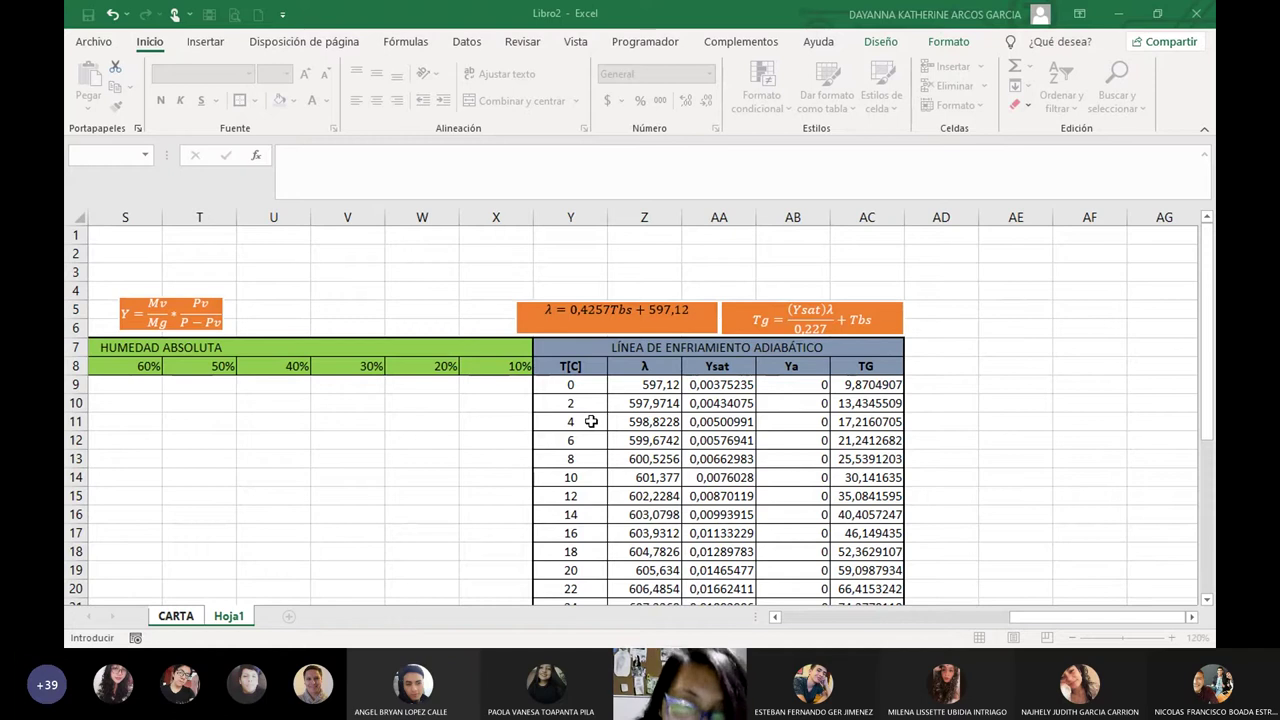
pyautogui.click(886, 424)
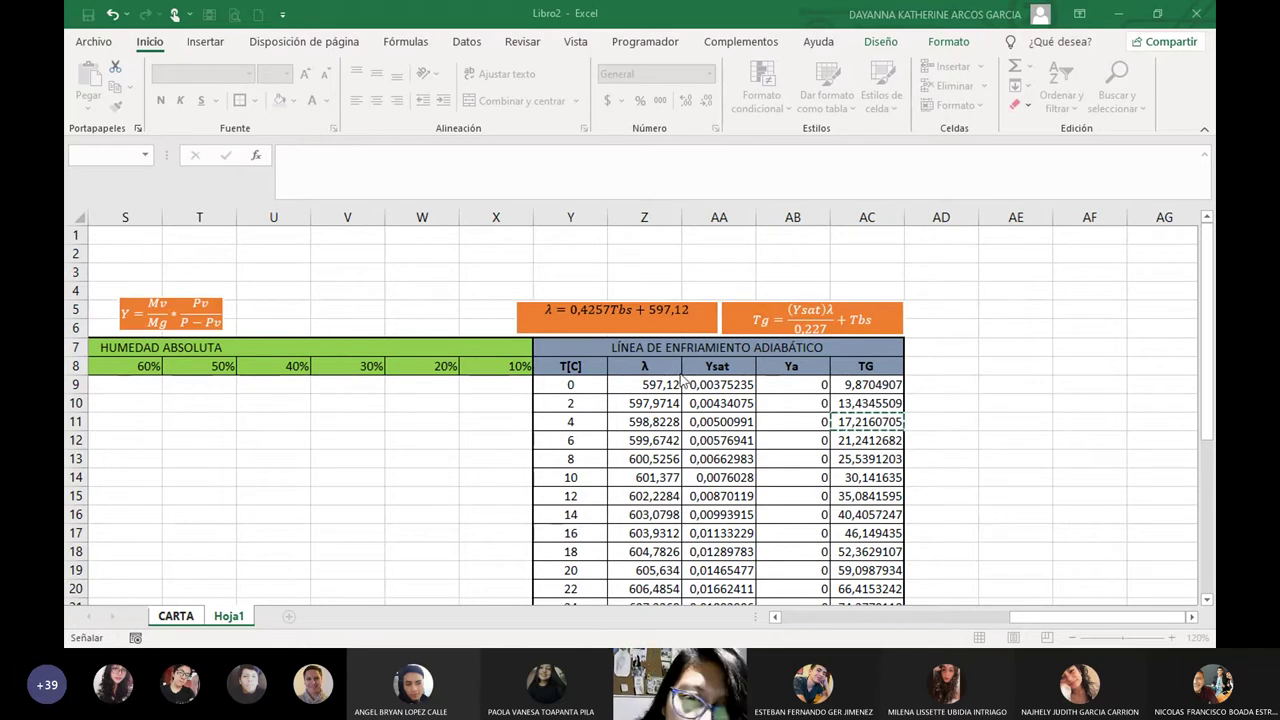
pyautogui.click(570, 421)
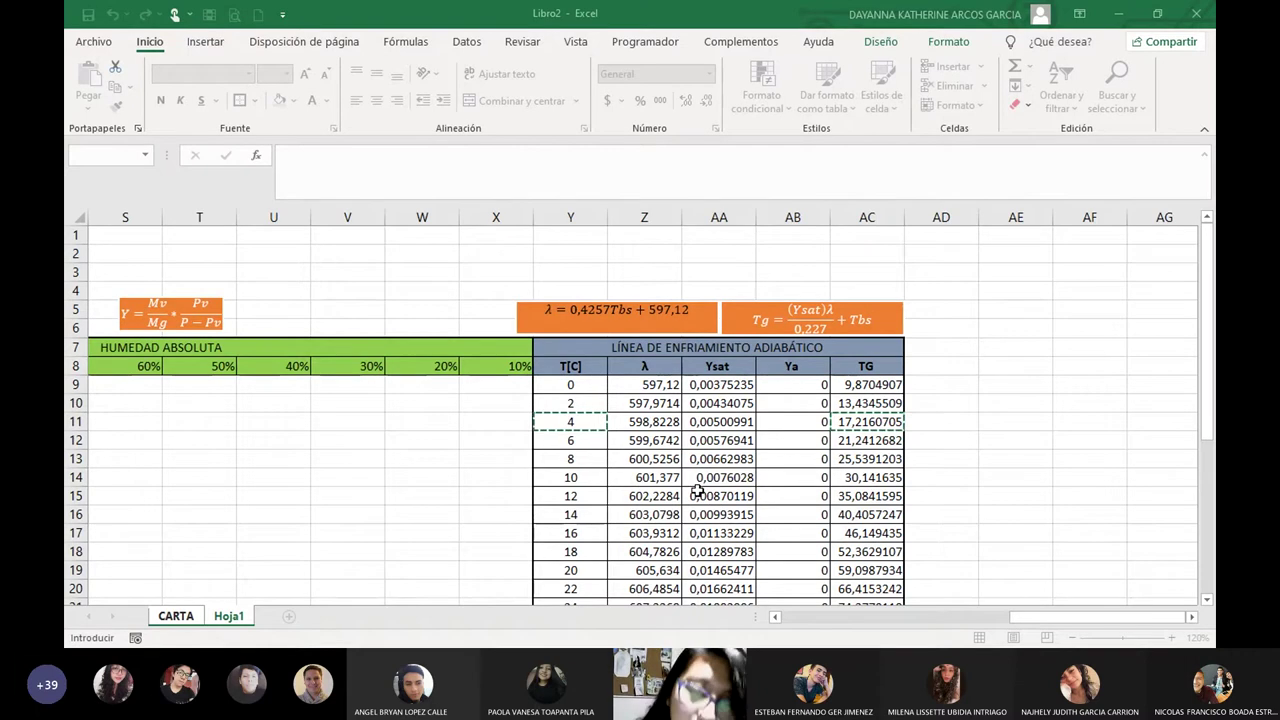
# Set the 4 °C series' Y values to Hoja1 cells AA11 and AB11 and add the line to the chart.
pyautogui.click(735, 422)
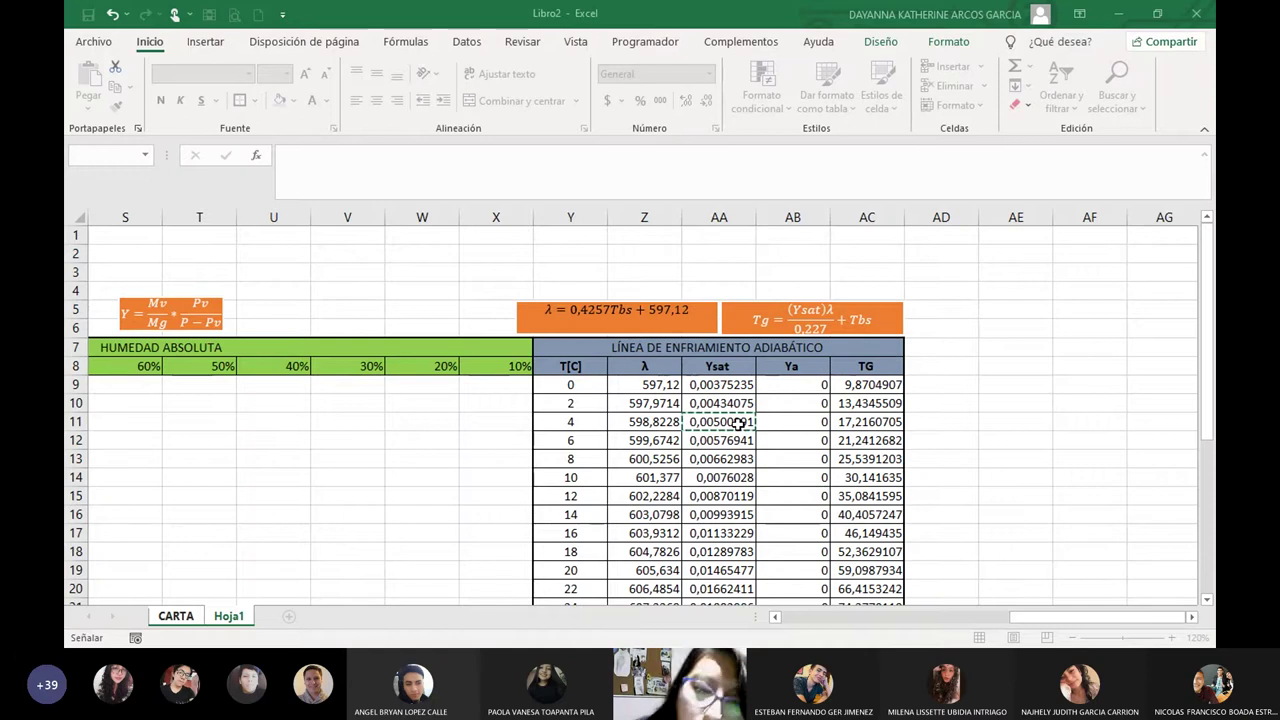
pyautogui.write('*')
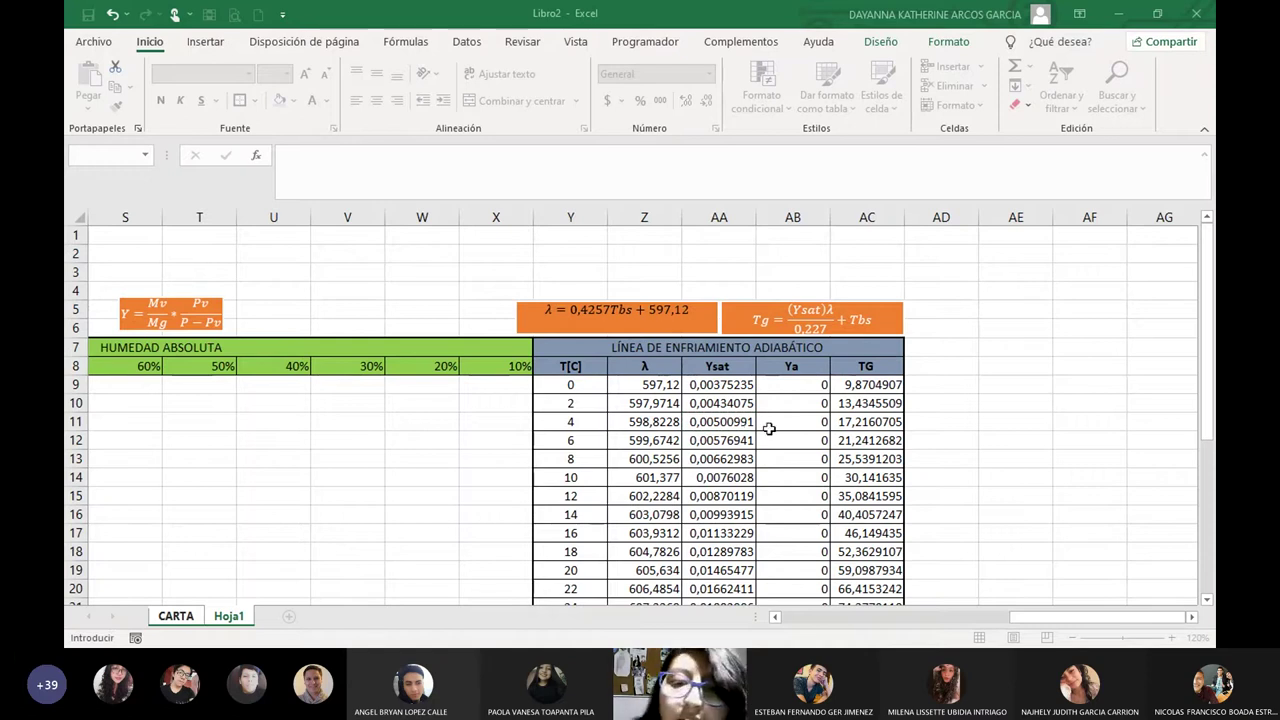
pyautogui.click(768, 428)
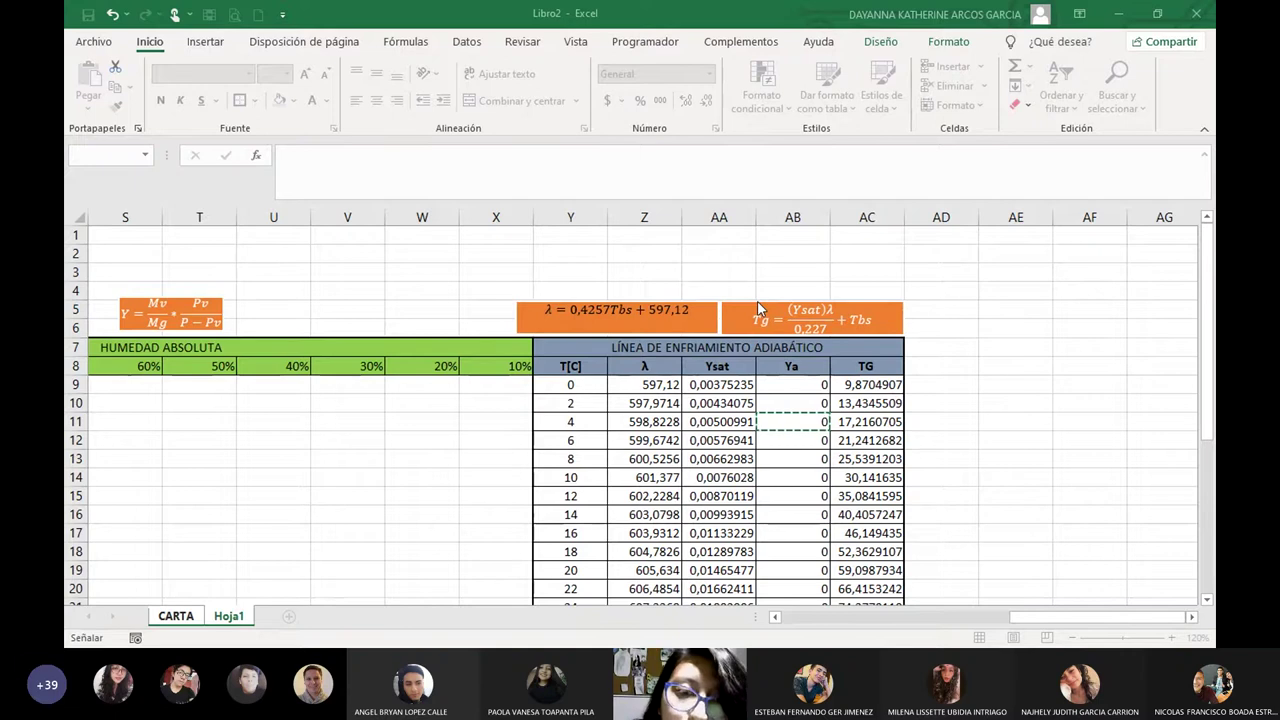
pyautogui.press('Return')
pyautogui.hotkey('ctrl', 'pageup')
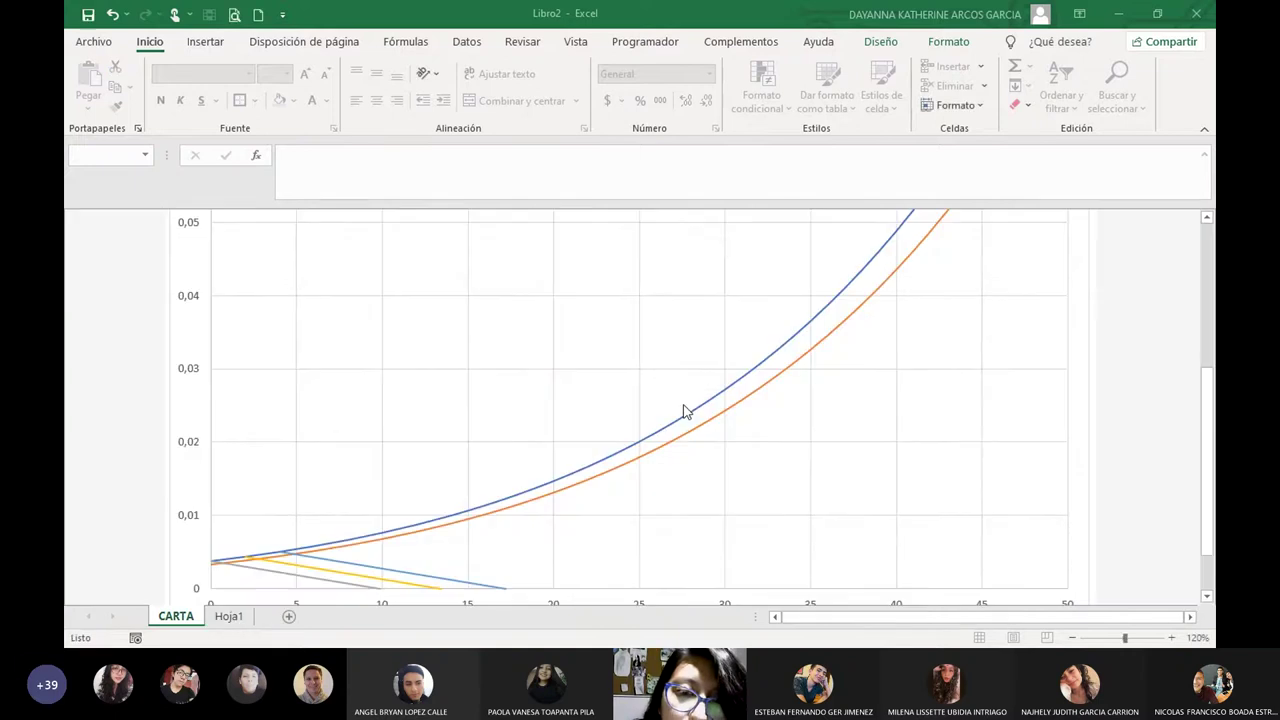
# Examine the 4 °C adiabatic line on the CARTA chart and review the adiabatic cooling table on Hoja1.
pyautogui.click(787, 470)
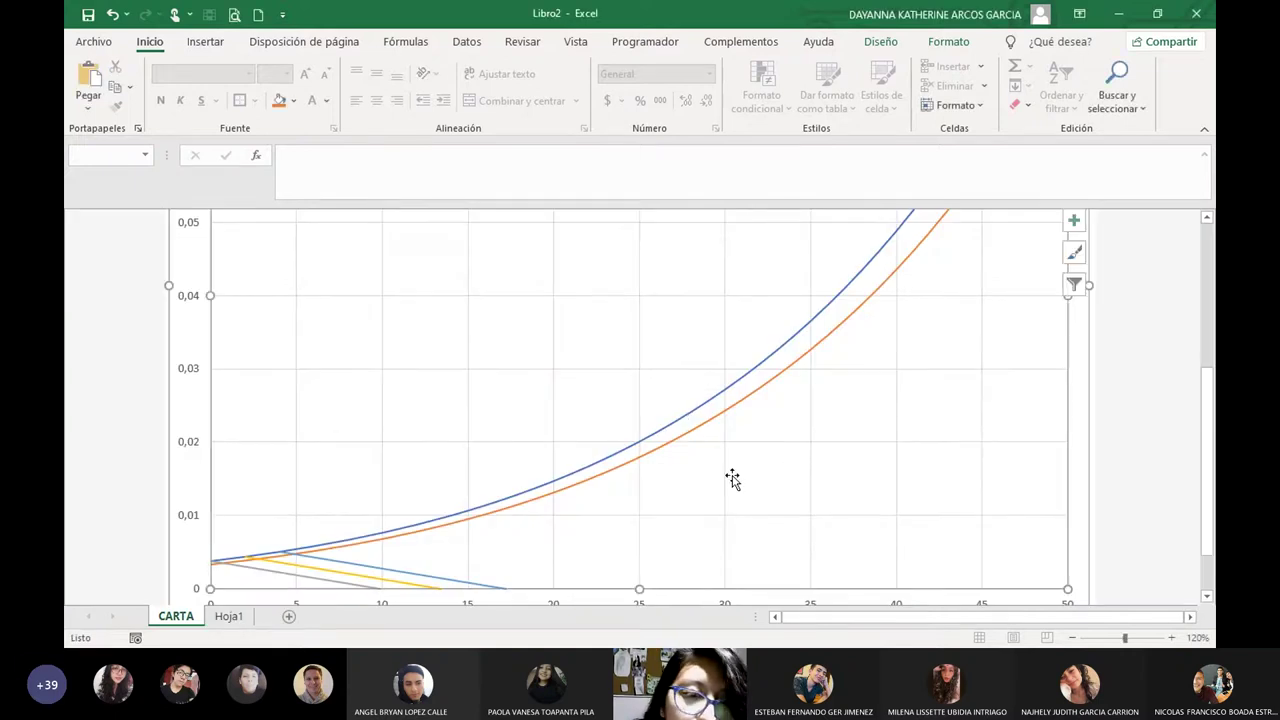
pyautogui.click(397, 572)
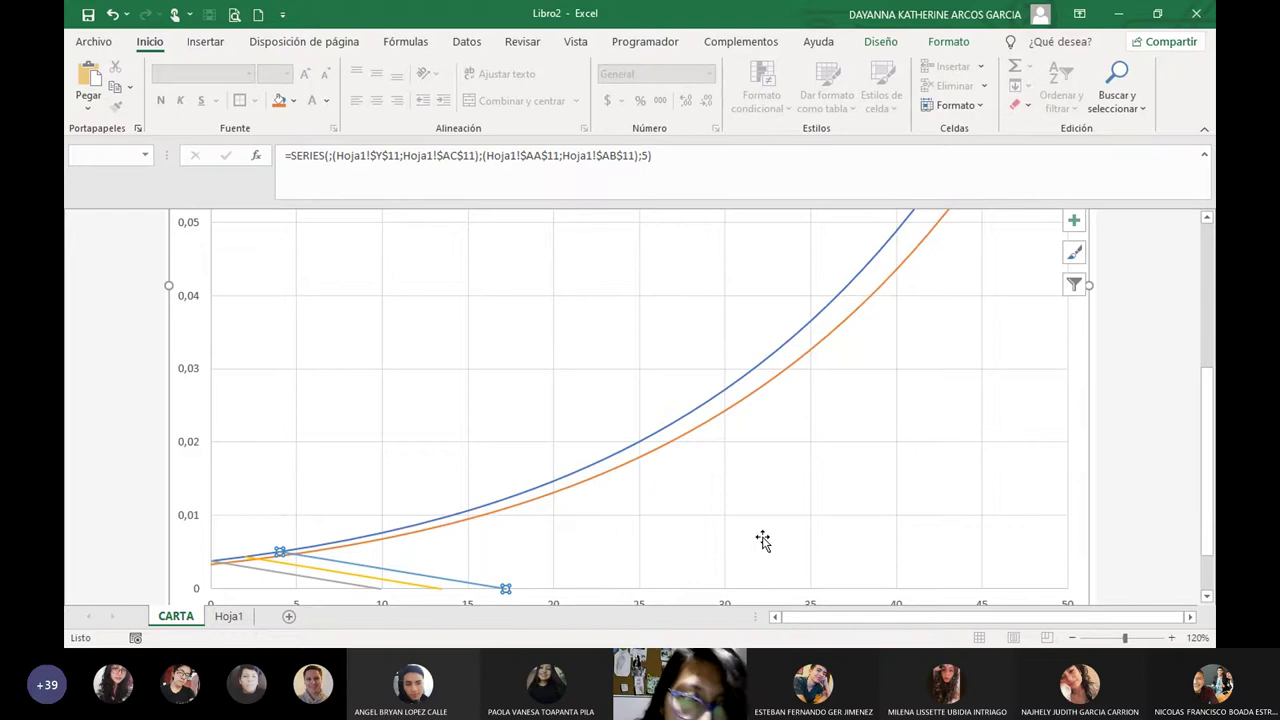
pyautogui.click(584, 398)
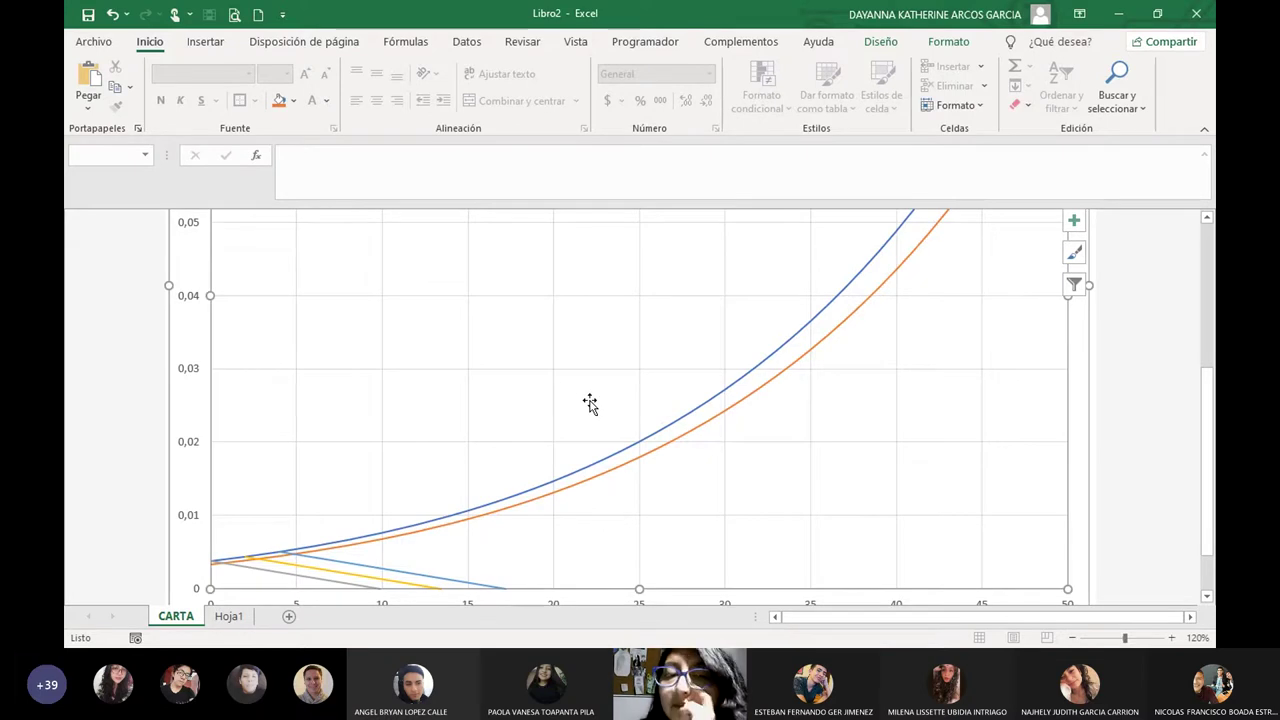
pyautogui.rightClick(555, 350)
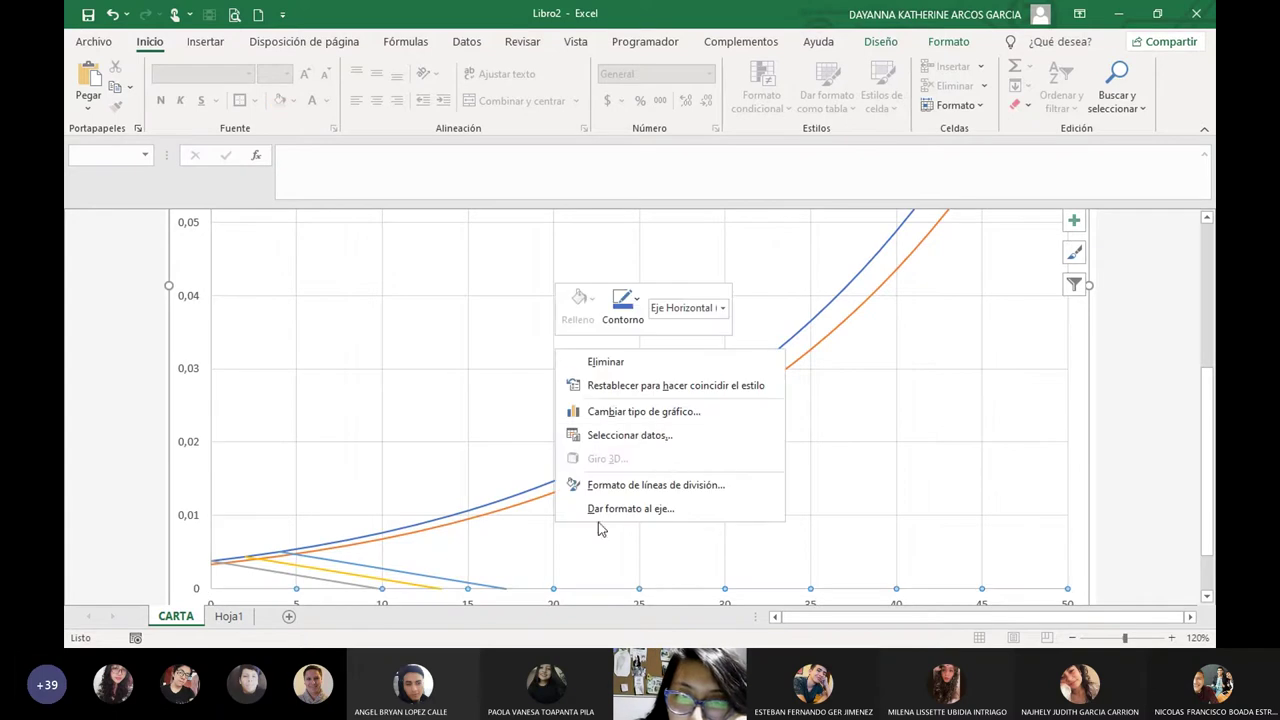
pyautogui.click(506, 380)
pyautogui.click(506, 377)
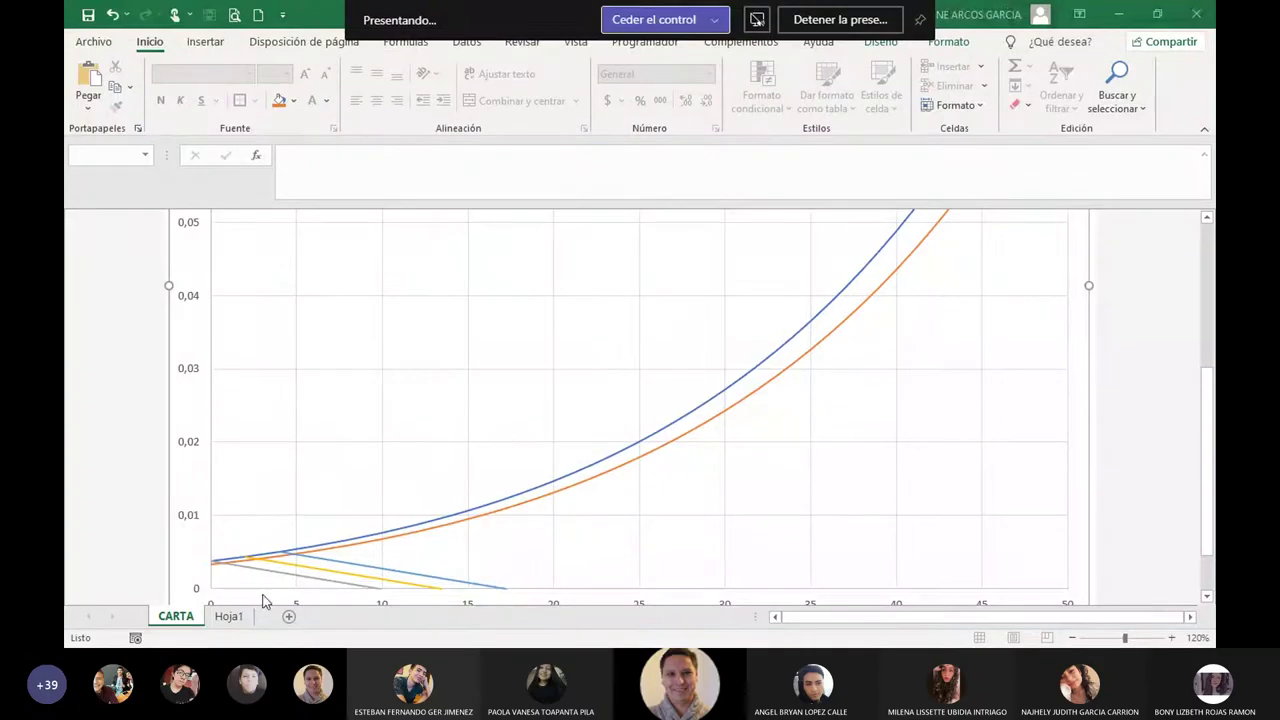
pyautogui.click(265, 601)
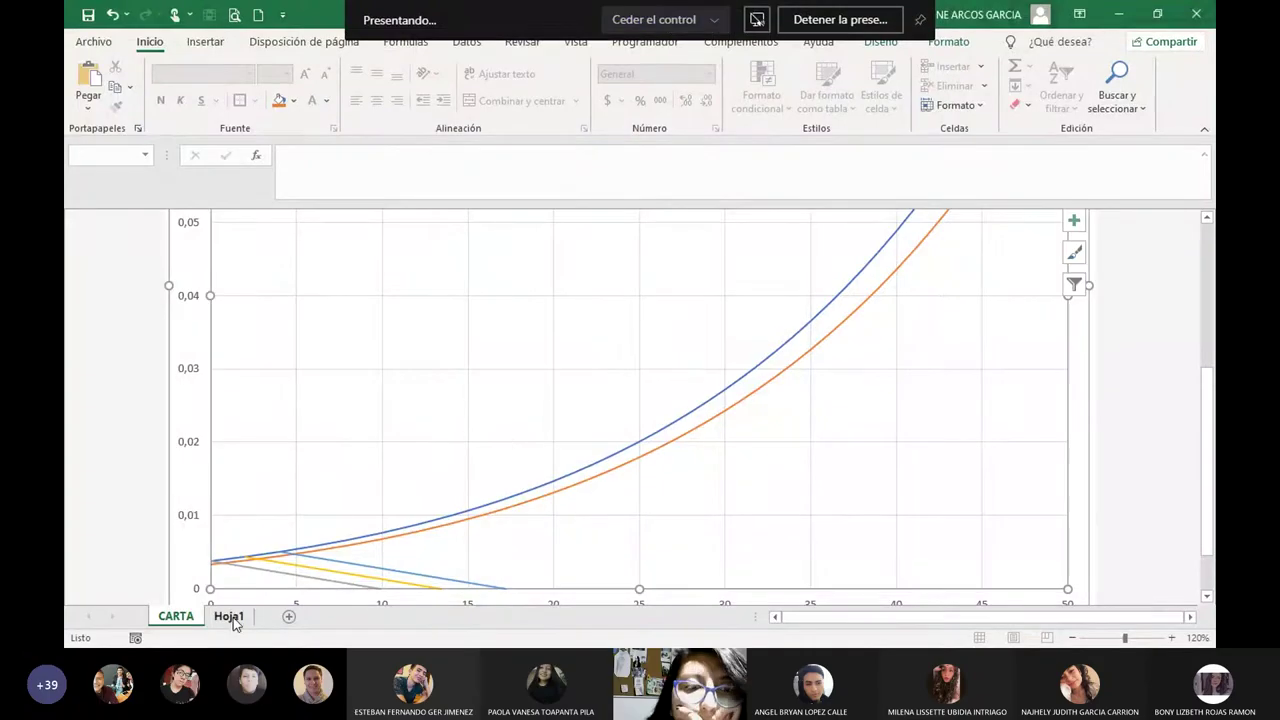
pyautogui.click(237, 620)
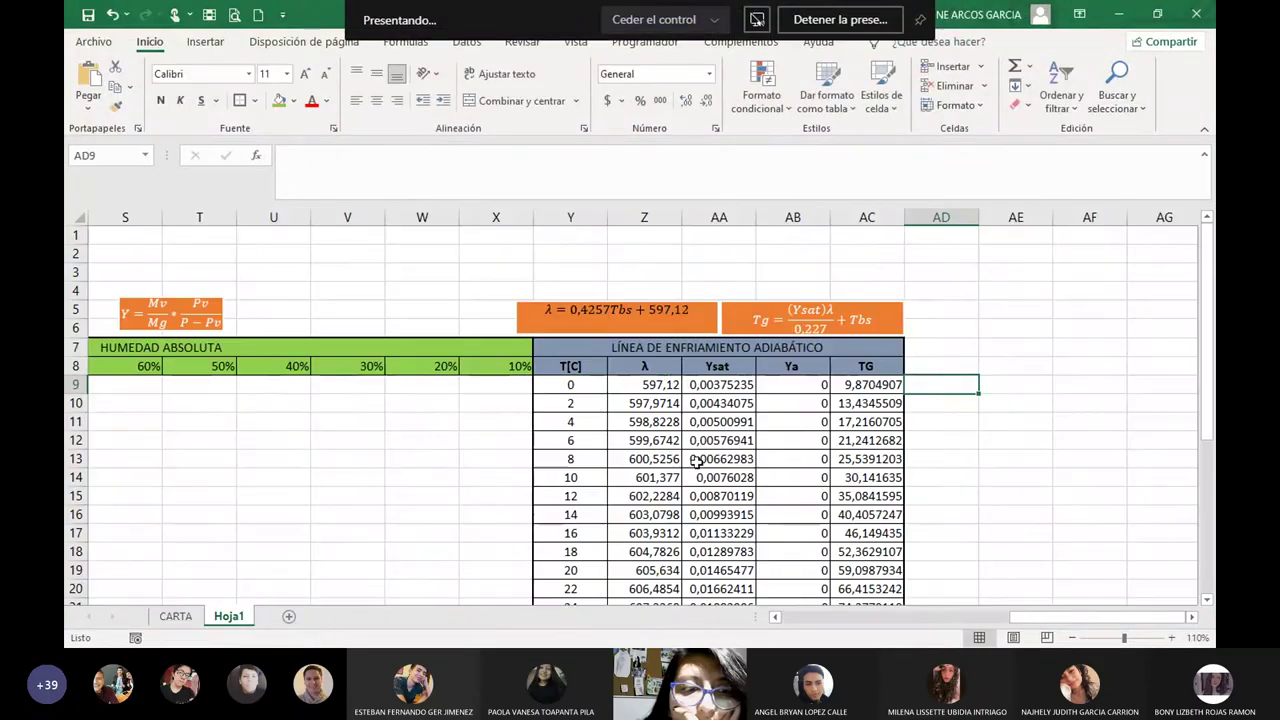
pyautogui.click(178, 614)
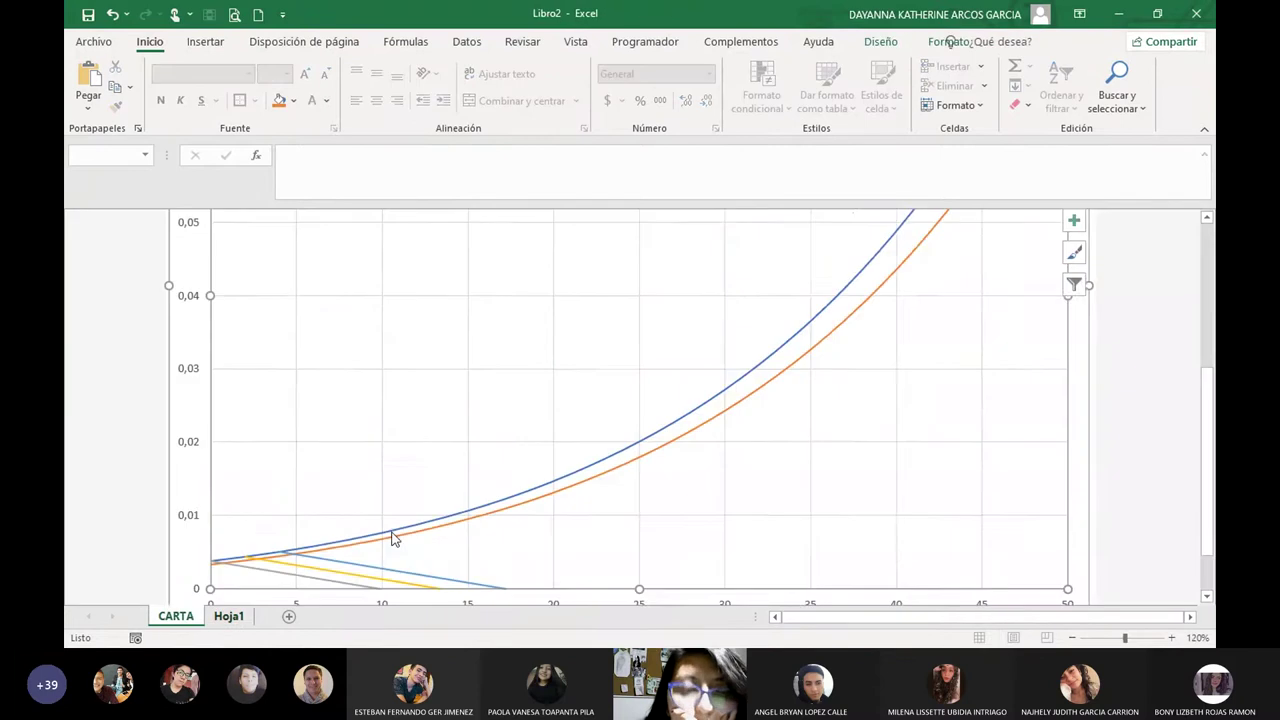
pyautogui.scroll(3, 578, 362)
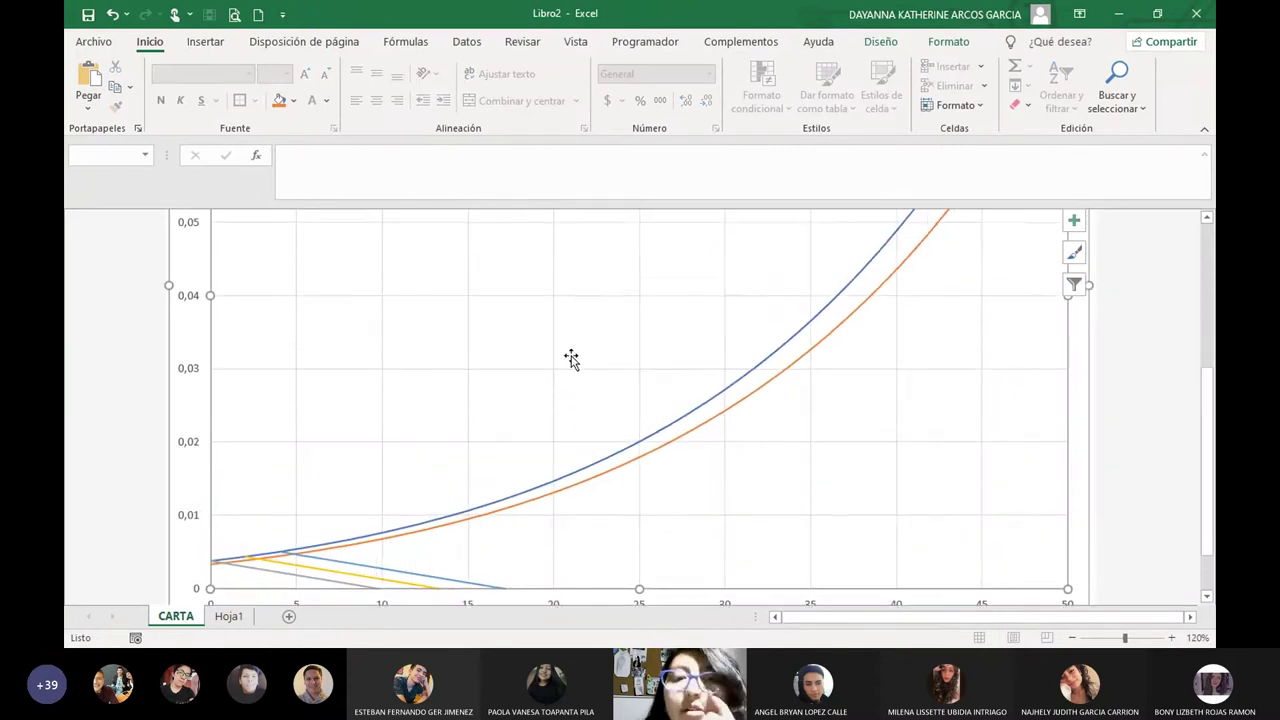
# Start another chart series for the 20 °C adiabatic line, taking its X values from Hoja1 cells Y19 and AC19.
pyautogui.rightClick(573, 356)
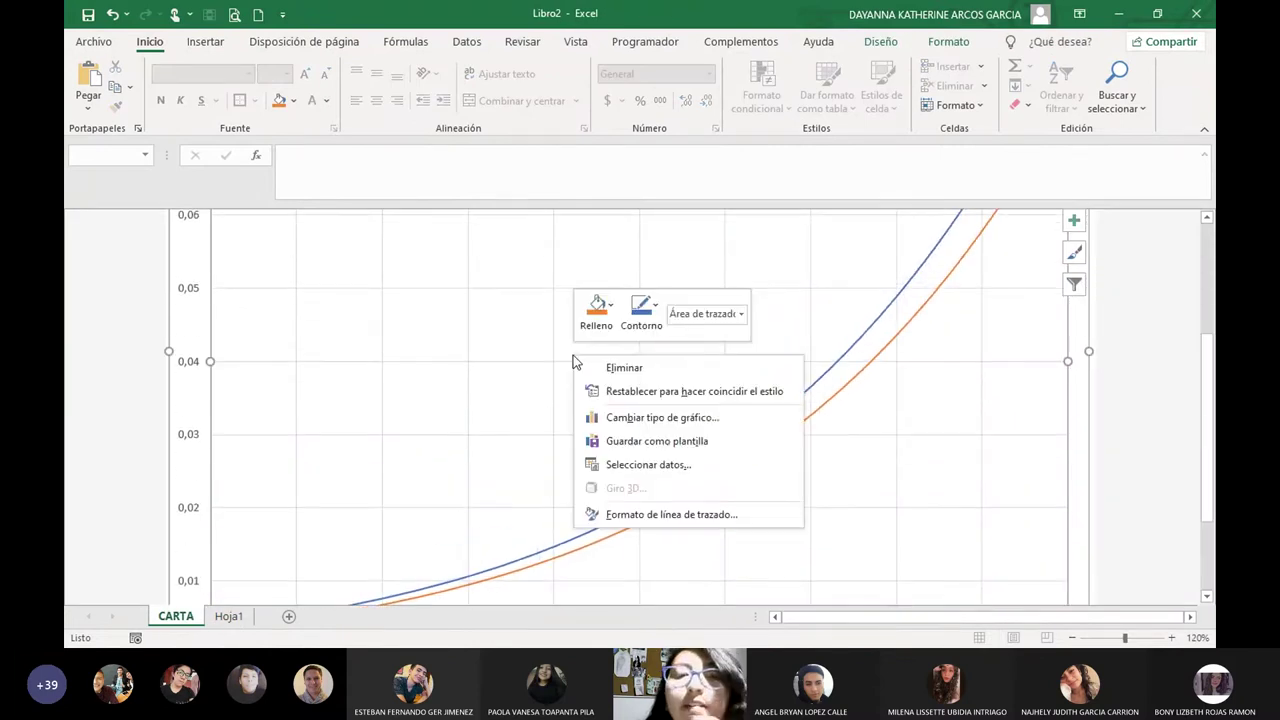
pyautogui.click(648, 464)
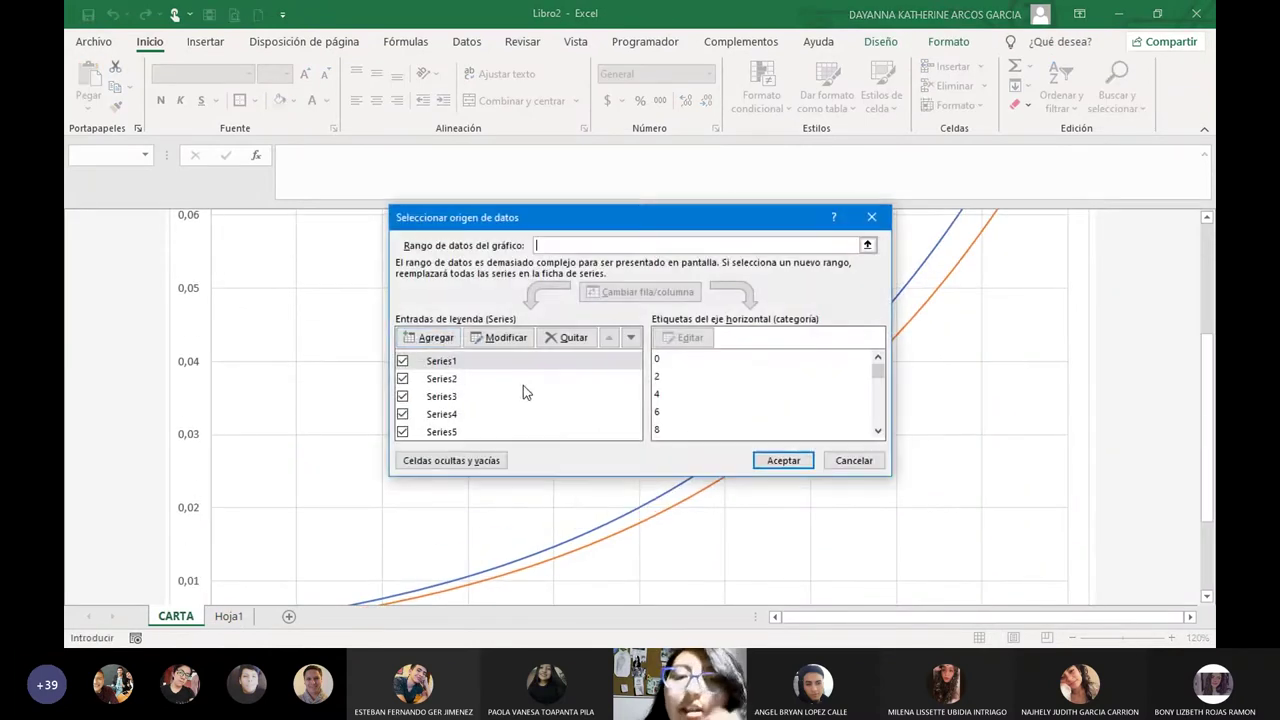
pyautogui.click(445, 342)
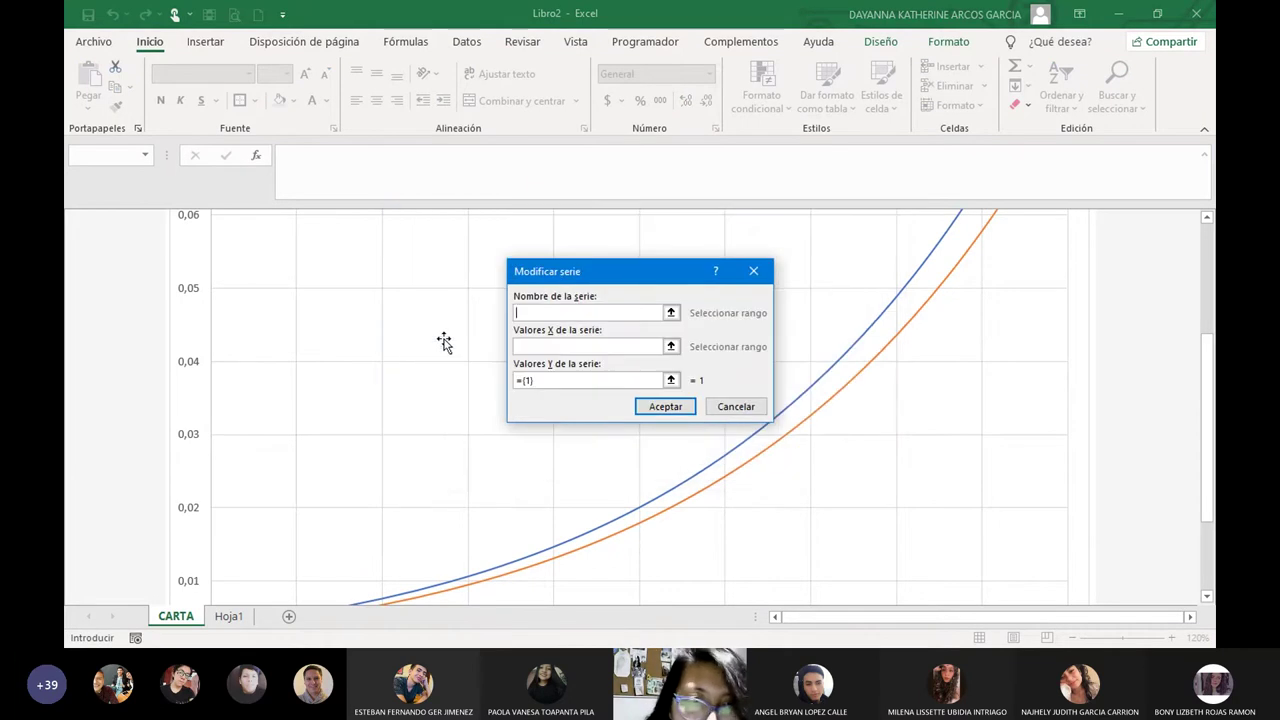
pyautogui.click(565, 346)
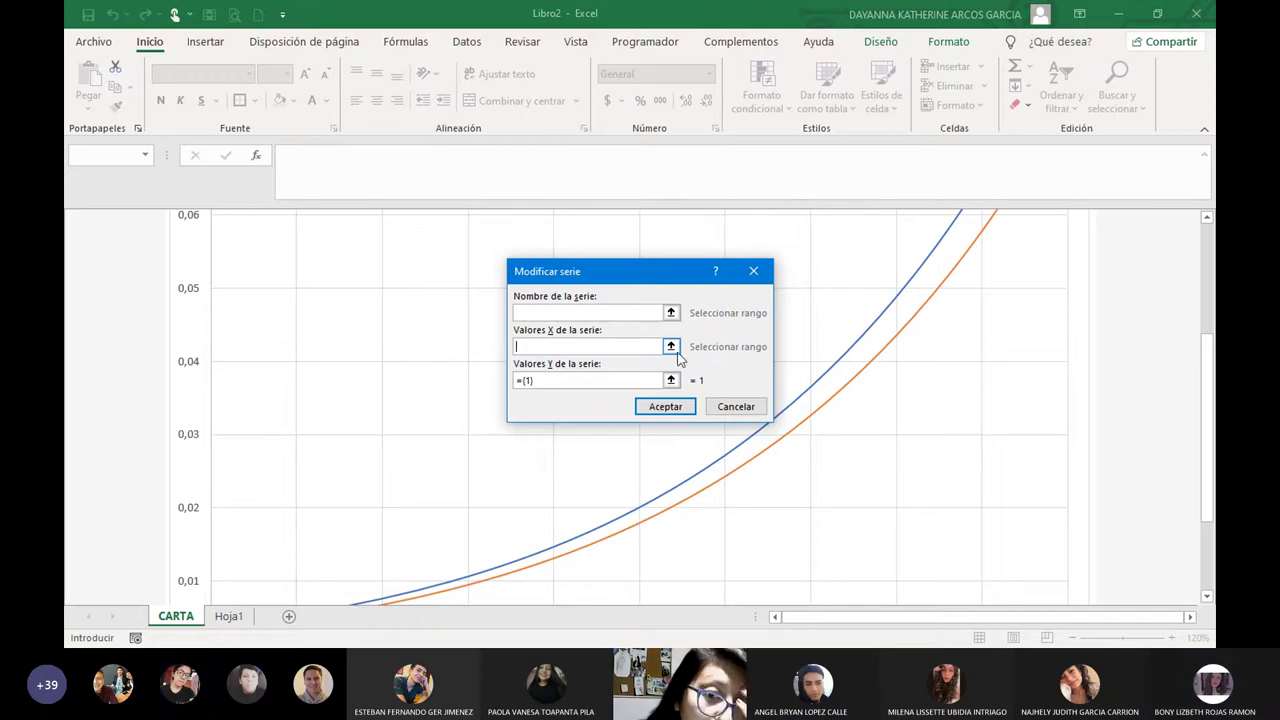
pyautogui.click(671, 346)
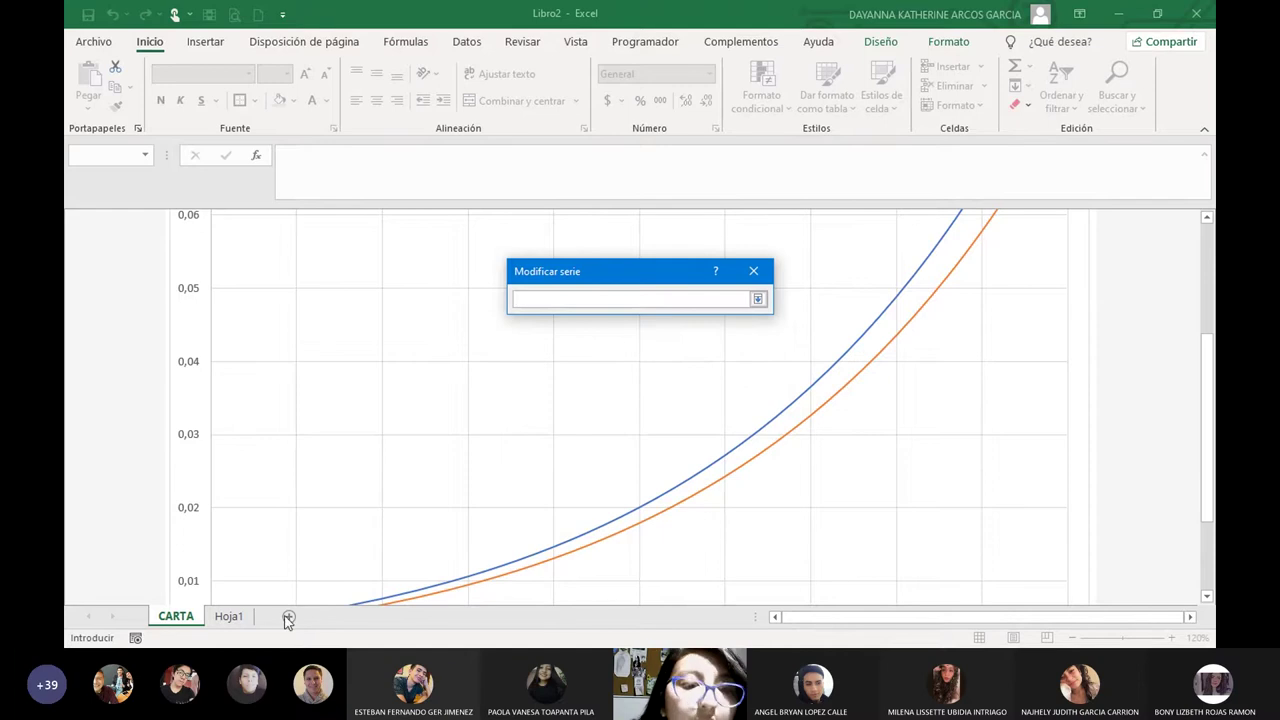
pyautogui.click(231, 616)
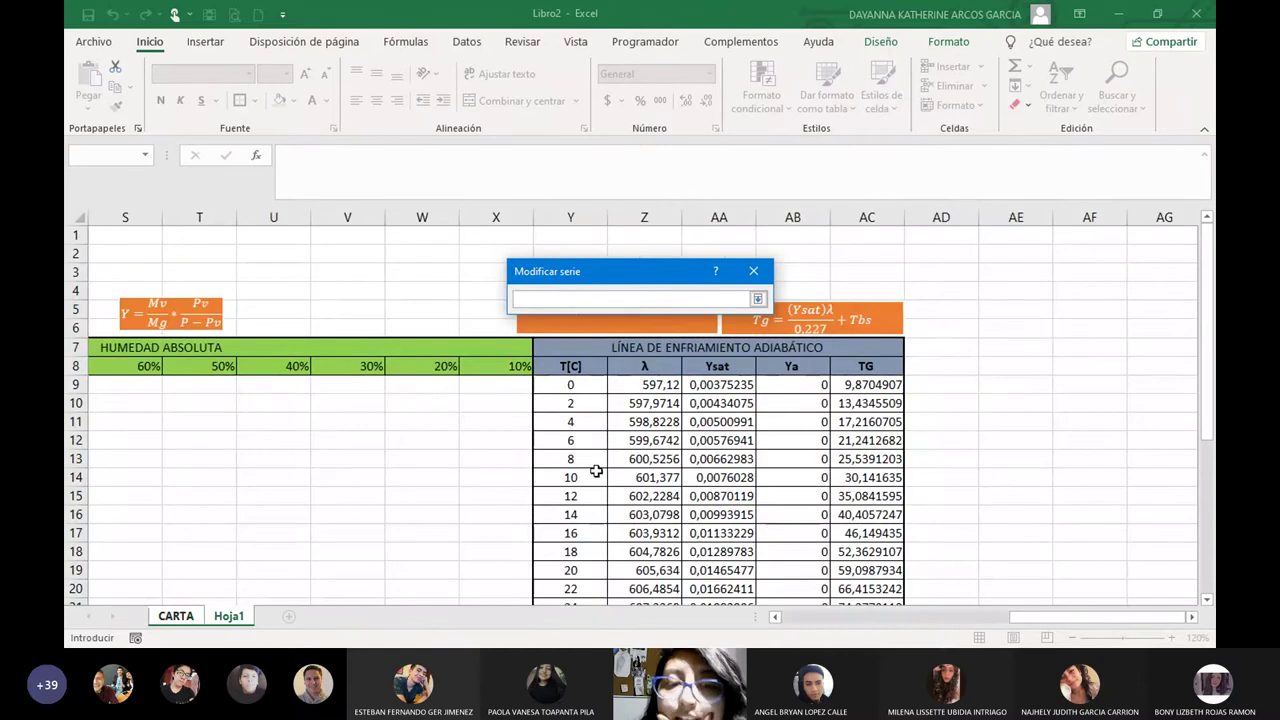
pyautogui.scroll(-1, 603, 480)
pyautogui.scroll(-1, 603, 480)
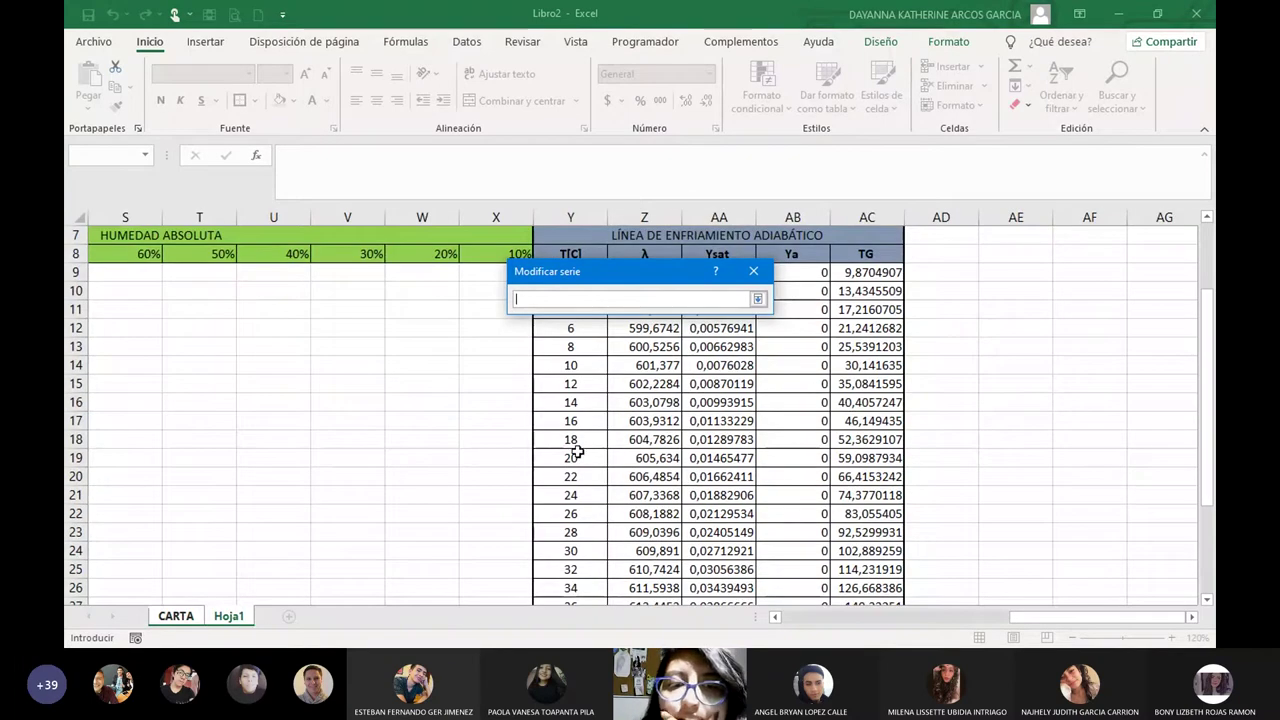
pyautogui.click(578, 458)
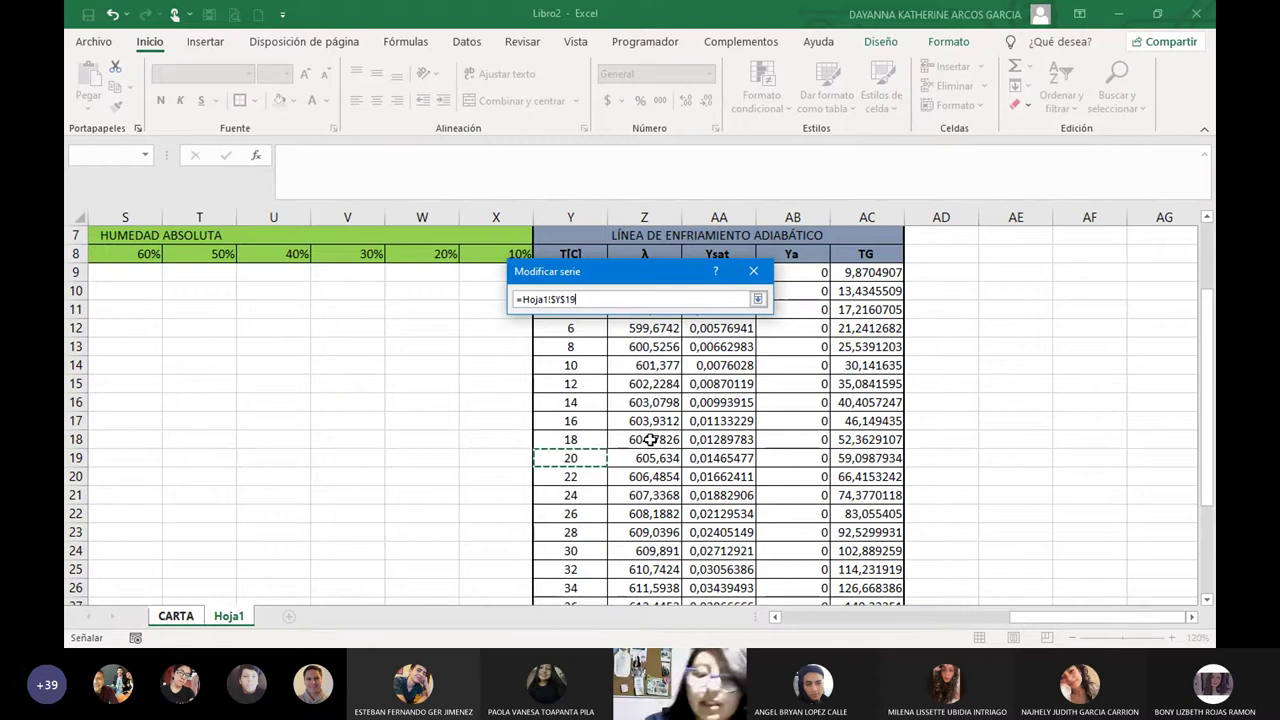
pyautogui.write(';')
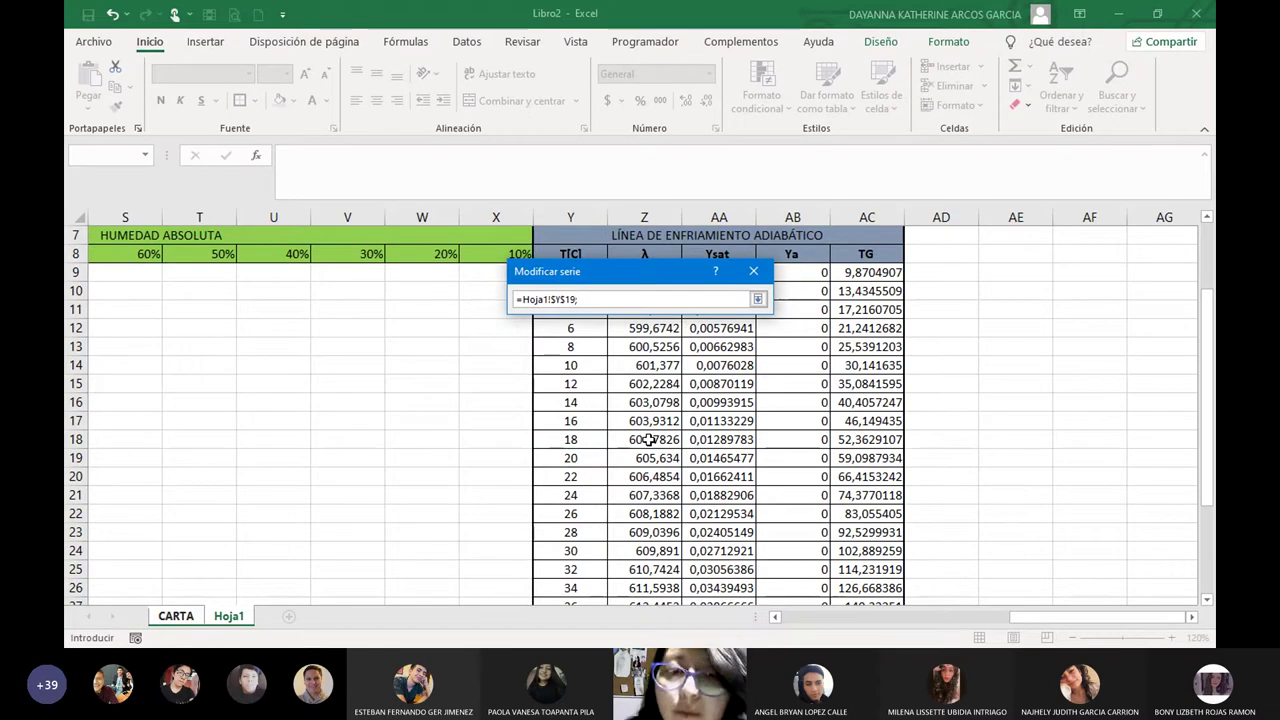
pyautogui.press('BackSpace')
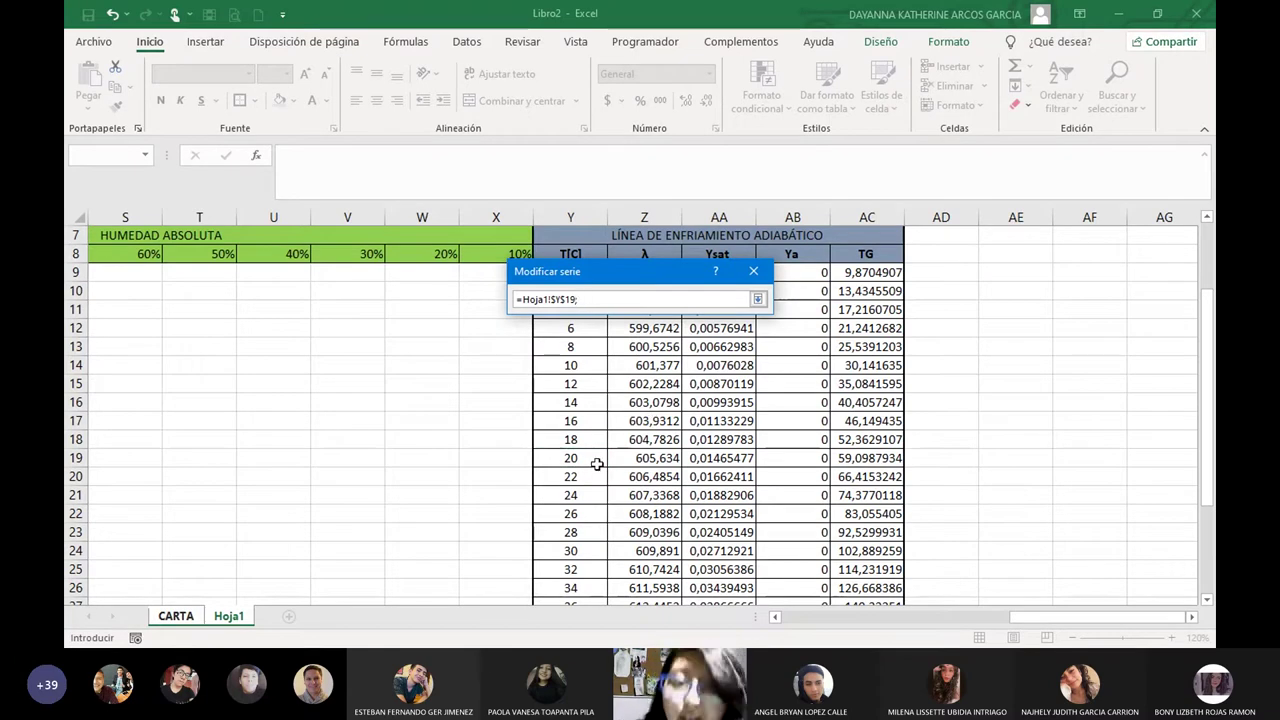
pyautogui.press('BackSpace')
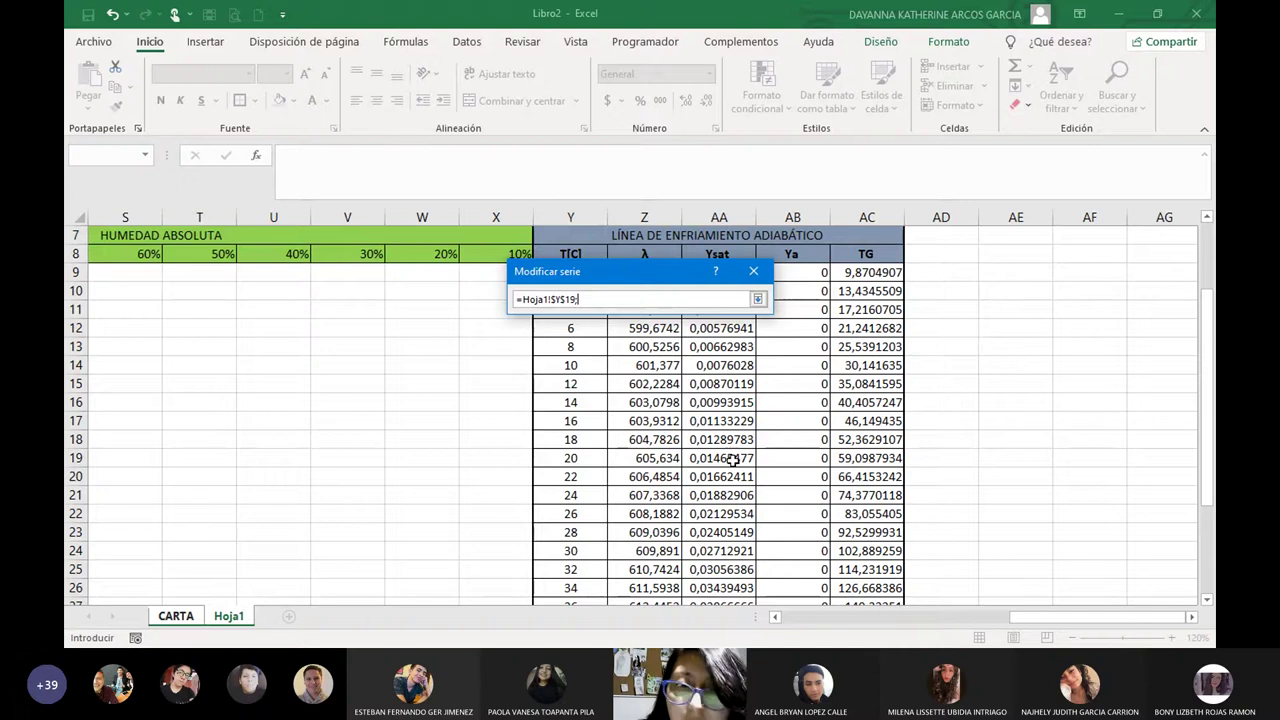
pyautogui.click(866, 460)
pyautogui.click(758, 299)
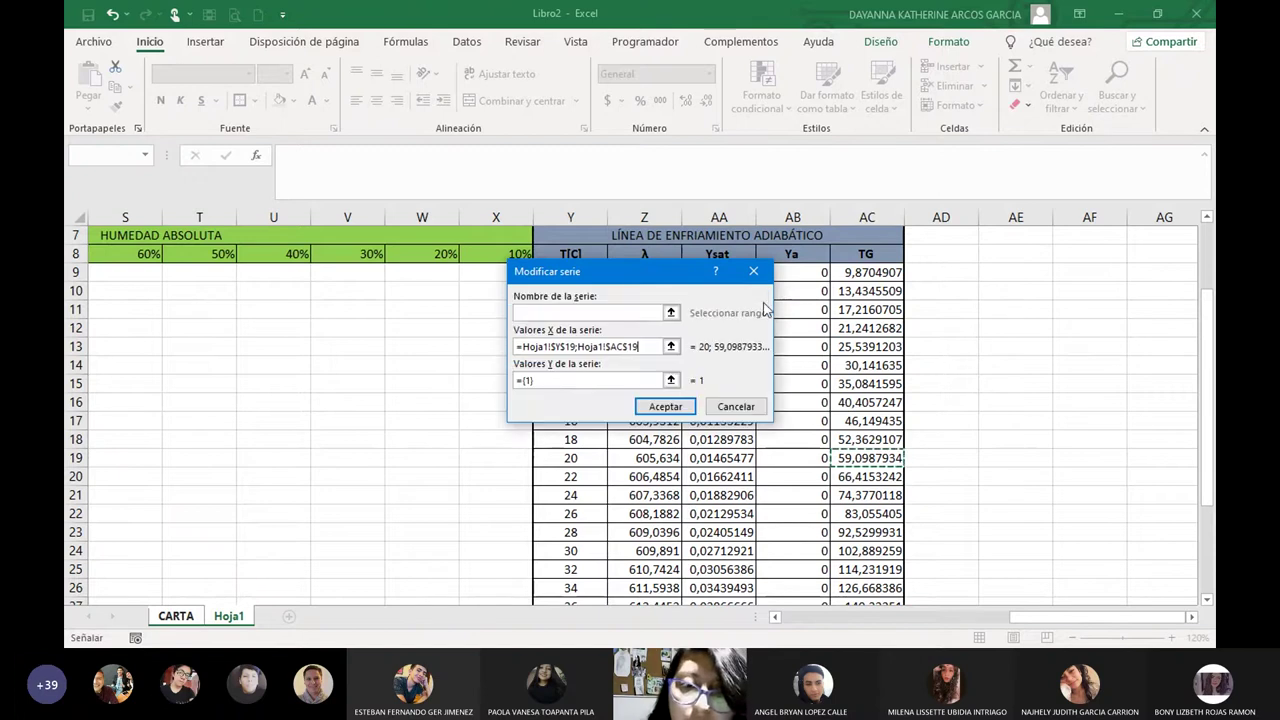
# Set the 20 °C series' Y values to Hoja1 cells AA19 and AB19 and add the line to the chart.
pyautogui.click(671, 380)
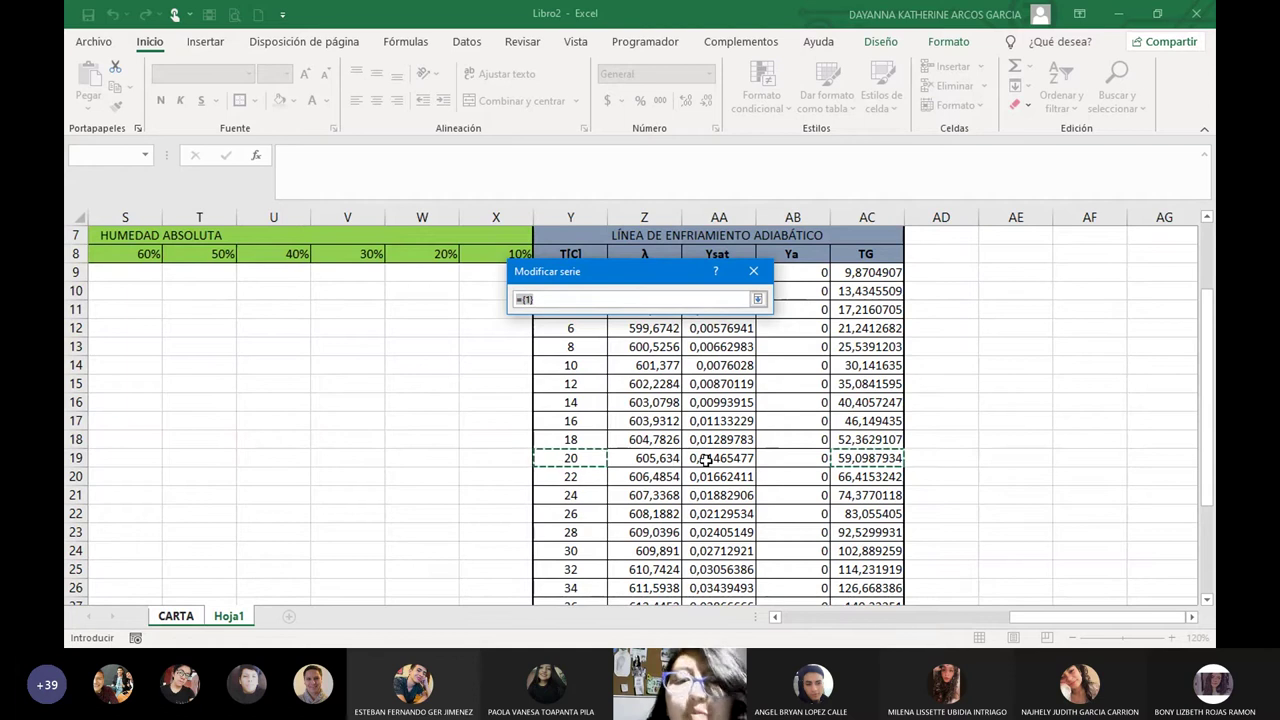
pyautogui.click(706, 459)
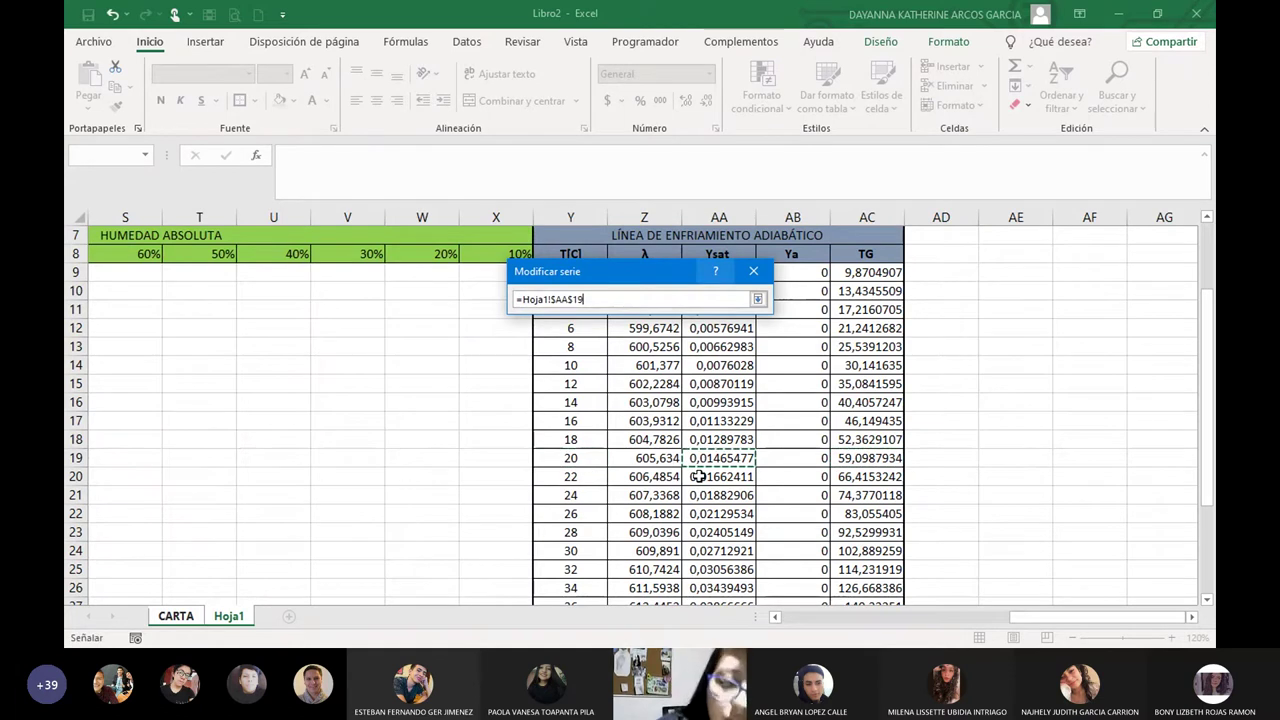
pyautogui.write(';')
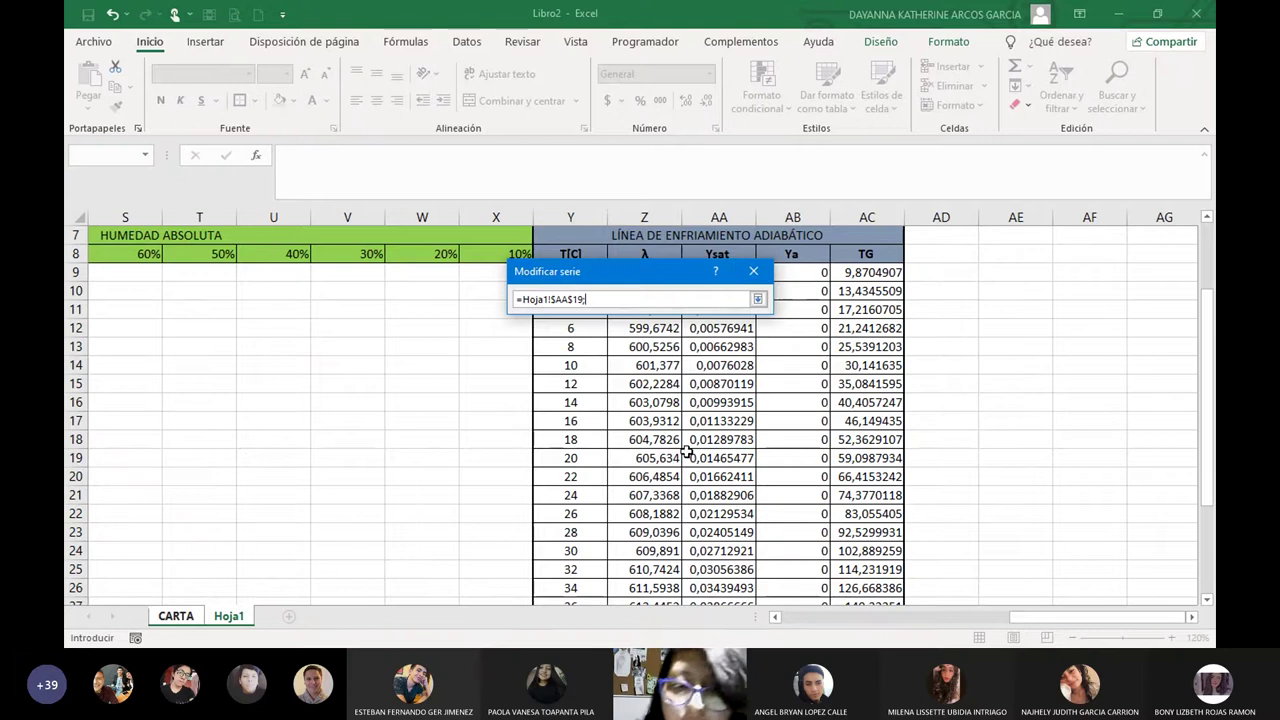
pyautogui.click(789, 457)
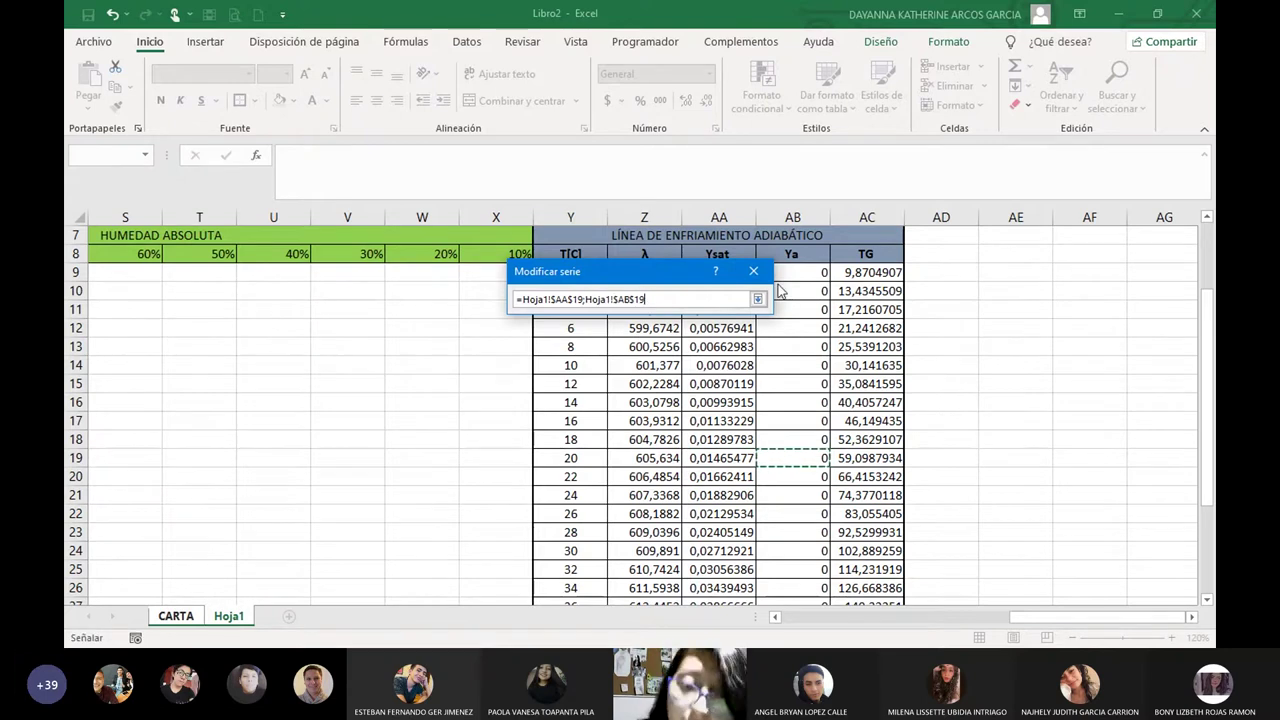
pyautogui.click(759, 300)
pyautogui.click(683, 410)
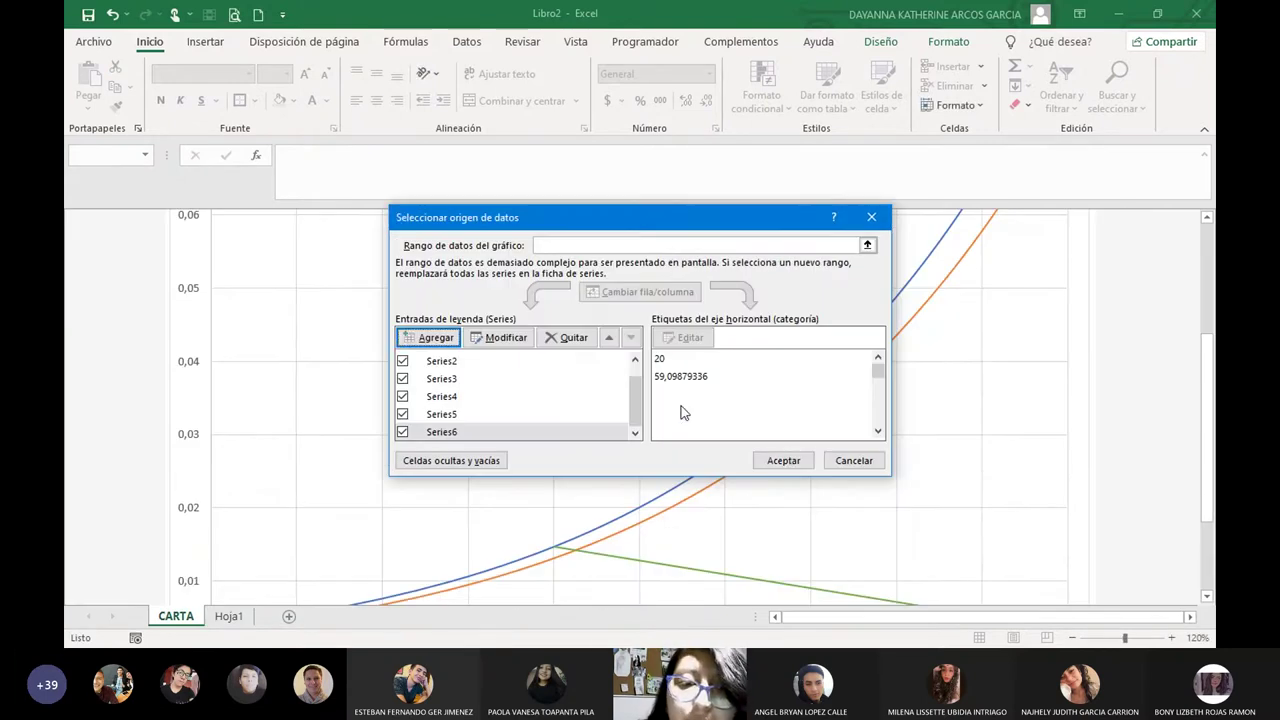
pyautogui.click(783, 460)
# Examine the 20 °C adiabatic line on the CARTA chart against the 0, 2 and 4 °C lines and the humidity curves.
pyautogui.scroll(-2, 786, 471)
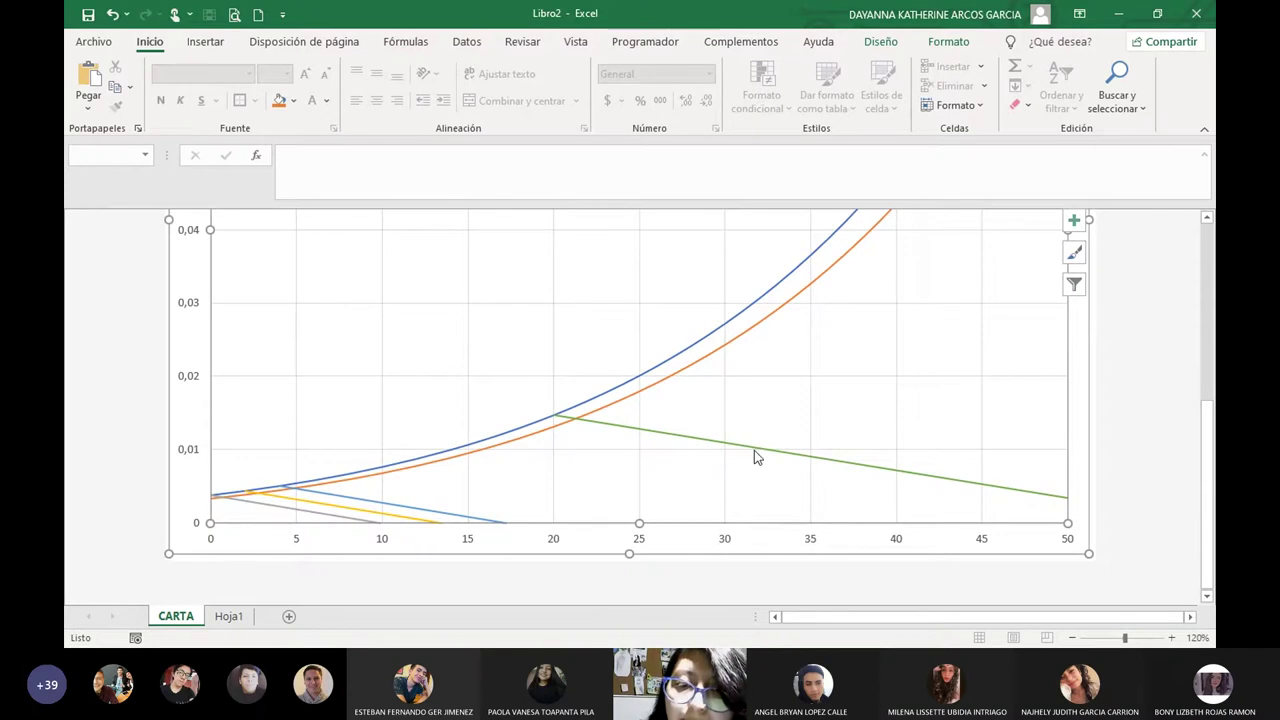
pyautogui.moveTo(752, 459)
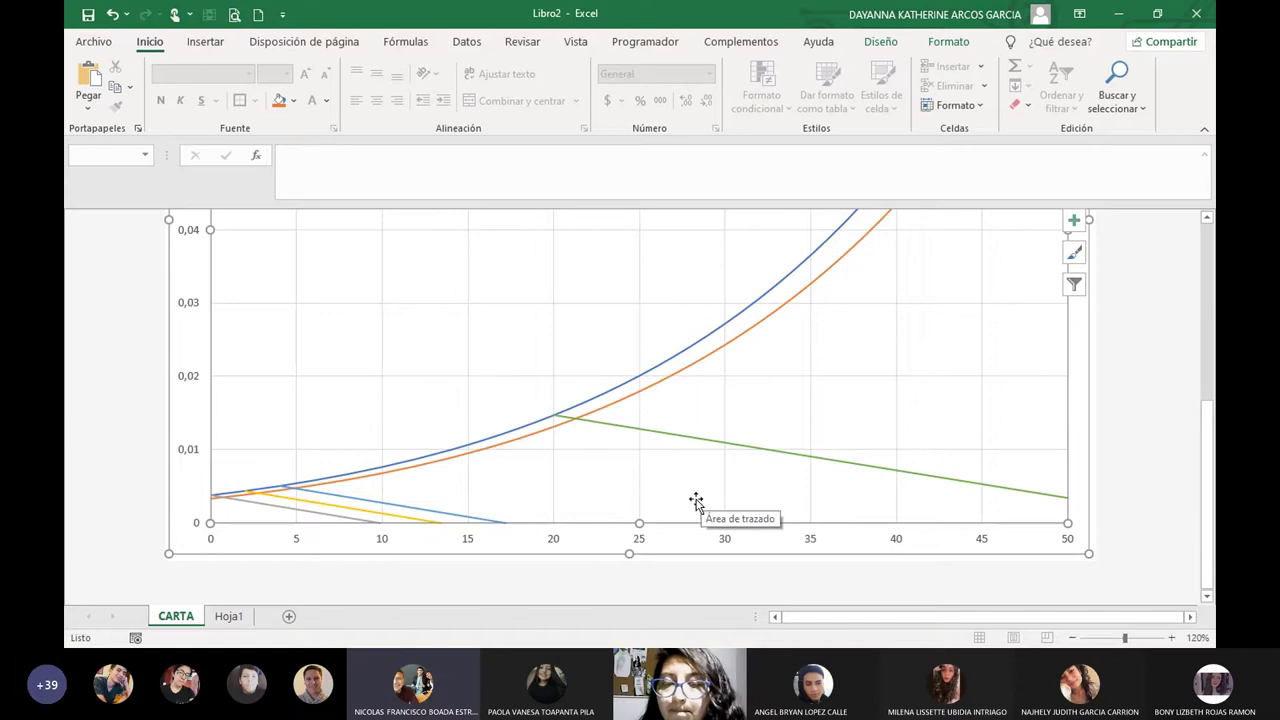
pyautogui.scroll(2, 696, 500)
pyautogui.scroll(-1, 696, 500)
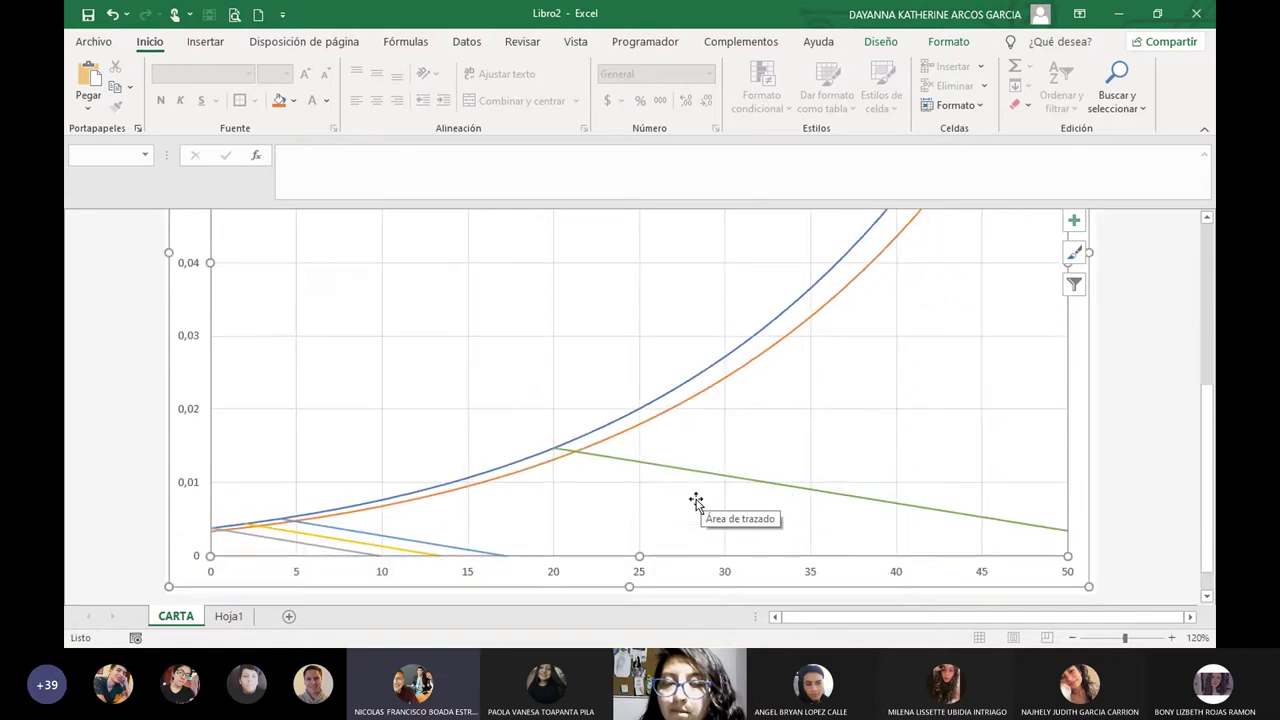
pyautogui.scroll(5, 696, 500)
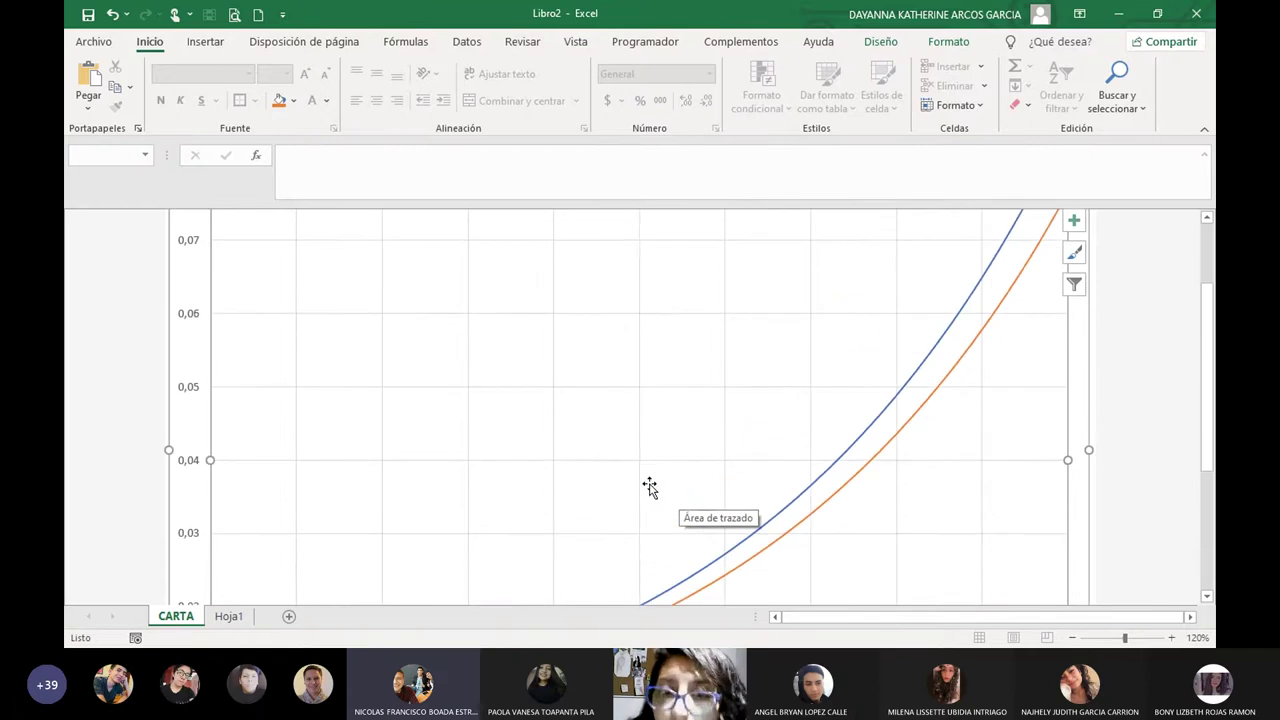
pyautogui.scroll(-2, 651, 486)
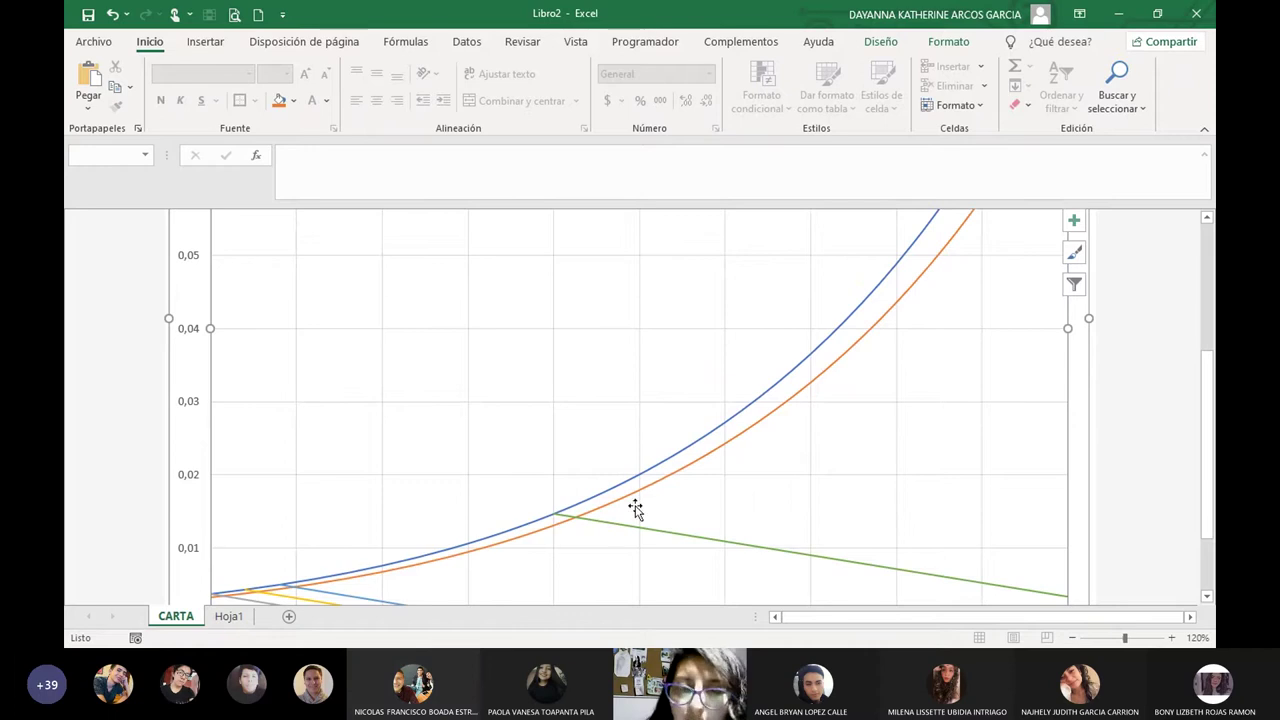
pyautogui.scroll(-2, 453, 552)
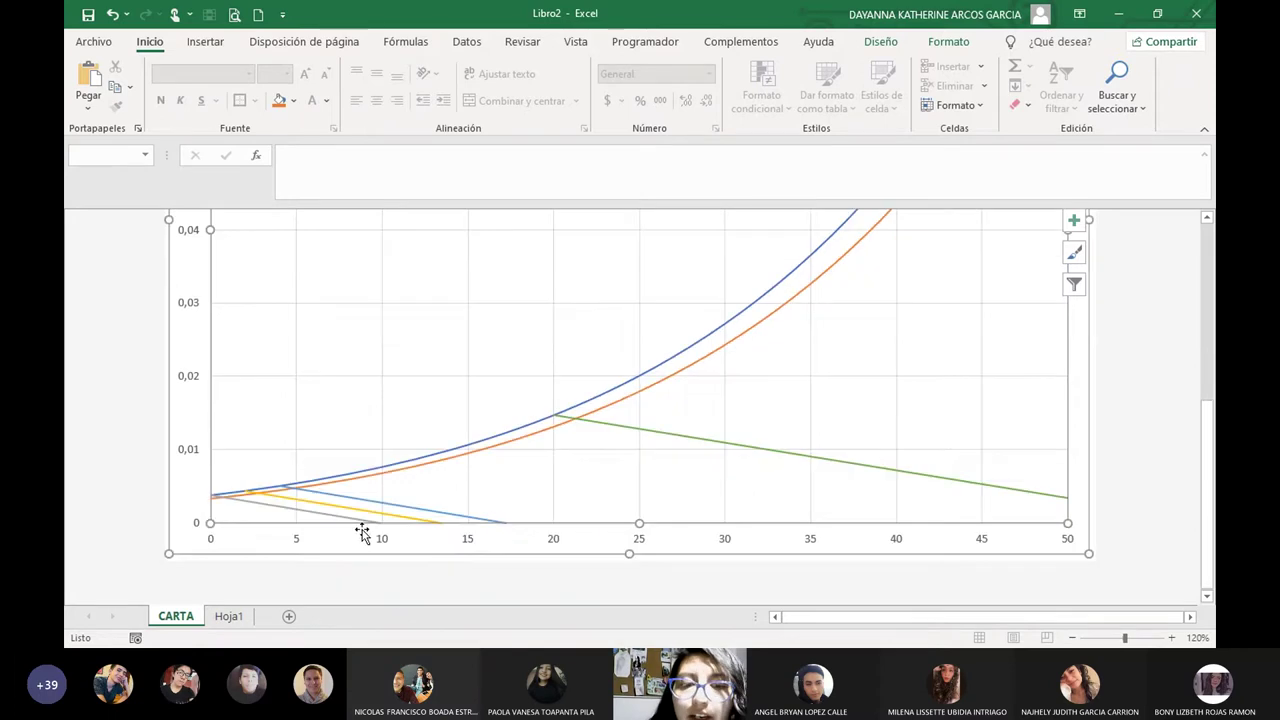
pyautogui.scroll(2, 757, 437)
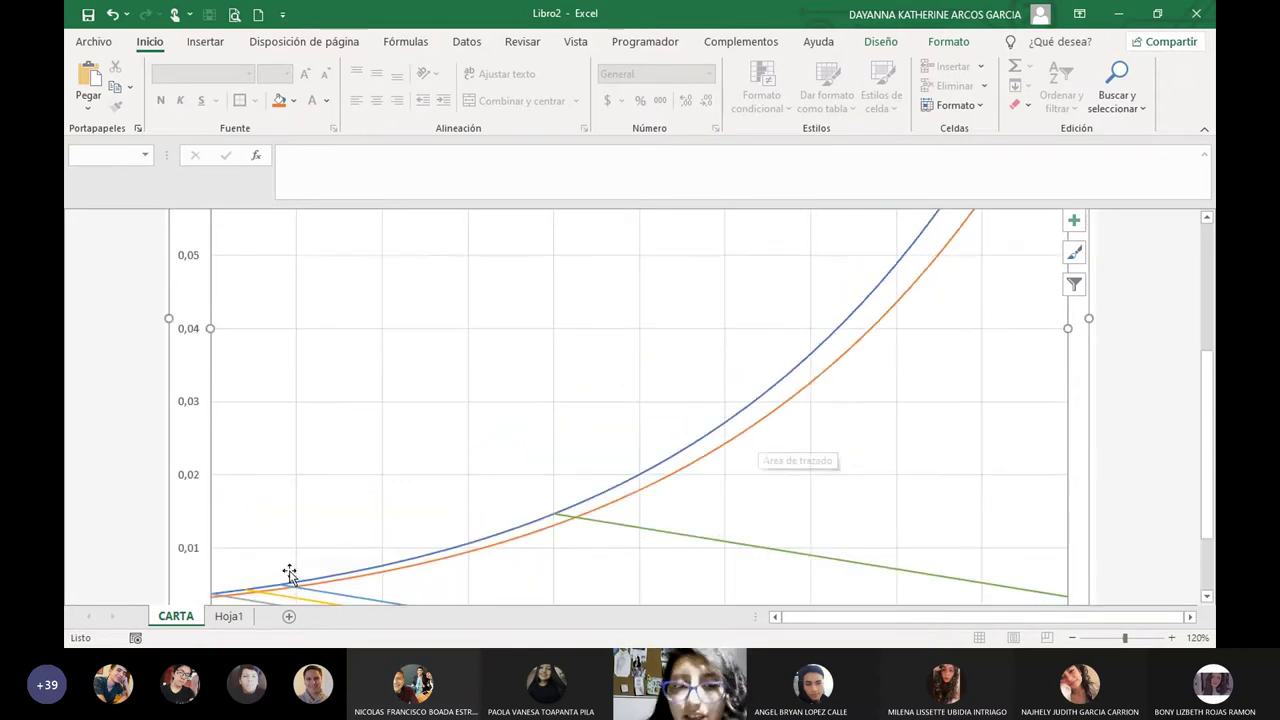
pyautogui.scroll(-2, 276, 555)
pyautogui.scroll(2, 910, 330)
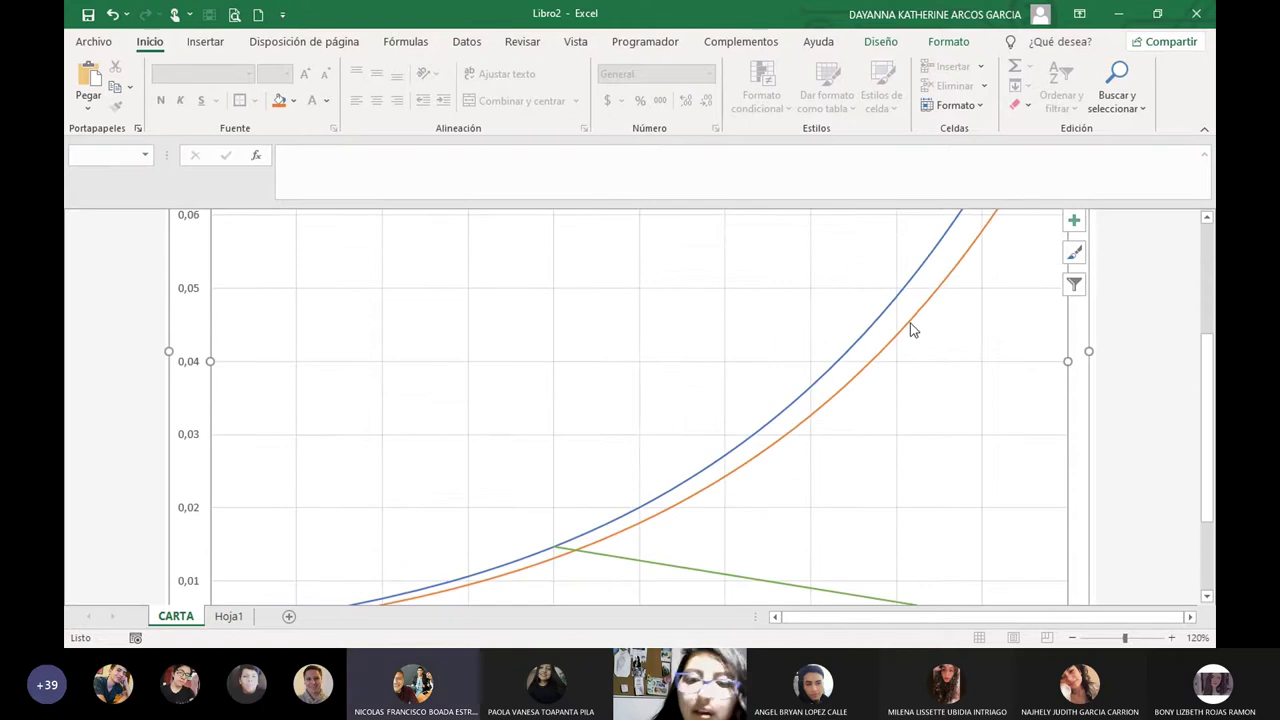
pyautogui.scroll(-2, 480, 510)
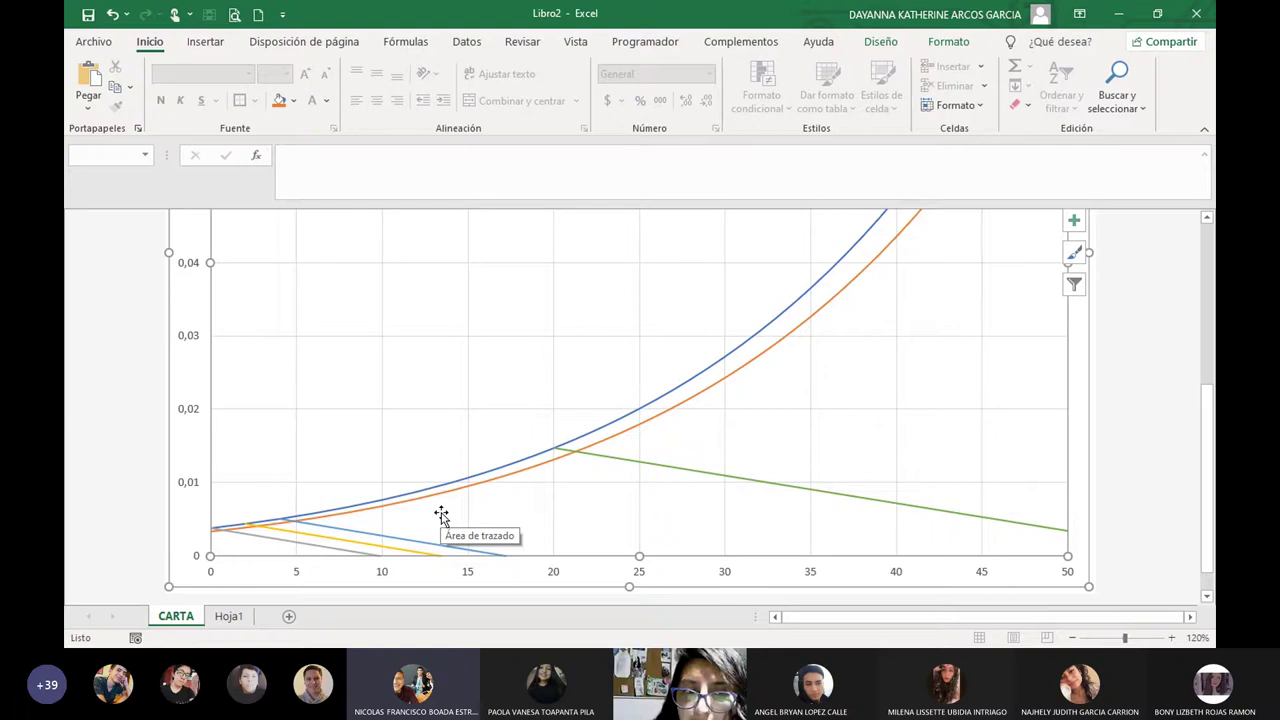
pyautogui.scroll(2, 441, 515)
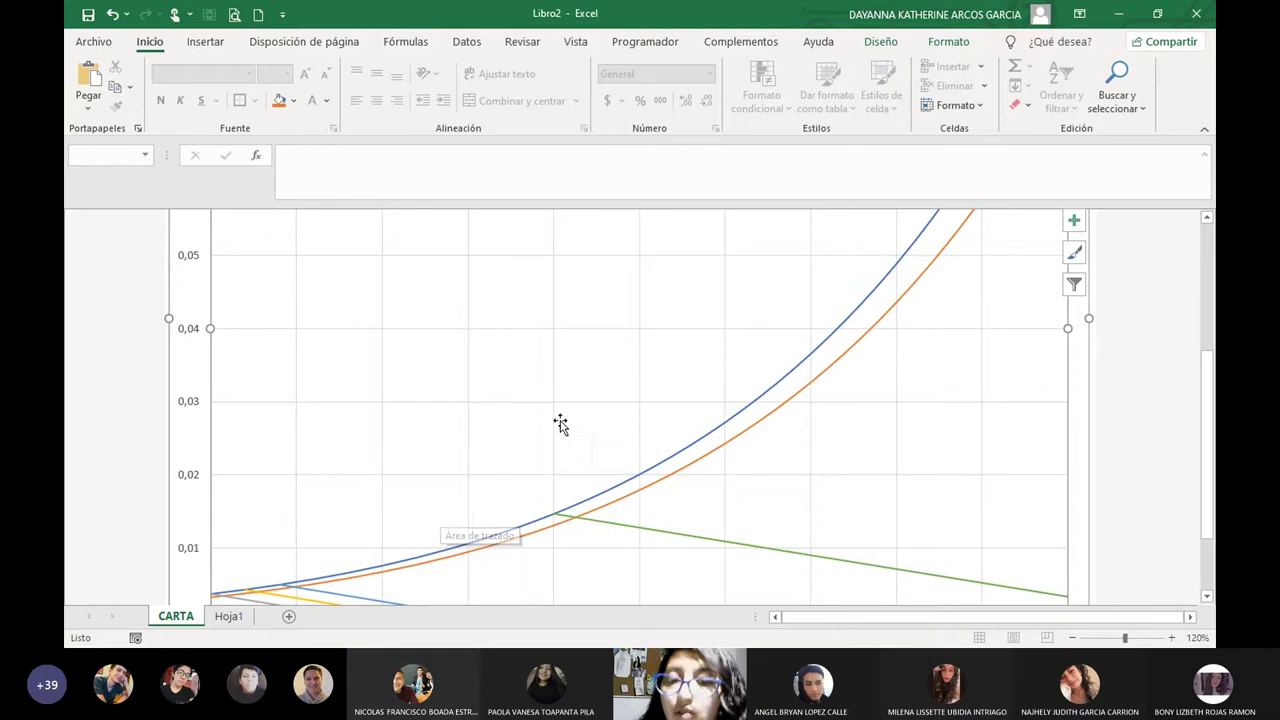
pyautogui.scroll(-3, 562, 425)
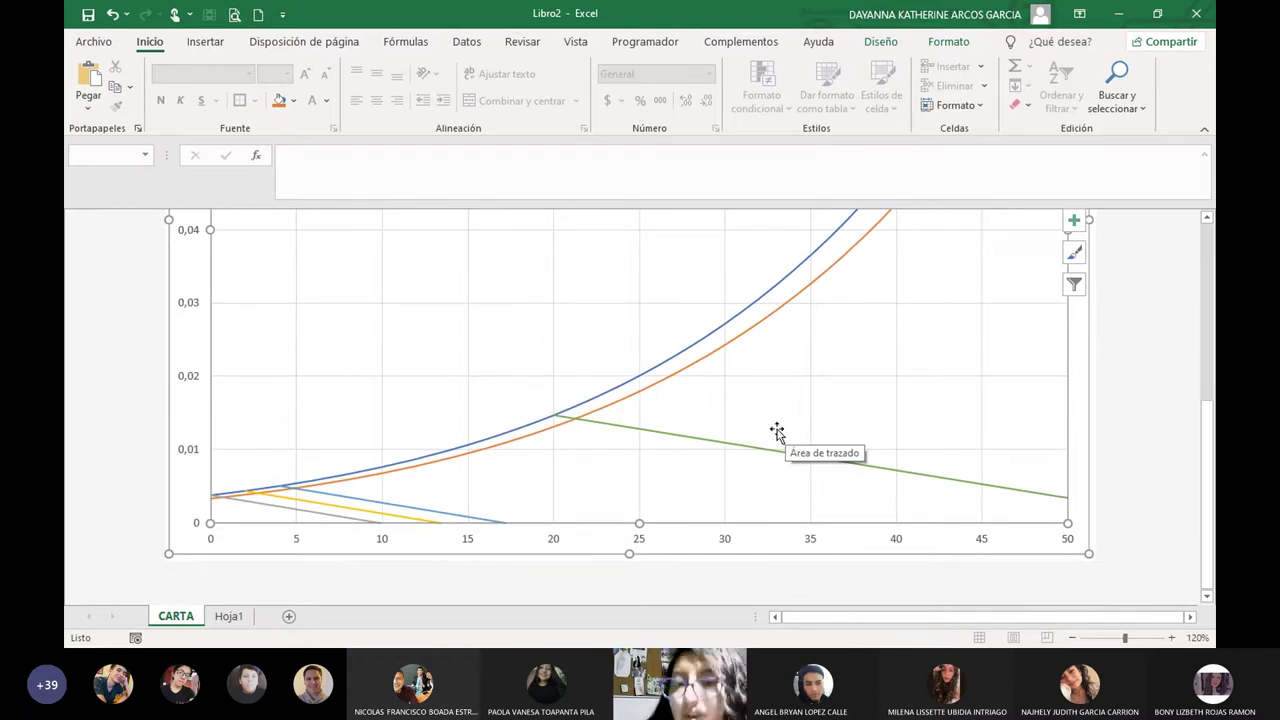
pyautogui.scroll(3, 760, 433)
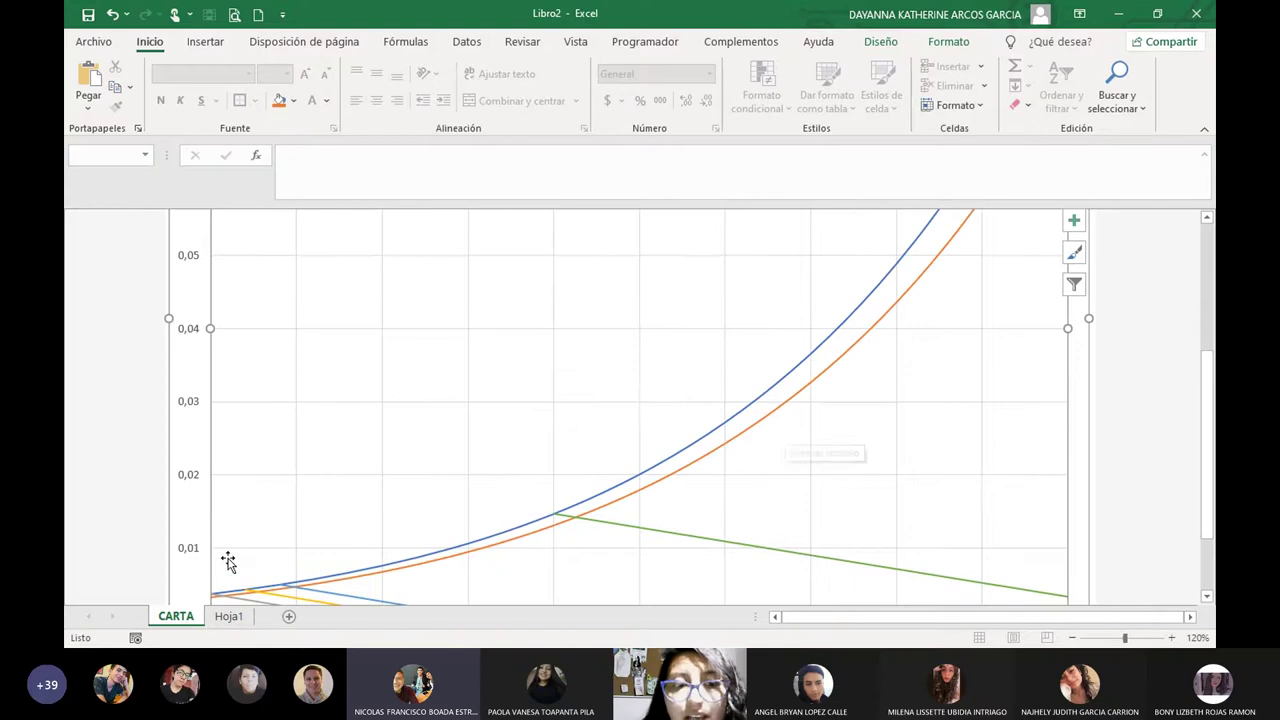
pyautogui.scroll(4, 929, 258)
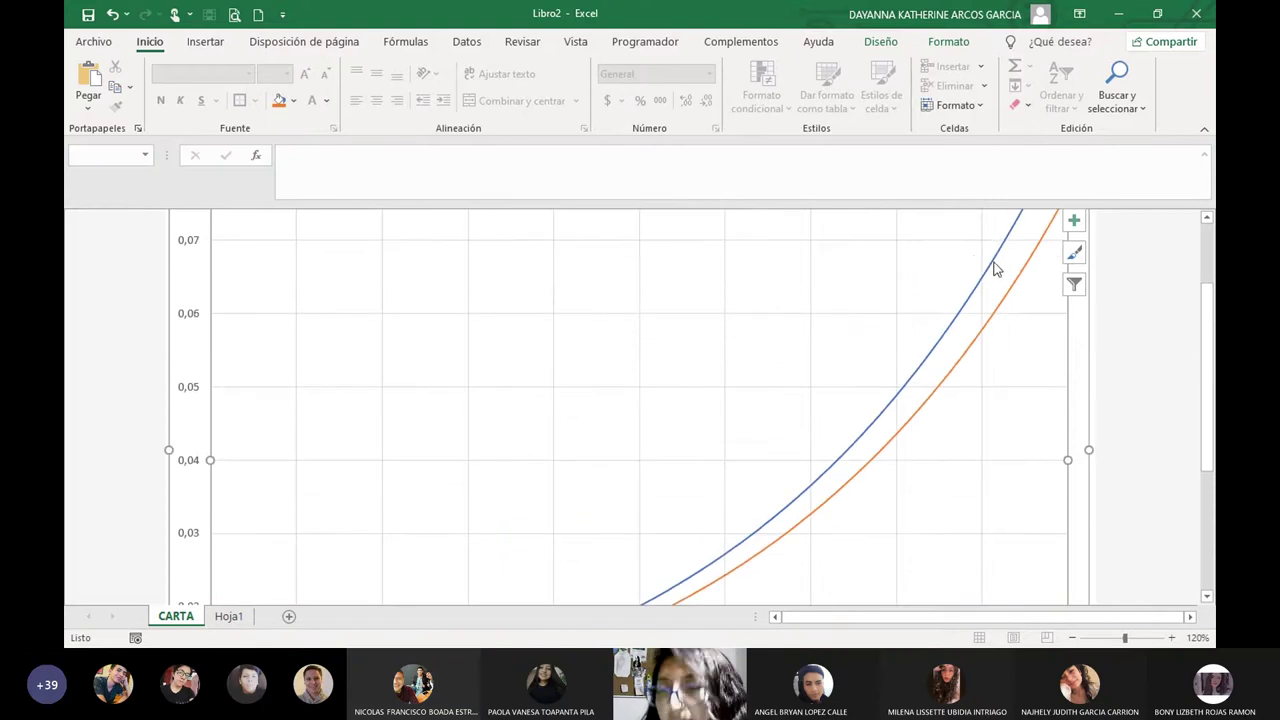
pyautogui.scroll(2, 993, 268)
pyautogui.scroll(-2, 1030, 309)
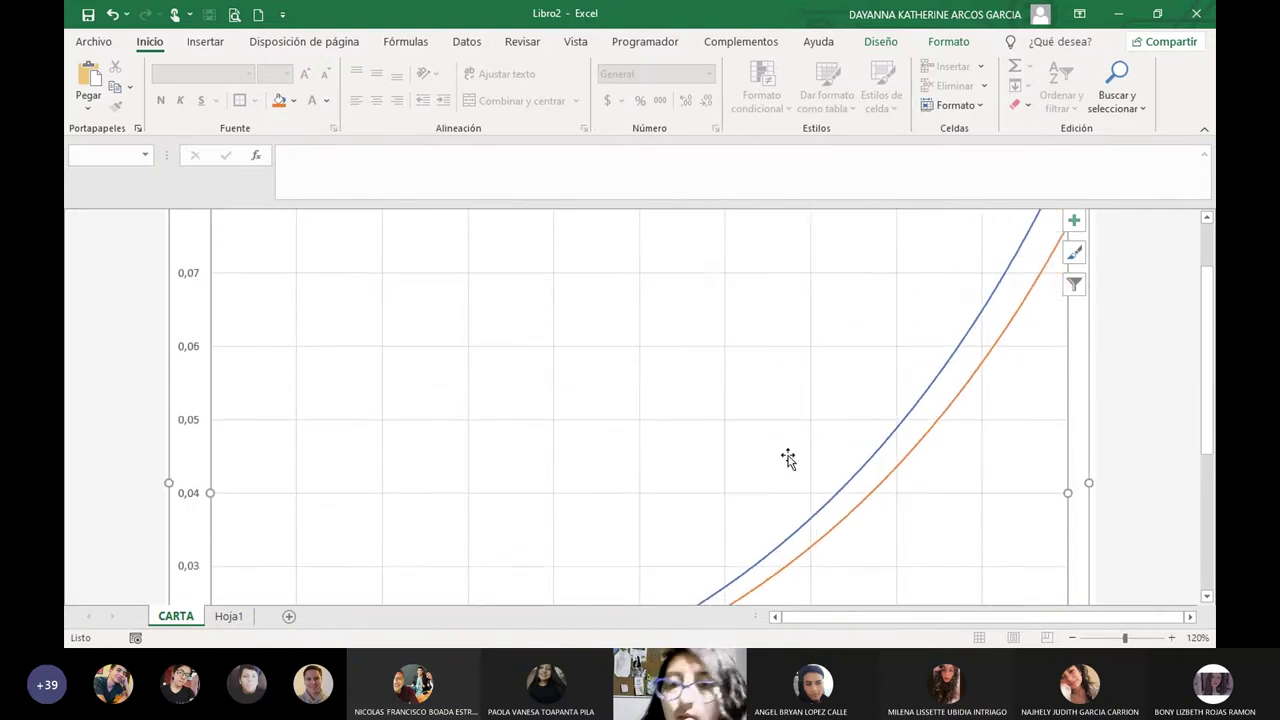
pyautogui.click(230, 617)
pyautogui.click(388, 383)
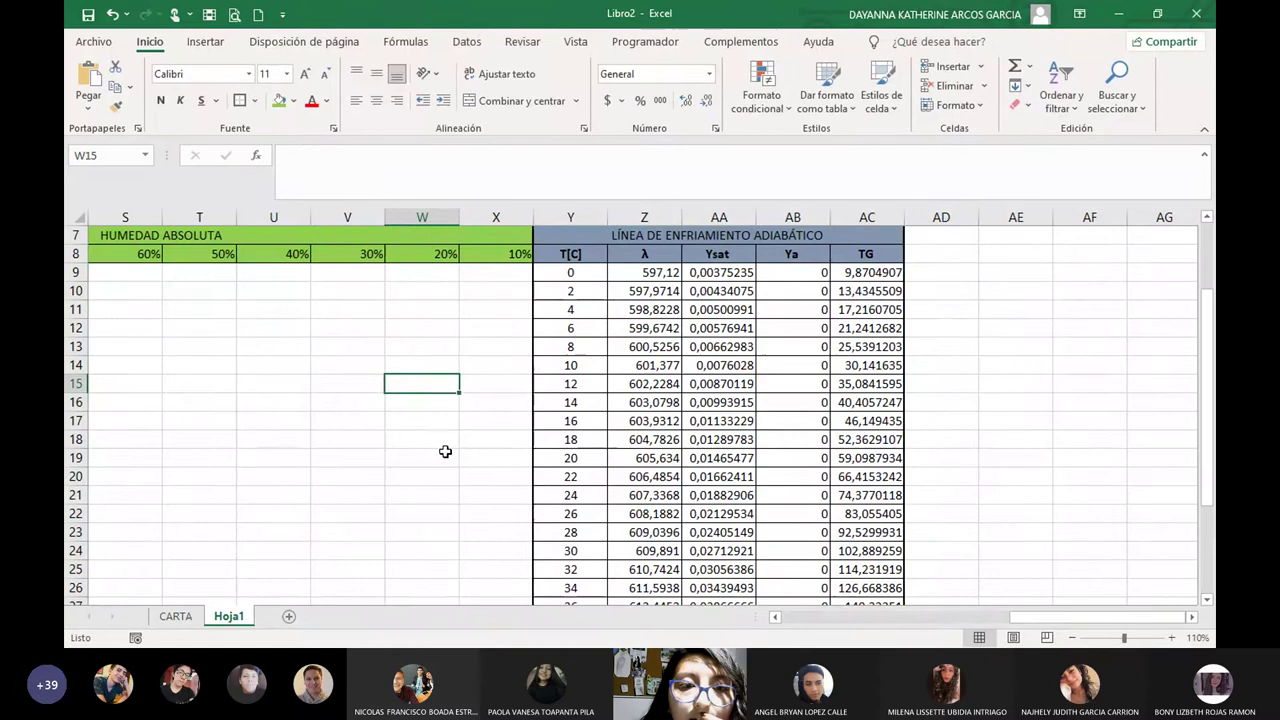
pyautogui.click(176, 615)
pyautogui.scroll(-3, 714, 337)
pyautogui.scroll(-2, 557, 460)
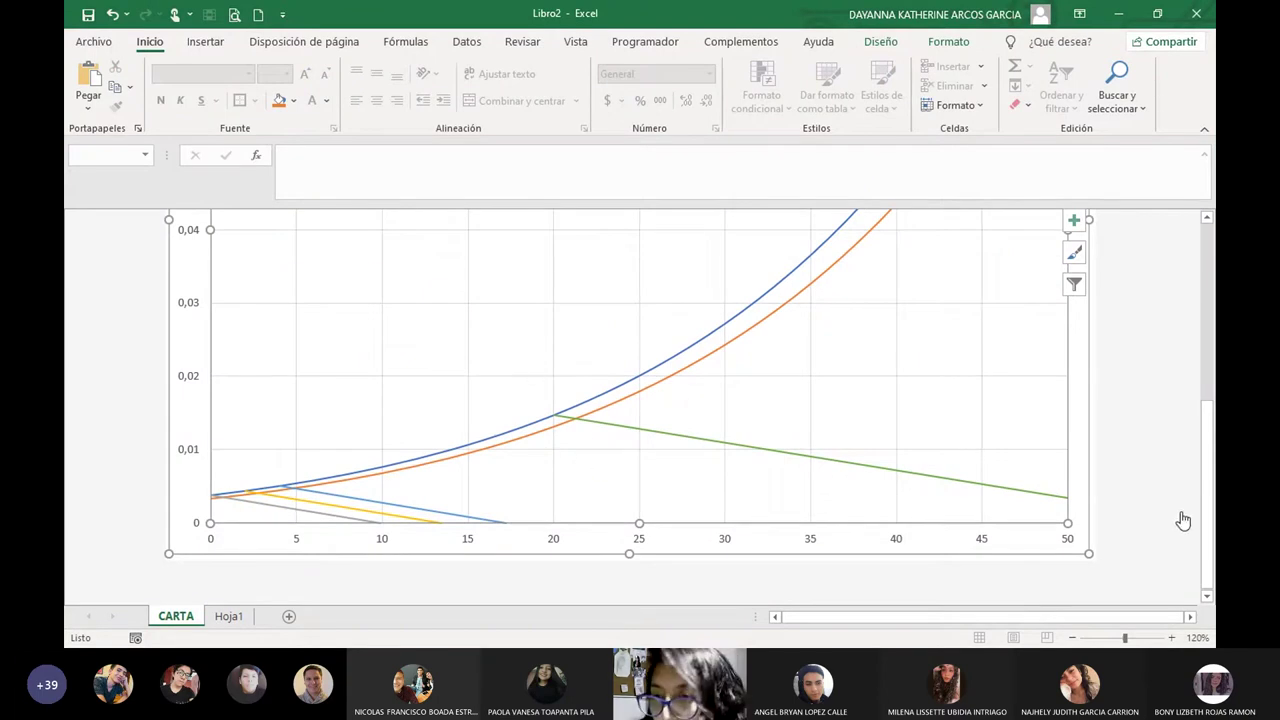
# Enlarge the CARTA chart to 140% and inspect where the 20 °C adiabatic line starts on the uppermost humidity curve.
pyautogui.click(1172, 638)
pyautogui.click(1172, 638)
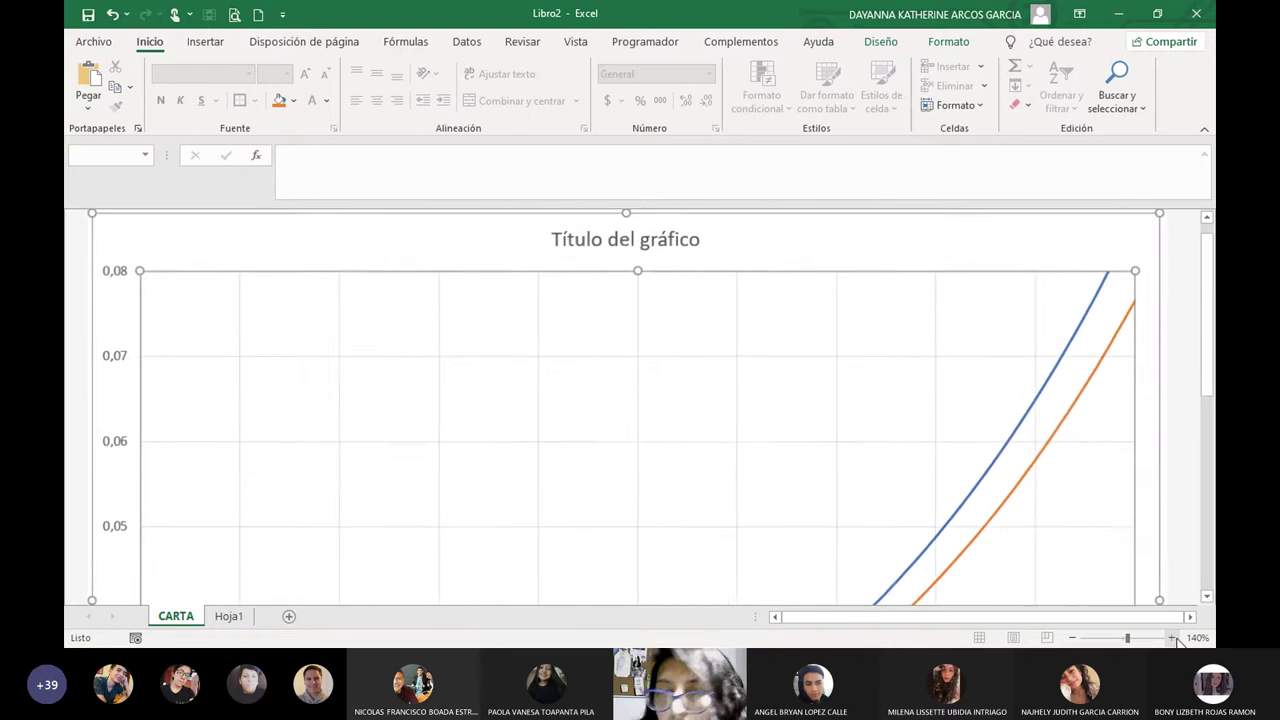
pyautogui.scroll(-5, 349, 531)
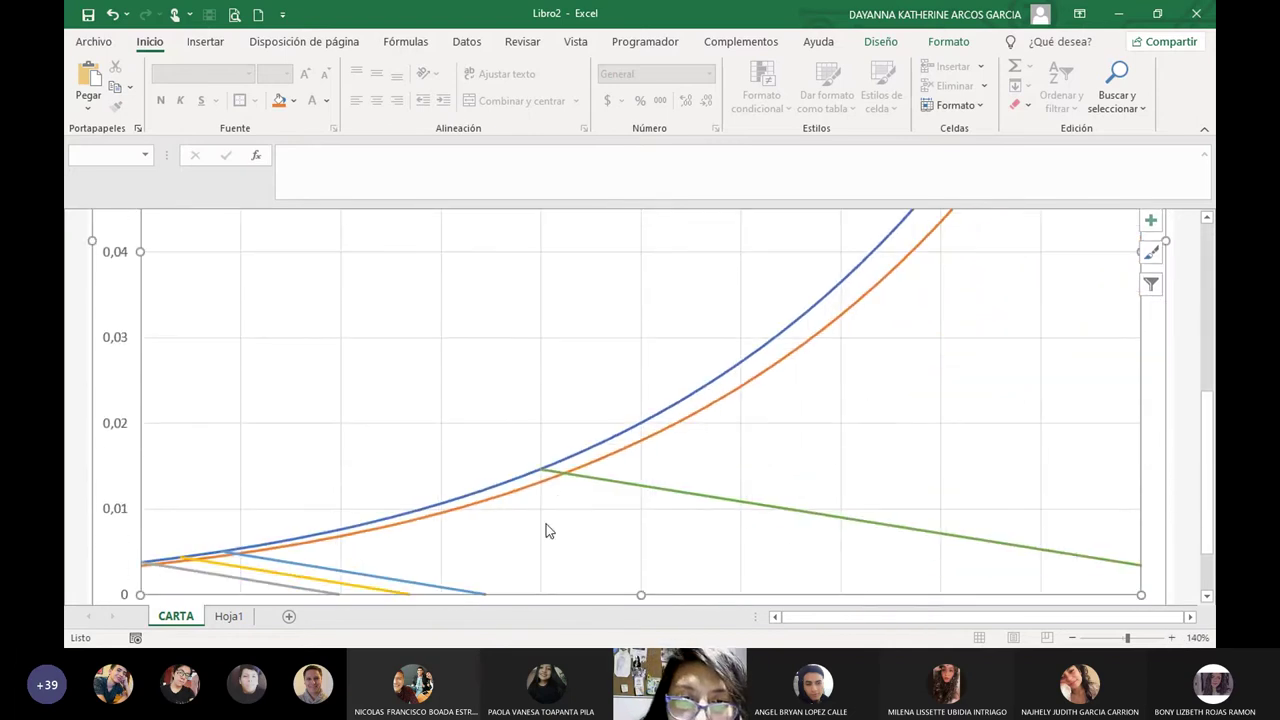
pyautogui.moveTo(546, 469)
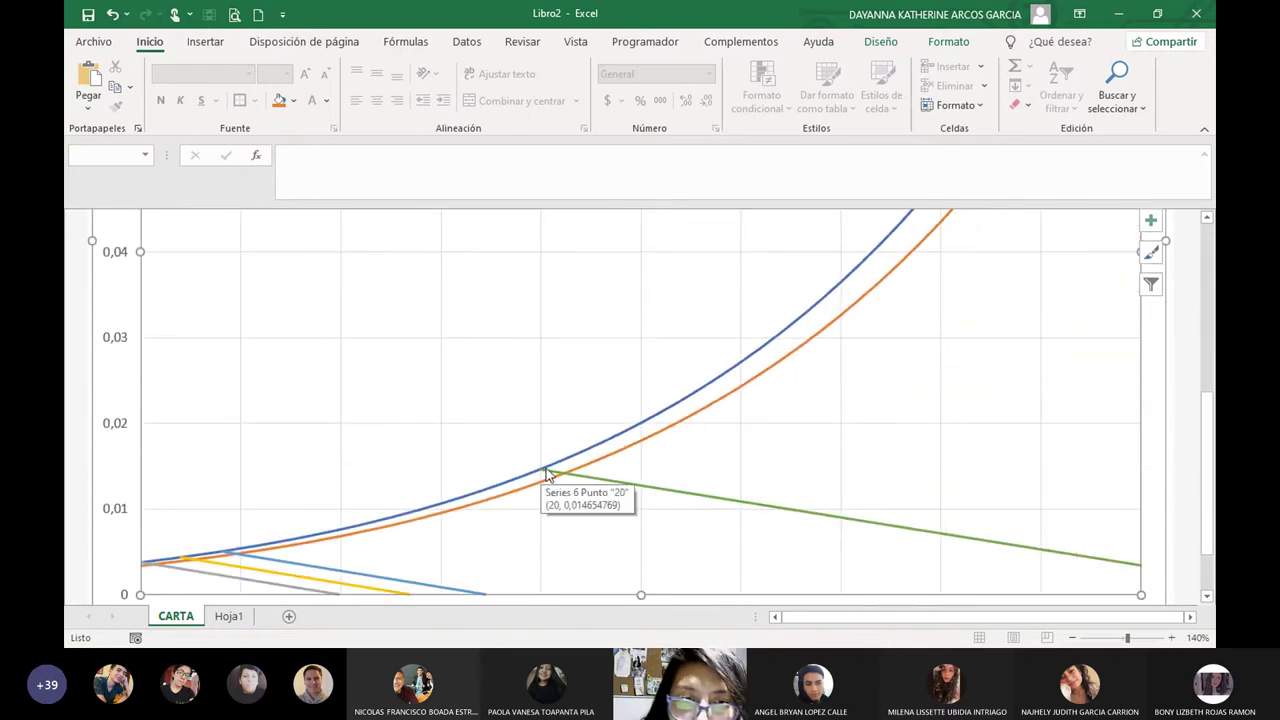
pyautogui.scroll(-1, 586, 508)
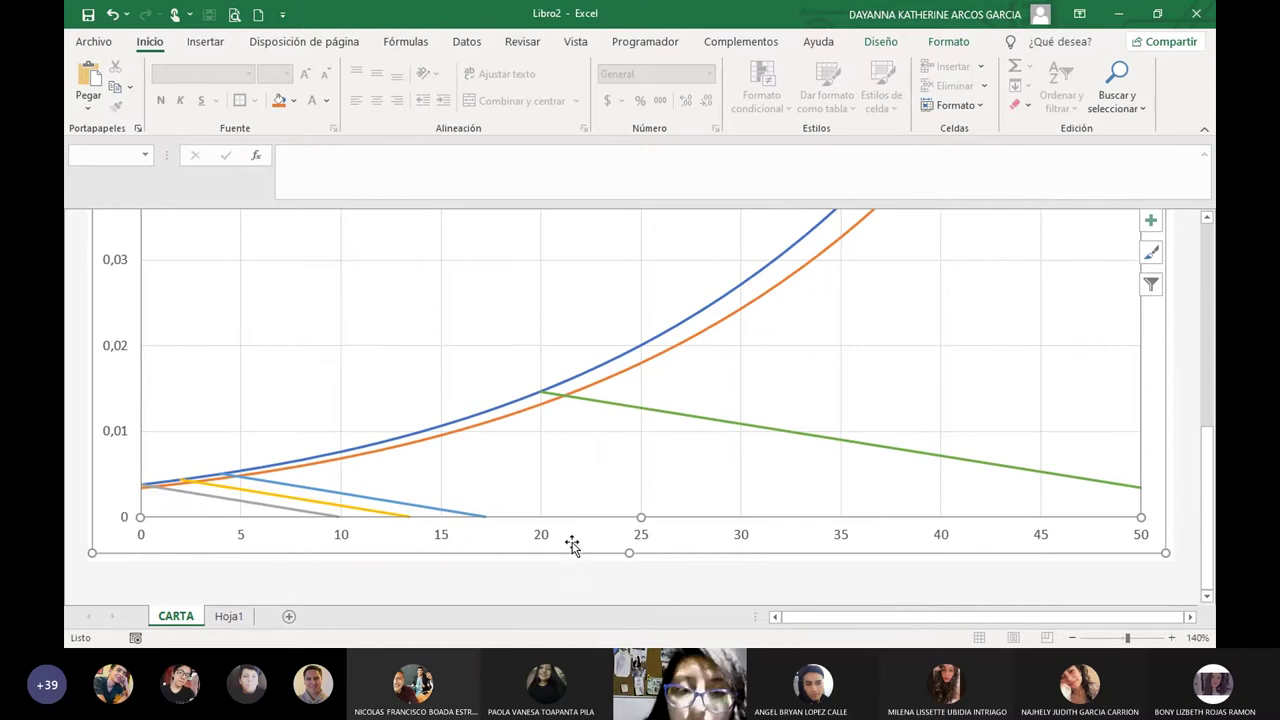
pyautogui.scroll(1, 571, 540)
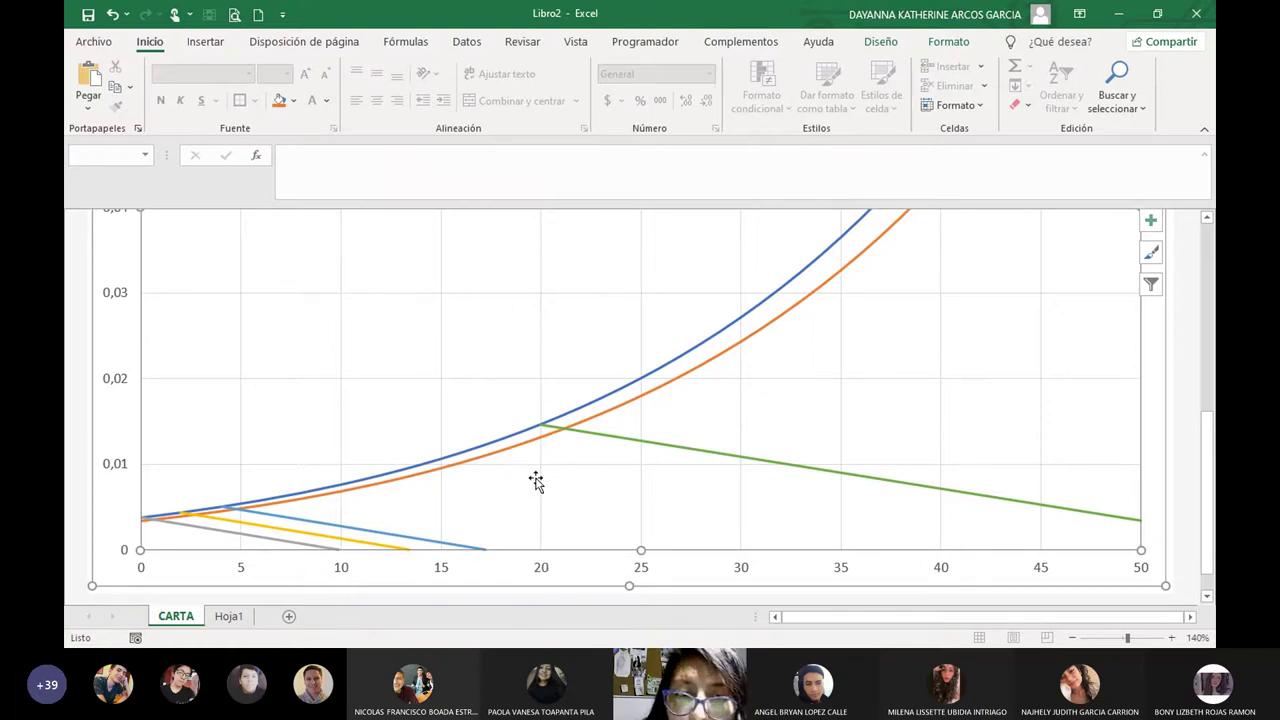
pyautogui.moveTo(540, 430)
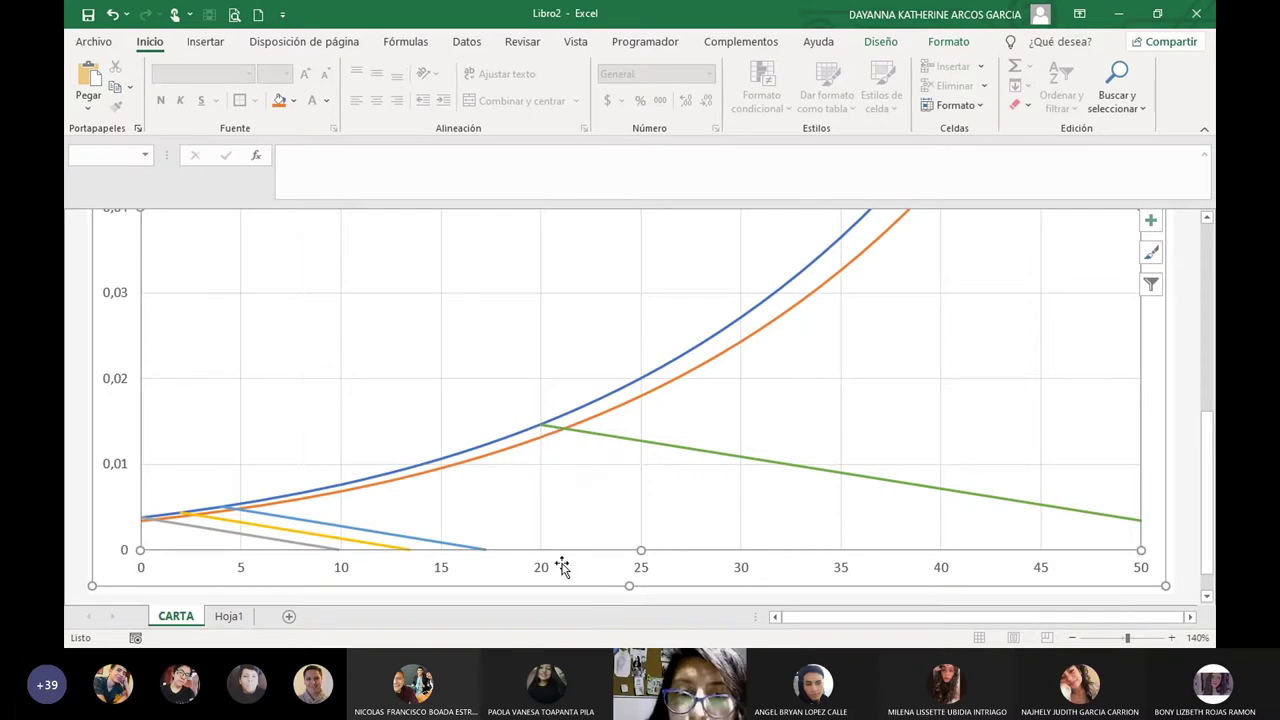
# Compare the lines on the CARTA chart with the adiabatic cooling table and review the λ and Tg formulas above it on Hoja1.
pyautogui.click(226, 616)
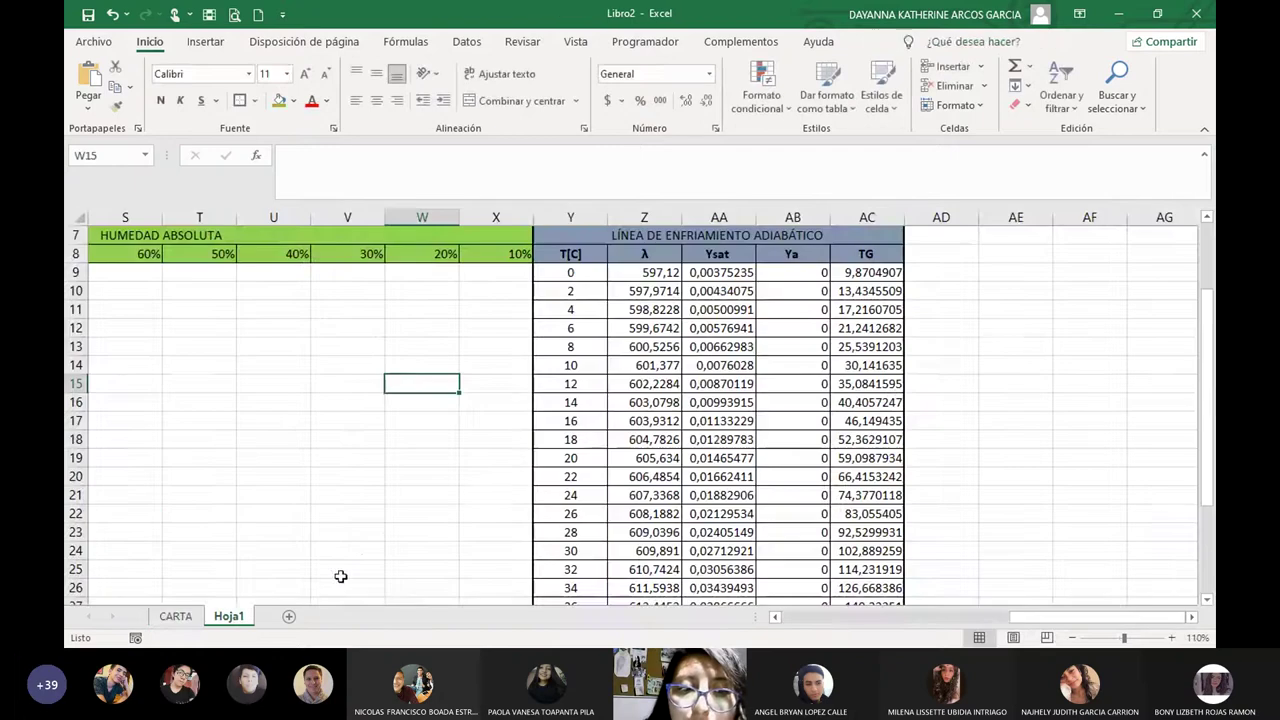
pyautogui.click(964, 404)
pyautogui.click(695, 368)
pyautogui.scroll(-1, 489, 394)
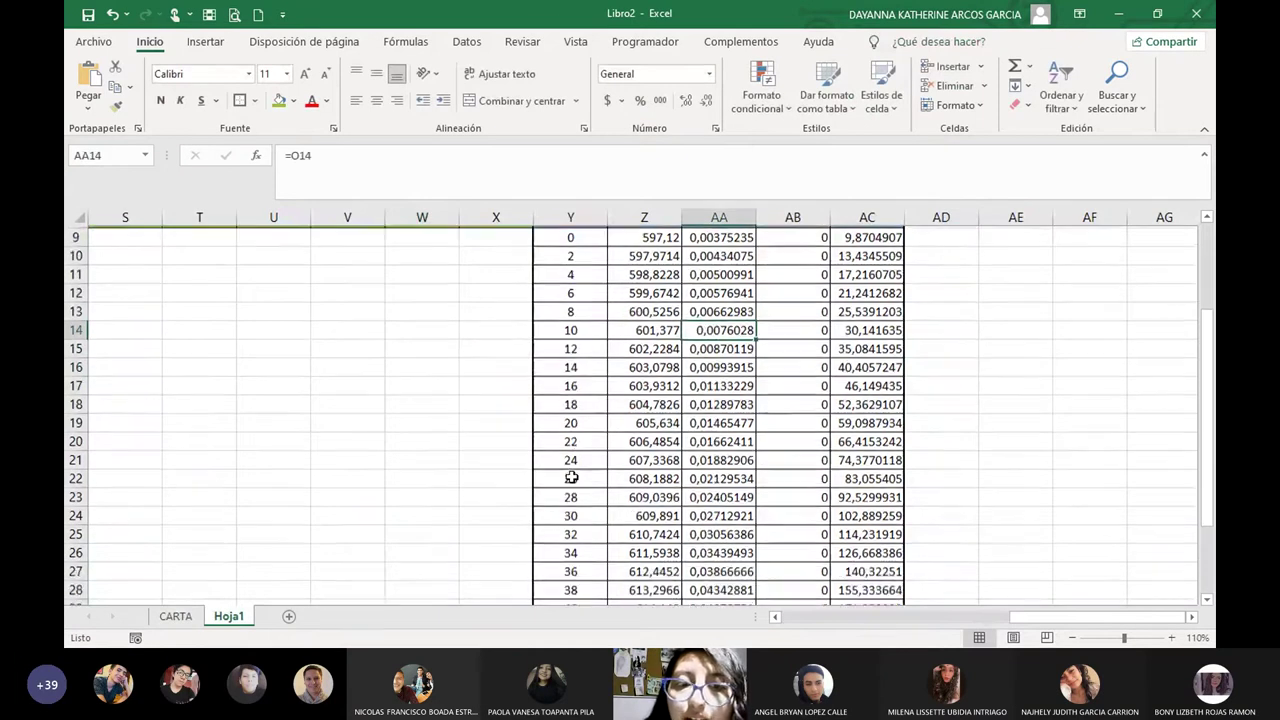
pyautogui.click(195, 618)
pyautogui.scroll(1, 811, 417)
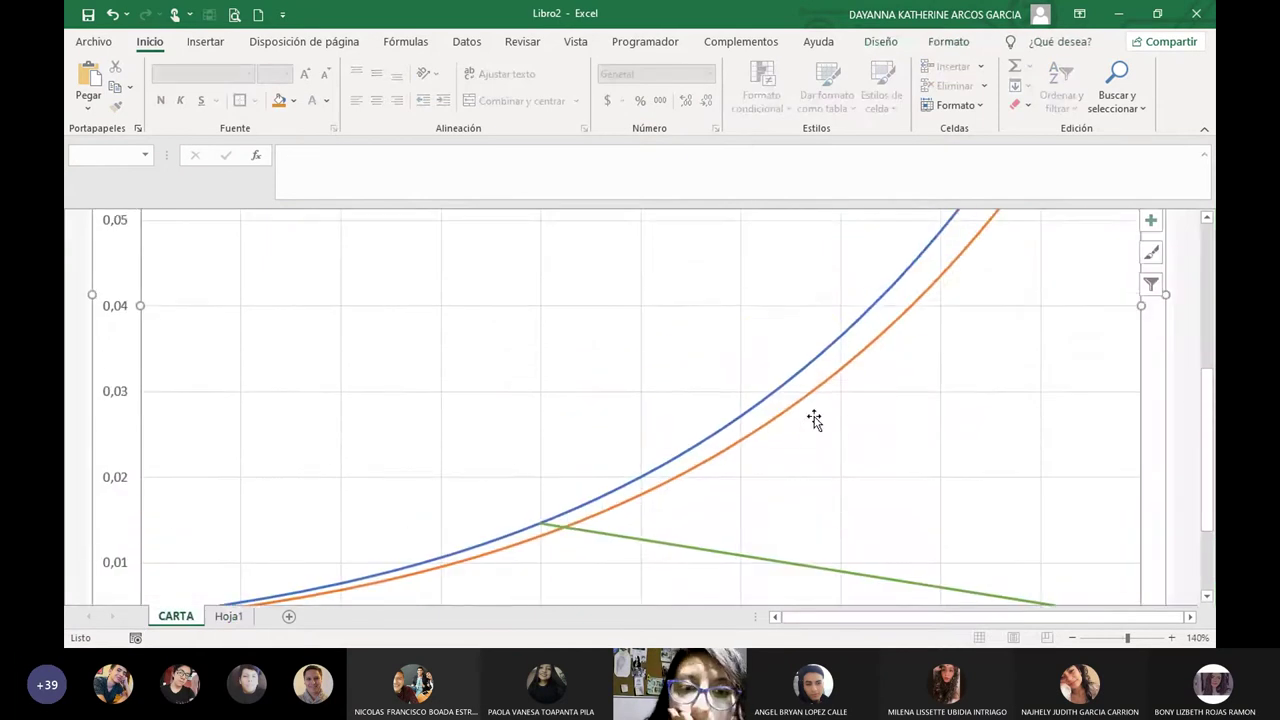
pyautogui.scroll(-1, 737, 446)
pyautogui.scroll(1, 560, 459)
pyautogui.click(228, 616)
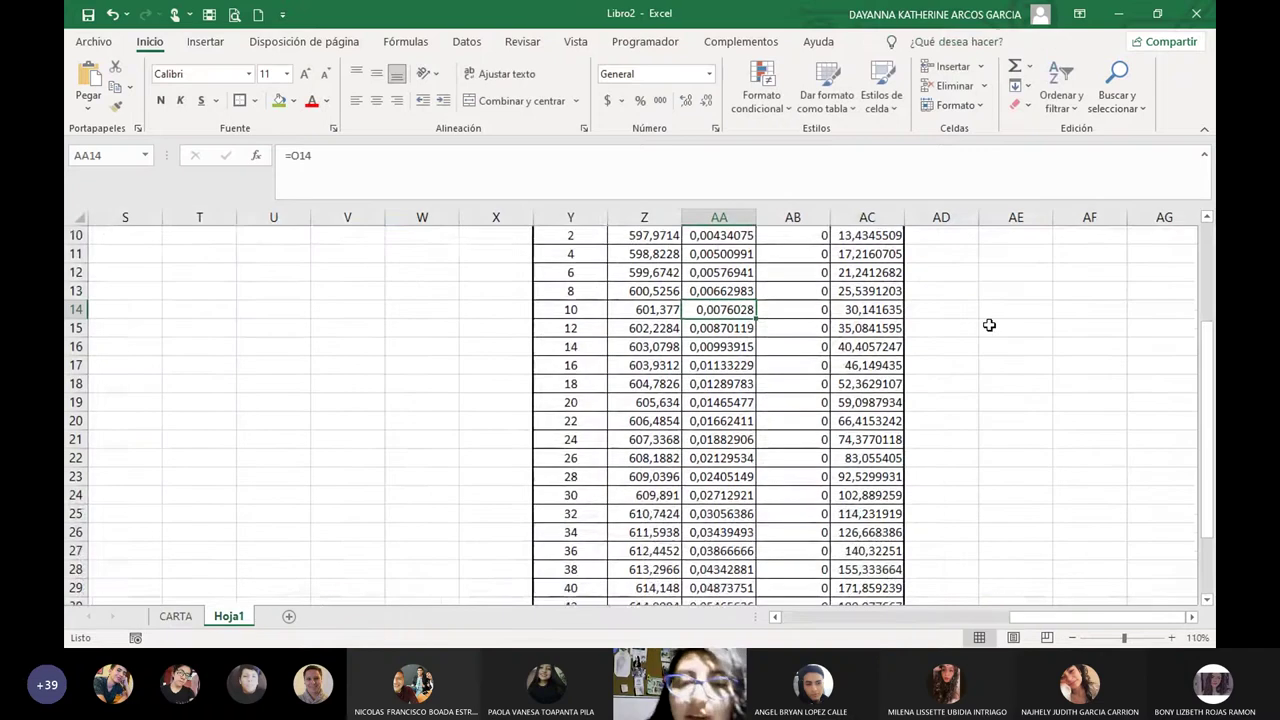
pyautogui.scroll(2, 941, 390)
pyautogui.scroll(1, 941, 390)
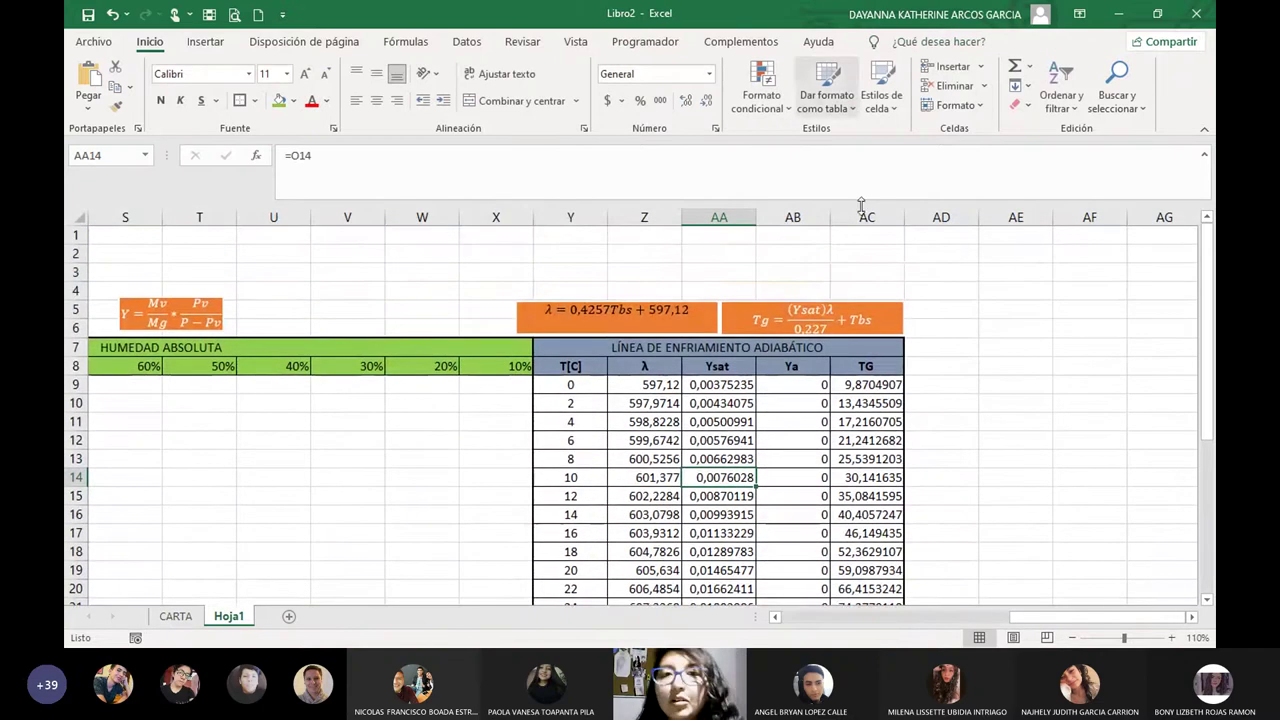
pyautogui.click(942, 344)
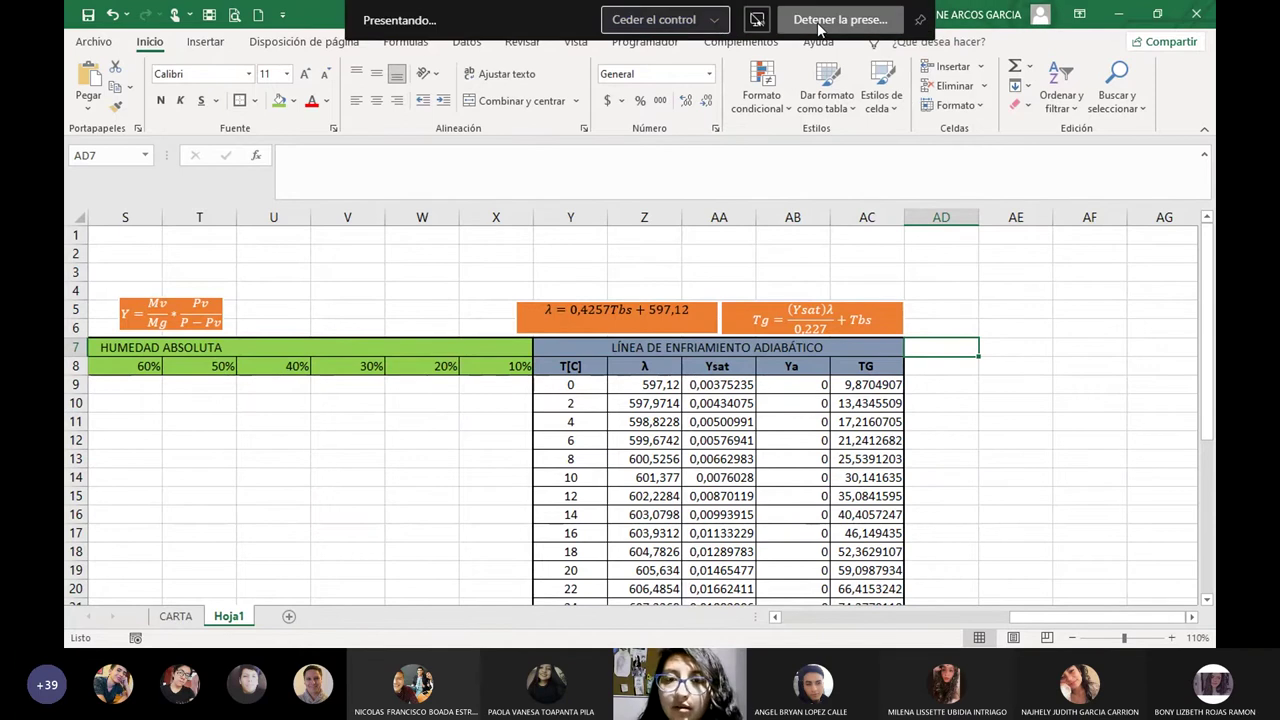
# Stop sharing the Excel window and present the specific volume slide, number 53, full screen in PowerPoint.
pyautogui.click(818, 27)
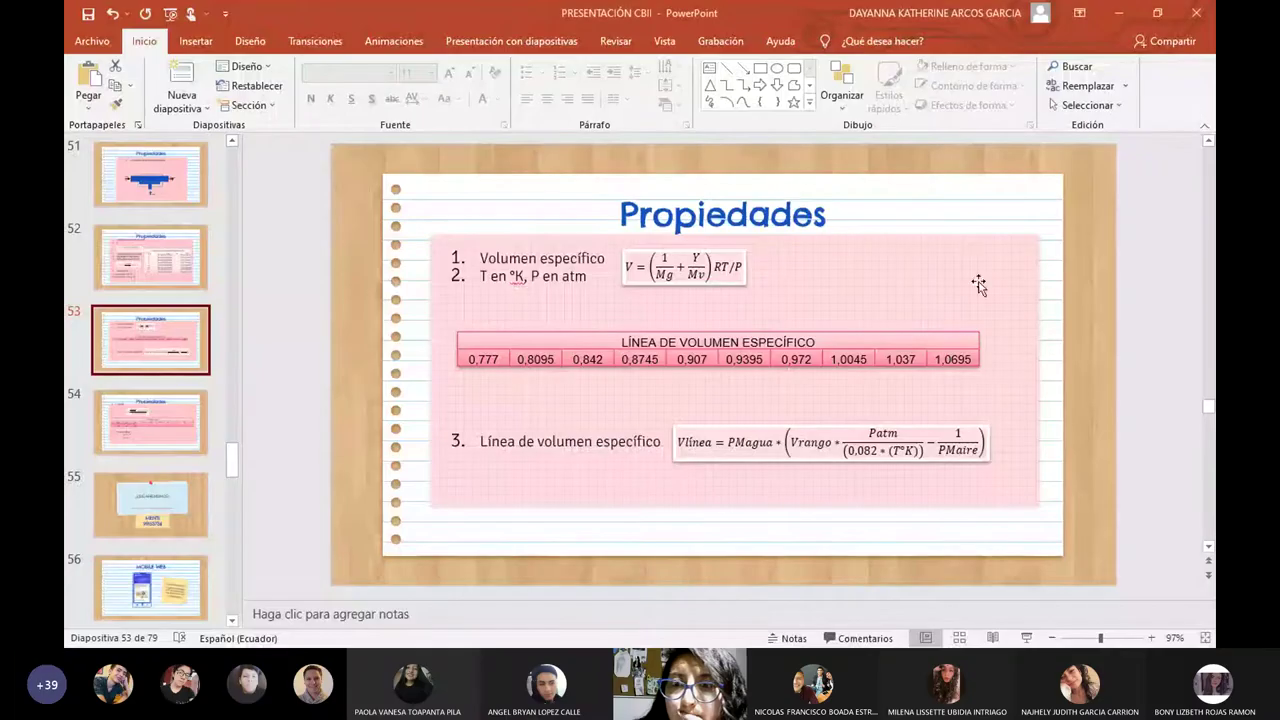
pyautogui.click(1025, 641)
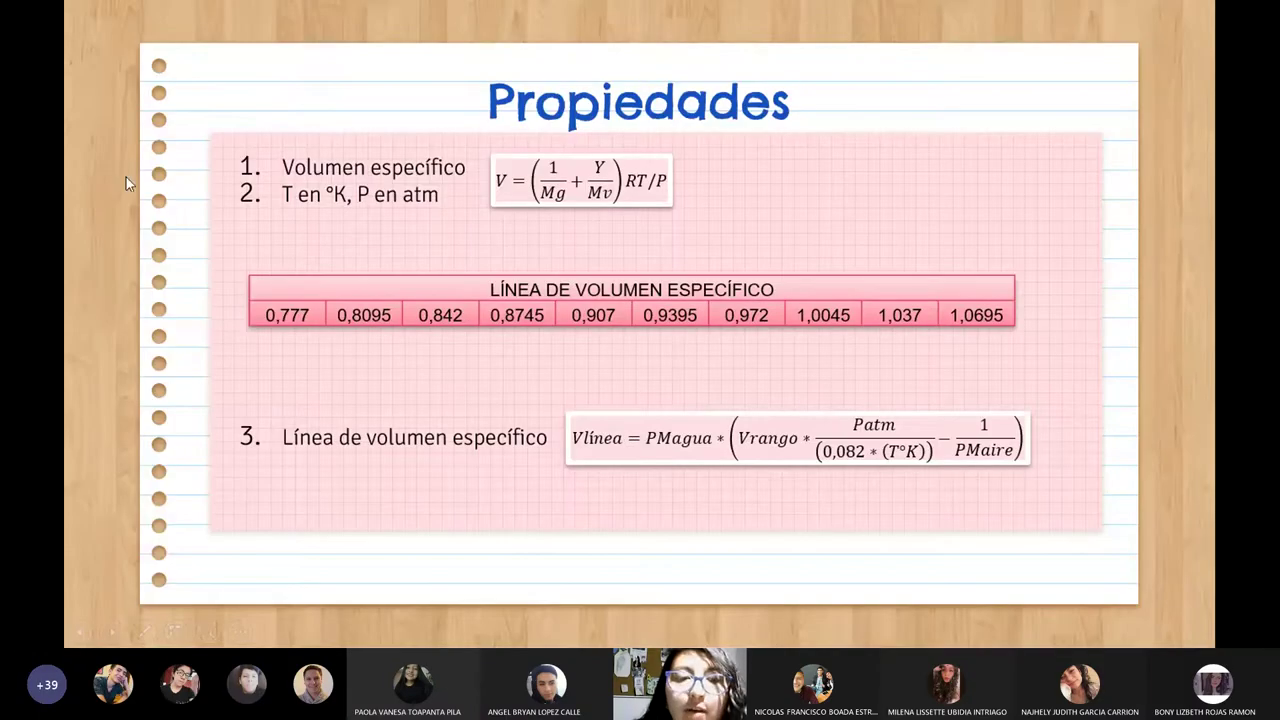
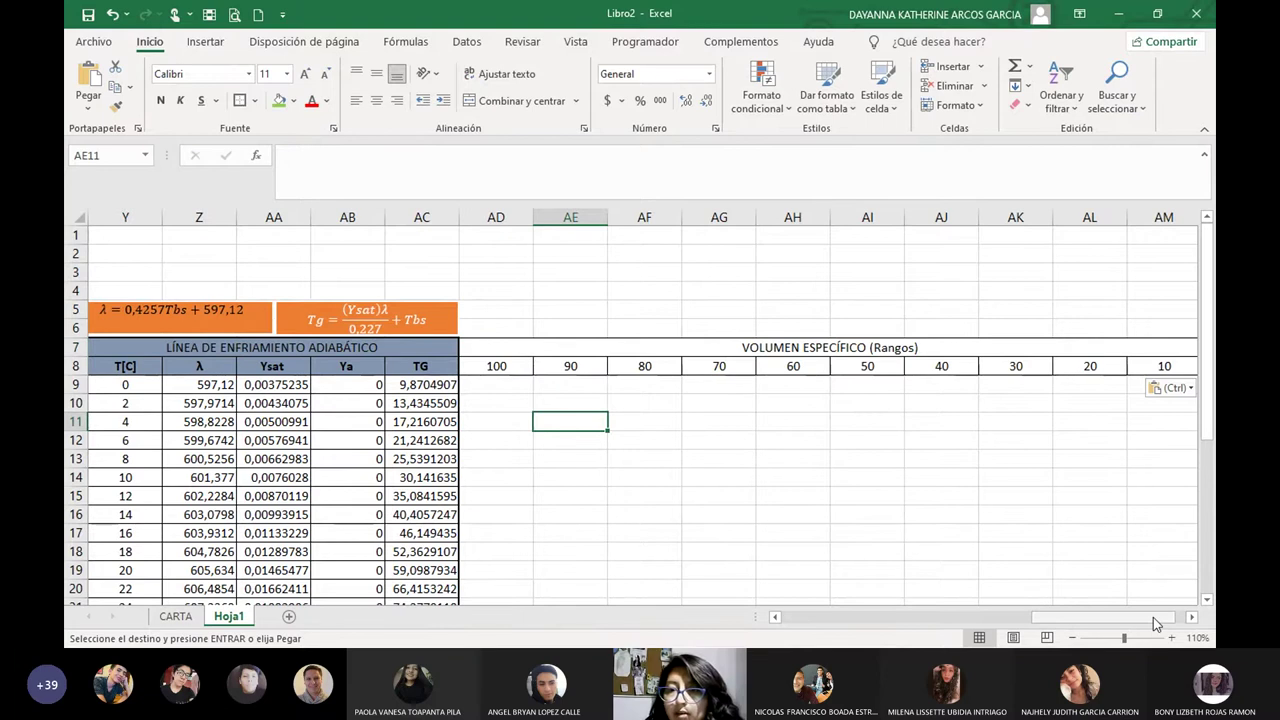
# Return to Hoja1 in Excel and show the complete specific volume ranges table, from the 100 column to the 10 column.
pyautogui.moveTo(1100, 617); pyautogui.dragTo(1110, 617)
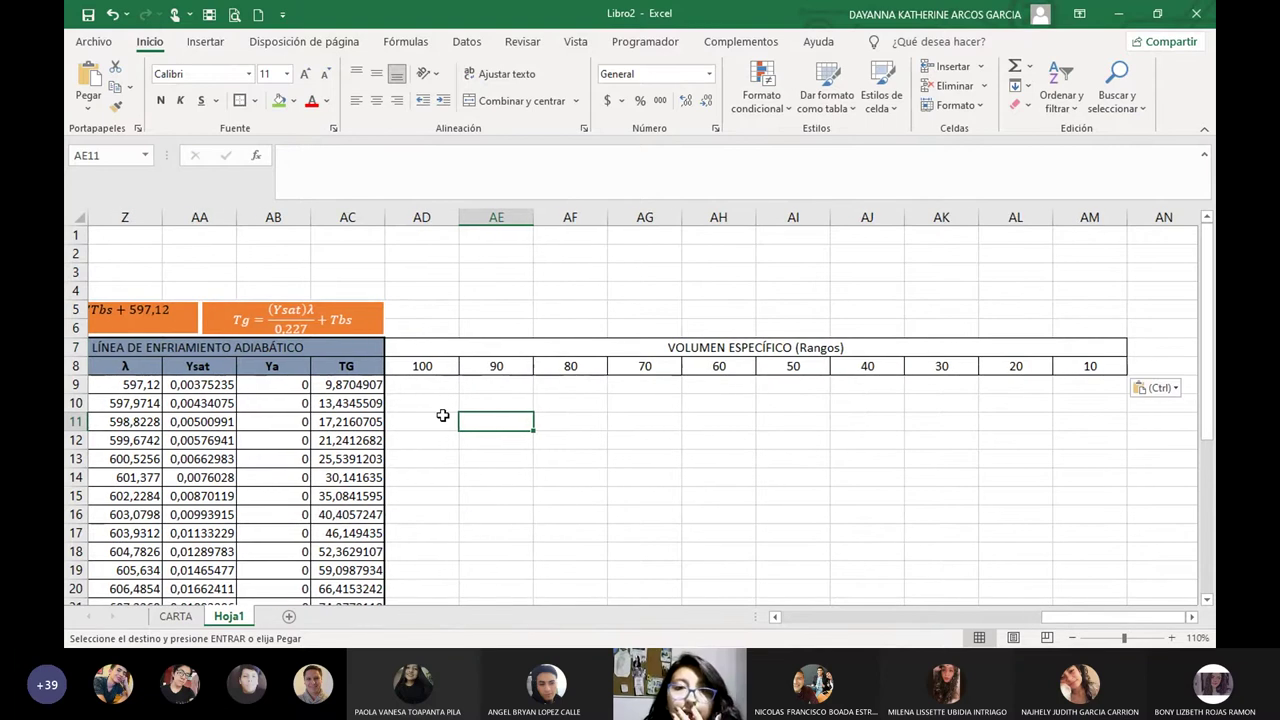
# Fill the VOLUMEN ESPECÍFICO header and its row of ranges, AD7:AM8, with green.
pyautogui.click(527, 392)
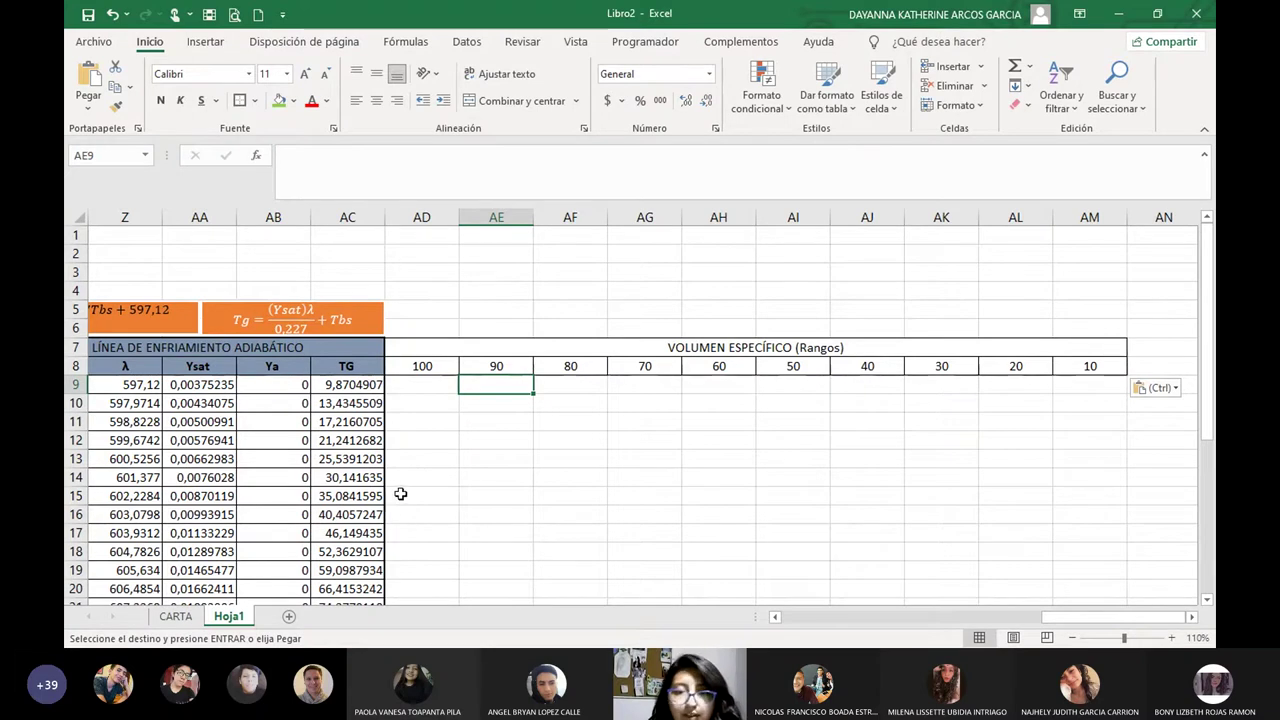
pyautogui.press('Left')
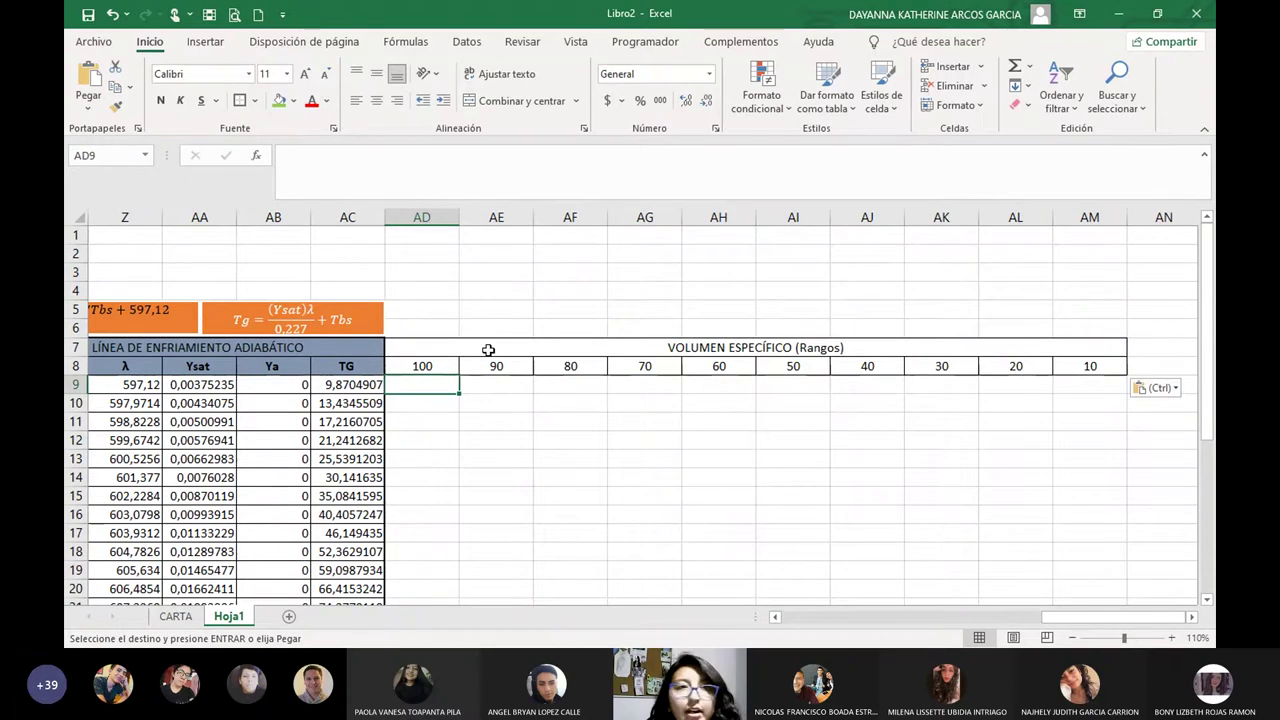
pyautogui.moveTo(488, 349); pyautogui.dragTo(1090, 366)
pyautogui.click(280, 100)
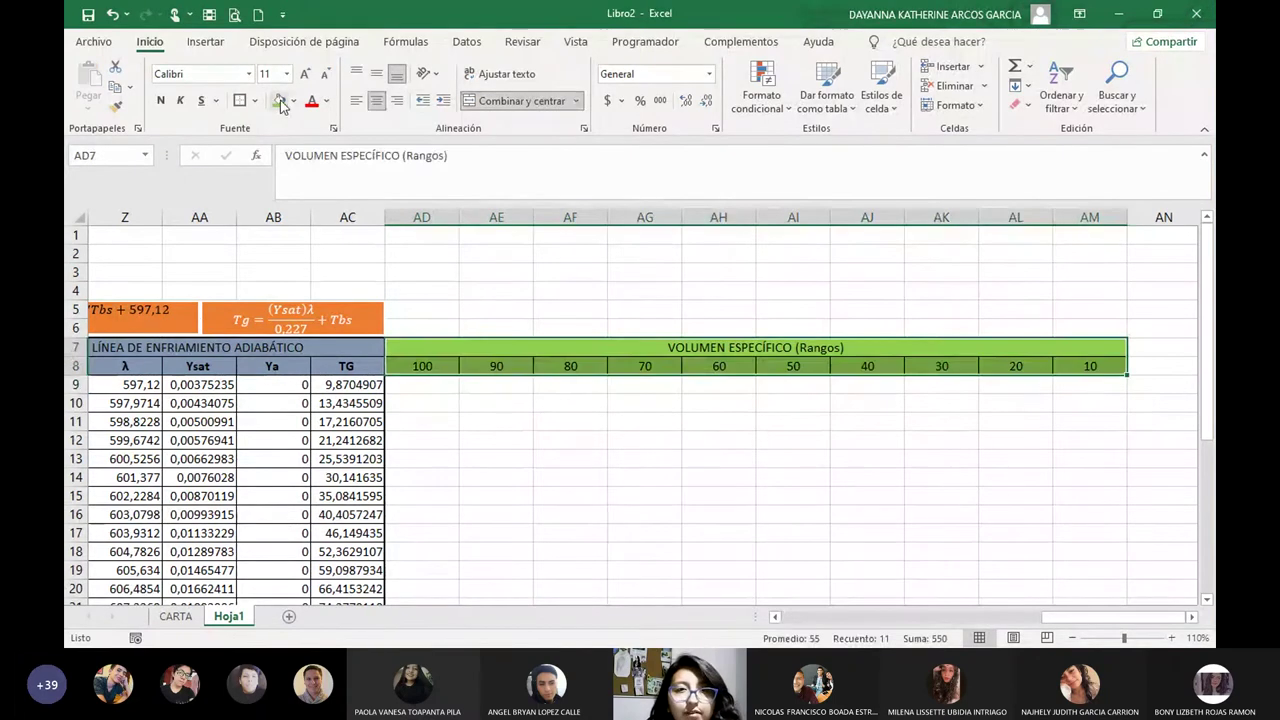
# Place the pasted specific volume formula box directly above the VOLUMEN ESPECÍFICO header.
pyautogui.click(540, 452)
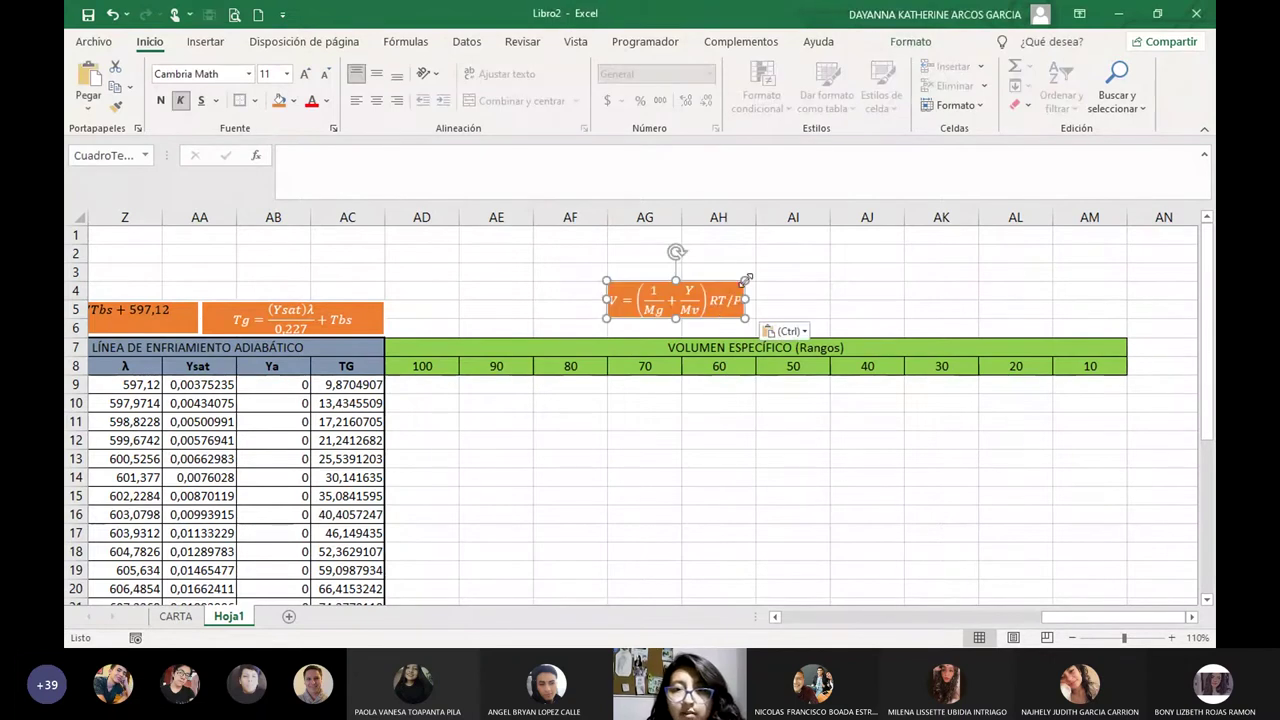
pyautogui.moveTo(727, 318); pyautogui.dragTo(783, 333)
pyautogui.click(651, 436)
# Move the constants table with Pm Aire, Pm Agua and P[mmhg] to AE2:AG4, above the specific volume table.
pyautogui.moveTo(1064, 617); pyautogui.dragTo(909, 625)
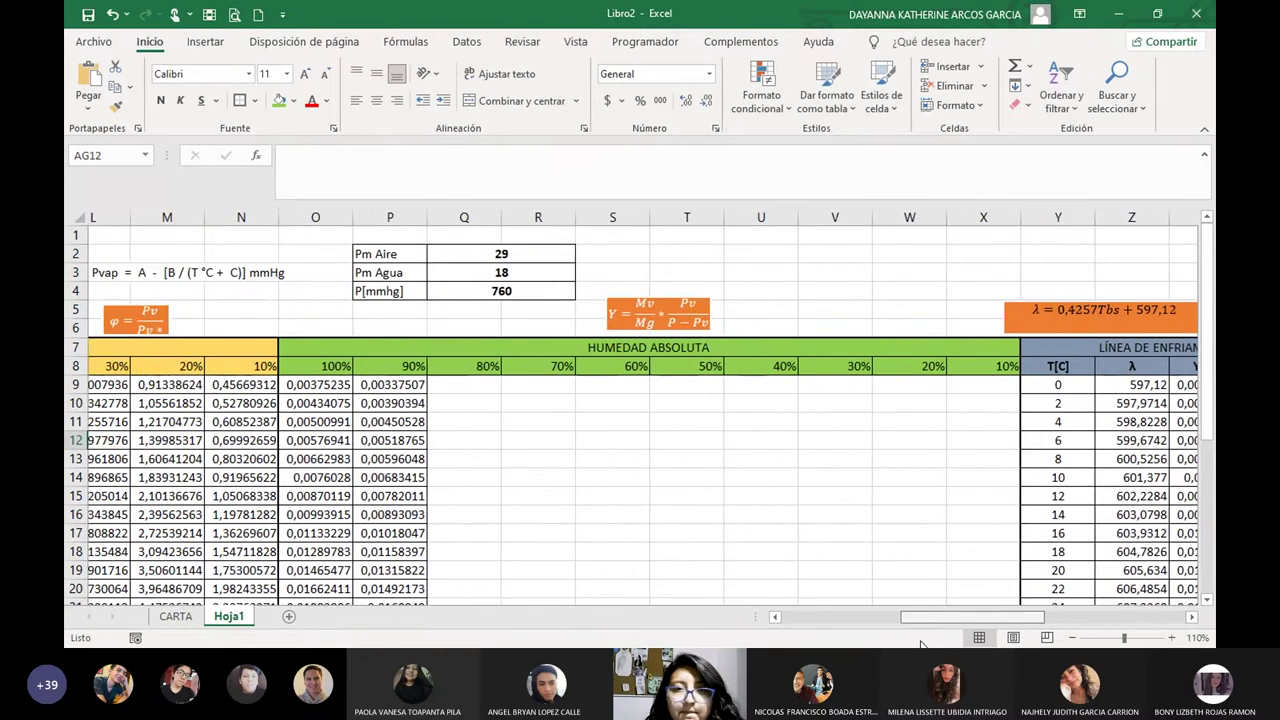
pyautogui.click(1072, 637)
pyautogui.click(1072, 637)
pyautogui.click(1072, 637)
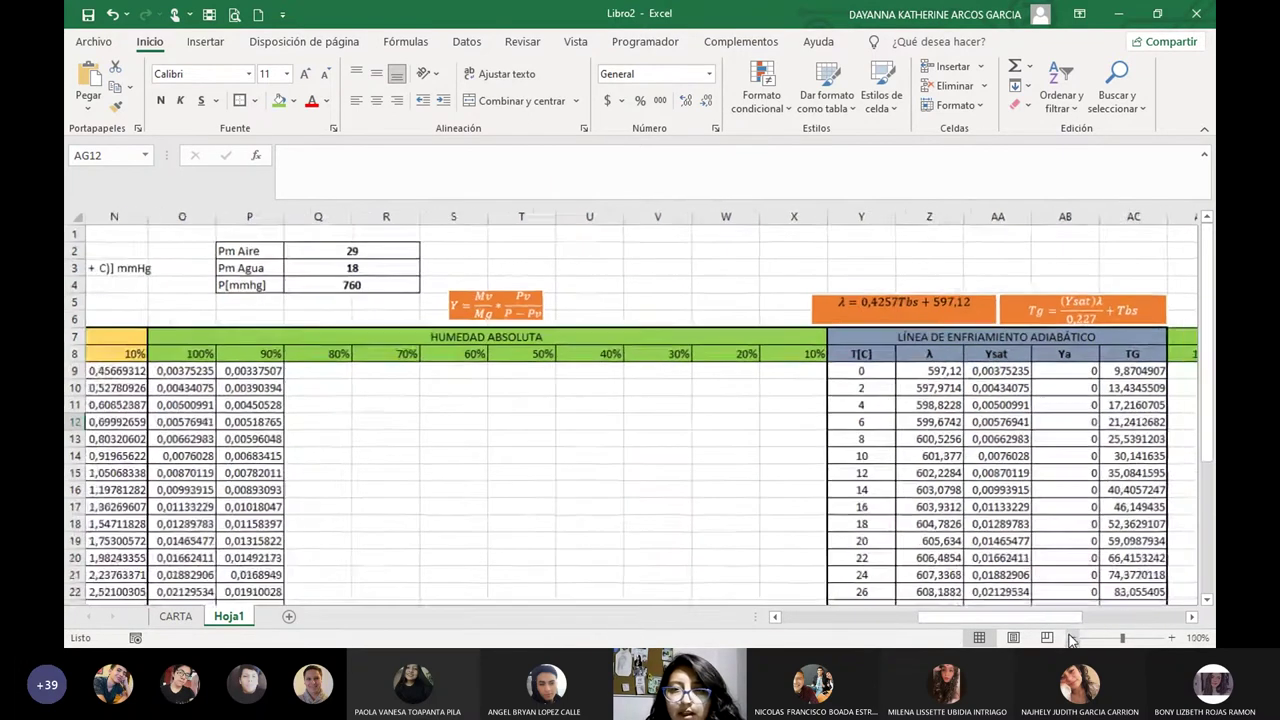
pyautogui.click(1072, 637)
pyautogui.click(1072, 637)
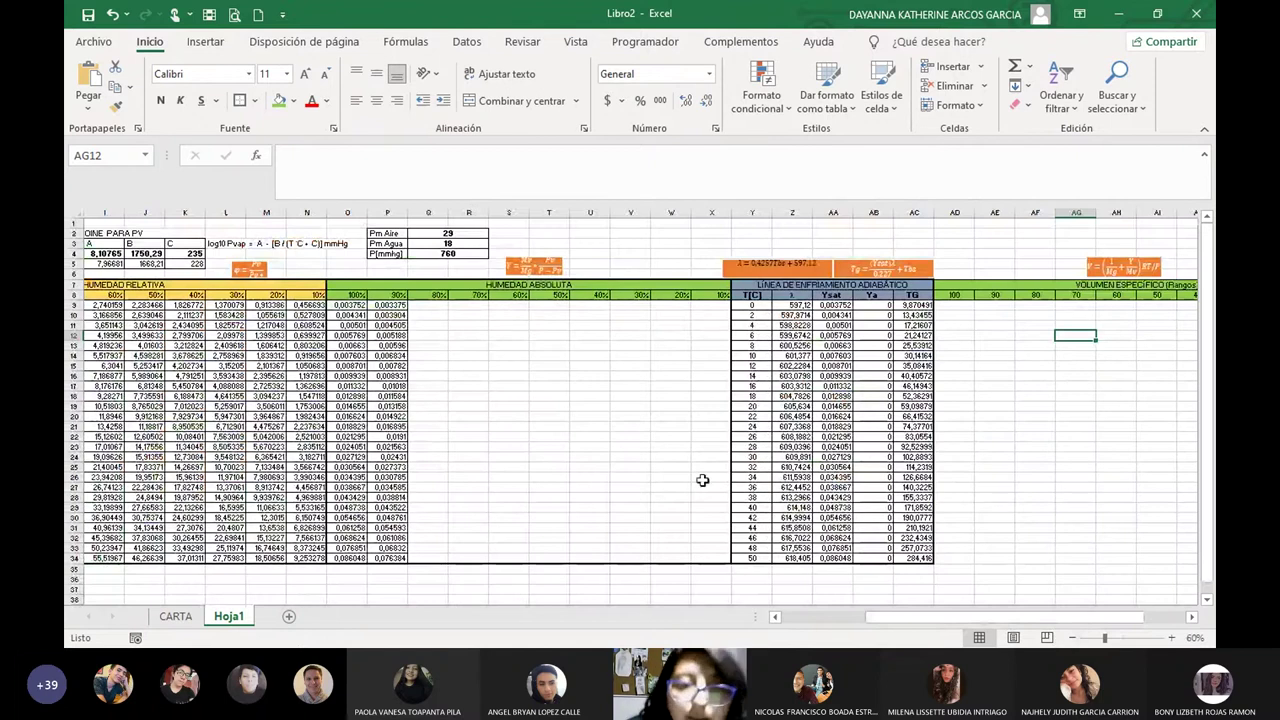
pyautogui.moveTo(395, 233); pyautogui.dragTo(1034, 258)
pyautogui.click(1030, 386)
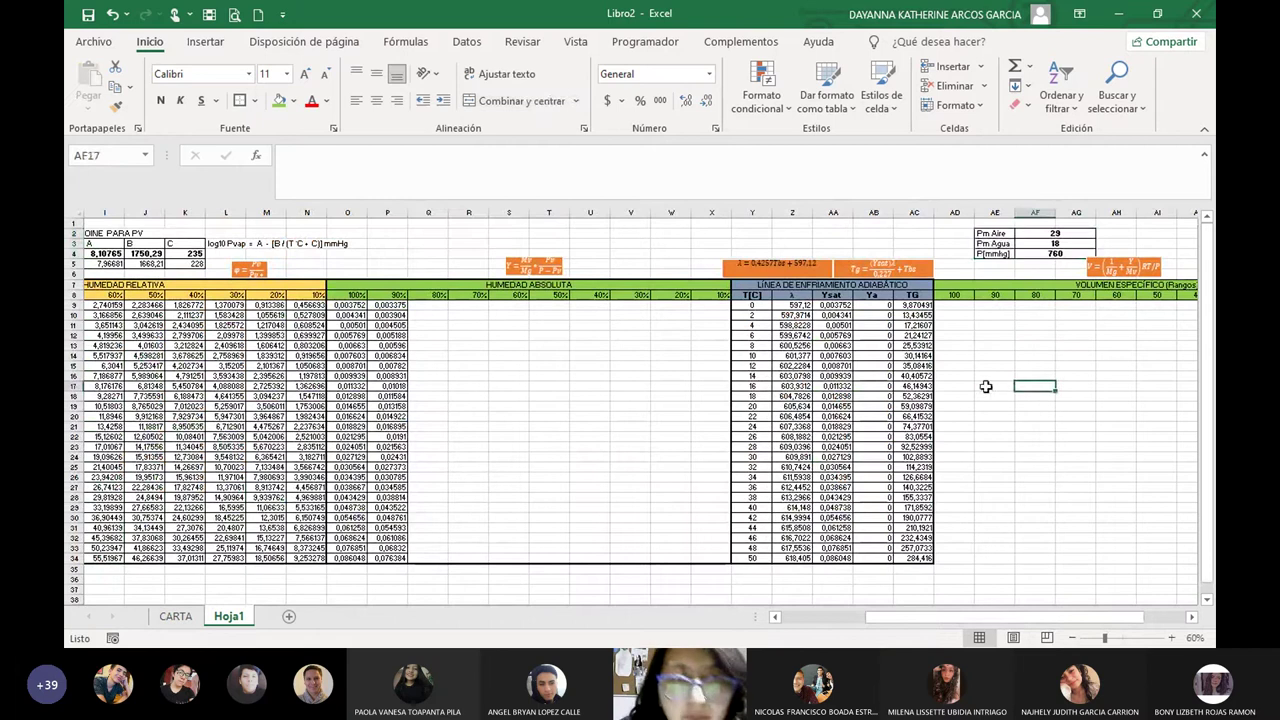
# Examine the specific volume table at 100% zoom, going over its formula, constants and range headers.
pyautogui.moveTo(1111, 621); pyautogui.dragTo(1183, 624)
pyautogui.click(1171, 637)
pyautogui.click(1171, 637)
pyautogui.click(1171, 637)
pyautogui.click(1171, 637)
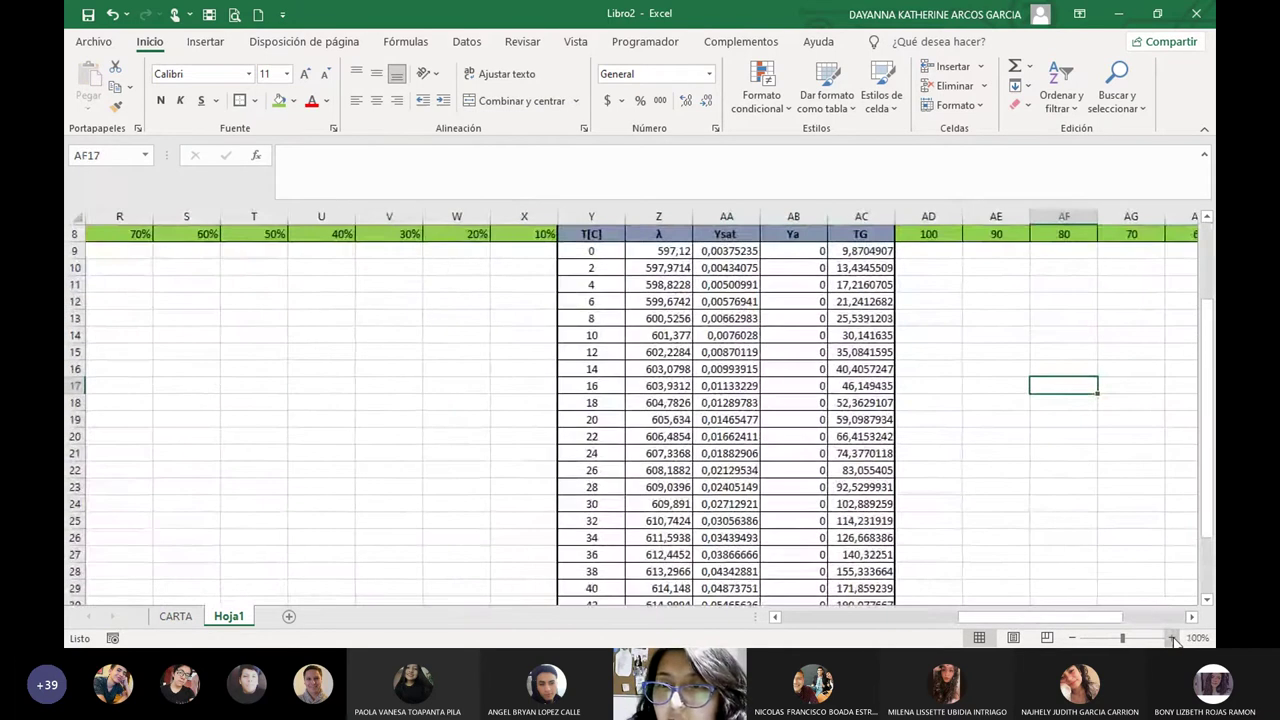
pyautogui.moveTo(1077, 617); pyautogui.dragTo(1140, 618)
pyautogui.scroll(-2, 929, 406)
pyautogui.scroll(4, 911, 420)
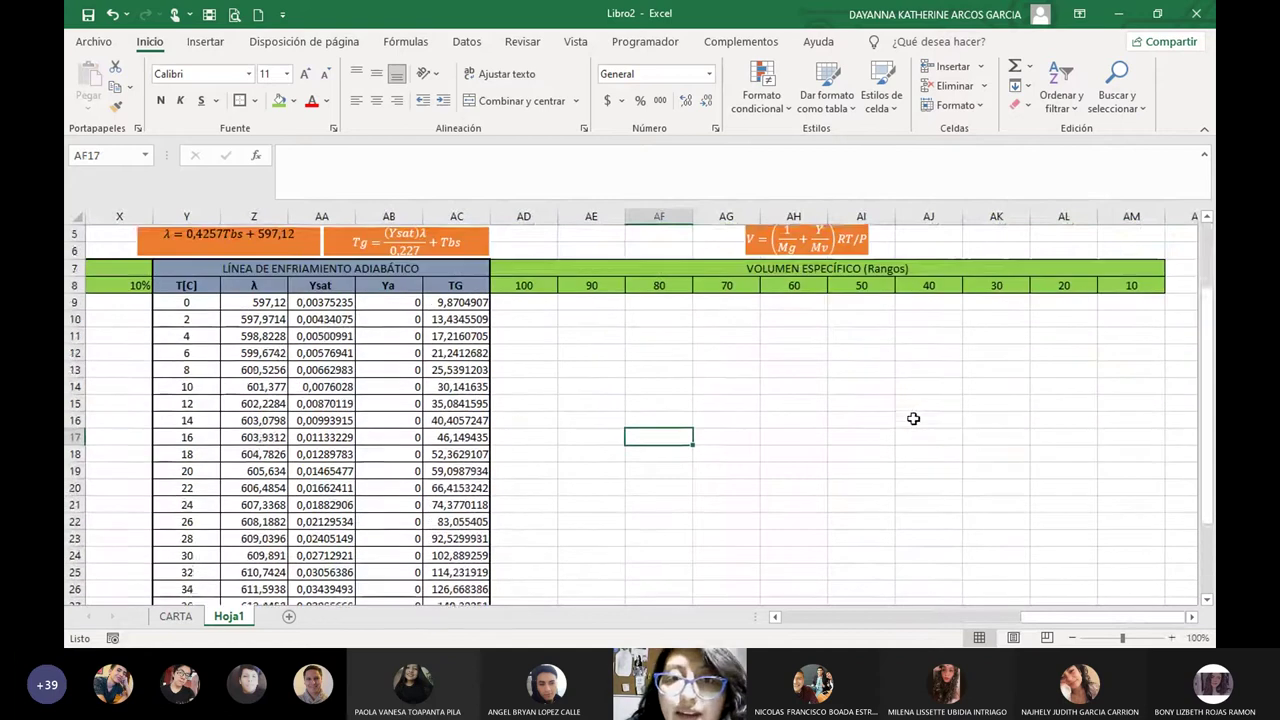
pyautogui.scroll(1, 886, 422)
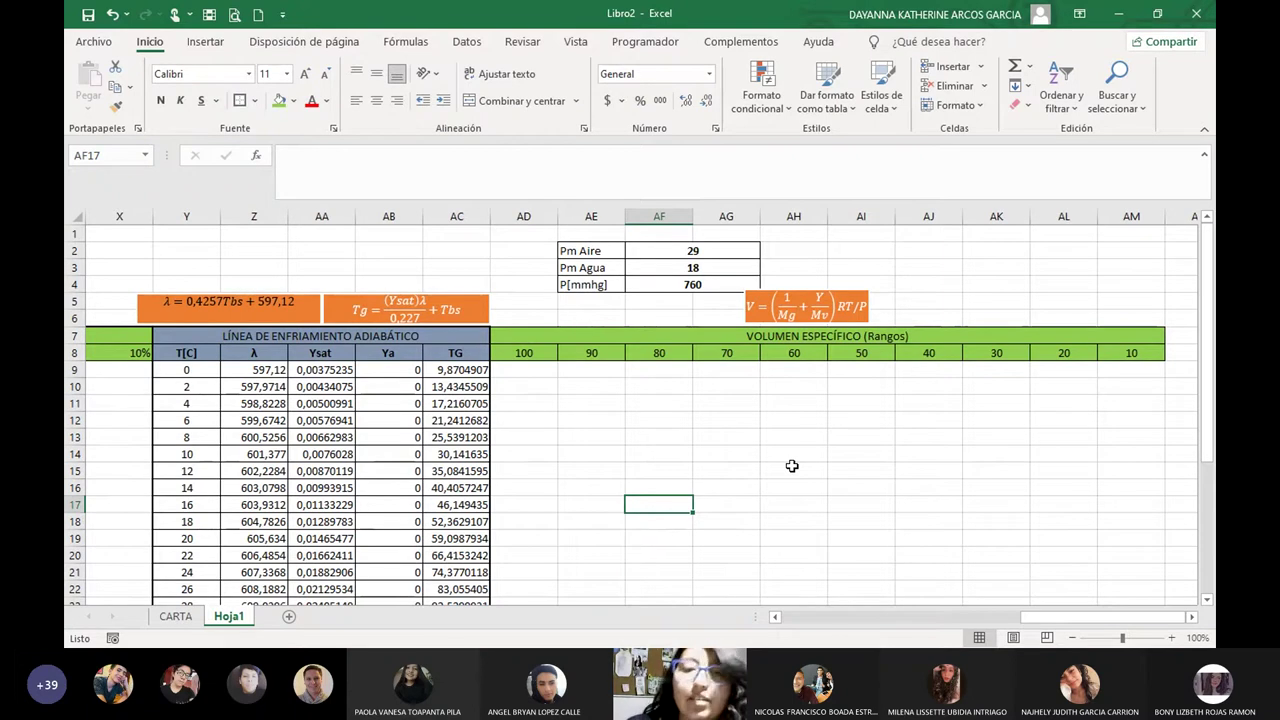
pyautogui.click(536, 351)
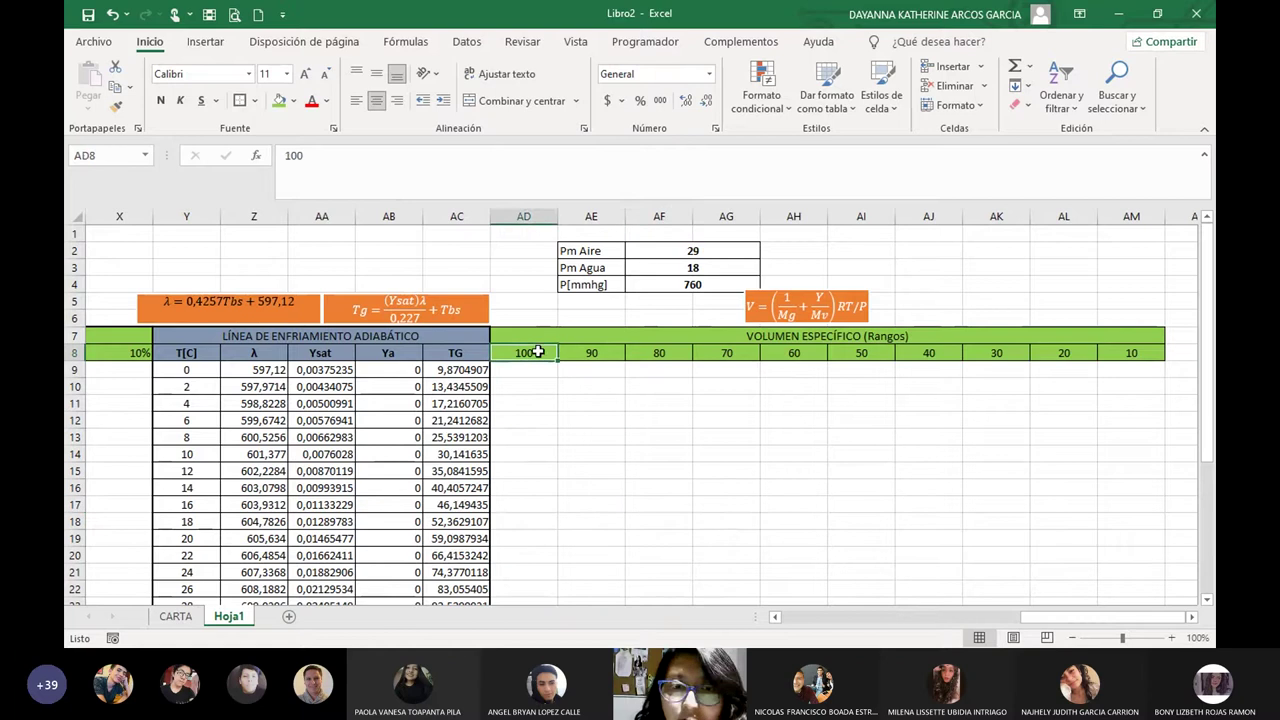
pyautogui.click(607, 353)
pyautogui.click(681, 356)
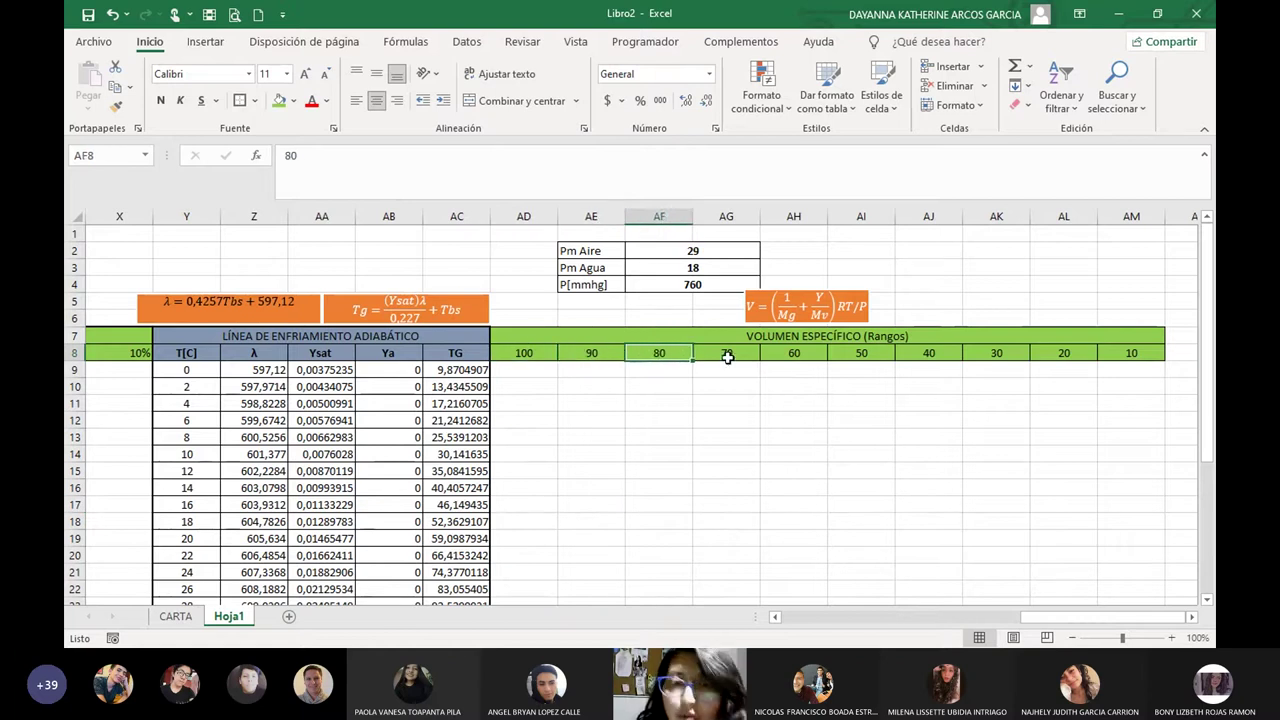
pyautogui.click(728, 356)
pyautogui.moveTo(1058, 617)
pyautogui.mouseDown()
pyautogui.moveTo(855, 622)
pyautogui.moveTo(1067, 618)
pyautogui.mouseUp()
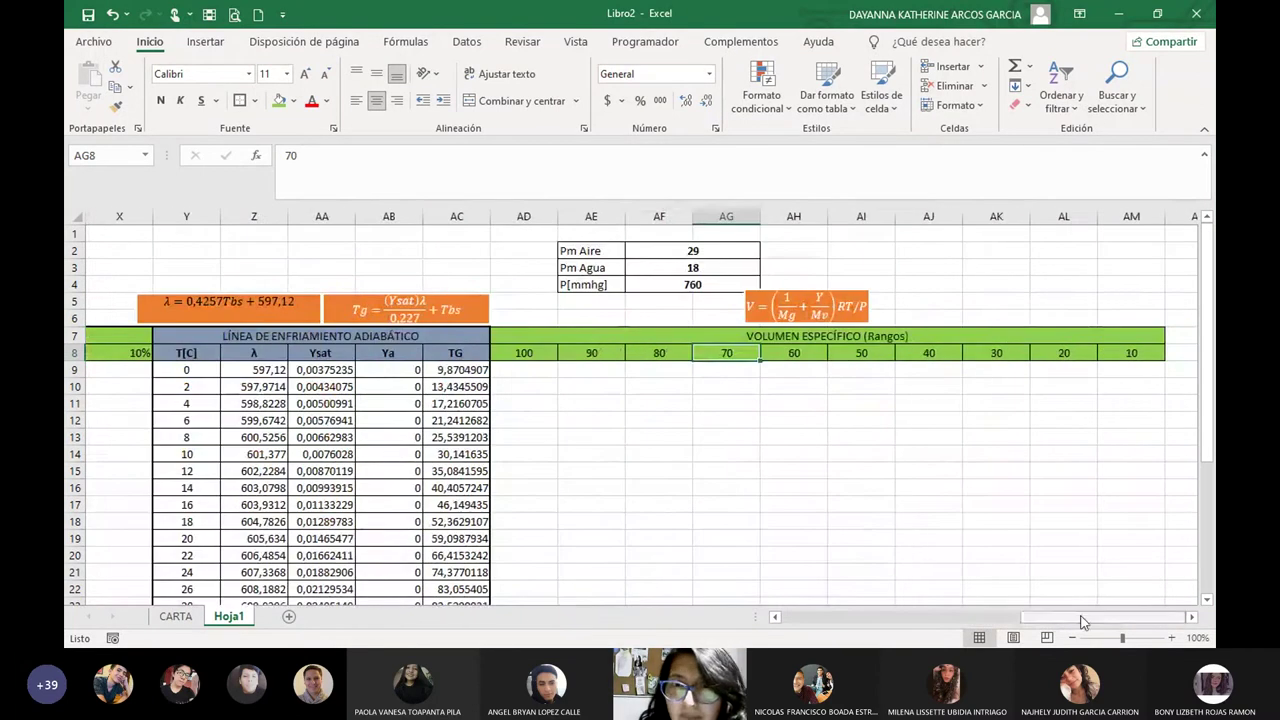
# Start the specific volume formula in AD9 with the inverse of Pm Aire, =((1/AF2)+(.
pyautogui.click(685, 407)
pyautogui.click(526, 368)
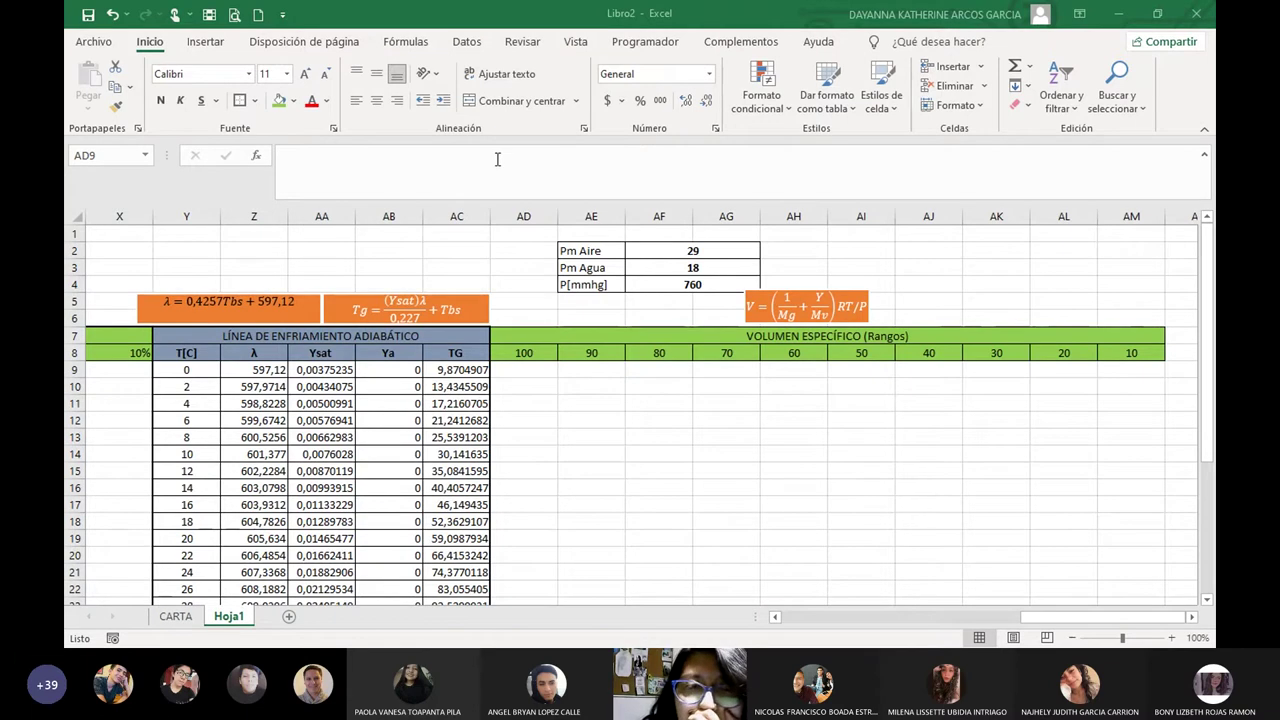
pyautogui.click(442, 157)
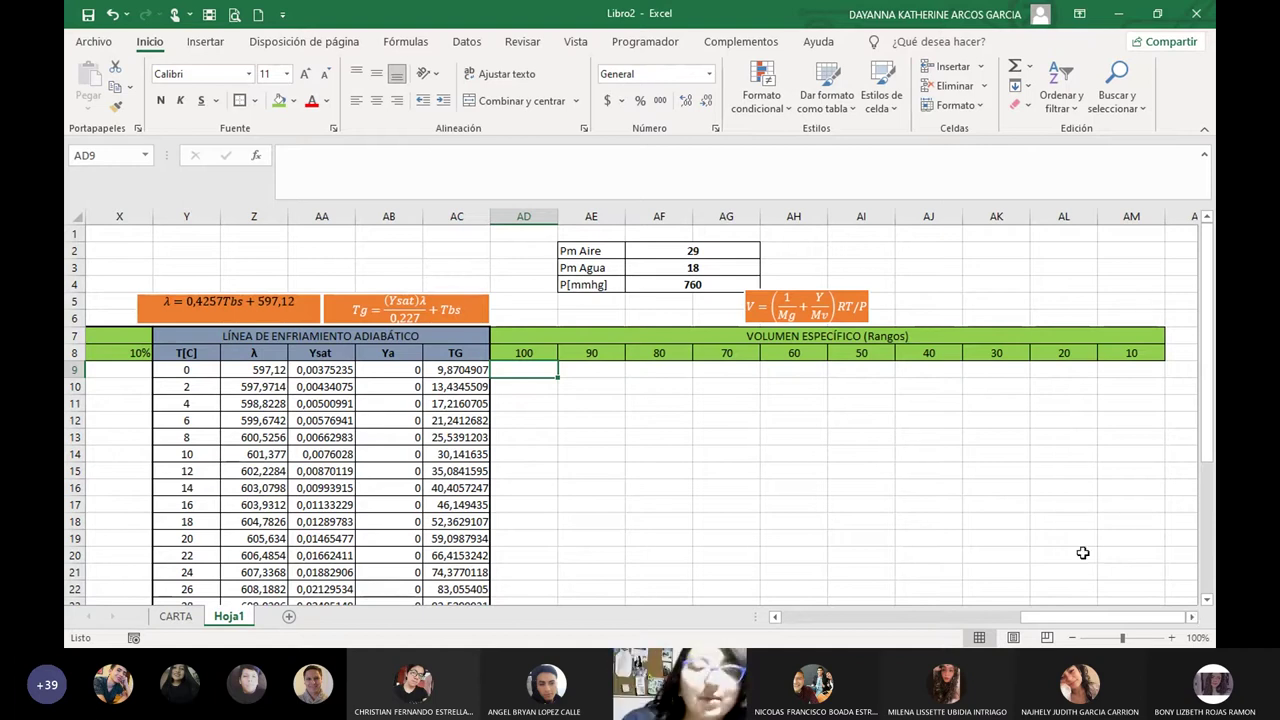
pyautogui.click(652, 476)
pyautogui.click(543, 371)
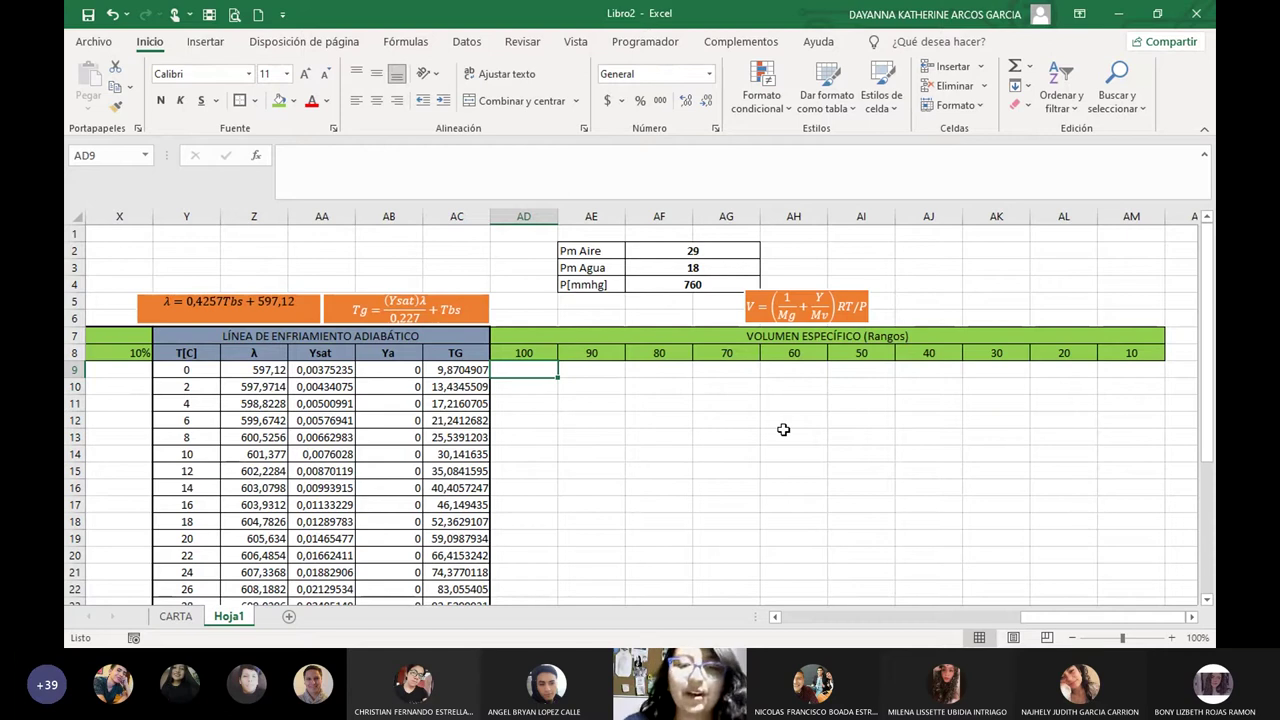
pyautogui.write('=((1/')
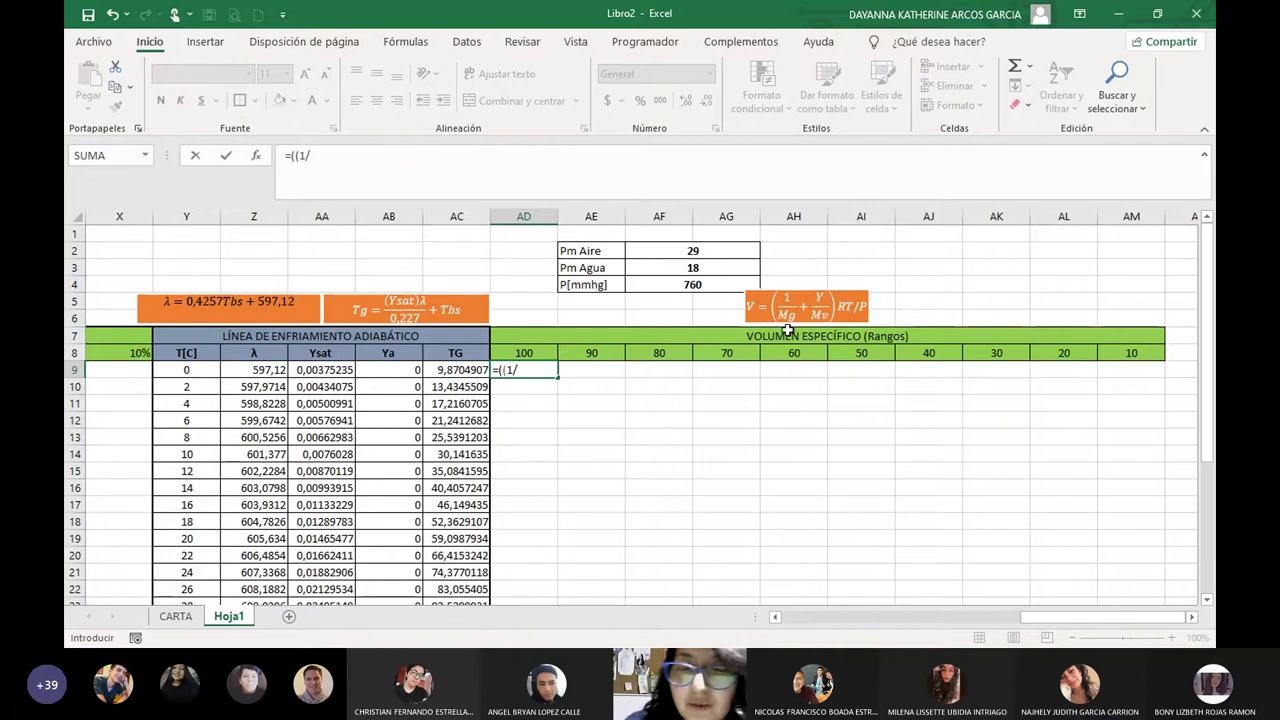
pyautogui.click(692, 252)
pyautogui.write(')+(')
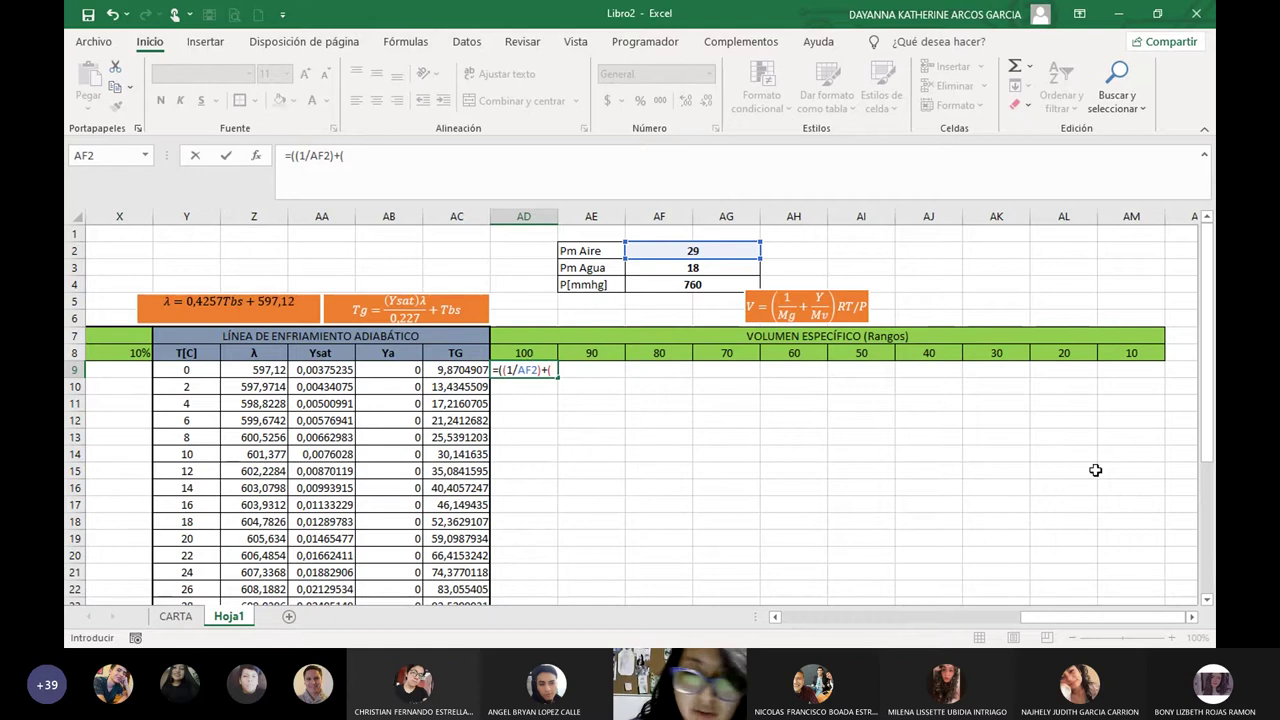
# Add the 100% absolute humidity over Pm Agua, O9/AF3, to the AD9 formula and close the sum for multiplication.
pyautogui.moveTo(1088, 615); pyautogui.dragTo(960, 631)
pyautogui.click(305, 369)
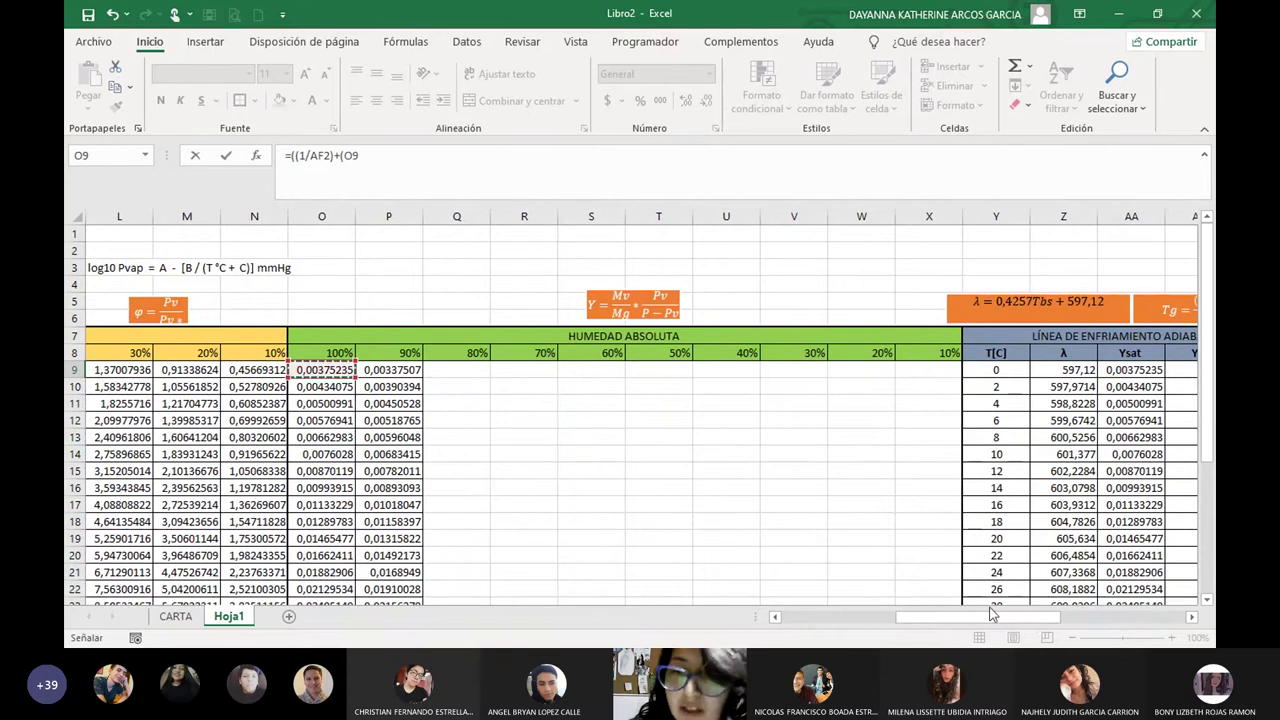
pyautogui.moveTo(991, 617); pyautogui.dragTo(1100, 622)
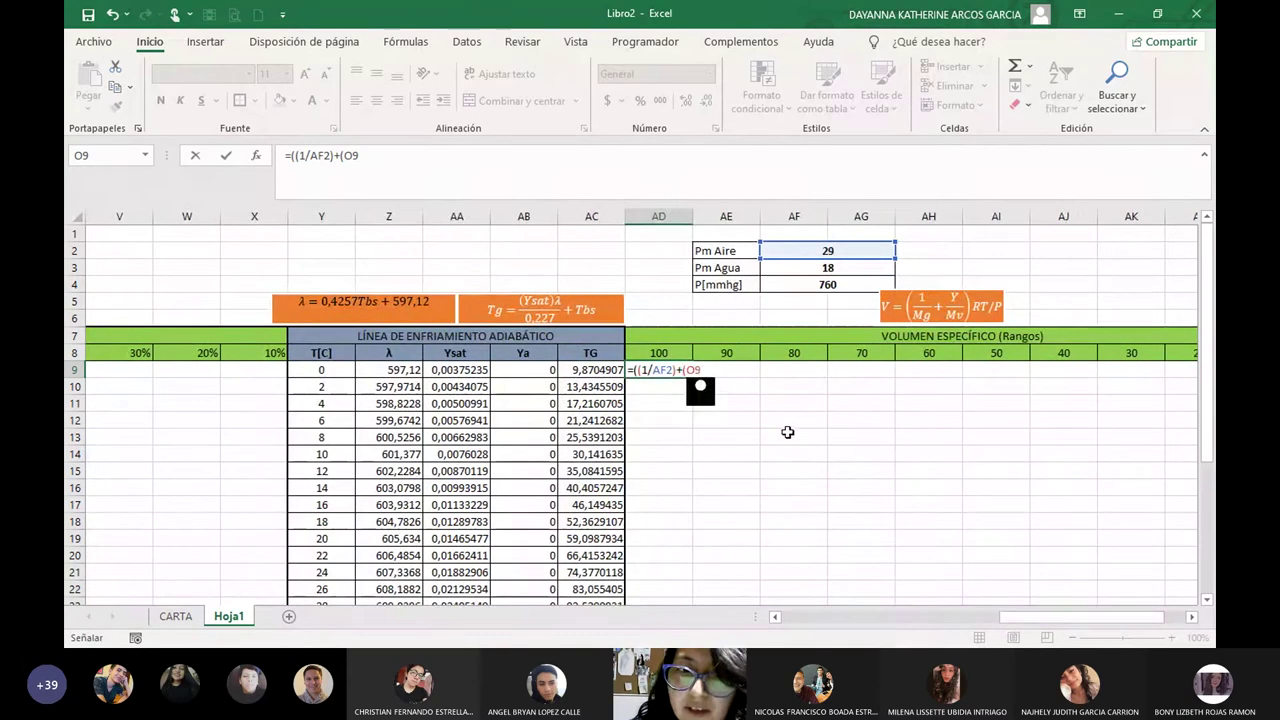
pyautogui.write('/')
pyautogui.click(800, 267)
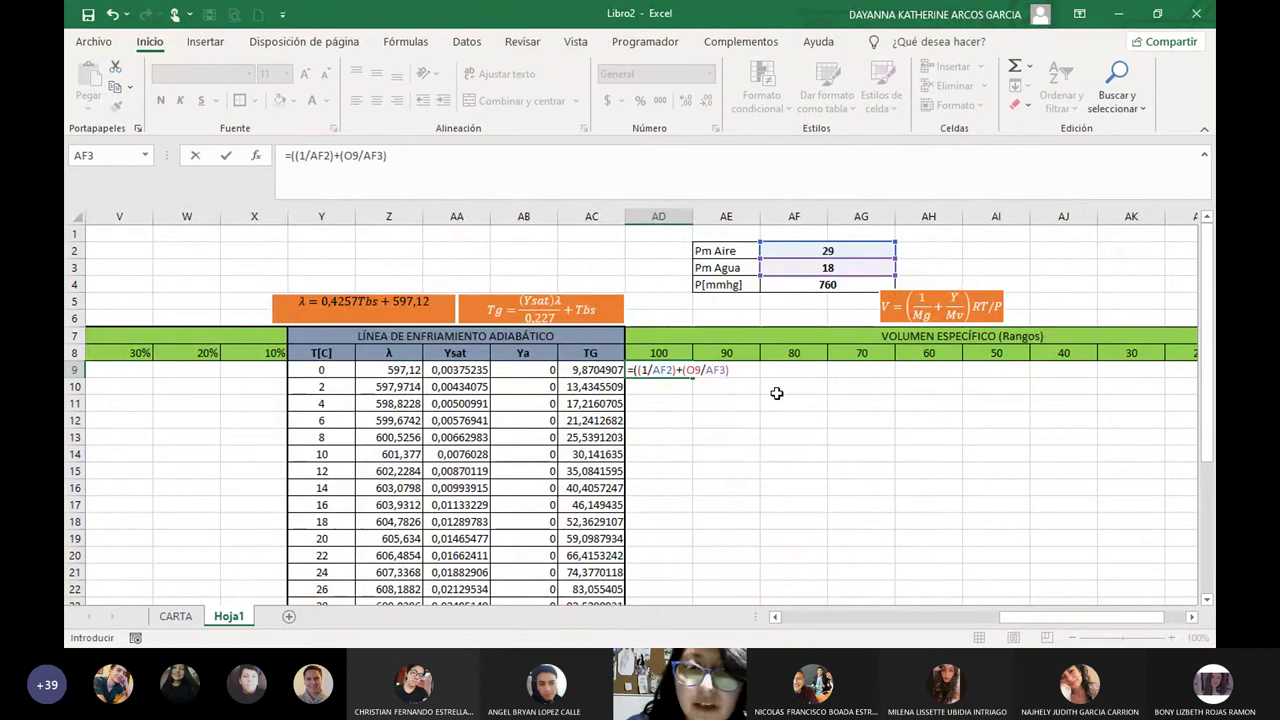
pyautogui.write(')*')
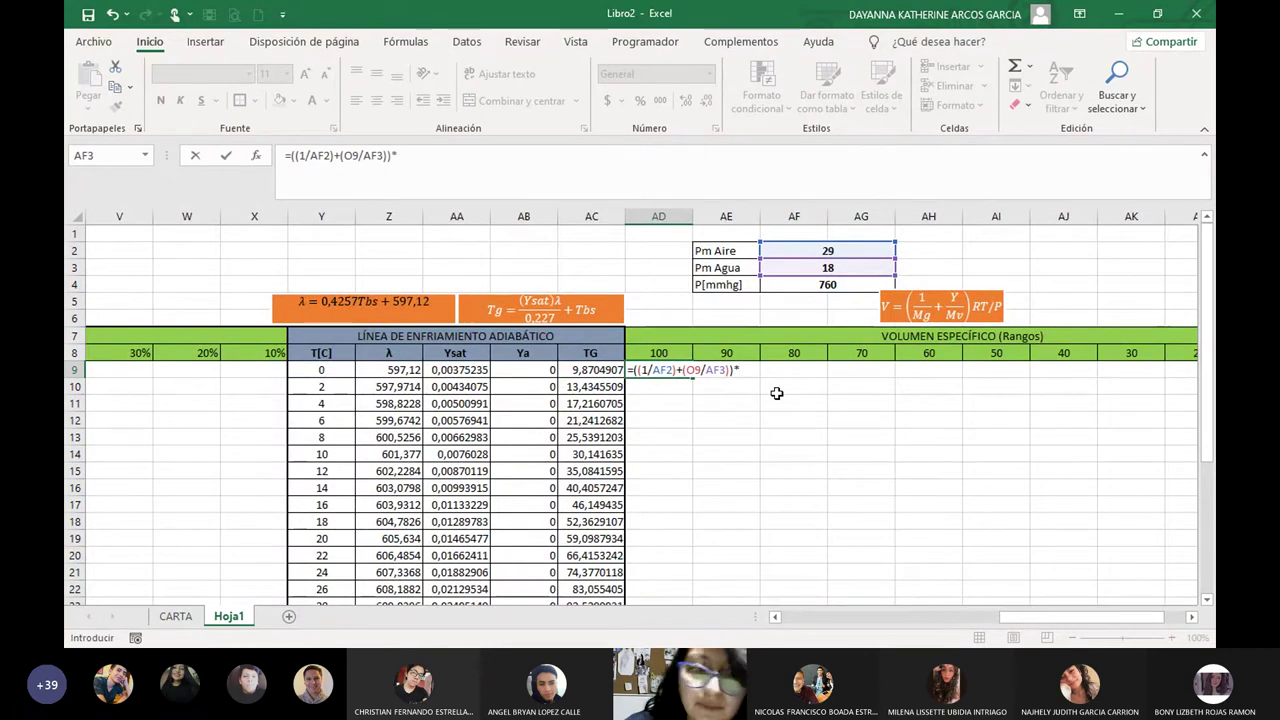
# Multiply the sum in the AD9 formula by the gas constant and absolute temperature, (0,082*(Y9+273,15)).
pyautogui.write('(')
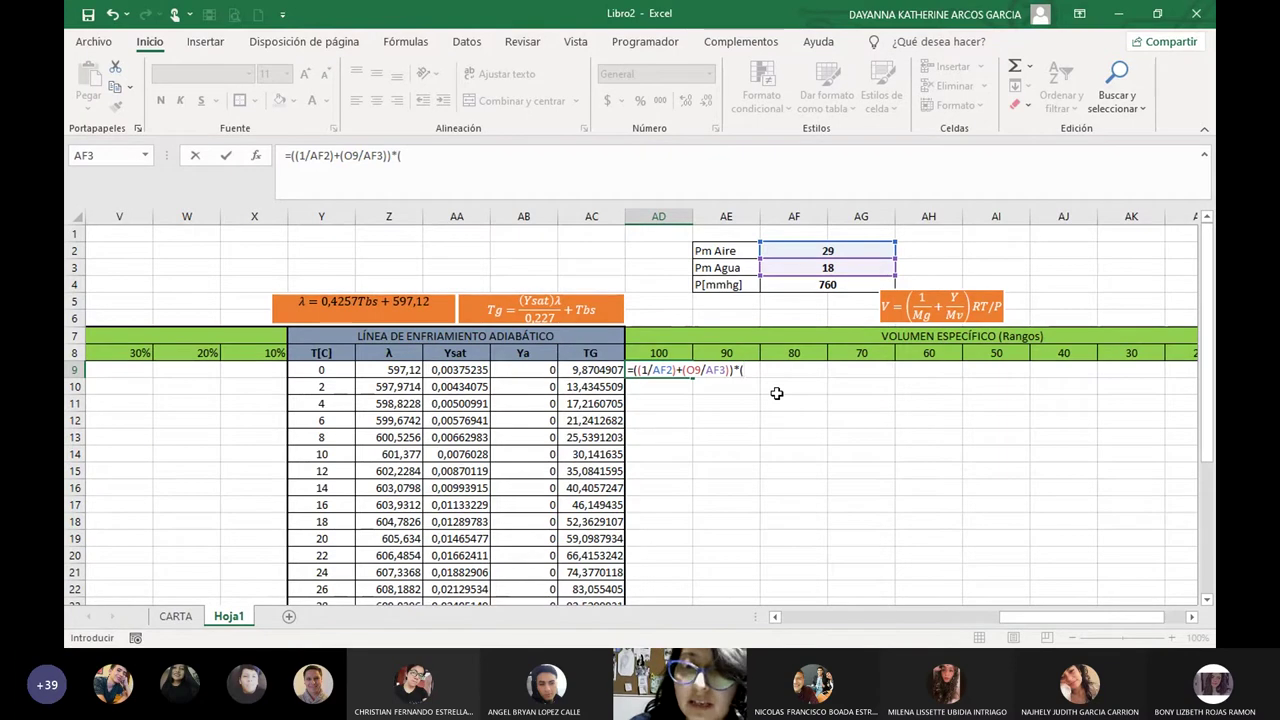
pyautogui.write('0,')
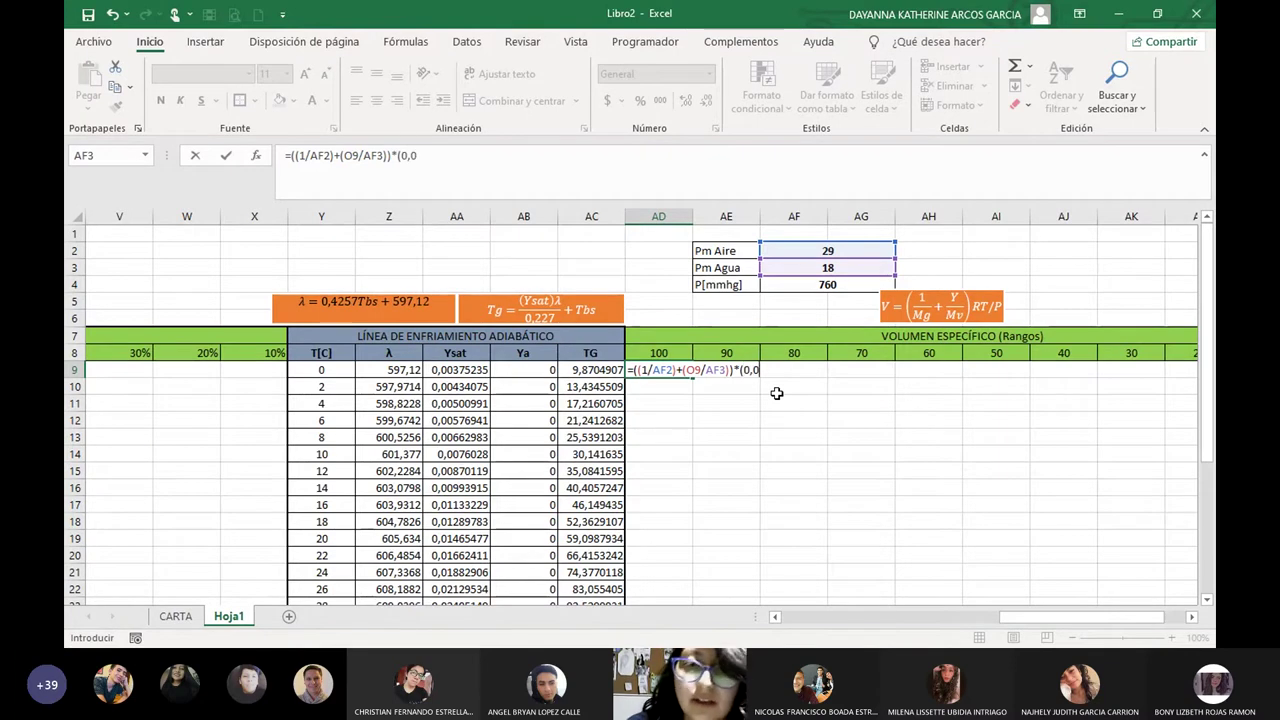
pyautogui.write('082*')
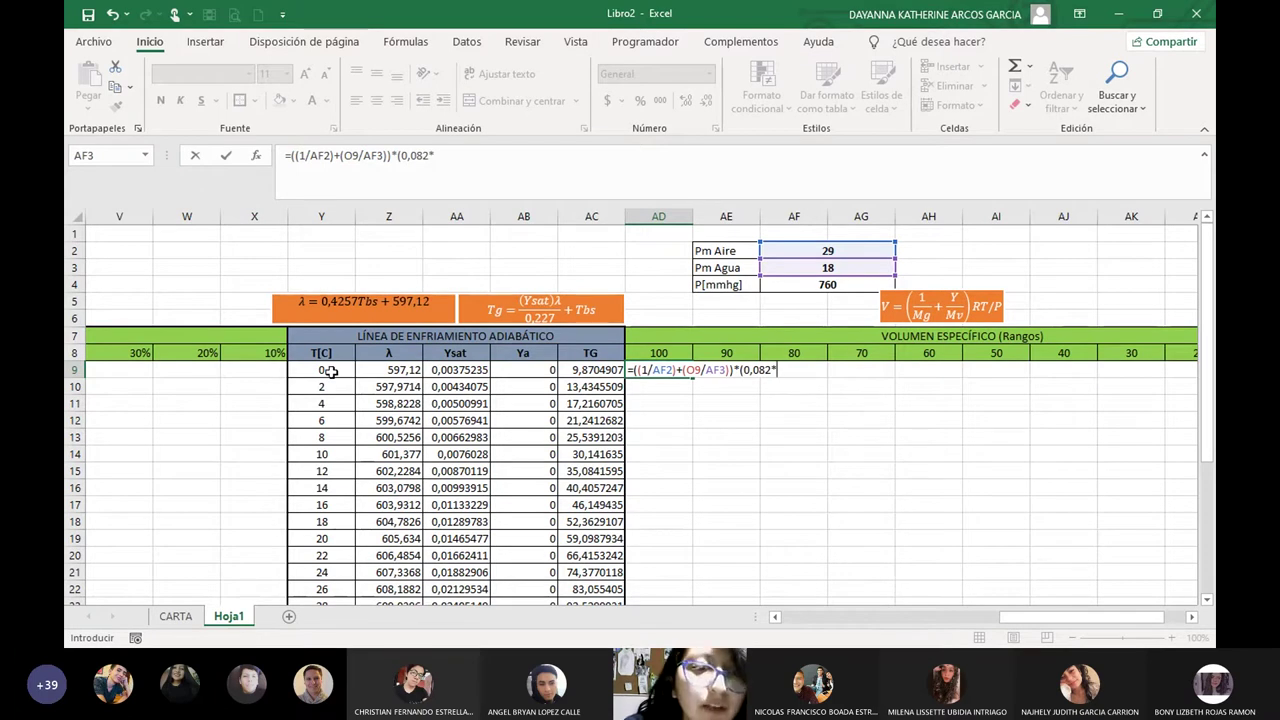
pyautogui.click(330, 371)
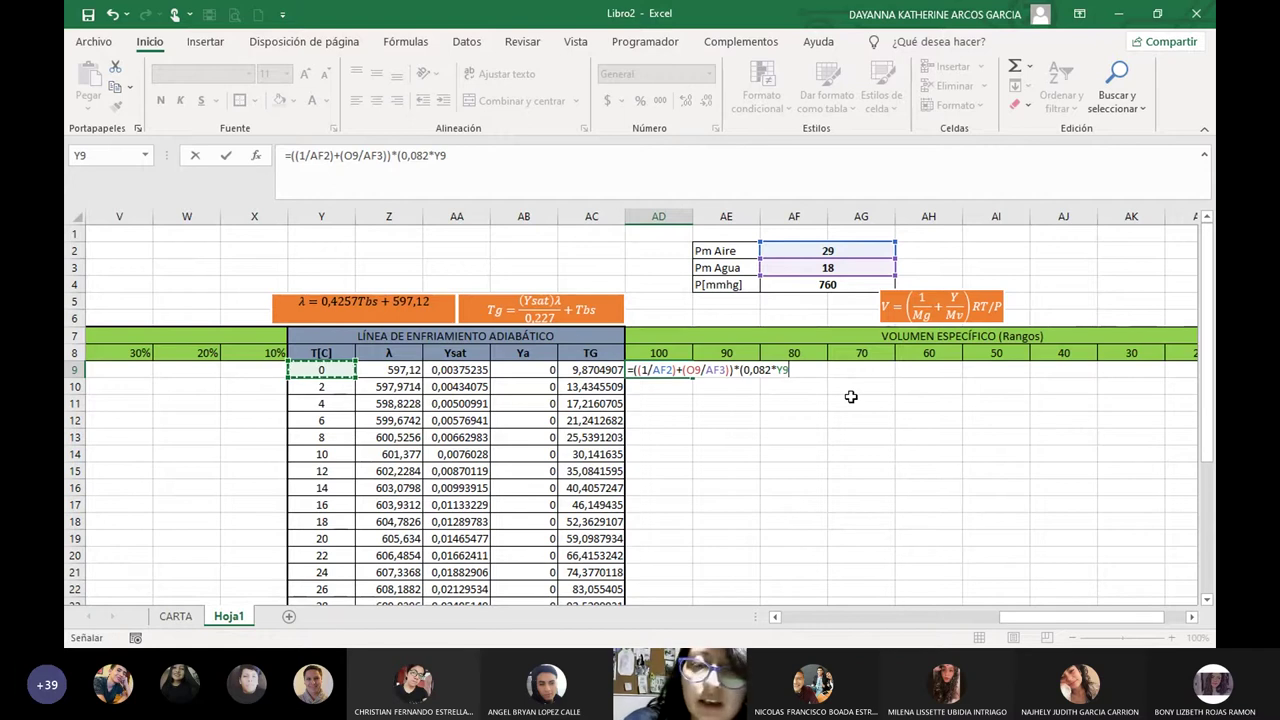
pyautogui.press('BackSpace')
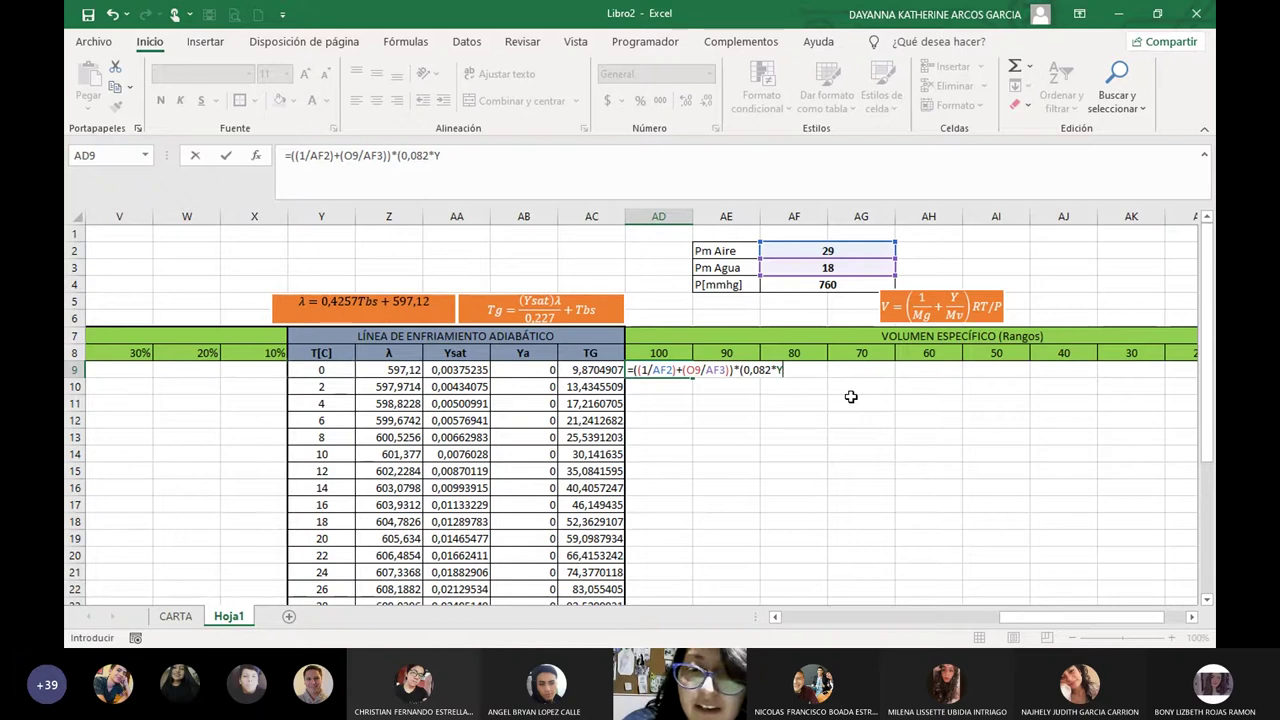
pyautogui.write('(')
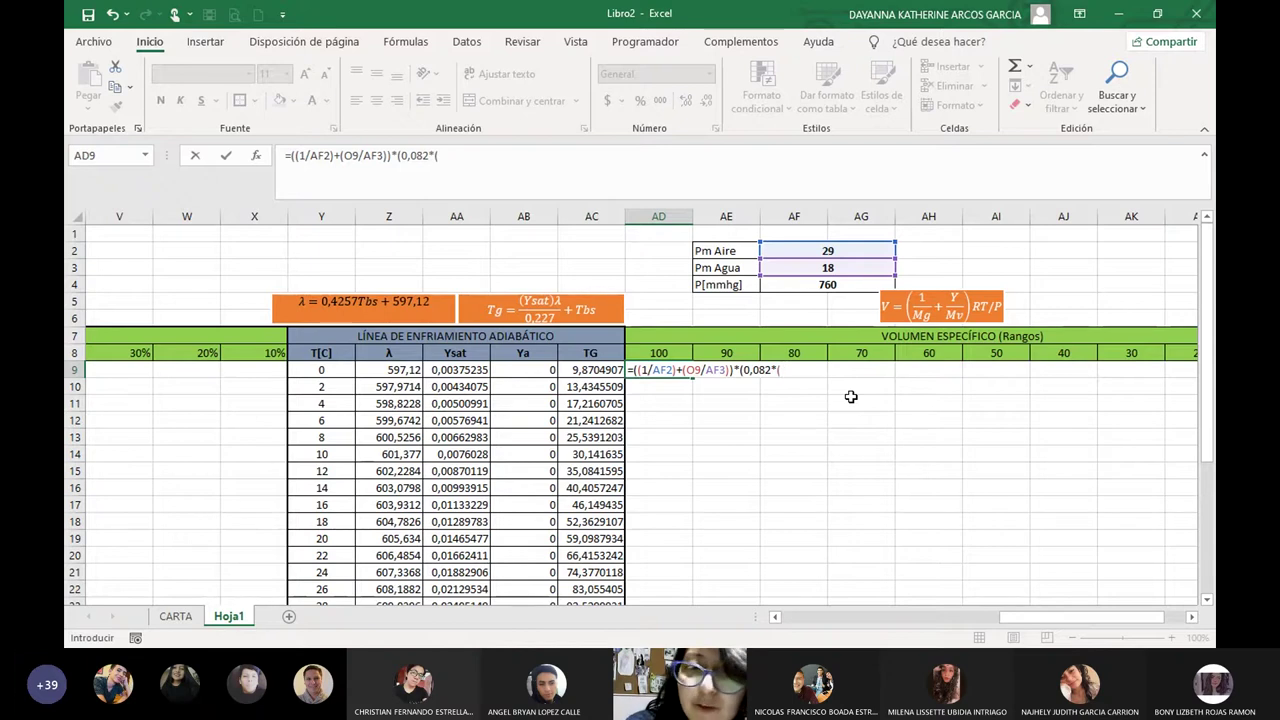
pyautogui.click(322, 369)
pyautogui.write('+27301')
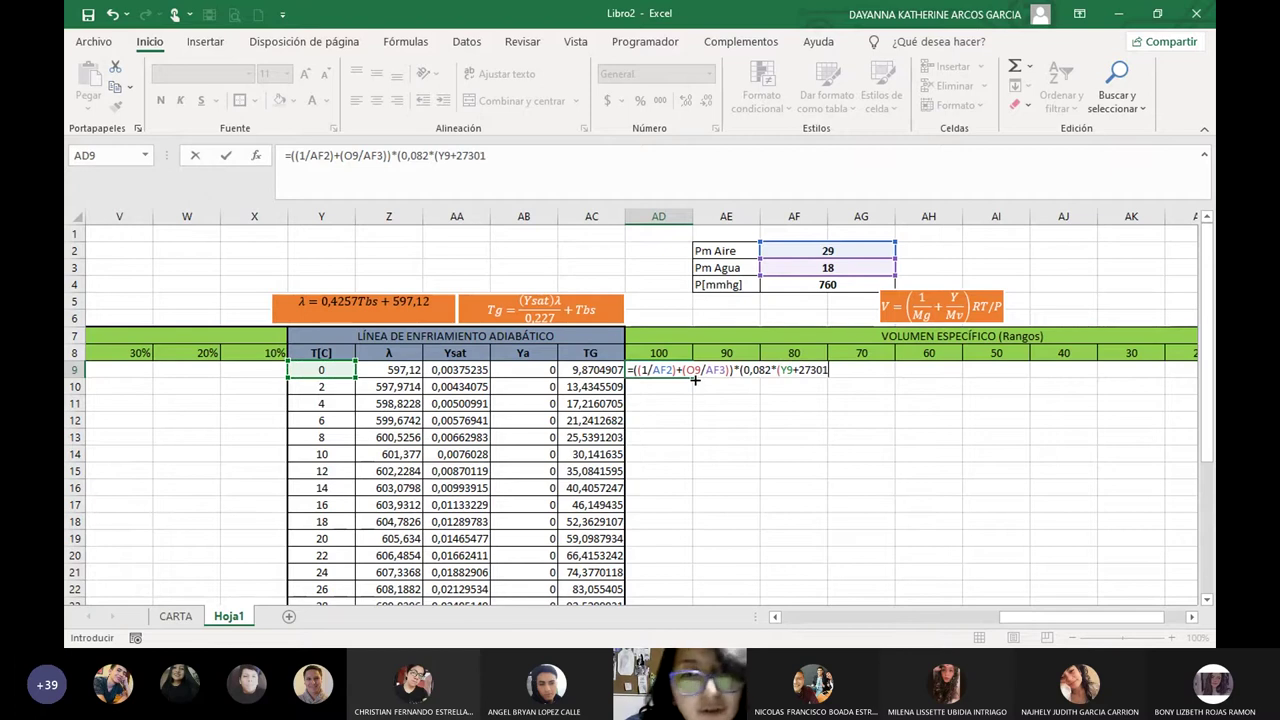
pyautogui.press('BackSpace')
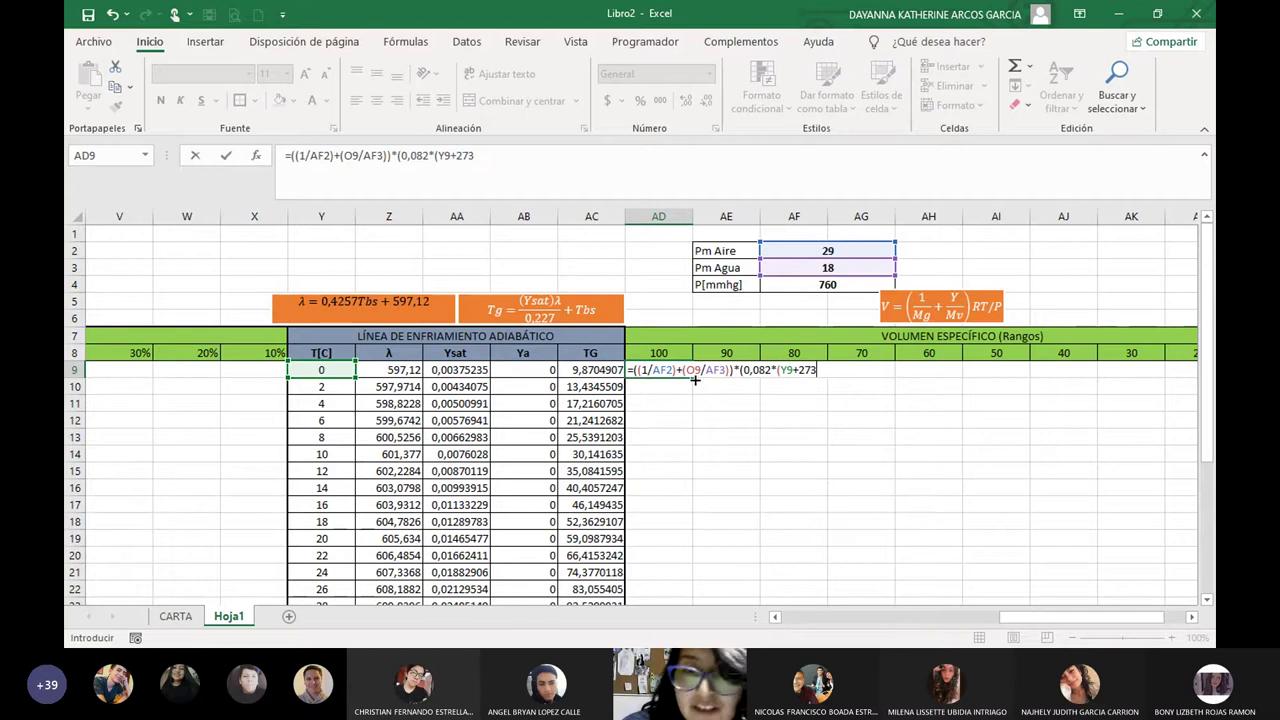
pyautogui.write(',15))/(')
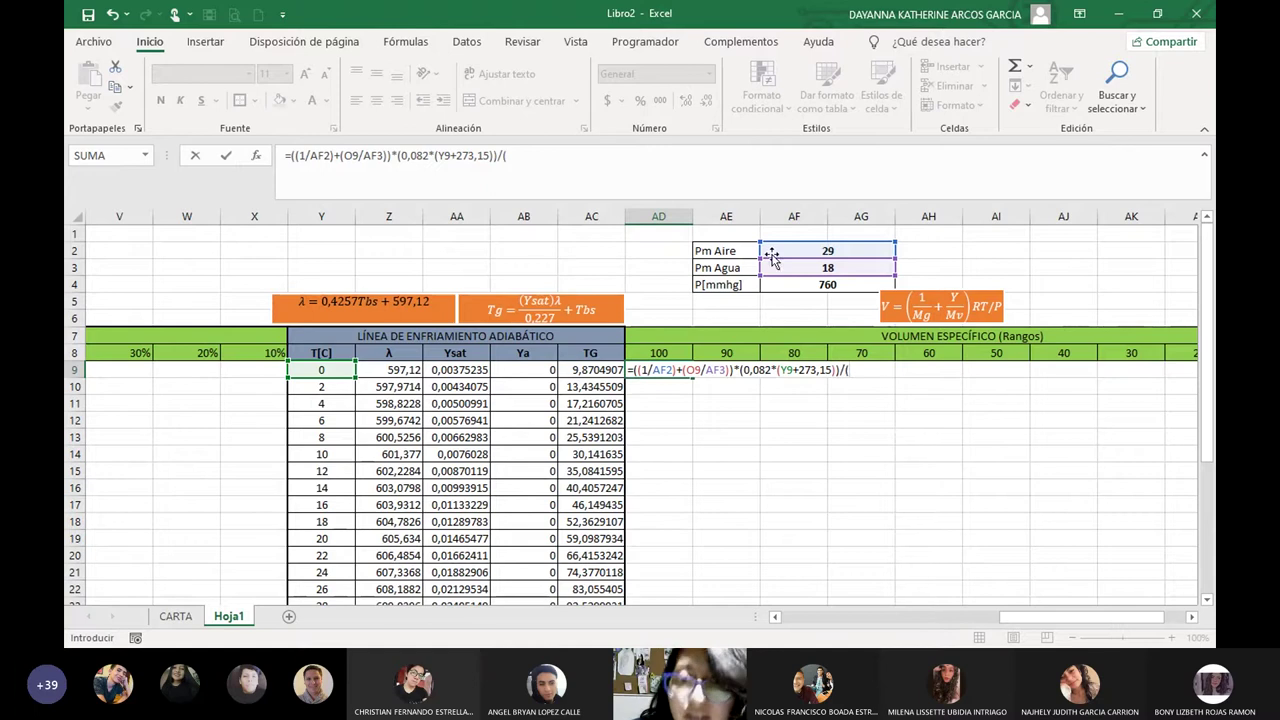
# Complete the AD9 formula by dividing by the pressure in atmospheres, (AF4/760).
pyautogui.click(776, 286)
pyautogui.write('/')
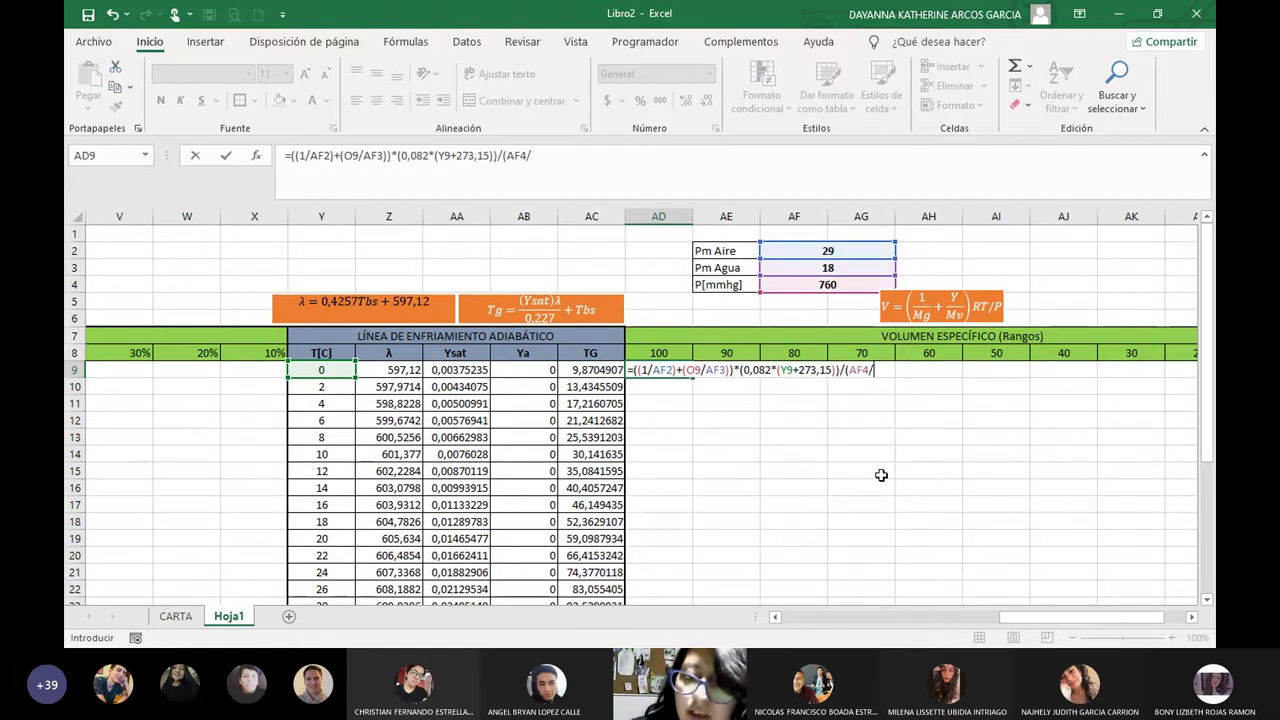
pyautogui.write('760)')
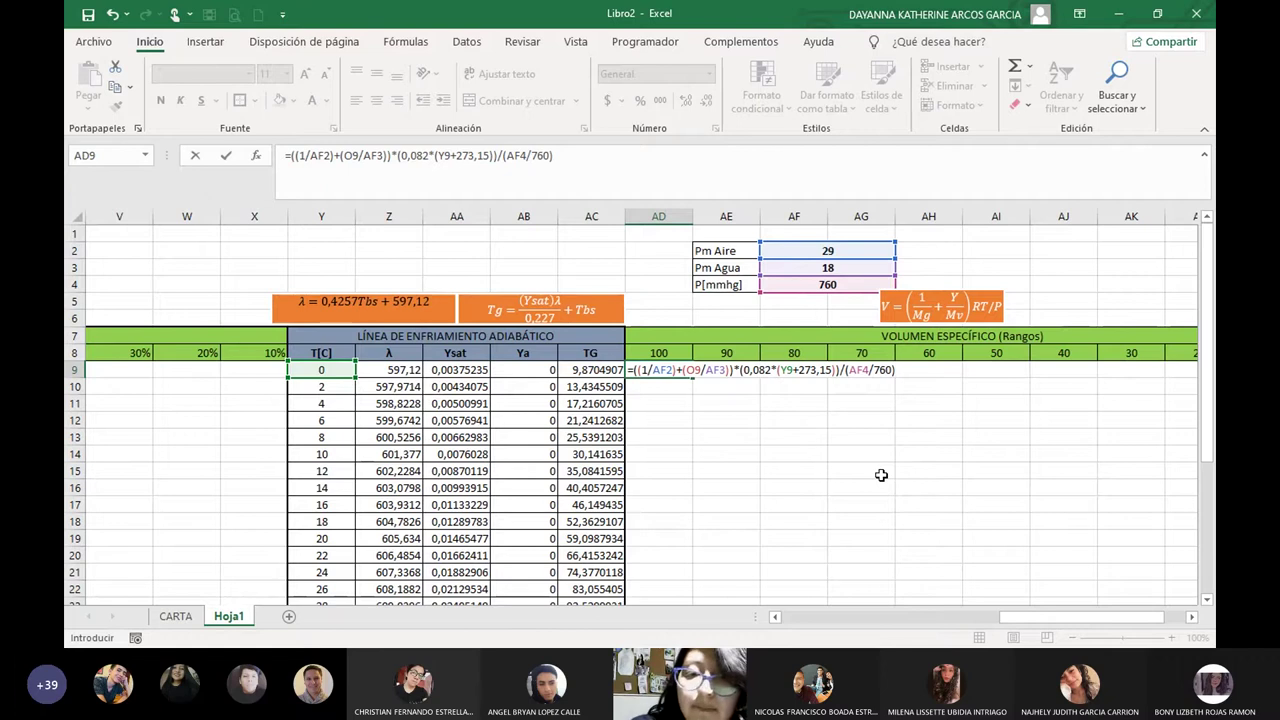
pyautogui.press('Return')
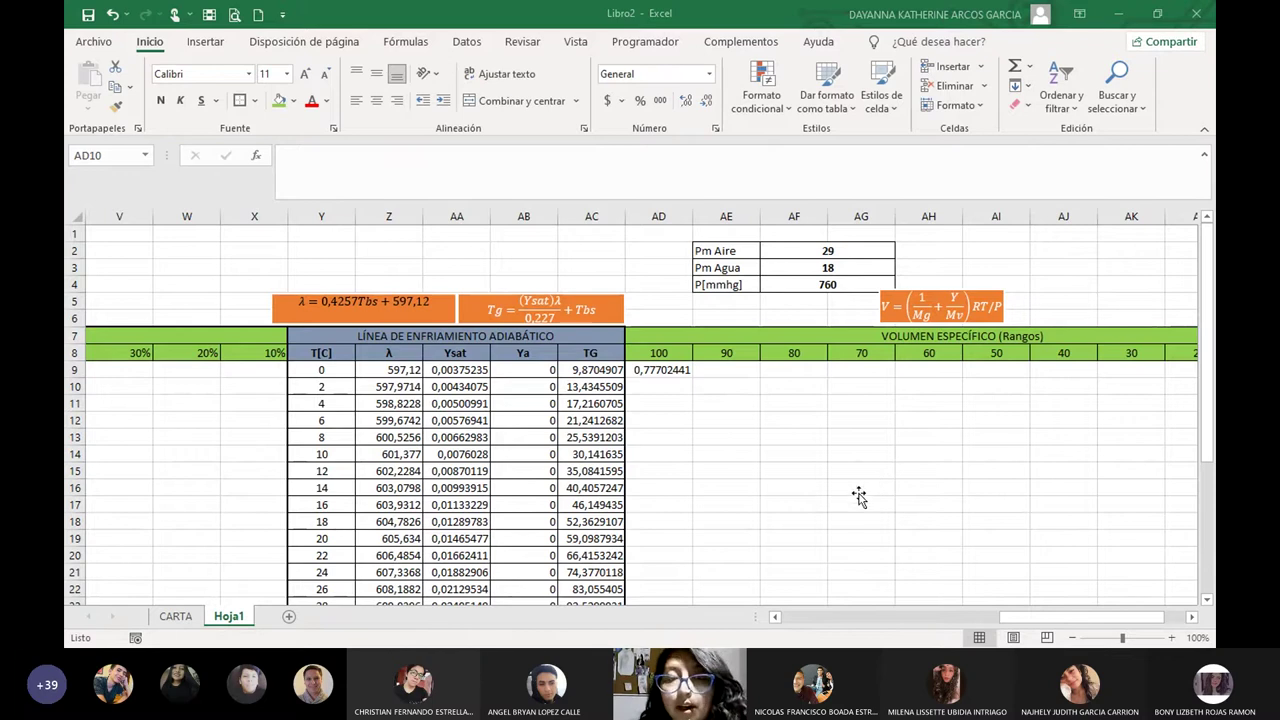
# Start the 90% specific volume formula in AE9 with the inverse of Pm Aire, =((1/AF2.
pyautogui.click(818, 437)
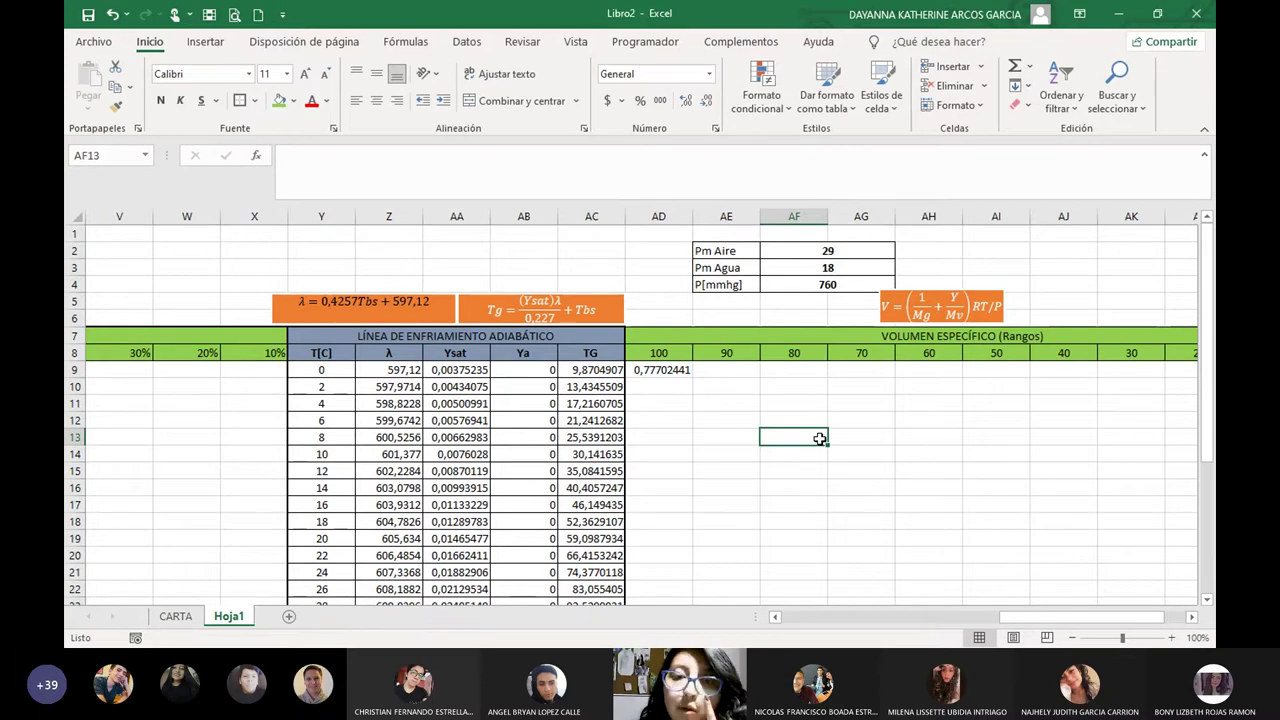
pyautogui.click(736, 369)
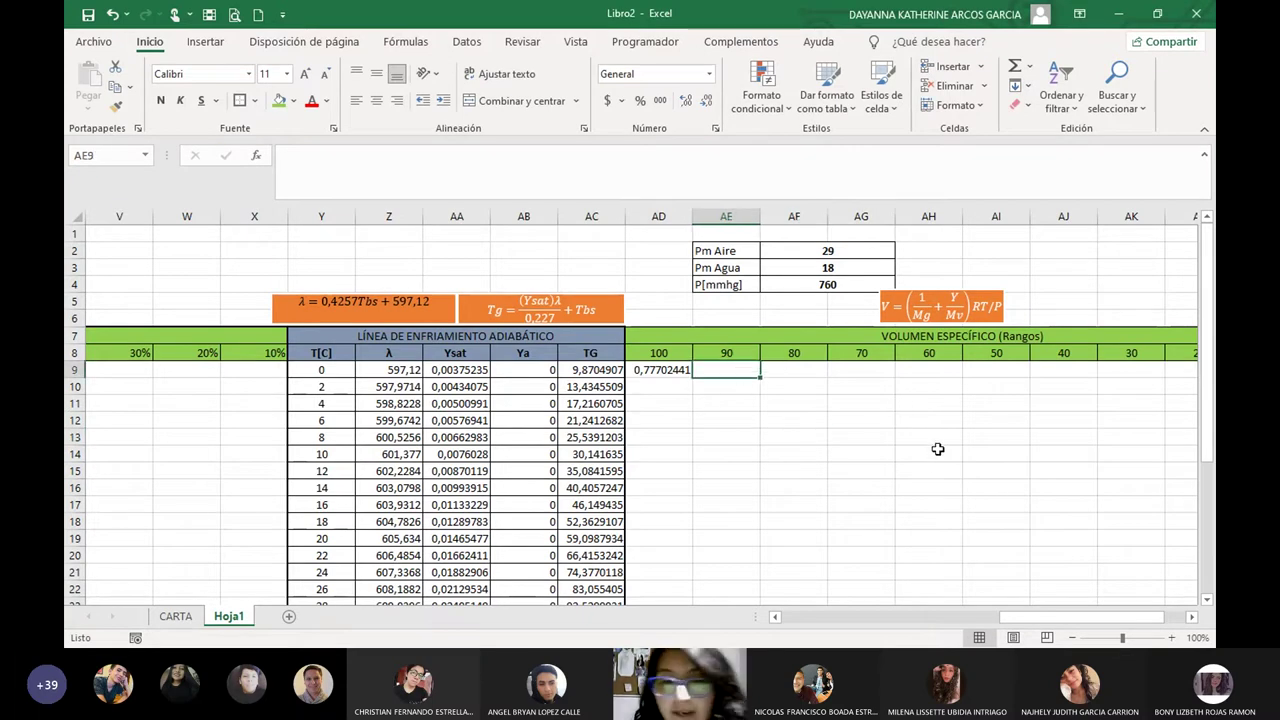
pyautogui.write('=((1/')
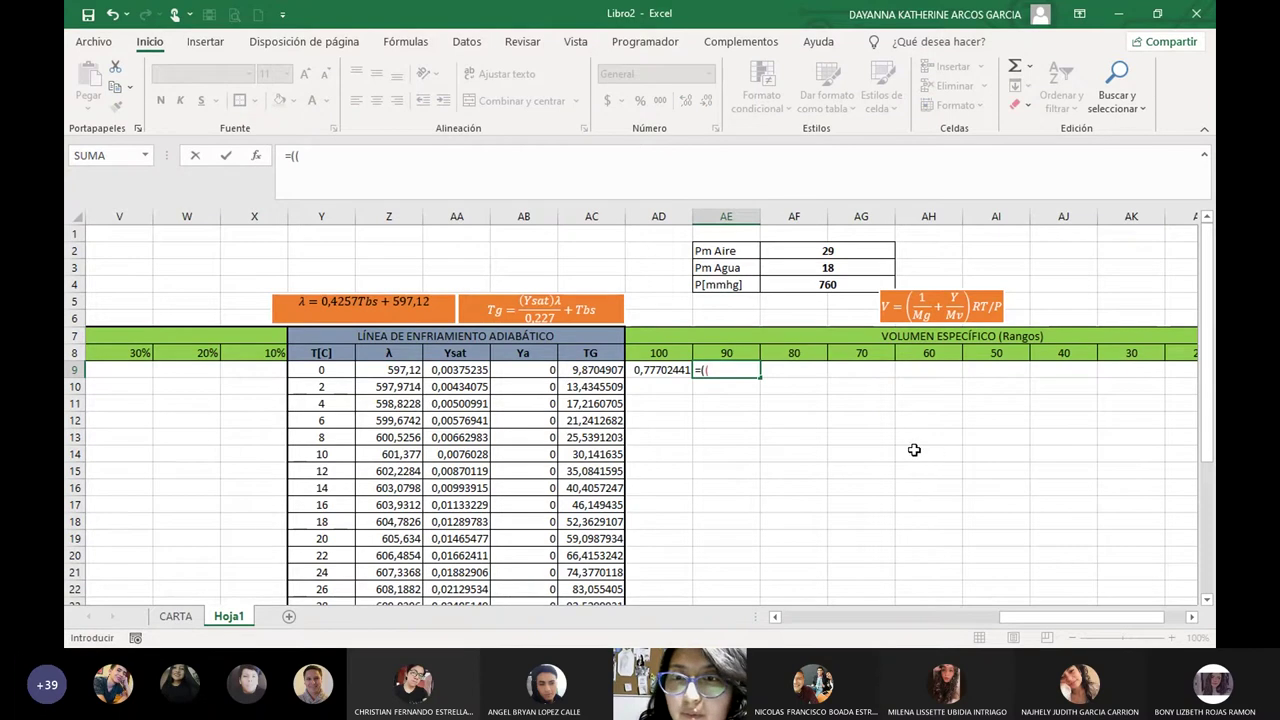
pyautogui.click(828, 252)
pyautogui.write('+')
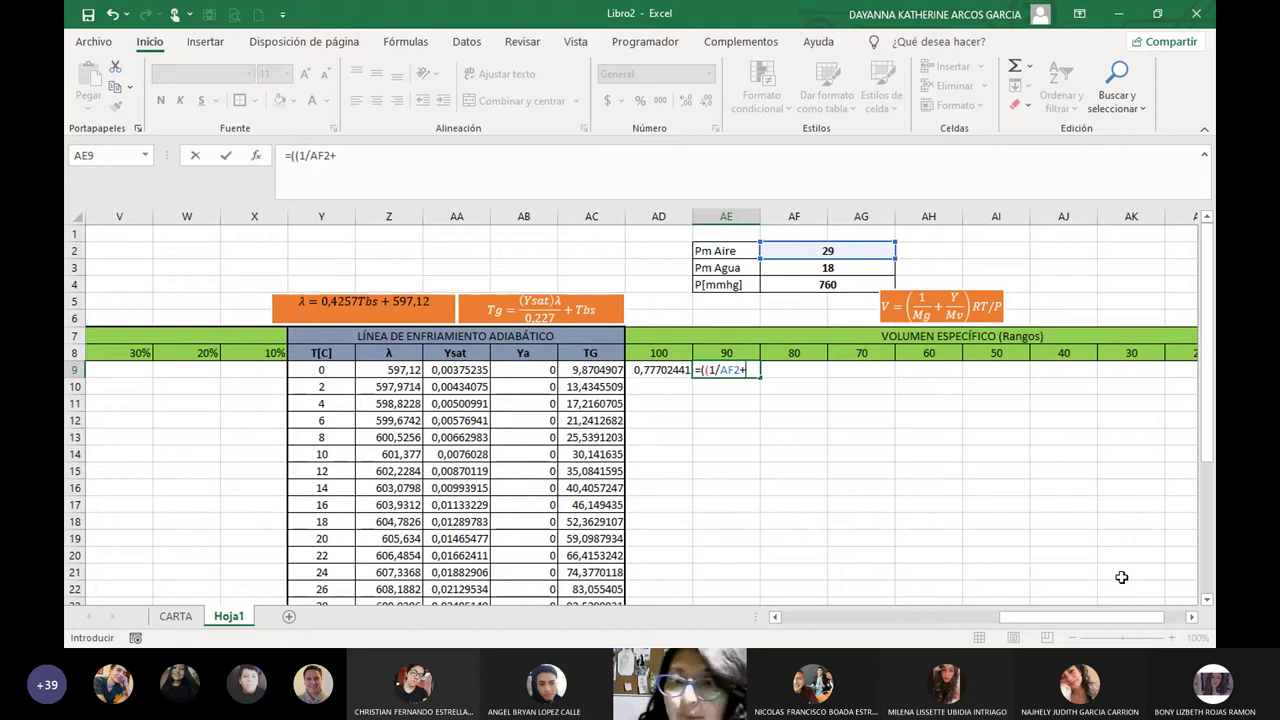
pyautogui.moveTo(1112, 618); pyautogui.dragTo(945, 617)
pyautogui.click(670, 370)
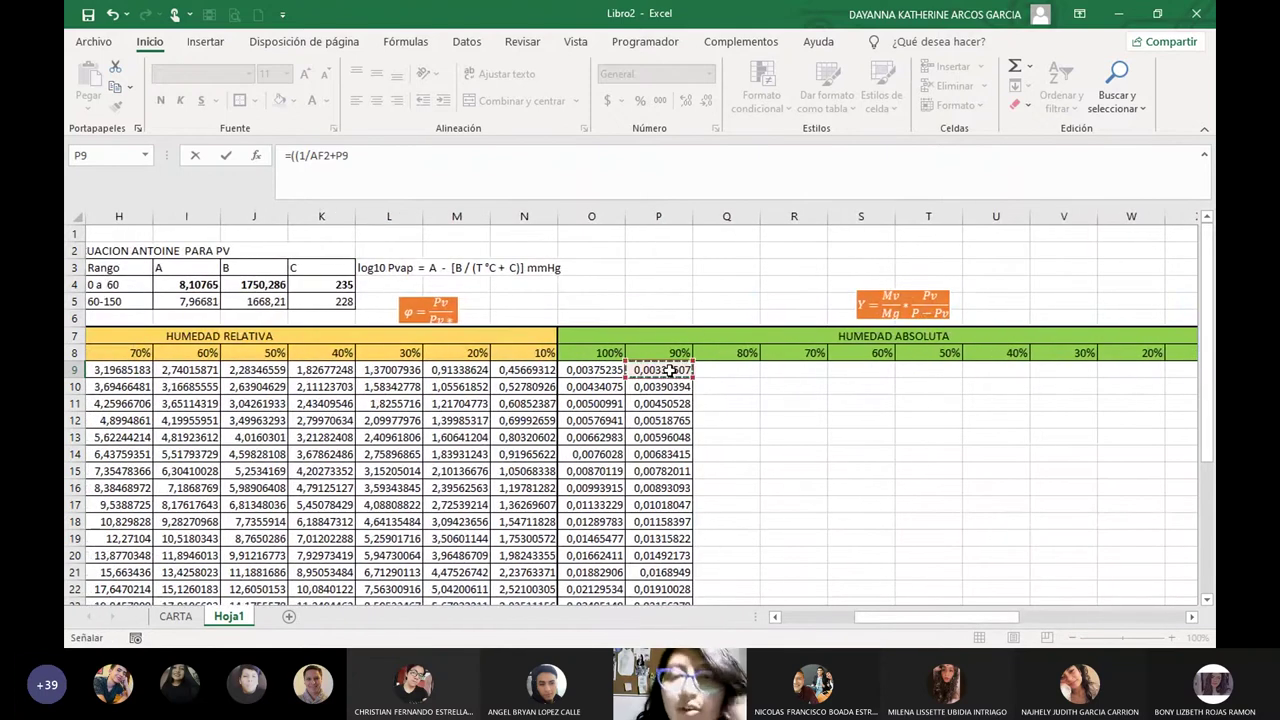
pyautogui.moveTo(900, 617); pyautogui.dragTo(1056, 617)
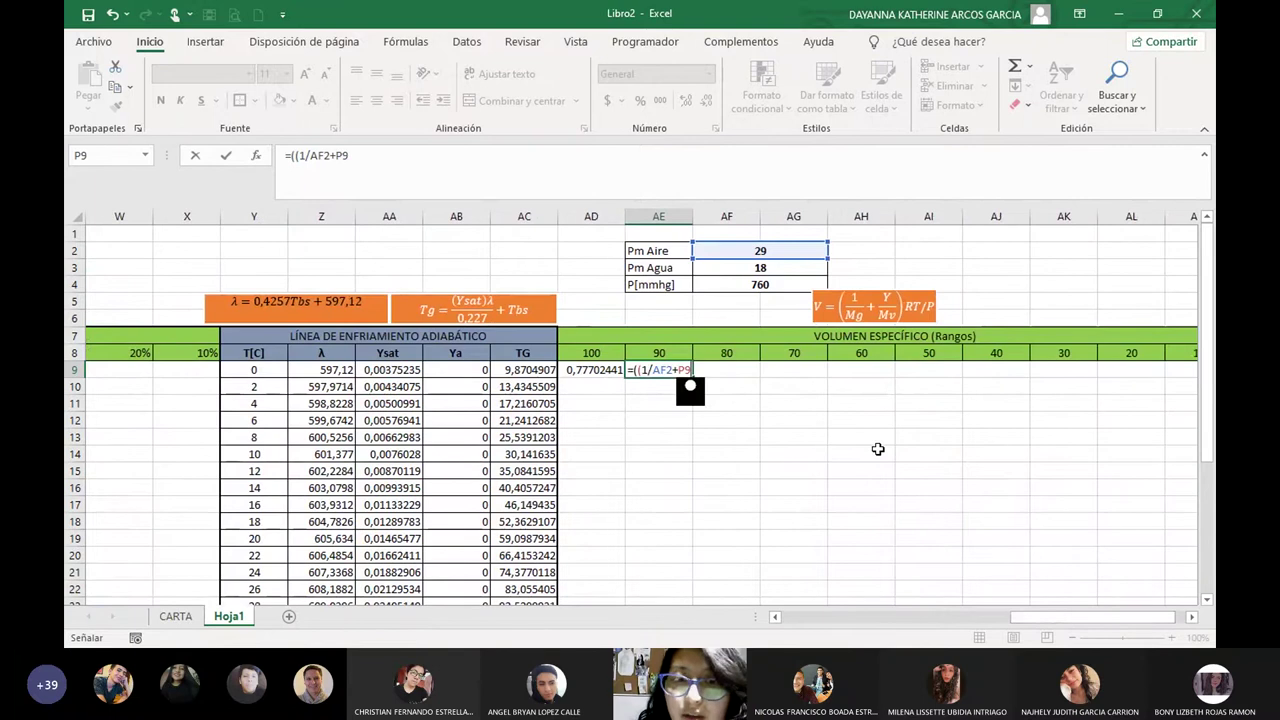
pyautogui.press('BackSpace')
pyautogui.press('BackSpace')
pyautogui.press('BackSpace')
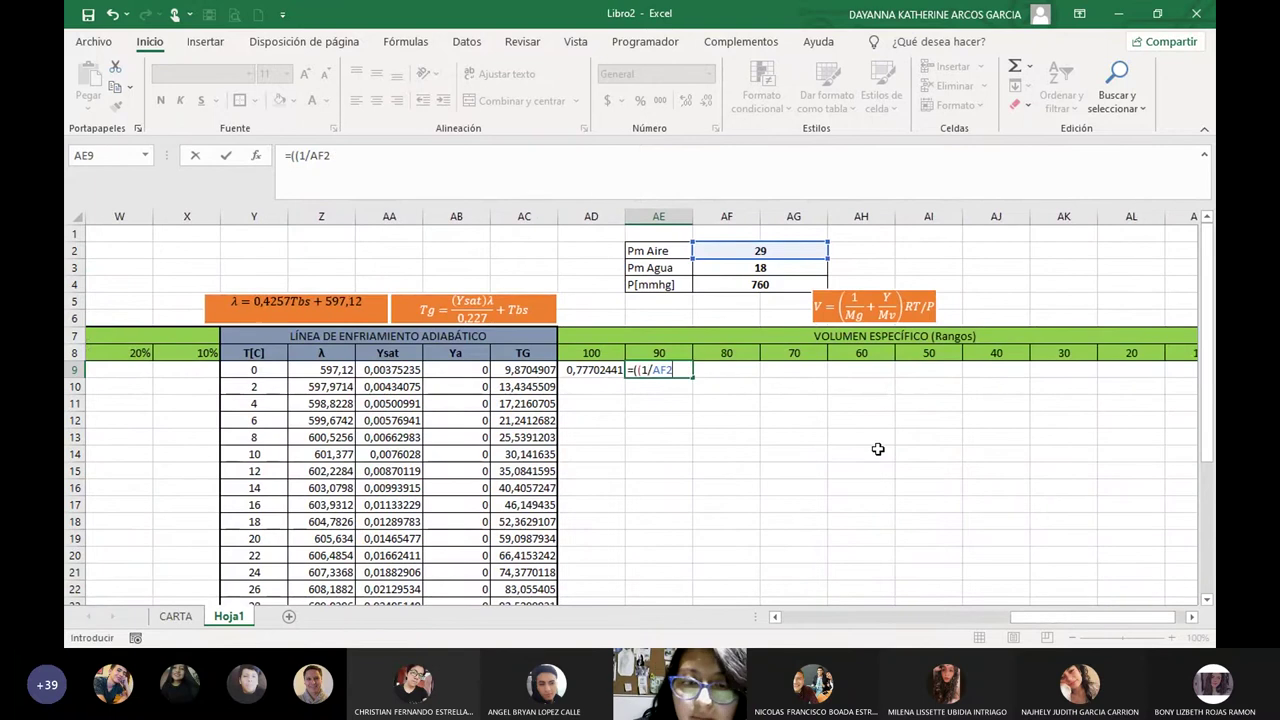
# Close the first term of the AE9 formula and add the 90% absolute humidity over Pm Agua, (P9/AF3).
pyautogui.write(')+(')
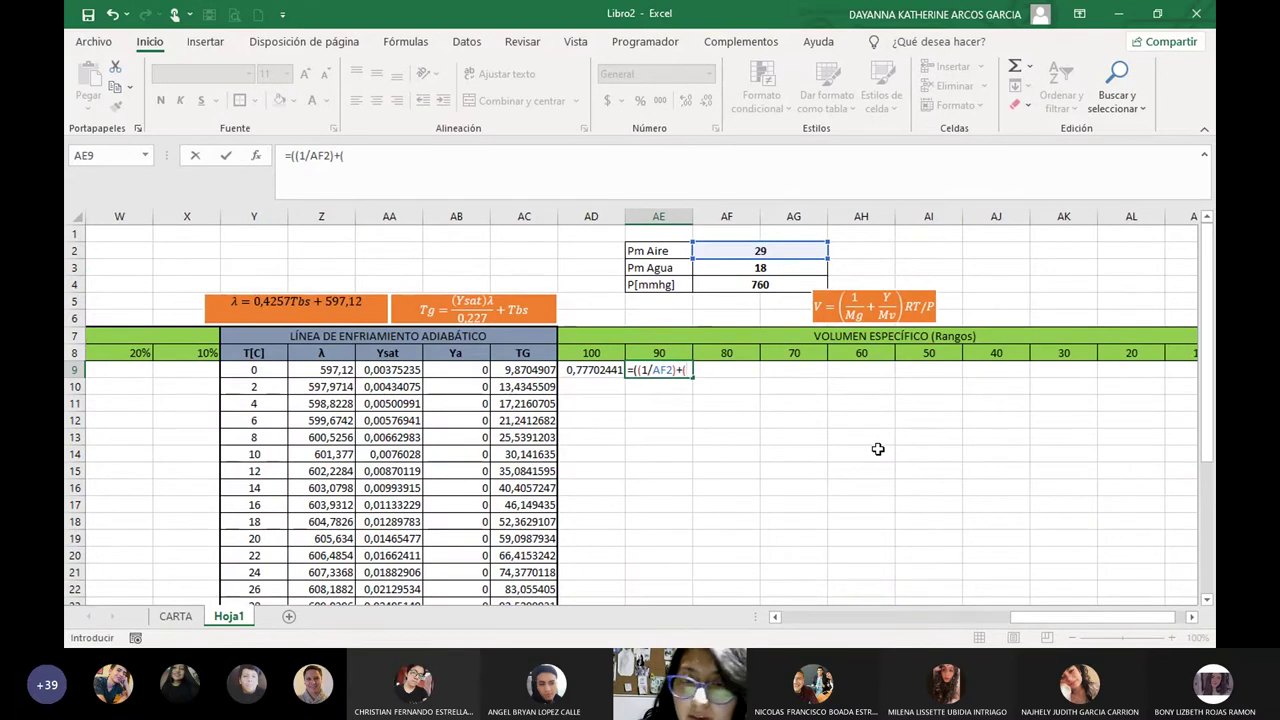
pyautogui.moveTo(1042, 617); pyautogui.dragTo(930, 628)
pyautogui.write('(')
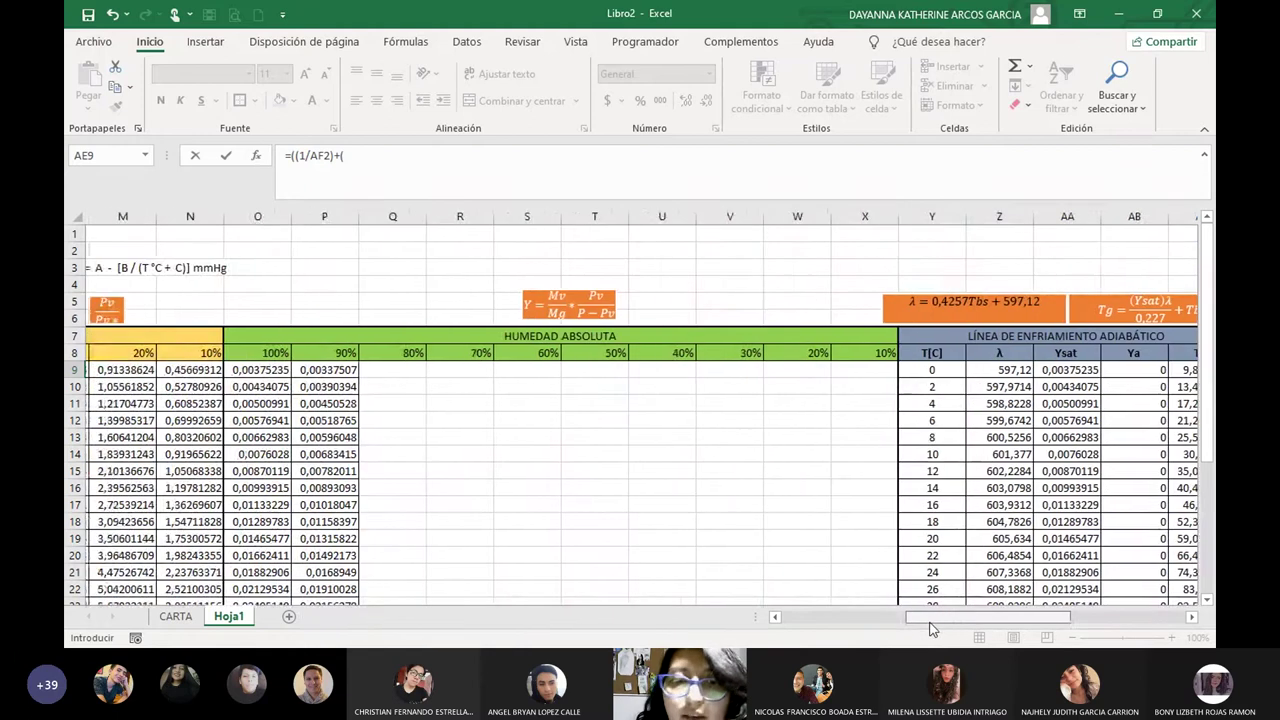
pyautogui.click(343, 370)
pyautogui.write('/')
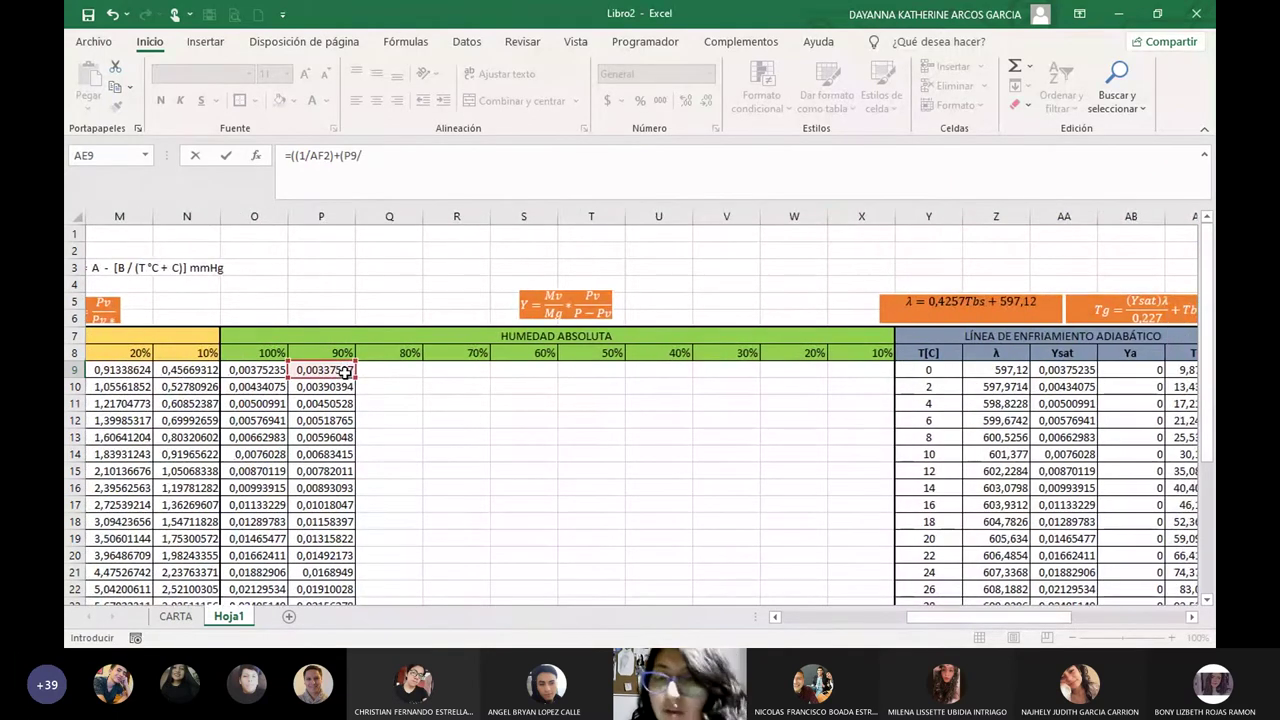
pyautogui.moveTo(952, 620); pyautogui.dragTo(1055, 621)
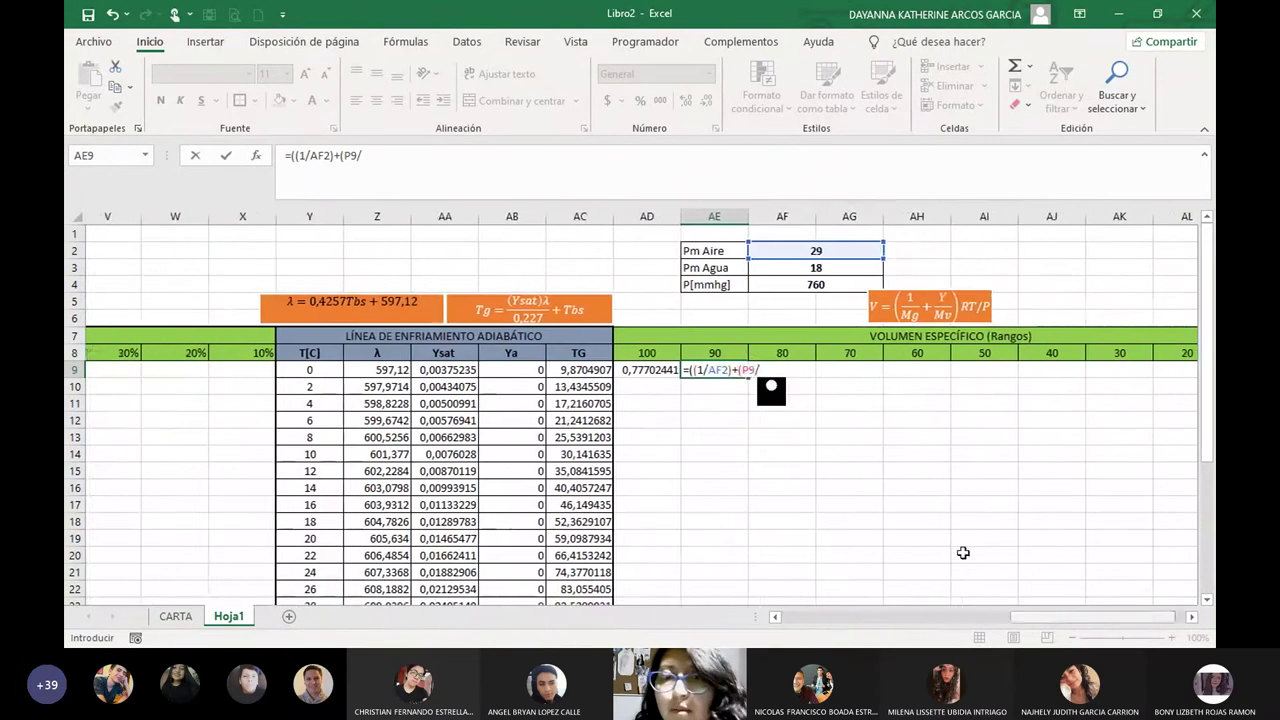
pyautogui.click(735, 268)
pyautogui.write(')')
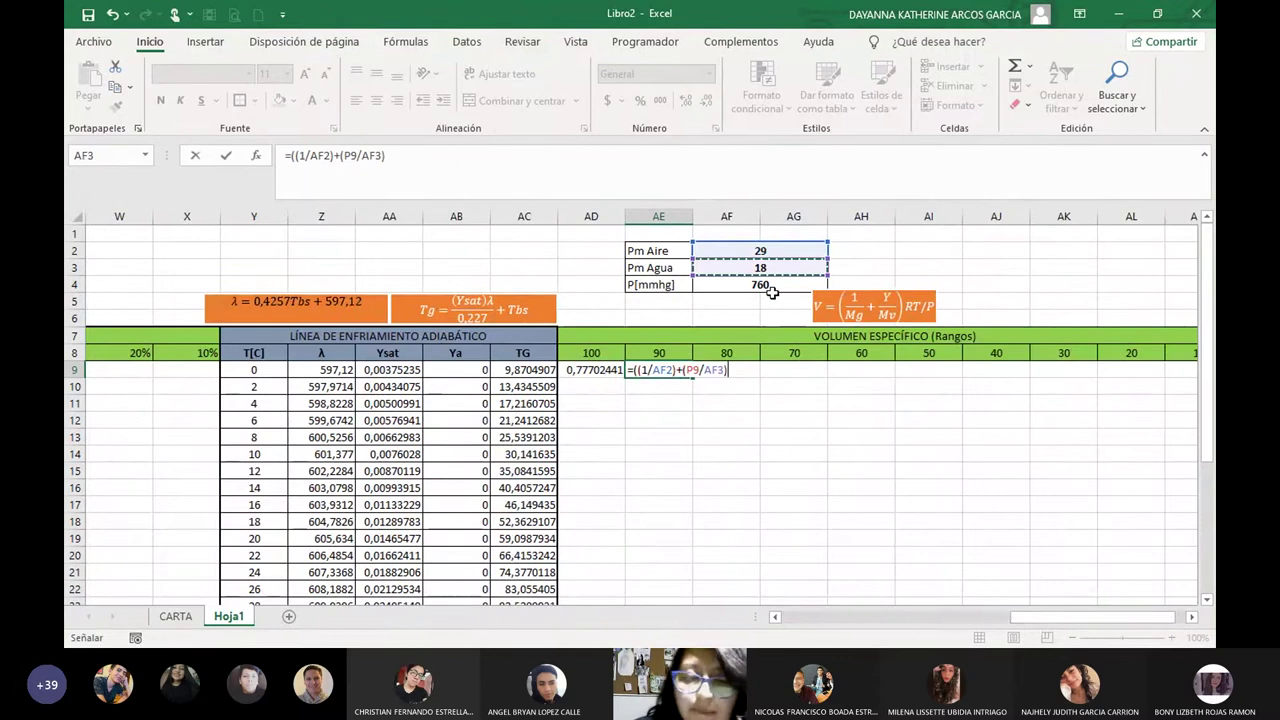
# Close the sum in the AE9 formula and multiply it by the gas constant and absolute temperature, (0,082*(Y9+273,15)).
pyautogui.write(')*(')
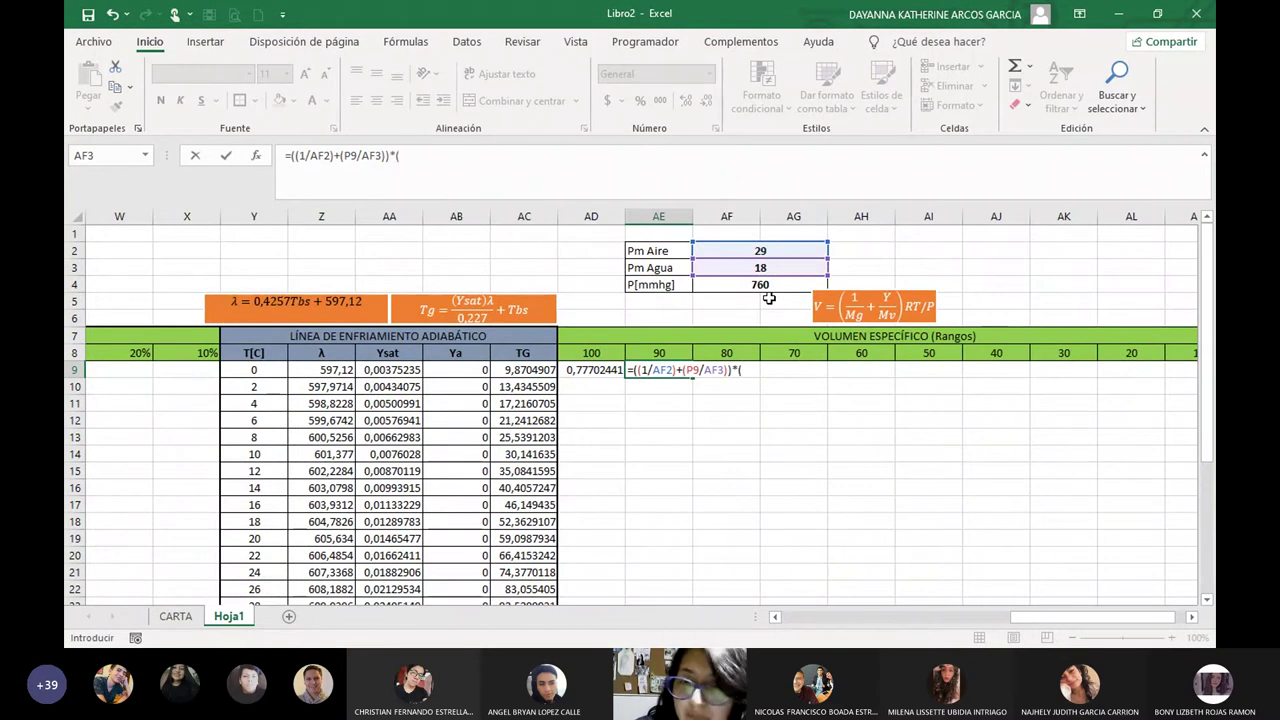
pyautogui.write('0,082')
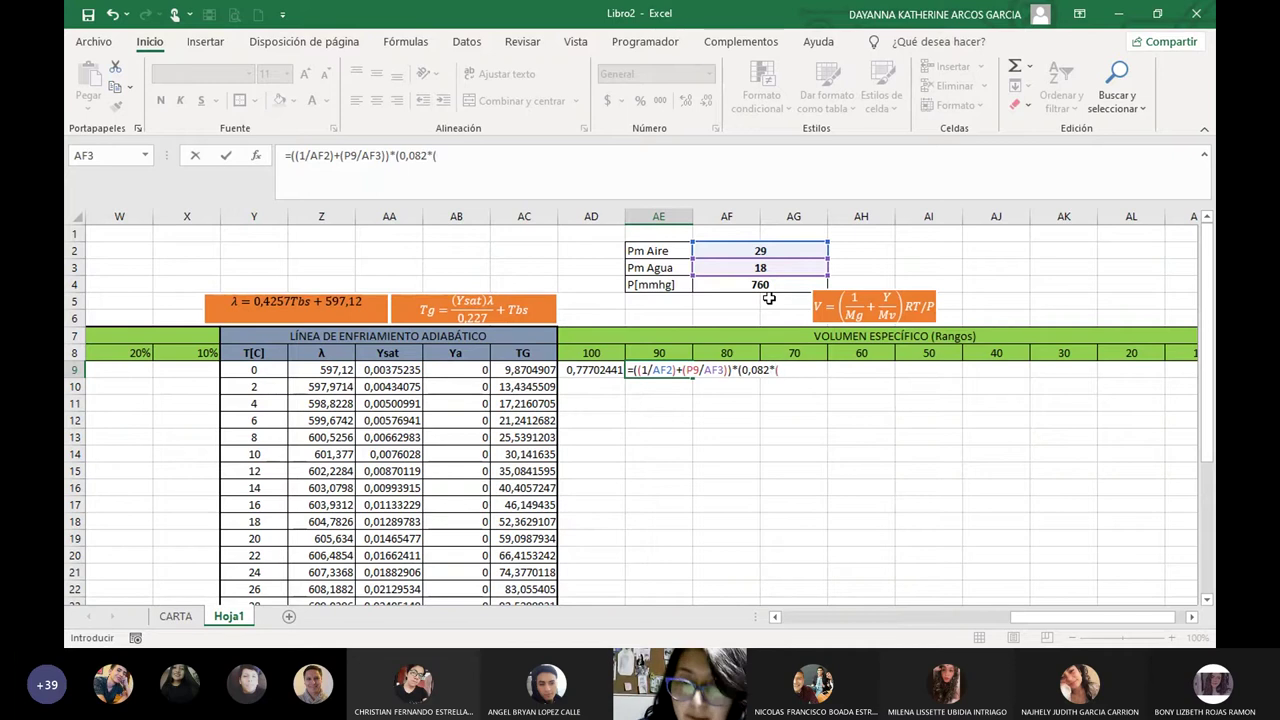
pyautogui.write('*(')
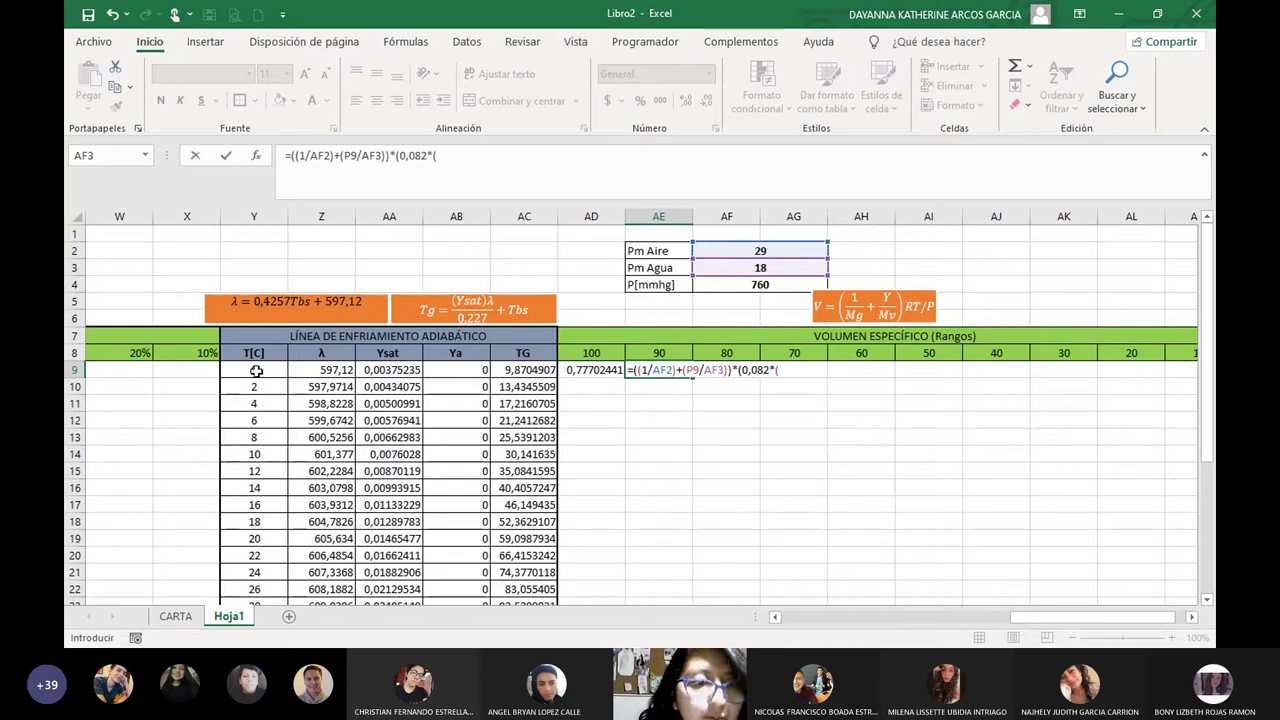
pyautogui.click(253, 370)
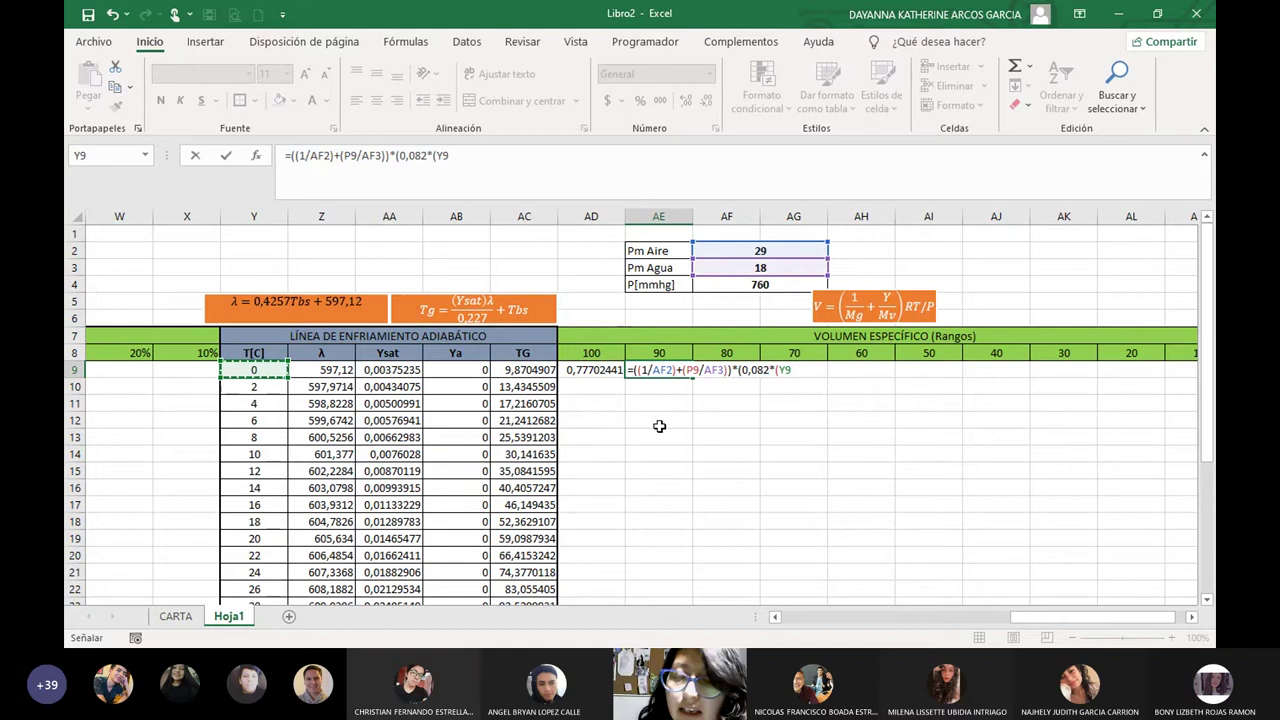
pyautogui.write('+27,')
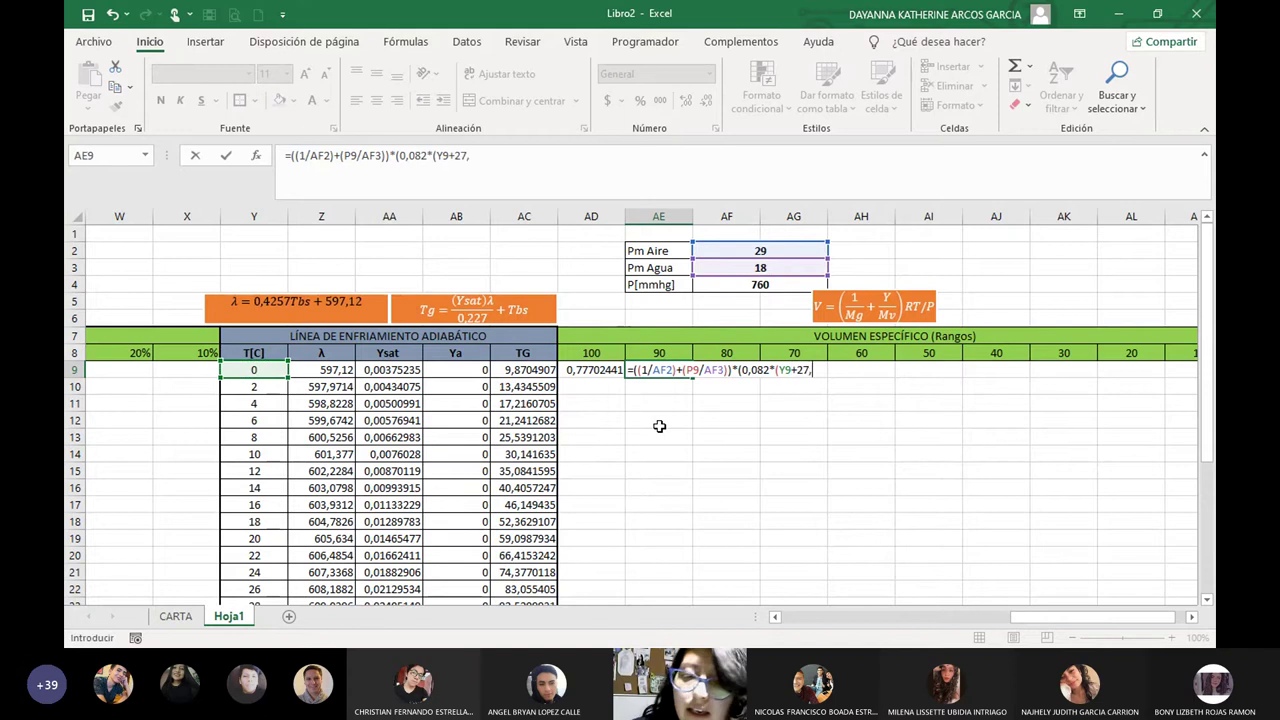
pyautogui.press('BackSpace')
pyautogui.write('3,15')
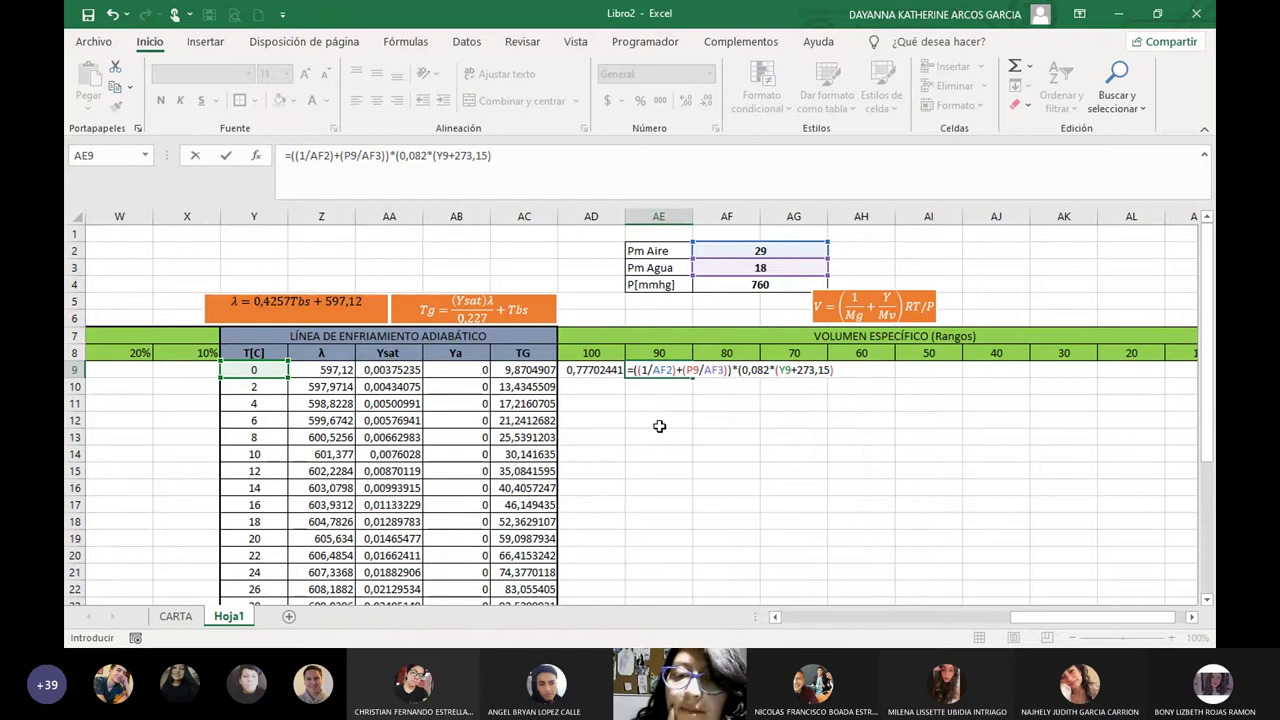
pyautogui.write('))')
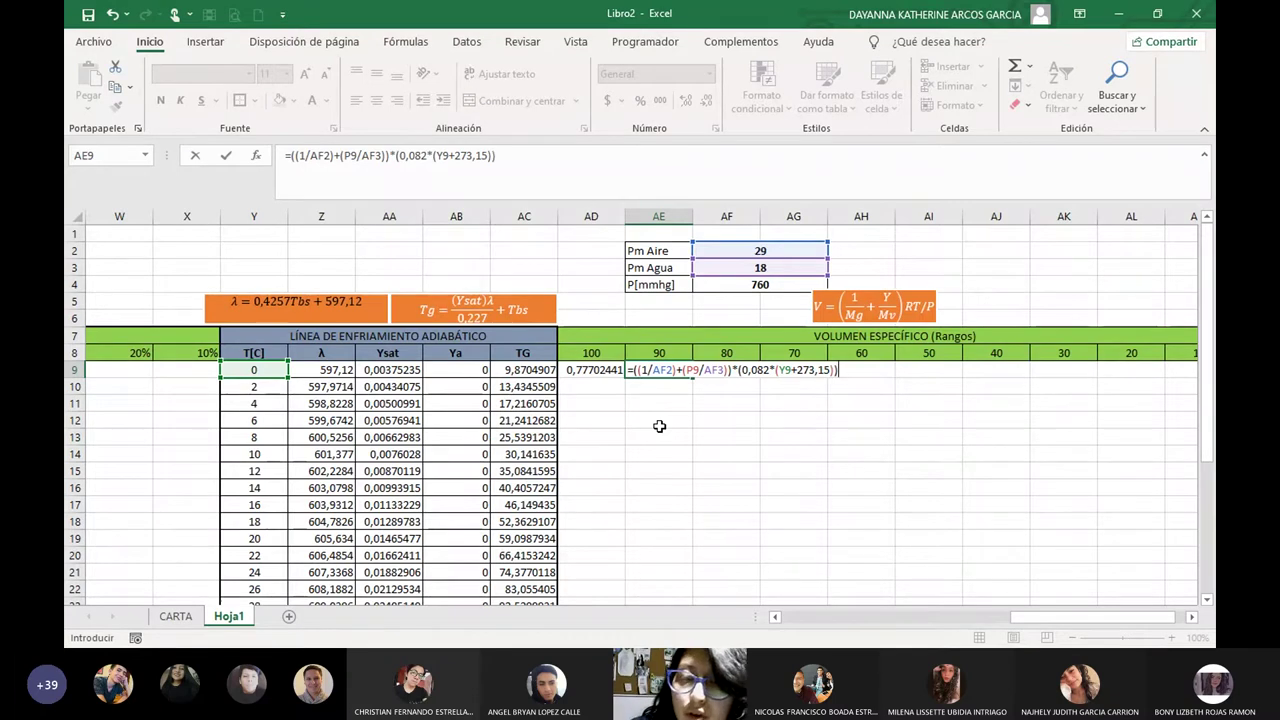
# Complete the AE9 formula by dividing by the pressure in atmospheres, (AF4/760).
pyautogui.write('/(')
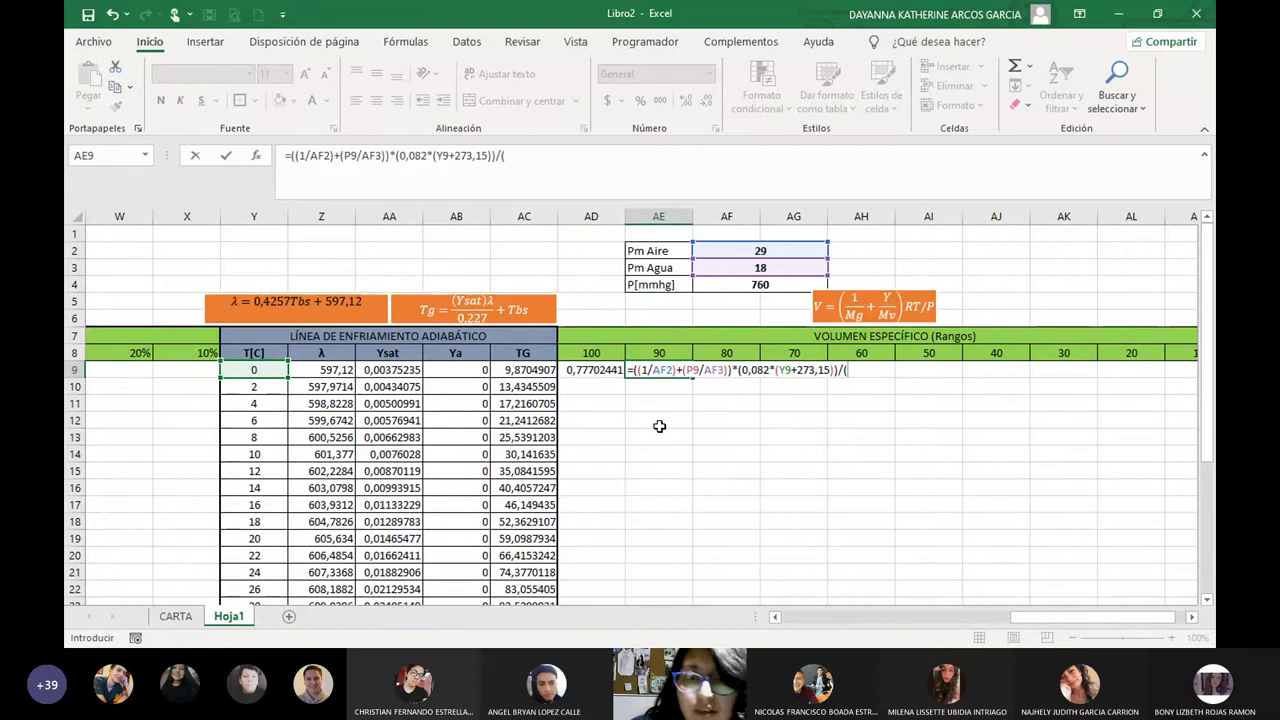
pyautogui.click(760, 287)
pyautogui.write('/')
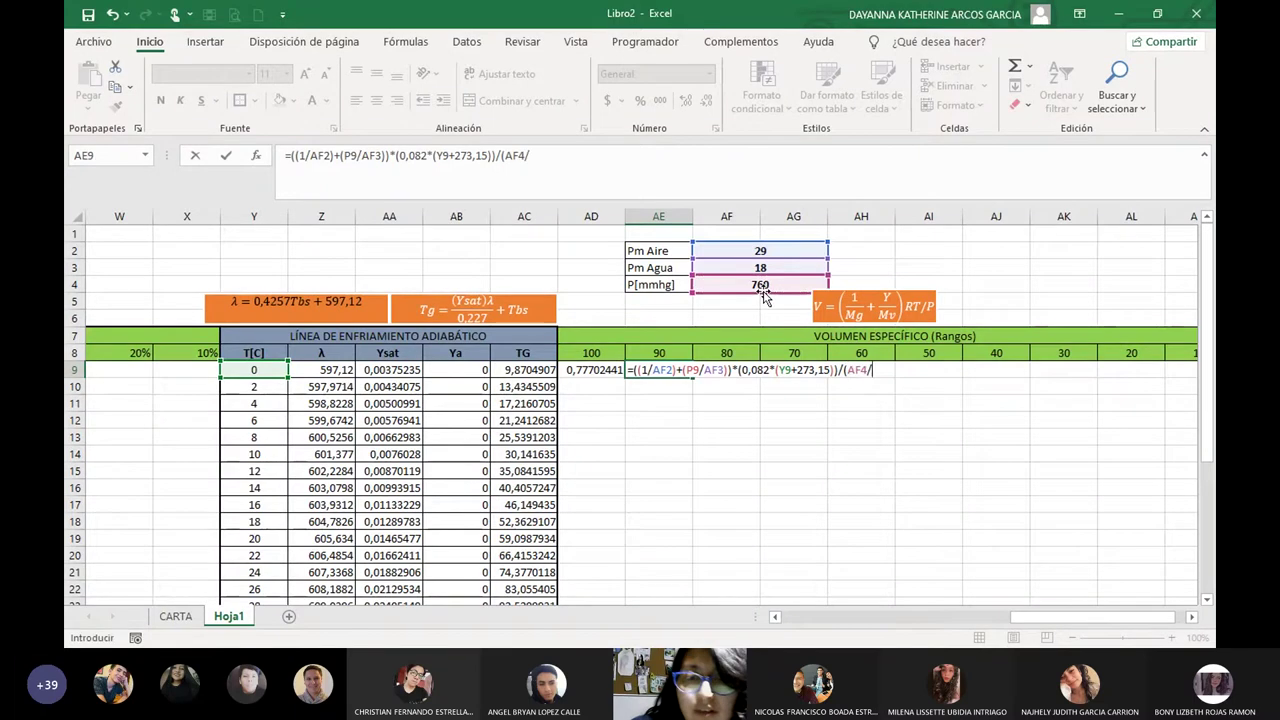
pyautogui.write('760)')
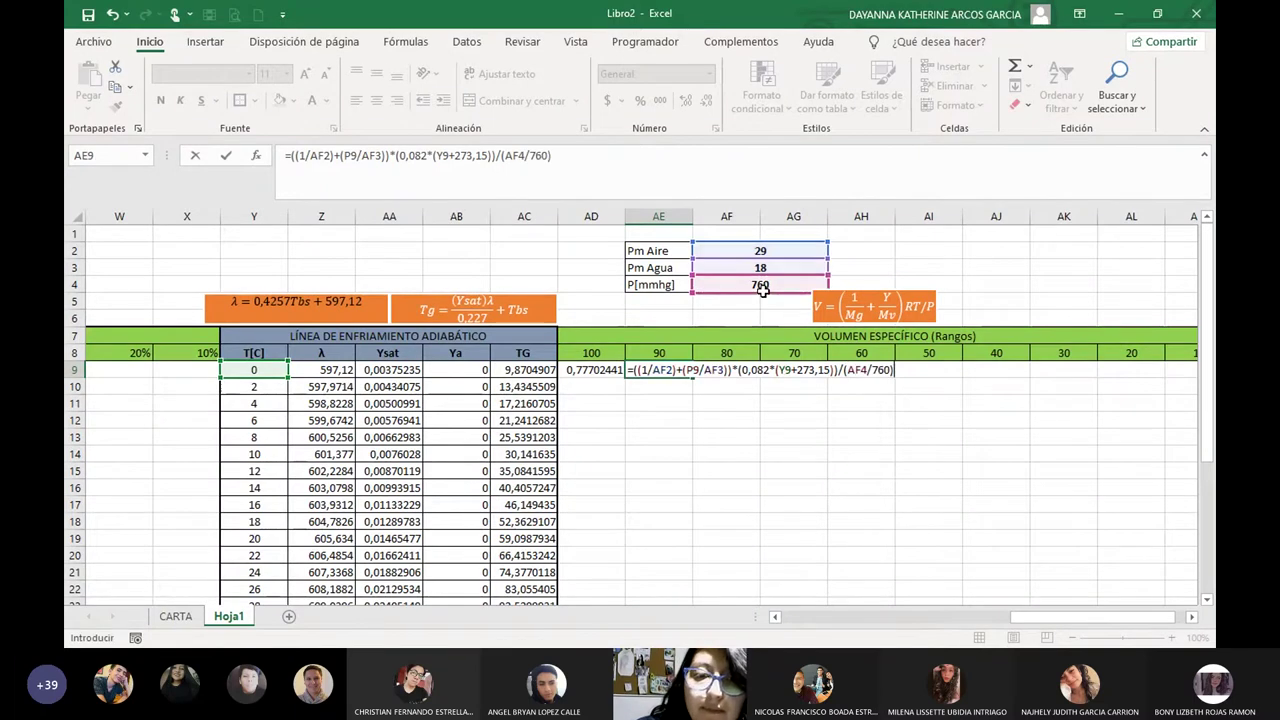
pyautogui.press('Return')
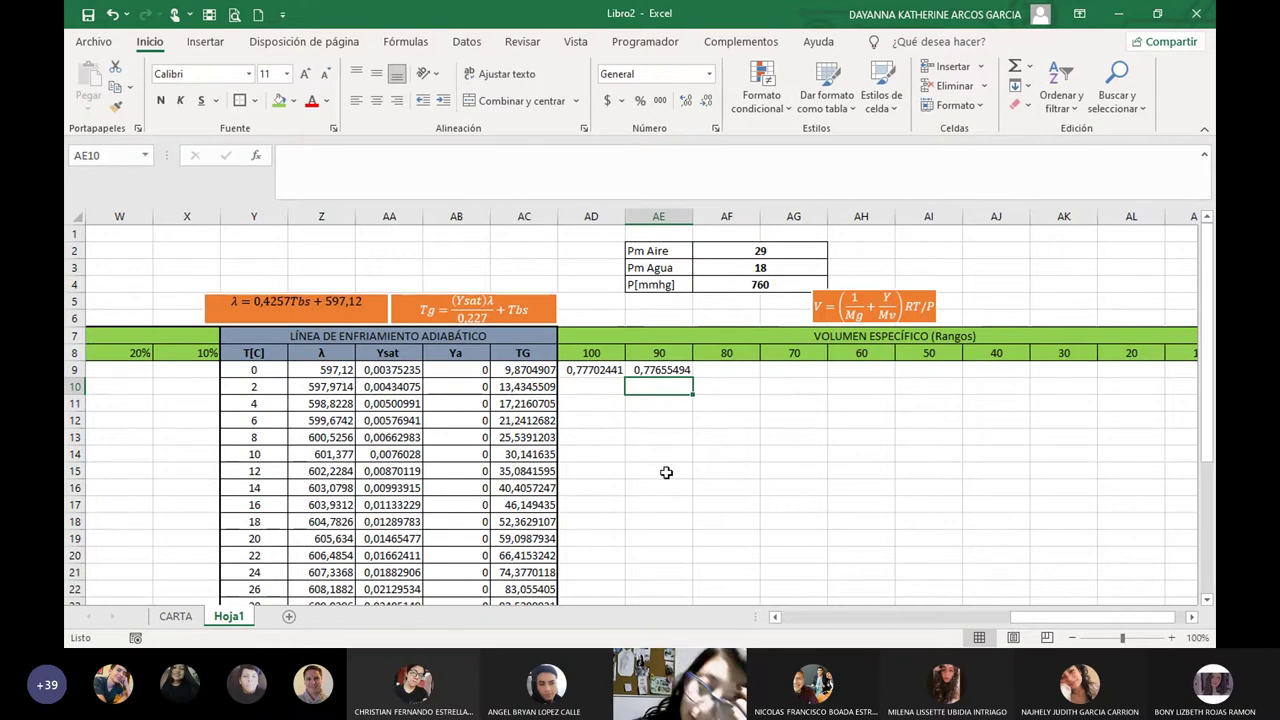
# Make the Pm Aire reference in the AD9 formula absolute, $AF$2.
pyautogui.click(597, 372)
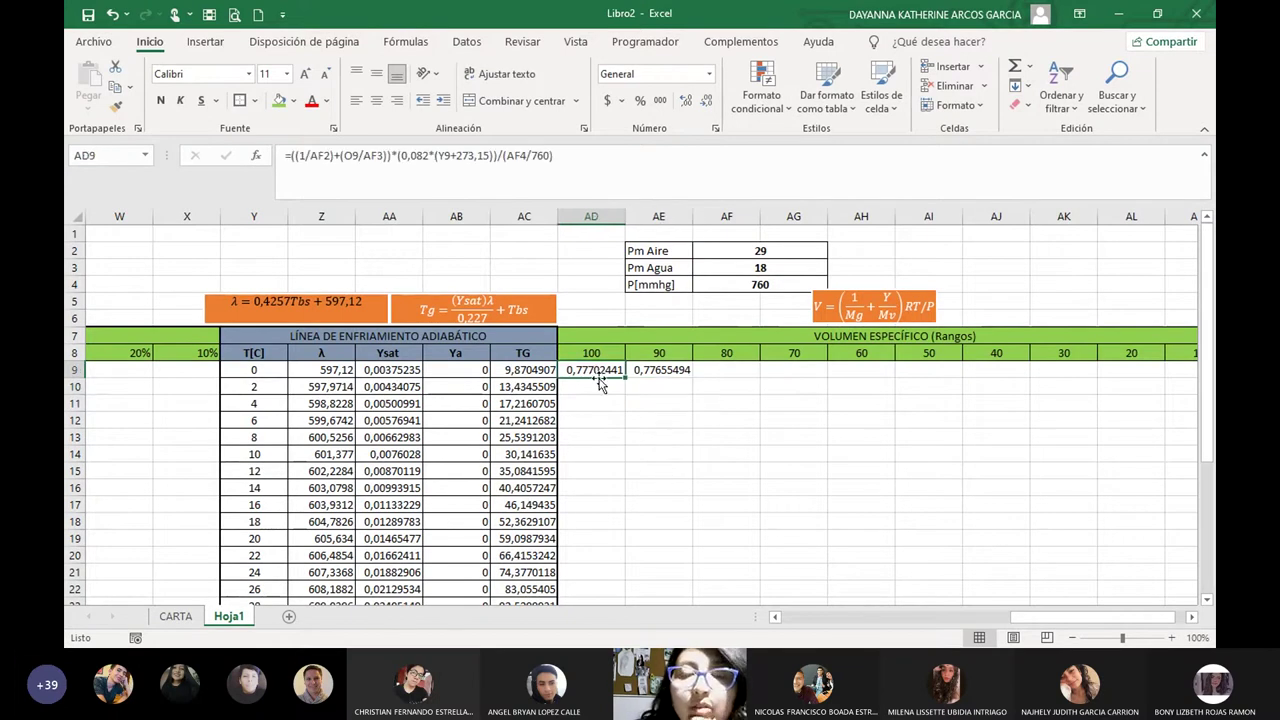
pyautogui.click(310, 158)
pyautogui.write('$')
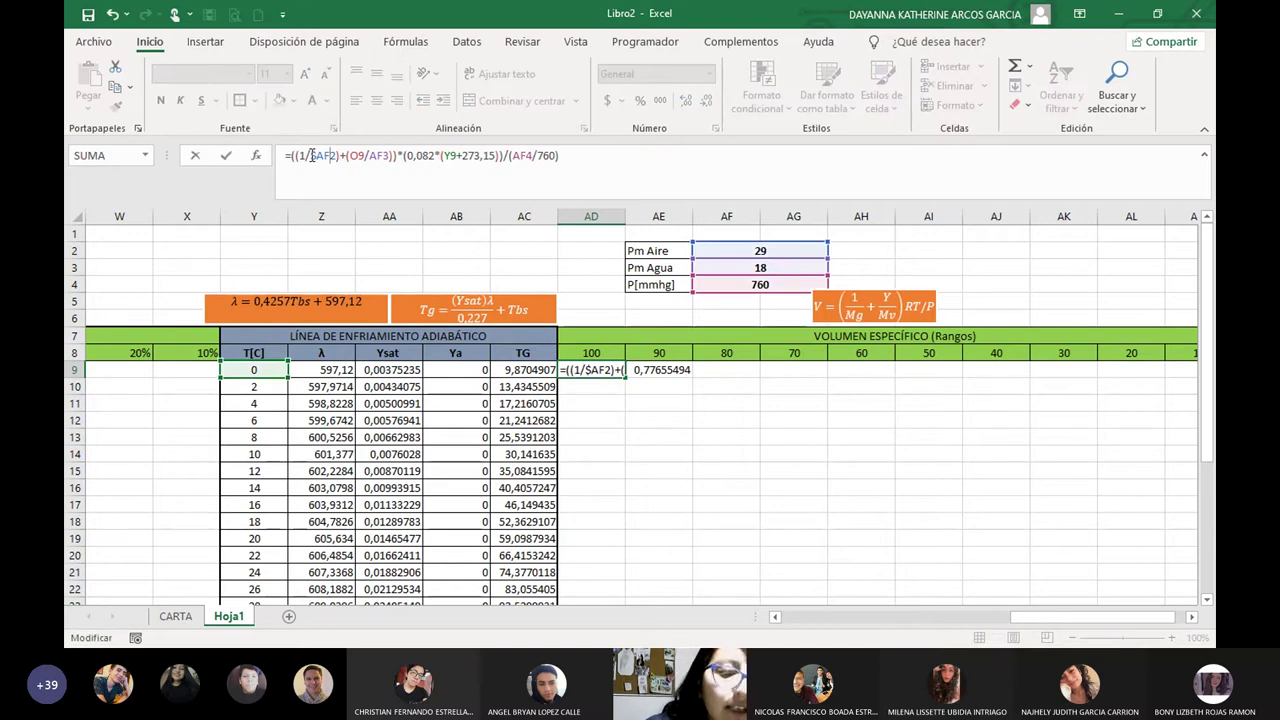
pyautogui.press('Right')
pyautogui.press('Right')
pyautogui.write('$')
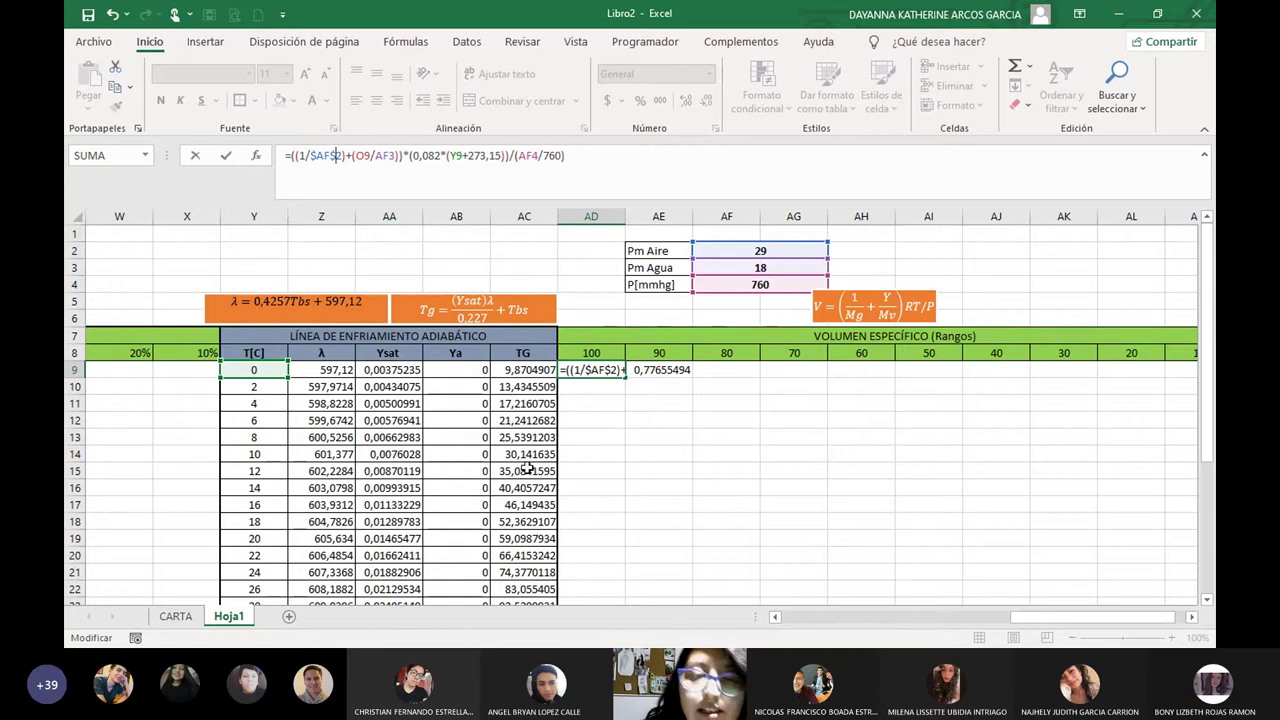
pyautogui.click(336, 155)
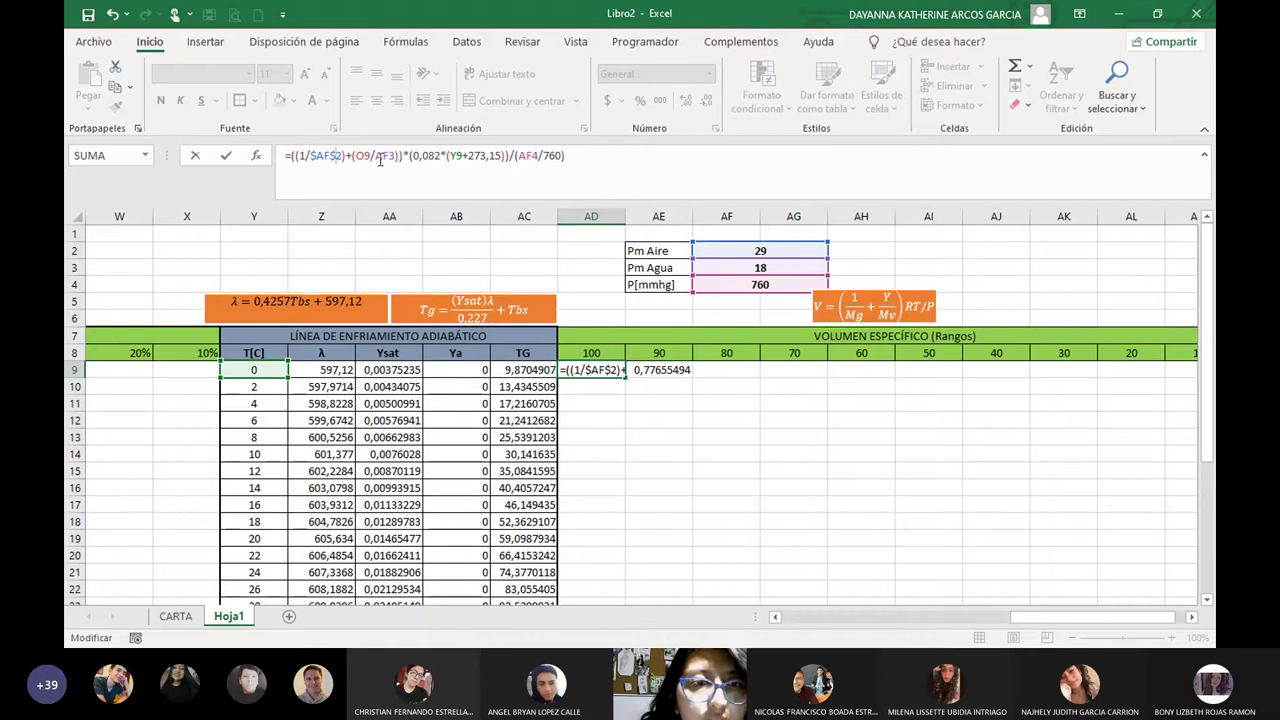
# Make the Pm Agua reference in the AD9 formula absolute, $AF$3.
pyautogui.click(377, 155)
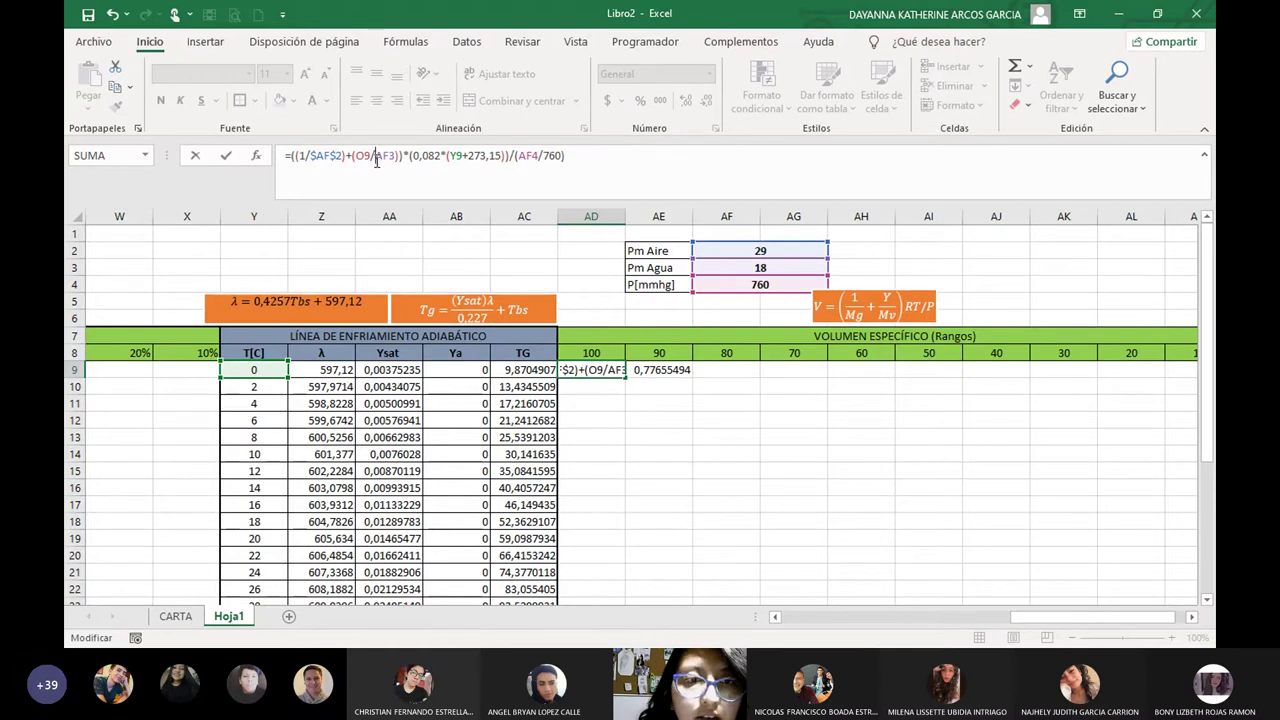
pyautogui.write('$')
pyautogui.press('Right')
pyautogui.press('Right')
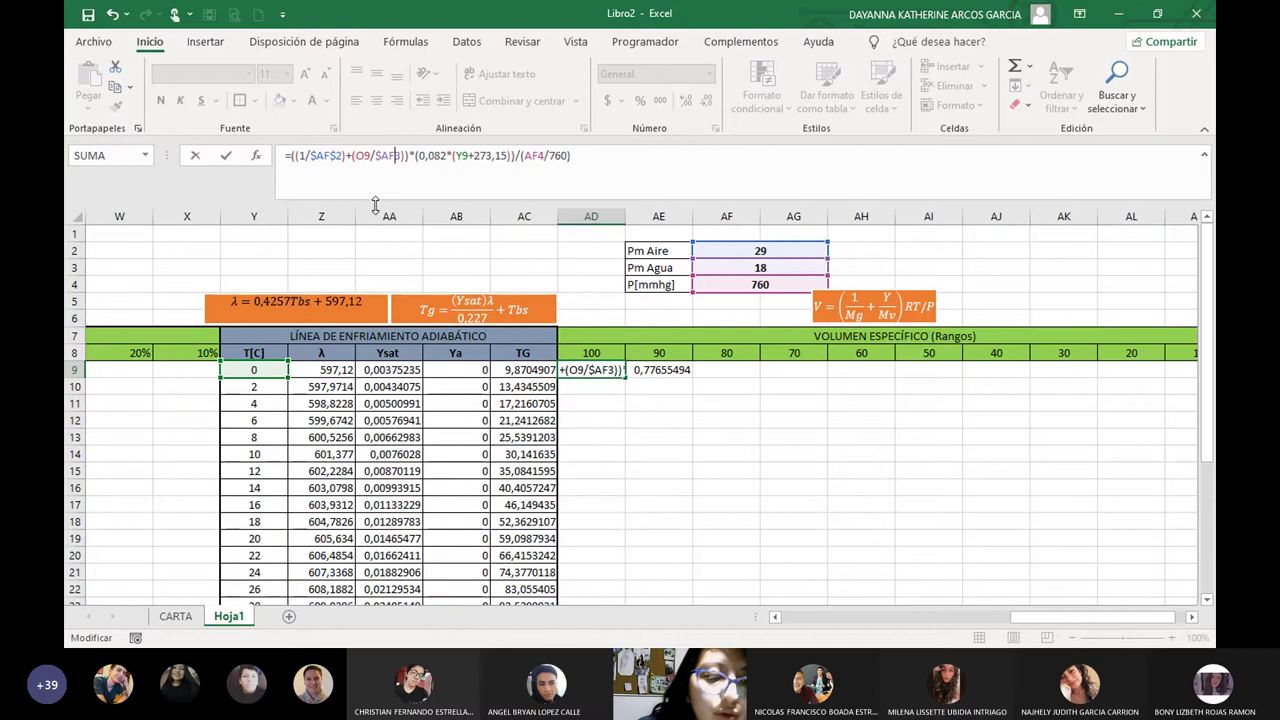
pyautogui.write('$')
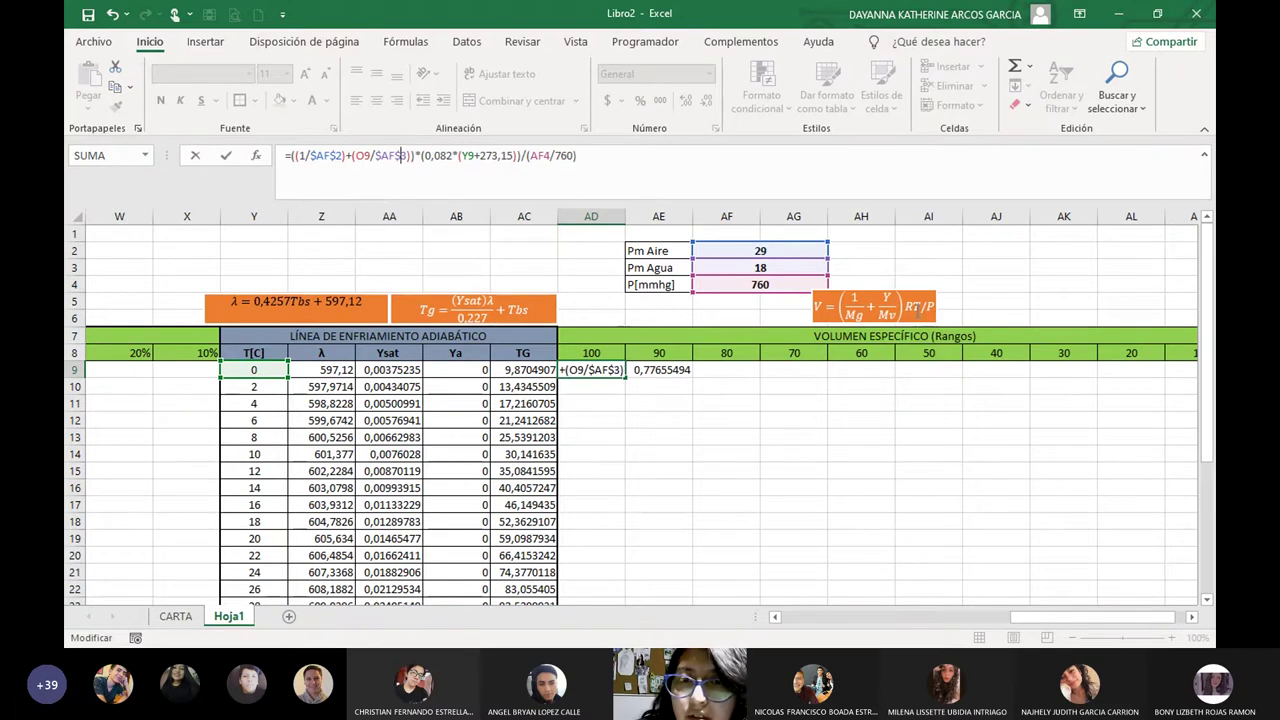
# Make the pressure reference in the AD9 formula absolute, $AF$4, and enter the edited formula.
pyautogui.click(529, 156)
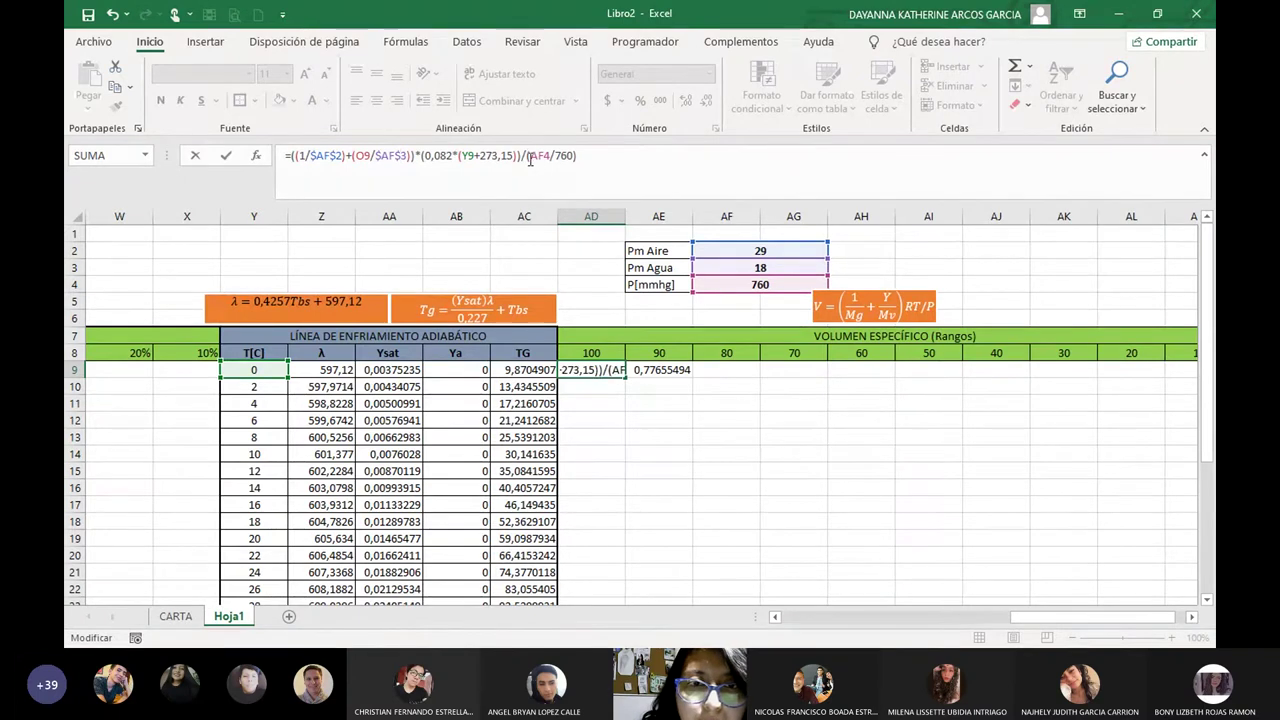
pyautogui.write('$AF')
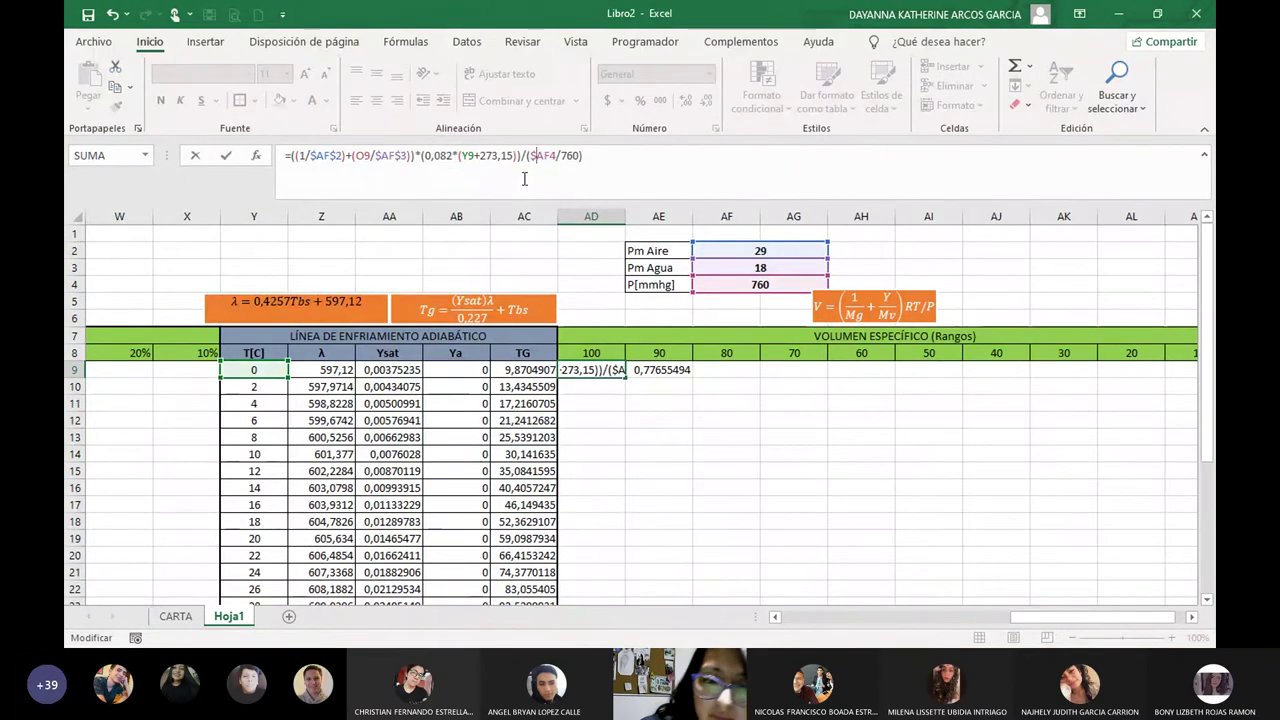
pyautogui.write('$')
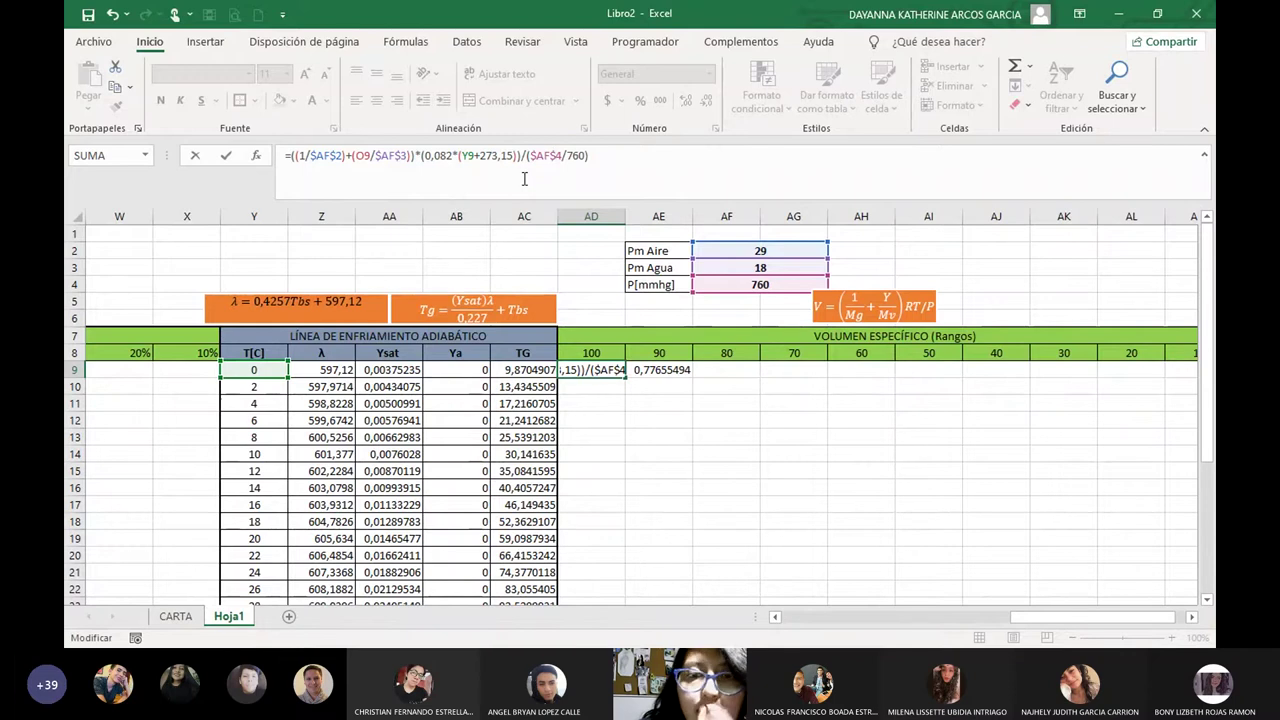
pyautogui.press('Return')
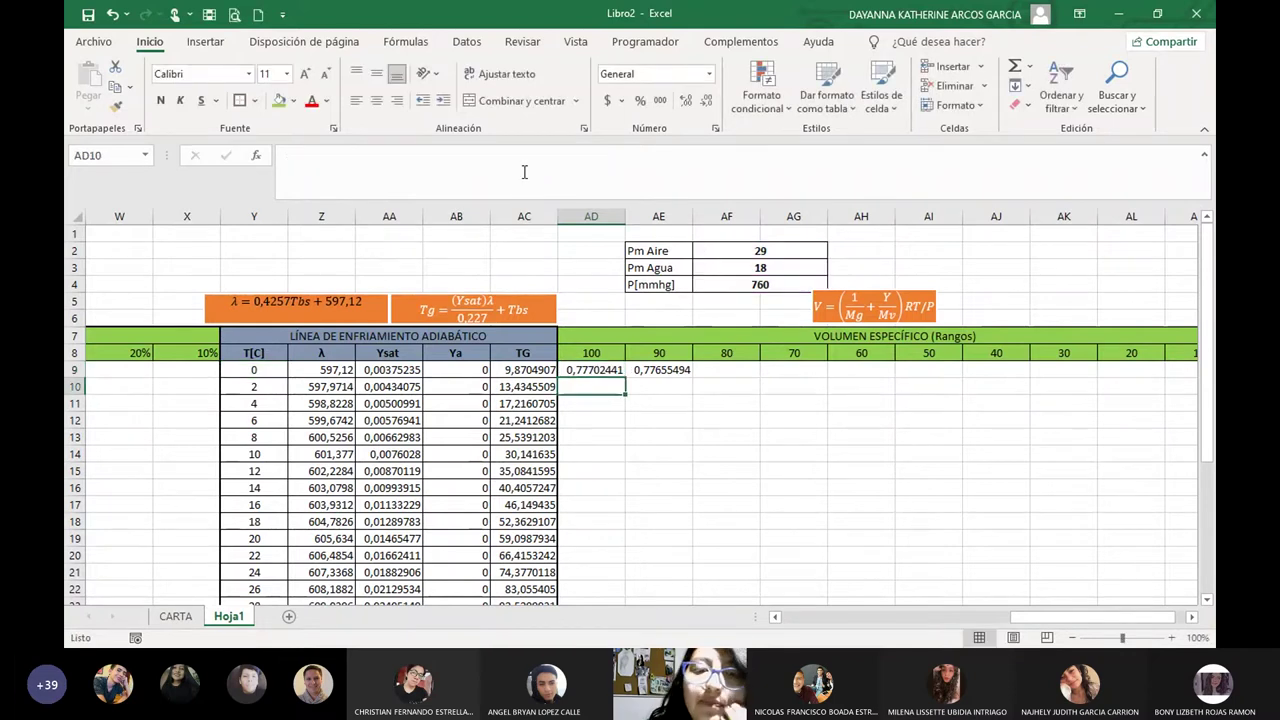
# Apply outside borders to AD9 and fill its specific volume formula down the 100 column.
pyautogui.click(597, 369)
pyautogui.click(256, 101)
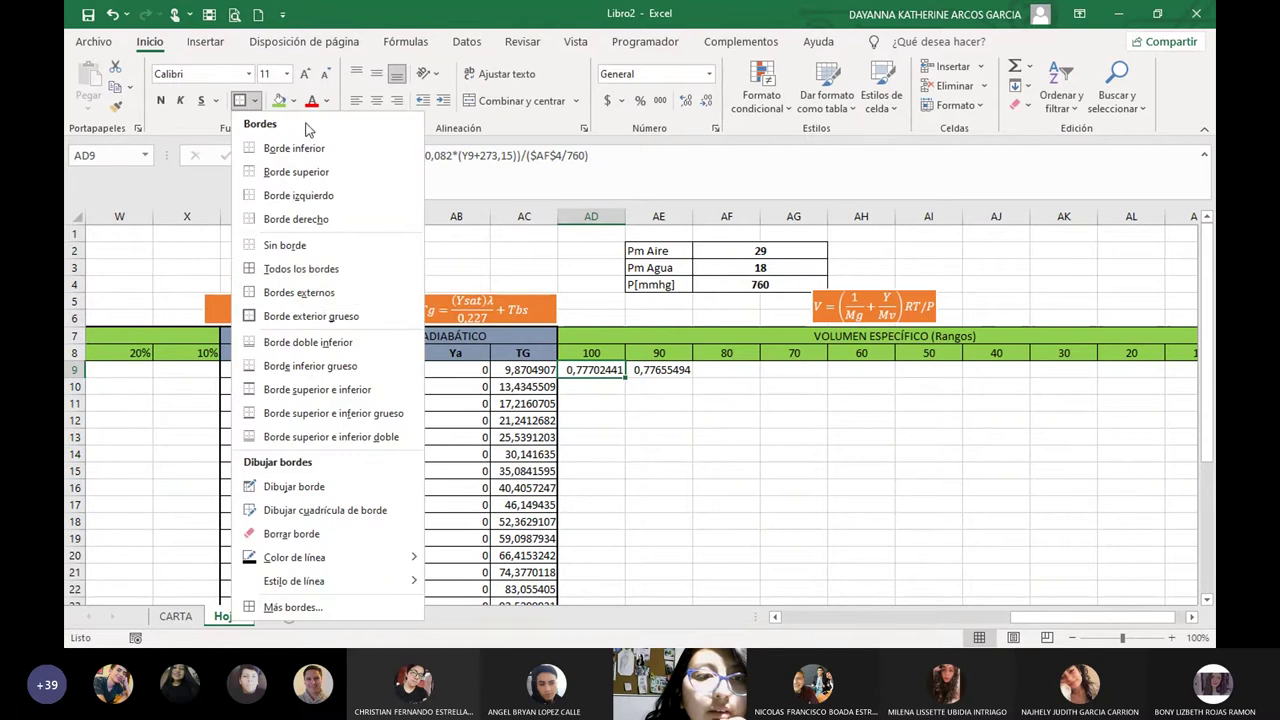
pyautogui.click(300, 289)
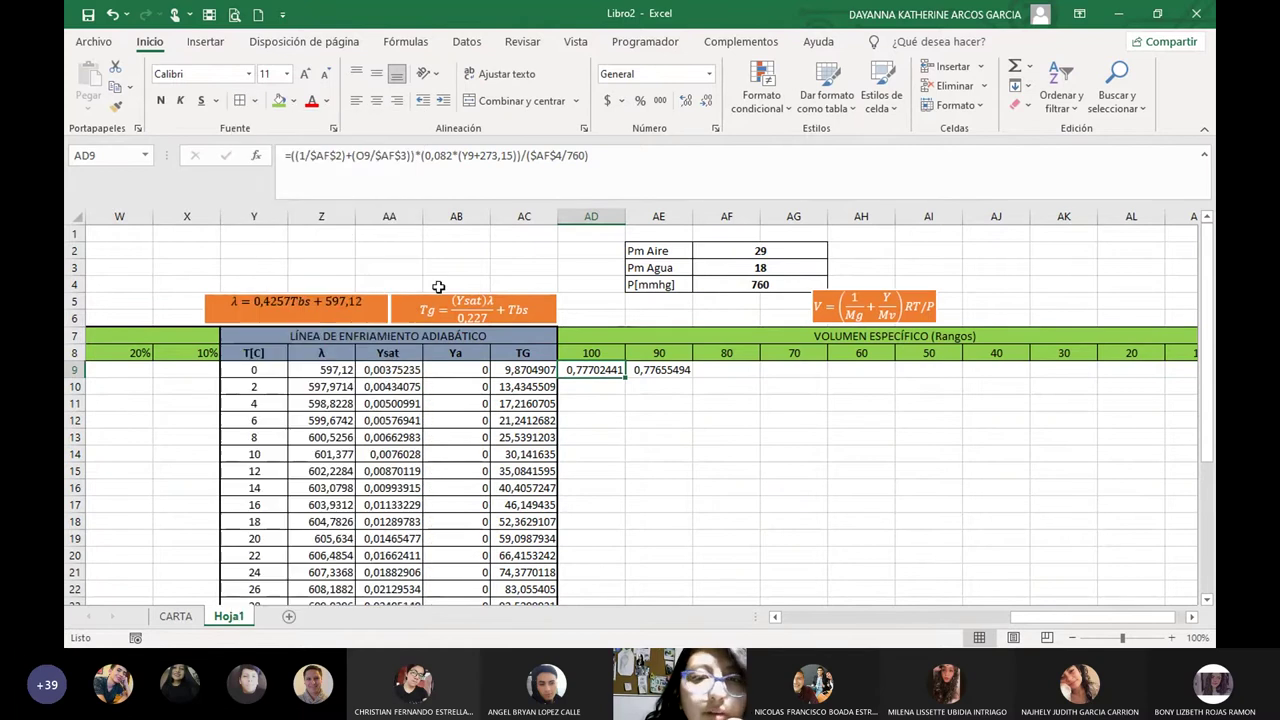
pyautogui.doubleClick(623, 381)
pyautogui.click(716, 468)
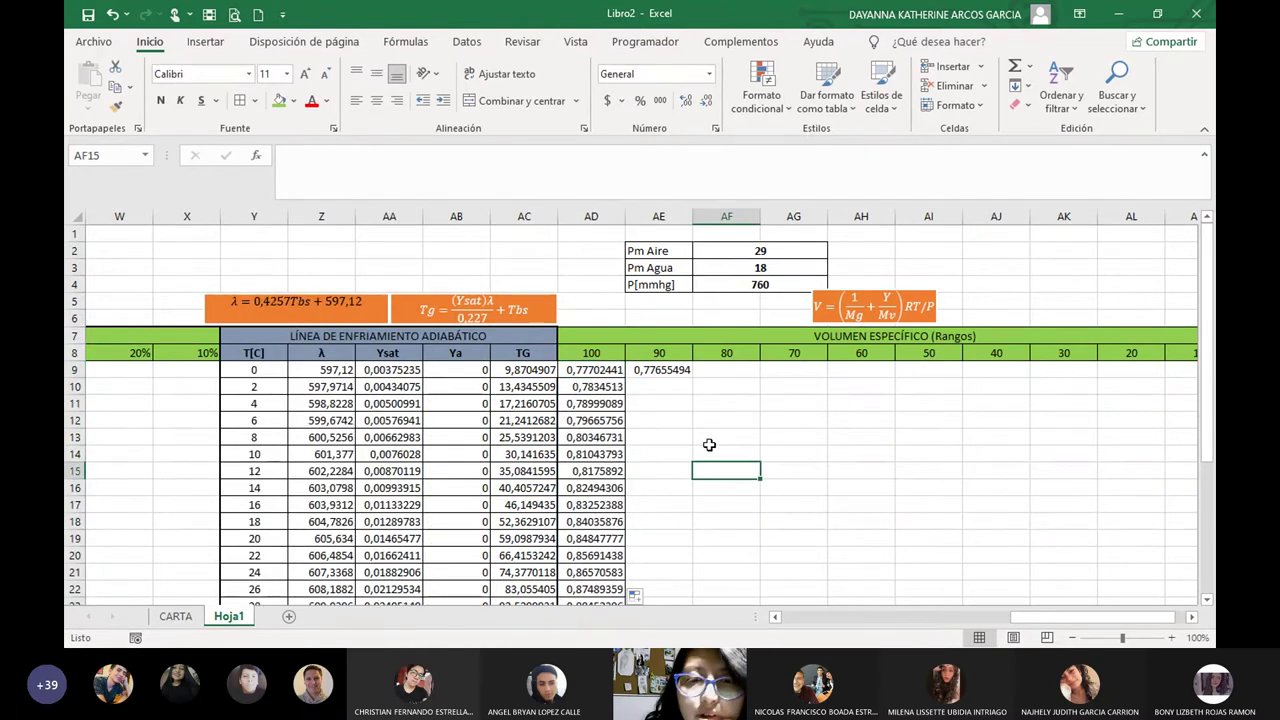
# Make the Pm Aire reference in the AE9 formula absolute, $AF$2.
pyautogui.click(667, 371)
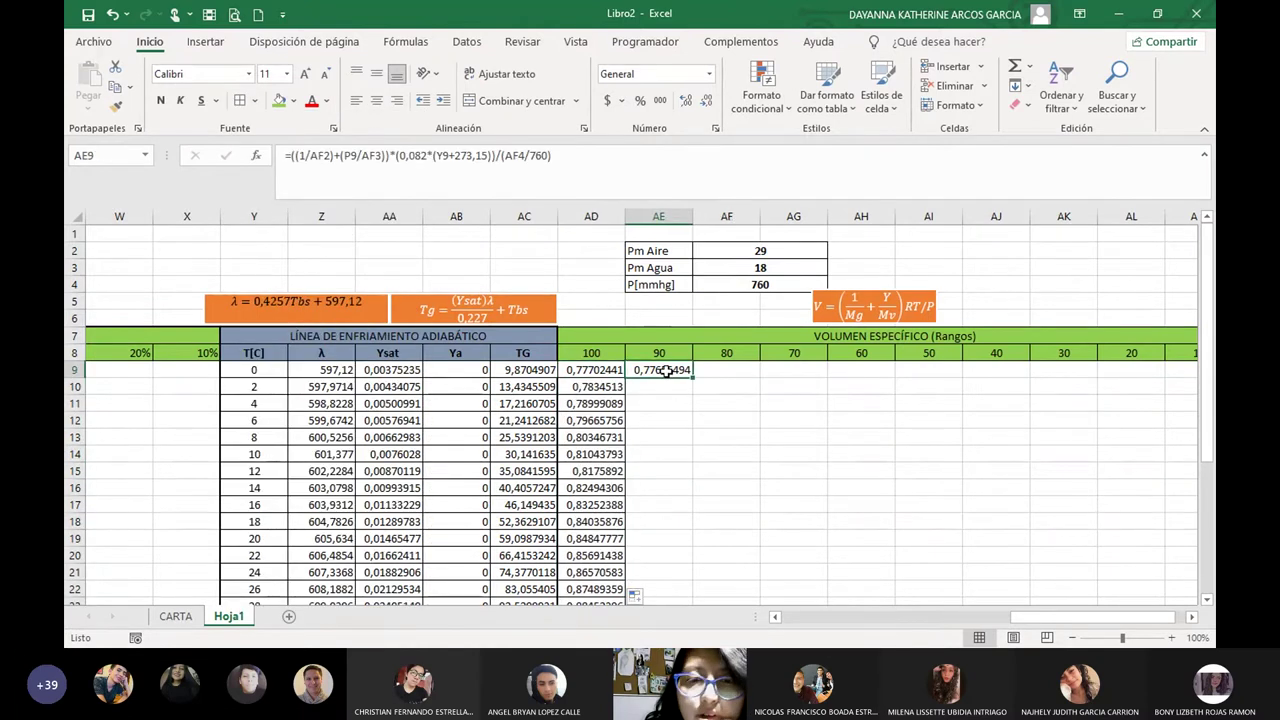
pyautogui.click(318, 156)
pyautogui.write('$')
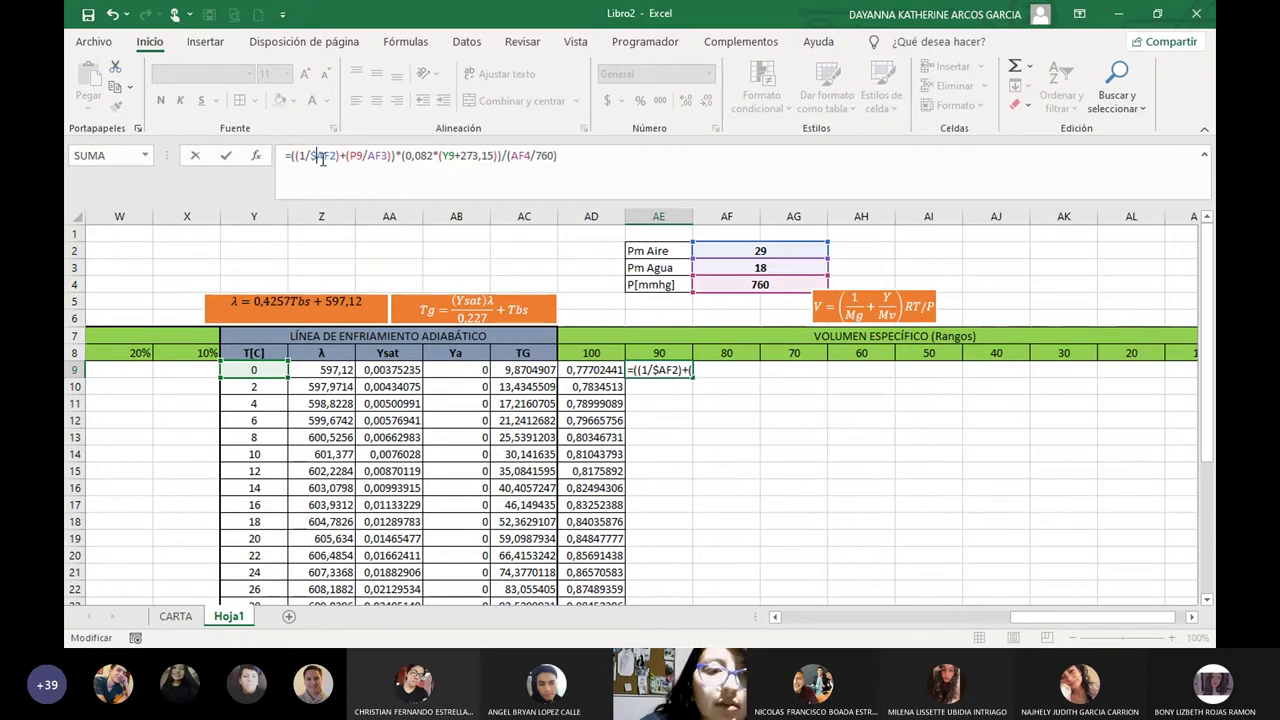
pyautogui.press('Right')
pyautogui.press('Right')
pyautogui.write('$')
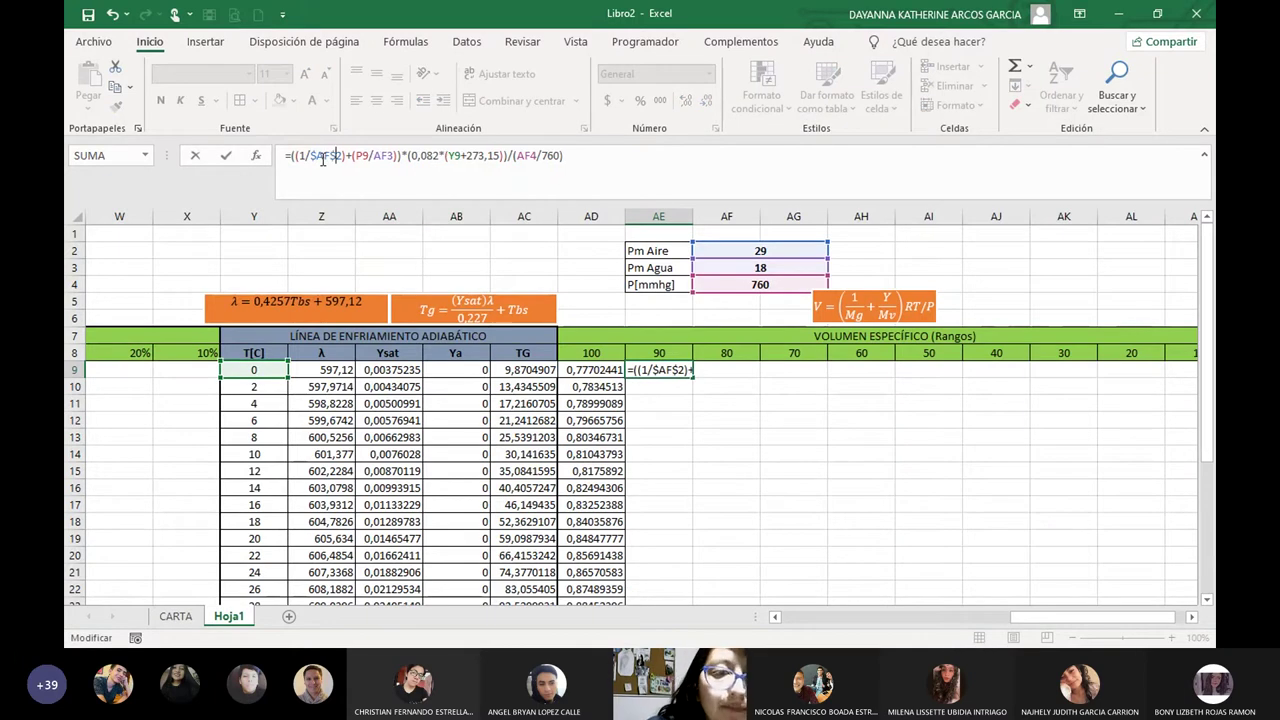
# Make the Pm Agua reference in the AE9 formula absolute, $AF$3.
pyautogui.click(358, 155)
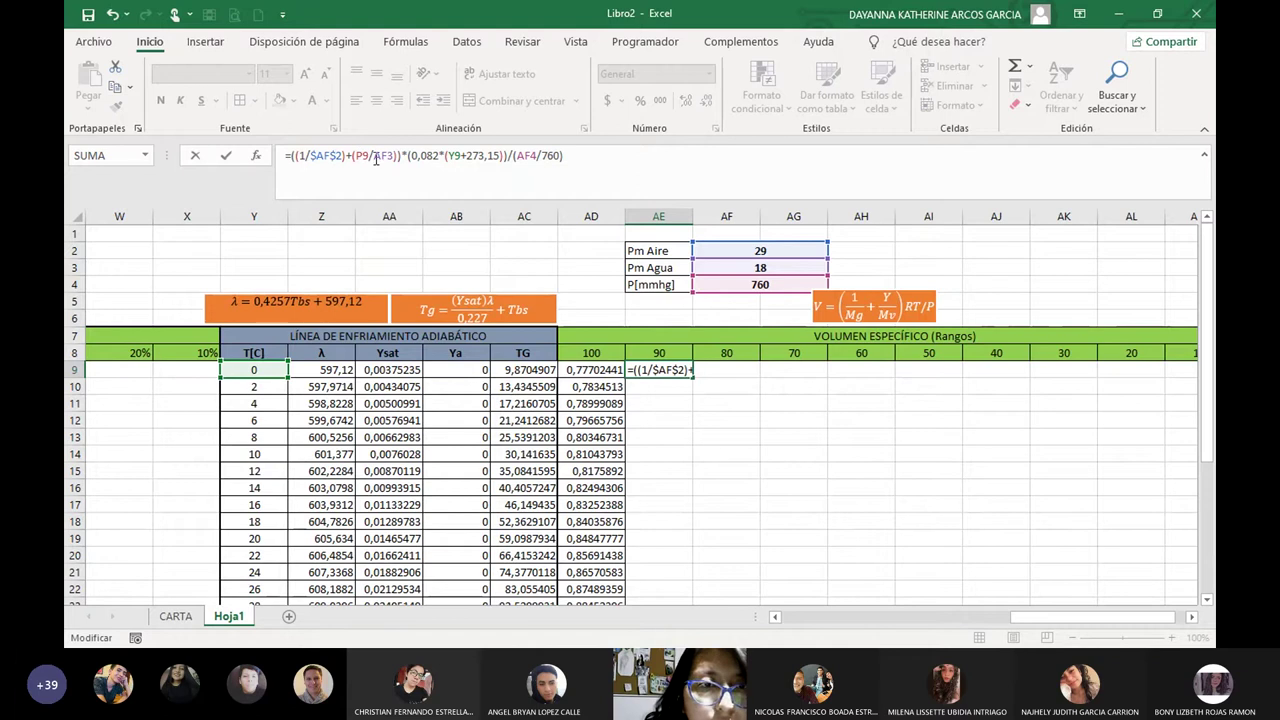
pyautogui.click(376, 156)
pyautogui.write('$')
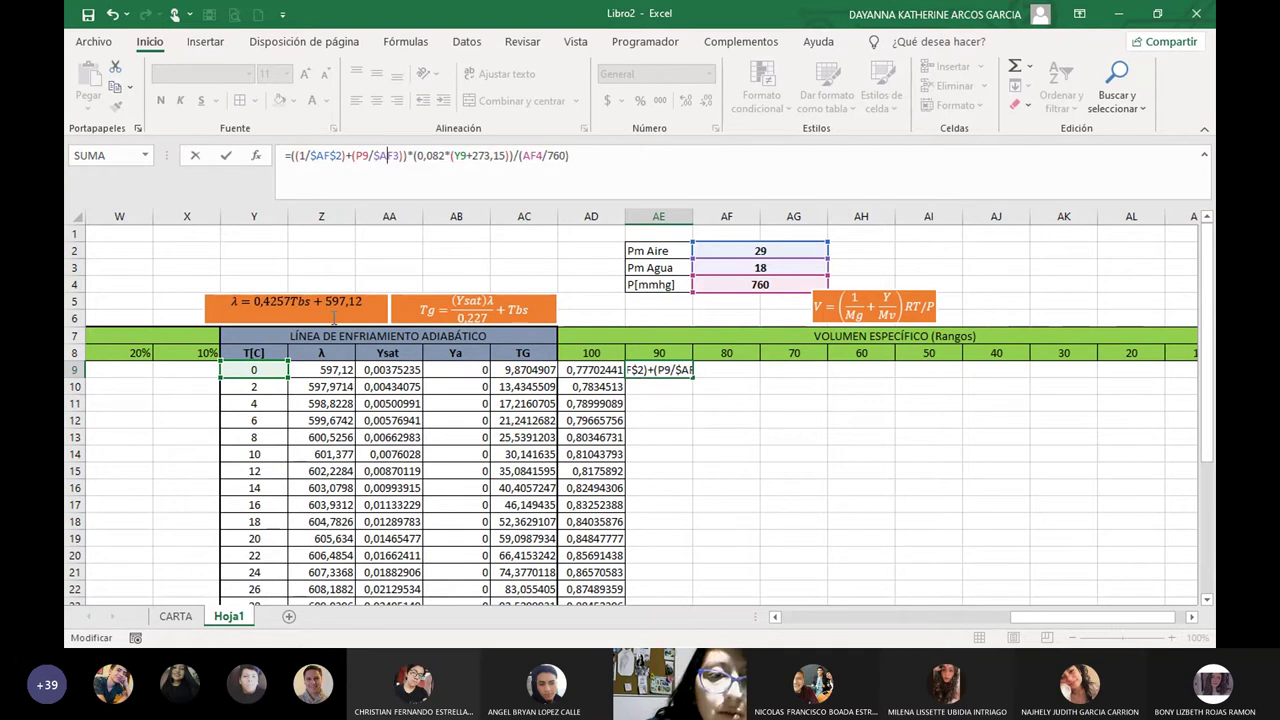
pyautogui.press('Right')
pyautogui.write('$')
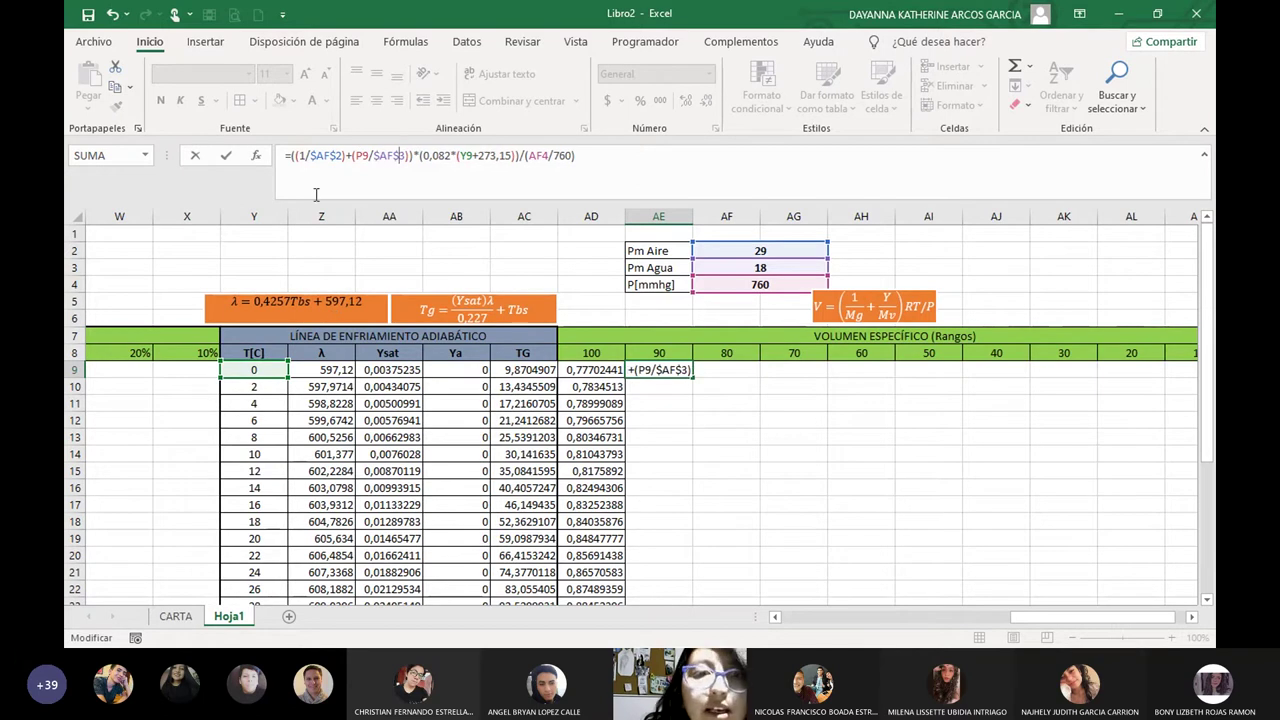
# Make the pressure reference in the AE9 formula absolute, $AF$4, and enter the edited formula.
pyautogui.click(523, 155)
pyautogui.write('($')
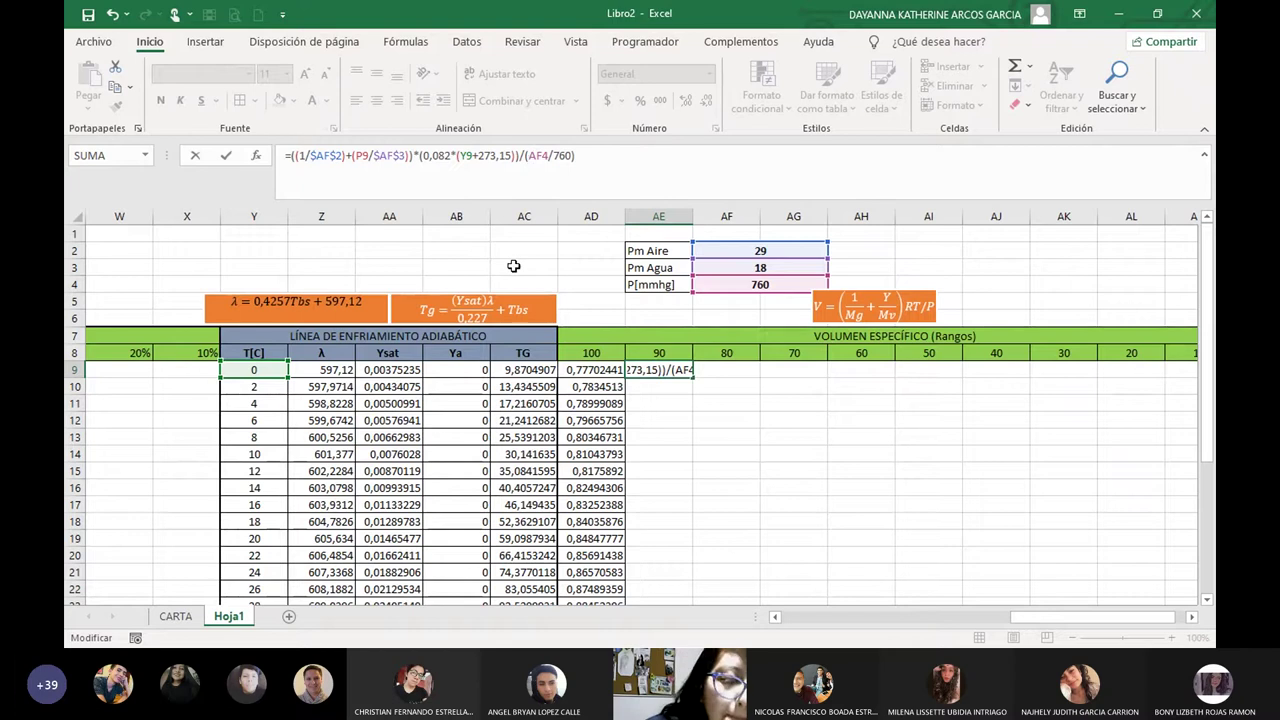
pyautogui.press('Right')
pyautogui.press('Right')
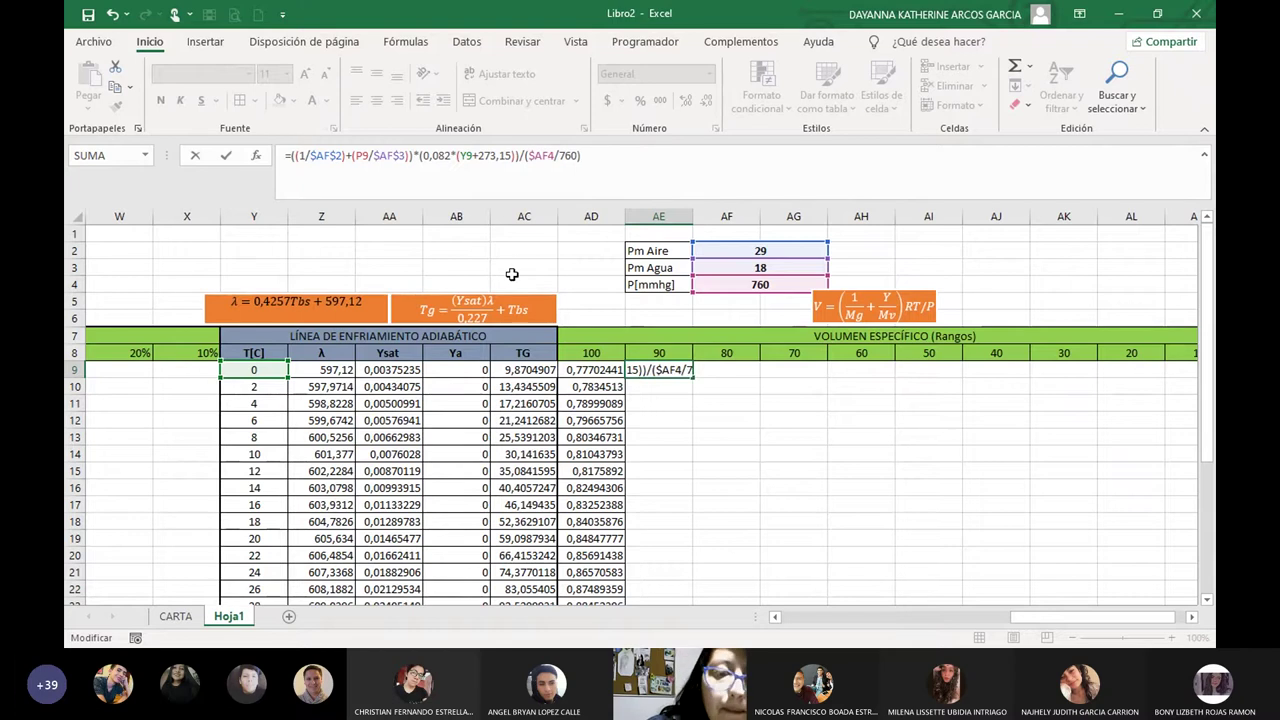
pyautogui.write('$')
pyautogui.press('Return')
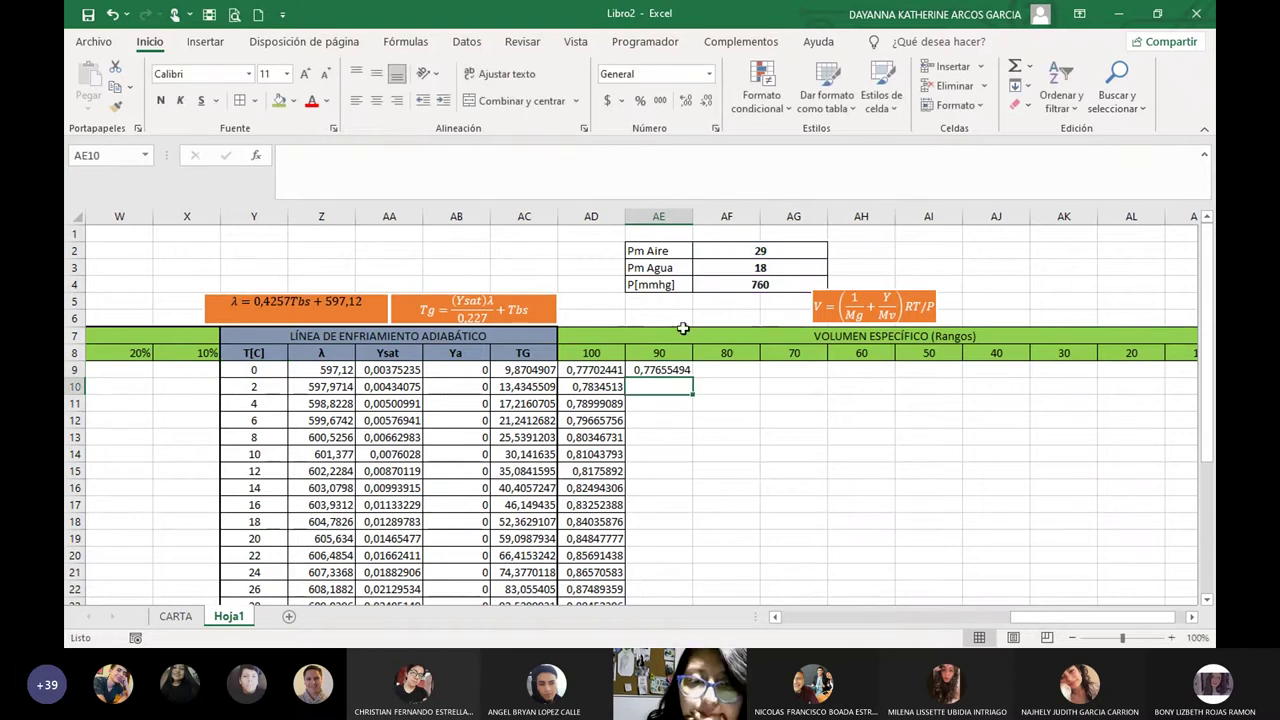
# Fill the AE9 specific volume formula down the 90 column to the last temperature row and check the filled cells.
pyautogui.click(672, 370)
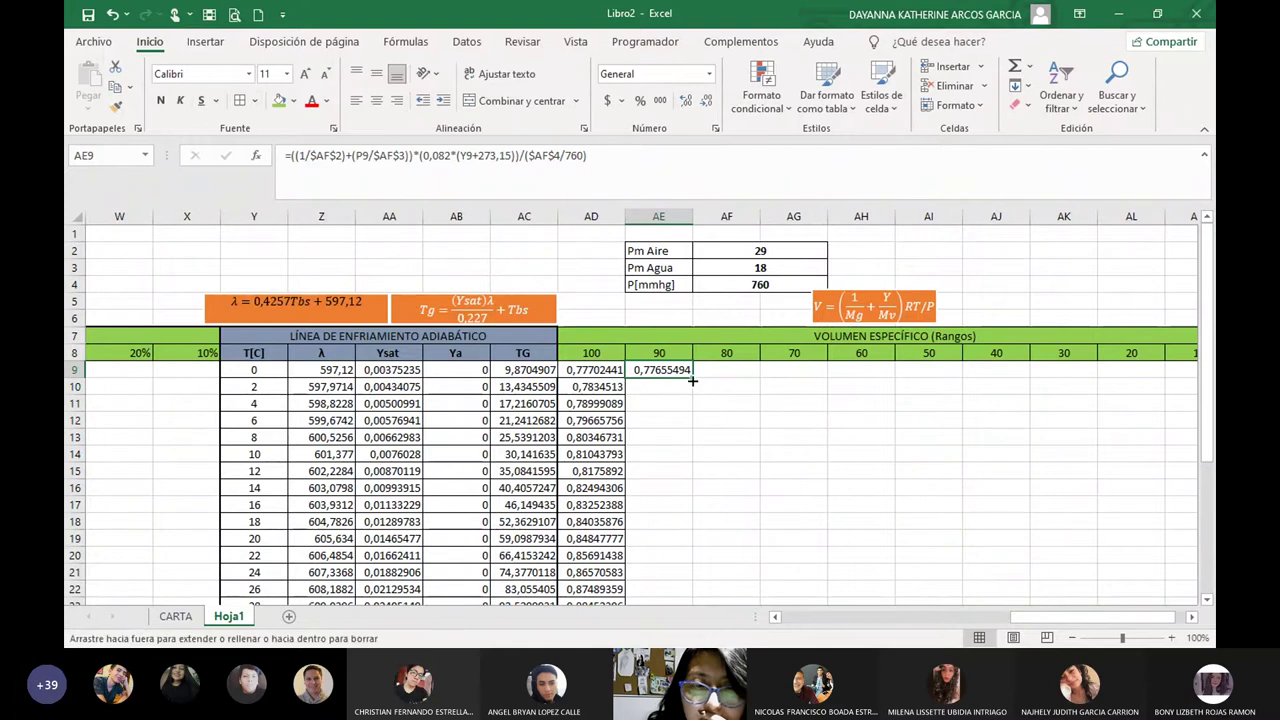
pyautogui.doubleClick(692, 381)
pyautogui.scroll(-5, 783, 454)
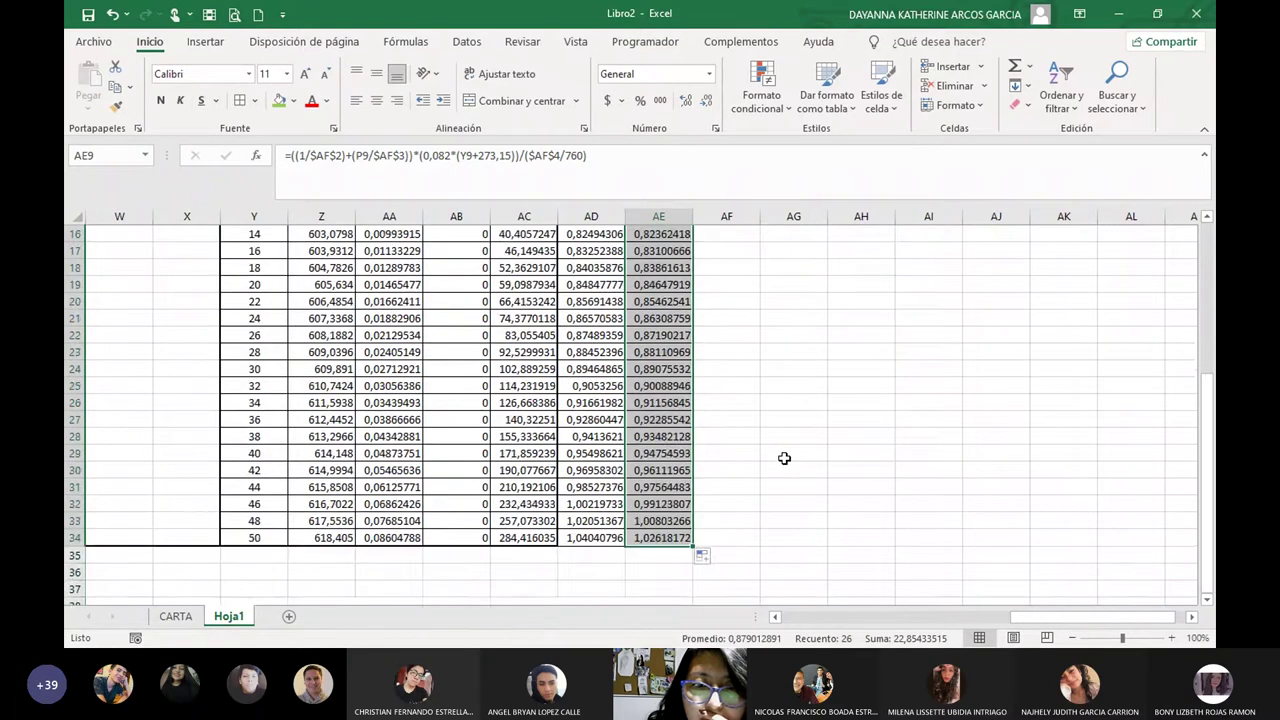
pyautogui.scroll(5, 784, 458)
pyautogui.click(784, 458)
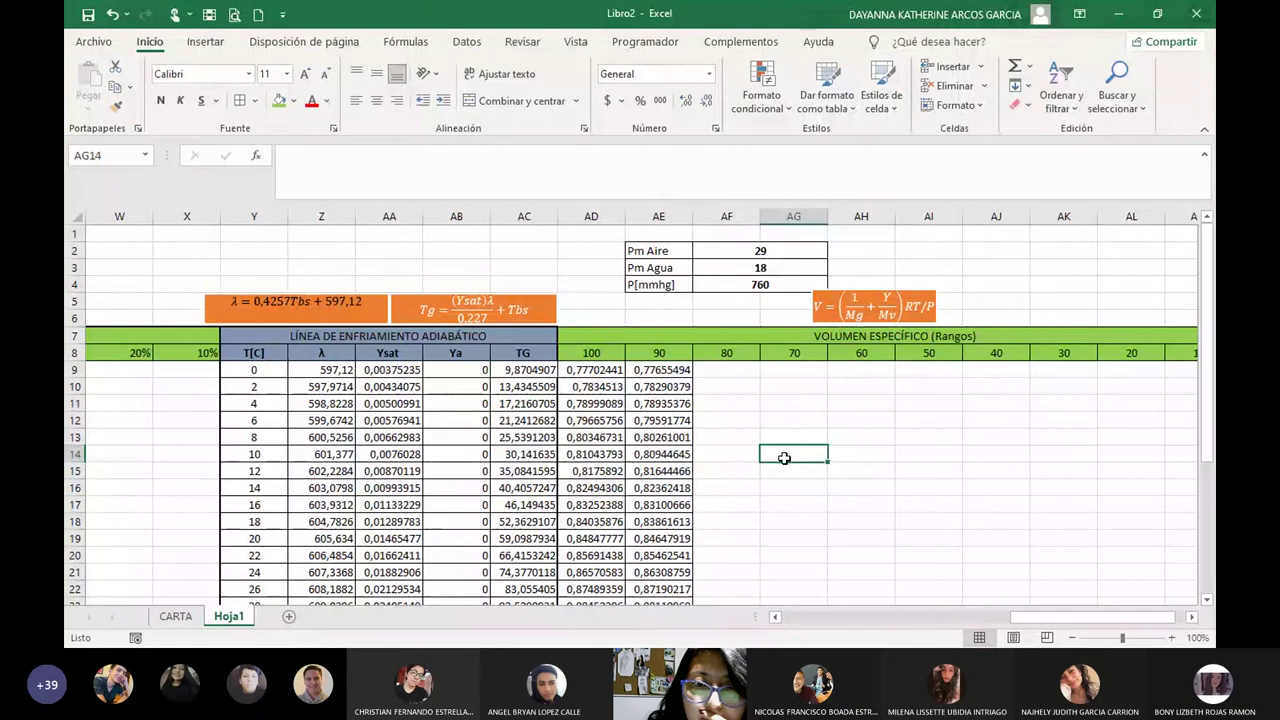
pyautogui.scroll(-2, 784, 458)
pyautogui.scroll(2, 784, 458)
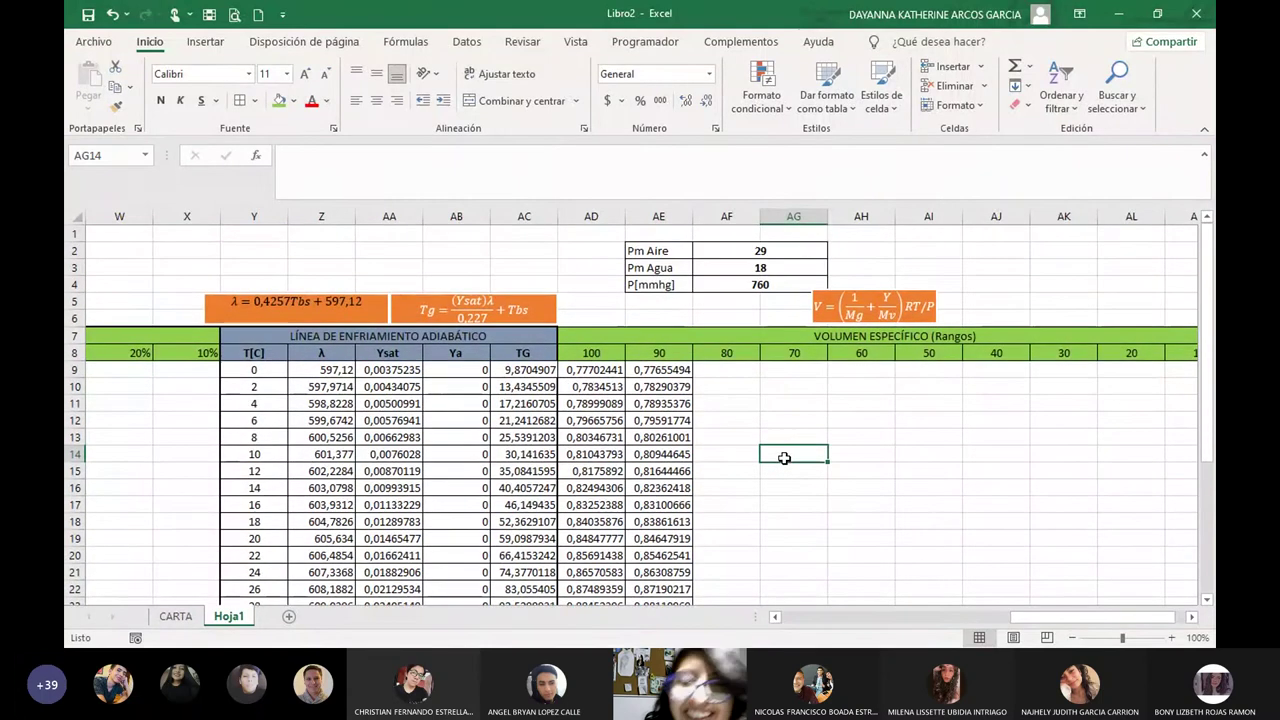
# Shift the specific volume equation box slightly to the right, above the 60 and 50 columns.
pyautogui.click(729, 373)
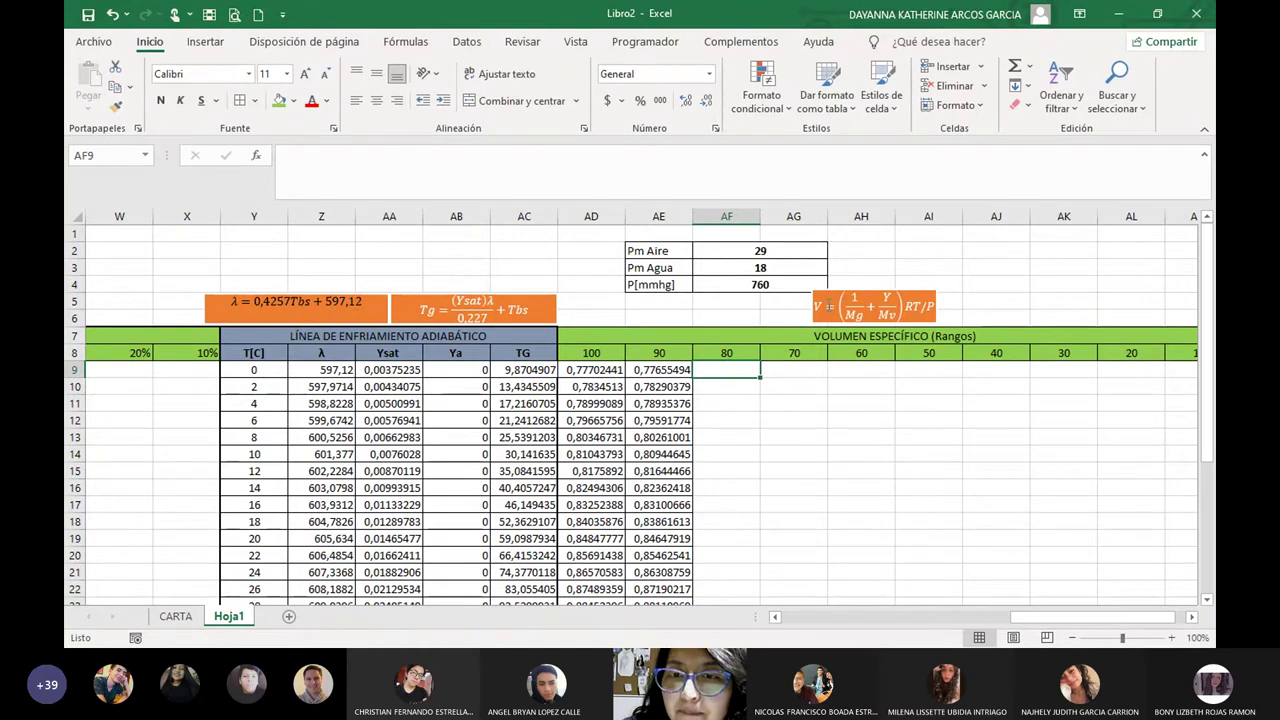
pyautogui.click(850, 296)
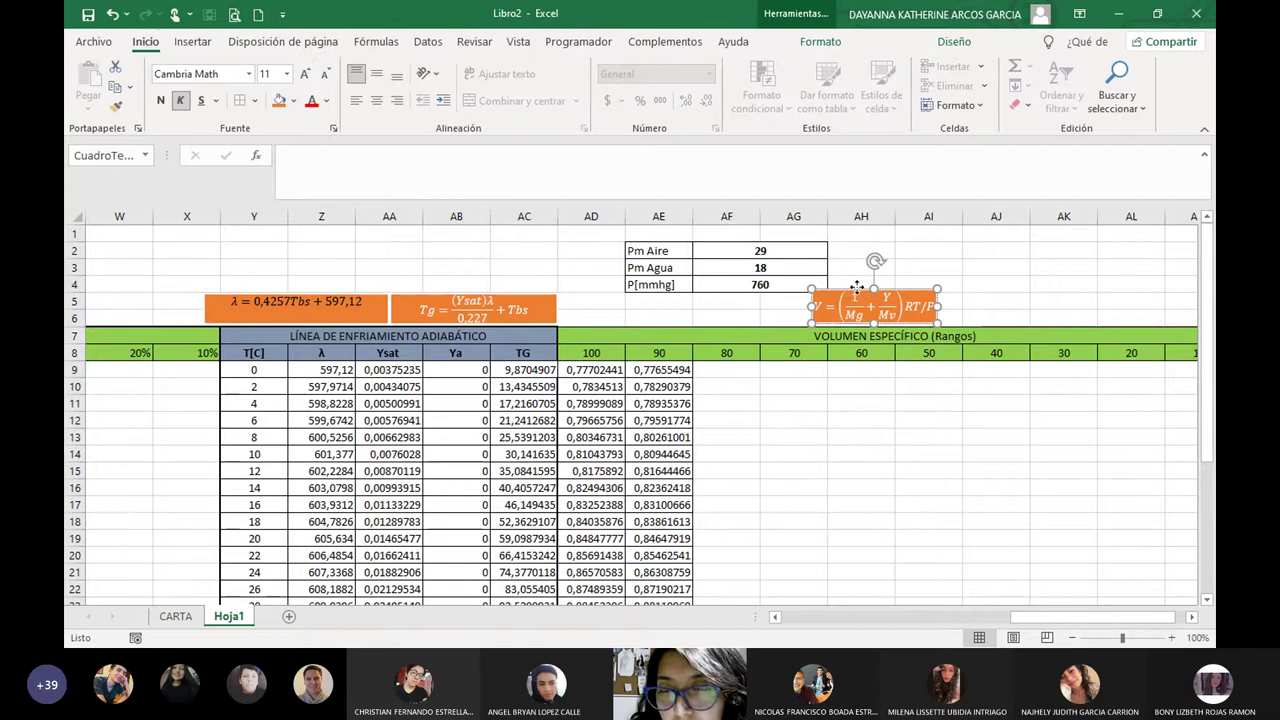
pyautogui.moveTo(850, 293); pyautogui.dragTo(880, 288)
pyautogui.click(865, 472)
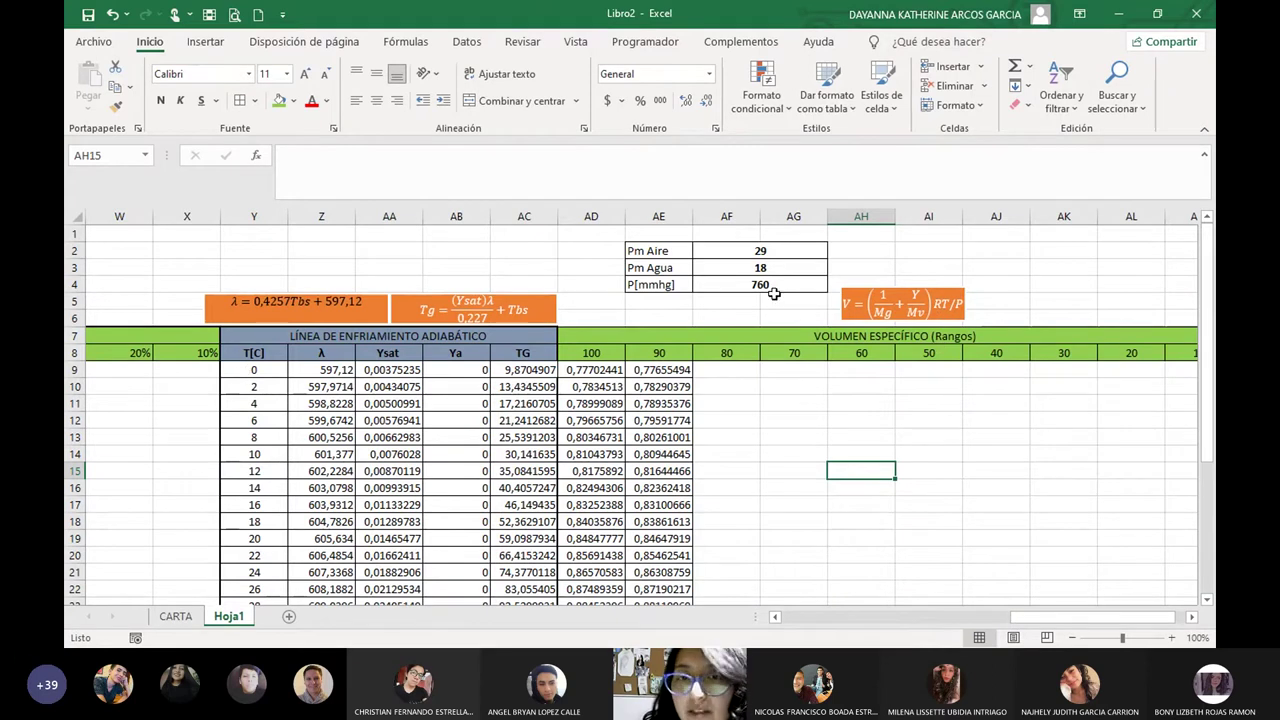
pyautogui.click(603, 370)
pyautogui.click(641, 370)
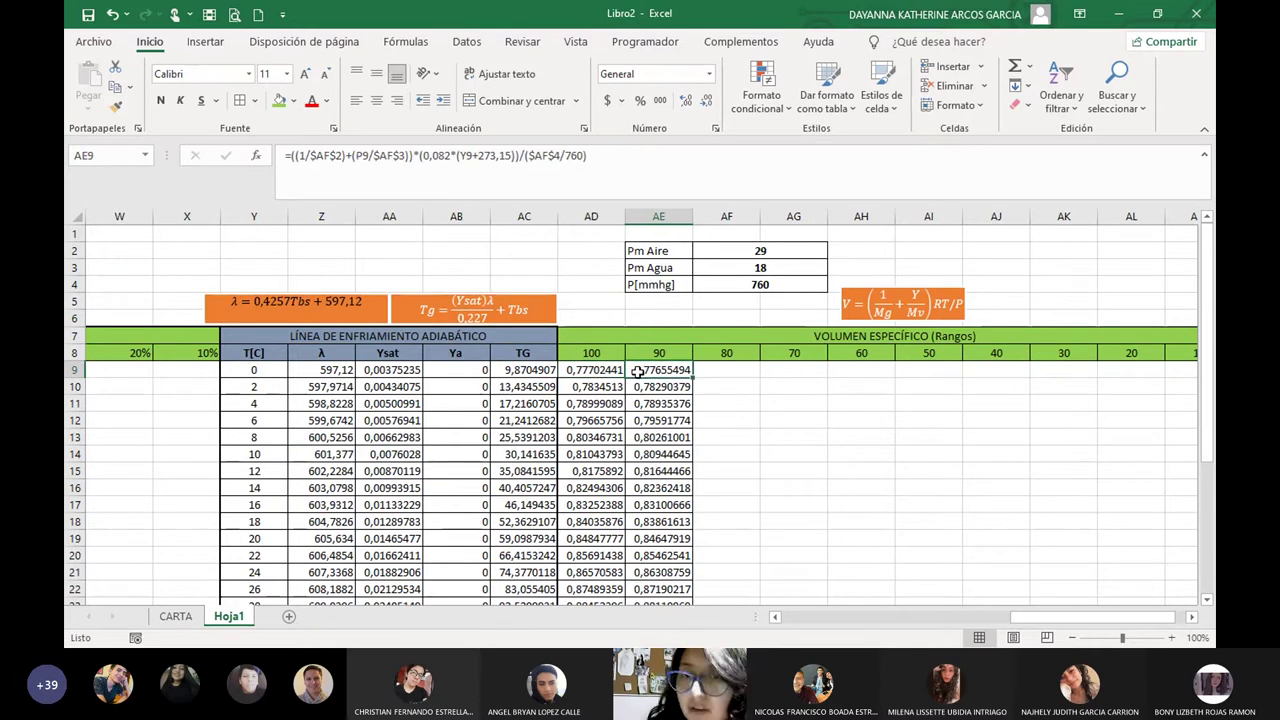
pyautogui.click(715, 373)
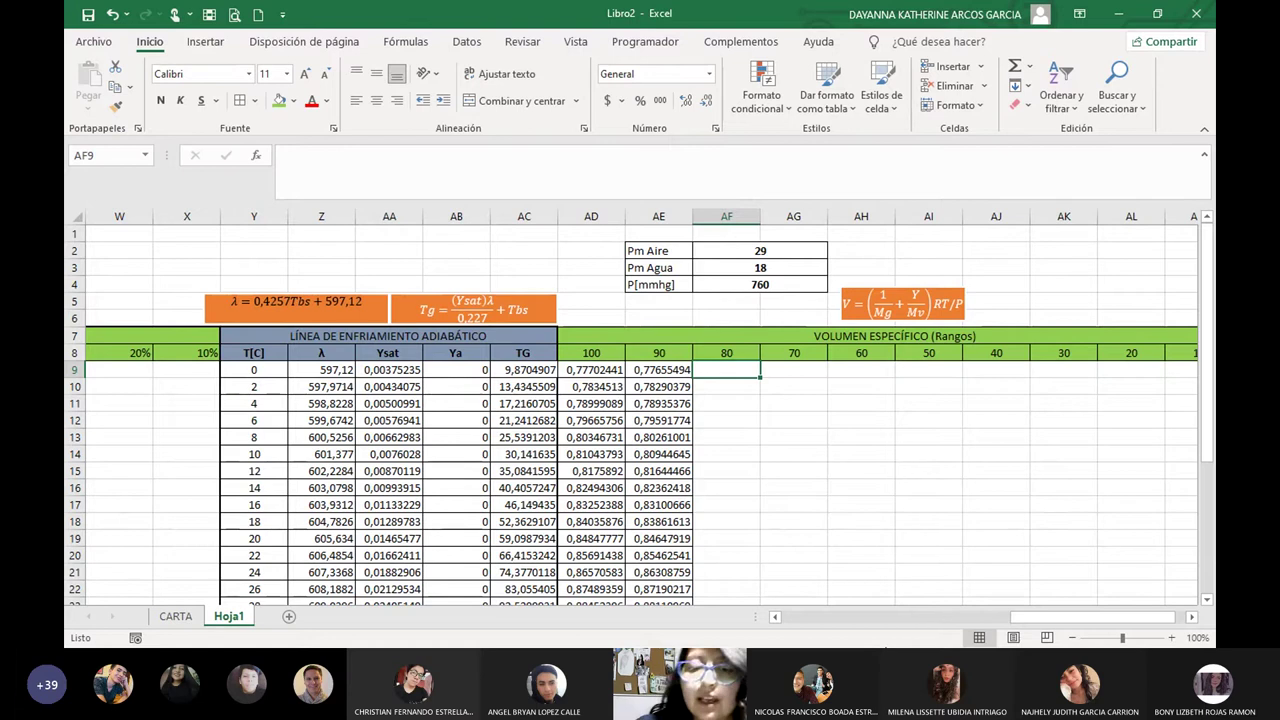
pyautogui.write('=((1')
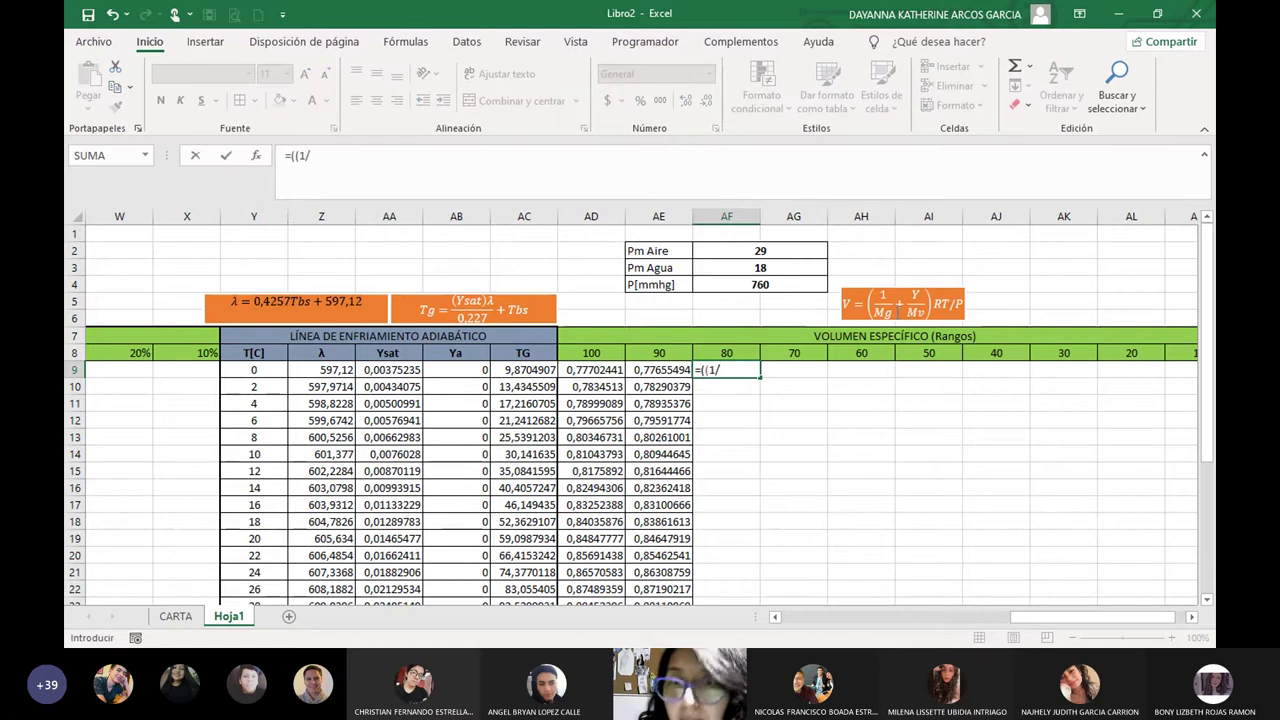
pyautogui.write('/')
pyautogui.click(784, 251)
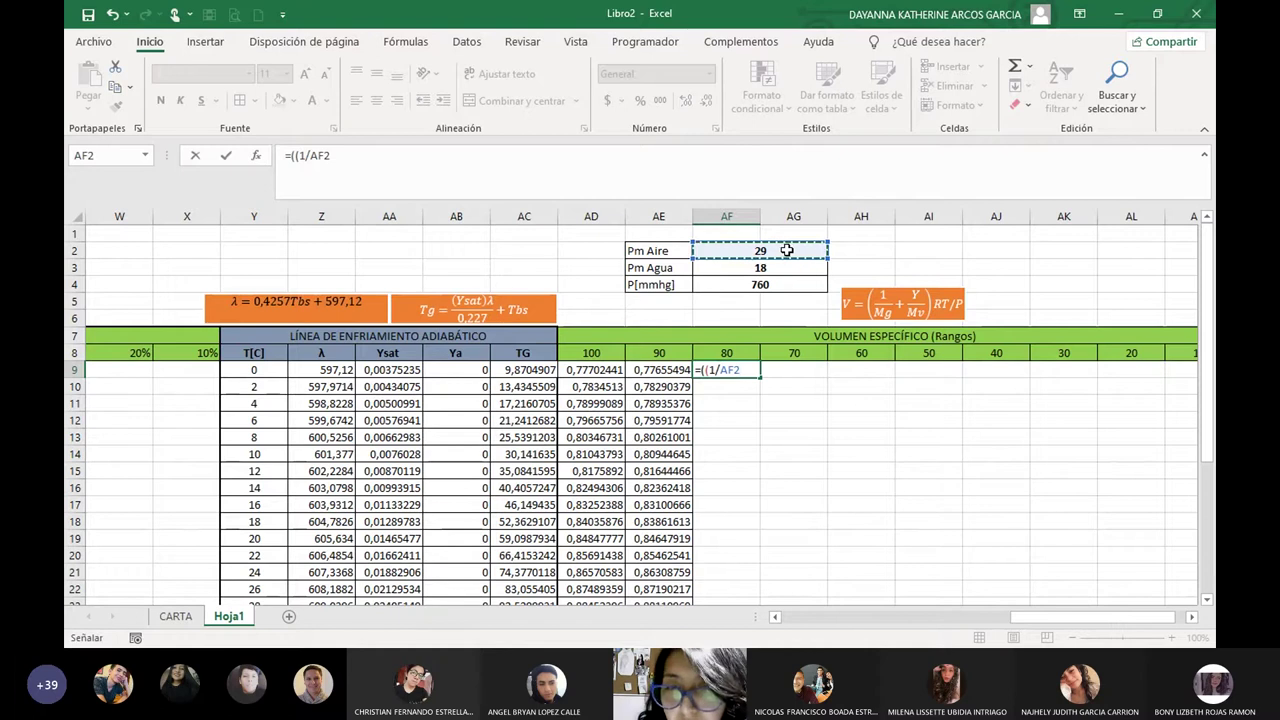
pyautogui.write(')+')
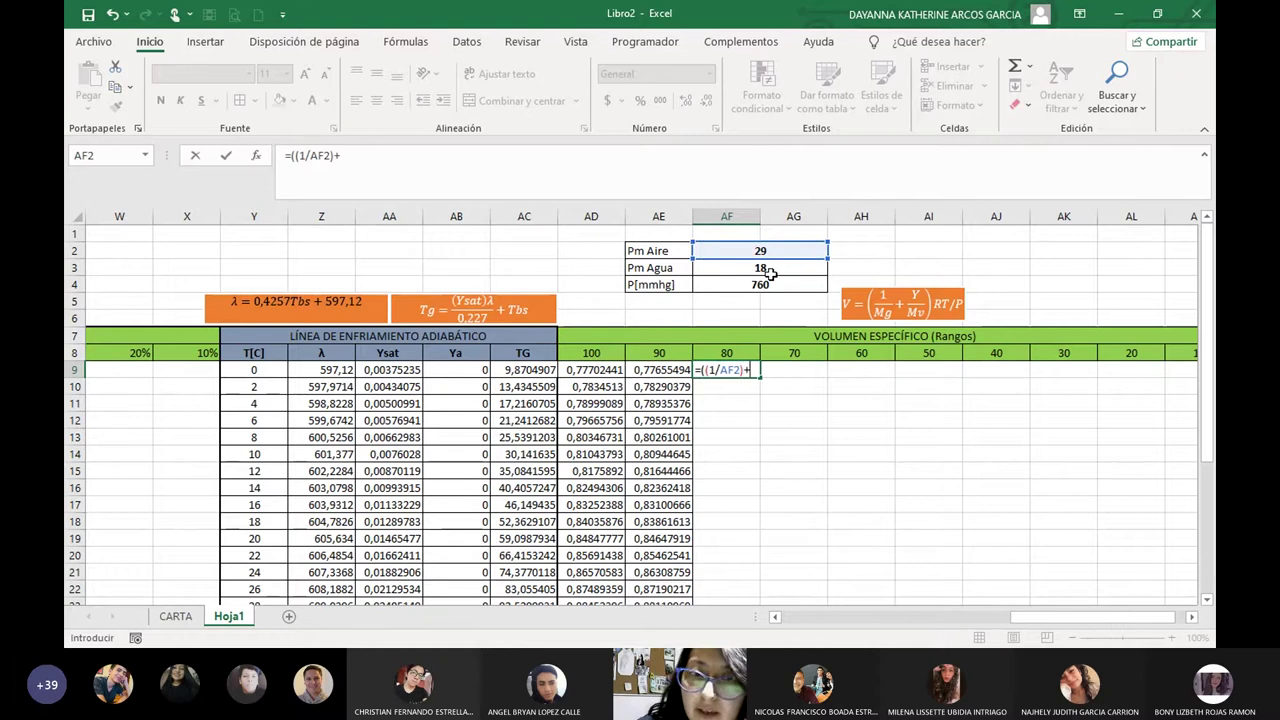
pyautogui.write('(')
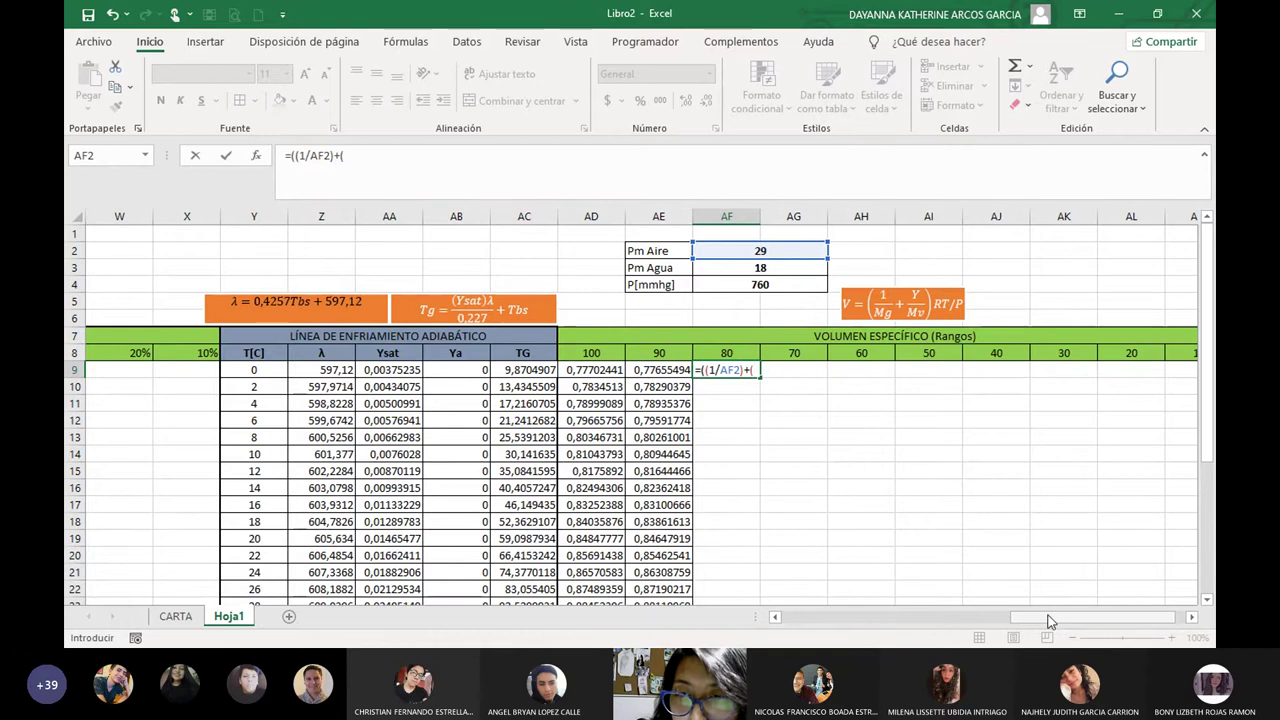
pyautogui.moveTo(1040, 617)
pyautogui.mouseDown()
pyautogui.moveTo(862, 619)
pyautogui.moveTo(1028, 625)
pyautogui.mouseUp()
pyautogui.press('Escape')
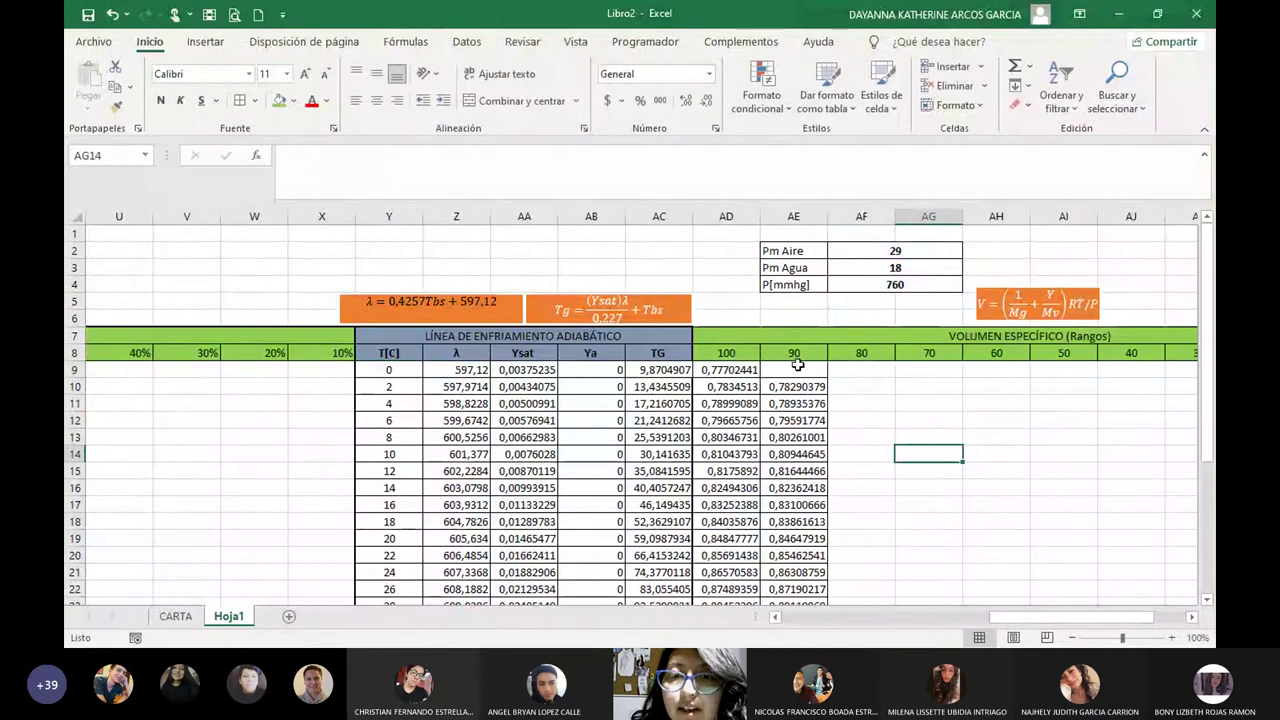
# Clear AE9 and start rewriting its specific volume formula as =((1/AF3)+(.
pyautogui.click(793, 370)
pyautogui.press('Delete')
pyautogui.write('=((1/')
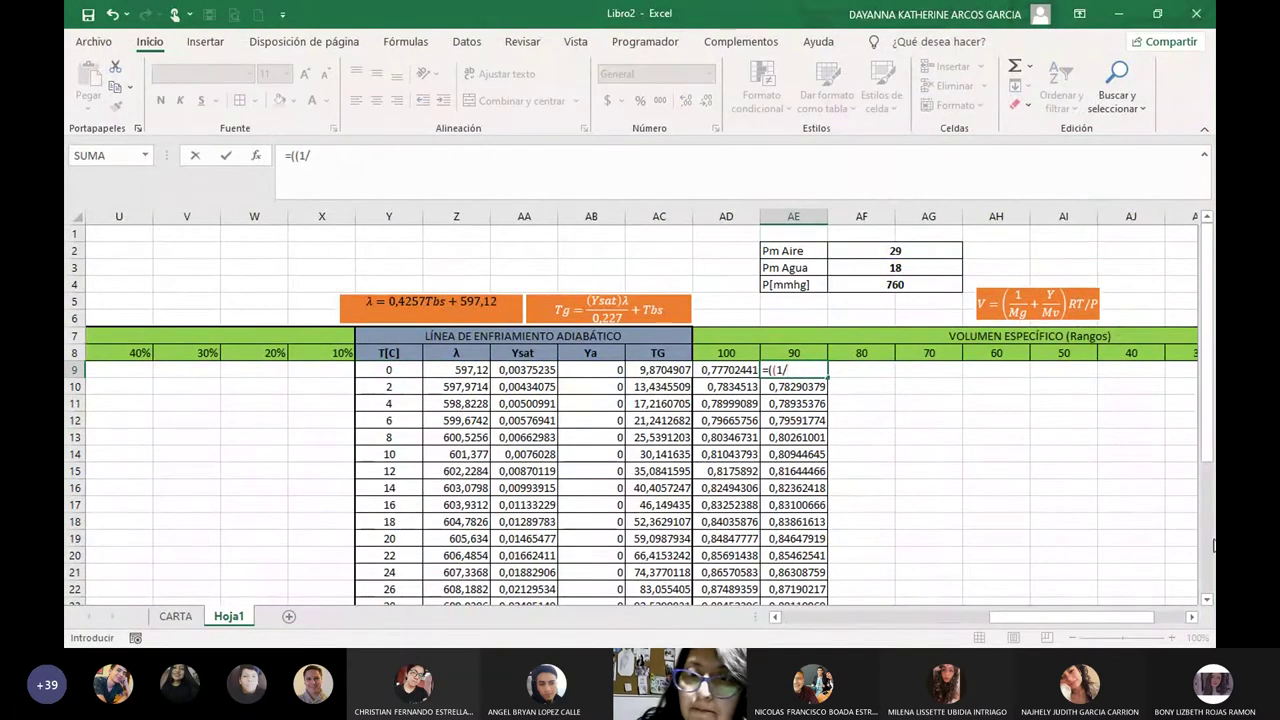
pyautogui.click(860, 268)
pyautogui.write(')+(')
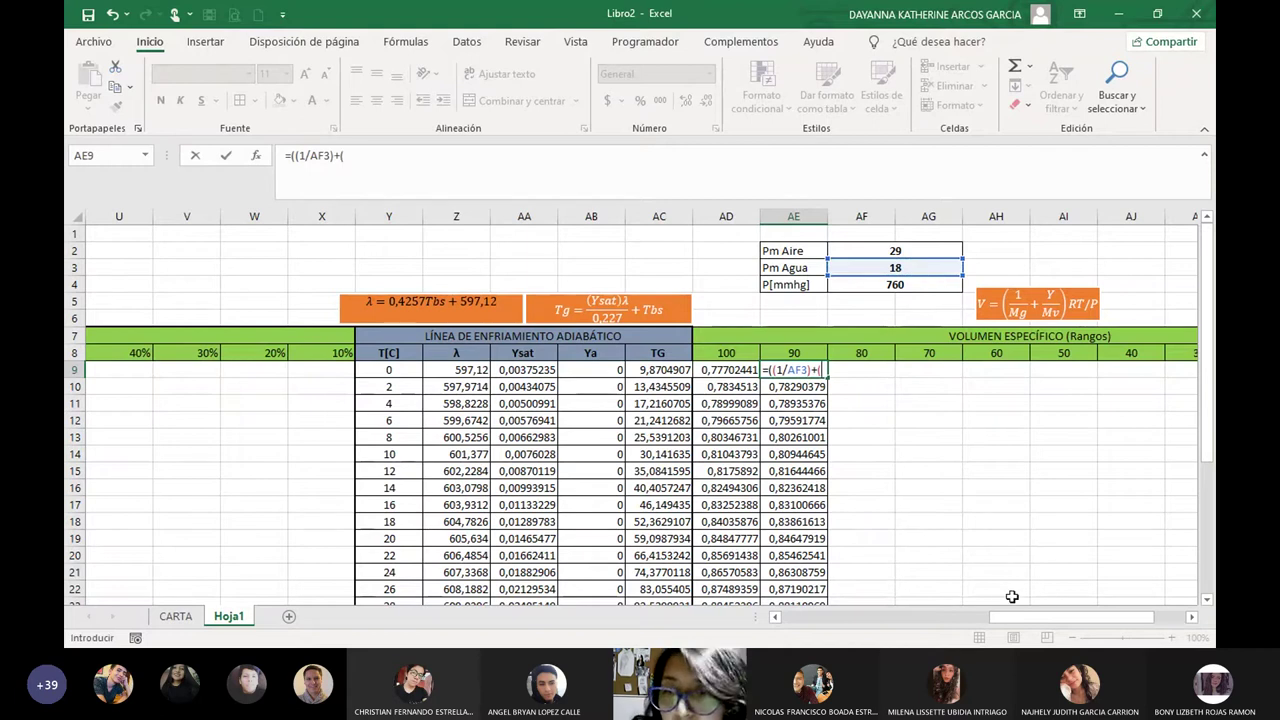
# Continue the AE9 formula with the 90% absolute humidity cell P9 divided by the Pm Aire cell AF2.
pyautogui.moveTo(1009, 617); pyautogui.dragTo(824, 614)
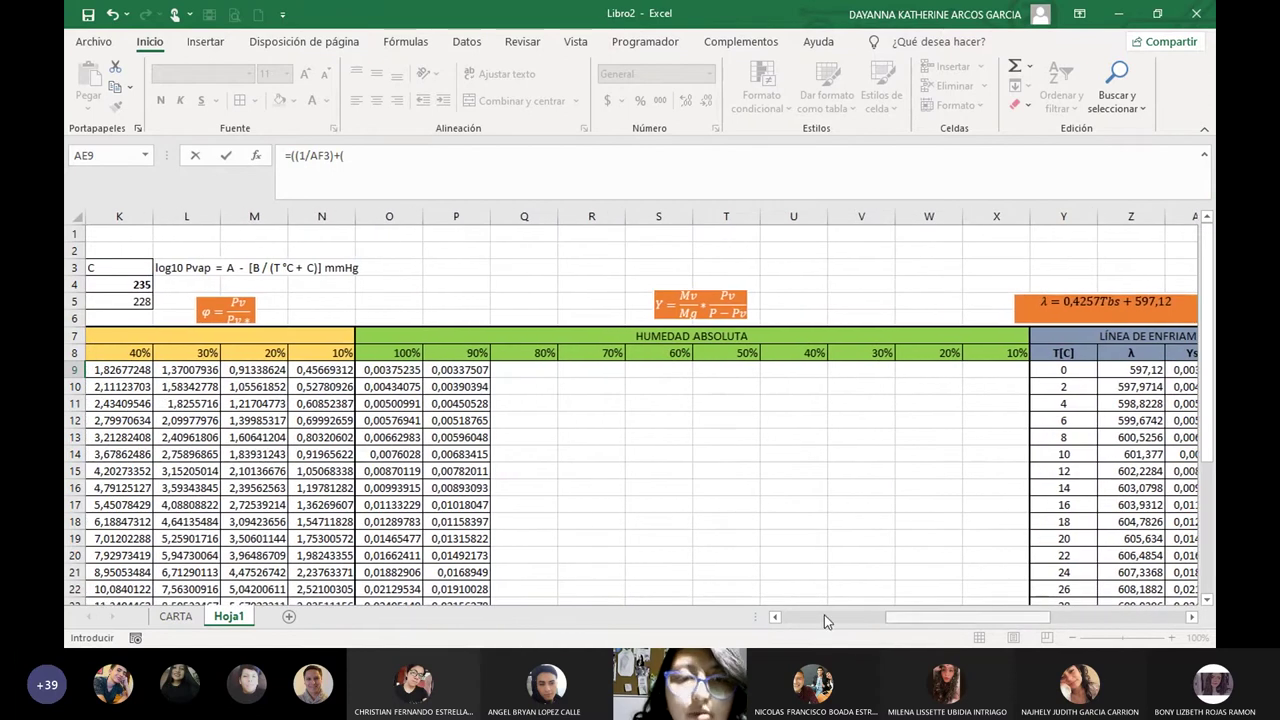
pyautogui.click(467, 369)
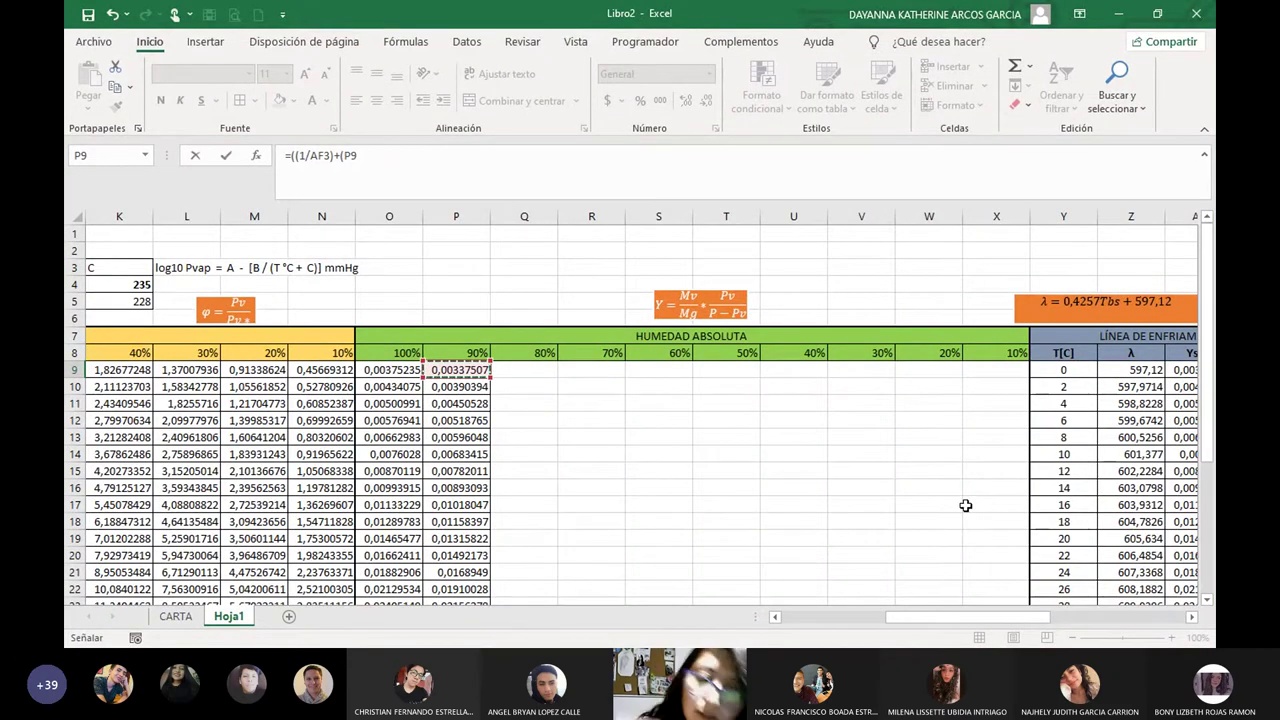
pyautogui.hscroll(6, 951, 600)
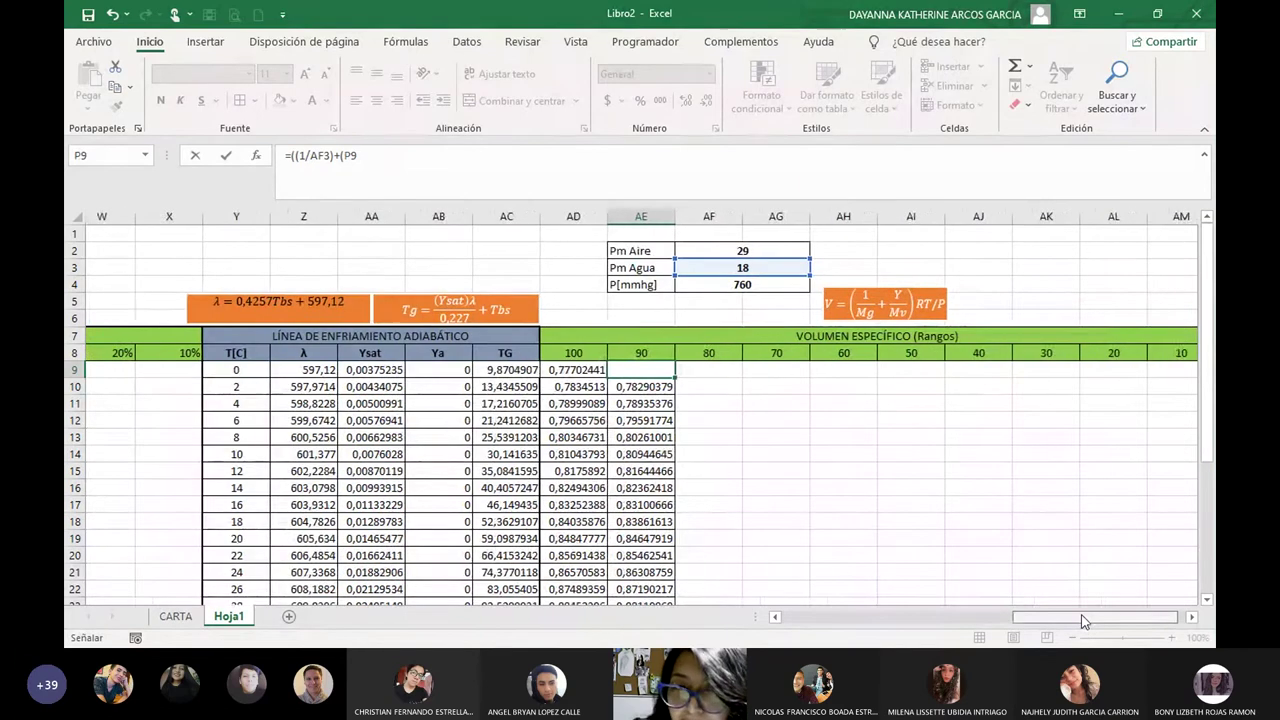
pyautogui.write('/')
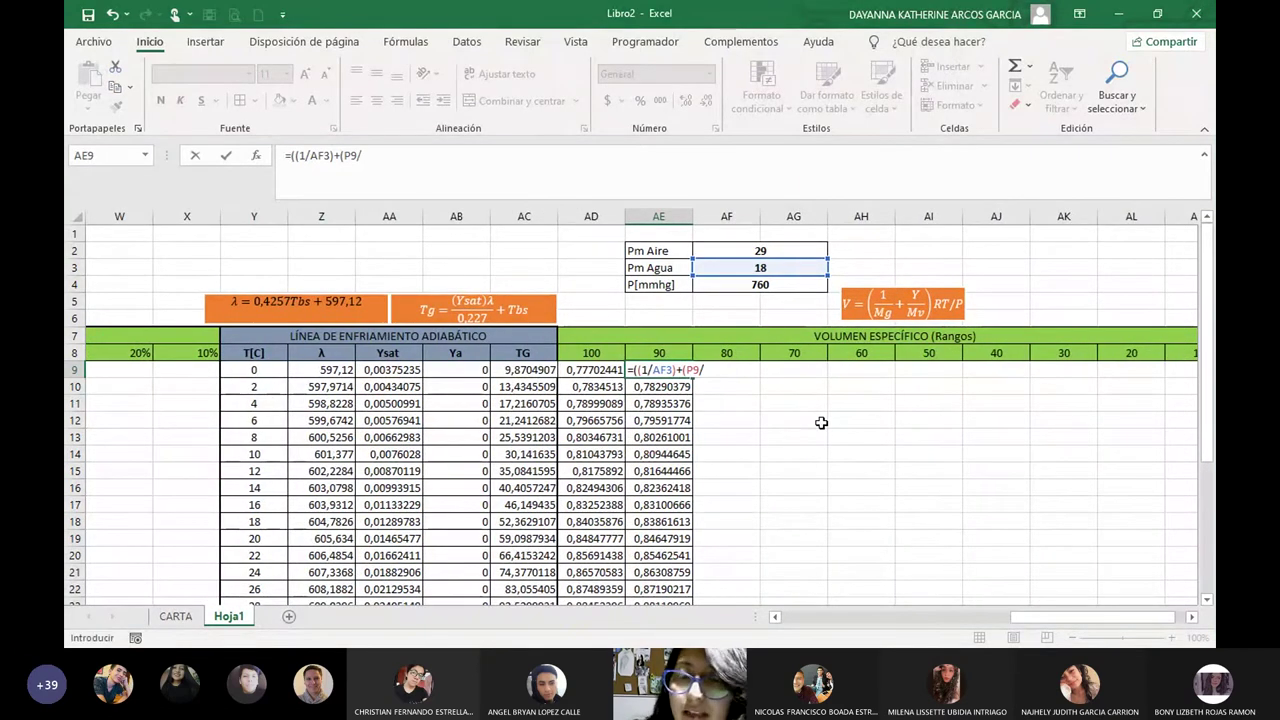
pyautogui.click(740, 250)
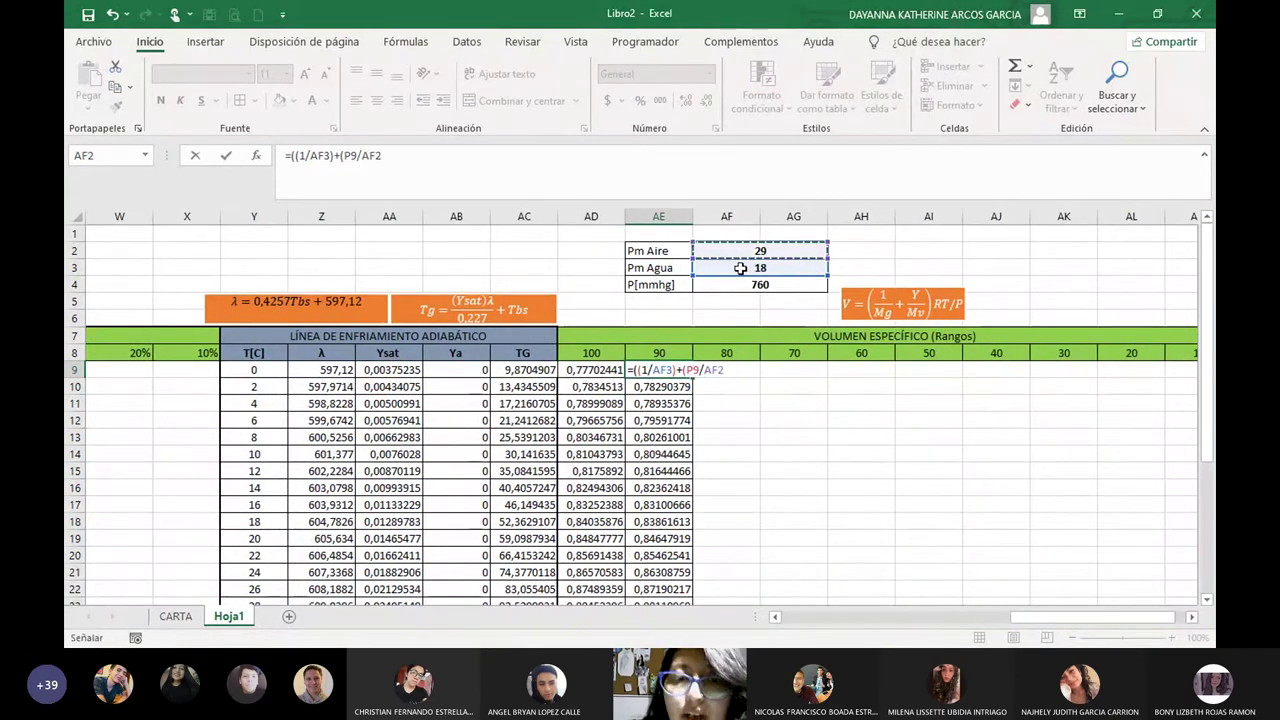
# Reject the proposed correction of the AE9 formula, change the P9 divisor to the Pm Agua cell AF3 and close both parentheses.
pyautogui.press('Return')
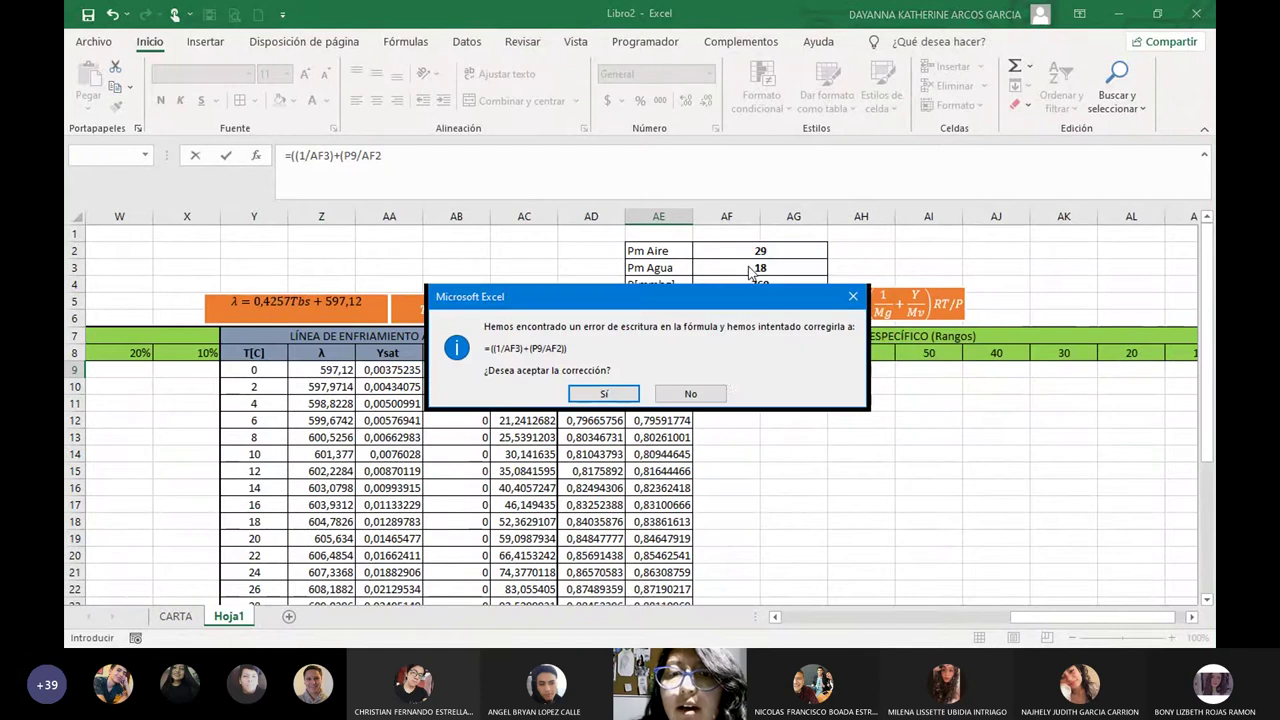
pyautogui.click(716, 393)
pyautogui.click(647, 383)
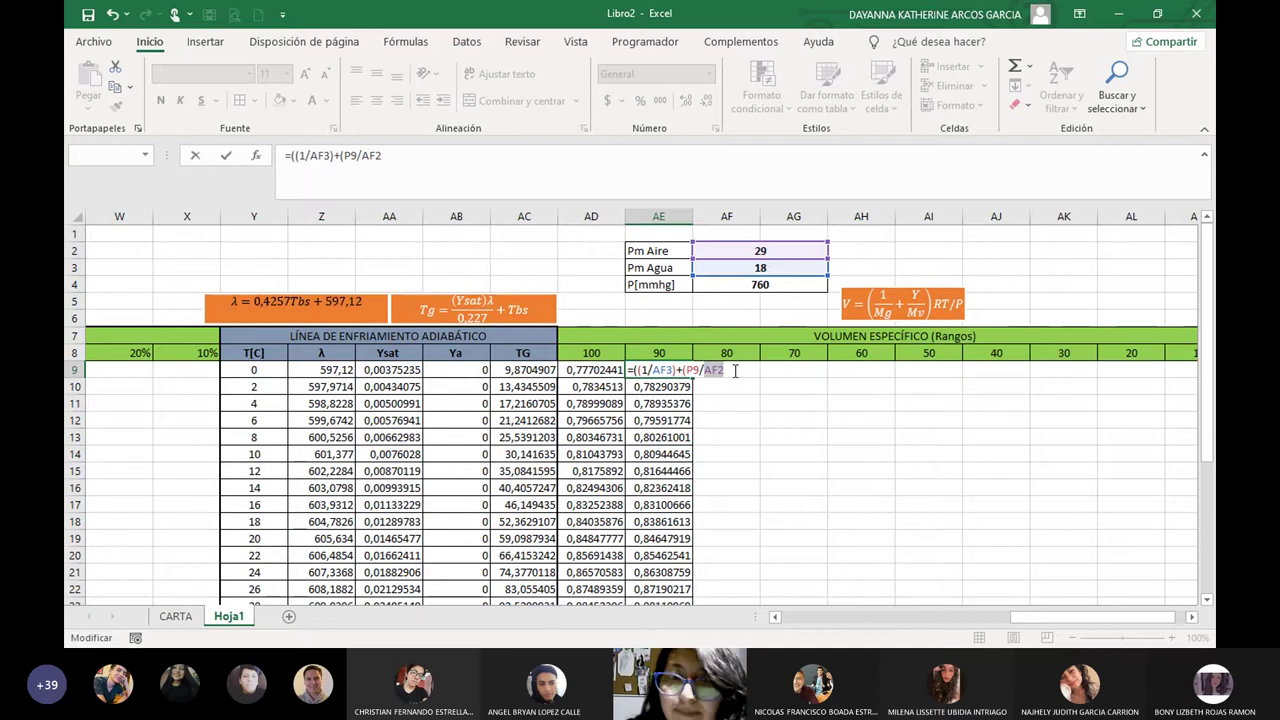
pyautogui.press('BackSpace')
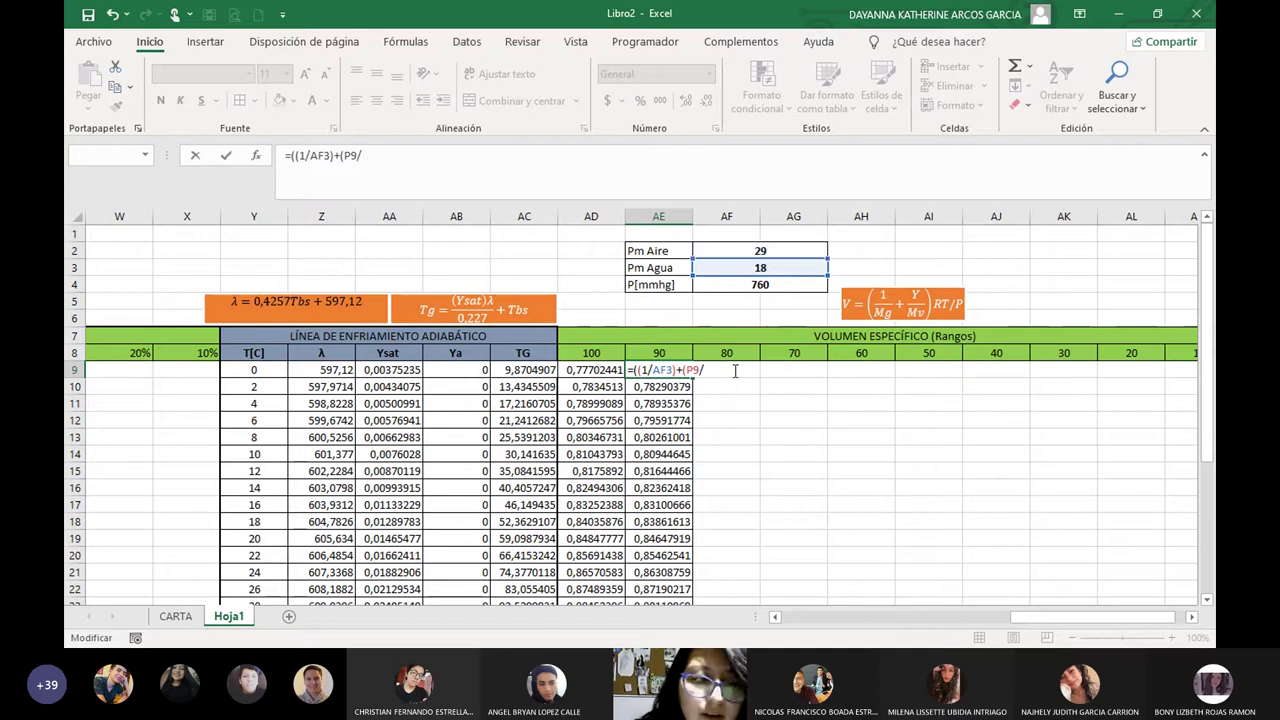
pyautogui.write('AF3')
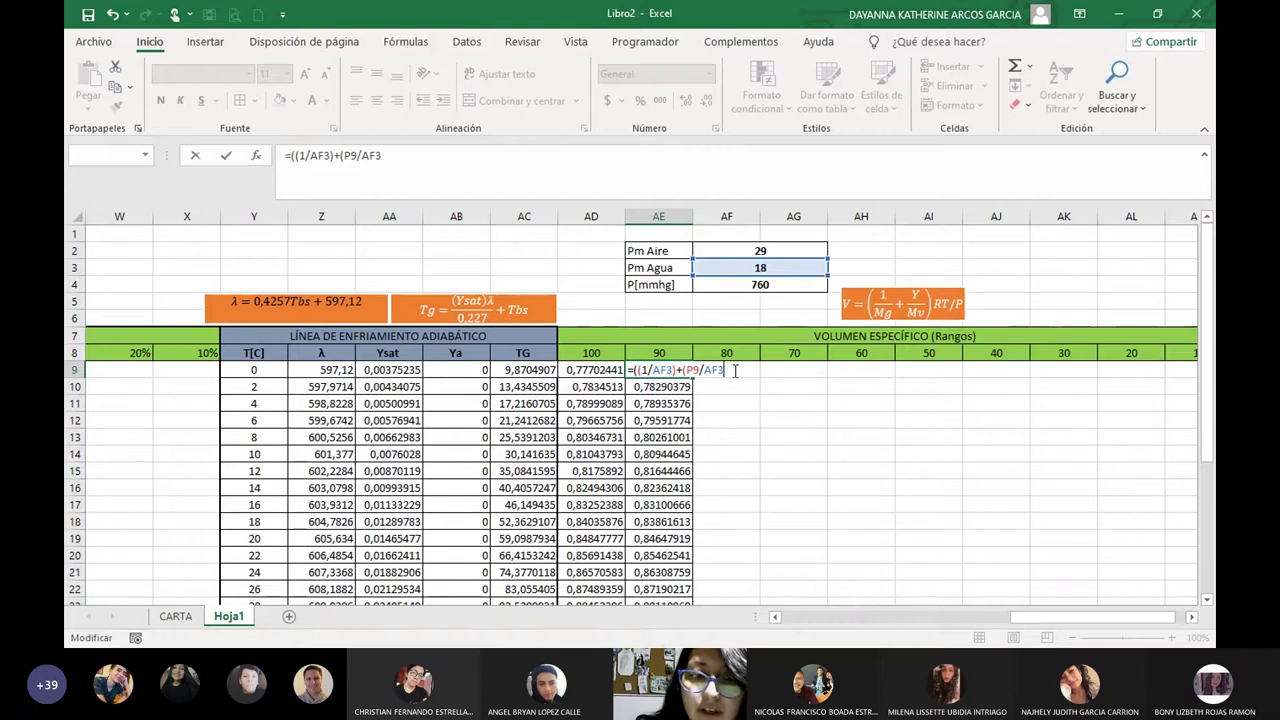
pyautogui.write(')')
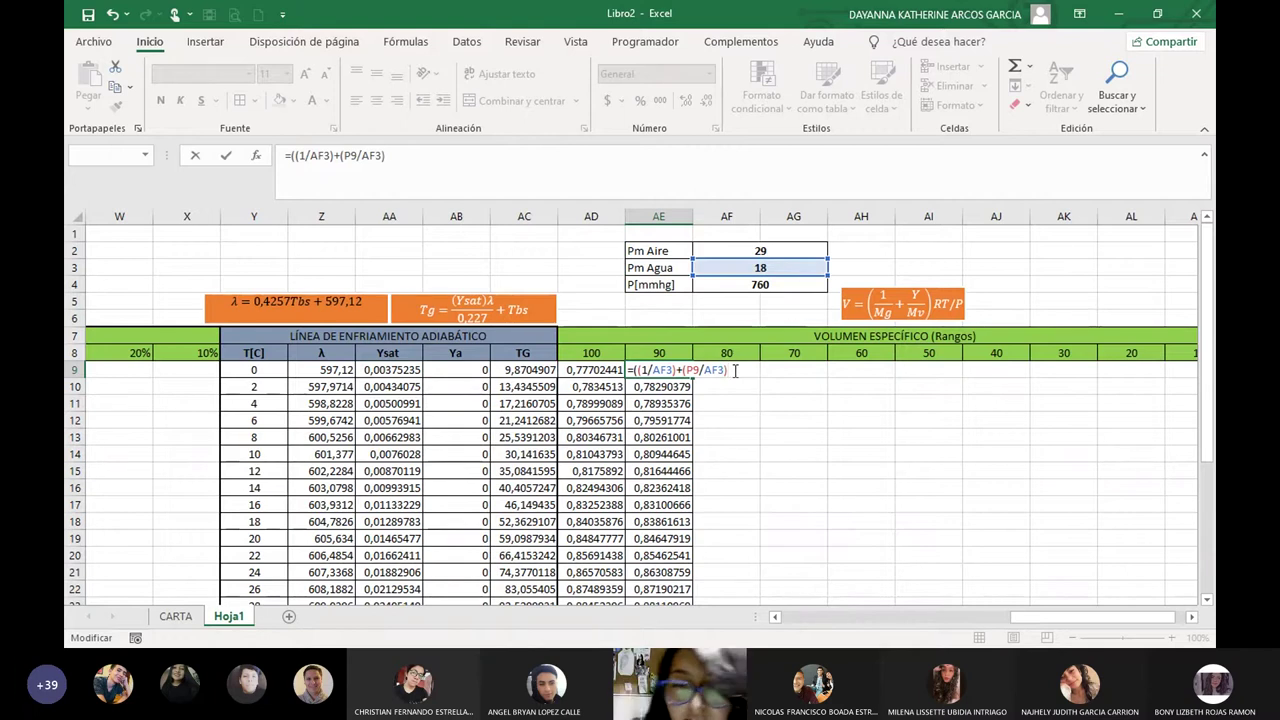
pyautogui.write(')')
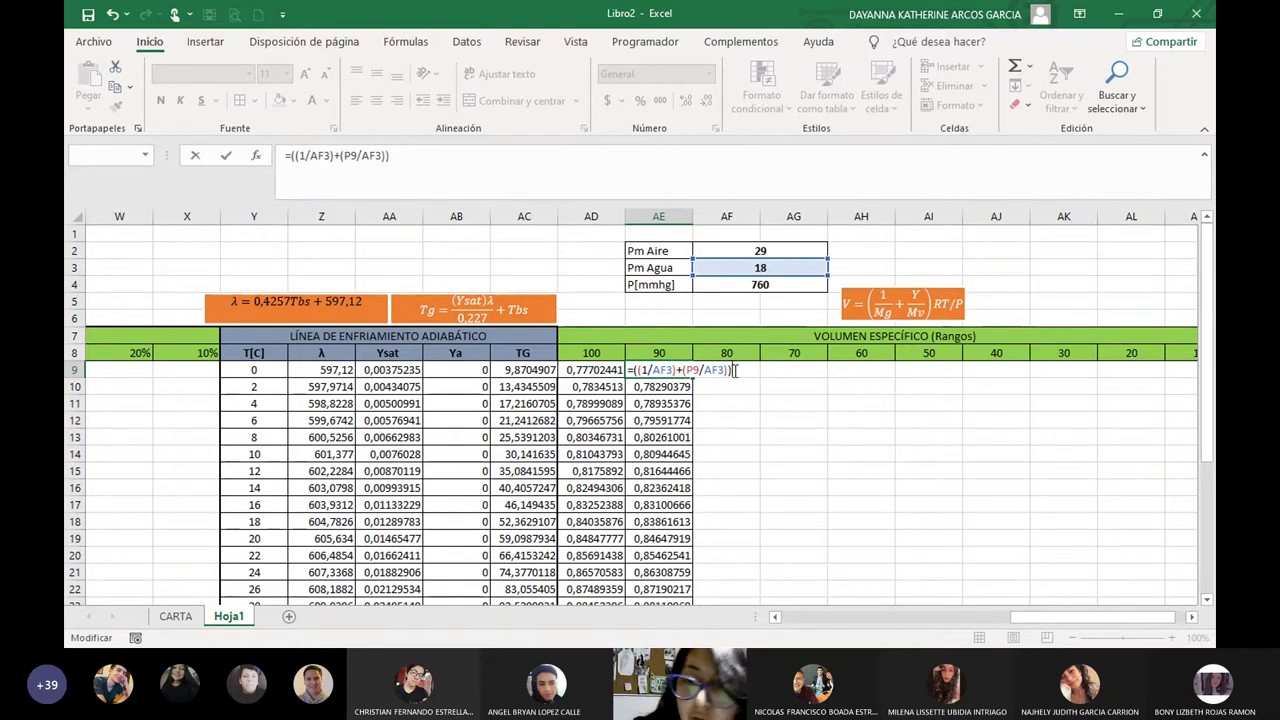
# Complete the AE9 specific volume formula with *(0,082*(Y9+273,15))/(AF4/760).
pyautogui.write('*')
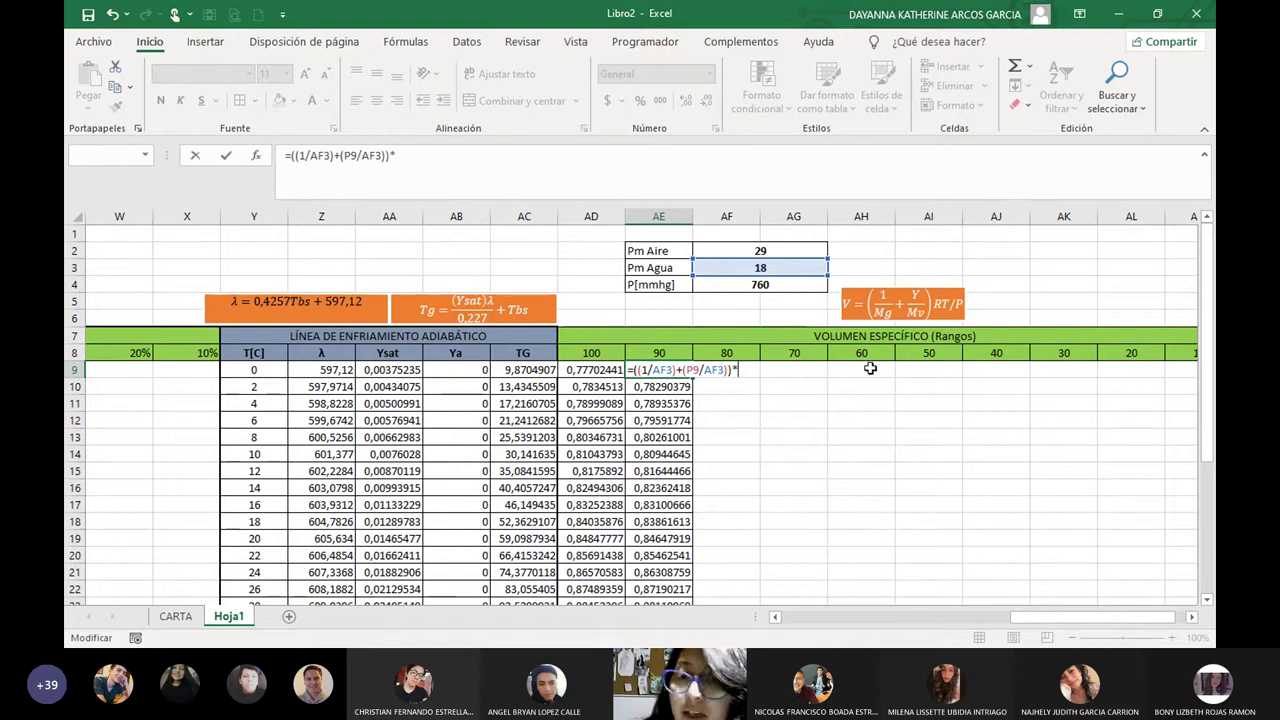
pyautogui.write('(0,082')
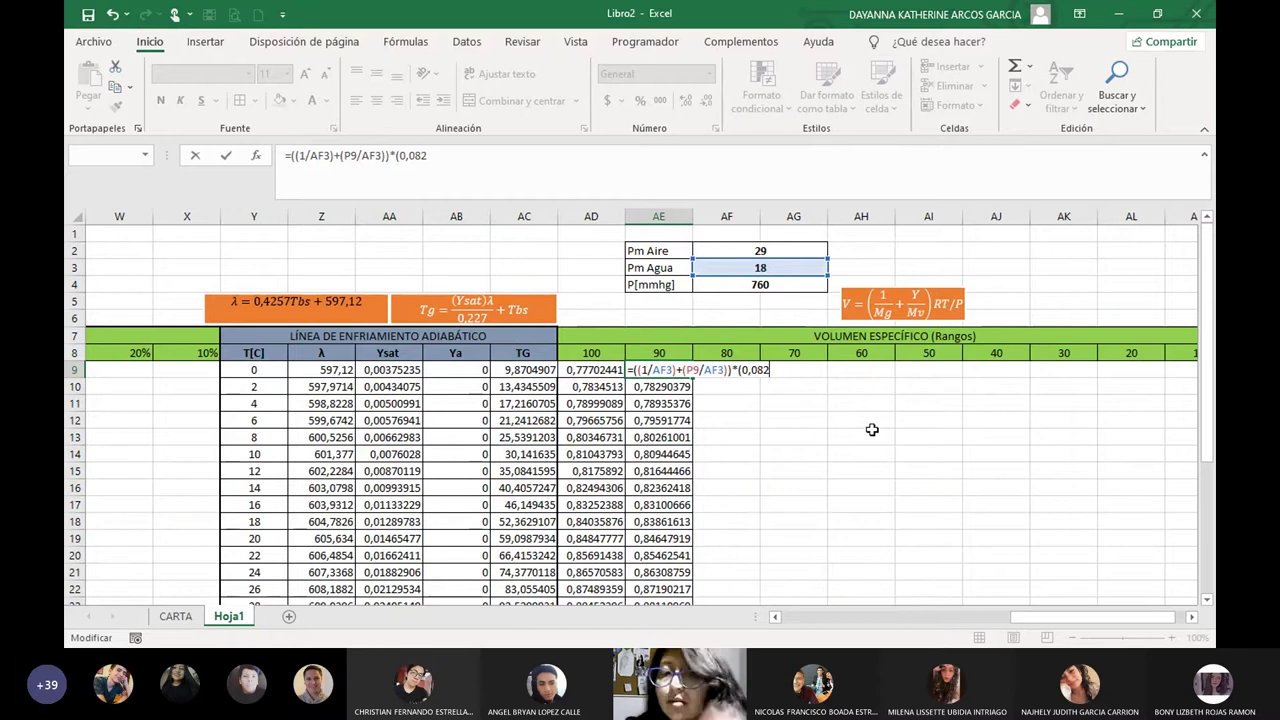
pyautogui.write('*')
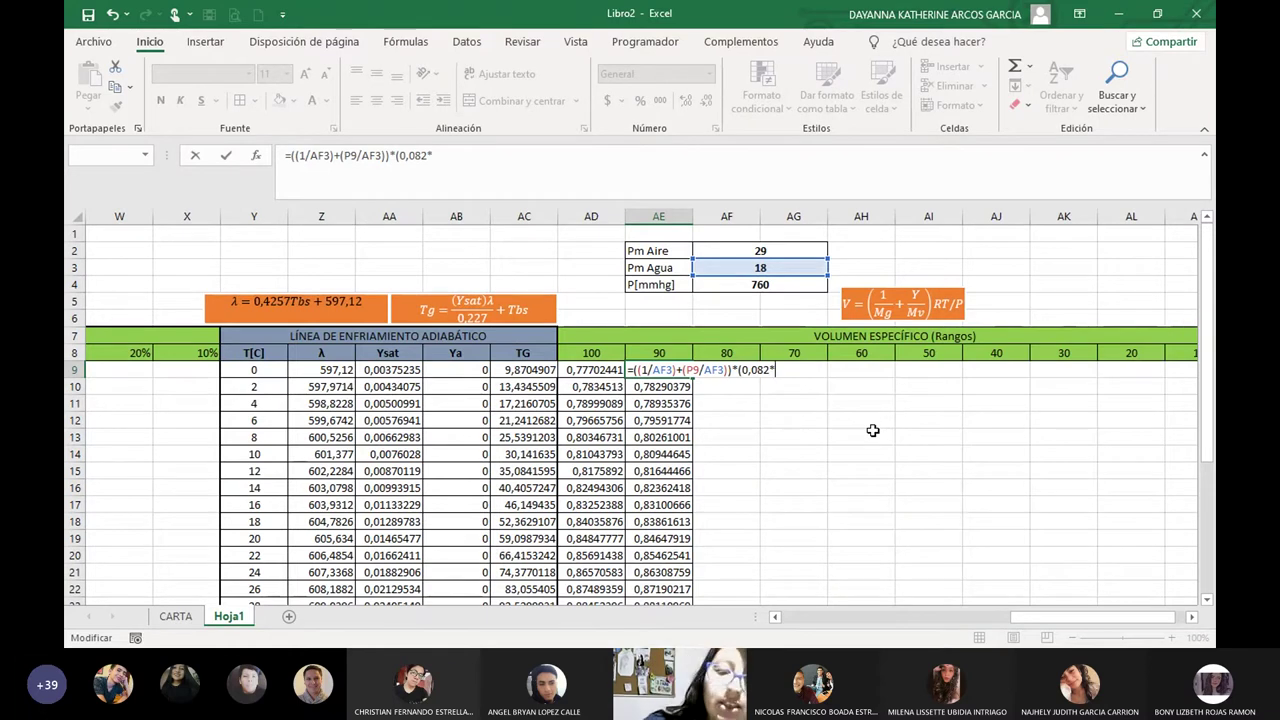
pyautogui.write('(')
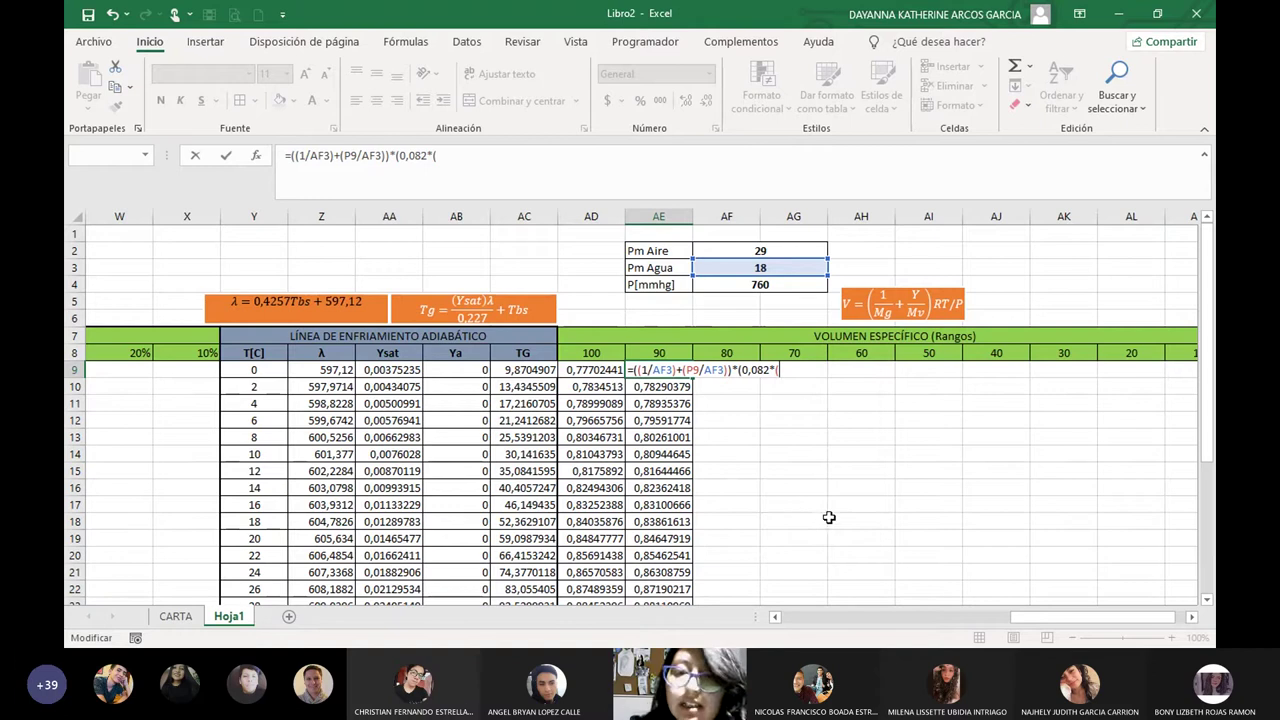
pyautogui.click(282, 376)
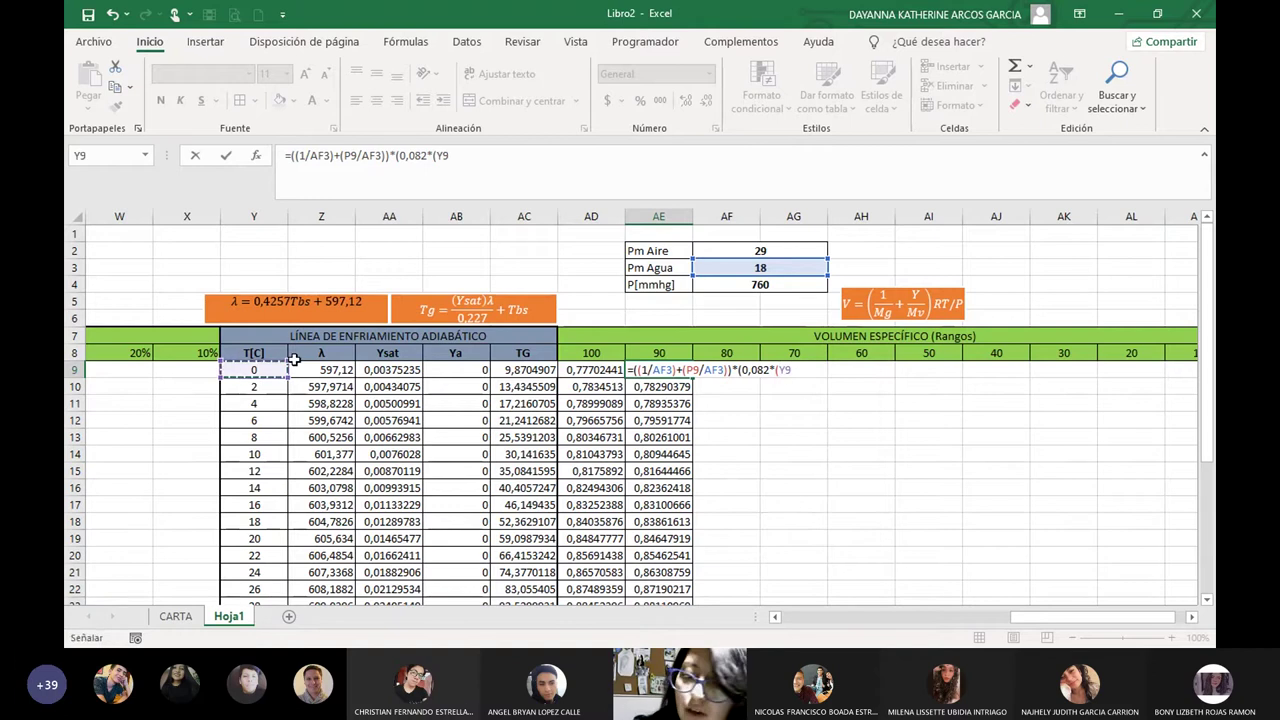
pyautogui.write('+273,15))/(')
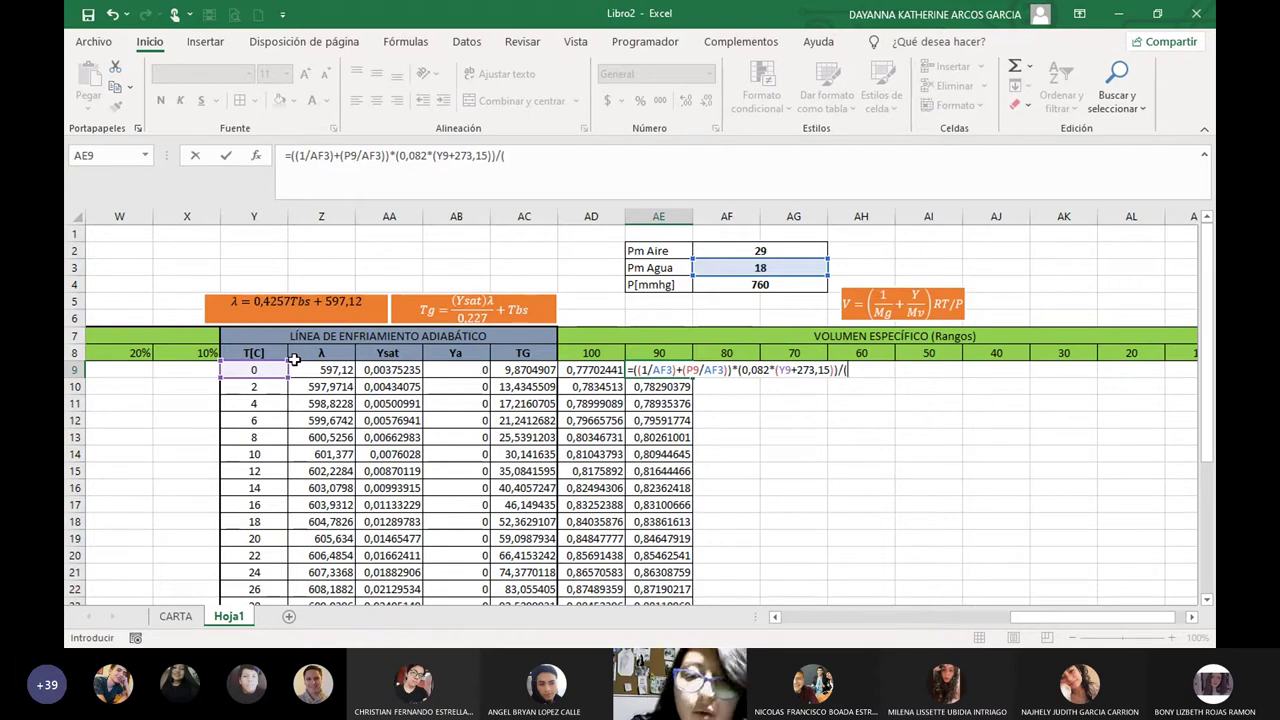
pyautogui.click(737, 284)
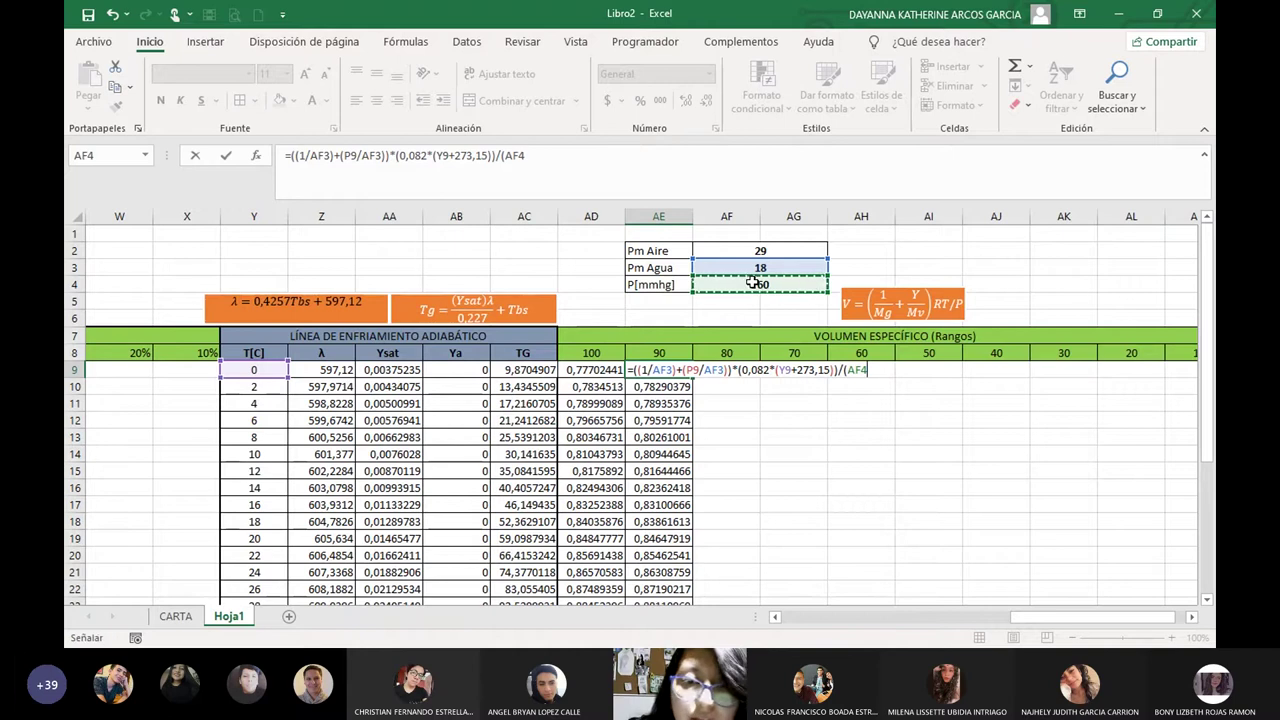
pyautogui.write('/760)')
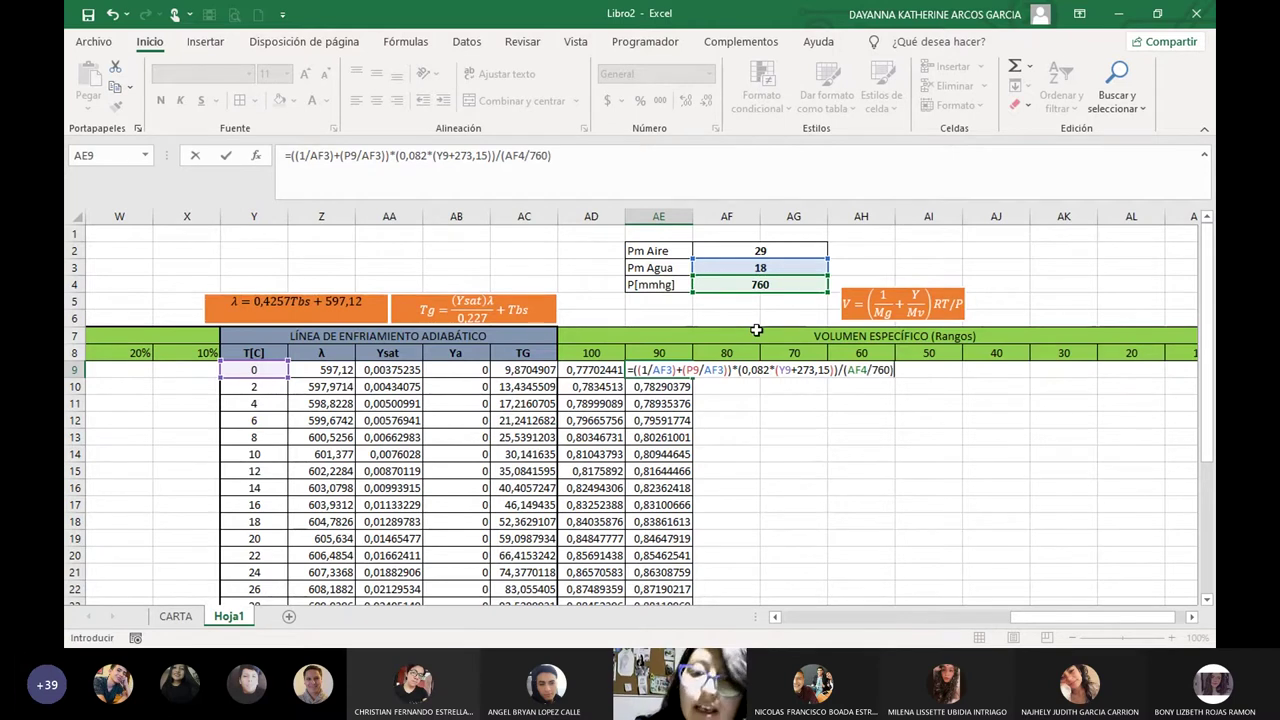
pyautogui.press('Return')
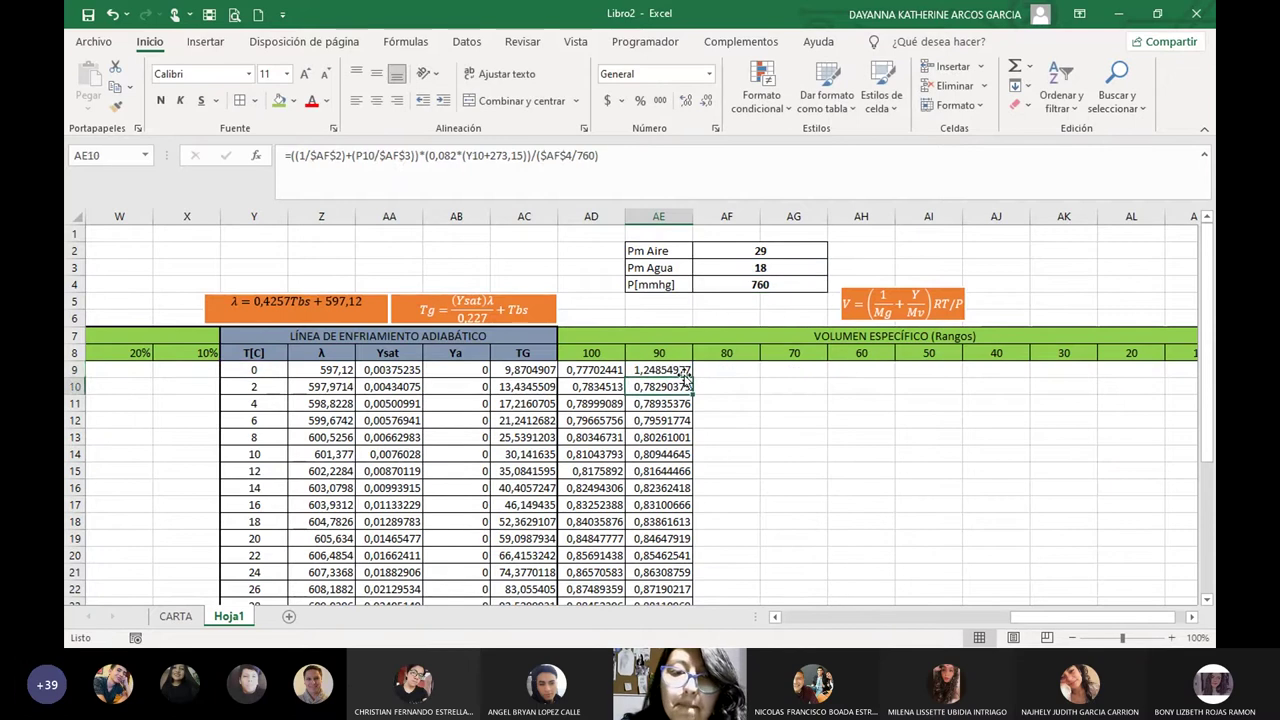
# Correct the first divisor in the AE9 formula to the Pm Aire cell AF2 and check the recalculated cell.
pyautogui.click(652, 370)
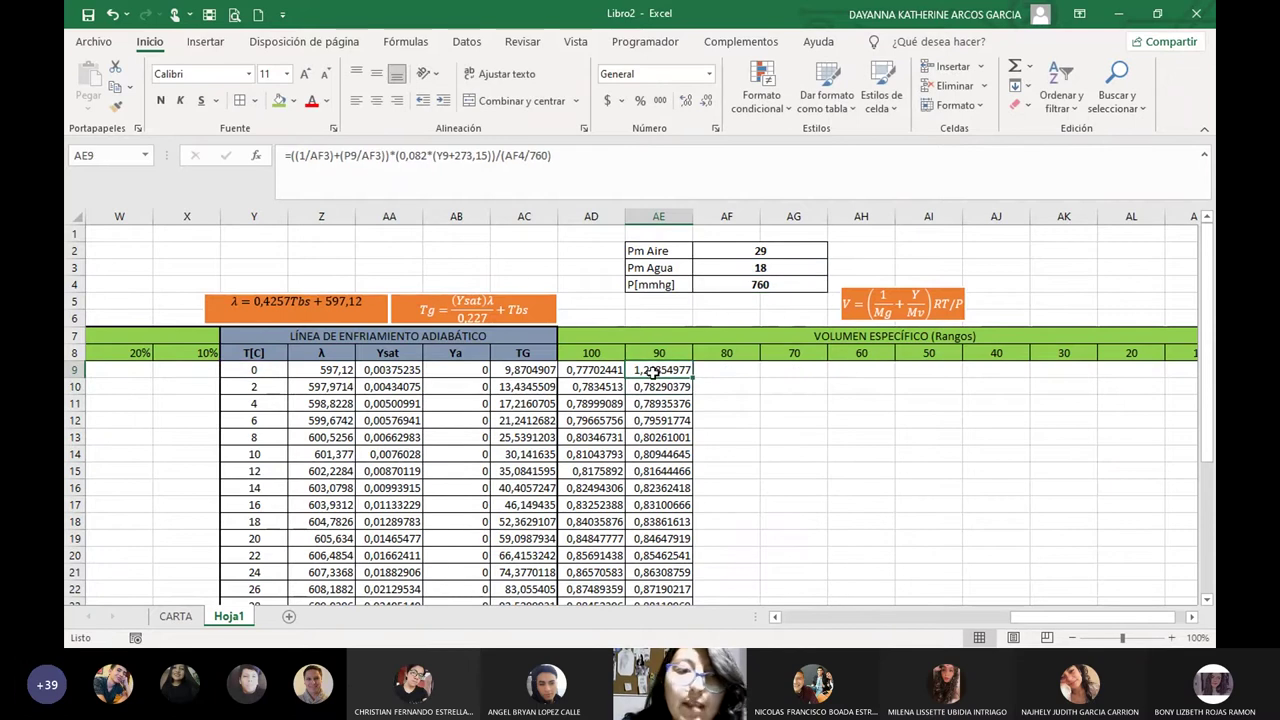
pyautogui.click(339, 158)
pyautogui.press('F4')
pyautogui.press('F4')
pyautogui.press('F4')
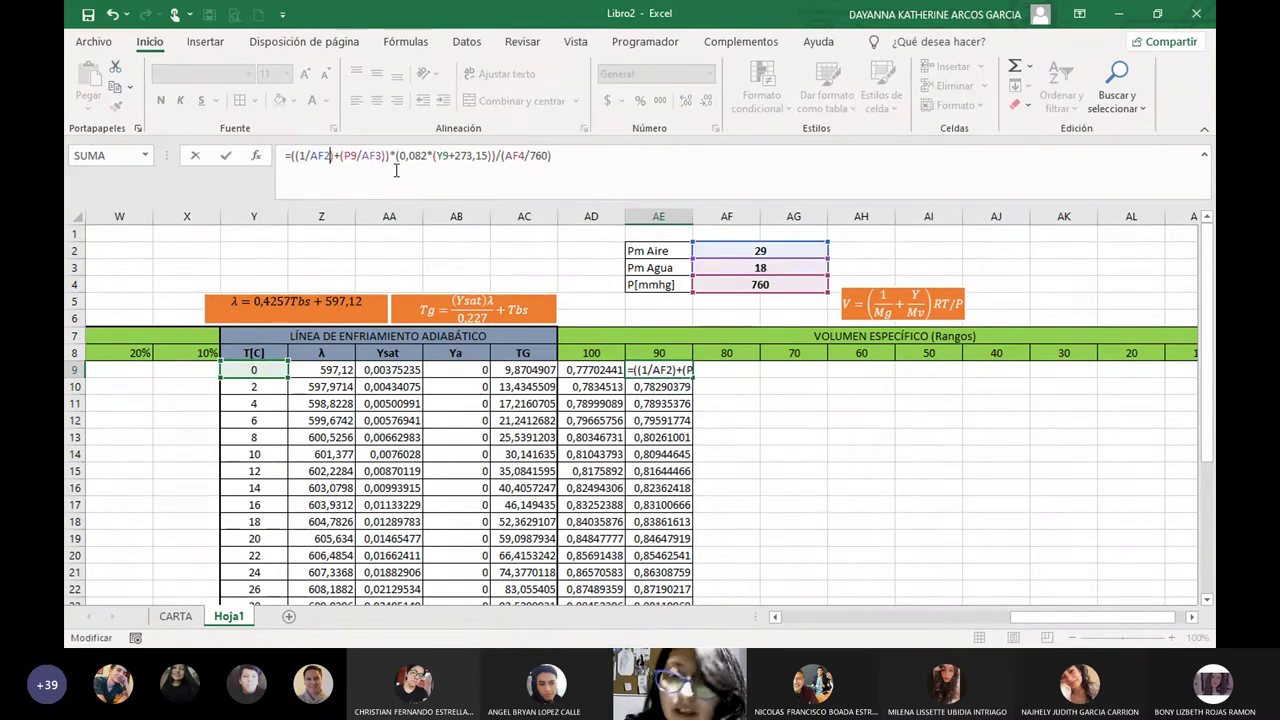
pyautogui.press('Return')
pyautogui.click(782, 468)
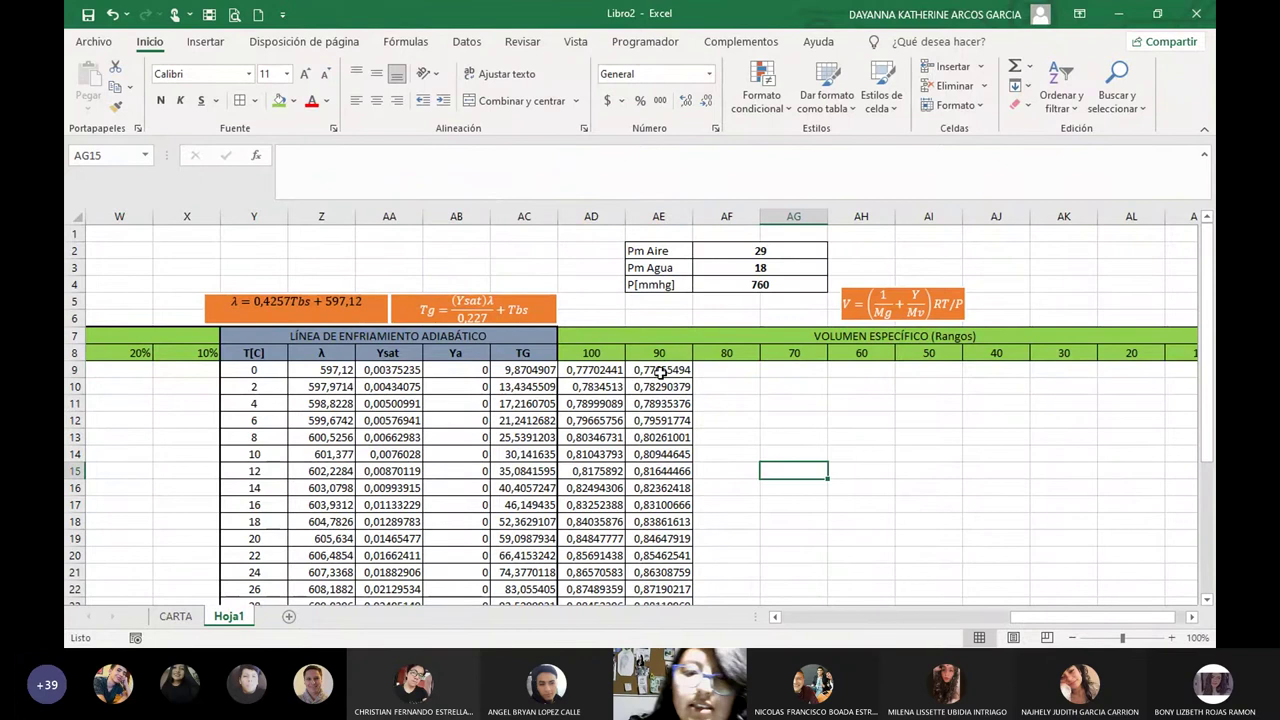
pyautogui.click(662, 370)
pyautogui.click(816, 449)
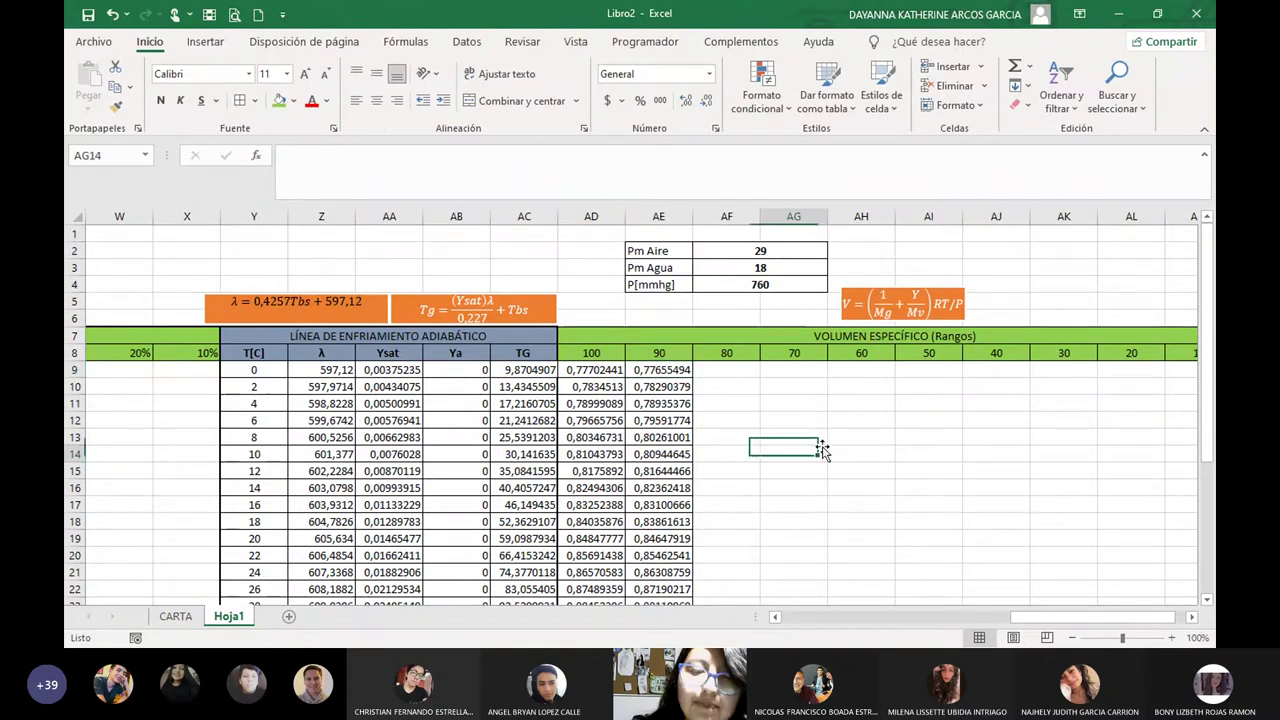
pyautogui.click(645, 368)
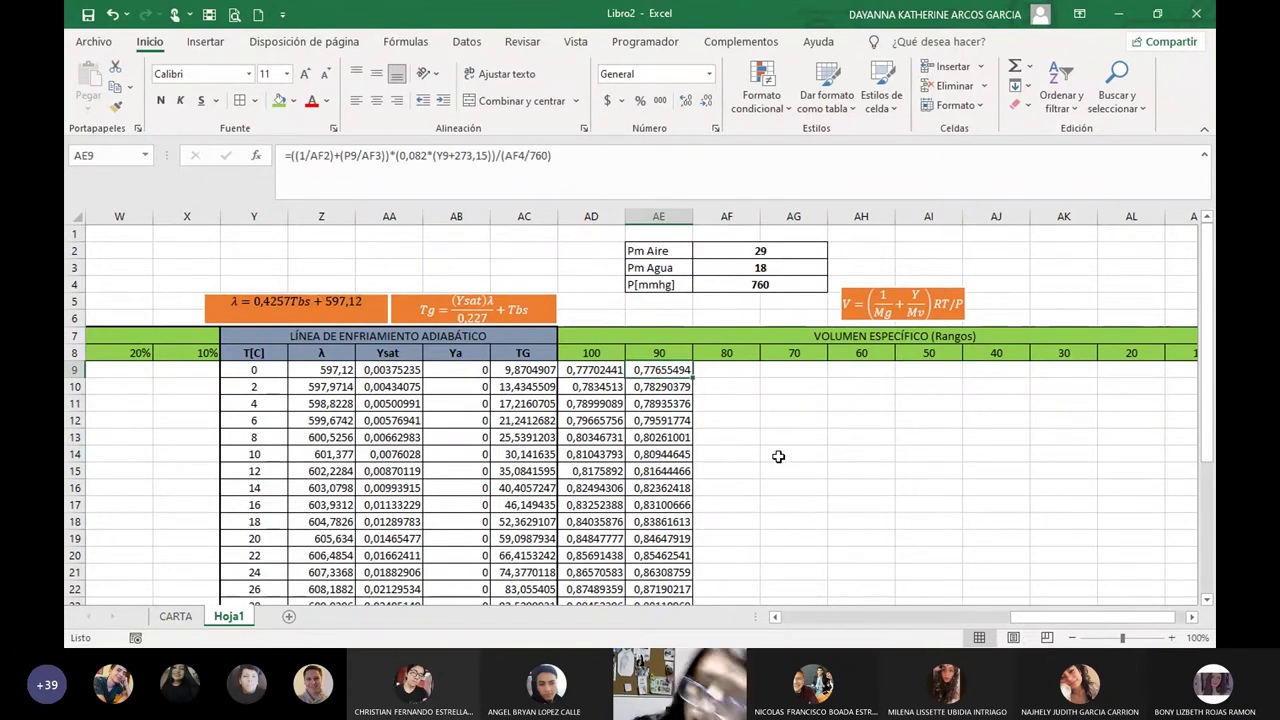
pyautogui.click(778, 456)
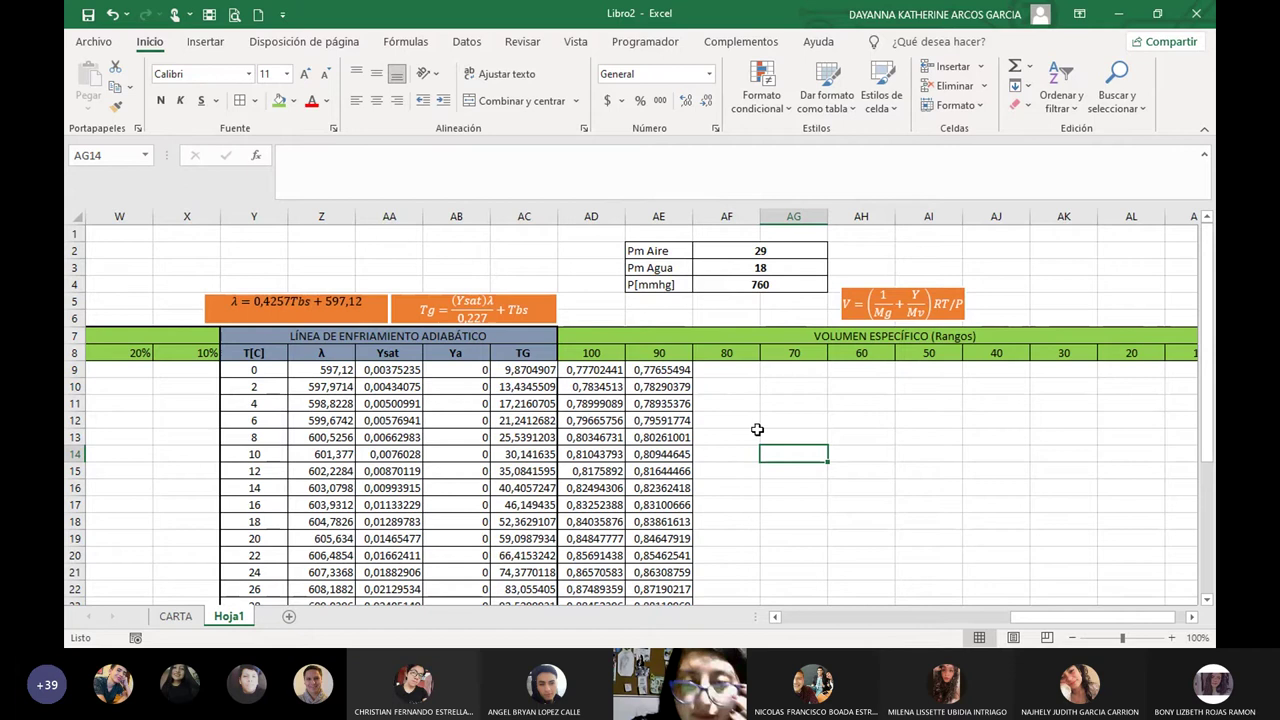
# Review the specific volume values in the 100 and 90 columns across the temperature rows.
pyautogui.click(737, 372)
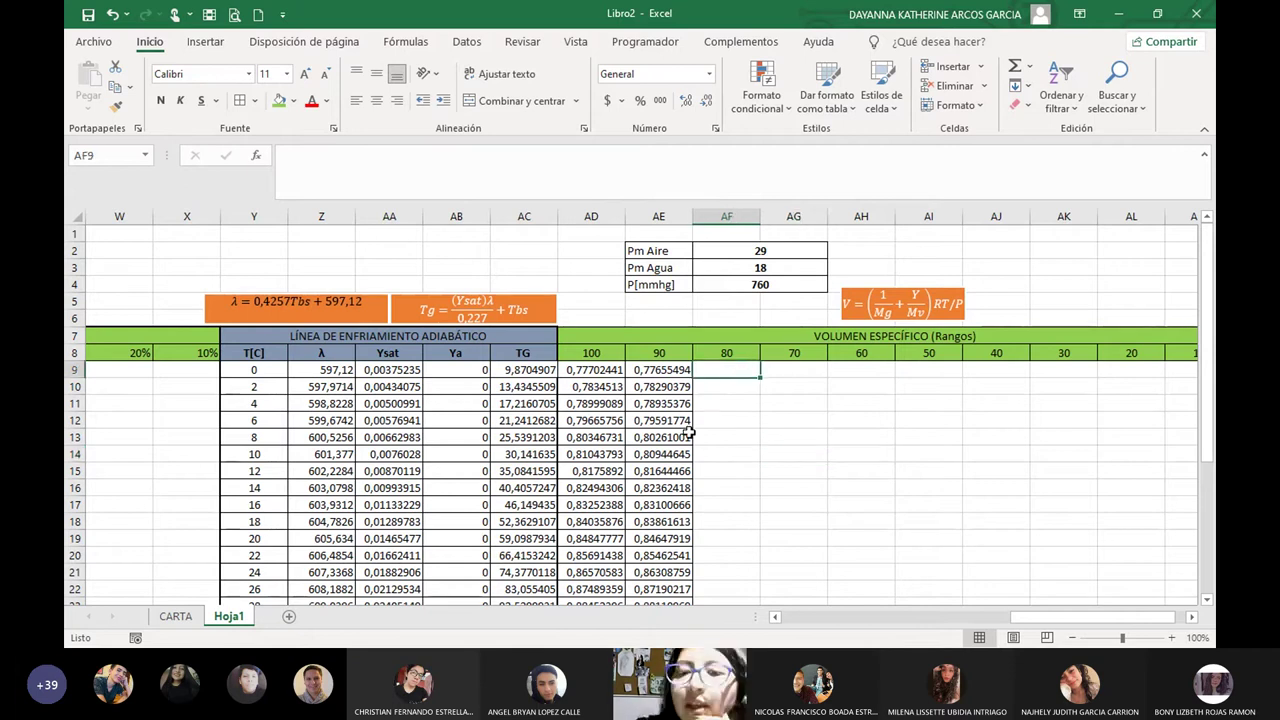
pyautogui.moveTo(1047, 618)
pyautogui.mouseDown()
pyautogui.moveTo(808, 632)
pyautogui.moveTo(1030, 616)
pyautogui.mouseUp()
pyautogui.scroll(-2, 760, 429)
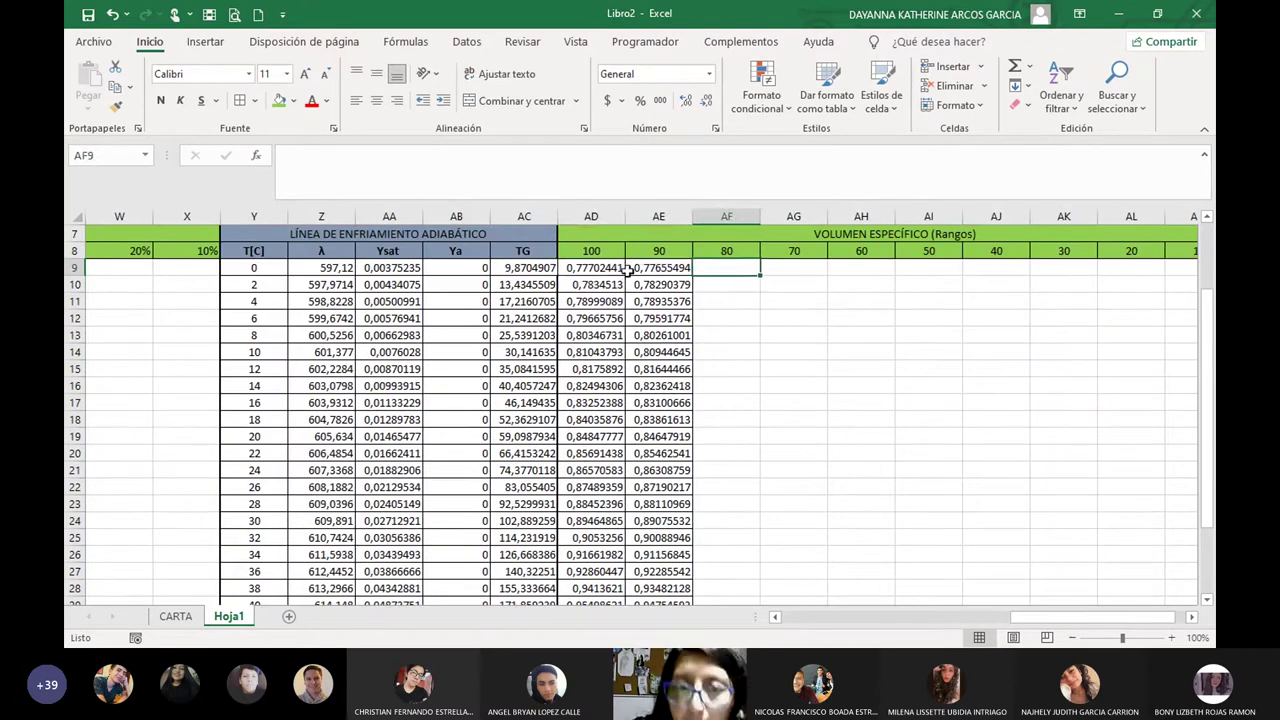
pyautogui.moveTo(596, 268); pyautogui.dragTo(656, 440)
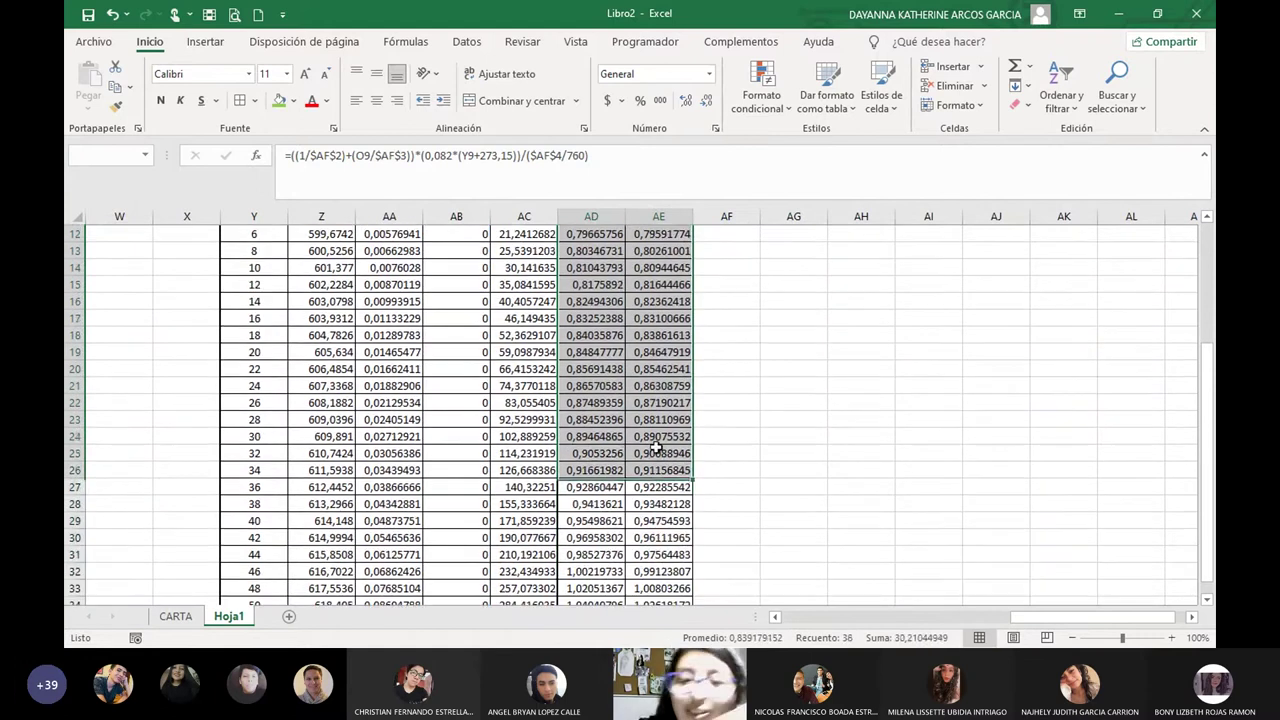
pyautogui.click(818, 441)
pyautogui.scroll(3, 818, 441)
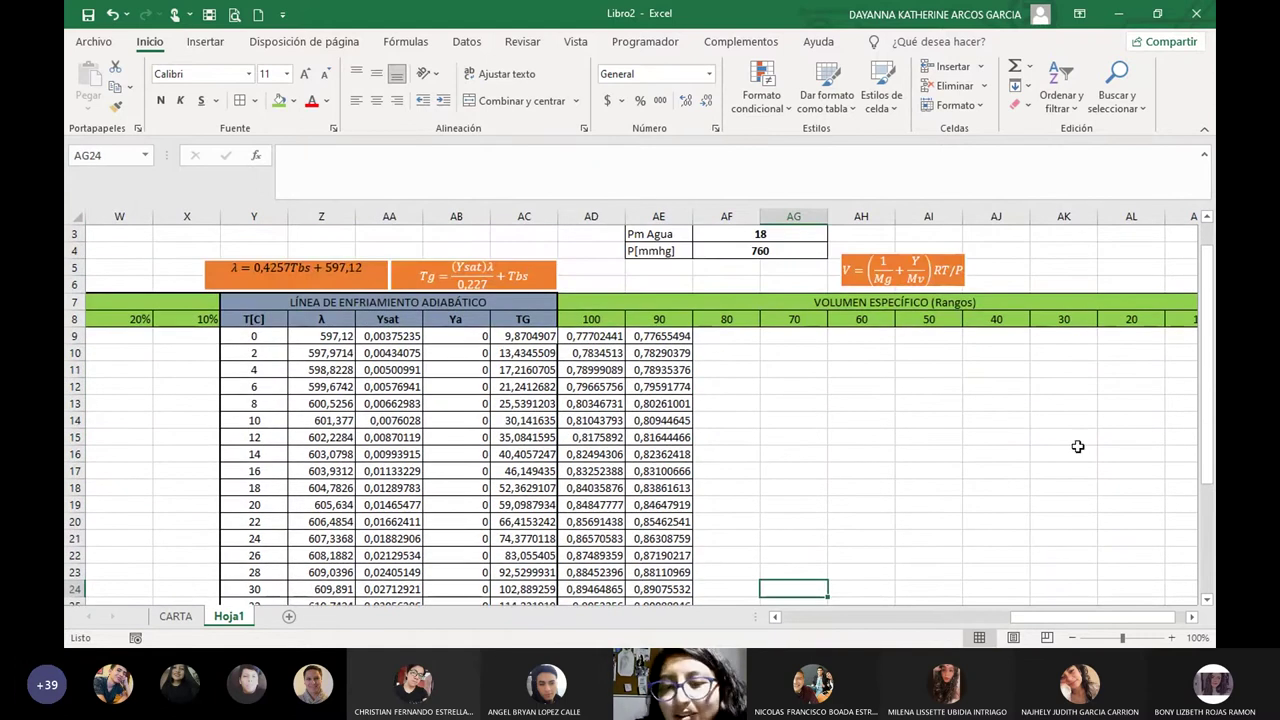
pyautogui.scroll(-6, 914, 514)
pyautogui.scroll(7, 888, 497)
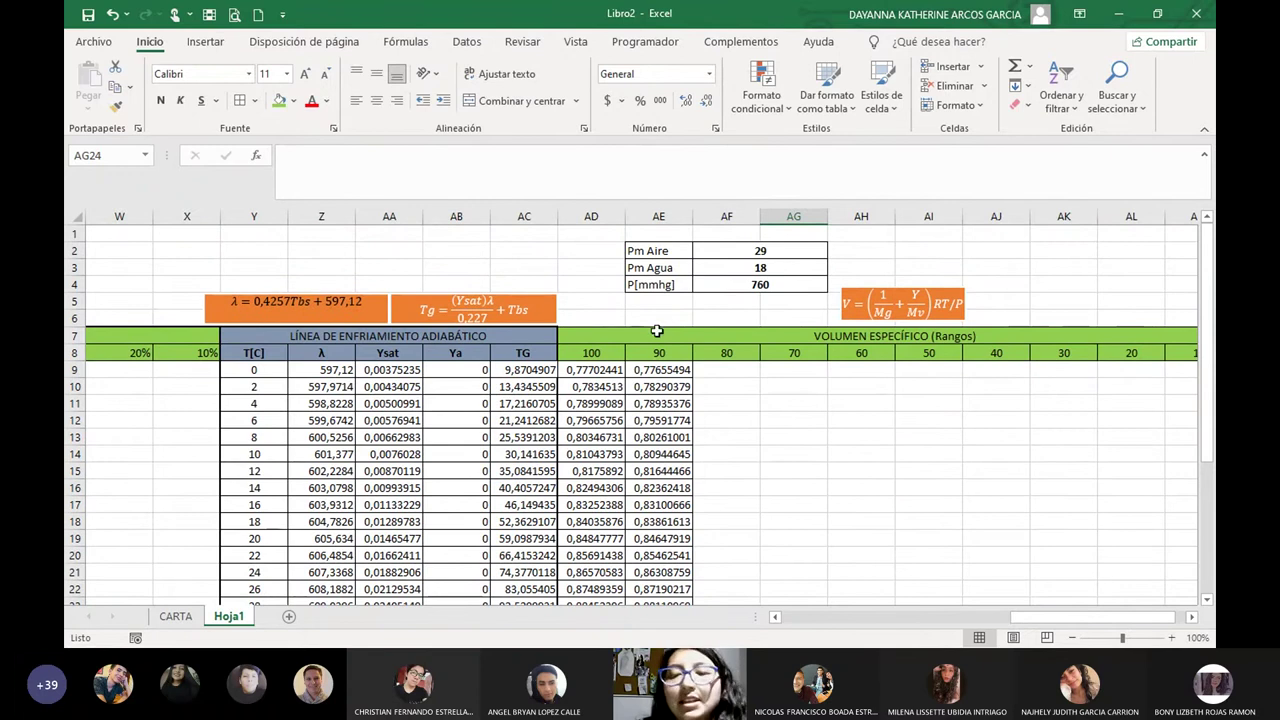
pyautogui.scroll(-3, 734, 429)
pyautogui.scroll(1, 790, 440)
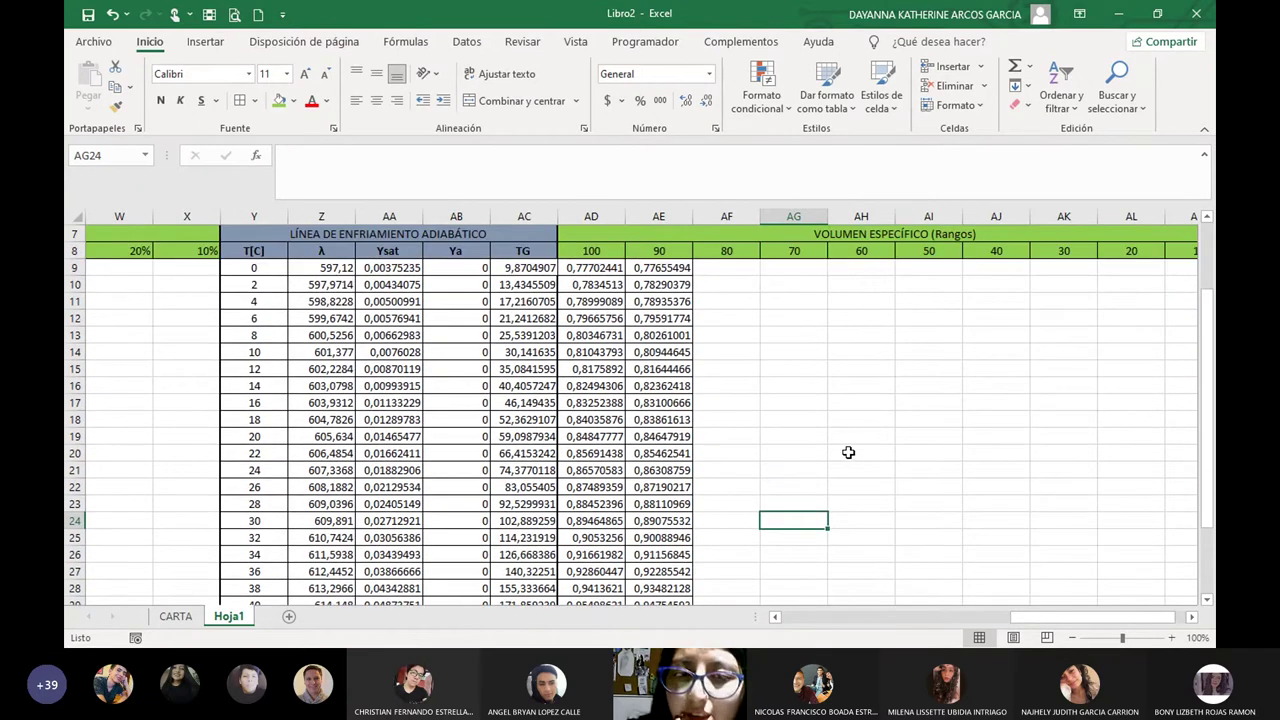
pyautogui.scroll(1, 848, 453)
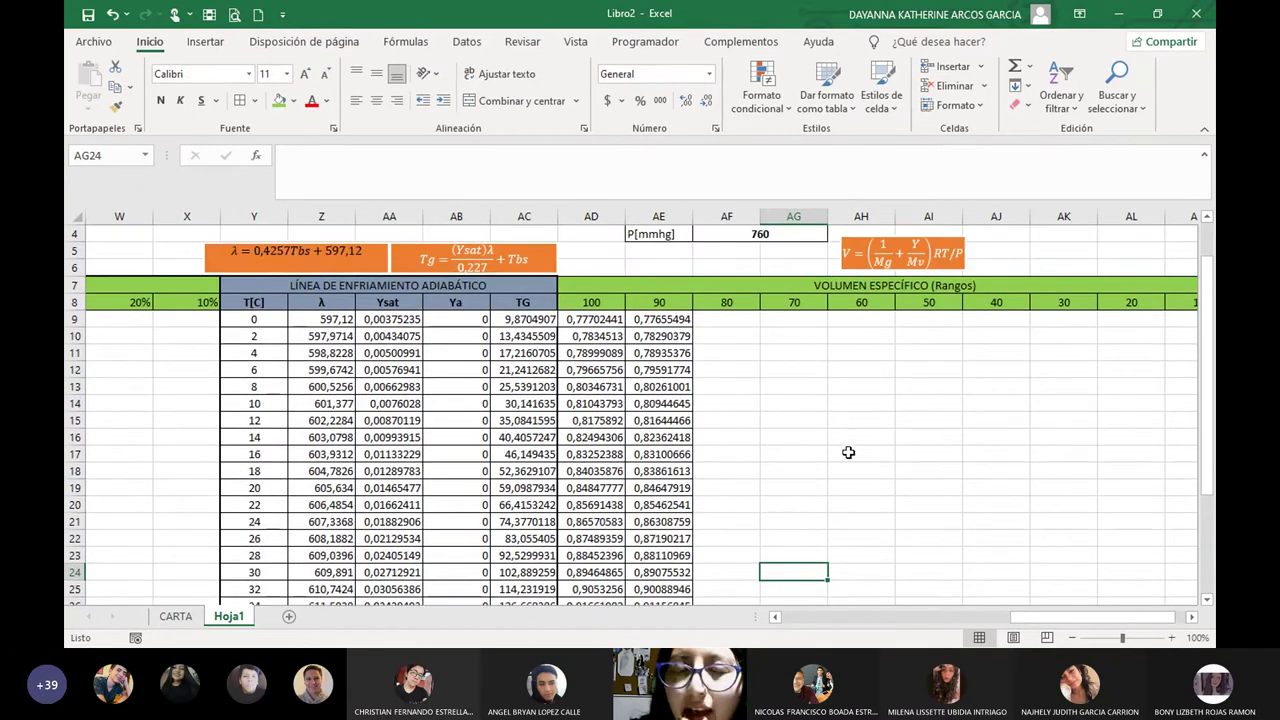
# Examine the 100 column from its header and the AD9 formula down to the formula in AD34.
pyautogui.click(609, 304)
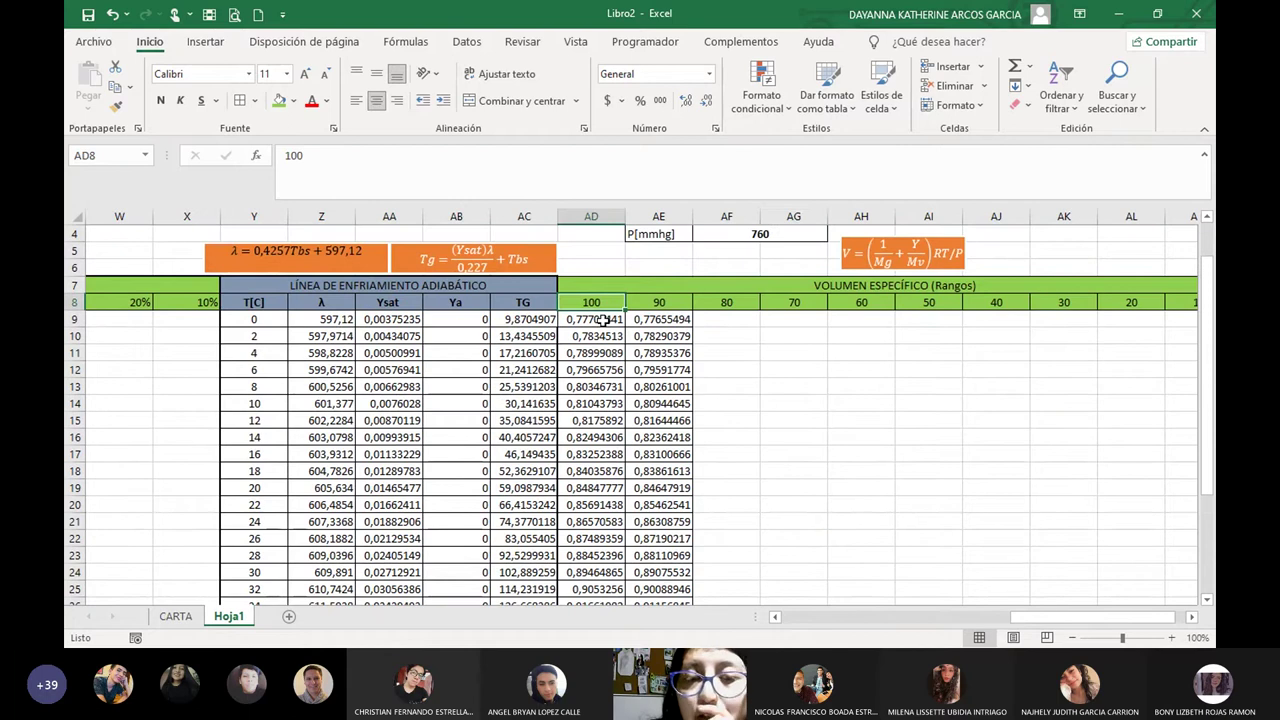
pyautogui.click(604, 319)
pyautogui.click(604, 303)
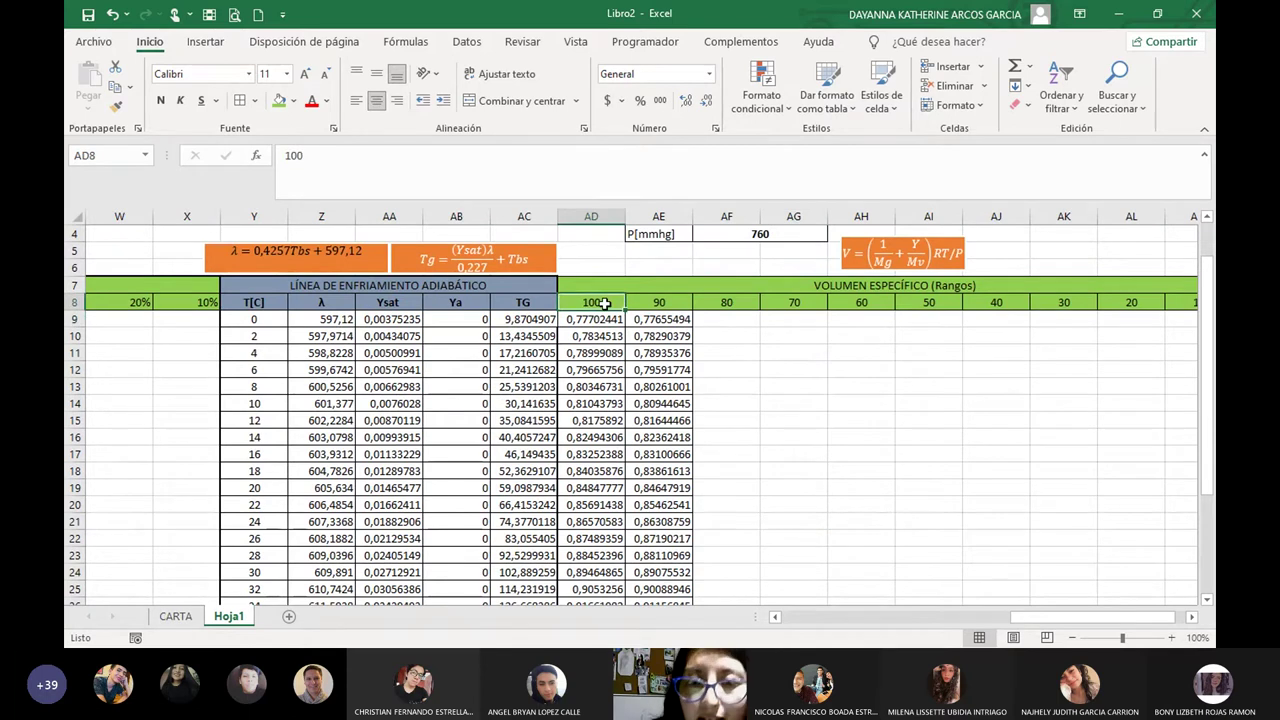
pyautogui.click(607, 319)
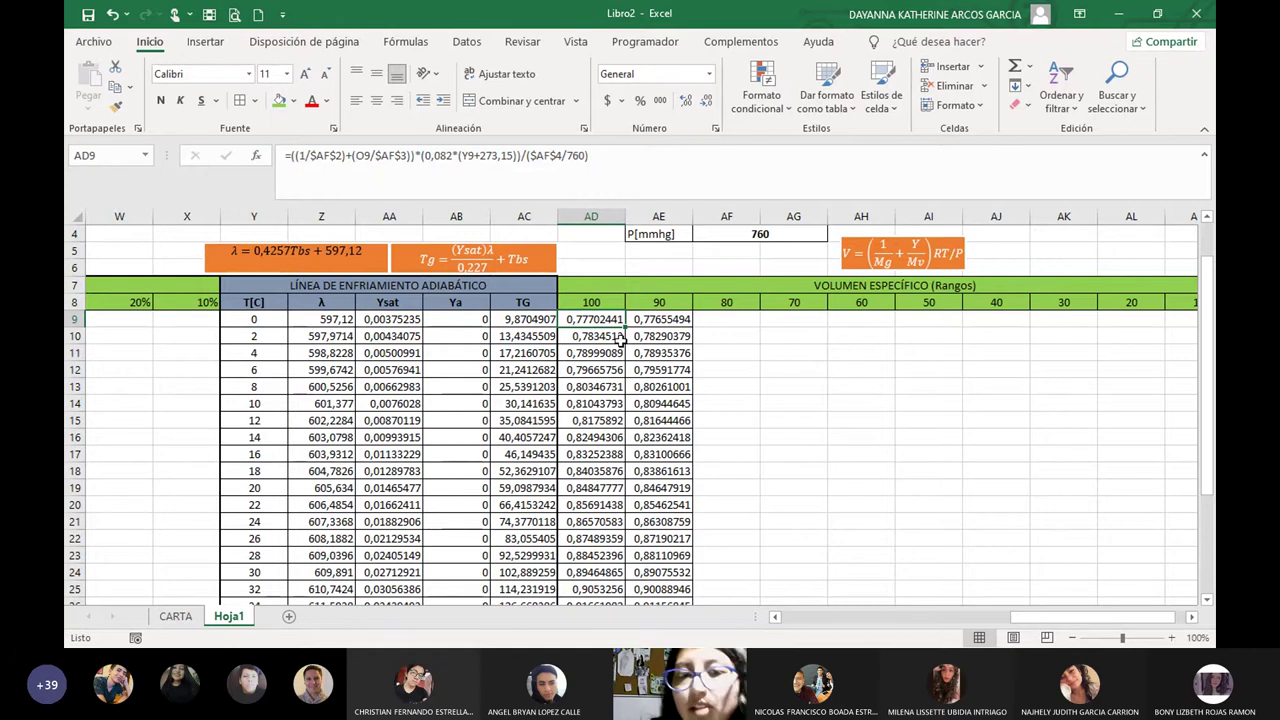
pyautogui.scroll(-5, 628, 420)
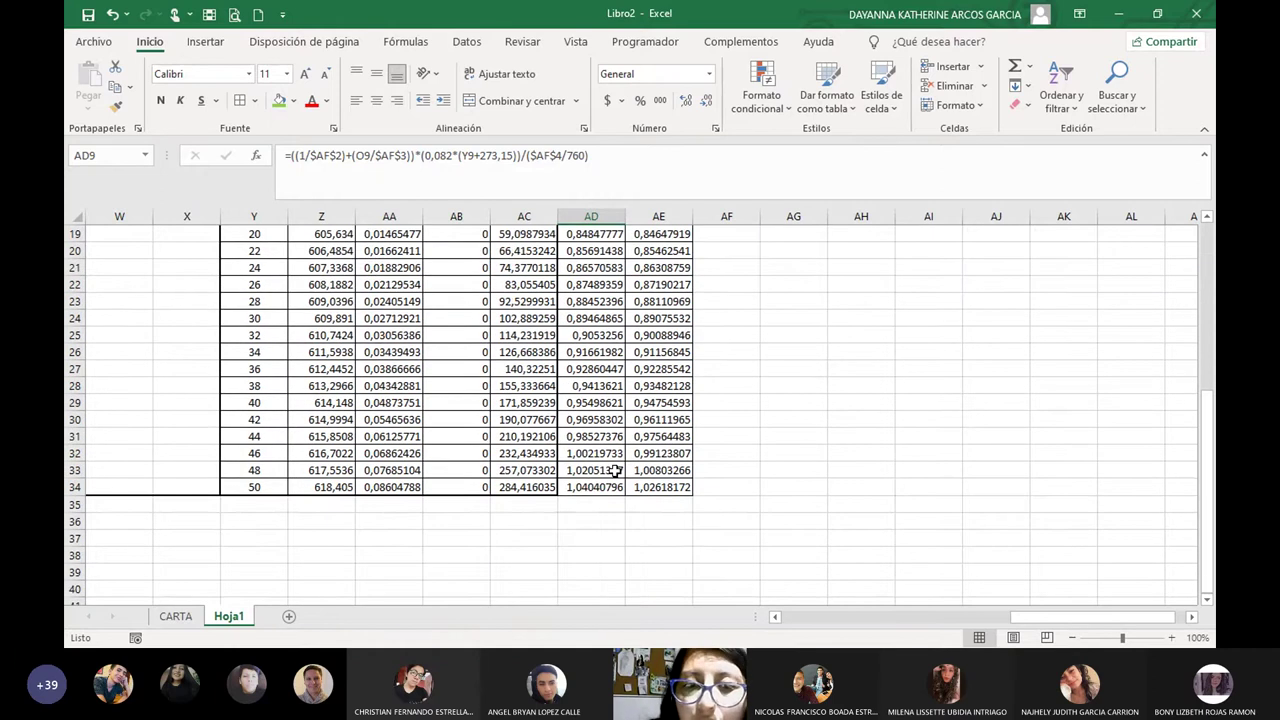
pyautogui.click(588, 489)
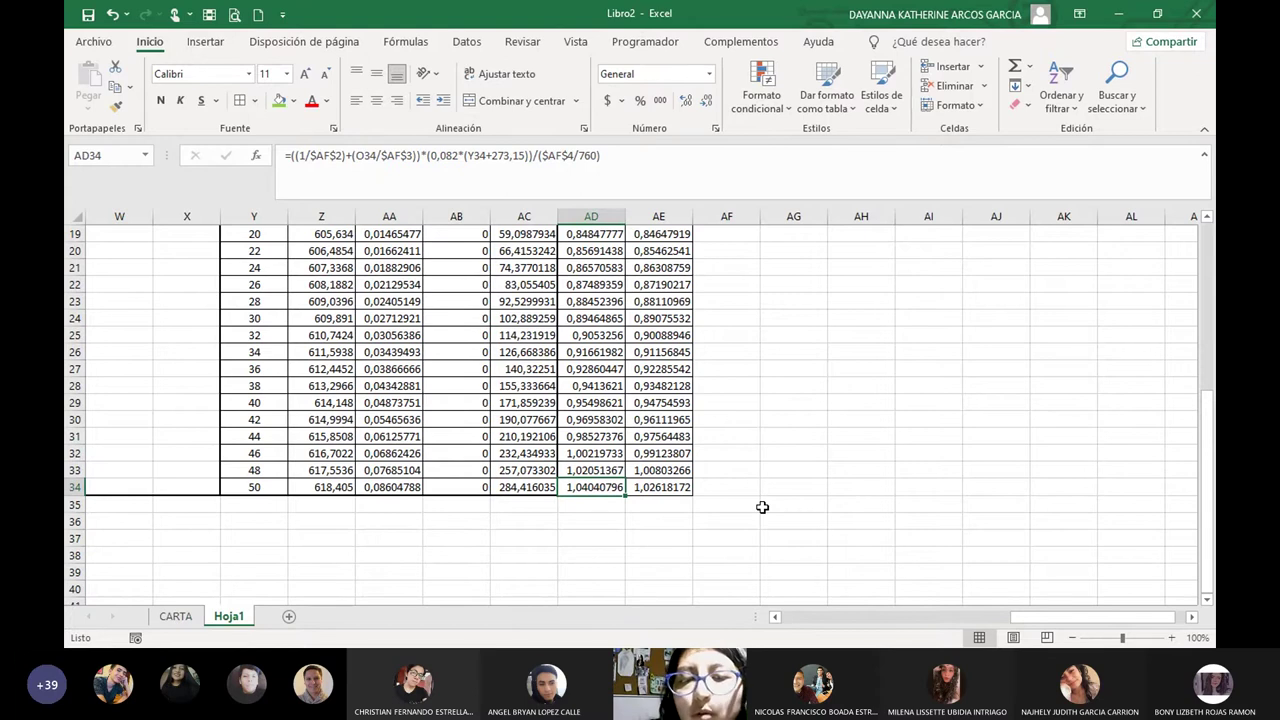
pyautogui.scroll(6, 765, 510)
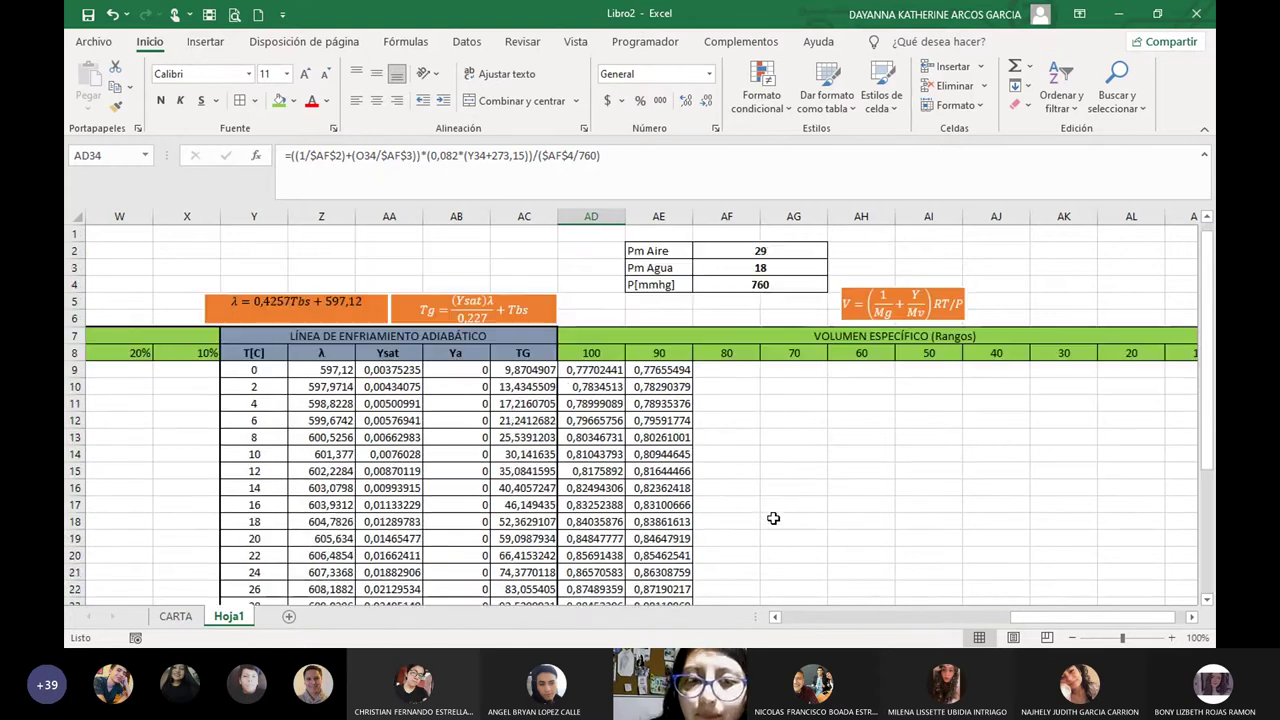
pyautogui.click(775, 470)
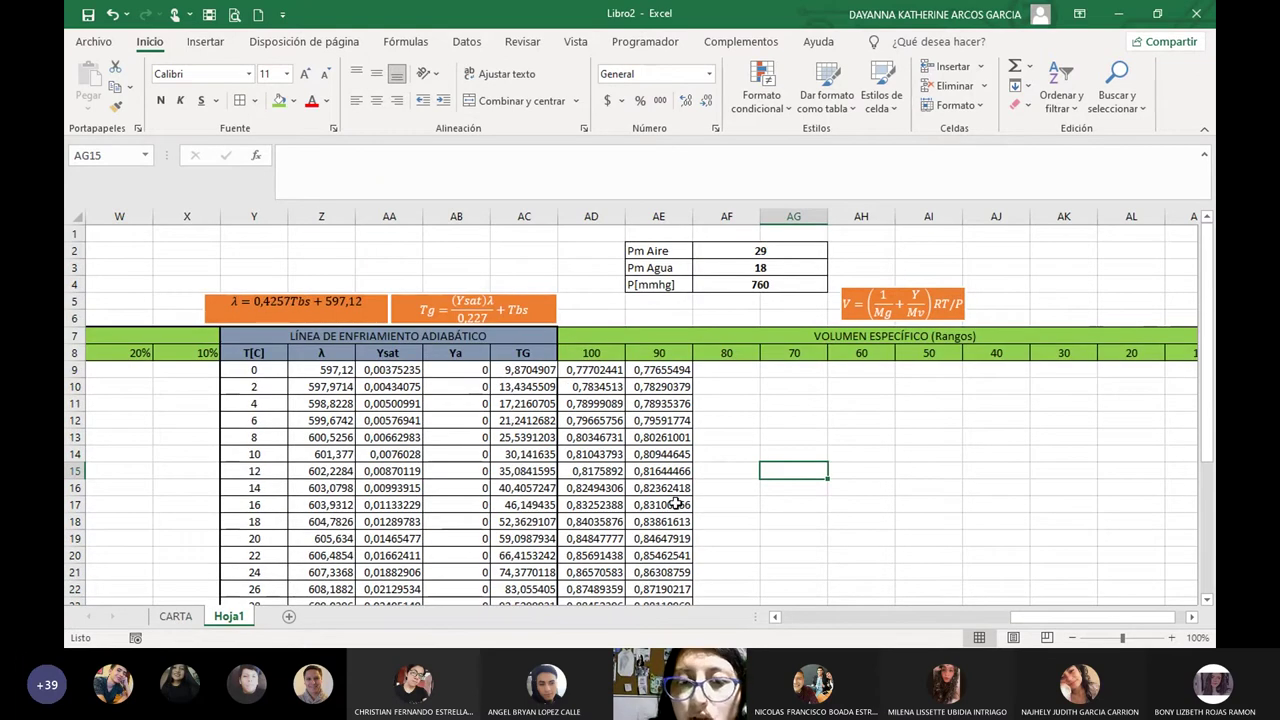
# Paste the LÍNEA DE VOLUMEN ESPECÍFICO heading at AN7 with the values 0,777 to 1,0695 beneath it in AN8:AW8.
pyautogui.scroll(-3, 612, 565)
pyautogui.scroll(-1, 612, 565)
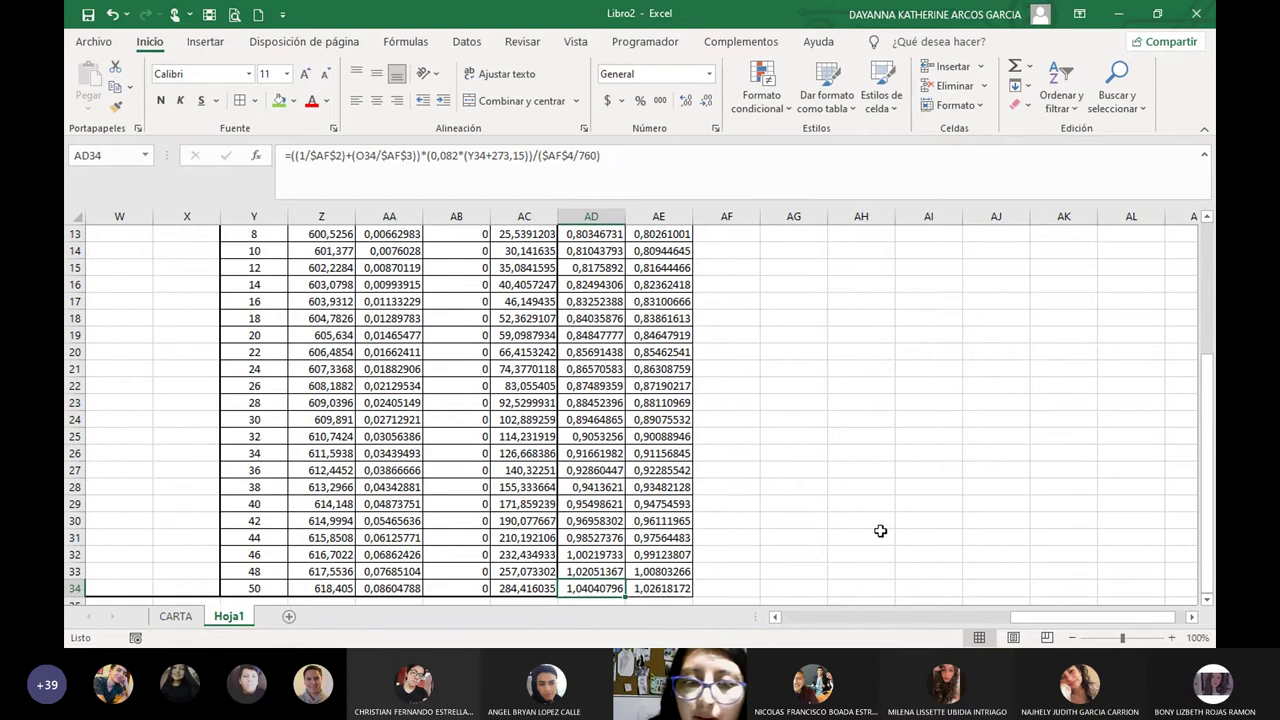
pyautogui.scroll(3, 880, 531)
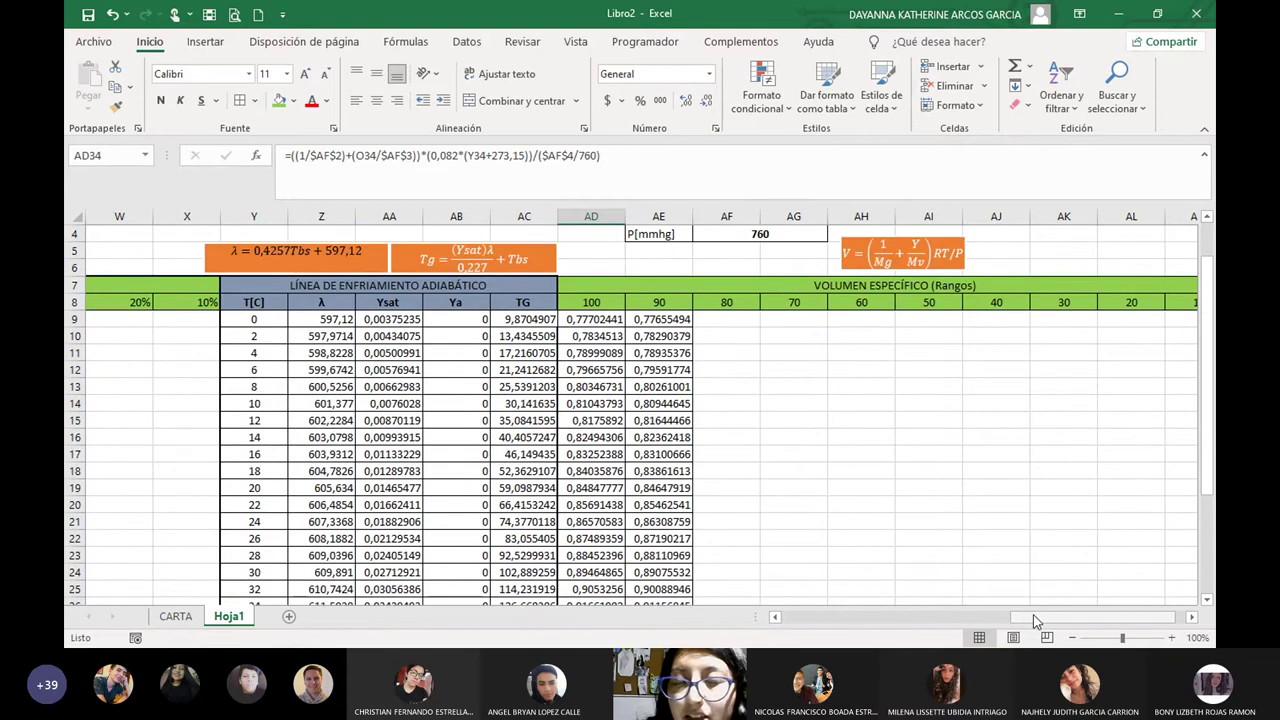
pyautogui.moveTo(1037, 622); pyautogui.dragTo(1079, 618)
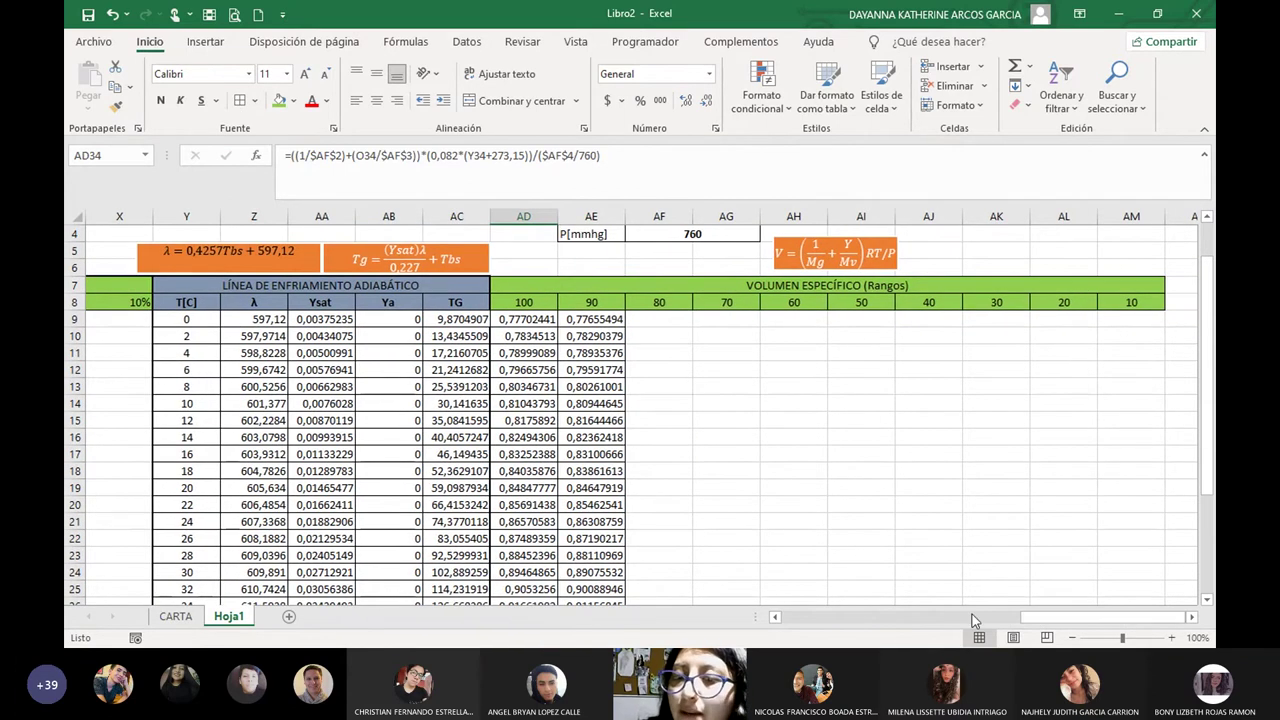
pyautogui.click(1171, 637)
pyautogui.click(1171, 637)
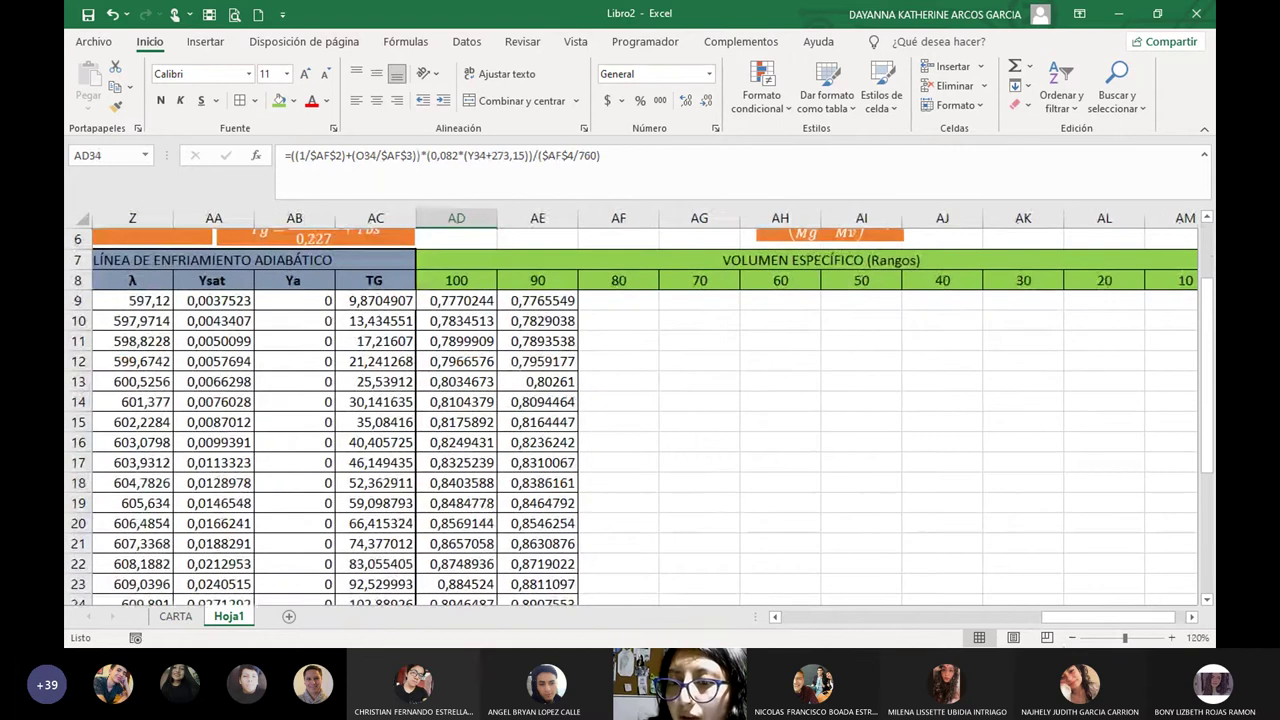
pyautogui.click(1071, 637)
pyautogui.click(1071, 637)
pyautogui.click(1071, 637)
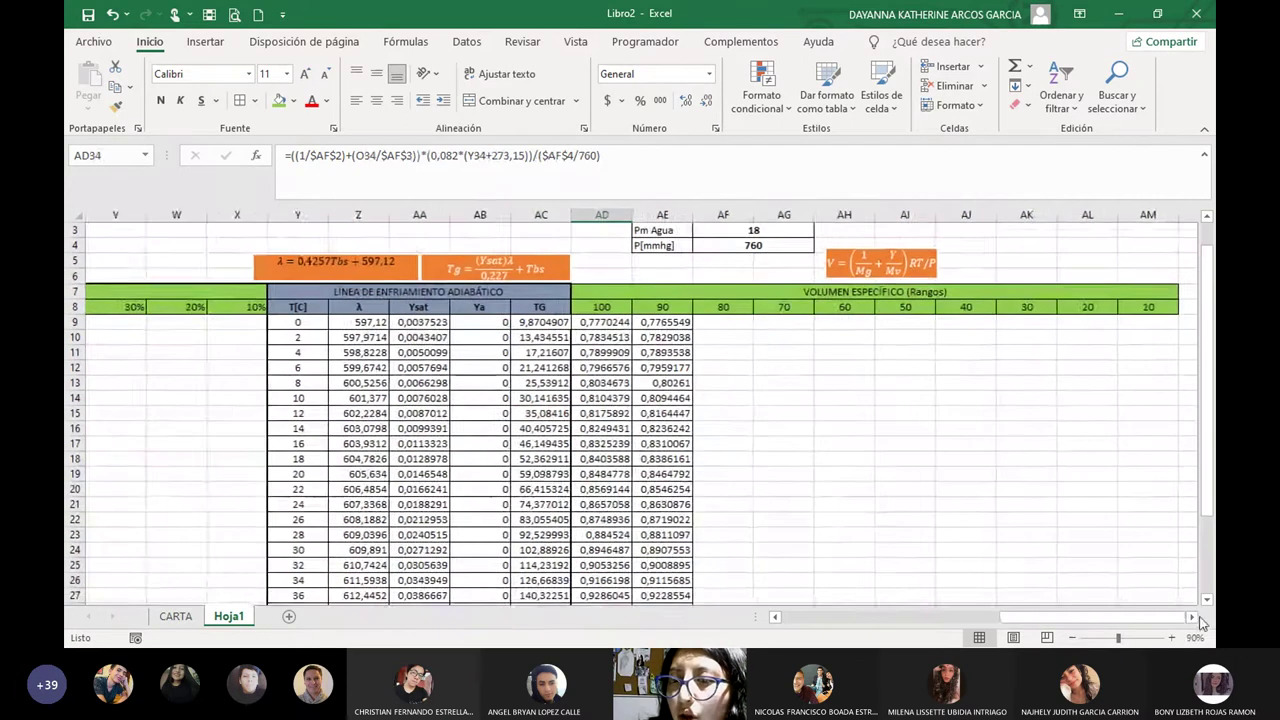
pyautogui.click(1191, 617)
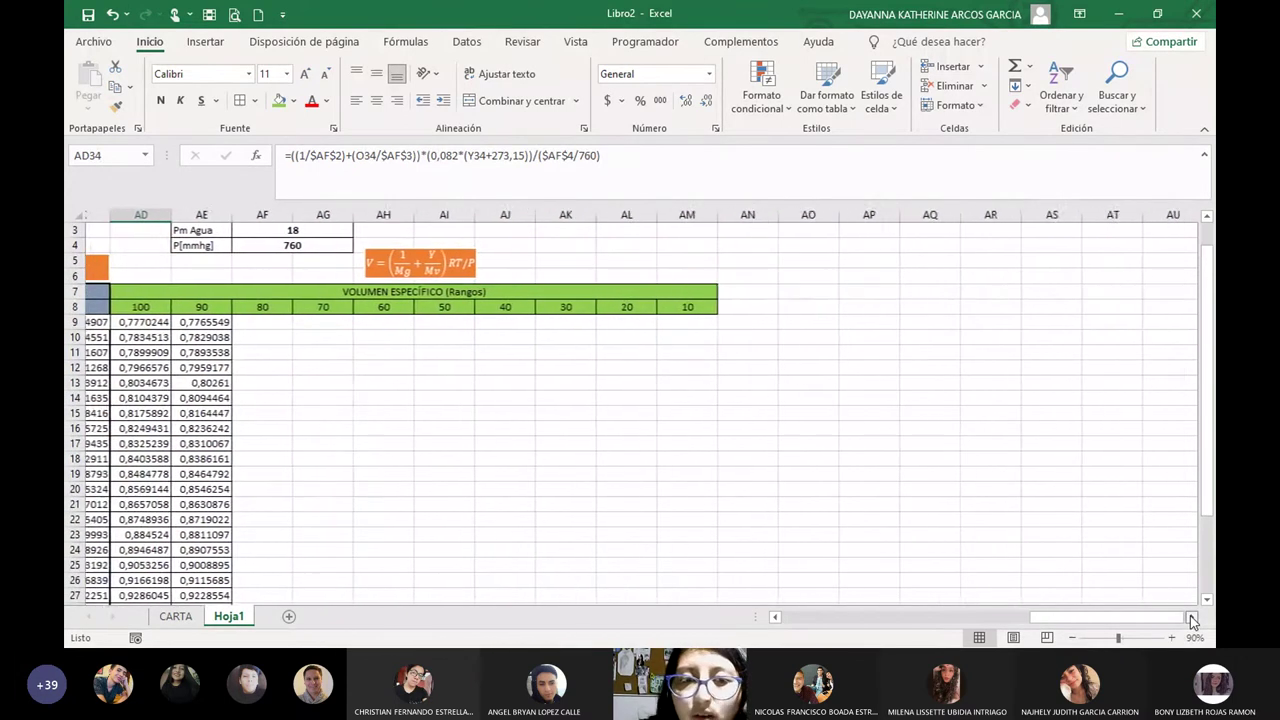
pyautogui.click(648, 293)
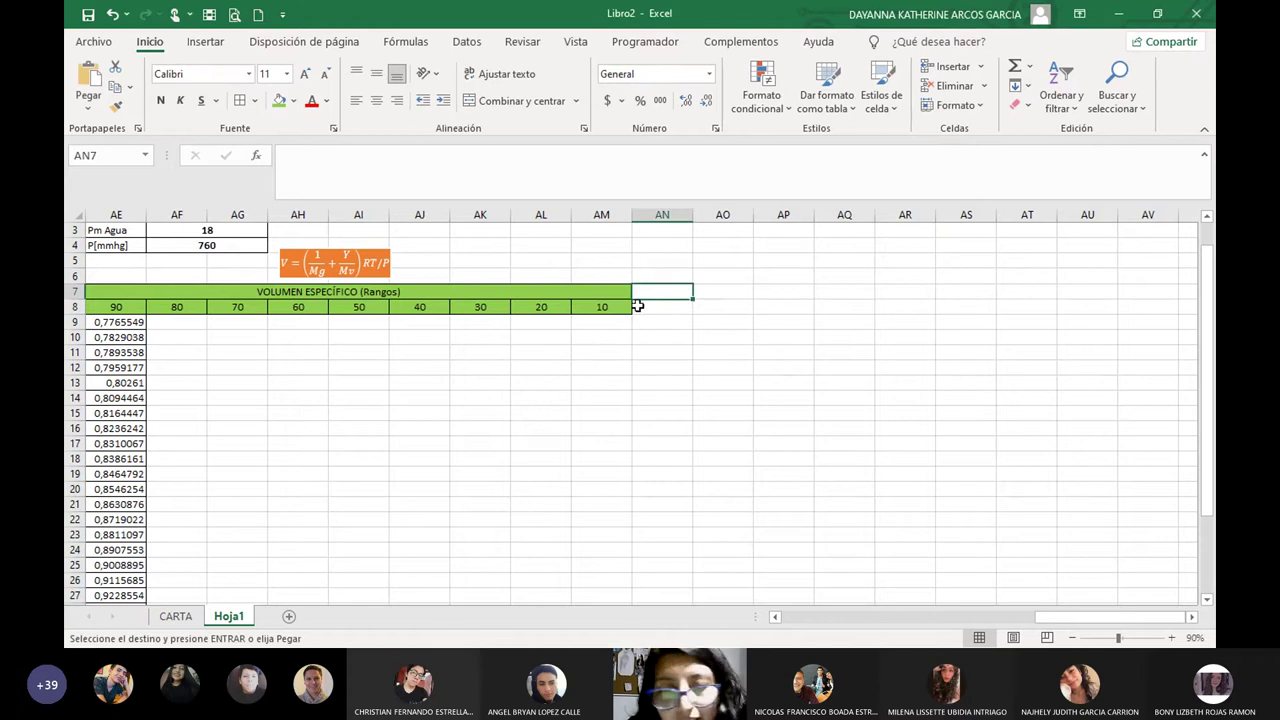
pyautogui.write('LÍNEA DE VOLUMEN ESPECÍFICO 0,777\t0,8095\t0,842\t0,8745\t0,907\t0,9395\t0,972\t1,0045\t1,037\t1,0695')
pyautogui.click(668, 307)
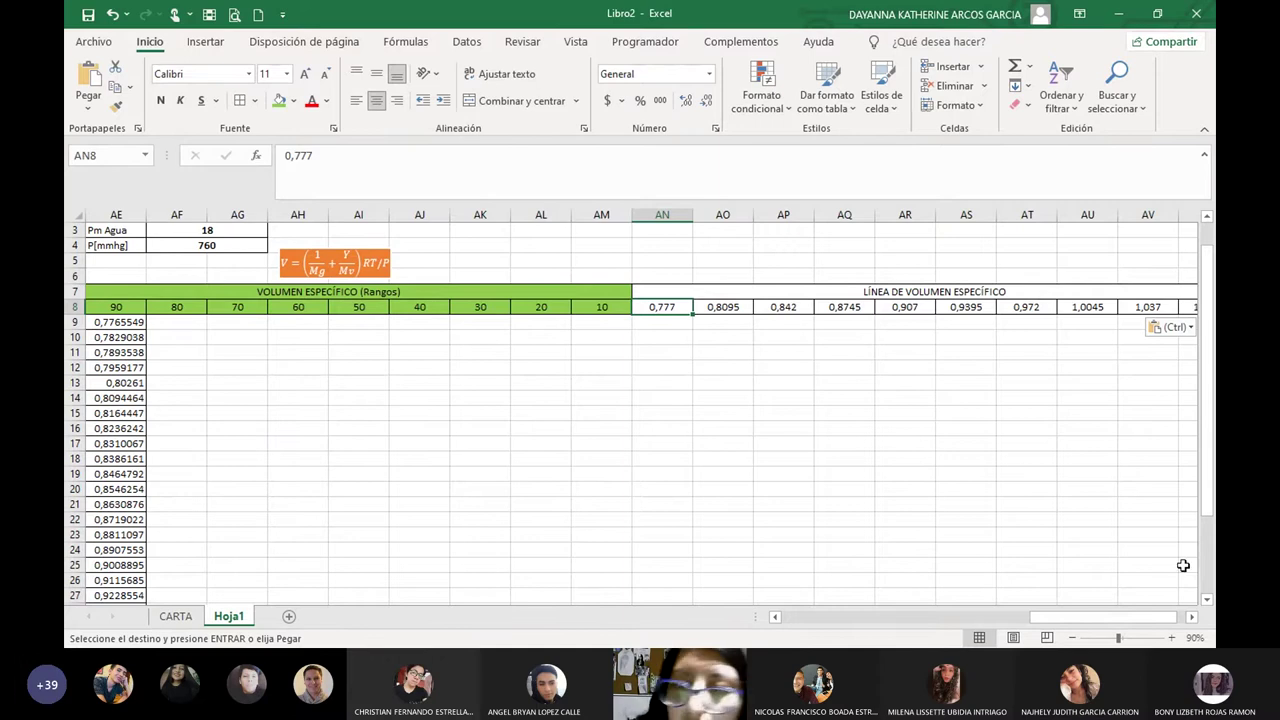
# Check the first and last specific volume formulas of the 100 column, in AD9 and AD34.
pyautogui.moveTo(1108, 617); pyautogui.dragTo(1043, 617)
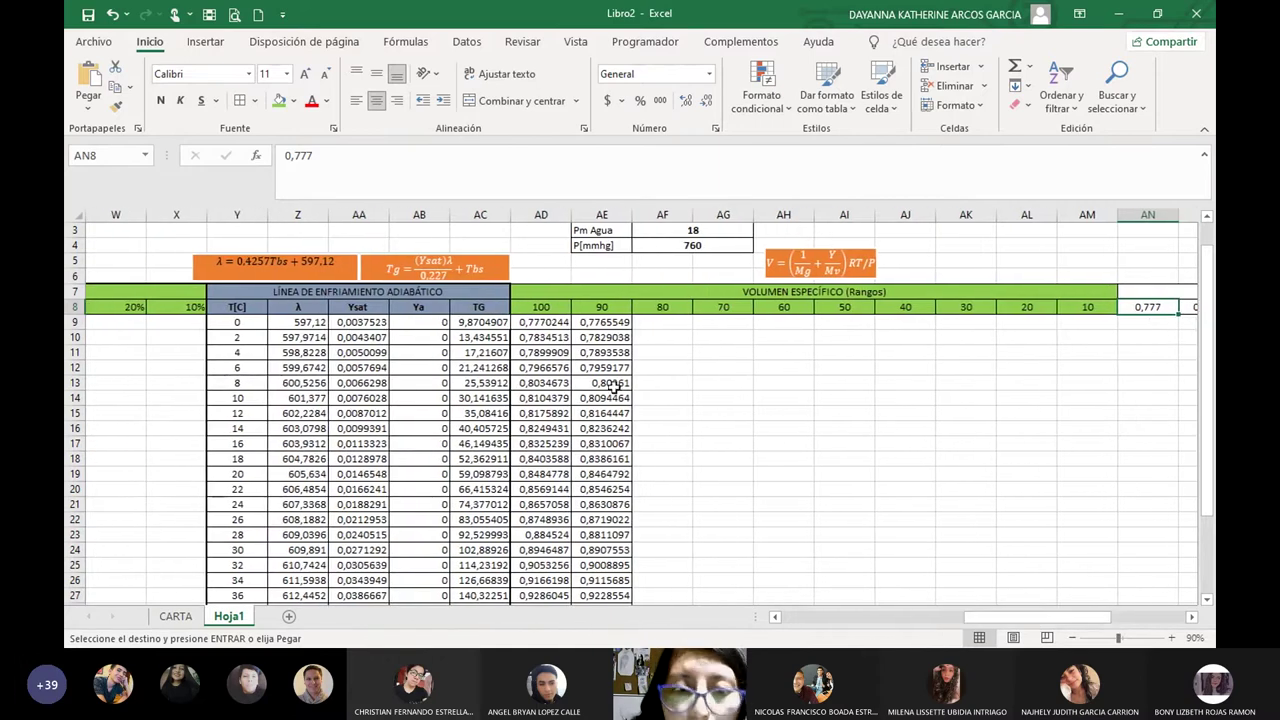
pyautogui.click(535, 323)
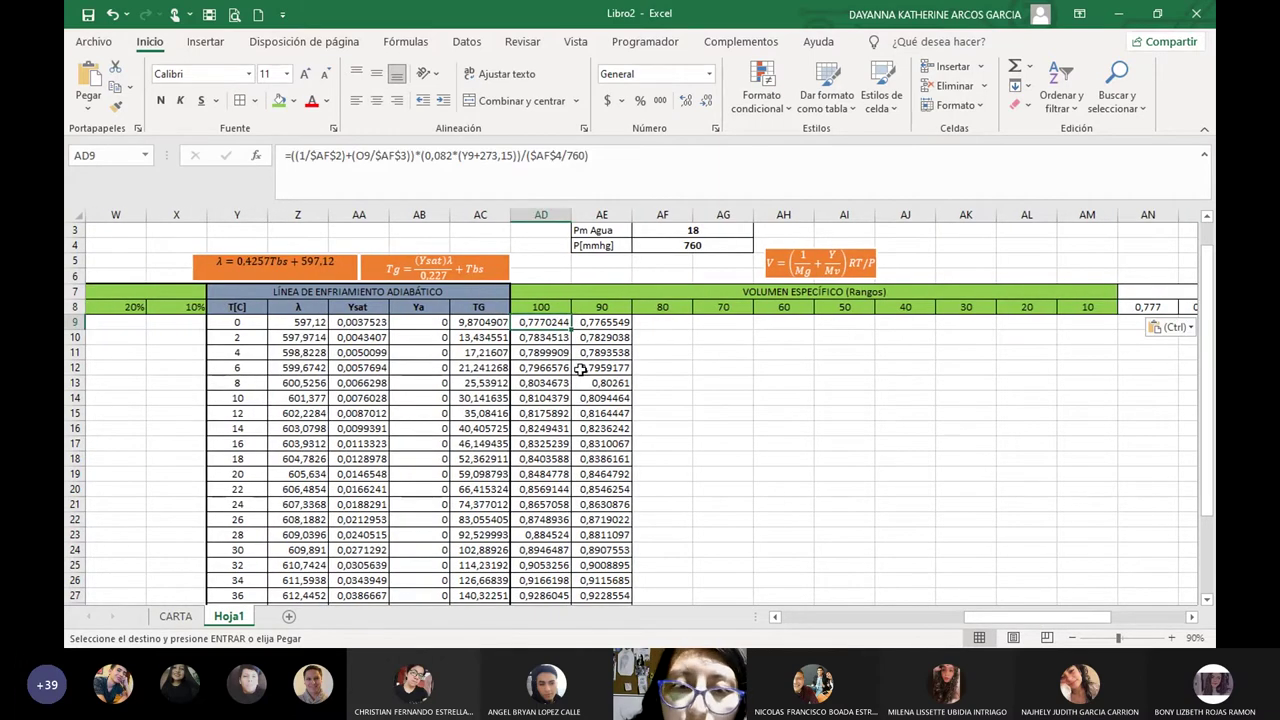
pyautogui.scroll(-4, 560, 332)
pyautogui.scroll(3, 550, 310)
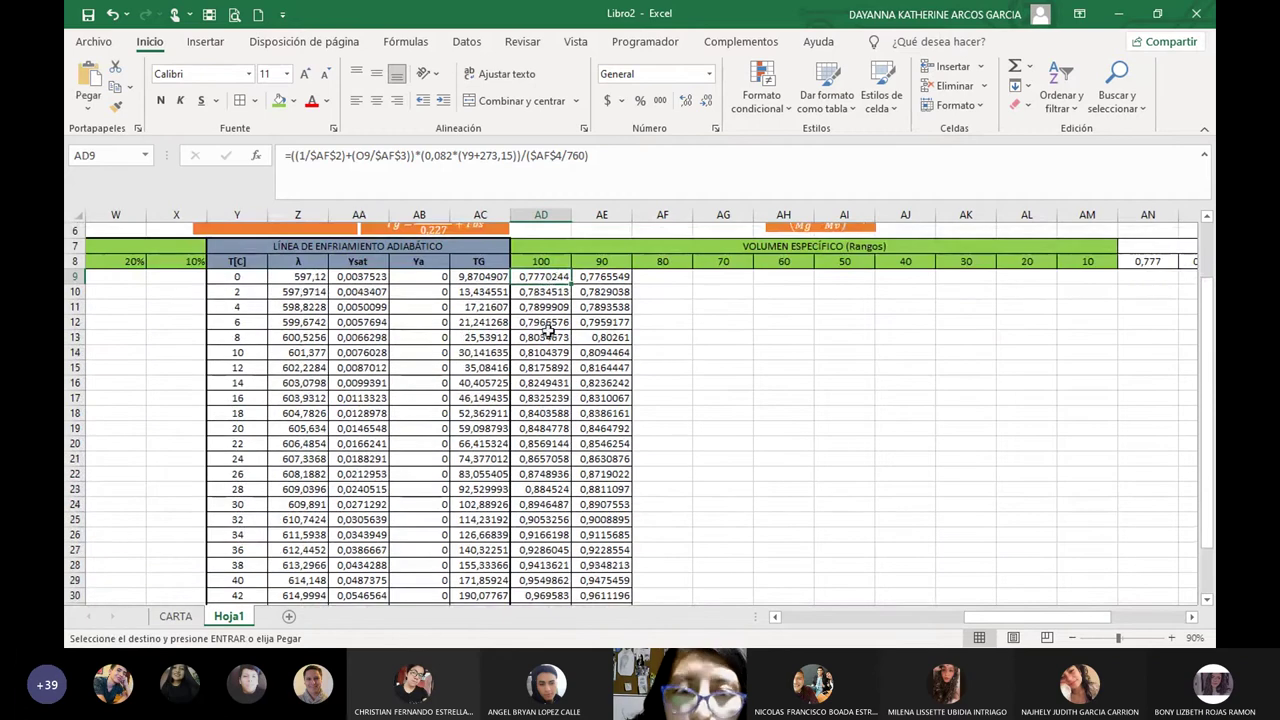
pyautogui.scroll(-2, 563, 400)
pyautogui.click(543, 565)
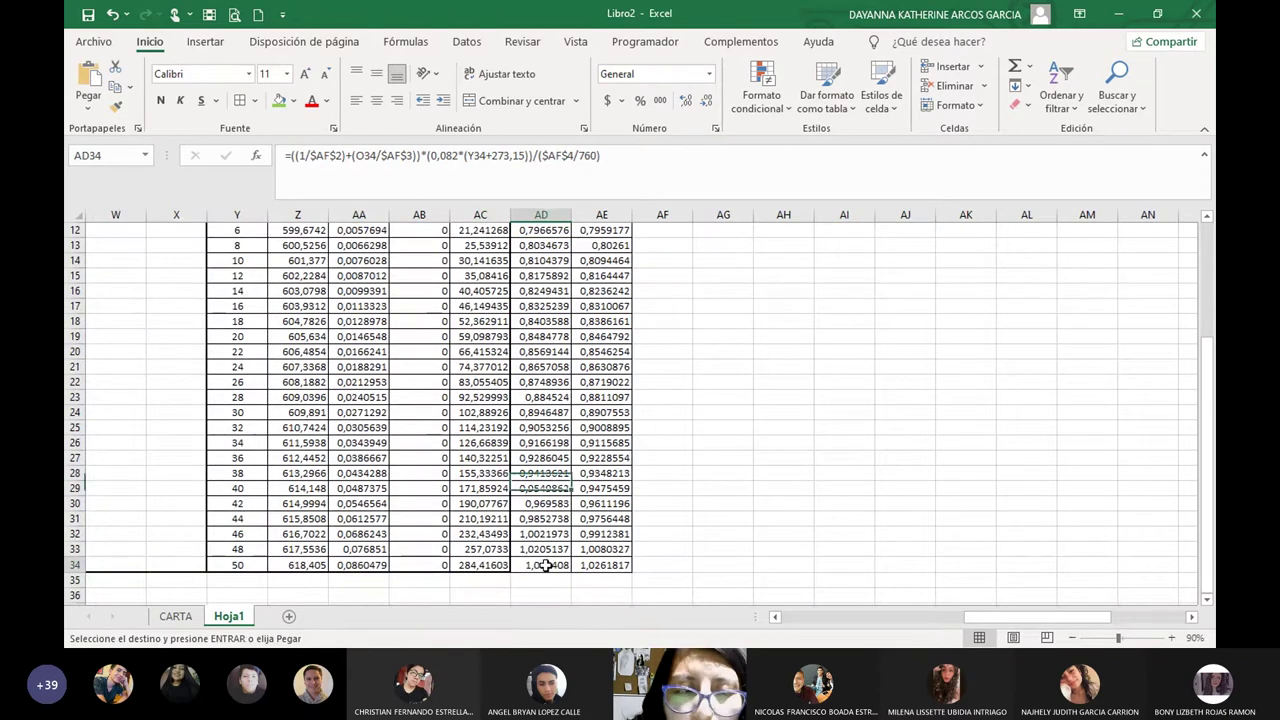
# Go through the specific volume line values in row 8 one by one, from AN8 to AS8.
pyautogui.moveTo(998, 617); pyautogui.dragTo(1074, 617)
pyautogui.scroll(1, 886, 486)
pyautogui.scroll(3, 1057, 583)
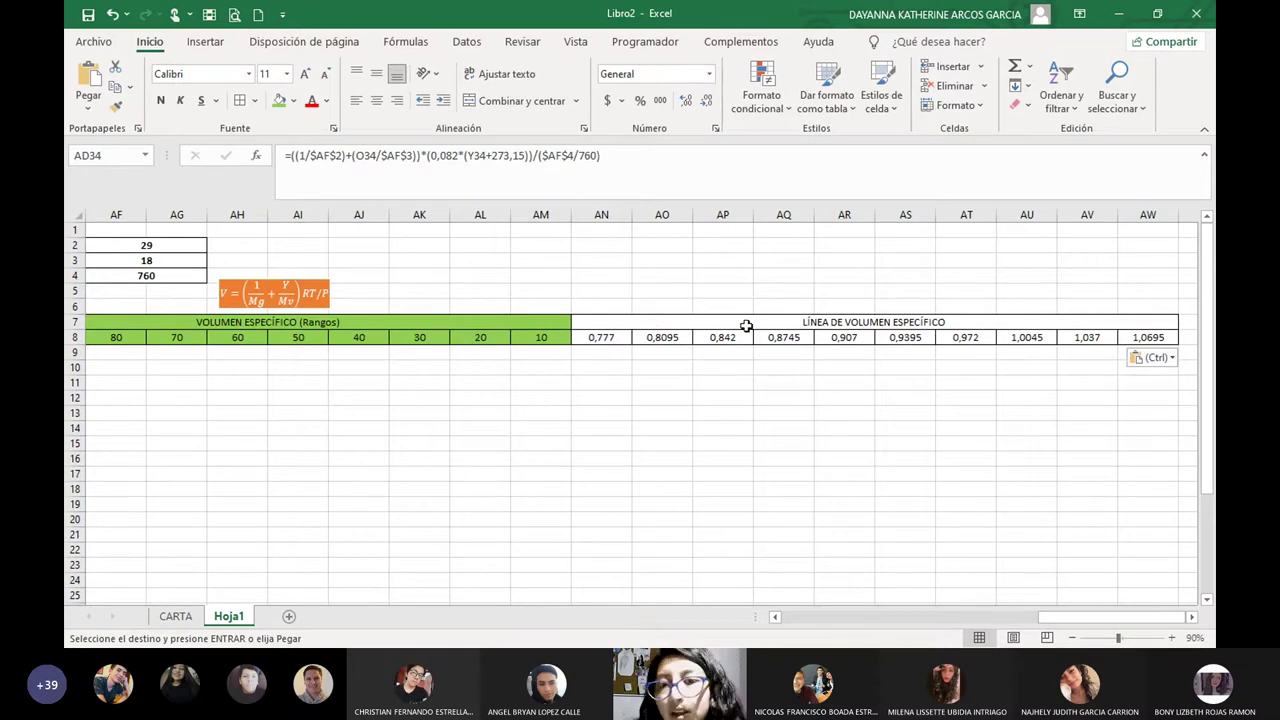
pyautogui.click(607, 340)
pyautogui.click(680, 338)
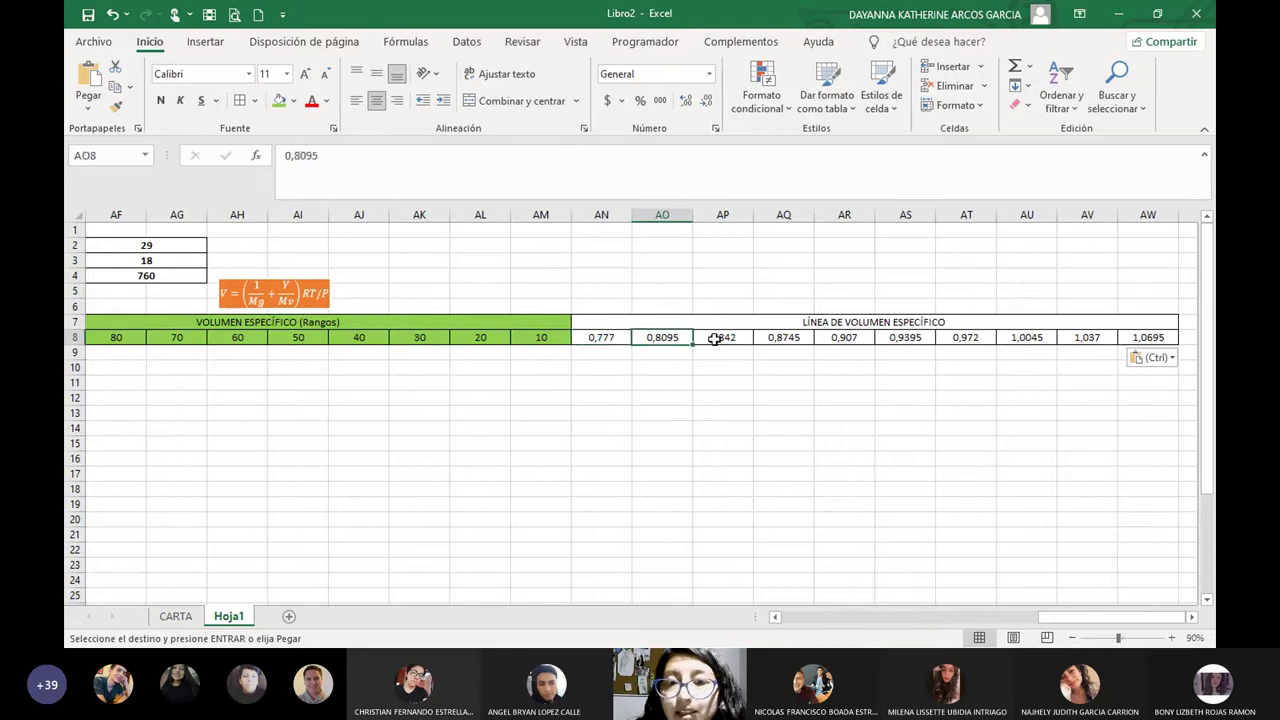
pyautogui.click(716, 338)
pyautogui.click(786, 337)
pyautogui.click(846, 337)
pyautogui.click(905, 337)
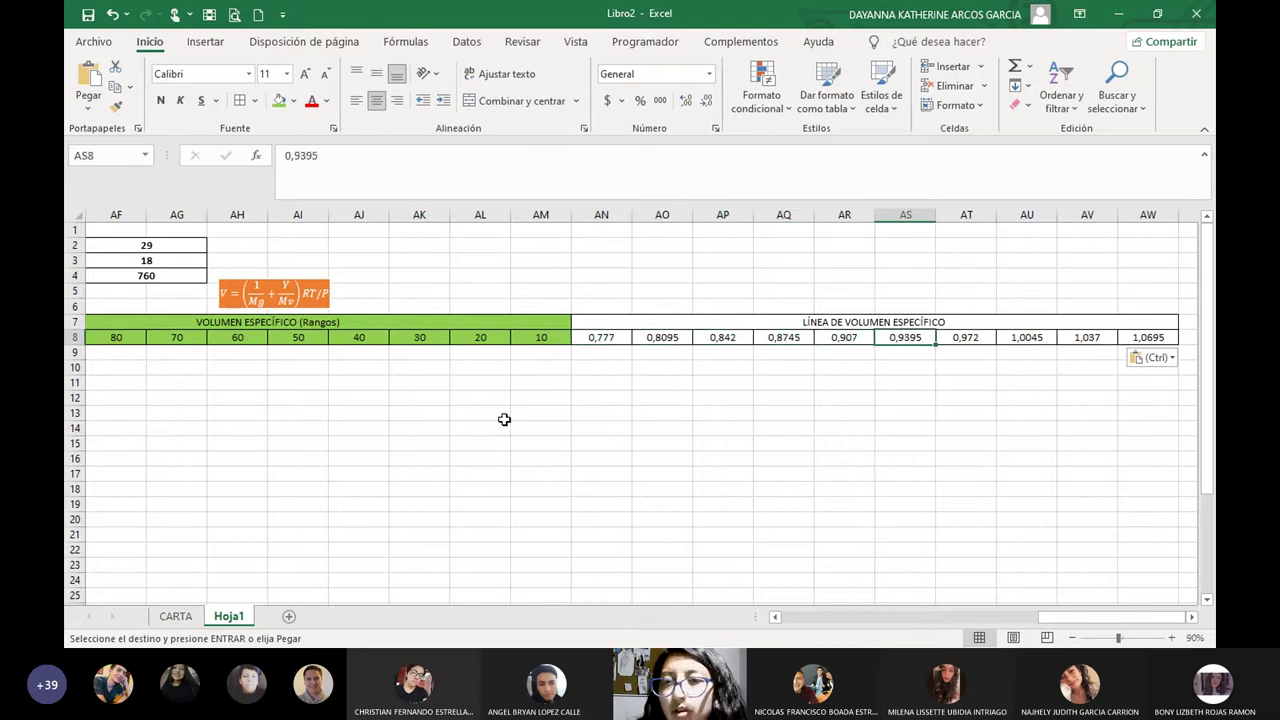
# Apply a thick outside border around the VOLUMEN ESPECÍFICO (Rangos) table, AD7:AM34.
pyautogui.moveTo(1055, 620); pyautogui.dragTo(1004, 621)
pyautogui.scroll(-10, 674, 494)
pyautogui.scroll(10, 674, 494)
pyautogui.hotkey('ctrl', 'v')
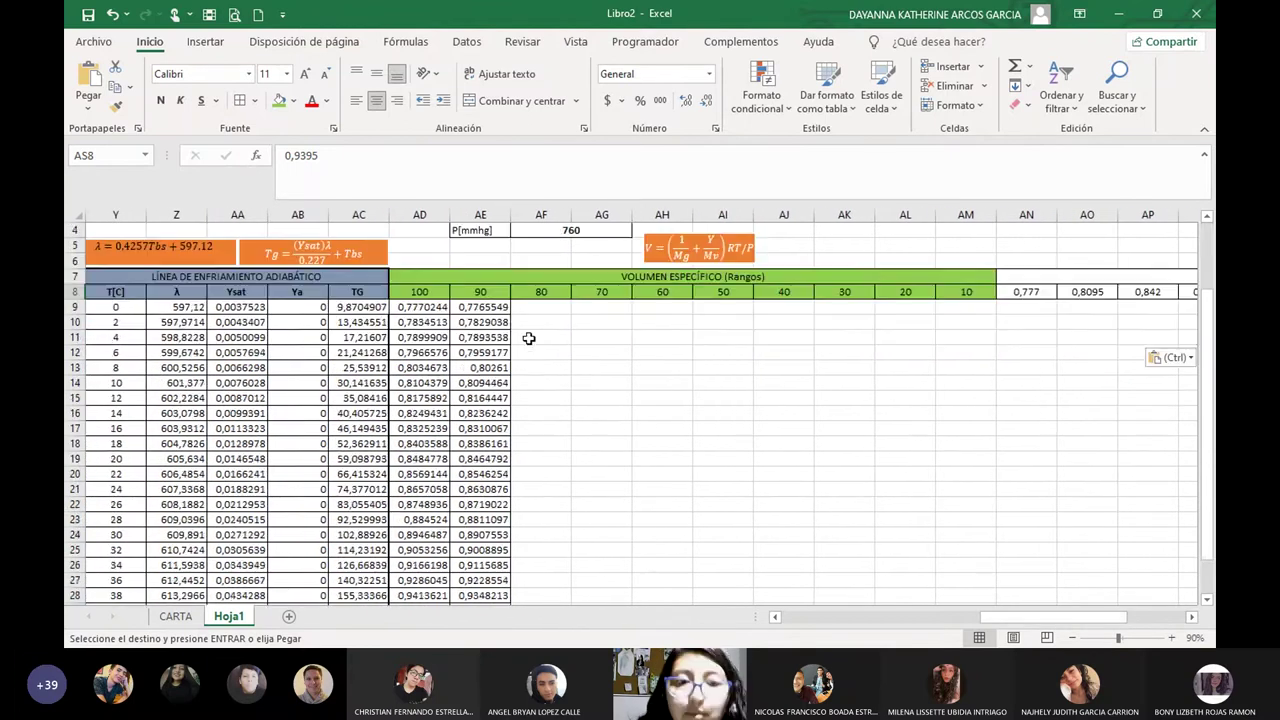
pyautogui.moveTo(447, 330); pyautogui.dragTo(454, 590)
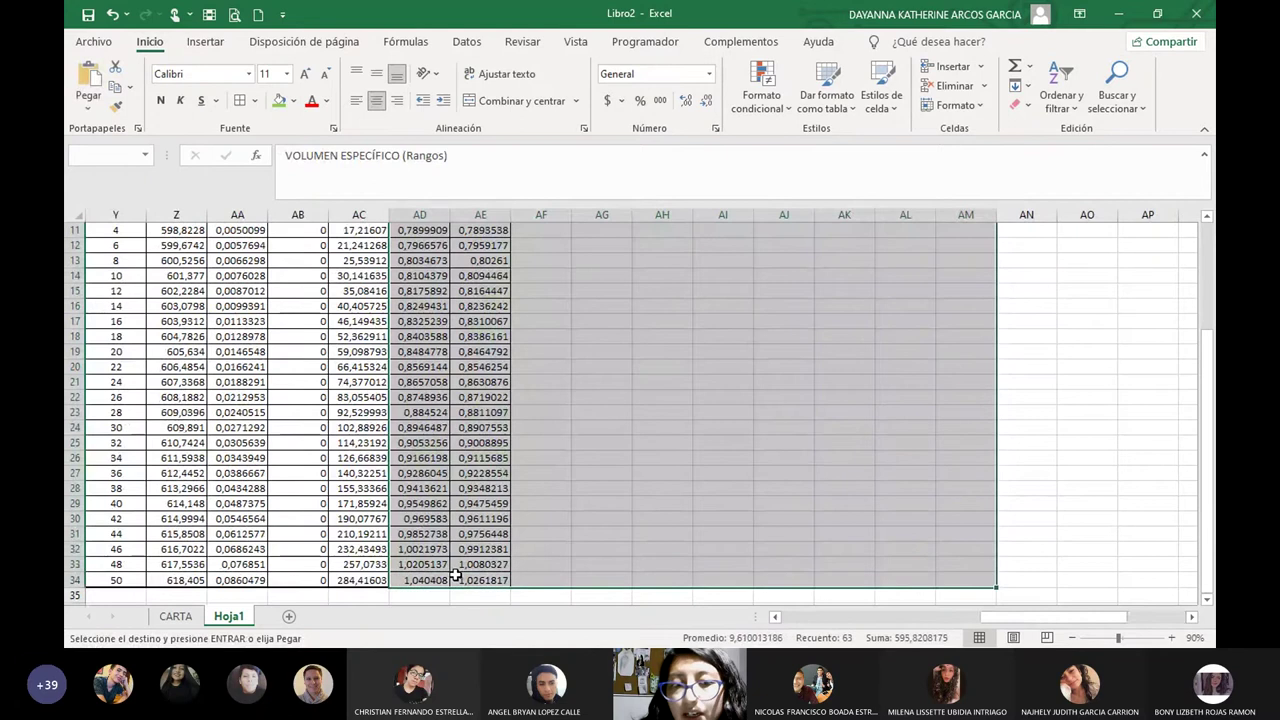
pyautogui.click(254, 100)
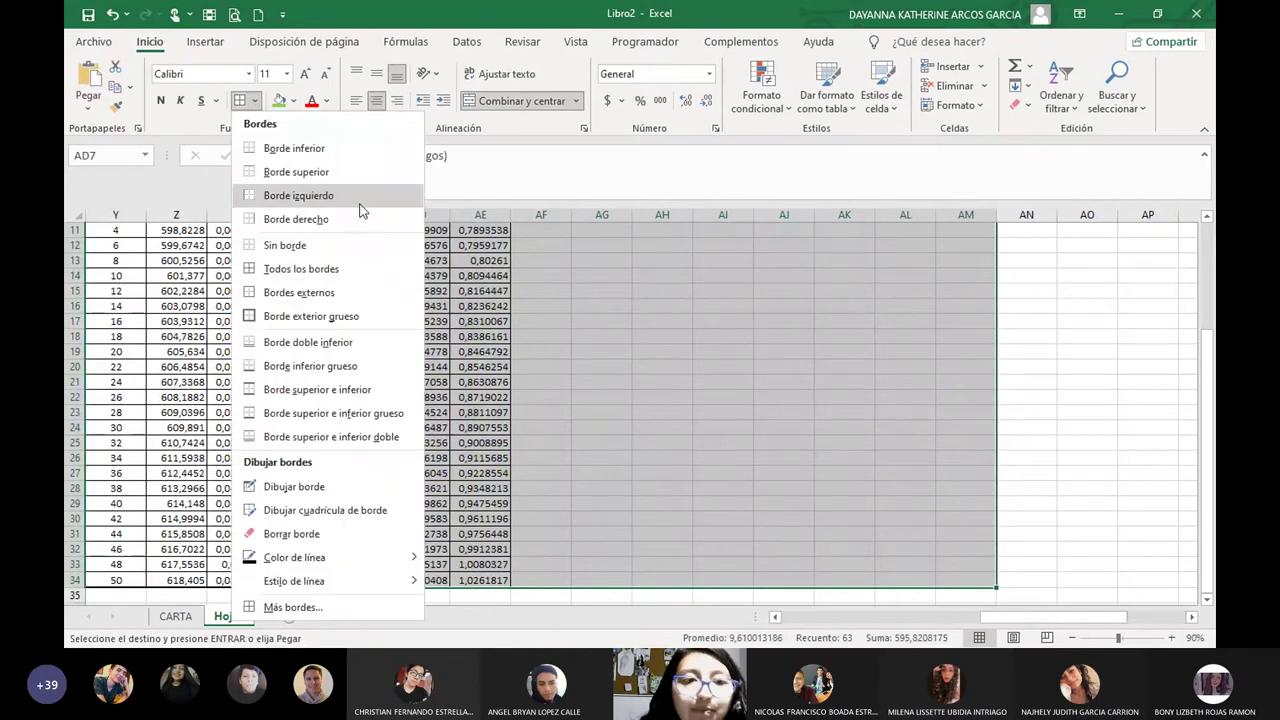
pyautogui.click(314, 317)
pyautogui.scroll(2, 381, 310)
pyautogui.scroll(1, 381, 310)
pyautogui.click(844, 489)
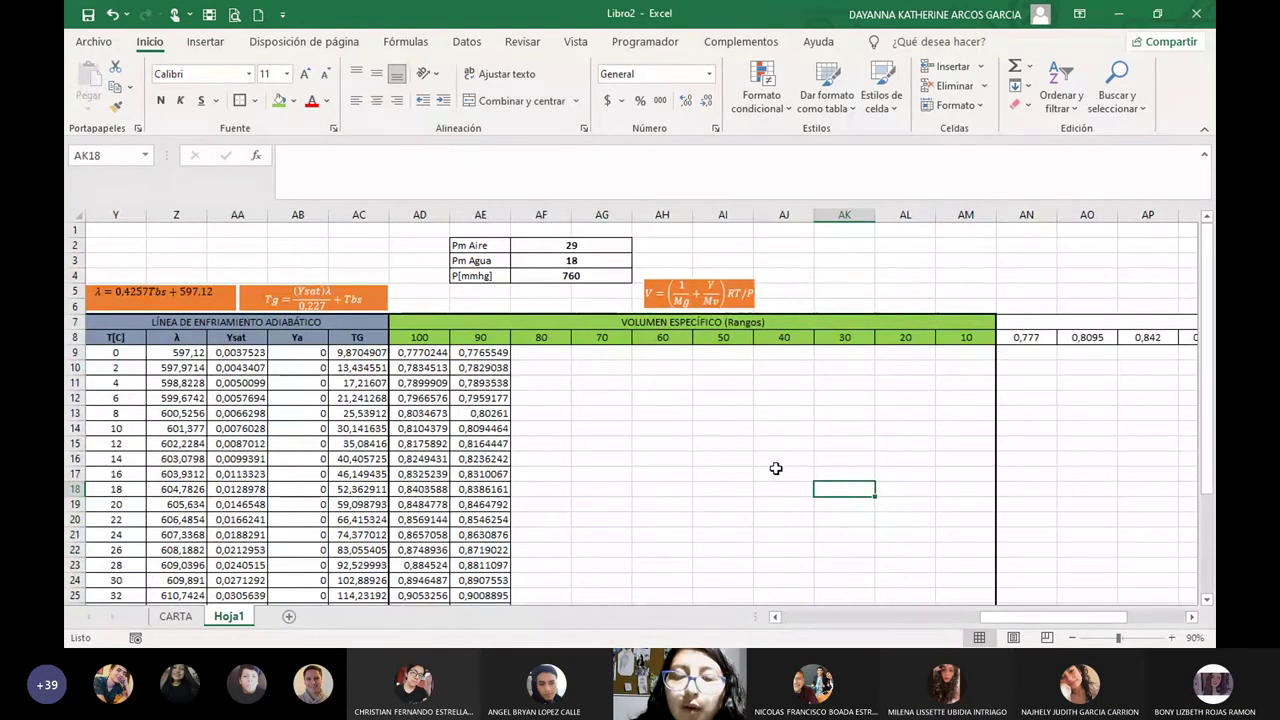
# Examine the unfilled area of the specific volume table, AF9:AM34, covering the 80 to 10 columns.
pyautogui.moveTo(541, 352); pyautogui.dragTo(963, 577)
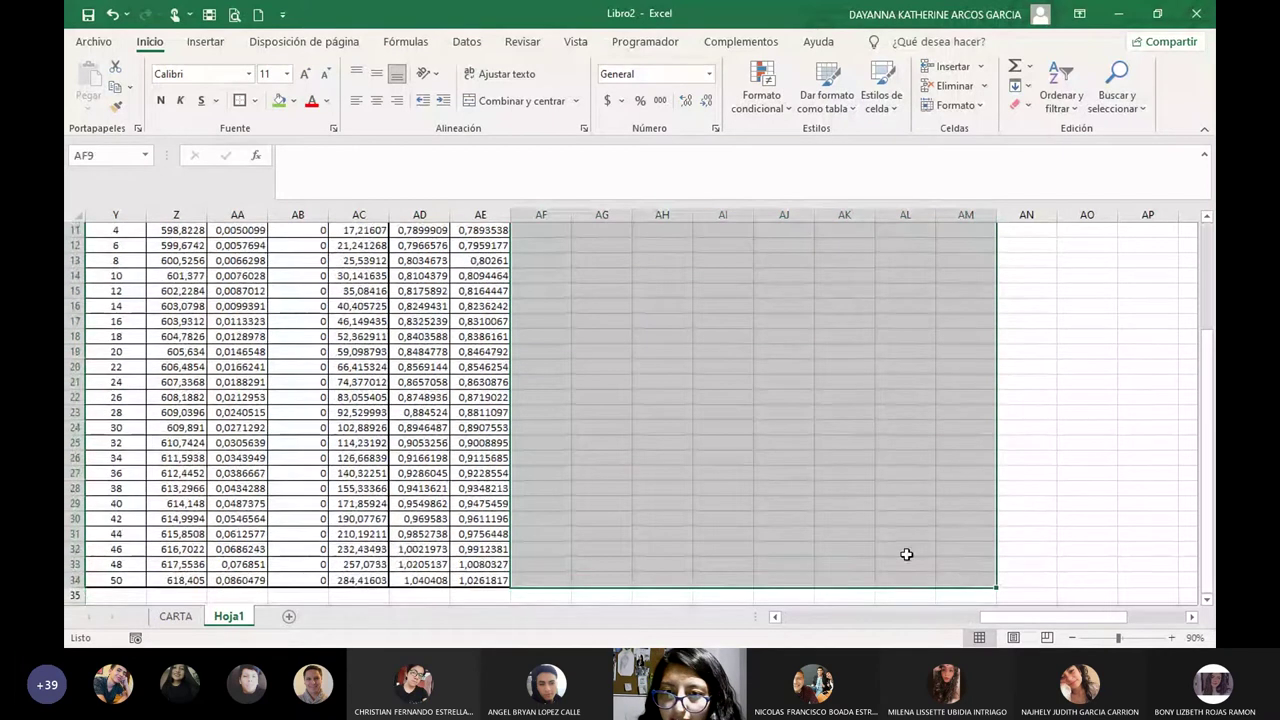
pyautogui.click(728, 468)
pyautogui.scroll(3, 728, 461)
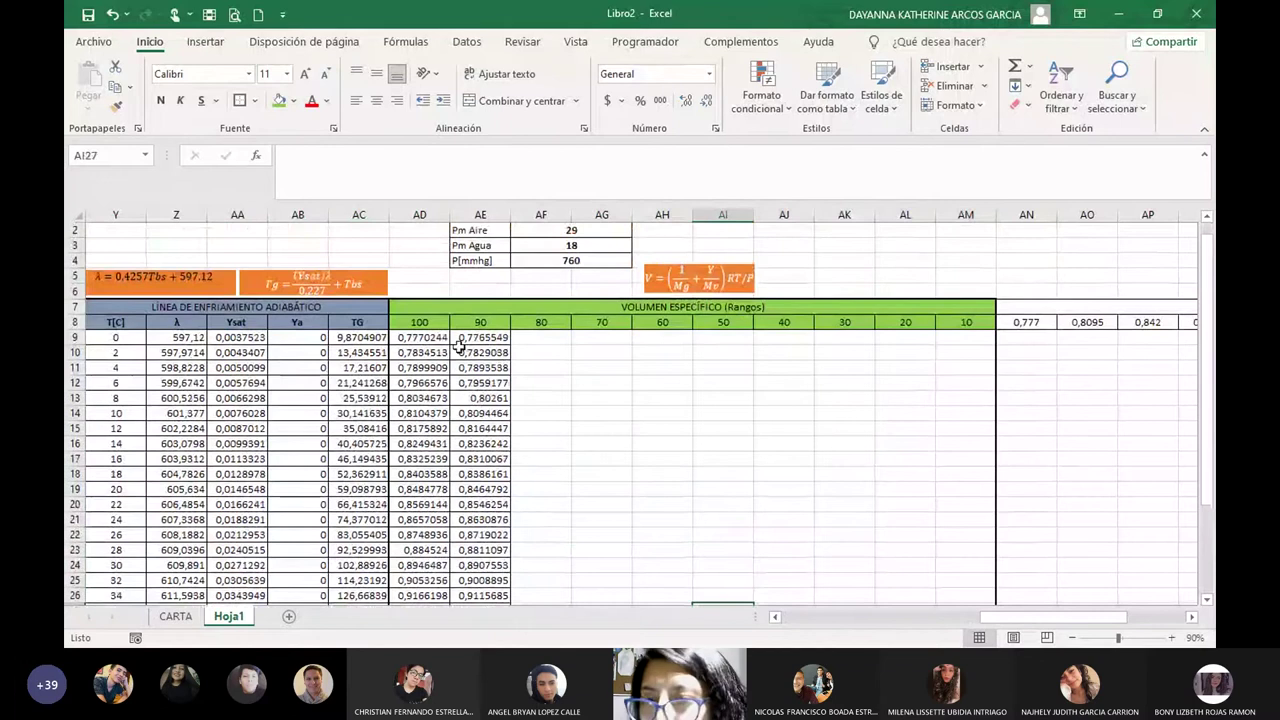
pyautogui.scroll(-4, 458, 345)
pyautogui.click(980, 531)
pyautogui.scroll(4, 903, 500)
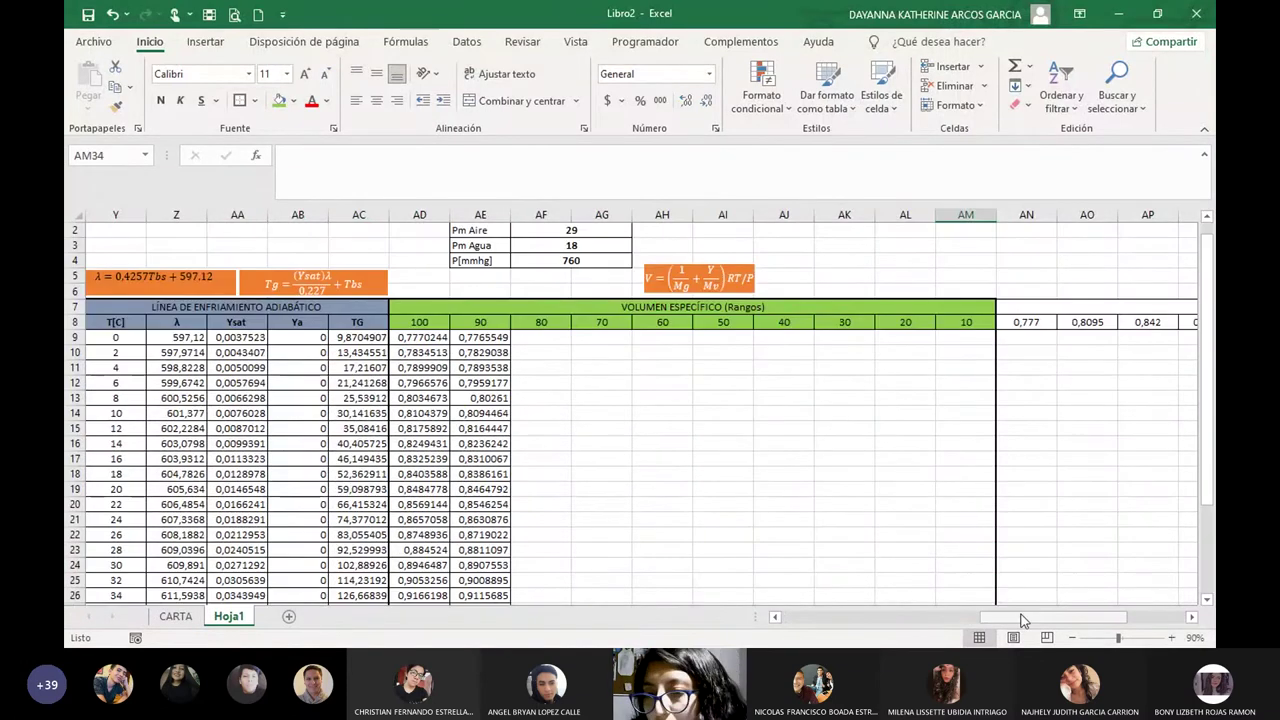
# Review the full row of specific volume line values in AN8:AW8.
pyautogui.moveTo(1023, 617); pyautogui.dragTo(1100, 615)
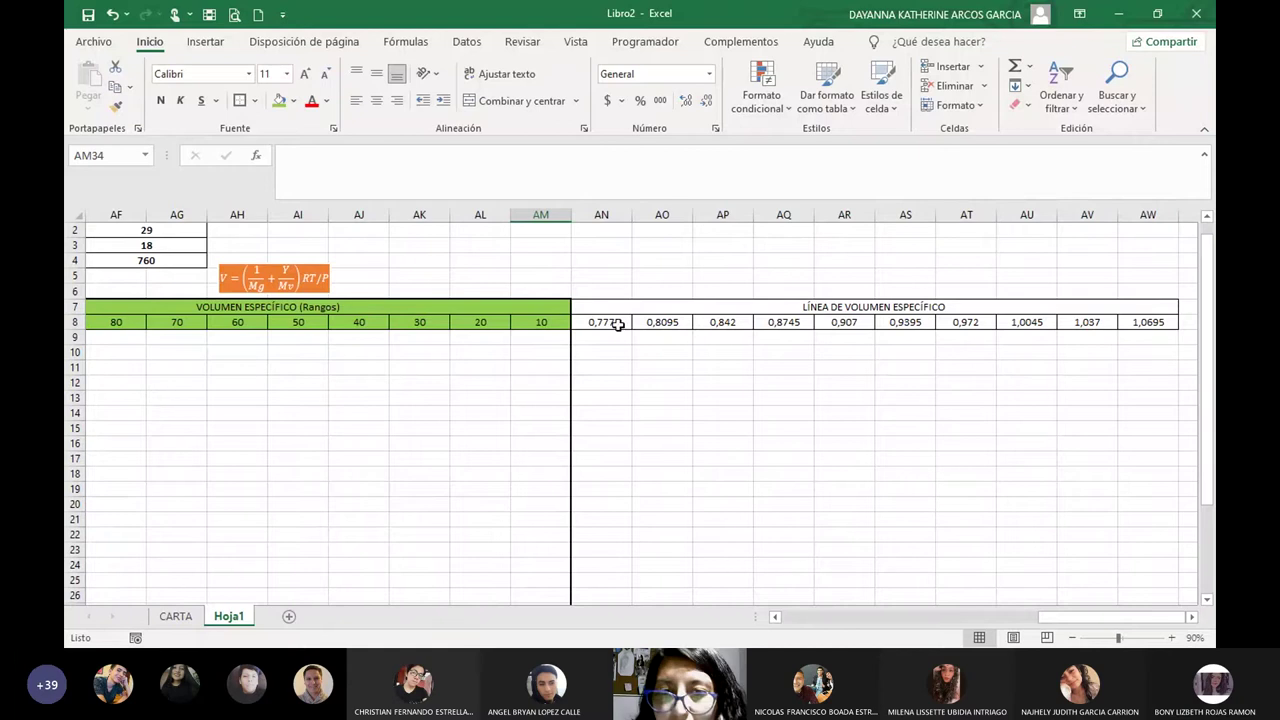
pyautogui.moveTo(618, 322); pyautogui.dragTo(1166, 323)
pyautogui.click(839, 380)
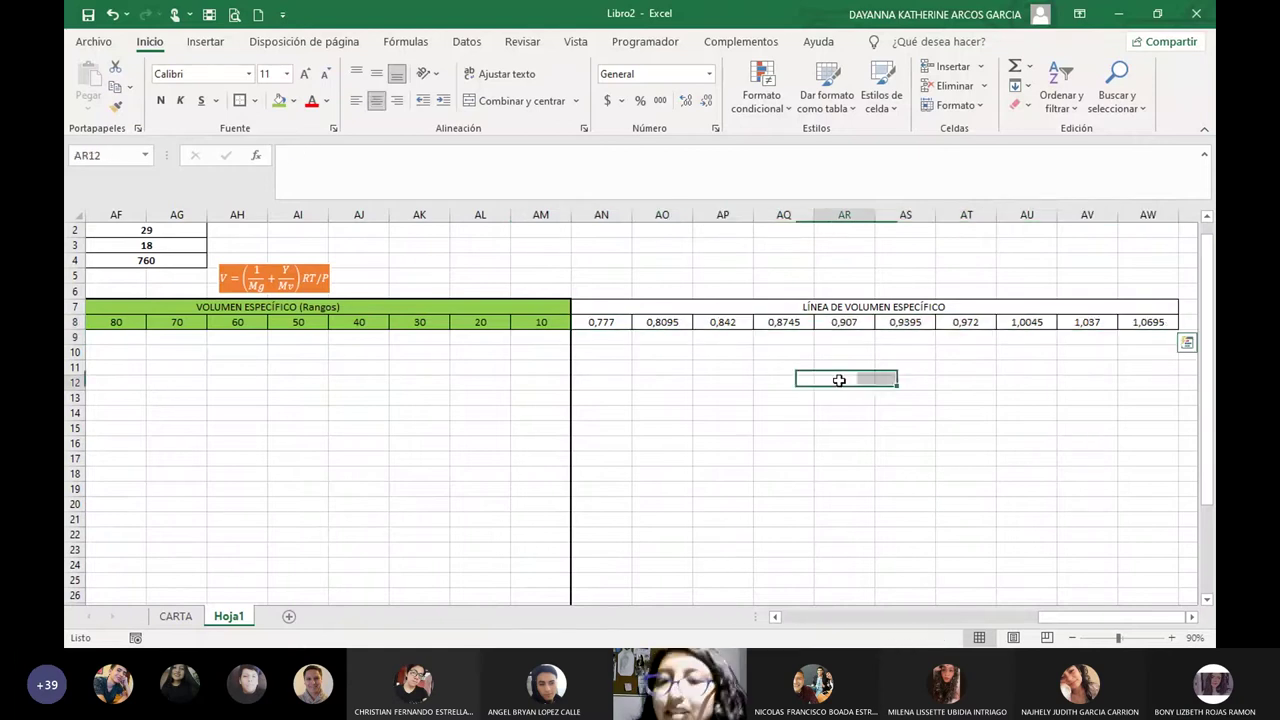
pyautogui.moveTo(620, 323); pyautogui.dragTo(1166, 323)
pyautogui.click(868, 530)
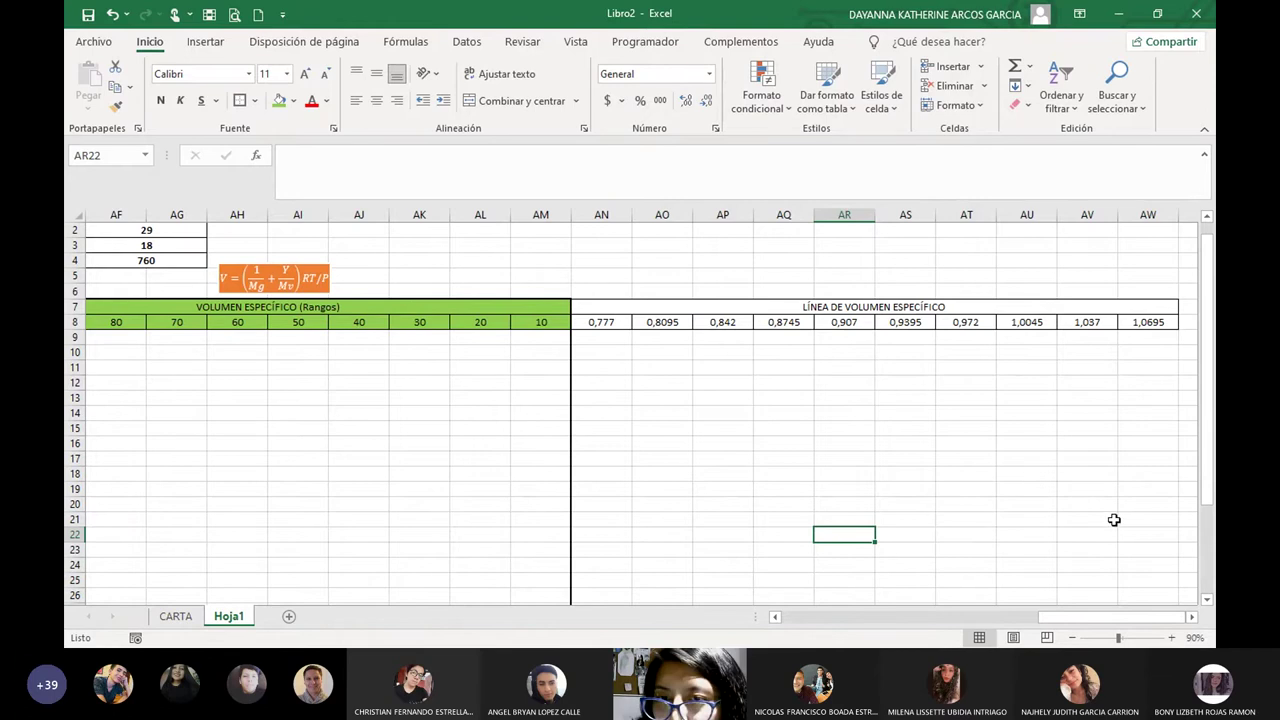
# Compare the corner cells of the specific volume table, from AD9 down to AM34 and AD34.
pyautogui.moveTo(1122, 617); pyautogui.dragTo(1076, 614)
pyautogui.scroll(-2, 503, 466)
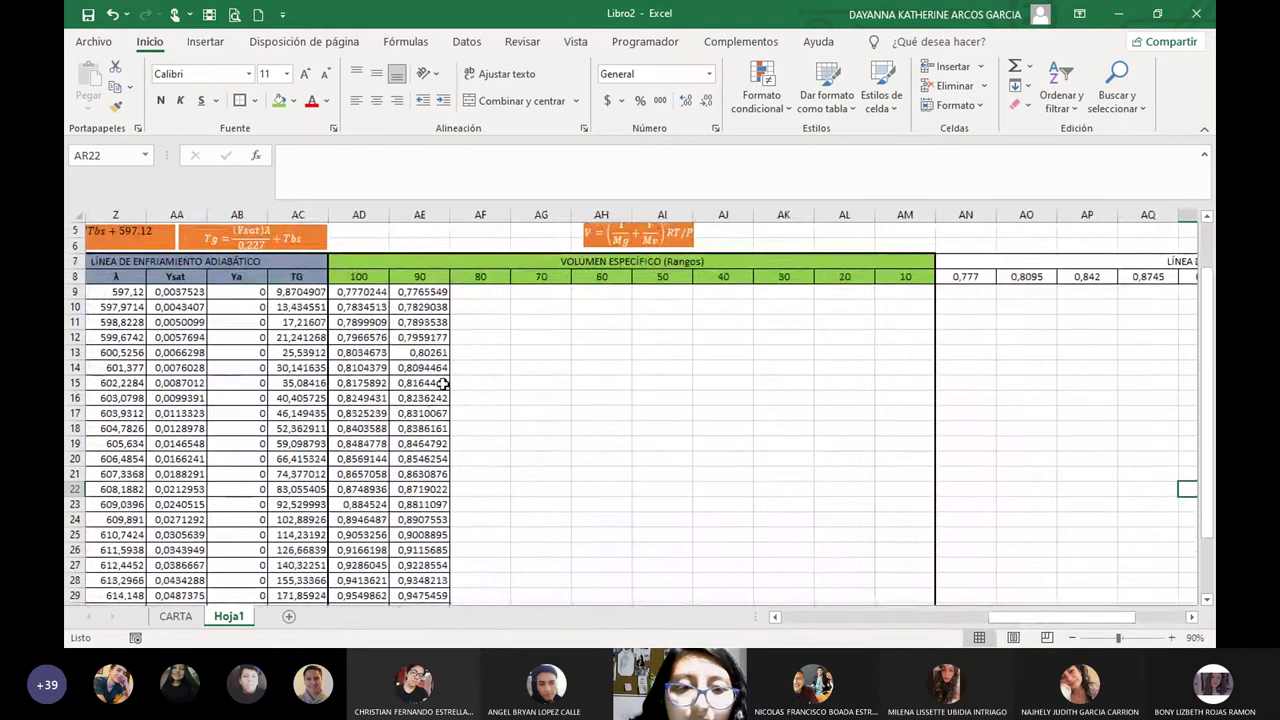
pyautogui.scroll(2, 420, 400)
pyautogui.scroll(-3, 380, 390)
pyautogui.scroll(3, 380, 390)
pyautogui.click(366, 354)
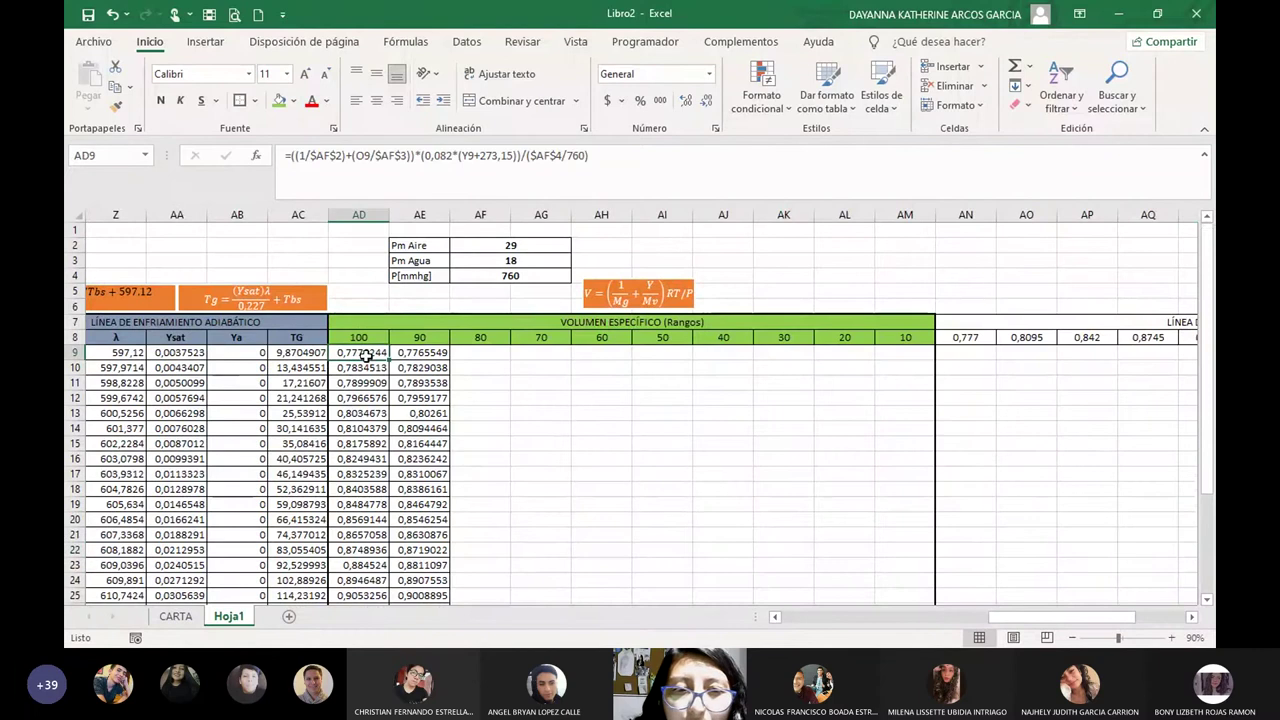
pyautogui.scroll(-1, 549, 441)
pyautogui.scroll(-4, 808, 491)
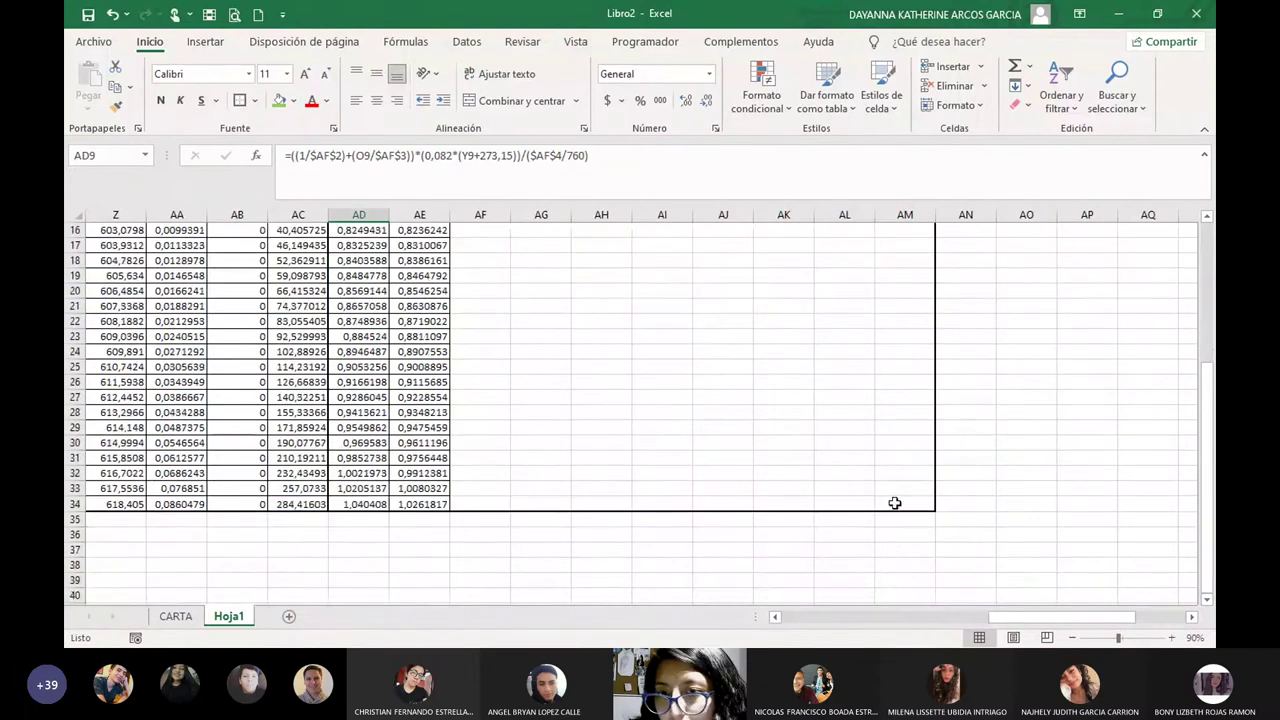
pyautogui.click(895, 504)
pyautogui.click(360, 504)
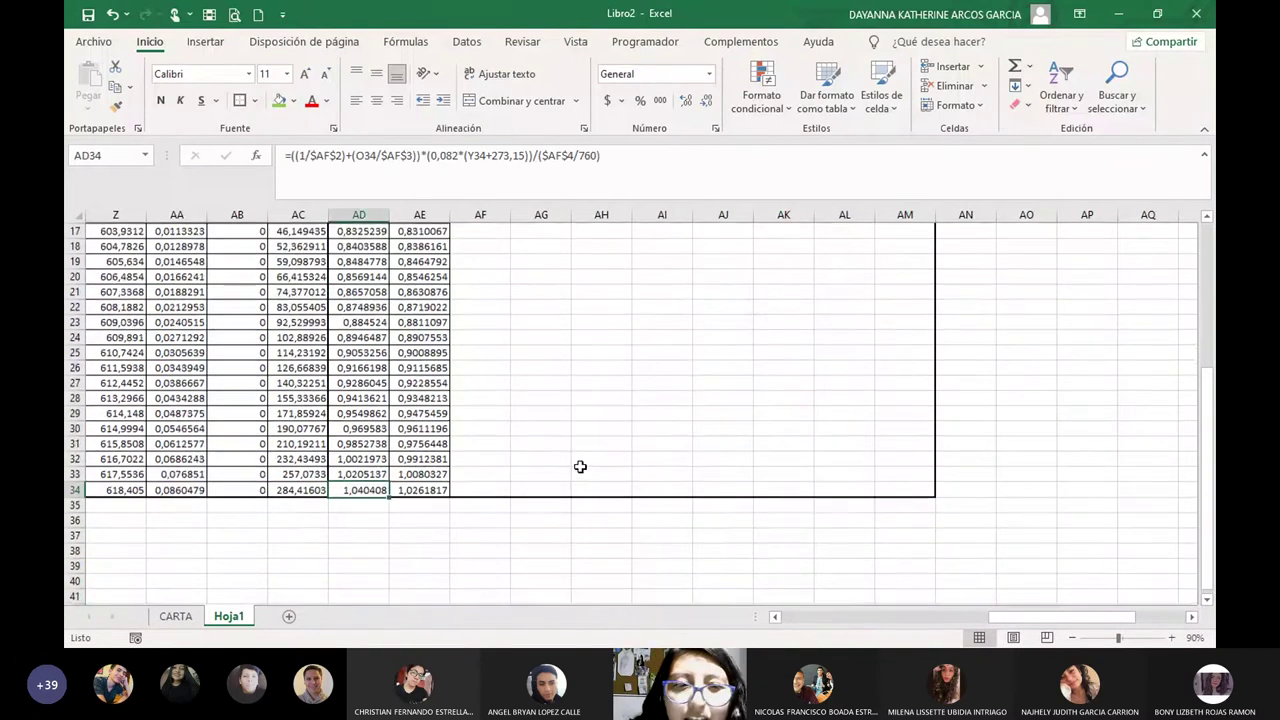
pyautogui.scroll(2, 580, 466)
pyautogui.scroll(2, 543, 457)
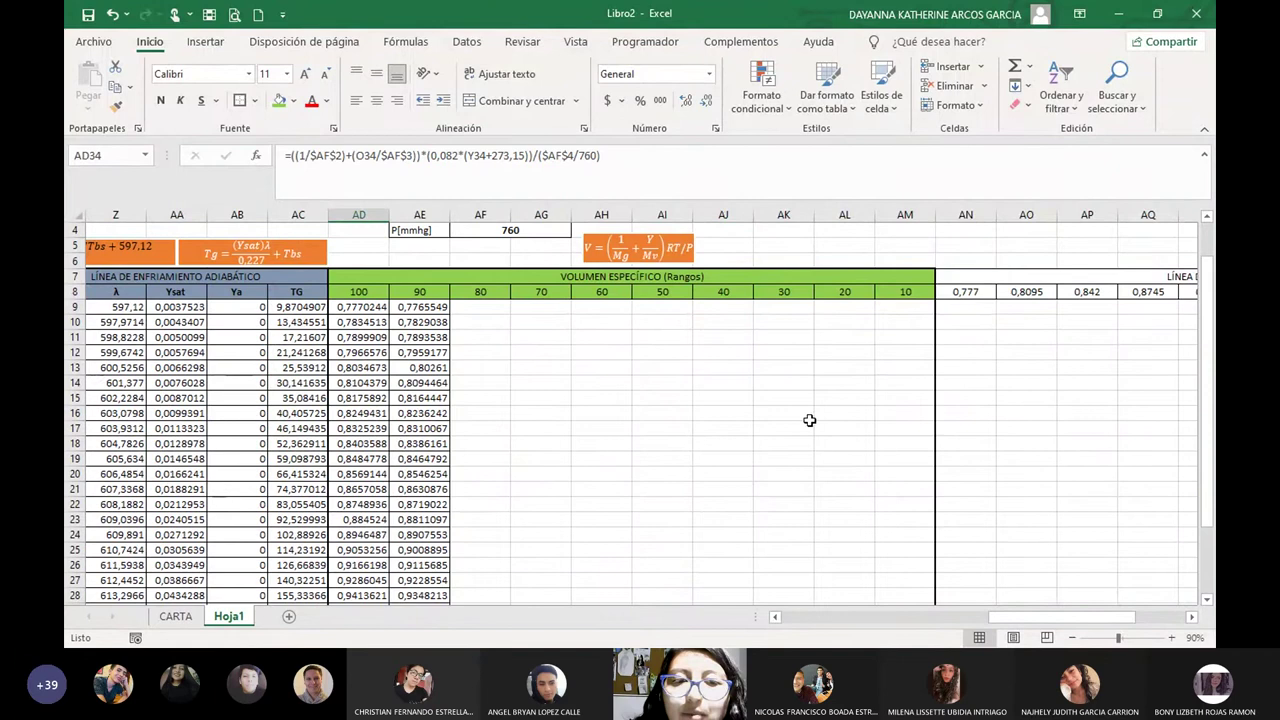
# Select the 100 column values in AD9:AD34 to review the specific volume range they cover.
pyautogui.click(980, 328)
pyautogui.moveTo(1026, 617); pyautogui.dragTo(1056, 620)
pyautogui.click(648, 337)
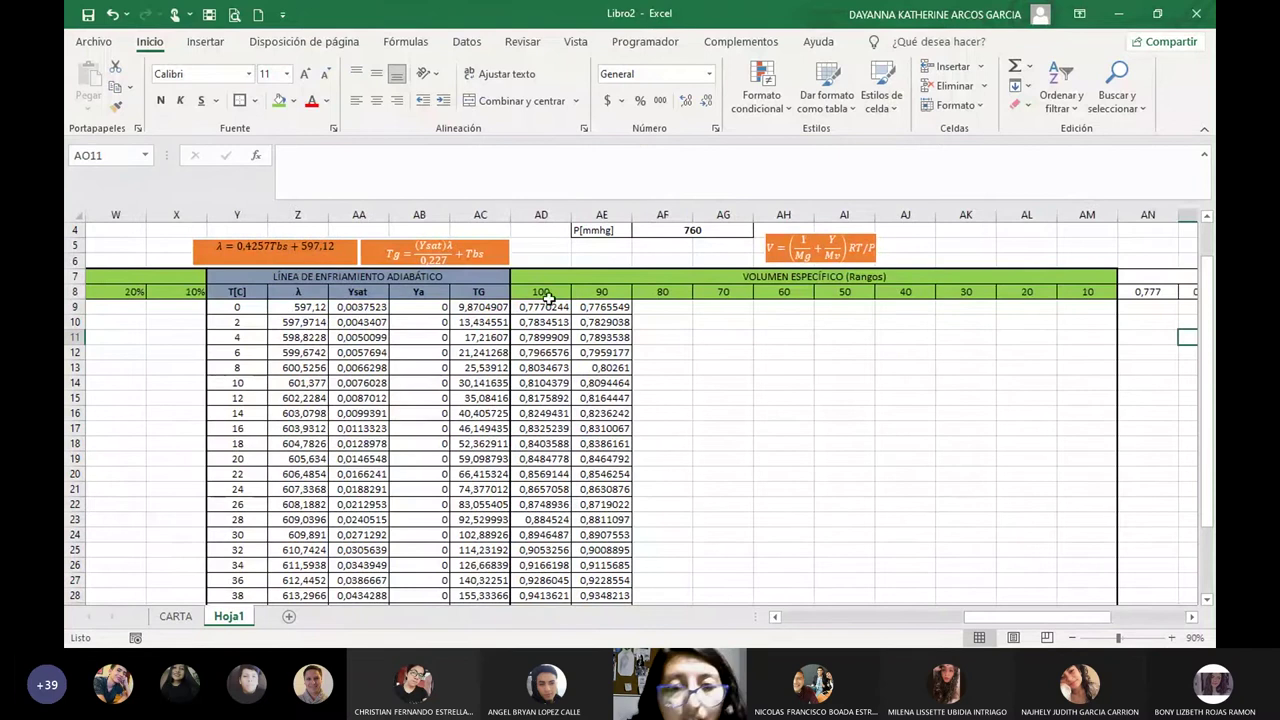
pyautogui.moveTo(545, 306); pyautogui.dragTo(548, 648)
pyautogui.scroll(3, 755, 439)
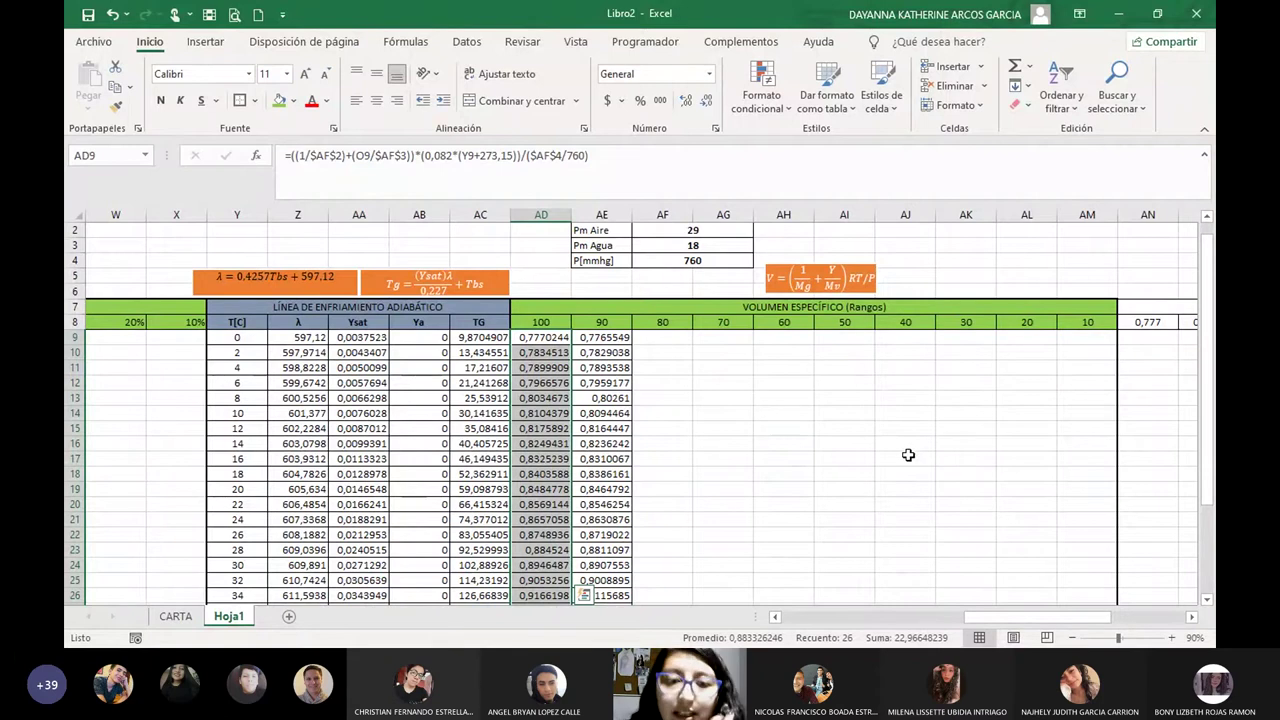
# Apply a thick outside border around the LÍNEA DE VOLUMEN ESPECÍFICO block, from its row 7 heading down across columns AN to AW.
pyautogui.moveTo(990, 617); pyautogui.dragTo(1065, 617)
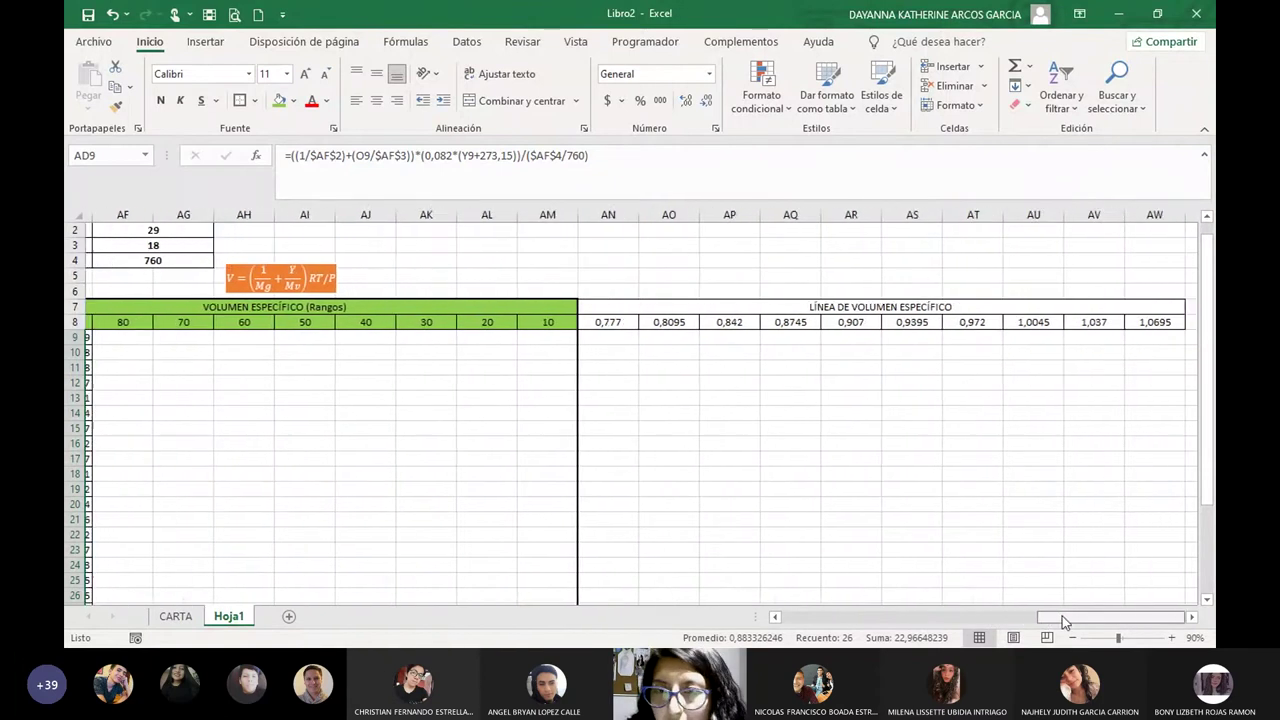
pyautogui.click(970, 489)
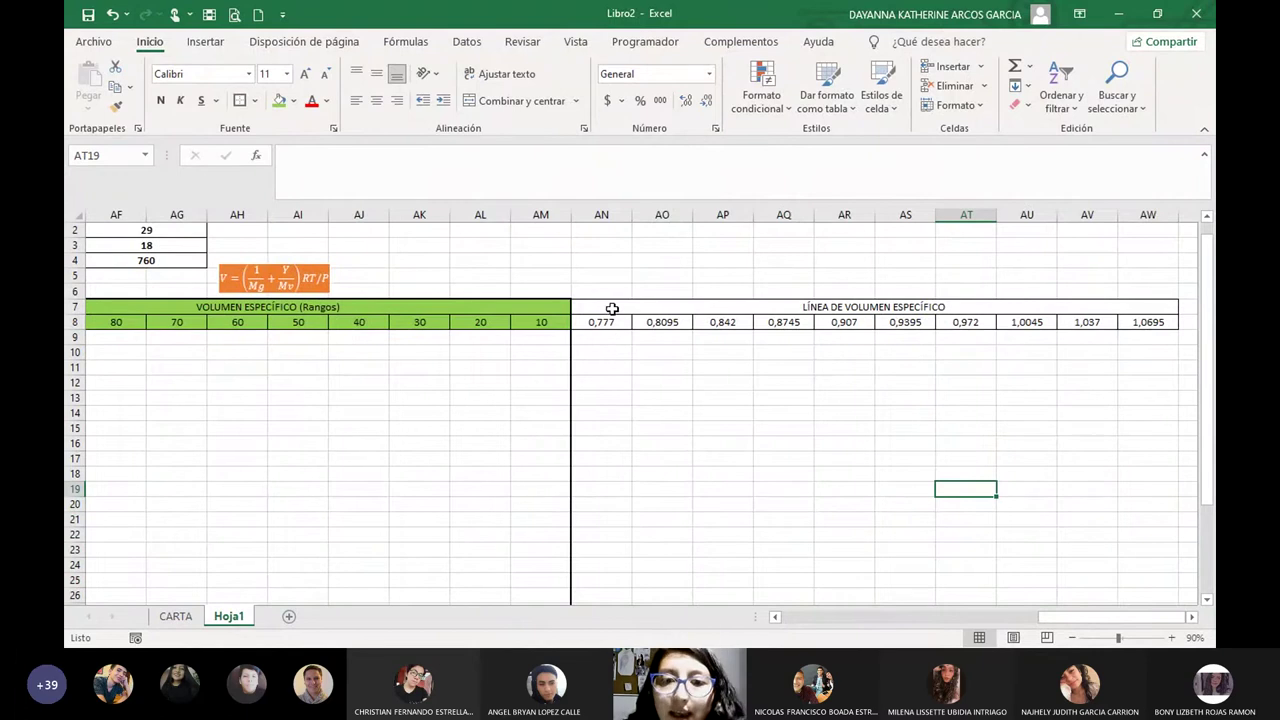
pyautogui.moveTo(612, 308); pyautogui.dragTo(654, 571)
pyautogui.scroll(4, 877, 405)
pyautogui.click(877, 405)
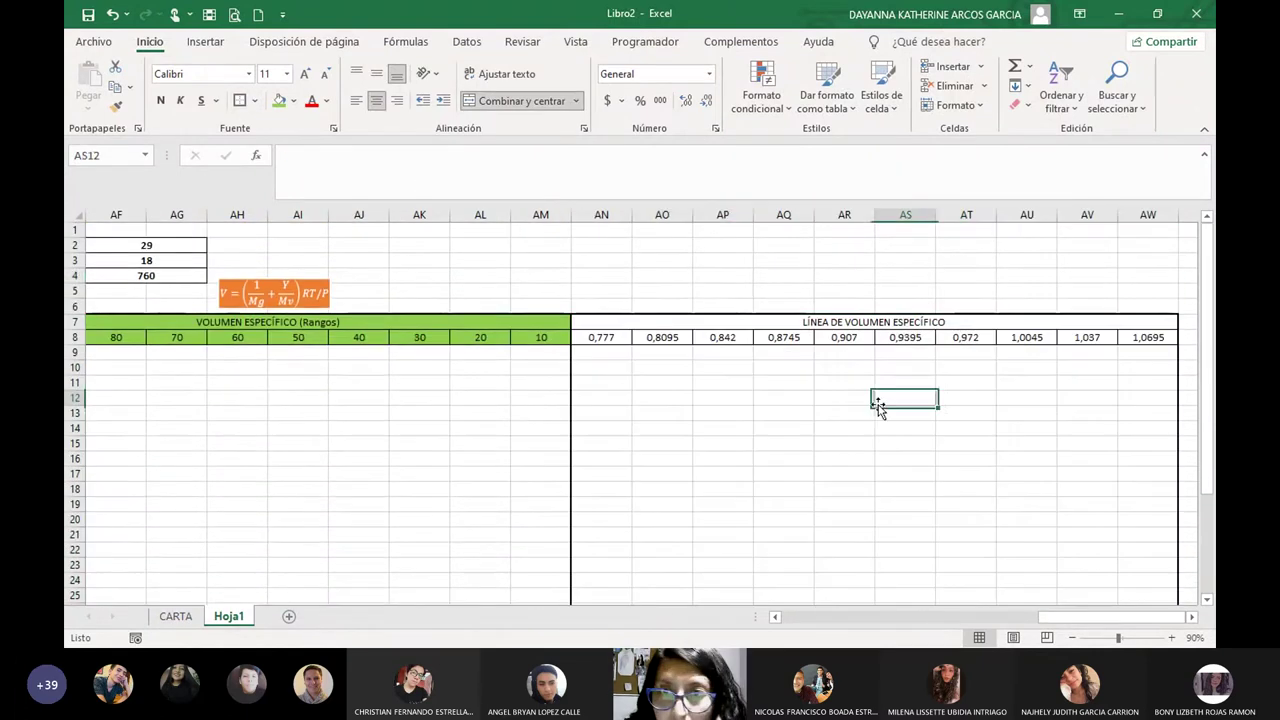
# Paste the Vlinea equation box and place it above the LÍNEA DE VOLUMEN ESPECÍFICO heading, around columns AP to AU.
pyautogui.click(720, 278)
pyautogui.click(689, 396)
pyautogui.click(664, 271)
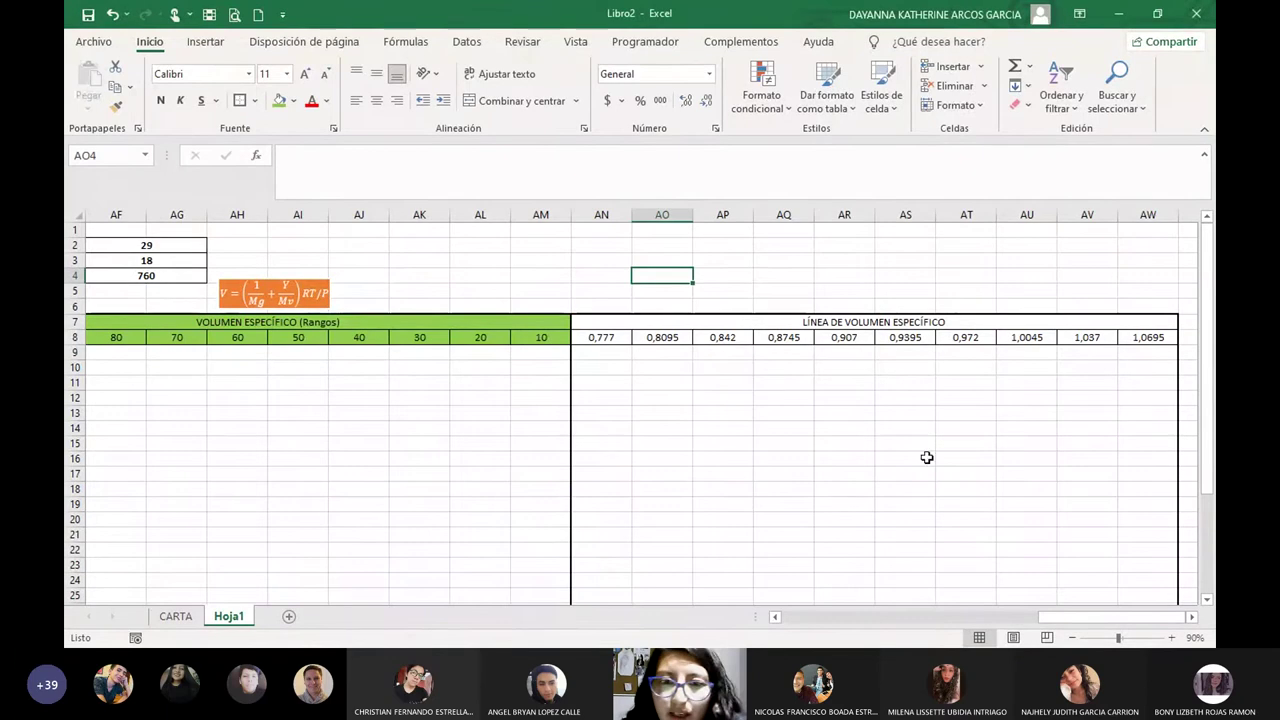
pyautogui.hotkey('ctrl', 'v')
pyautogui.moveTo(758, 299); pyautogui.dragTo(845, 307)
pyautogui.click(722, 472)
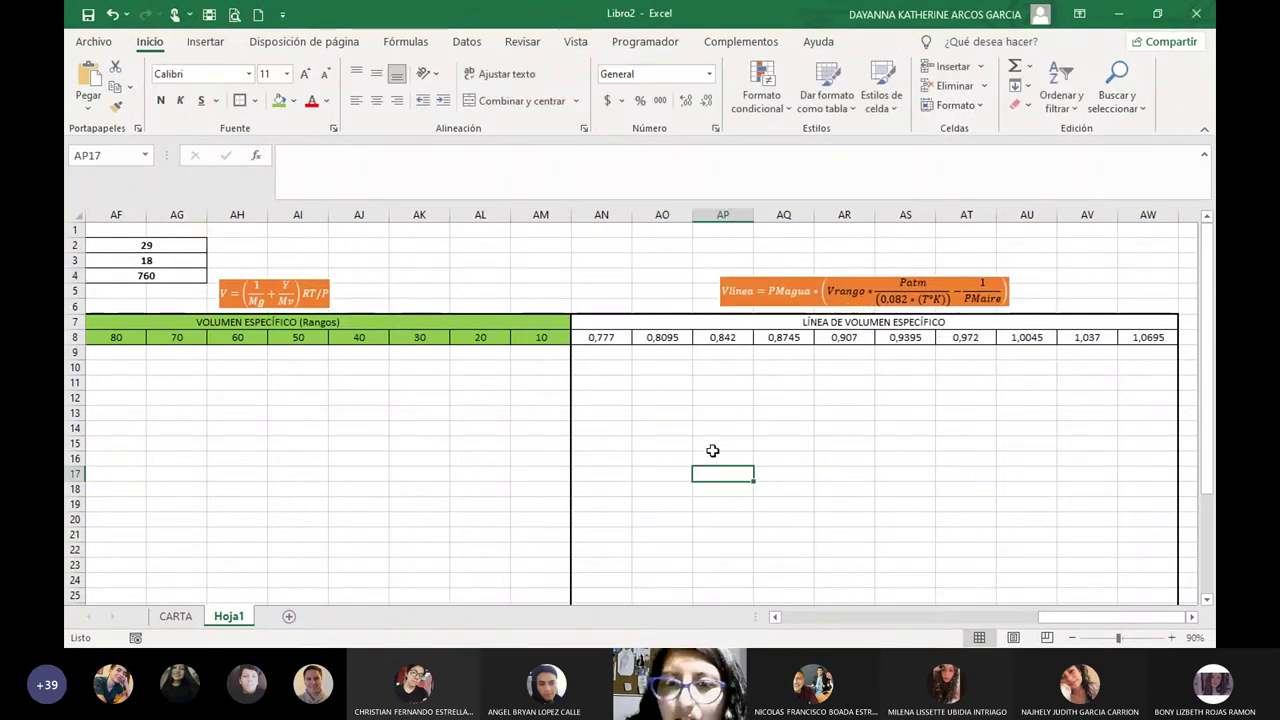
# Fill the LÍNEA DE VOLUMEN ESPECÍFICO heading and its row of values in AN7:AW8 with standard orange.
pyautogui.click(613, 353)
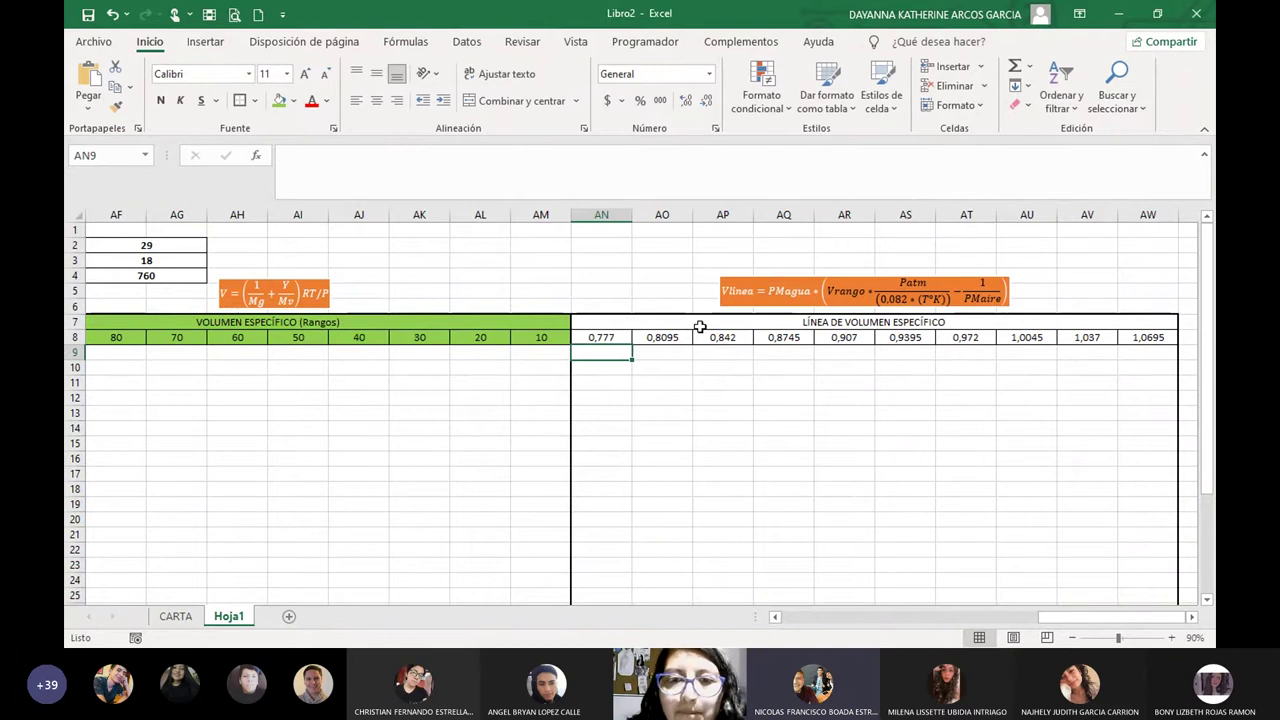
pyautogui.moveTo(697, 326); pyautogui.dragTo(703, 338)
pyautogui.click(294, 101)
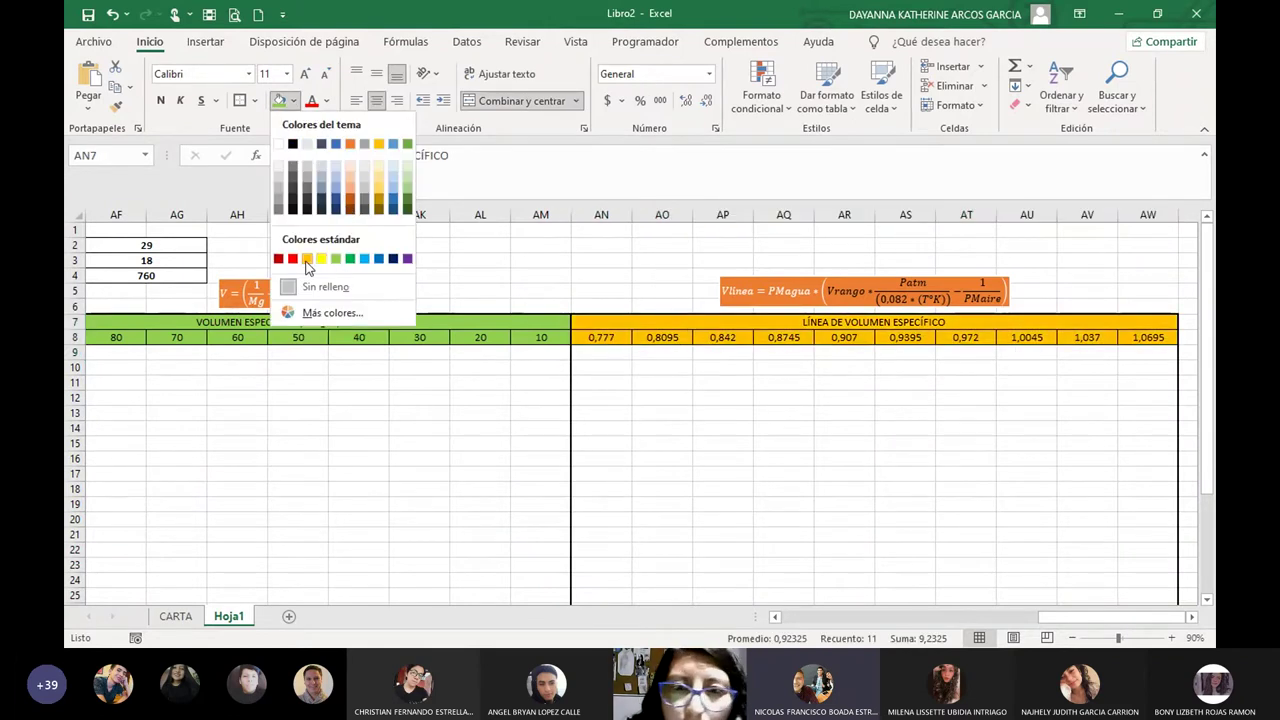
pyautogui.click(307, 259)
pyautogui.click(843, 413)
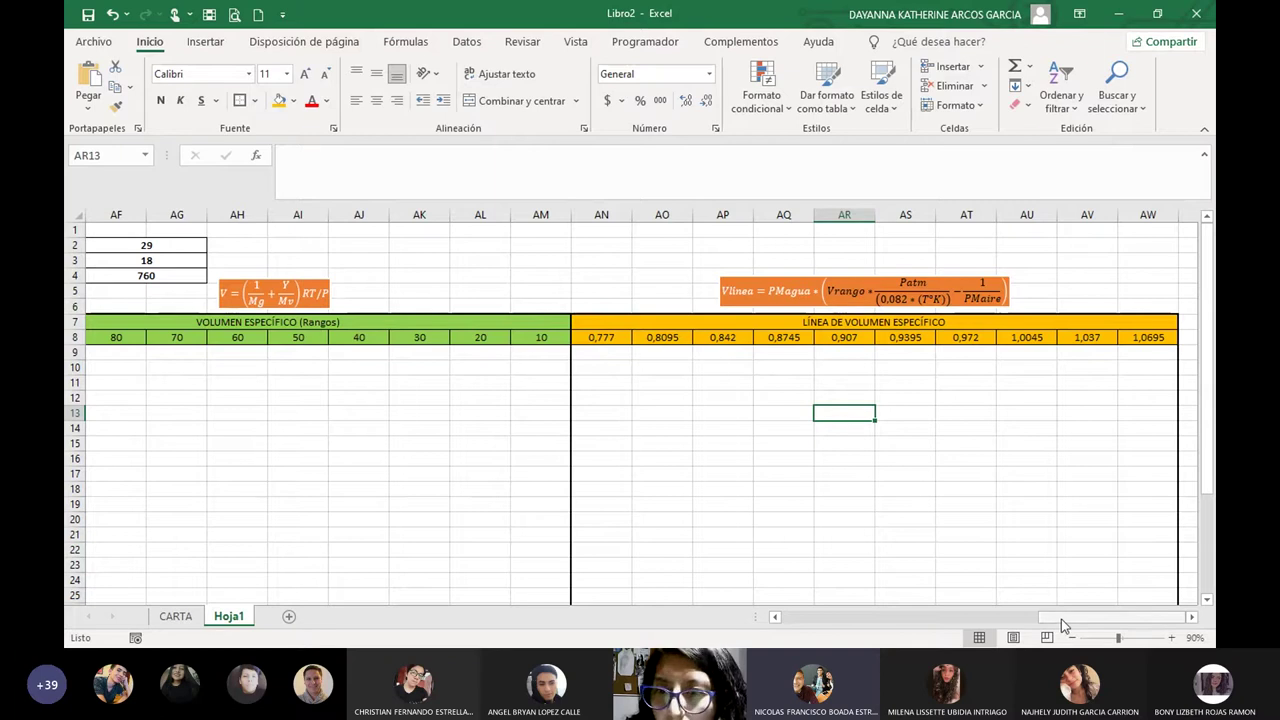
# Compare the headings of the adiabatic cooling, specific volume range and specific volume line blocks in row 7.
pyautogui.moveTo(1061, 619); pyautogui.dragTo(1022, 628)
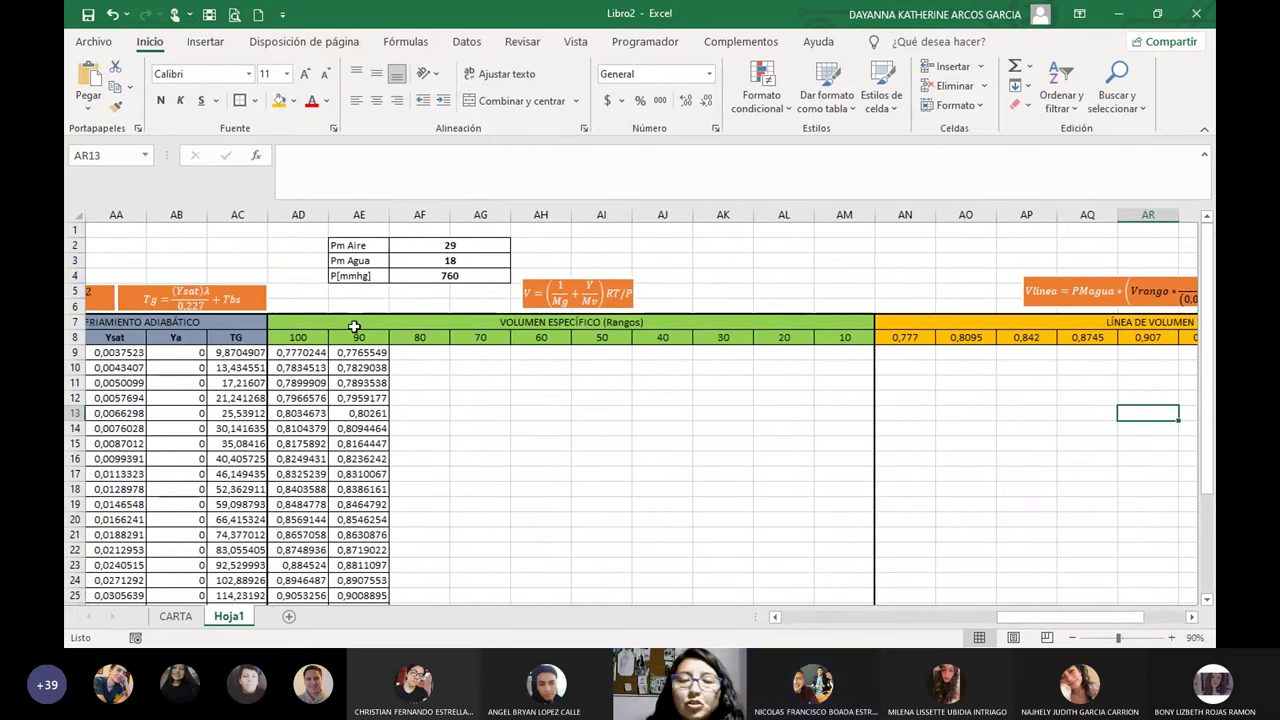
pyautogui.click(235, 324)
pyautogui.click(366, 326)
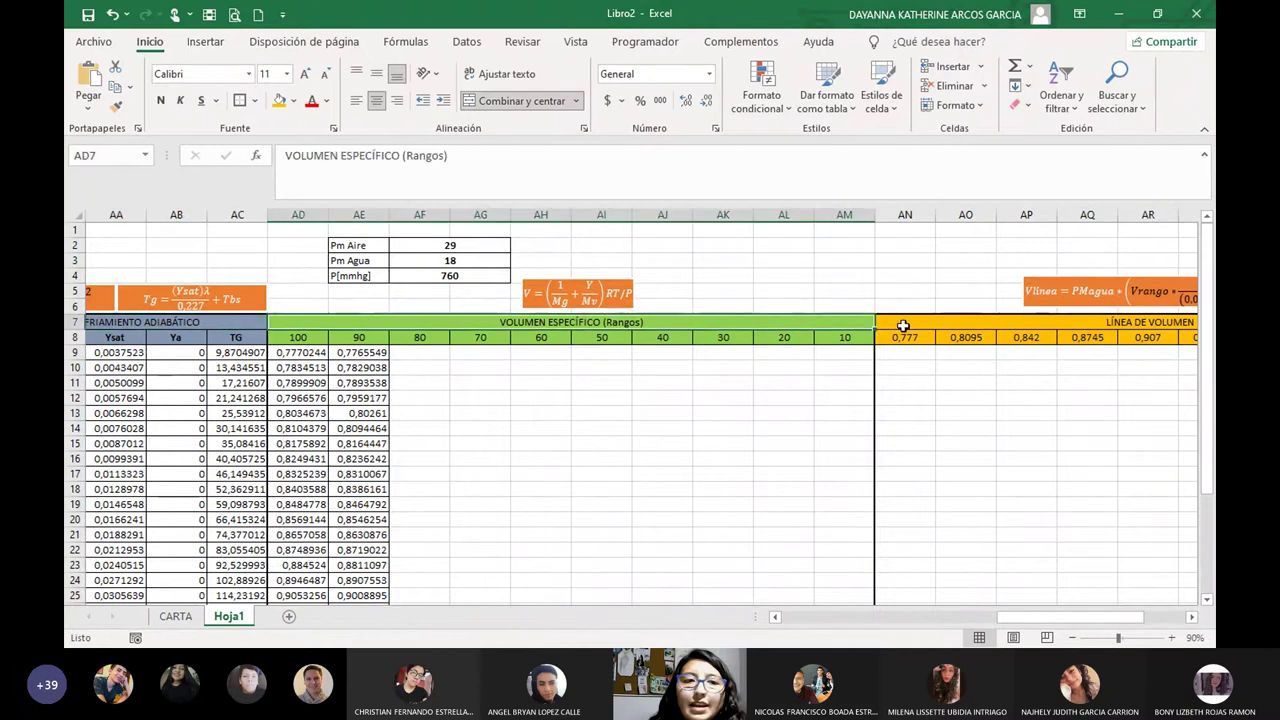
pyautogui.moveTo(903, 326); pyautogui.dragTo(905, 343)
pyautogui.click(976, 431)
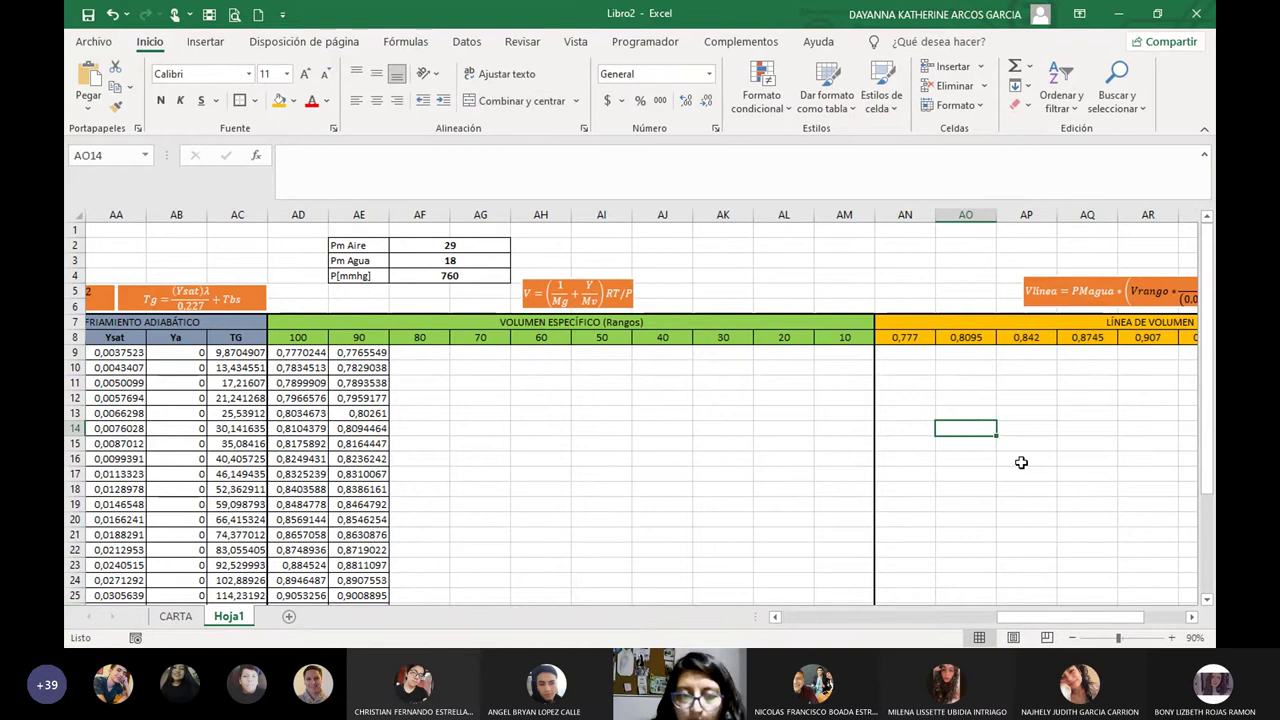
# Examine the specific volume range block, its pressure constant, the formula in AD9 and the V equation box.
pyautogui.click(468, 450)
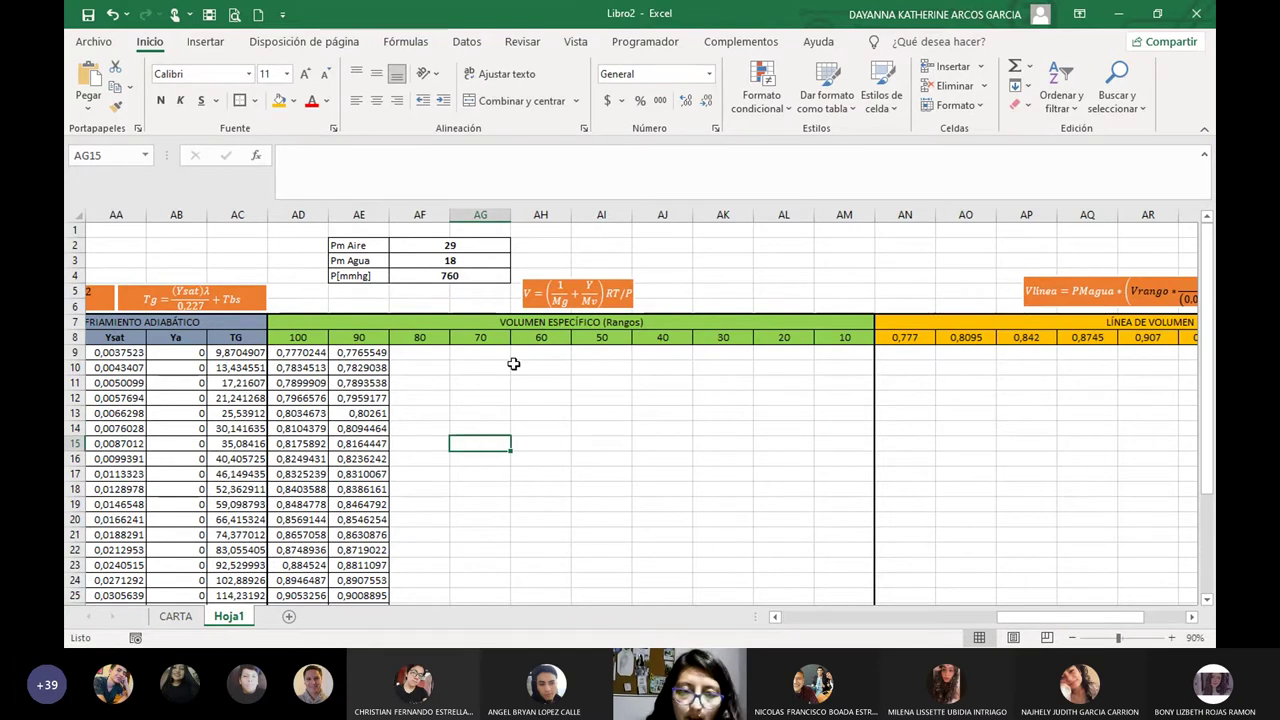
pyautogui.moveTo(343, 321); pyautogui.dragTo(420, 450)
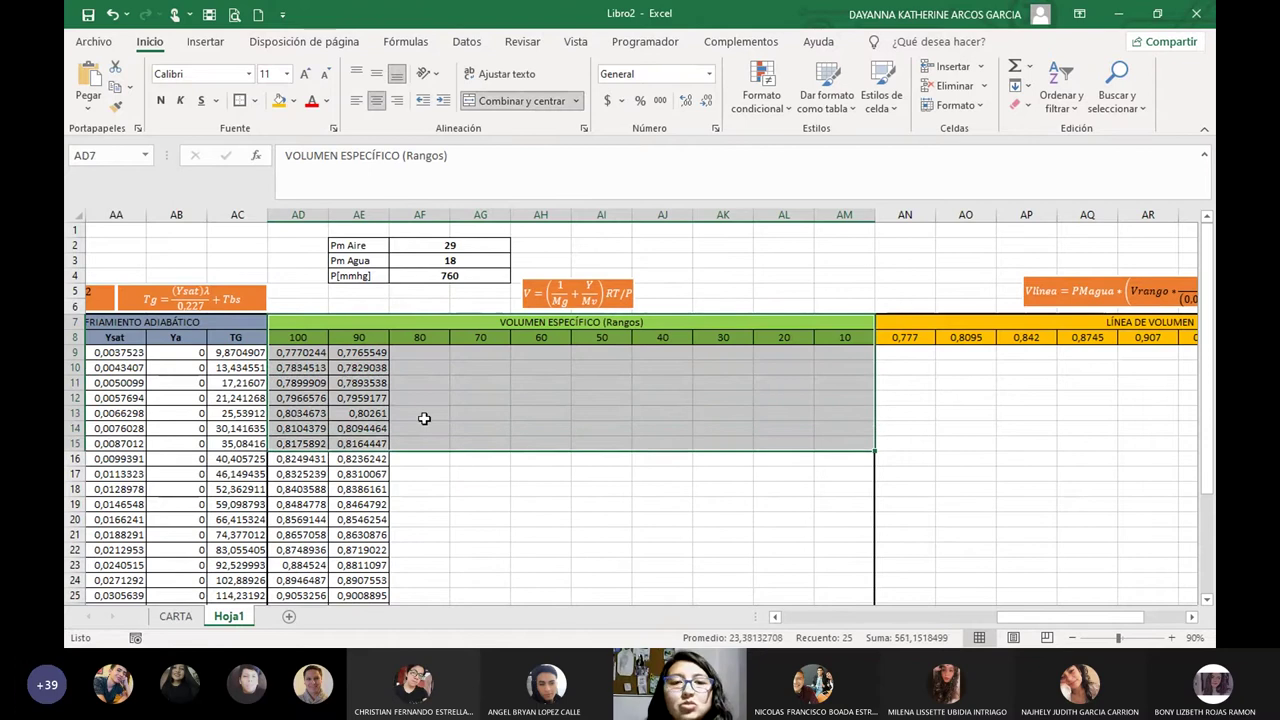
pyautogui.click(480, 398)
pyautogui.click(461, 277)
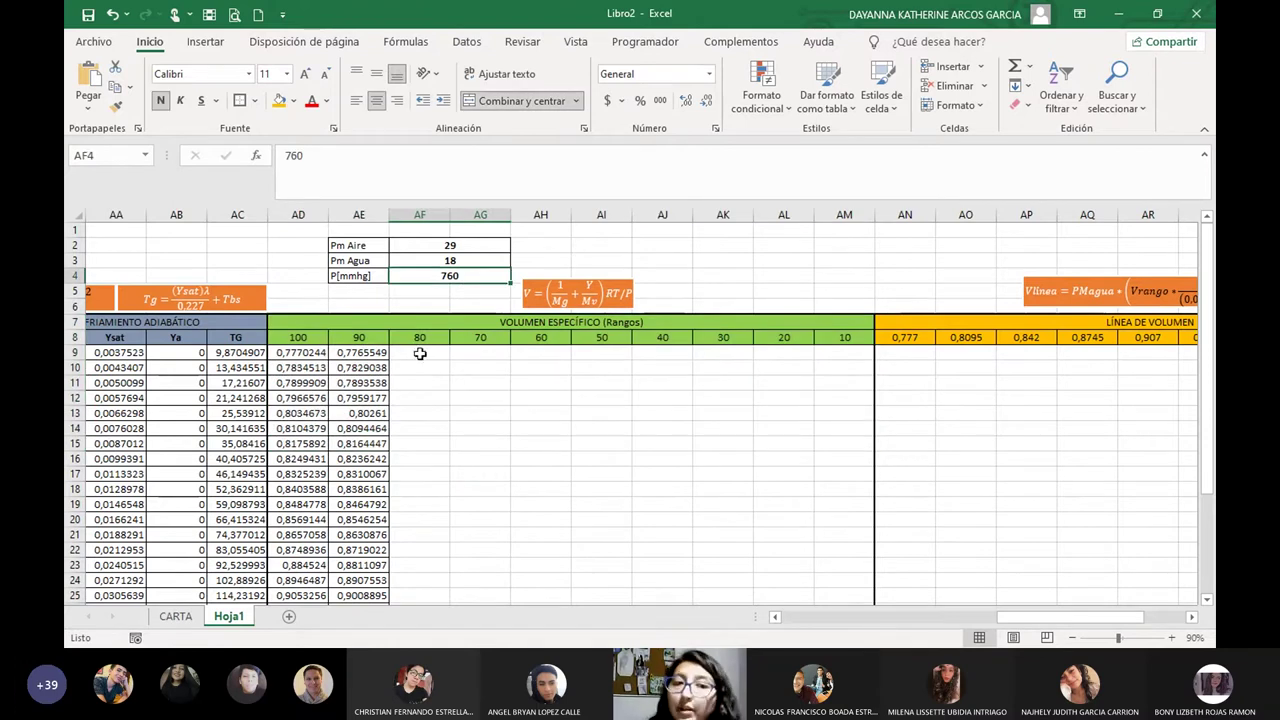
pyautogui.click(314, 382)
pyautogui.click(314, 355)
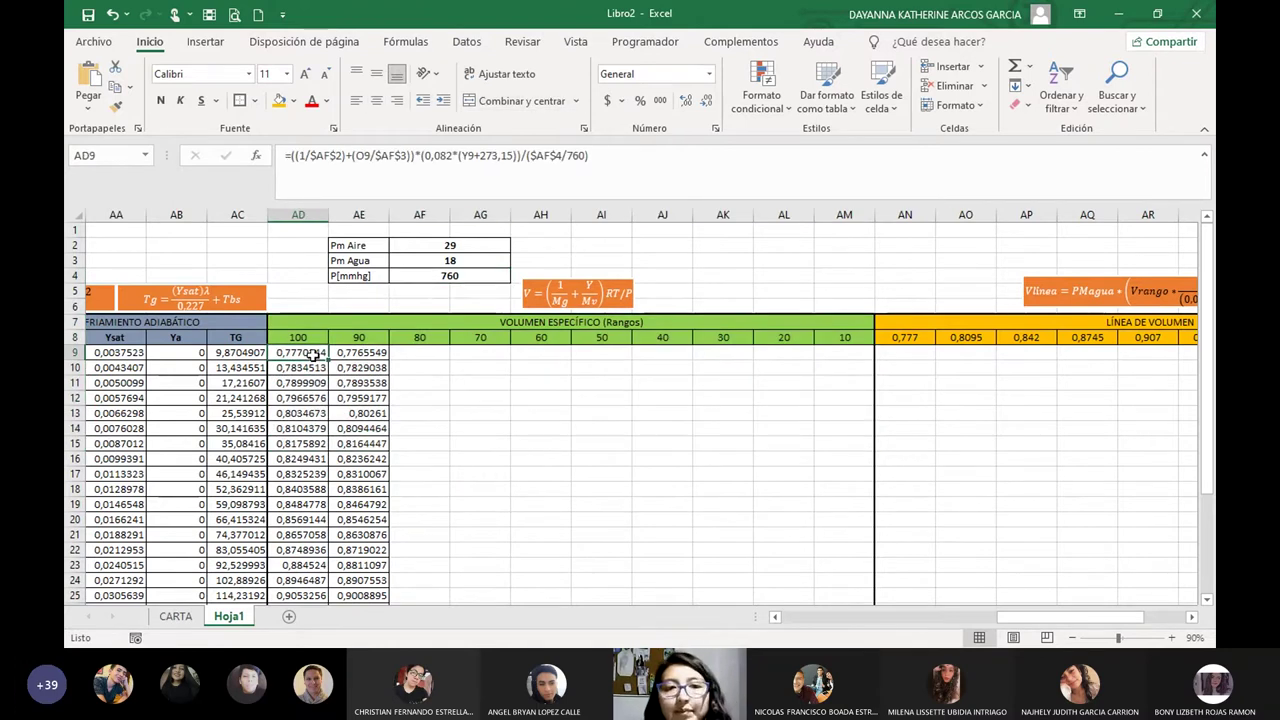
pyautogui.click(576, 289)
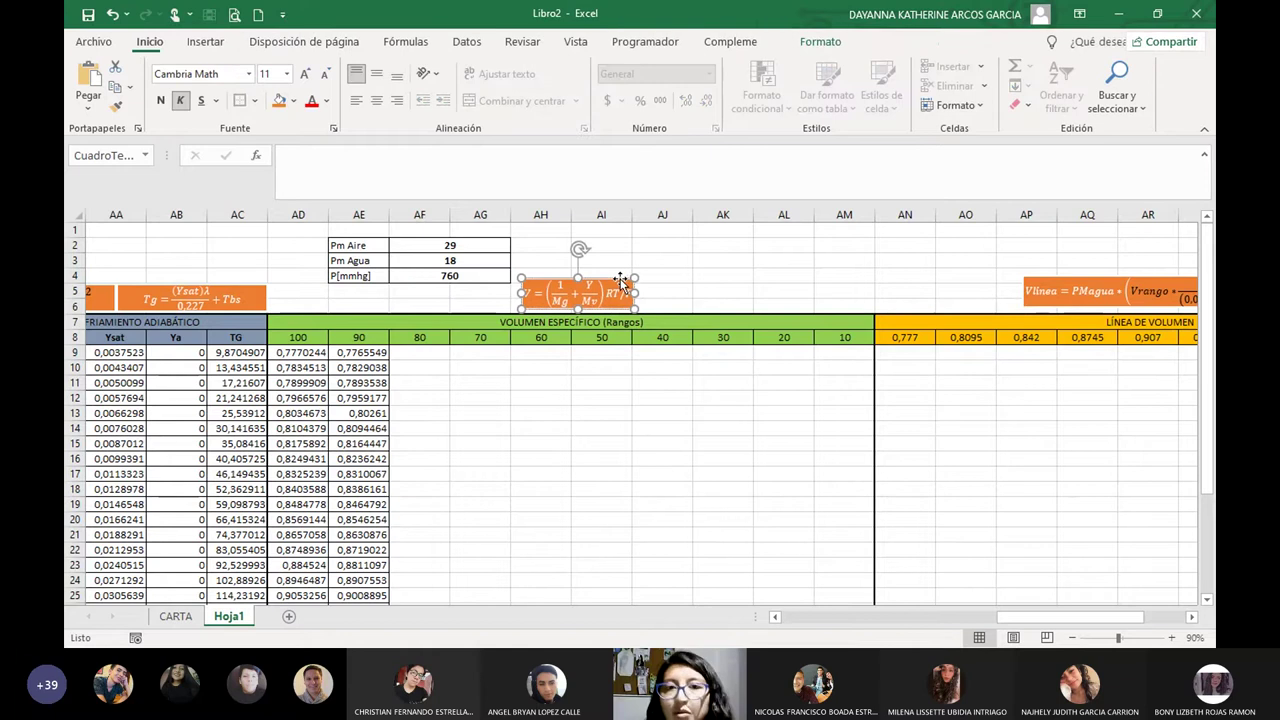
pyautogui.click(728, 281)
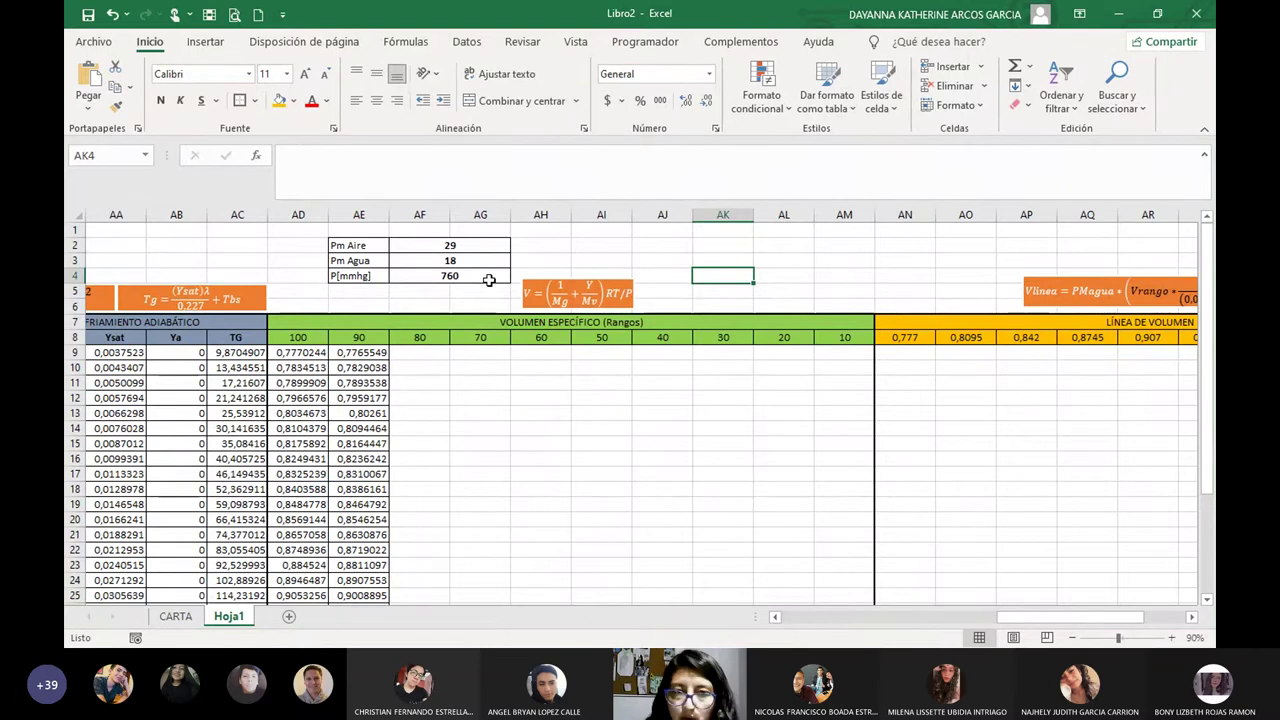
# Check the 100 column of specific volumes in AD9:AD34, inspecting its first and last cells and its heading.
pyautogui.moveTo(298, 352); pyautogui.dragTo(310, 640)
pyautogui.scroll(3, 350, 405)
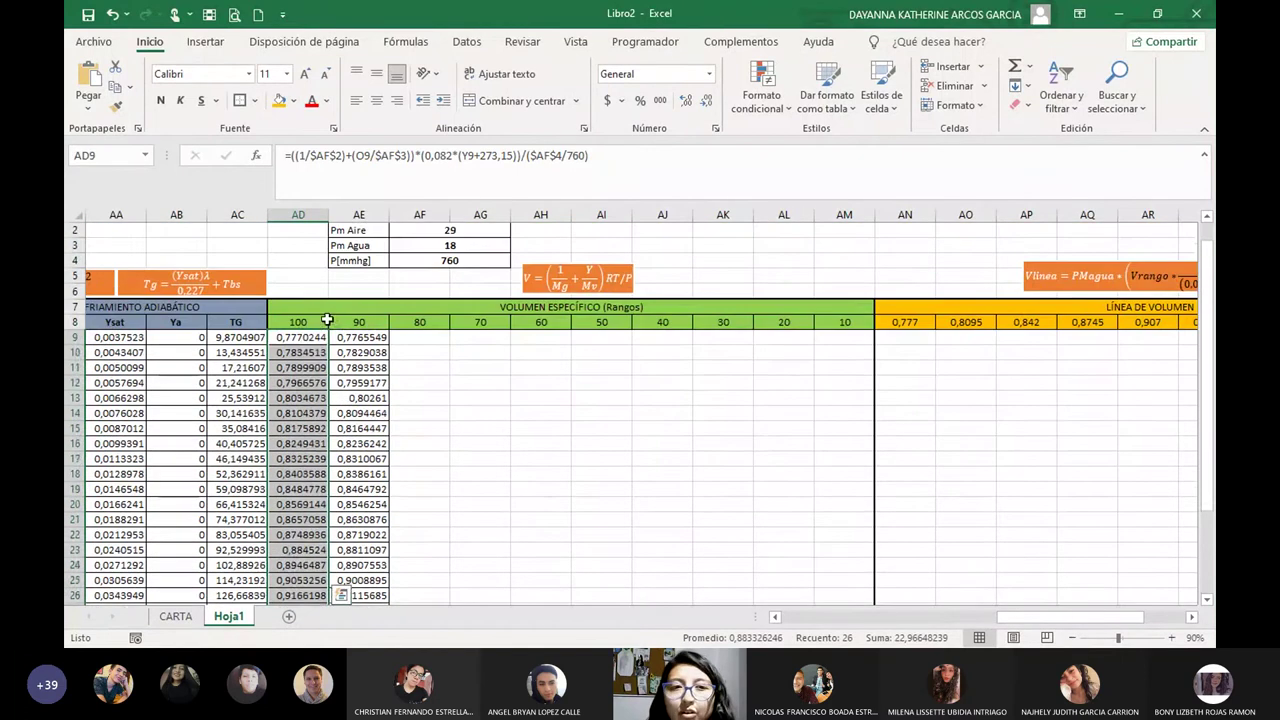
pyautogui.click(306, 340)
pyautogui.scroll(-6, 316, 453)
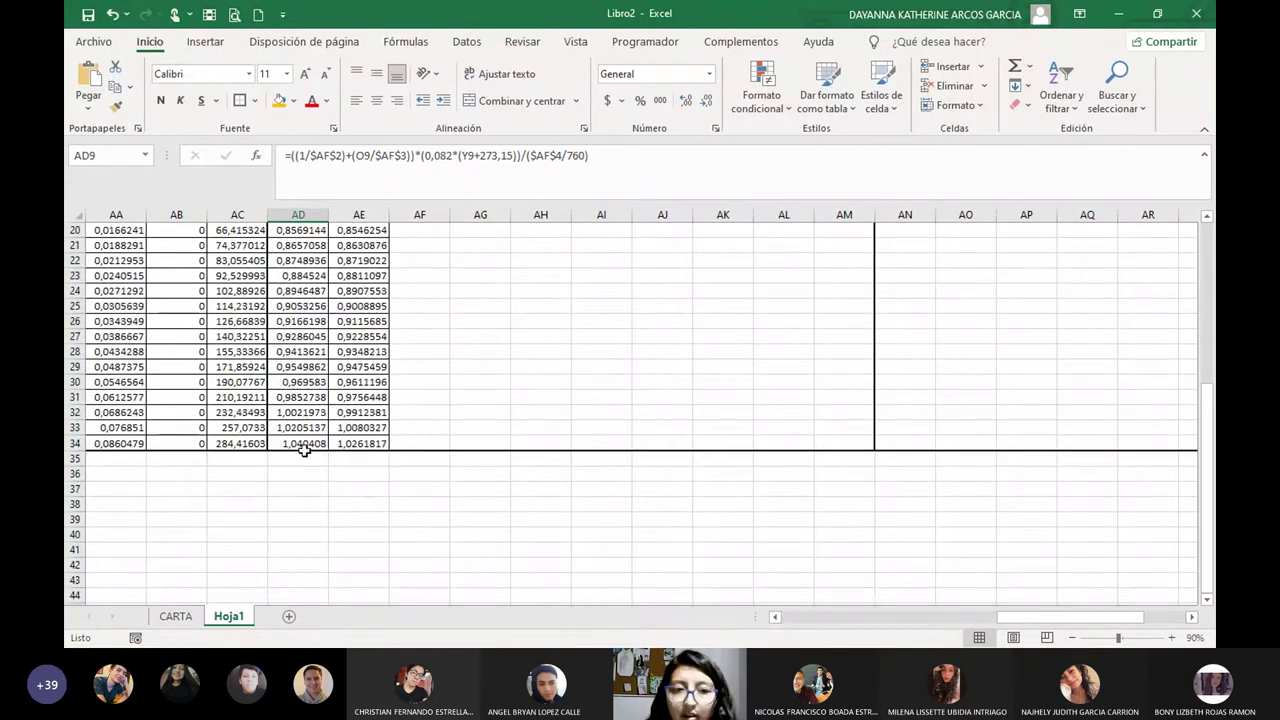
pyautogui.click(302, 444)
pyautogui.scroll(6, 360, 410)
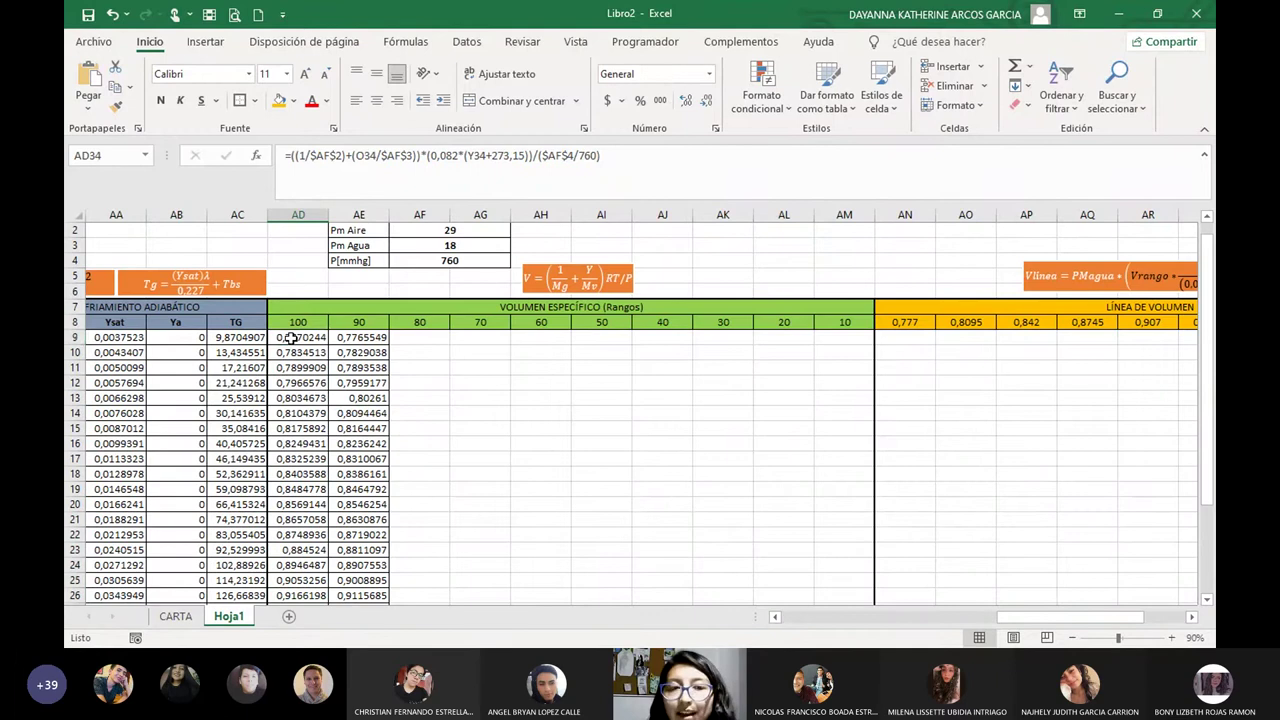
pyautogui.click(290, 339)
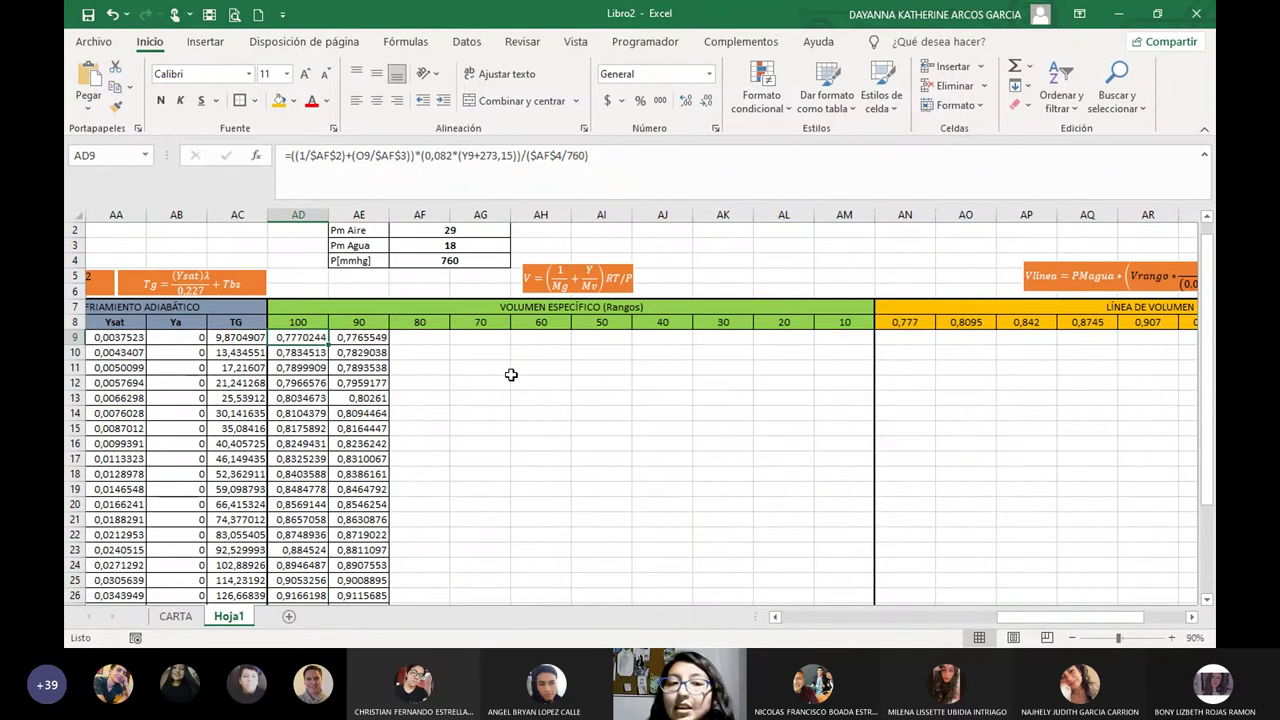
pyautogui.click(298, 322)
pyautogui.click(298, 338)
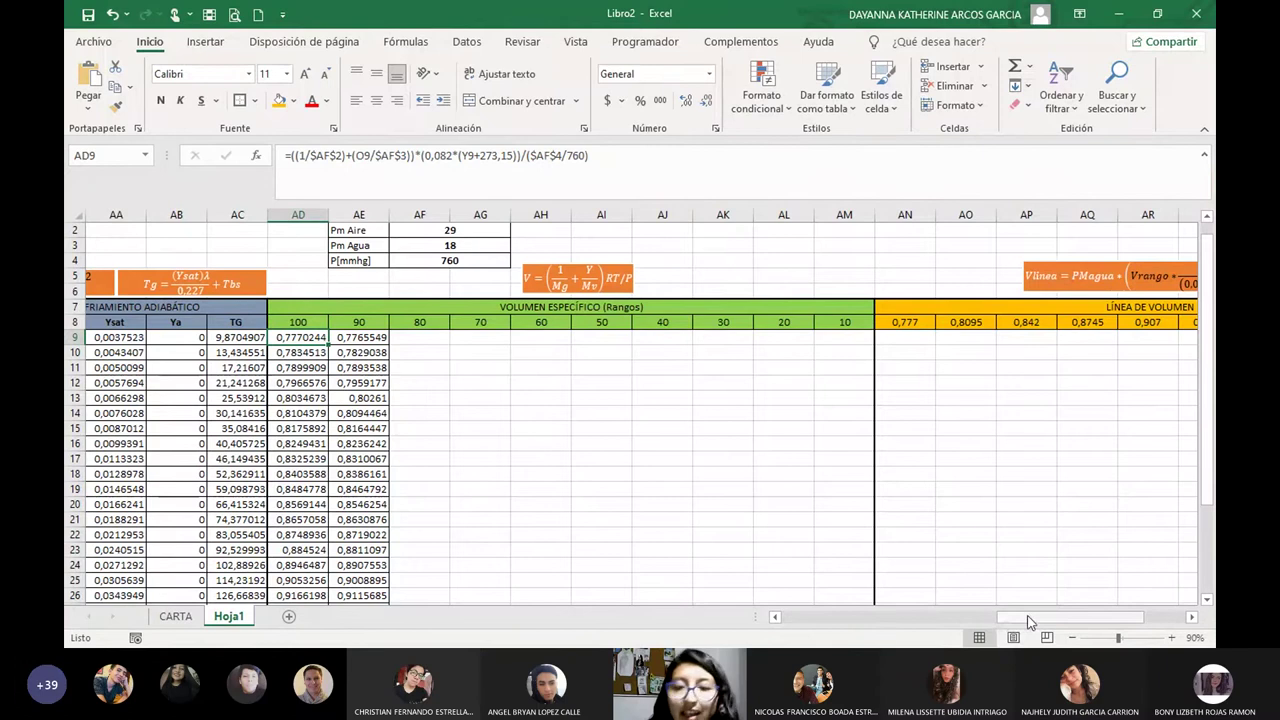
# Examine the absolute humidity values in O9:O34 that feed the specific volume formula.
pyautogui.moveTo(1030, 622); pyautogui.dragTo(904, 622)
pyautogui.moveTo(293, 338); pyautogui.dragTo(294, 600)
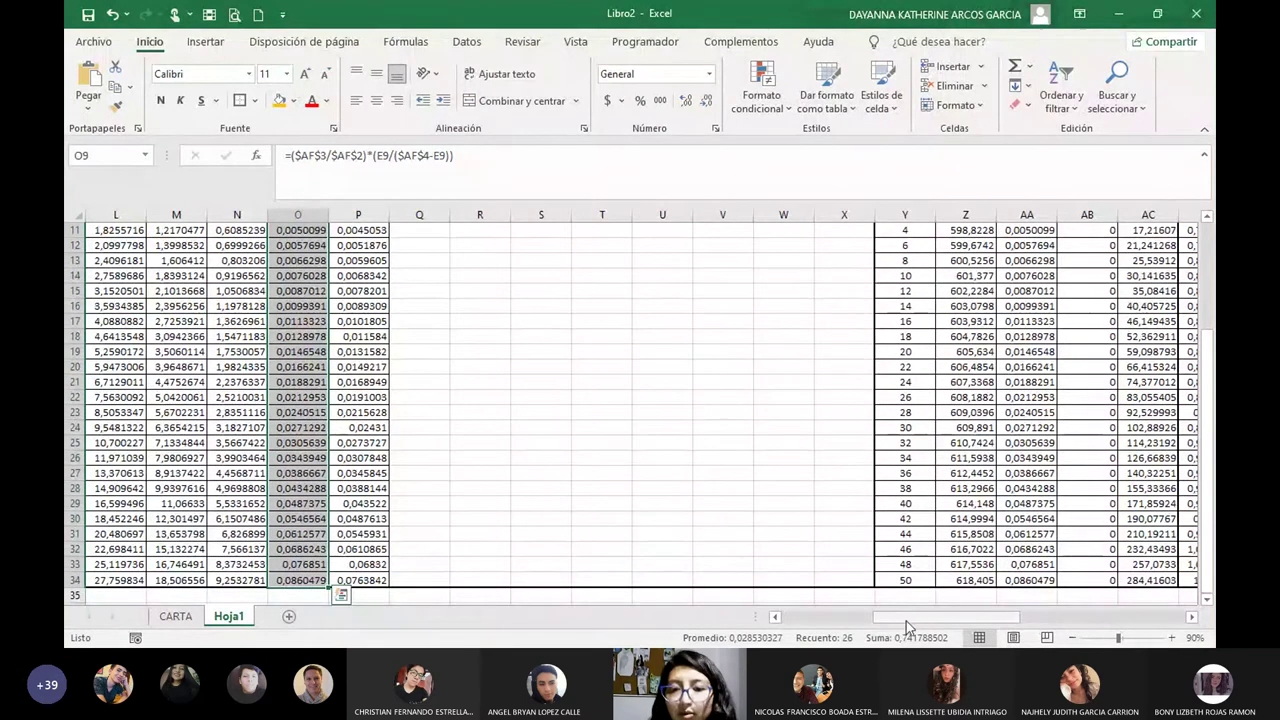
pyautogui.moveTo(906, 621); pyautogui.dragTo(1030, 618)
pyautogui.scroll(3, 479, 399)
pyautogui.scroll(1, 479, 399)
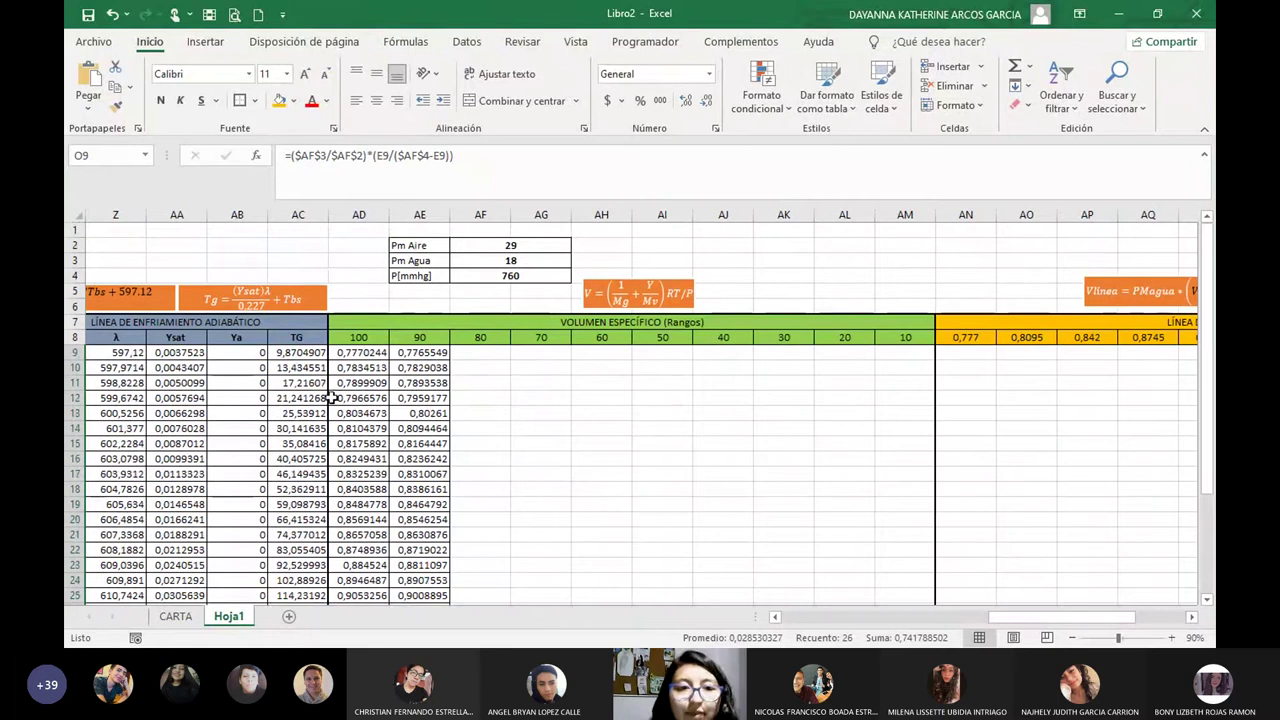
# Compare the first and last specific volumes of the 100 column, AD9 and AD34.
pyautogui.click(366, 354)
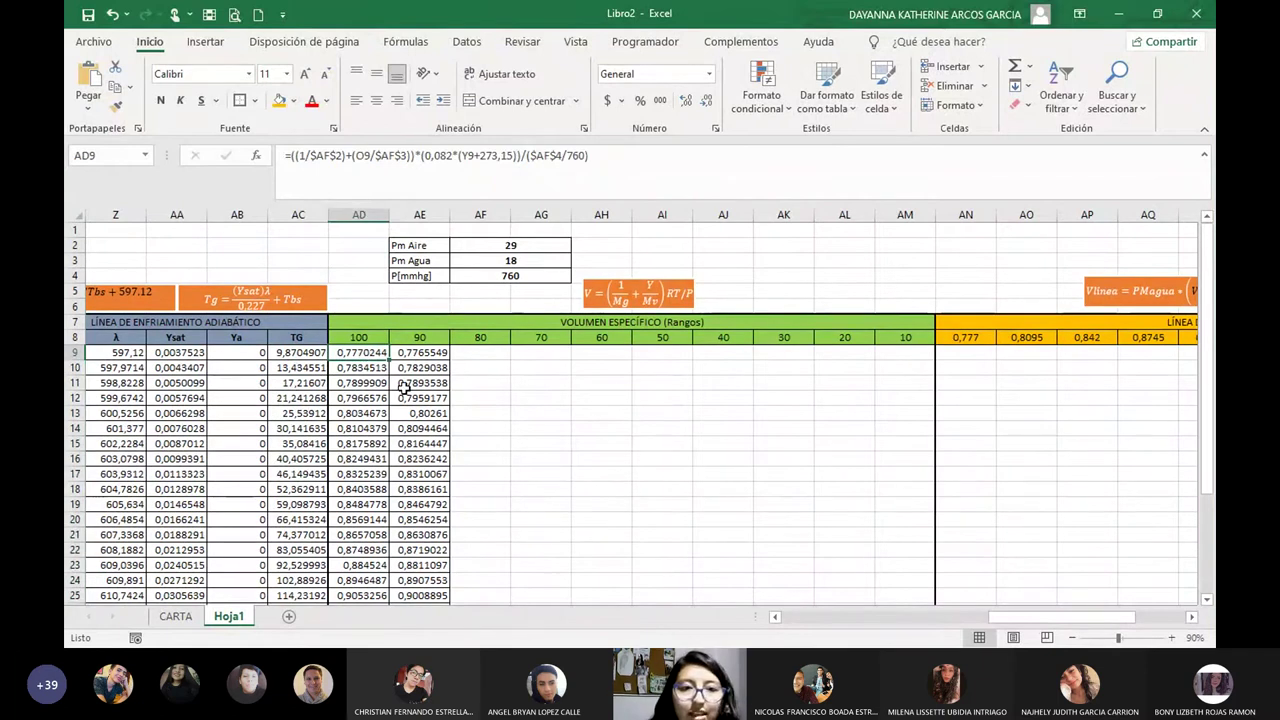
pyautogui.scroll(-5, 403, 388)
pyautogui.click(360, 505)
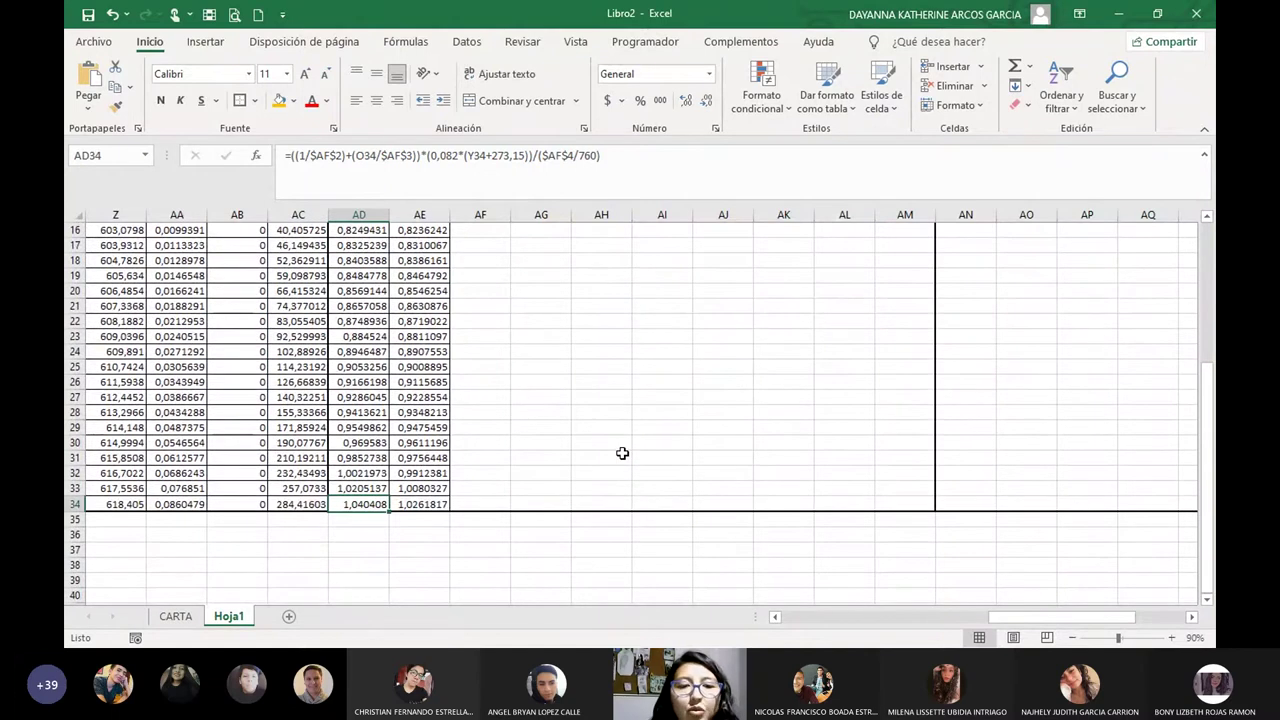
pyautogui.scroll(5, 611, 453)
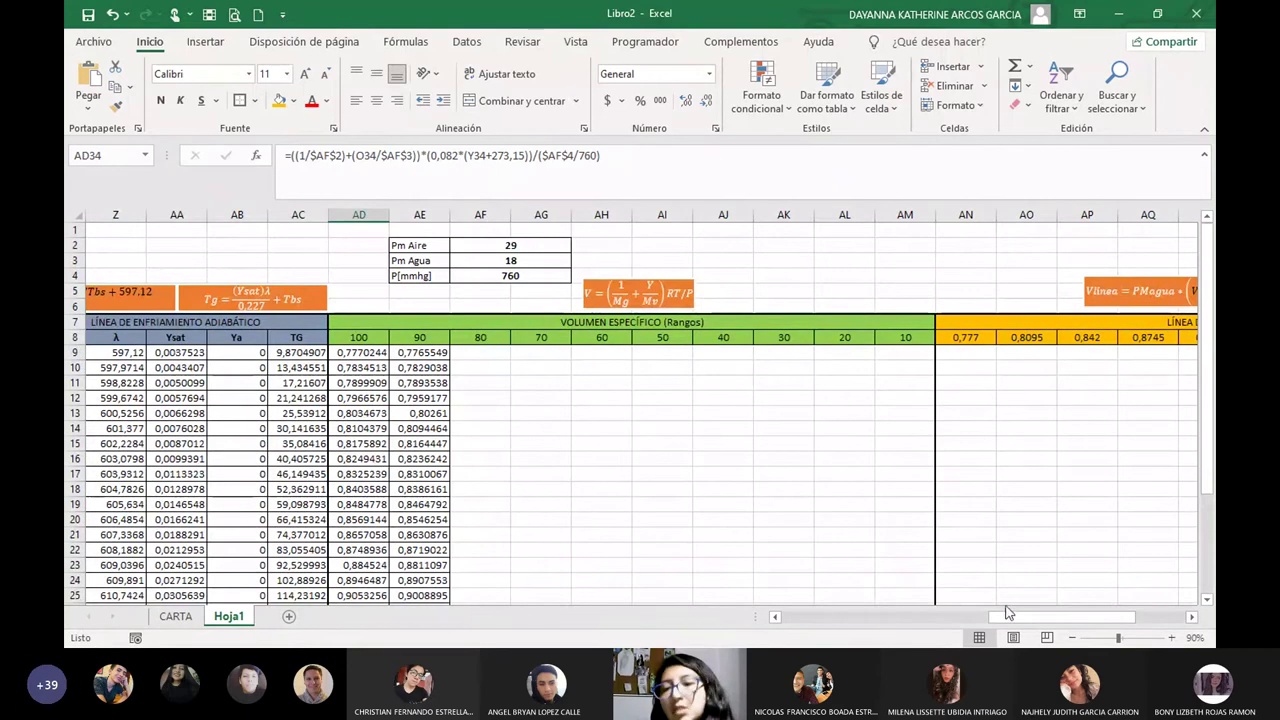
# Review the specific volume line headings from AN8 to AW8 against the range of the 100 column.
pyautogui.moveTo(1010, 617); pyautogui.dragTo(1082, 612)
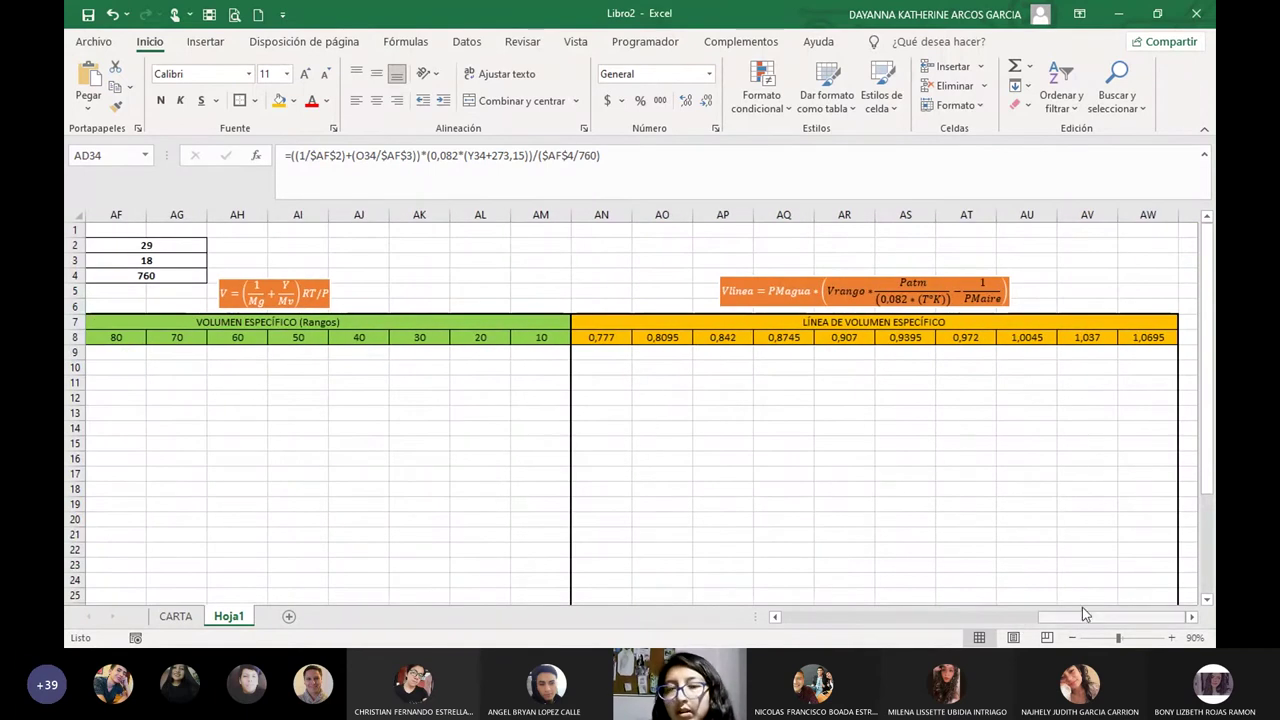
pyautogui.click(598, 340)
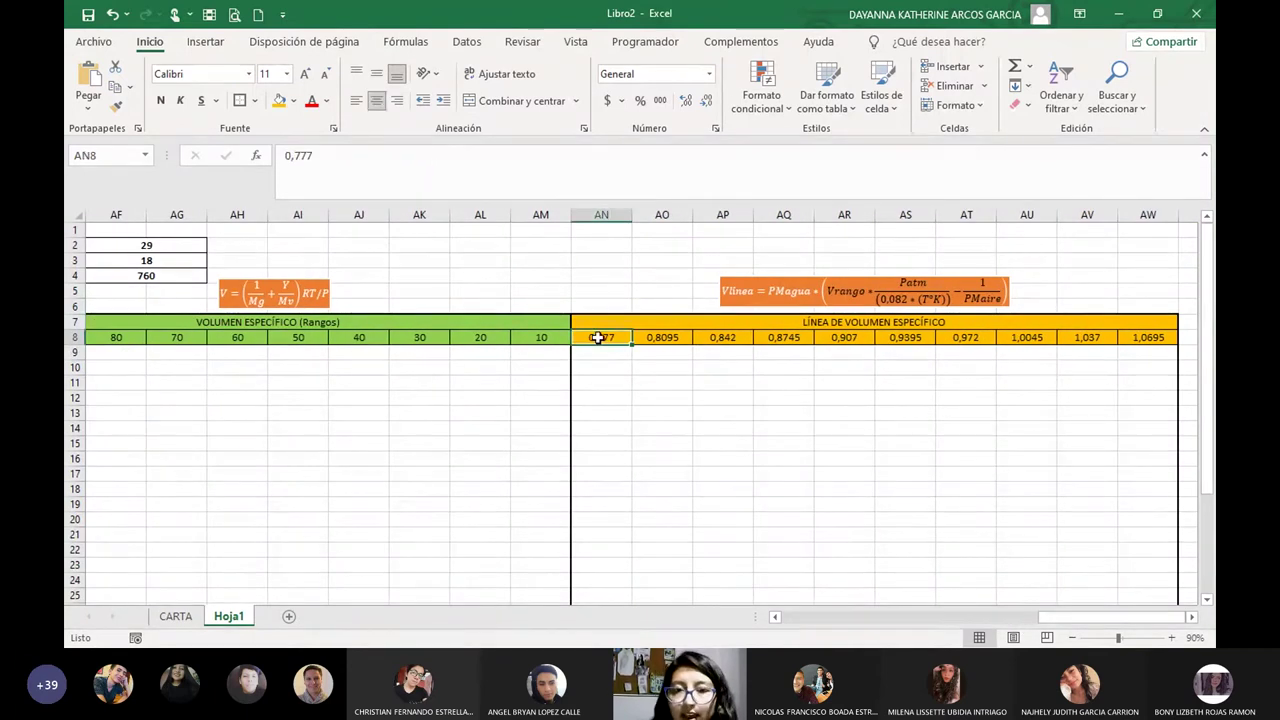
pyautogui.moveTo(598, 338); pyautogui.dragTo(1148, 340)
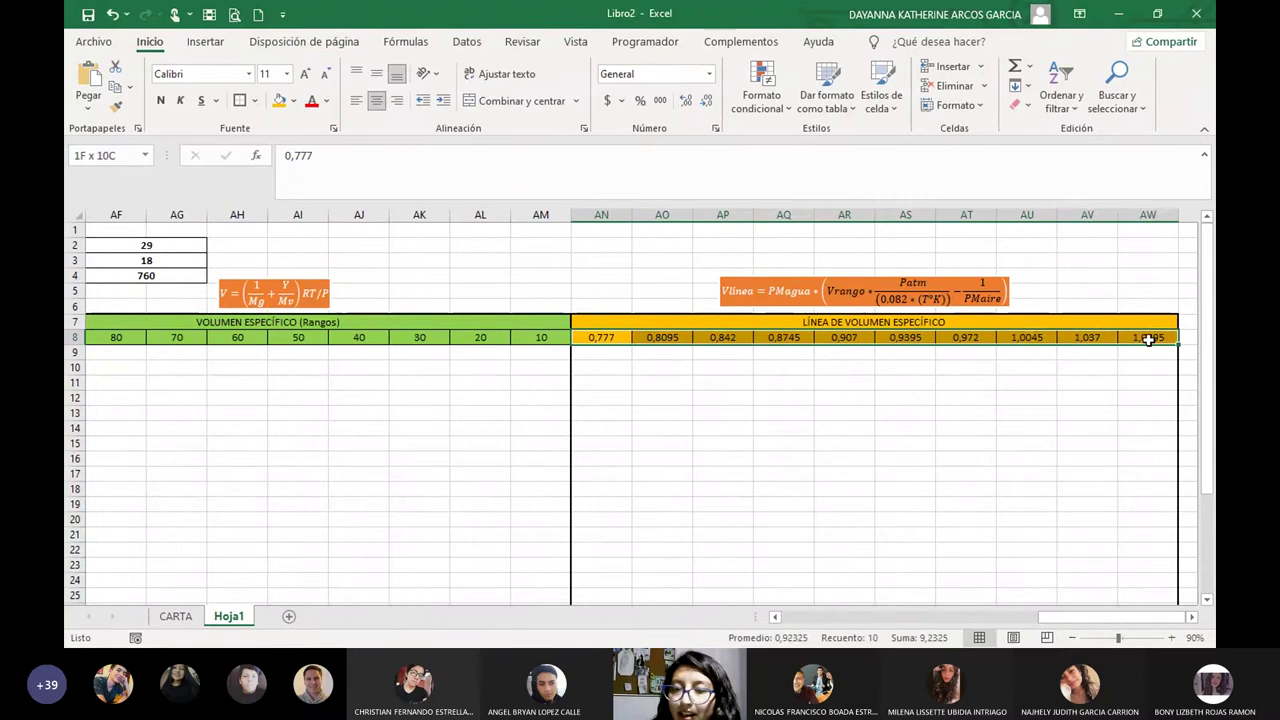
pyautogui.click(1020, 395)
pyautogui.click(604, 339)
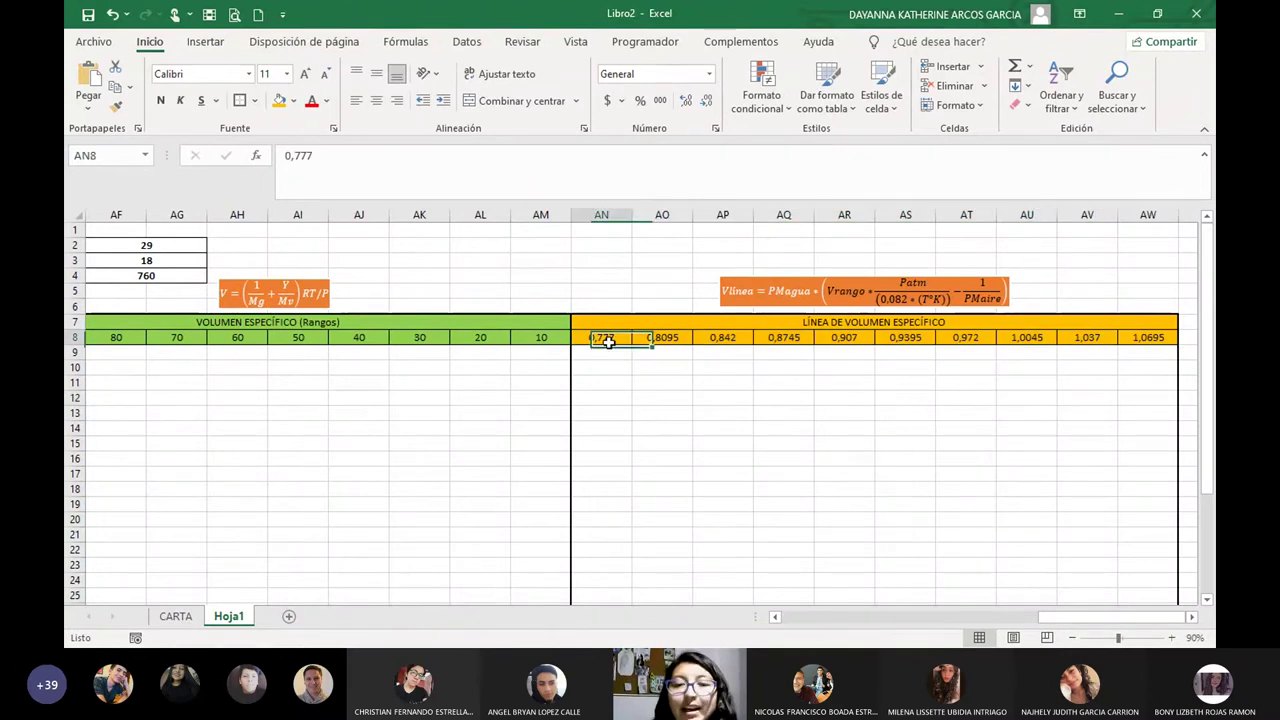
pyautogui.moveTo(608, 341); pyautogui.dragTo(1150, 340)
pyautogui.moveTo(1005, 443); pyautogui.dragTo(954, 445)
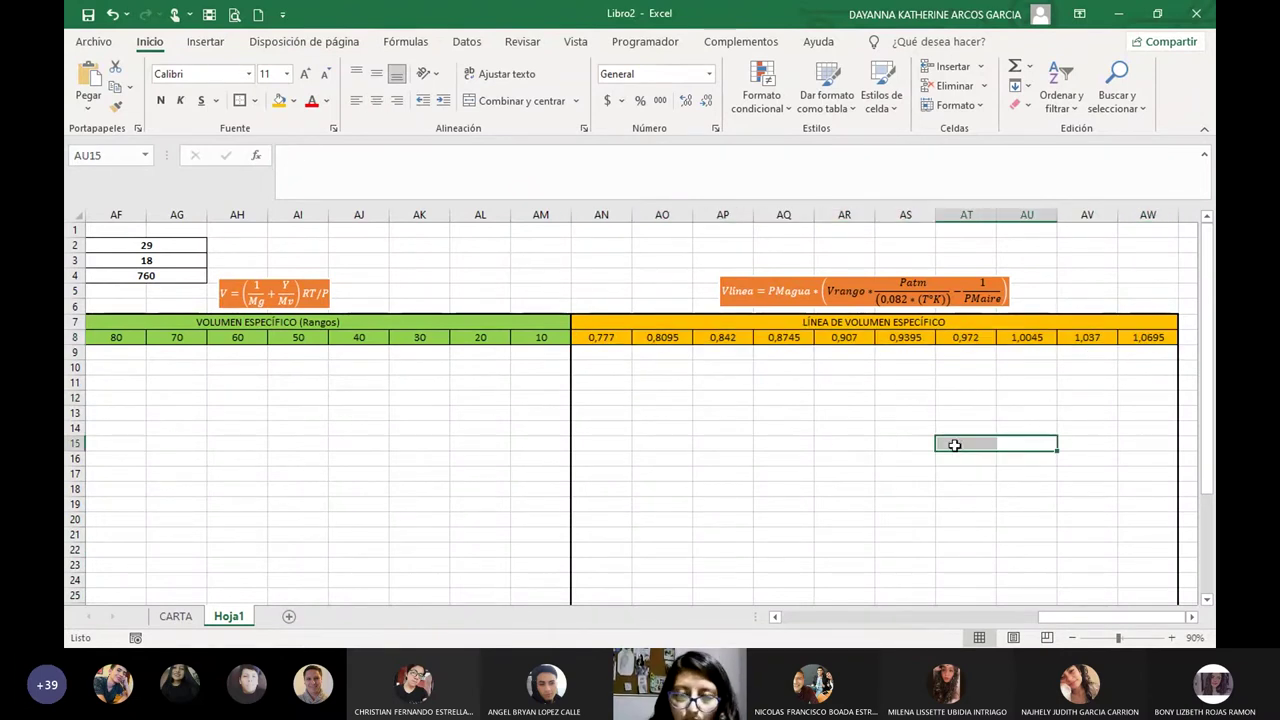
pyautogui.moveTo(601, 339); pyautogui.dragTo(1150, 337)
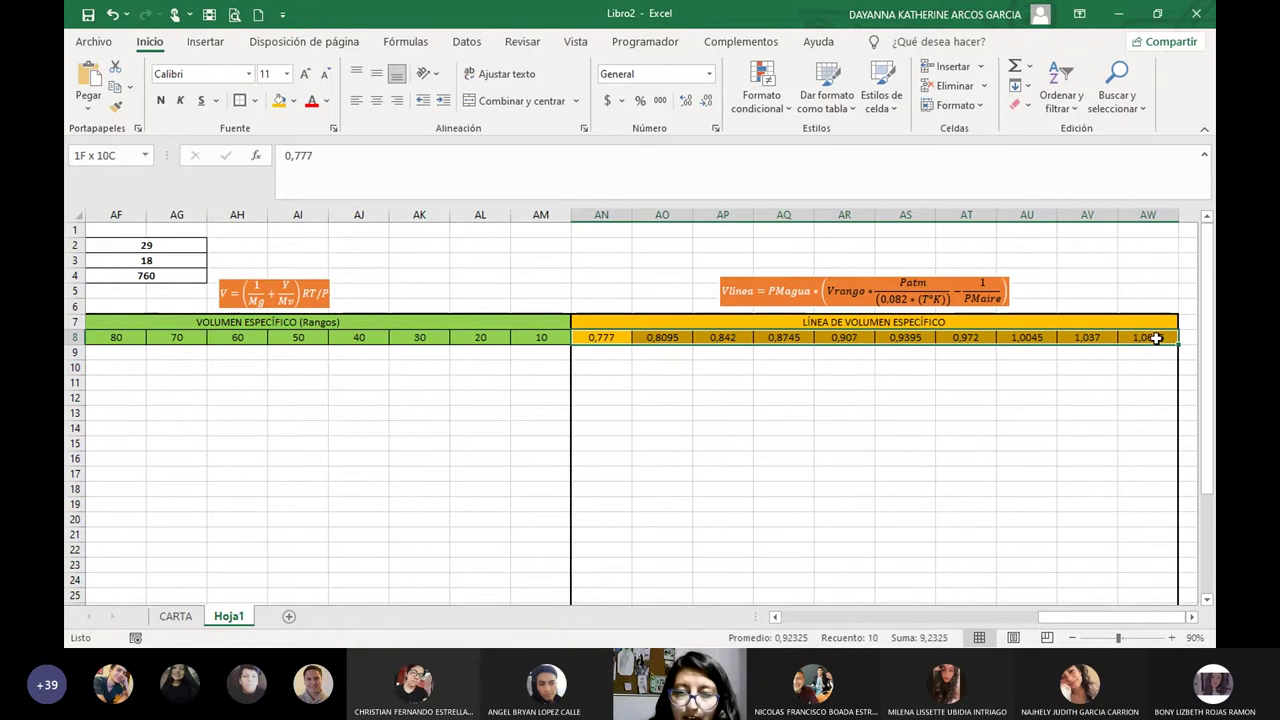
pyautogui.click(845, 442)
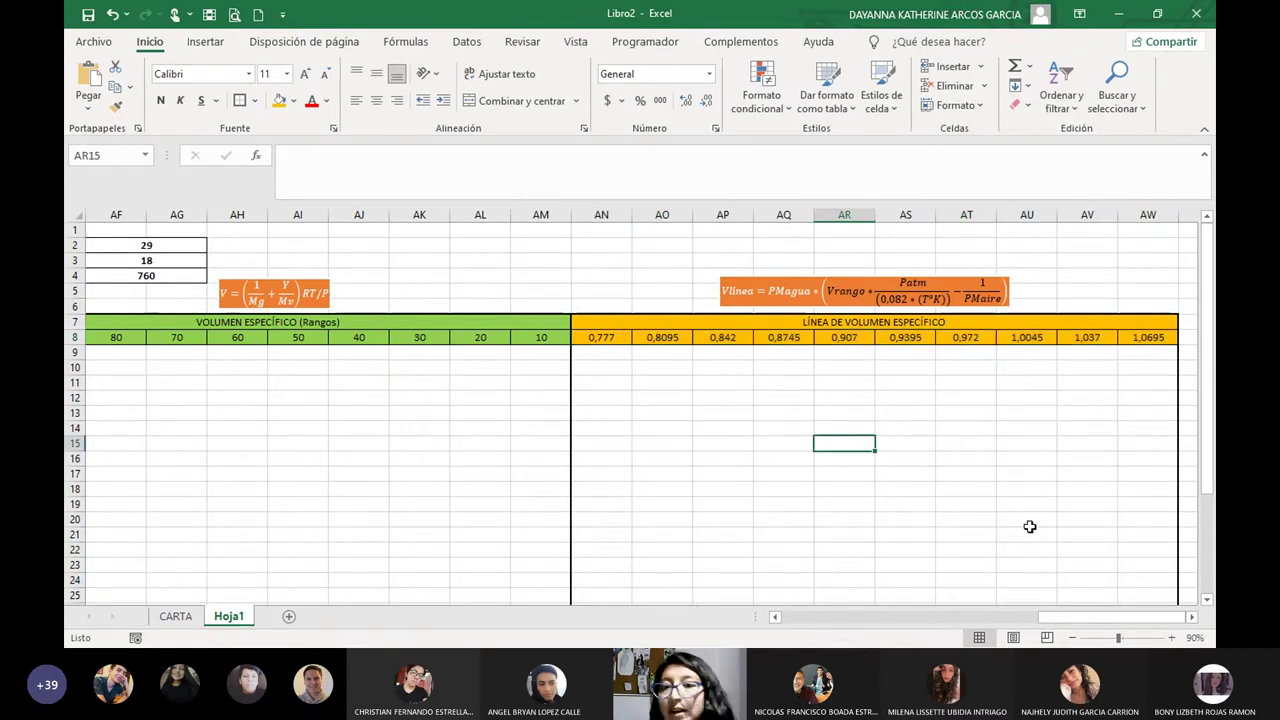
# Look over the adiabatic cooling and specific volume range data down to row 34 alongside the empty line table.
pyautogui.moveTo(1063, 627); pyautogui.dragTo(1010, 620)
pyautogui.scroll(-1, 919, 490)
pyautogui.scroll(-4, 919, 490)
pyautogui.scroll(1, 846, 543)
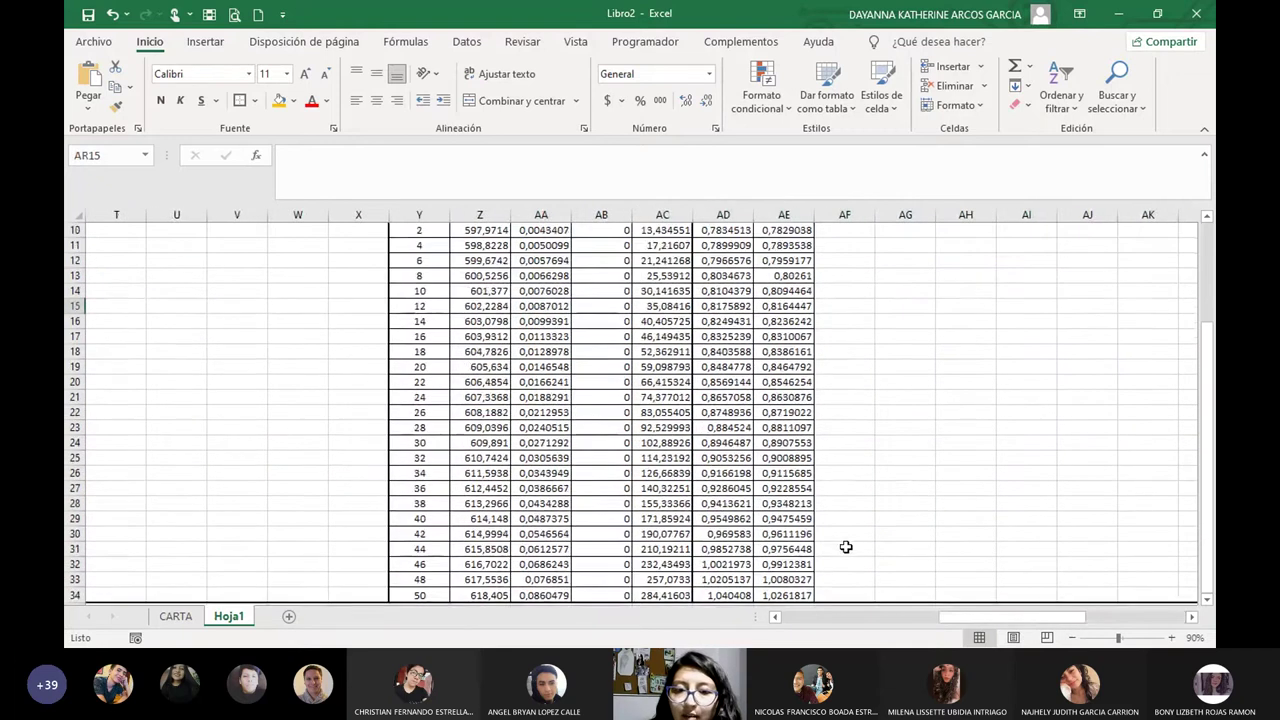
pyautogui.scroll(-1, 800, 545)
pyautogui.scroll(4, 735, 550)
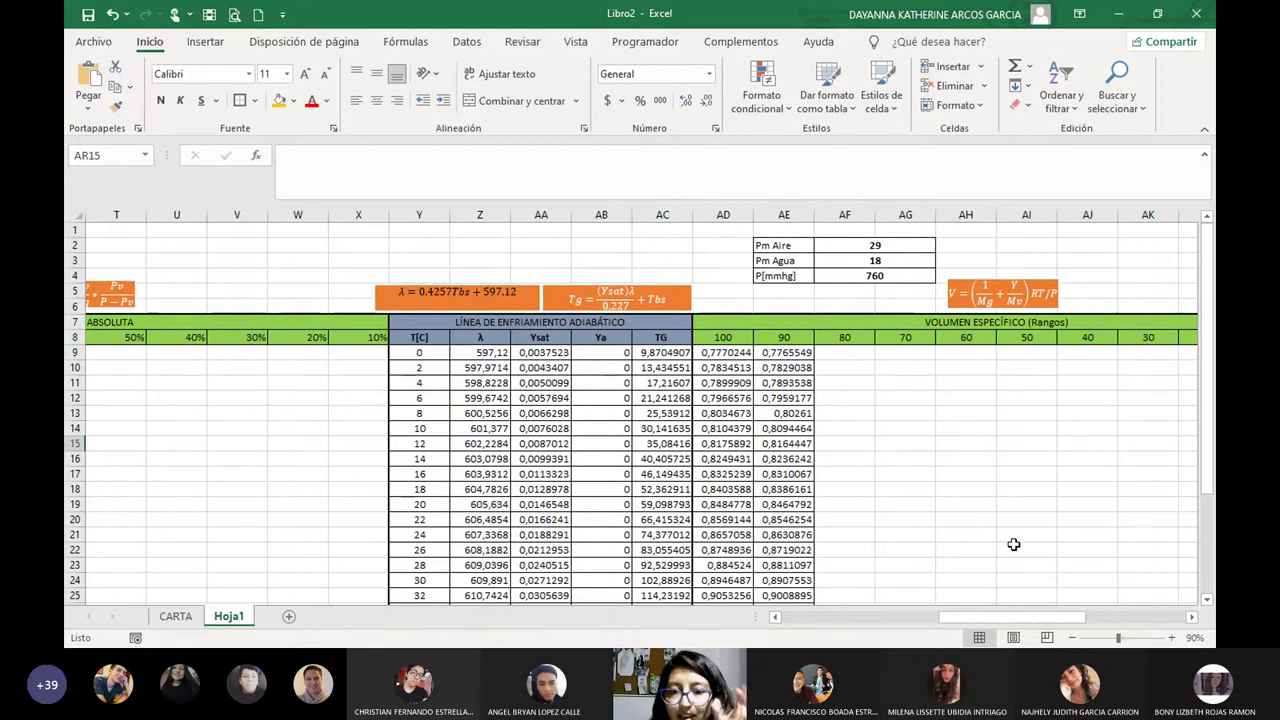
pyautogui.moveTo(1000, 622); pyautogui.dragTo(1108, 612)
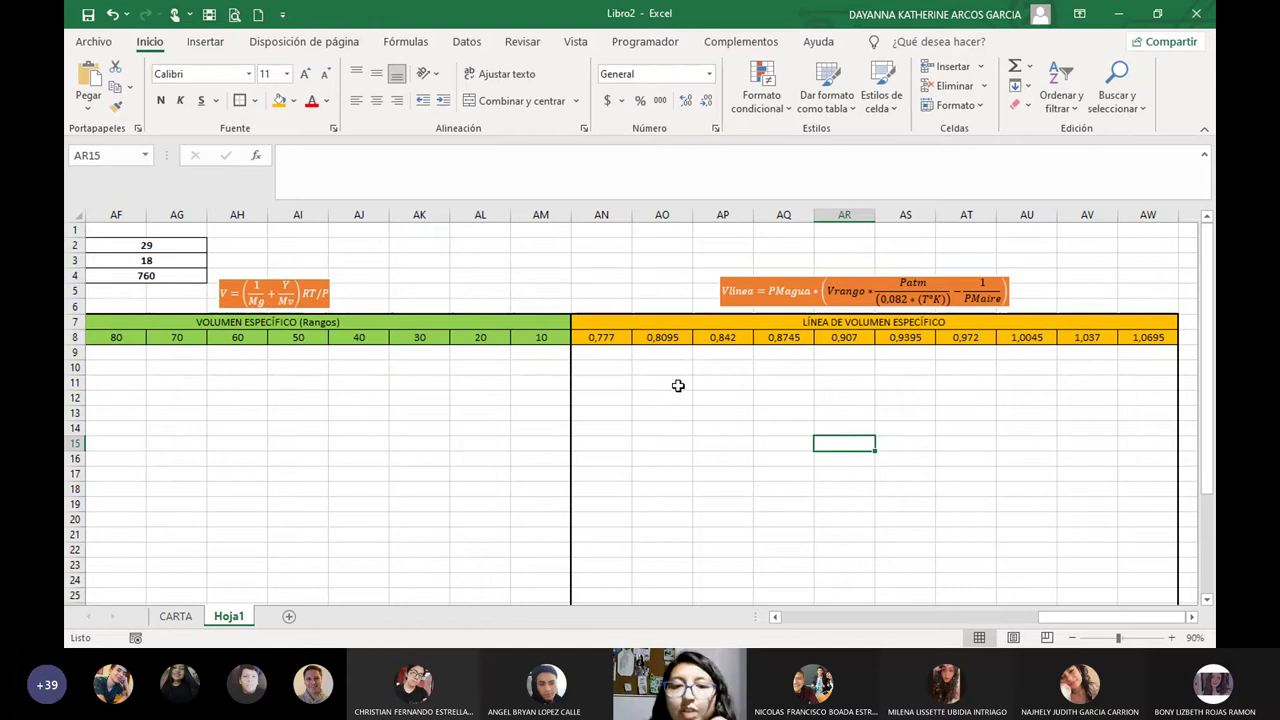
pyautogui.hscroll(-5, 461, 417)
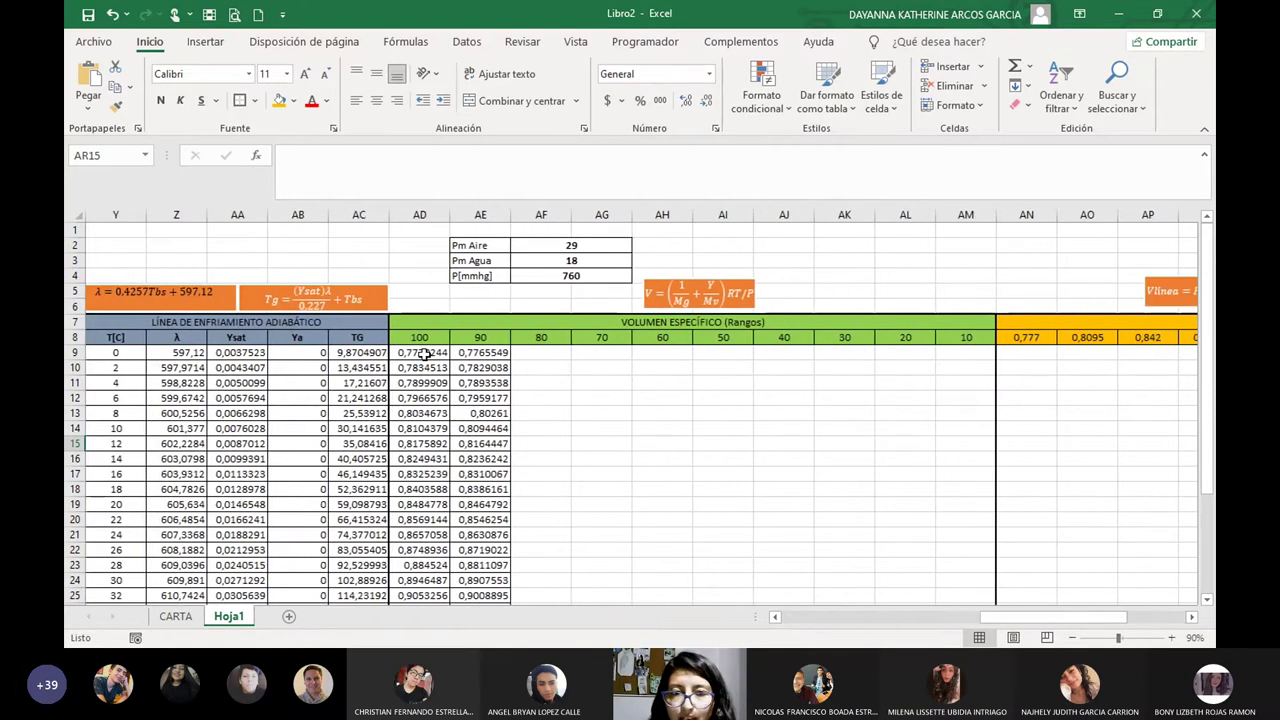
# Check the specific volume range data from AD9 down to row 34 and its column headings from 100 to 10.
pyautogui.click(424, 354)
pyautogui.scroll(-6, 424, 354)
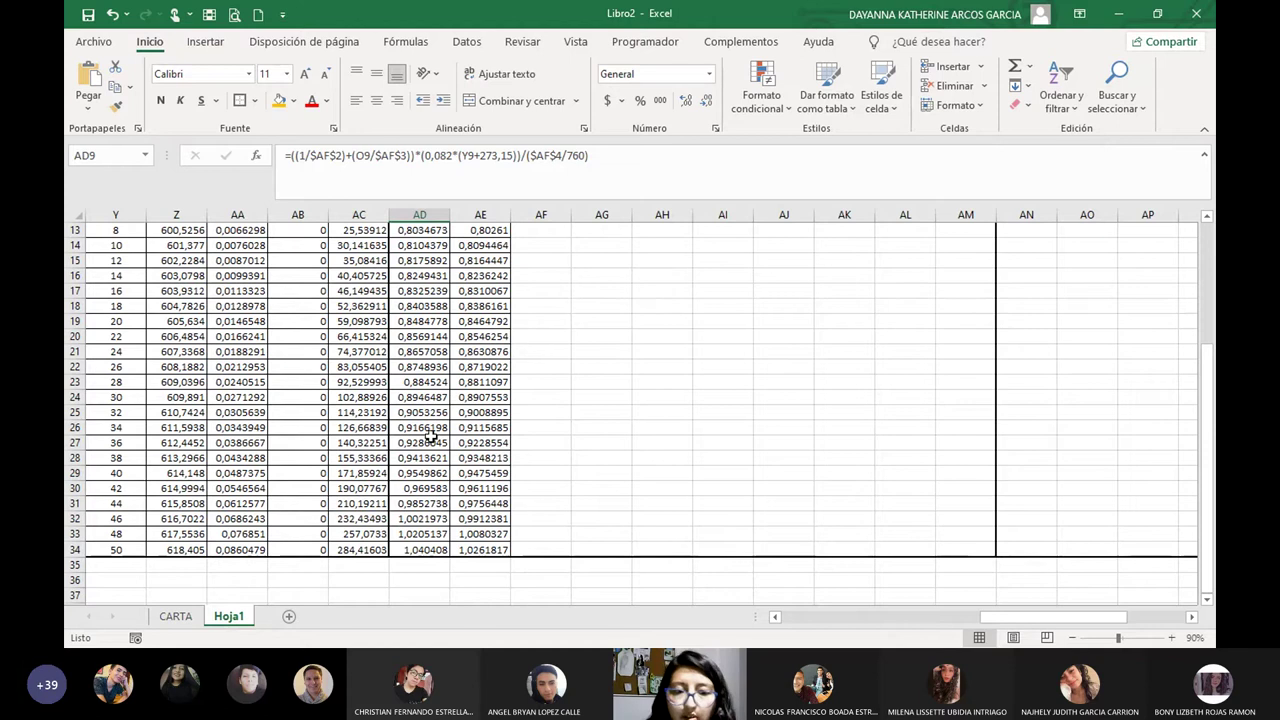
pyautogui.scroll(3, 425, 540)
pyautogui.scroll(3, 425, 553)
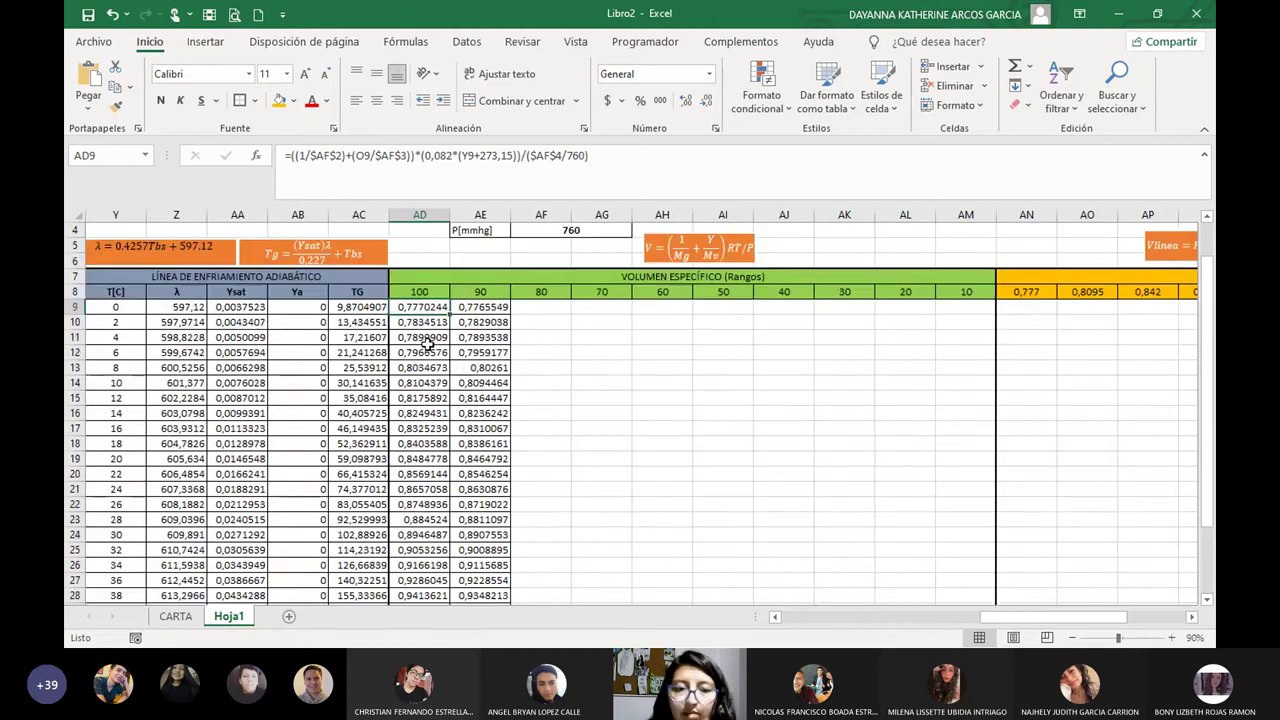
pyautogui.click(428, 290)
pyautogui.click(977, 292)
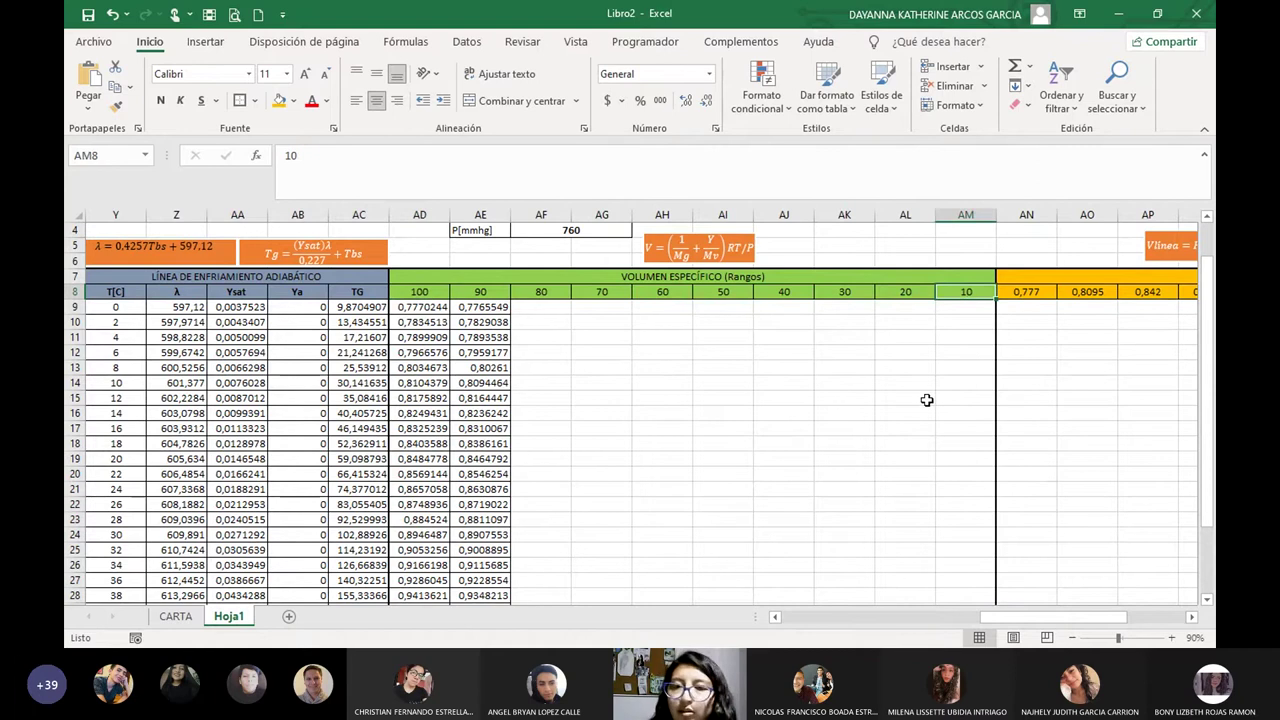
# Review the specific volume line headings in AN8:AW8 together with the Vlinea equation above them.
pyautogui.hscroll(5, 1043, 602)
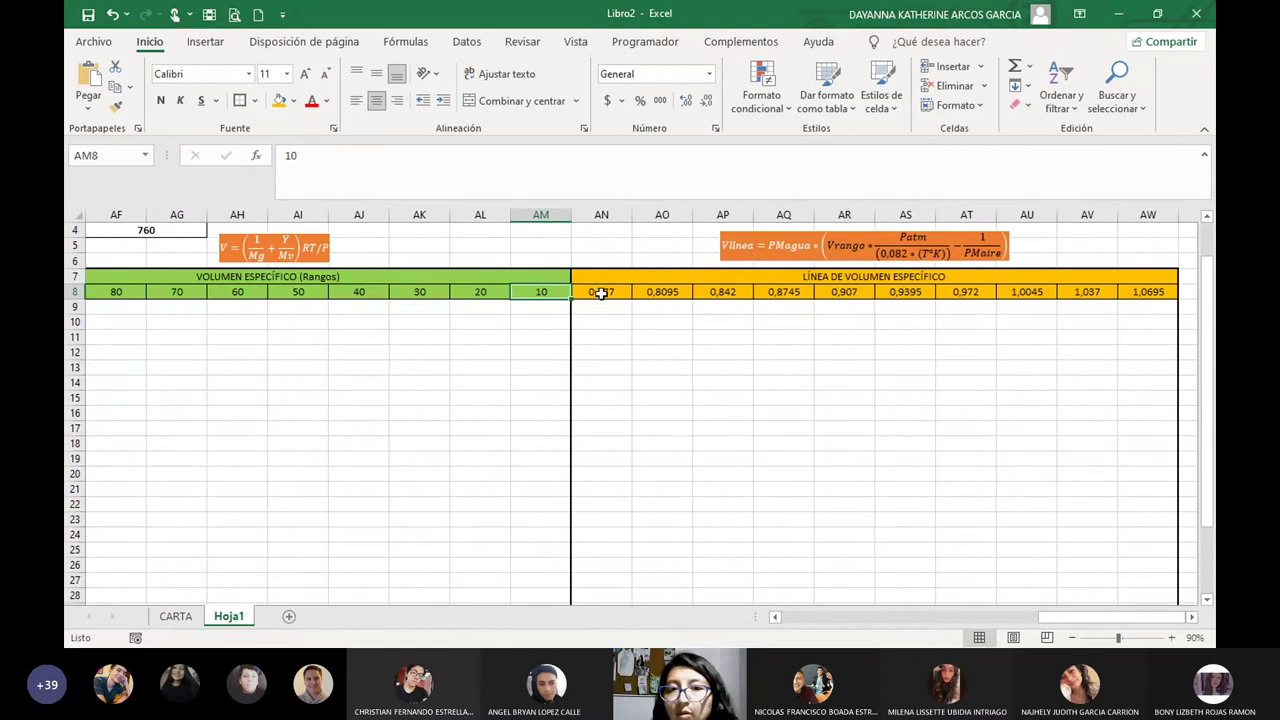
pyautogui.moveTo(600, 291); pyautogui.dragTo(1140, 291)
pyautogui.click(1000, 355)
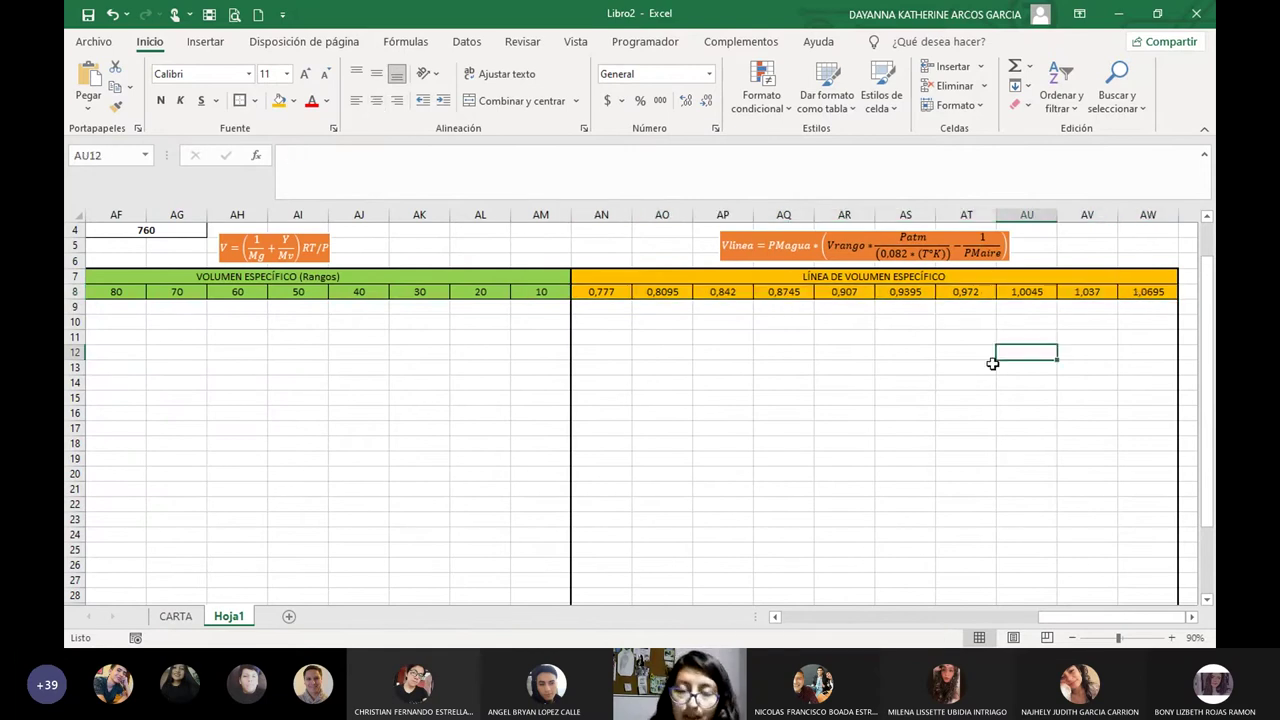
pyautogui.scroll(1, 905, 409)
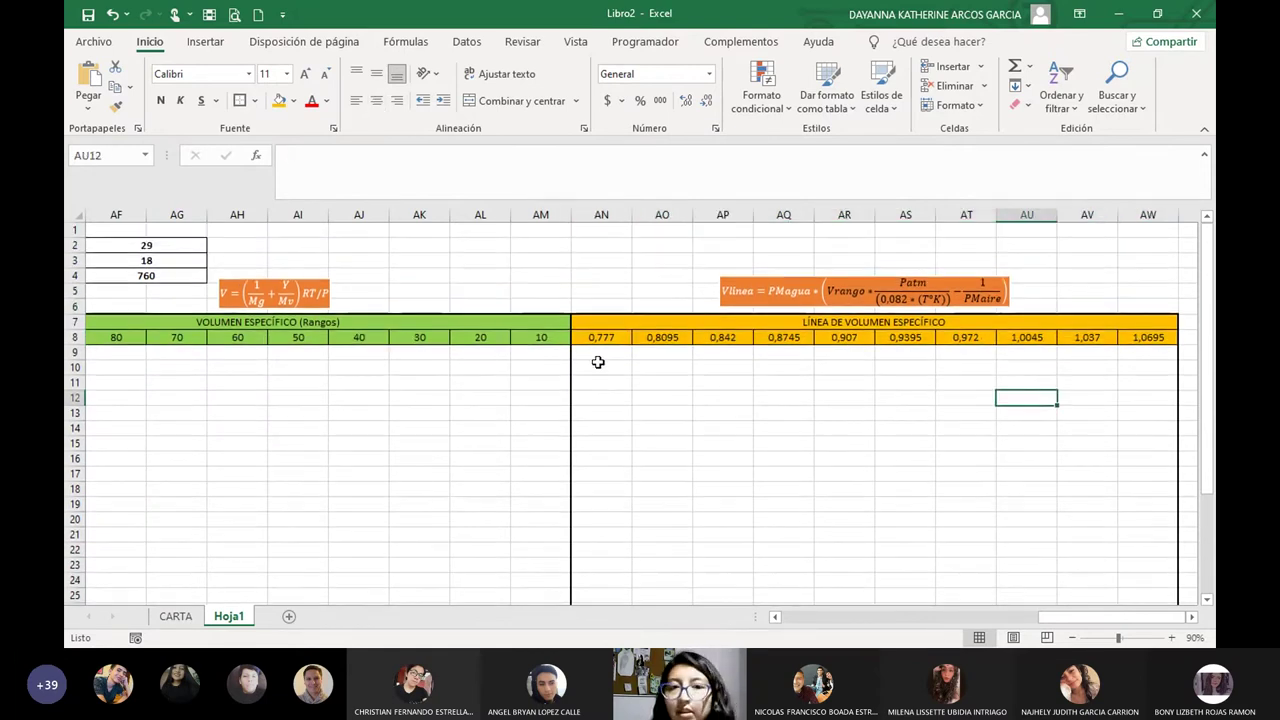
pyautogui.moveTo(600, 337); pyautogui.dragTo(1150, 337)
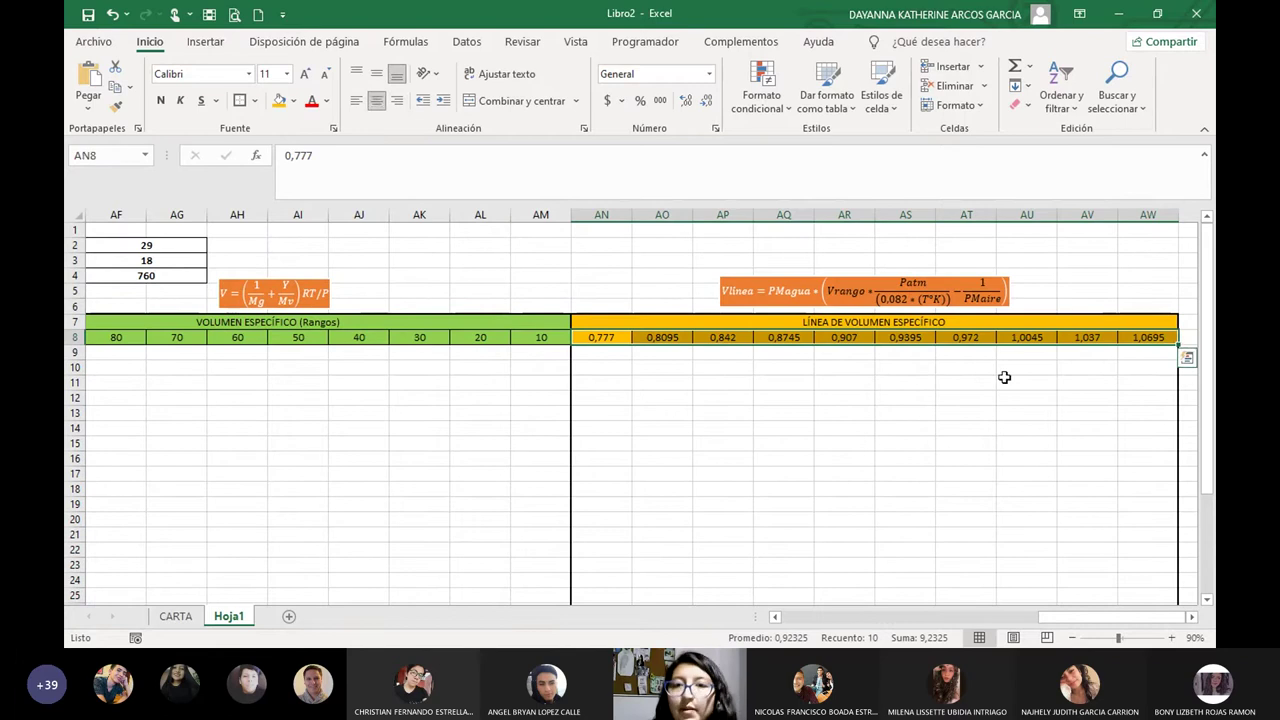
pyautogui.click(905, 457)
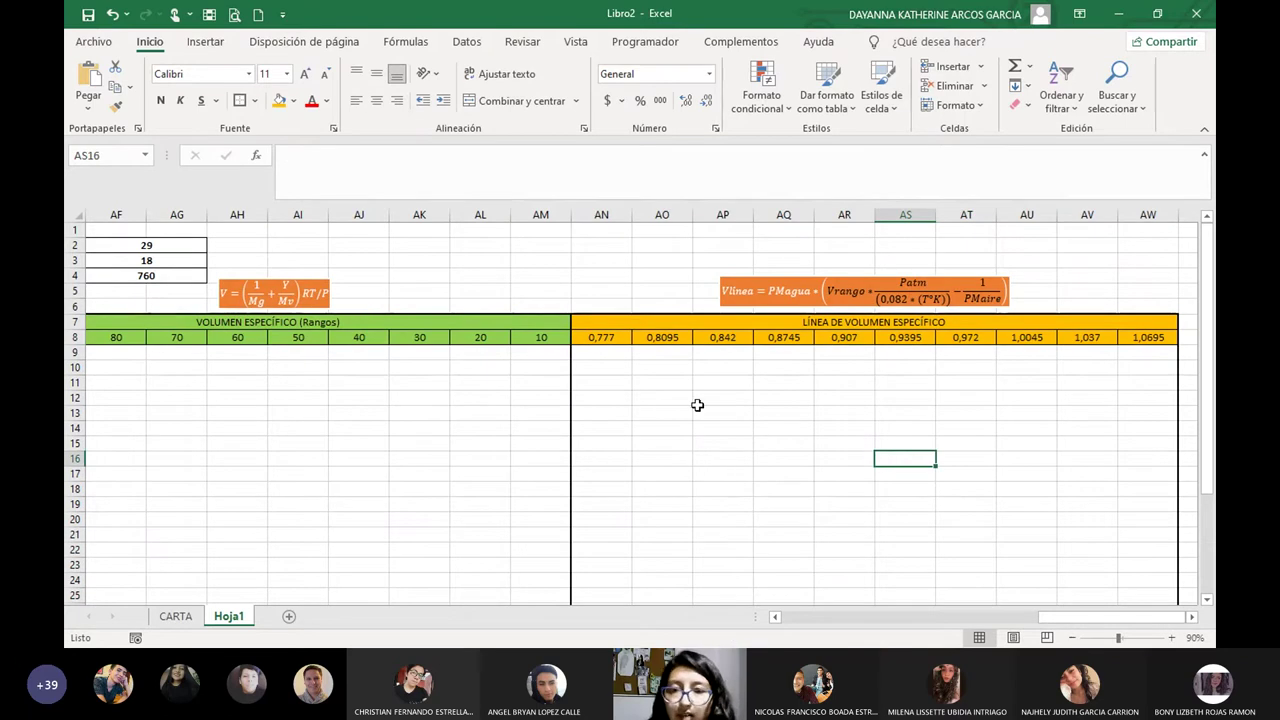
pyautogui.click(684, 291)
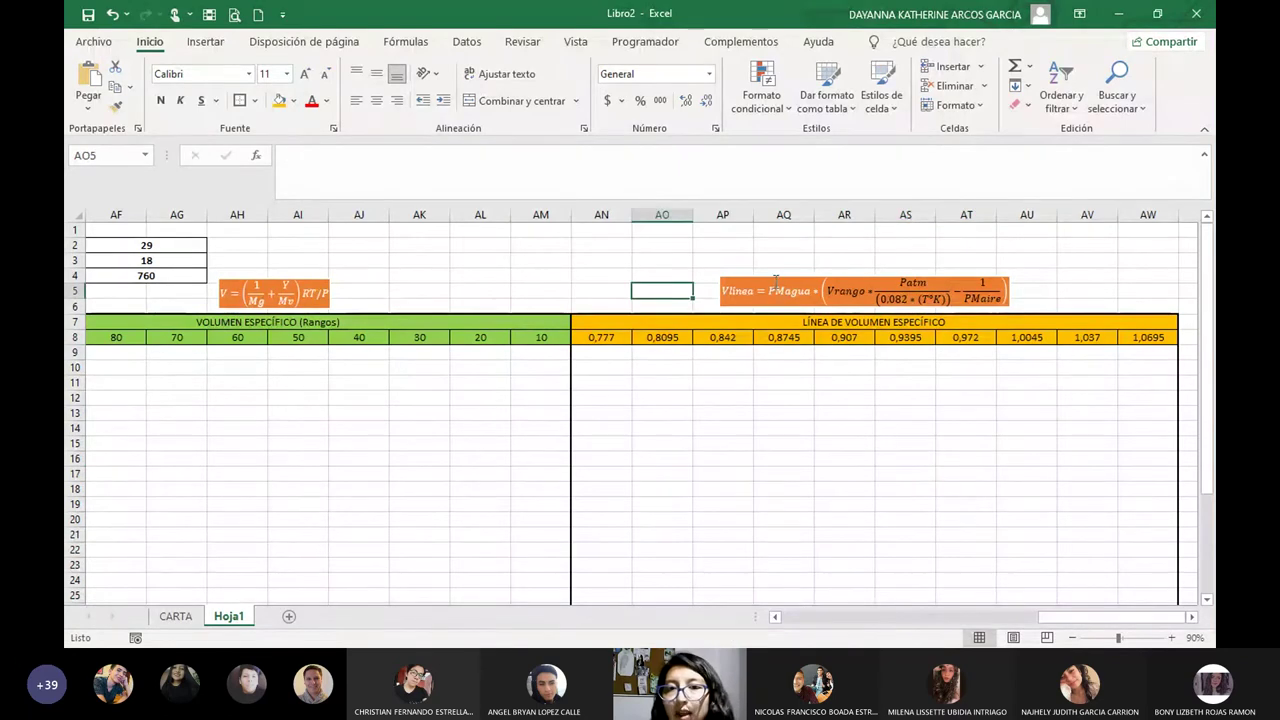
pyautogui.click(775, 284)
pyautogui.click(741, 427)
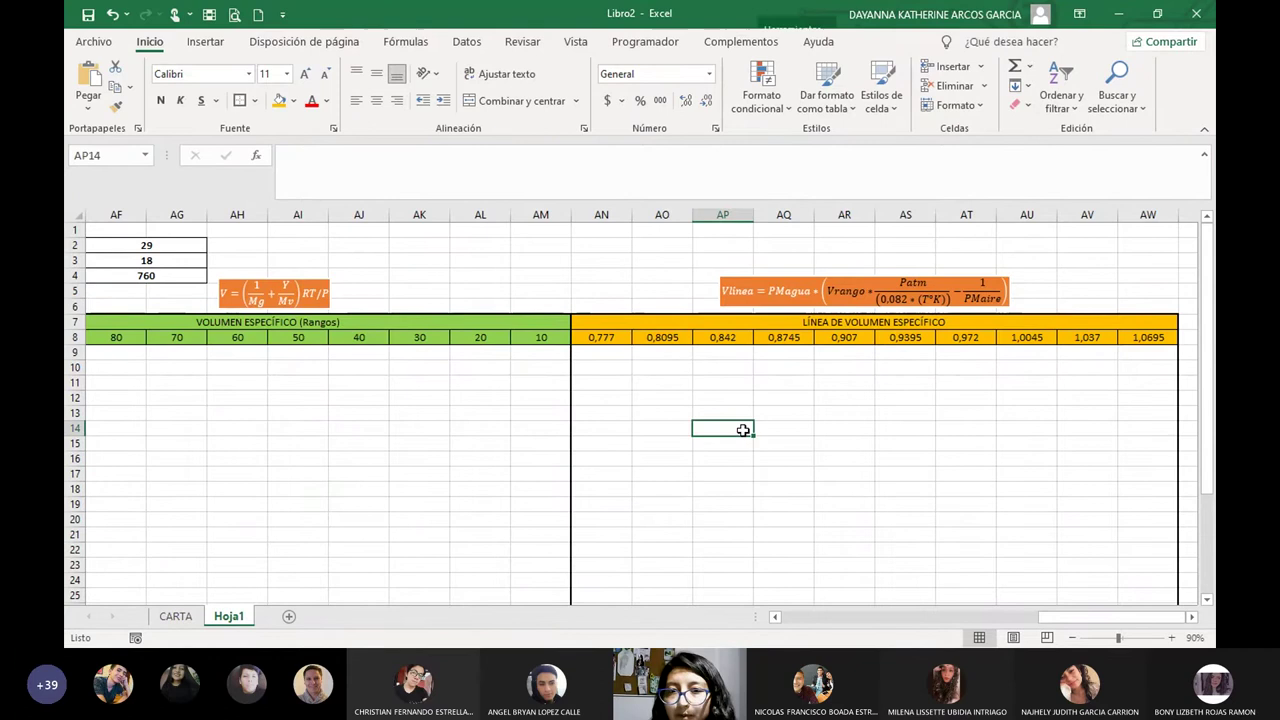
pyautogui.click(604, 356)
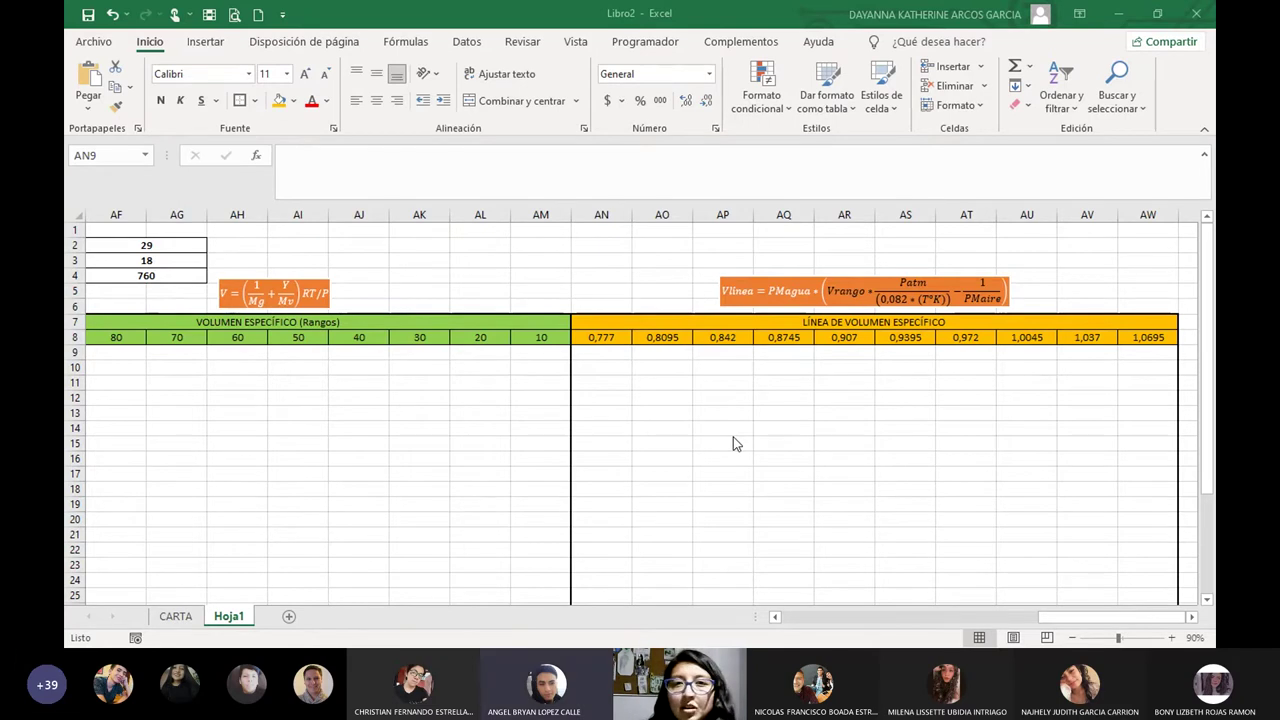
pyautogui.hotkey('alt', 'Tab')
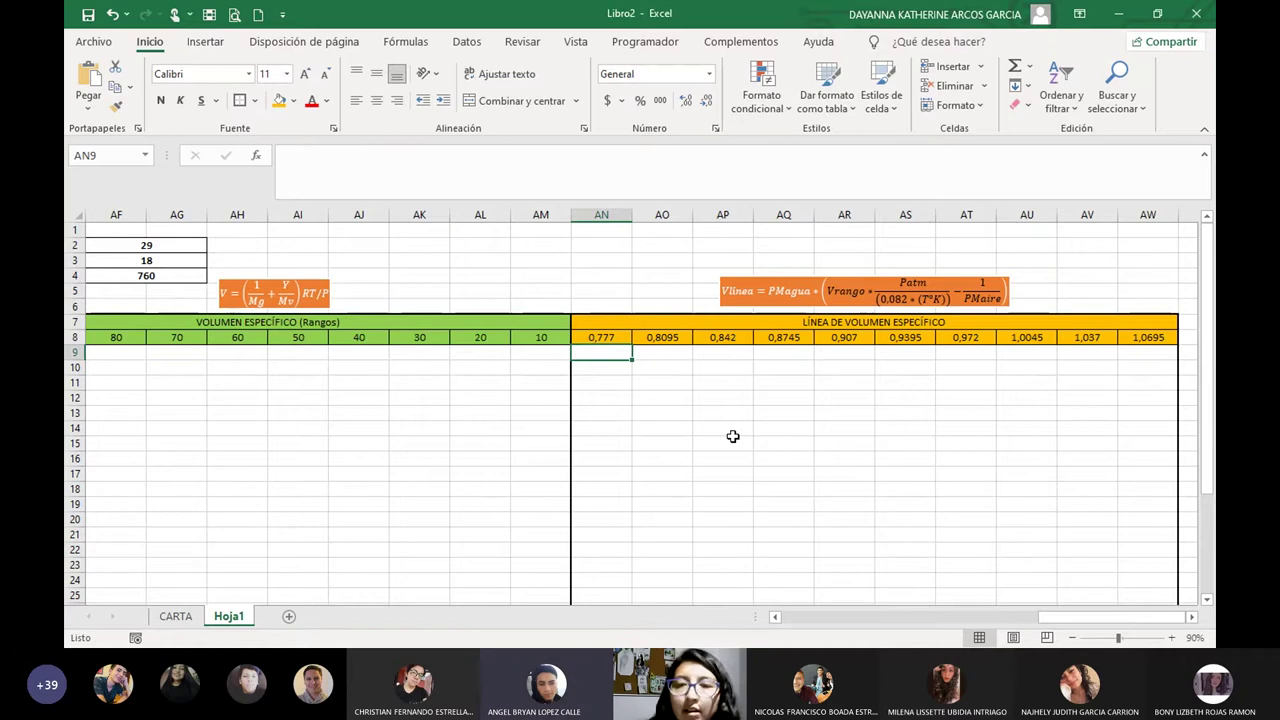
pyautogui.click(652, 395)
pyautogui.click(617, 362)
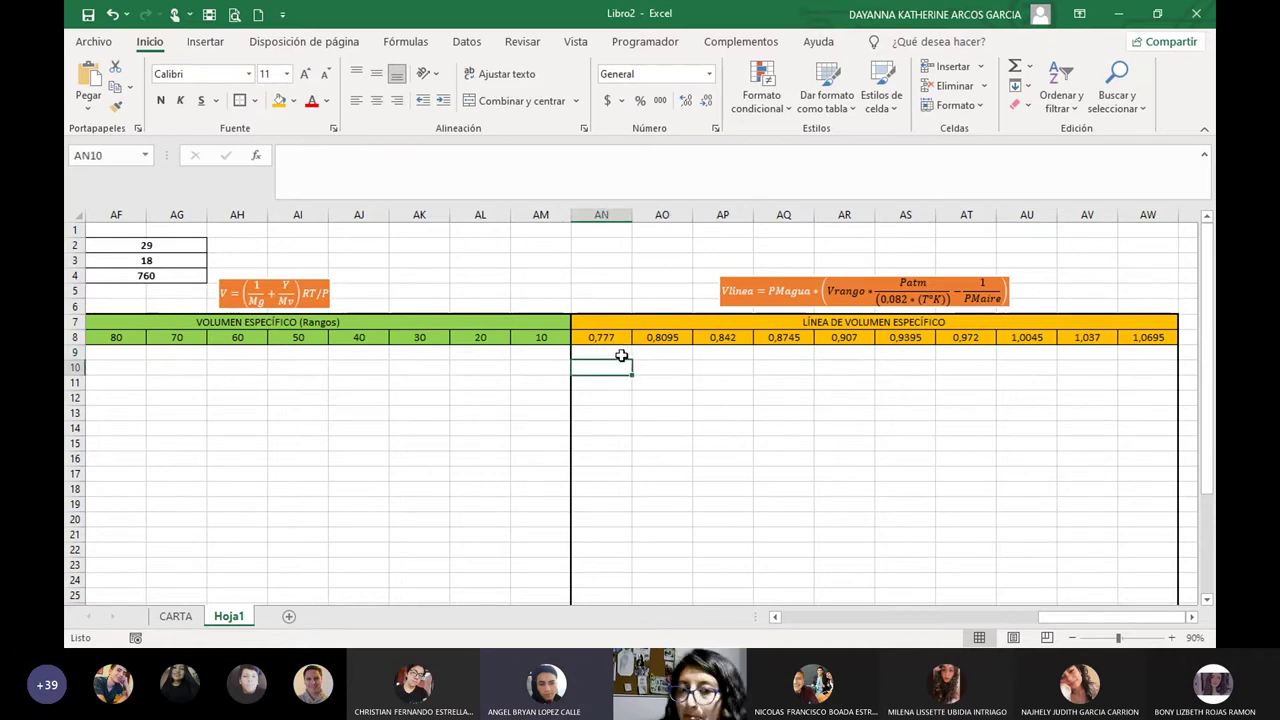
pyautogui.click(626, 351)
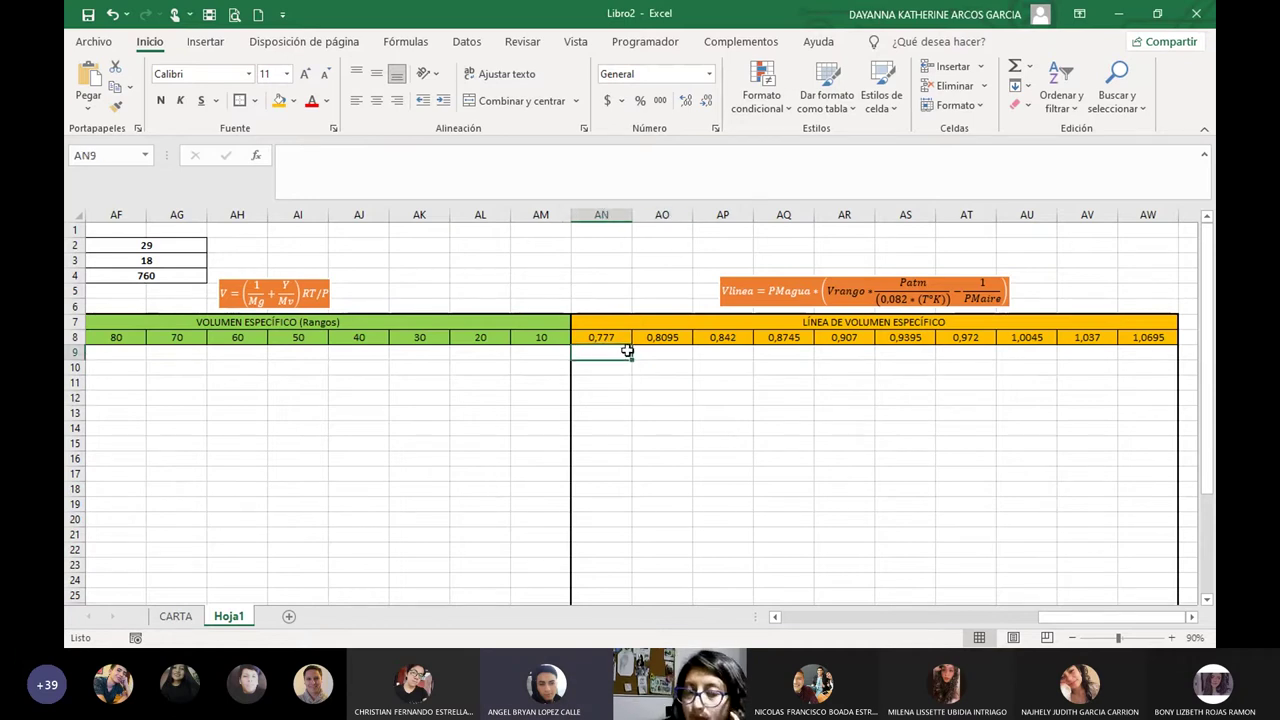
pyautogui.click(662, 350)
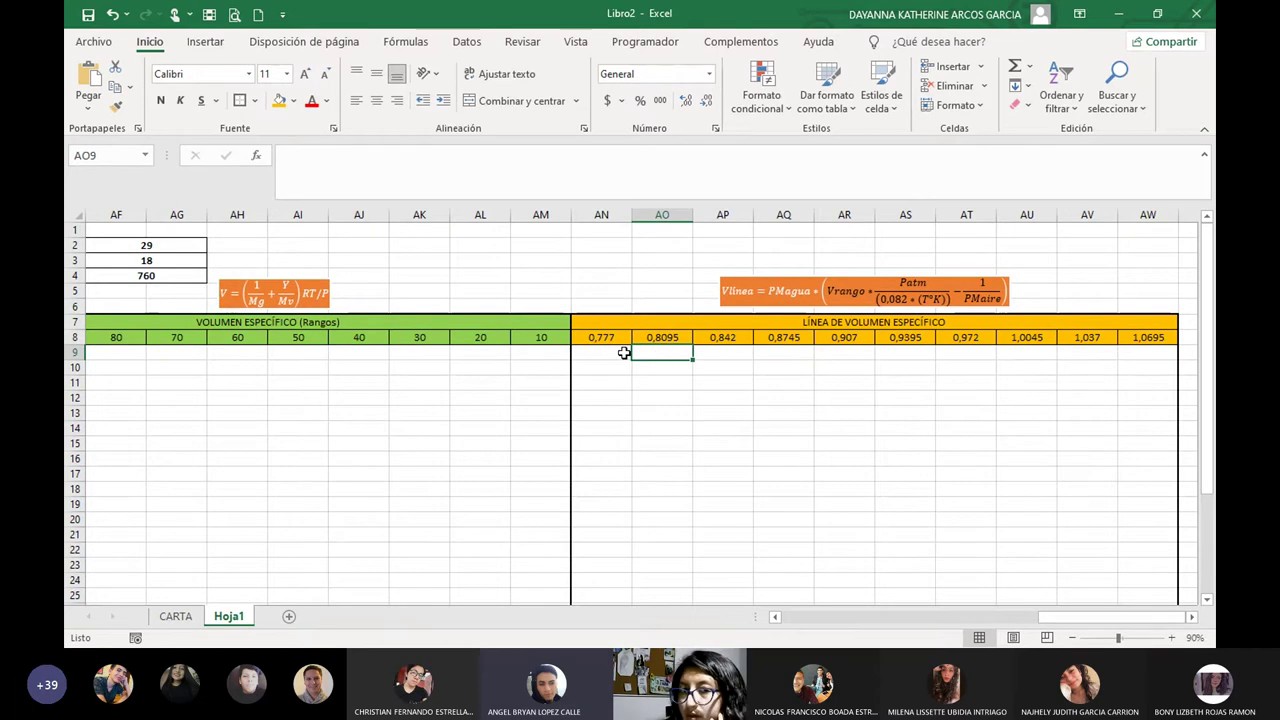
pyautogui.click(624, 353)
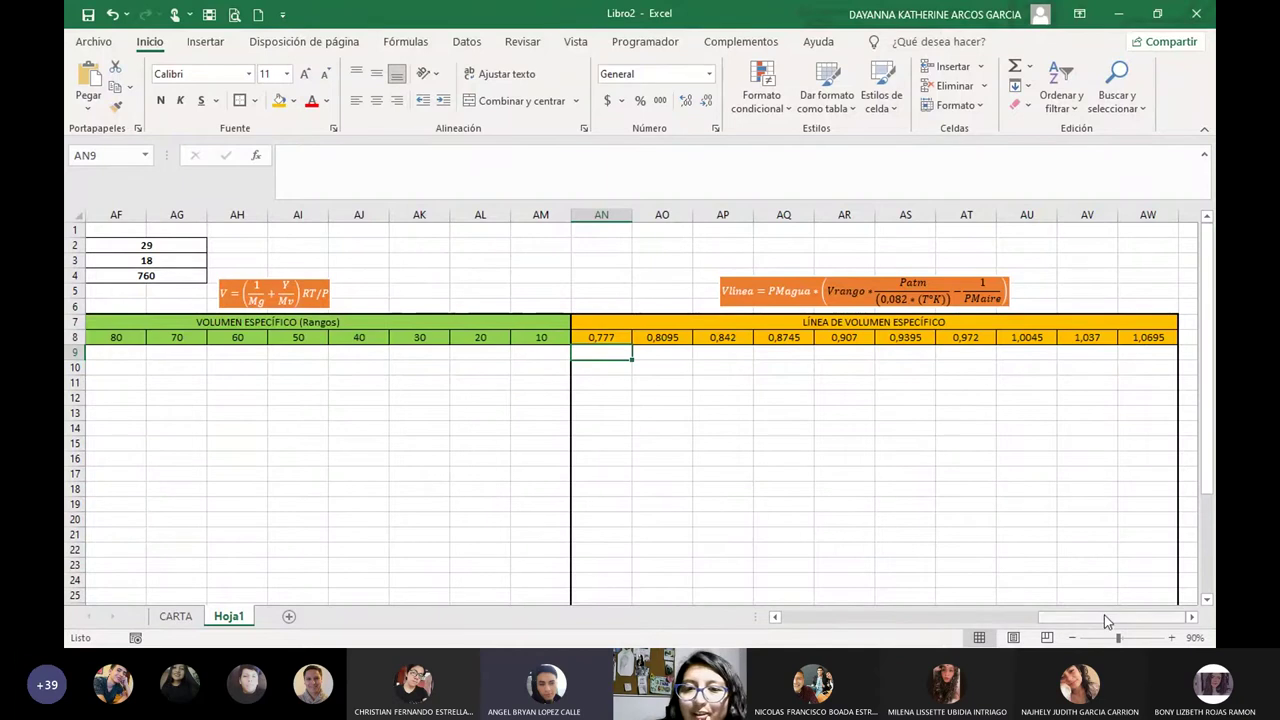
# Look up the last specific volume of the 100 column in AD34 and enter 1,040408 in AK4.
pyautogui.moveTo(1104, 615); pyautogui.dragTo(1035, 622)
pyautogui.click(532, 351)
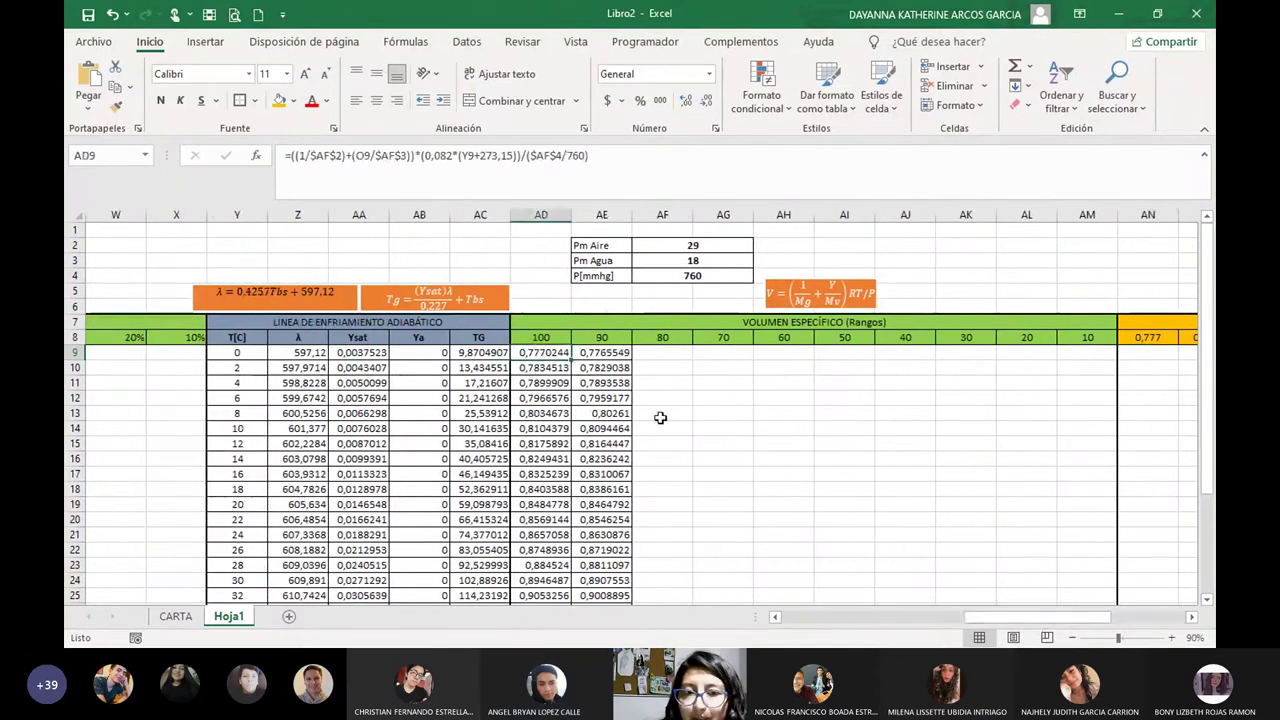
pyautogui.scroll(-2, 668, 450)
pyautogui.scroll(-4, 572, 595)
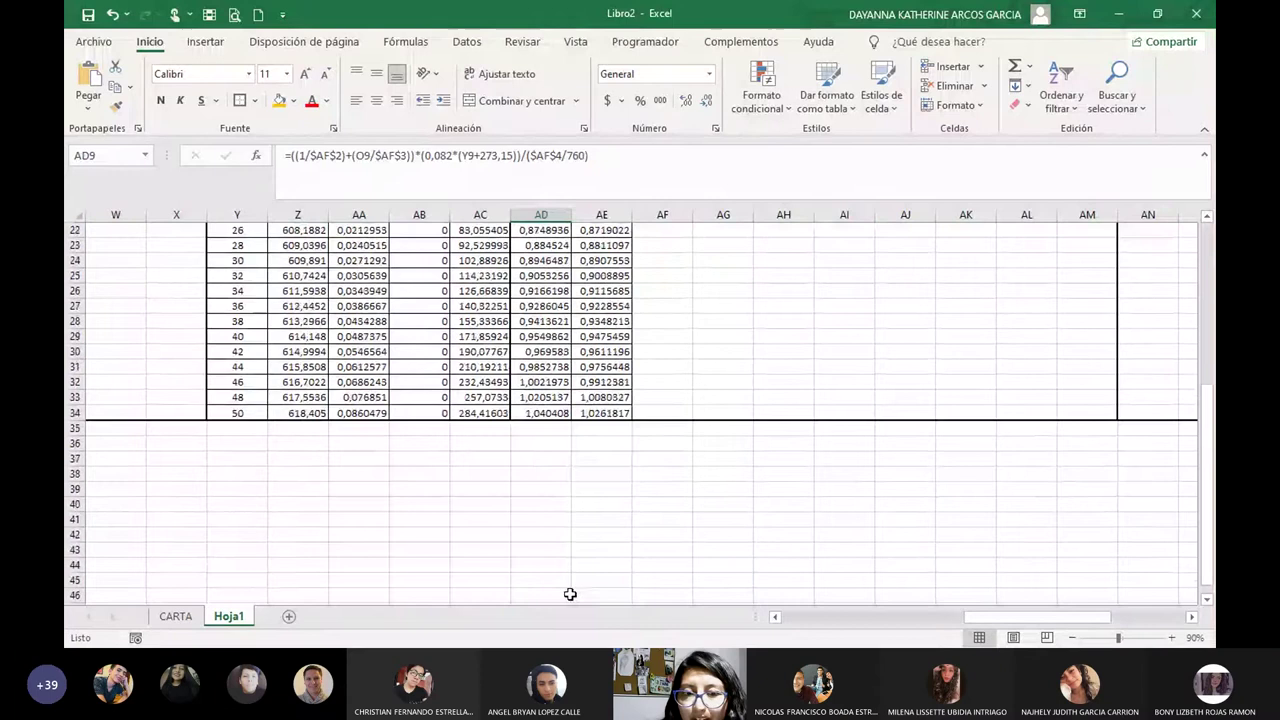
pyautogui.click(540, 413)
pyautogui.scroll(7, 705, 467)
pyautogui.click(966, 275)
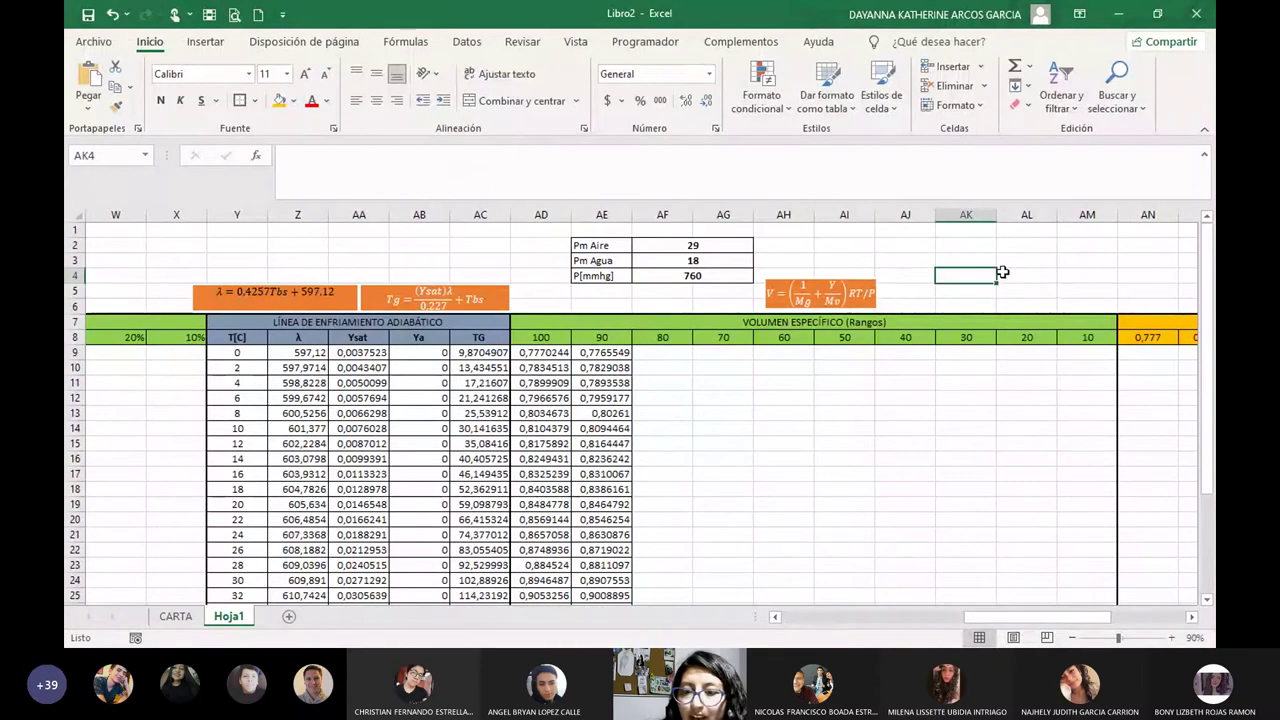
pyautogui.write('1,040408')
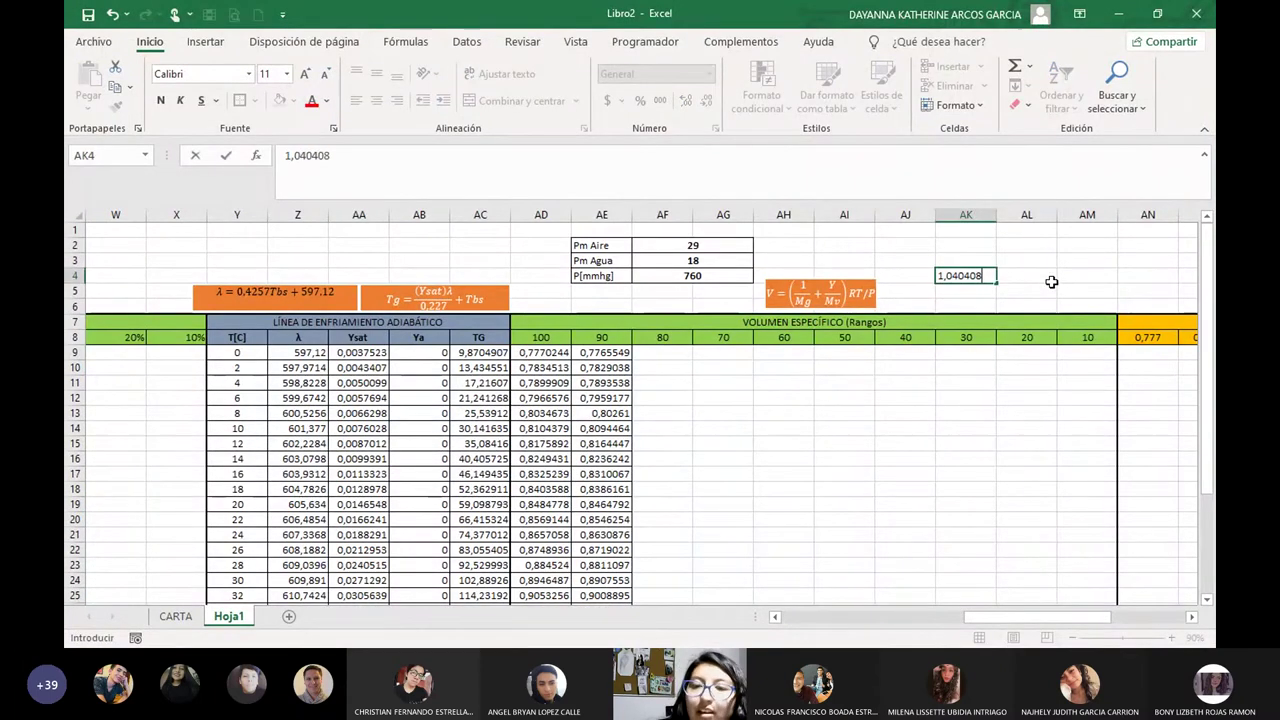
pyautogui.press('Return')
# Look up the first specific volume of the 100 column in AD9 and enter 0,777 in AL4.
pyautogui.scroll(-2, 700, 400)
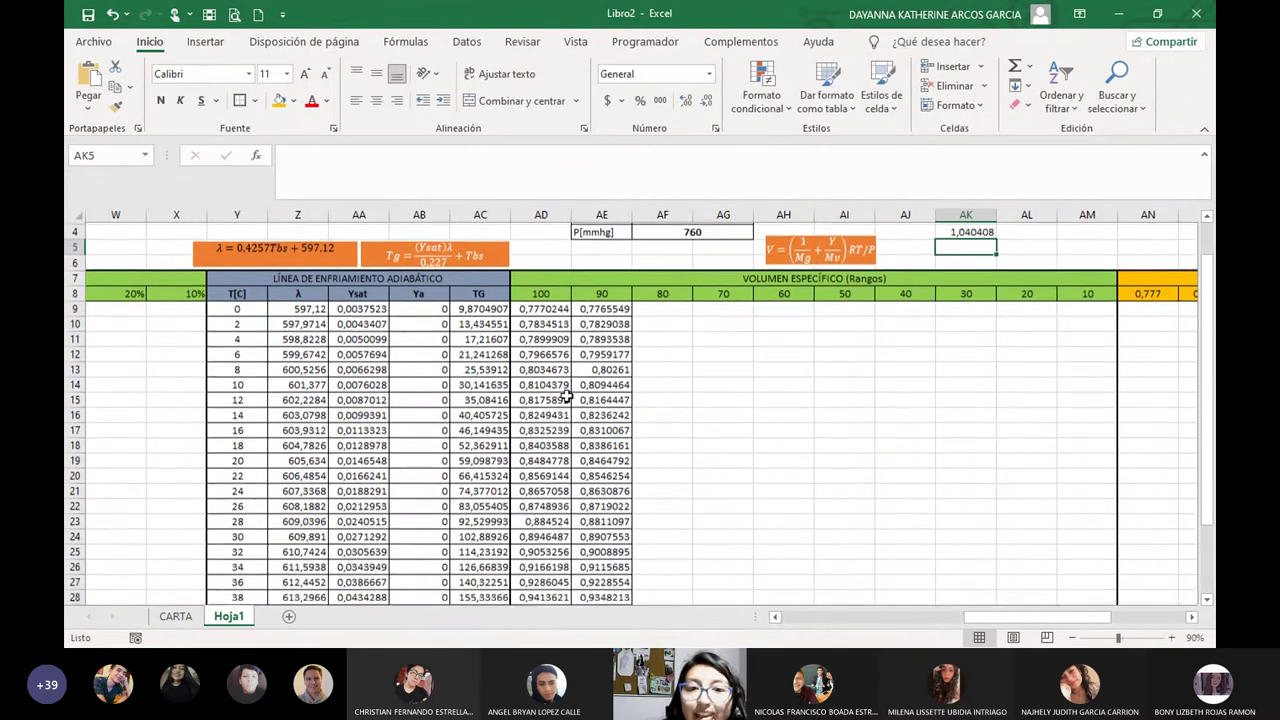
pyautogui.moveTo(541, 277); pyautogui.dragTo(560, 582)
pyautogui.click(558, 580)
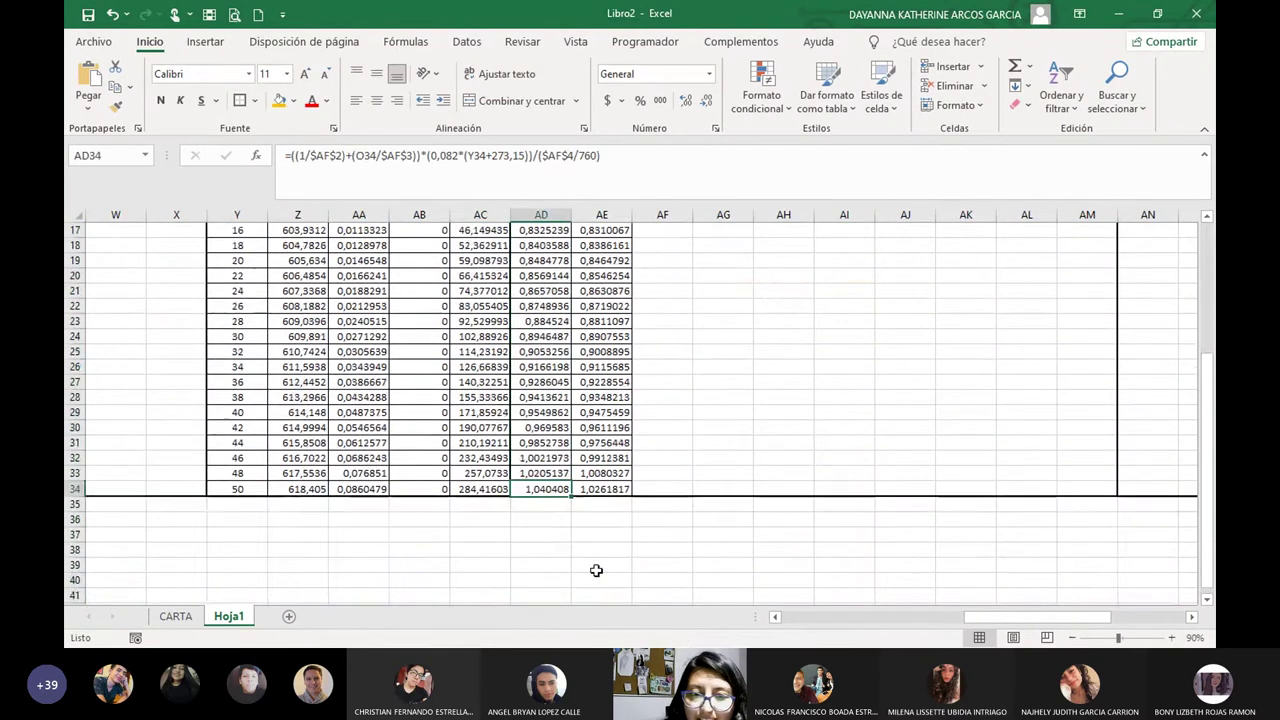
pyautogui.scroll(3, 594, 540)
pyautogui.click(538, 338)
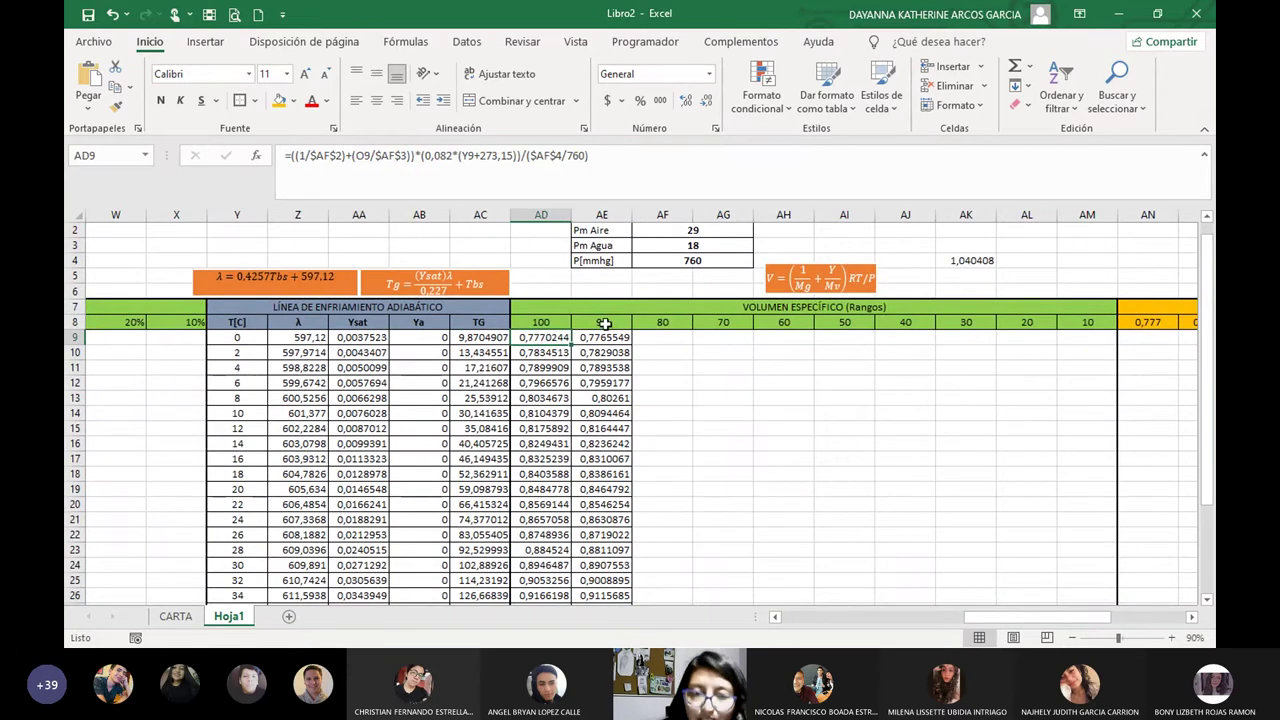
pyautogui.click(1040, 261)
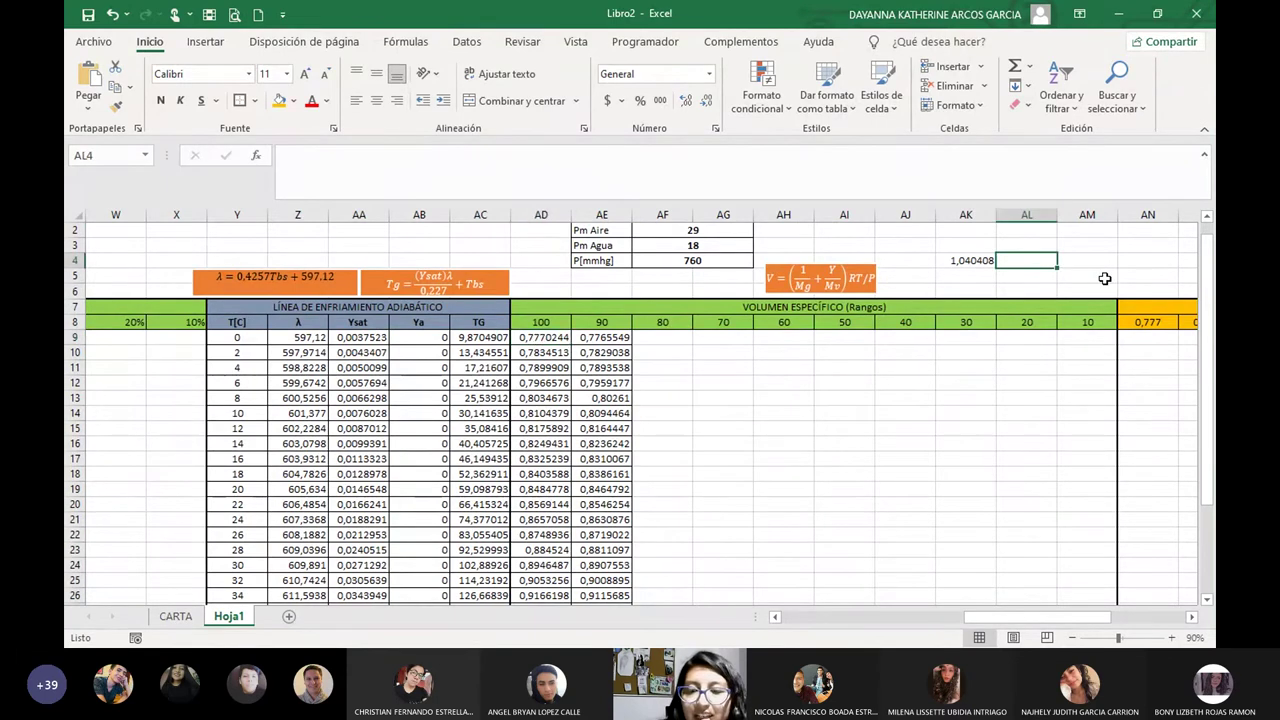
pyautogui.write('0,777')
pyautogui.press('Return')
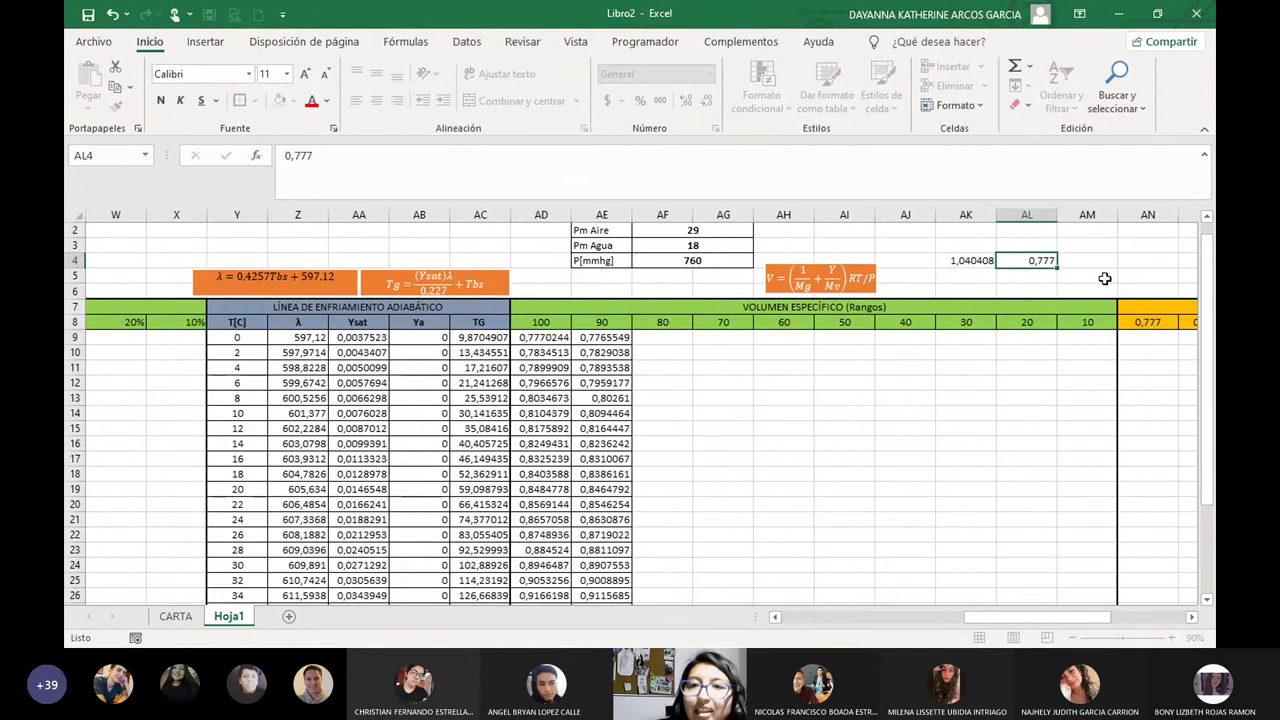
# Compare the range limits in AK4 and AL4 with the specific volume line headings from AN8 to AW8.
pyautogui.moveTo(988, 258); pyautogui.dragTo(1035, 260)
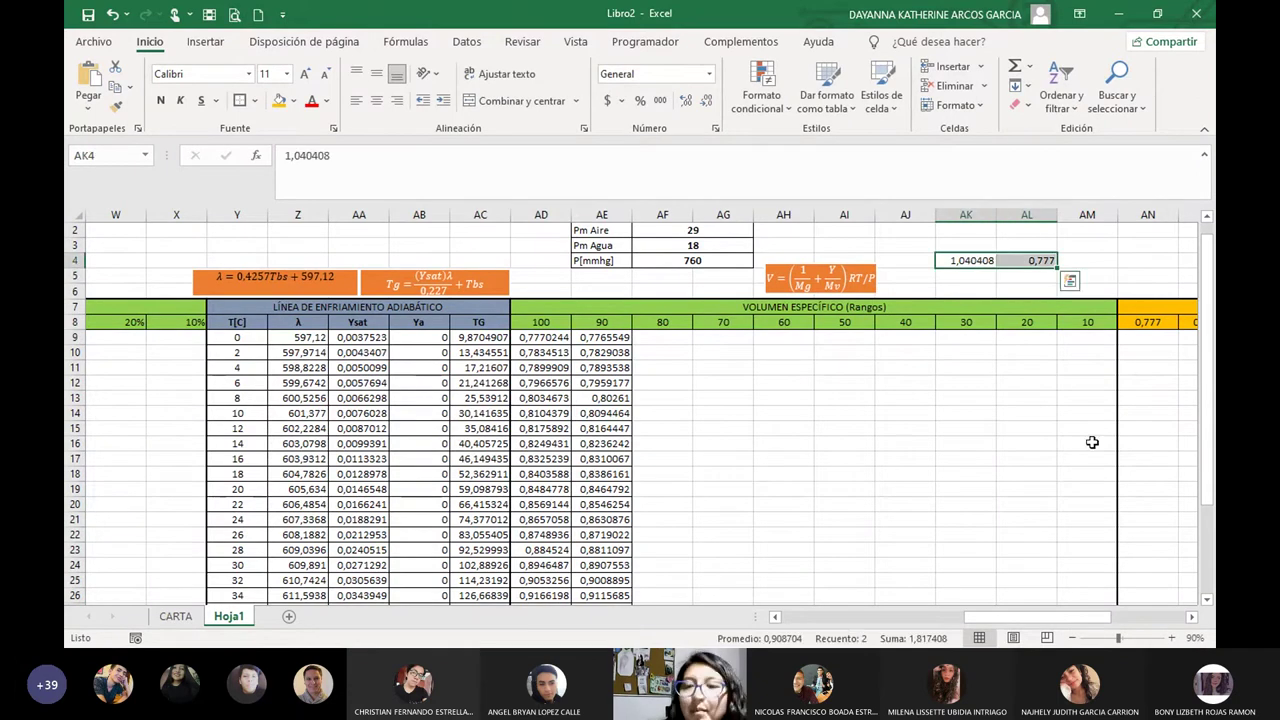
pyautogui.moveTo(1079, 614); pyautogui.dragTo(1153, 616)
pyautogui.moveTo(645, 309); pyautogui.dragTo(677, 323)
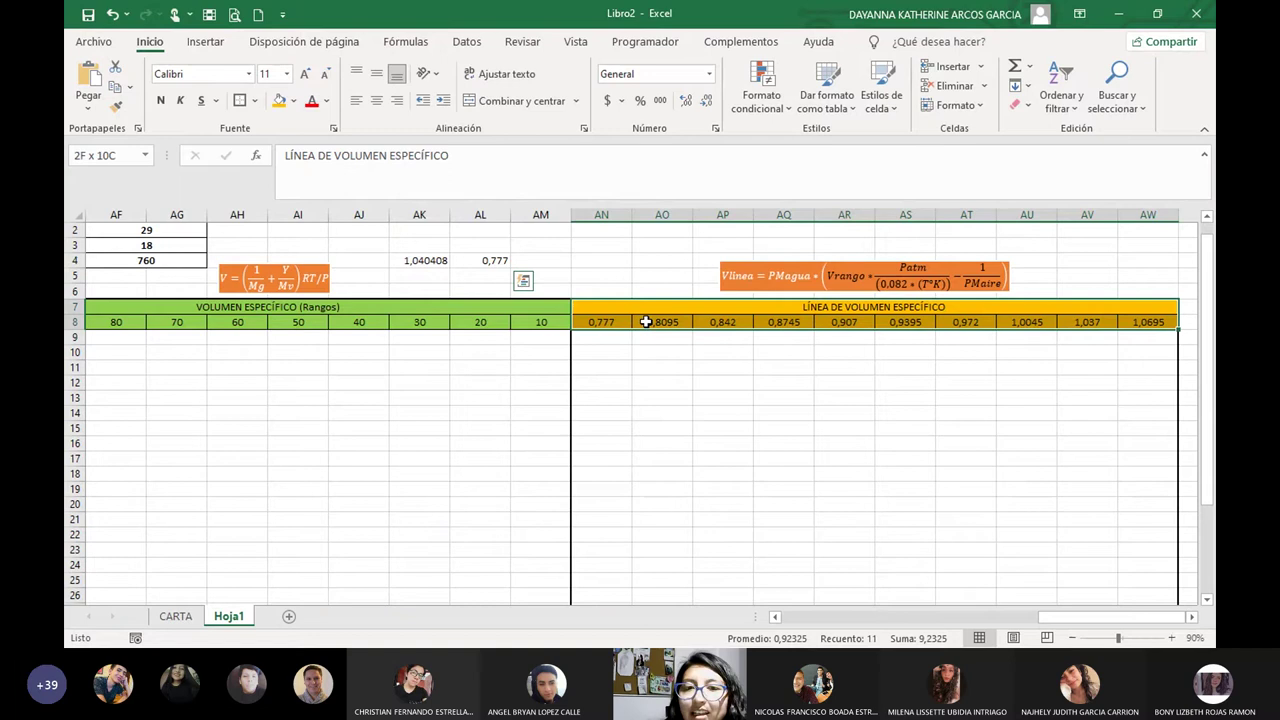
pyautogui.click(845, 459)
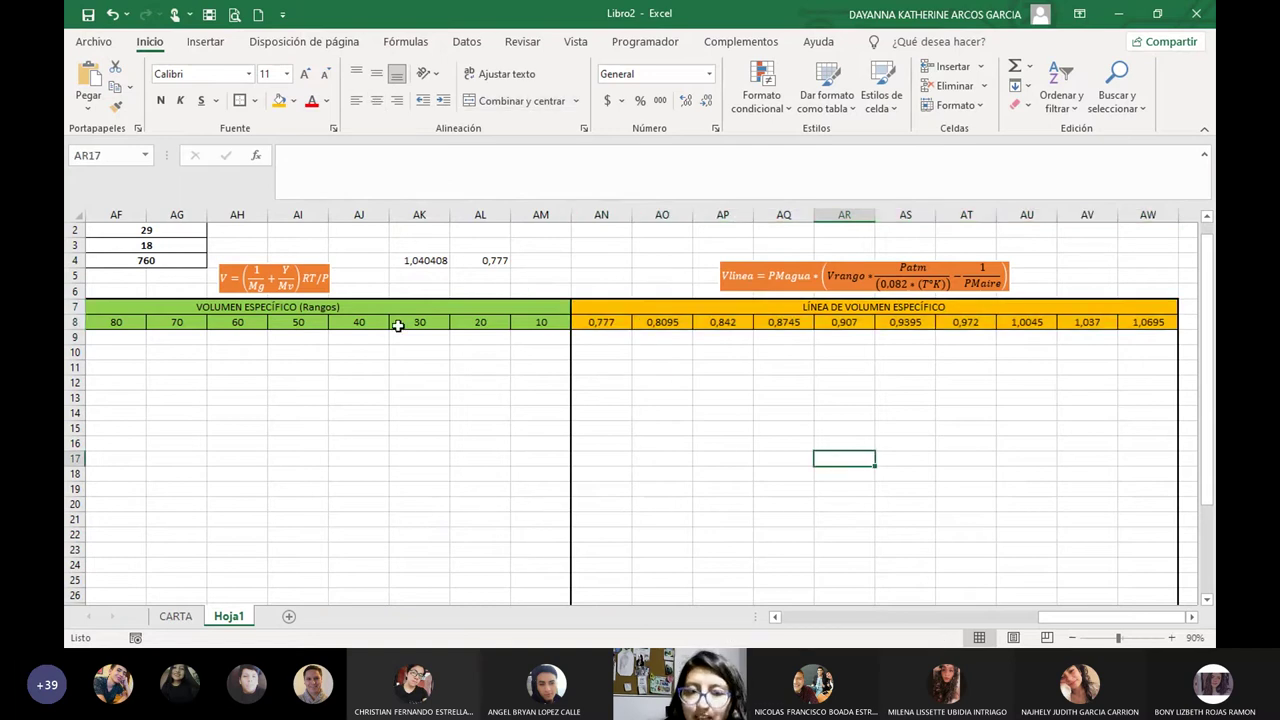
pyautogui.moveTo(415, 263); pyautogui.dragTo(490, 266)
pyautogui.click(674, 382)
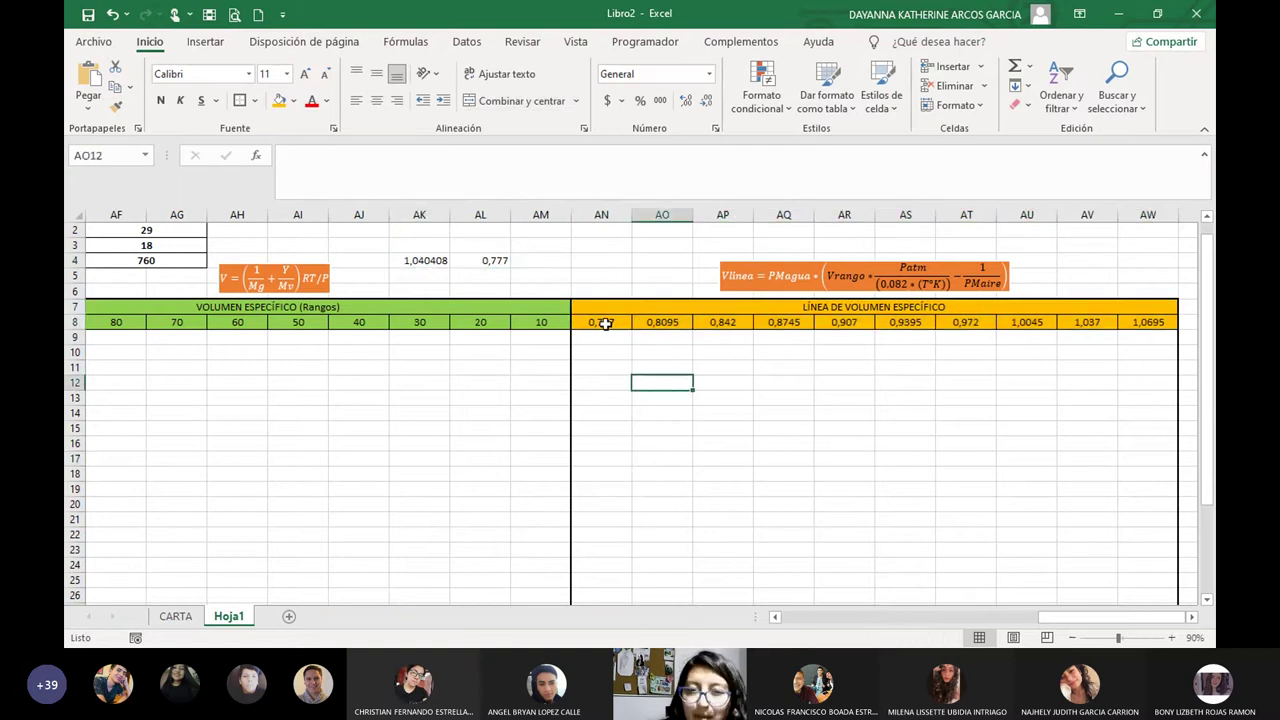
pyautogui.click(665, 323)
pyautogui.click(733, 323)
pyautogui.click(782, 322)
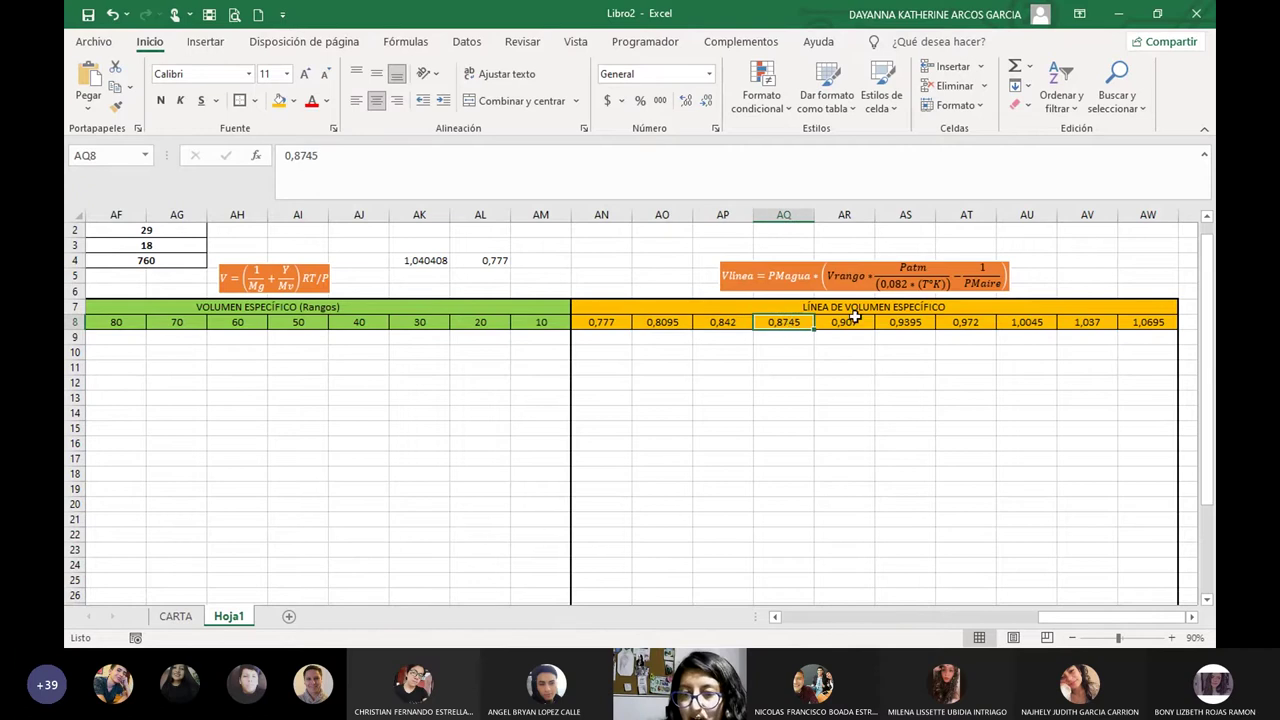
pyautogui.click(852, 323)
pyautogui.click(888, 323)
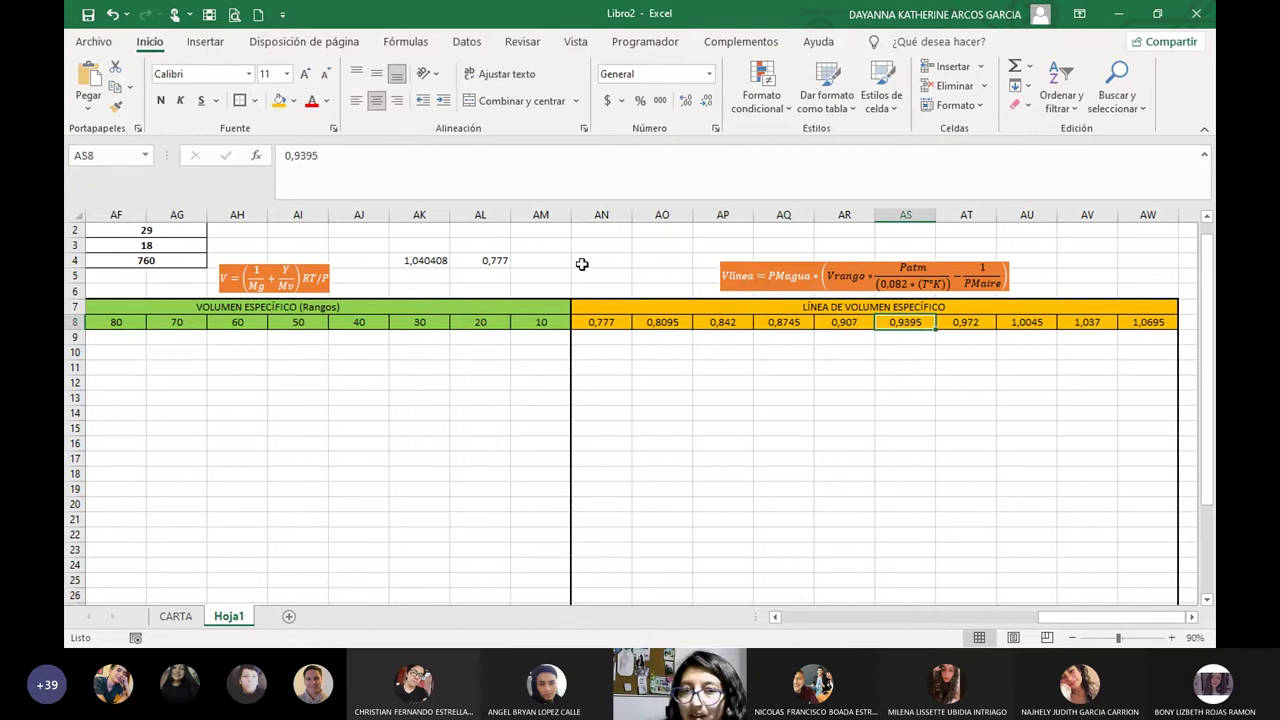
# Calculate the difference between the two specific volume limits in AK5 with the formula =AK4-AL4.
pyautogui.click(423, 275)
pyautogui.write('=')
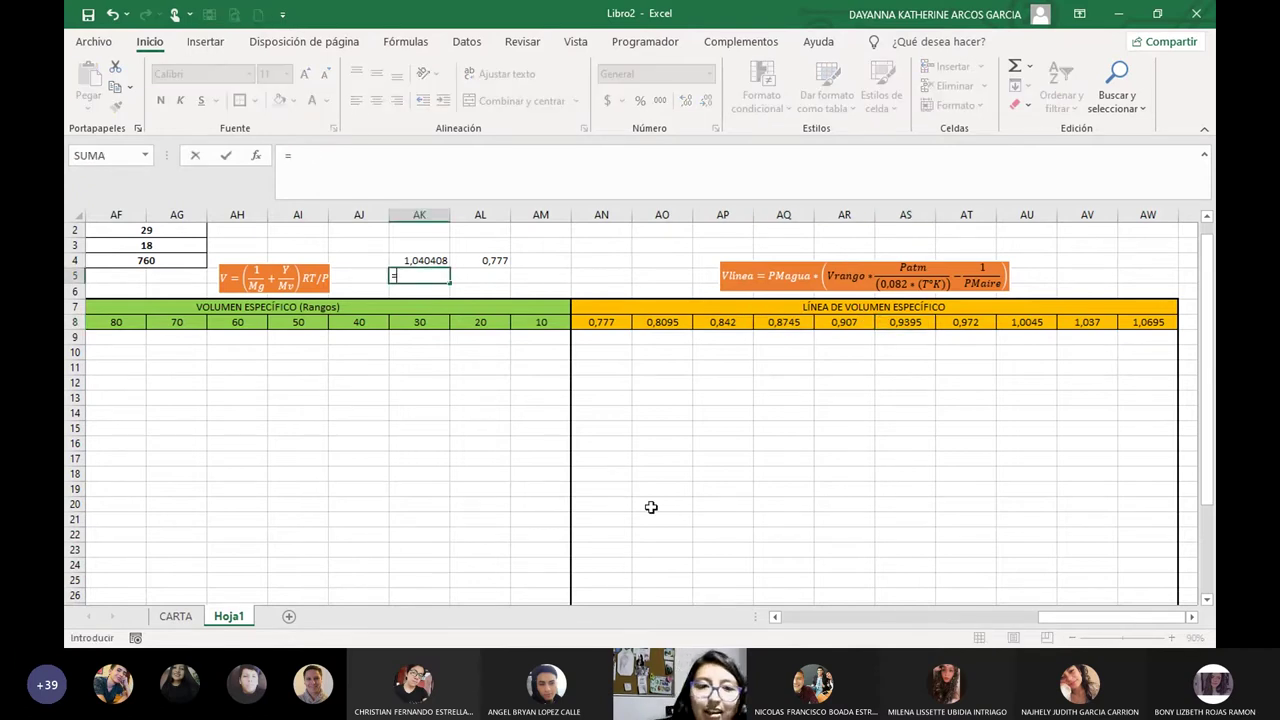
pyautogui.click(433, 262)
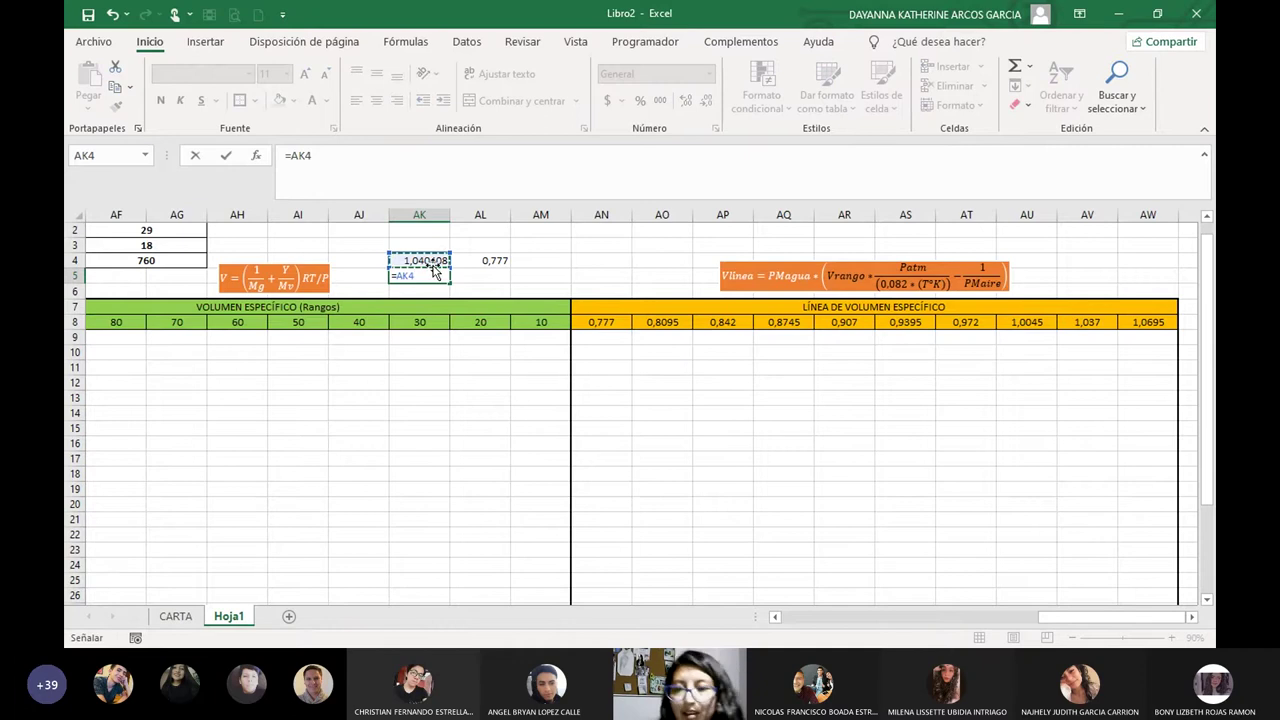
pyautogui.write('-')
pyautogui.click(478, 261)
pyautogui.press('Return')
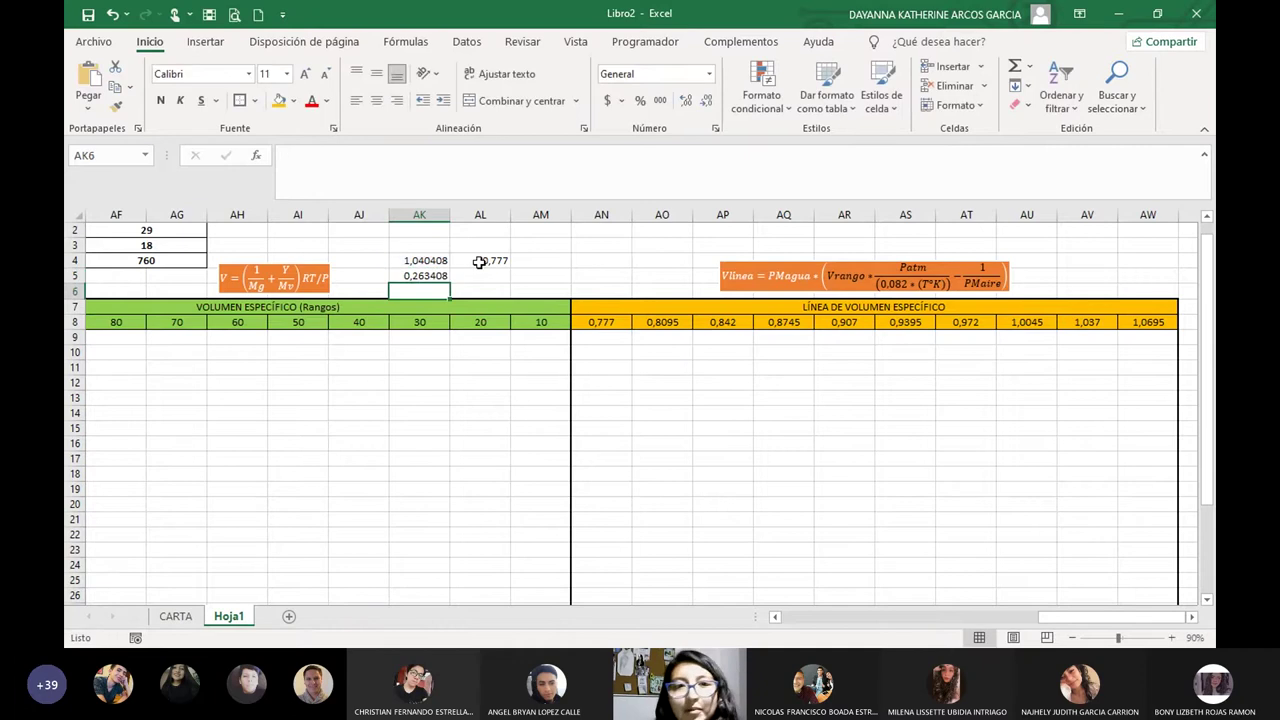
pyautogui.click(482, 275)
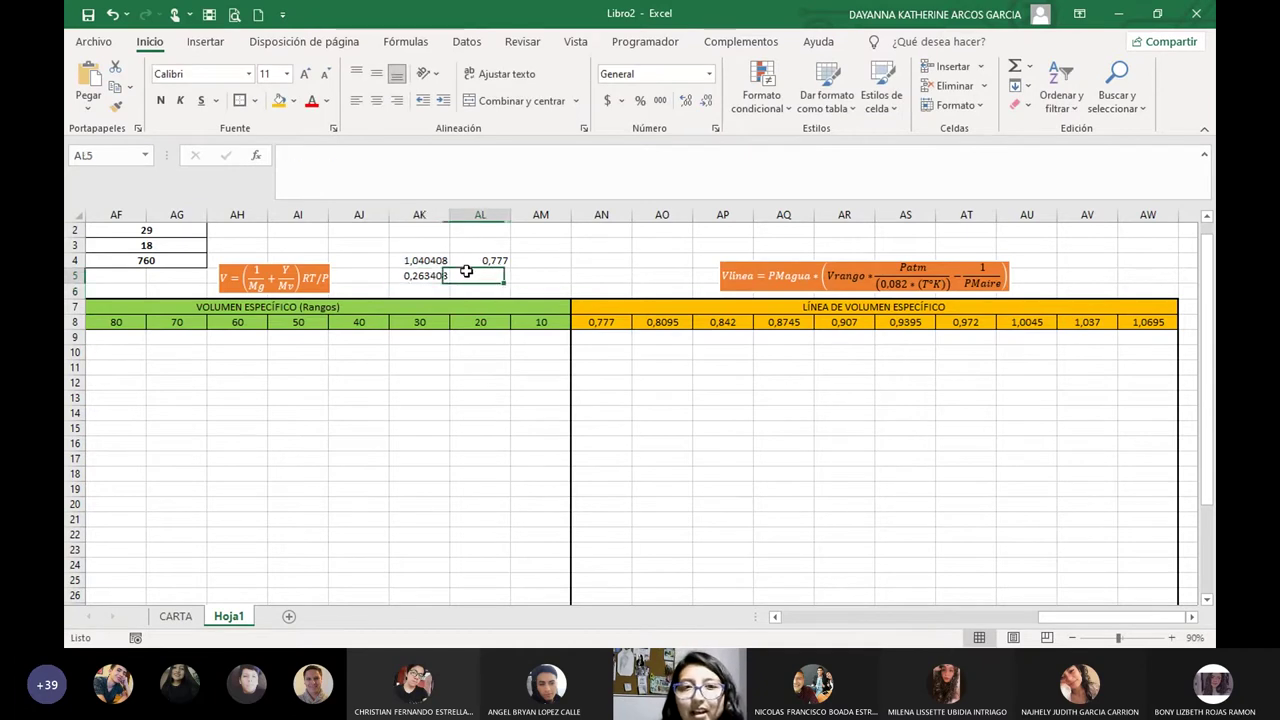
# Calculate the increment between specific volume lines in AL5 with the formula =AK5/8.
pyautogui.write('=')
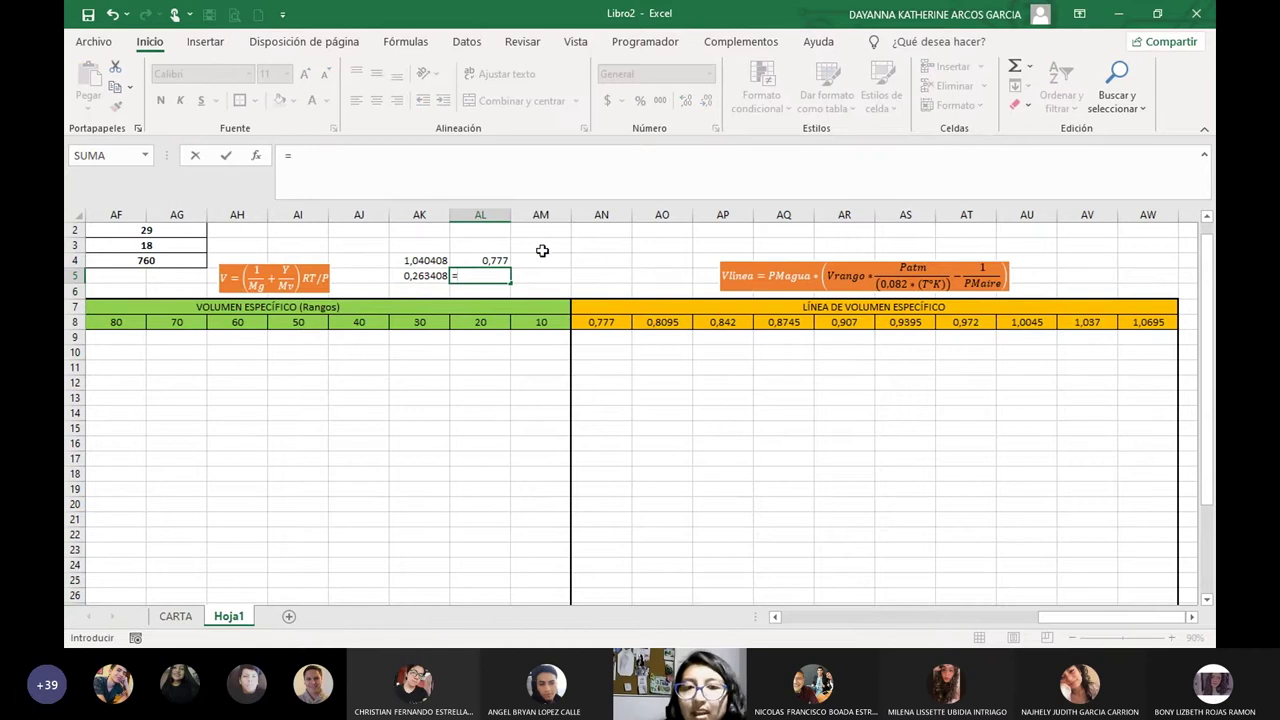
pyautogui.click(425, 281)
pyautogui.write('/8')
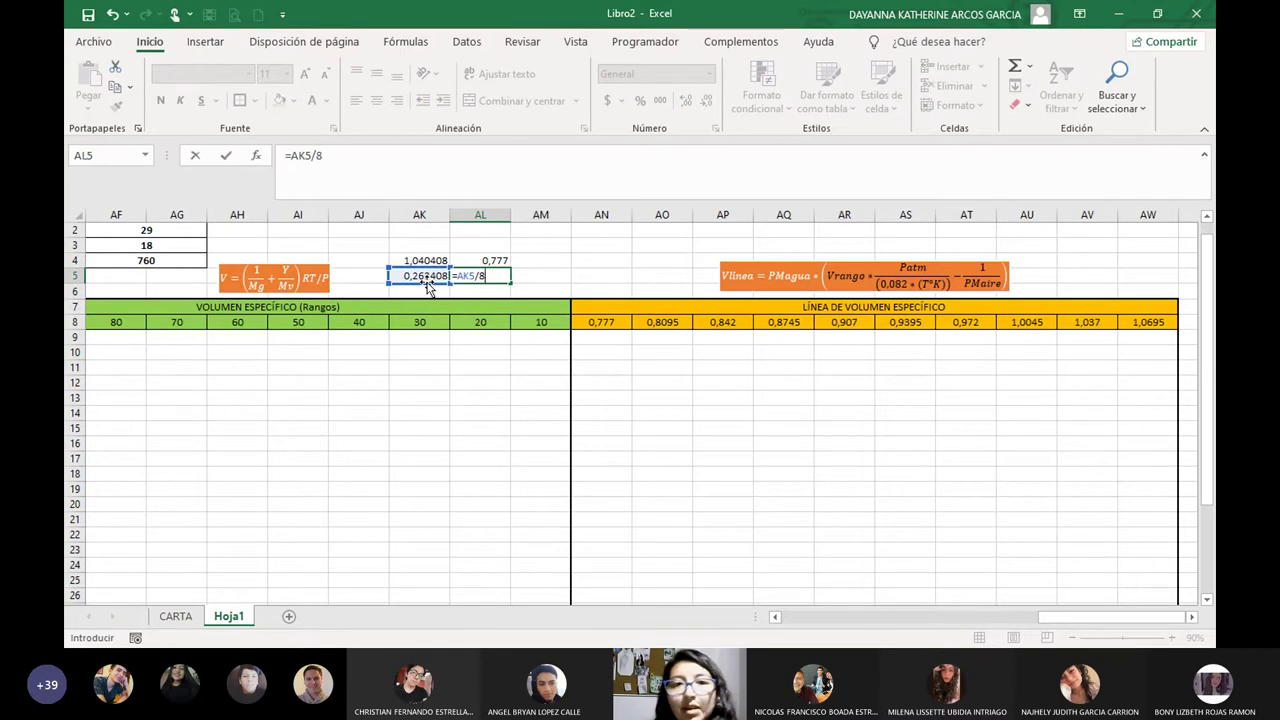
pyautogui.press('Return')
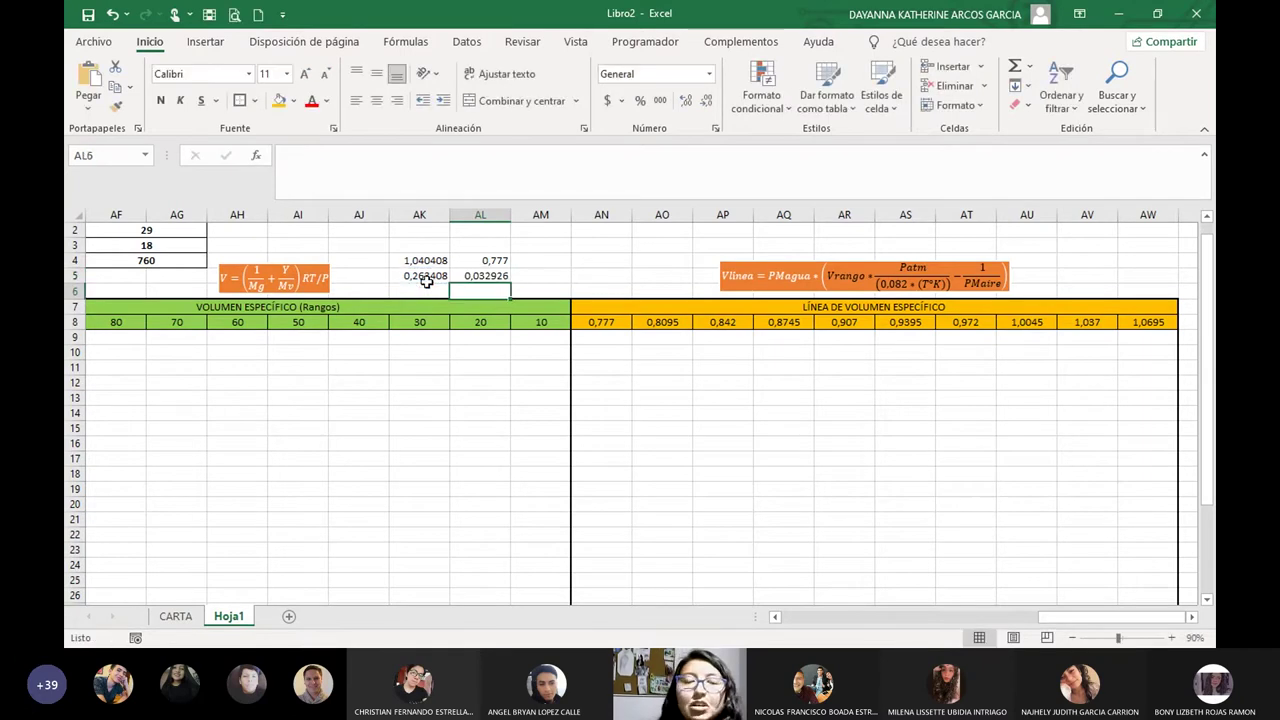
# Compare the increment in AL5 with the spacing between the specific volume line headings in AN8 and AO8.
pyautogui.click(495, 277)
pyautogui.click(655, 440)
pyautogui.click(607, 323)
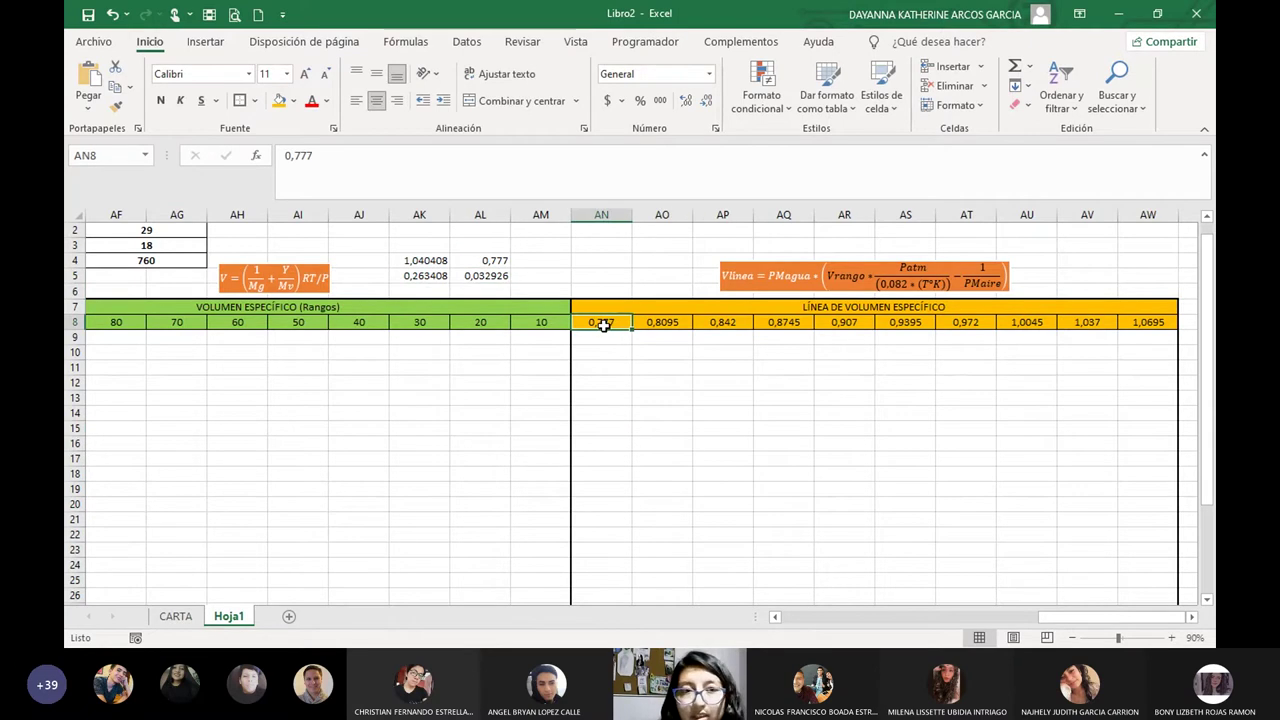
pyautogui.click(655, 323)
pyautogui.click(483, 277)
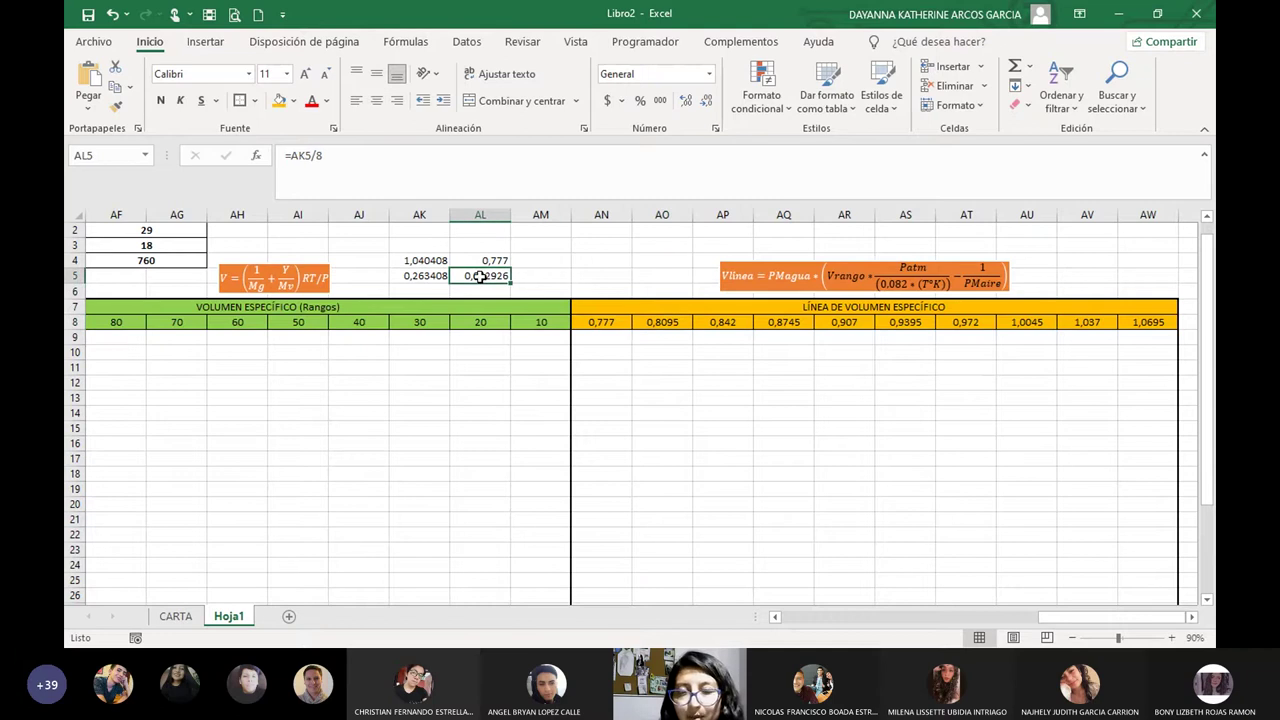
pyautogui.click(634, 324)
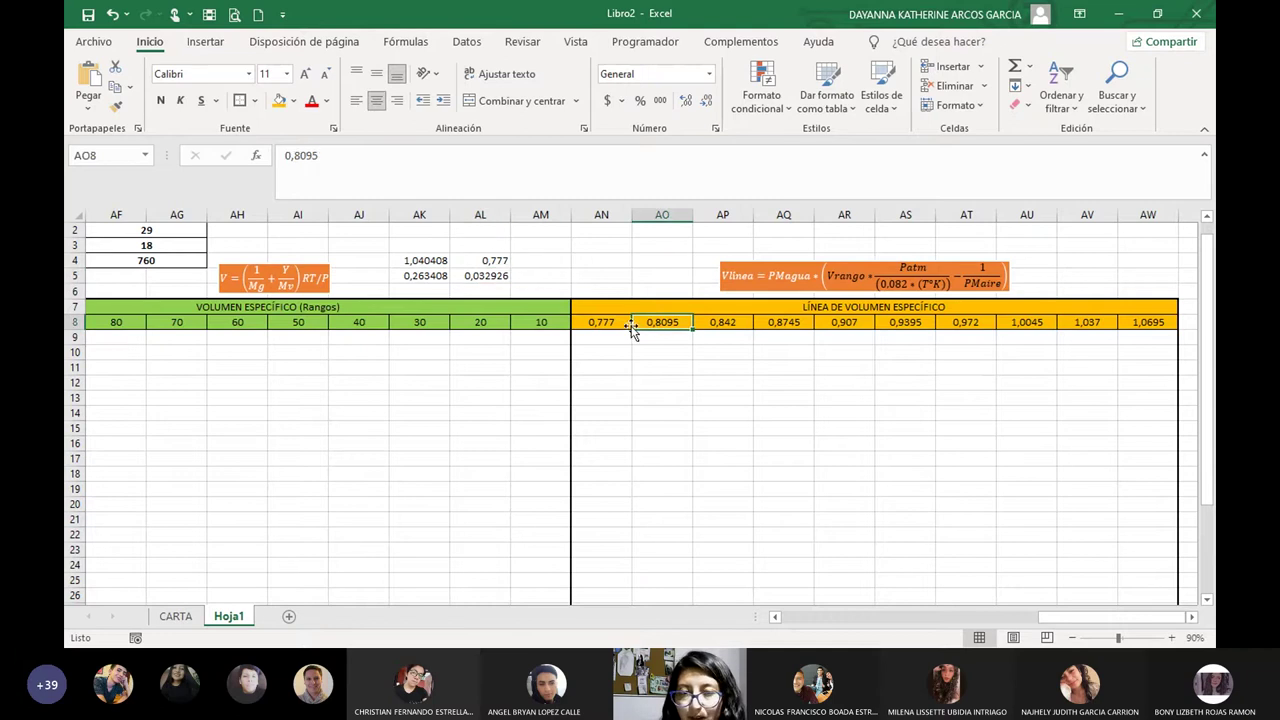
pyautogui.moveTo(608, 322); pyautogui.dragTo(683, 322)
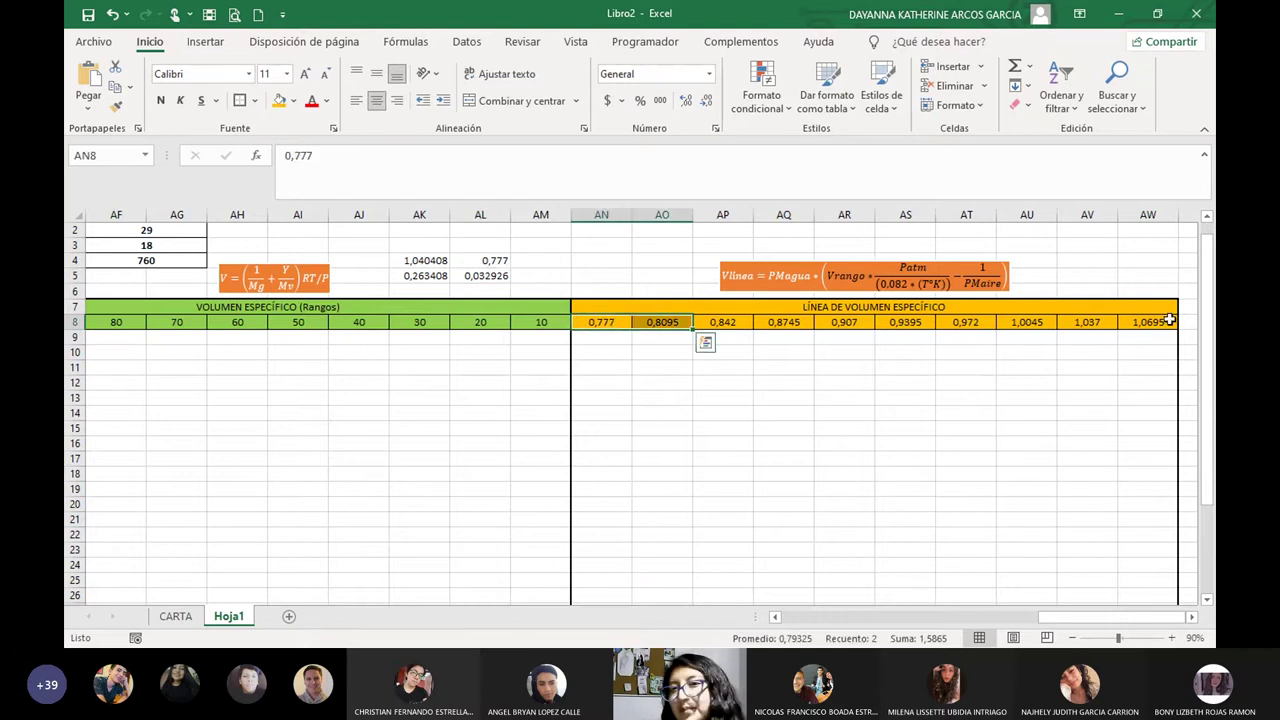
pyautogui.click(1128, 414)
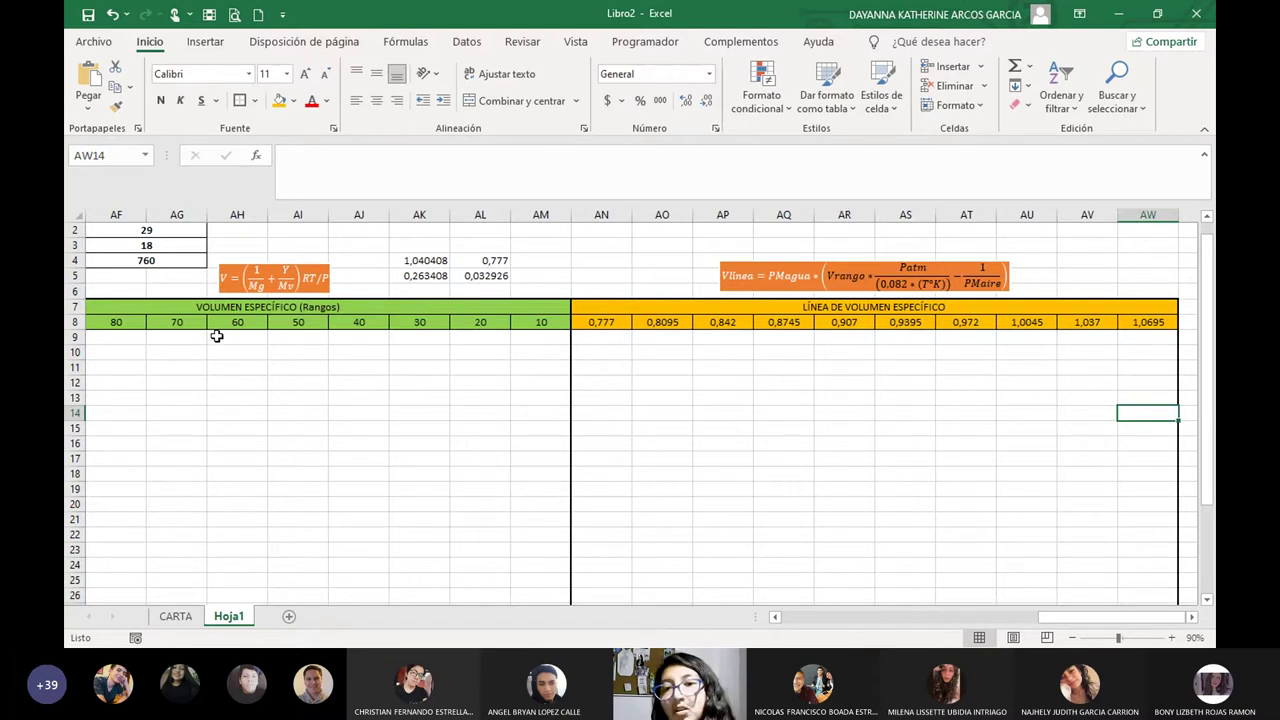
pyautogui.click(738, 360)
pyautogui.click(925, 412)
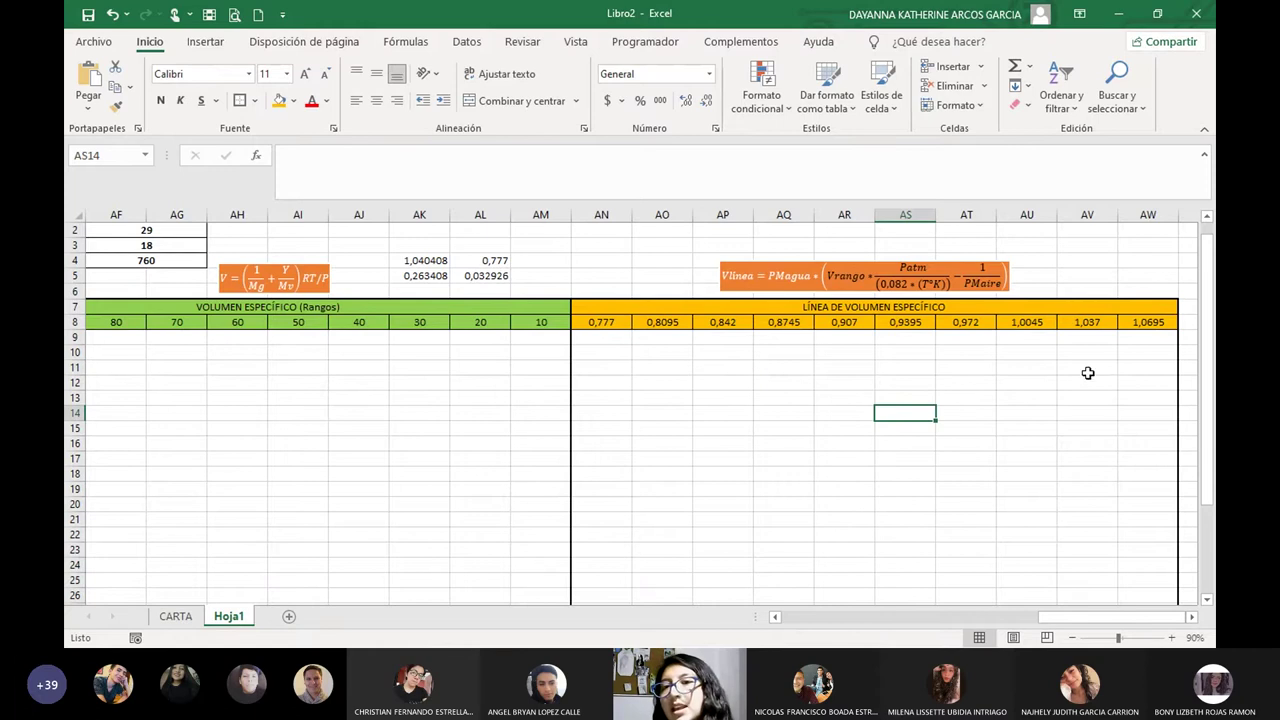
pyautogui.click(1100, 397)
pyautogui.click(1134, 391)
pyautogui.click(724, 397)
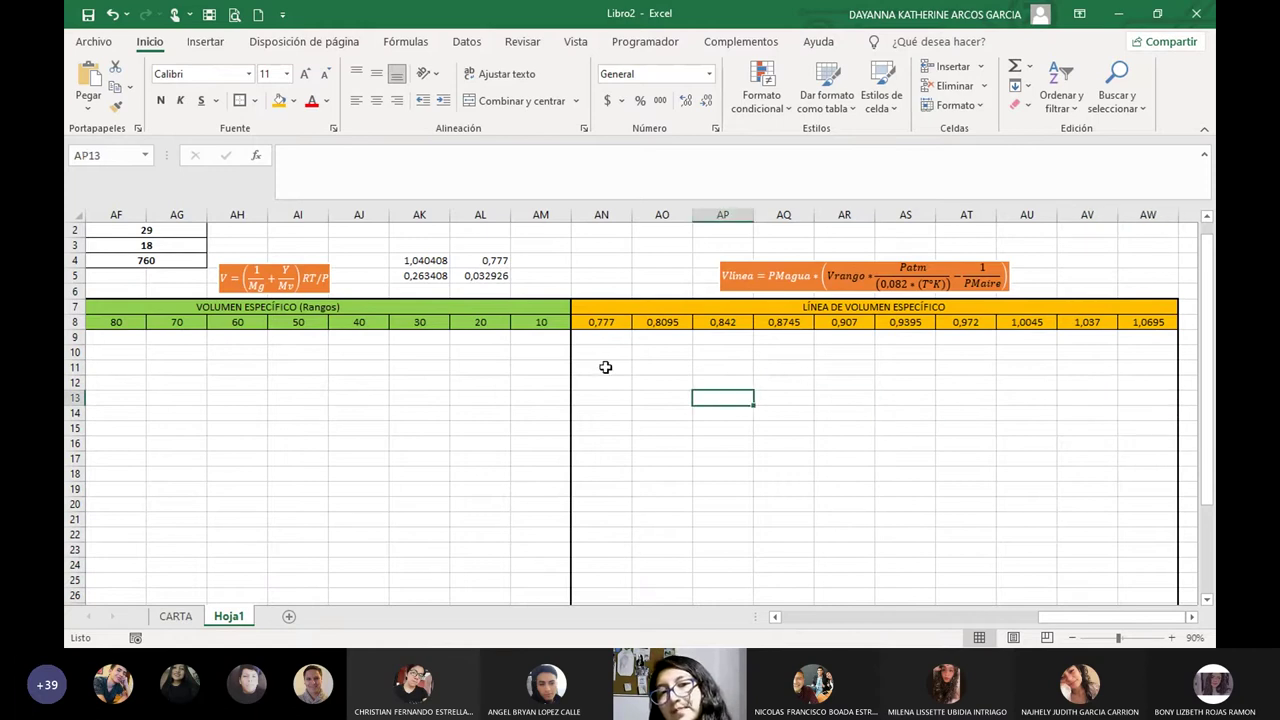
pyautogui.click(594, 334)
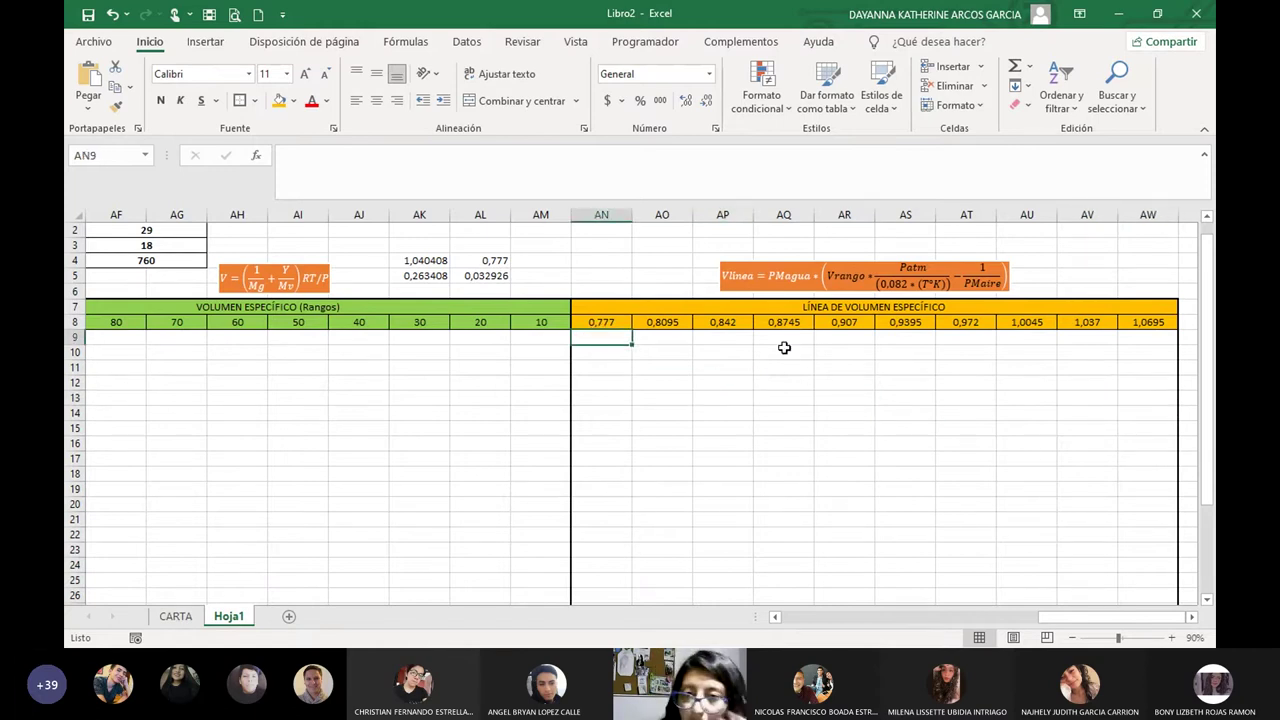
# Review the first and last specific volumes of the 100 column in AD9 and AD34.
pyautogui.hscroll(-5, 1066, 619)
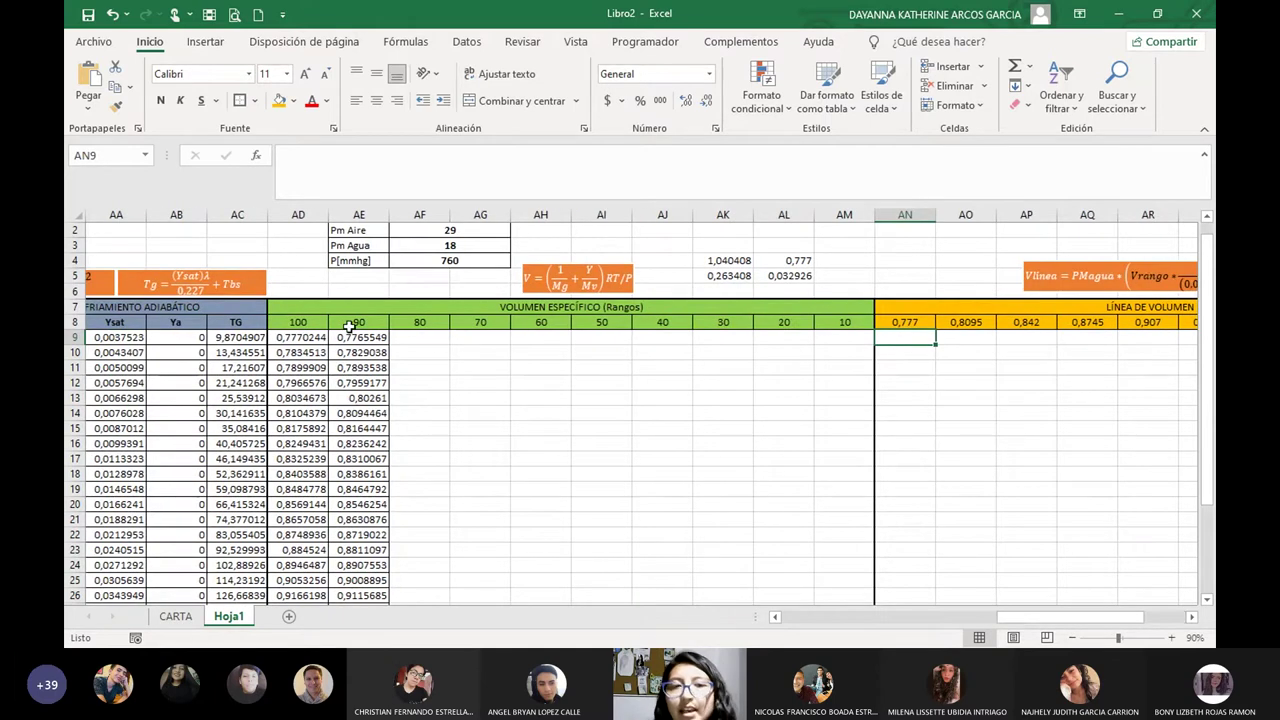
pyautogui.click(297, 337)
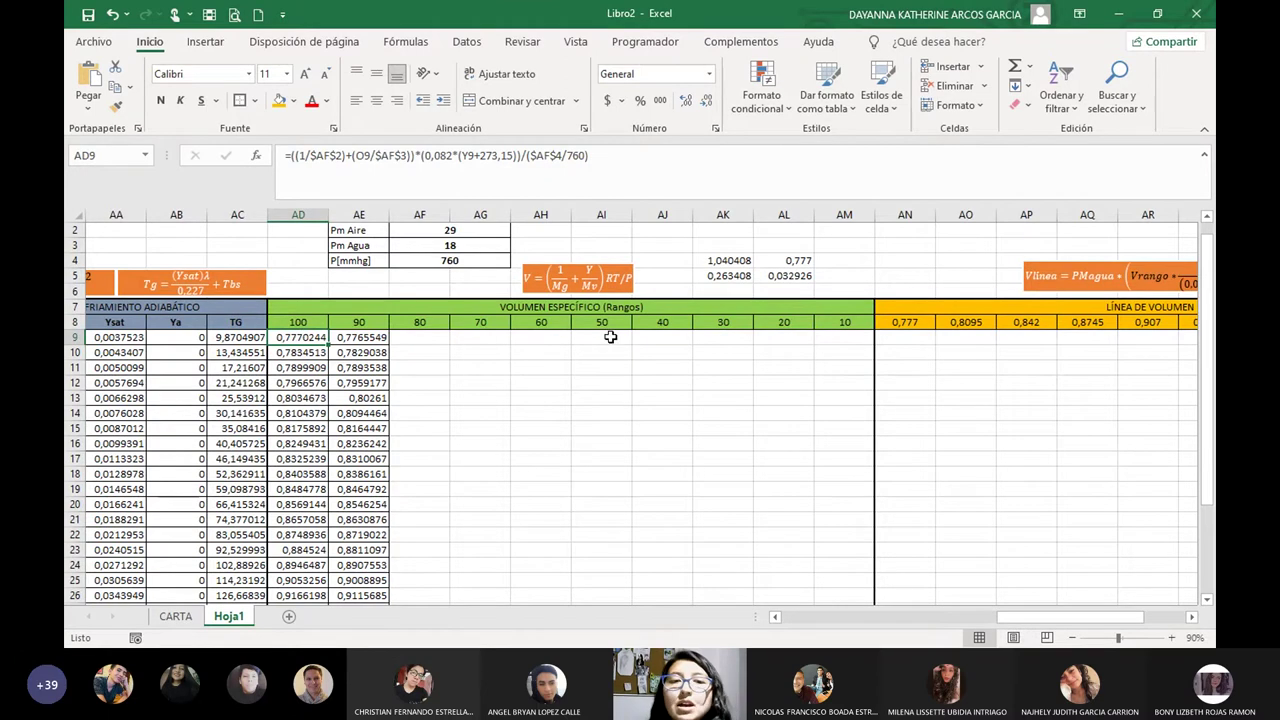
pyautogui.scroll(-3, 343, 348)
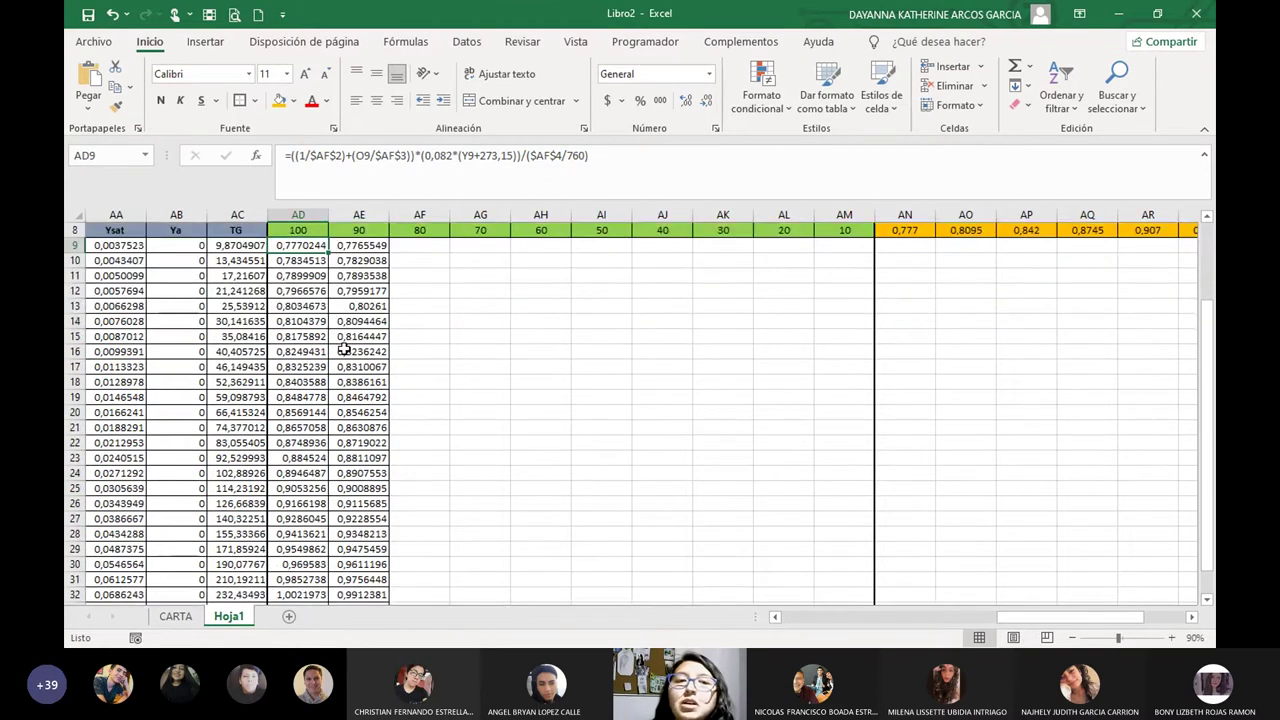
pyautogui.click(293, 580)
pyautogui.scroll(2, 443, 505)
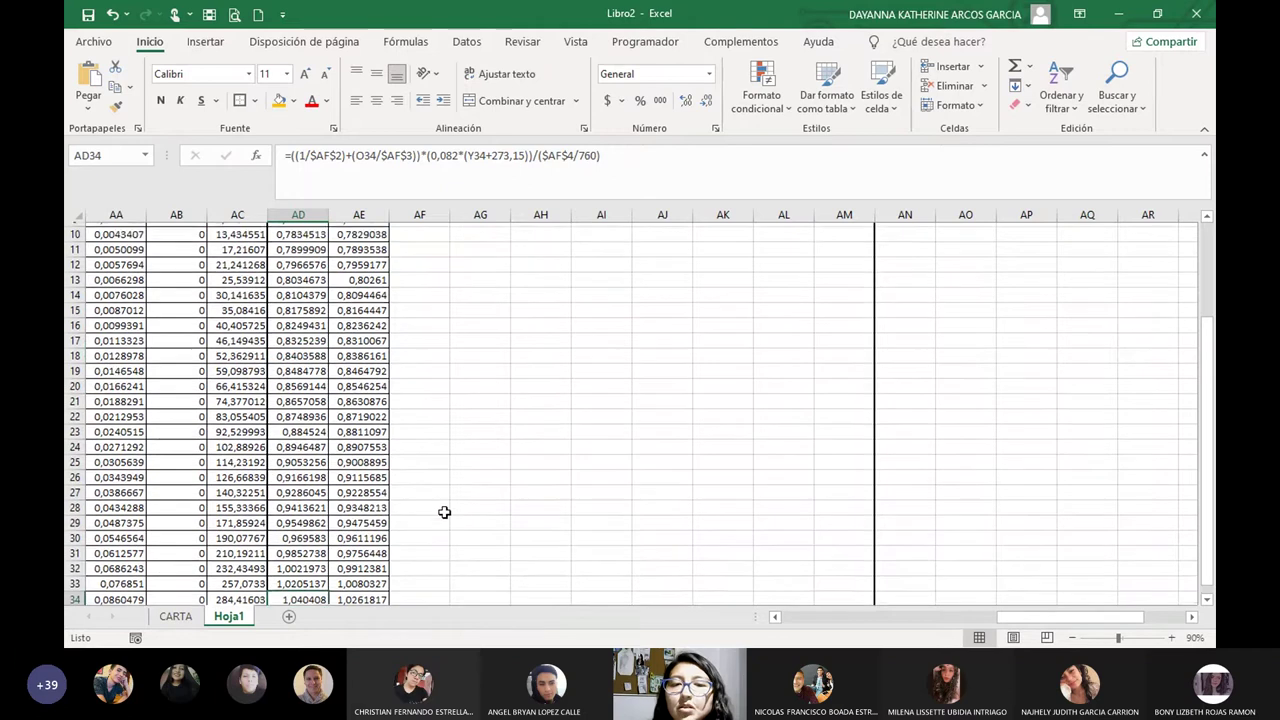
pyautogui.moveTo(1117, 617); pyautogui.dragTo(1158, 617)
pyautogui.scroll(2, 1008, 441)
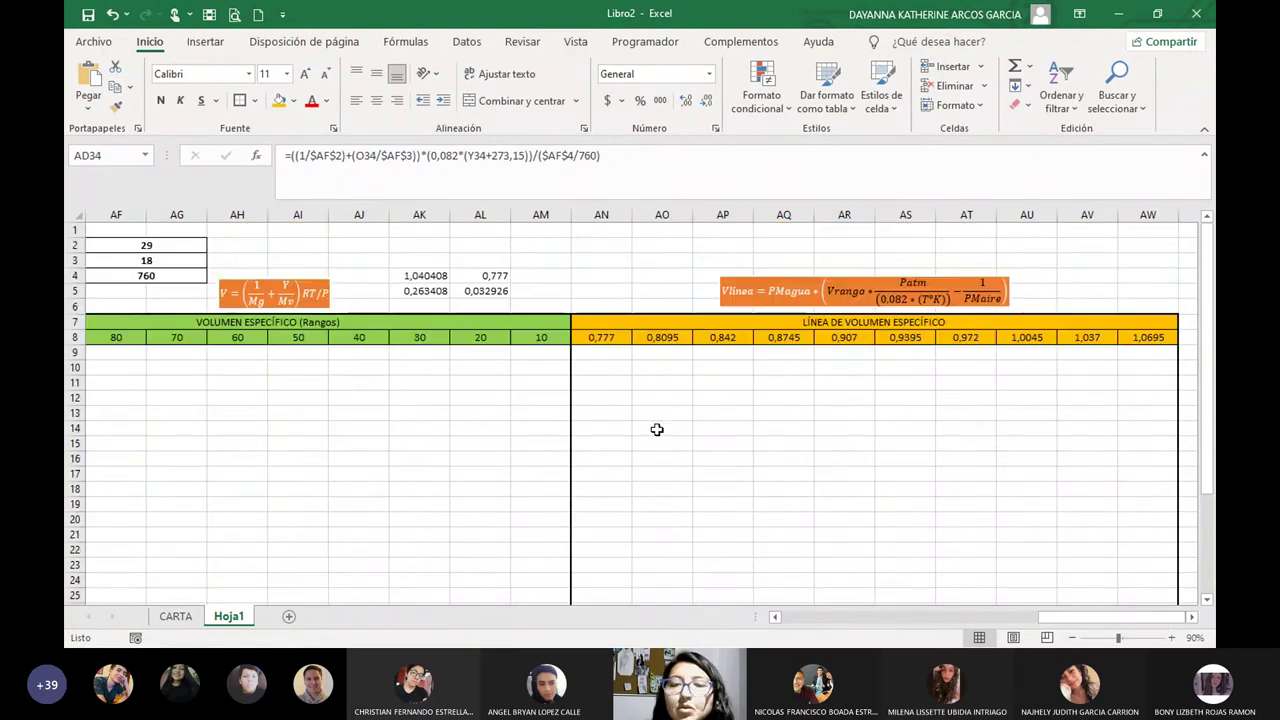
# Begin the Vlinea formula in AN9 by multiplying the water molecular weight in AF3 by the range value: =AF3*(AN8*(.
pyautogui.click(602, 354)
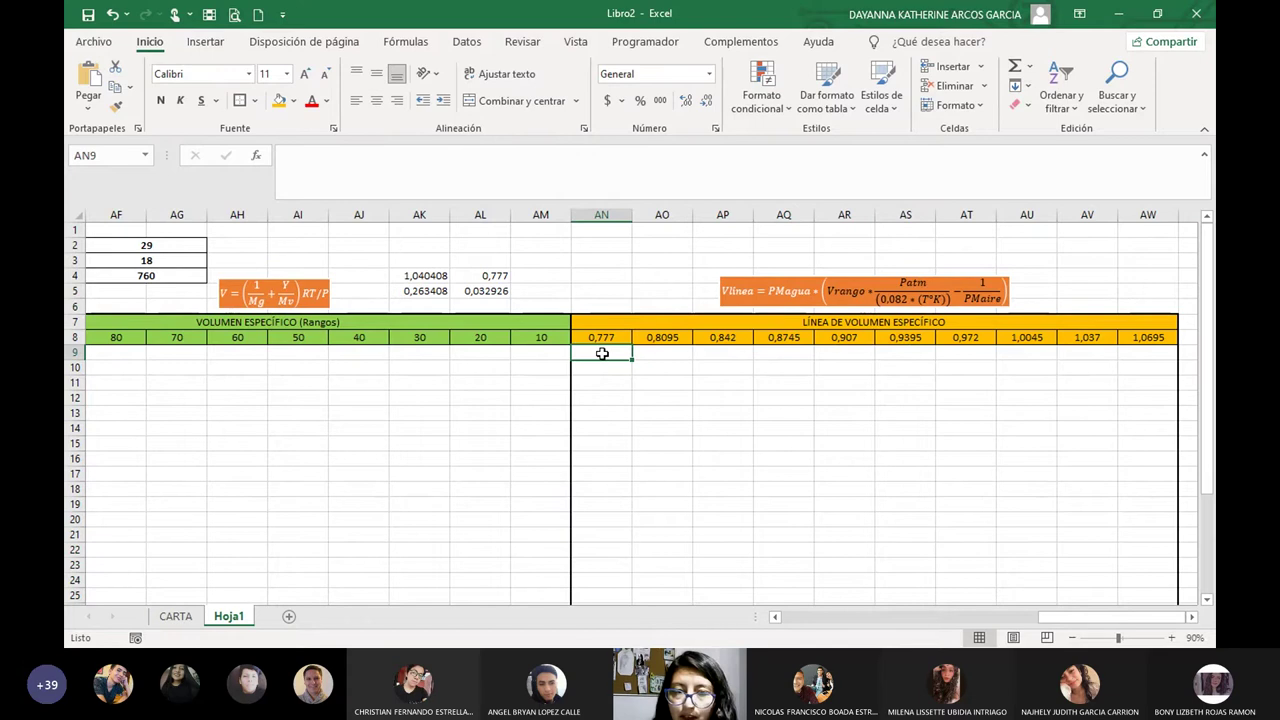
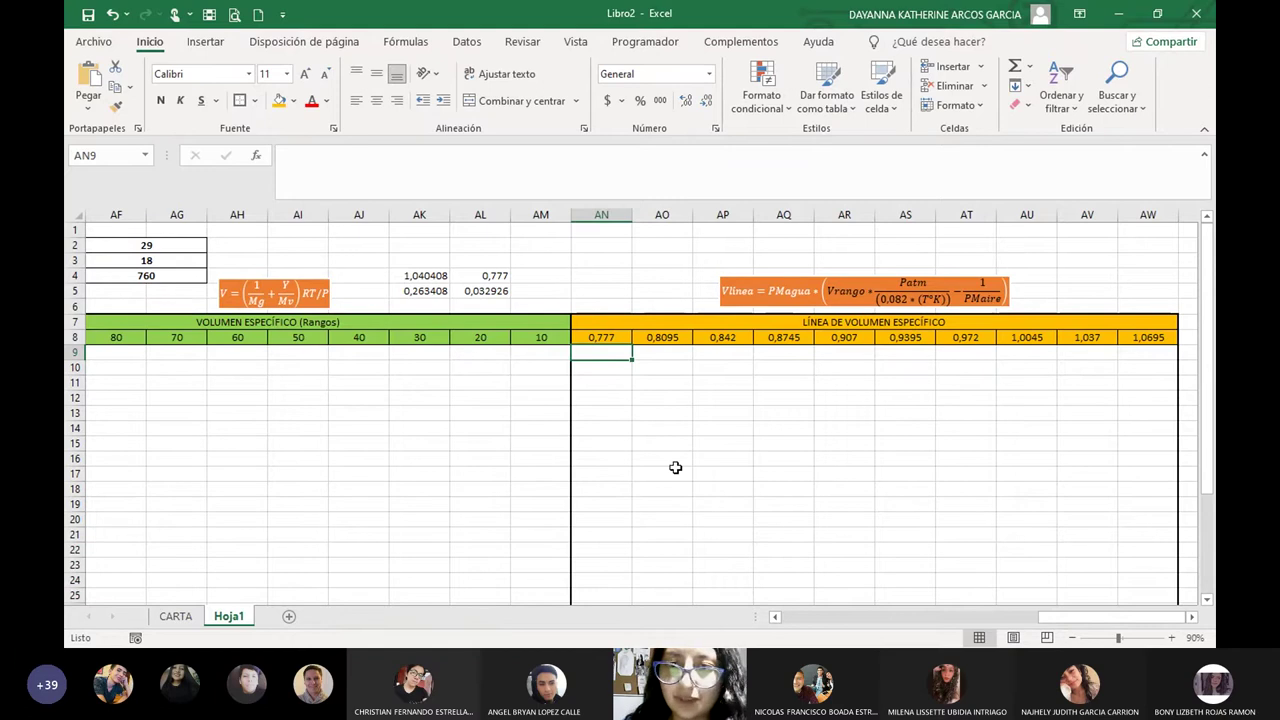
pyautogui.write('=')
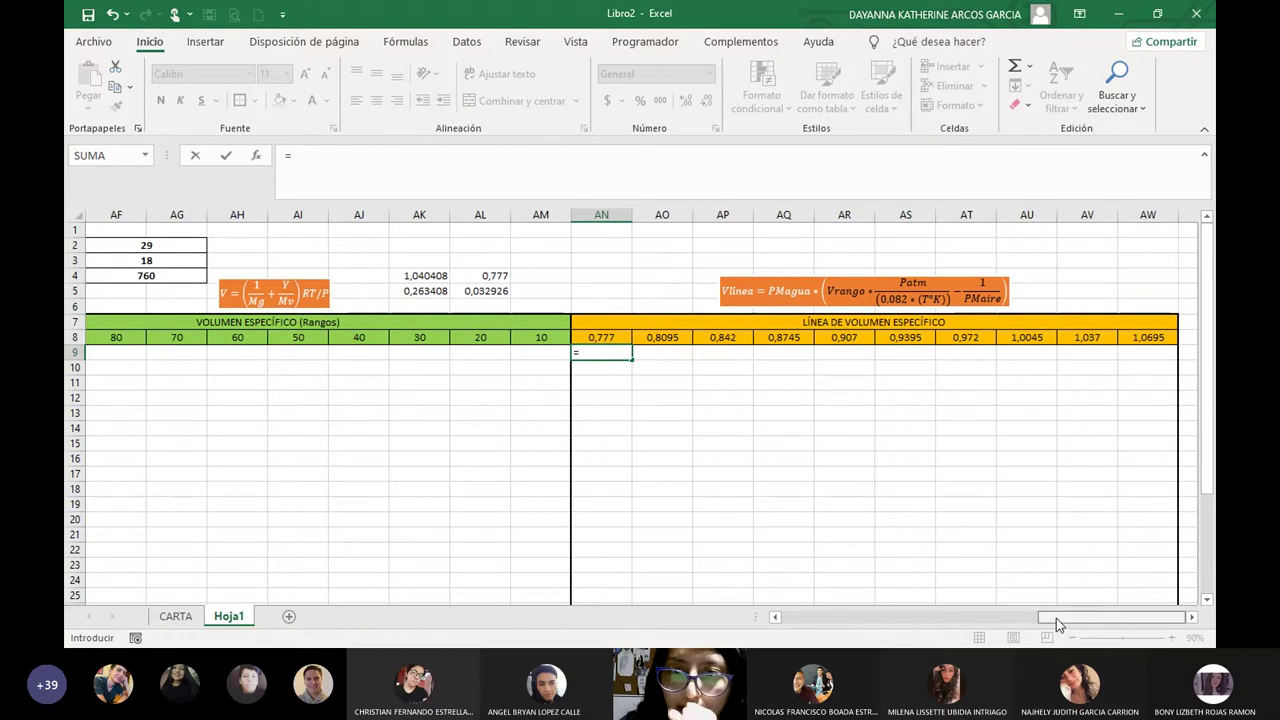
pyautogui.moveTo(1056, 618); pyautogui.dragTo(1014, 618)
pyautogui.click(310, 256)
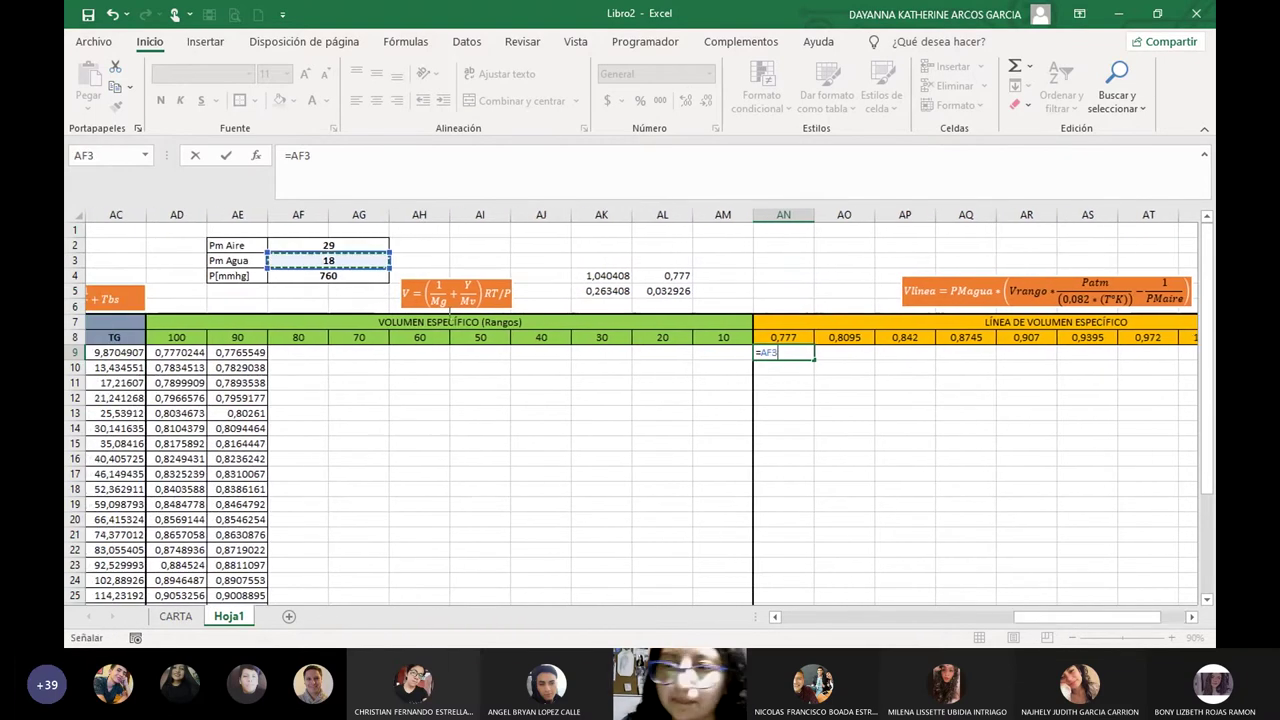
pyautogui.write('*(')
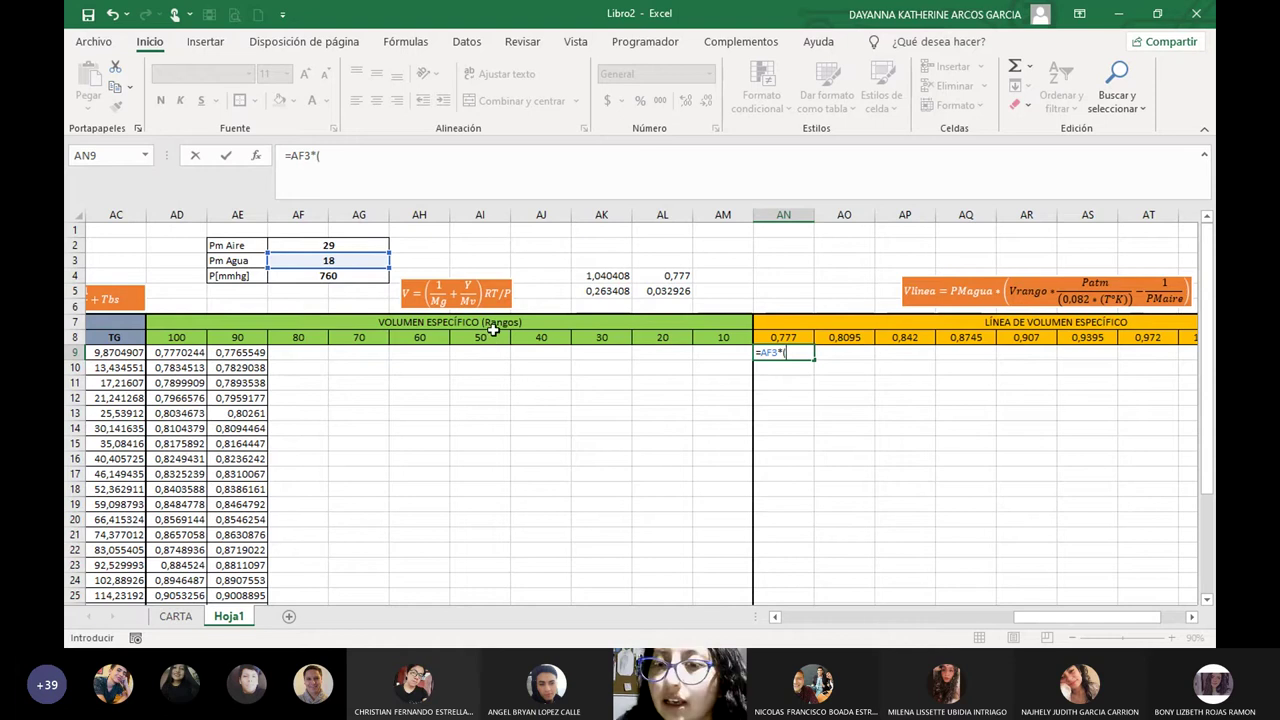
pyautogui.click(791, 340)
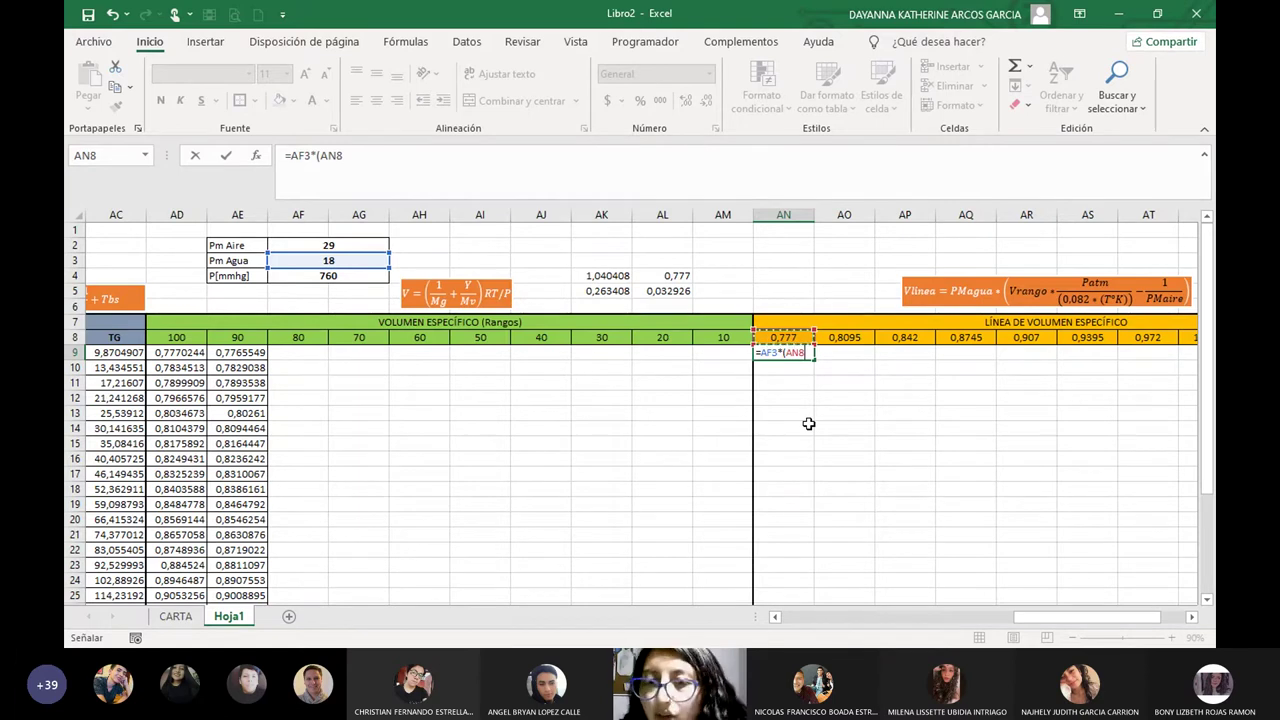
pyautogui.write('*')
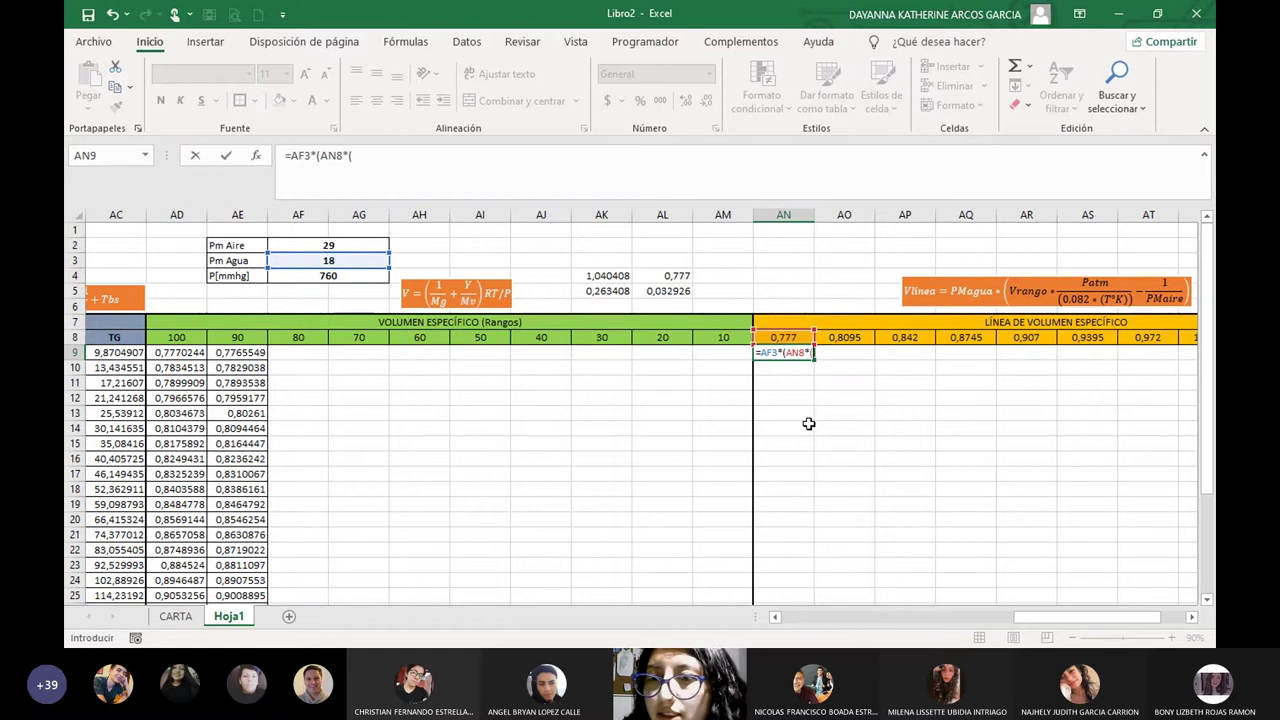
# Extend the AN9 formula with the pressure in atmospheres over the gas constant: ((AF4/760)/(0,082*(.
pyautogui.click(306, 276)
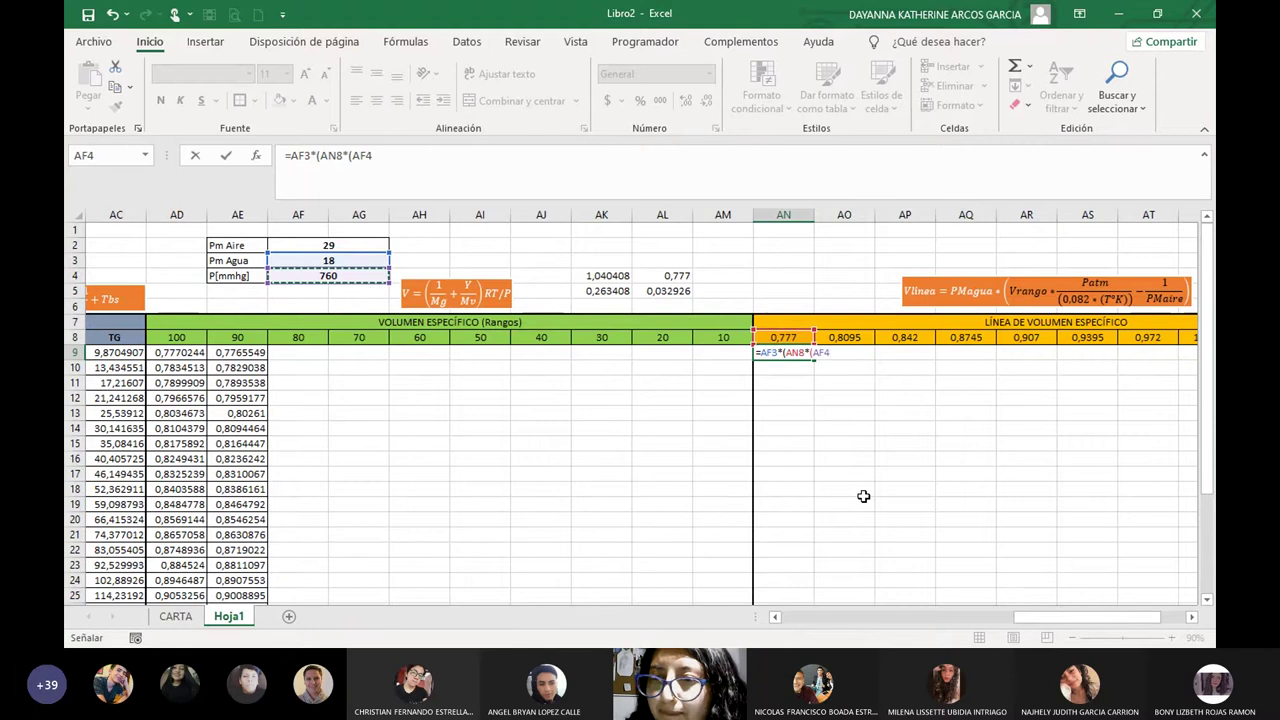
pyautogui.press('BackSpace')
pyautogui.press('BackSpace')
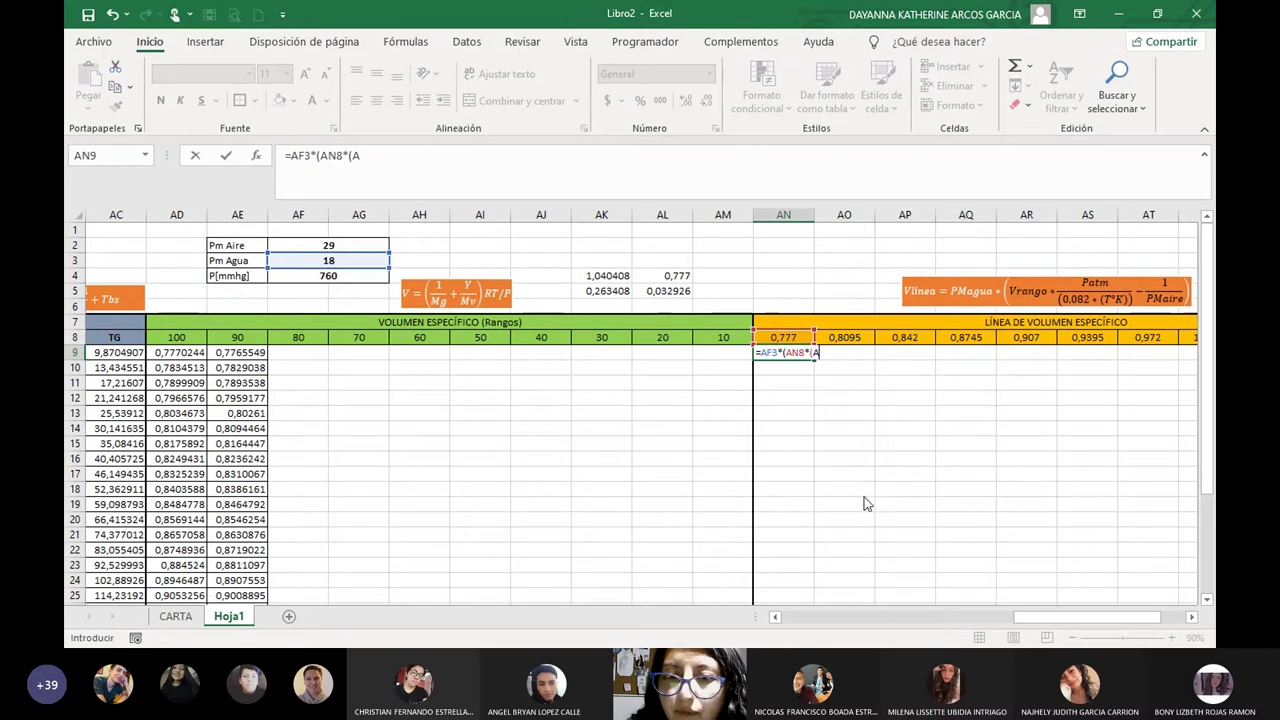
pyautogui.press('BackSpace')
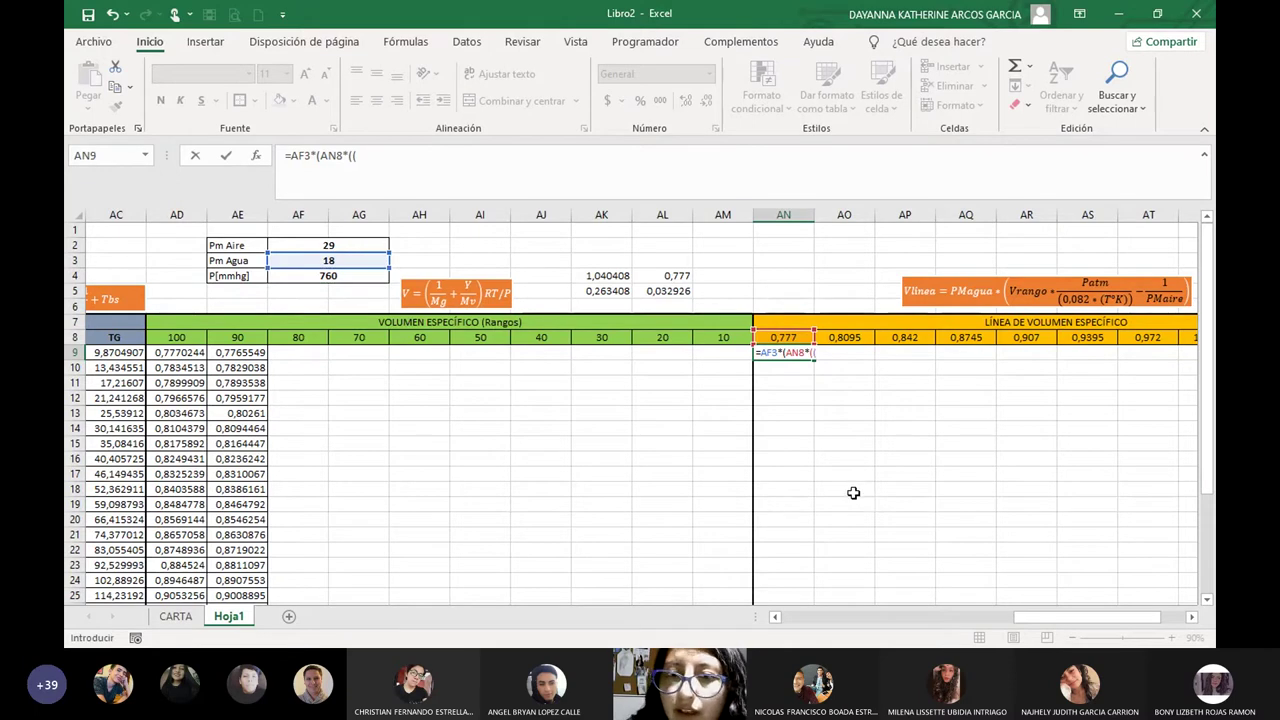
pyautogui.click(381, 277)
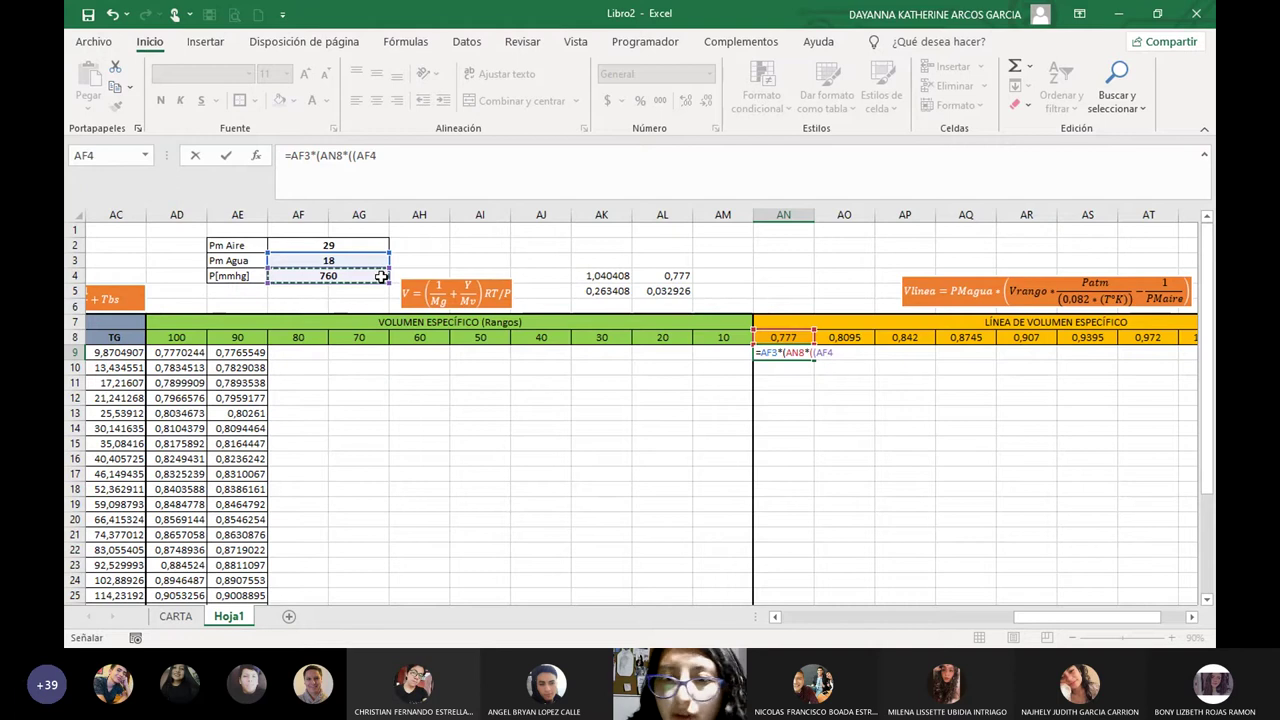
pyautogui.write('/760')
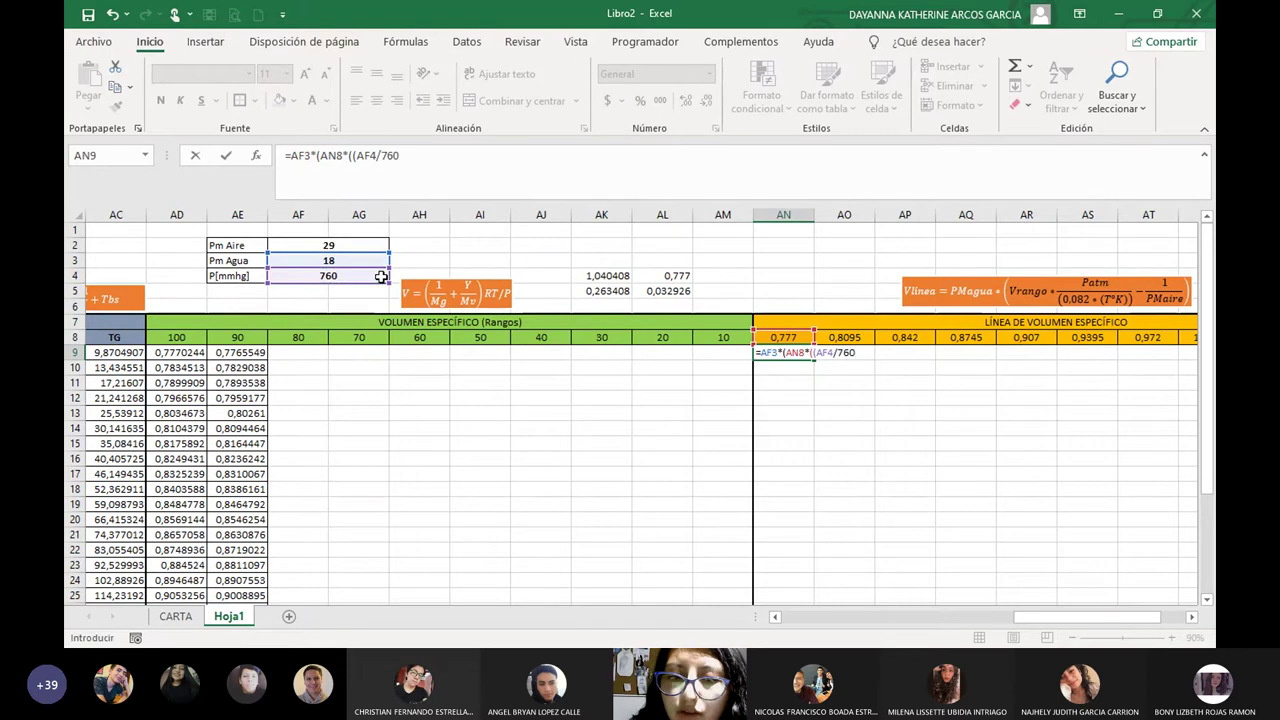
pyautogui.write(')')
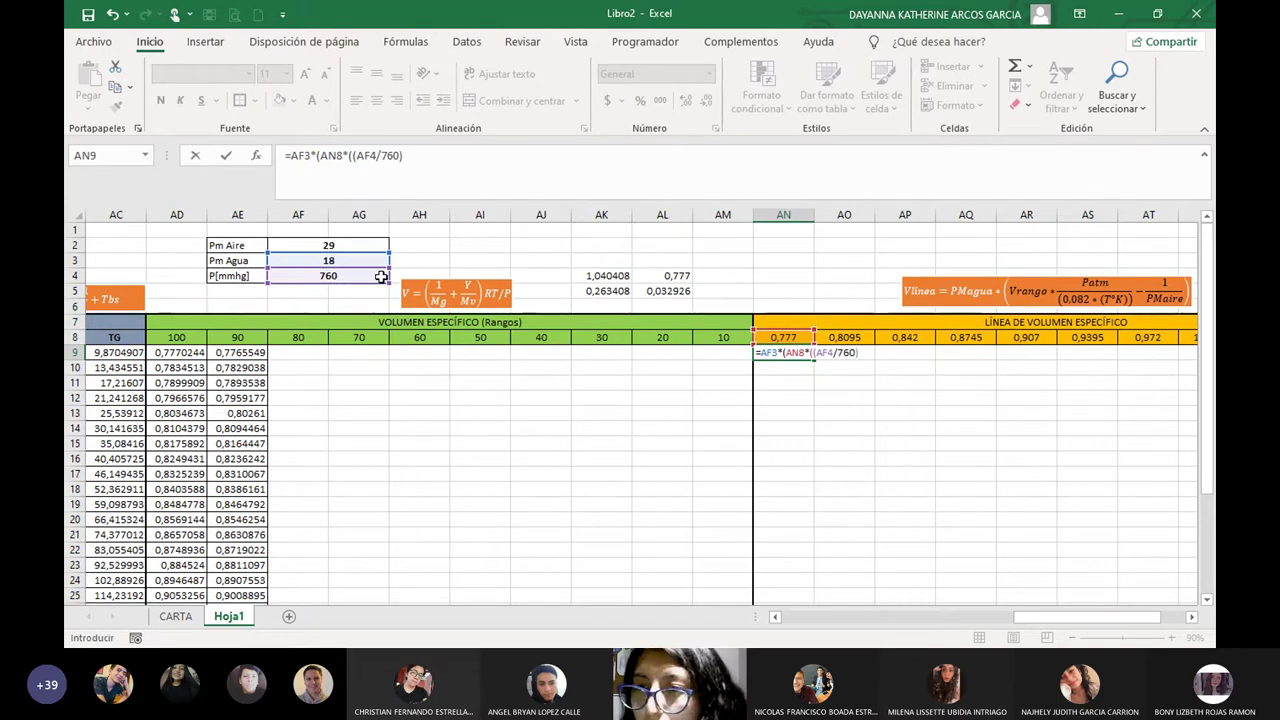
pyautogui.write('/(')
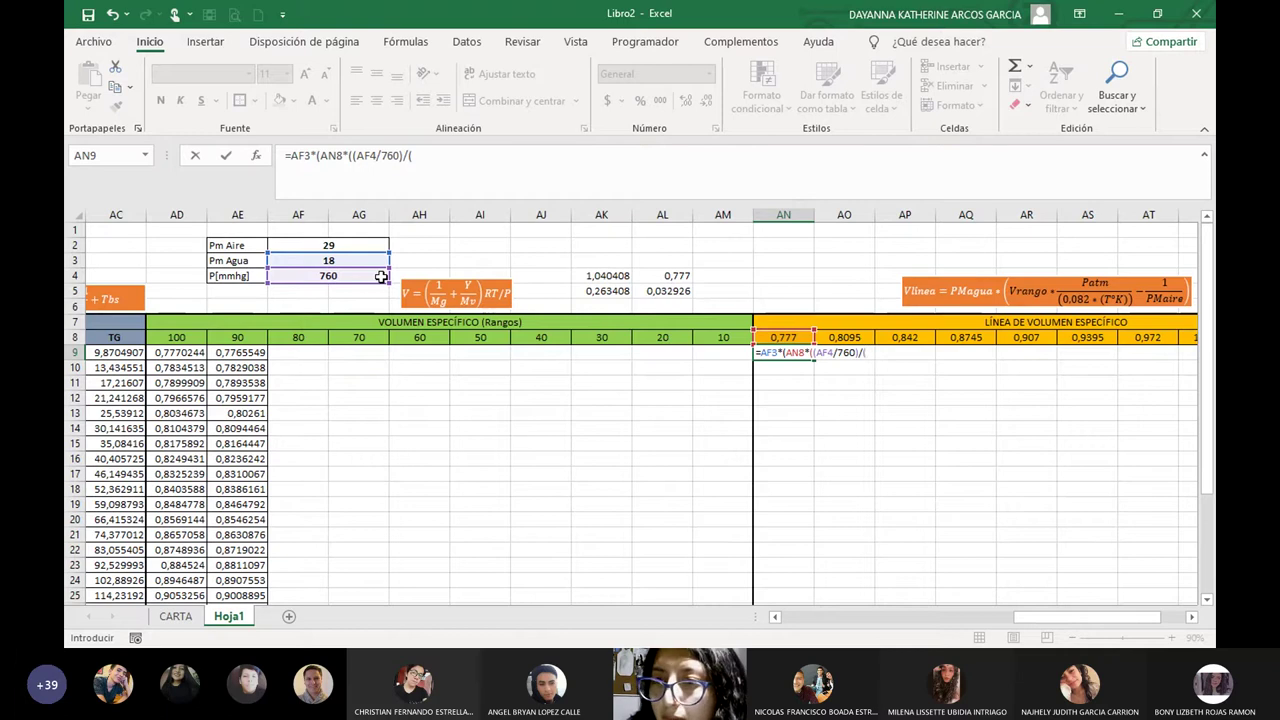
pyautogui.write('0,00')
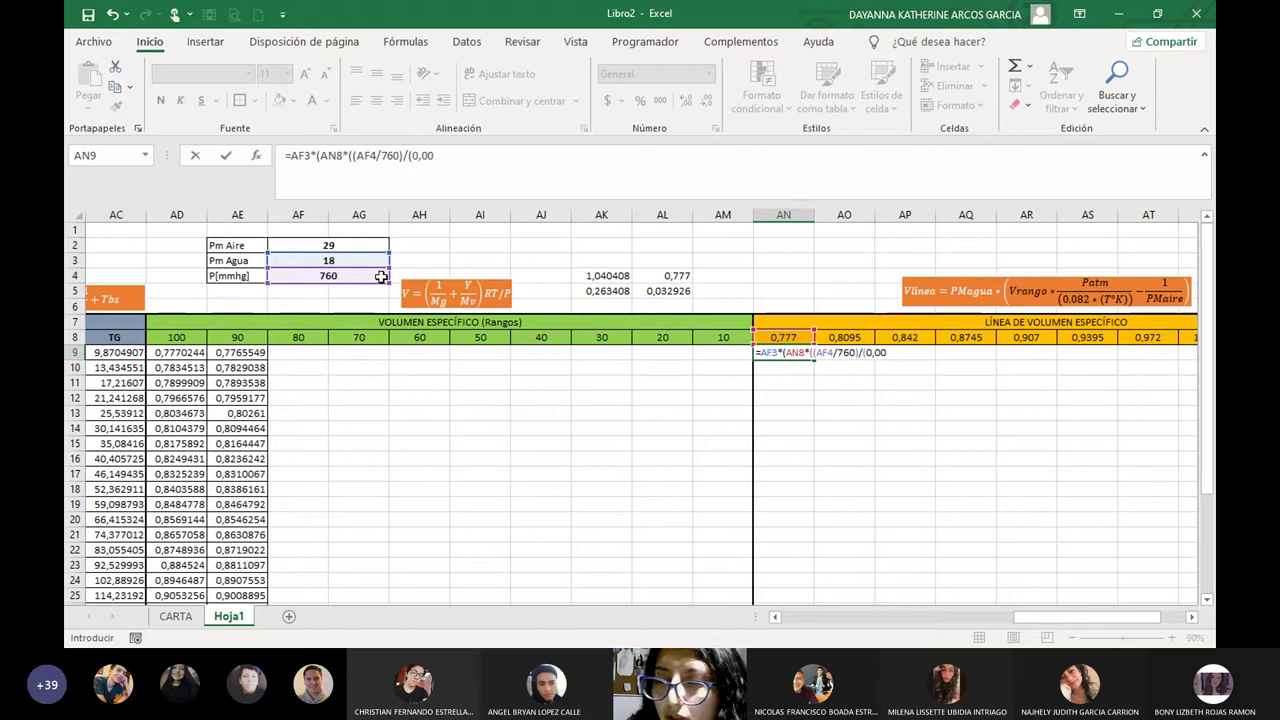
pyautogui.press('BackSpace')
pyautogui.write('82*(')
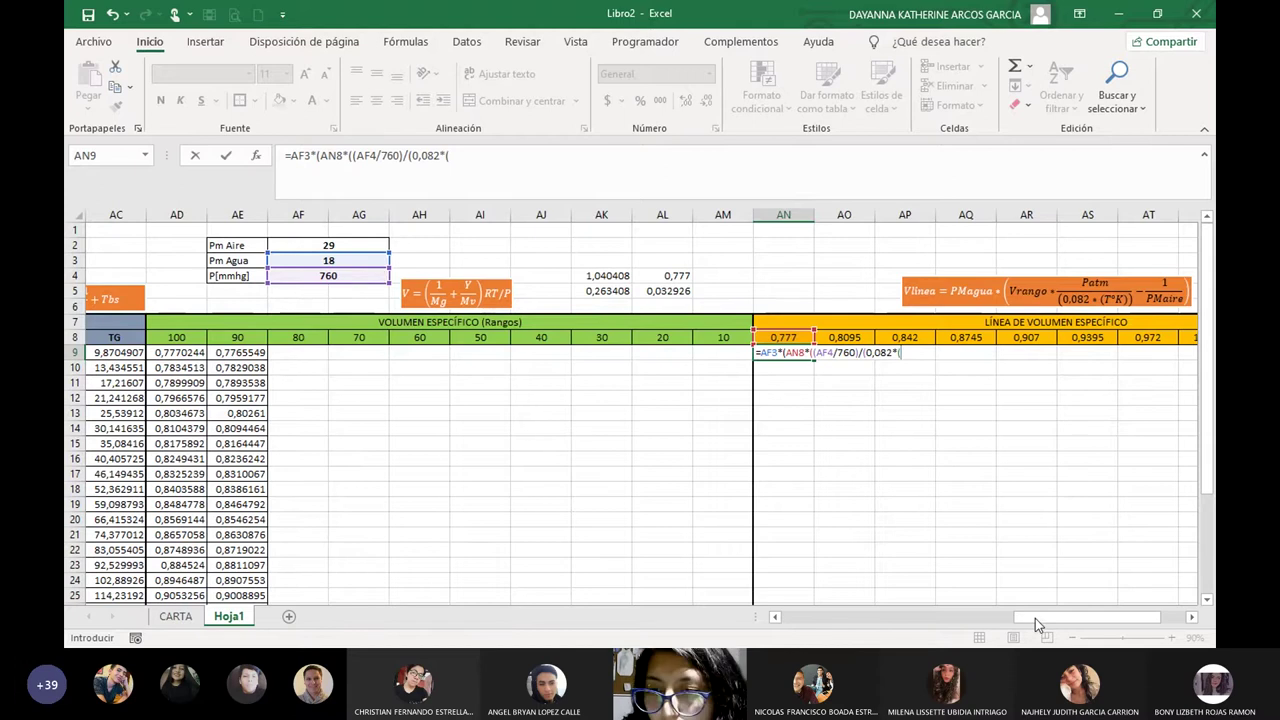
# Complete the AN9 formula with the Kelvin temperature Y9+273,15 and the subtracted reciprocal of the air molecular weight, -(1/AF2)).
pyautogui.hscroll(-3, 1035, 618)
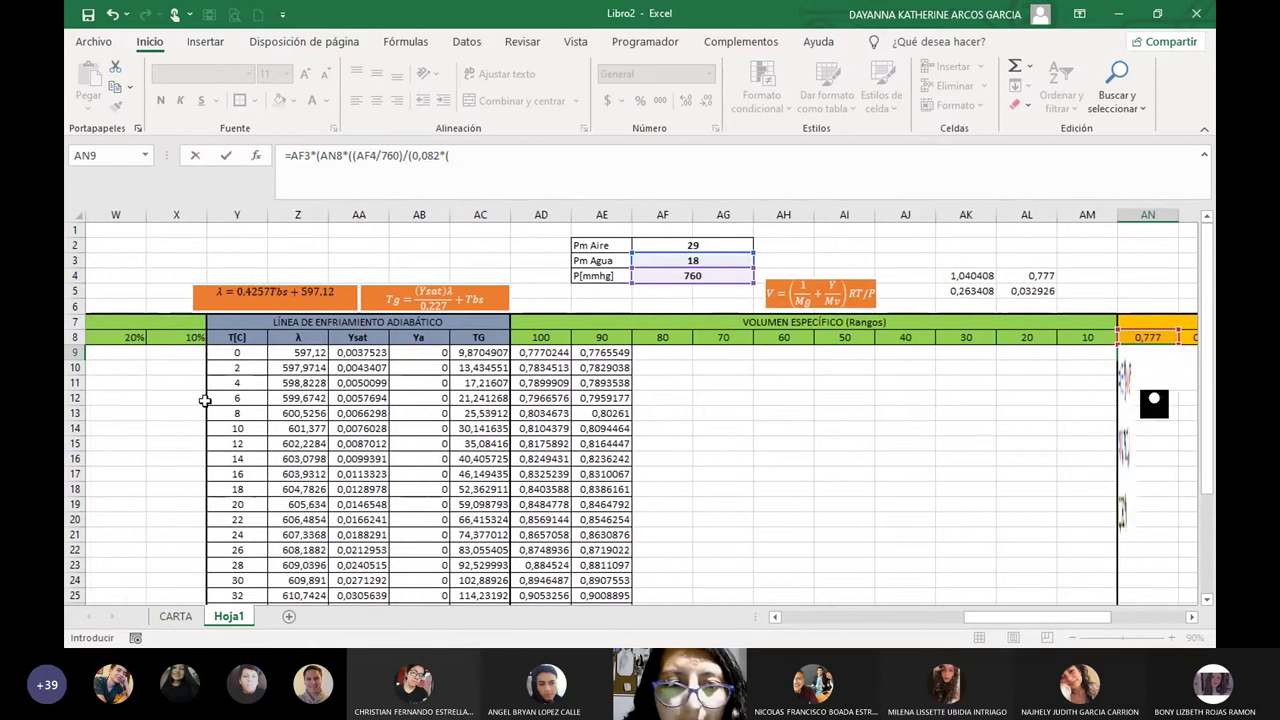
pyautogui.click(237, 352)
pyautogui.moveTo(1003, 625); pyautogui.dragTo(1060, 619)
pyautogui.write('+')
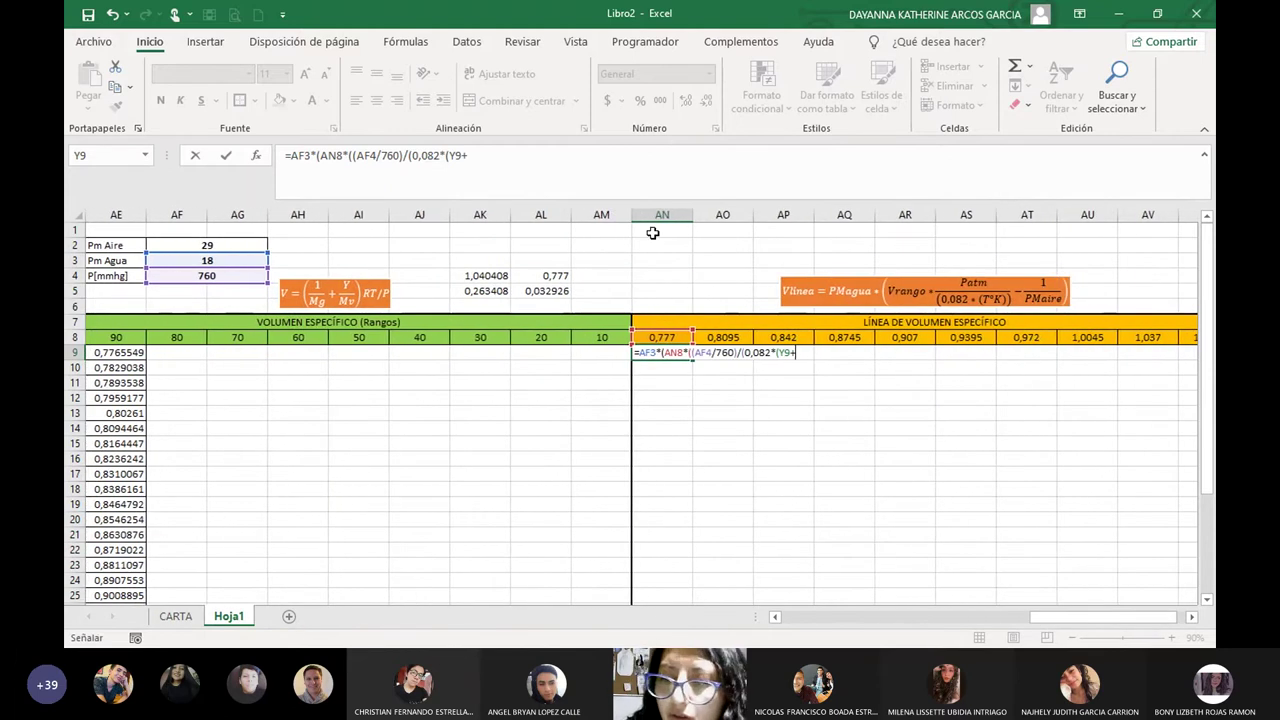
pyautogui.write('273,15)))-(1/')
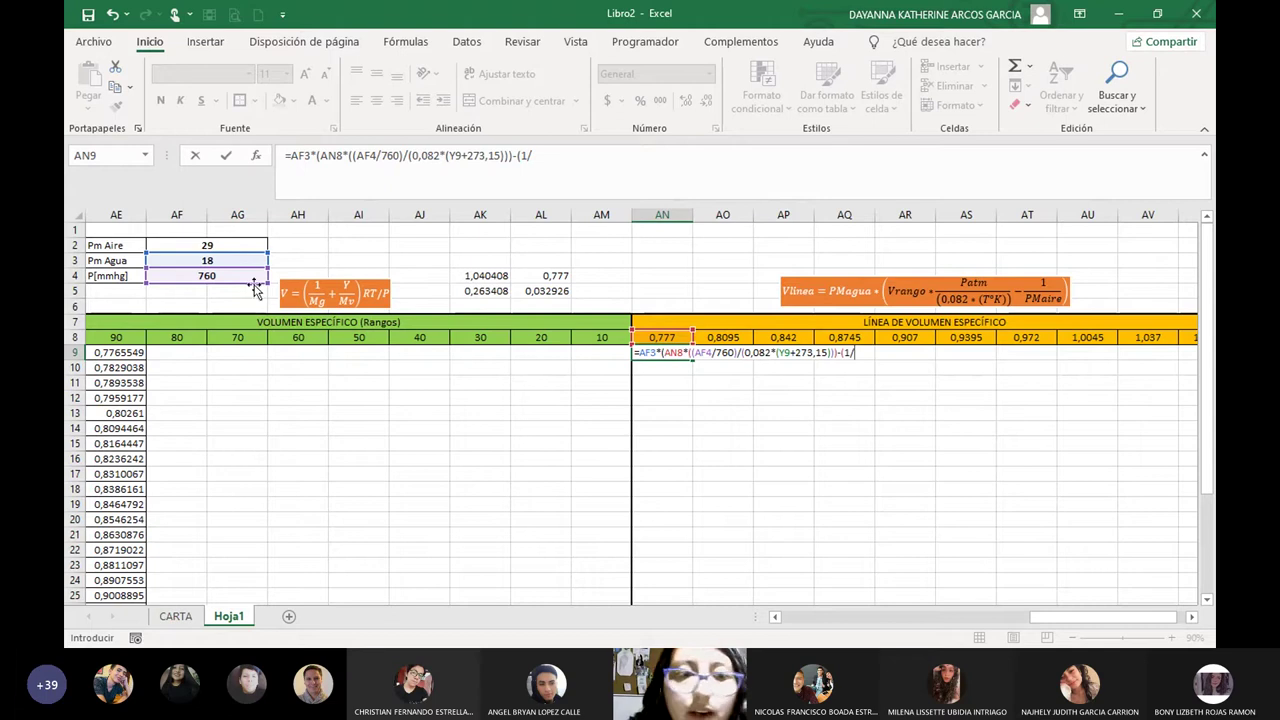
pyautogui.click(176, 244)
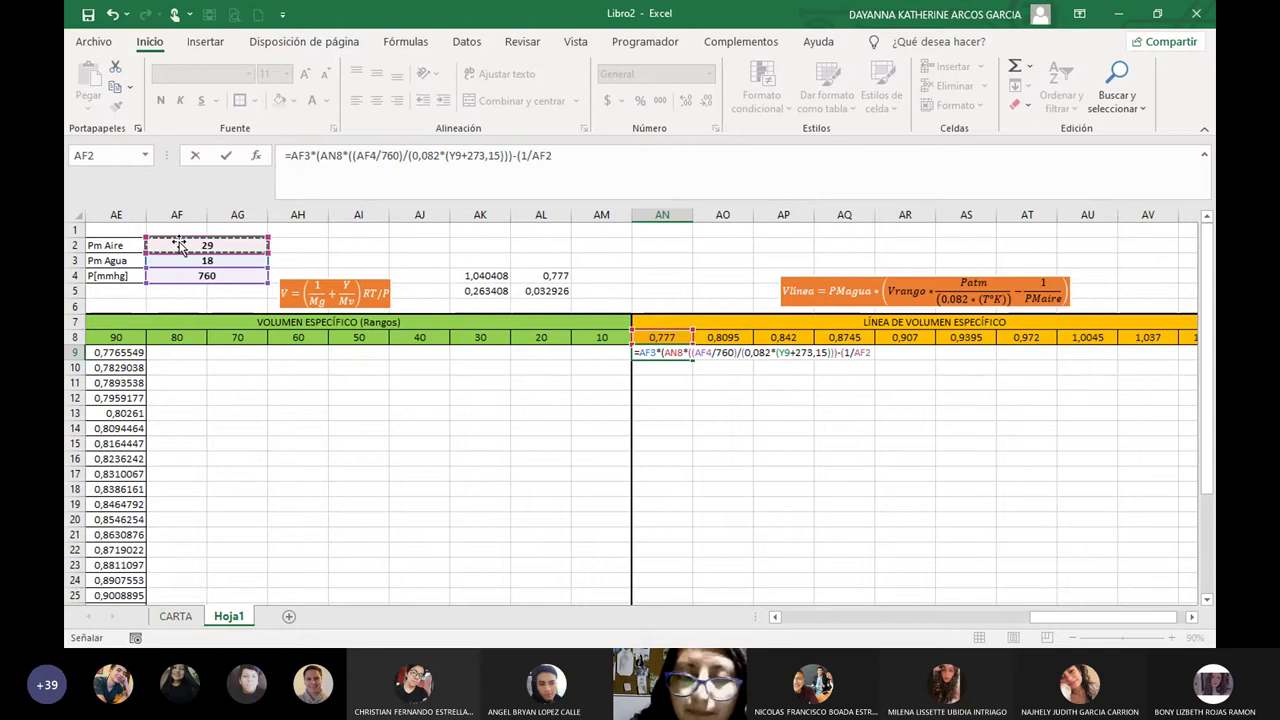
pyautogui.write(')')
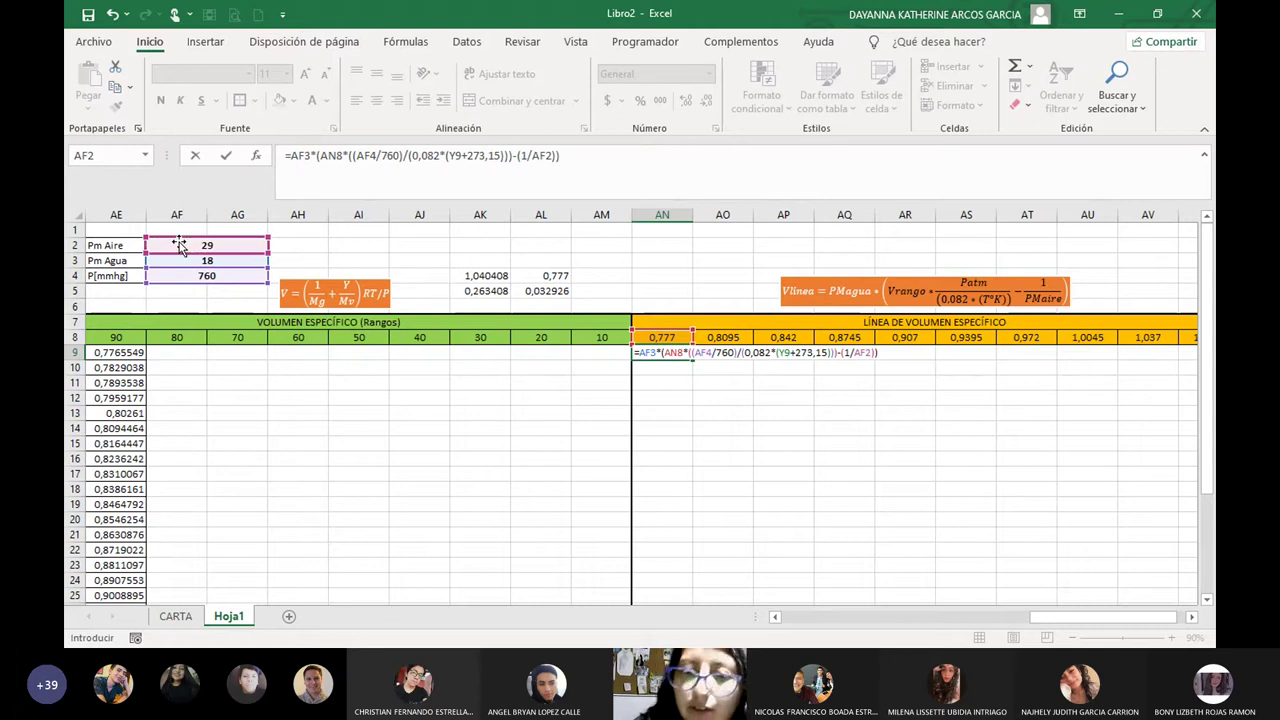
pyautogui.press('Return')
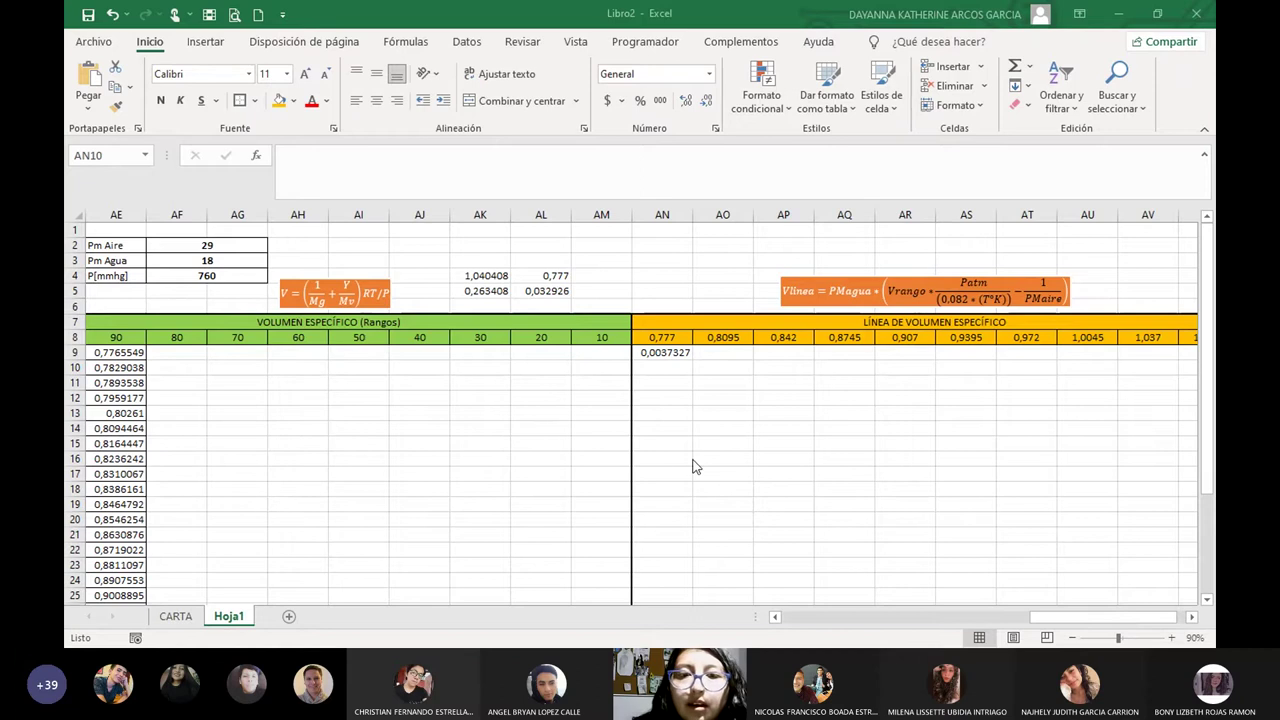
# Review the AN9 formula against the specific volume headings in AN8, AO8 and AP8.
pyautogui.click(844, 413)
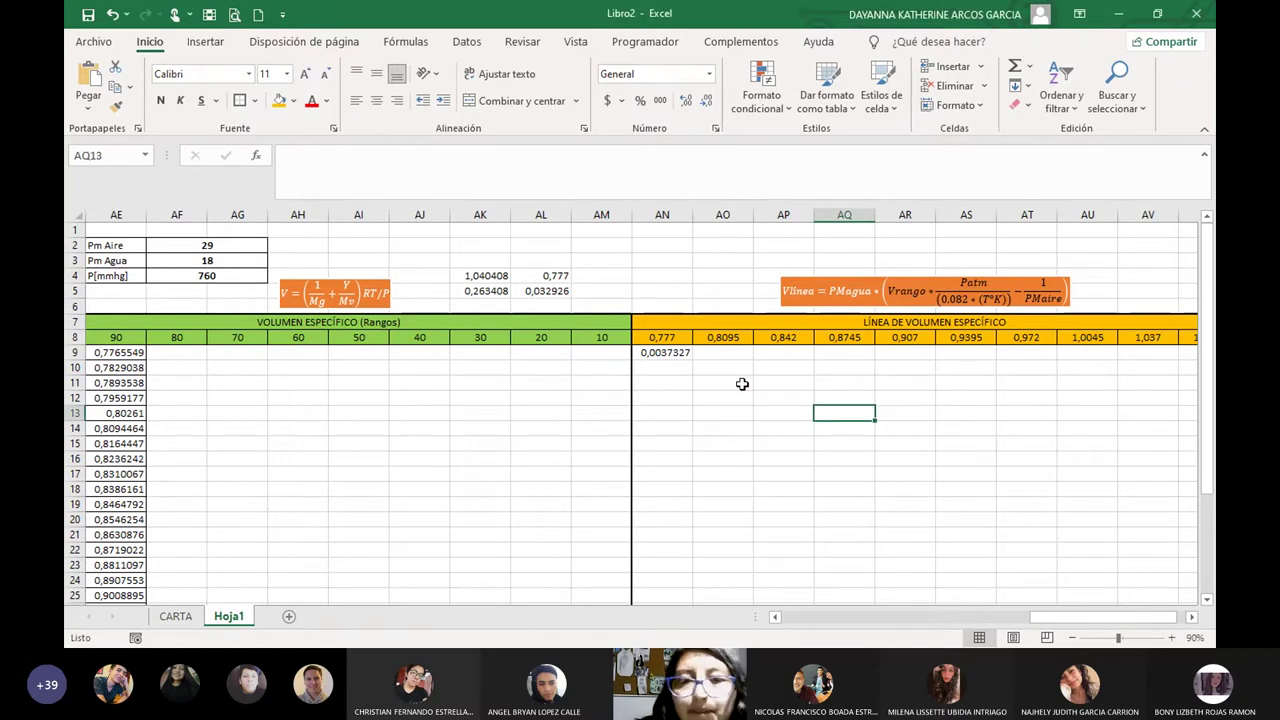
pyautogui.click(663, 353)
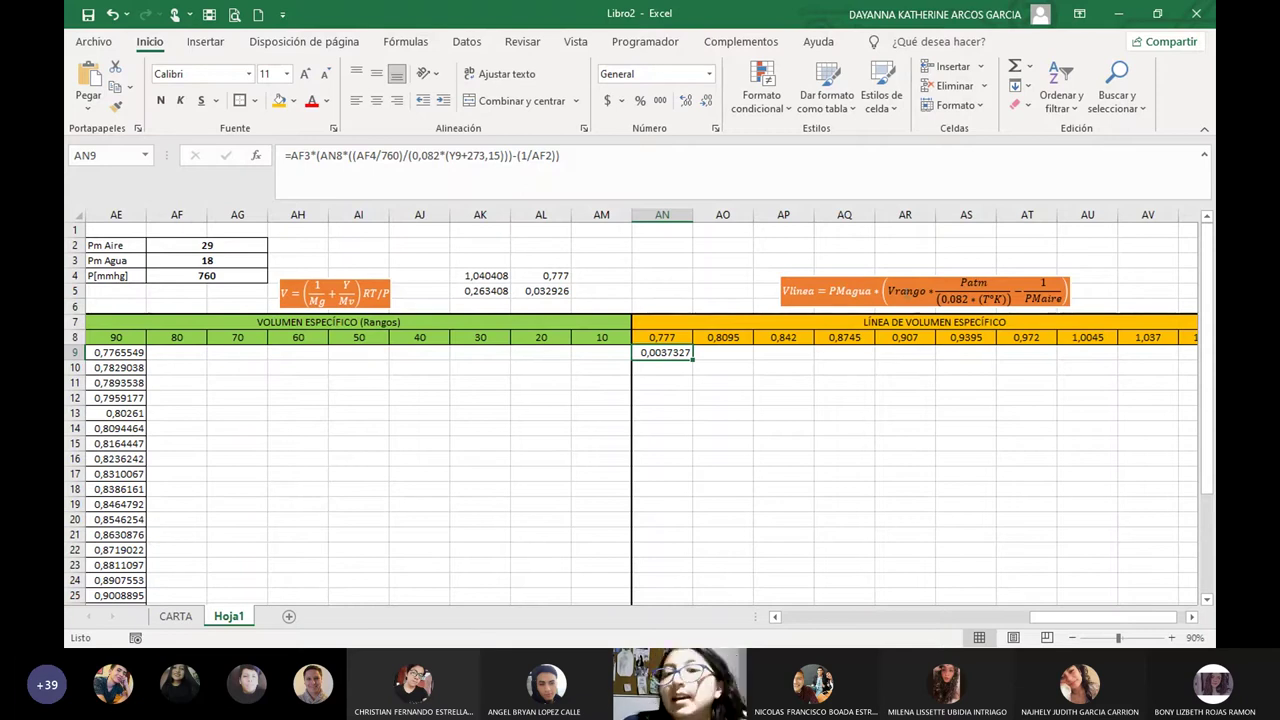
pyautogui.click(674, 338)
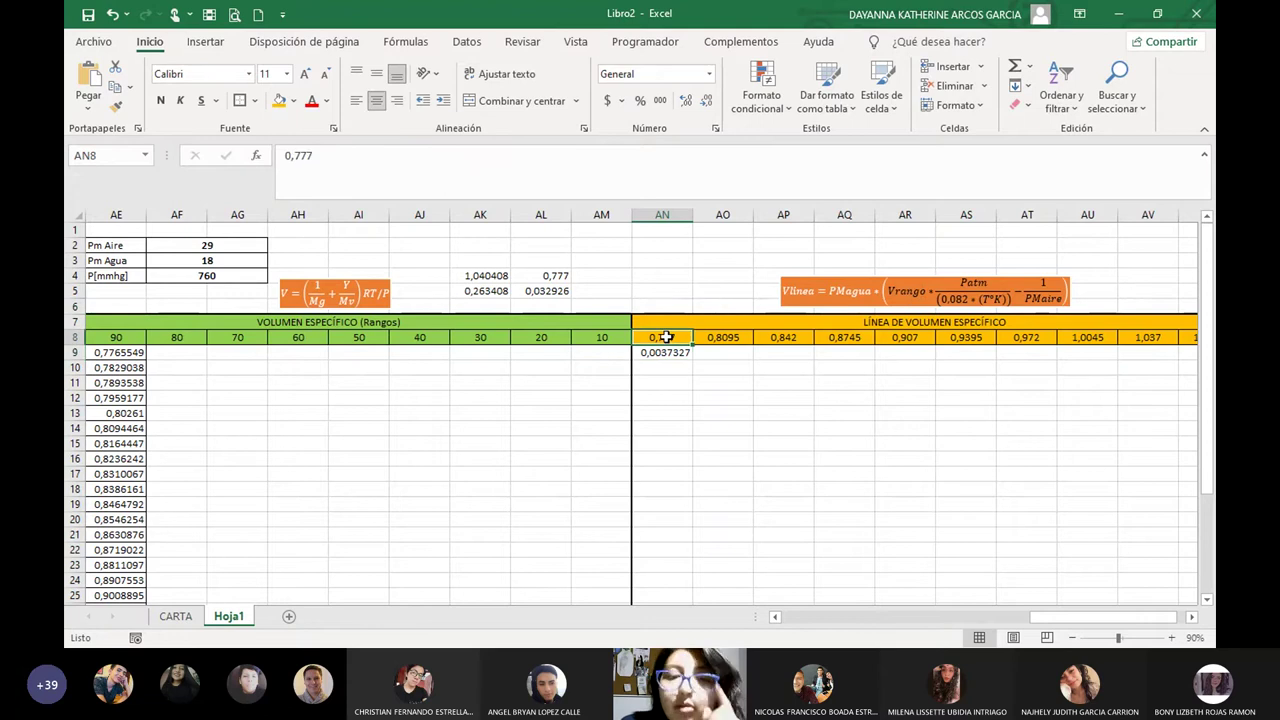
pyautogui.click(725, 337)
pyautogui.click(782, 337)
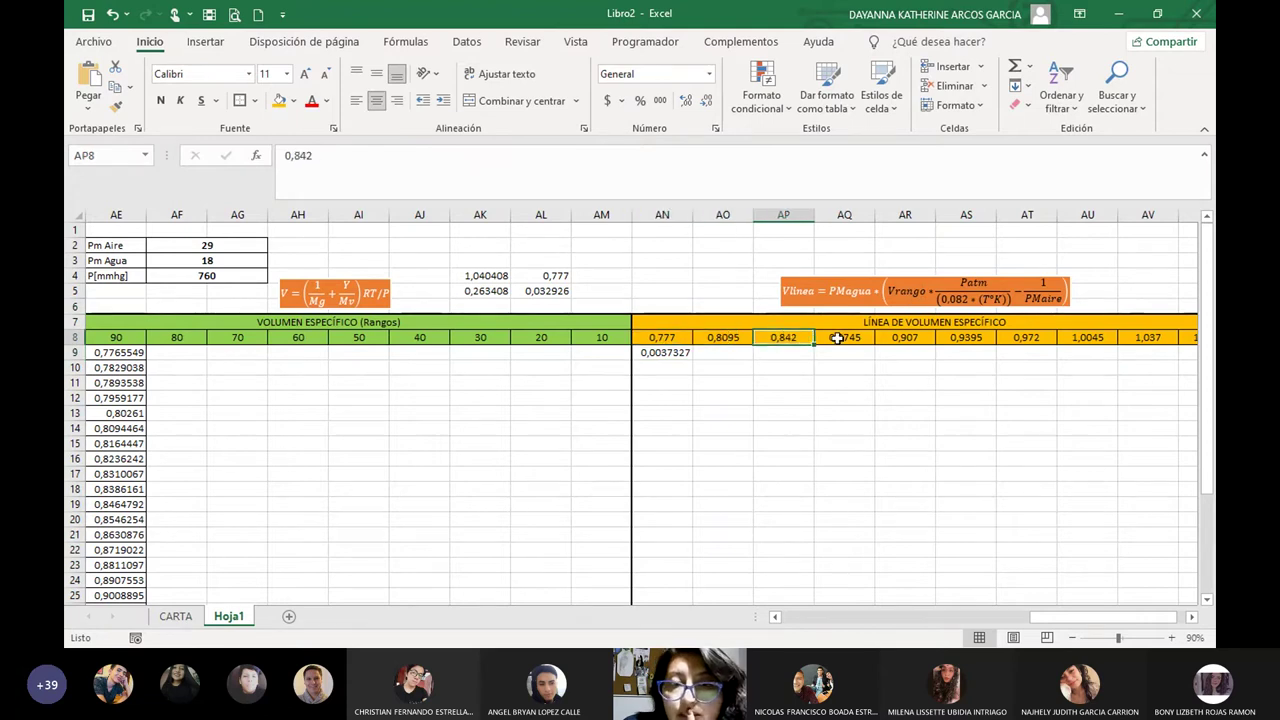
pyautogui.click(670, 340)
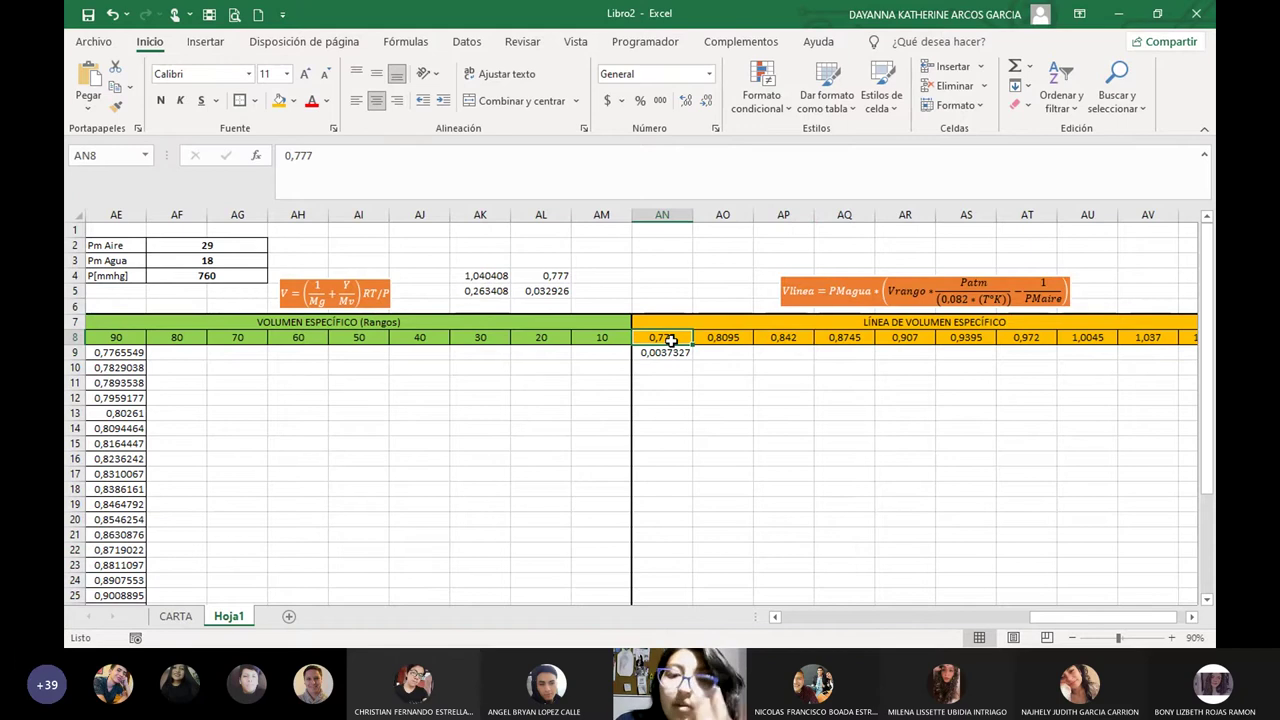
pyautogui.click(700, 390)
pyautogui.click(662, 339)
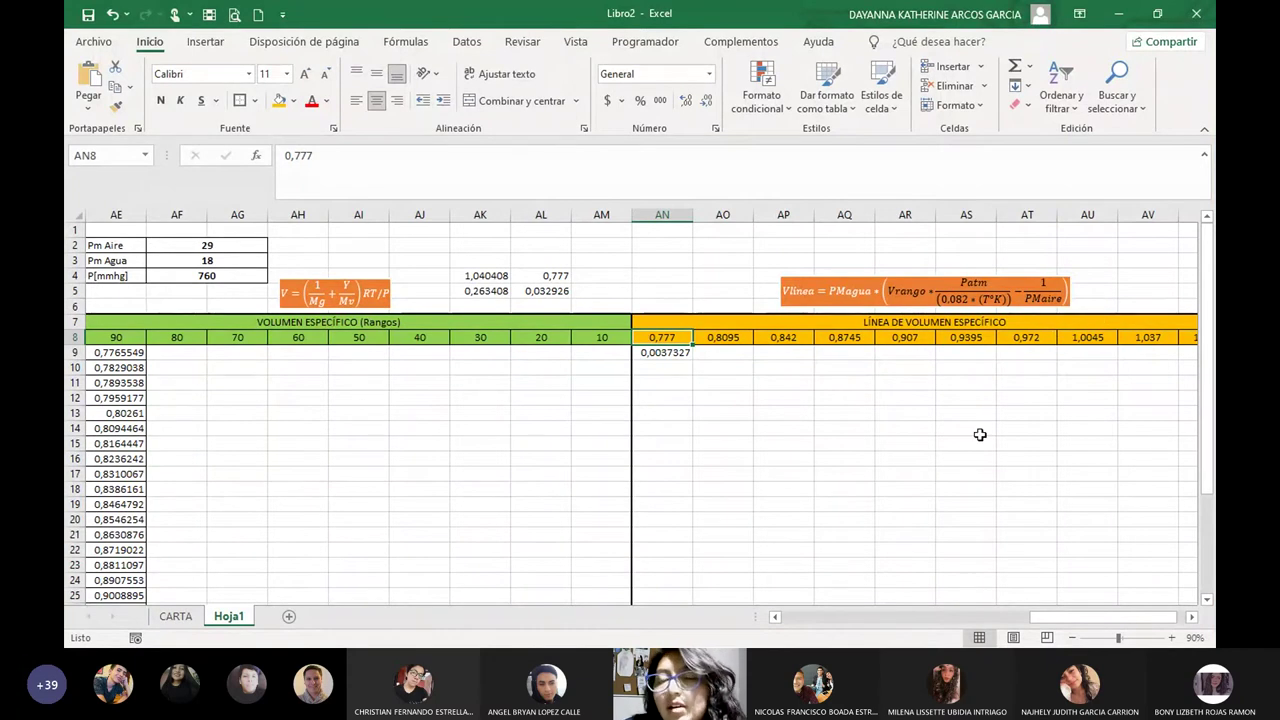
# Make the water molecular weight and range value references absolute in the AN9 formula, as $AF$3 and $AN$8.
pyautogui.click(677, 357)
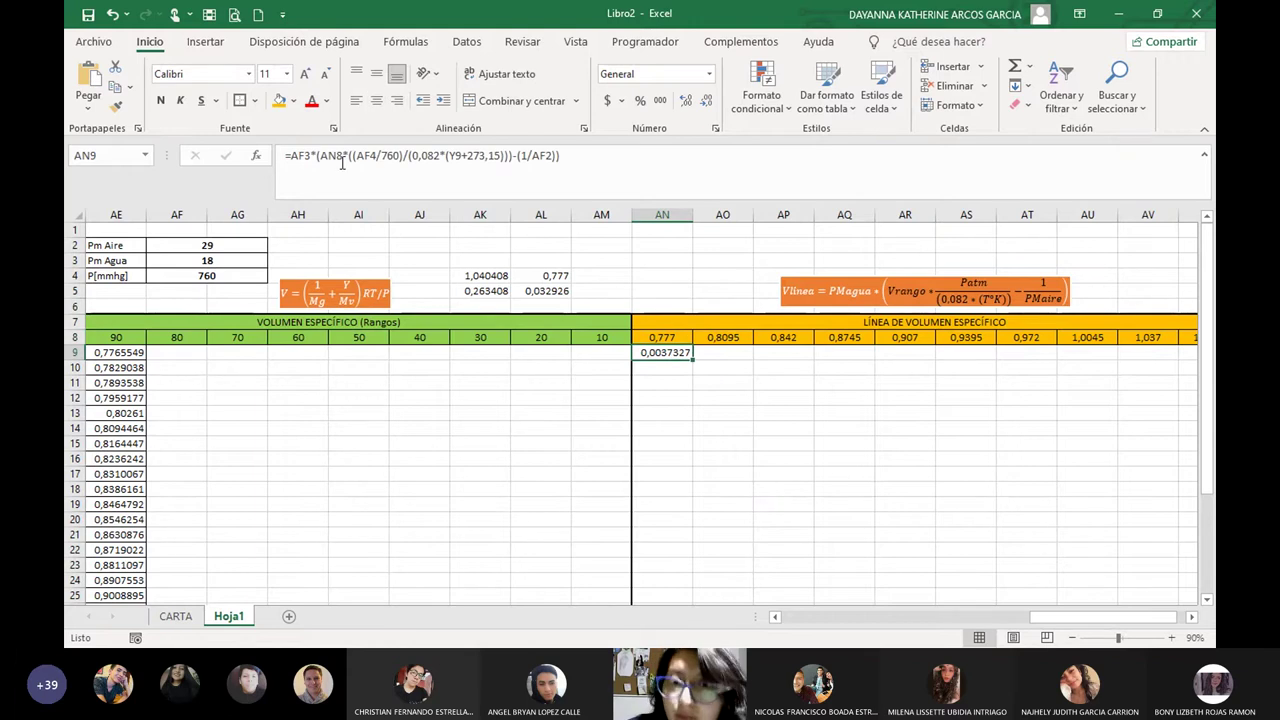
pyautogui.click(296, 155)
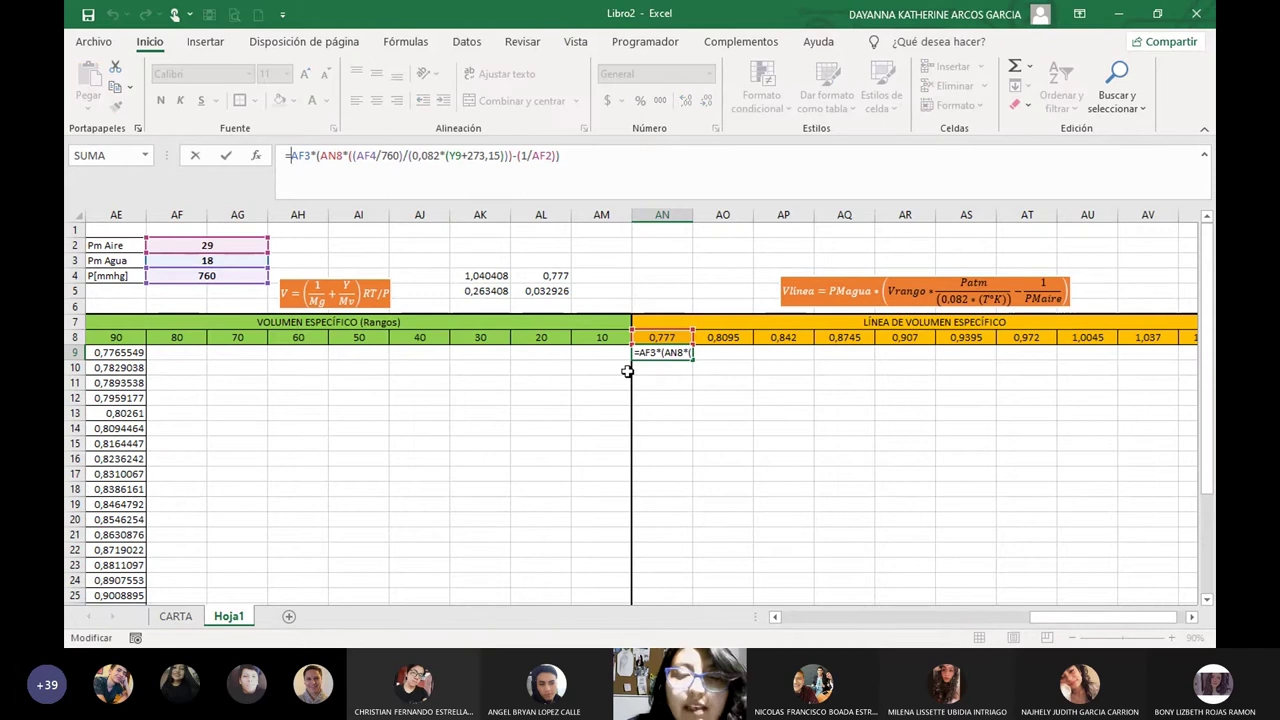
pyautogui.write('$')
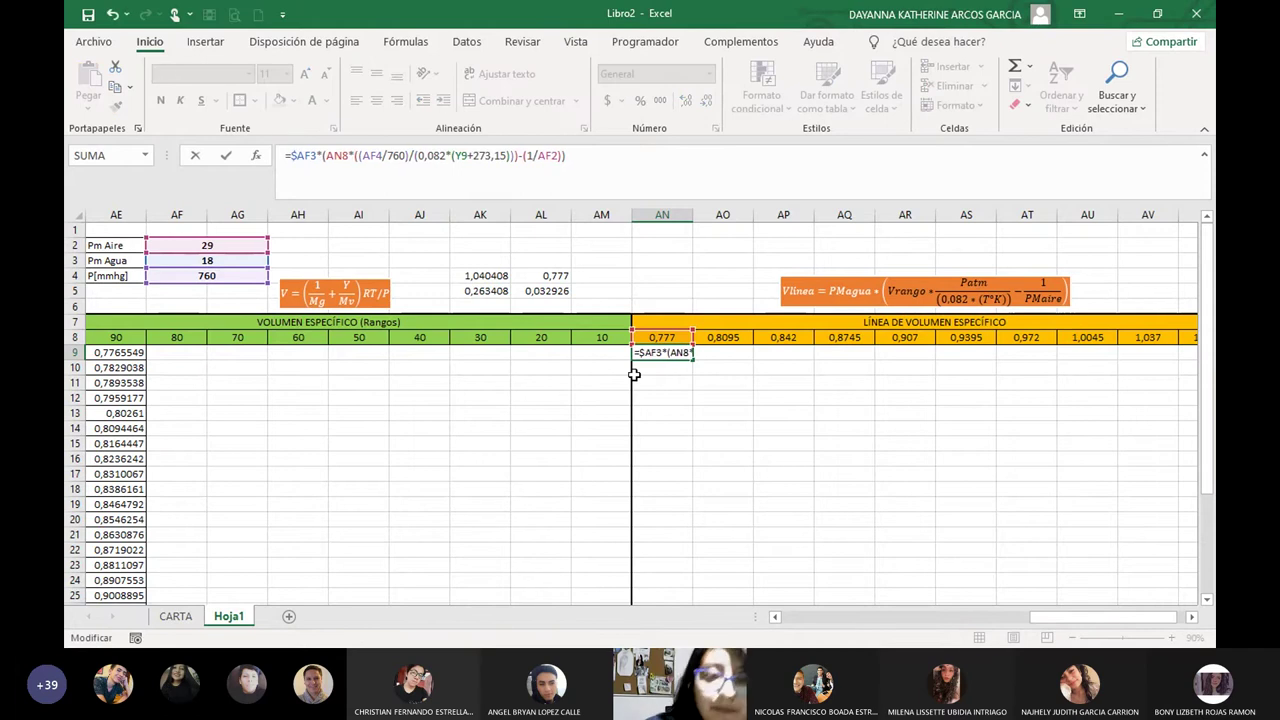
pyautogui.press('Right')
pyautogui.press('Right')
pyautogui.write('$')
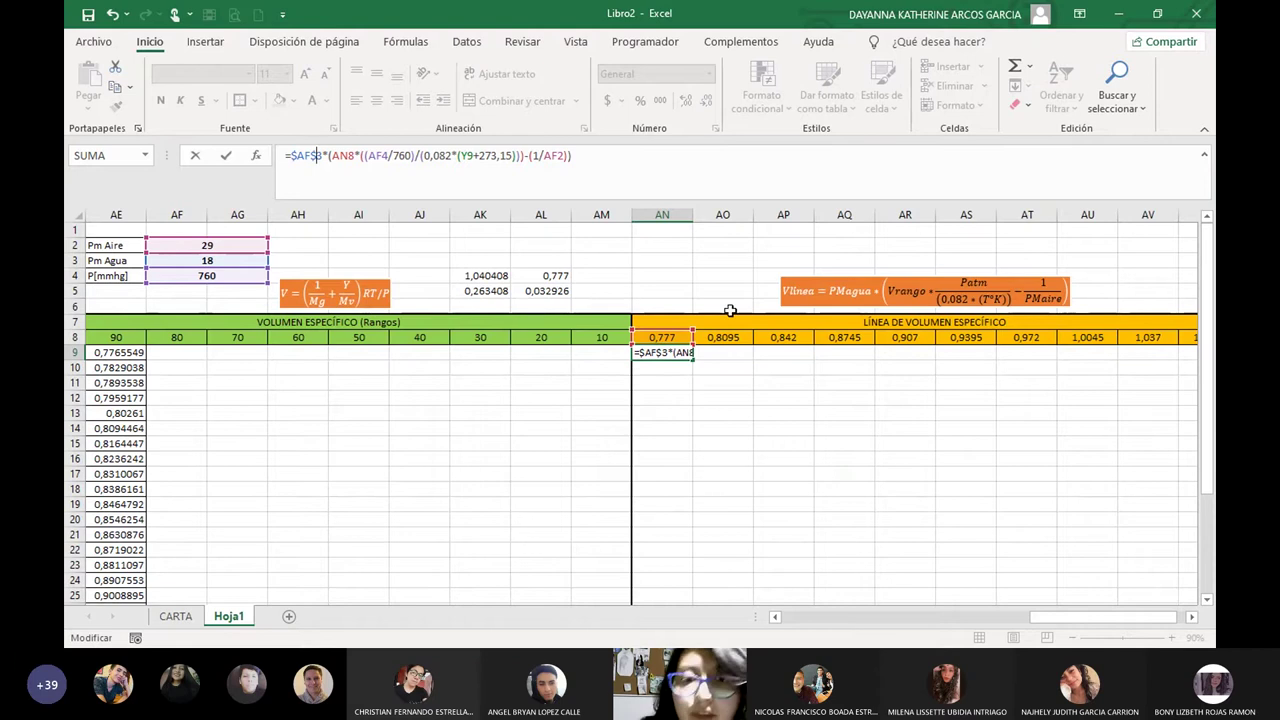
pyautogui.click(336, 158)
pyautogui.write('$AF')
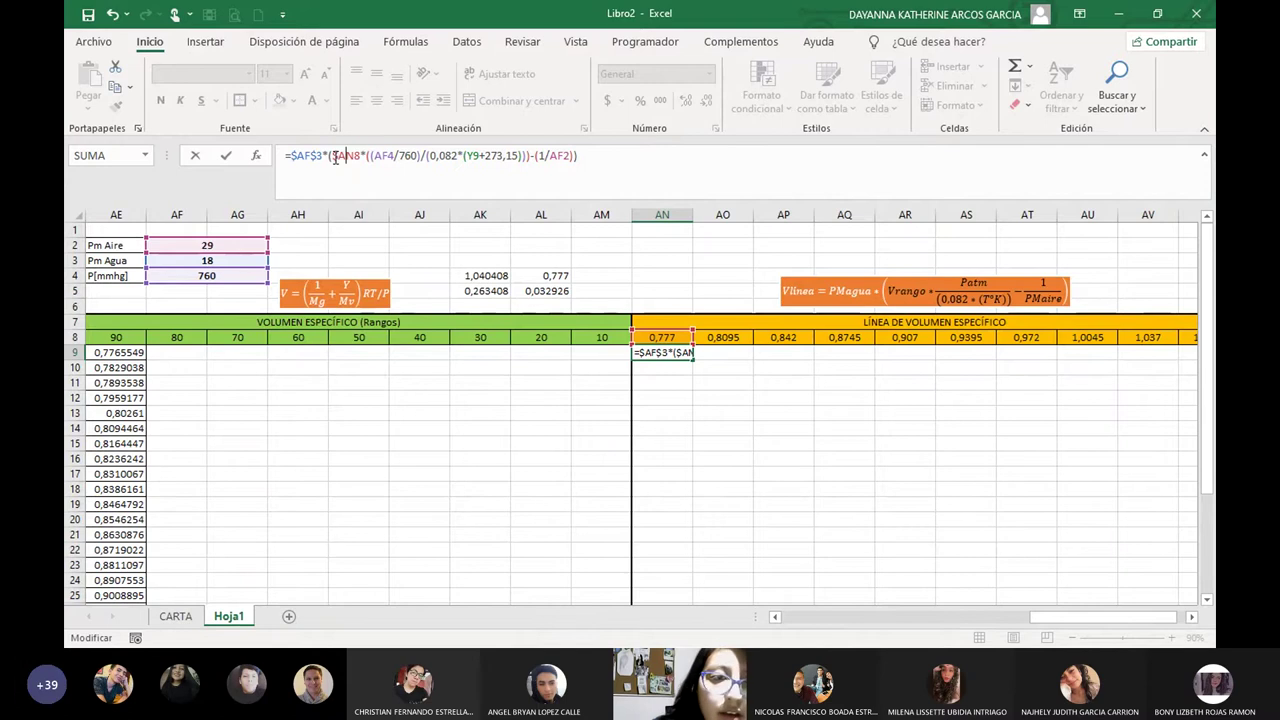
pyautogui.write('$')
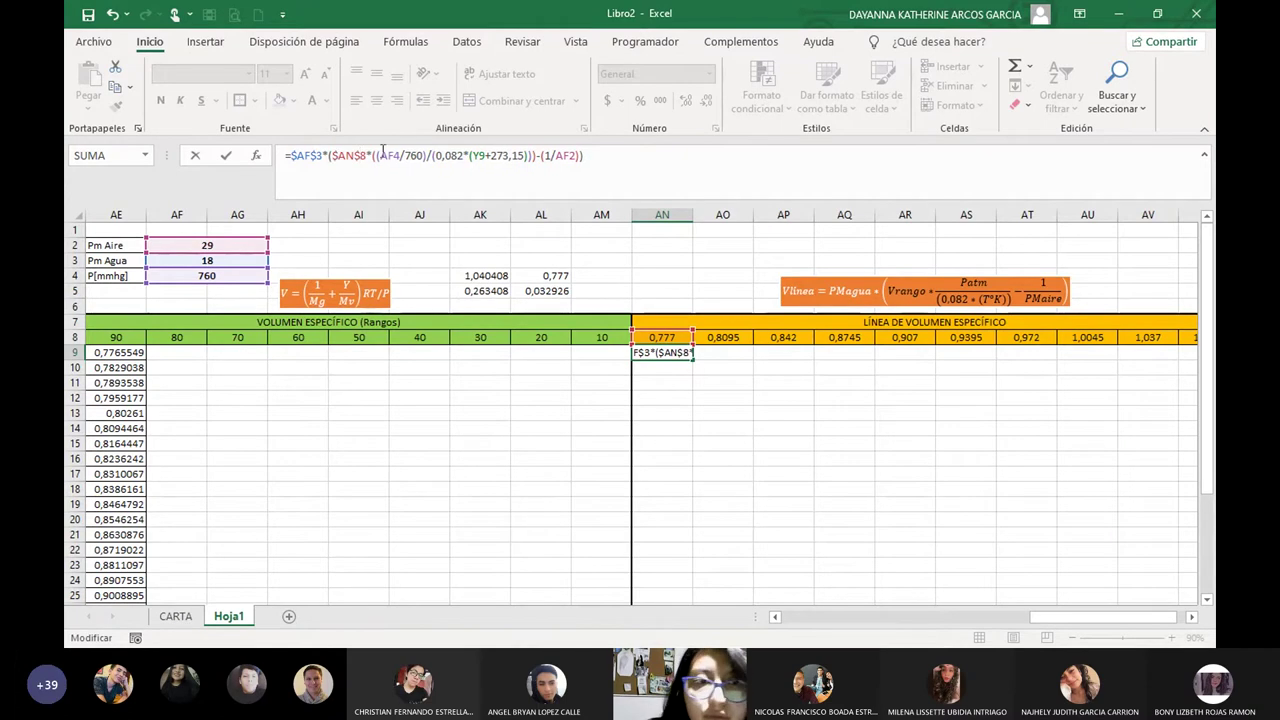
# Make the pressure and air molecular weight references absolute in the AN9 formula, as $AF$4 and $AF$2.
pyautogui.click(382, 155)
pyautogui.write('$AF')
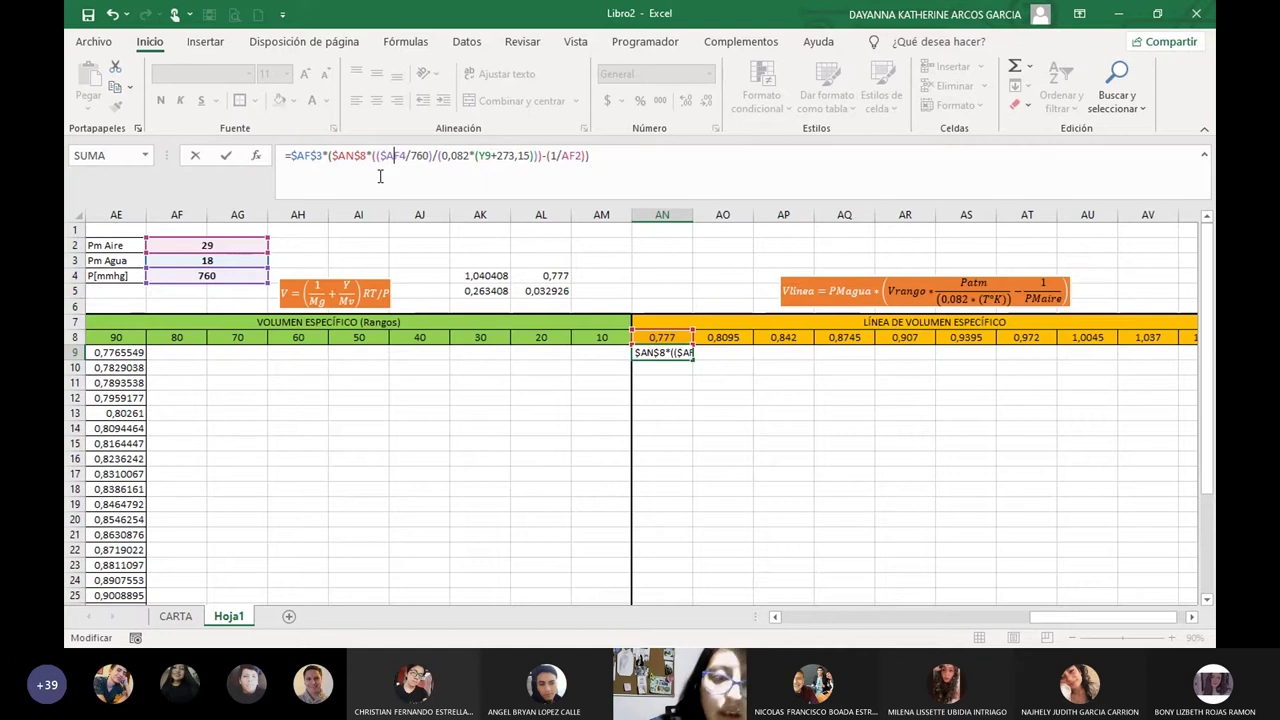
pyautogui.write('$')
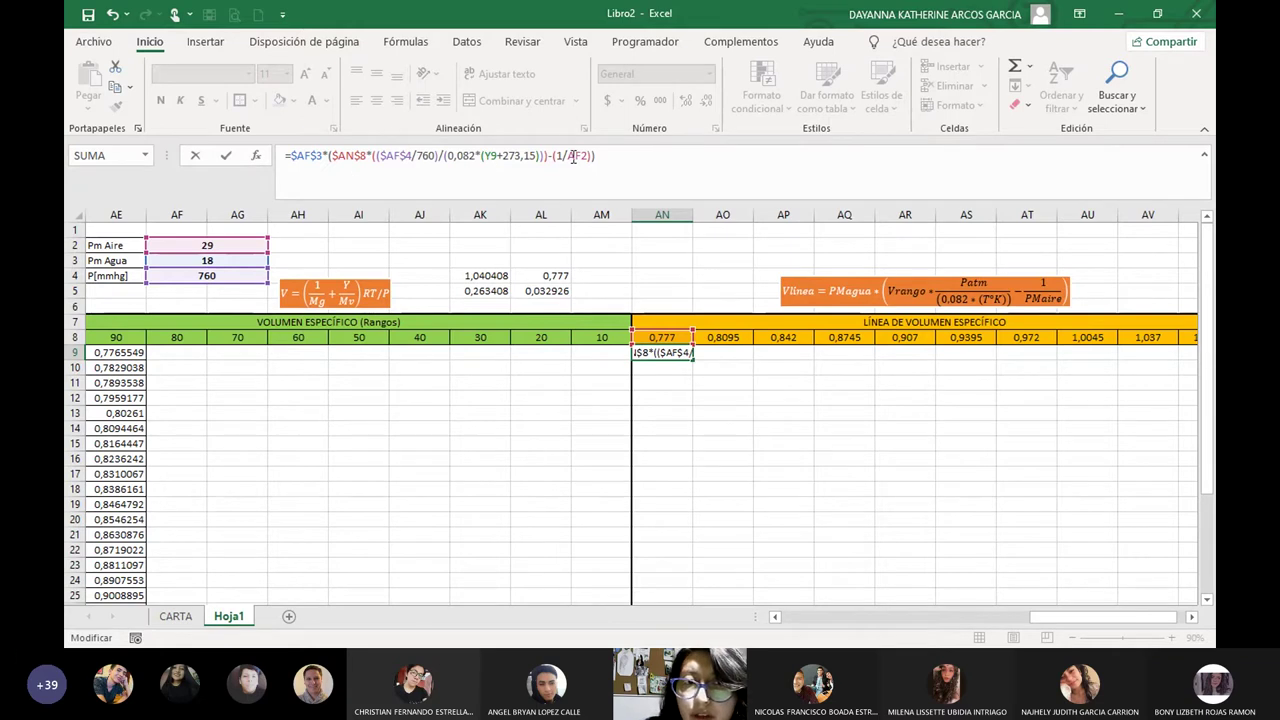
pyautogui.click(573, 157)
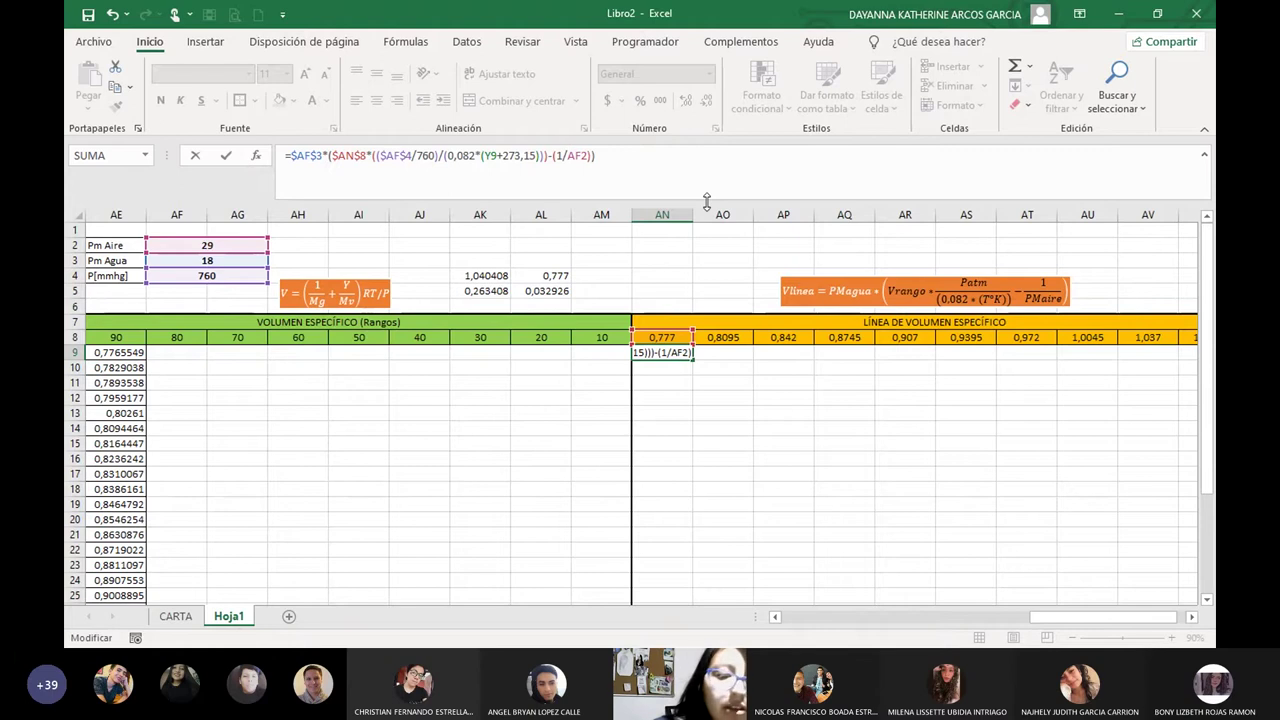
pyautogui.write('$')
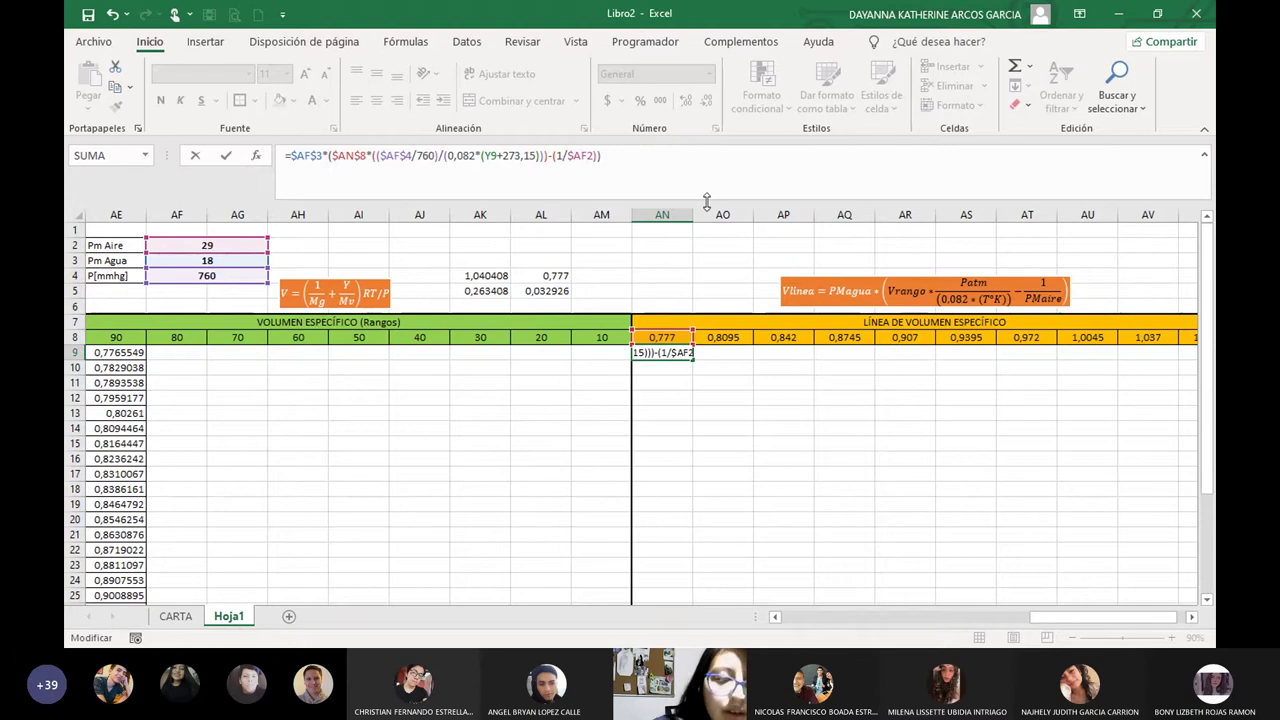
pyautogui.write('$')
pyautogui.press('Return')
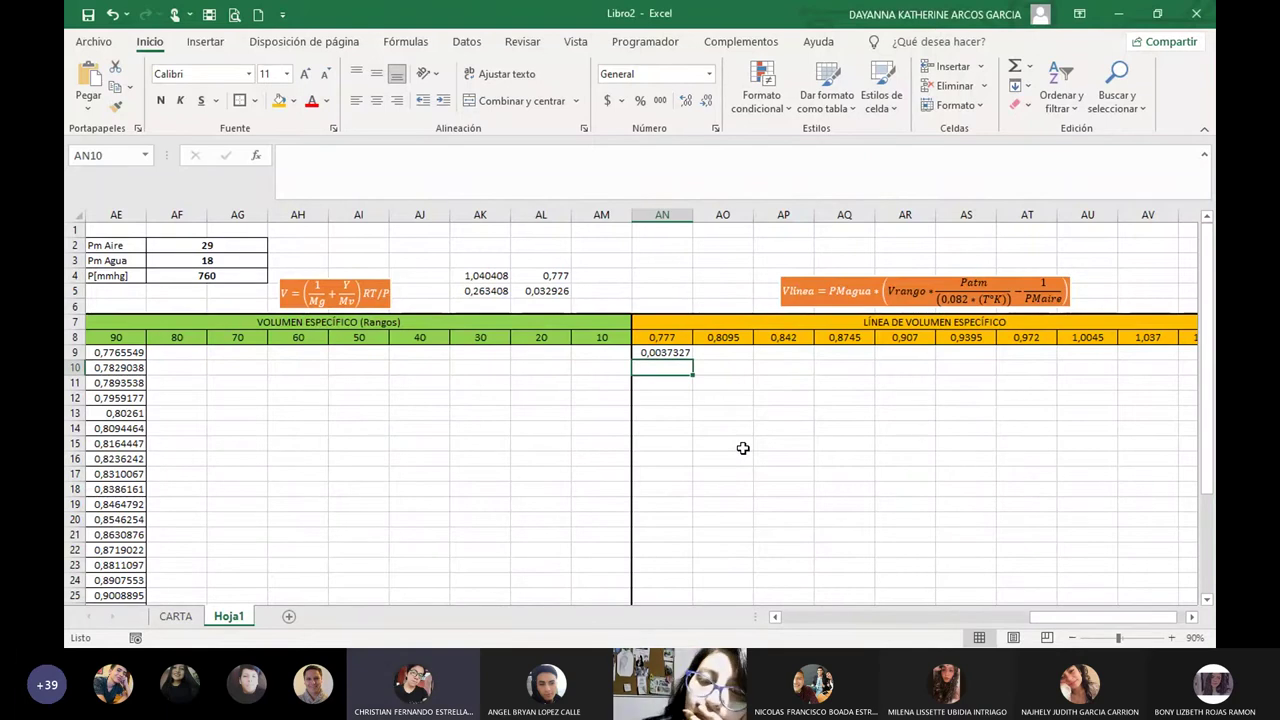
# Apply all borders to the Vlinea formula cell AN9.
pyautogui.click(1172, 638)
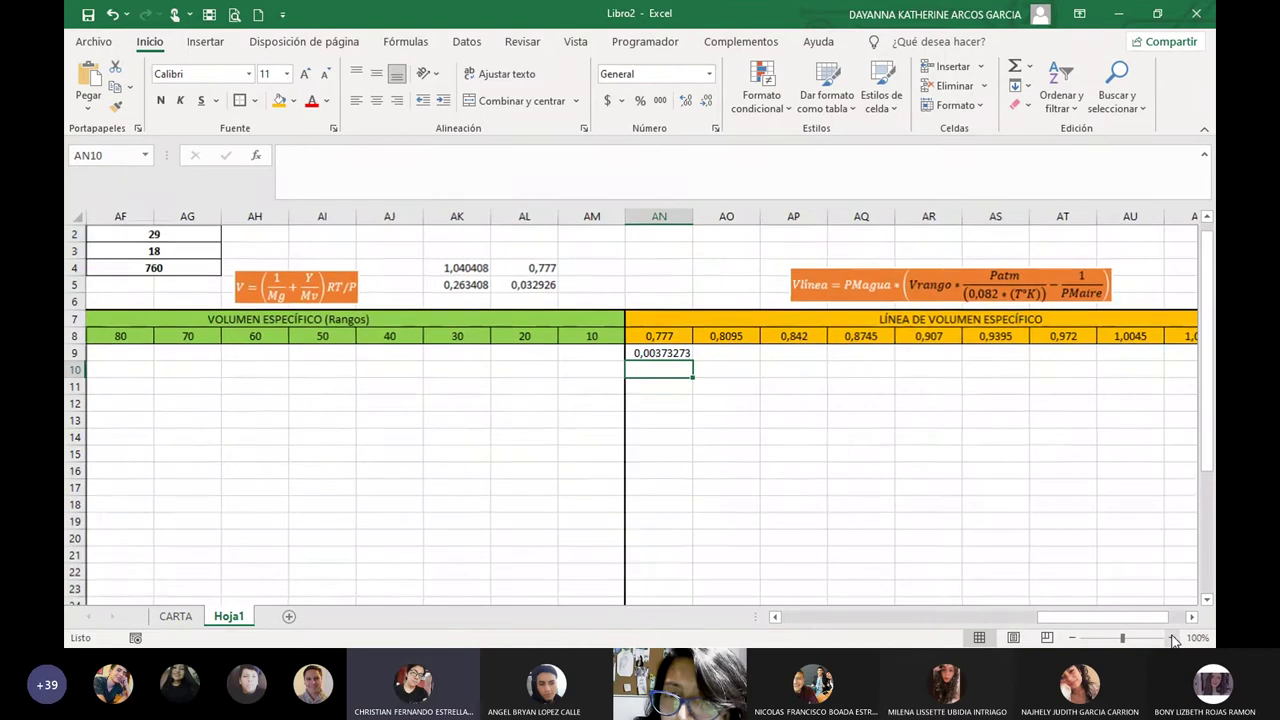
pyautogui.scroll(-1, 895, 449)
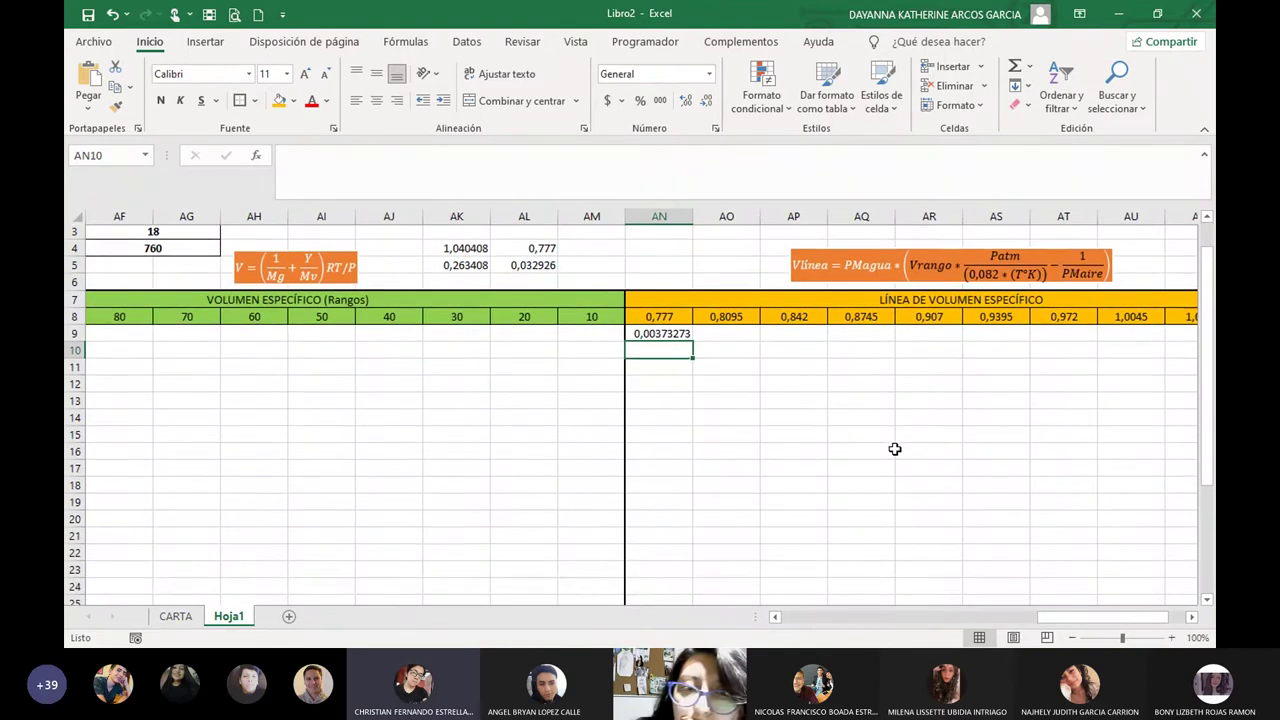
pyautogui.scroll(1, 895, 449)
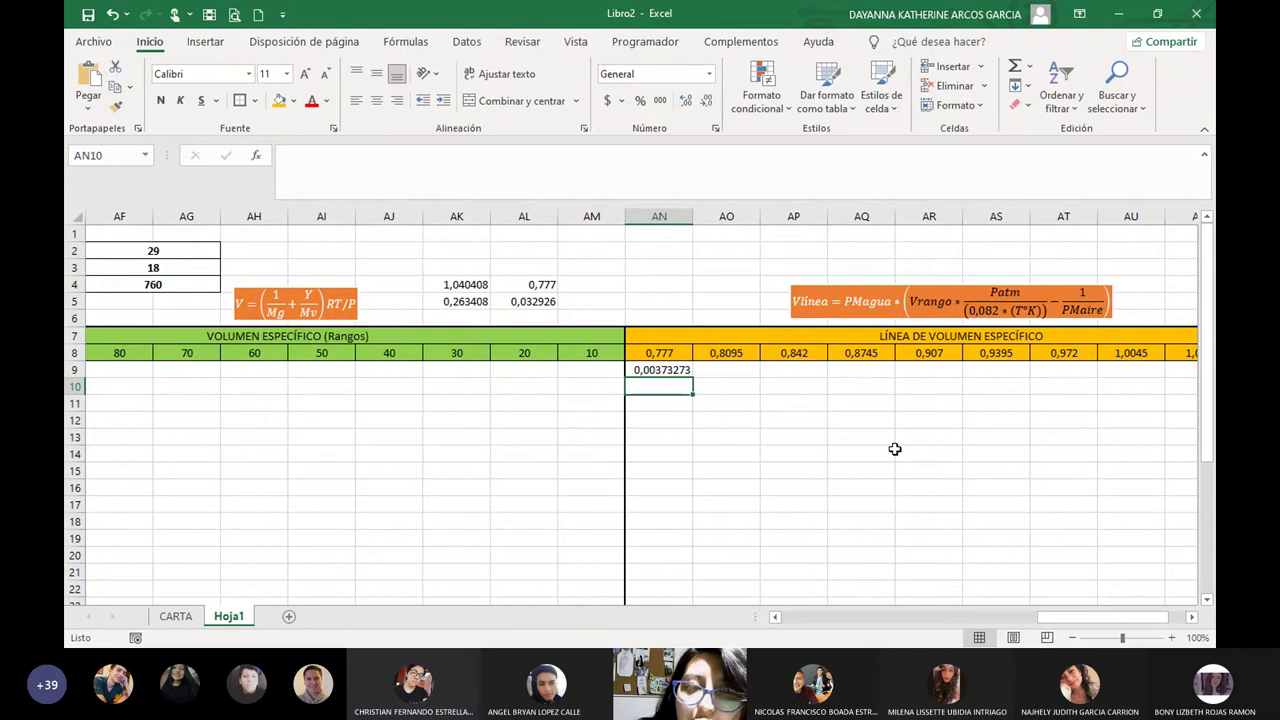
pyautogui.moveTo(1096, 618); pyautogui.dragTo(1135, 625)
pyautogui.click(526, 371)
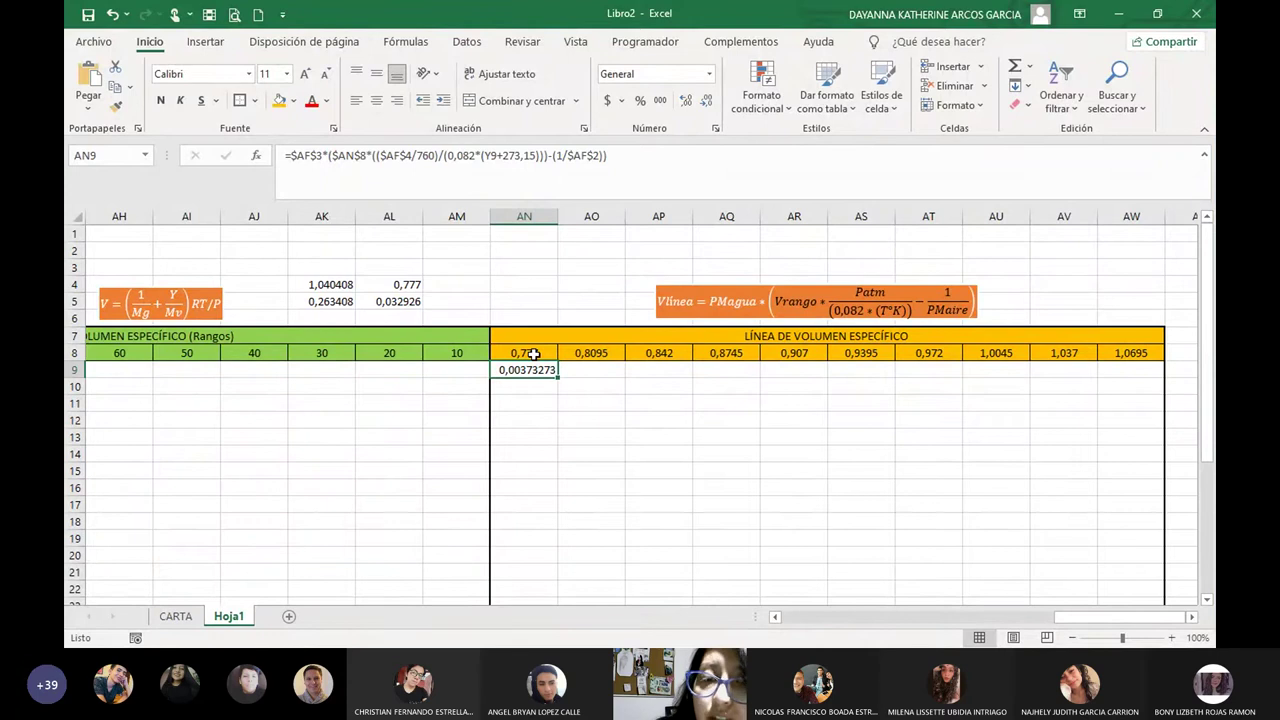
pyautogui.click(574, 391)
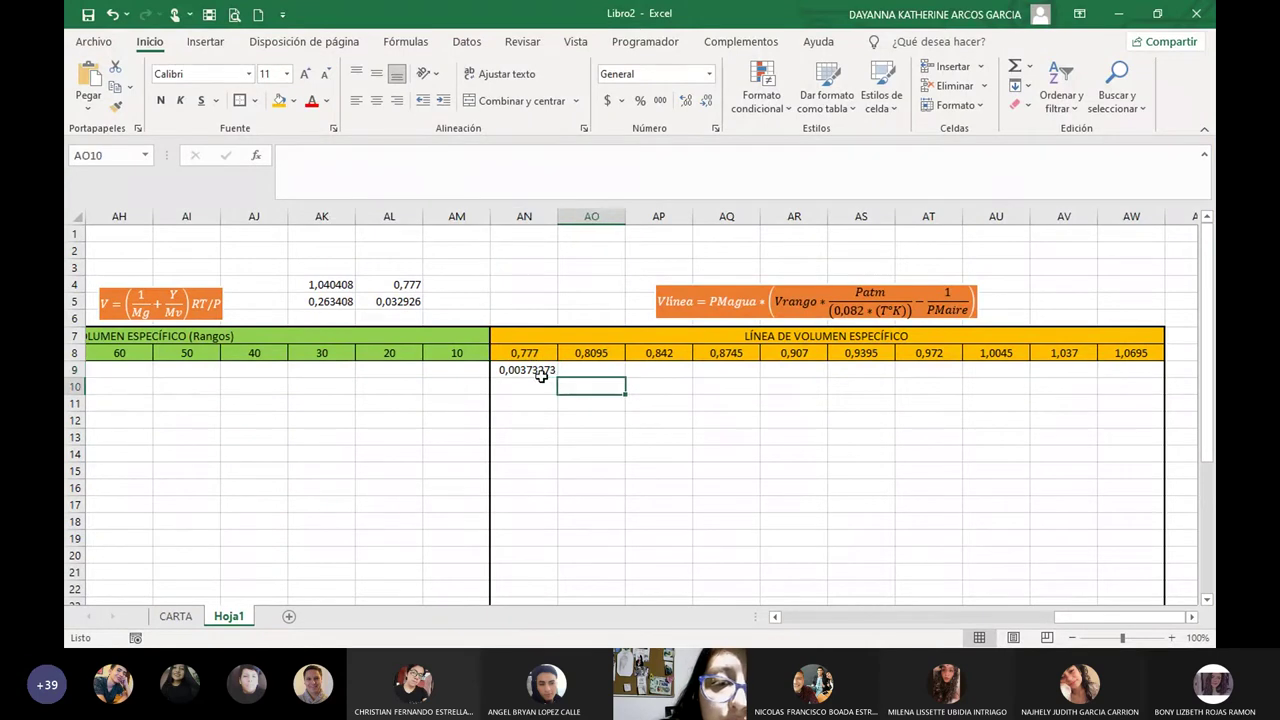
pyautogui.click(530, 370)
pyautogui.click(256, 101)
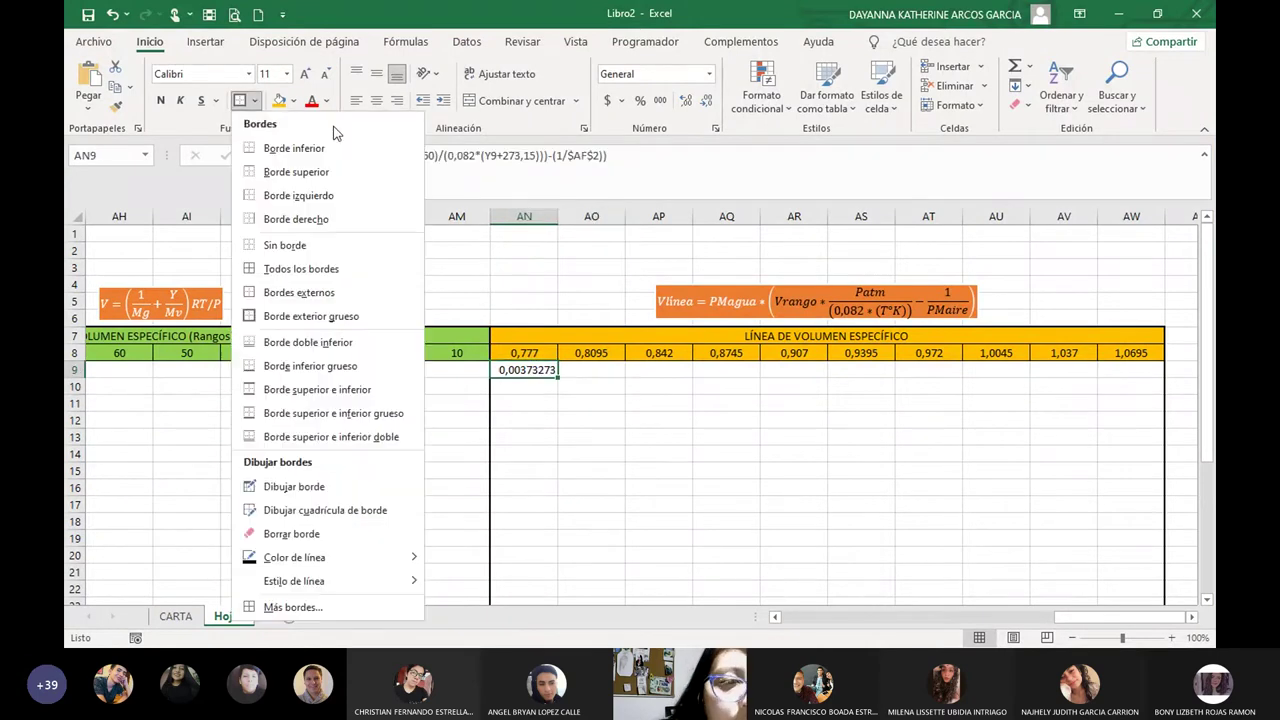
pyautogui.click(301, 268)
pyautogui.click(815, 421)
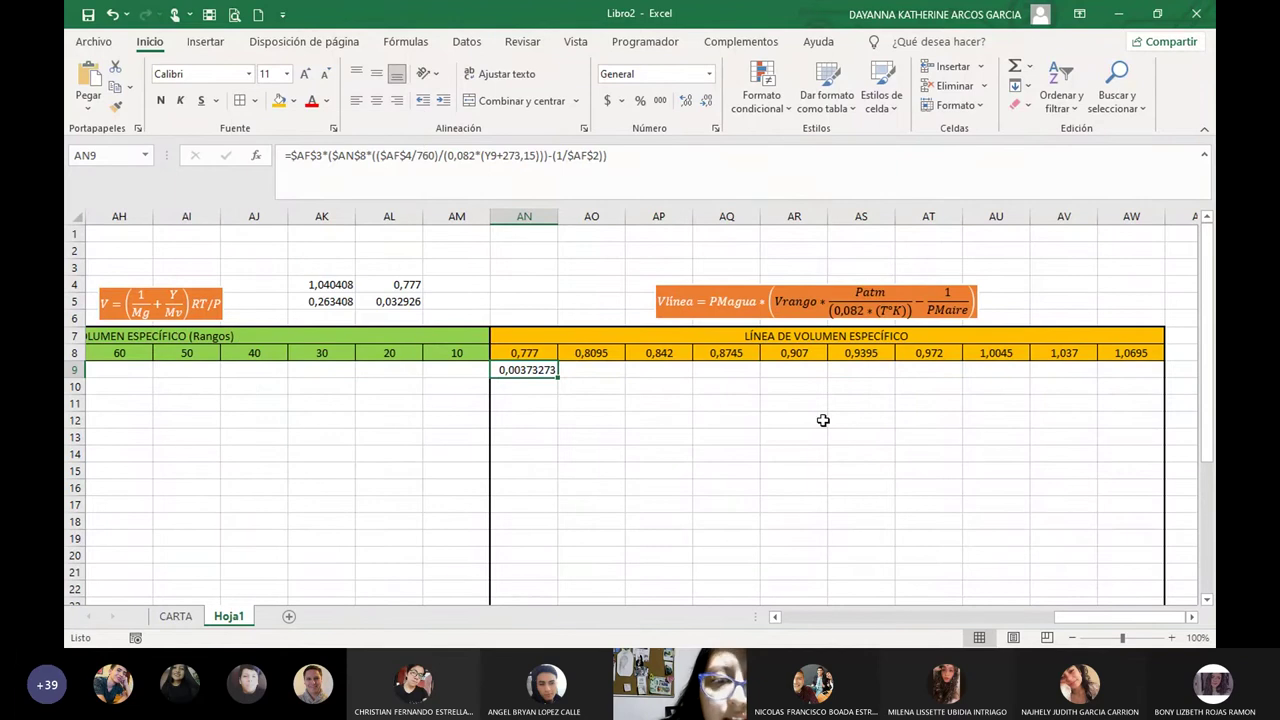
pyautogui.click(530, 370)
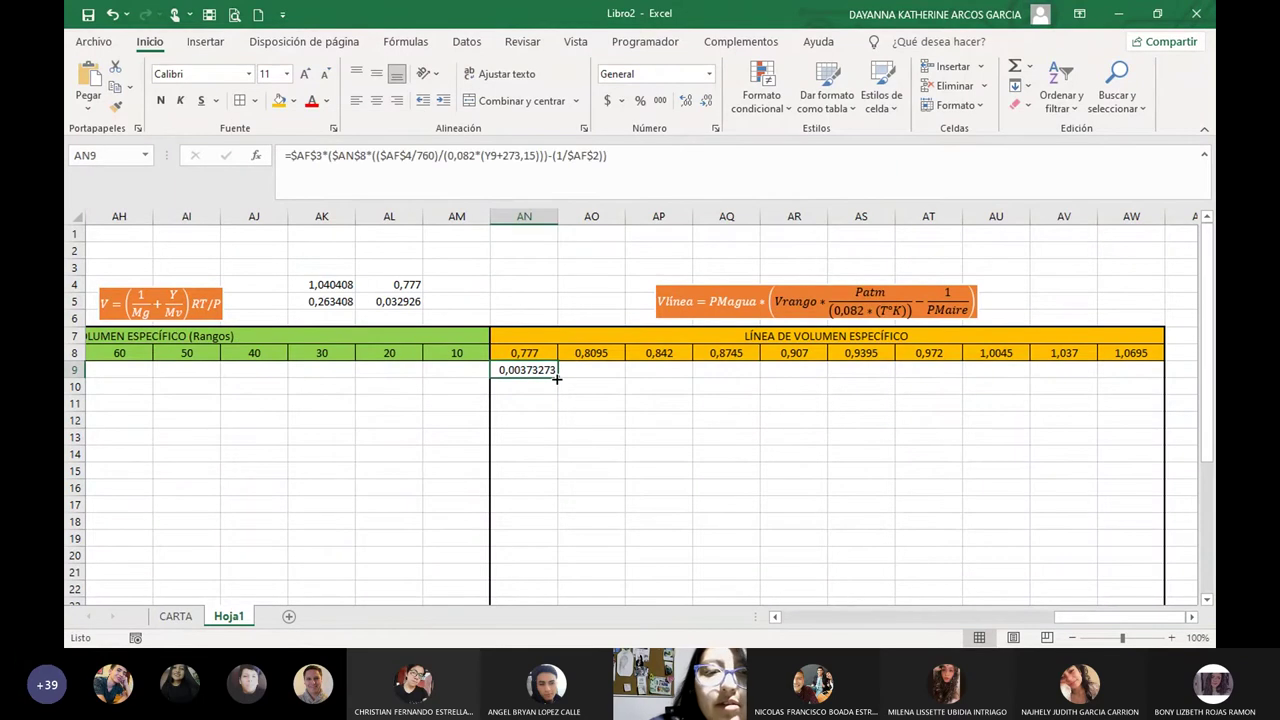
pyautogui.doubleClick(557, 379)
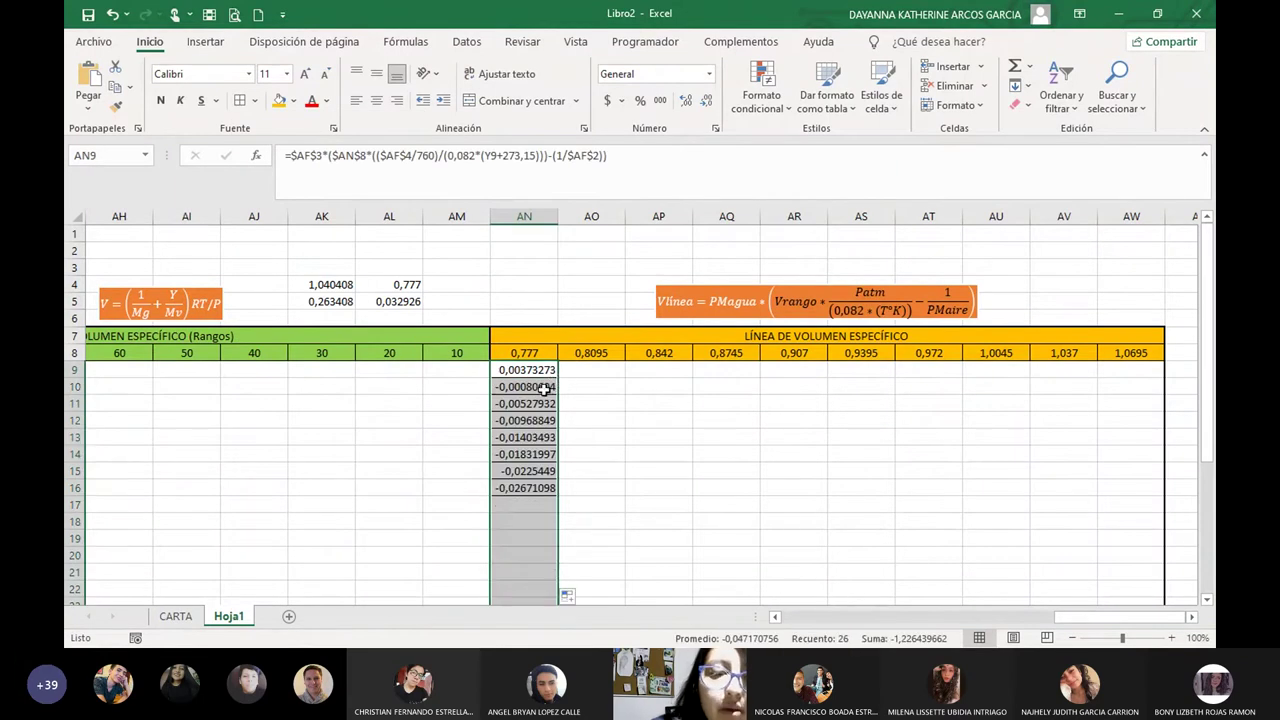
pyautogui.click(610, 450)
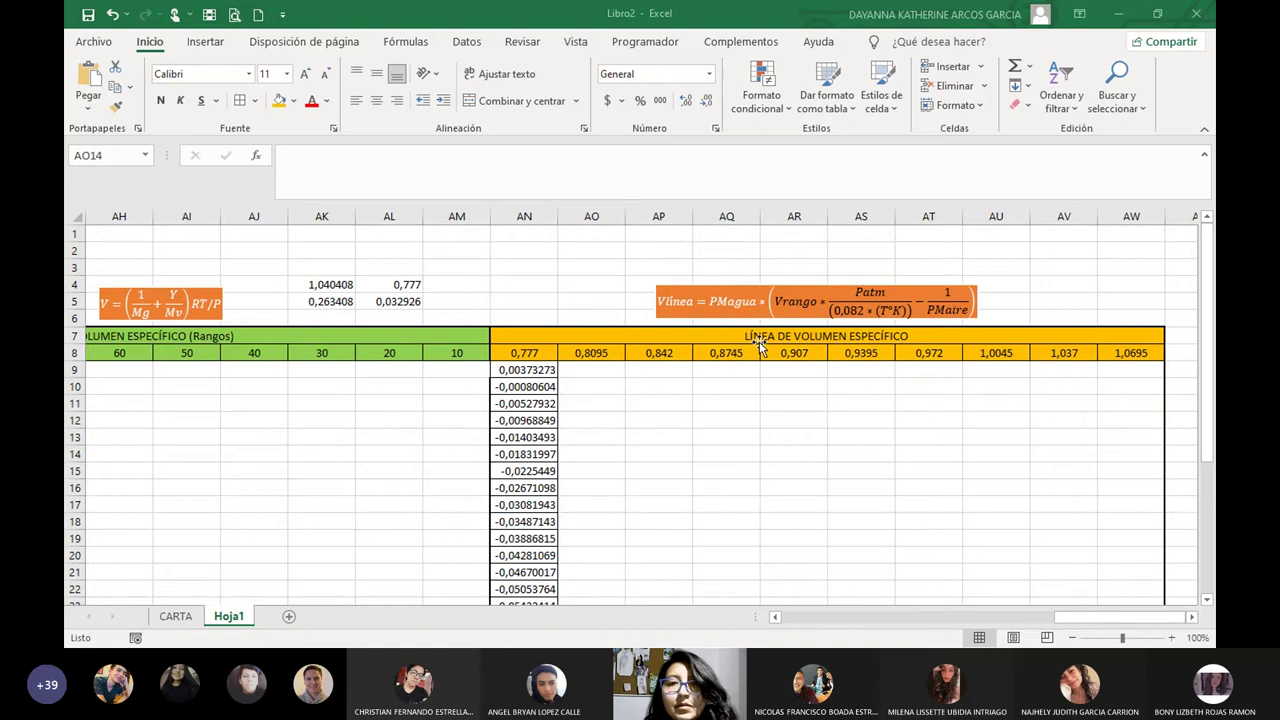
pyautogui.hotkey('ctrl', 'z')
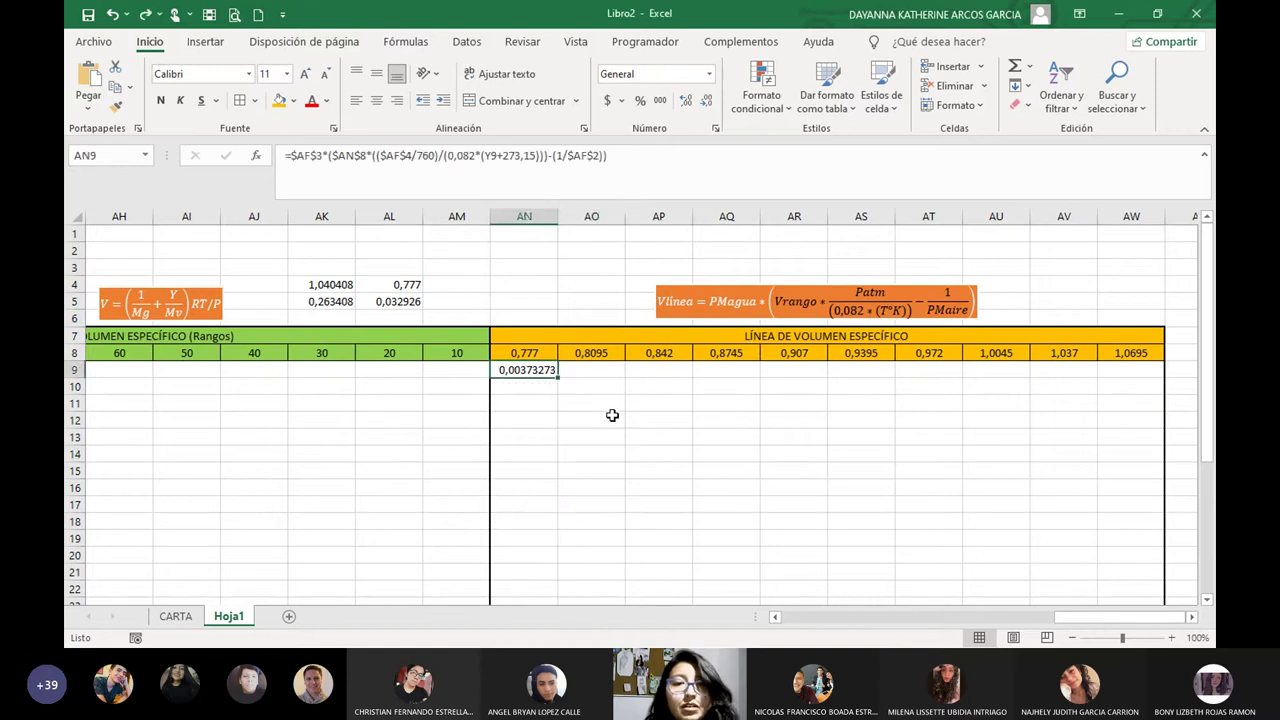
# Fill the formula in AN9 down the whole 0,777 column of the LÍNEA DE VOLUMEN ESPECÍFICO table.
pyautogui.click(605, 420)
pyautogui.click(533, 371)
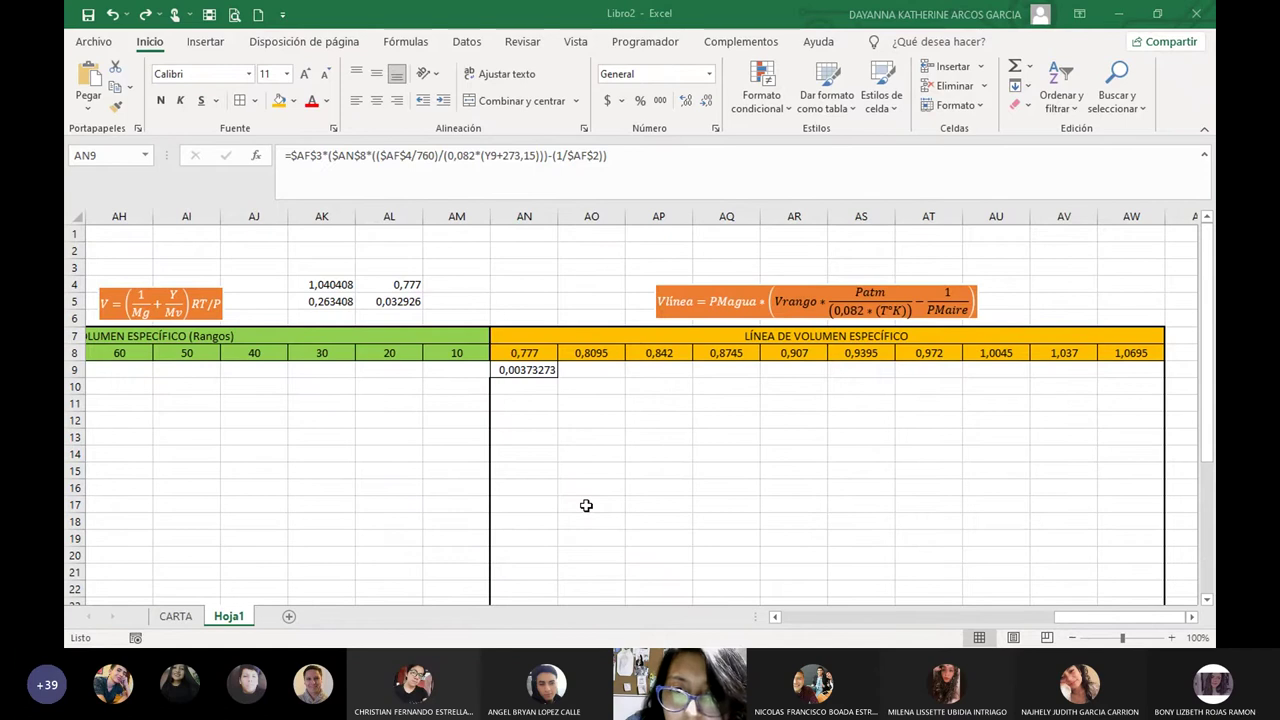
pyautogui.click(558, 425)
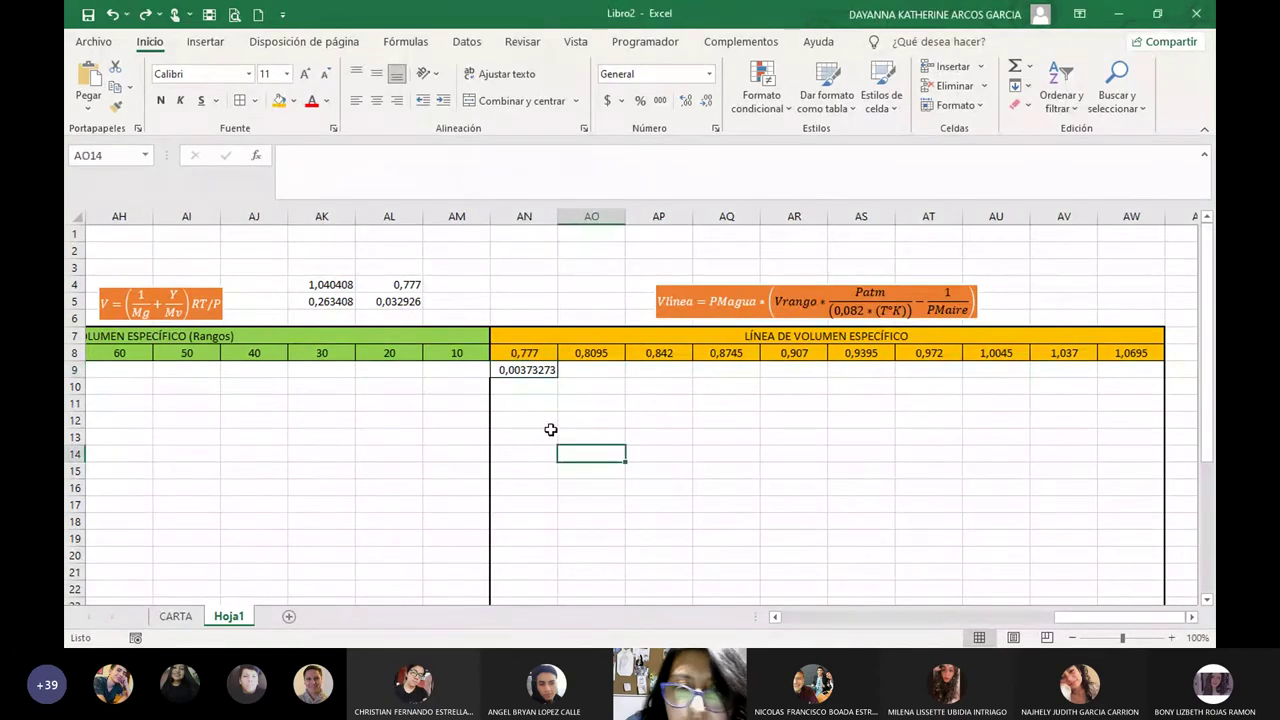
pyautogui.click(530, 369)
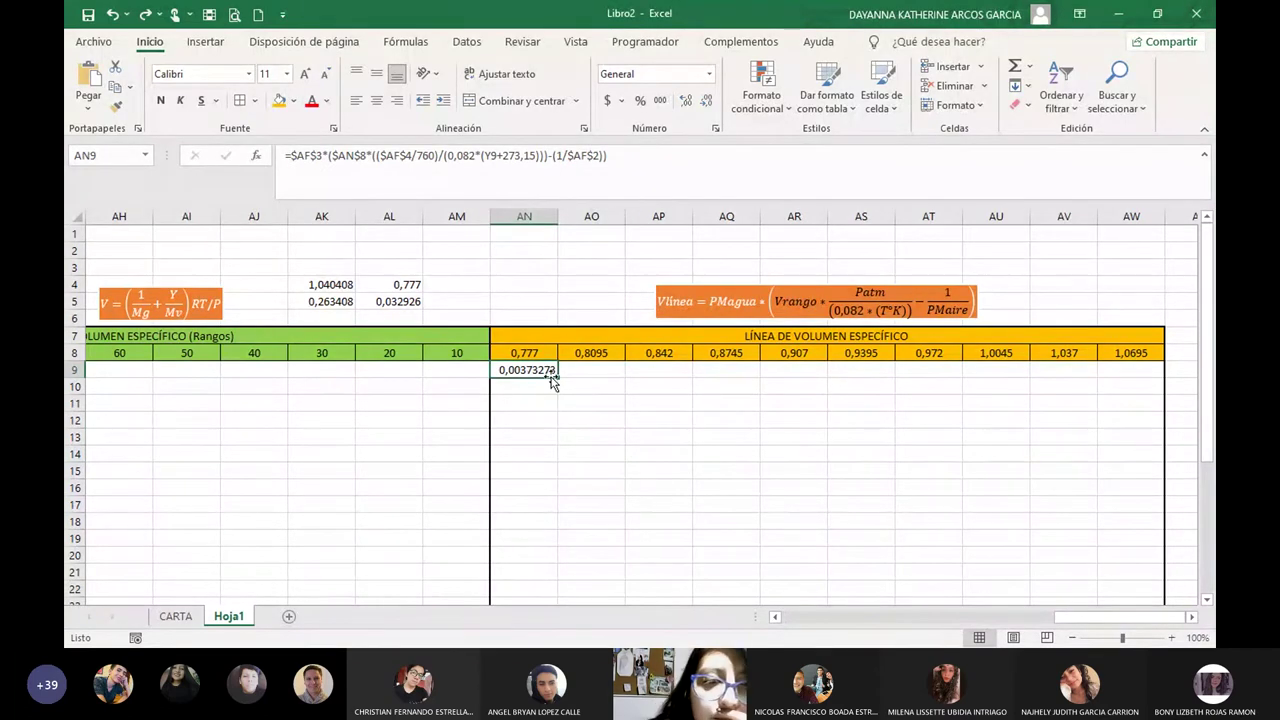
pyautogui.doubleClick(552, 380)
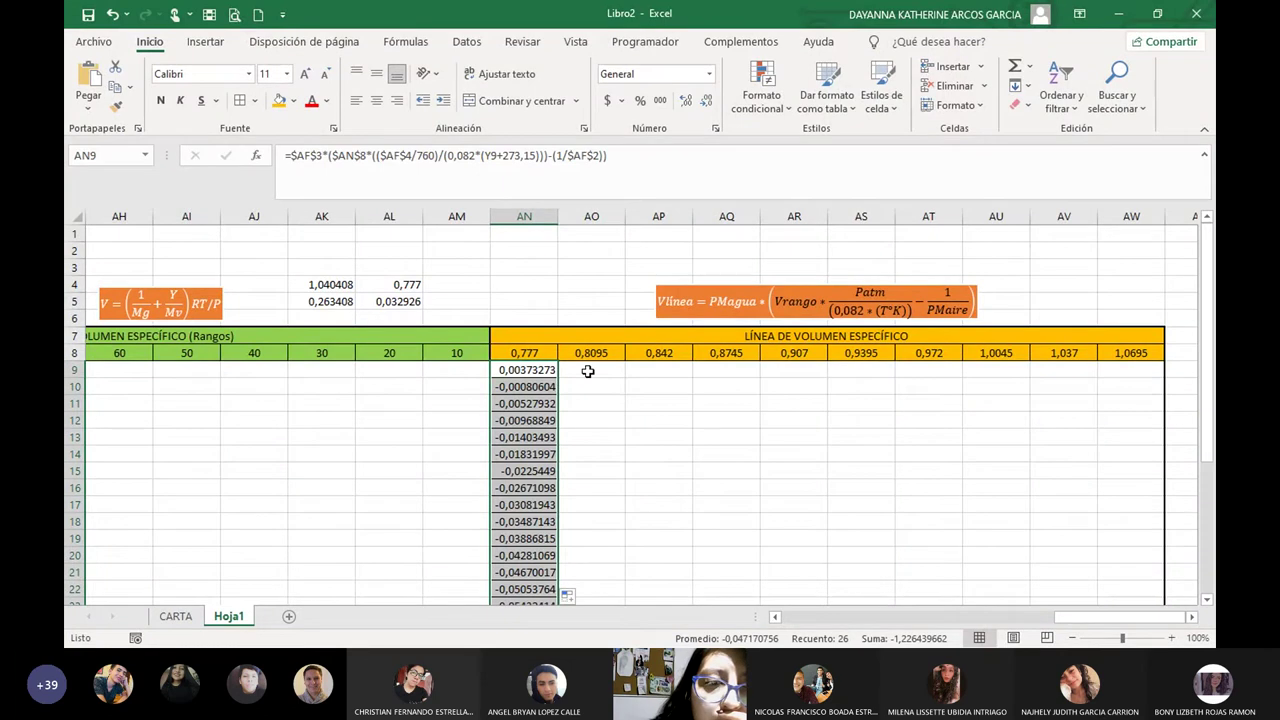
# Start the formula in AO9 with =((AF3*(AO8*((, referencing Pm Agua and the 0,8095 range header.
pyautogui.click(588, 370)
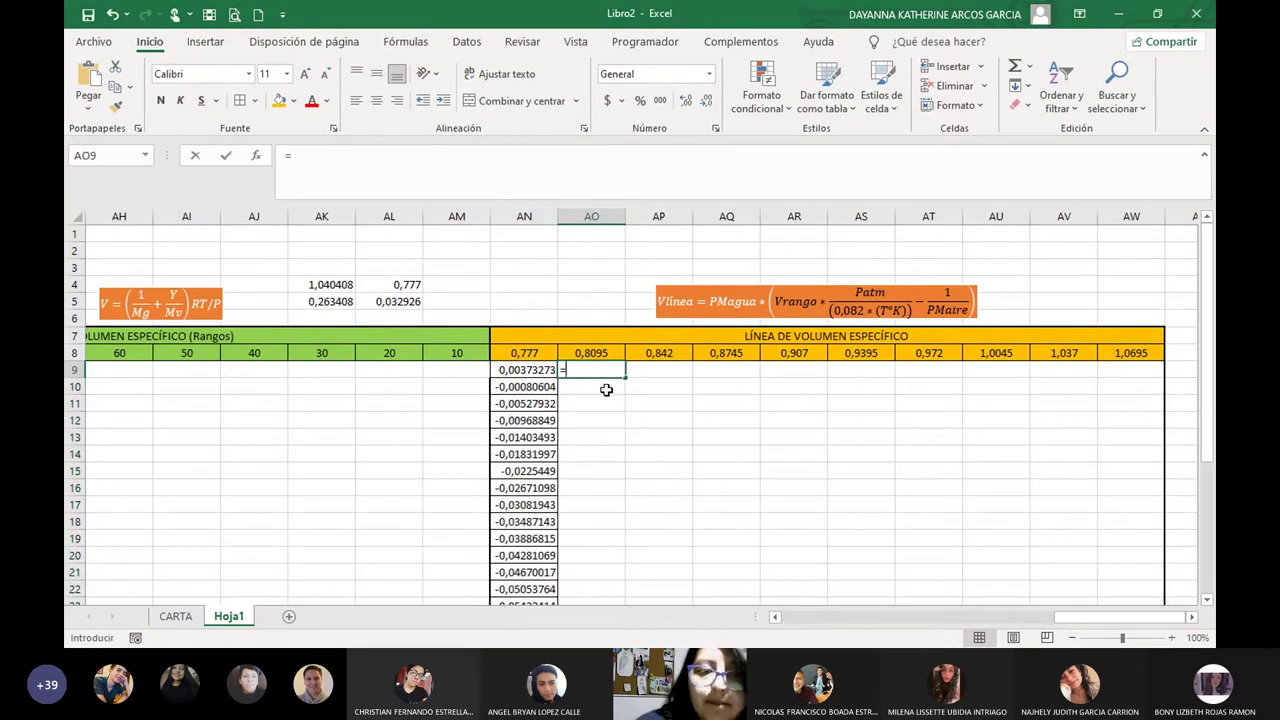
pyautogui.write('=((')
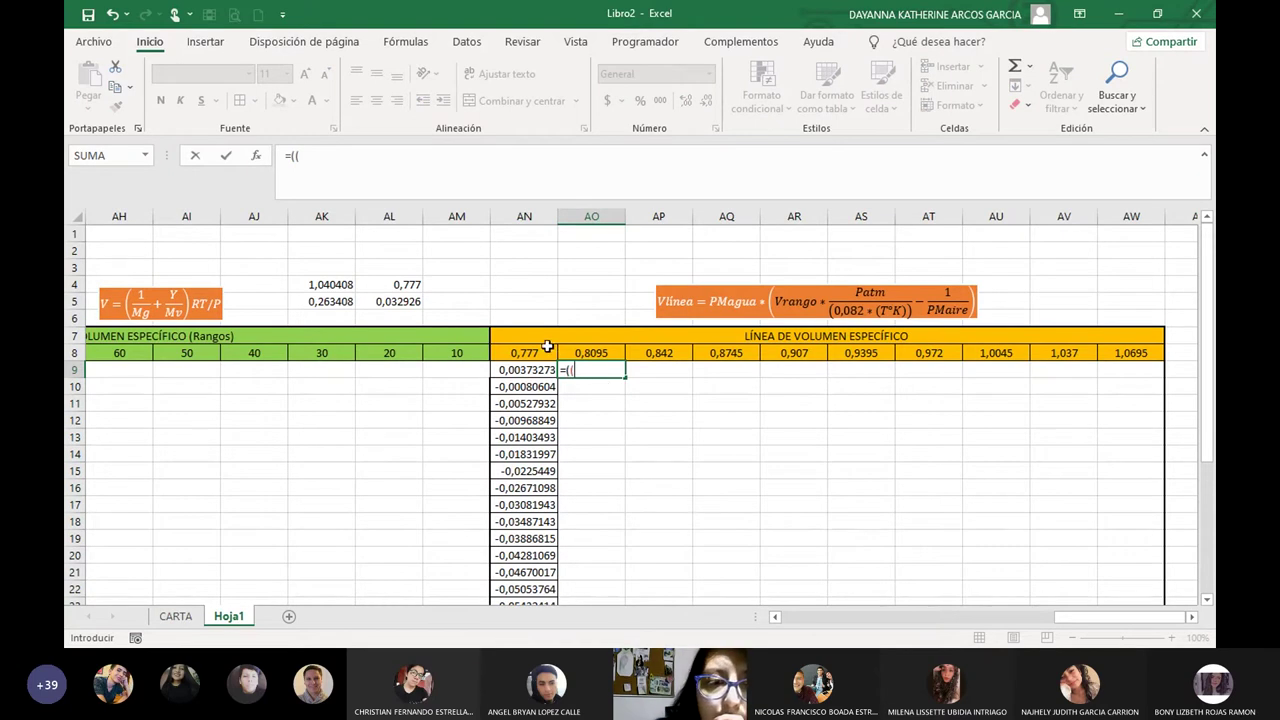
pyautogui.moveTo(1089, 618); pyautogui.dragTo(1056, 623)
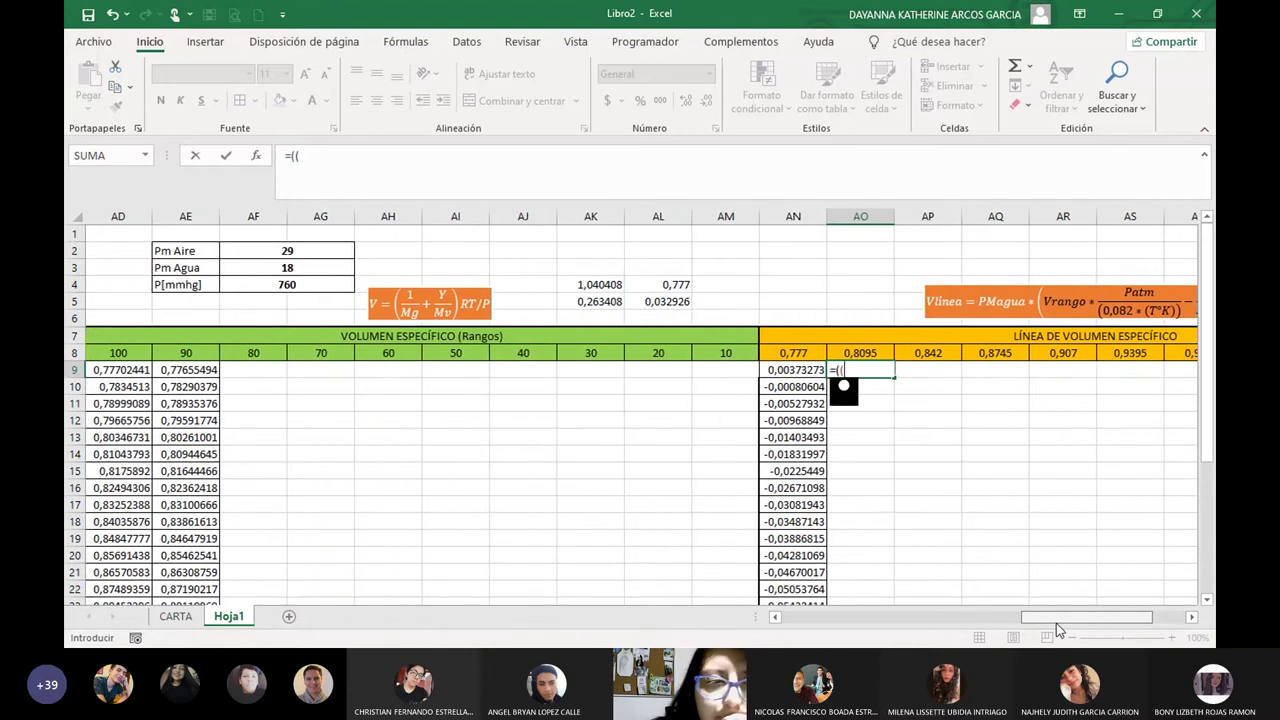
pyautogui.click(319, 264)
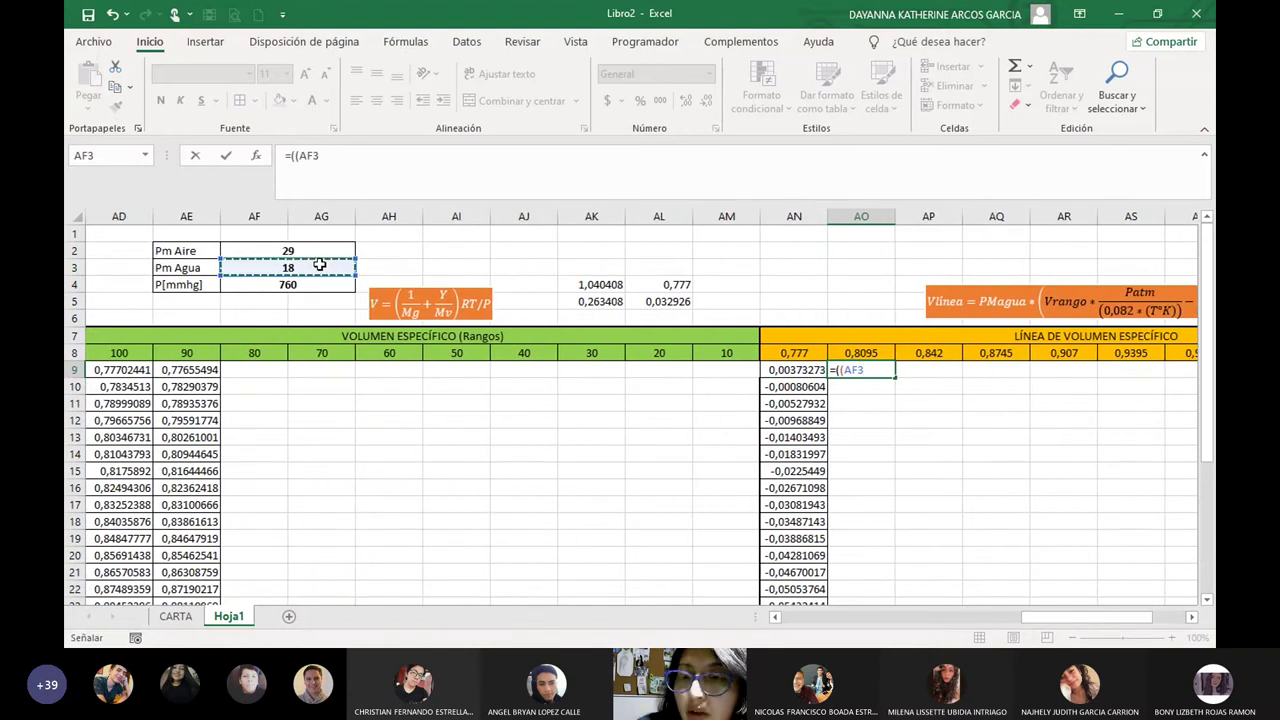
pyautogui.write('*')
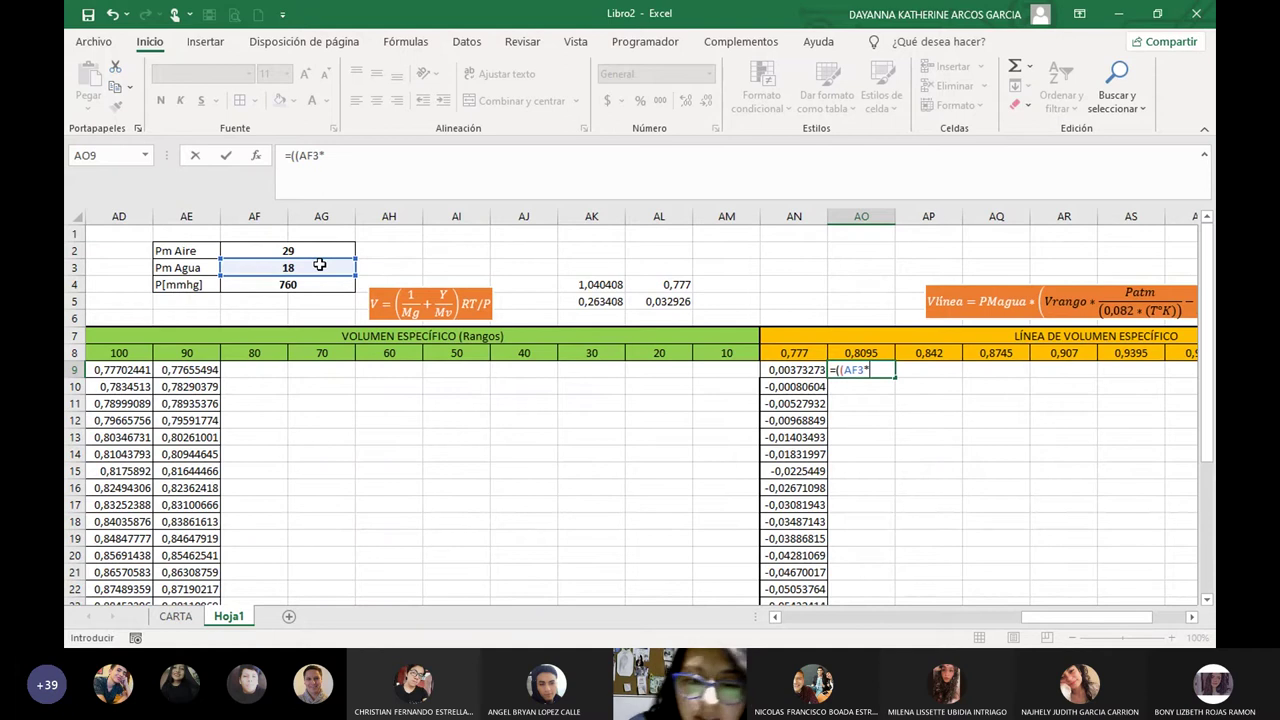
pyautogui.write('(')
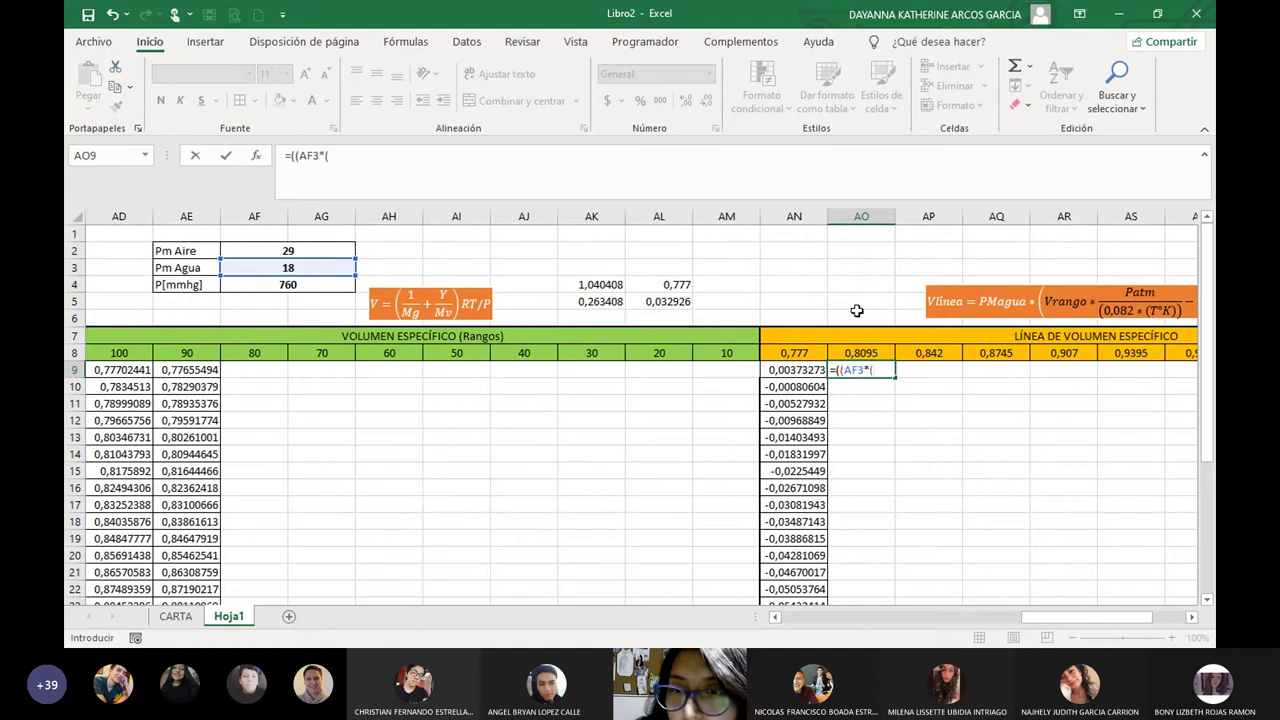
pyautogui.click(843, 353)
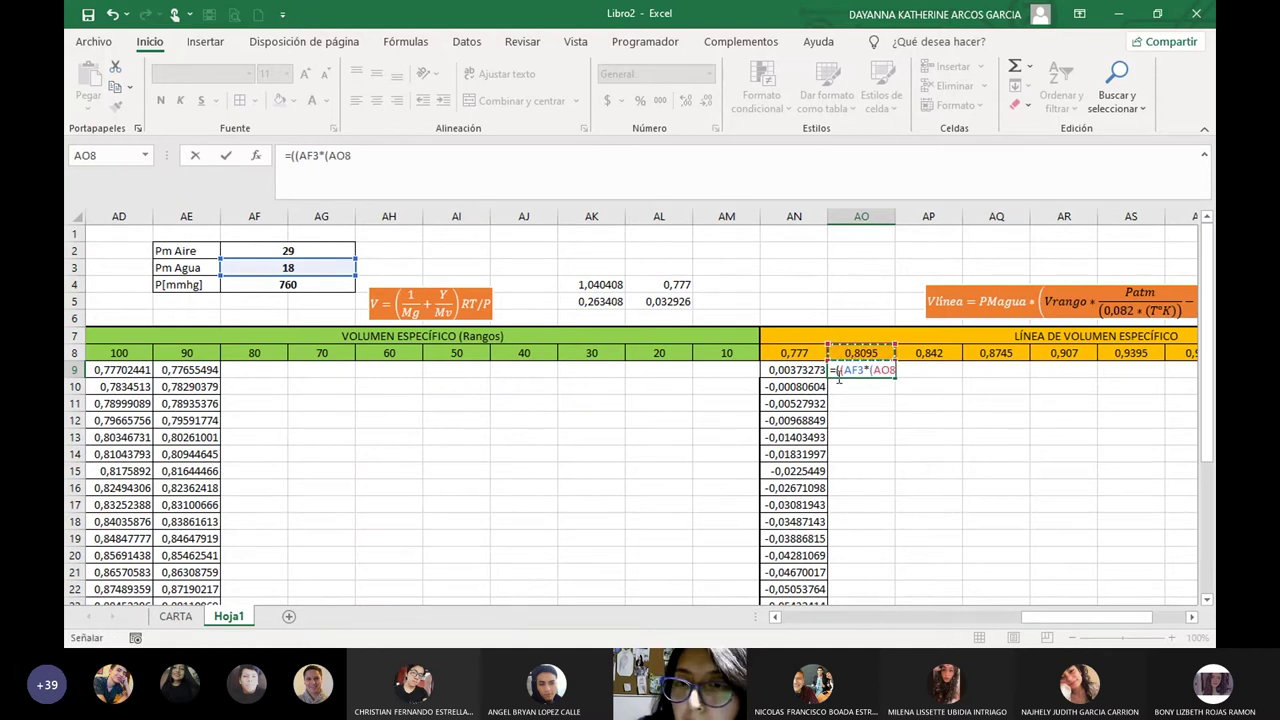
pyautogui.write('*((')
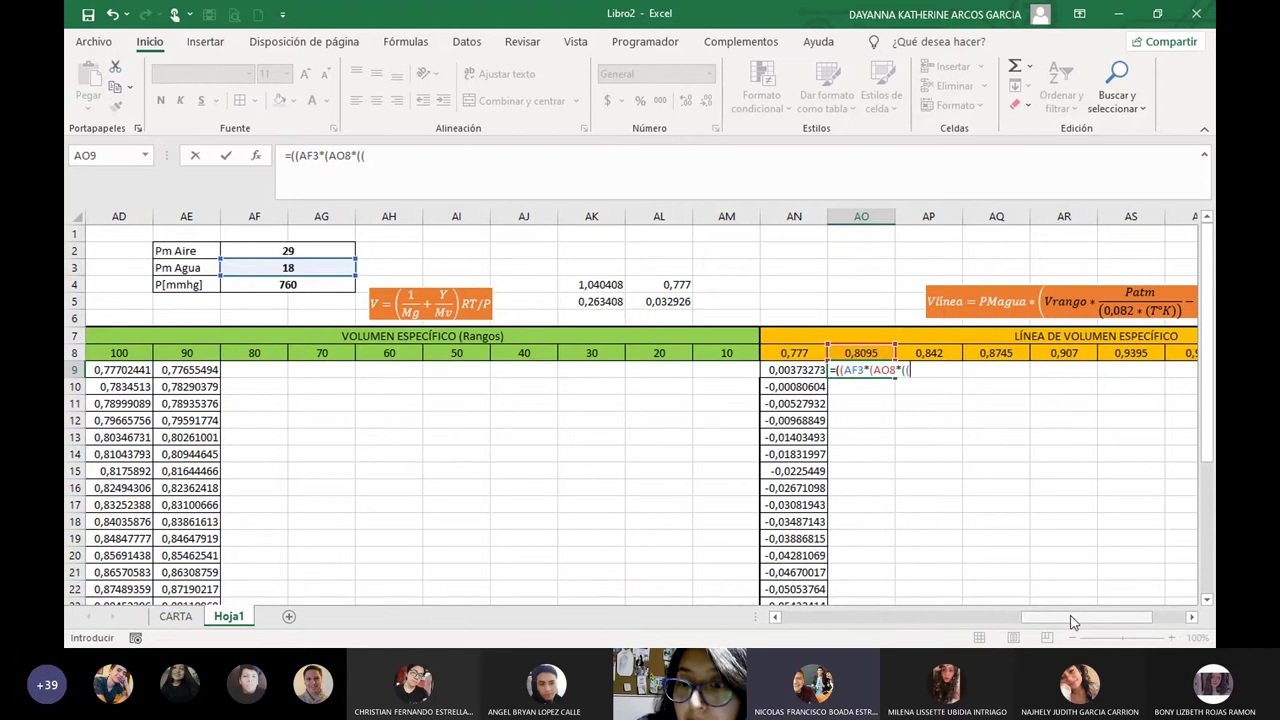
# Continue the AO9 formula with the pressure term AF4/760)/, referencing the P[mmhg] value.
pyautogui.moveTo(1076, 617); pyautogui.dragTo(1094, 620)
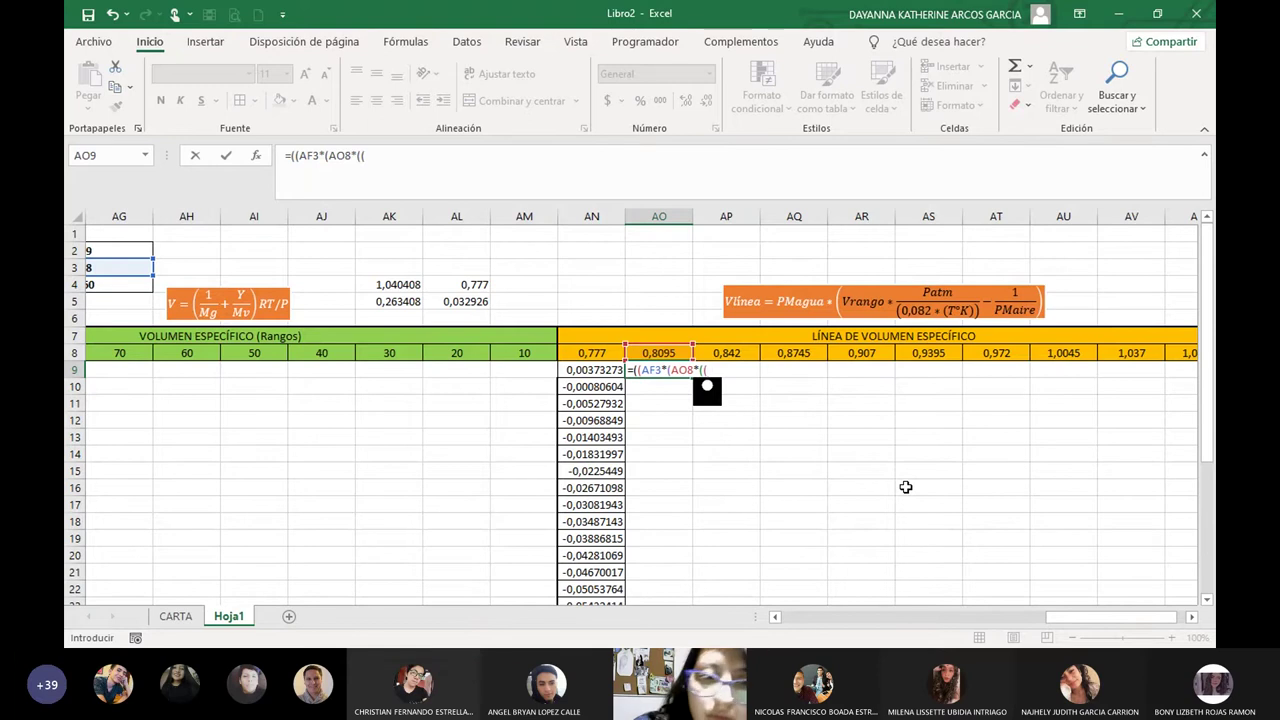
pyautogui.click(125, 286)
pyautogui.write('/')
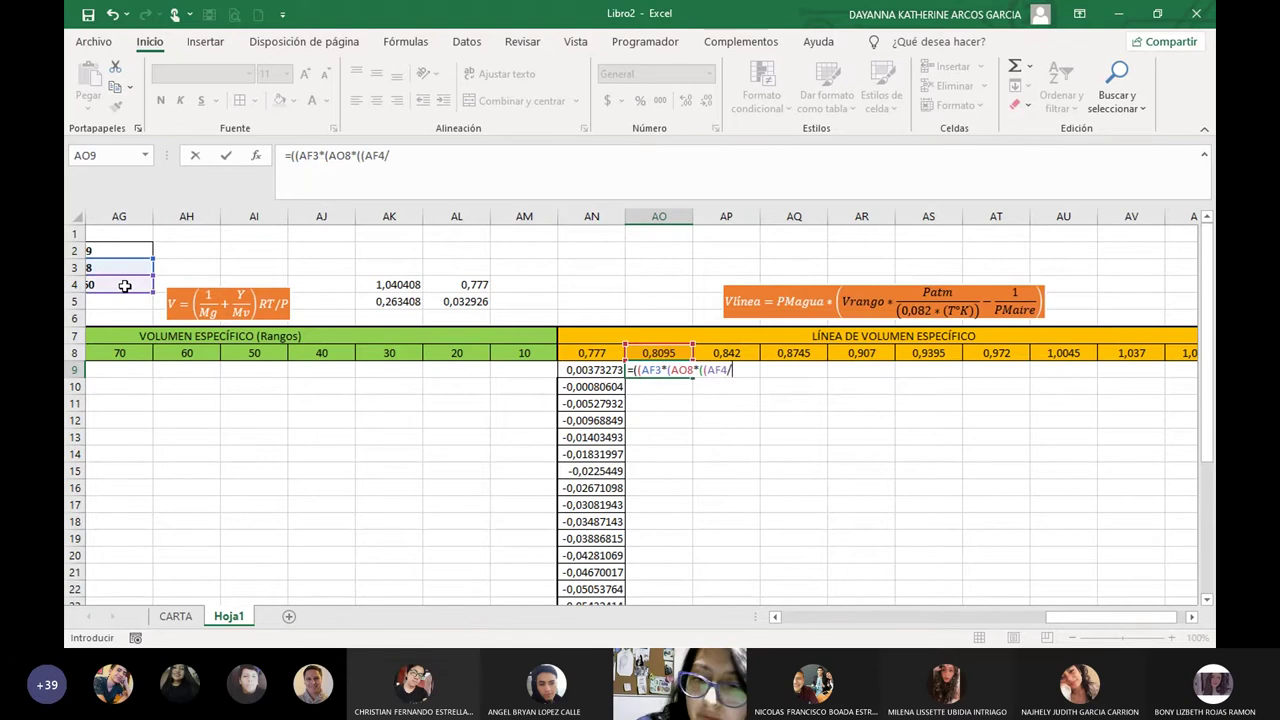
pyautogui.write('760)')
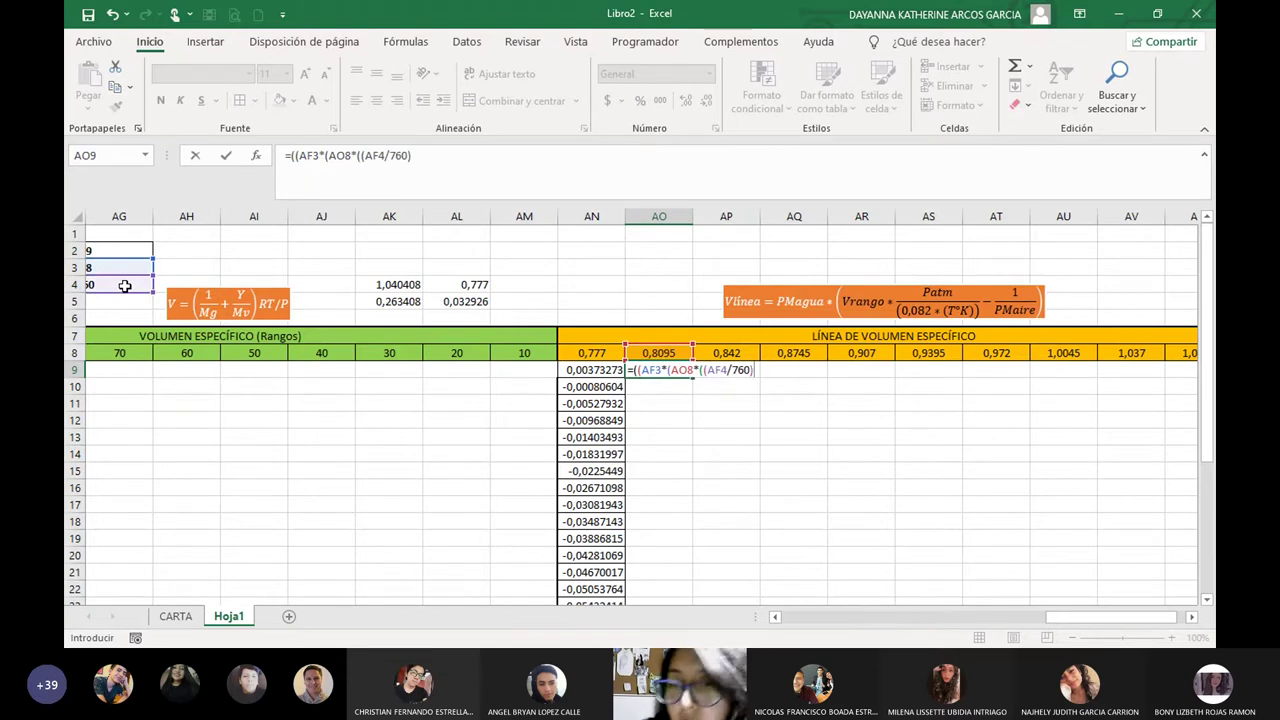
pyautogui.write('/')
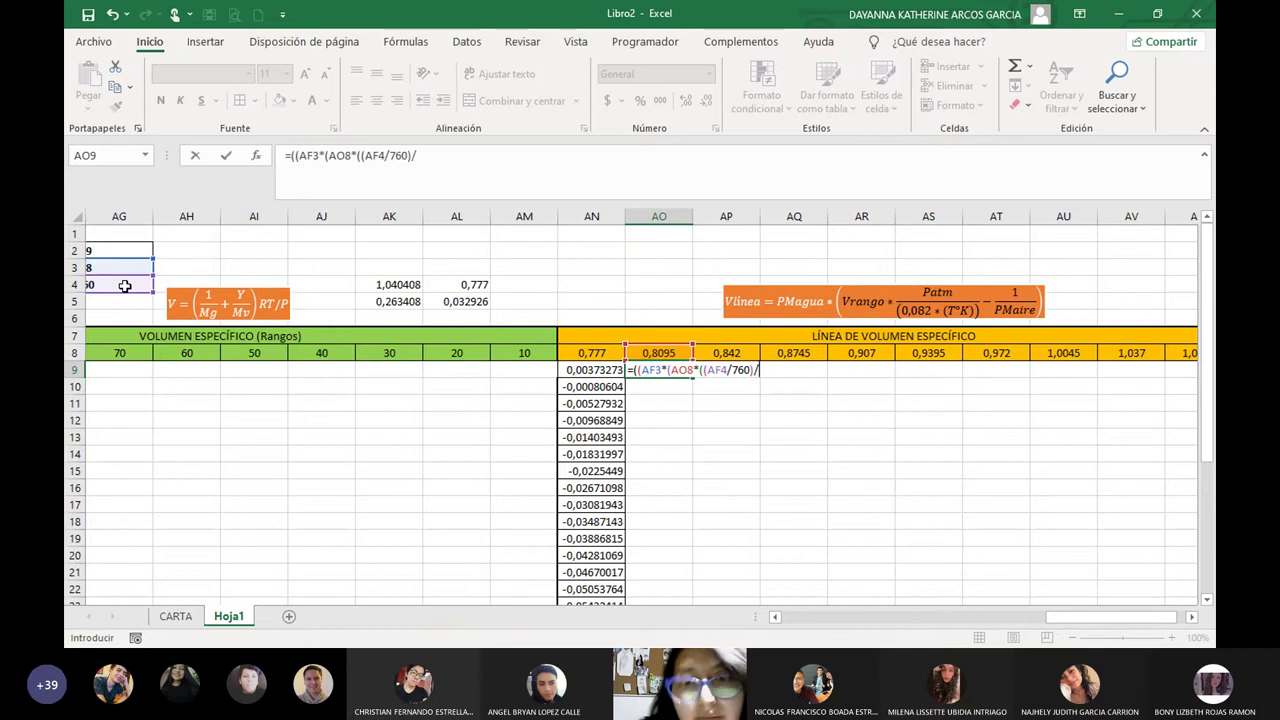
# Add the temperature denominator (0,082*(Y9+273,15)) to the AO9 formula, followed by a minus sign.
pyautogui.write('(')
pyautogui.write('0,')
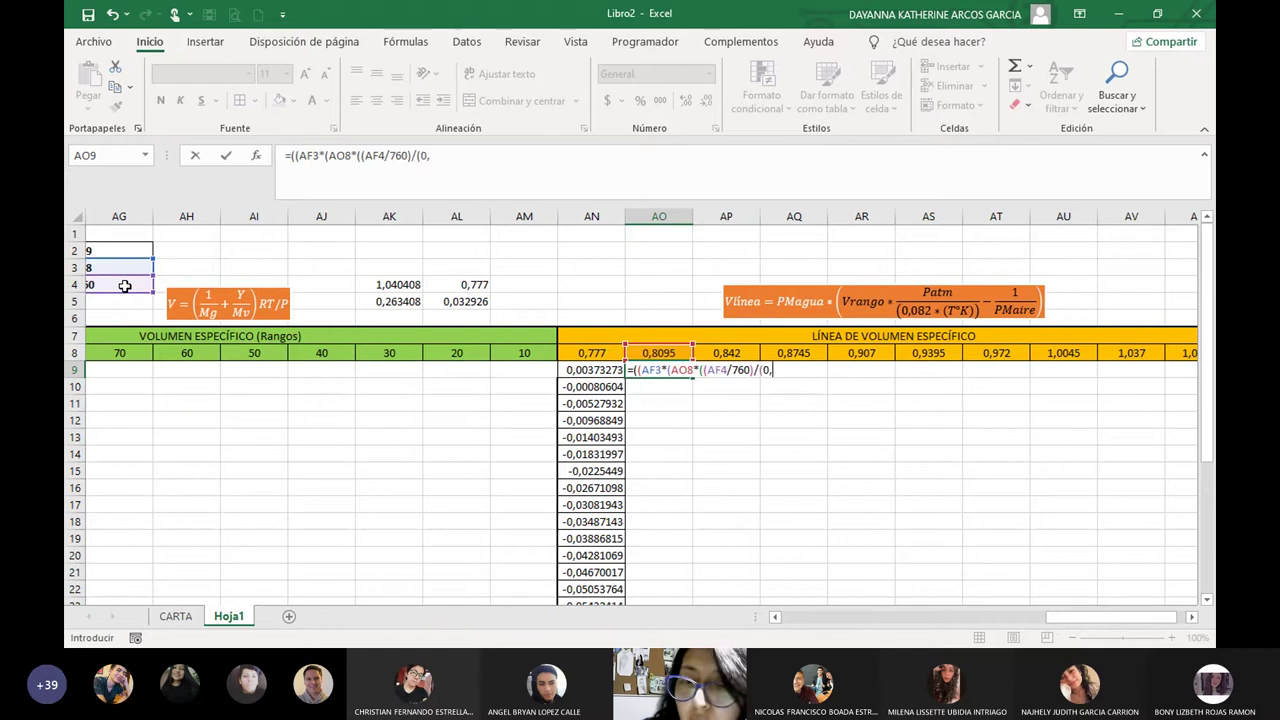
pyautogui.write('082*(')
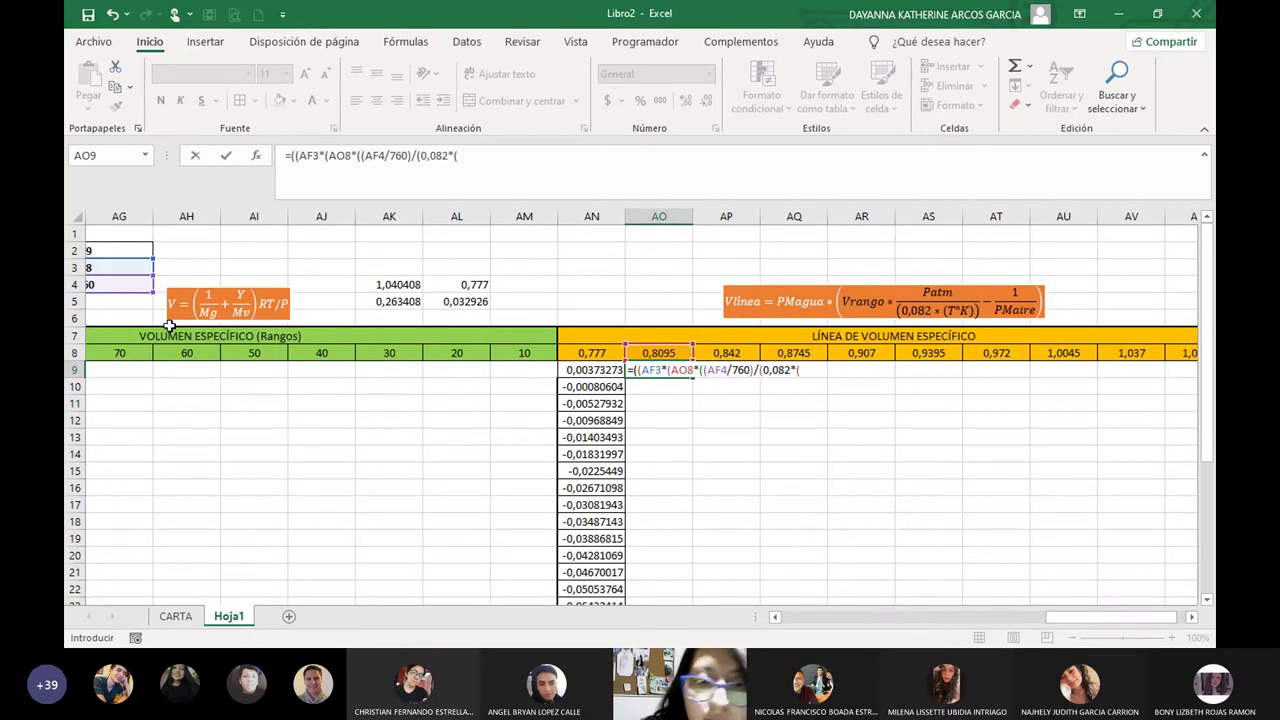
pyautogui.moveTo(1089, 626); pyautogui.dragTo(1116, 603)
pyautogui.click(270, 378)
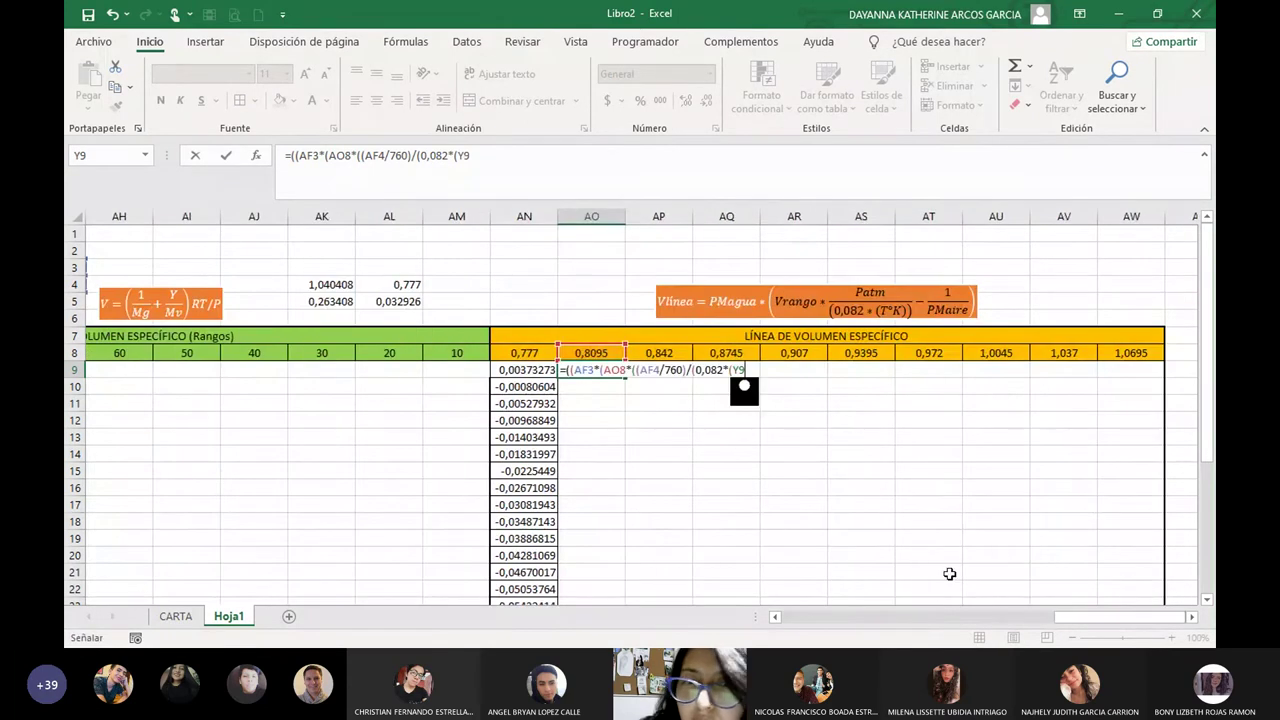
pyautogui.write('+273,15')
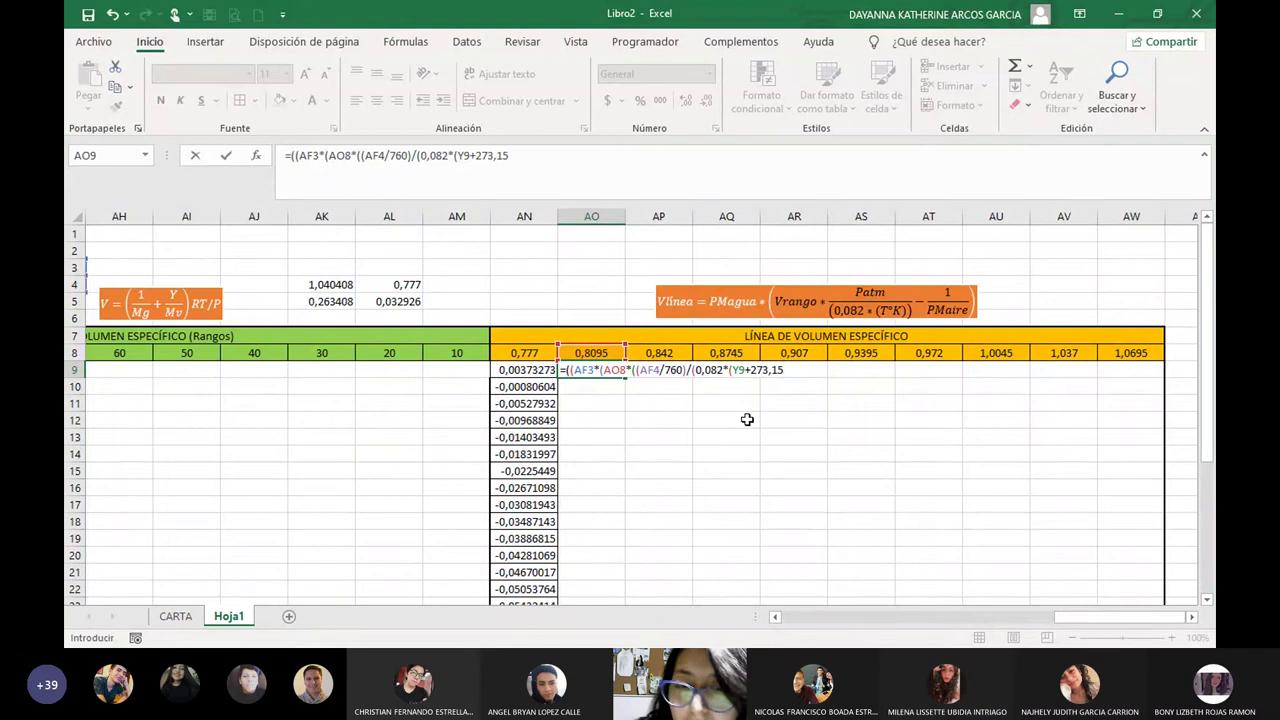
pyautogui.write('))-')
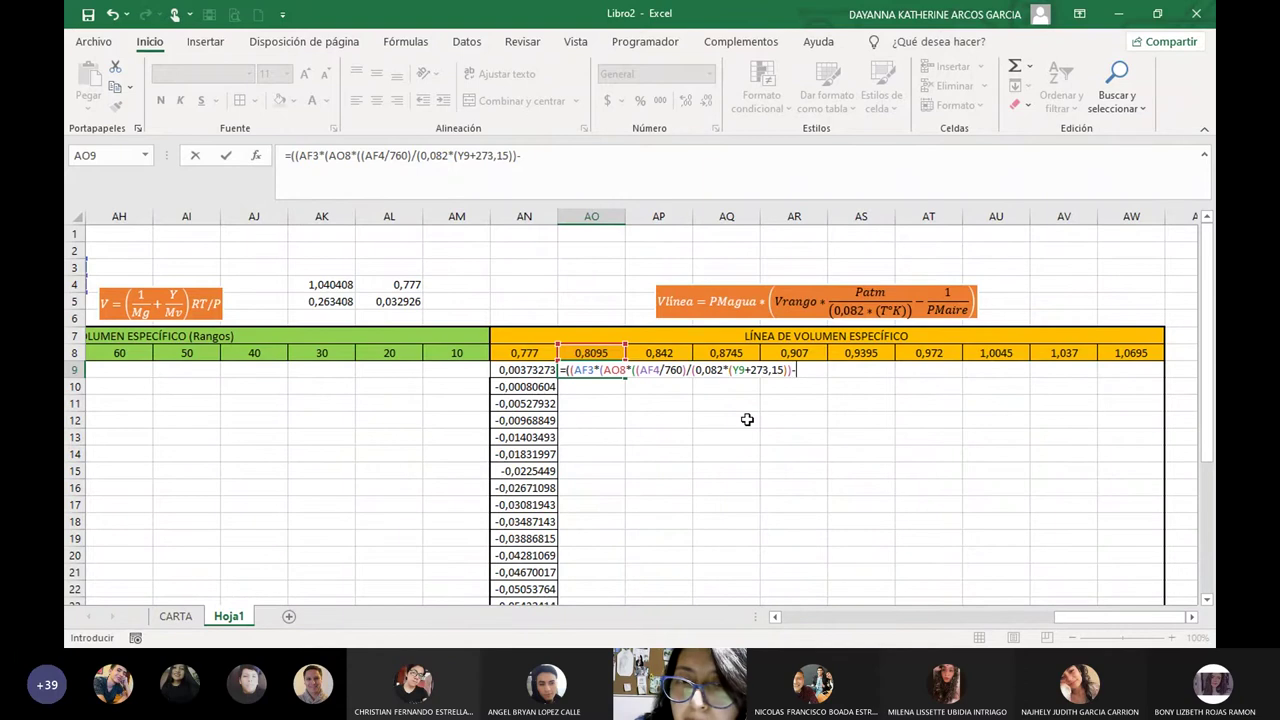
# Finish the AO9 formula with (1/AF2), referencing Pm Aire, and enter it, accepting Excel's proposed correction of the closing parentheses.
pyautogui.write('(1/')
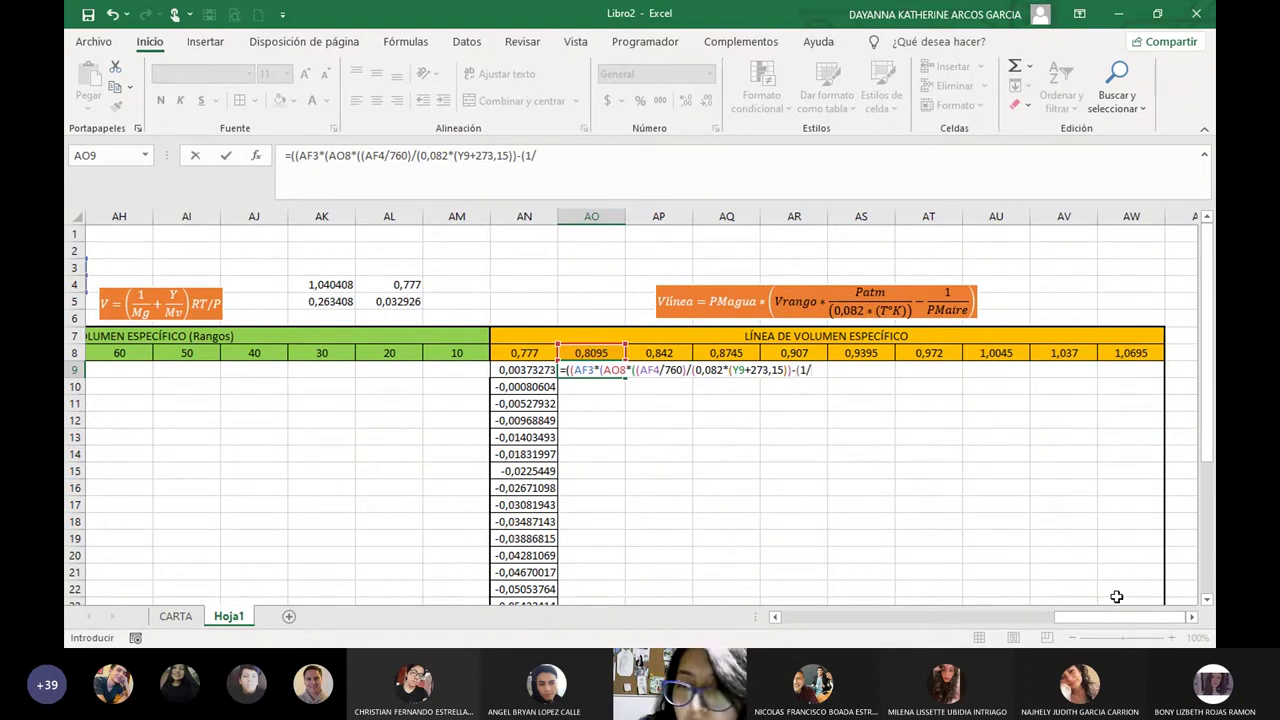
pyautogui.moveTo(1105, 617); pyautogui.dragTo(1077, 621)
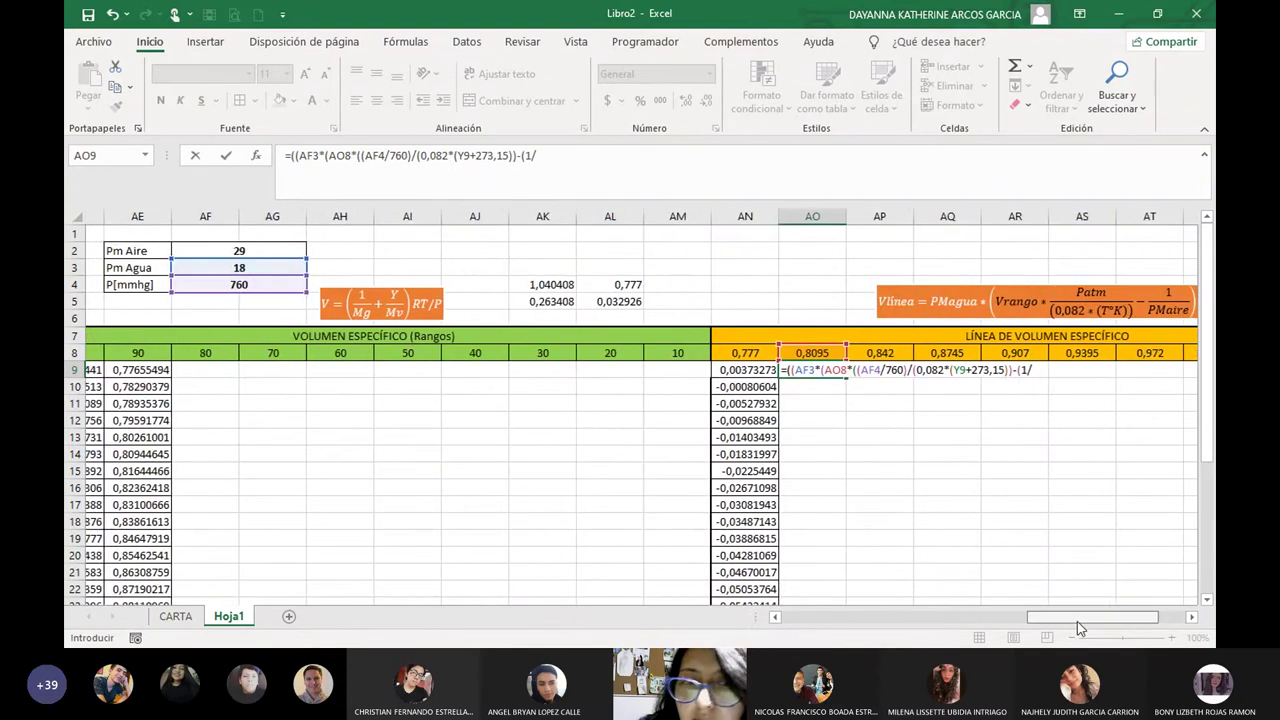
pyautogui.click(262, 251)
pyautogui.write(')')
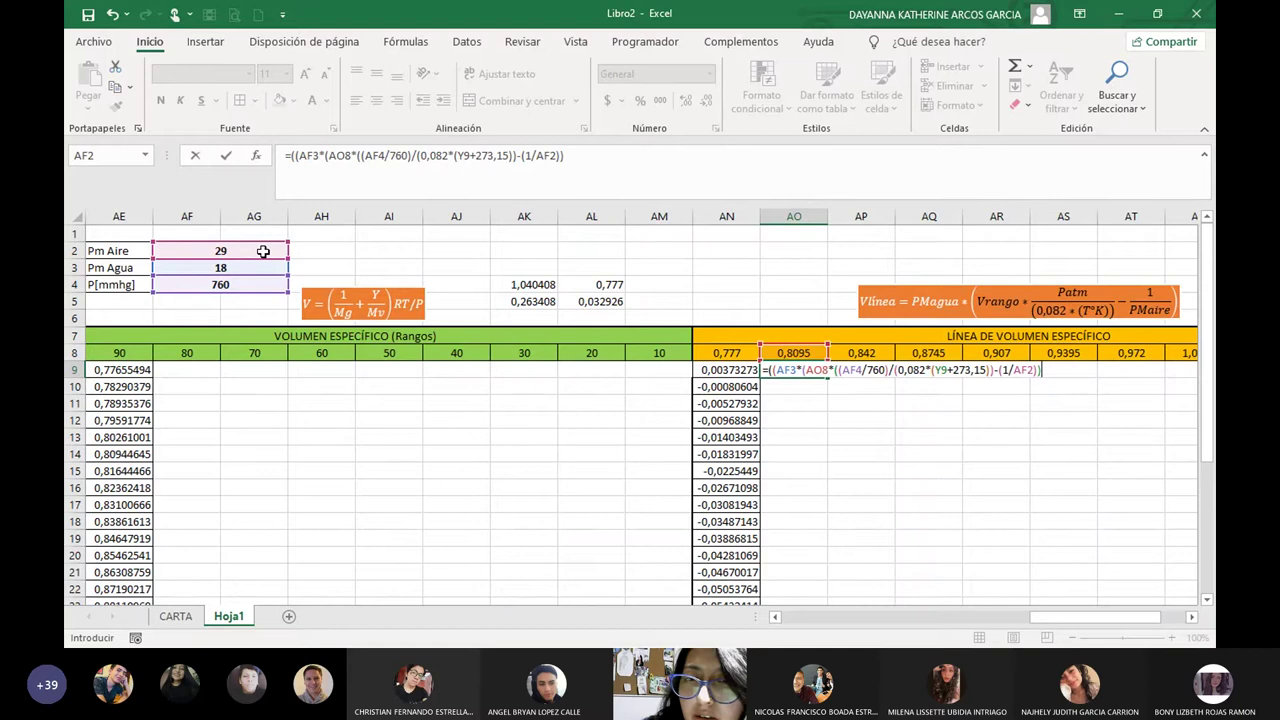
pyautogui.write(')')
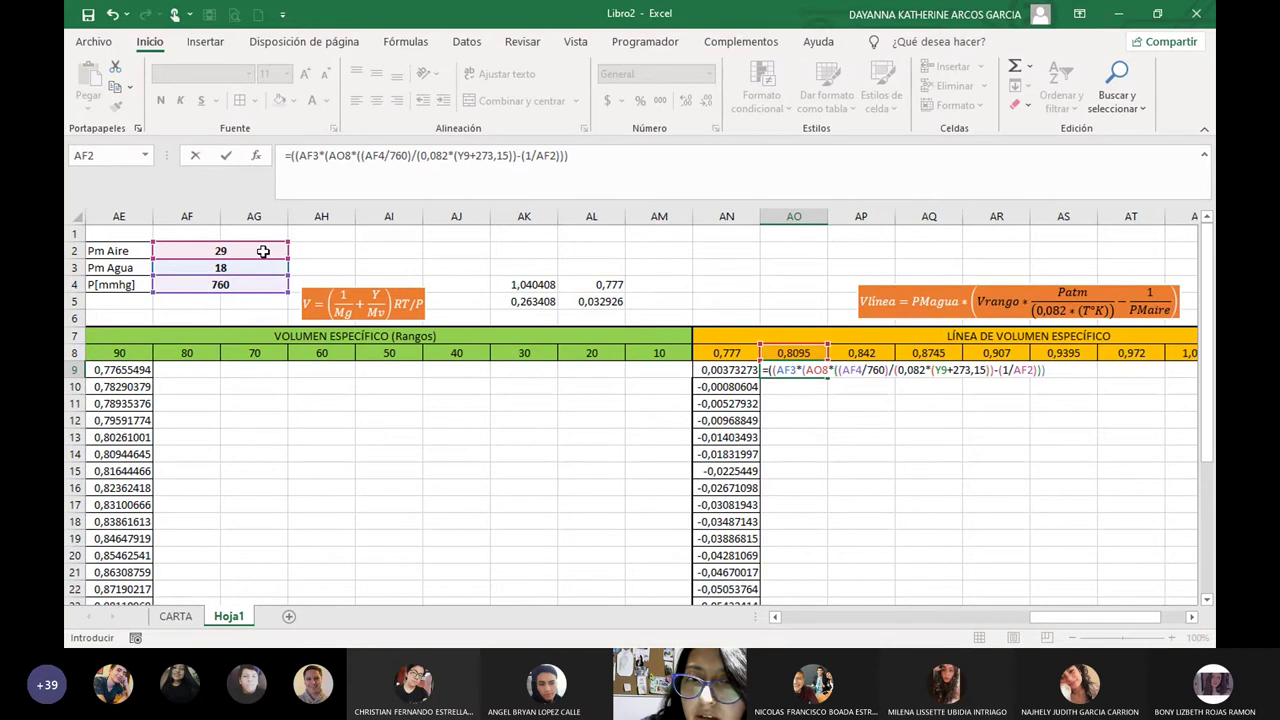
pyautogui.press('Return')
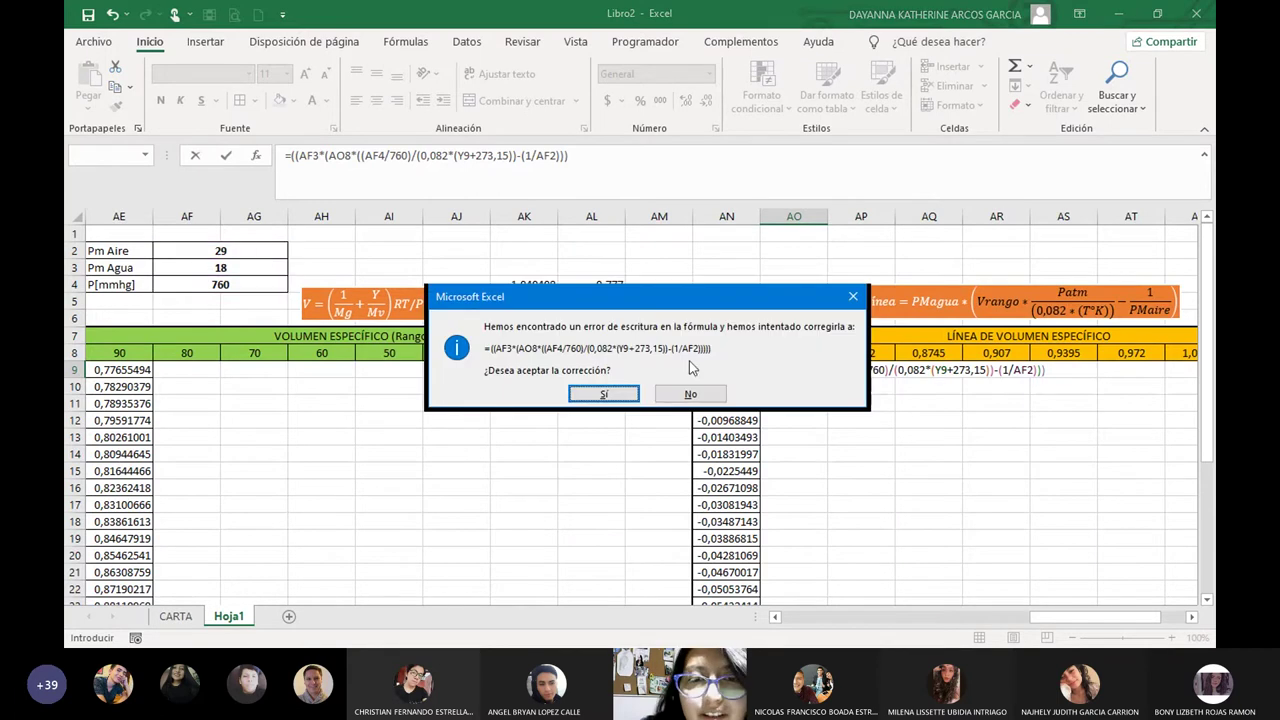
pyautogui.click(604, 394)
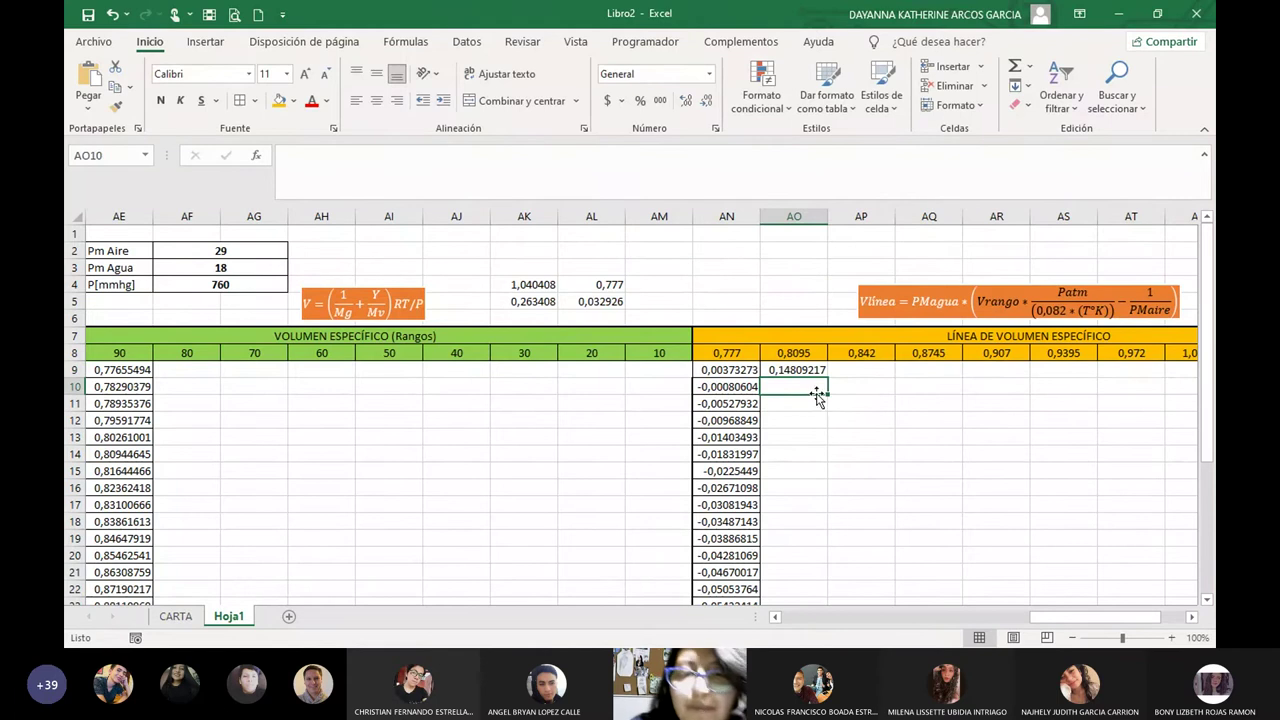
# Inspect the formula in AO9 and leave it unedited.
pyautogui.click(805, 371)
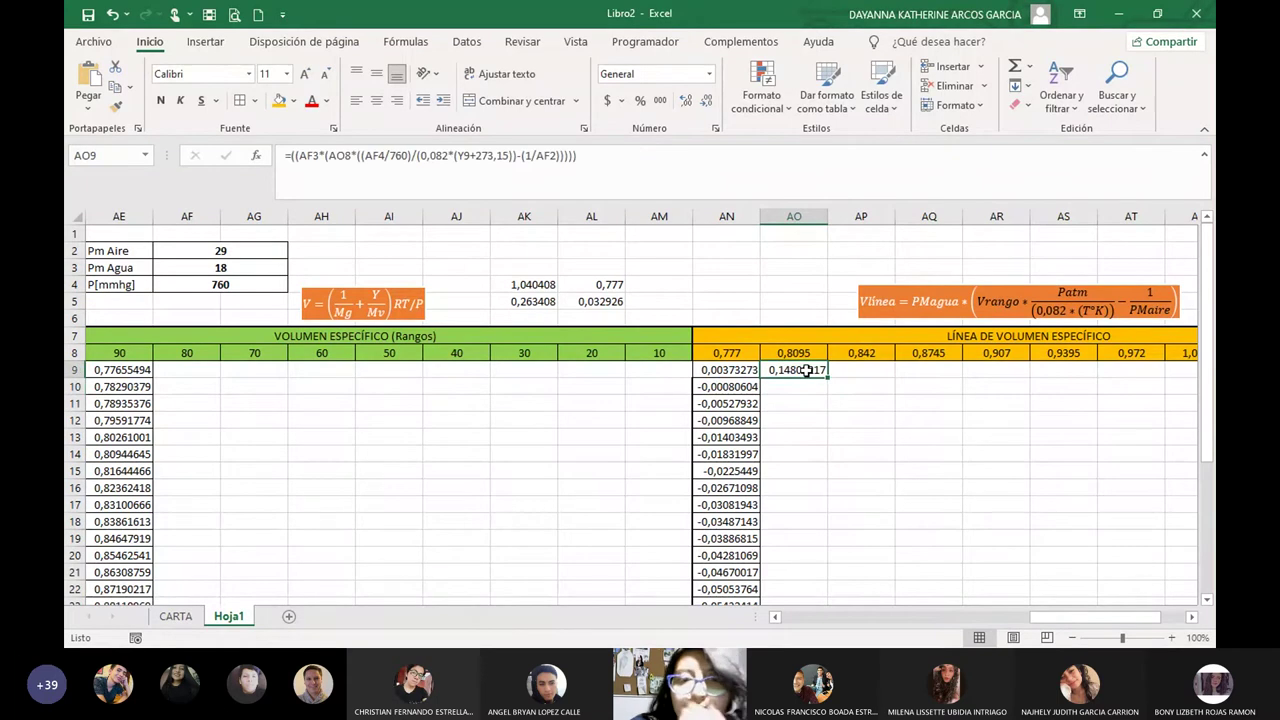
pyautogui.click(883, 422)
pyautogui.click(808, 372)
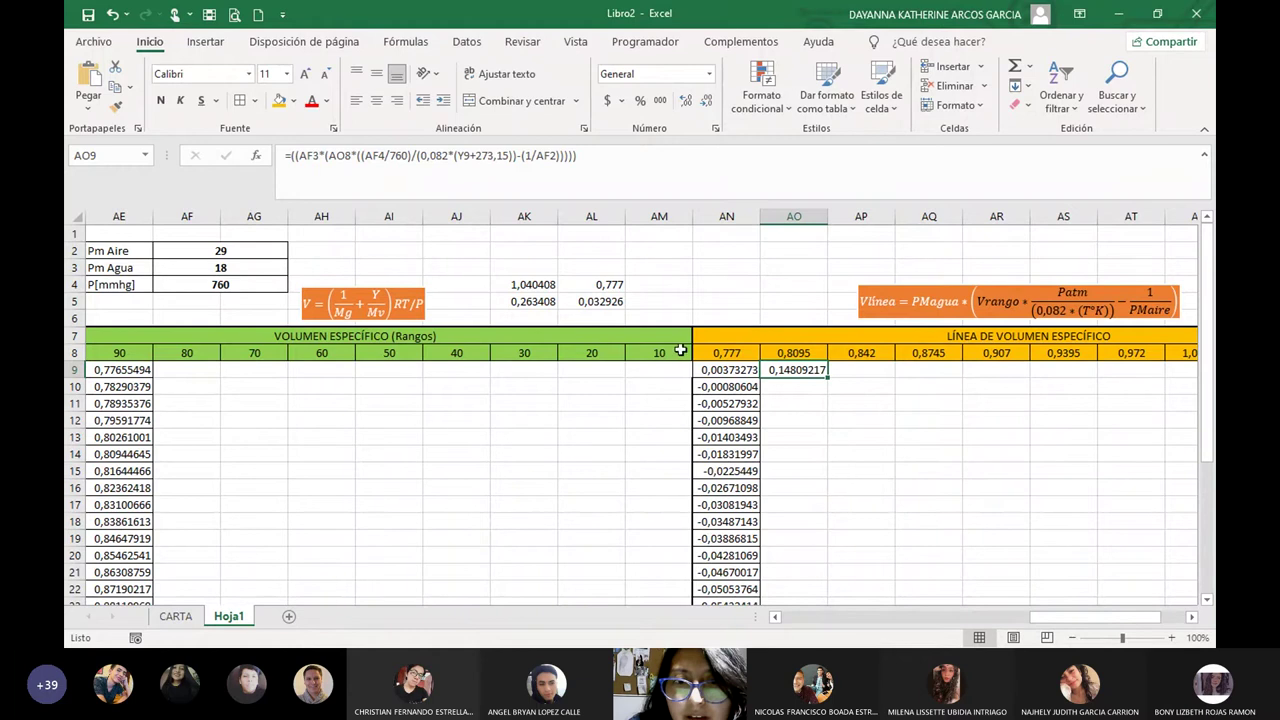
pyautogui.click(465, 168)
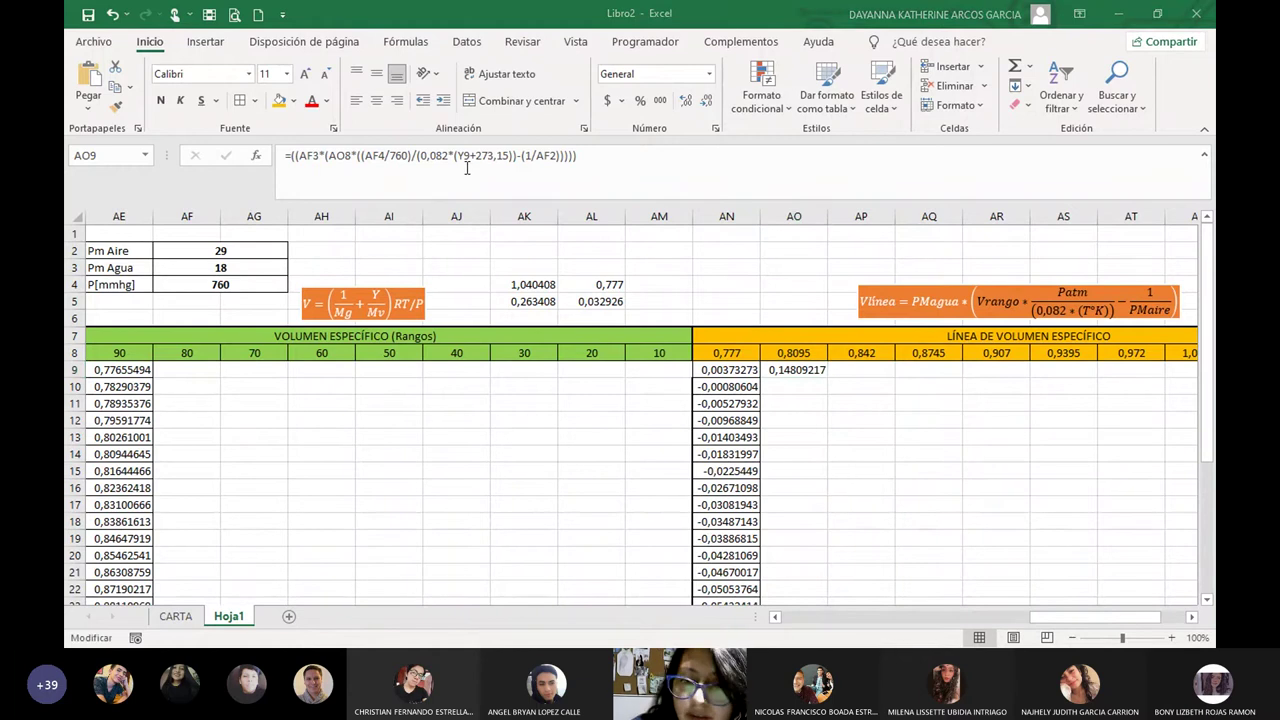
pyautogui.press('Escape')
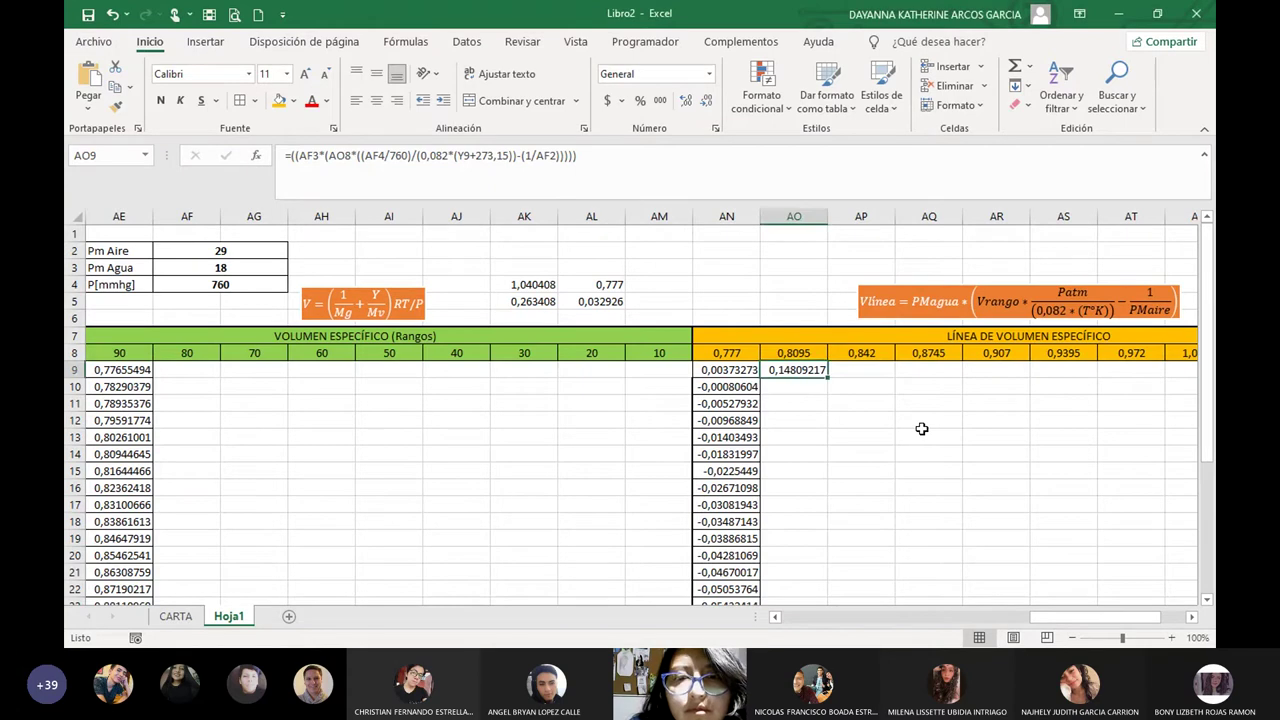
pyautogui.click(921, 429)
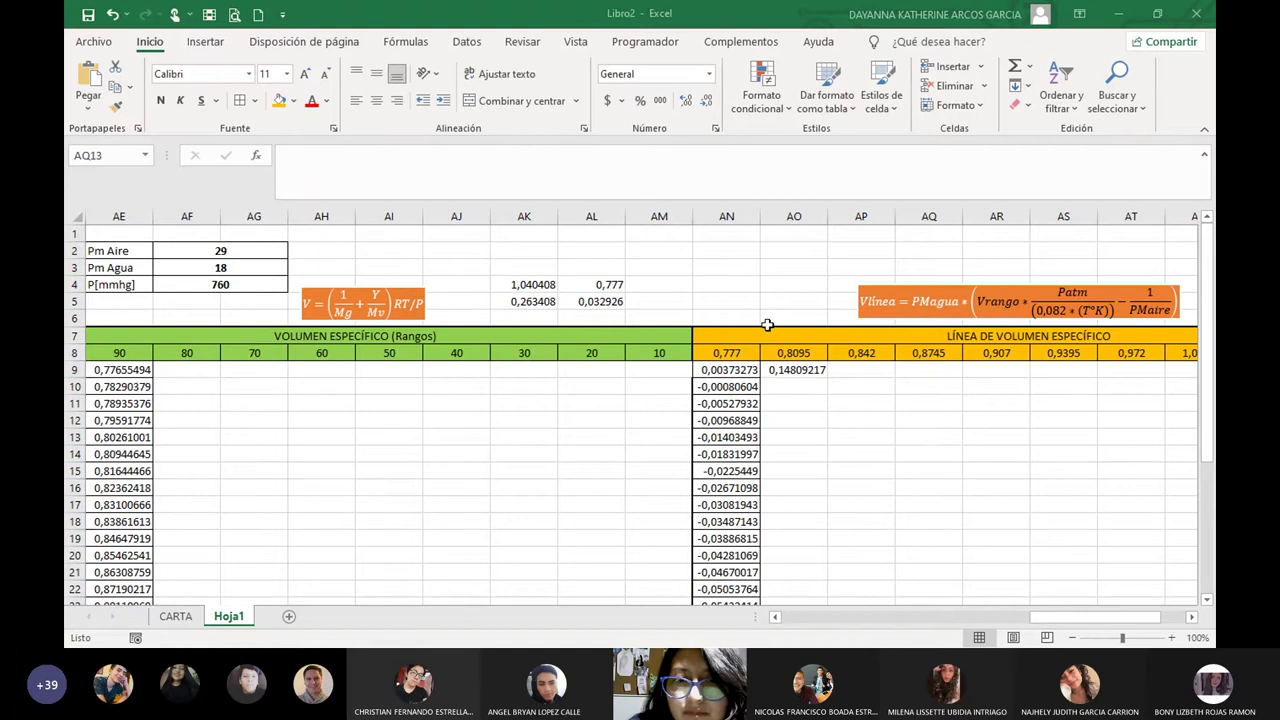
pyautogui.click(346, 156)
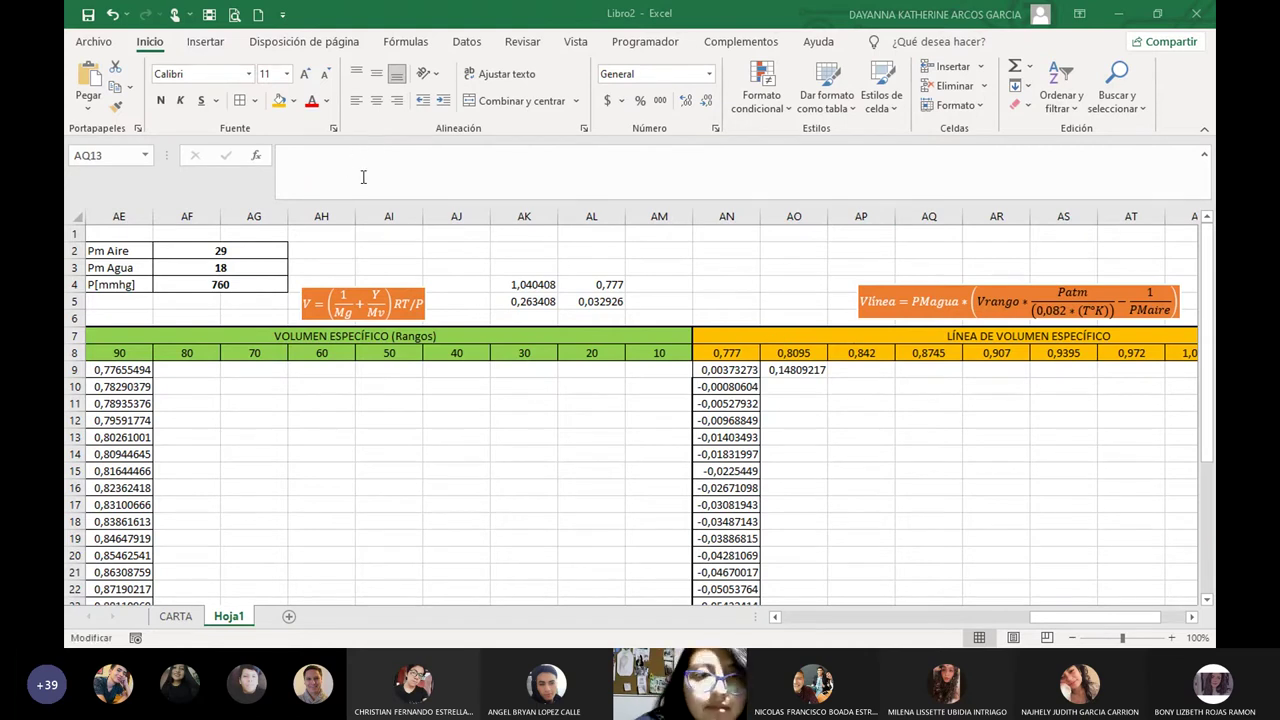
pyautogui.press('Escape')
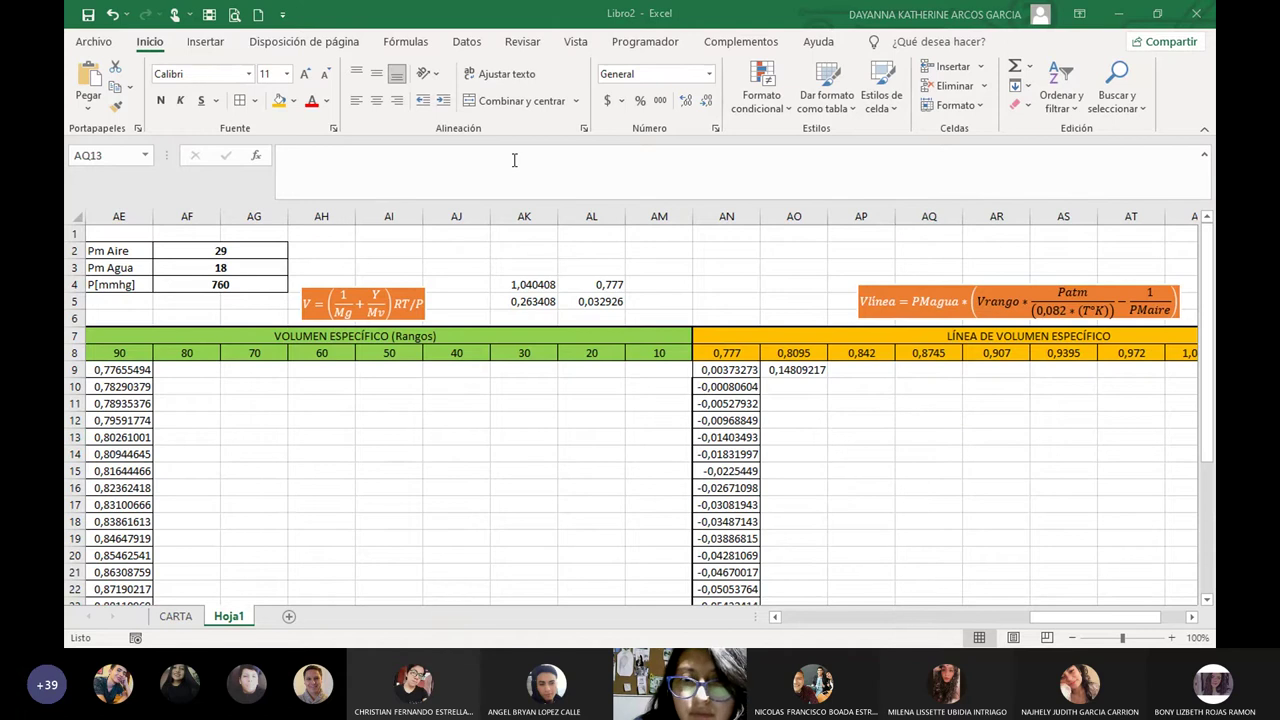
pyautogui.click(380, 165)
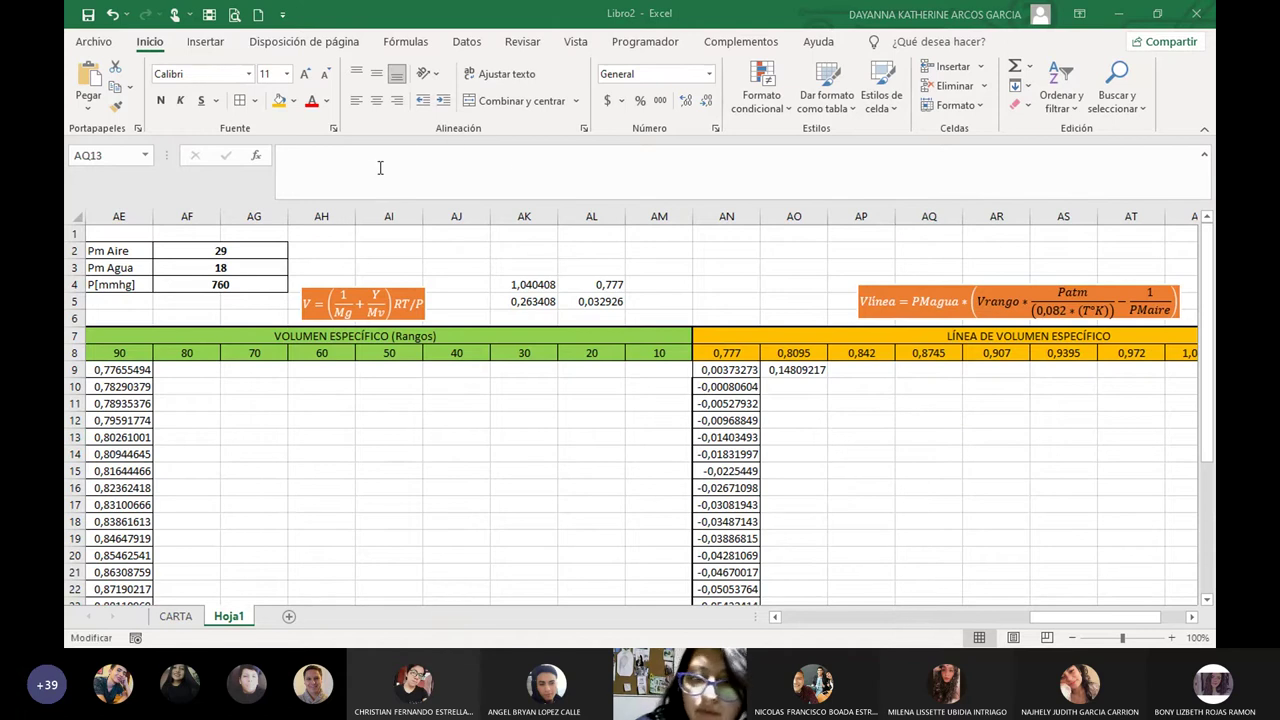
pyautogui.press('Escape')
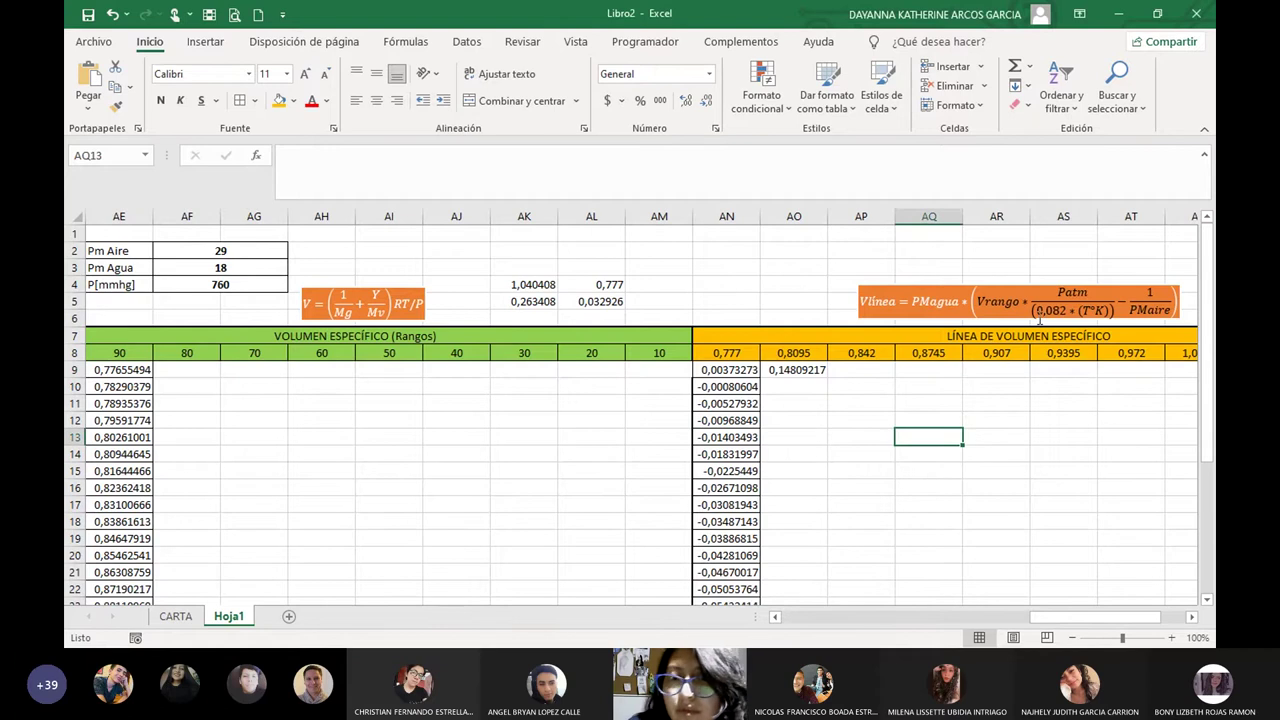
# Clear the existing formula from cell AO9 so the cell is empty.
pyautogui.click(815, 420)
pyautogui.click(777, 370)
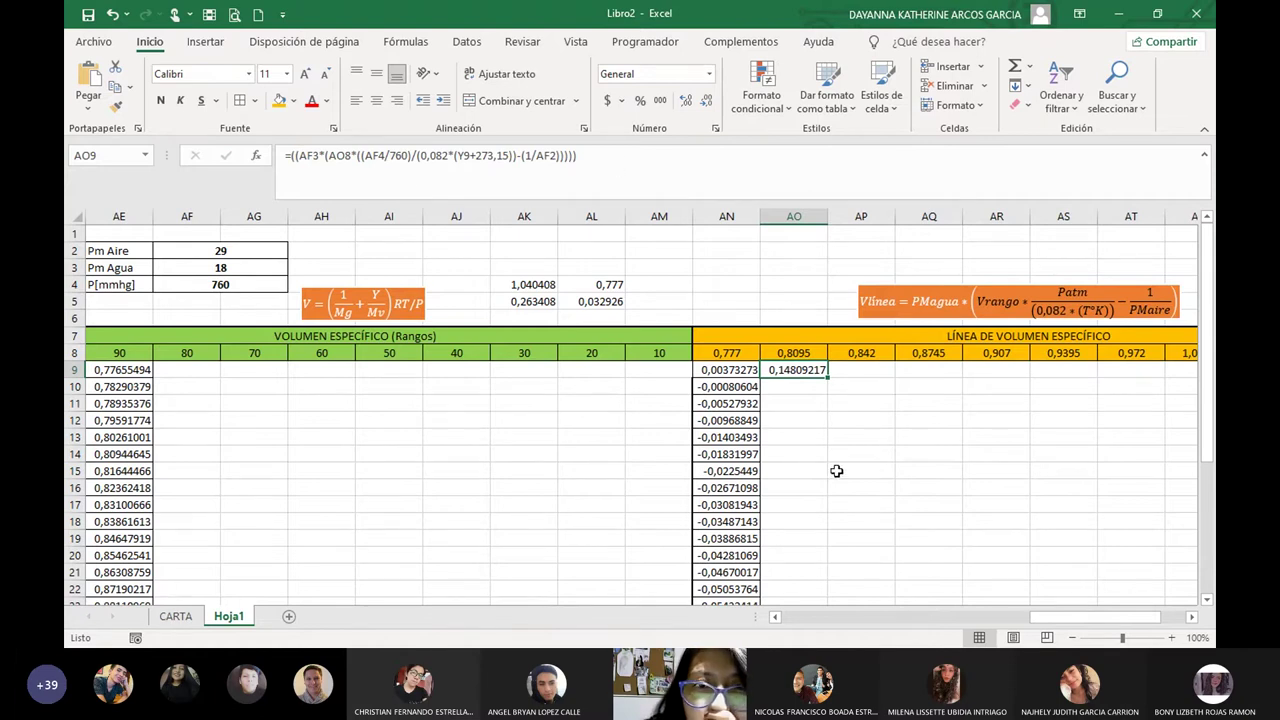
pyautogui.press('F2')
pyautogui.hotkey('ctrl', 'shift', 'Home')
pyautogui.press('BackSpace')
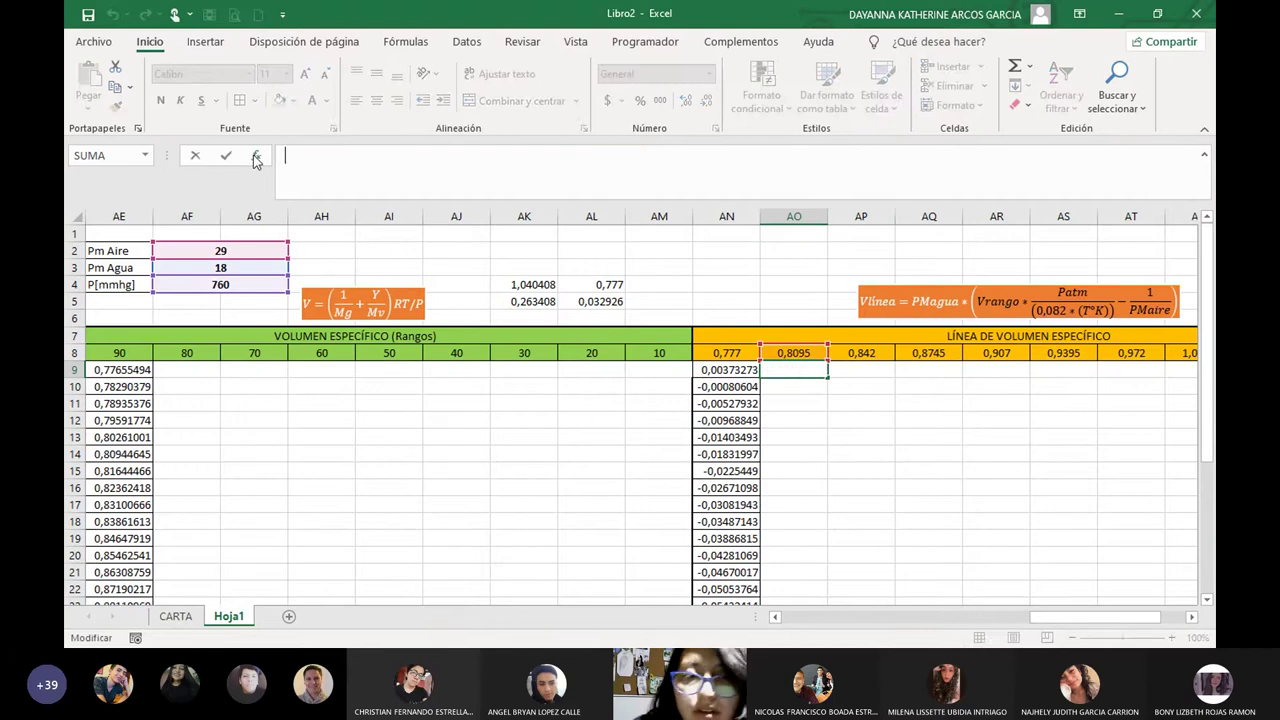
pyautogui.click(878, 489)
pyautogui.click(800, 403)
pyautogui.click(805, 369)
pyautogui.write('=')
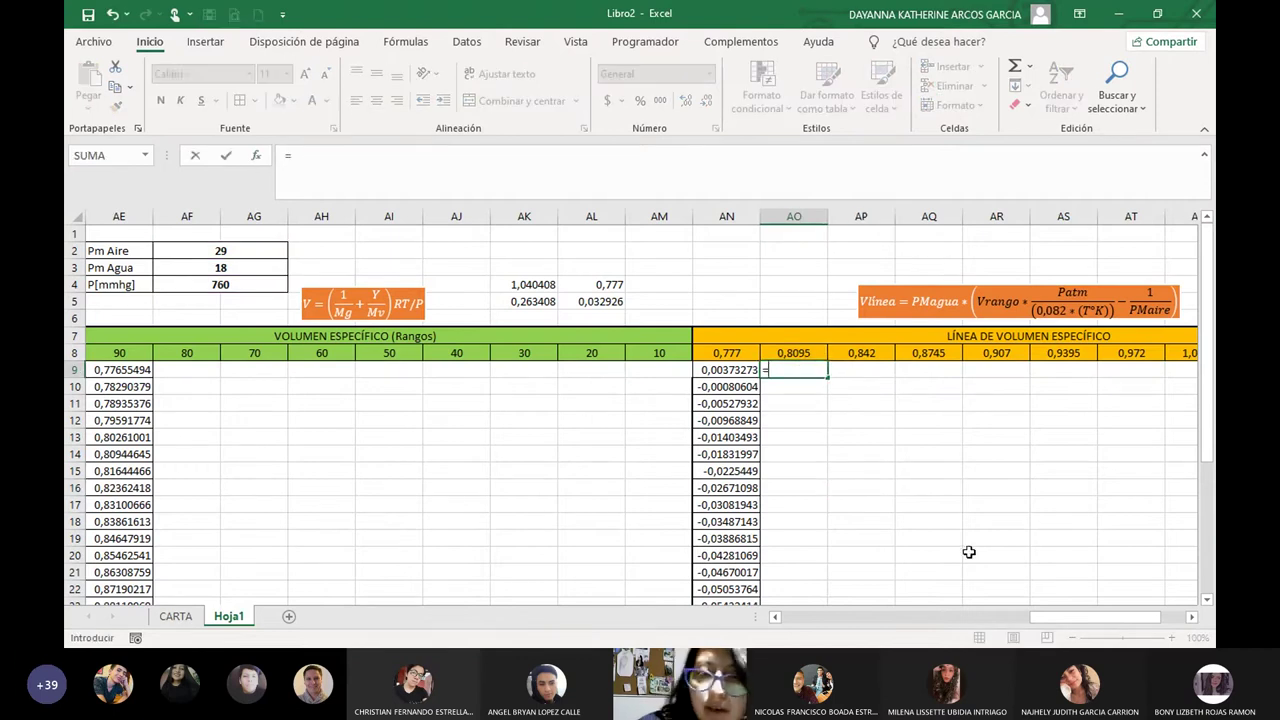
pyautogui.write('(')
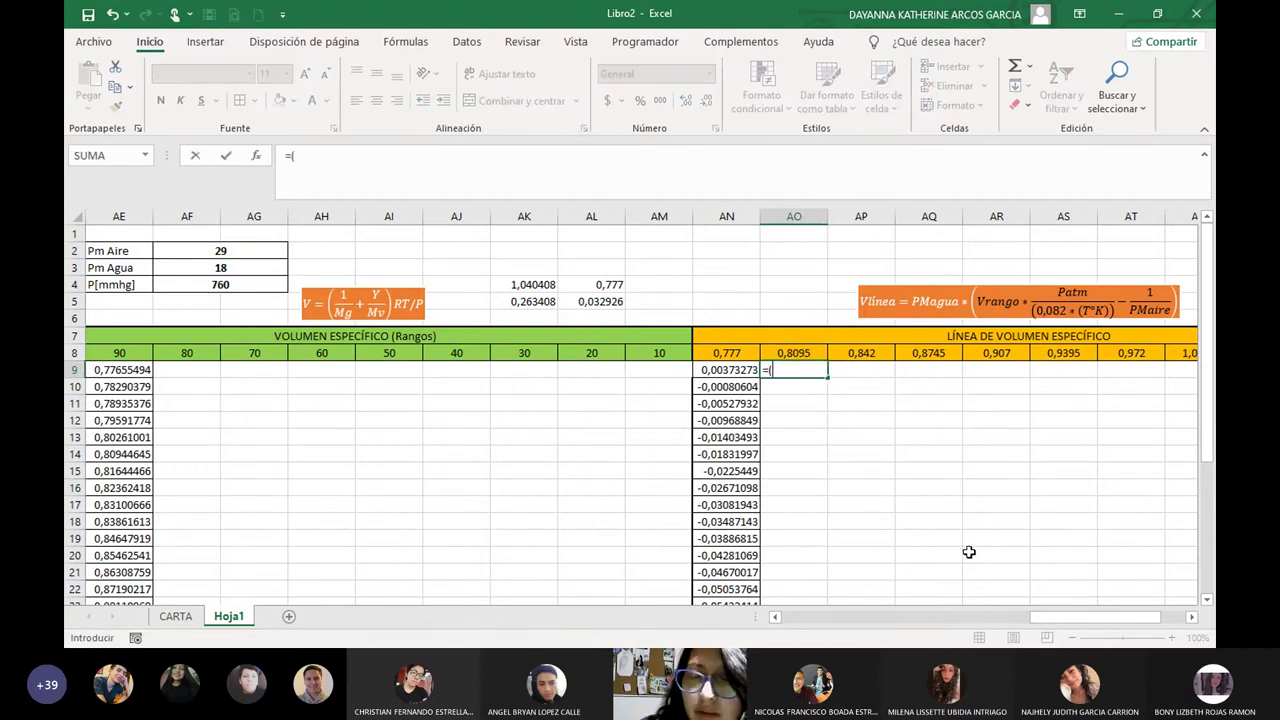
pyautogui.press('Escape')
pyautogui.click(927, 504)
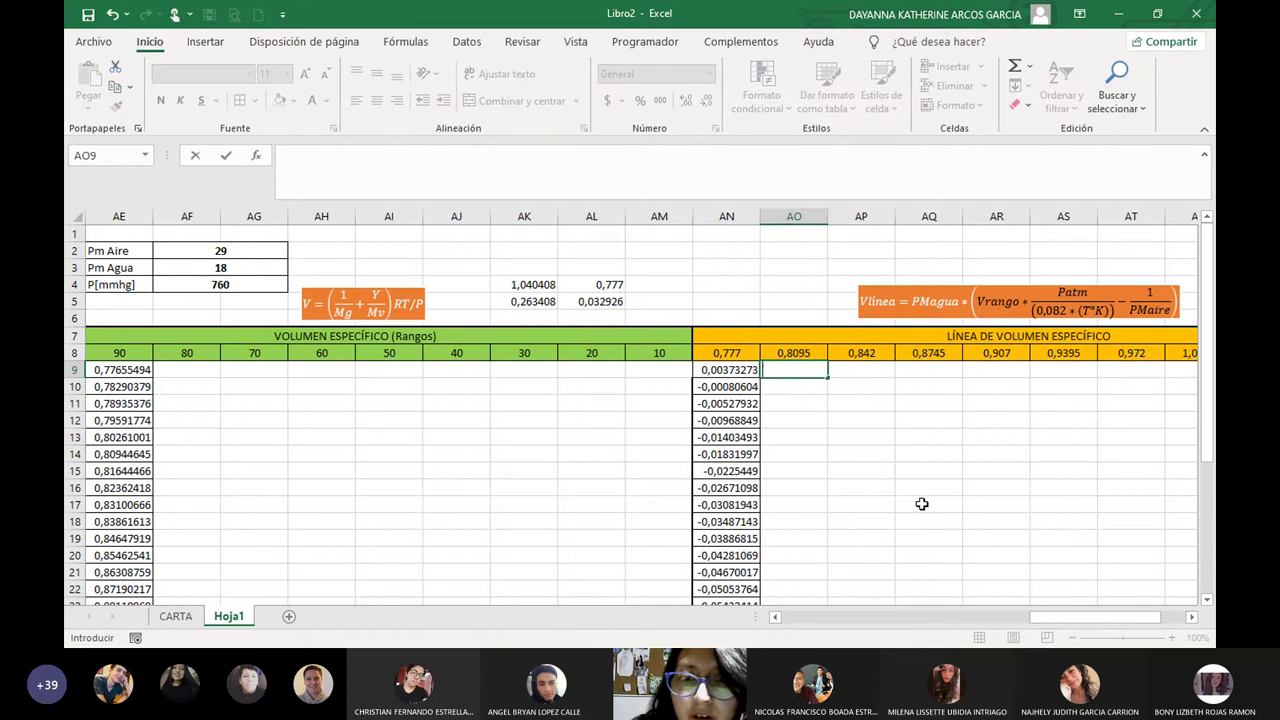
pyautogui.click(718, 370)
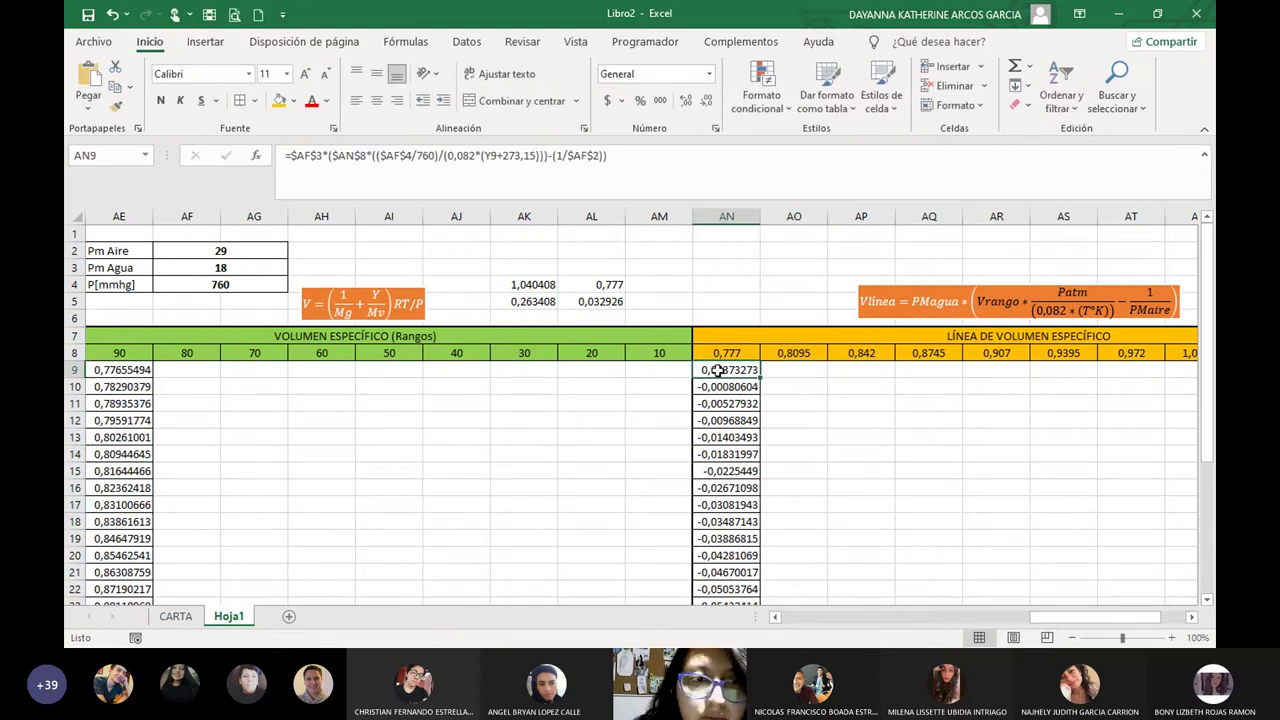
# Start a new formula in cell AO9 with an equals sign.
pyautogui.click(785, 370)
pyautogui.write('=')
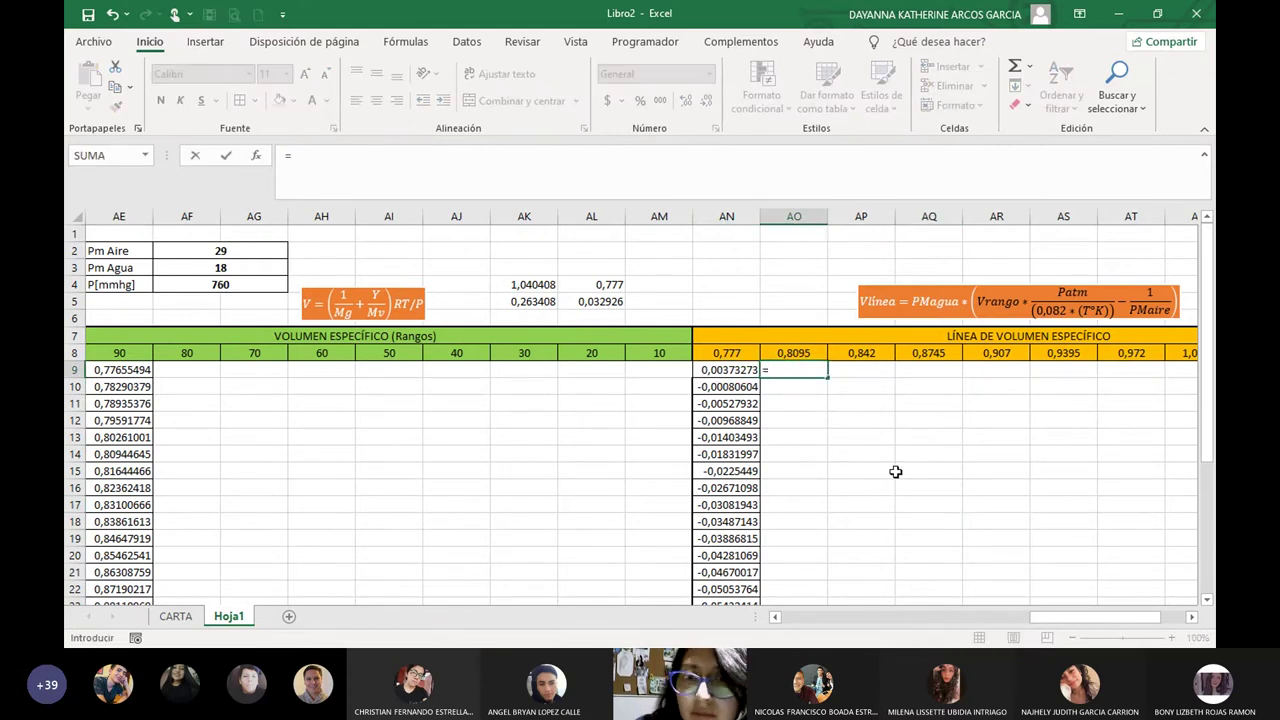
pyautogui.click(727, 370)
pyautogui.write('*')
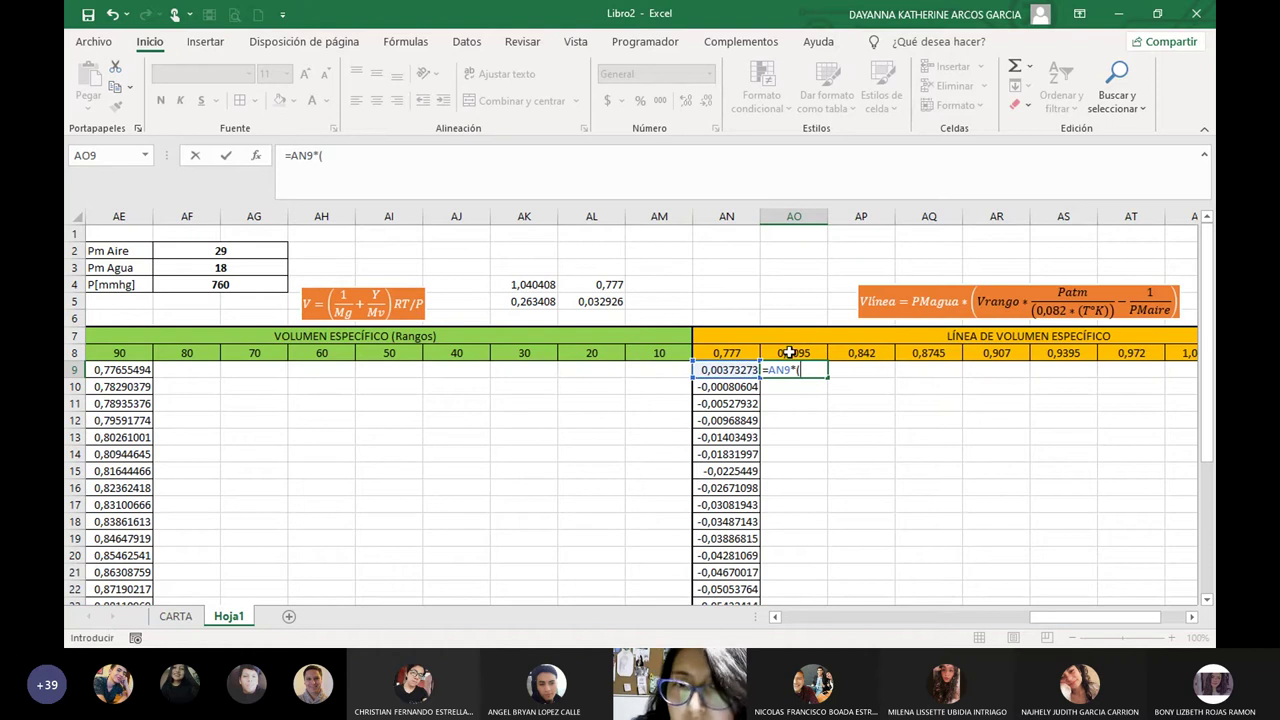
pyautogui.press('BackSpace')
pyautogui.press('BackSpace')
pyautogui.press('BackSpace')
pyautogui.press('BackSpace')
pyautogui.press('BackSpace')
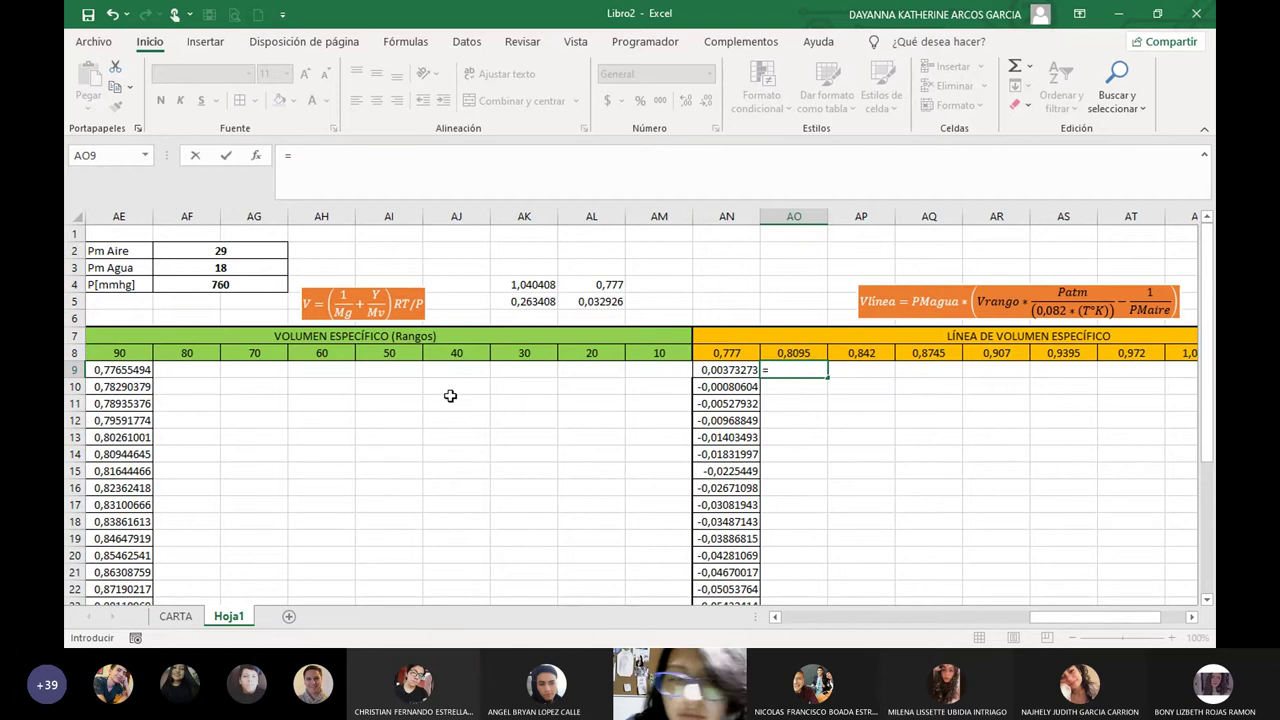
# Begin the AO9 formula with AF3*(AO8*((, referencing Pm Agua and the 0,8095 volume range header.
pyautogui.click(210, 268)
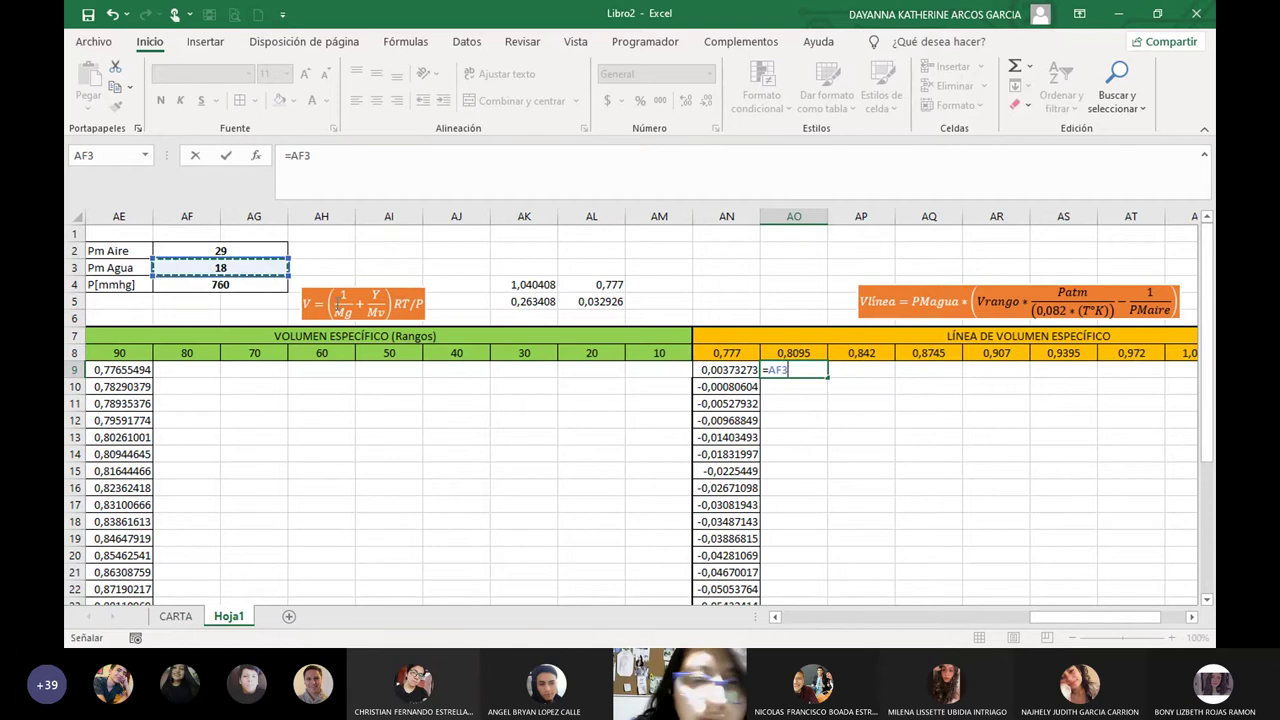
pyautogui.write('*(')
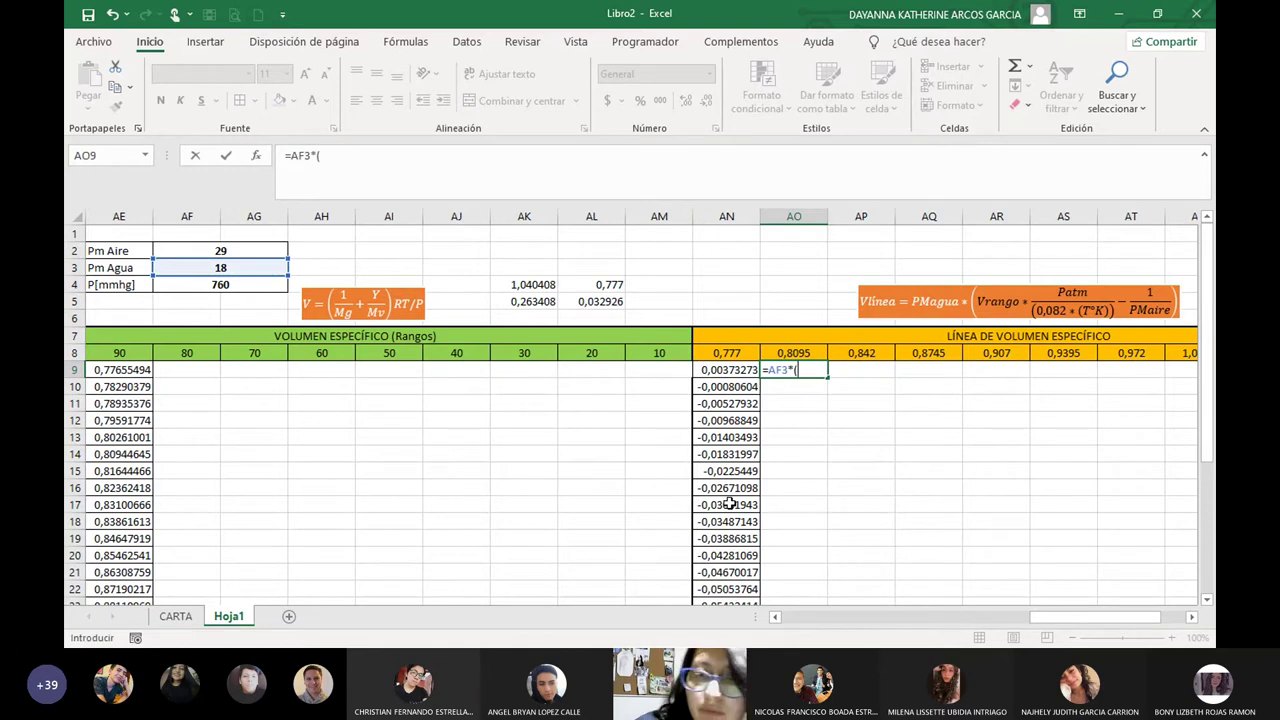
pyautogui.click(803, 353)
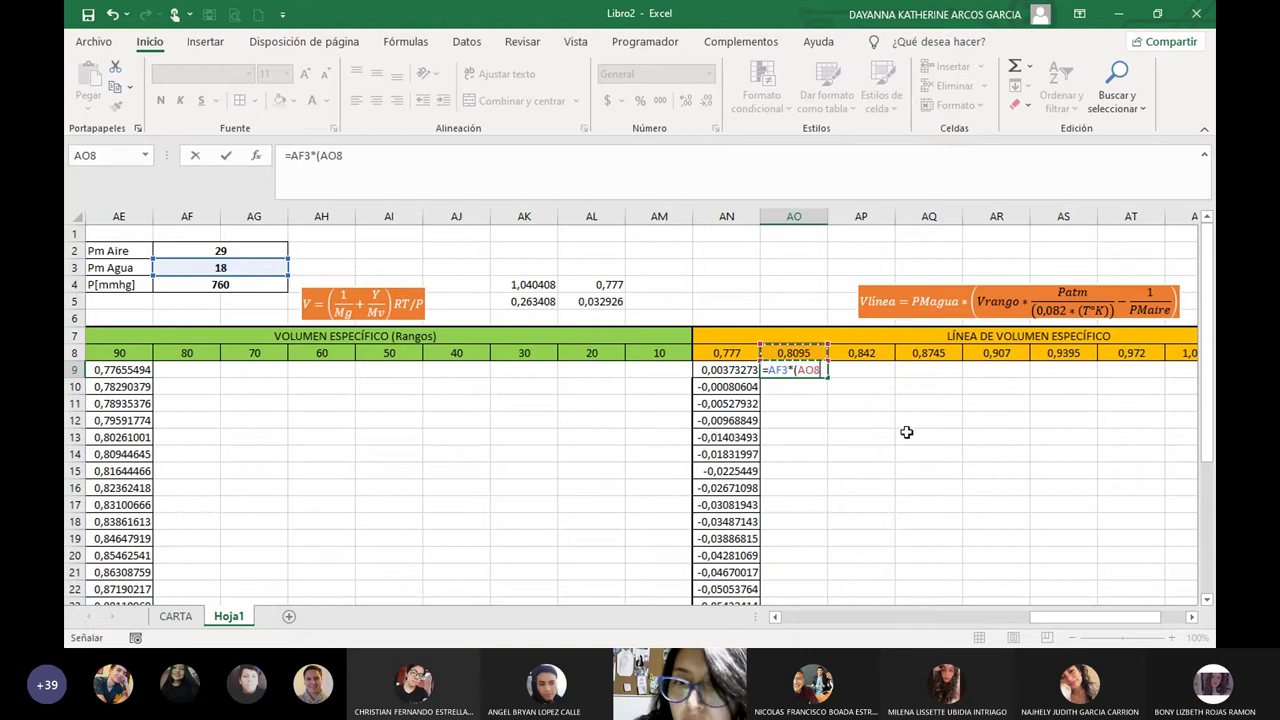
pyautogui.write('*(')
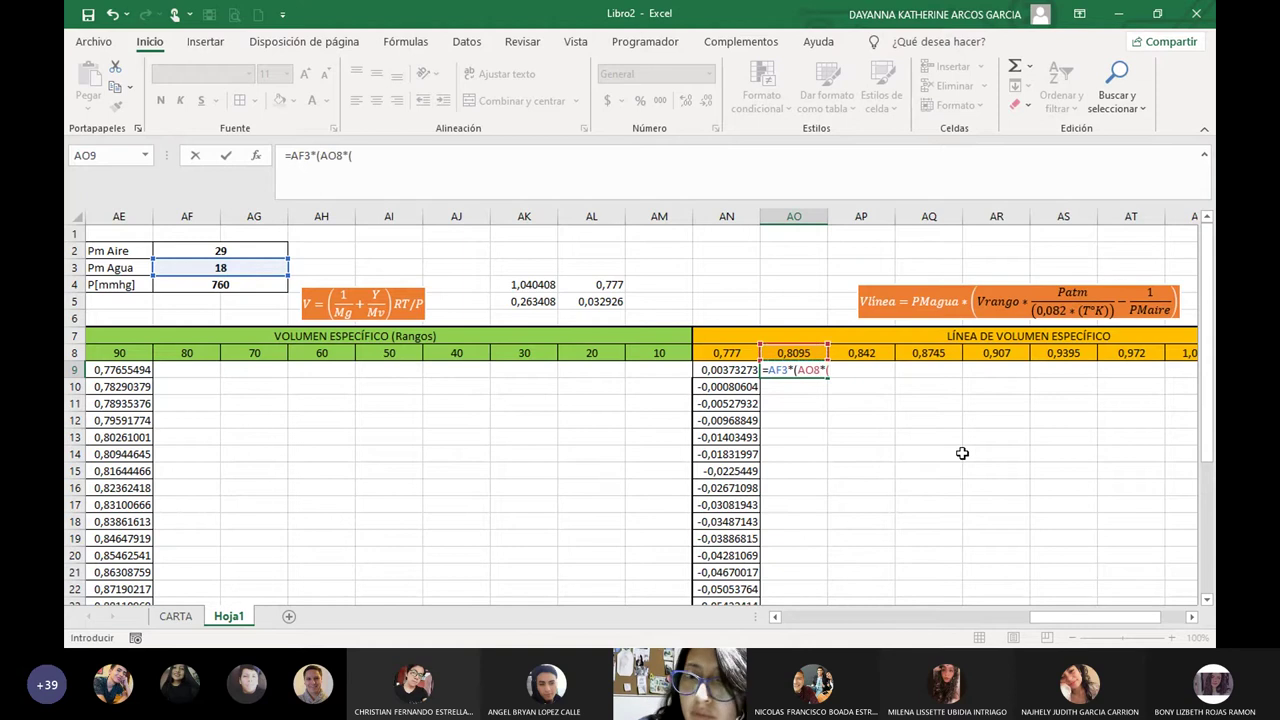
pyautogui.write('(')
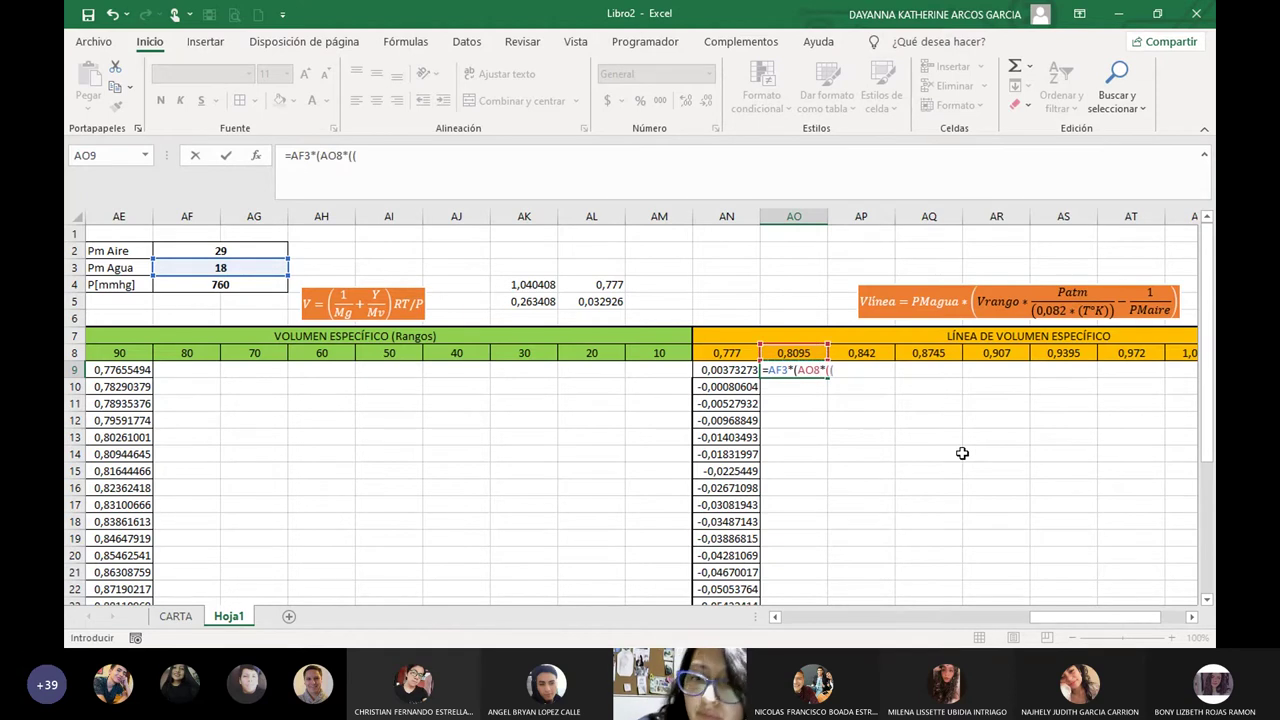
# Continue the AO9 formula with AF4/760)/(, referencing the P[mmhg] value as the pressure term.
pyautogui.click(265, 284)
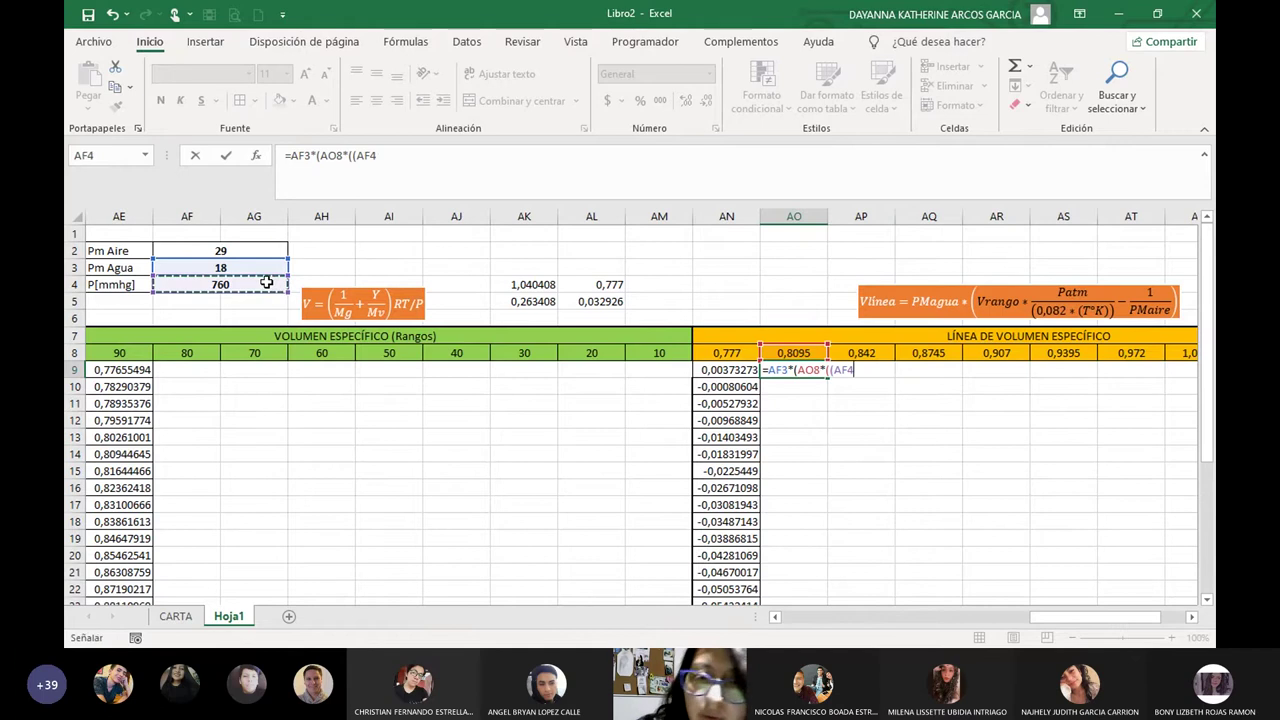
pyautogui.write('/760')
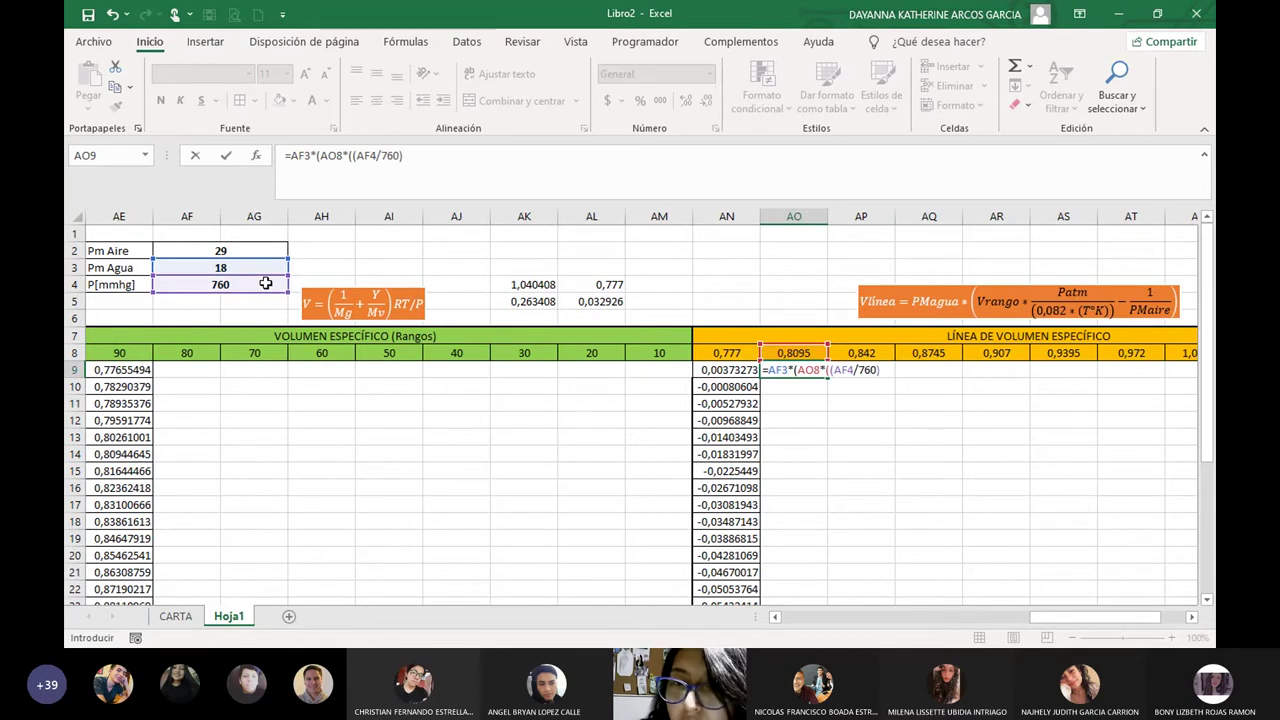
pyautogui.write(')/(')
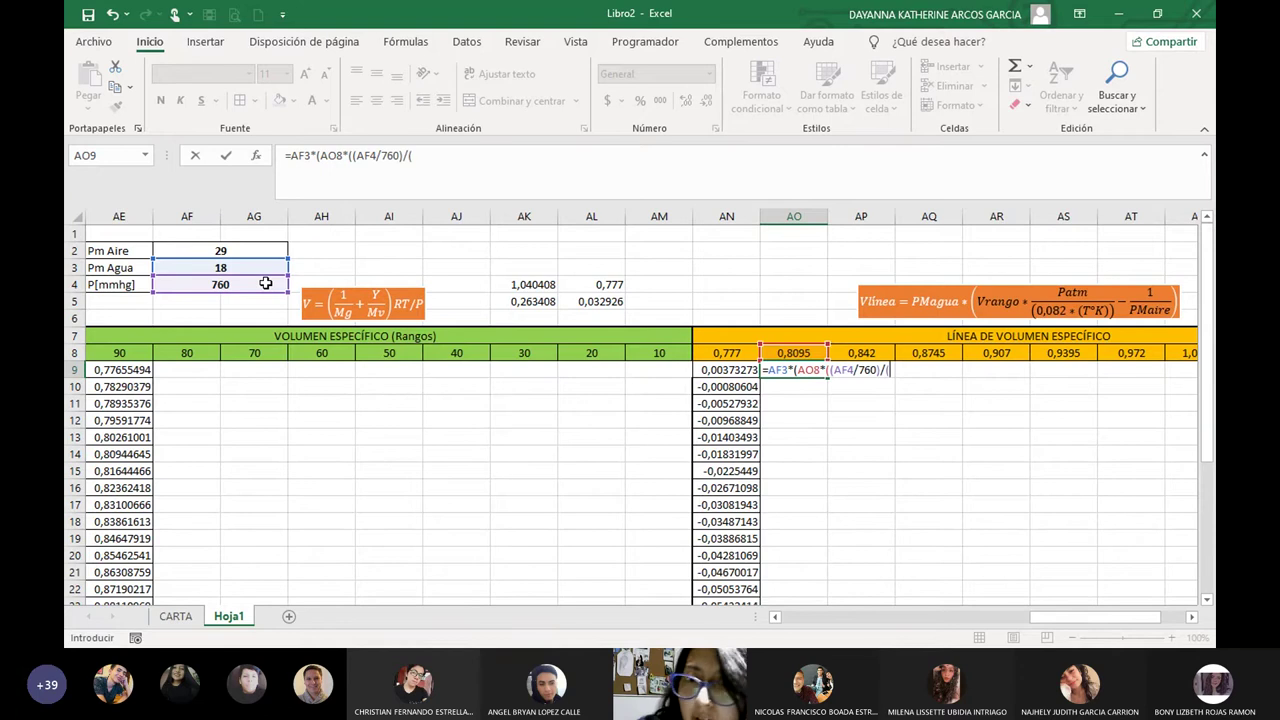
# Complete the denominator of the AO9 formula with 0,082*(Y9+273,15)), followed by a minus sign.
pyautogui.write('0,082')
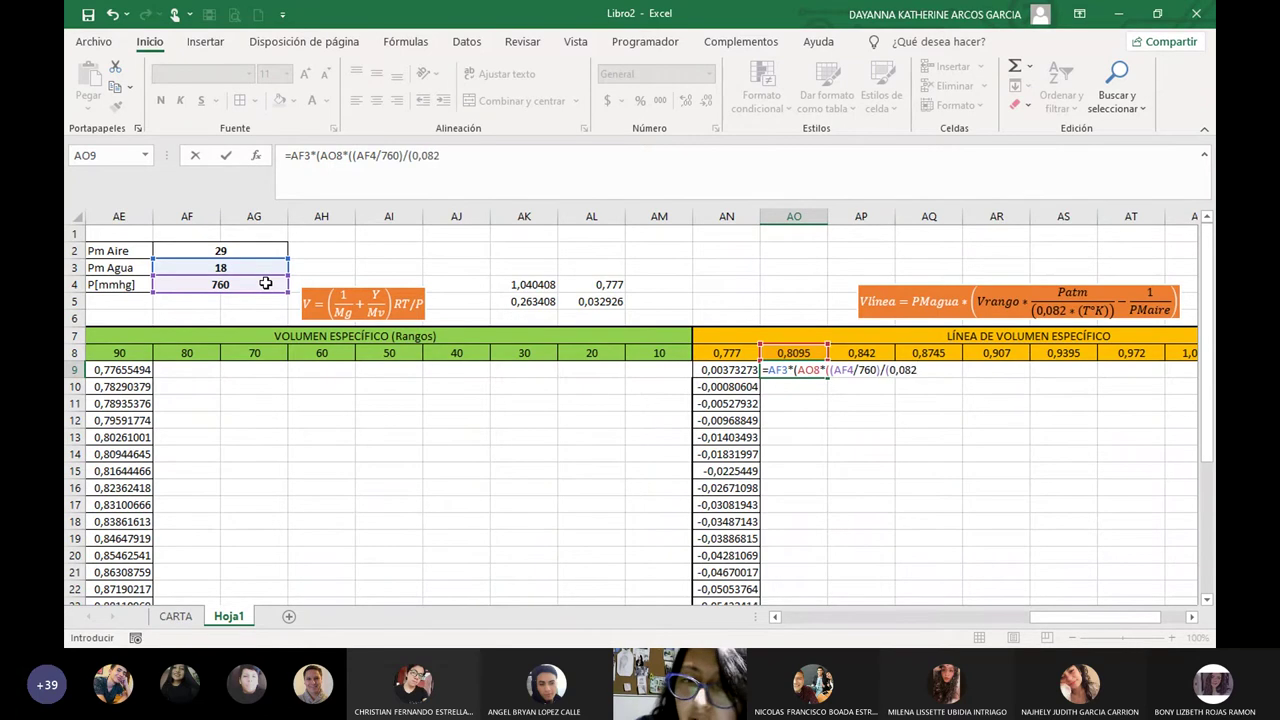
pyautogui.write('*(')
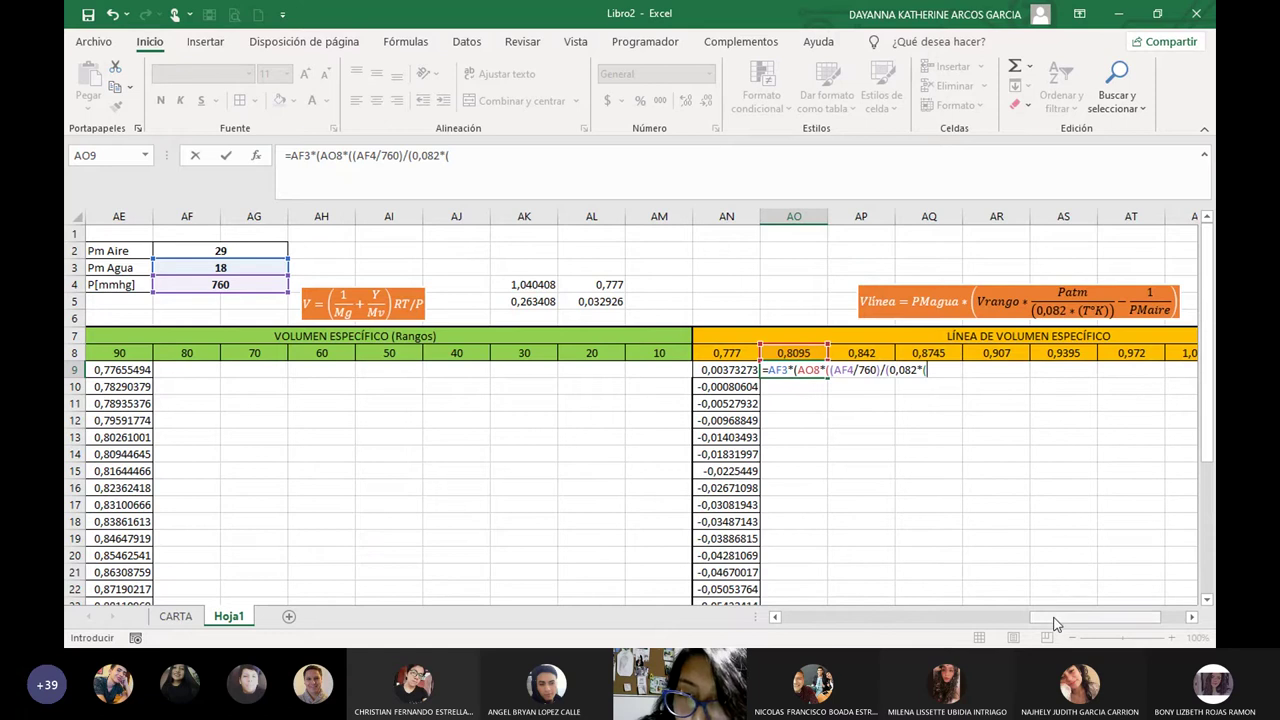
pyautogui.moveTo(1050, 617); pyautogui.dragTo(1118, 620)
pyautogui.click(321, 369)
pyautogui.write('+2')
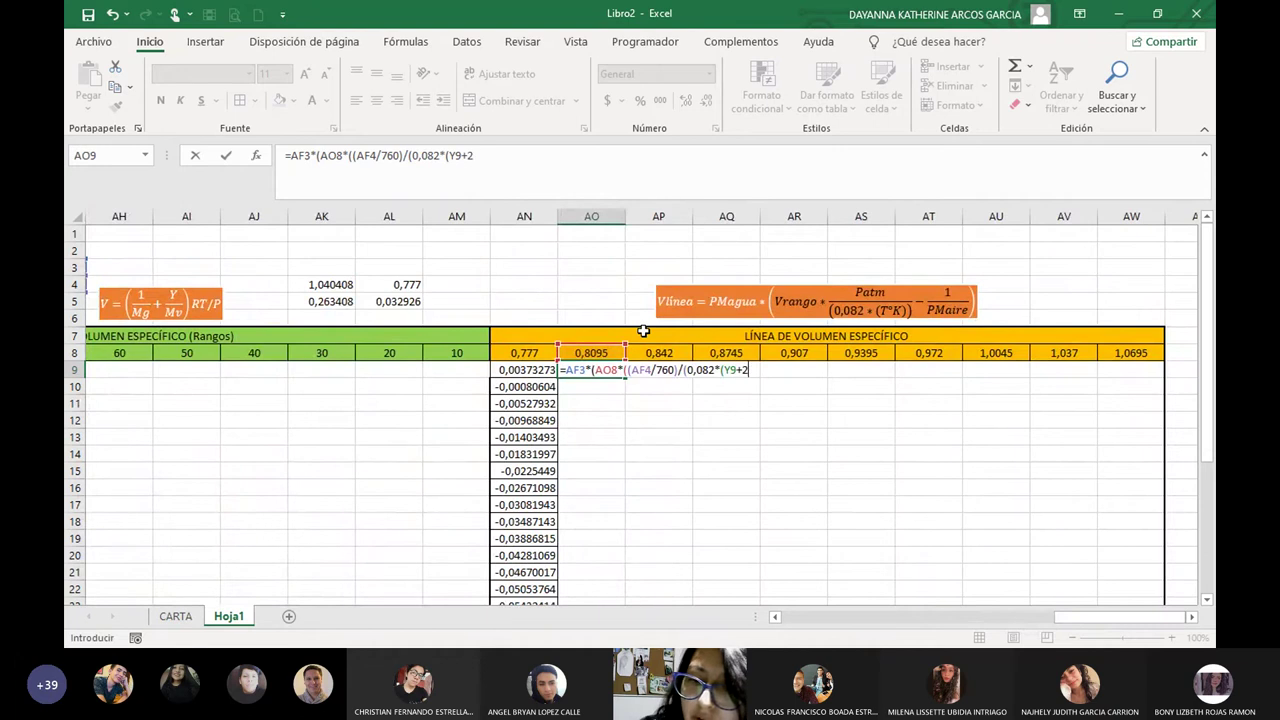
pyautogui.write('73,15')
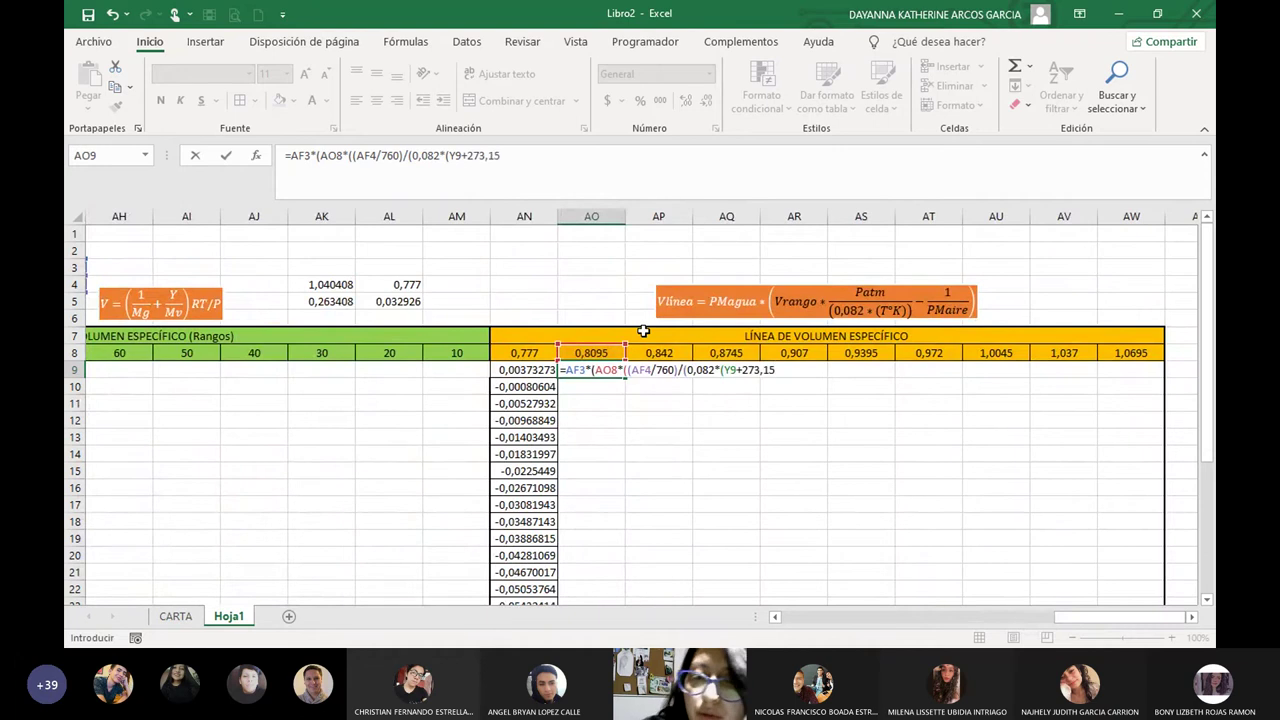
pyautogui.write(')')
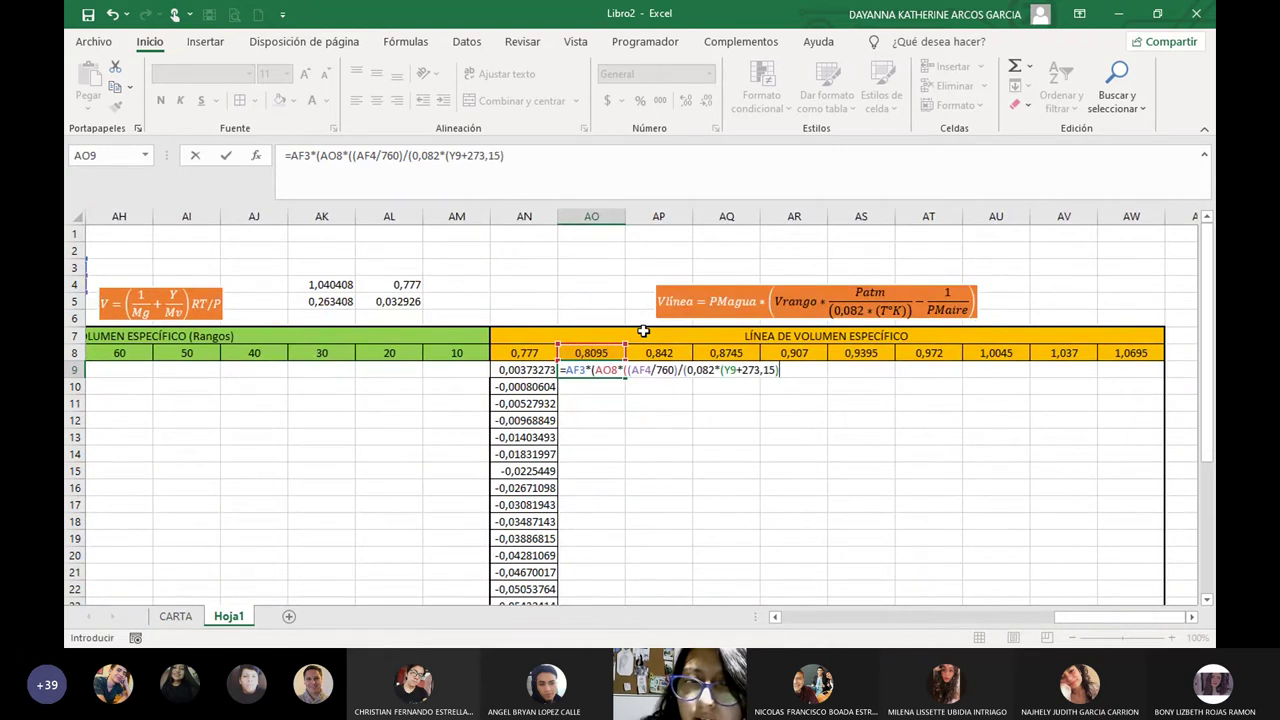
pyautogui.write(')')
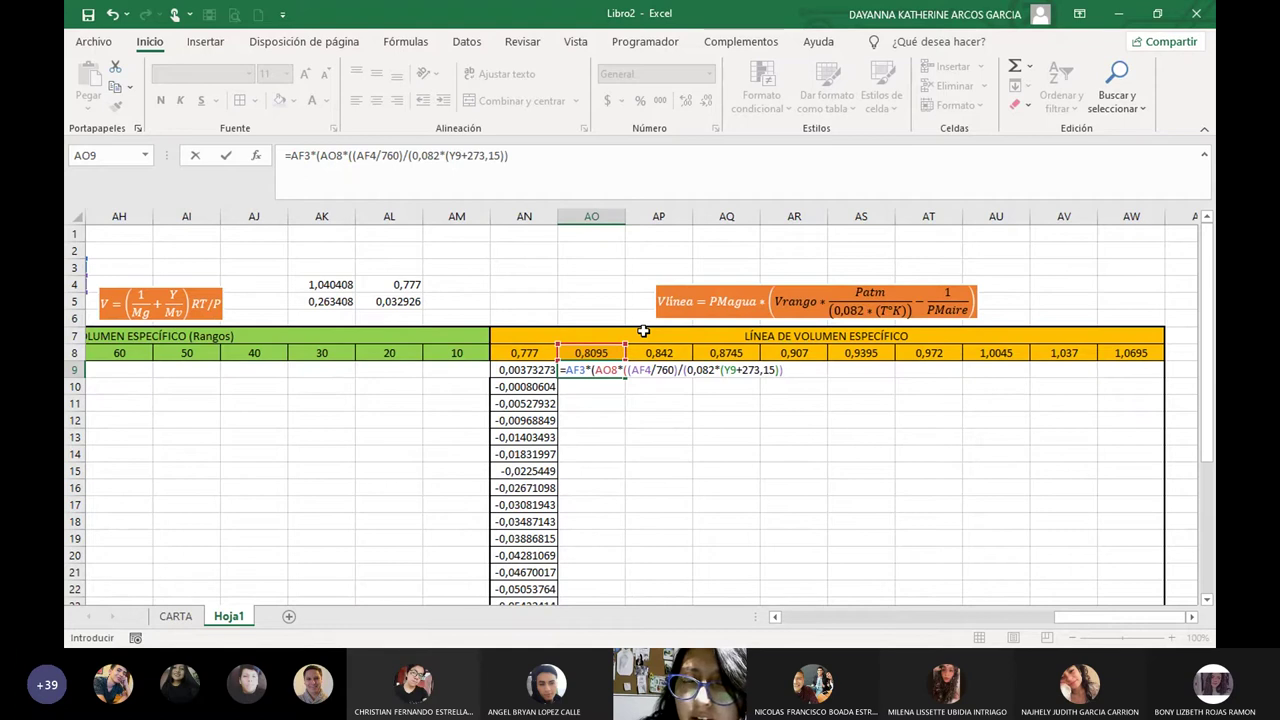
pyautogui.write('-')
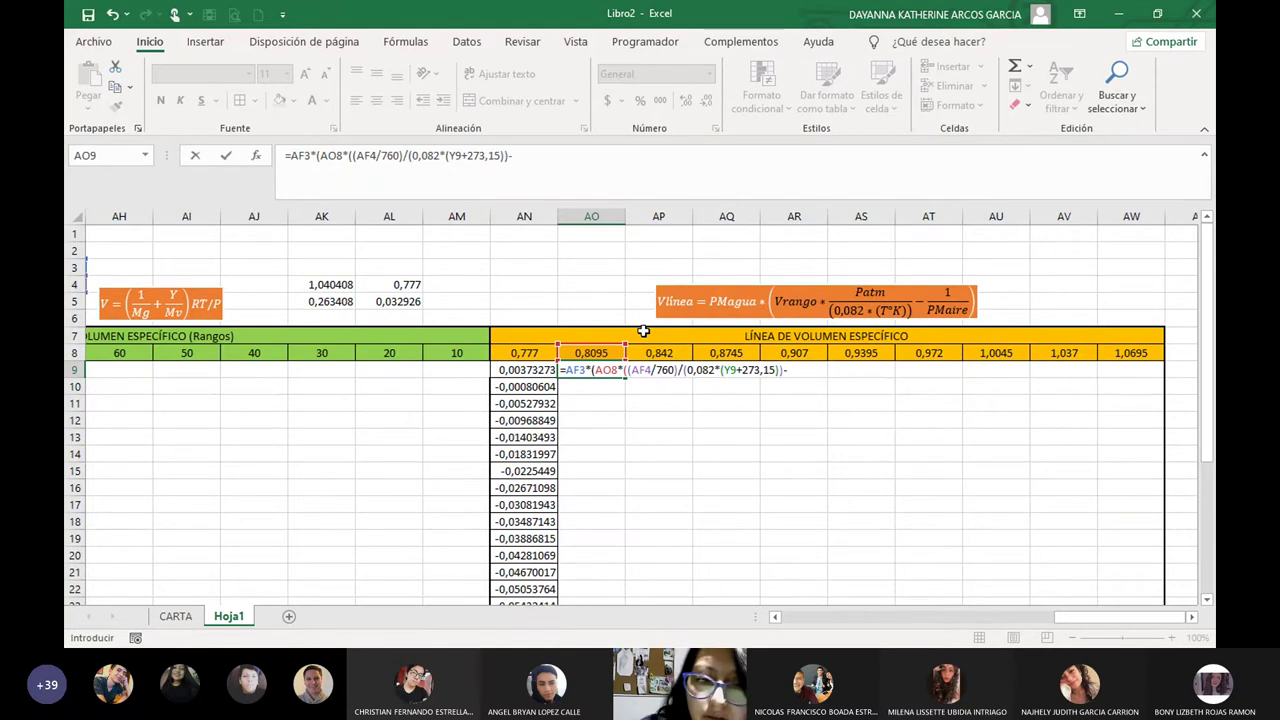
# Finish the AO9 formula with (1/AF2)), referencing Pm Aire, and enter it.
pyautogui.write('(1/')
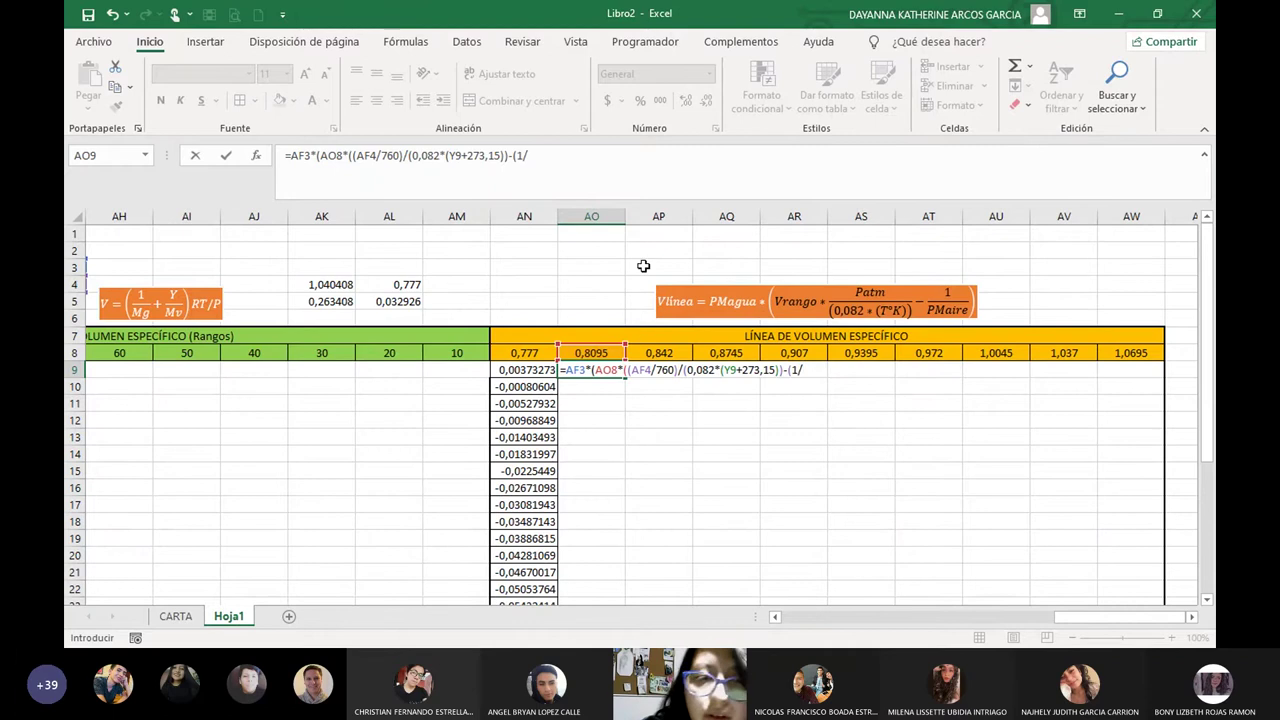
pyautogui.moveTo(1151, 614); pyautogui.dragTo(1062, 628)
pyautogui.click(225, 251)
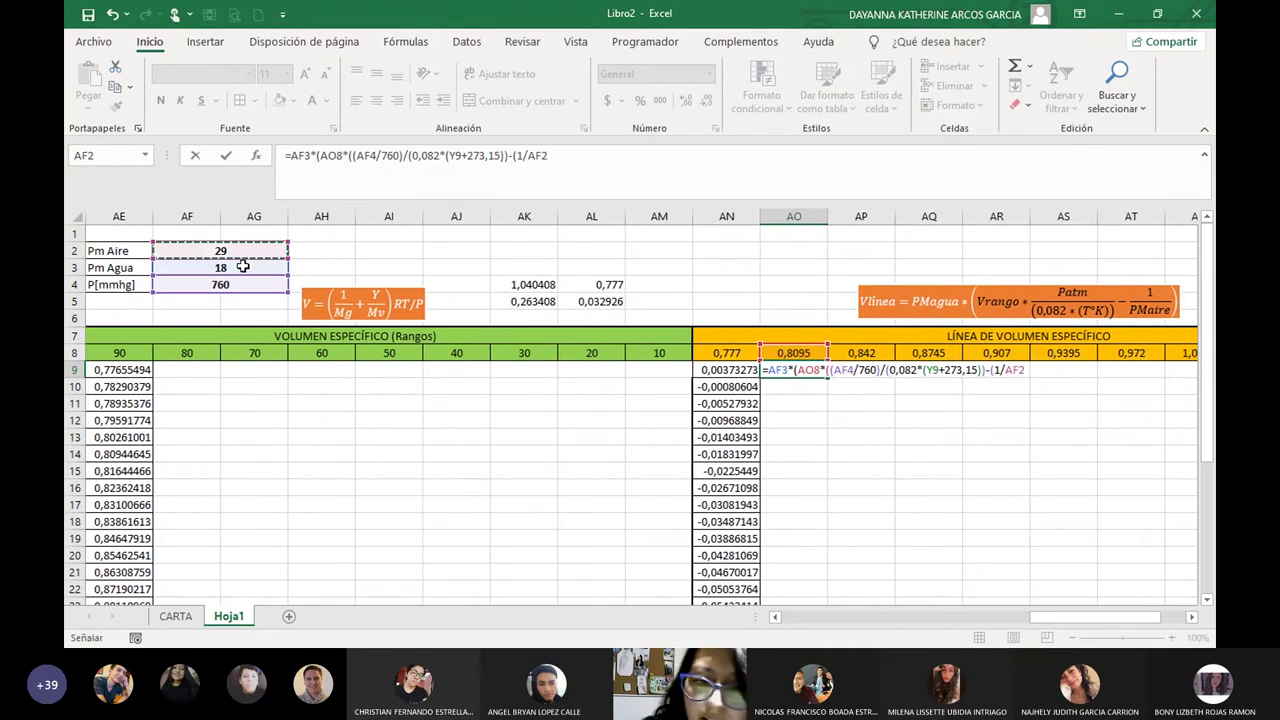
pyautogui.write('))')
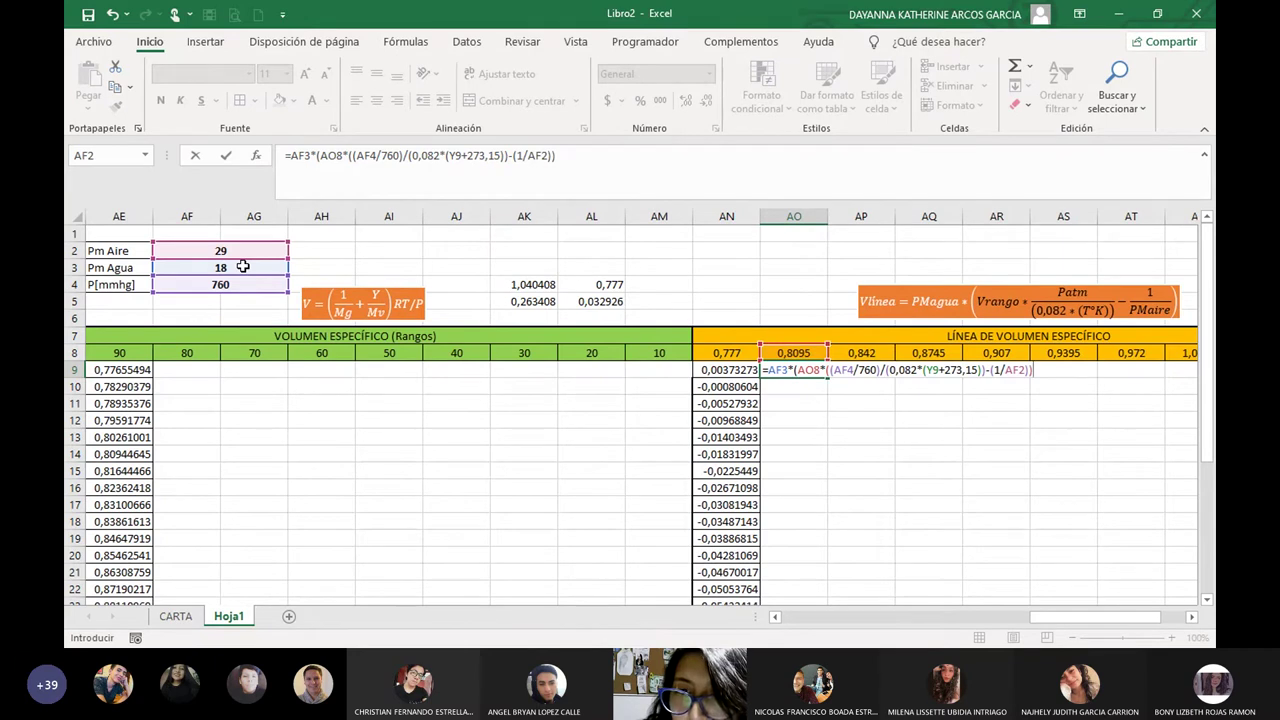
pyautogui.press('Return')
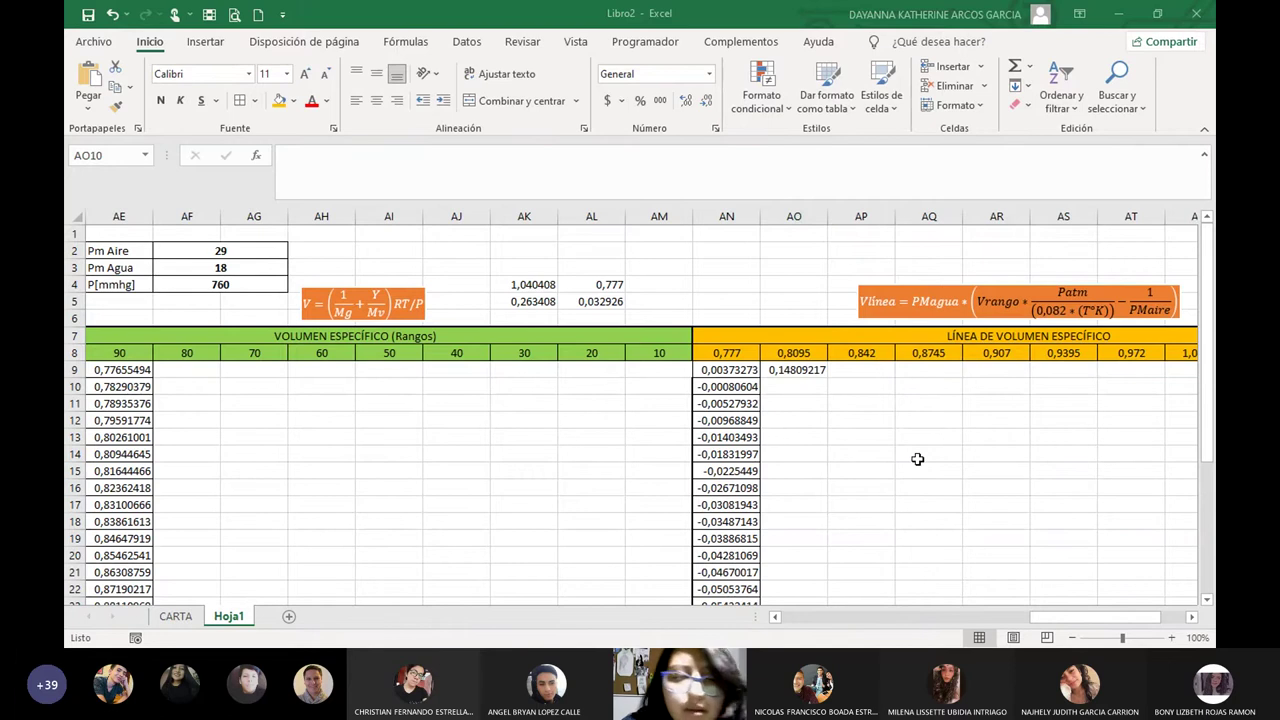
# Undo the AO9 formula entry and redo it.
pyautogui.hotkey('ctrl', 'z')
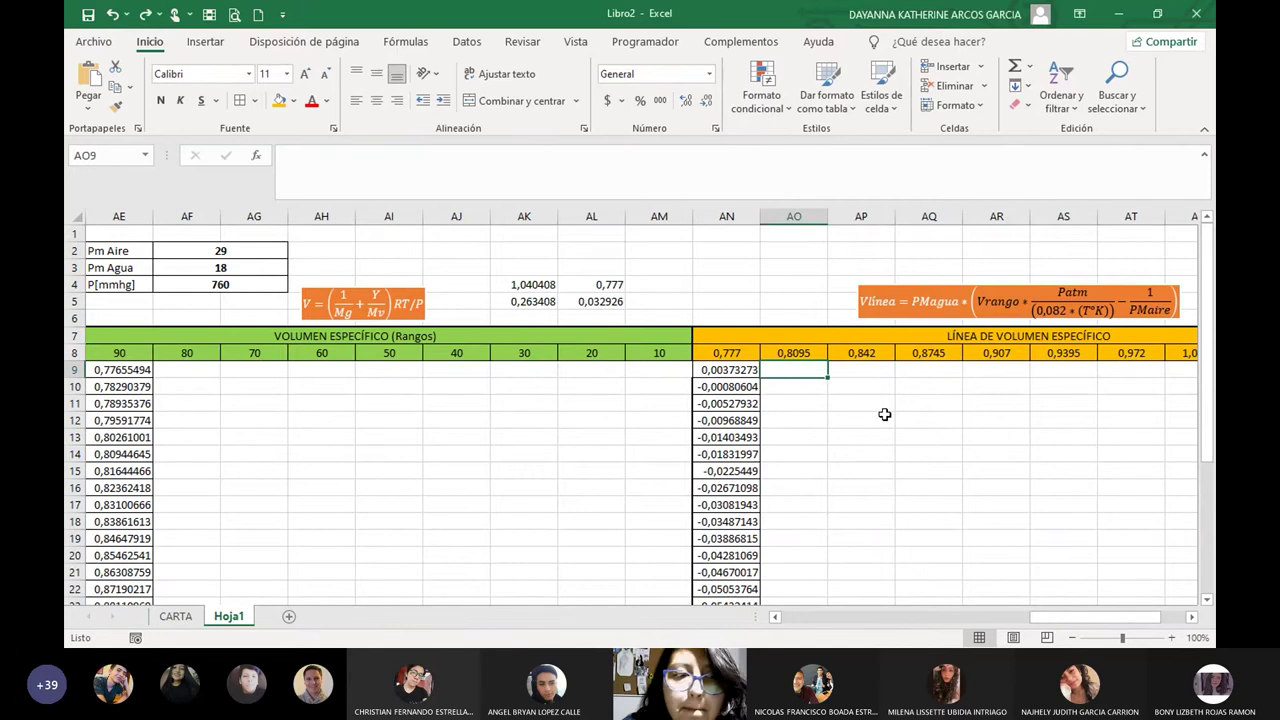
pyautogui.click(884, 414)
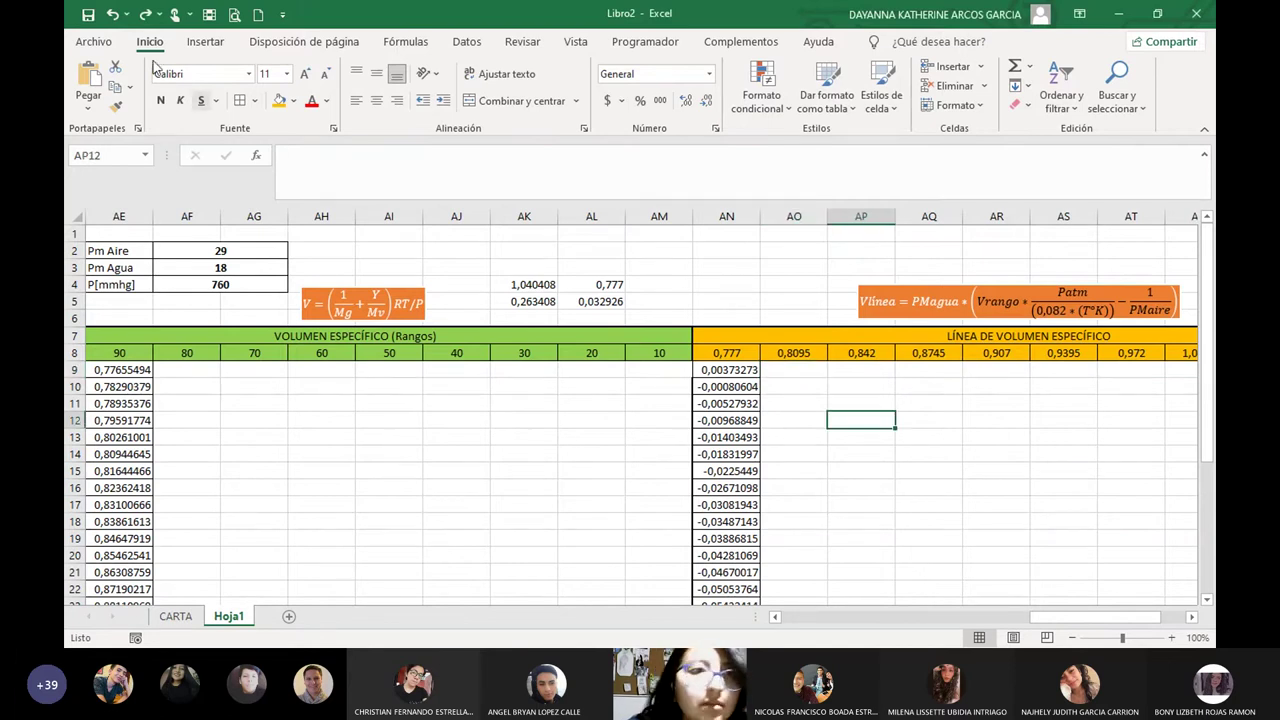
pyautogui.hotkey('ctrl', 'y')
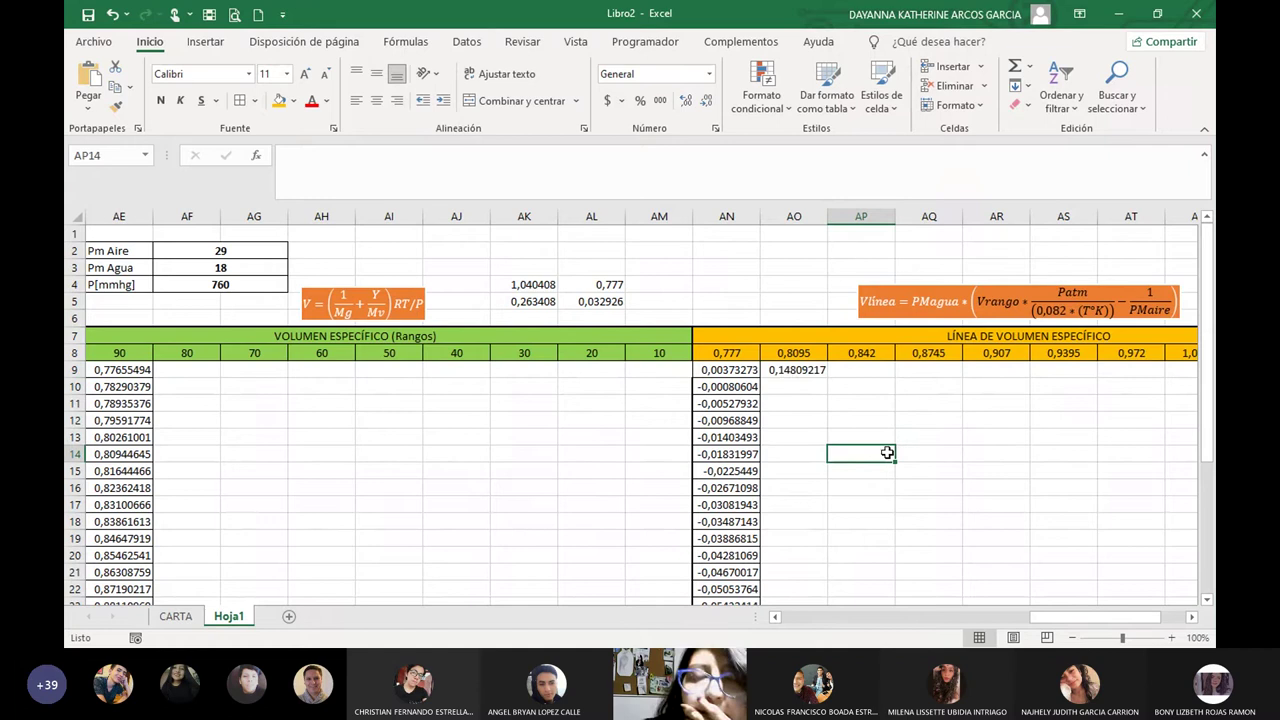
# Compare the AN9 and AO9 formulas, examining how the parentheses group the pressure-temperature term and the 1/AF2 term.
pyautogui.click(790, 368)
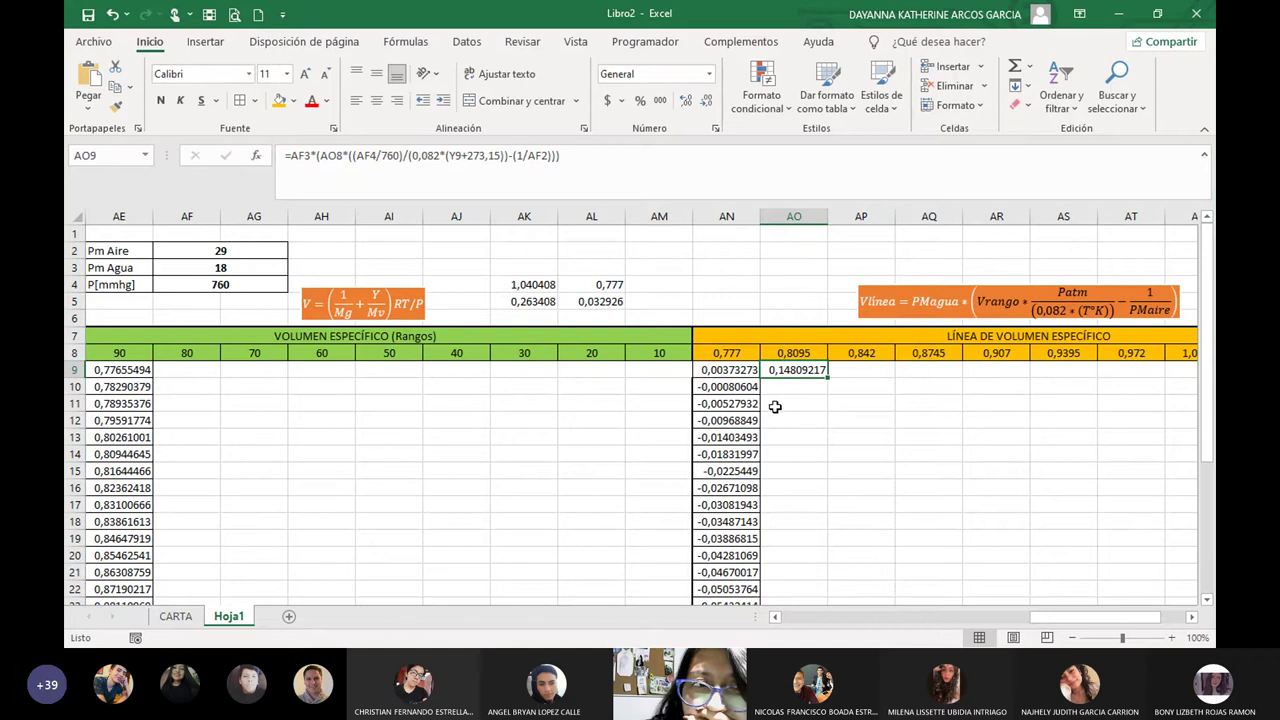
pyautogui.click(730, 376)
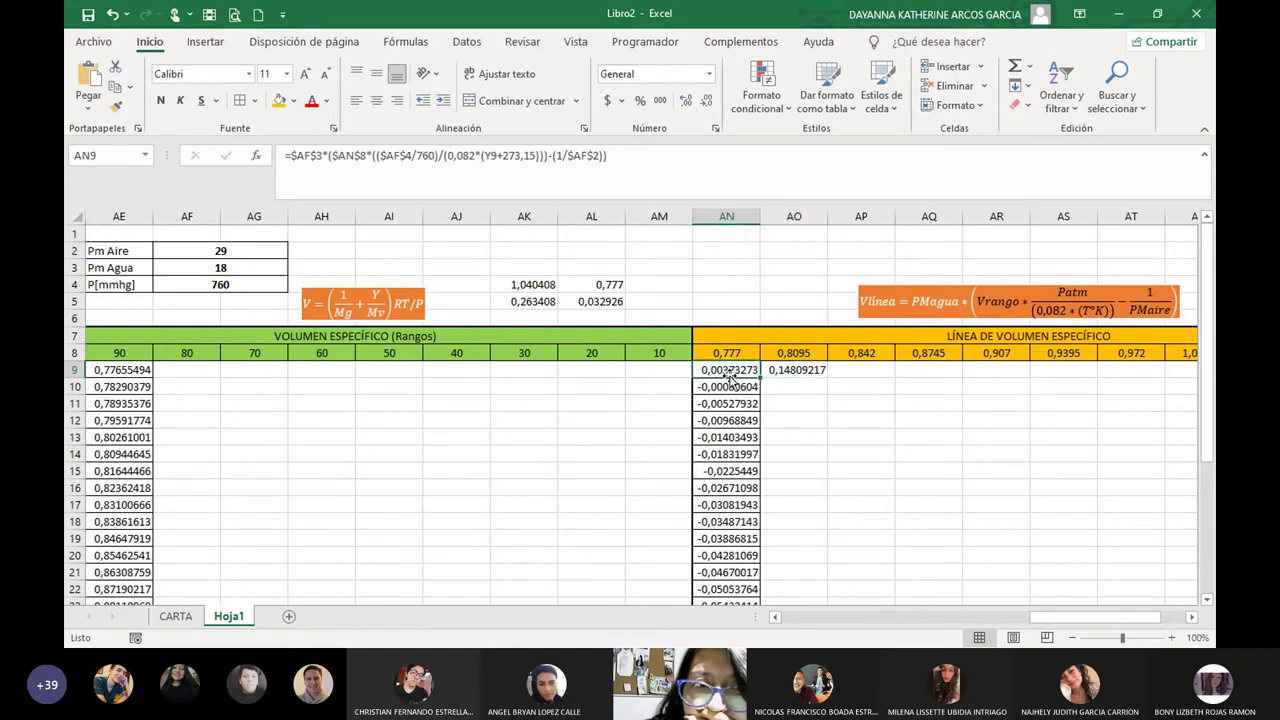
pyautogui.click(787, 372)
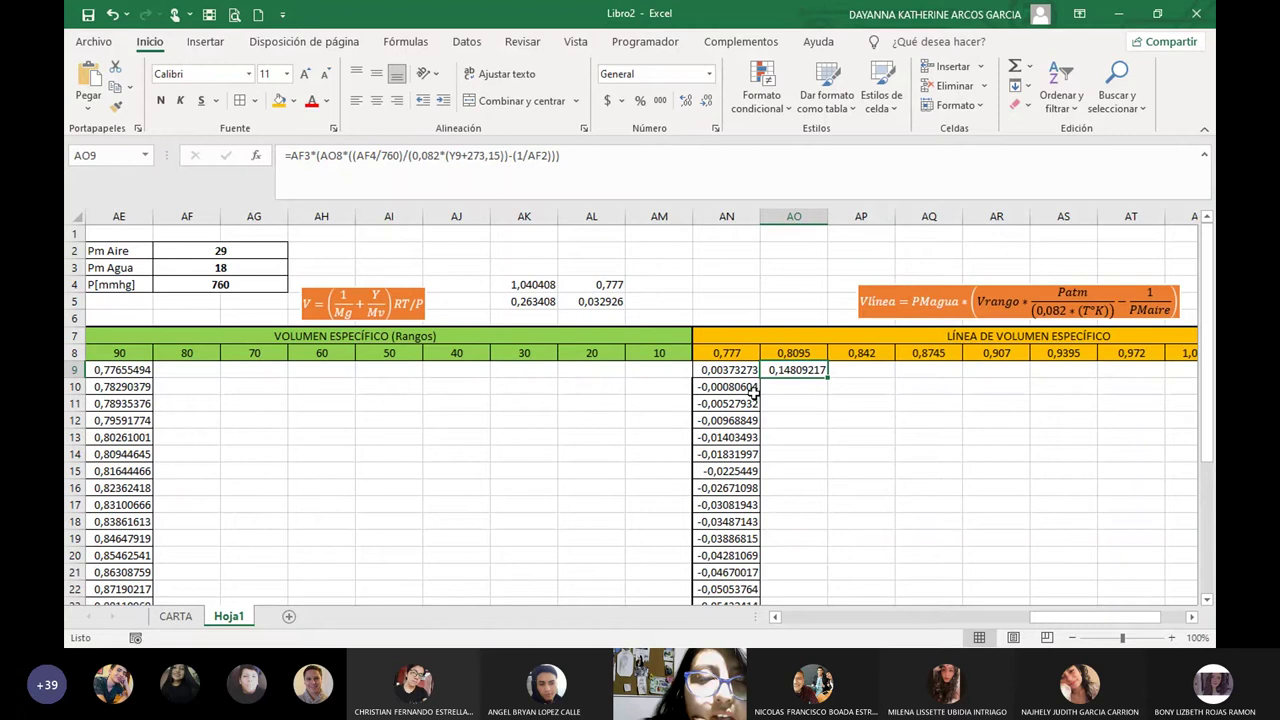
pyautogui.click(744, 370)
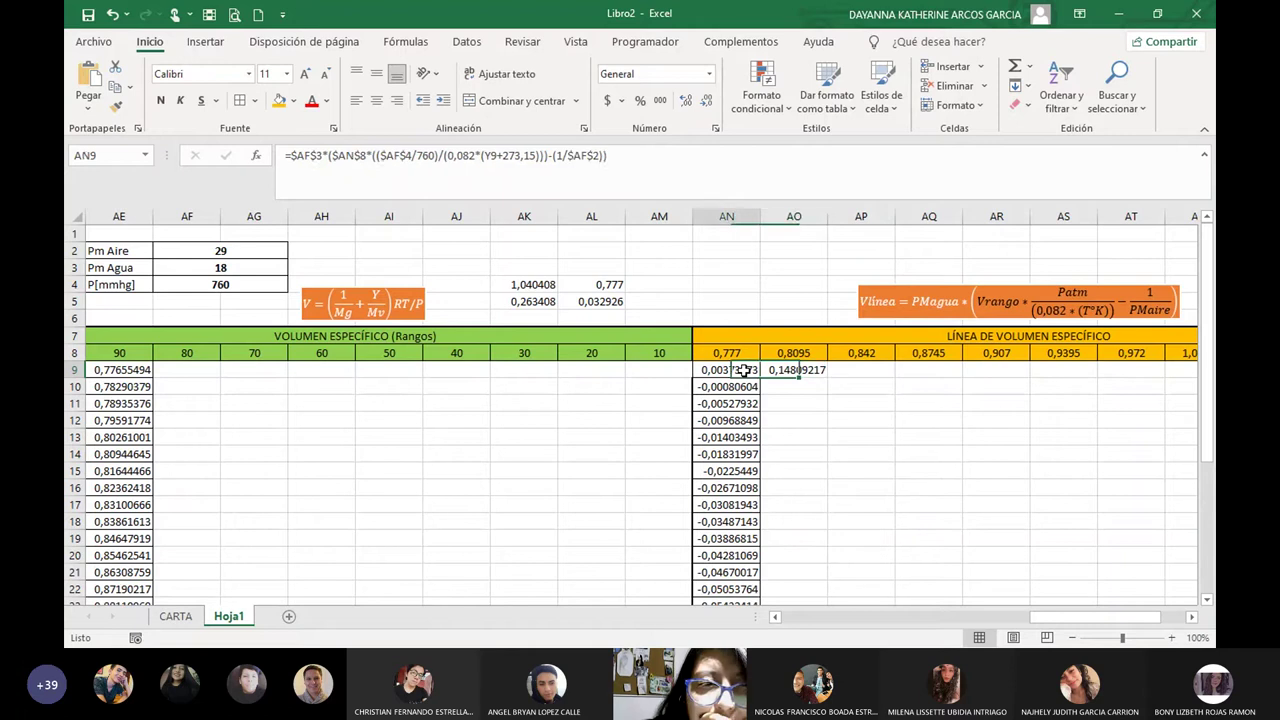
pyautogui.click(795, 370)
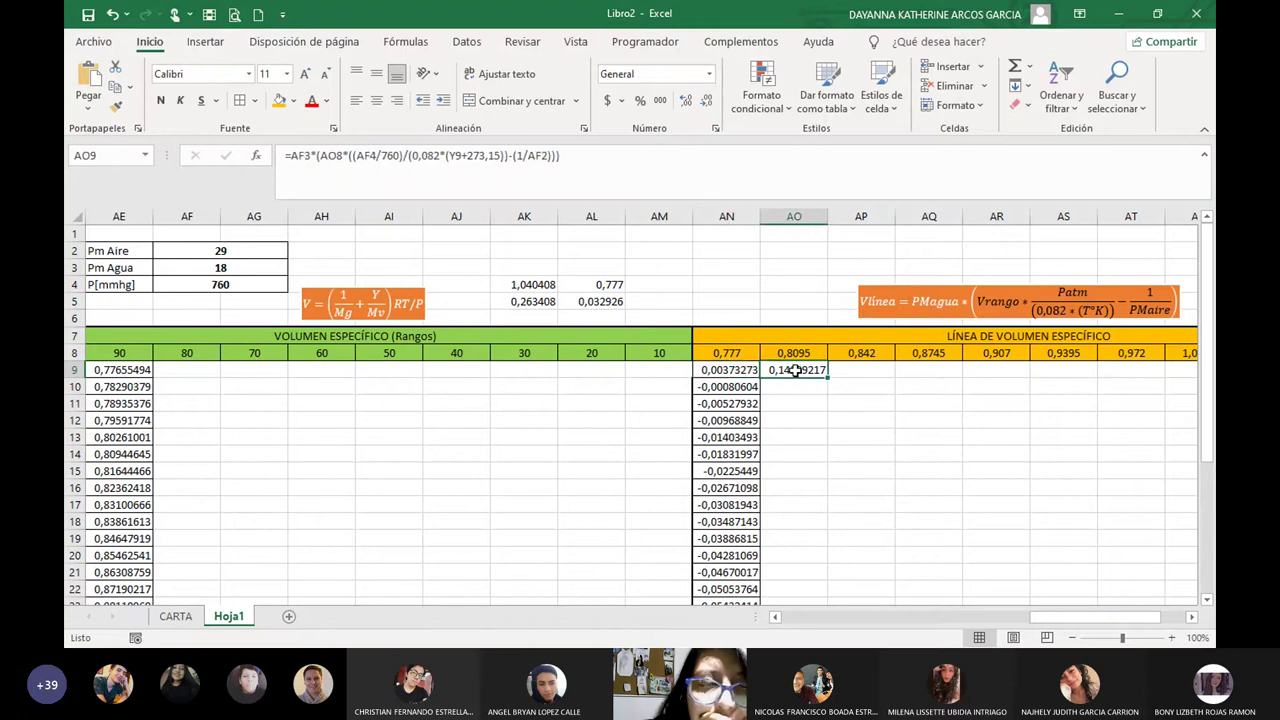
pyautogui.click(748, 371)
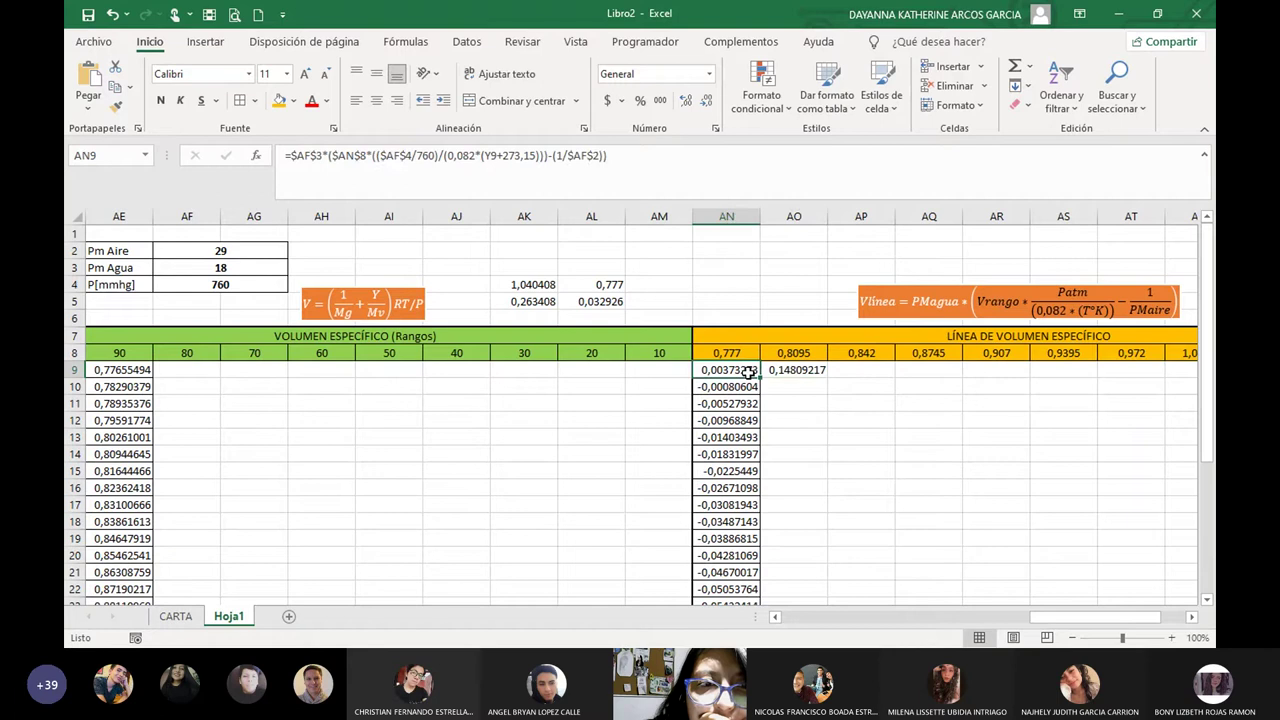
pyautogui.click(785, 371)
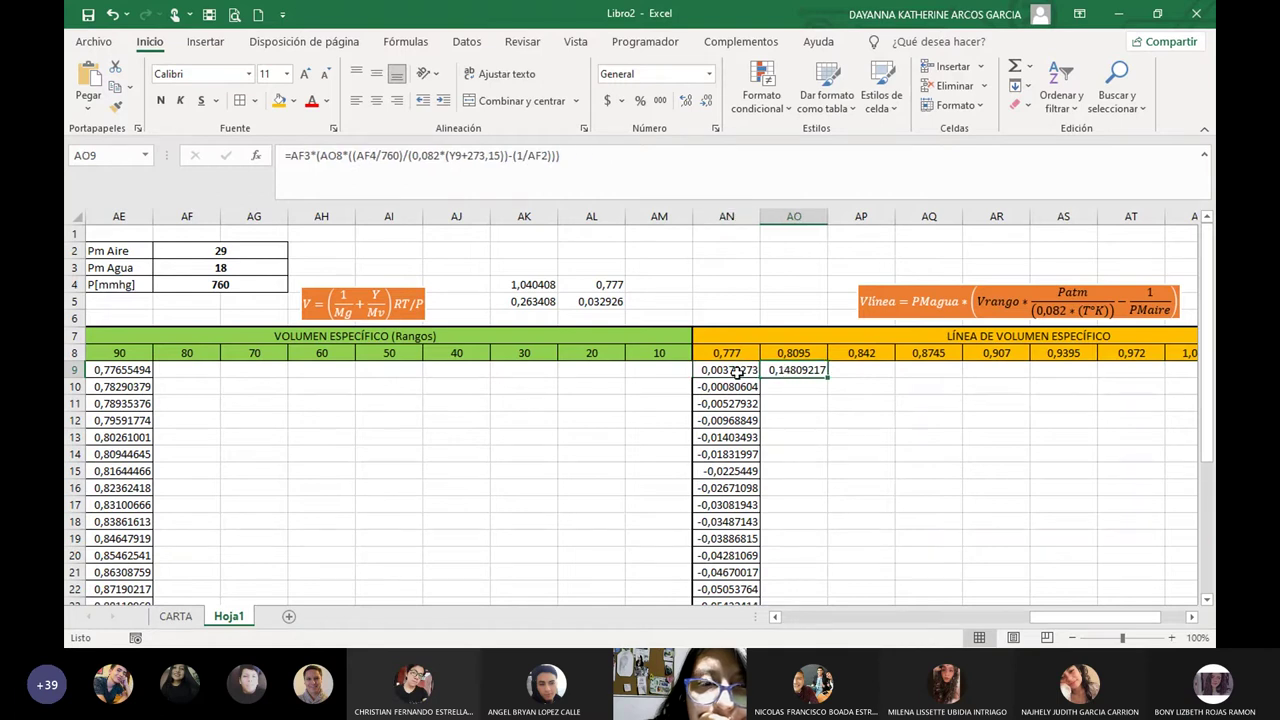
pyautogui.click(737, 371)
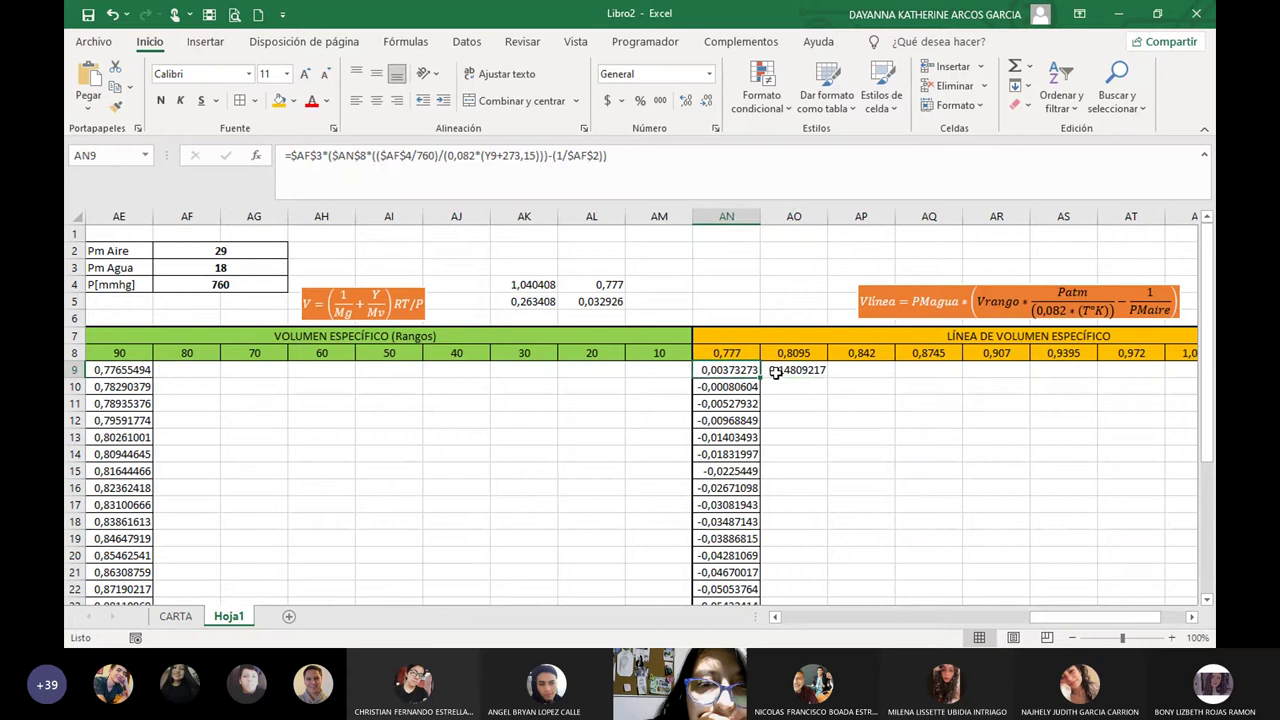
pyautogui.click(770, 371)
pyautogui.click(750, 371)
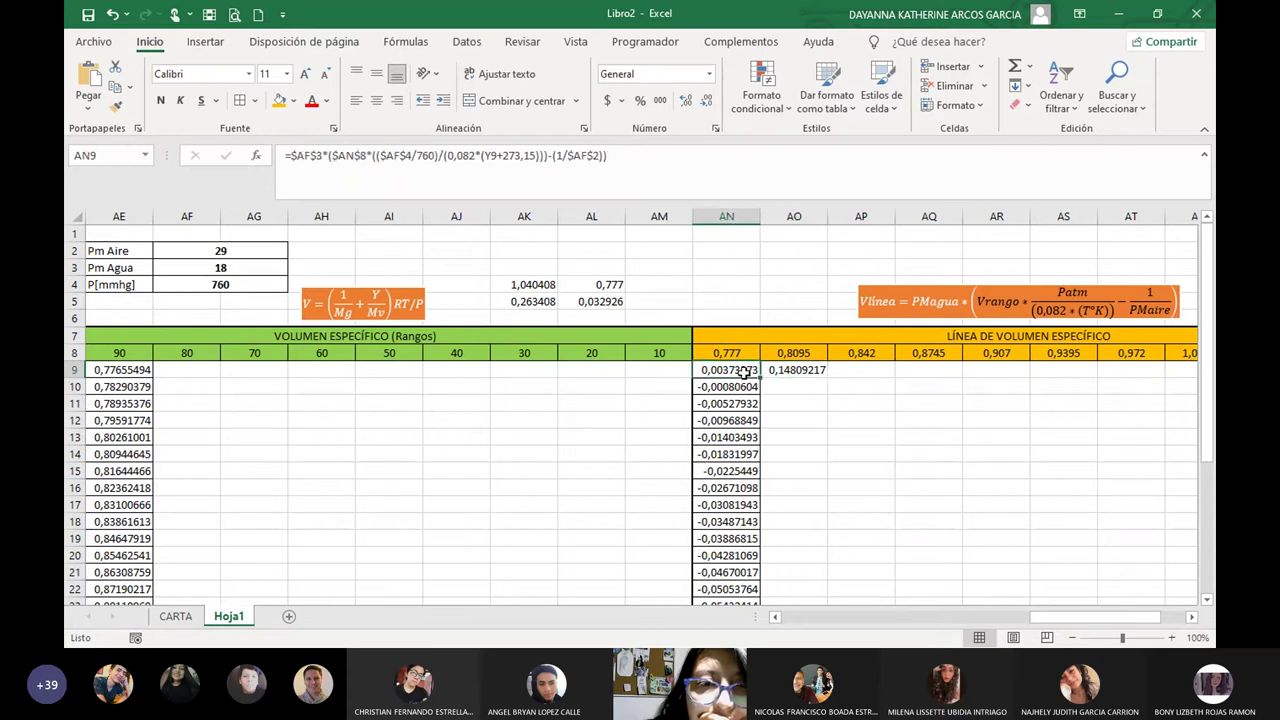
pyautogui.click(775, 372)
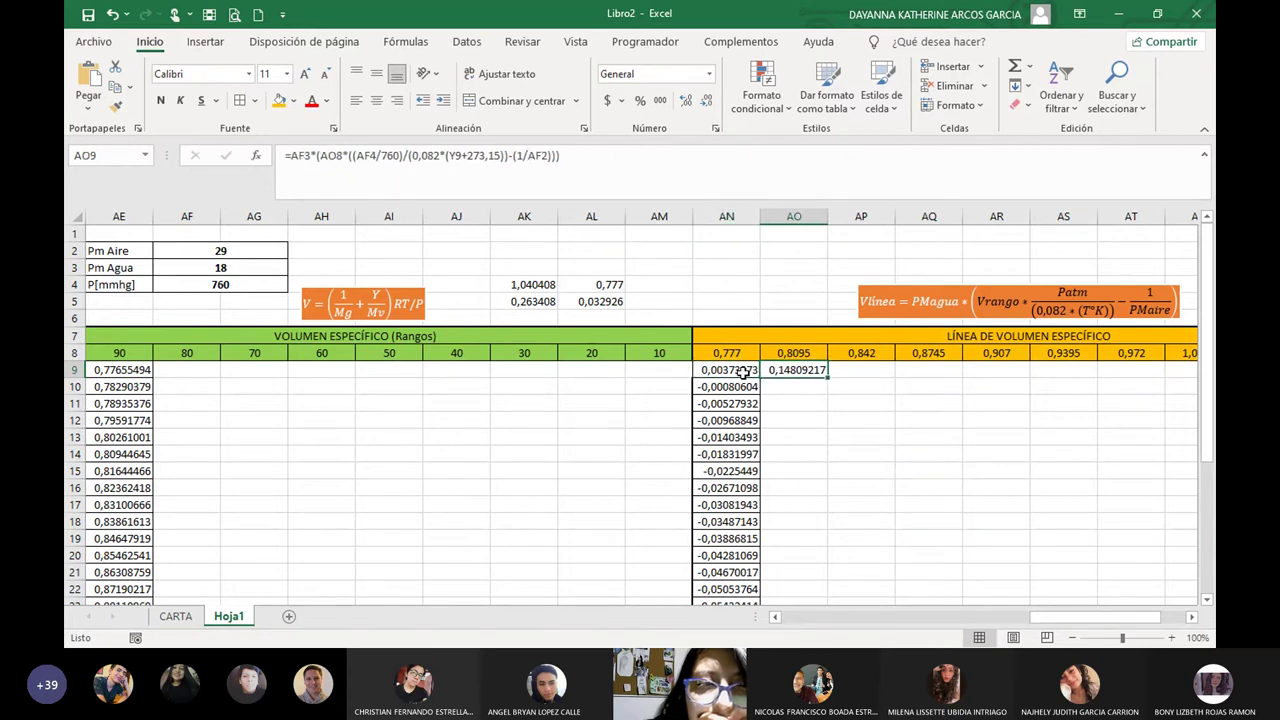
pyautogui.click(742, 371)
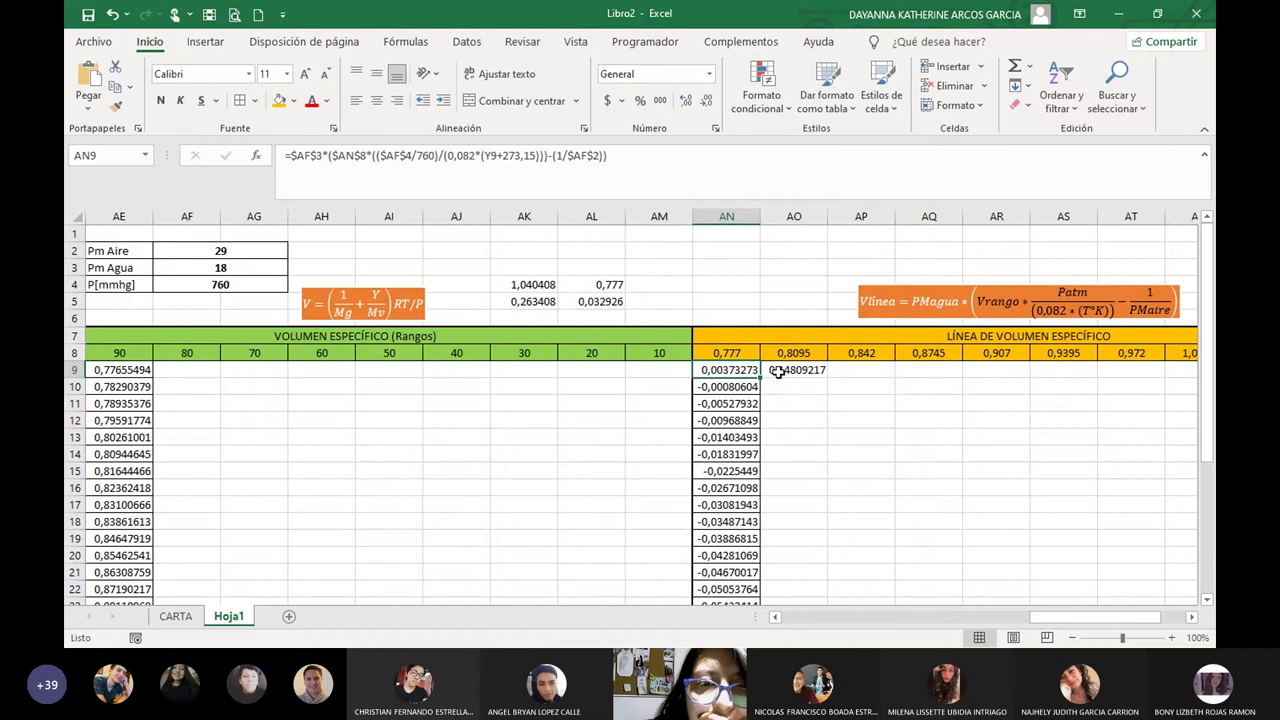
pyautogui.click(778, 371)
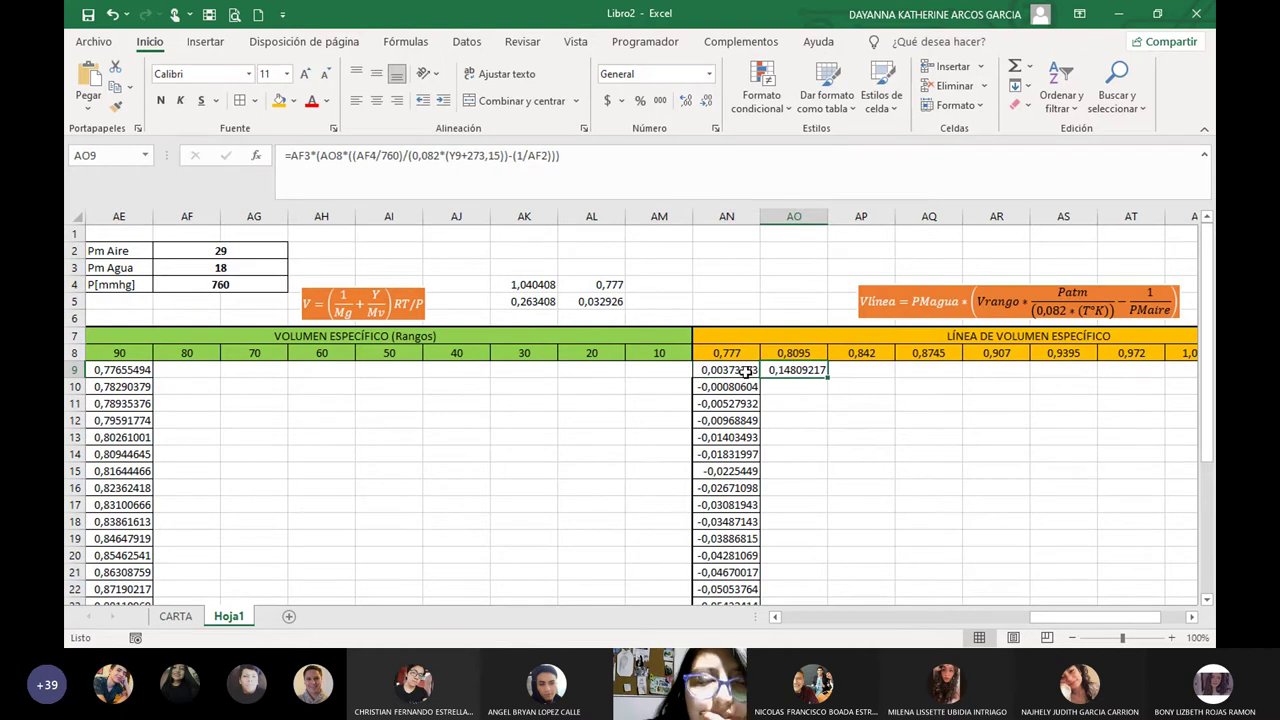
pyautogui.click(746, 371)
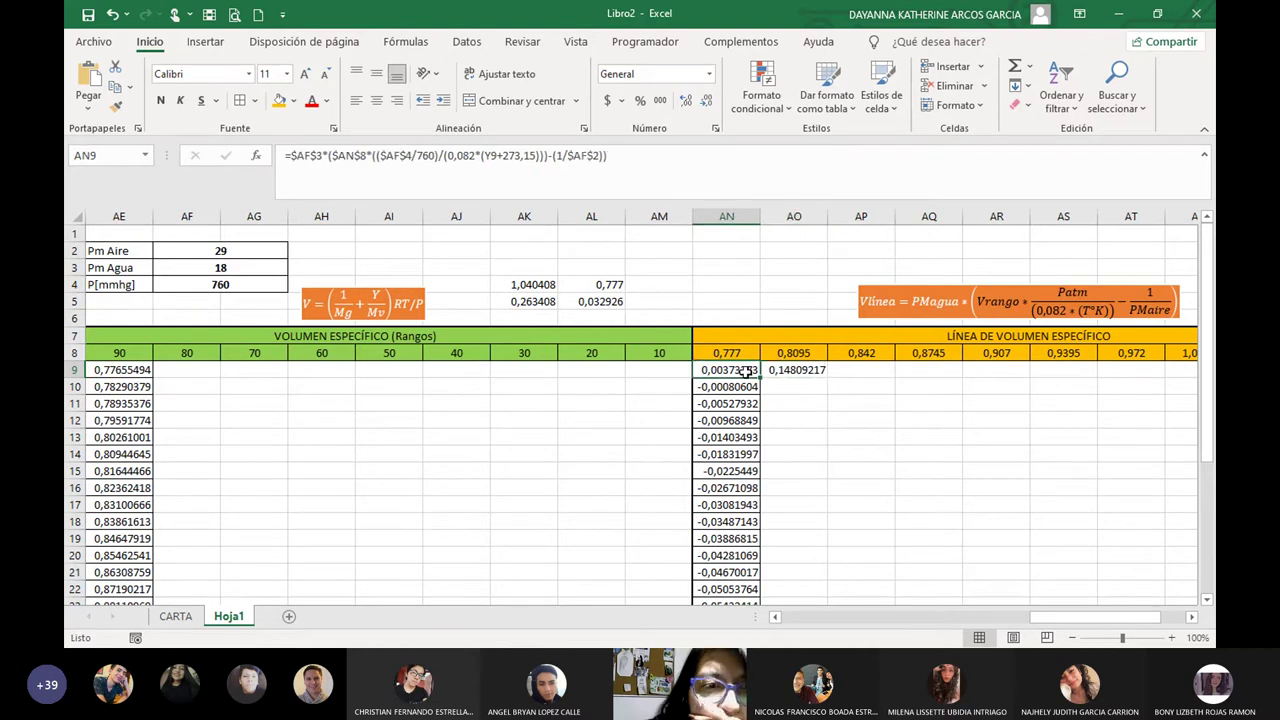
pyautogui.click(787, 371)
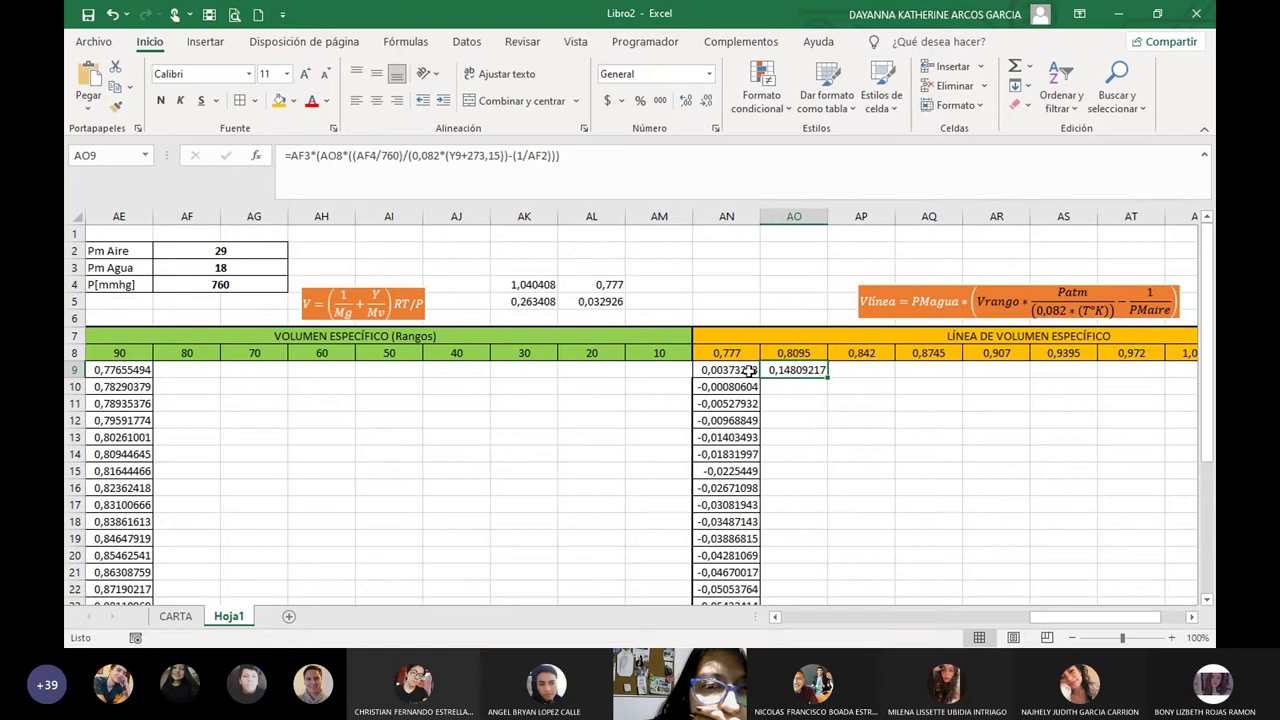
pyautogui.click(746, 371)
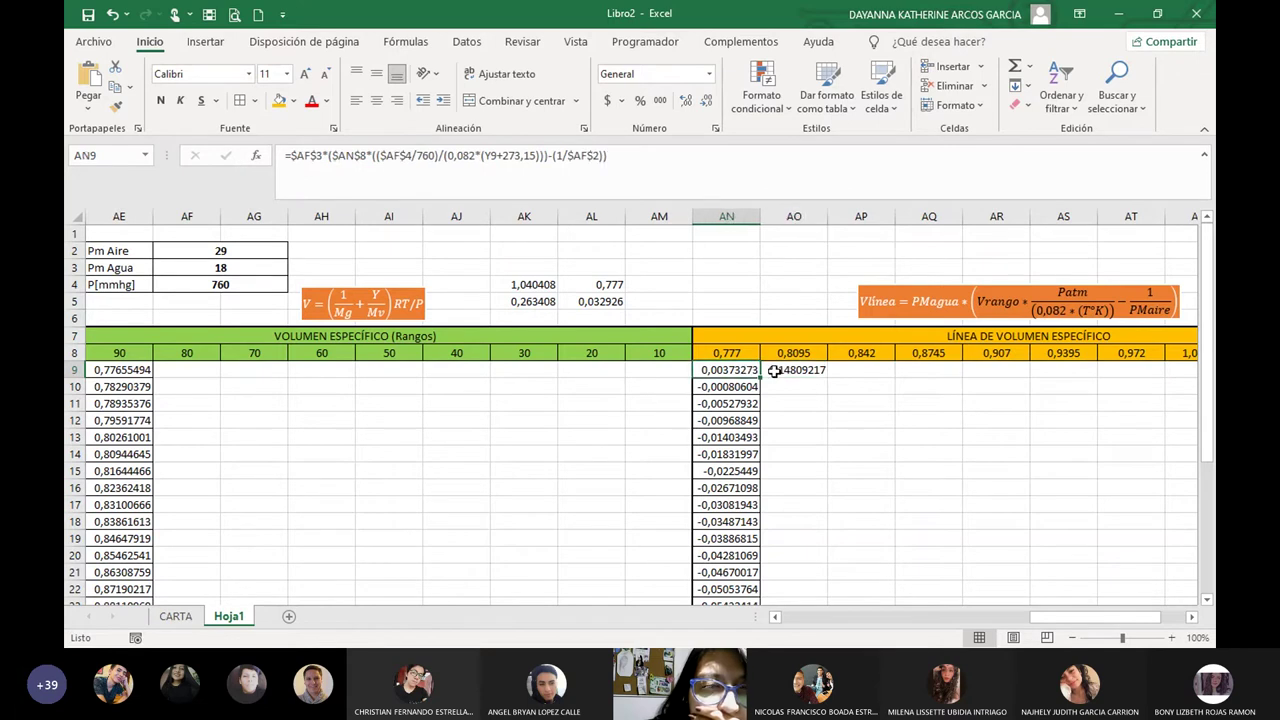
pyautogui.click(780, 371)
pyautogui.click(743, 371)
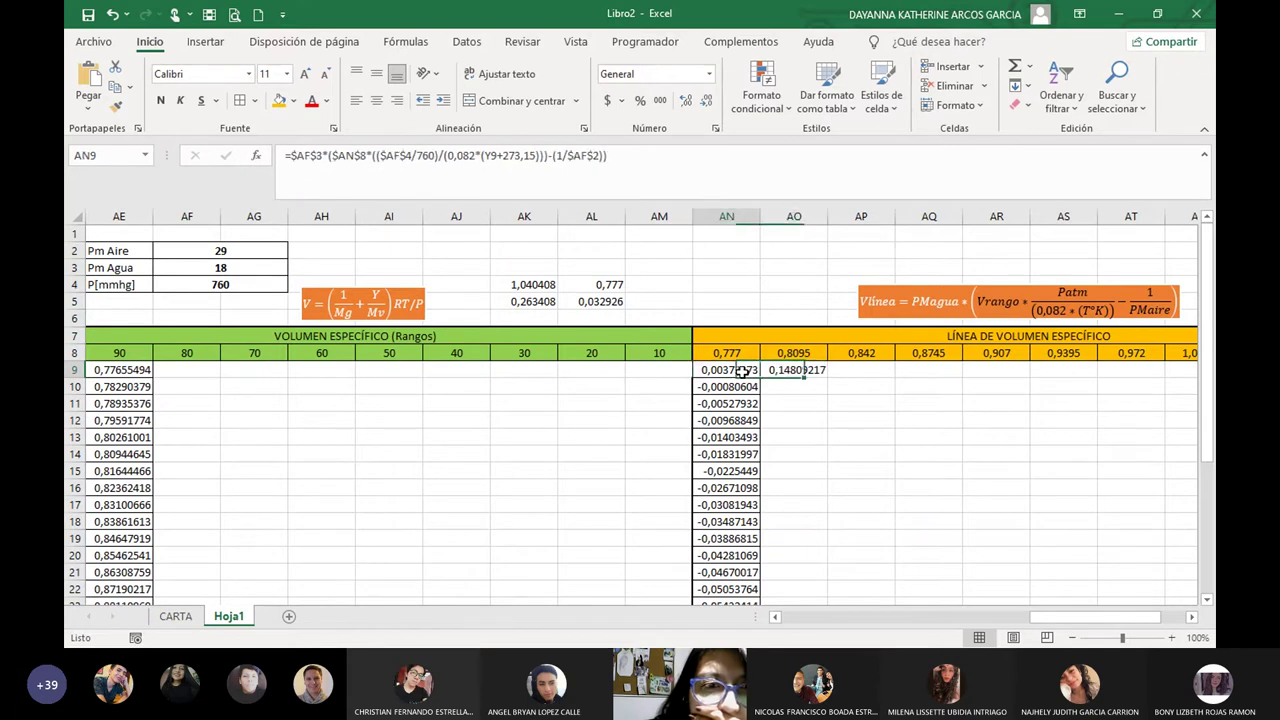
pyautogui.click(770, 371)
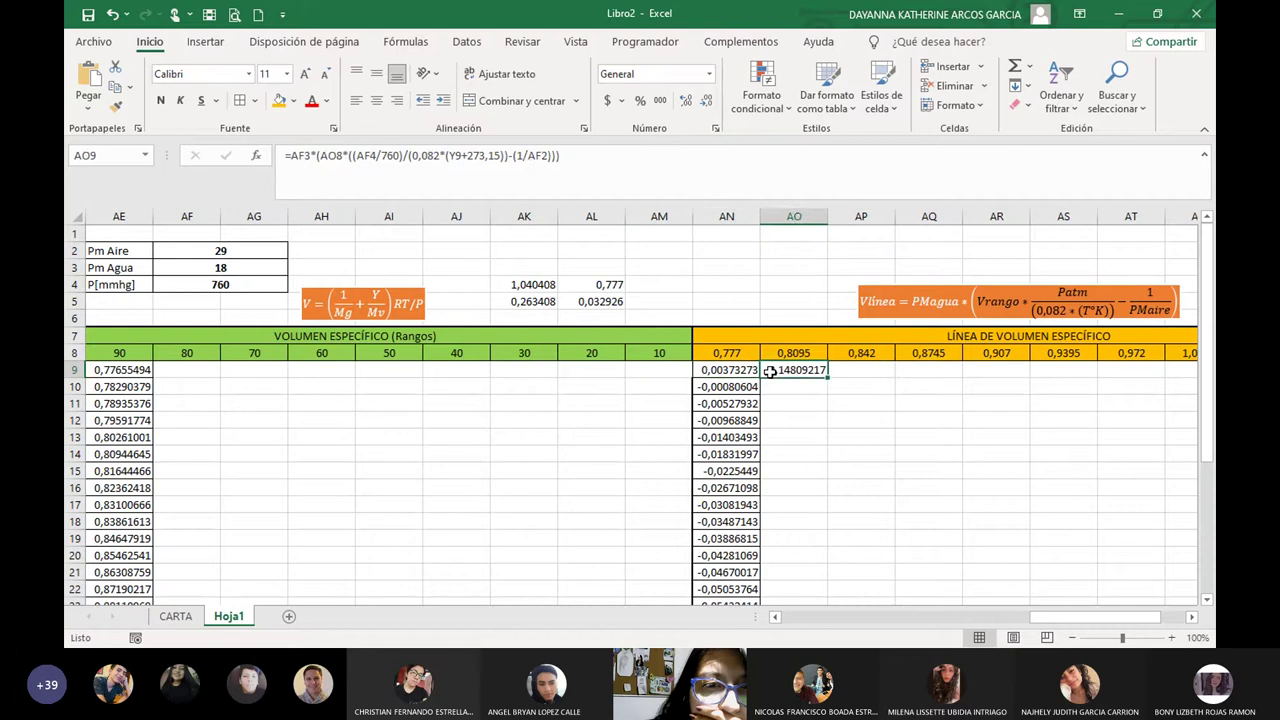
pyautogui.click(740, 371)
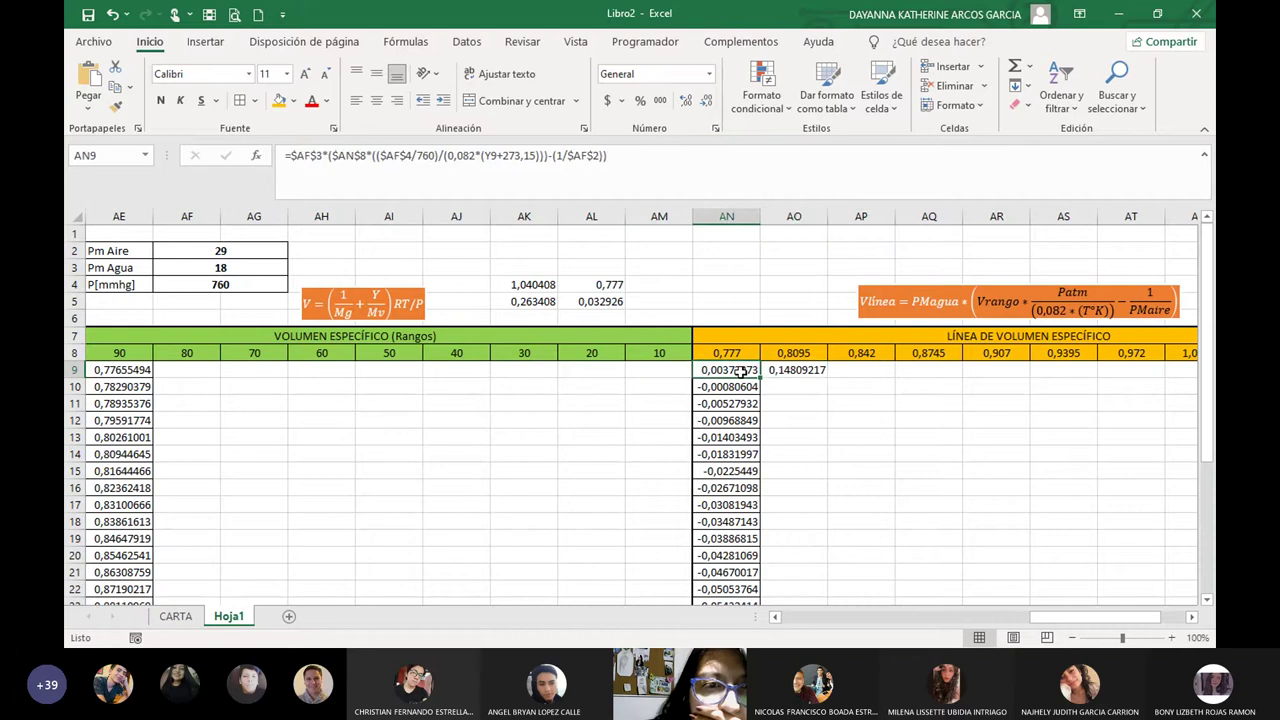
pyautogui.click(777, 371)
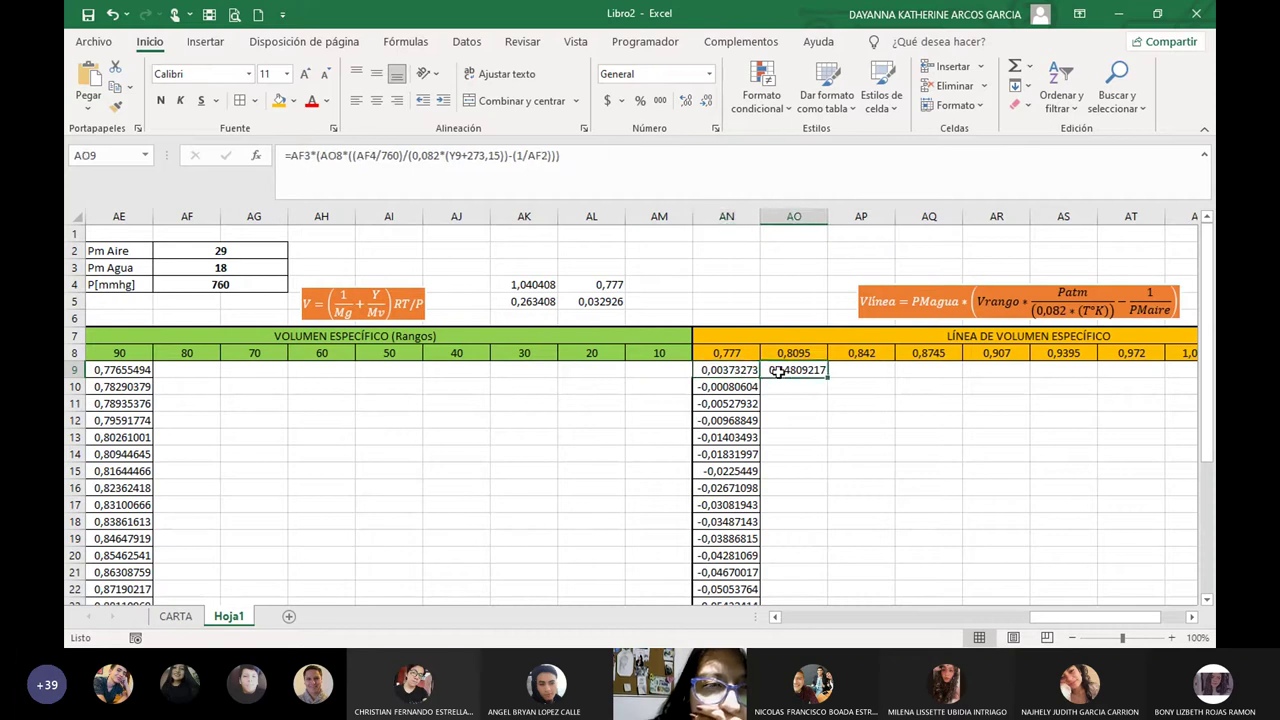
pyautogui.click(748, 371)
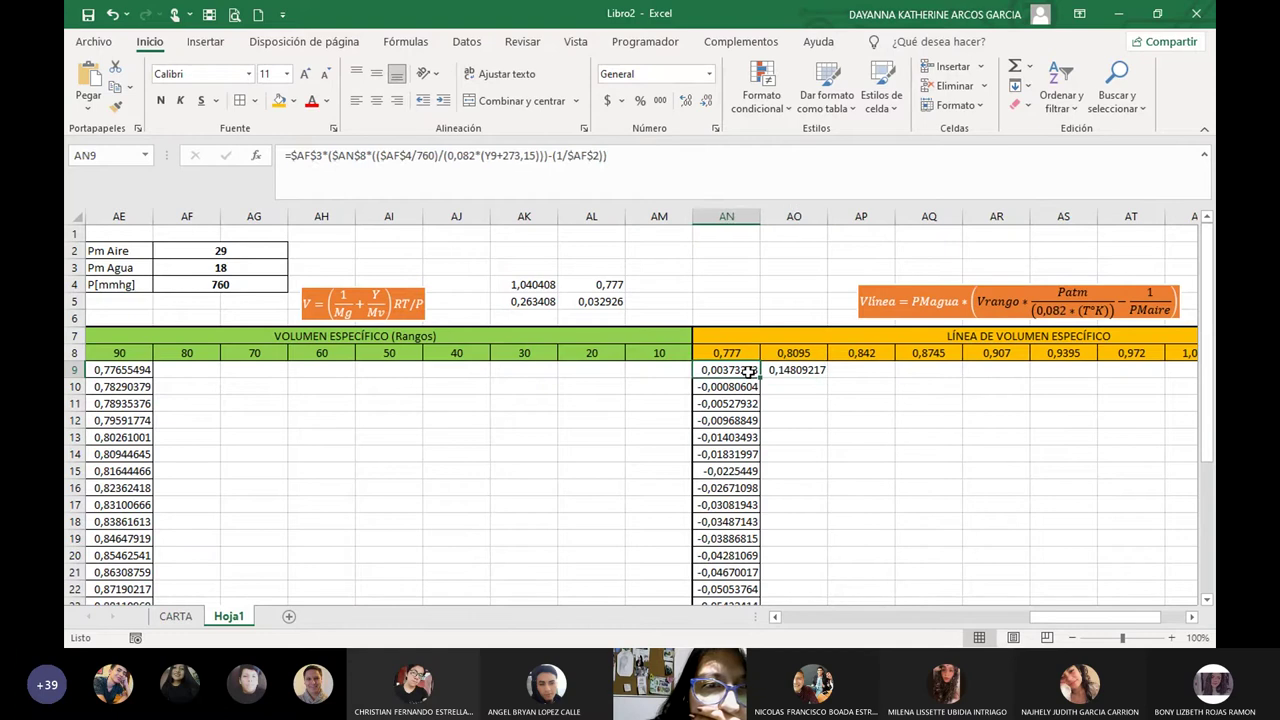
pyautogui.click(773, 371)
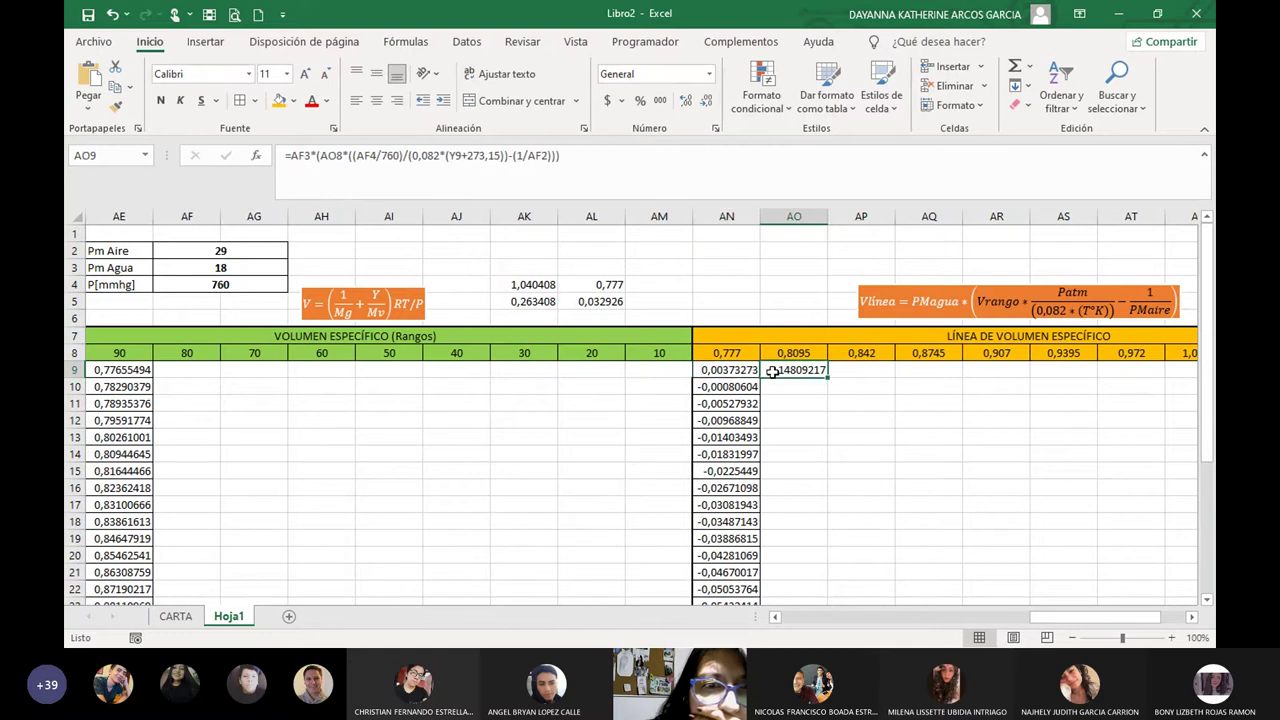
pyautogui.click(752, 371)
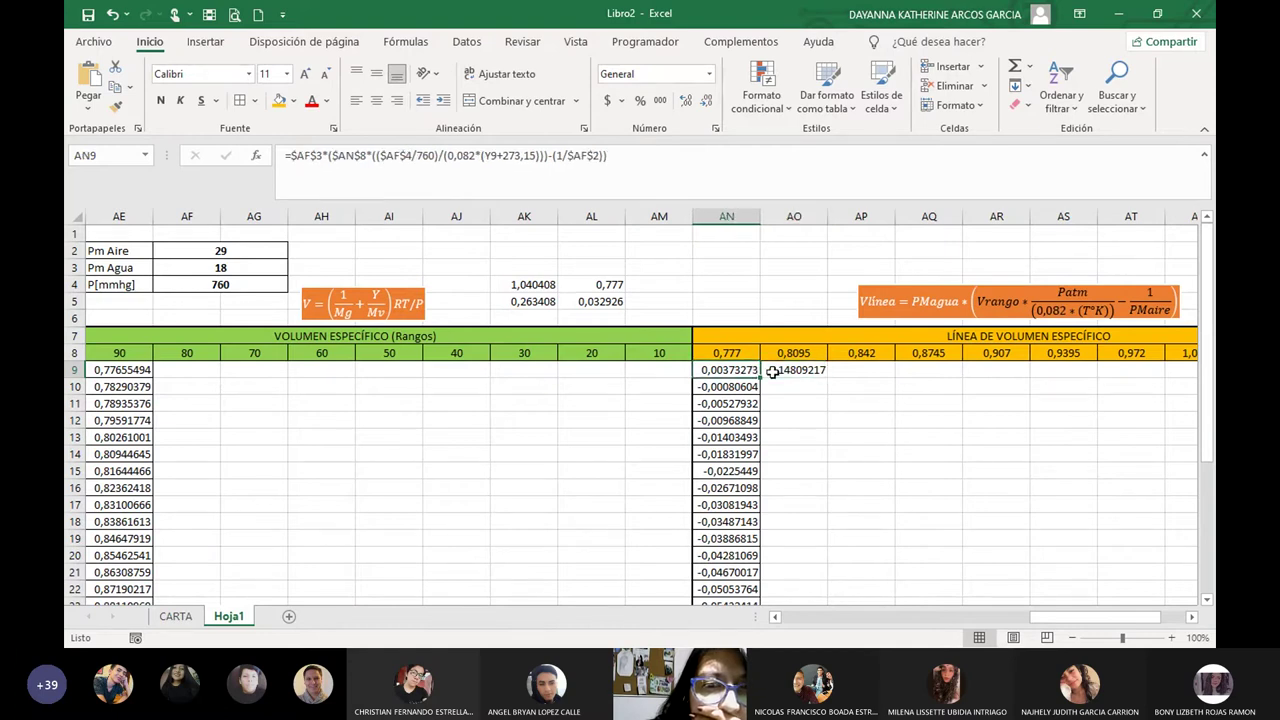
pyautogui.click(763, 372)
pyautogui.click(748, 372)
pyautogui.click(858, 418)
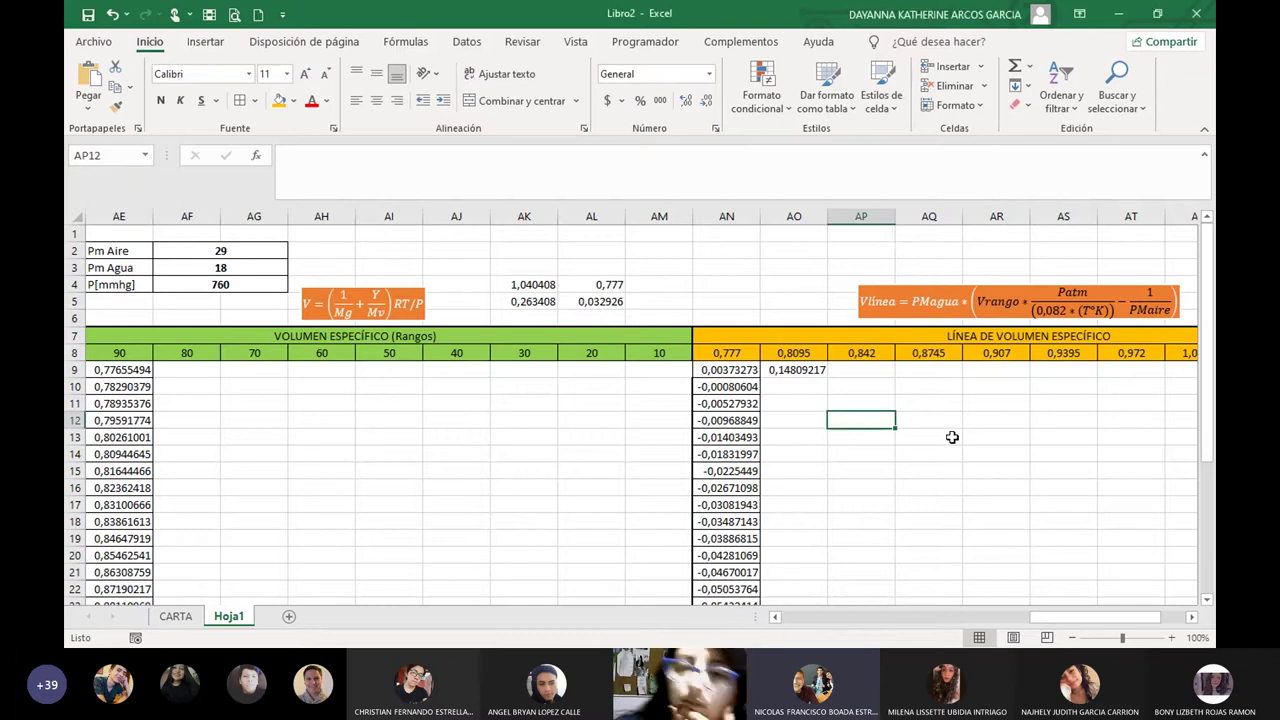
pyautogui.click(806, 374)
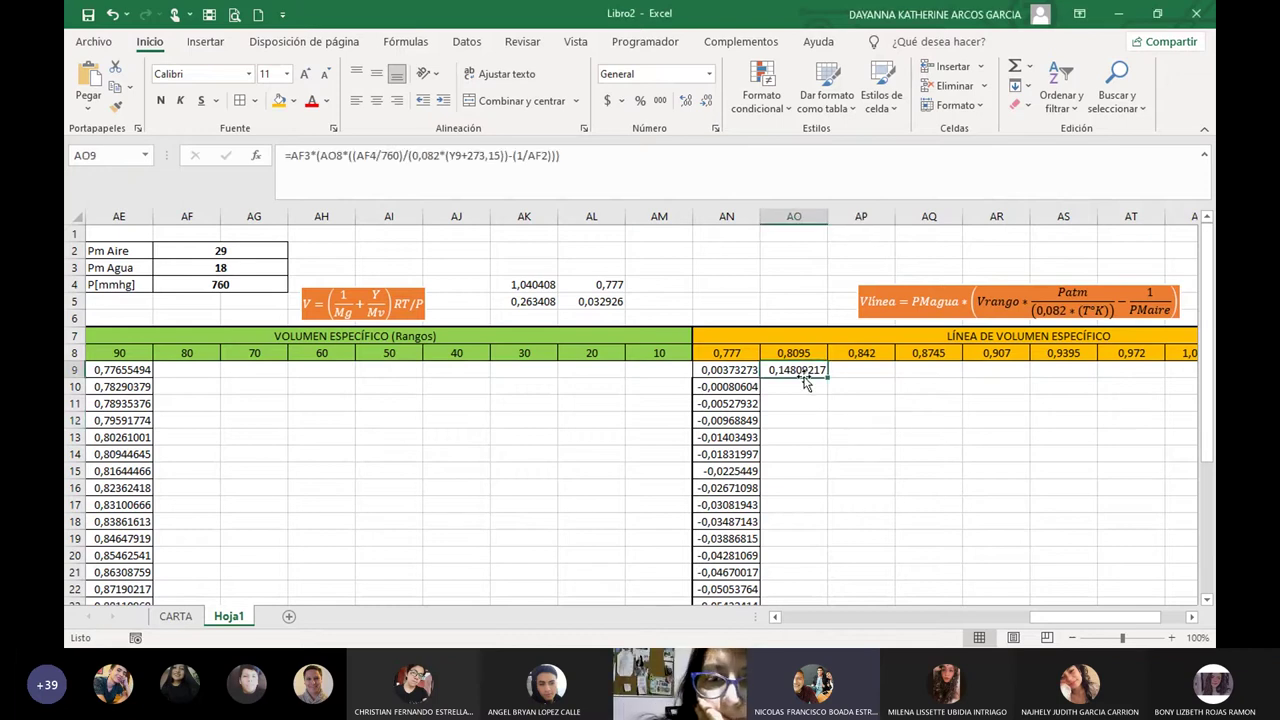
pyautogui.click(731, 370)
pyautogui.click(790, 369)
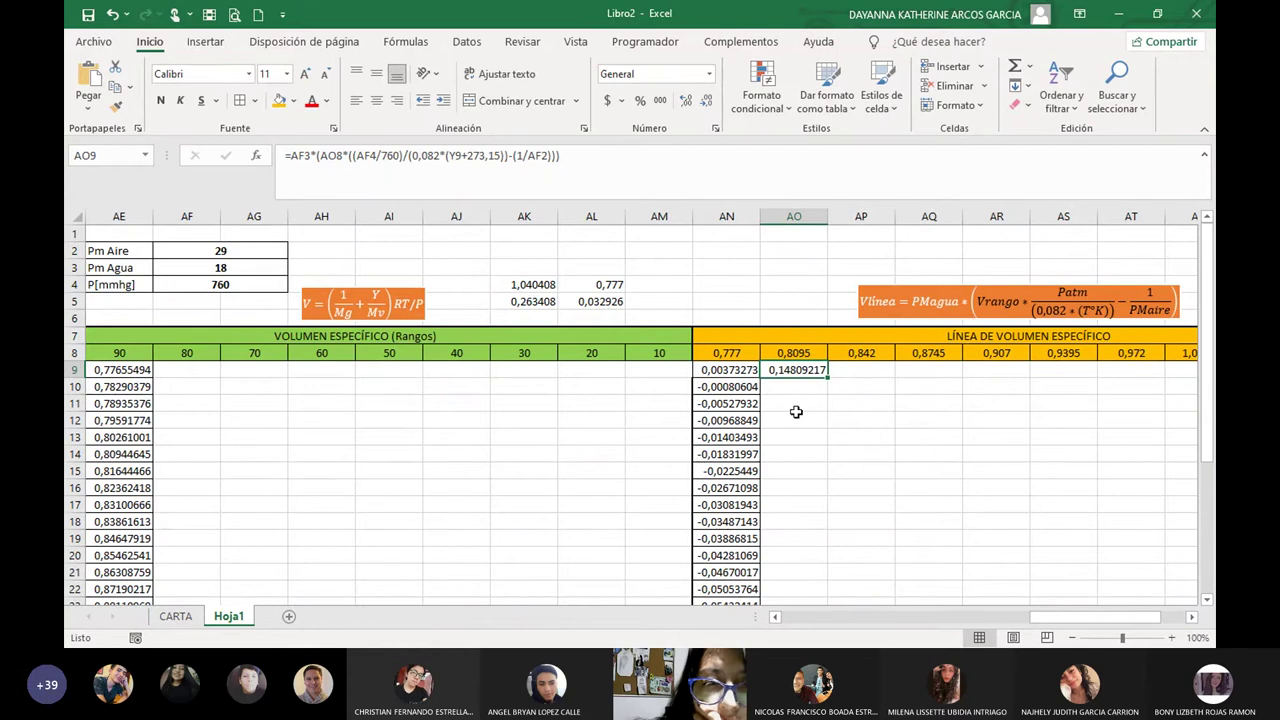
pyautogui.click(718, 372)
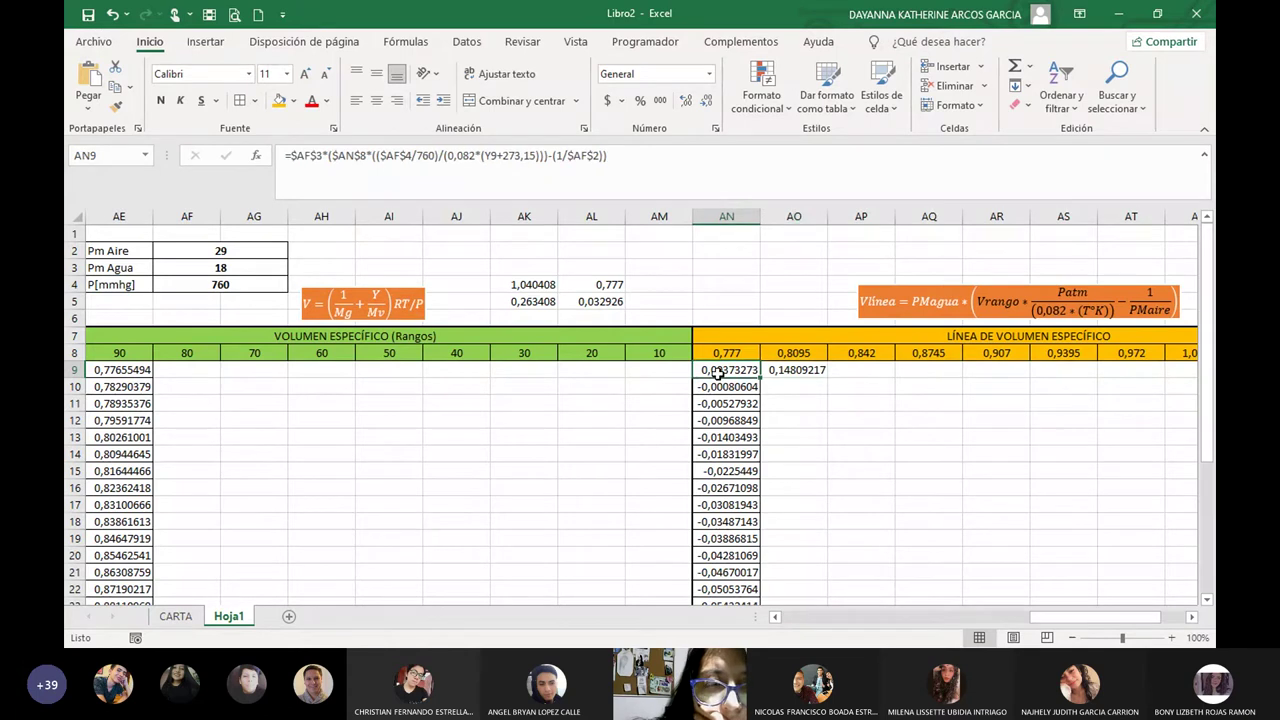
# Correct the parentheses in the AO9 formula so it reads =AF3*(AO8*((AF4/760)/(0,082*(Y9+273,15)))-(1/AF2)).
pyautogui.click(786, 371)
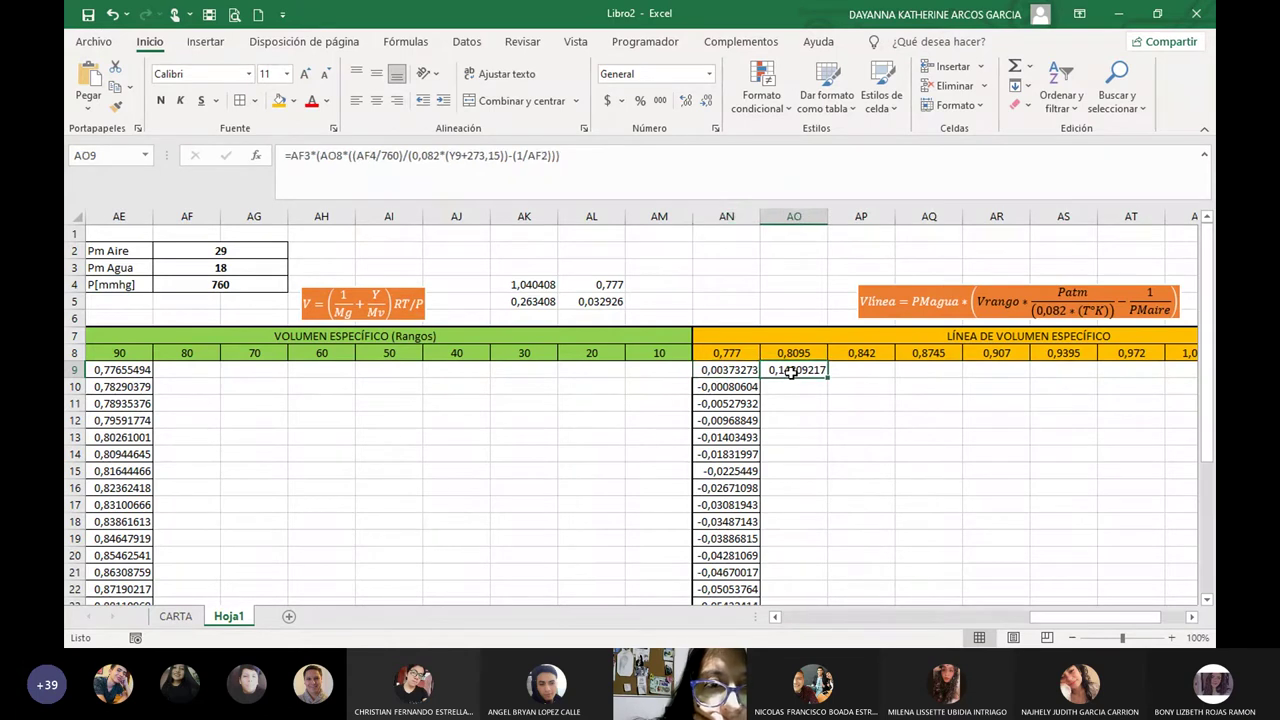
pyautogui.click(510, 157)
pyautogui.write('(')
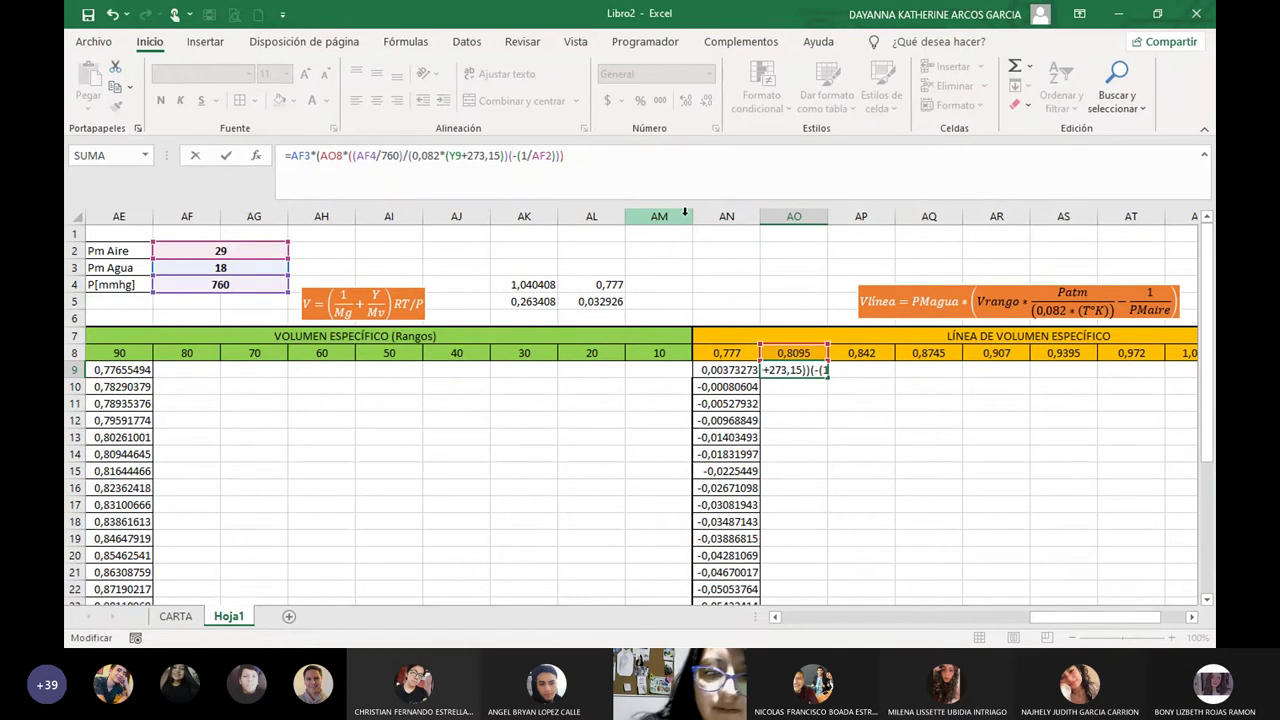
pyautogui.press('BackSpace')
pyautogui.write(')')
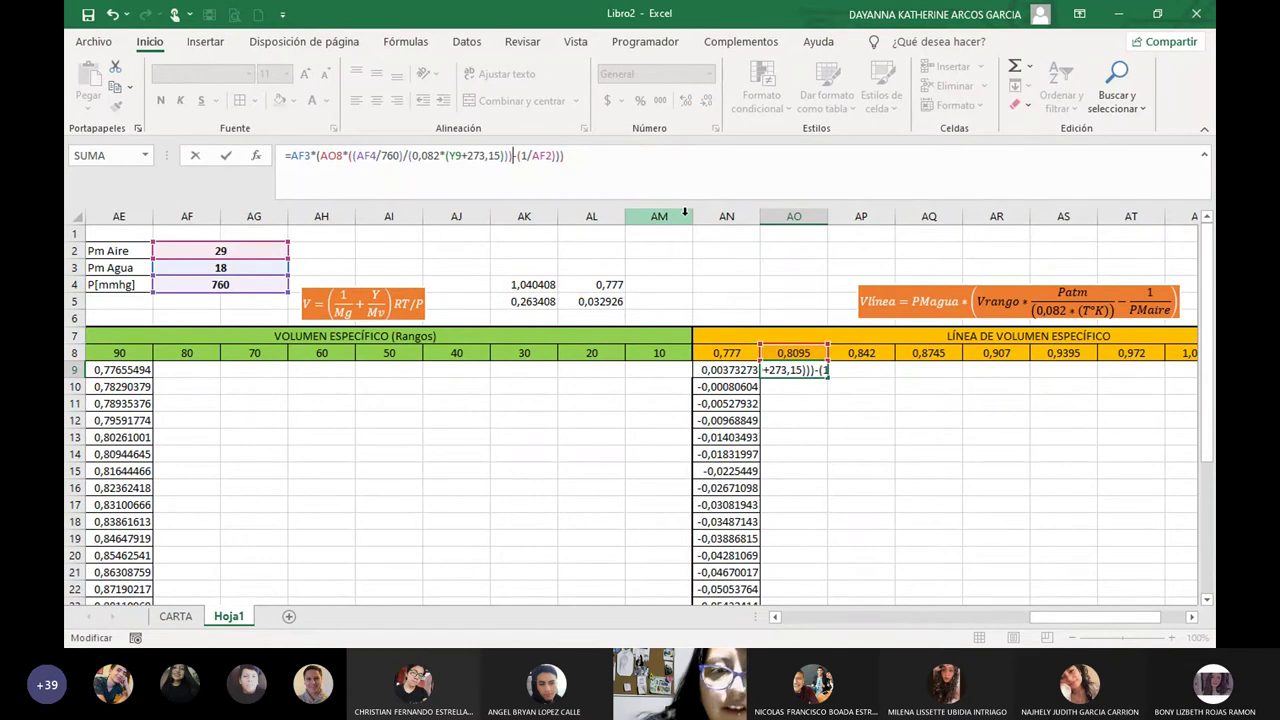
pyautogui.click(748, 179)
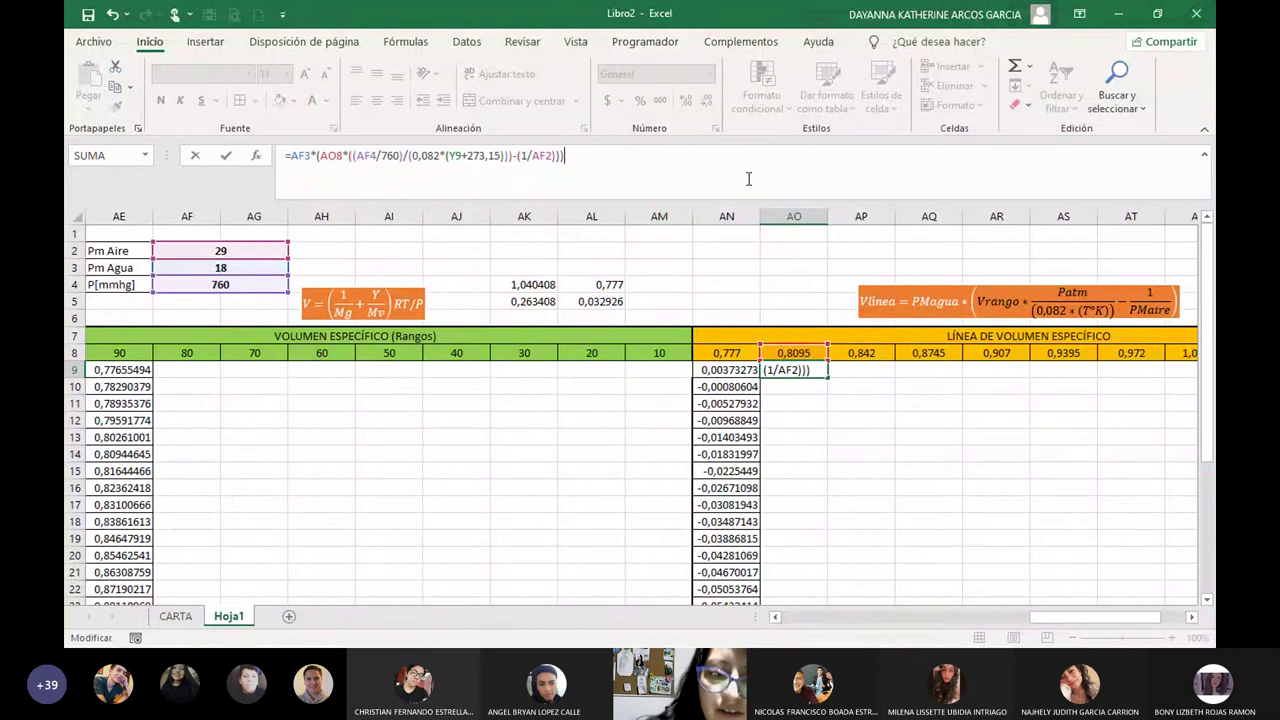
pyautogui.press('BackSpace')
pyautogui.press('Return')
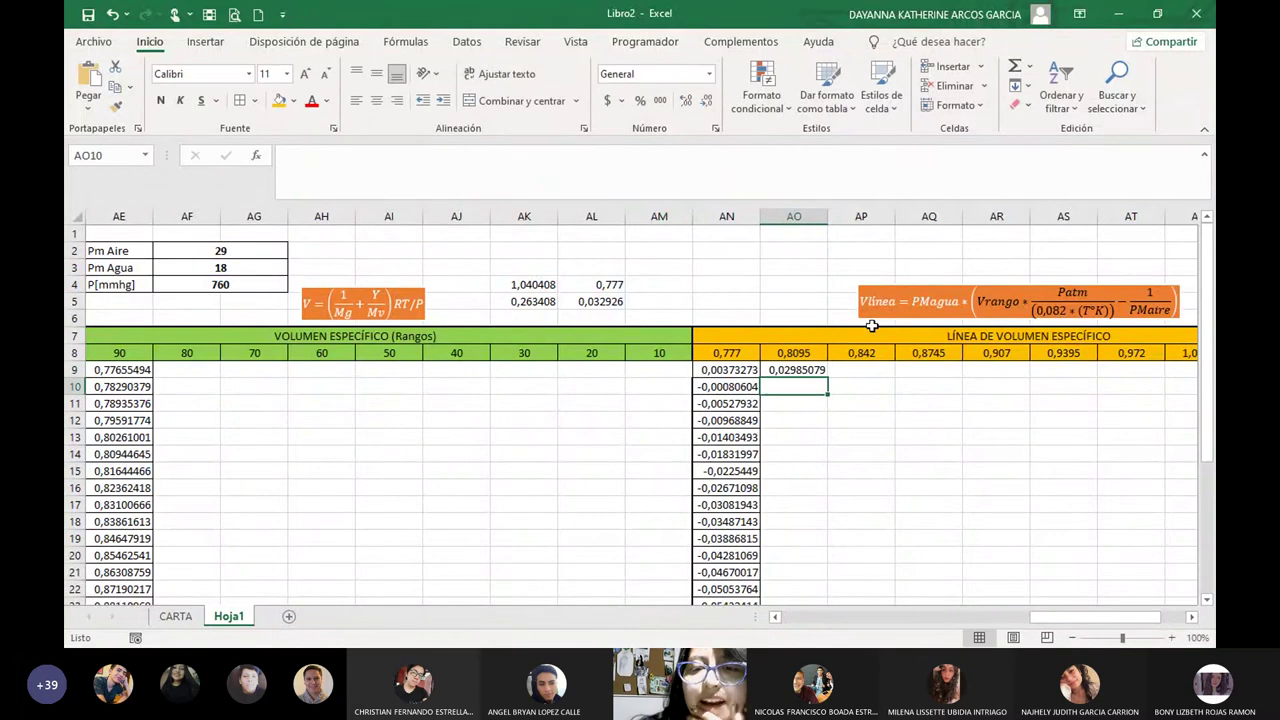
pyautogui.click(932, 450)
pyautogui.click(790, 388)
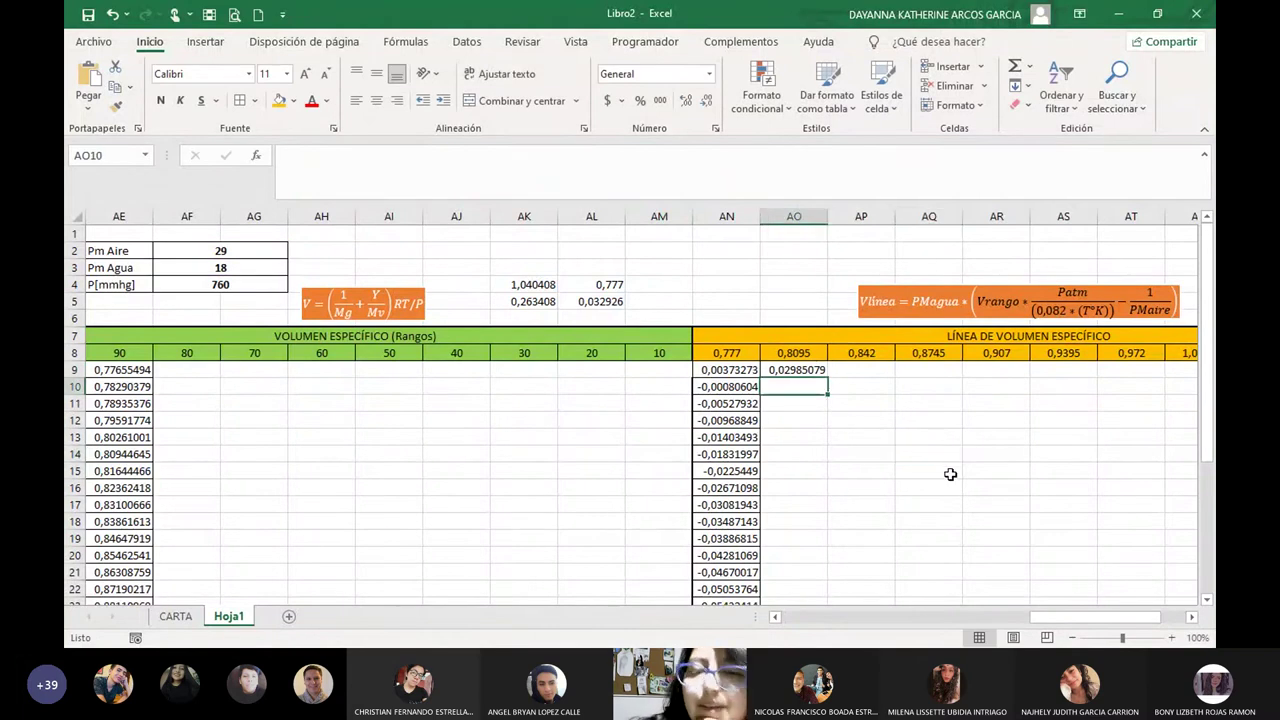
# In the AO9 formula, make the leading AF3 reference and the AO8 range reference absolute as $AF$3 and $AO$8.
pyautogui.click(805, 370)
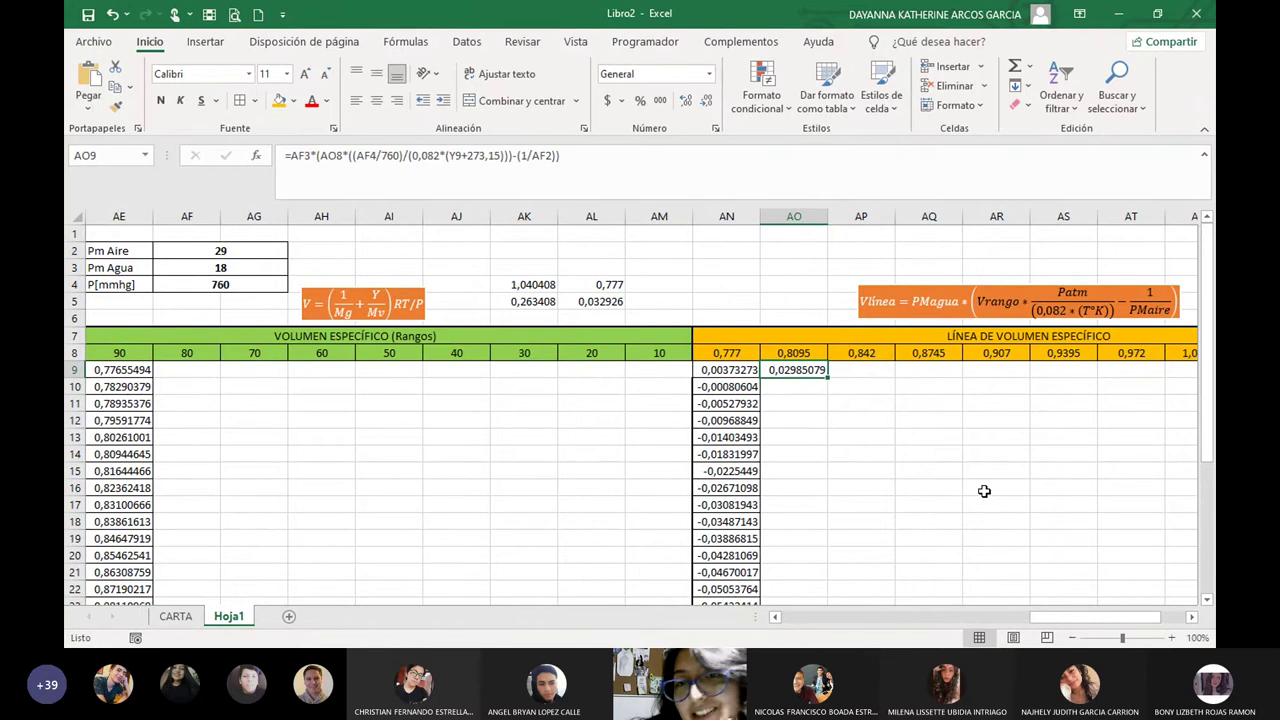
pyautogui.click(293, 157)
pyautogui.write('$')
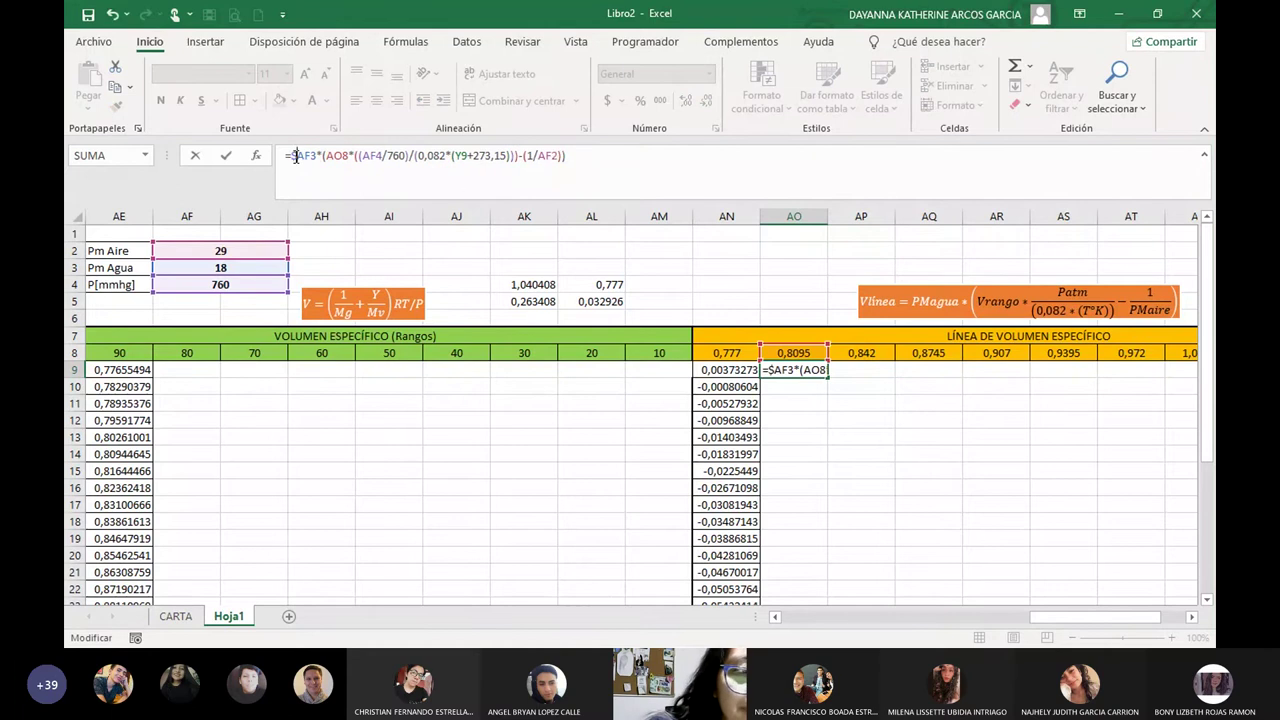
pyautogui.press('Right')
pyautogui.press('Right')
pyautogui.write('$')
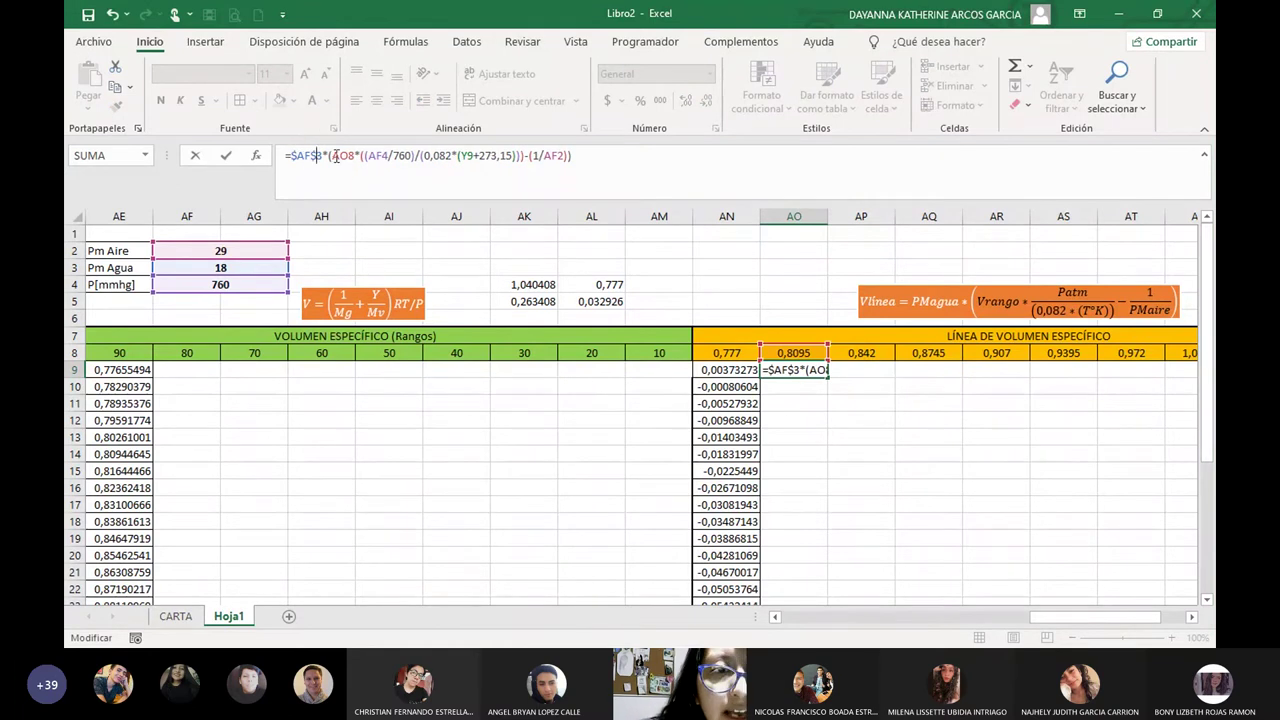
pyautogui.press('Right')
pyautogui.press('Right')
pyautogui.write('$')
pyautogui.press('Right')
pyautogui.press('Right')
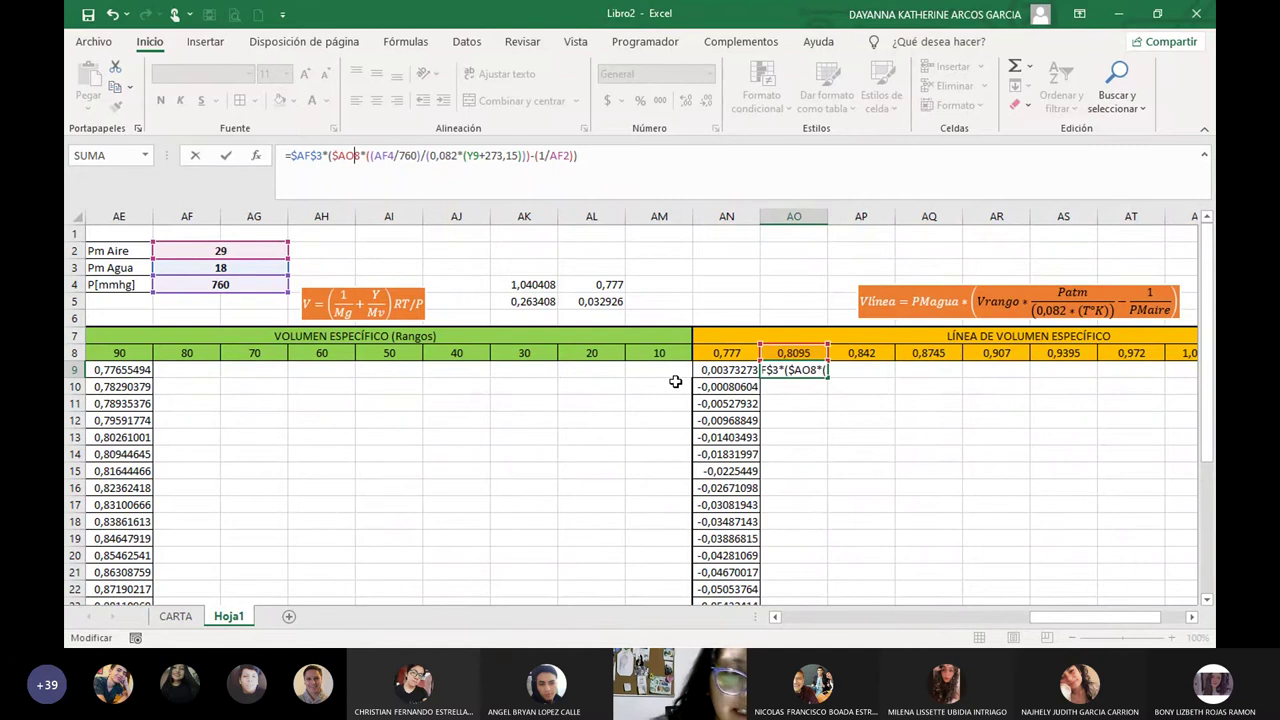
pyautogui.write('$')
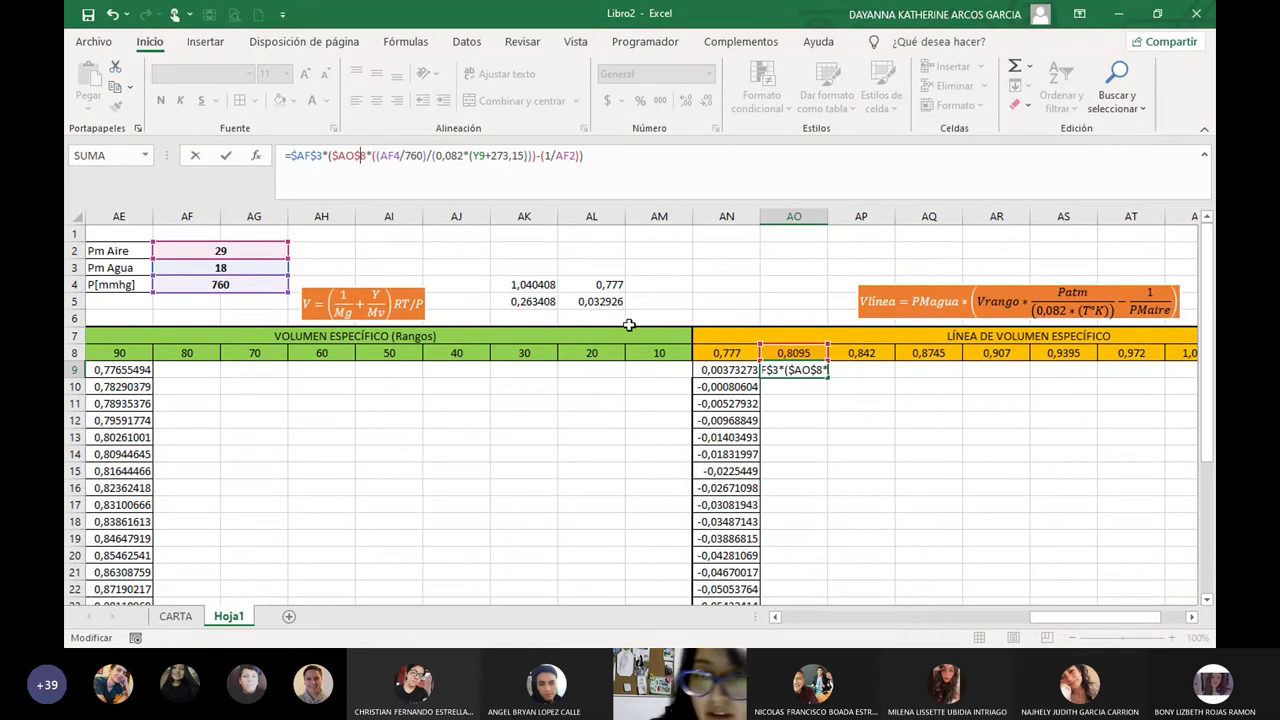
# Make the AF4 and AF2 references in the AO9 formula absolute as $AF$4 and $AF$2, and enter the formula.
pyautogui.click(386, 155)
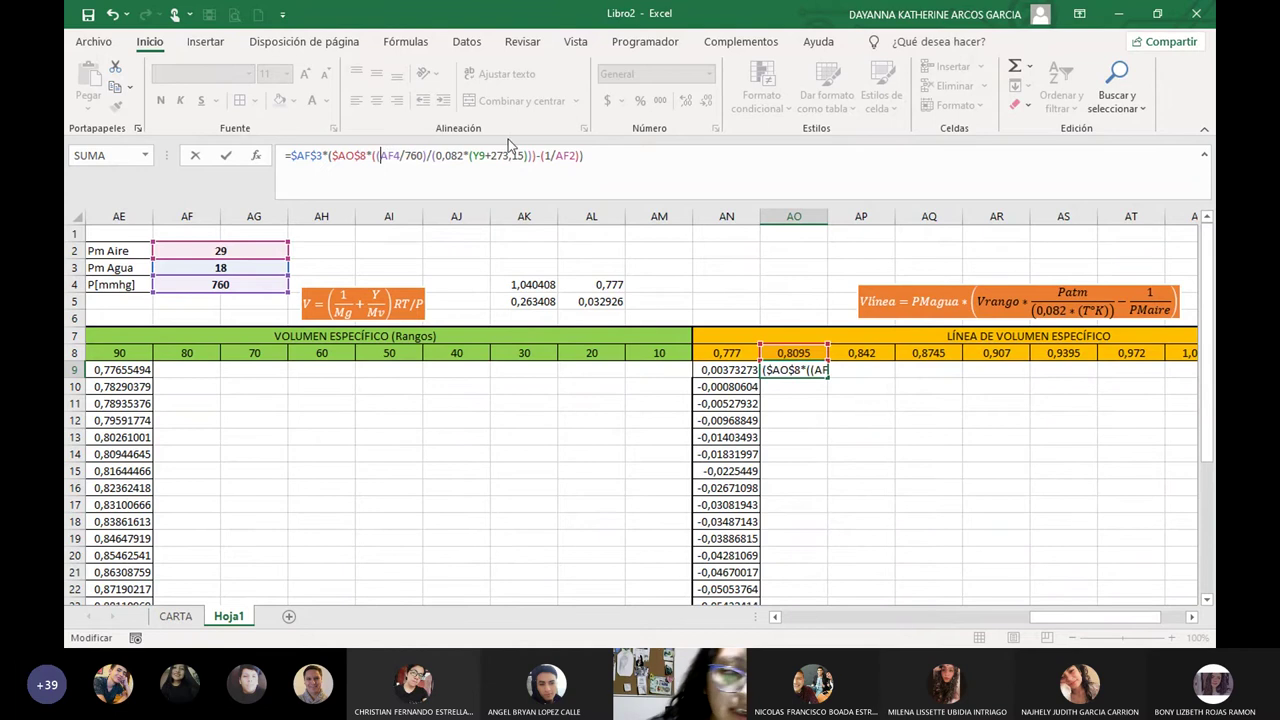
pyautogui.press('F4')
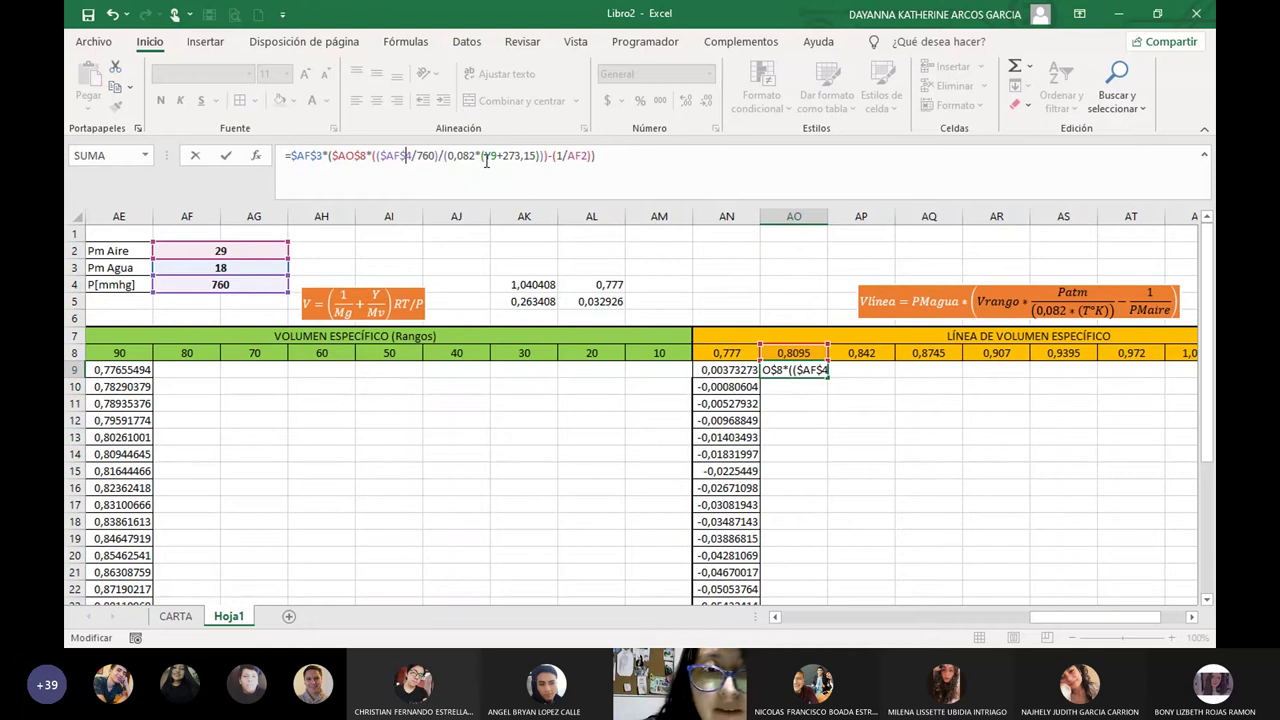
pyautogui.click(567, 157)
pyautogui.write('$')
pyautogui.press('Right')
pyautogui.press('Right')
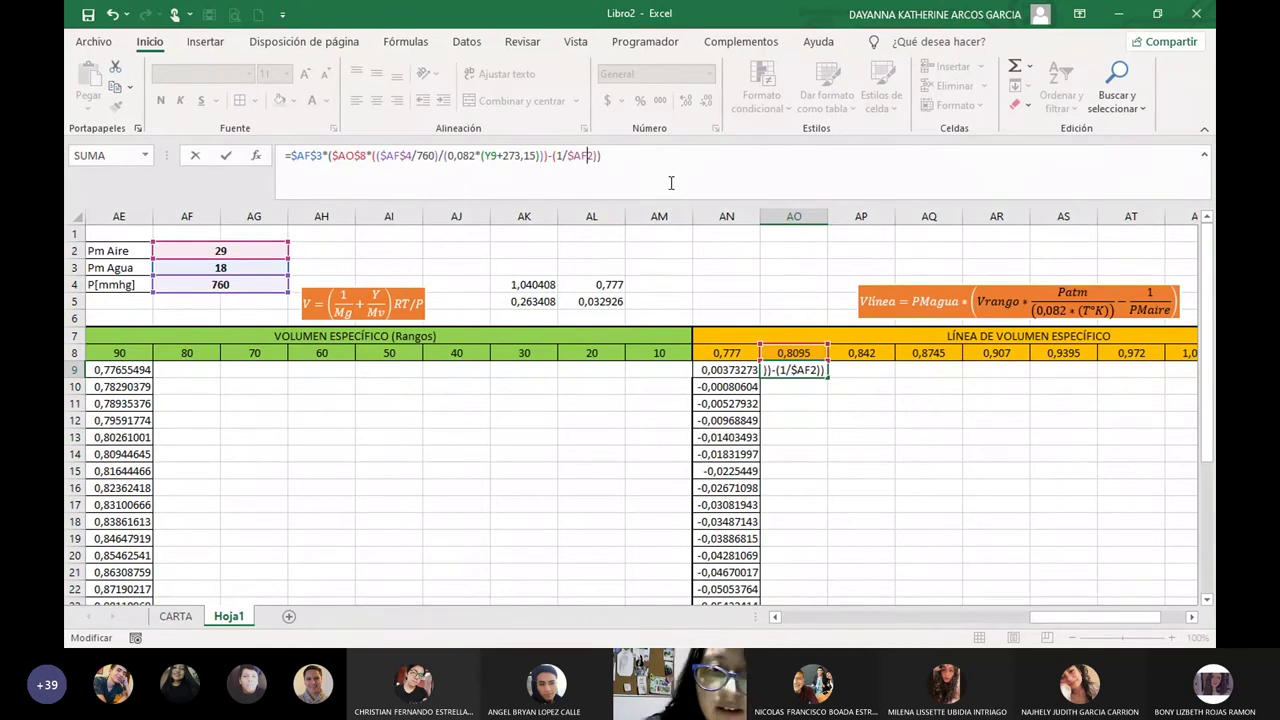
pyautogui.write('$')
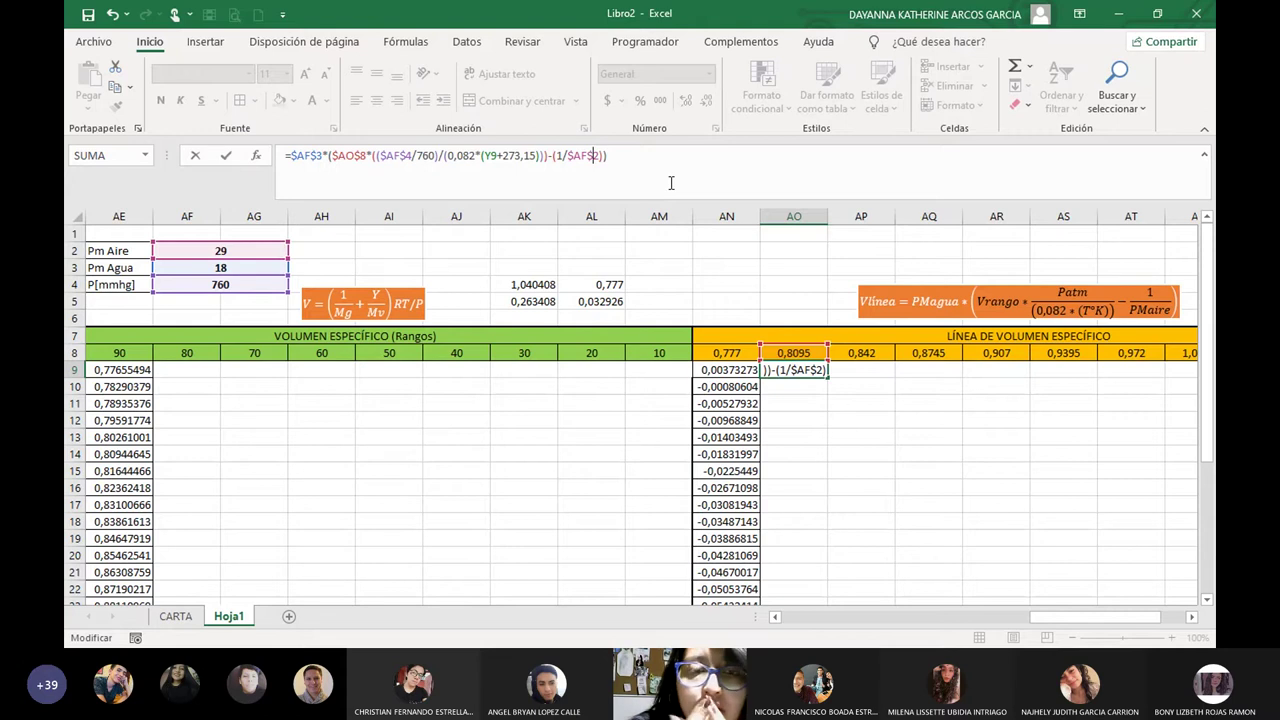
pyautogui.press('Return')
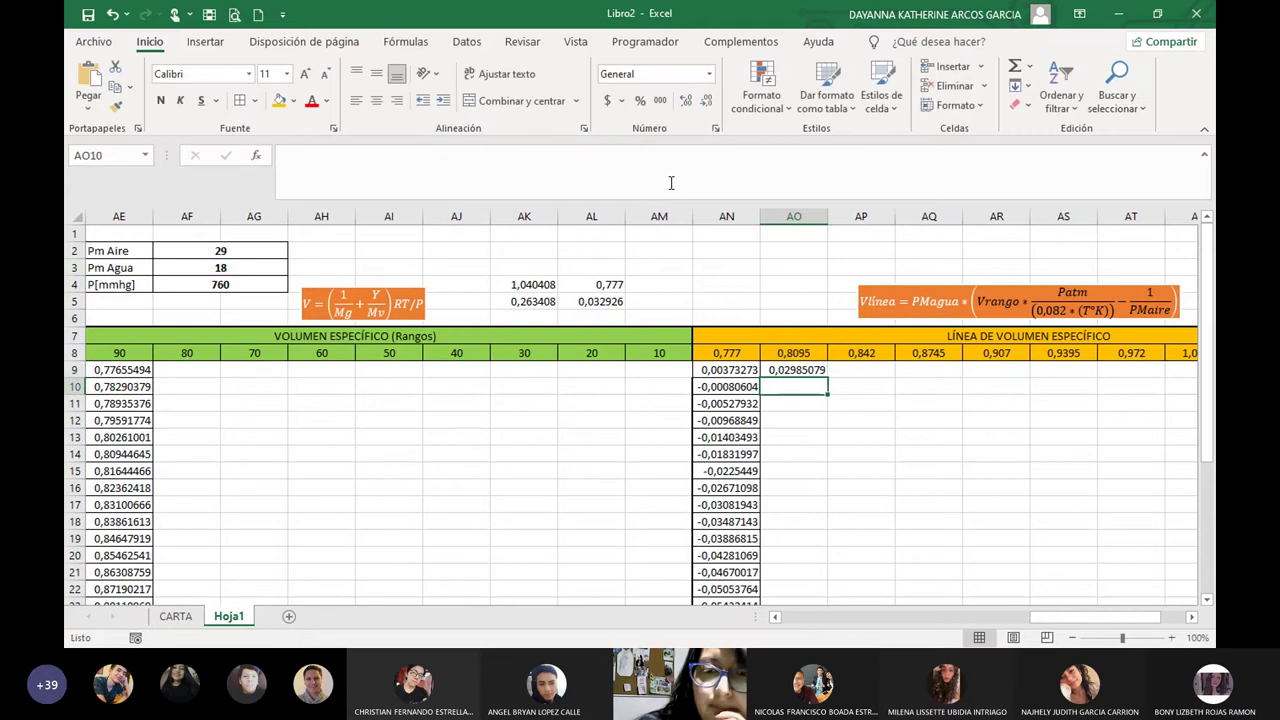
# Fill the AO9 formula down the 0,8095 column to the last temperature row.
pyautogui.click(795, 370)
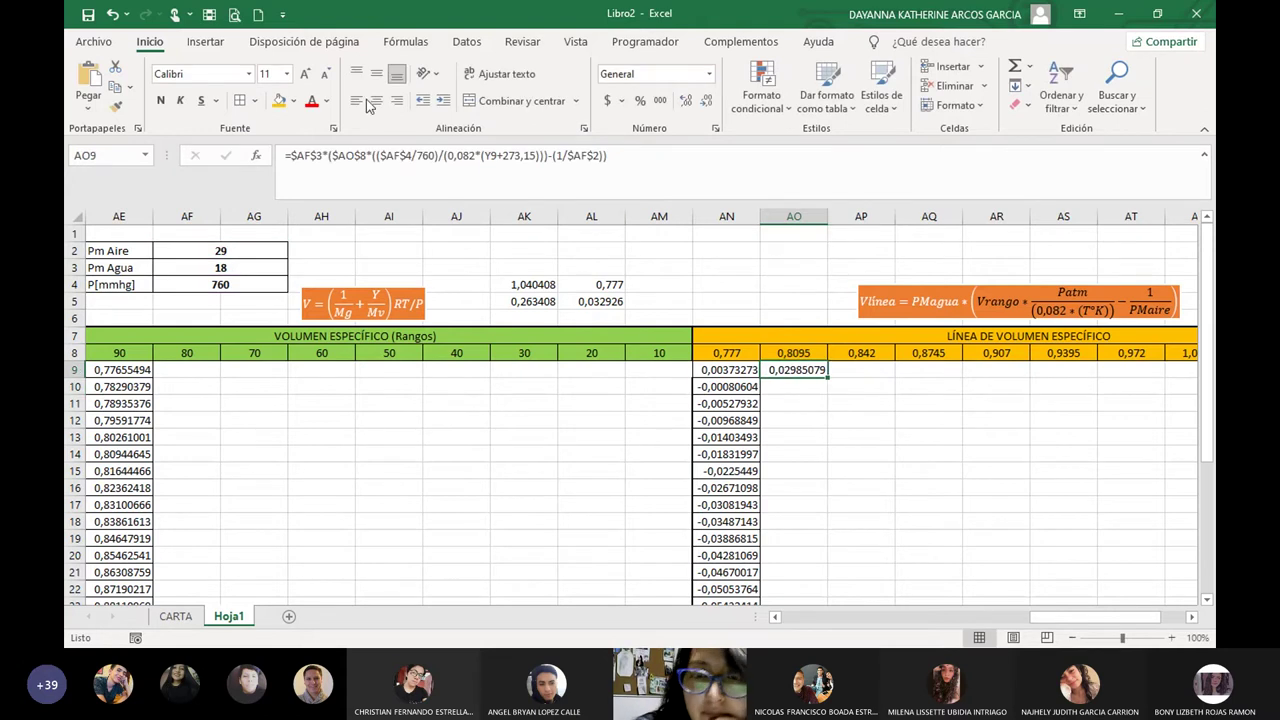
pyautogui.click(930, 455)
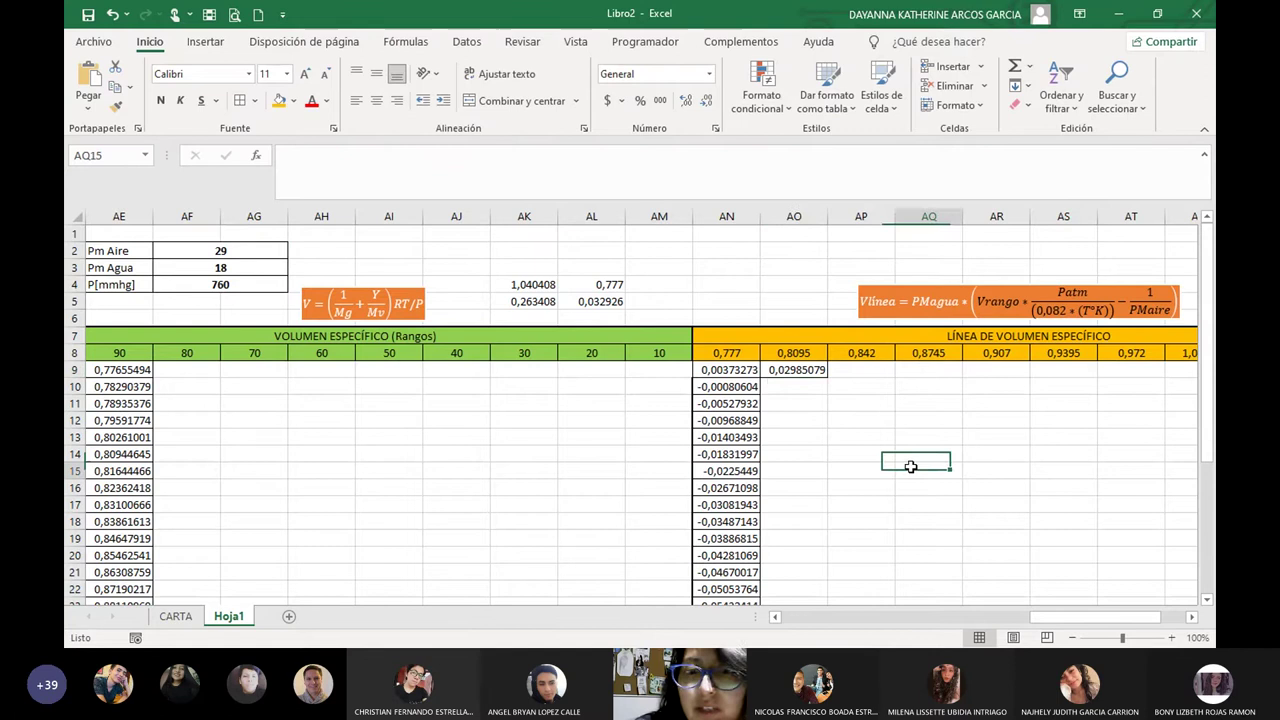
pyautogui.click(800, 367)
pyautogui.doubleClick(829, 380)
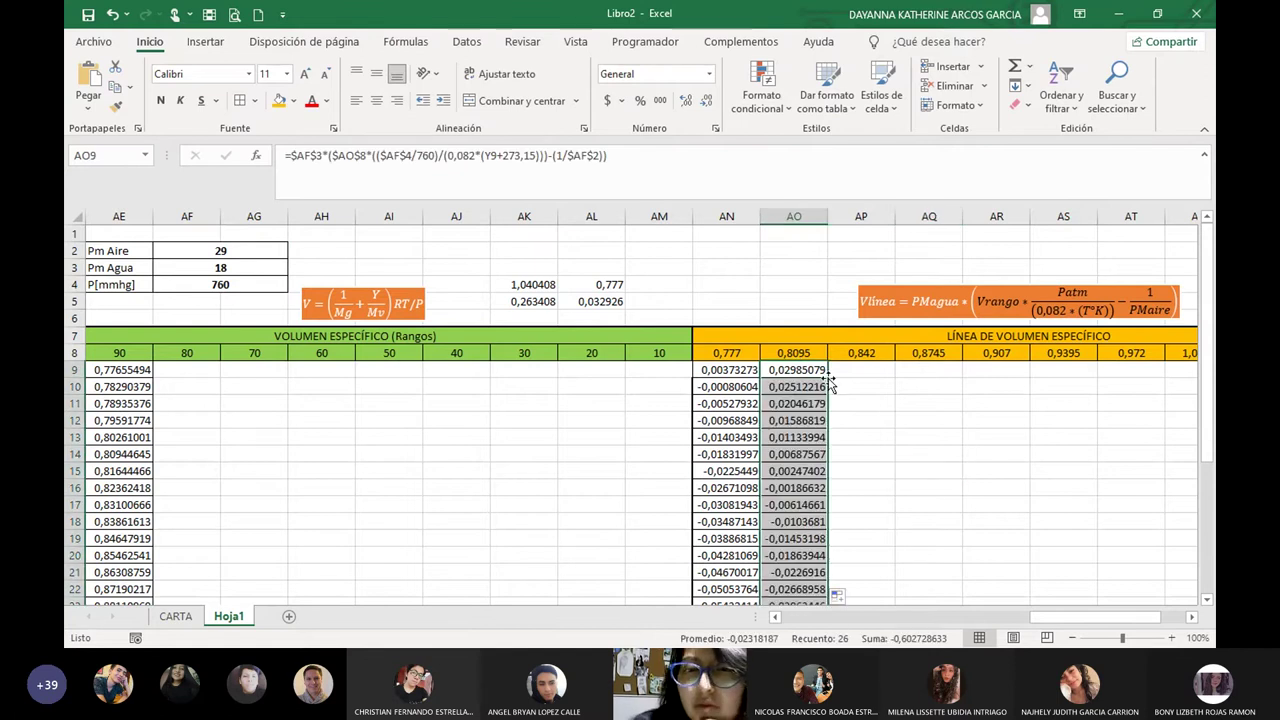
pyautogui.click(907, 478)
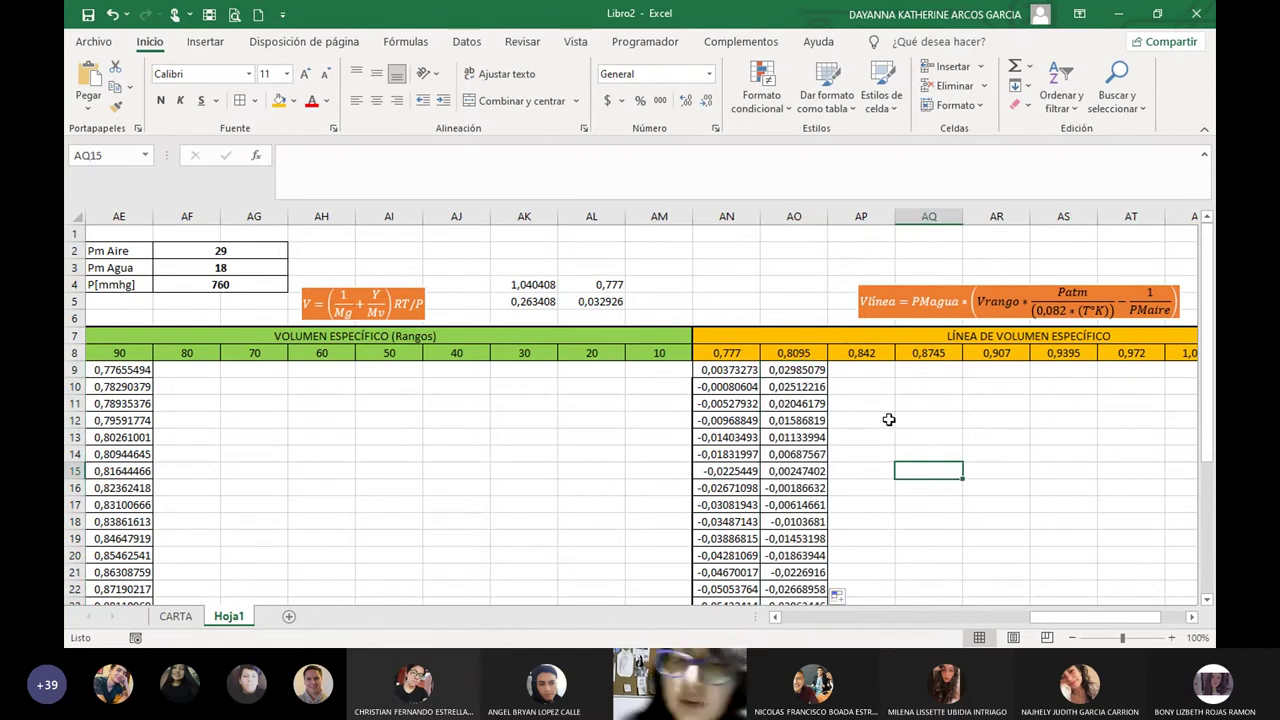
# Examine the filled 0,777 and 0,8095 columns and the remaining range columns of the LÍNEA DE VOLUMEN ESPECÍFICO table.
pyautogui.click(675, 369)
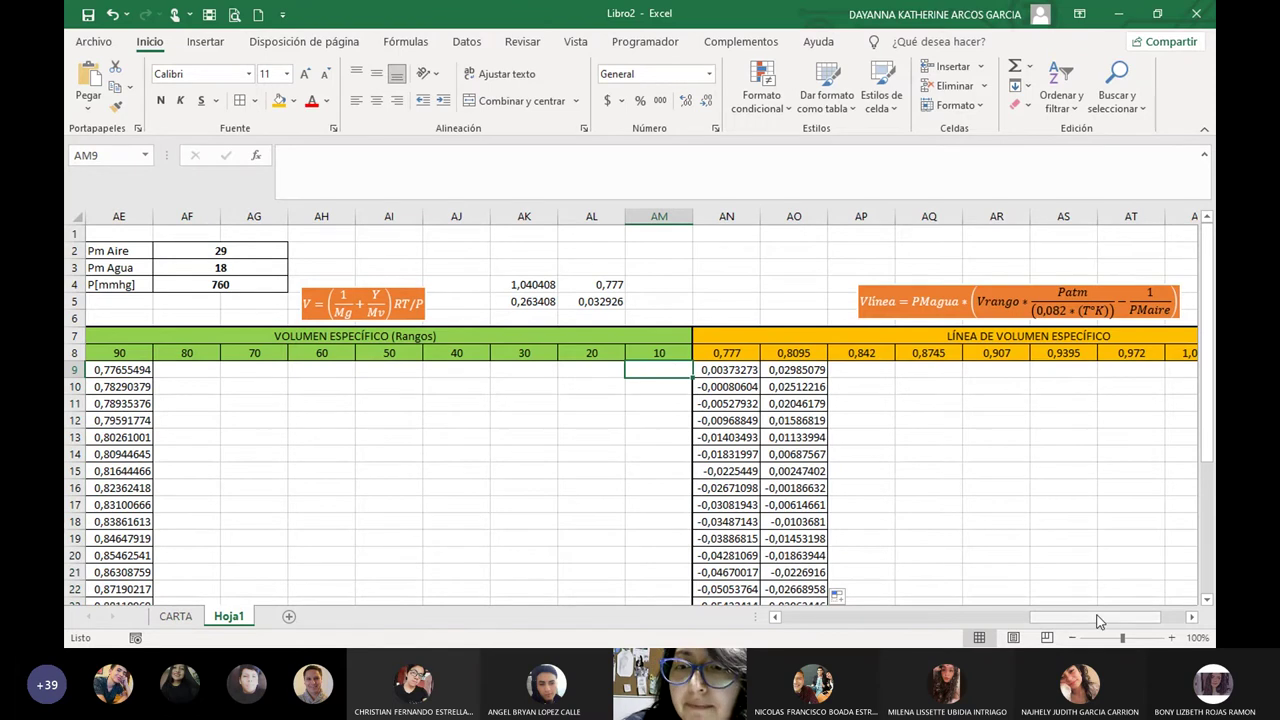
pyautogui.moveTo(1110, 616); pyautogui.dragTo(1135, 617)
pyautogui.click(684, 438)
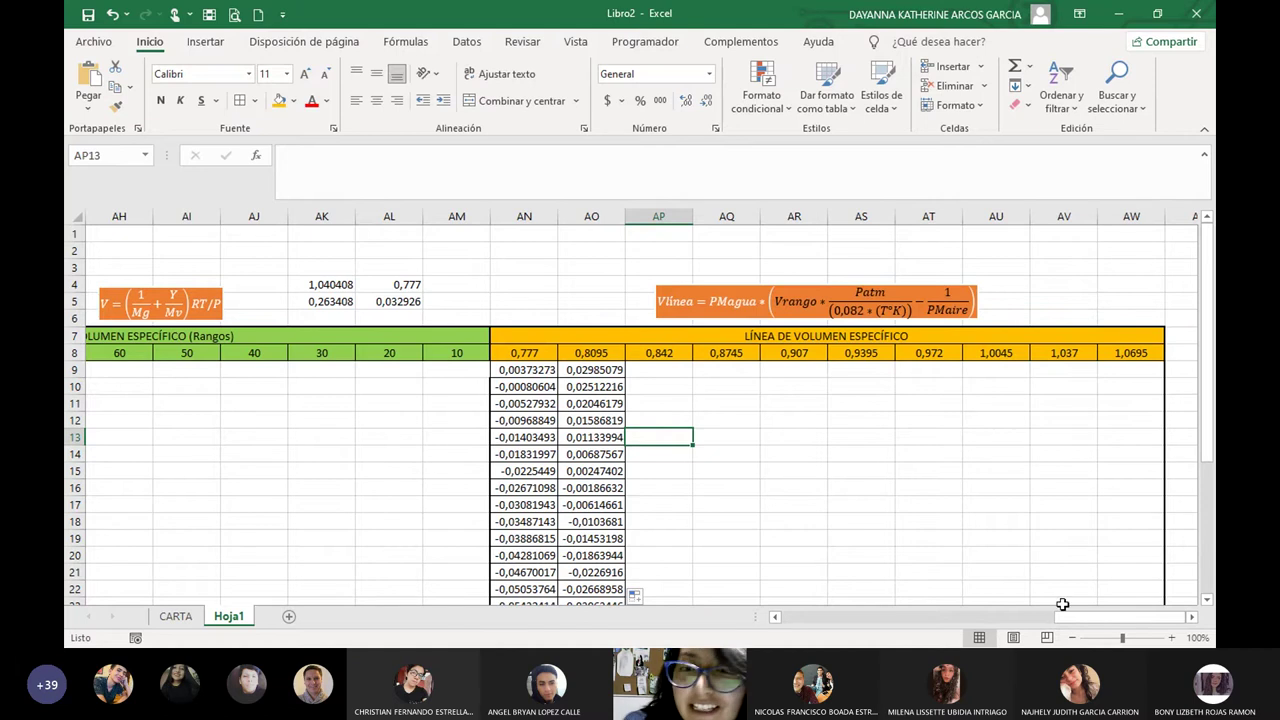
pyautogui.moveTo(1071, 617); pyautogui.dragTo(1122, 612)
pyautogui.scroll(-1, 700, 480)
pyautogui.click(794, 454)
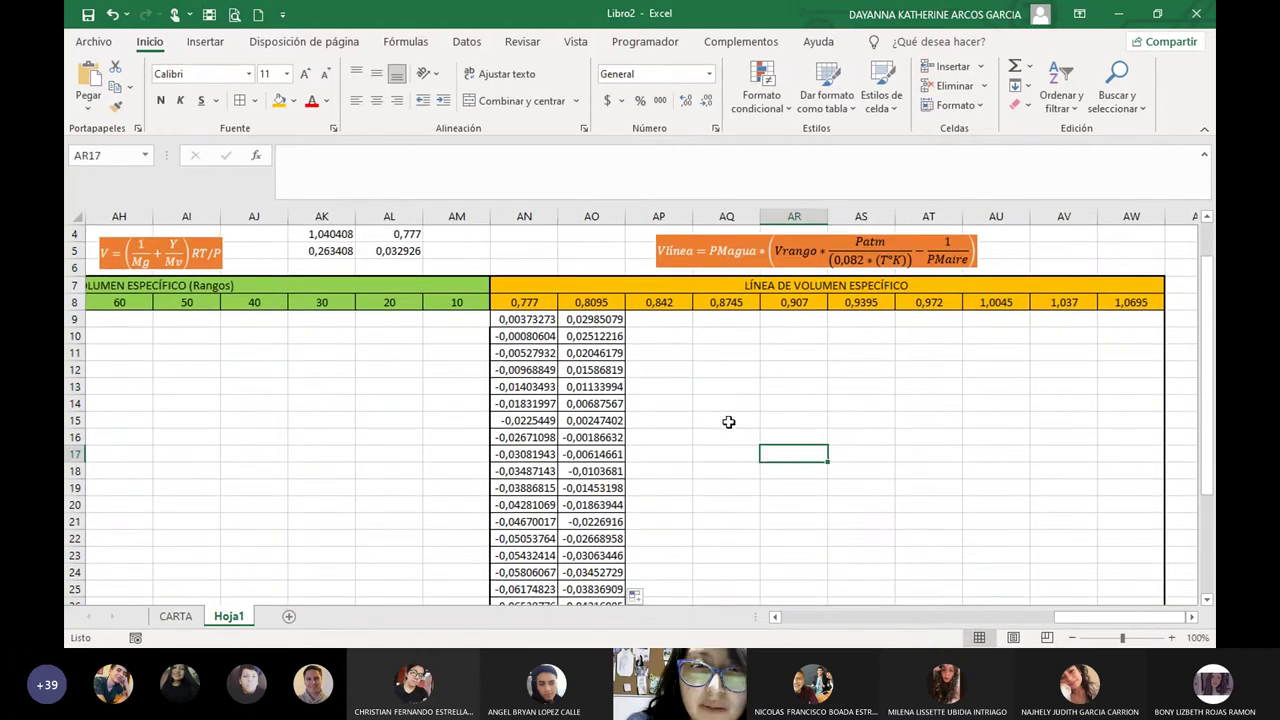
pyautogui.click(528, 320)
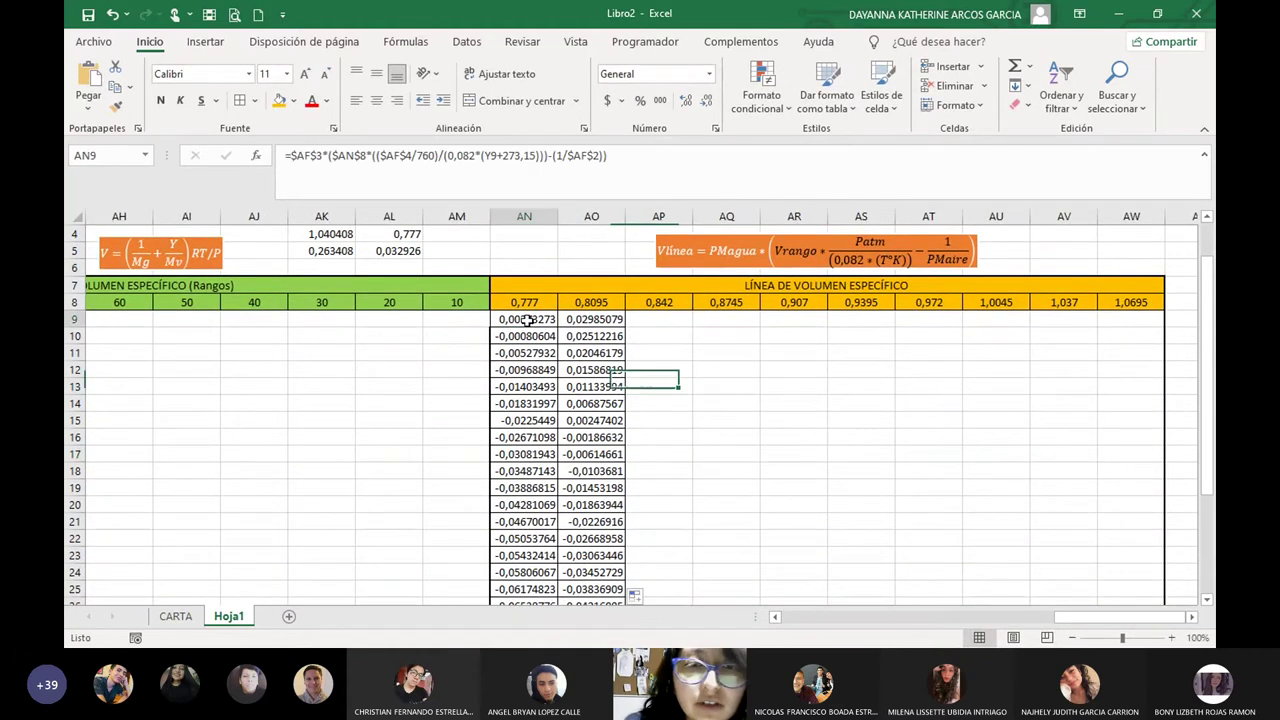
pyautogui.moveTo(528, 320); pyautogui.dragTo(615, 470)
pyautogui.click(724, 402)
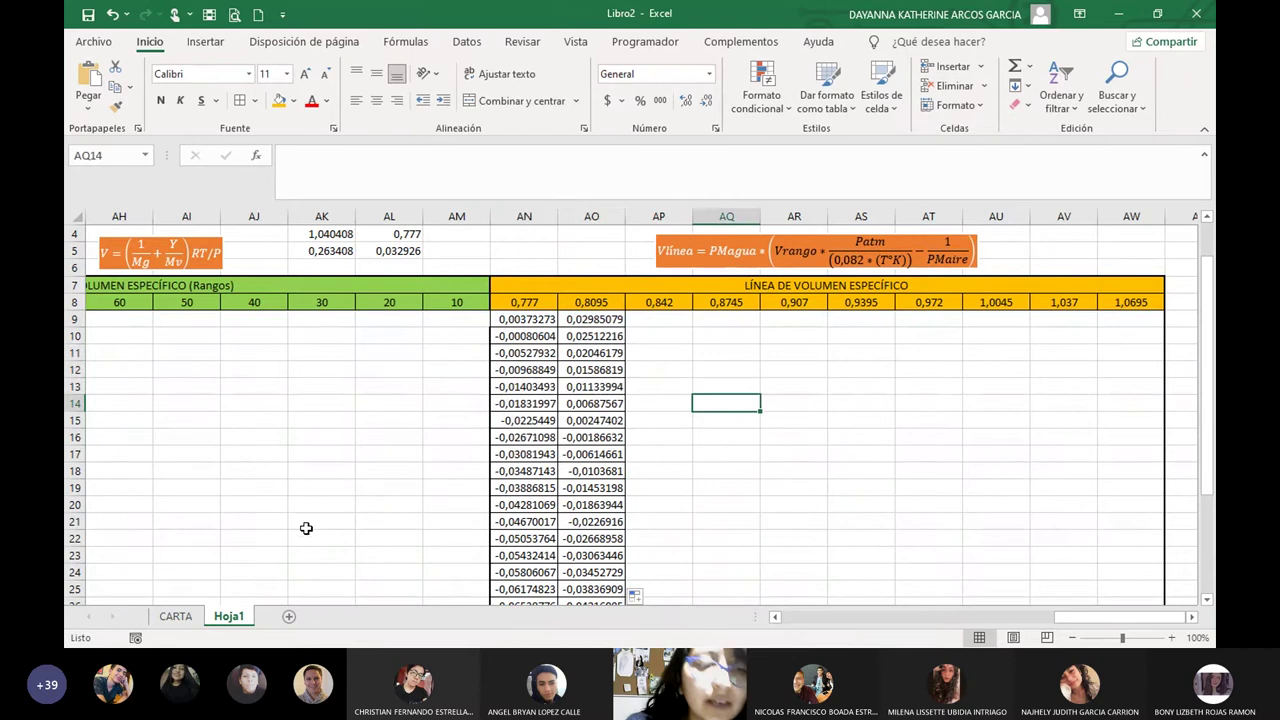
pyautogui.click(188, 618)
pyautogui.rightClick(525, 432)
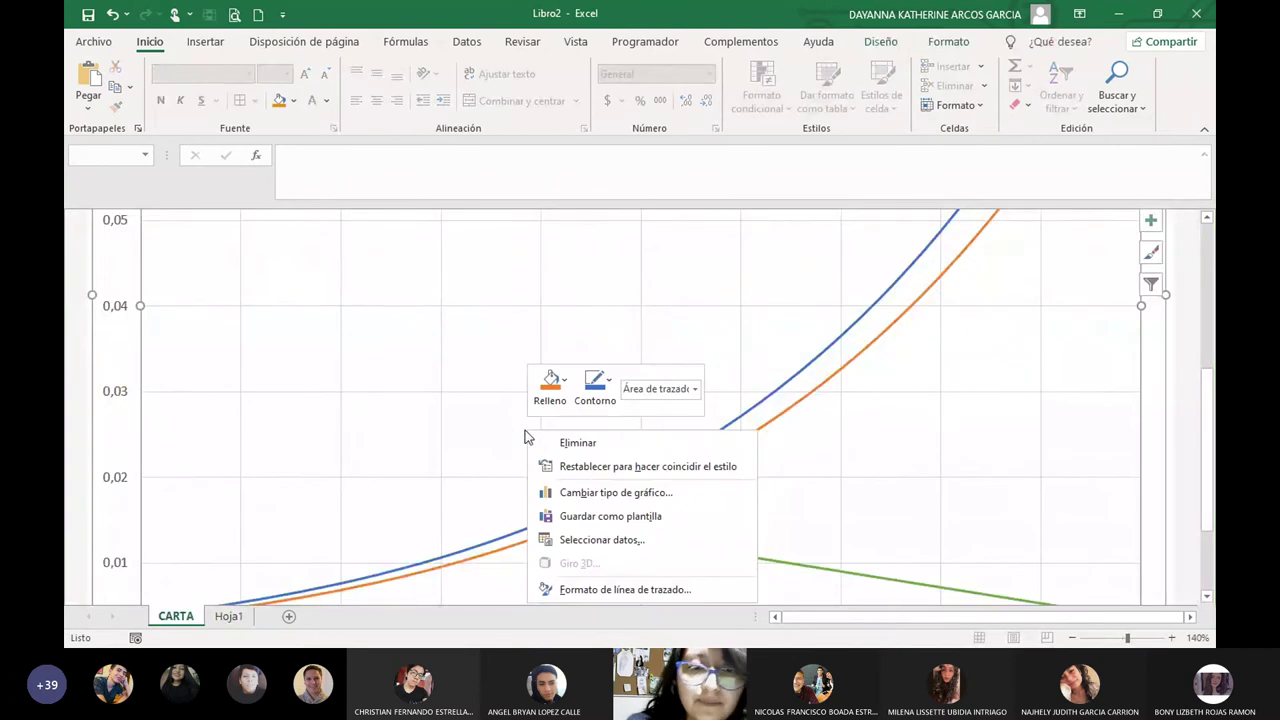
pyautogui.click(612, 540)
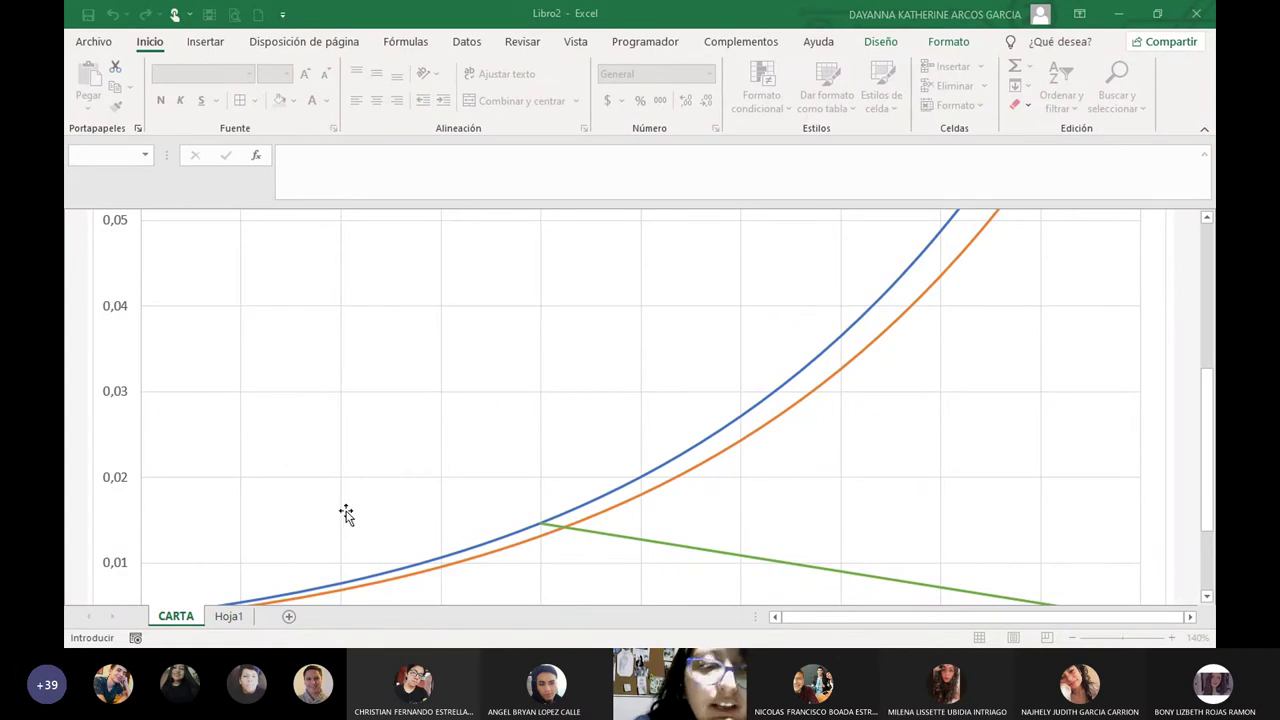
pyautogui.click(229, 616)
pyautogui.moveTo(1044, 613); pyautogui.dragTo(953, 617)
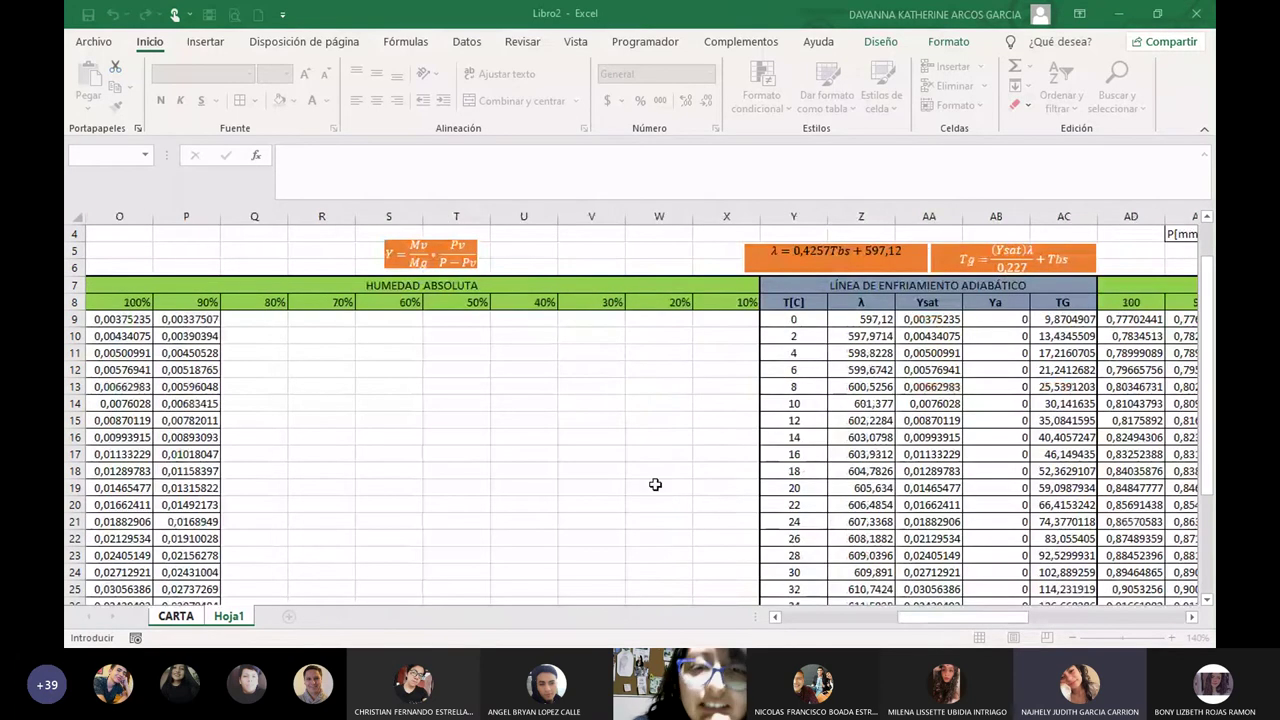
pyautogui.hotkey('ctrl', 'pageup')
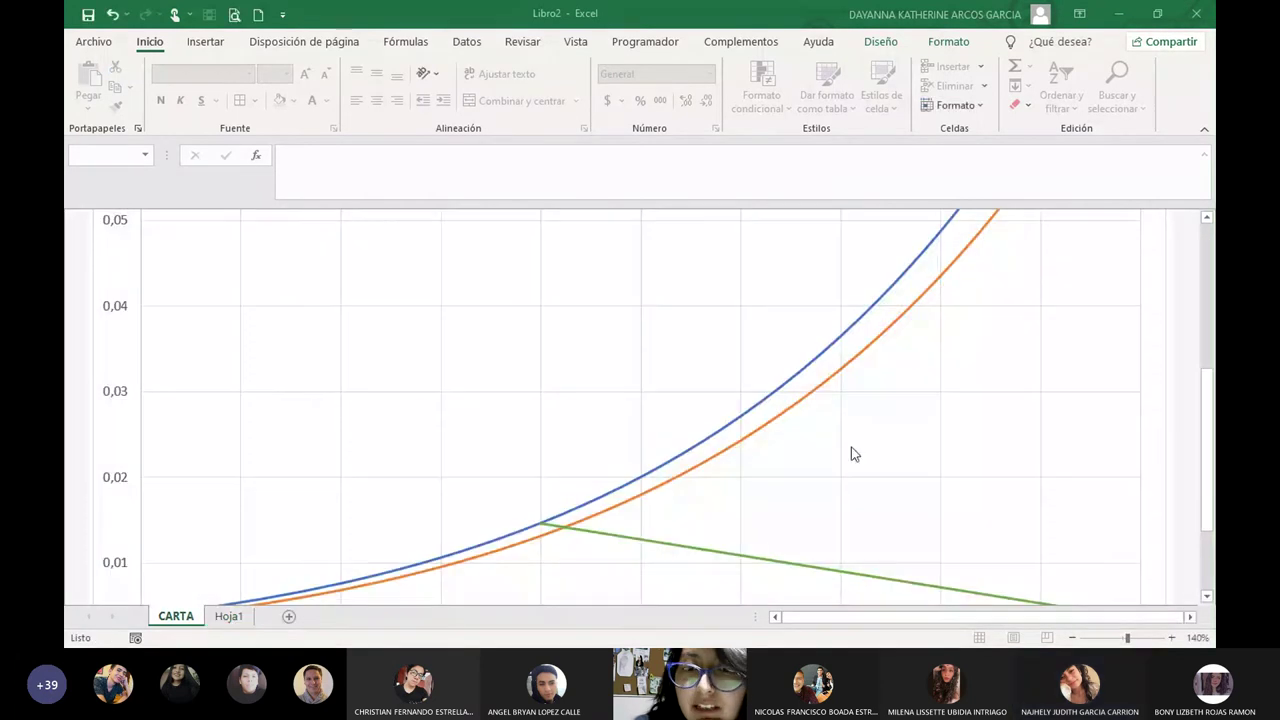
pyautogui.click(783, 397)
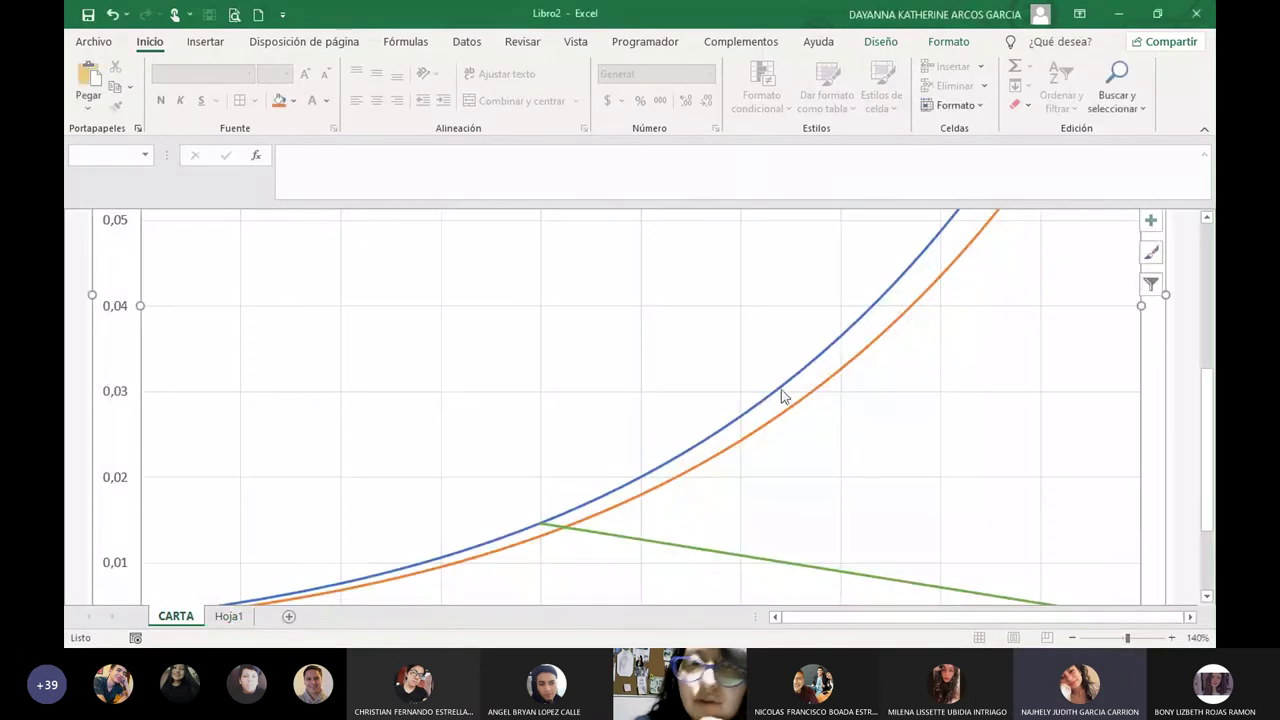
pyautogui.click(771, 8)
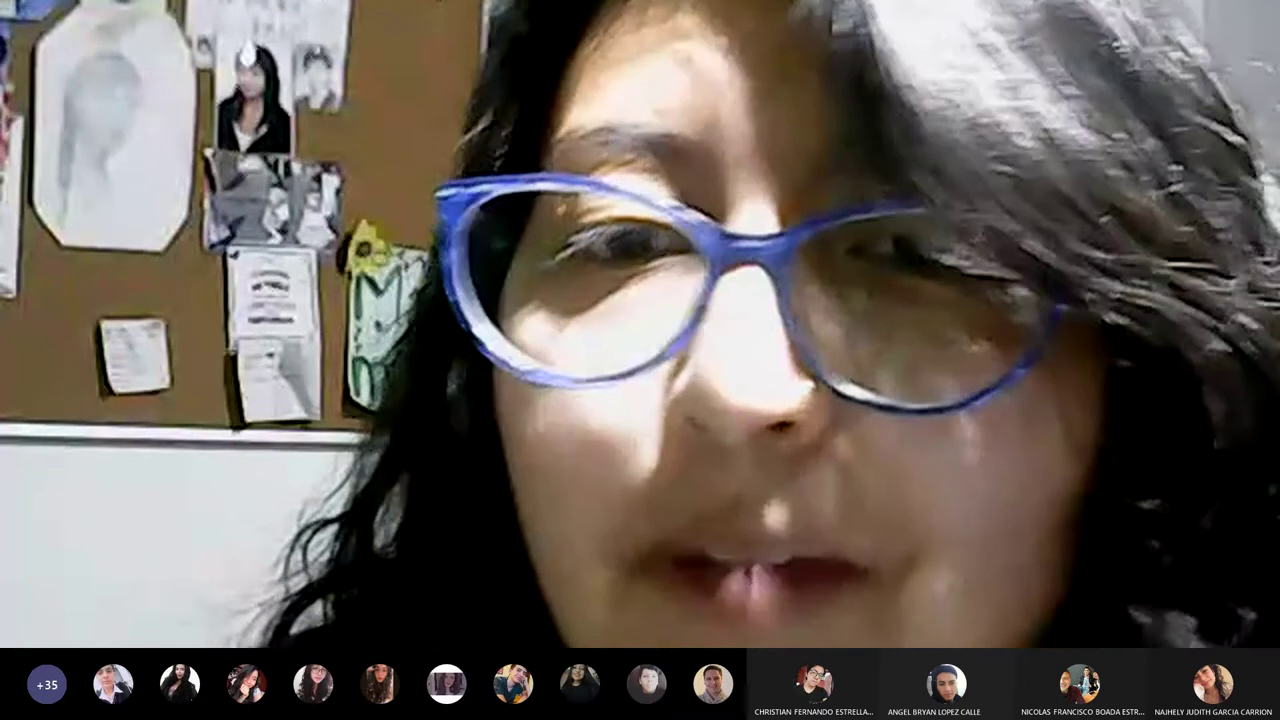
pyautogui.scroll(-1, 740, 405)
pyautogui.scroll(1, 700, 380)
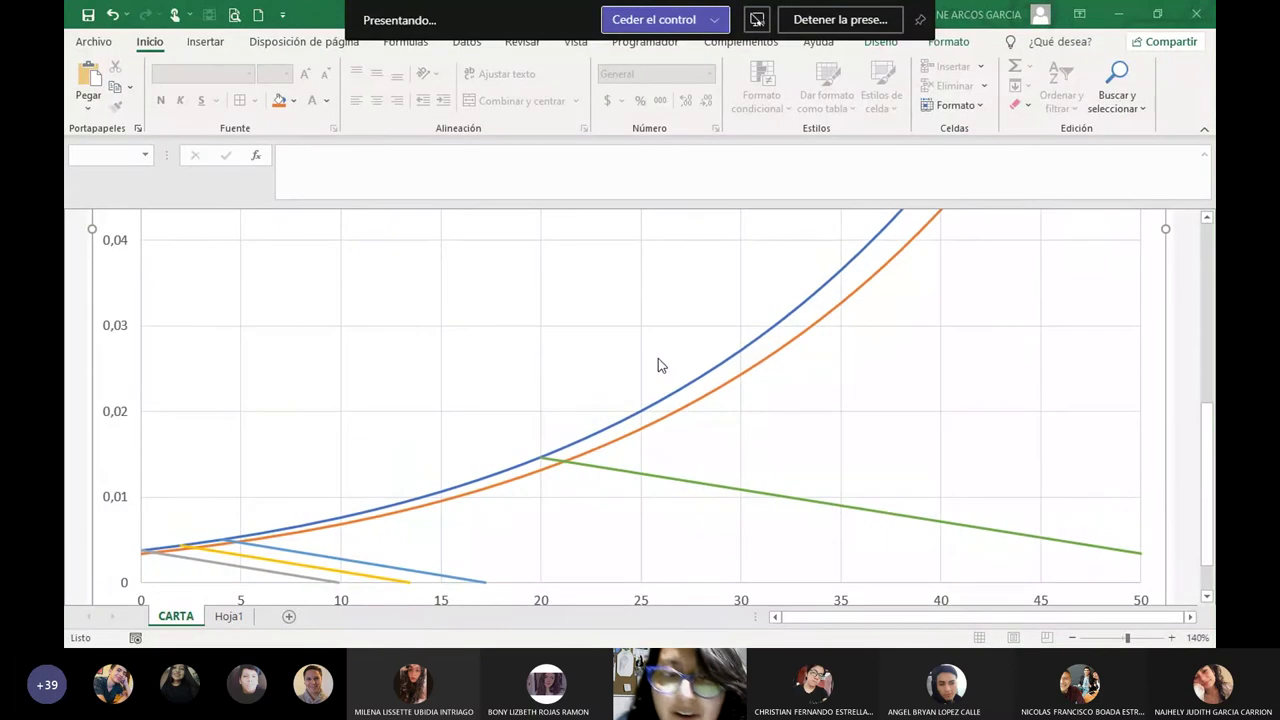
pyautogui.scroll(1, 610, 363)
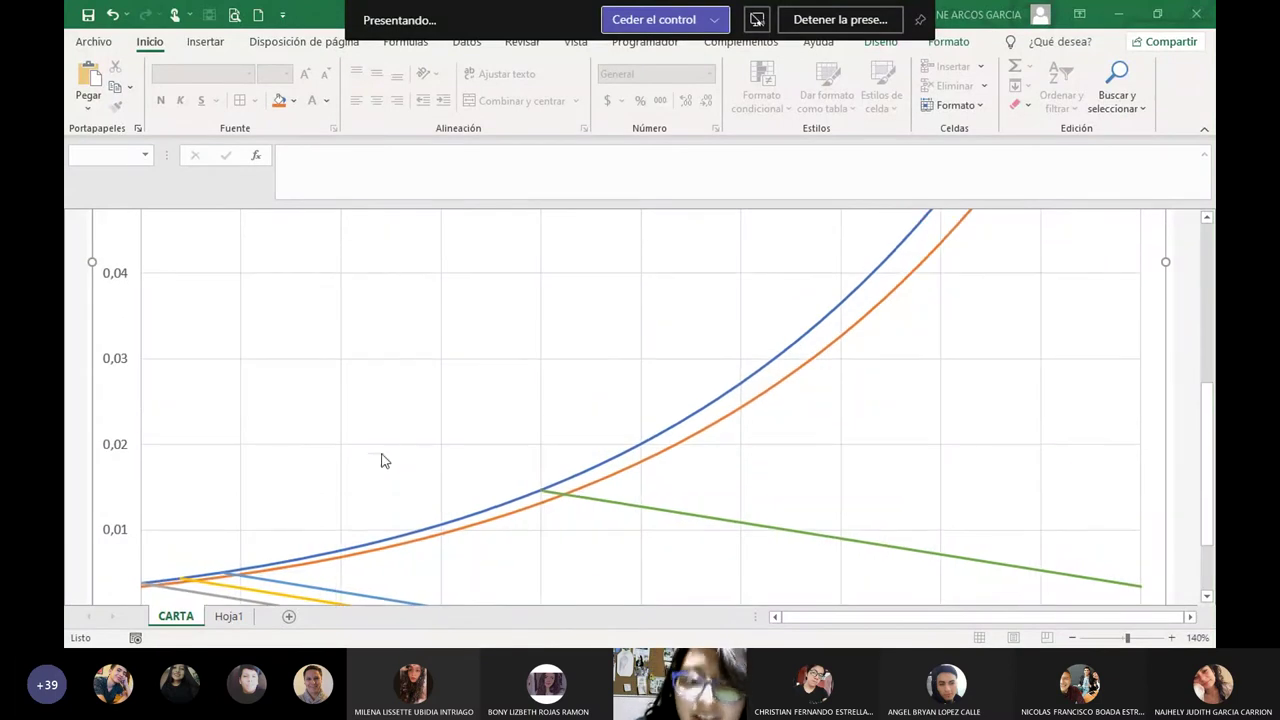
pyautogui.rightClick(494, 428)
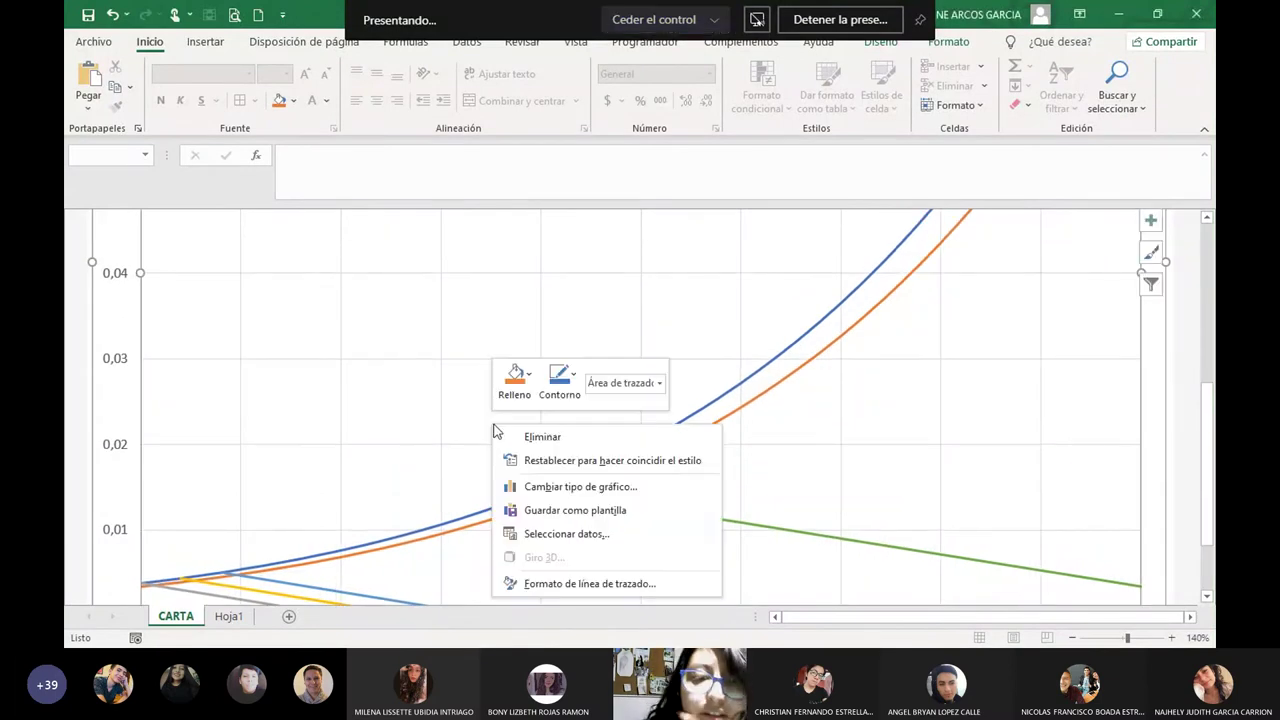
pyautogui.click(397, 457)
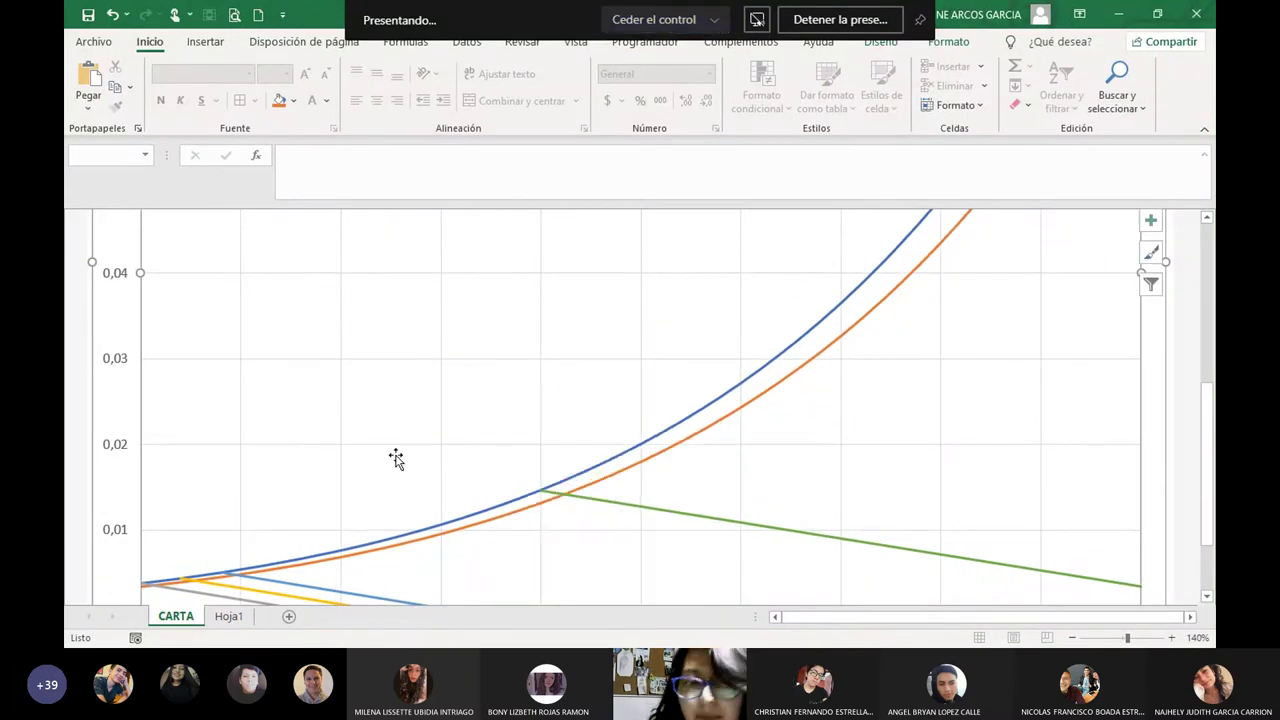
# Add a new data series to the chart on the CARTA sheet, using =Hoja1!$B$9:$B$34 as its X values.
pyautogui.rightClick(575, 372)
pyautogui.click(660, 478)
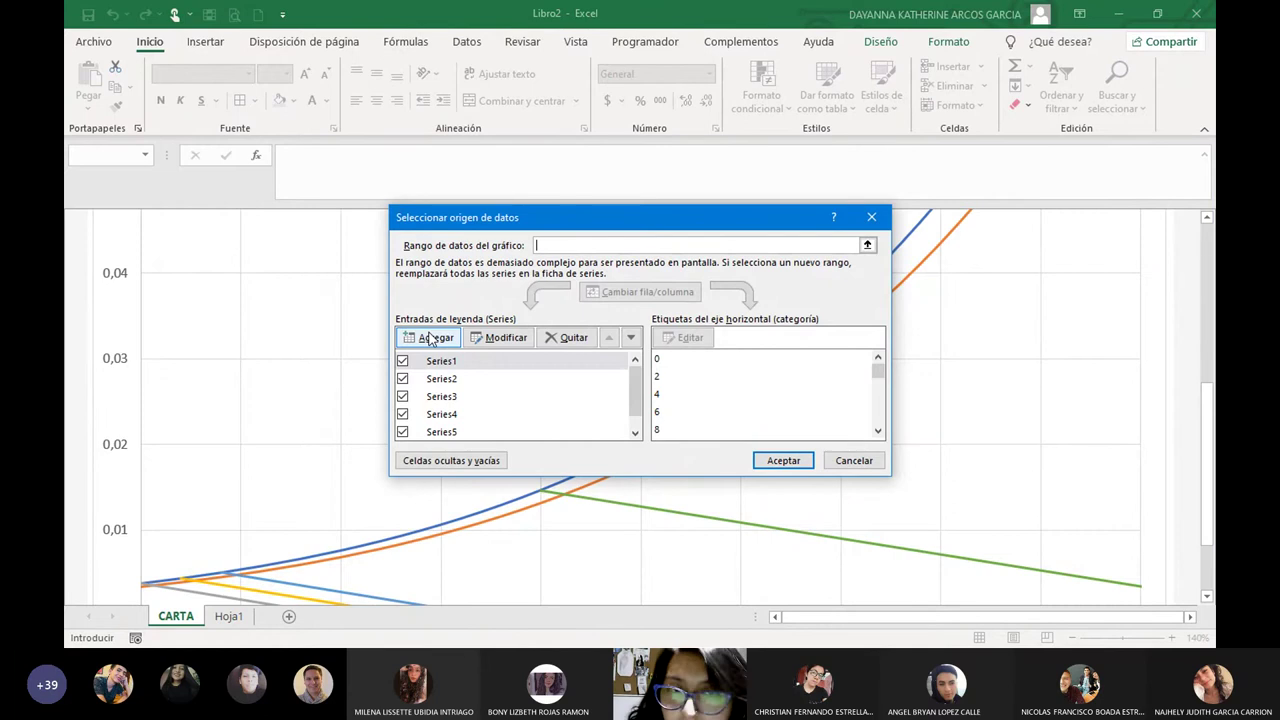
pyautogui.click(430, 338)
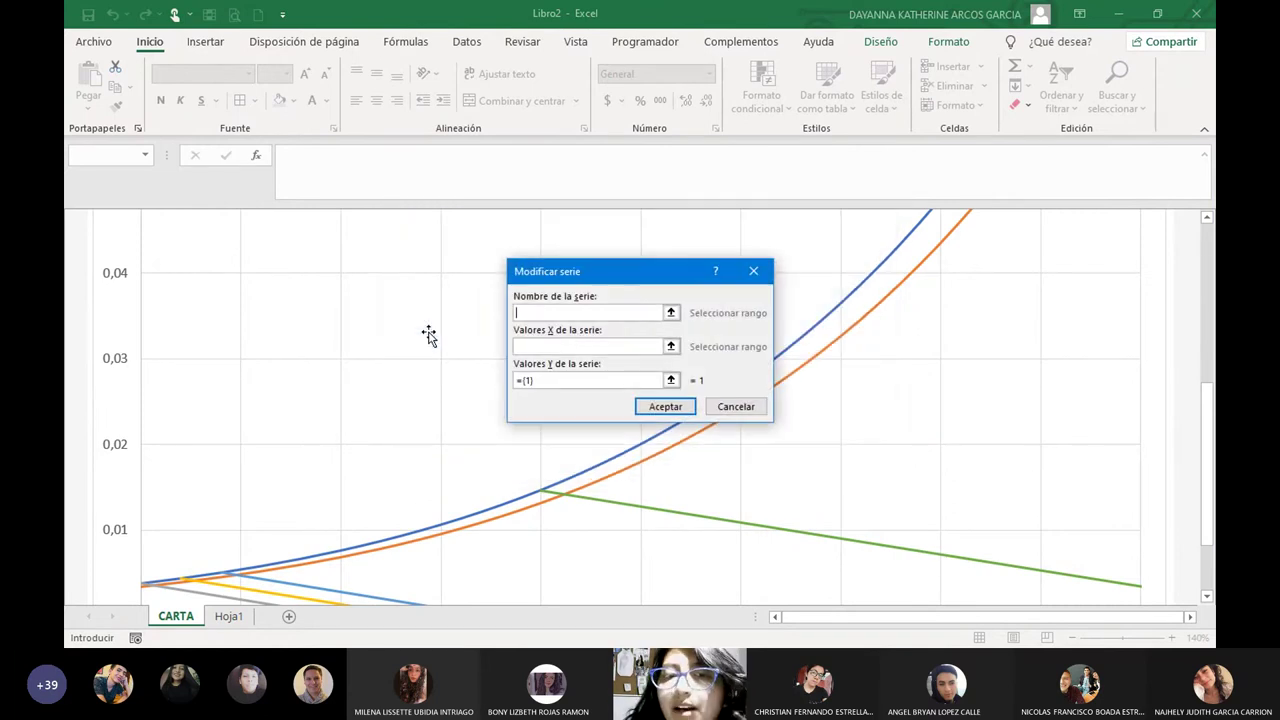
pyautogui.click(671, 346)
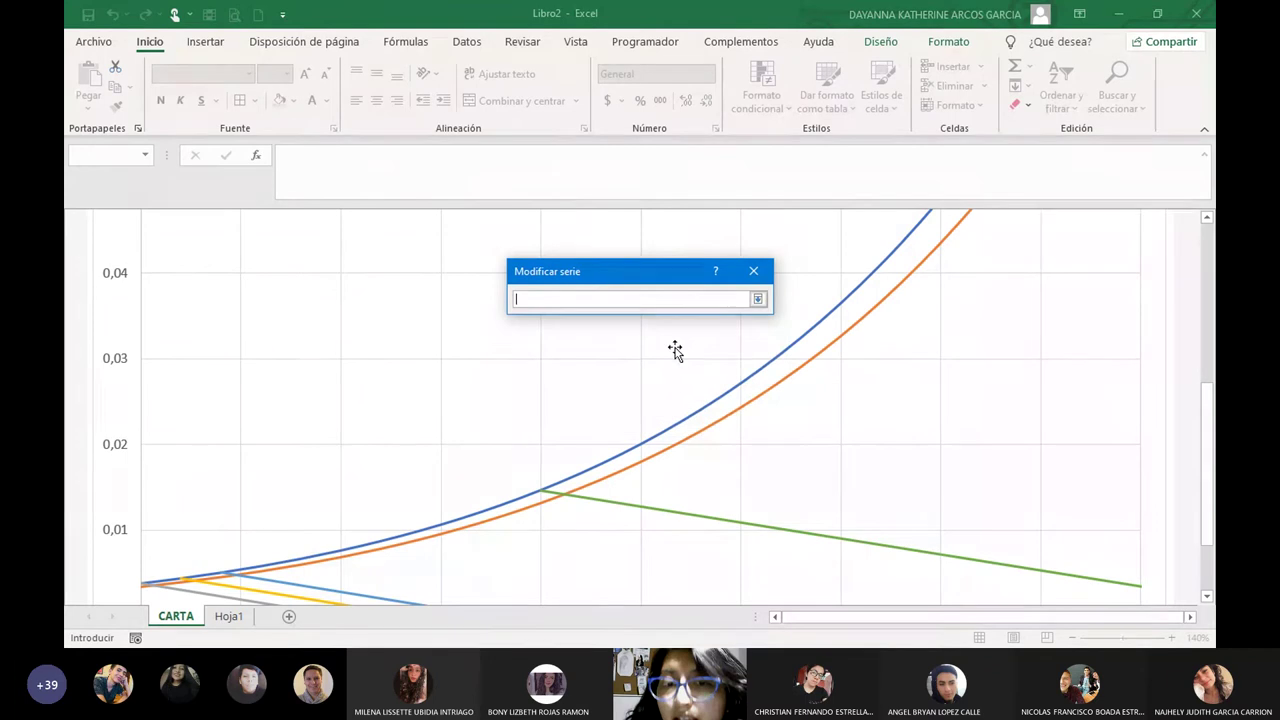
pyautogui.click(229, 616)
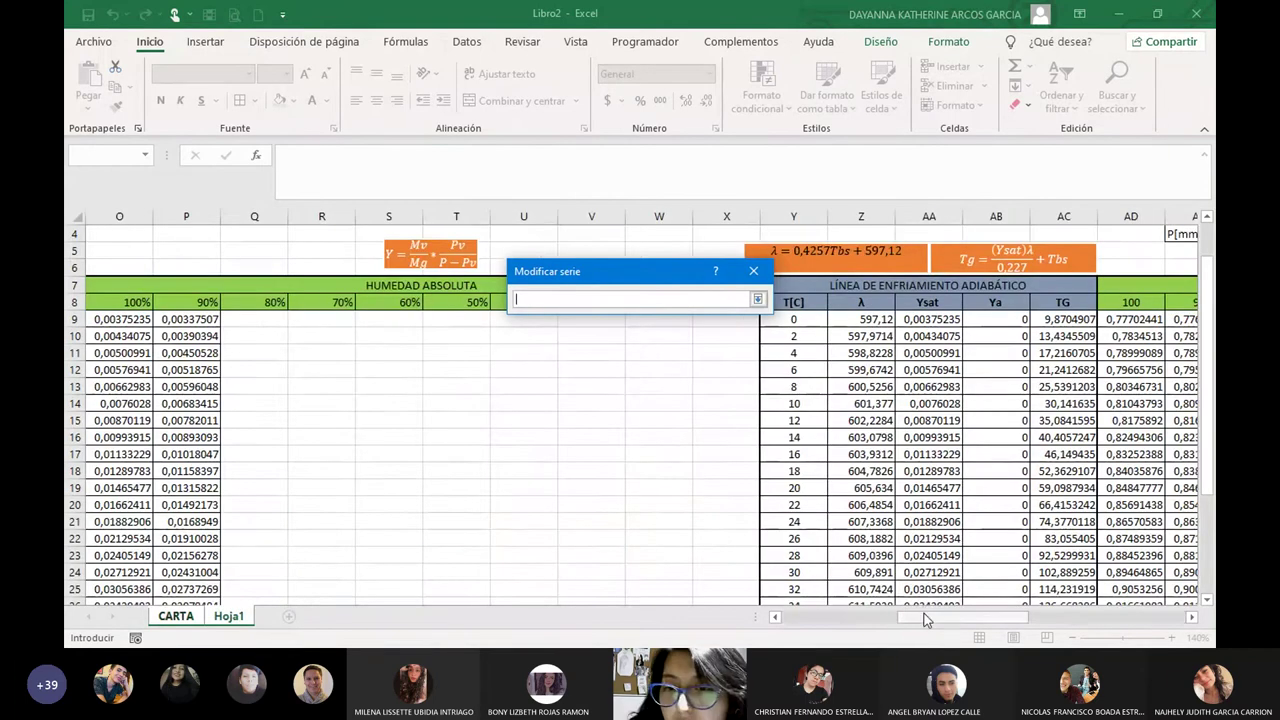
pyautogui.moveTo(923, 616); pyautogui.dragTo(808, 617)
pyautogui.moveTo(186, 319); pyautogui.dragTo(190, 593)
pyautogui.click(758, 299)
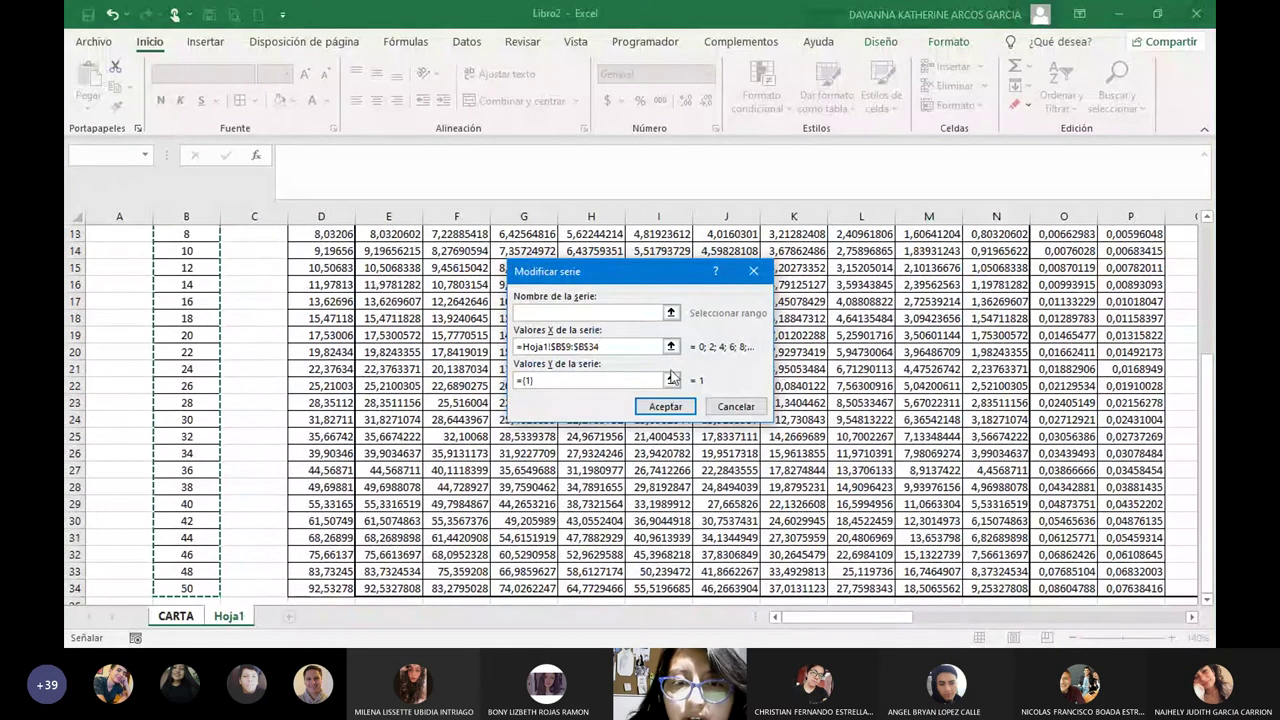
# Try to set the new series' Y values to =Hoja1!$AN$9:$AO$34, then discard the series and leave the data source selection.
pyautogui.click(670, 380)
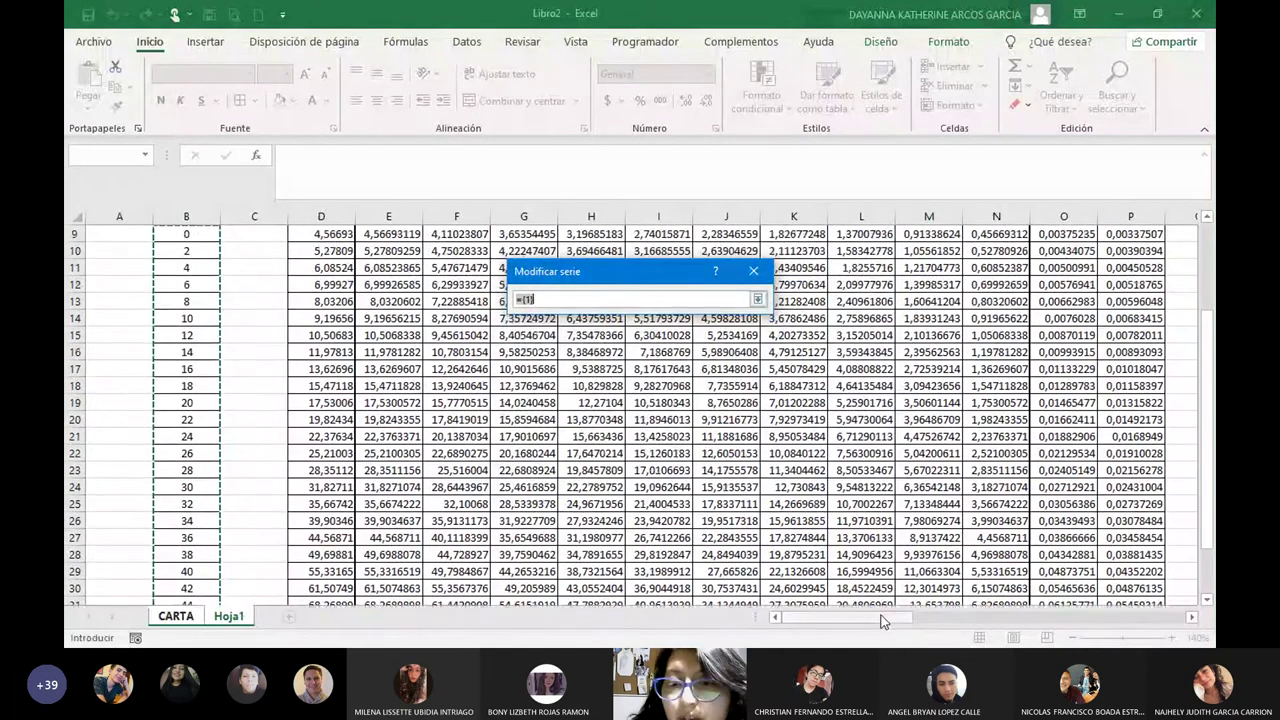
pyautogui.moveTo(875, 617); pyautogui.dragTo(1128, 610)
pyautogui.scroll(3, 894, 466)
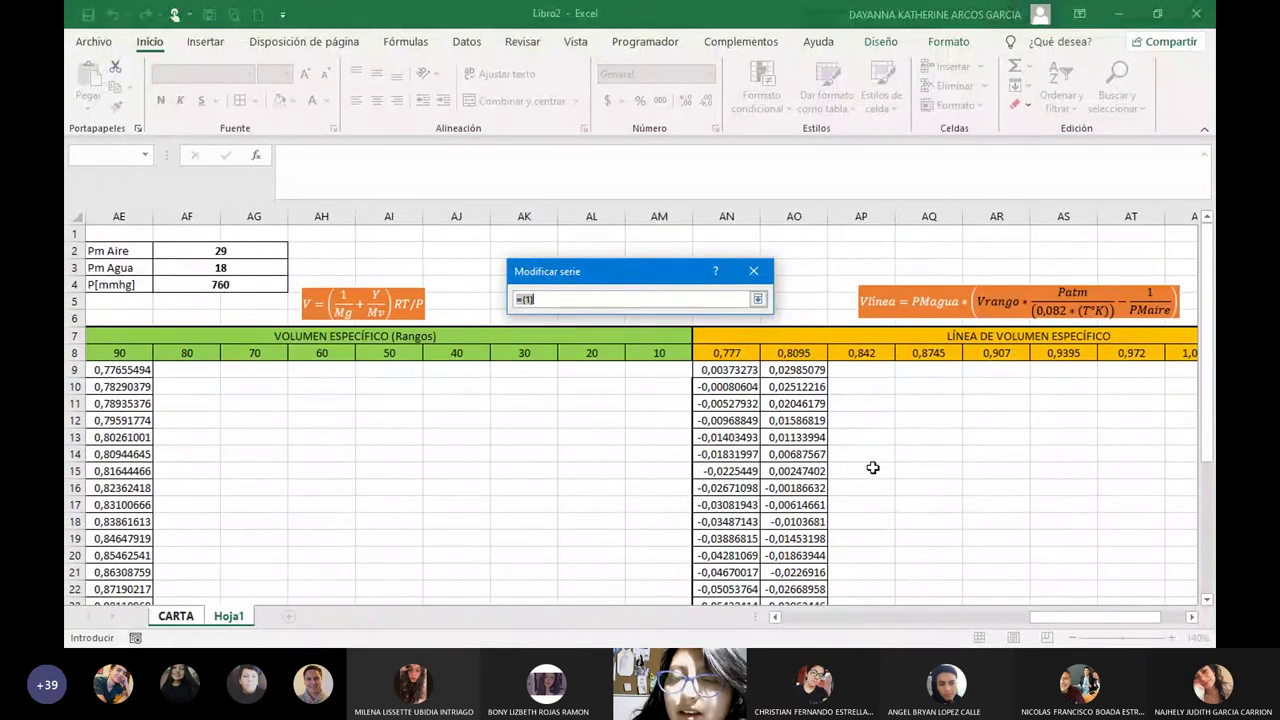
pyautogui.moveTo(722, 371); pyautogui.dragTo(797, 566)
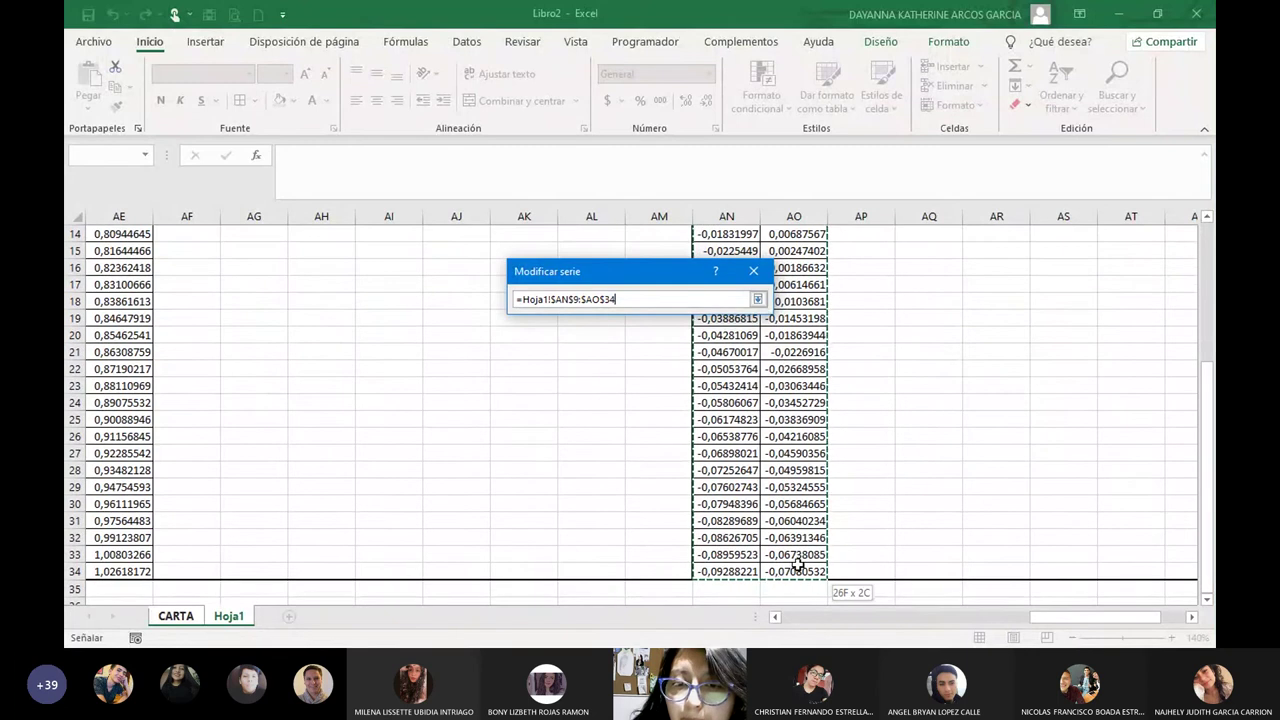
pyautogui.click(757, 299)
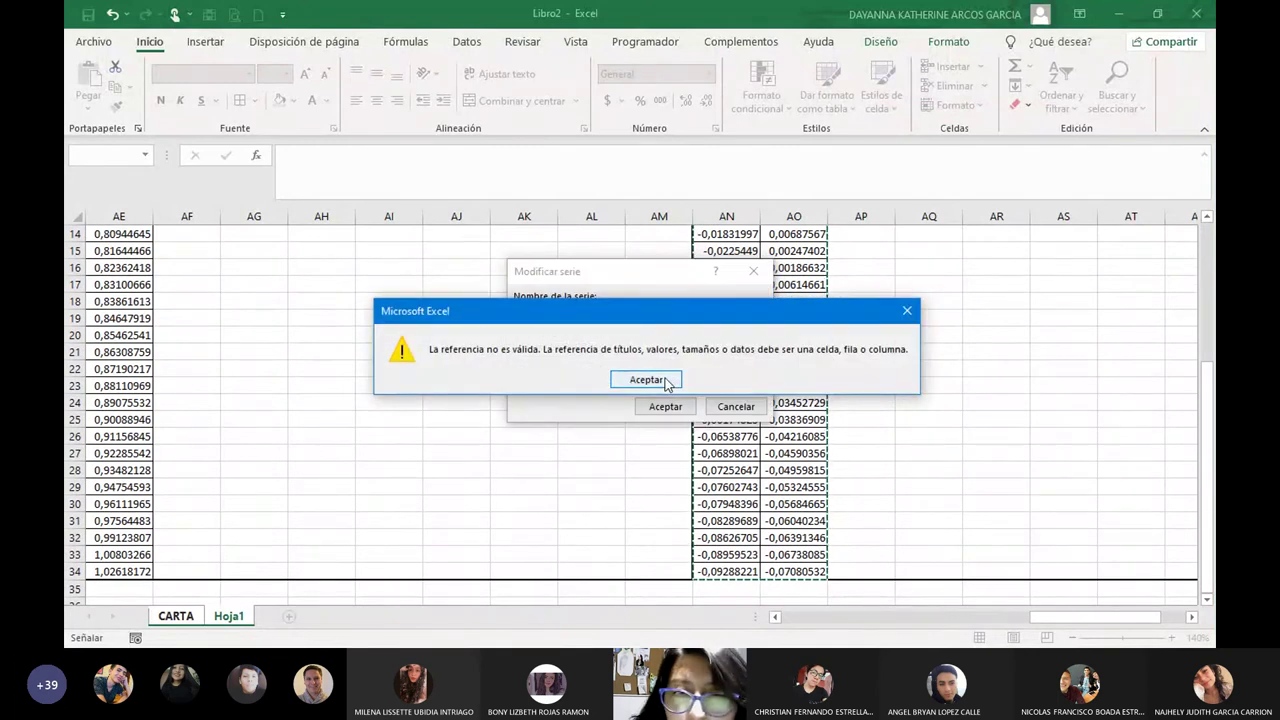
pyautogui.click(665, 381)
pyautogui.scroll(5, 858, 394)
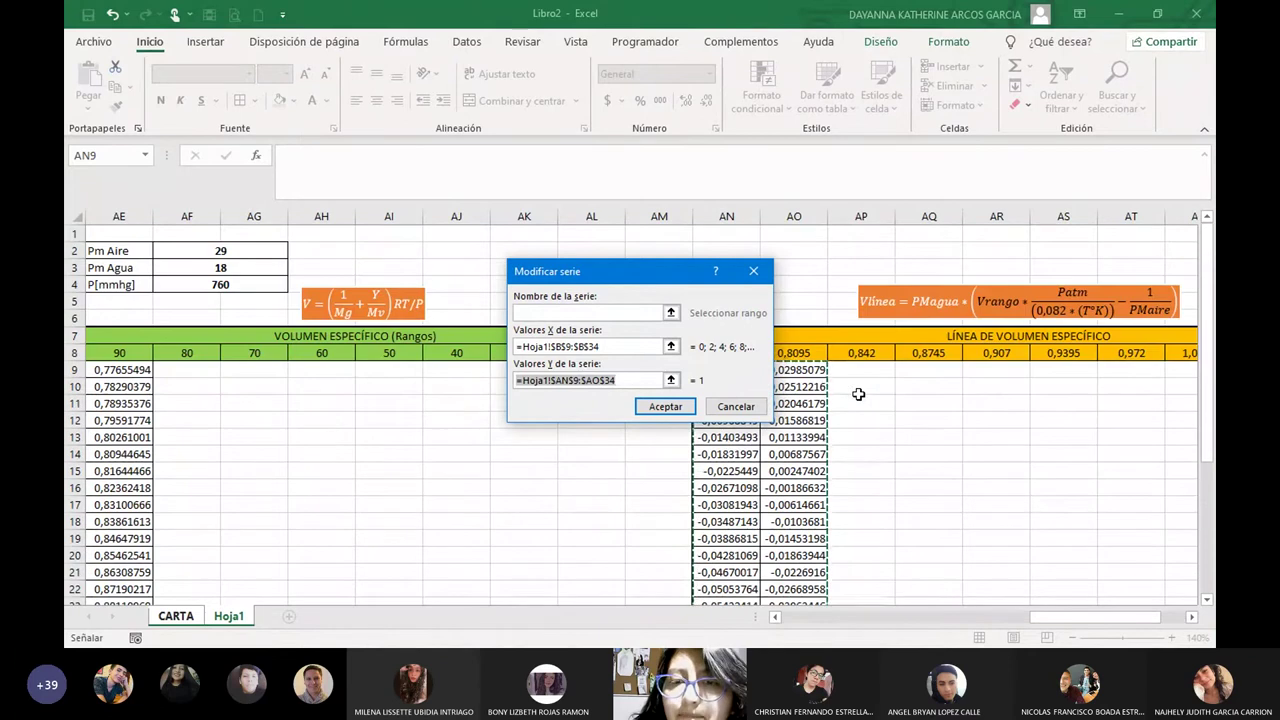
pyautogui.click(665, 406)
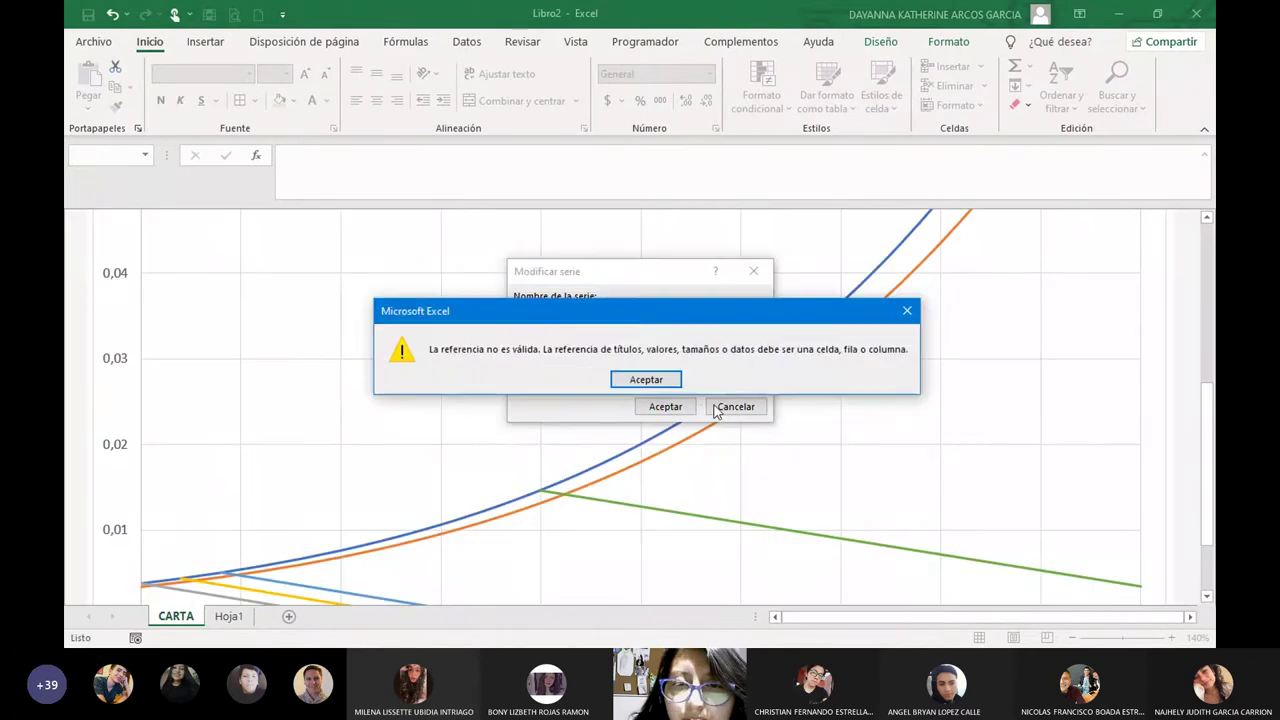
pyautogui.click(650, 378)
pyautogui.click(753, 271)
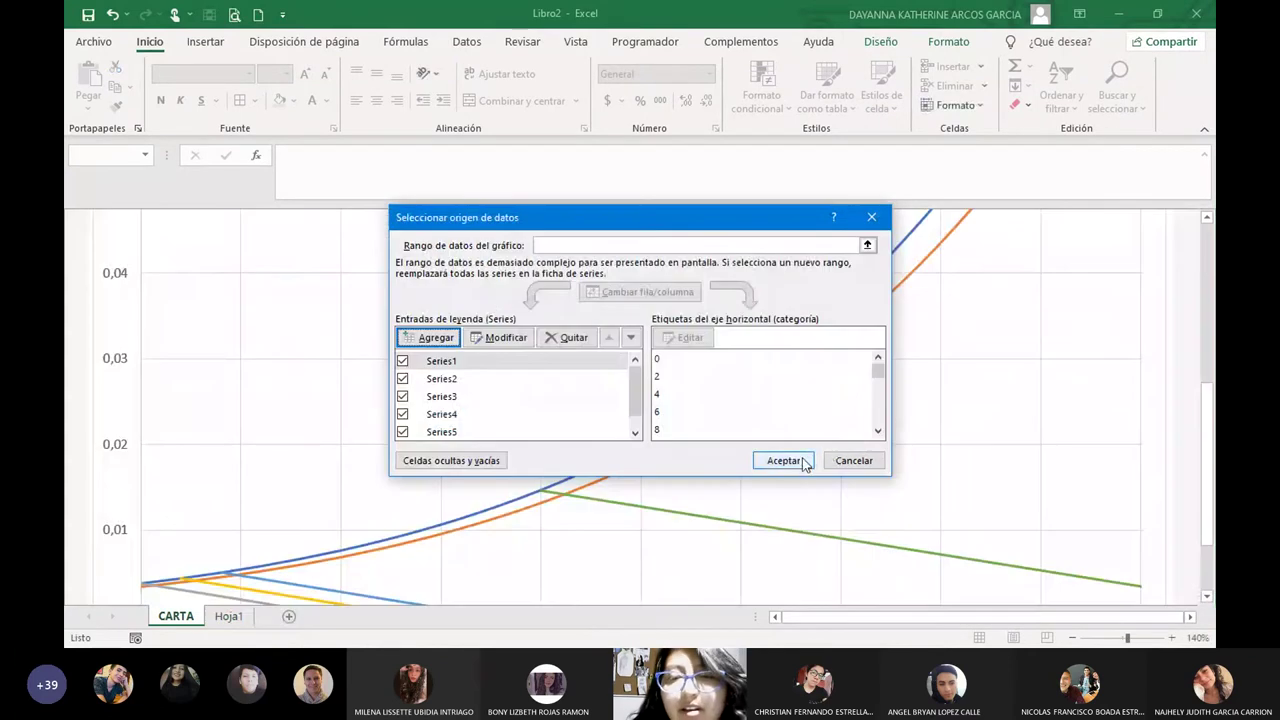
pyautogui.click(853, 460)
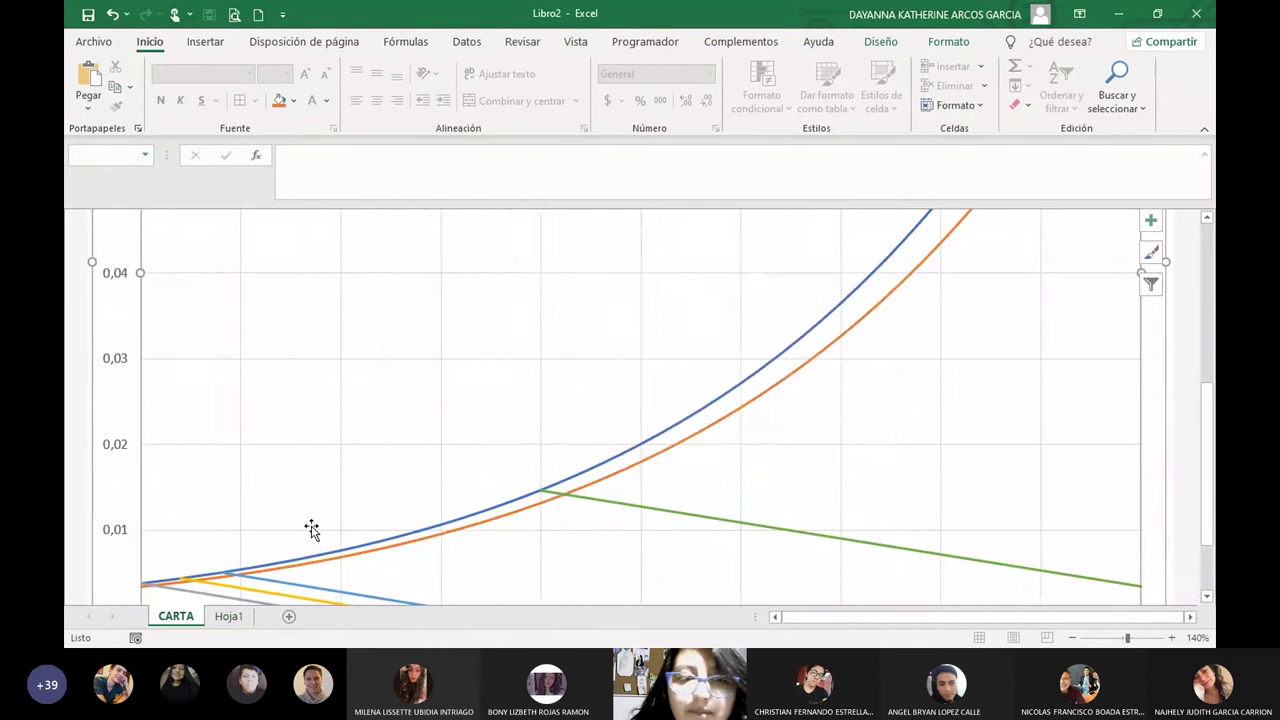
# Check the formula of the first cell in the 0,777 column, AN9, on the Hoja1 sheet.
pyautogui.click(240, 614)
pyautogui.scroll(1, 860, 440)
pyautogui.moveTo(865, 420); pyautogui.dragTo(865, 404)
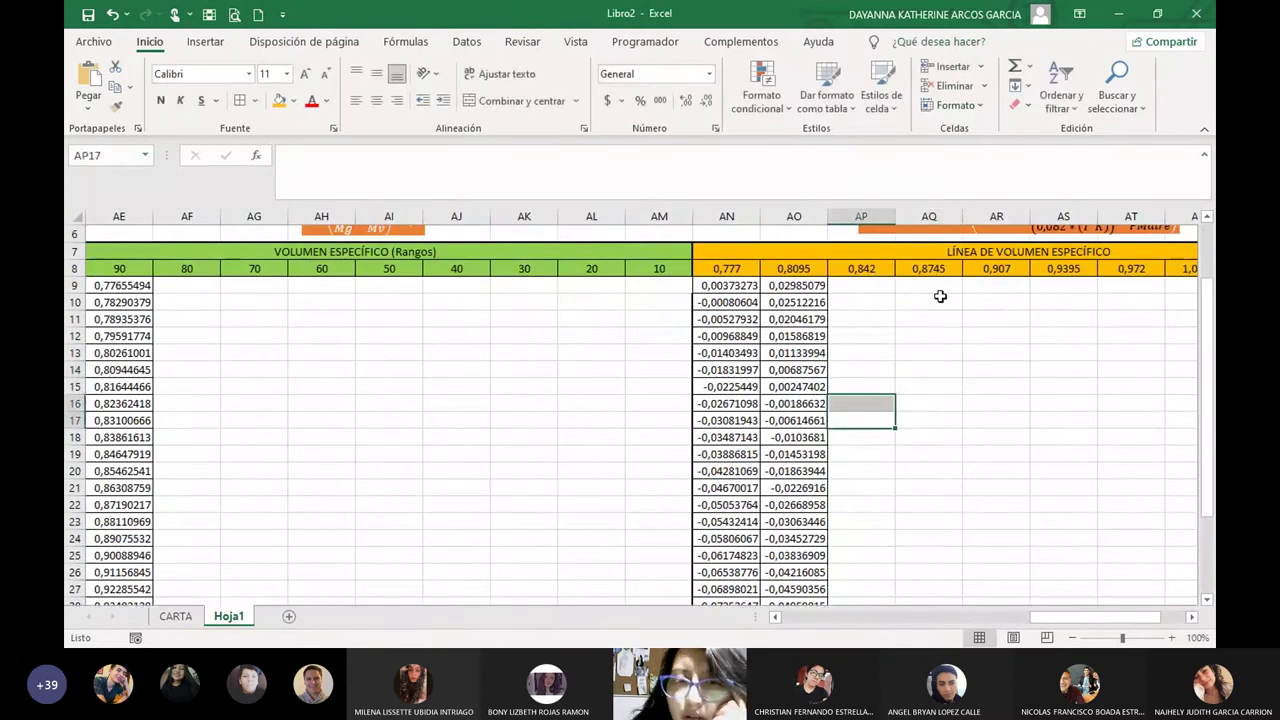
pyautogui.scroll(2, 903, 397)
pyautogui.click(903, 397)
pyautogui.click(733, 372)
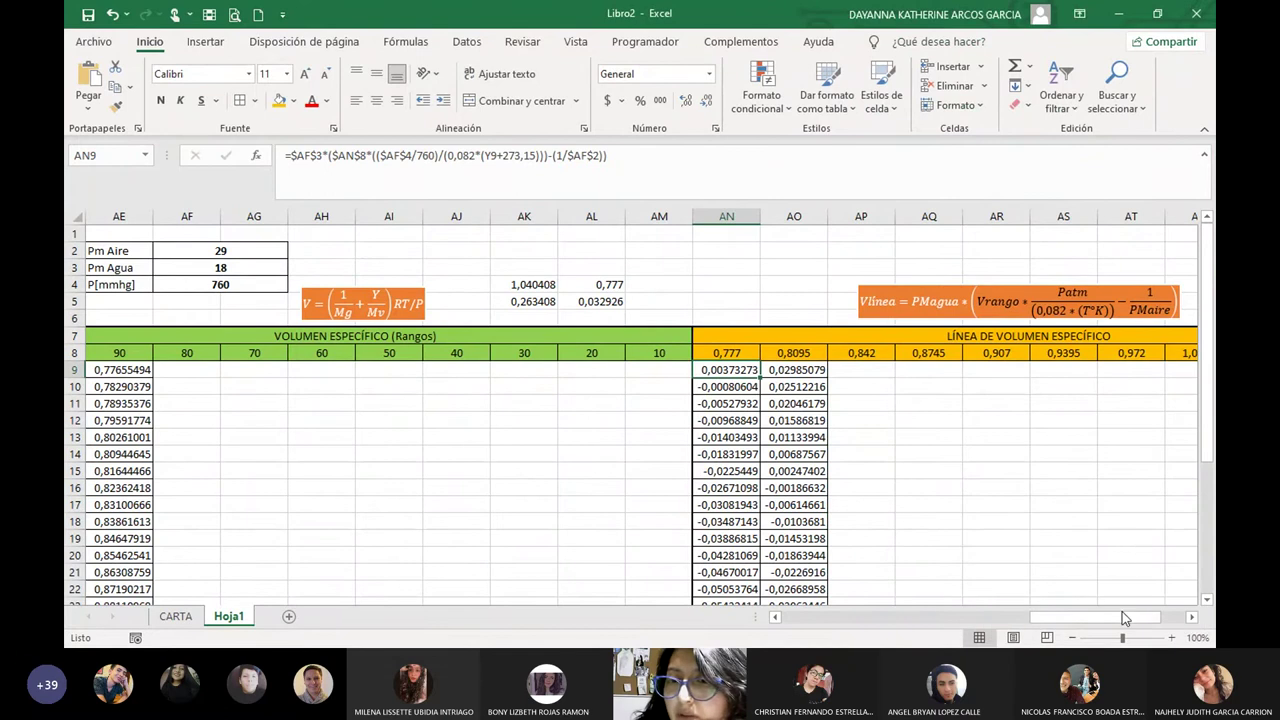
pyautogui.moveTo(1125, 616); pyautogui.dragTo(862, 632)
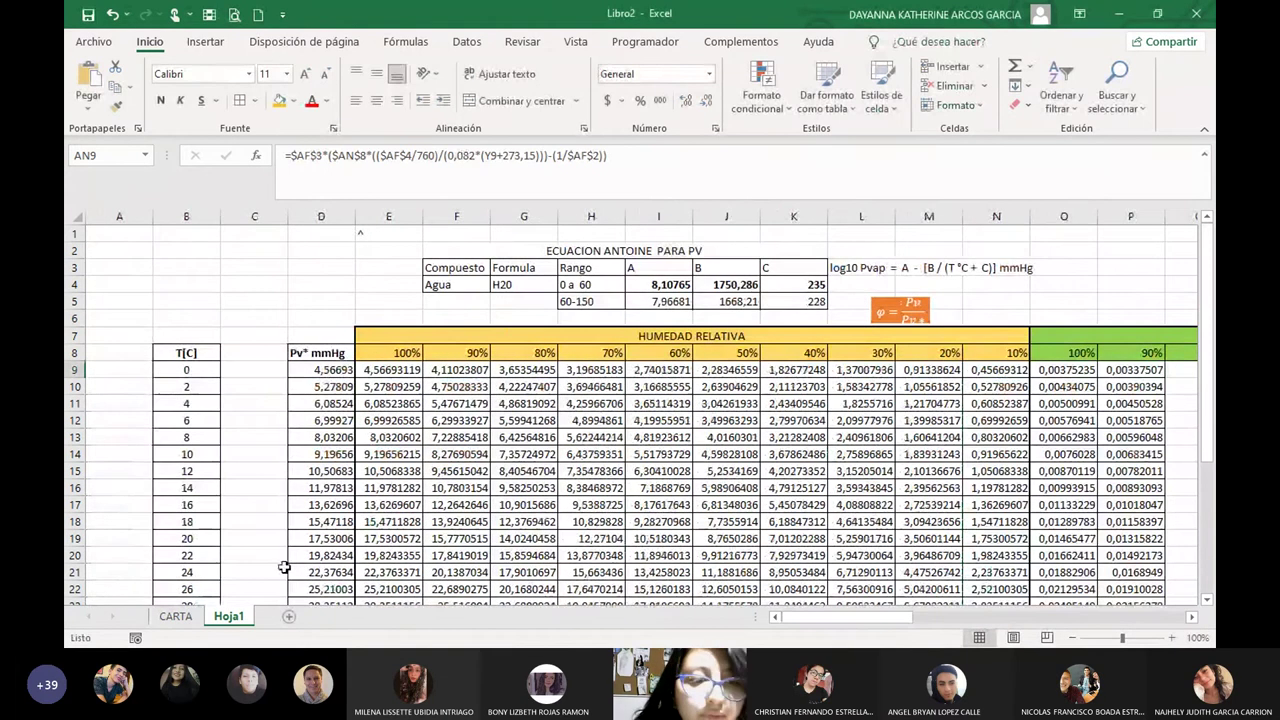
# Add a new data series to the CARTA chart with =Hoja1!$B$9:$B$34 as its X values.
pyautogui.click(176, 616)
pyautogui.rightClick(548, 420)
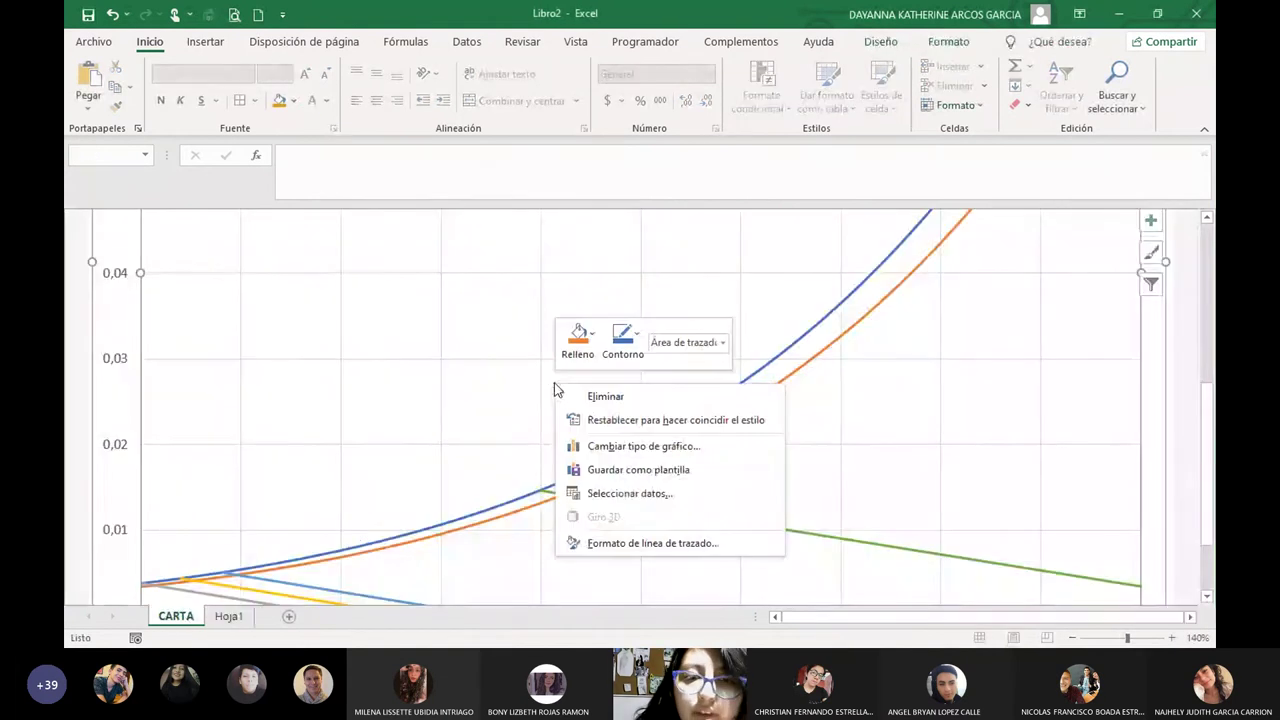
pyautogui.click(660, 492)
pyautogui.click(440, 338)
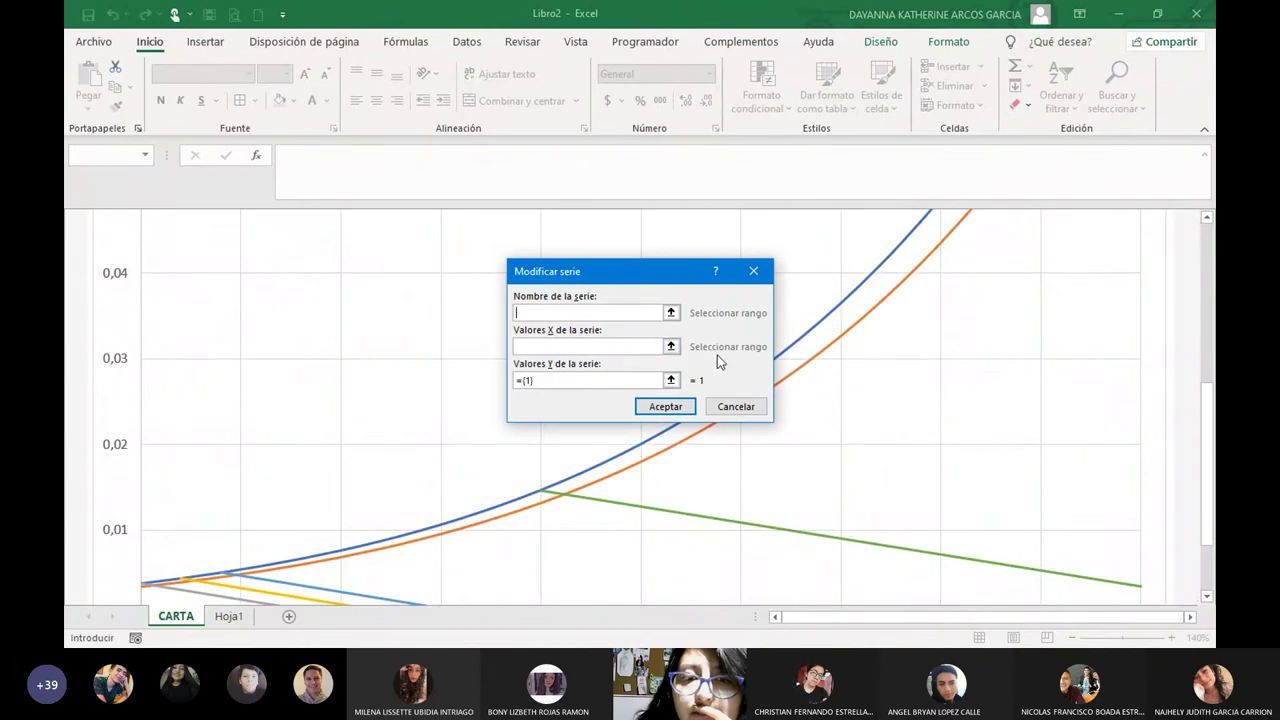
pyautogui.click(671, 347)
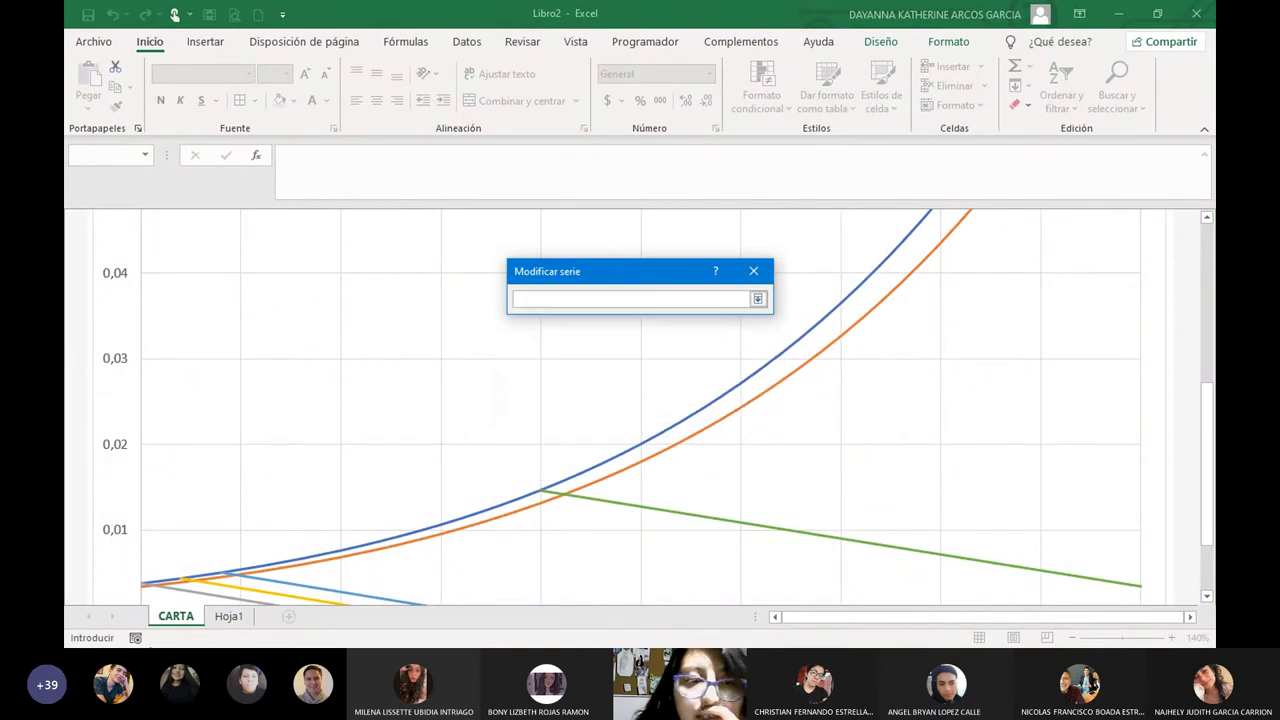
pyautogui.click(232, 616)
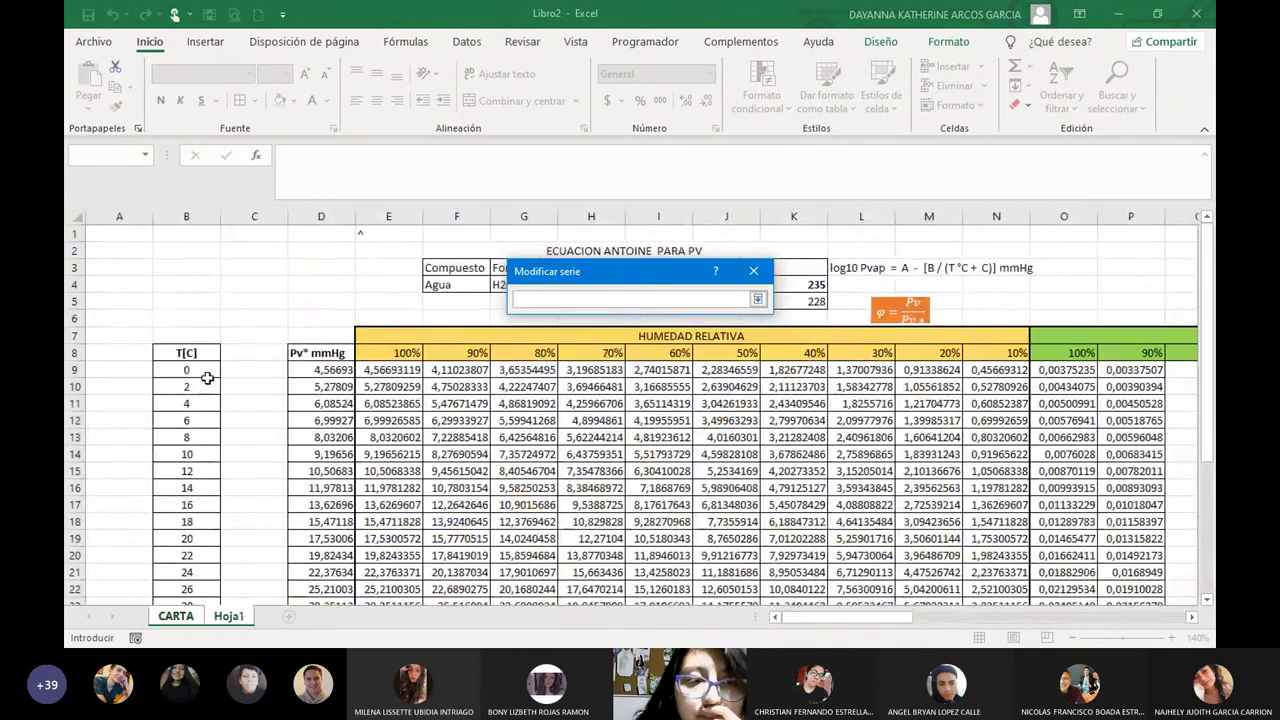
pyautogui.moveTo(206, 372); pyautogui.dragTo(187, 589)
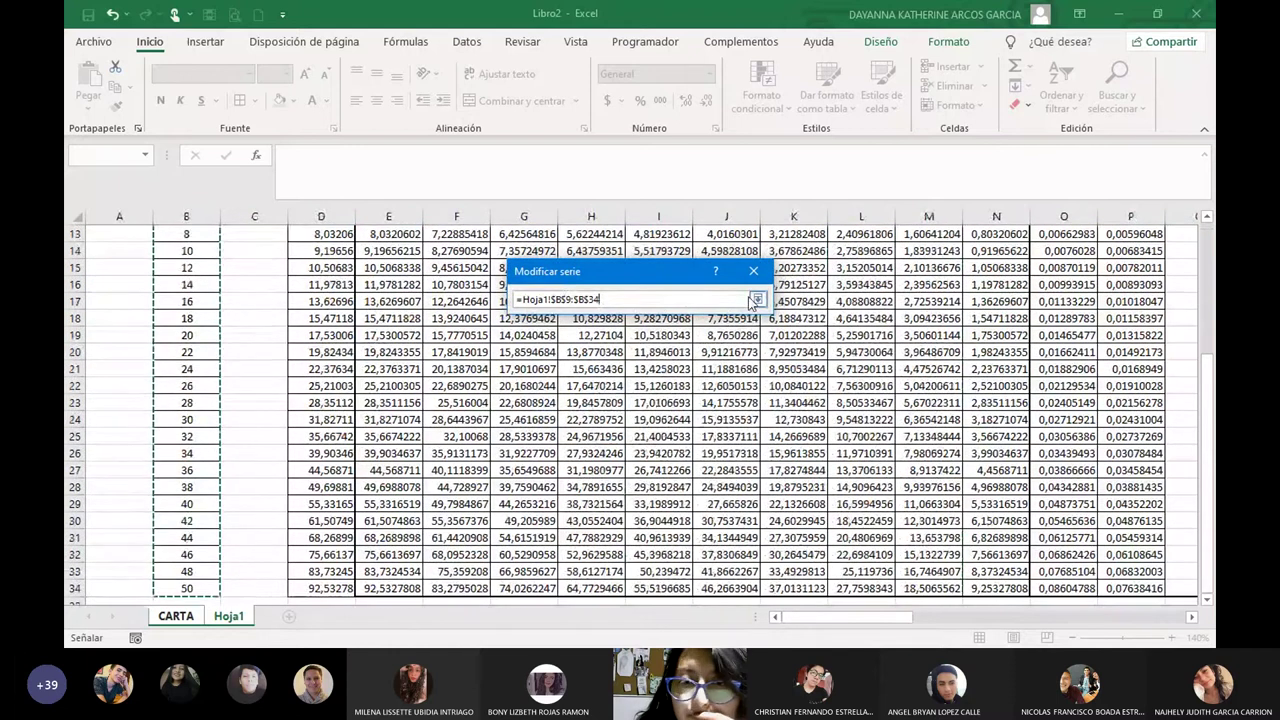
pyautogui.click(757, 299)
# Set the new series' Y values to the 0,777 column, =Hoja1!$AN$9:$AN$34, and accept the series into the chart.
pyautogui.click(671, 380)
pyautogui.scroll(2, 438, 541)
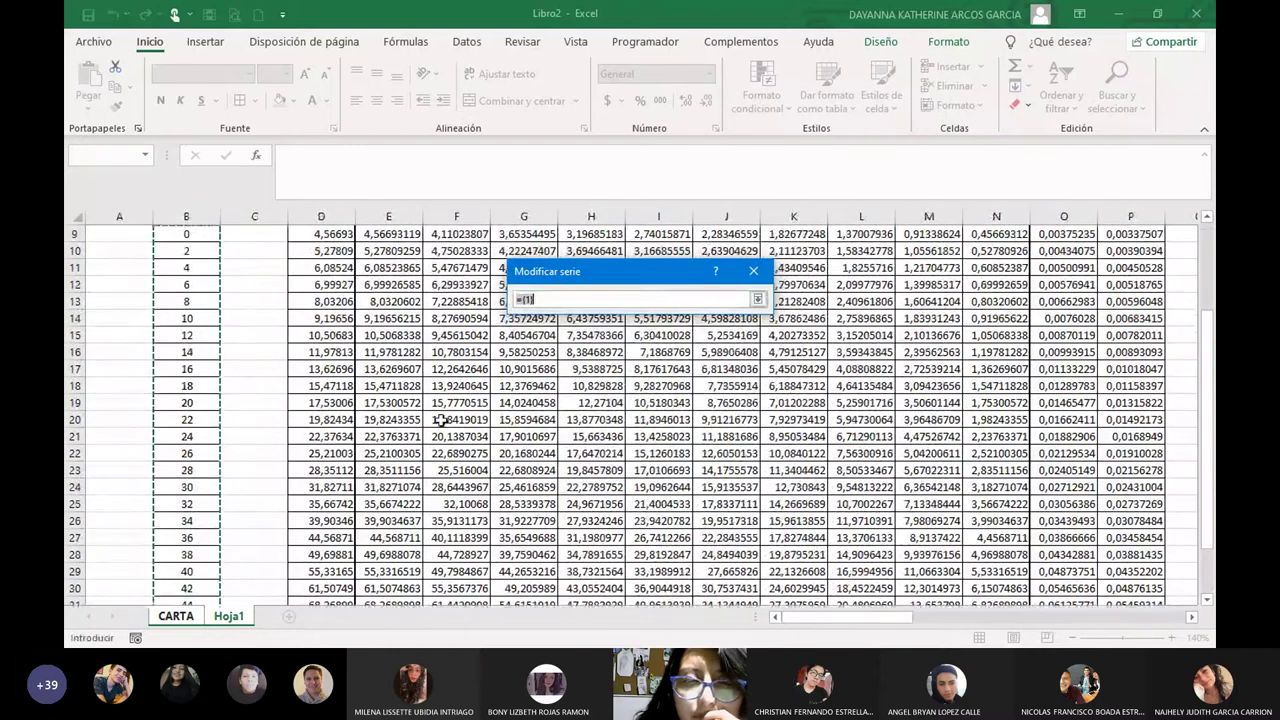
pyautogui.moveTo(884, 617); pyautogui.dragTo(1154, 617)
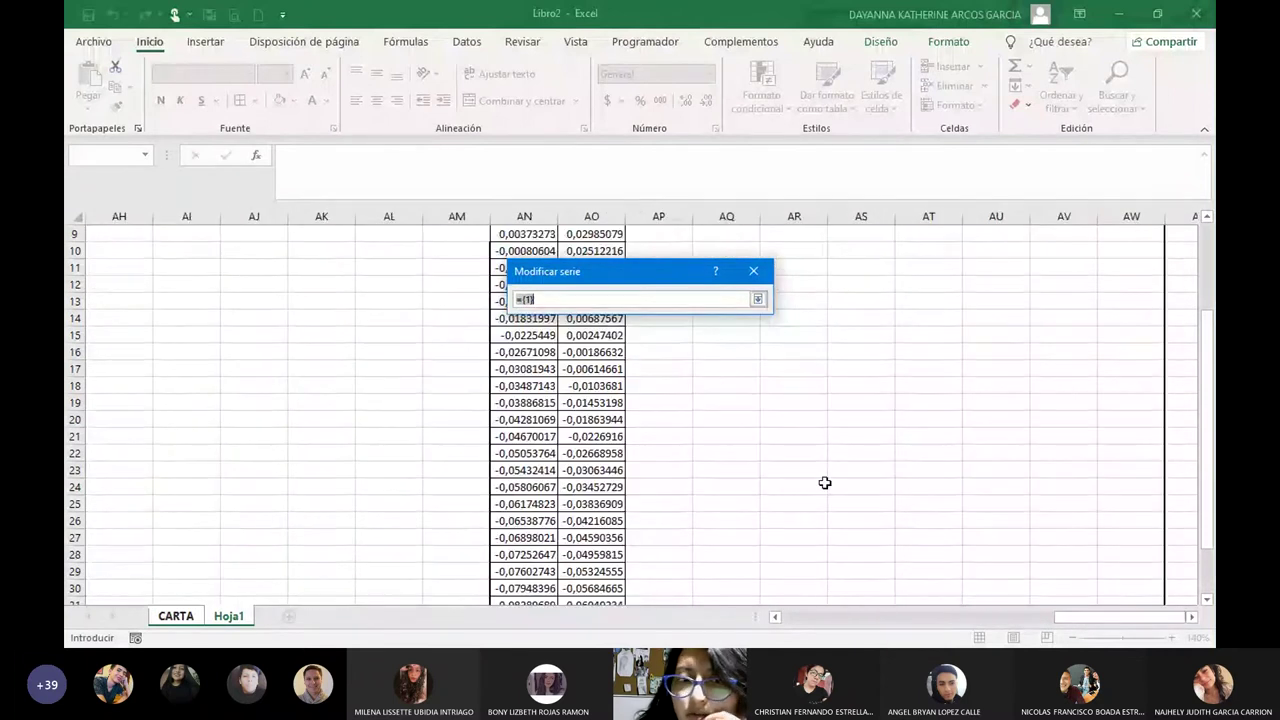
pyautogui.scroll(2, 821, 483)
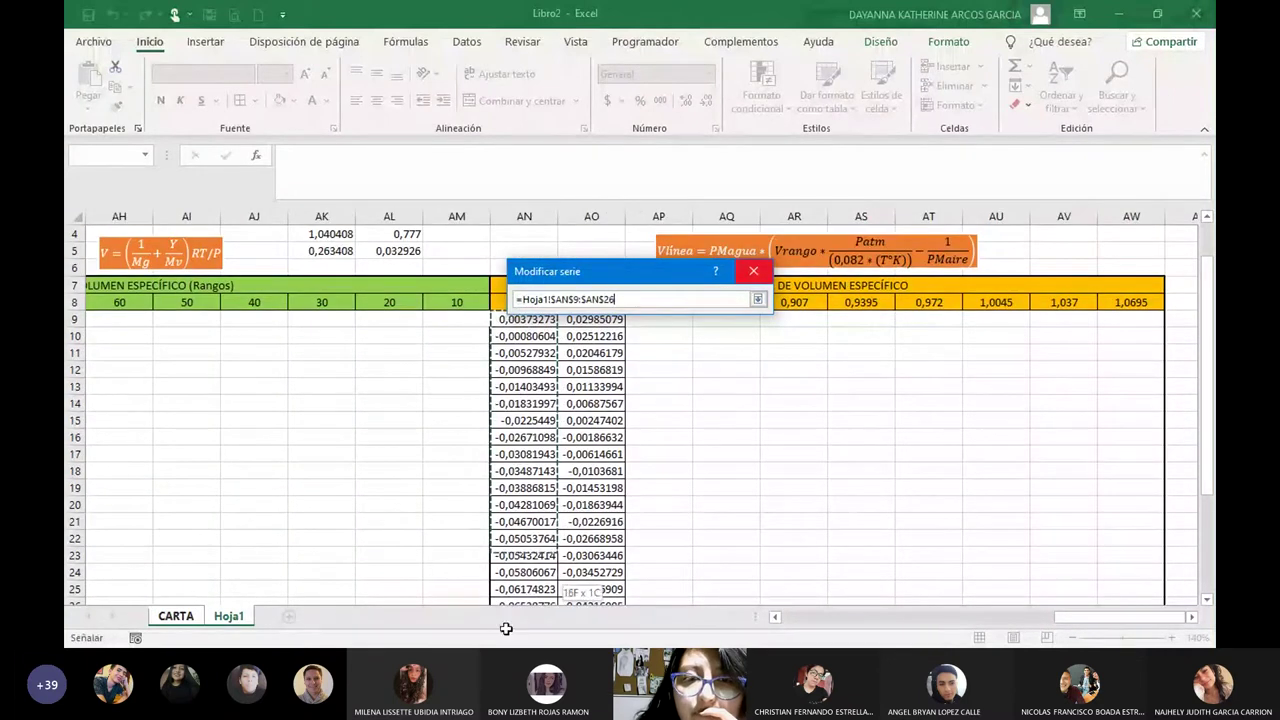
pyautogui.moveTo(506, 628); pyautogui.dragTo(512, 574)
pyautogui.scroll(4, 754, 514)
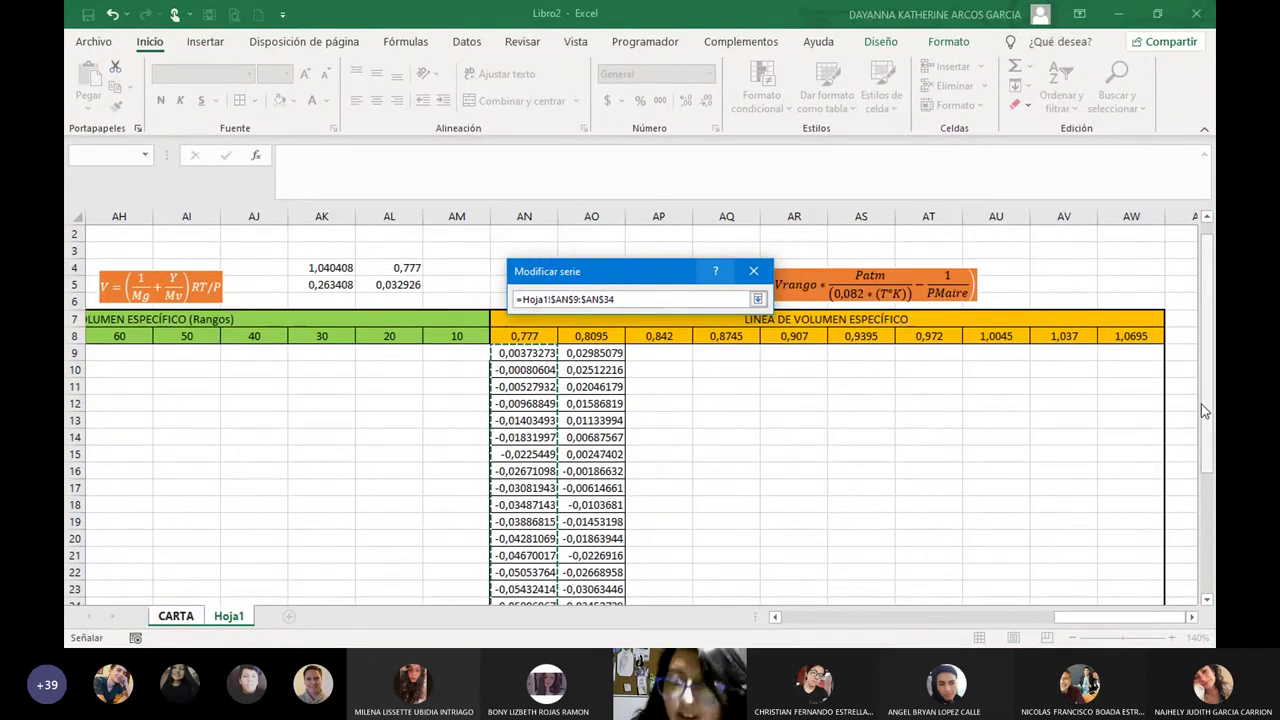
pyautogui.click(759, 299)
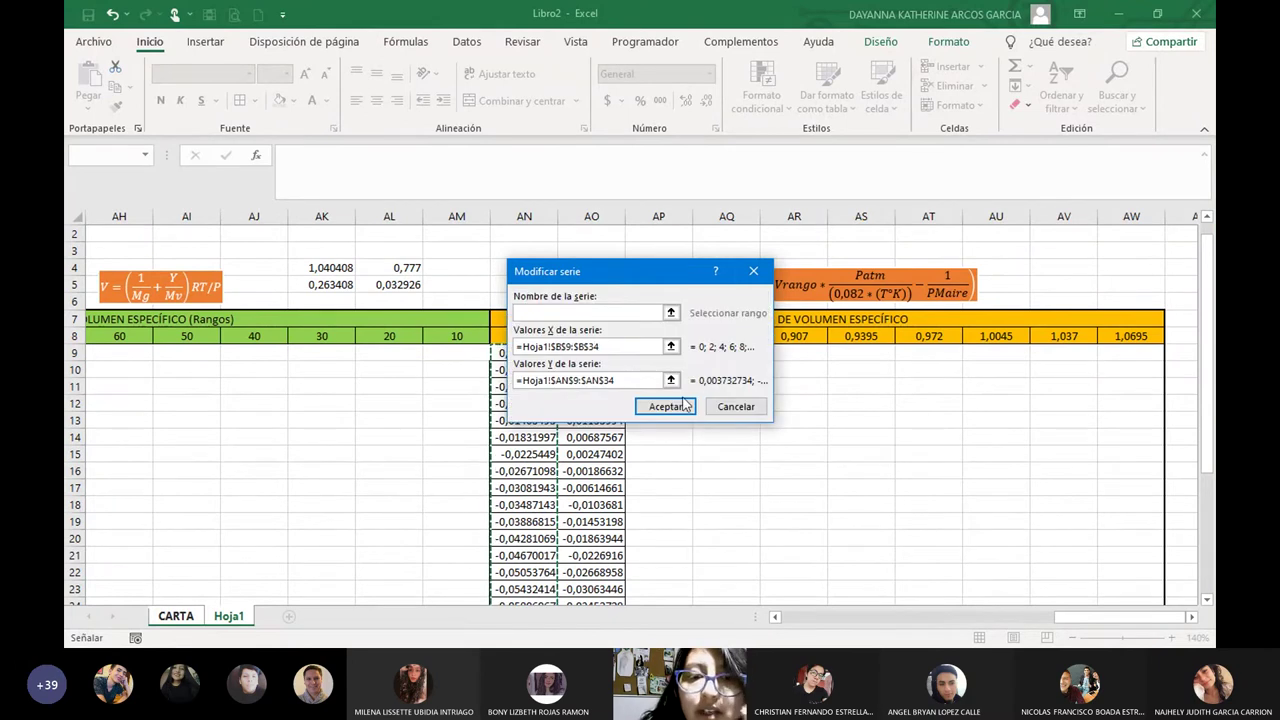
pyautogui.click(676, 408)
pyautogui.click(778, 458)
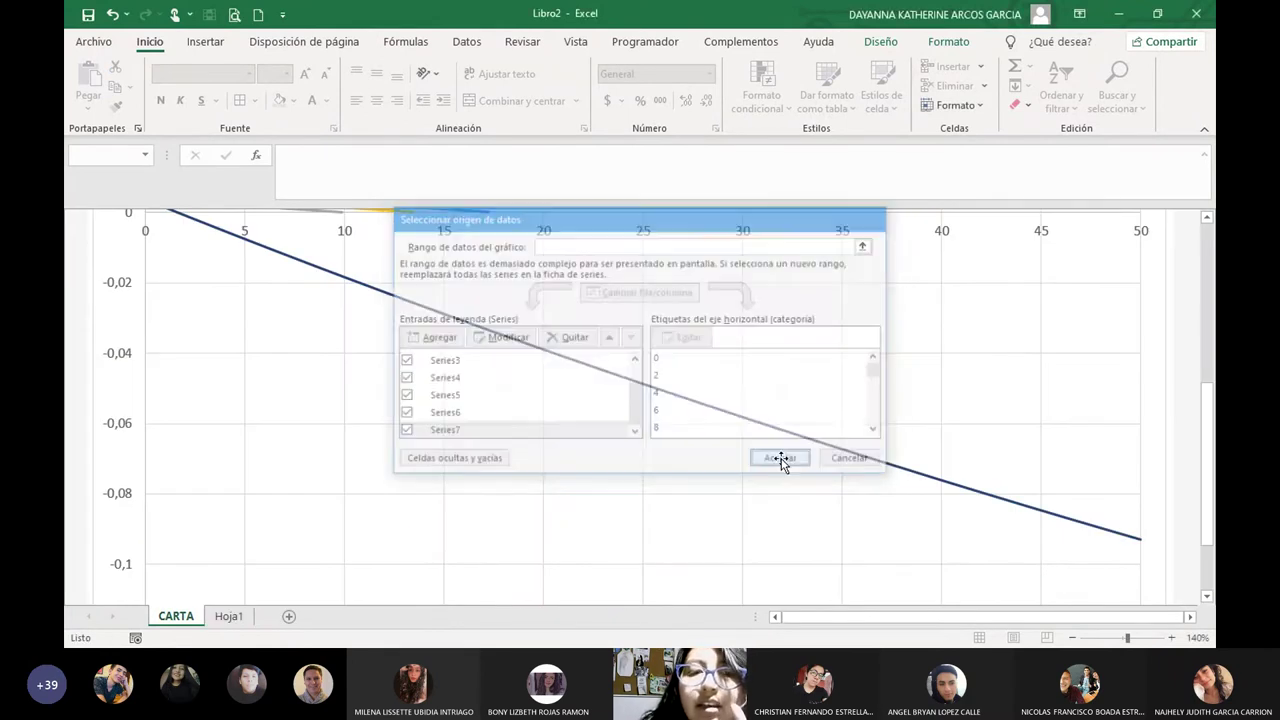
# Examine the plotted 0,777 volume line against the humidity curves and the horizontal axis, with the sheet reduced to 110% zoom.
pyautogui.scroll(3, 740, 435)
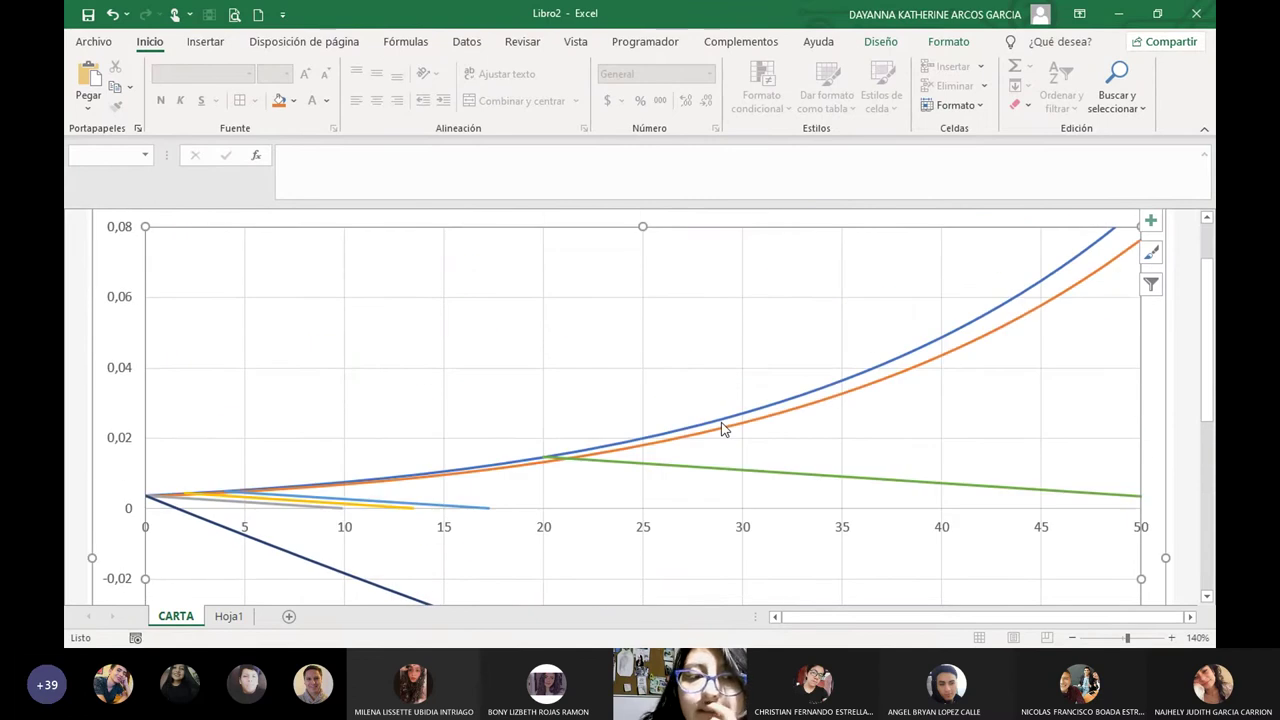
pyautogui.click(1072, 637)
pyautogui.click(1072, 637)
pyautogui.click(1072, 637)
pyautogui.scroll(-1, 540, 433)
pyautogui.scroll(-1, 540, 433)
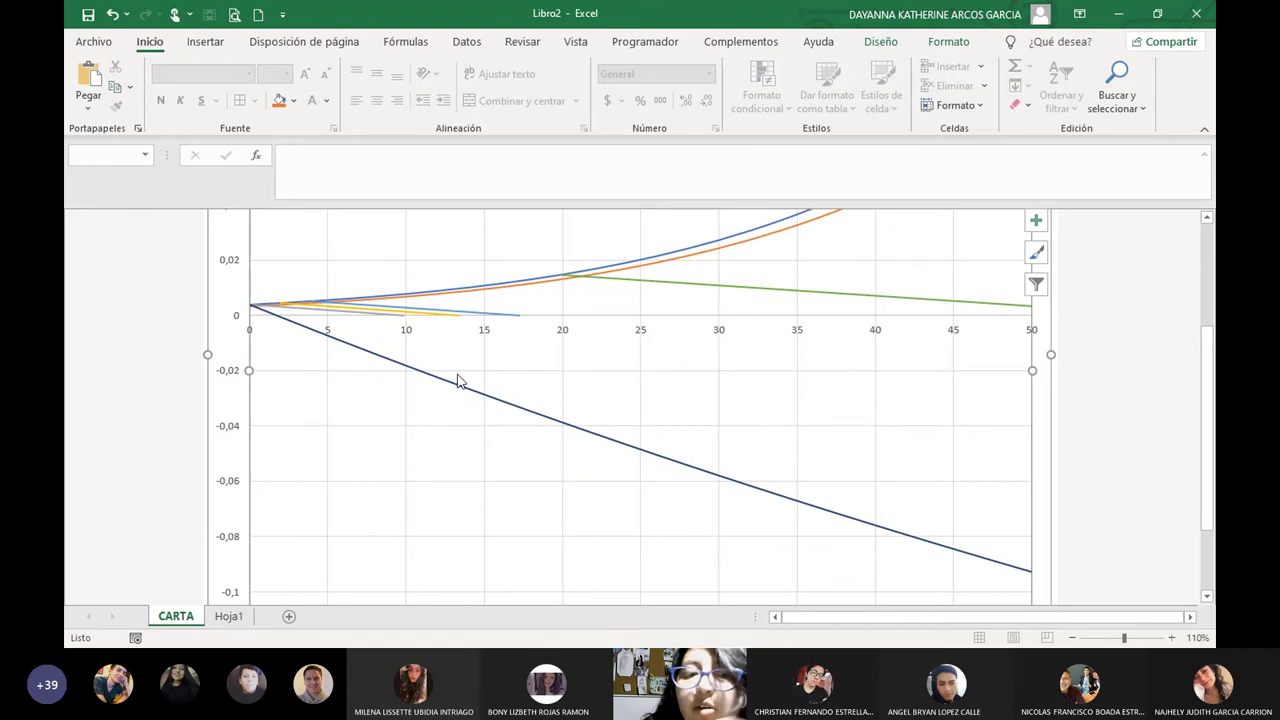
pyautogui.scroll(2, 458, 378)
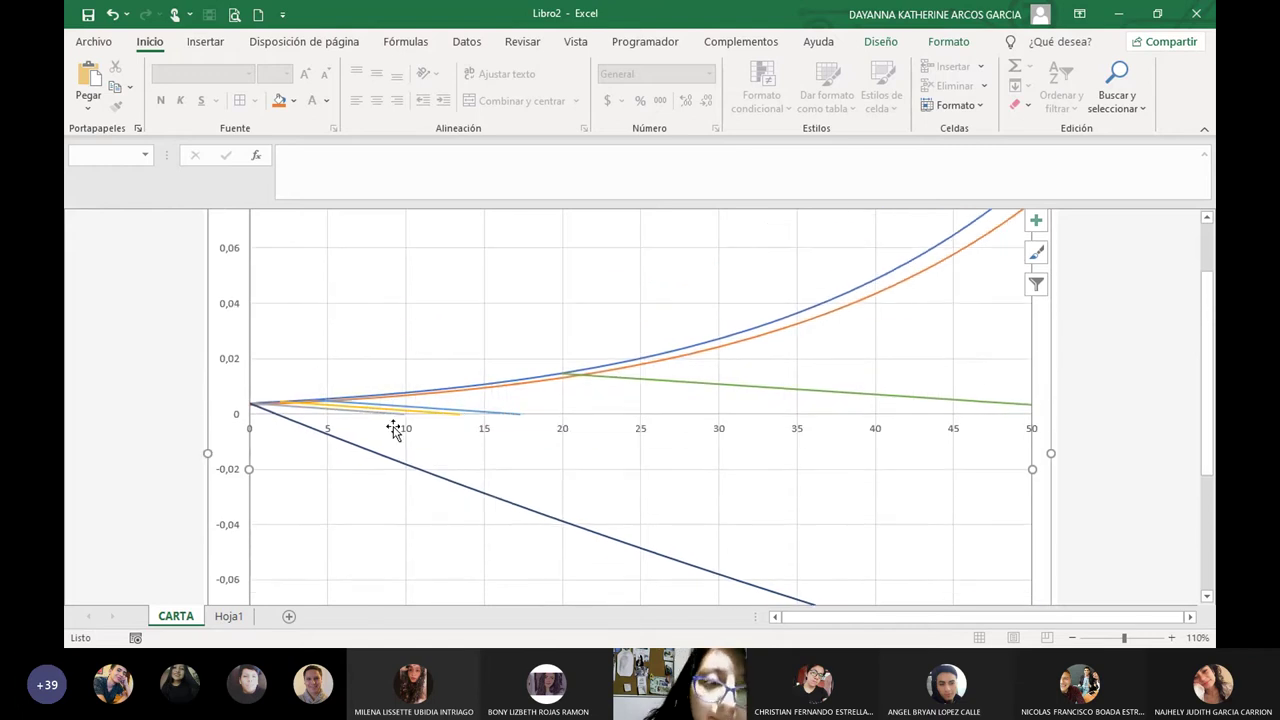
pyautogui.scroll(-2, 840, 560)
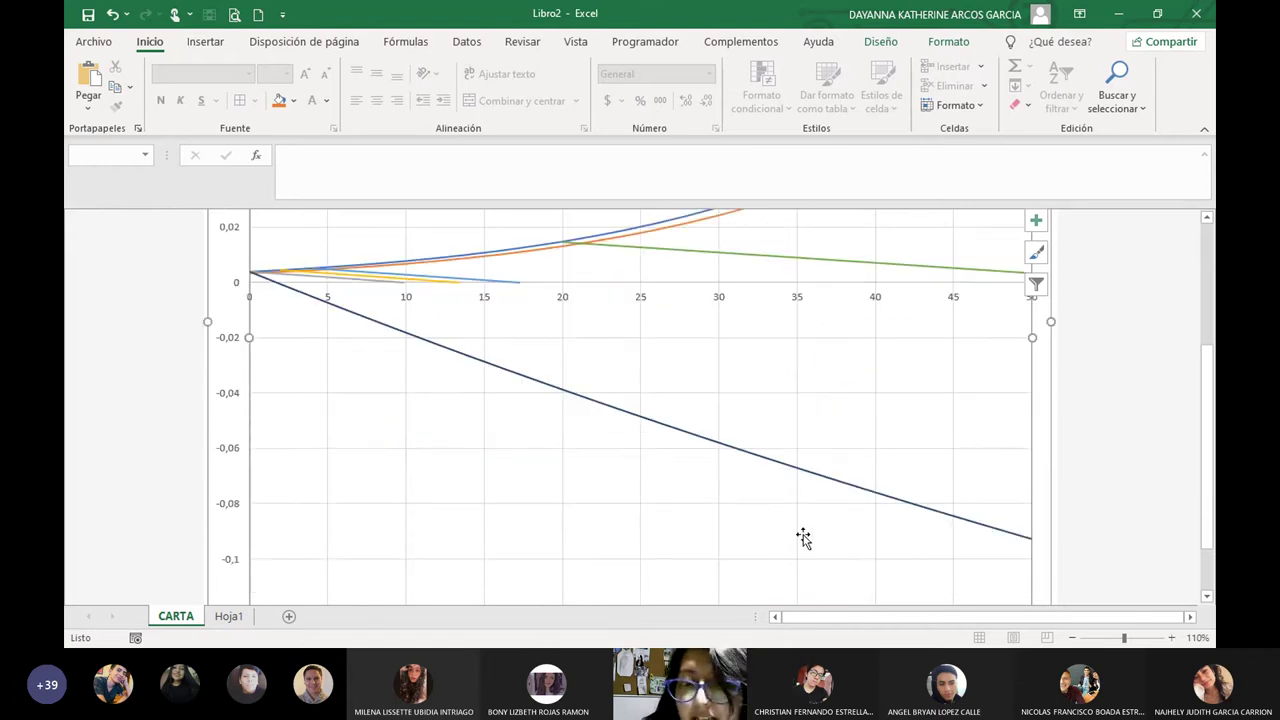
pyautogui.scroll(2, 620, 510)
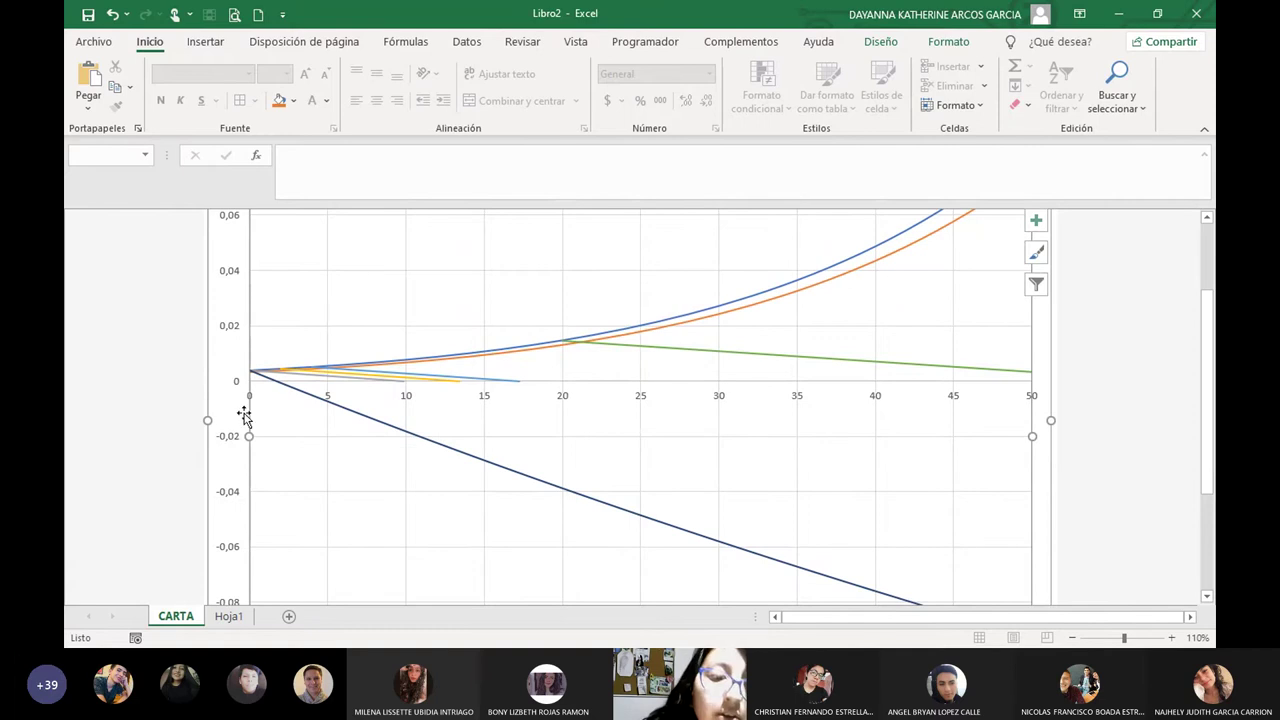
pyautogui.click(229, 445)
pyautogui.rightClick(229, 445)
pyautogui.press('Escape')
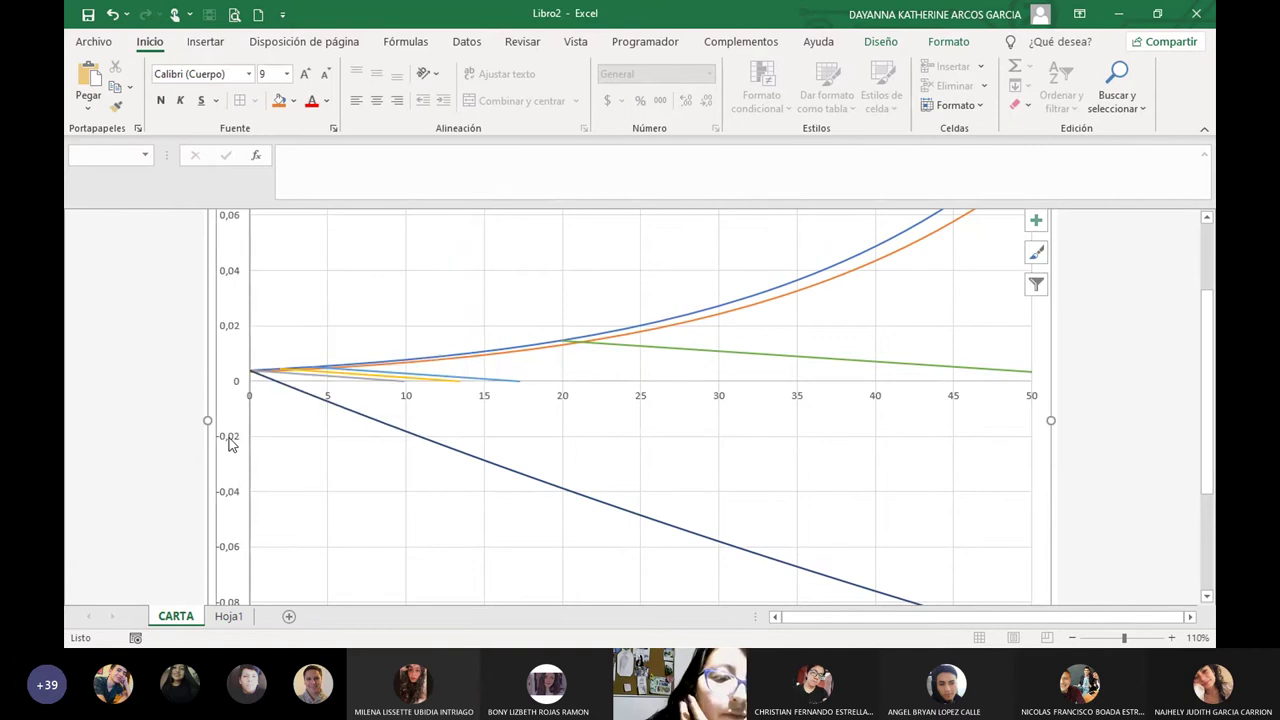
pyautogui.rightClick(229, 445)
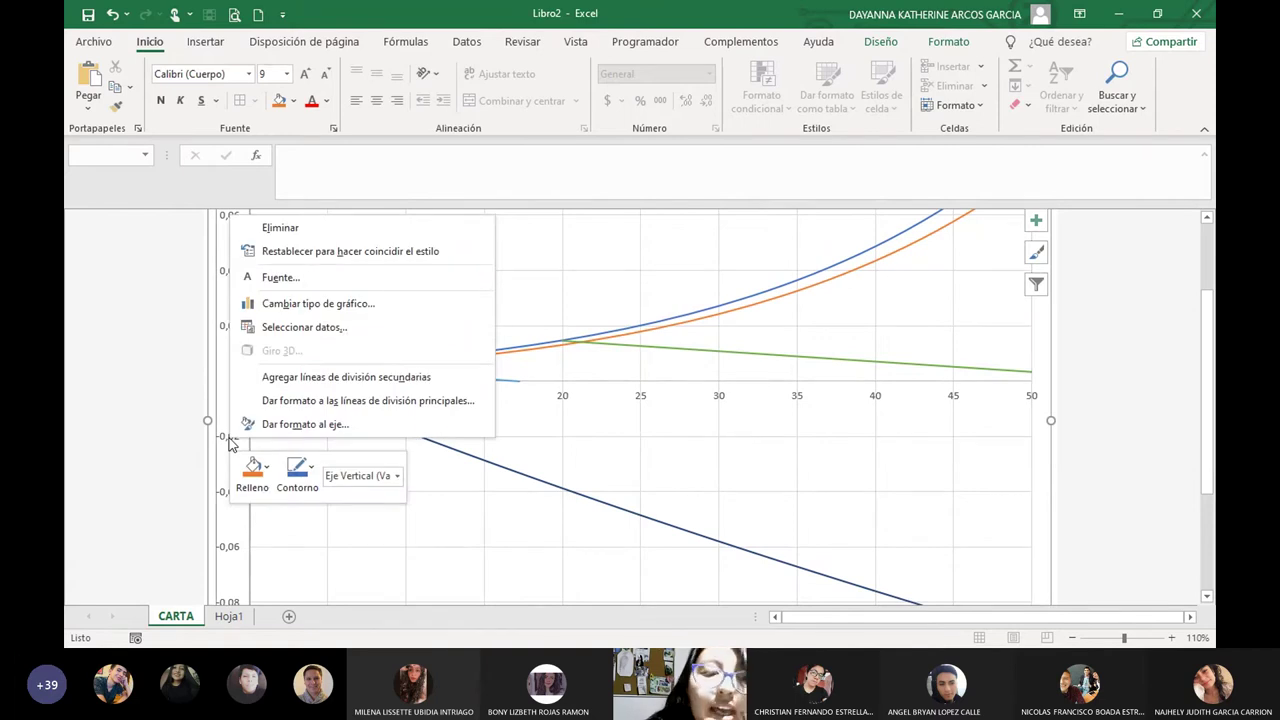
pyautogui.click(430, 562)
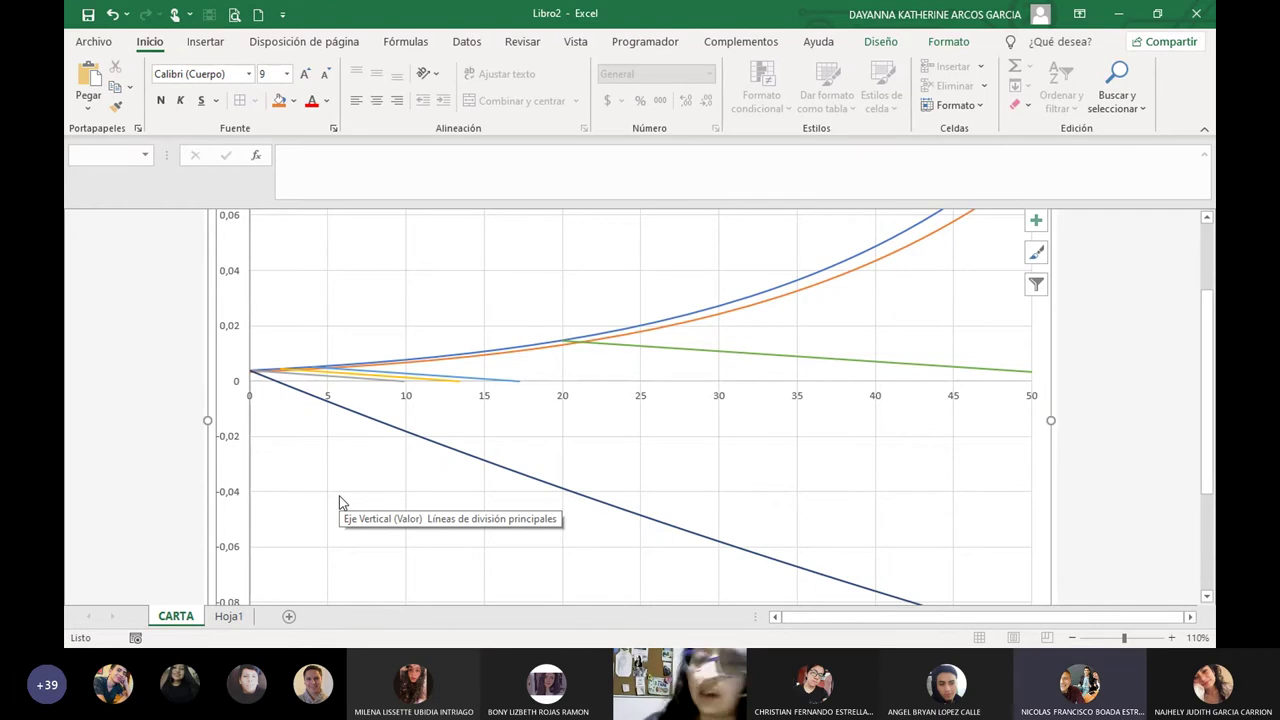
# Add another data series to the CARTA chart with the temperatures =Hoja1!$B$9:$B$34 as its X values.
pyautogui.rightClick(514, 270)
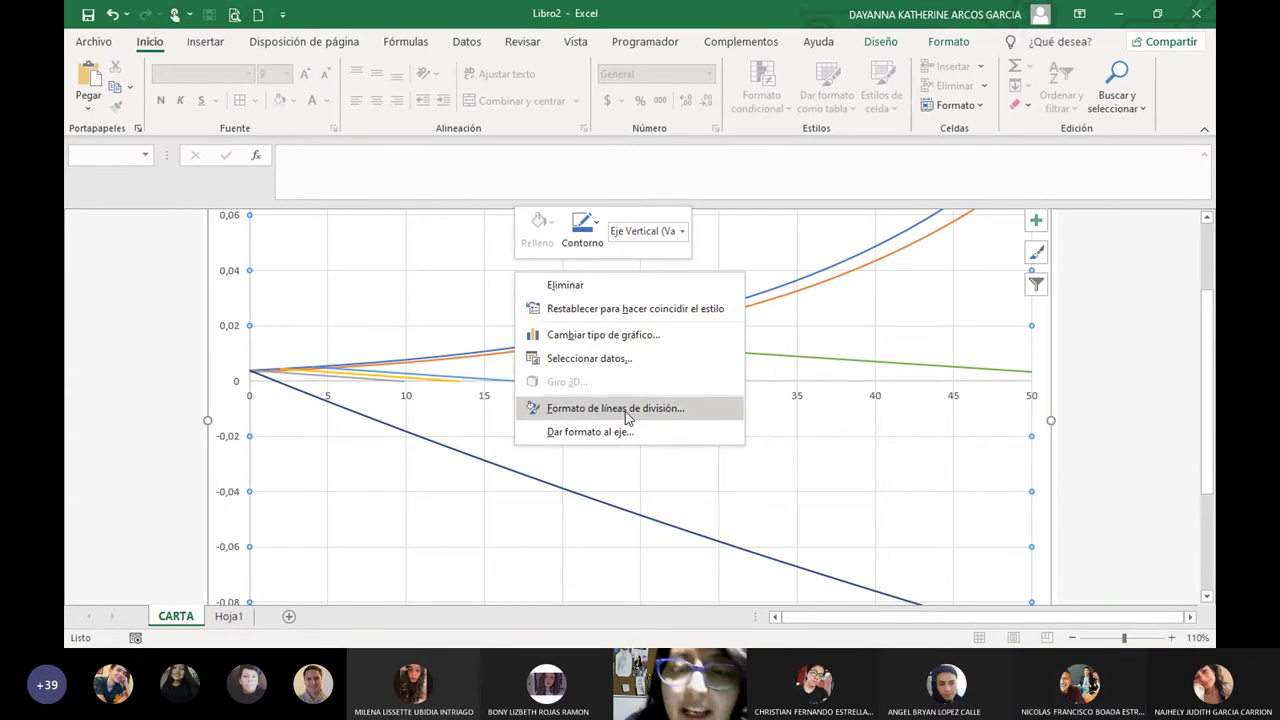
pyautogui.click(609, 360)
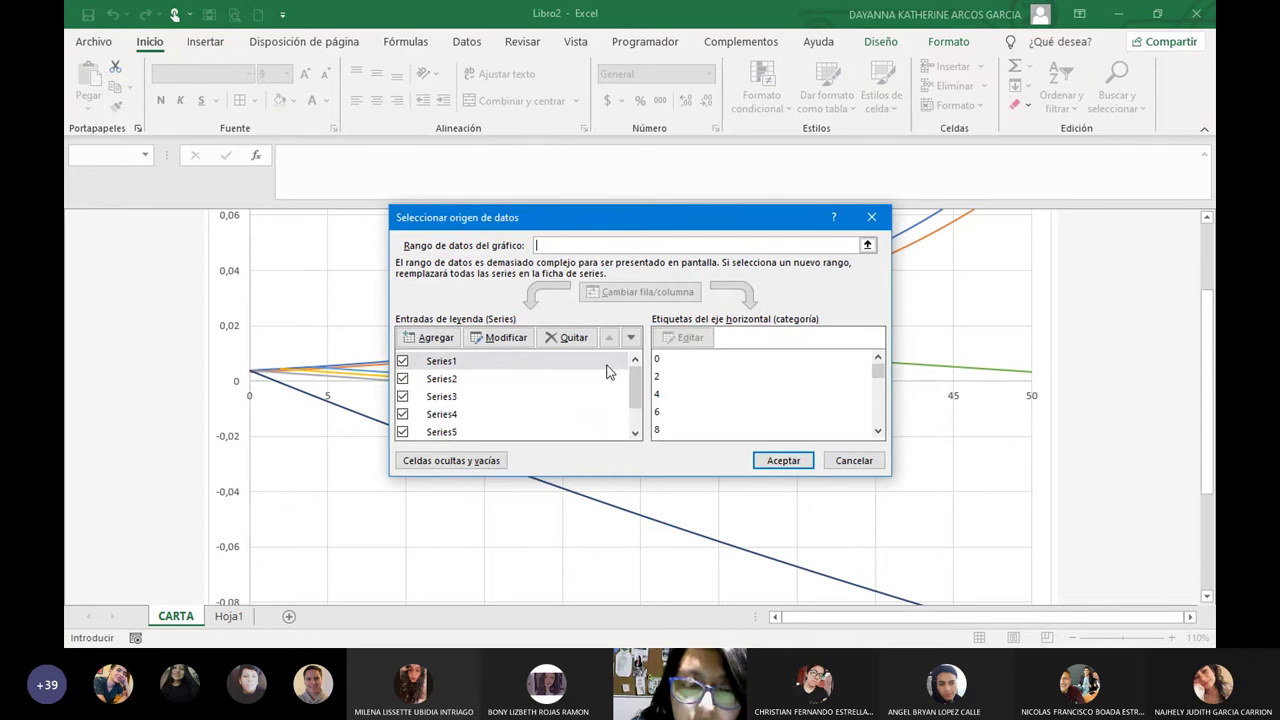
pyautogui.click(435, 339)
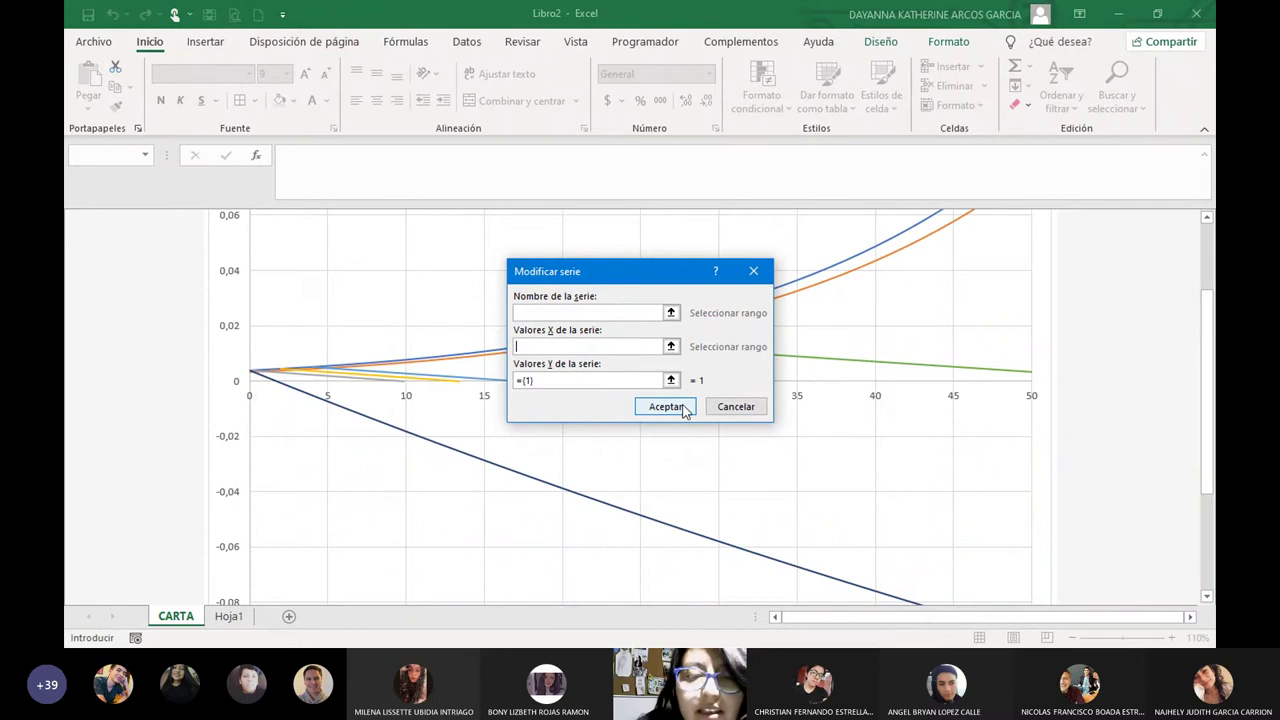
pyautogui.click(671, 346)
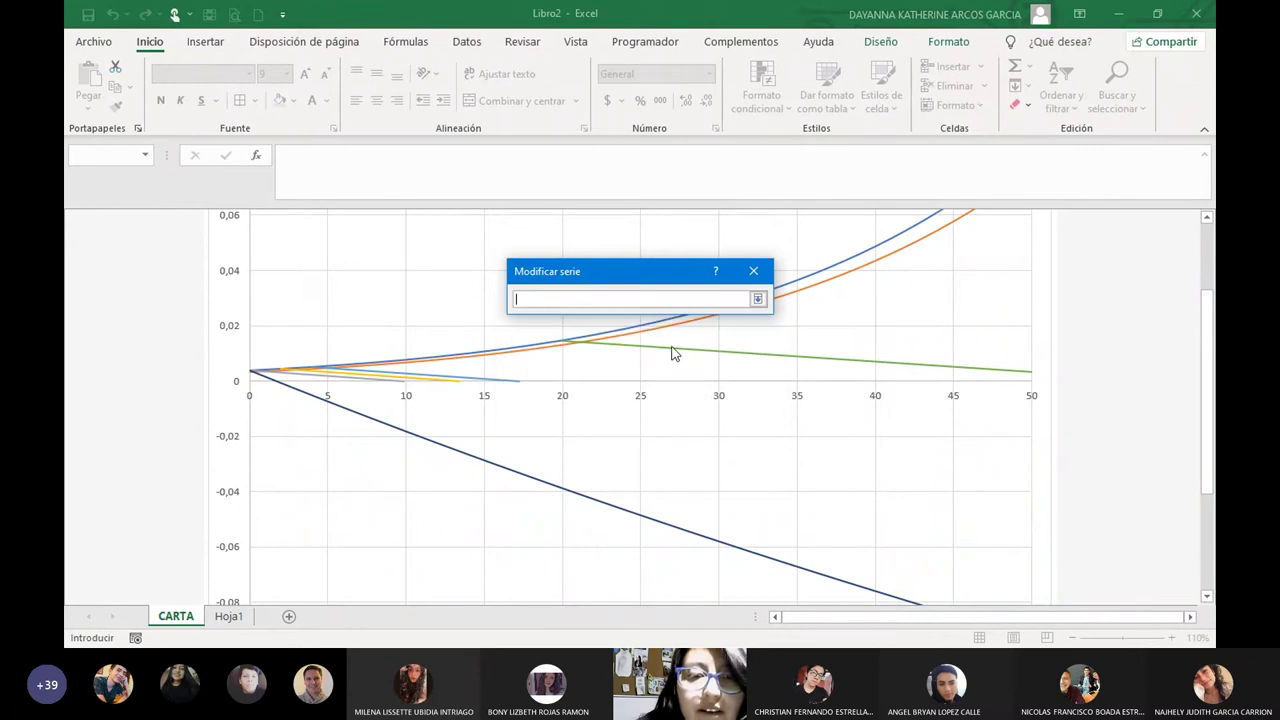
pyautogui.click(232, 616)
pyautogui.moveTo(1097, 618); pyautogui.dragTo(819, 619)
pyautogui.moveTo(190, 352); pyautogui.dragTo(193, 462)
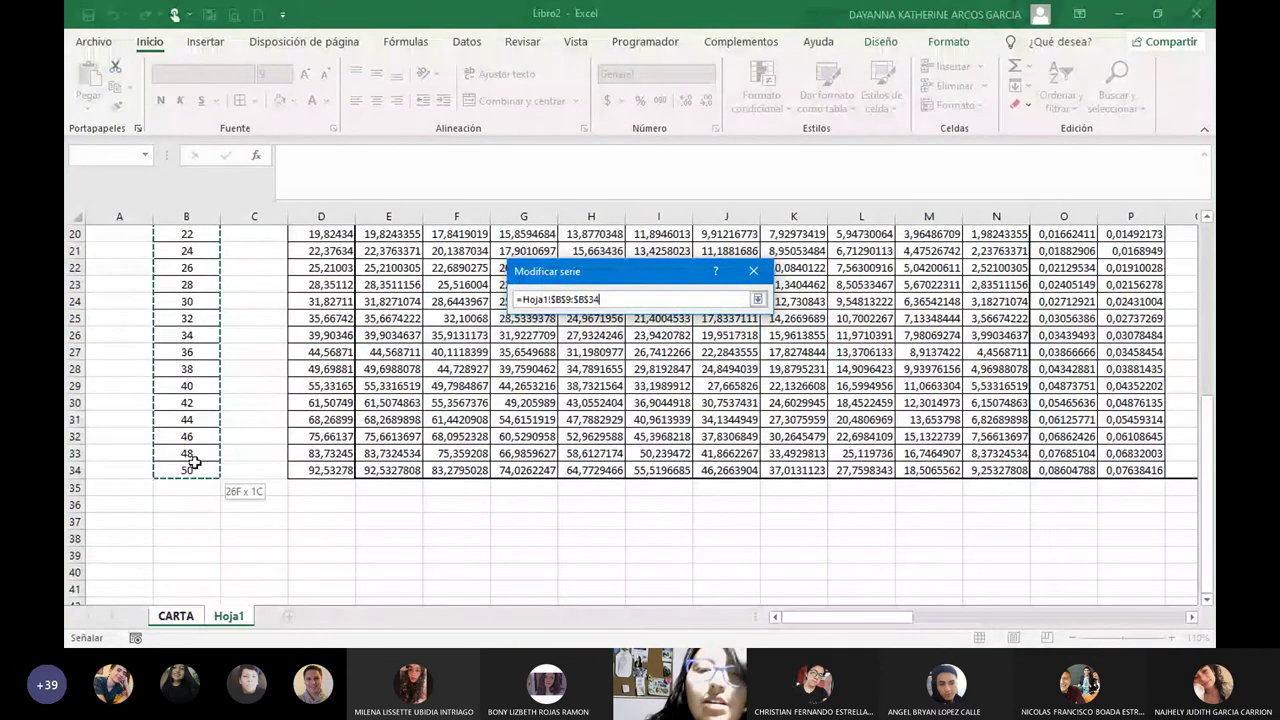
pyautogui.moveTo(193, 462); pyautogui.dragTo(193, 462)
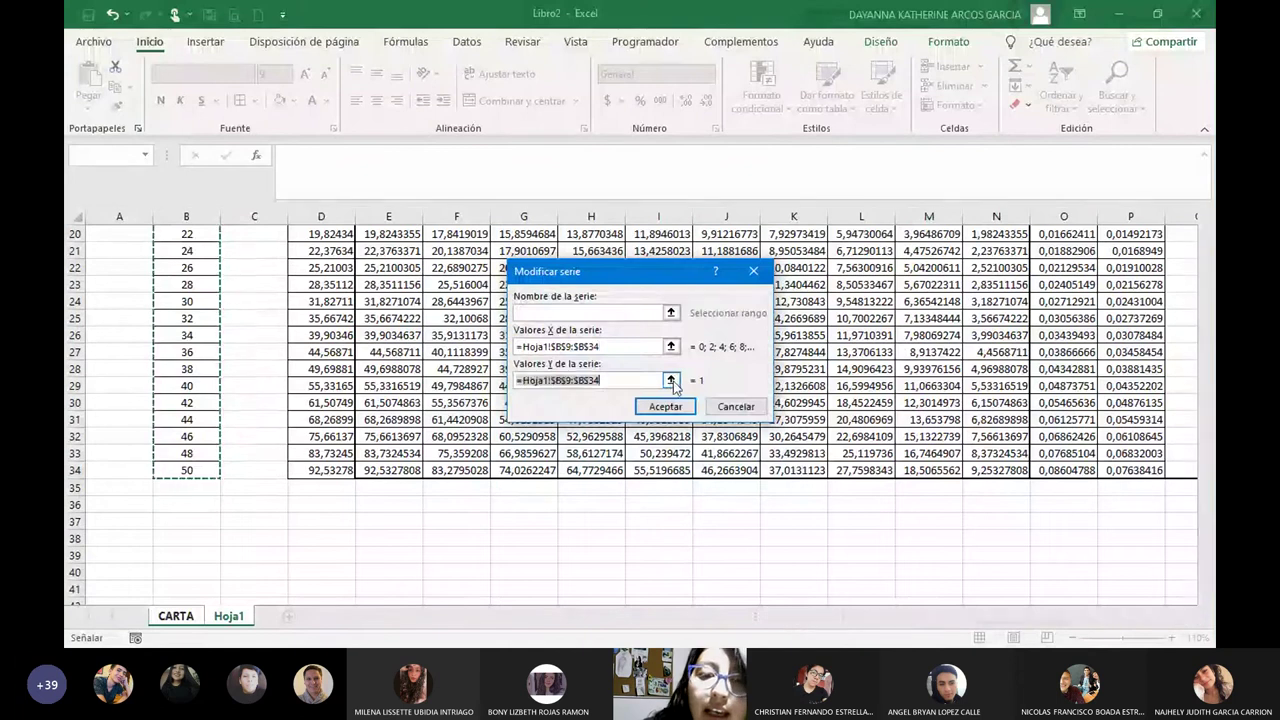
# Set the new series' Y values to the 0,8095 column, =Hoja1!$AO$9:$AO$34, and accept the series into the chart.
pyautogui.click(675, 382)
pyautogui.moveTo(900, 617); pyautogui.dragTo(1143, 614)
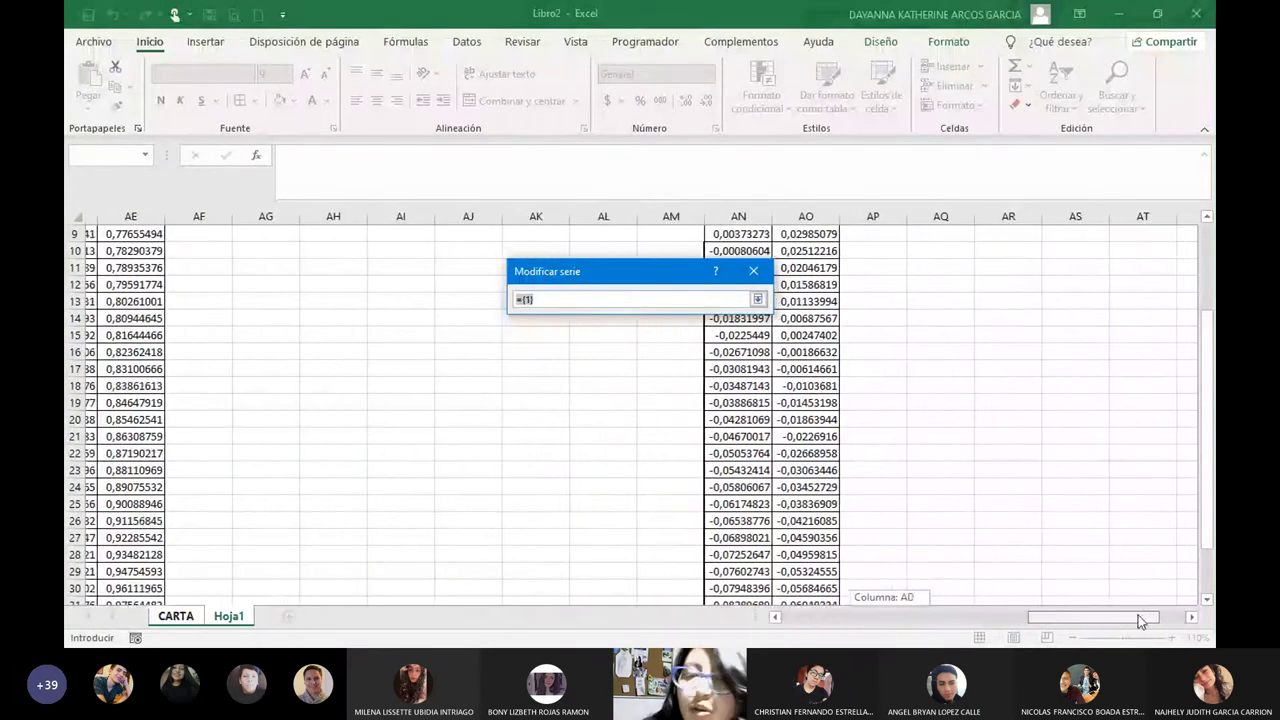
pyautogui.scroll(3, 922, 445)
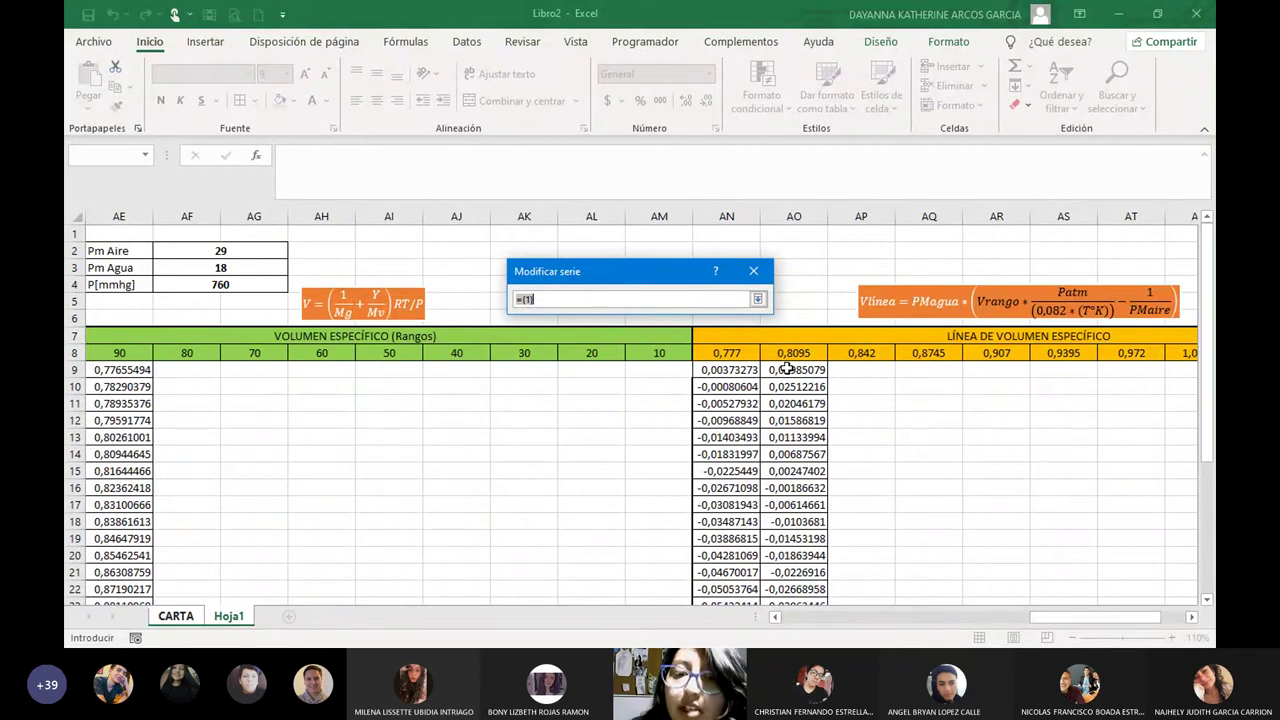
pyautogui.moveTo(788, 370); pyautogui.dragTo(789, 571)
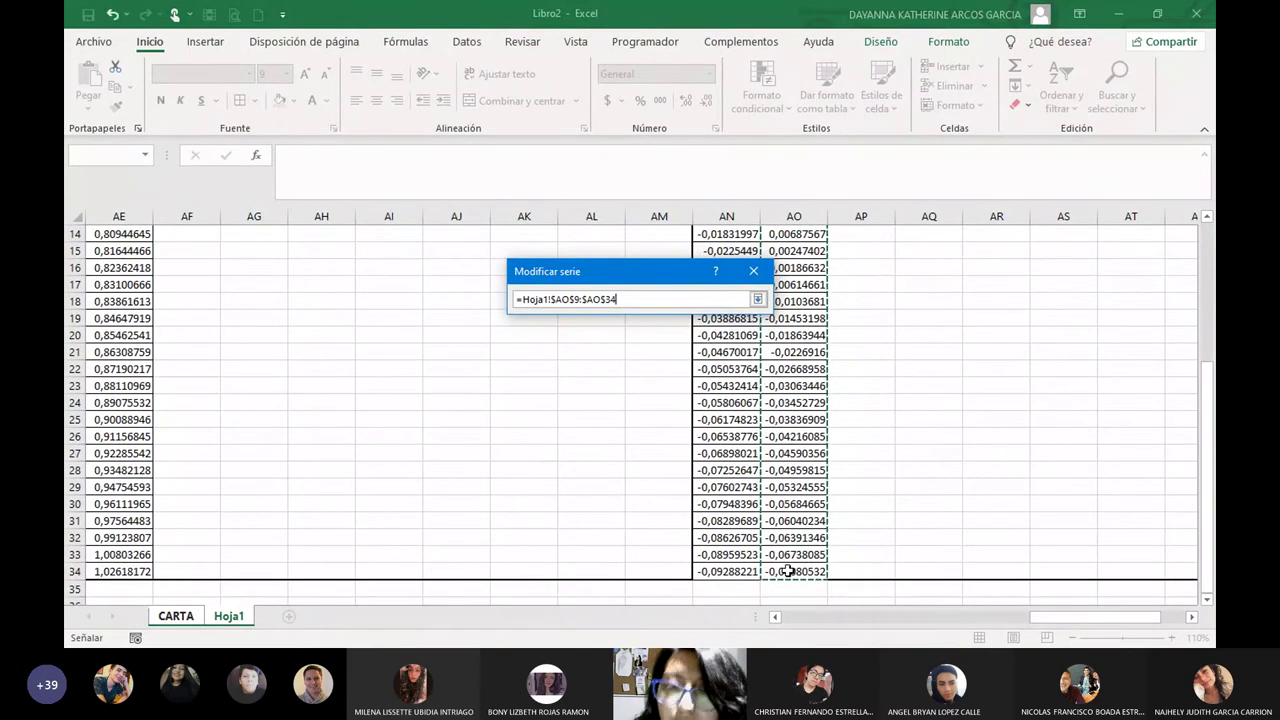
pyautogui.click(758, 299)
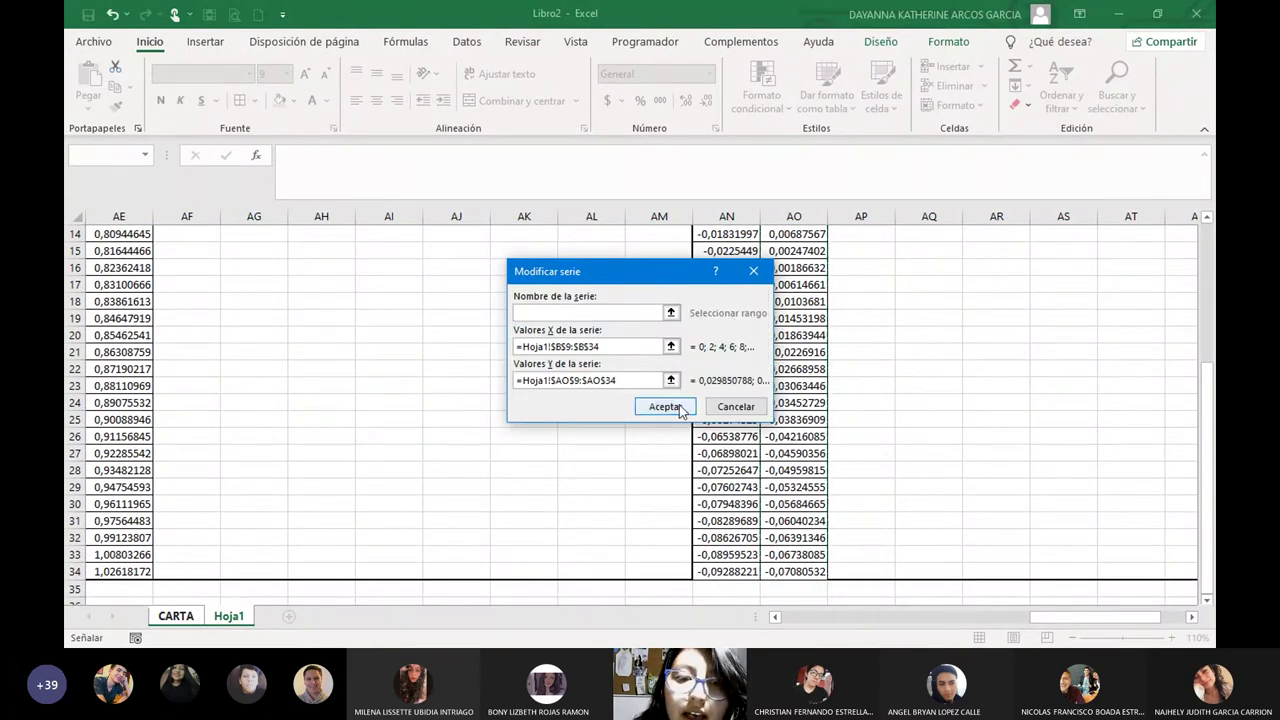
pyautogui.click(678, 409)
pyautogui.click(791, 458)
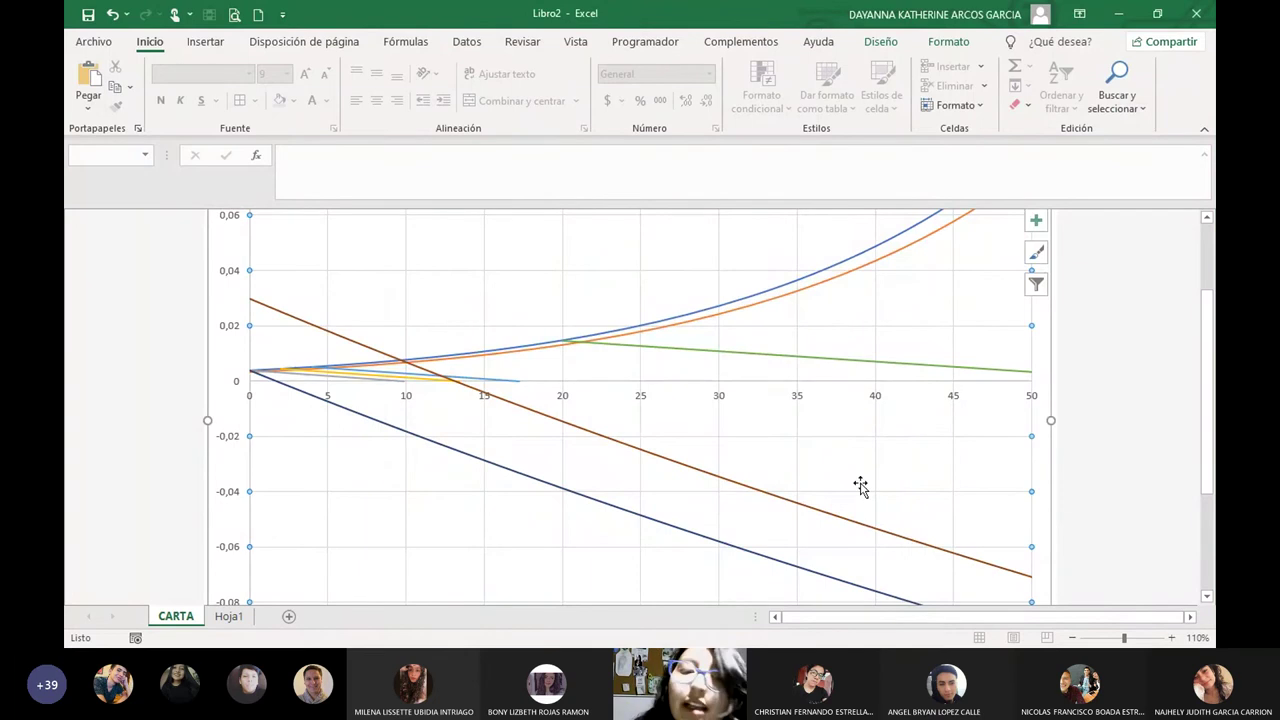
# Examine where the plotted 0,777 and 0,8095 volume lines run relative to the humidity curves, the adiabatic cooling lines and the horizontal axis.
pyautogui.scroll(2, 516, 433)
pyautogui.scroll(-2, 516, 433)
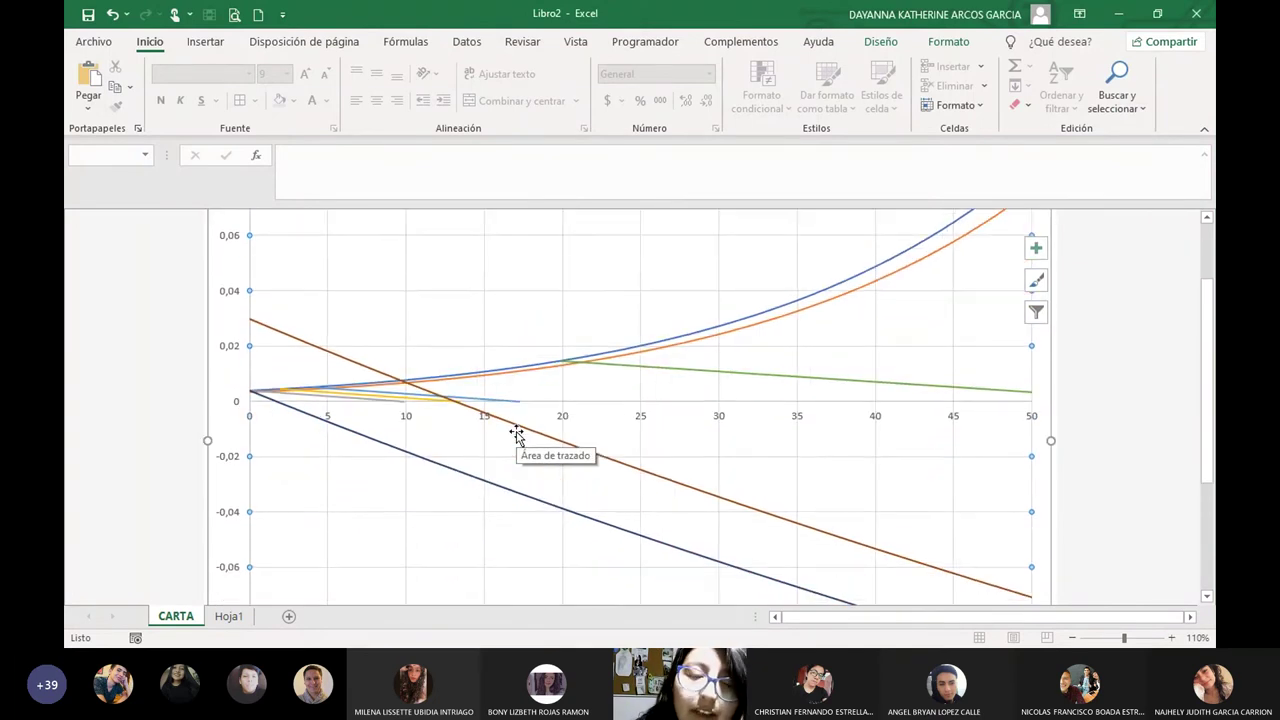
pyautogui.scroll(1, 516, 433)
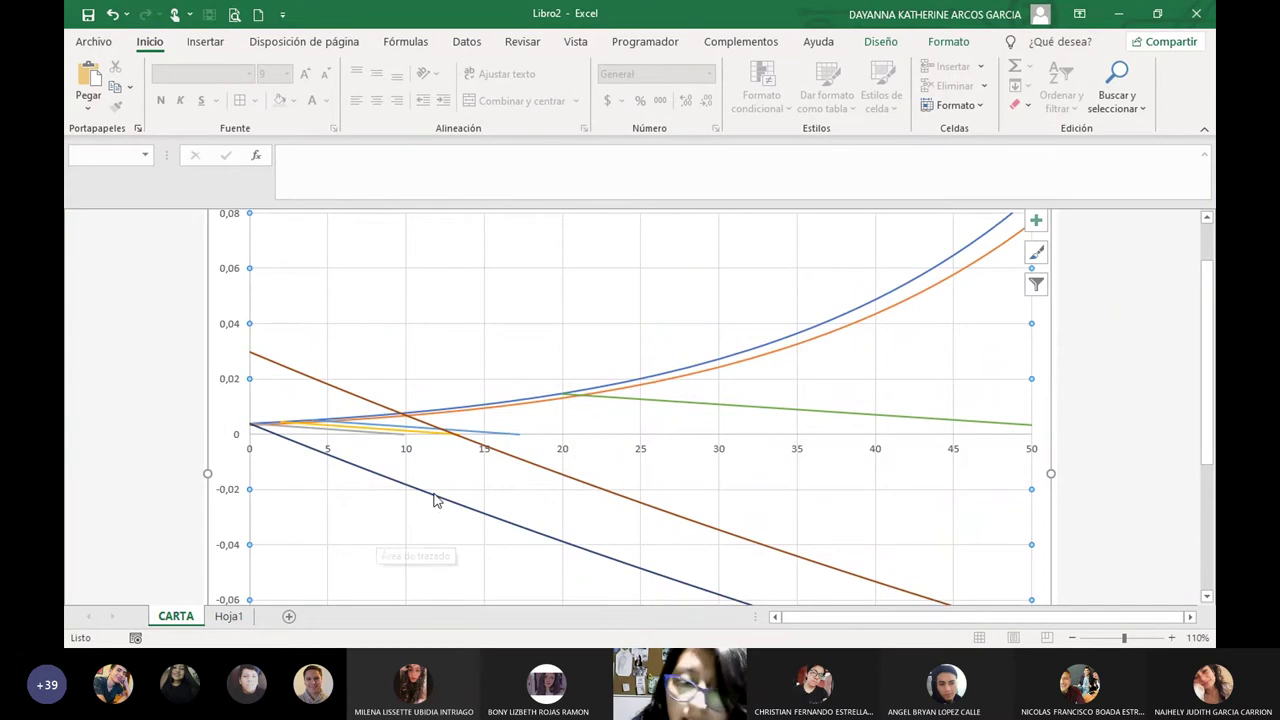
pyautogui.click(490, 322)
pyautogui.click(1141, 374)
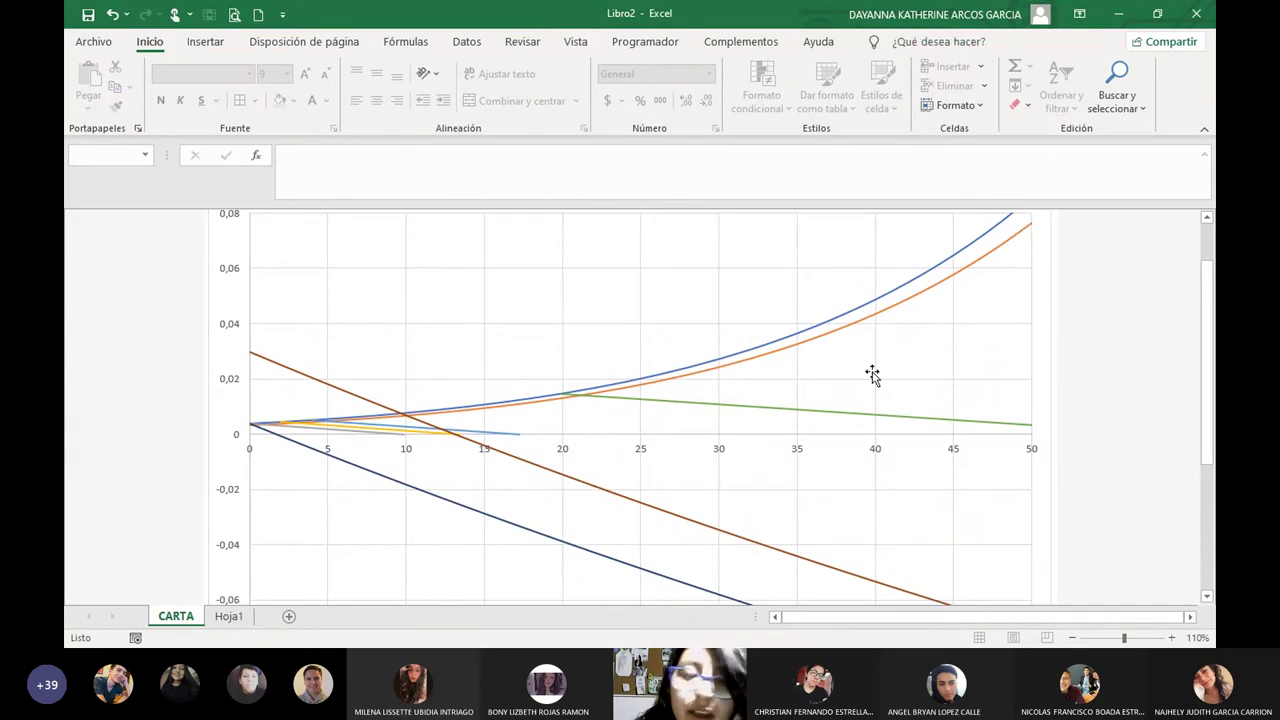
pyautogui.scroll(1, 616, 334)
pyautogui.scroll(1, 616, 334)
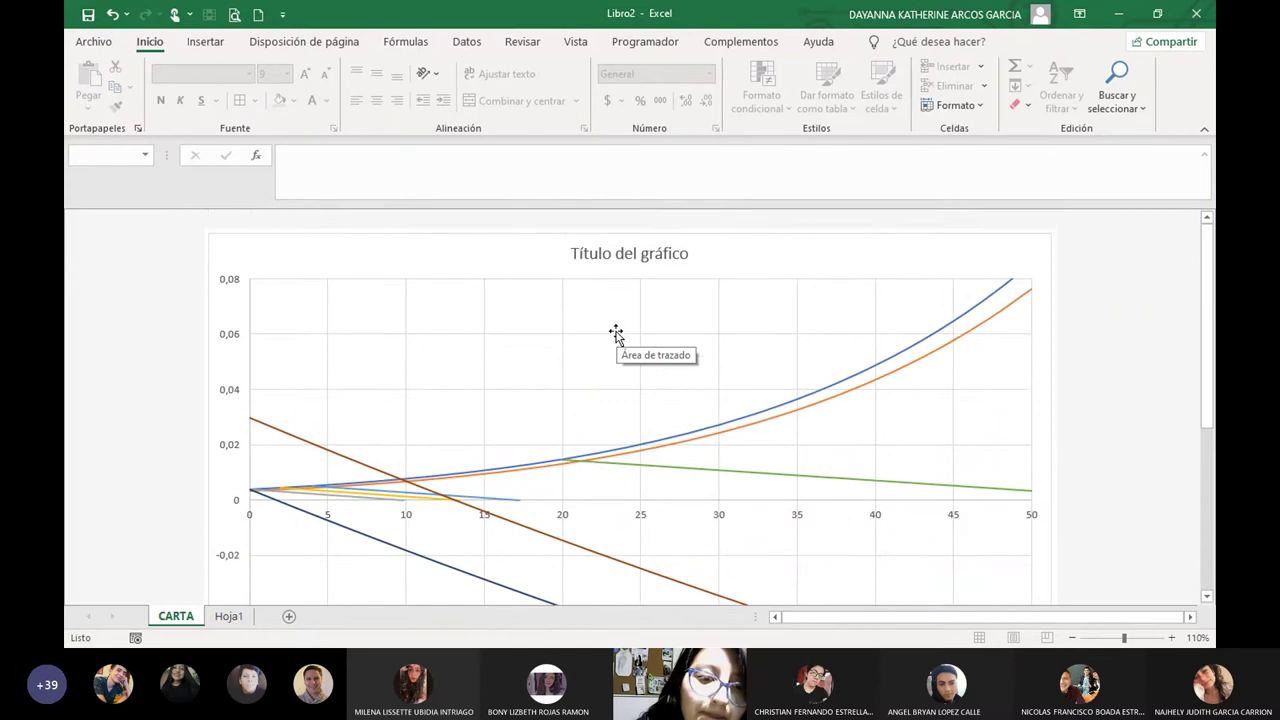
pyautogui.scroll(-1, 616, 334)
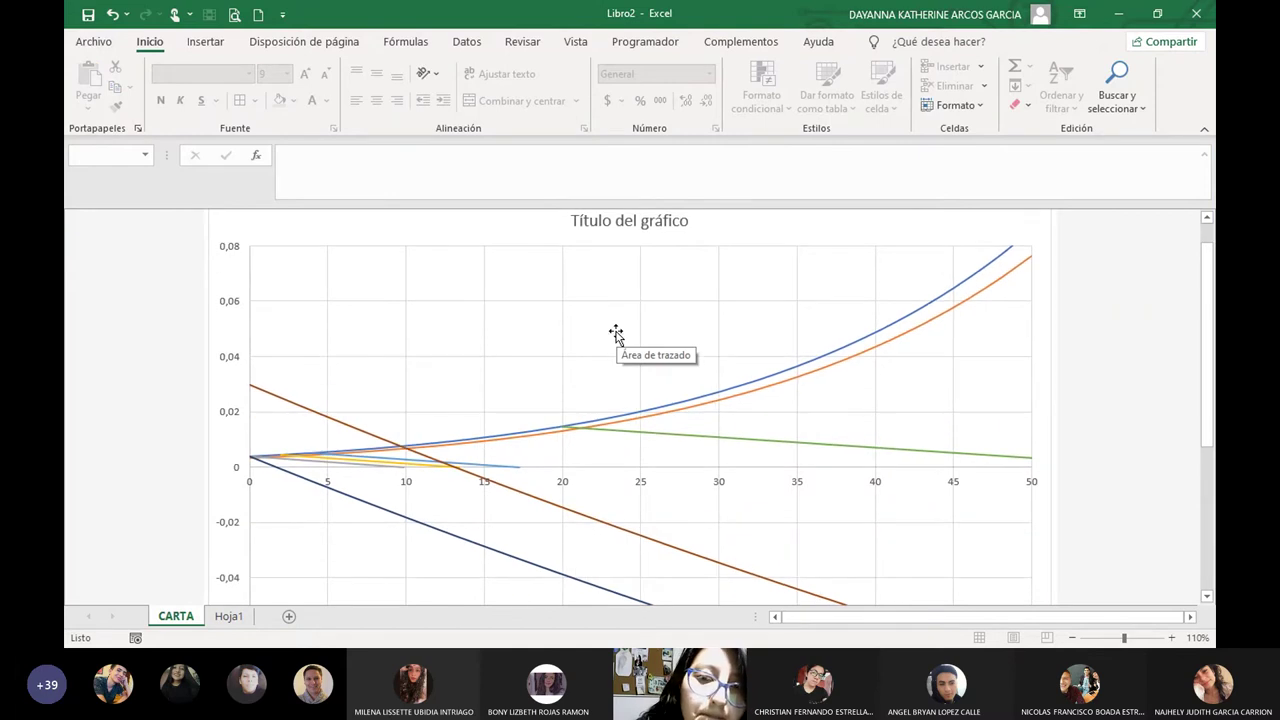
pyautogui.scroll(1, 616, 334)
pyautogui.scroll(-3, 616, 334)
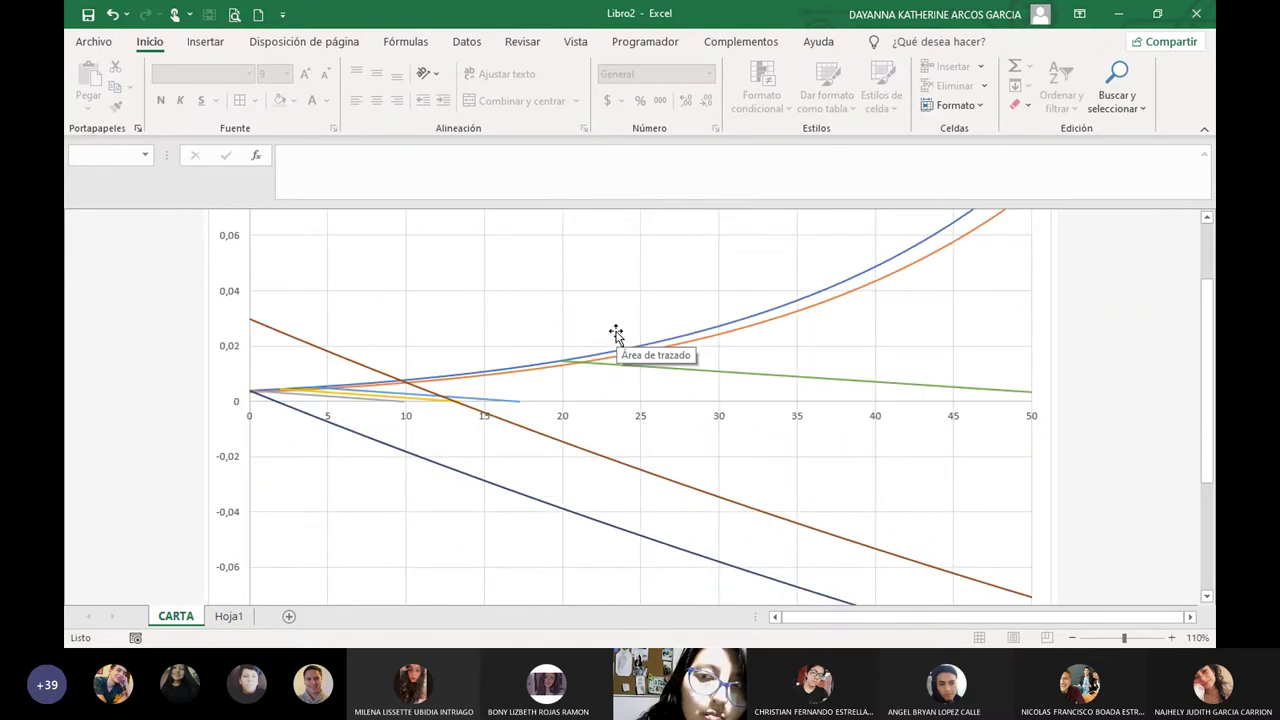
pyautogui.scroll(3, 616, 334)
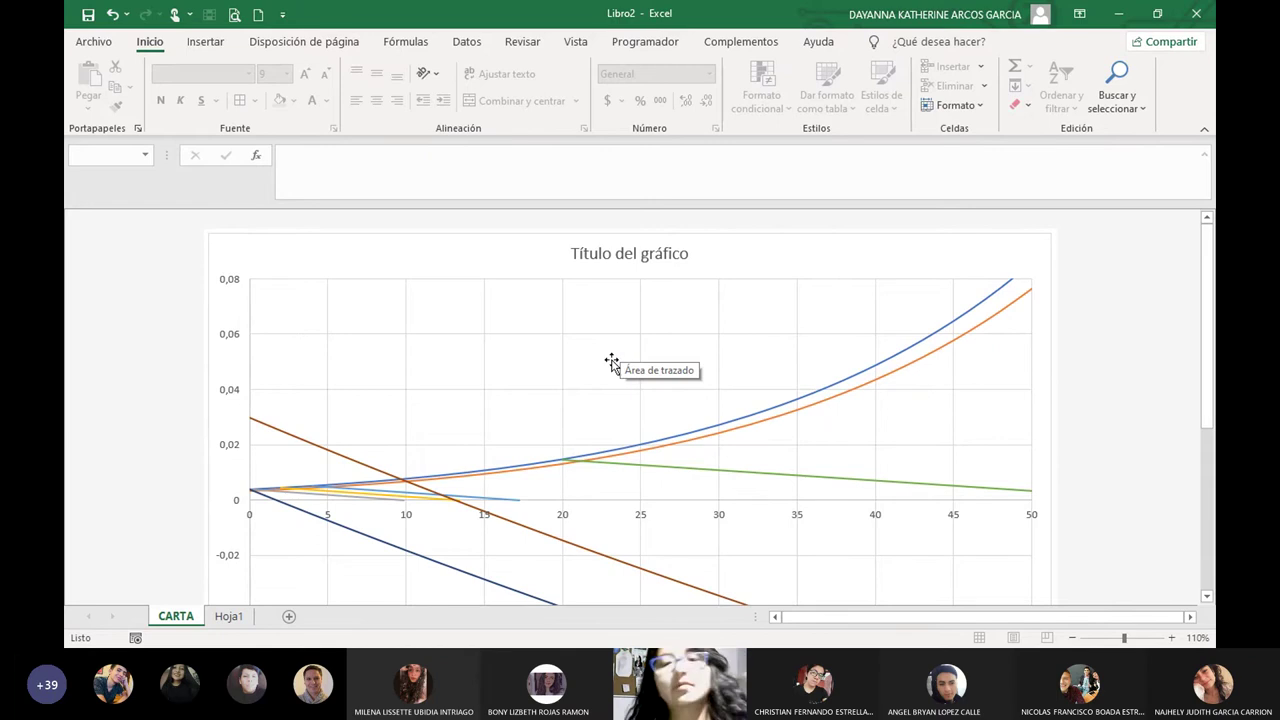
pyautogui.scroll(-1, 608, 358)
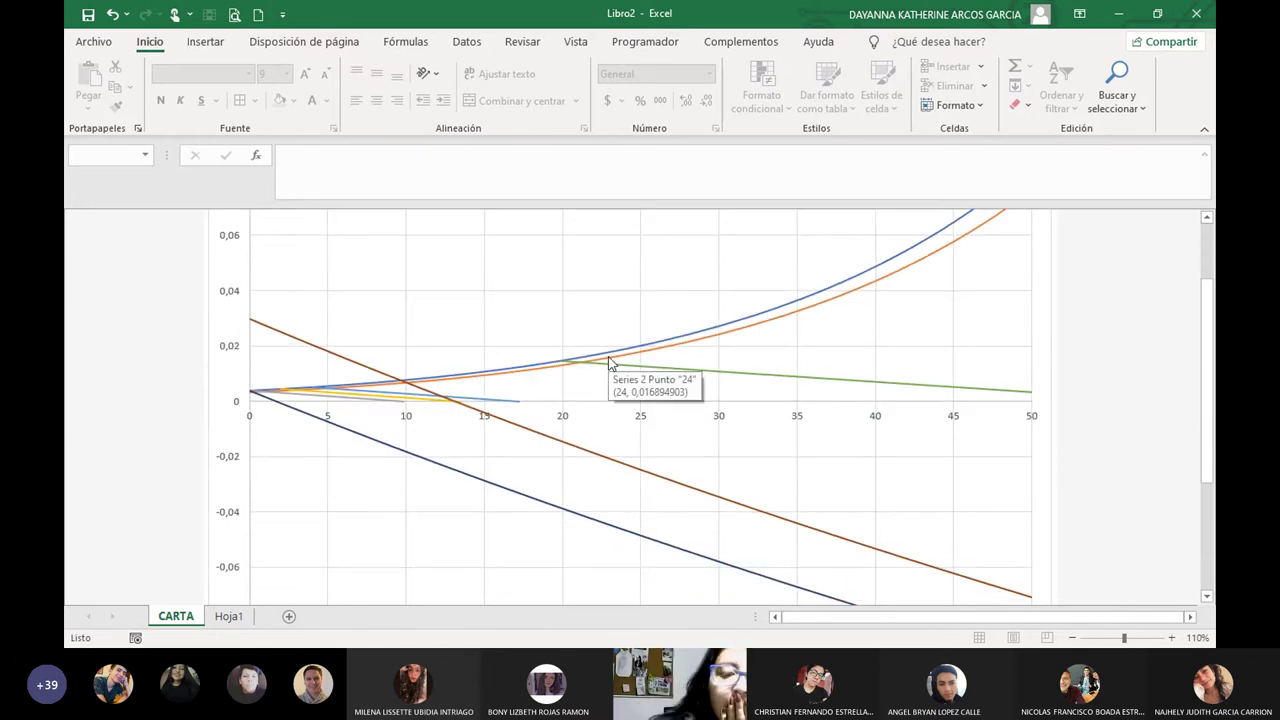
pyautogui.scroll(1, 602, 372)
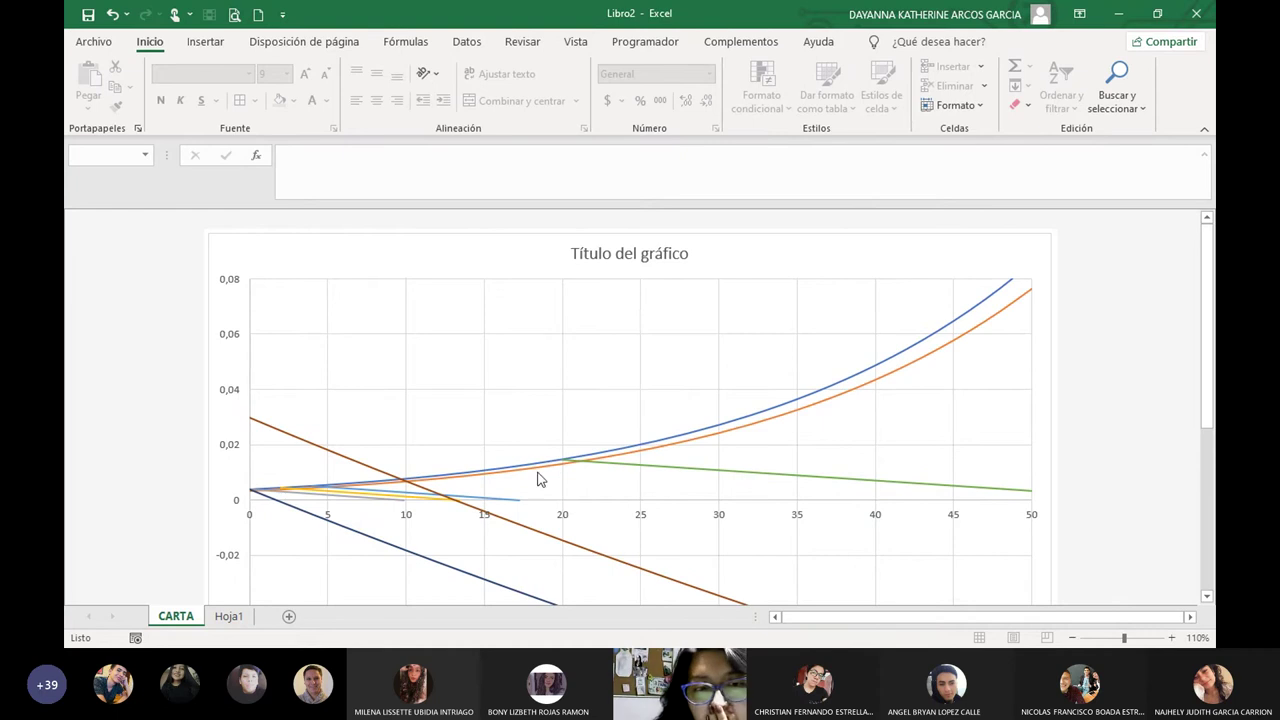
pyautogui.scroll(-2, 514, 400)
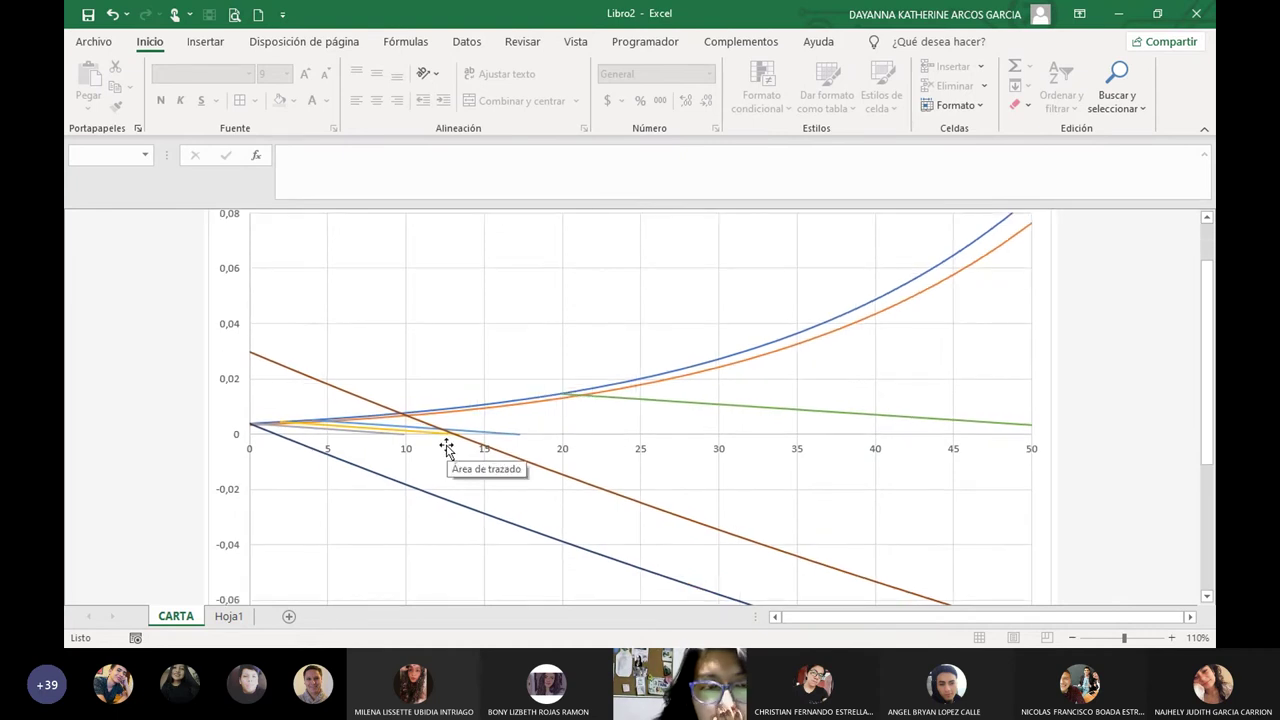
pyautogui.scroll(2, 446, 447)
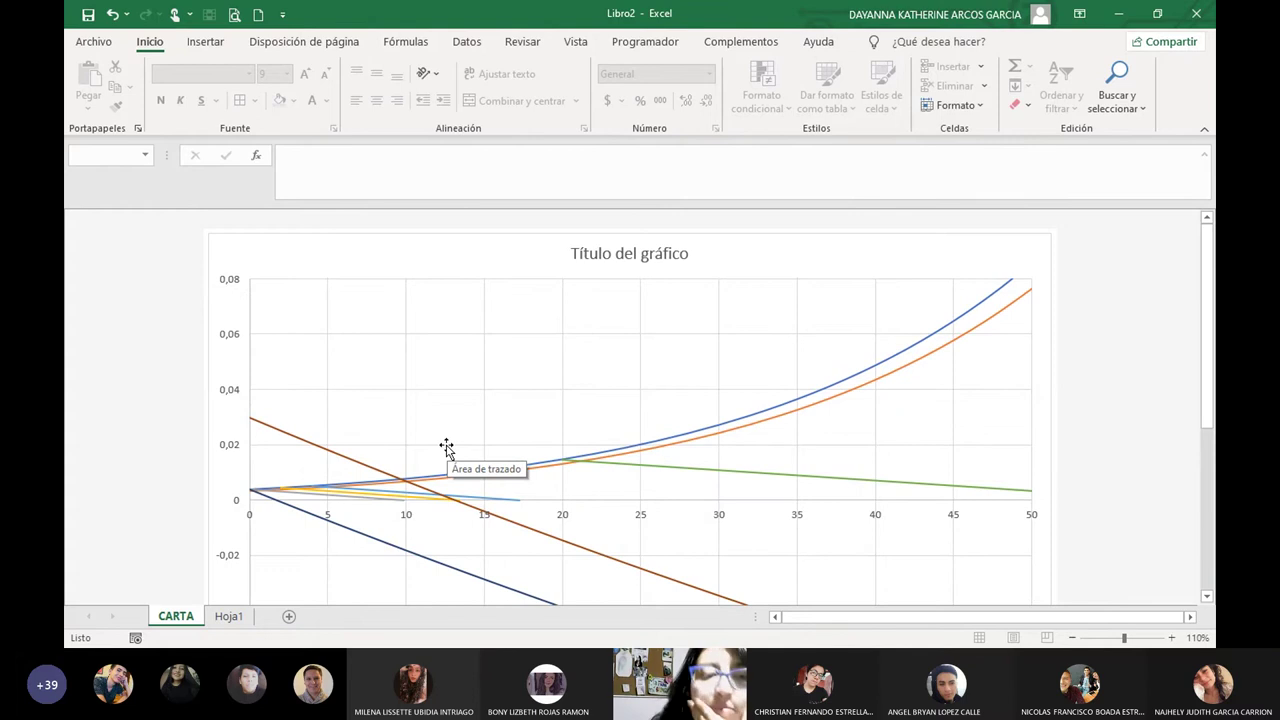
pyautogui.scroll(-2, 446, 447)
# Open the format options of the chart's vertical axis.
pyautogui.click(232, 498)
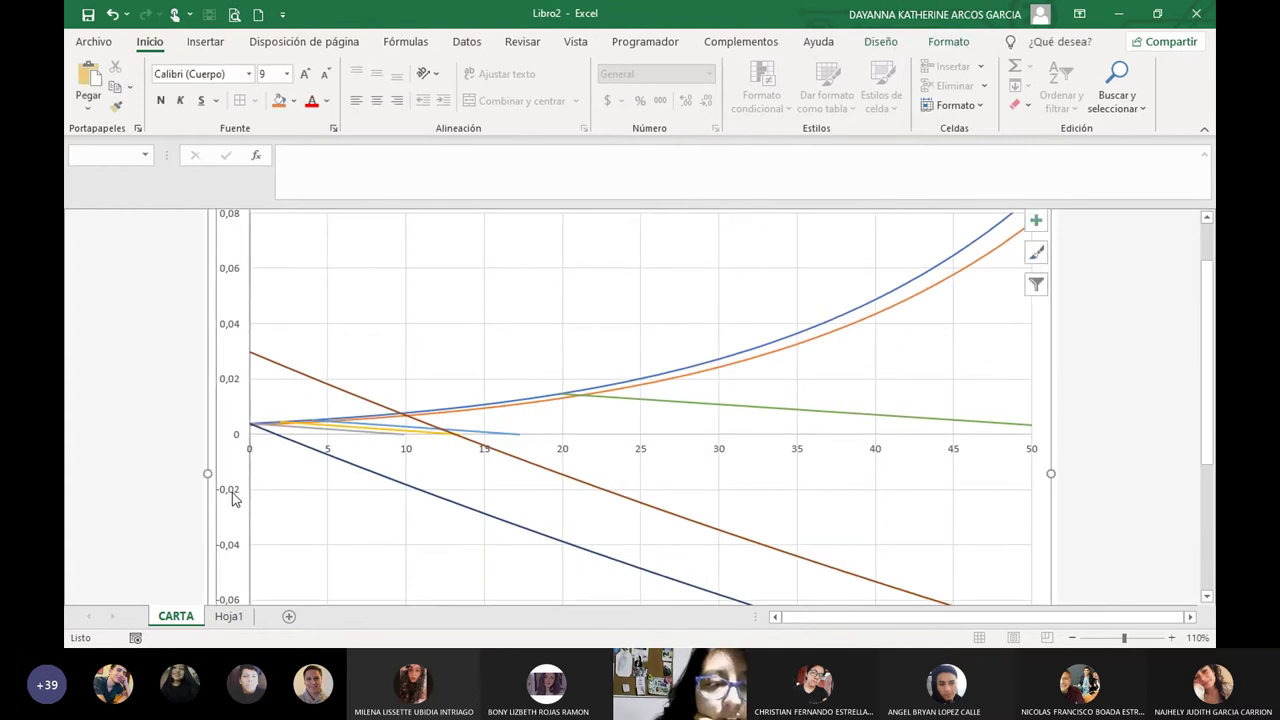
pyautogui.rightClick(232, 498)
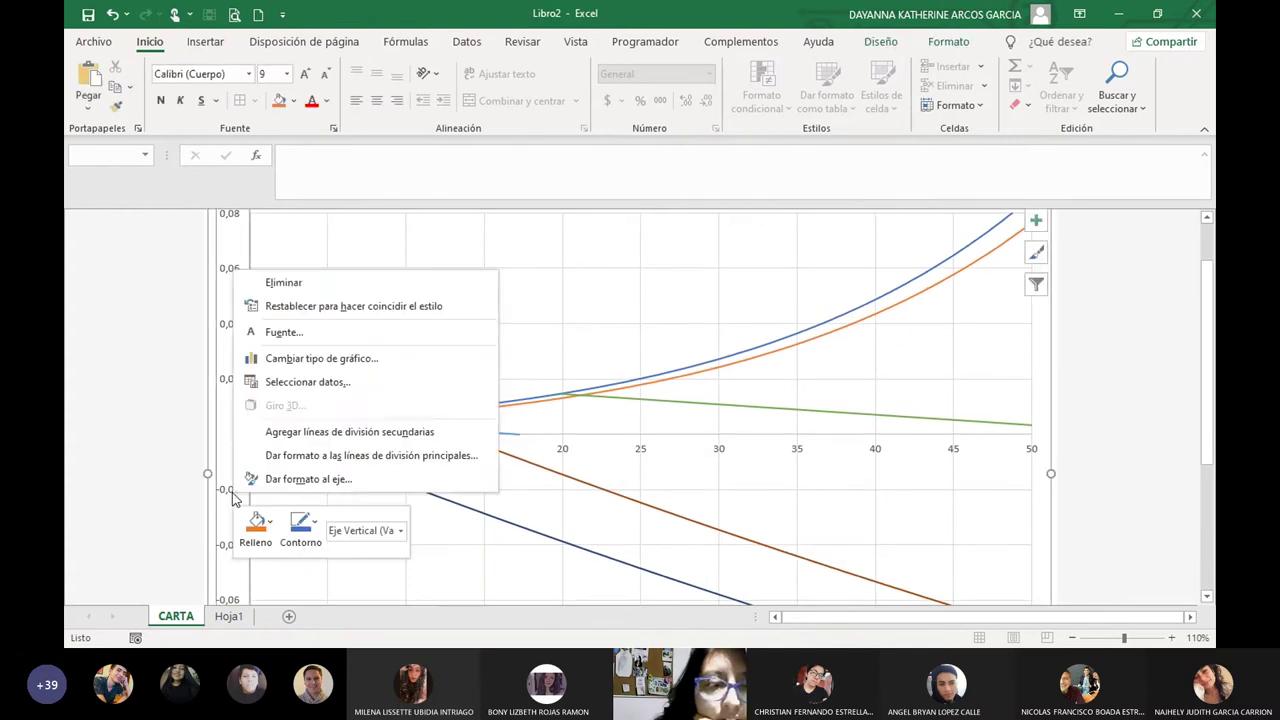
pyautogui.click(305, 480)
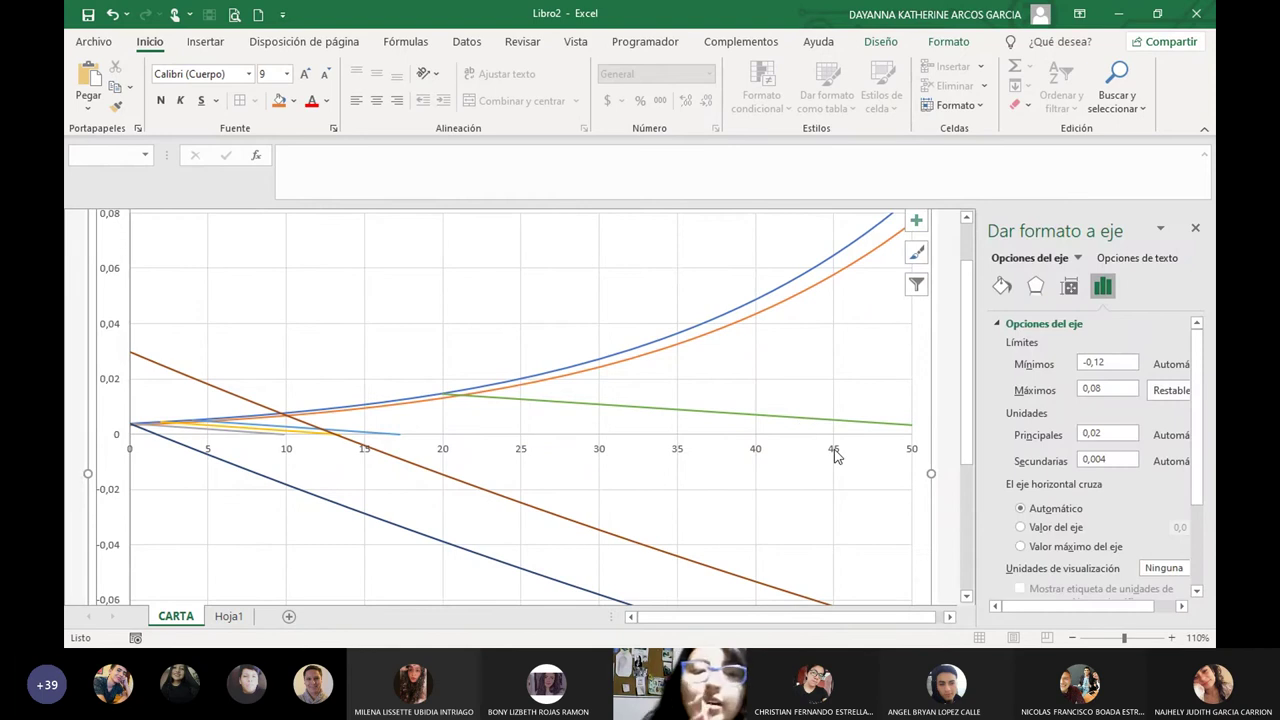
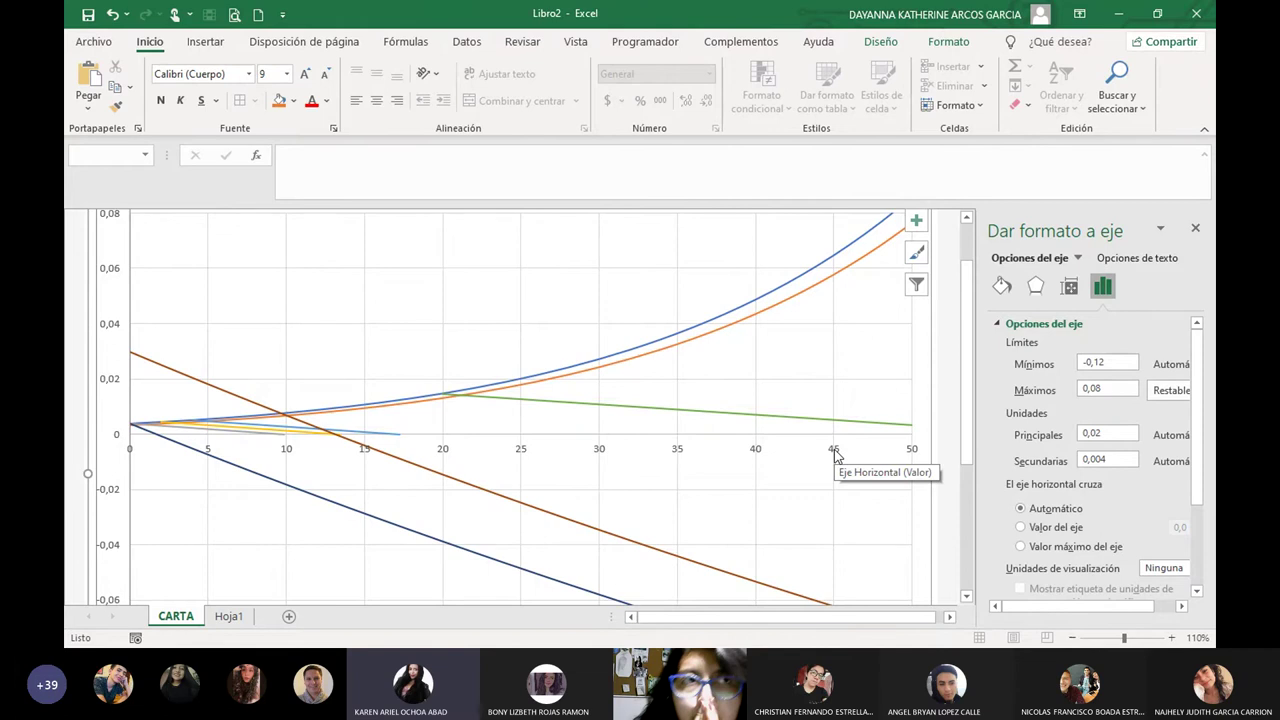
# Review the specific-volume values of the 100 and 90 columns on Hoja1, from row 9 to AD34.
pyautogui.click(237, 617)
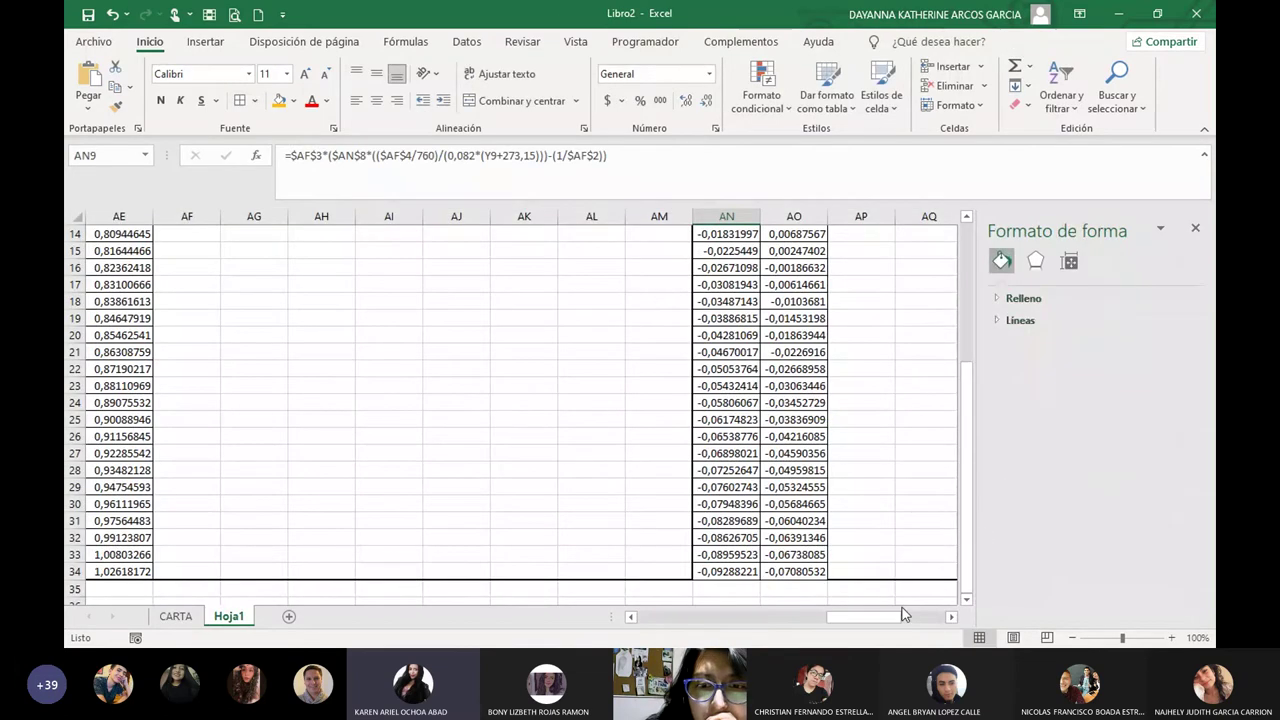
pyautogui.moveTo(903, 614); pyautogui.dragTo(828, 618)
pyautogui.click(660, 571)
pyautogui.scroll(4, 808, 511)
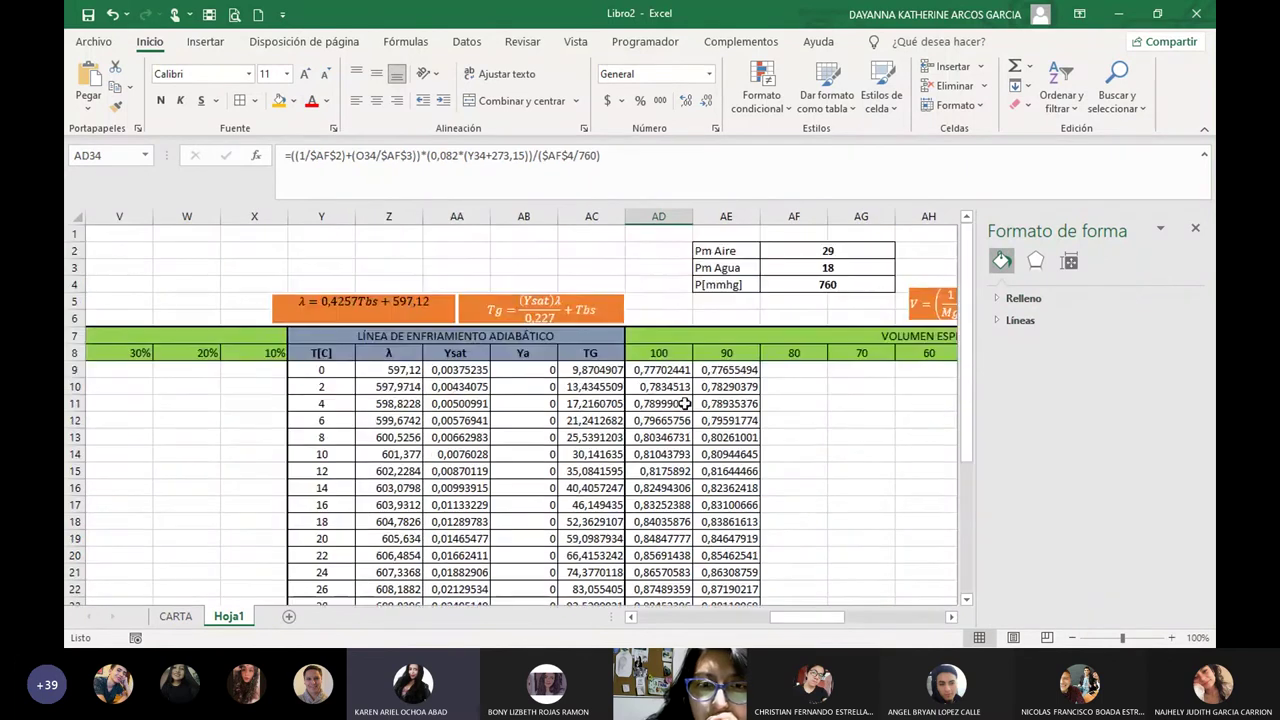
pyautogui.scroll(-4, 665, 370)
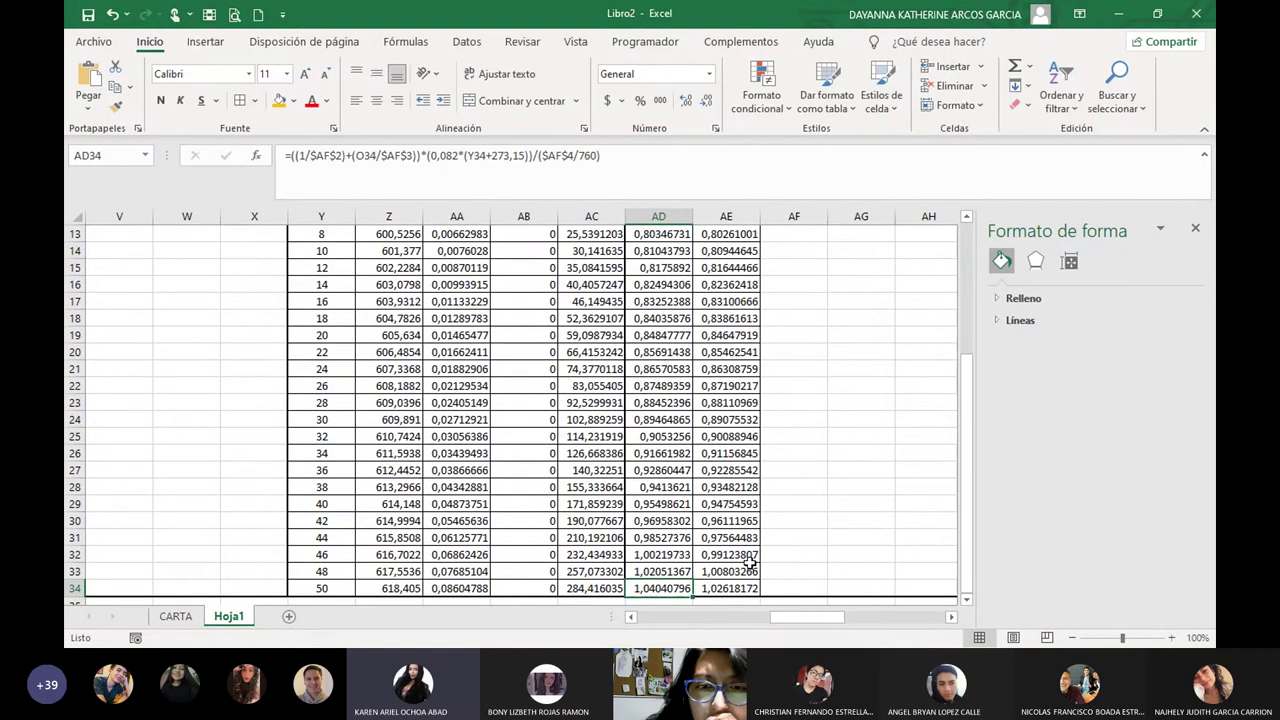
# Check the specific-volume line headers up to 1,0695 in AW8 and the increment formula in AL5, and return to the CARTA chart.
pyautogui.moveTo(814, 621); pyautogui.dragTo(914, 620)
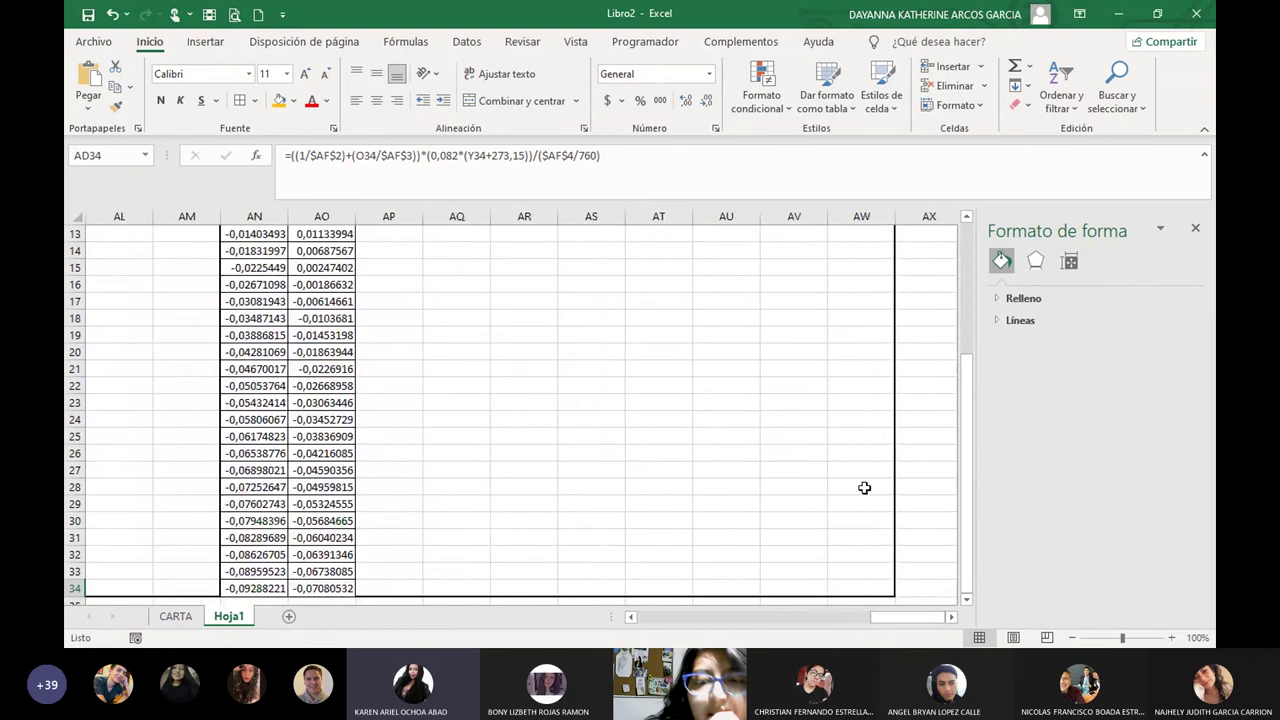
pyautogui.scroll(4, 864, 487)
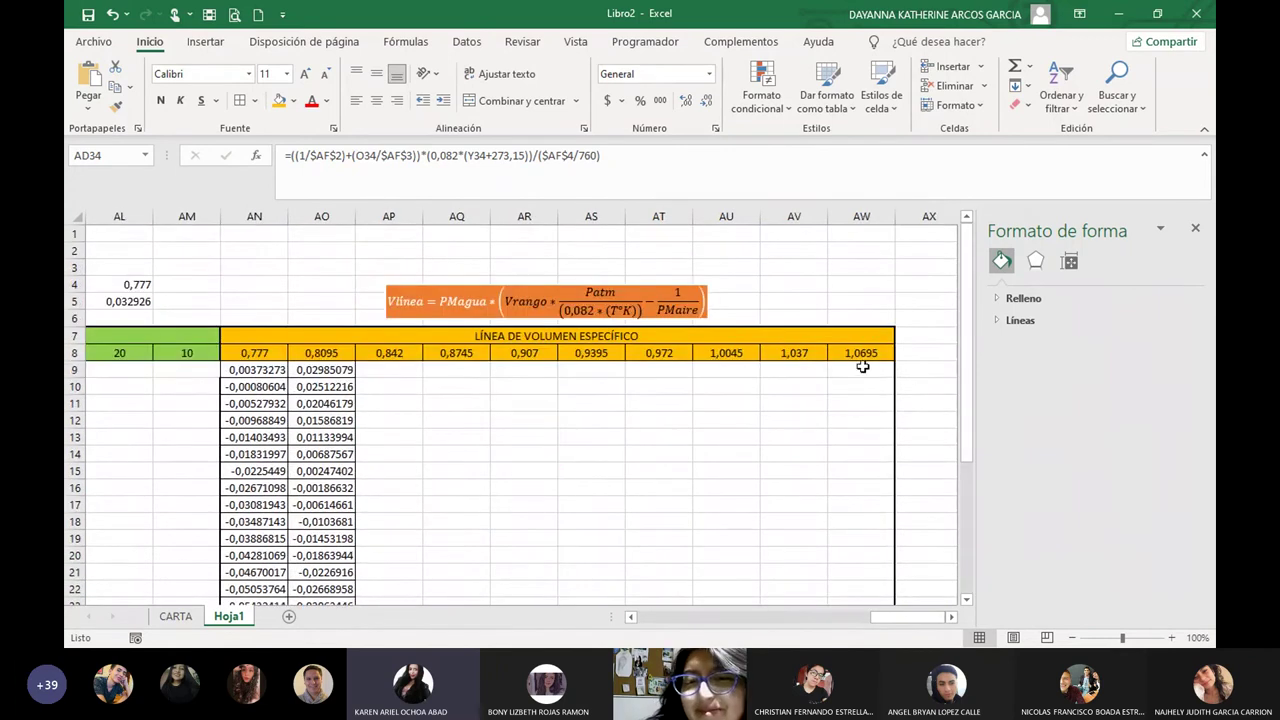
pyautogui.click(863, 354)
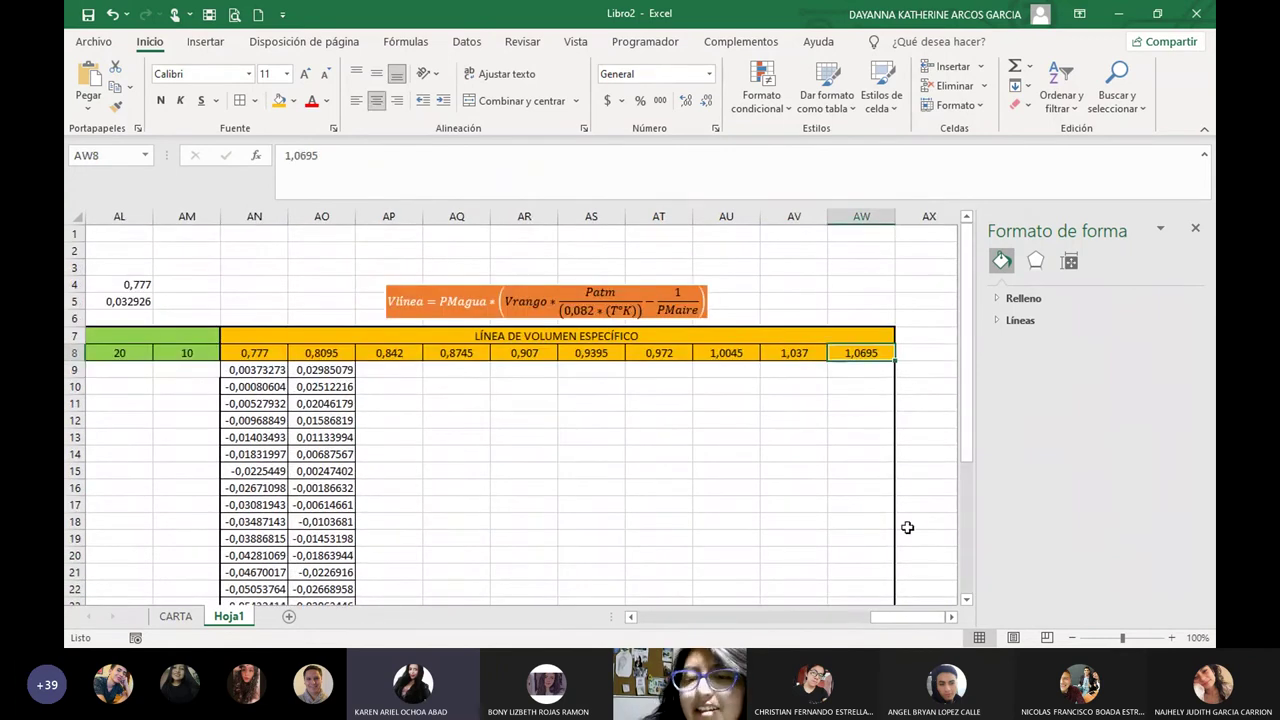
pyautogui.moveTo(905, 617); pyautogui.dragTo(879, 616)
pyautogui.click(390, 301)
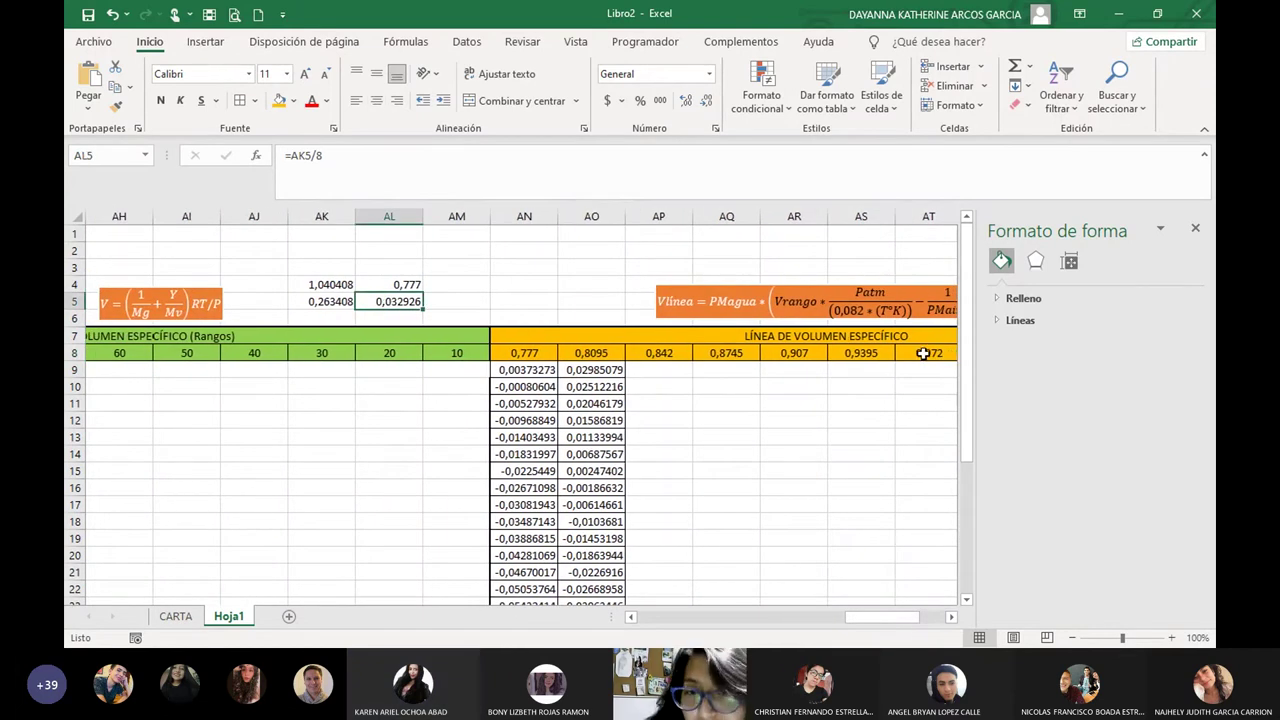
pyautogui.moveTo(887, 621); pyautogui.dragTo(916, 620)
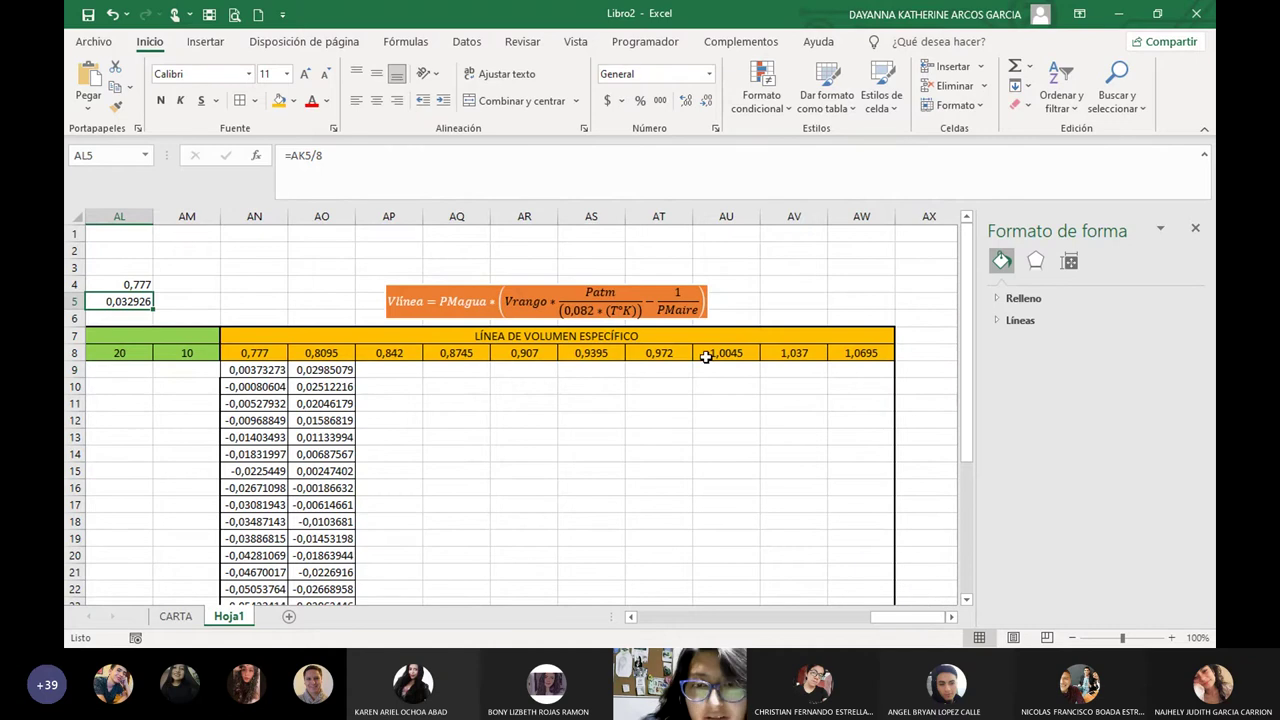
pyautogui.click(175, 616)
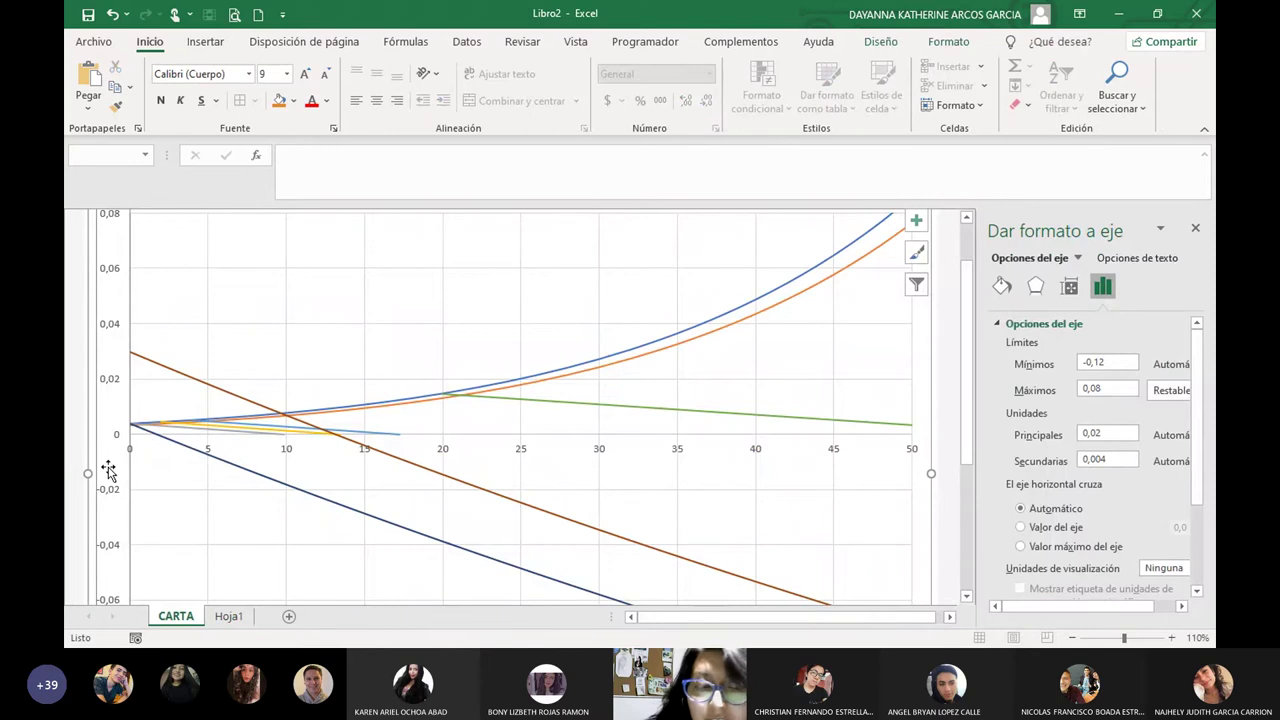
# Check the specific-volume range columns and the line headers up to AW8 on Hoja1, and return to the CARTA chart.
pyautogui.click(228, 616)
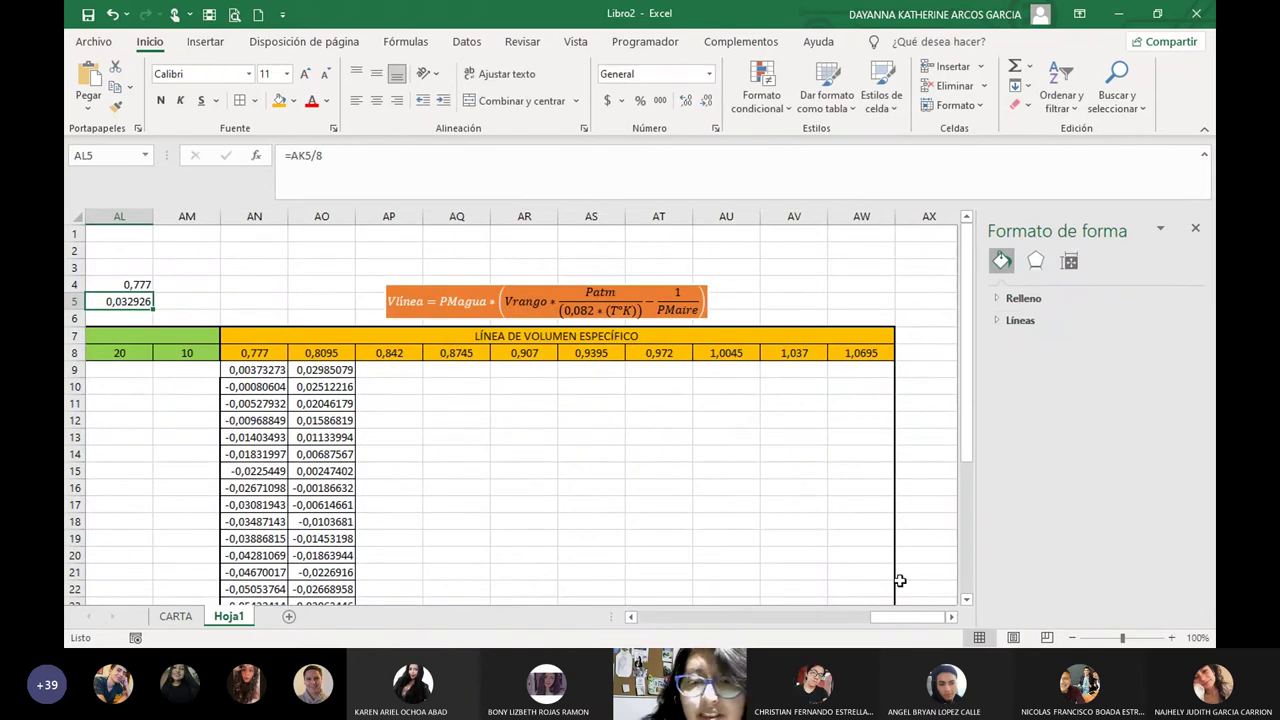
pyautogui.moveTo(900, 617)
pyautogui.mouseDown()
pyautogui.moveTo(890, 620)
pyautogui.moveTo(905, 618)
pyautogui.mouseUp()
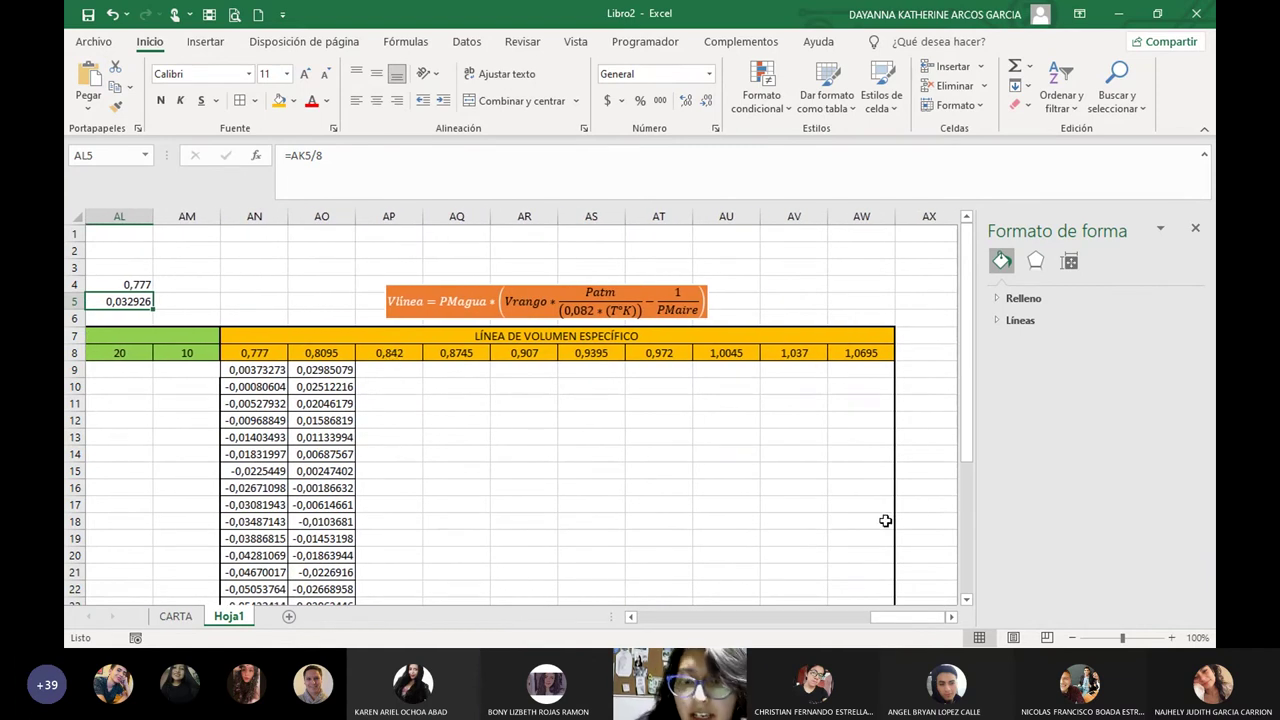
pyautogui.moveTo(905, 618); pyautogui.dragTo(845, 620)
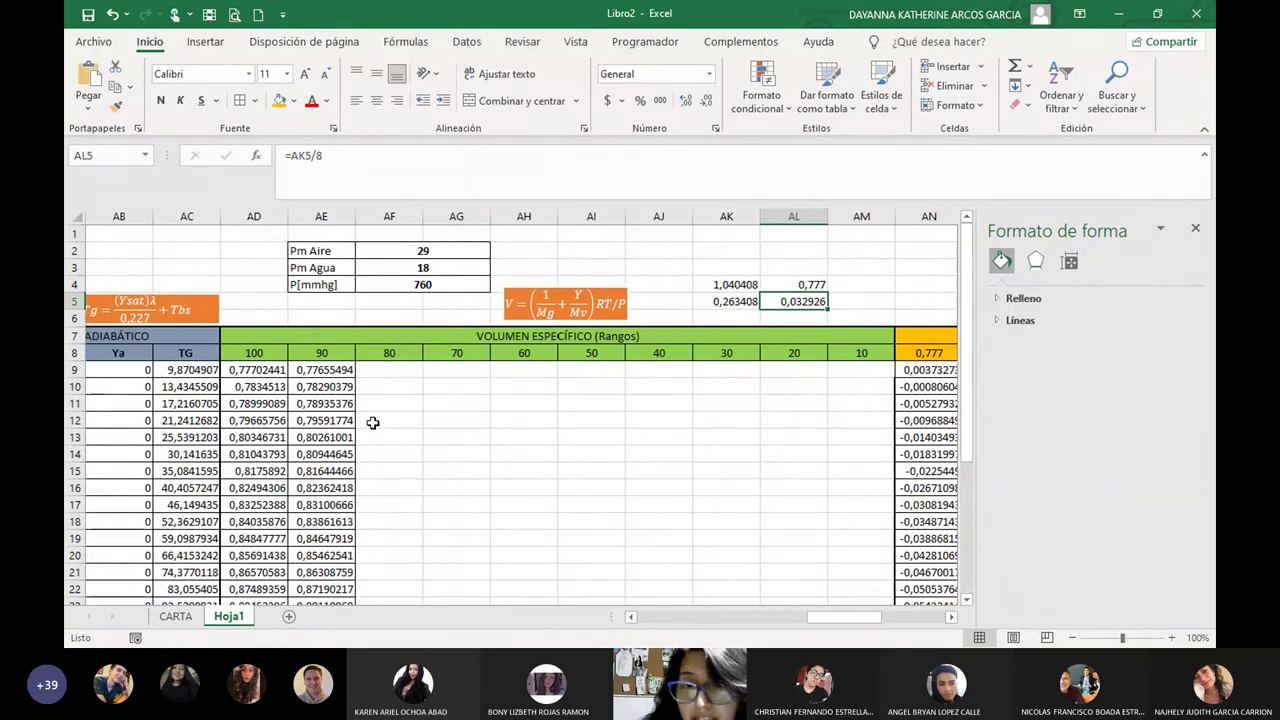
pyautogui.moveTo(856, 616); pyautogui.dragTo(911, 617)
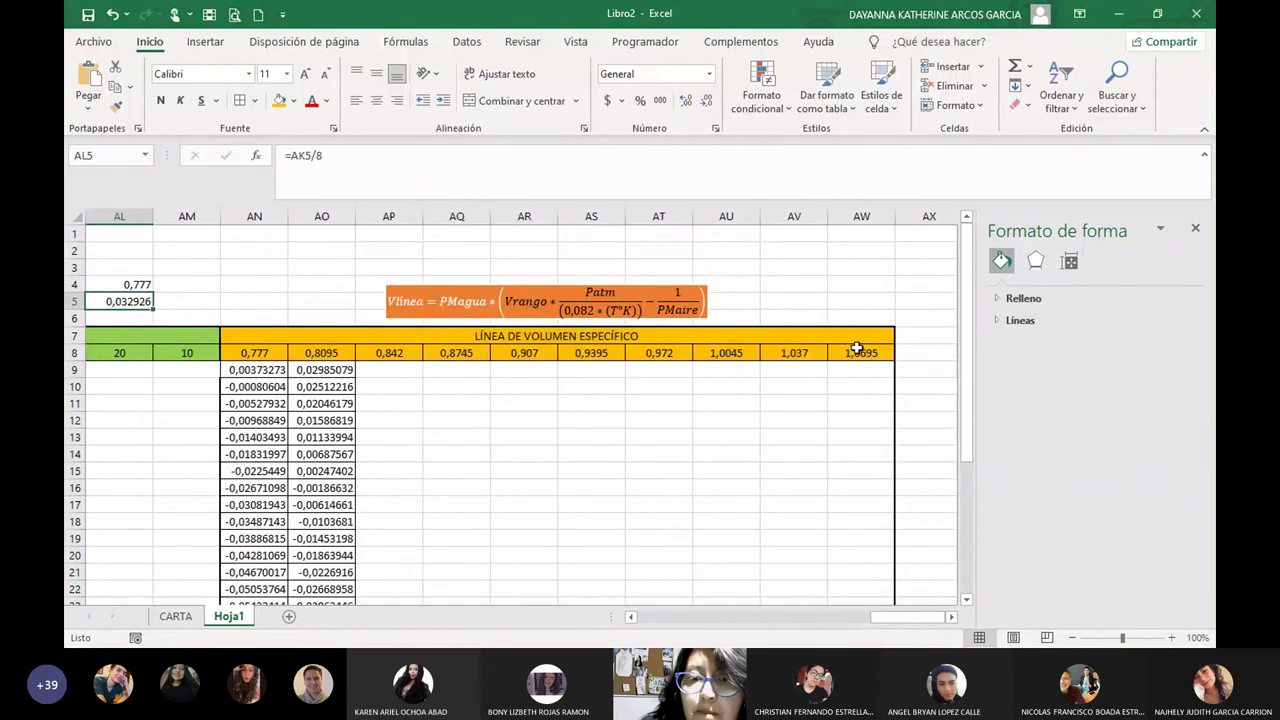
pyautogui.click(857, 352)
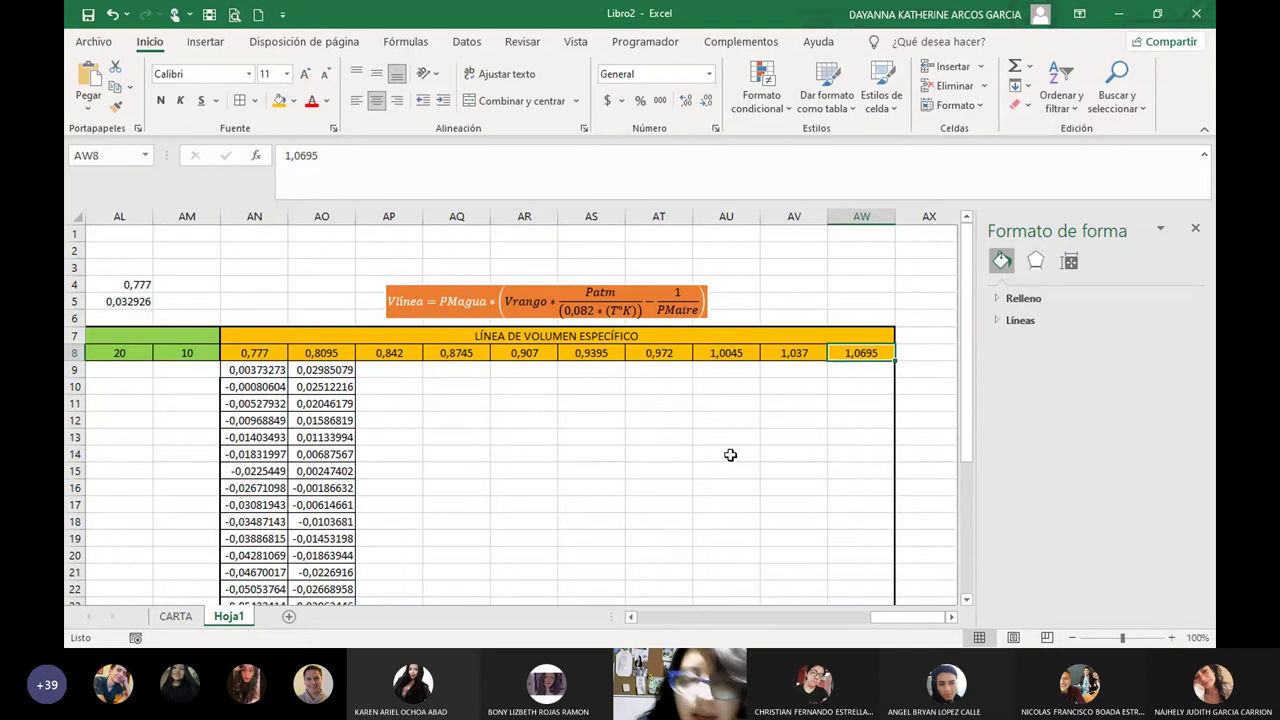
pyautogui.moveTo(899, 616)
pyautogui.mouseDown()
pyautogui.moveTo(863, 618)
pyautogui.moveTo(899, 617)
pyautogui.mouseUp()
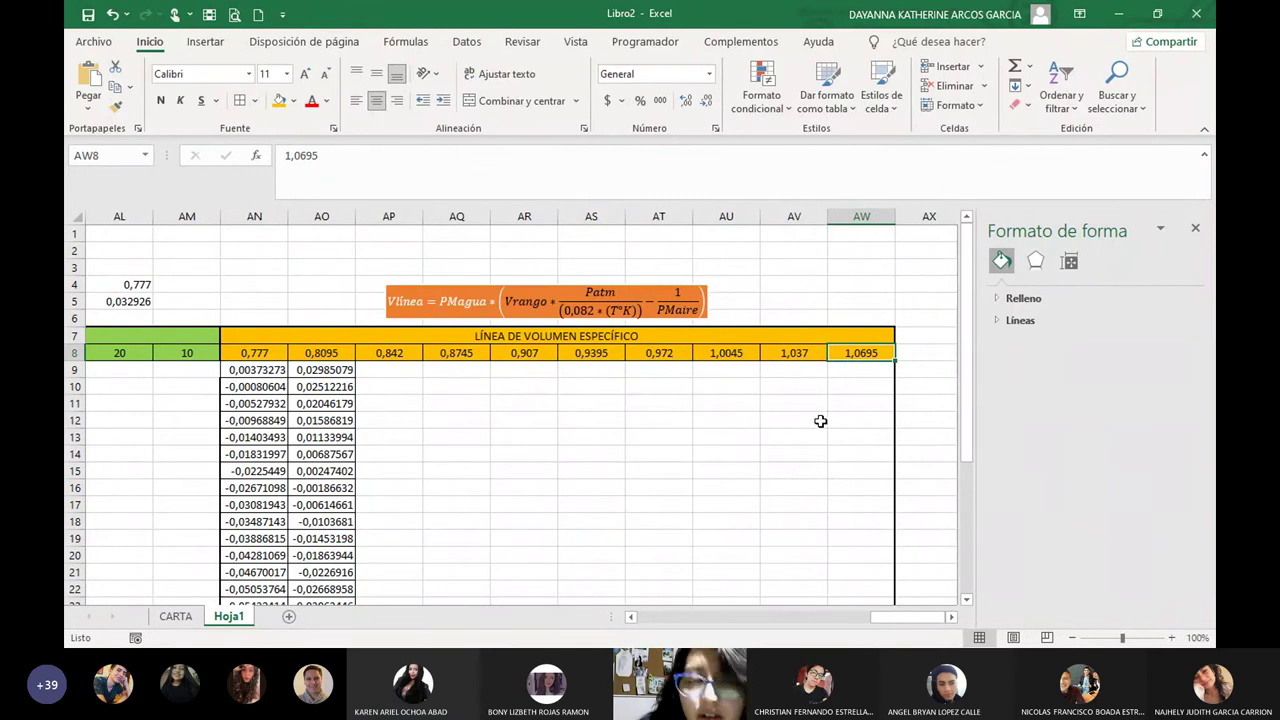
pyautogui.click(176, 617)
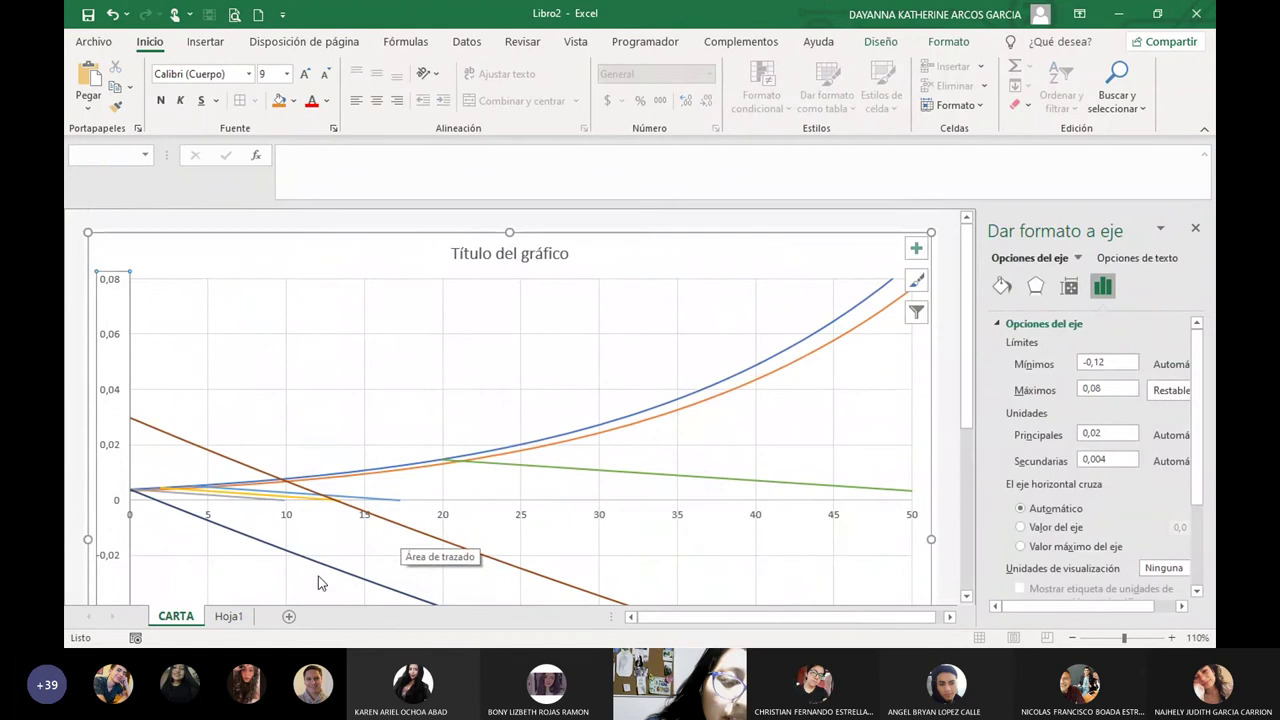
# Review the unfilled specific-volume range columns up to 10 and the line headers from 0,777 to 1,0695 on Hoja1, and return to the CARTA chart.
pyautogui.click(229, 616)
pyautogui.moveTo(935, 614); pyautogui.dragTo(880, 619)
pyautogui.moveTo(659, 368); pyautogui.dragTo(651, 585)
pyautogui.scroll(4, 480, 385)
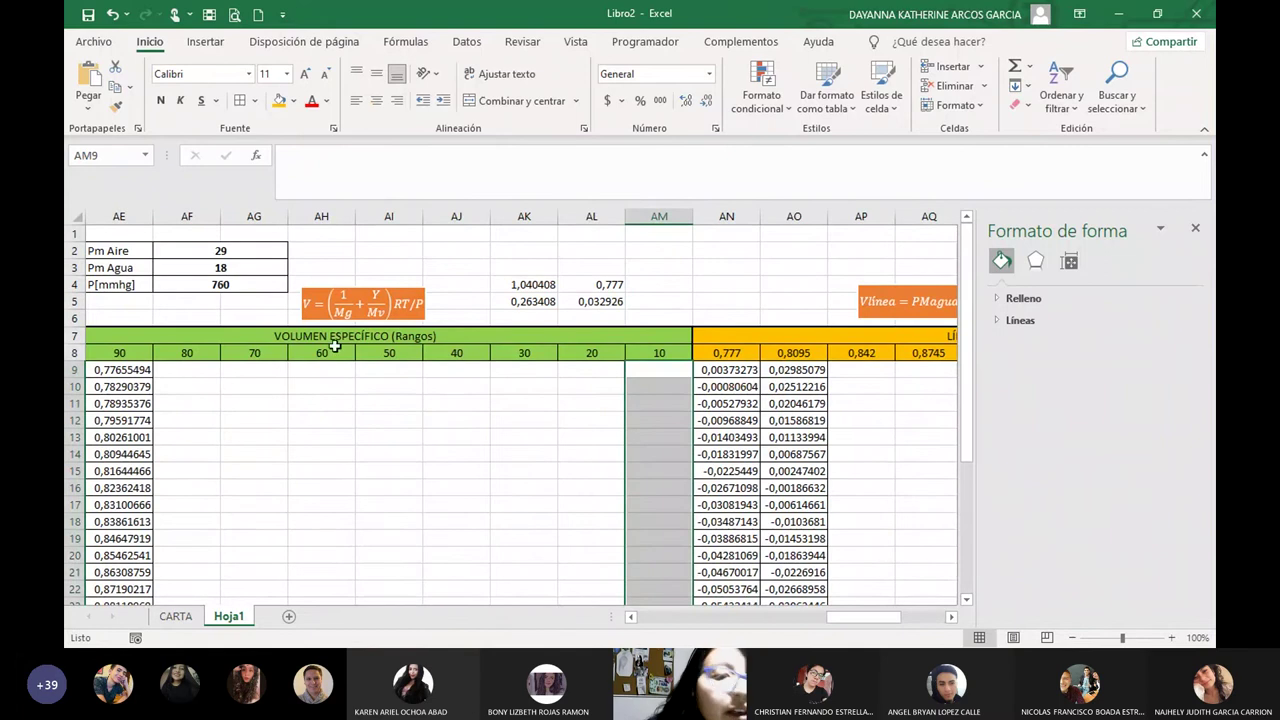
pyautogui.click(831, 436)
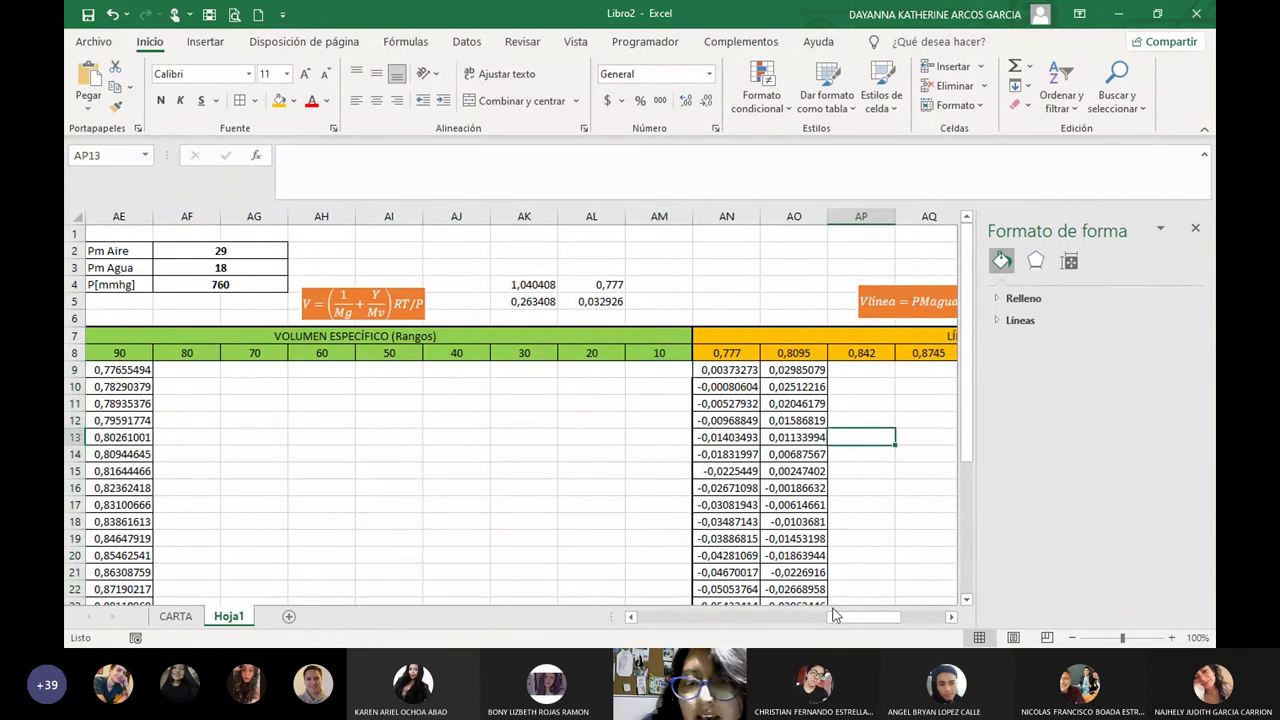
pyautogui.moveTo(833, 614); pyautogui.dragTo(874, 616)
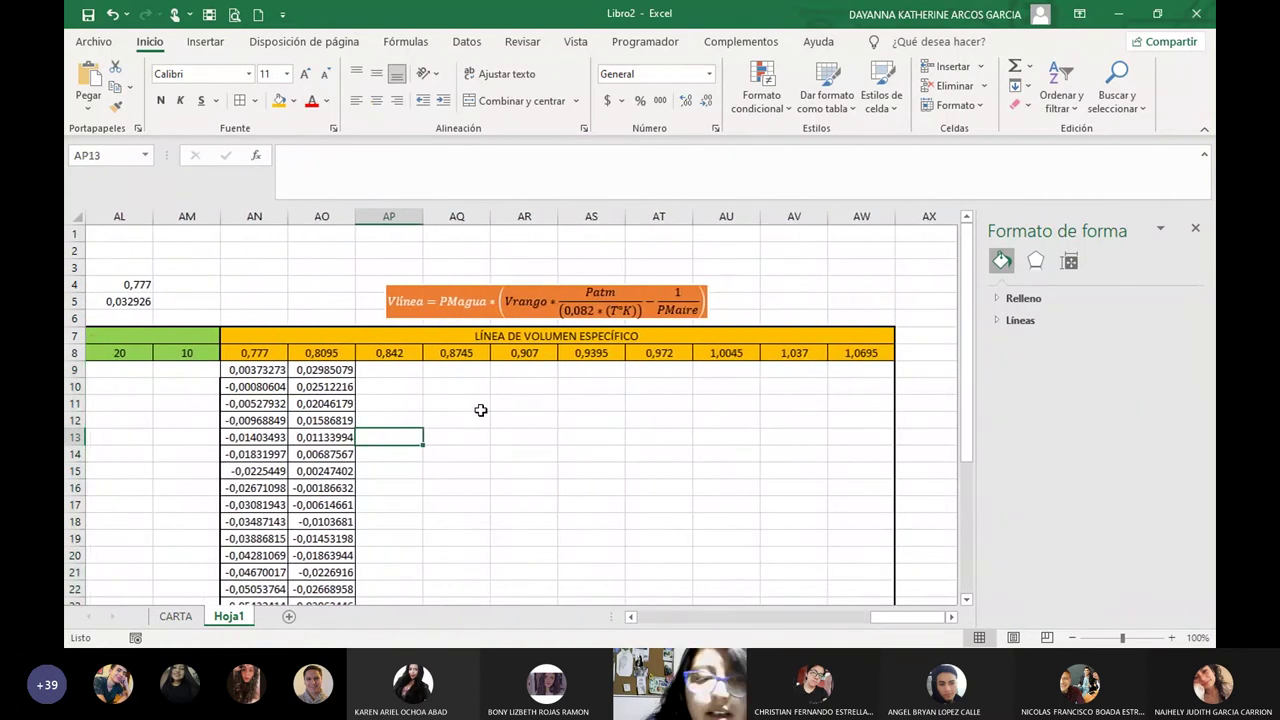
pyautogui.moveTo(260, 356); pyautogui.dragTo(857, 357)
pyautogui.click(808, 404)
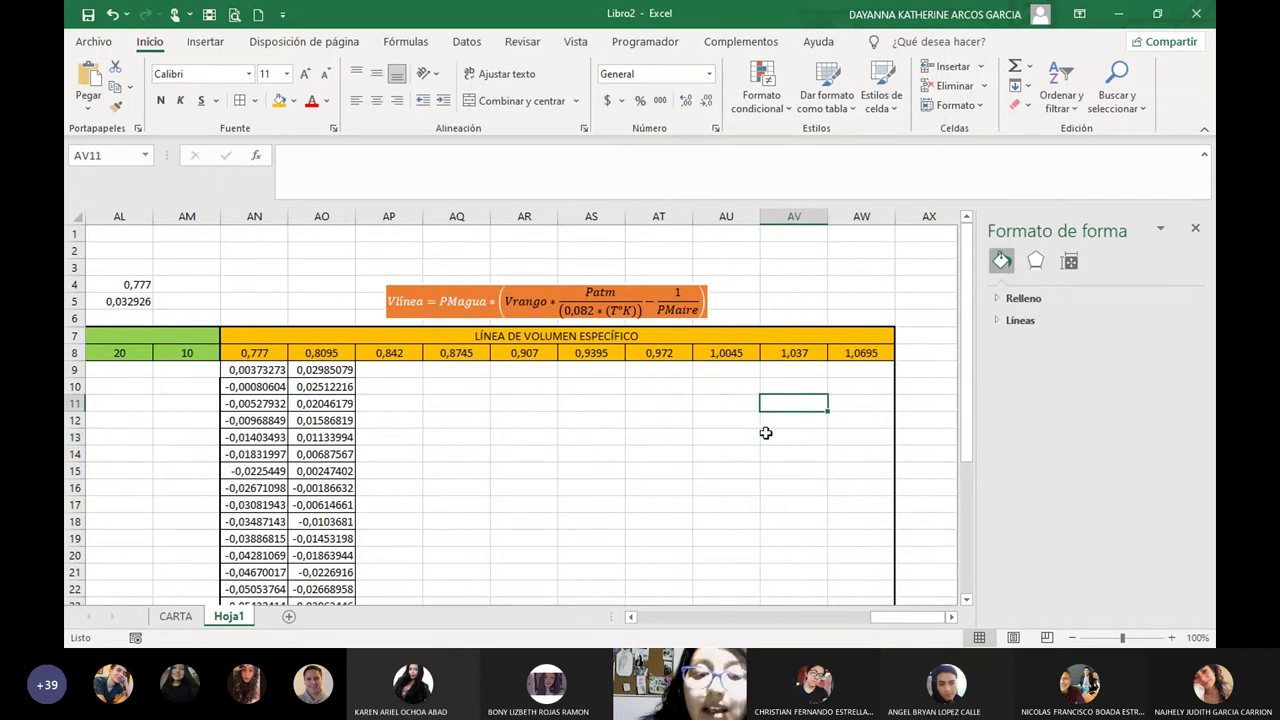
pyautogui.click(176, 616)
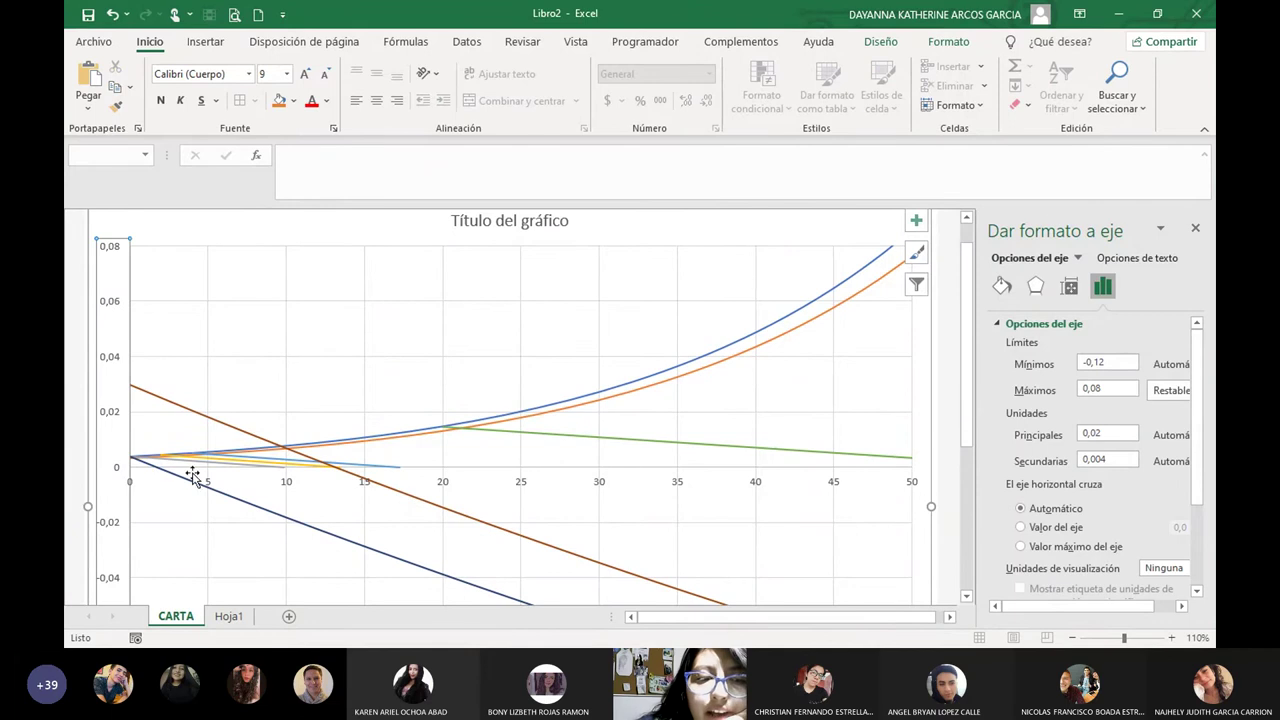
# Examine the part of the volume lines below zero on the vertical axis, and close the axis format options.
pyautogui.scroll(-1, 147, 480)
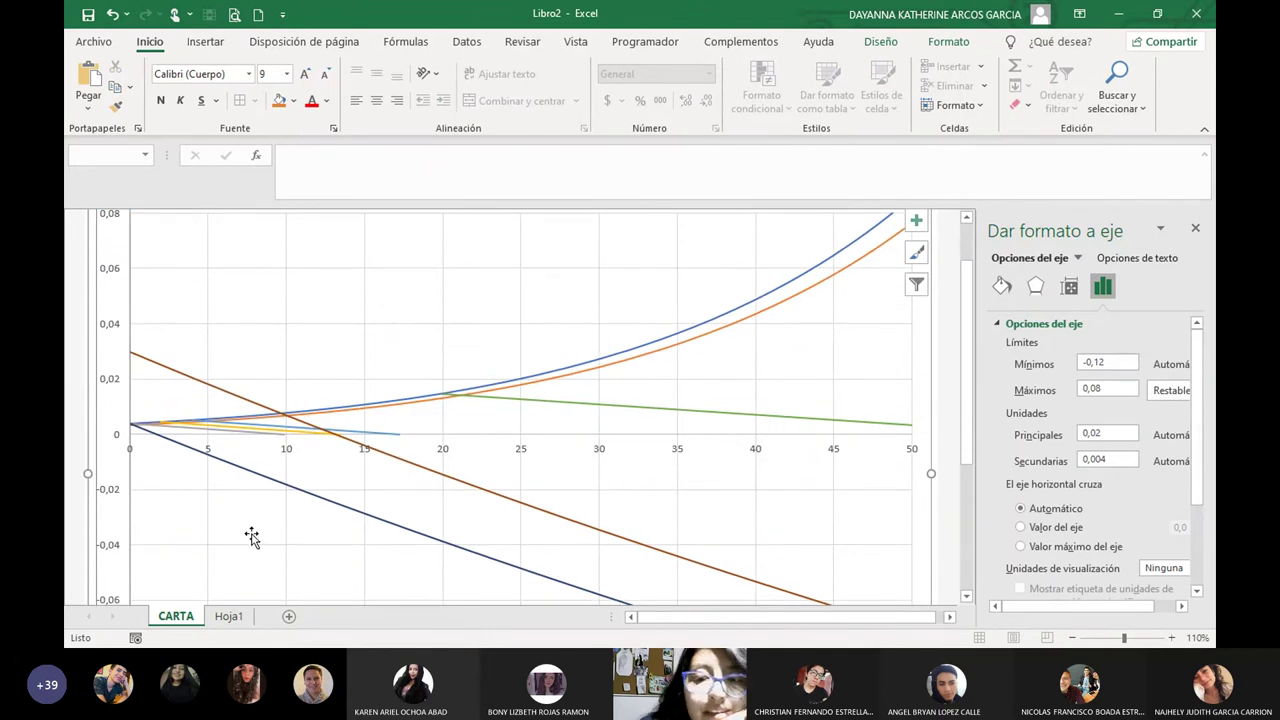
pyautogui.scroll(-6, 104, 443)
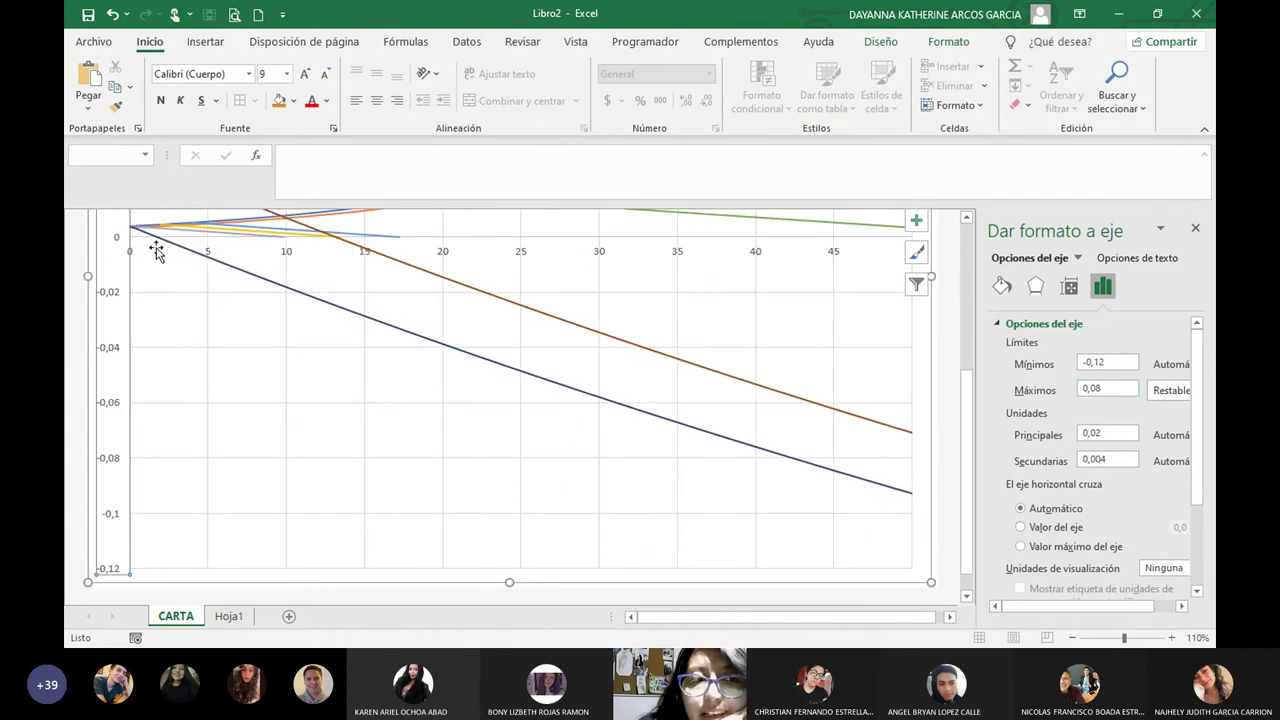
pyautogui.scroll(-1, 701, 413)
pyautogui.scroll(7, 700, 429)
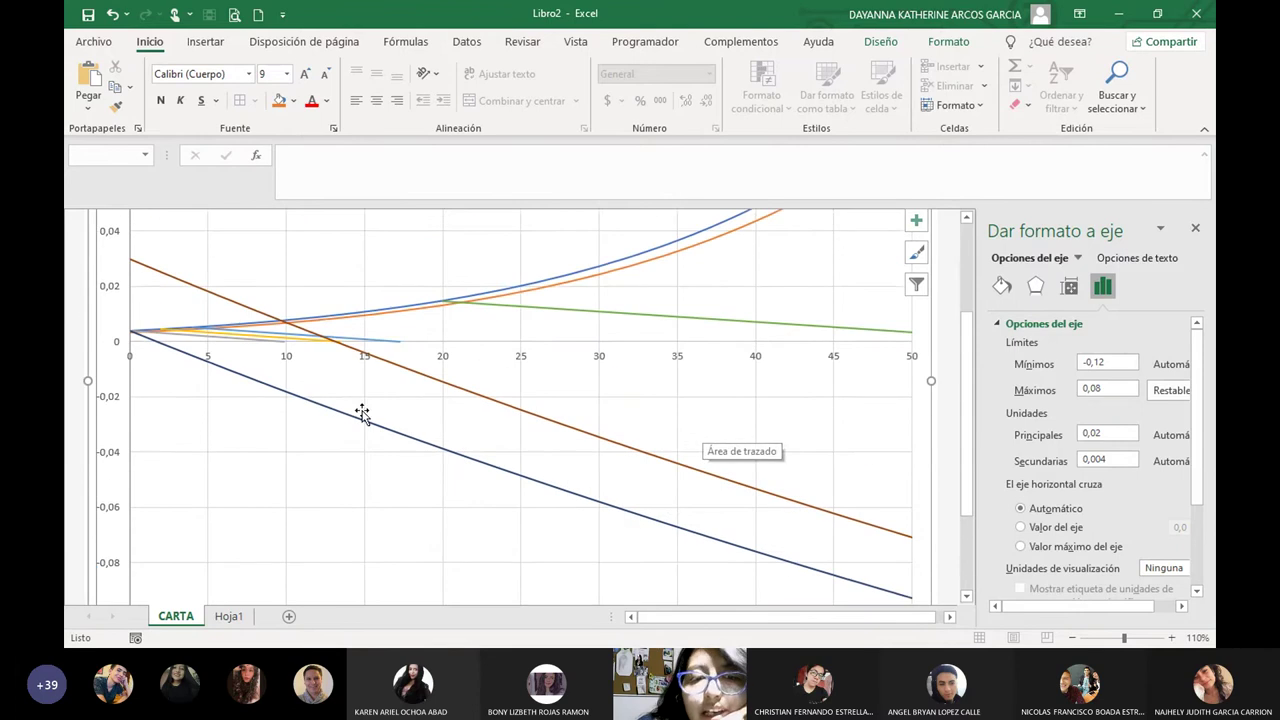
pyautogui.scroll(-3, 350, 386)
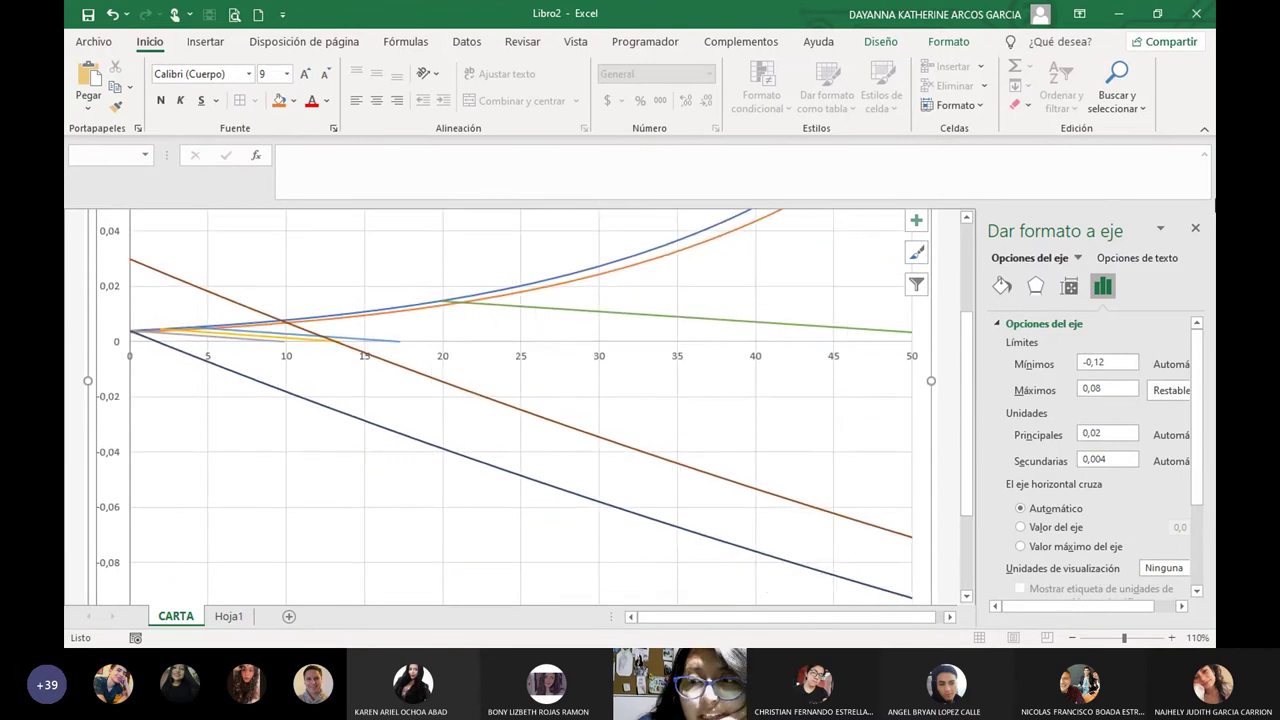
pyautogui.click(1197, 228)
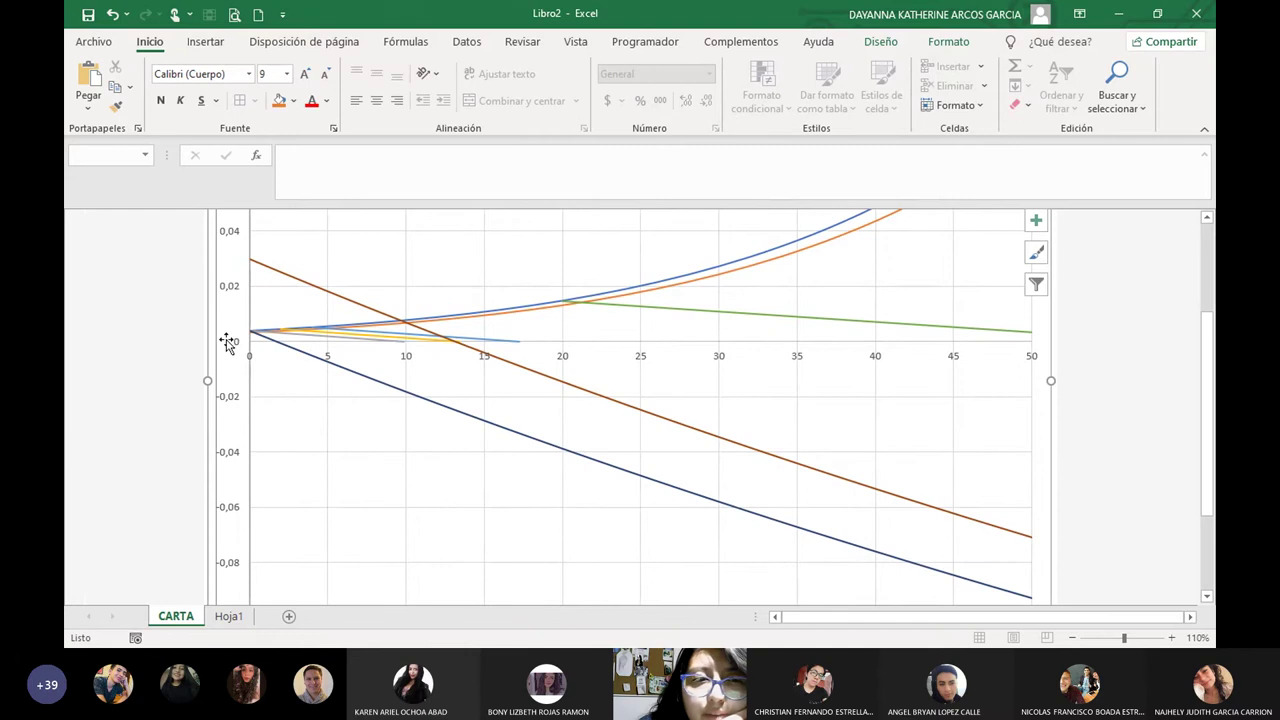
pyautogui.scroll(-4, 234, 540)
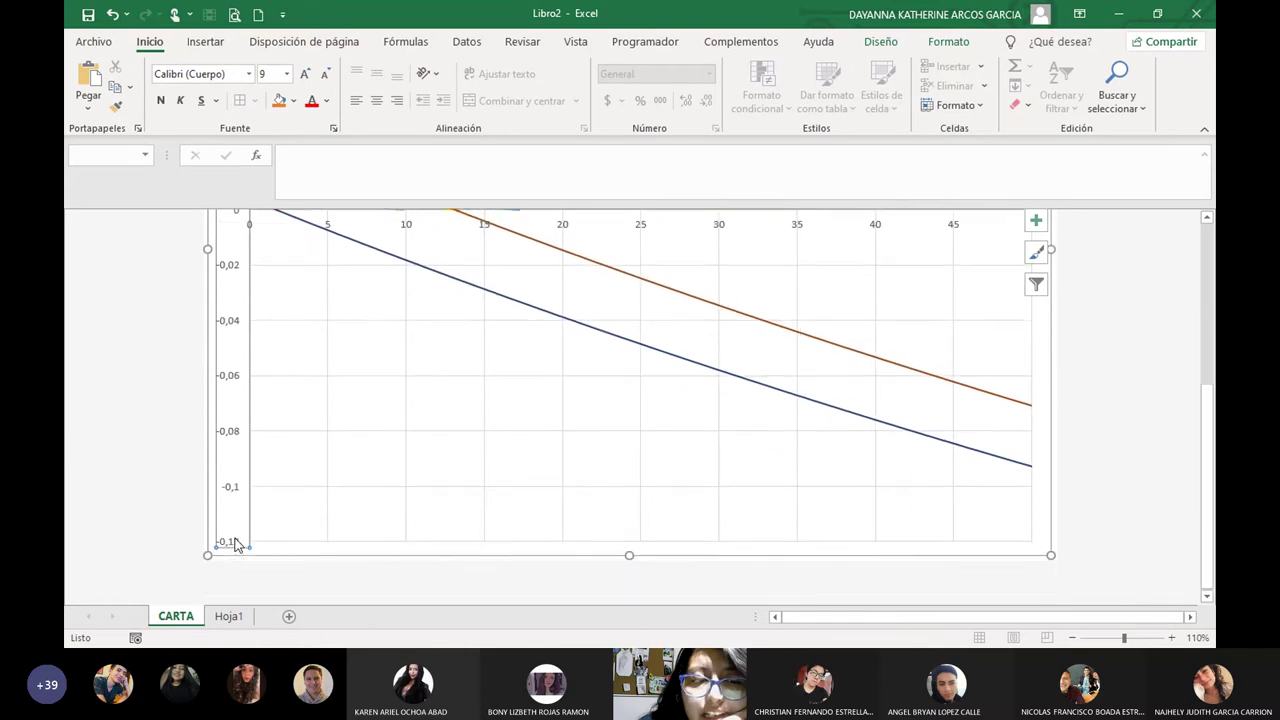
pyautogui.scroll(7, 214, 400)
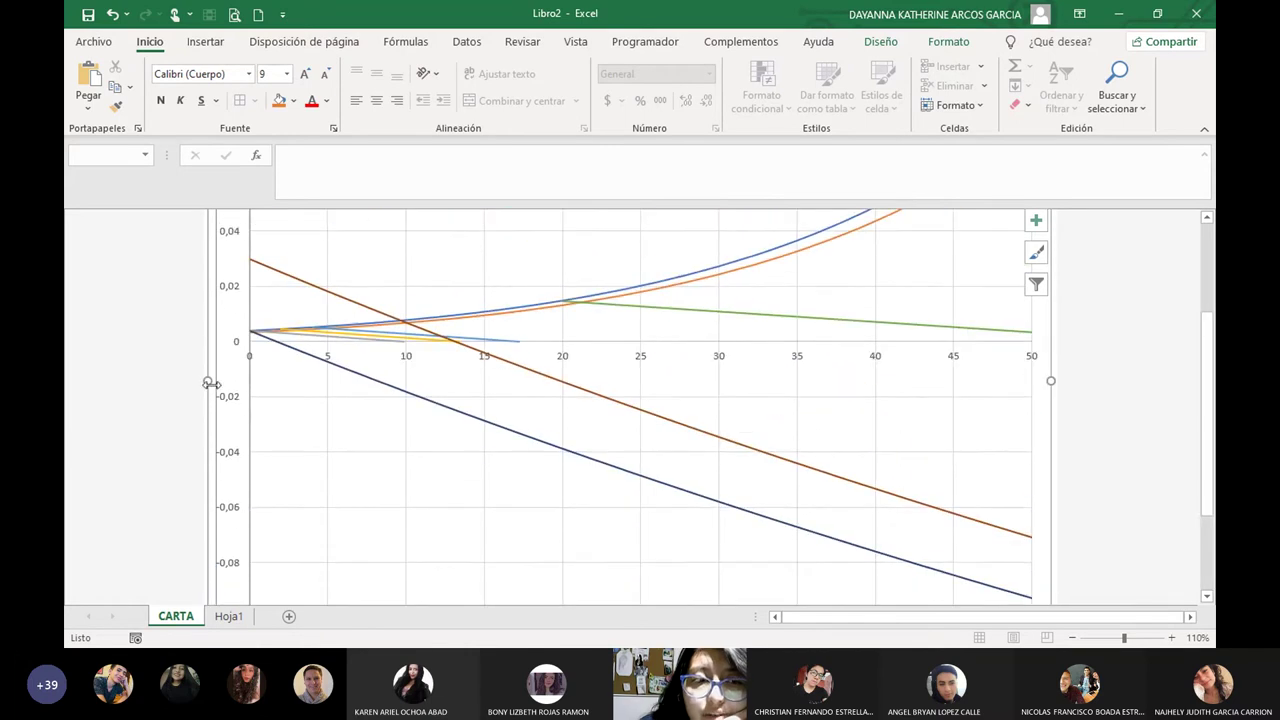
# Set the minimum bound of the chart's vertical axis to 0 and close the axis format options.
pyautogui.scroll(2, 229, 335)
pyautogui.rightClick(229, 333)
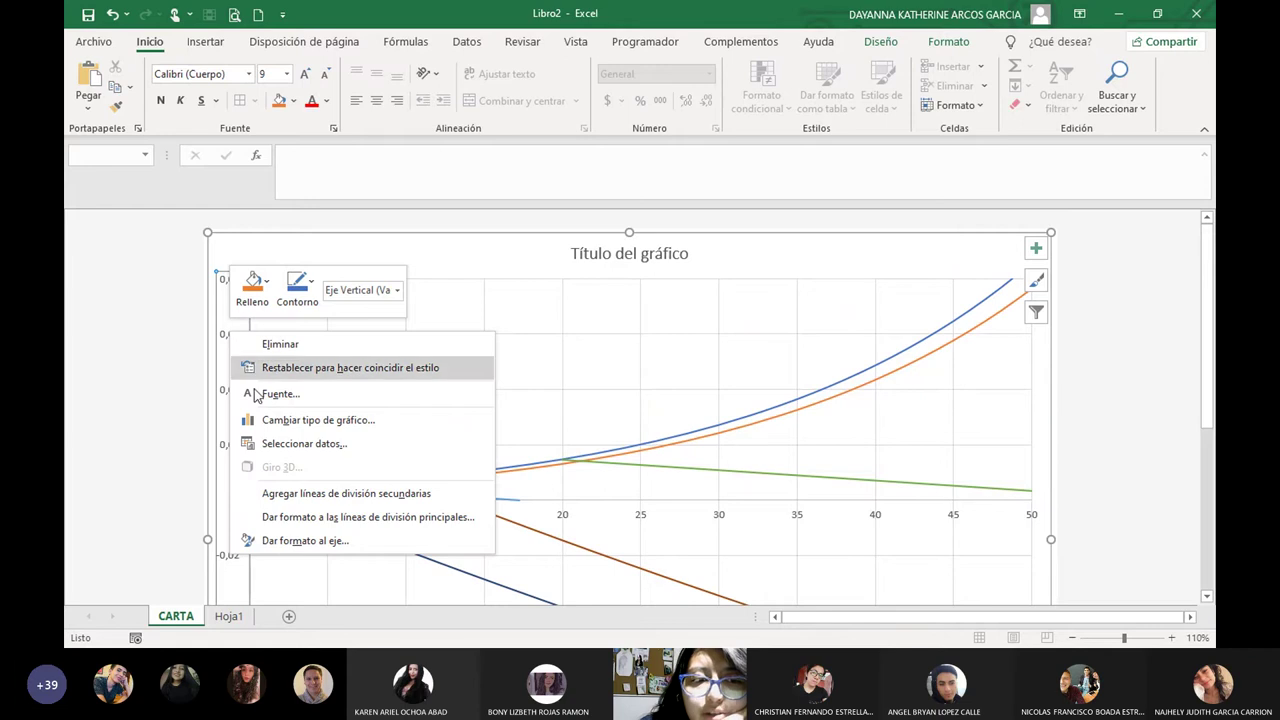
pyautogui.click(305, 540)
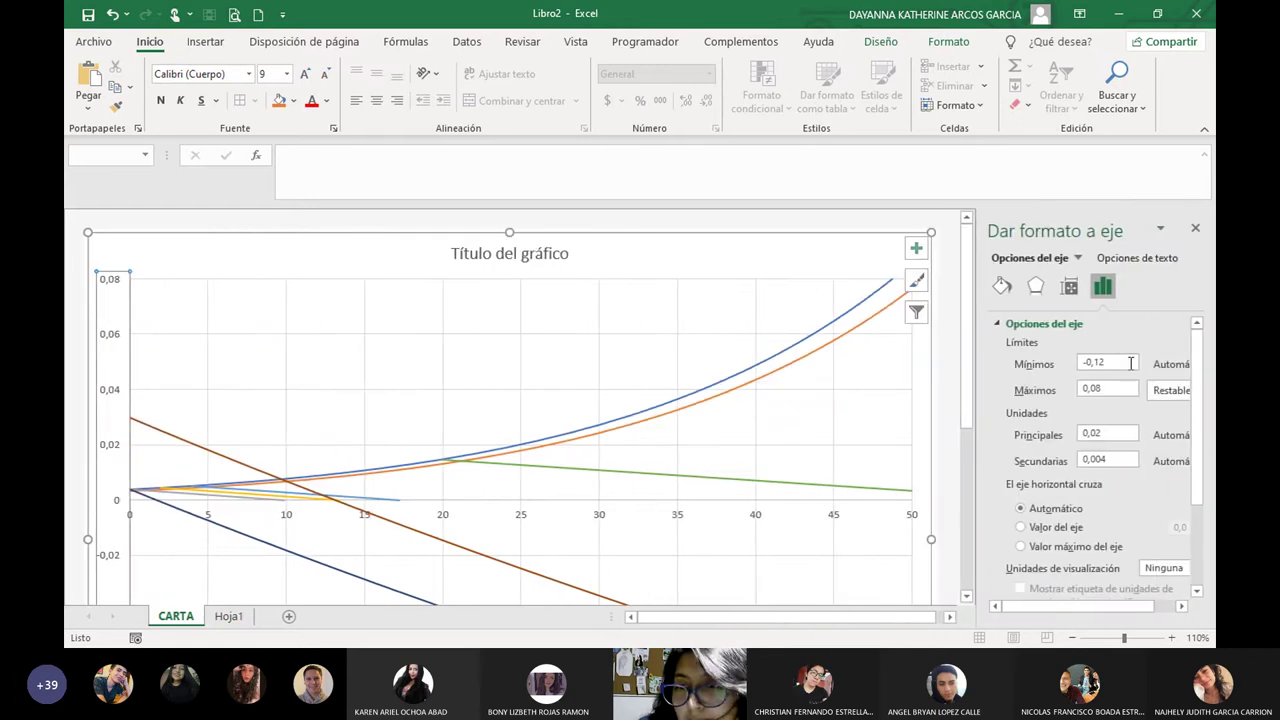
pyautogui.moveTo(1131, 363); pyautogui.dragTo(1068, 370)
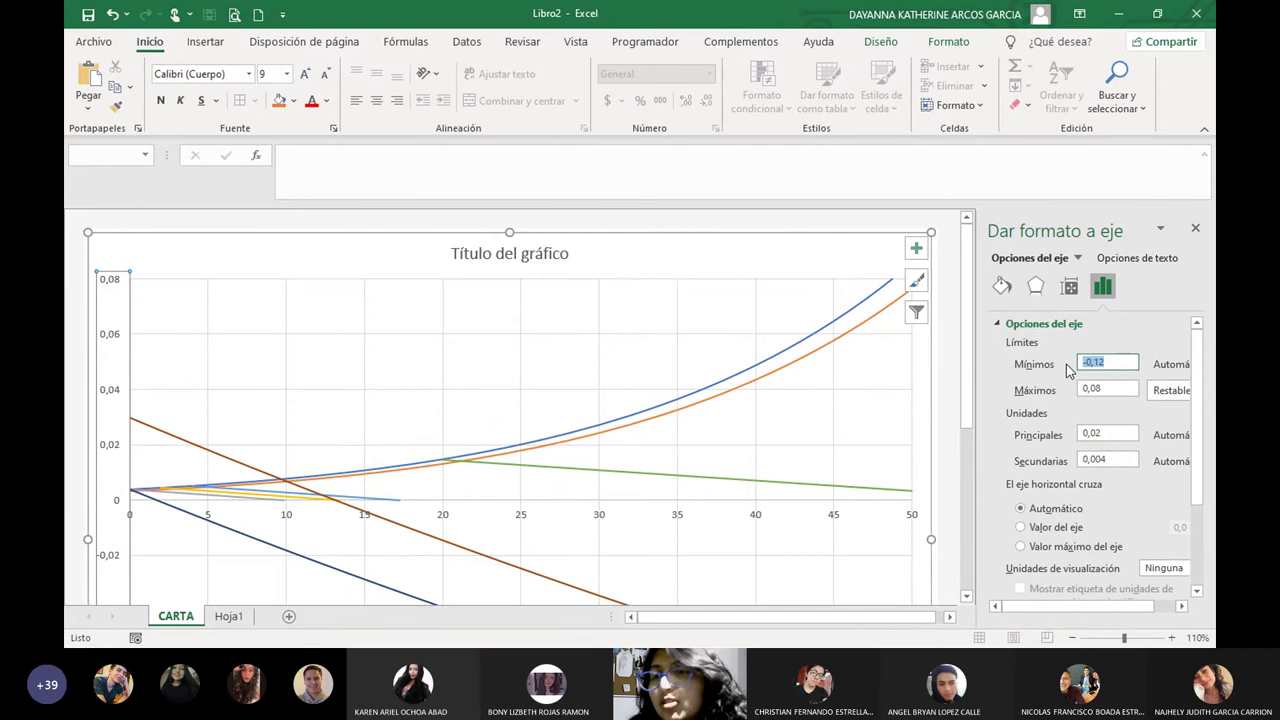
pyautogui.write('0')
pyautogui.press('Return')
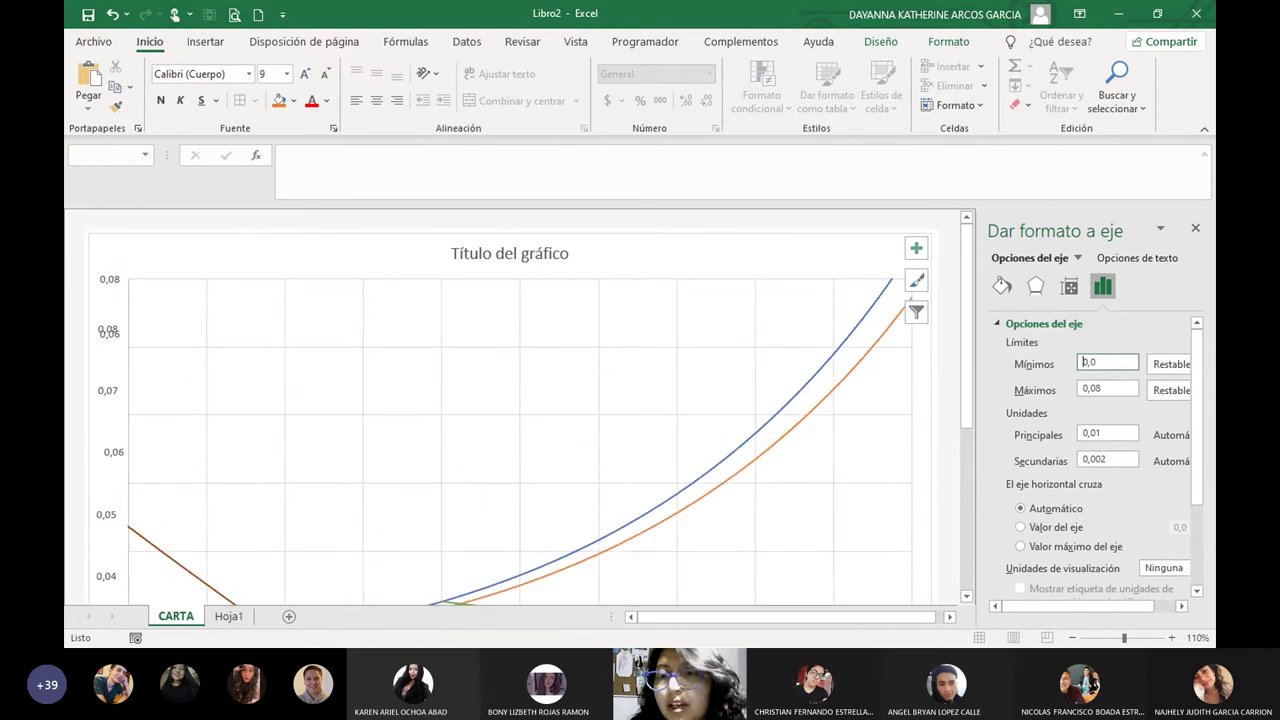
pyautogui.scroll(-1, 950, 393)
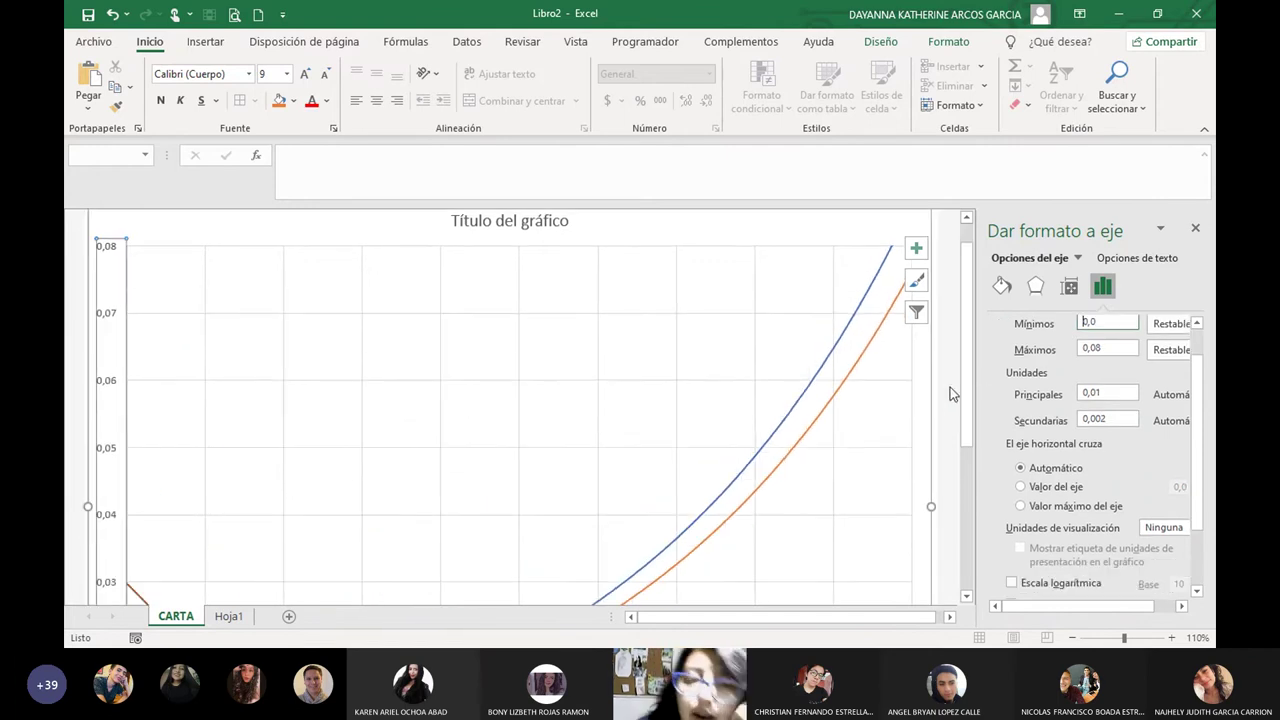
pyautogui.click(1195, 228)
# Examine the rescaled chart, checking where the volume and adiabatic cooling lines meet the horizontal axis and how the humidity curves run.
pyautogui.scroll(-3, 517, 538)
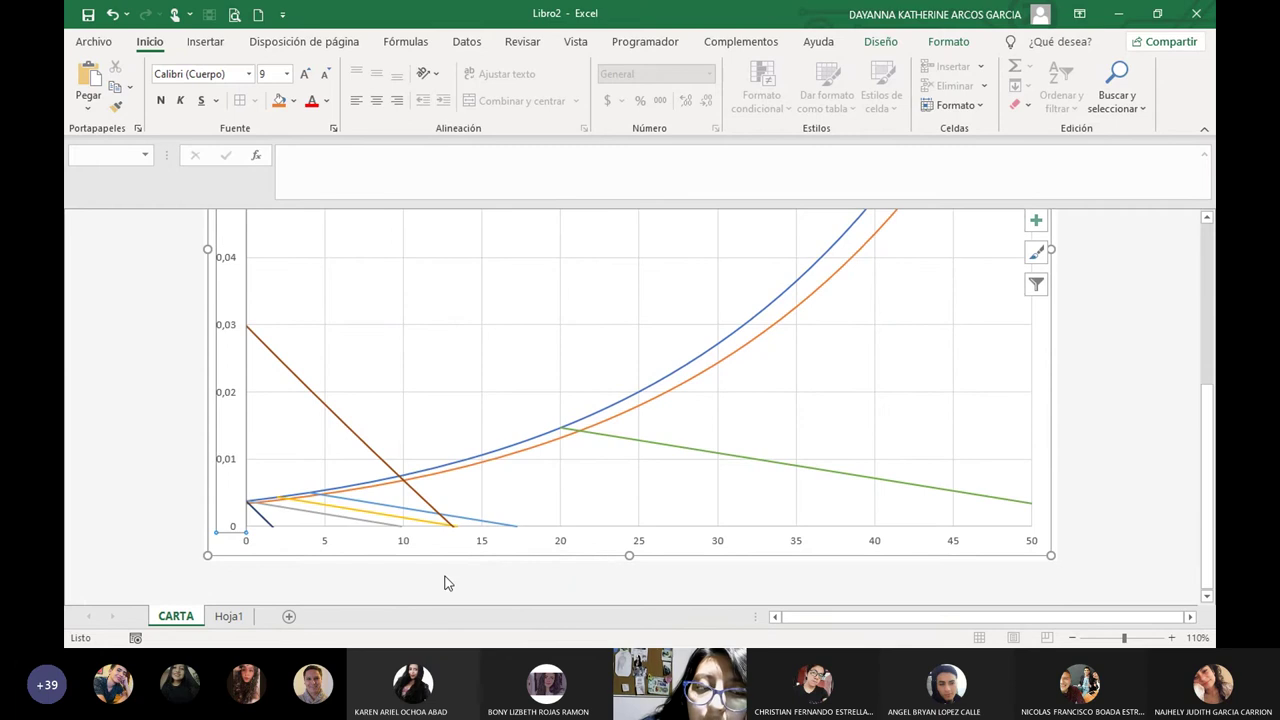
pyautogui.scroll(5, 448, 577)
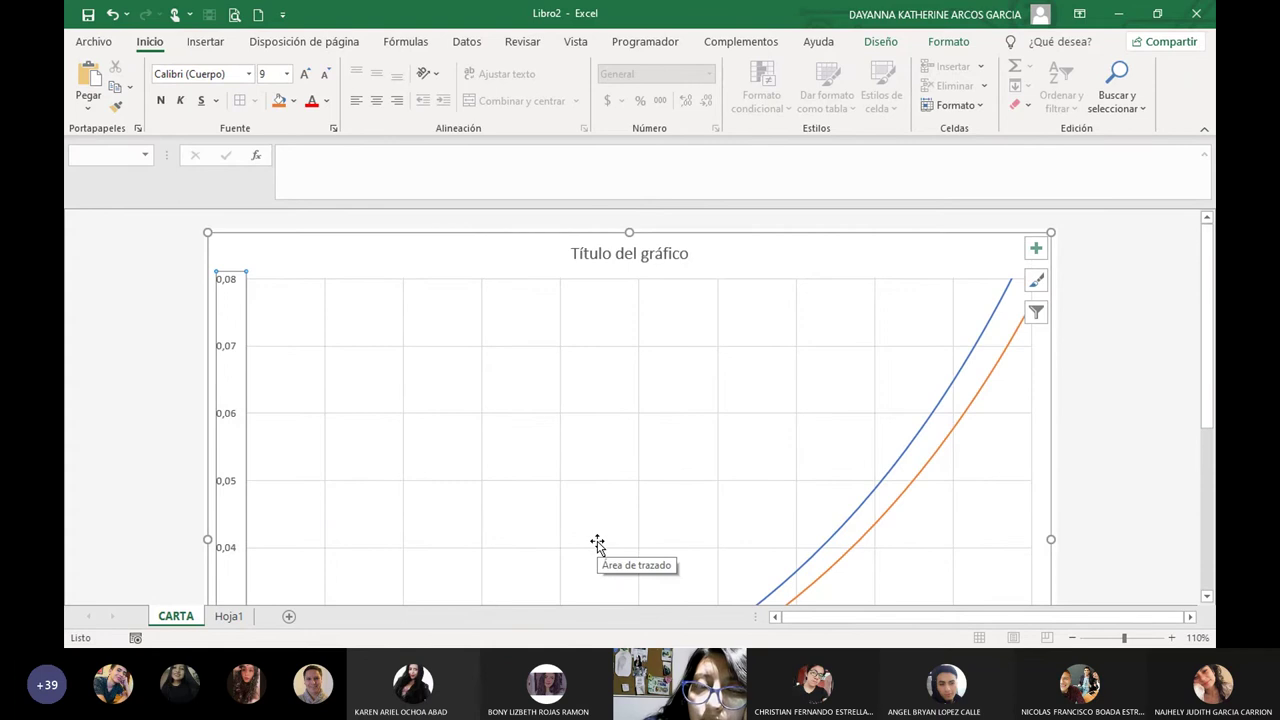
pyautogui.scroll(-3, 597, 544)
pyautogui.scroll(-2, 597, 544)
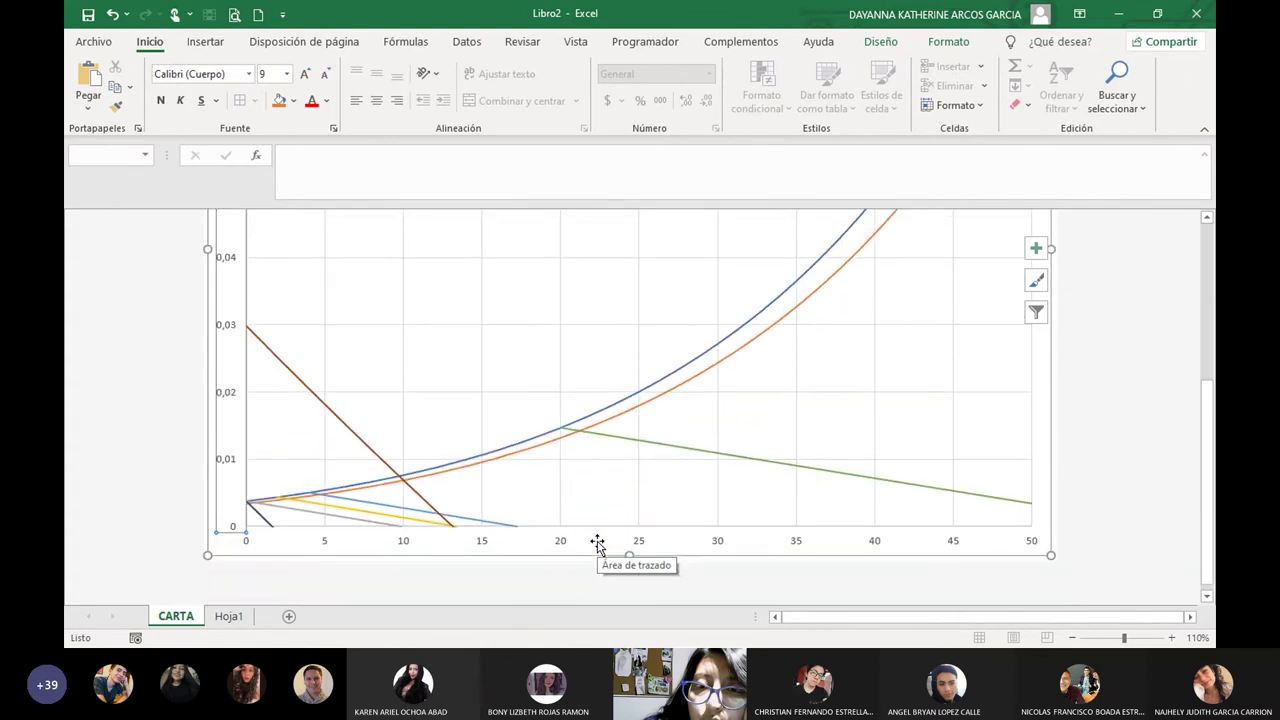
pyautogui.scroll(1, 597, 544)
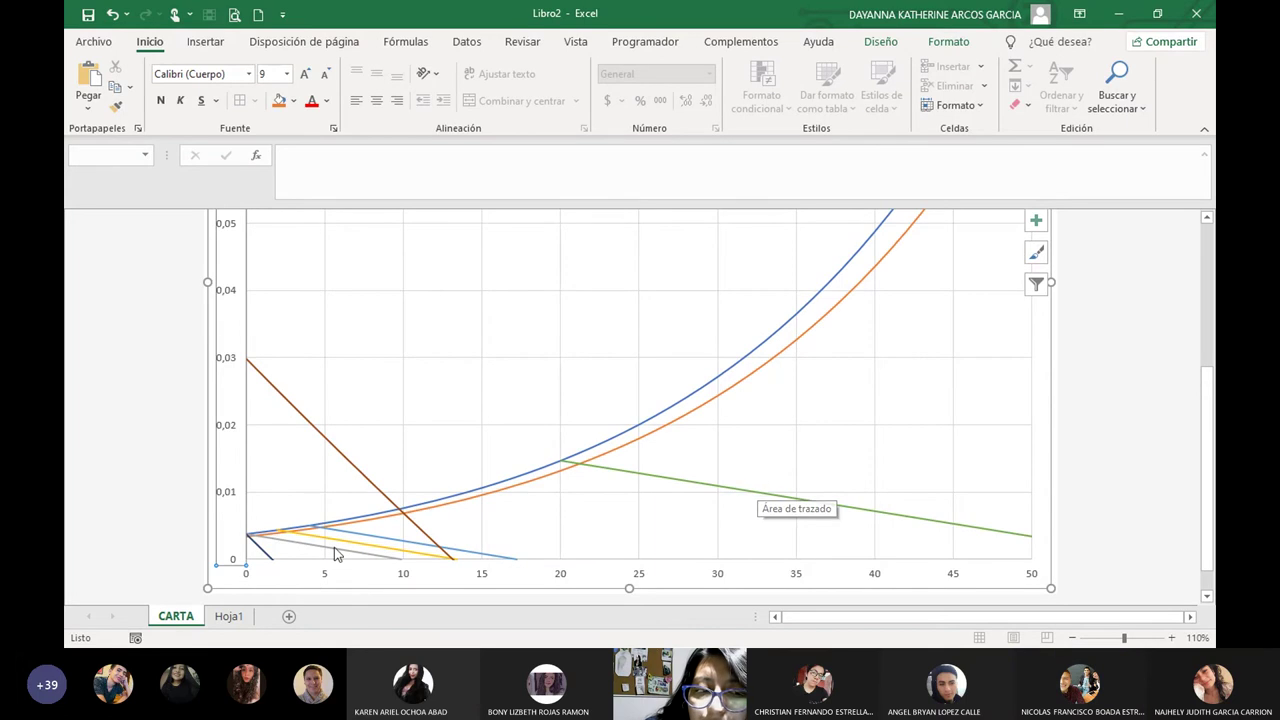
pyautogui.click(153, 559)
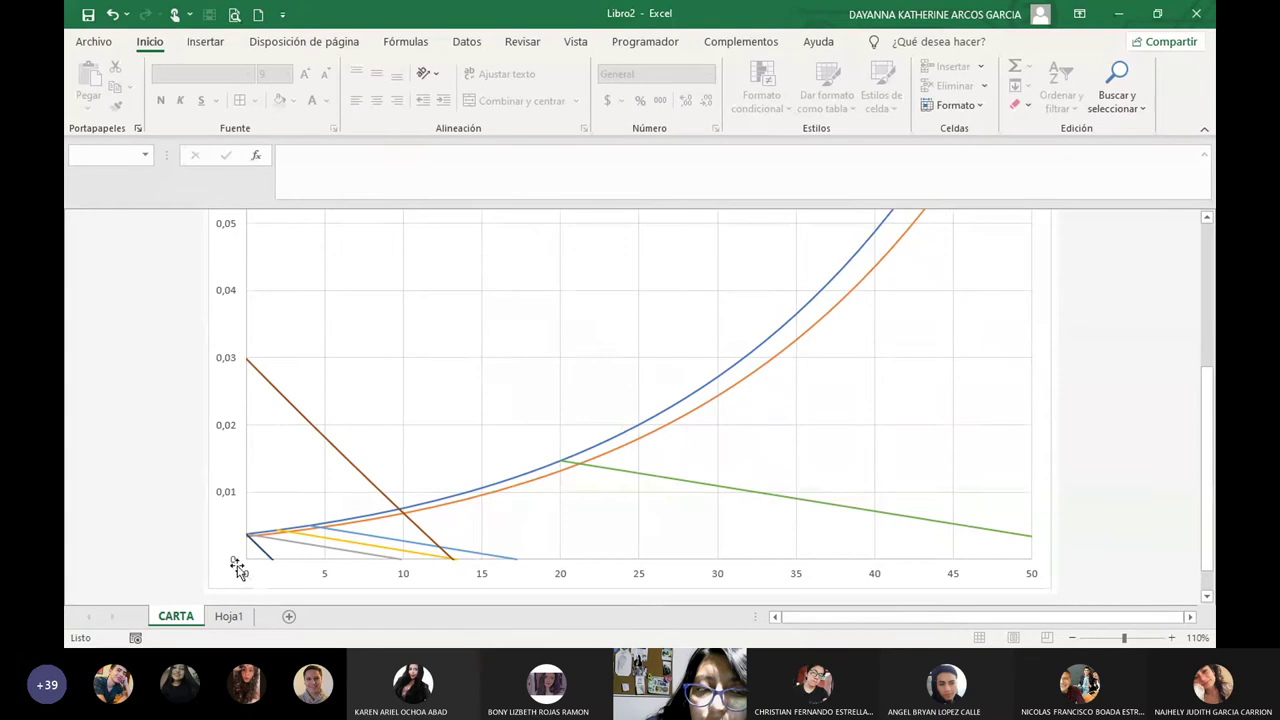
pyautogui.scroll(4, 147, 561)
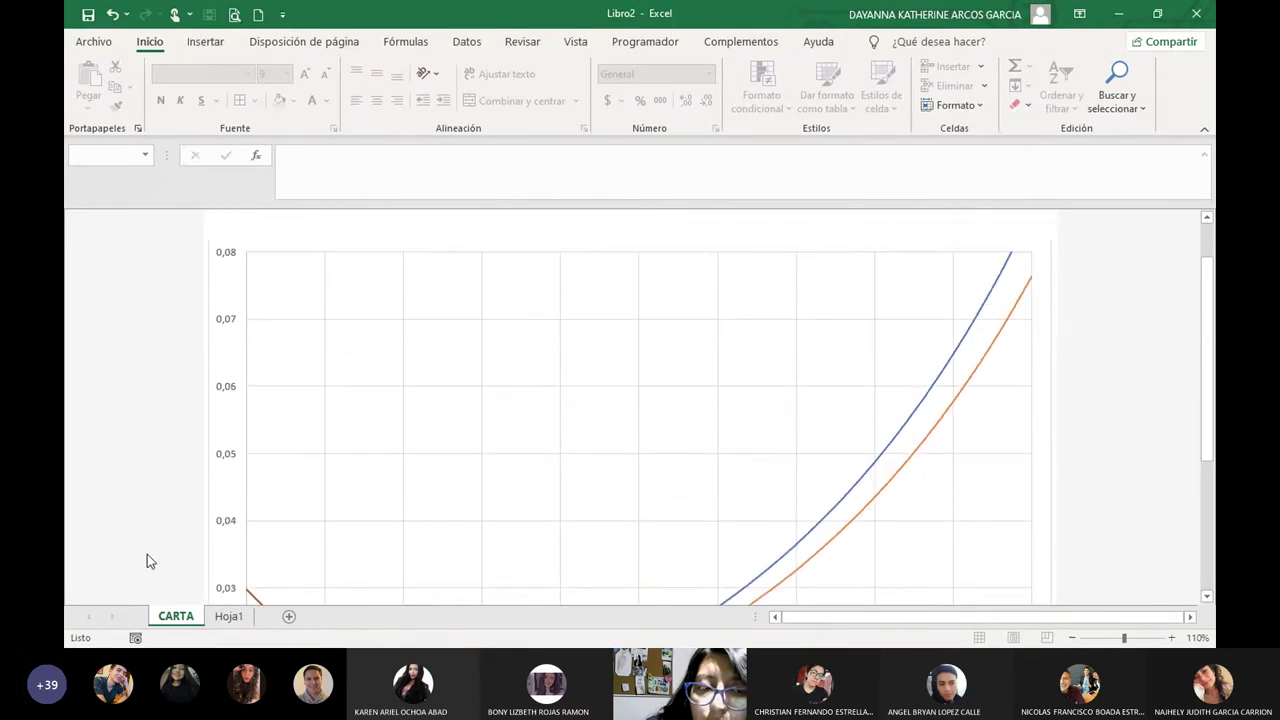
pyautogui.scroll(1, 146, 554)
pyautogui.scroll(-2, 196, 526)
# Review the bounds, units and horizontal-axis crossing settings in the vertical axis format options, and close them.
pyautogui.rightClick(227, 483)
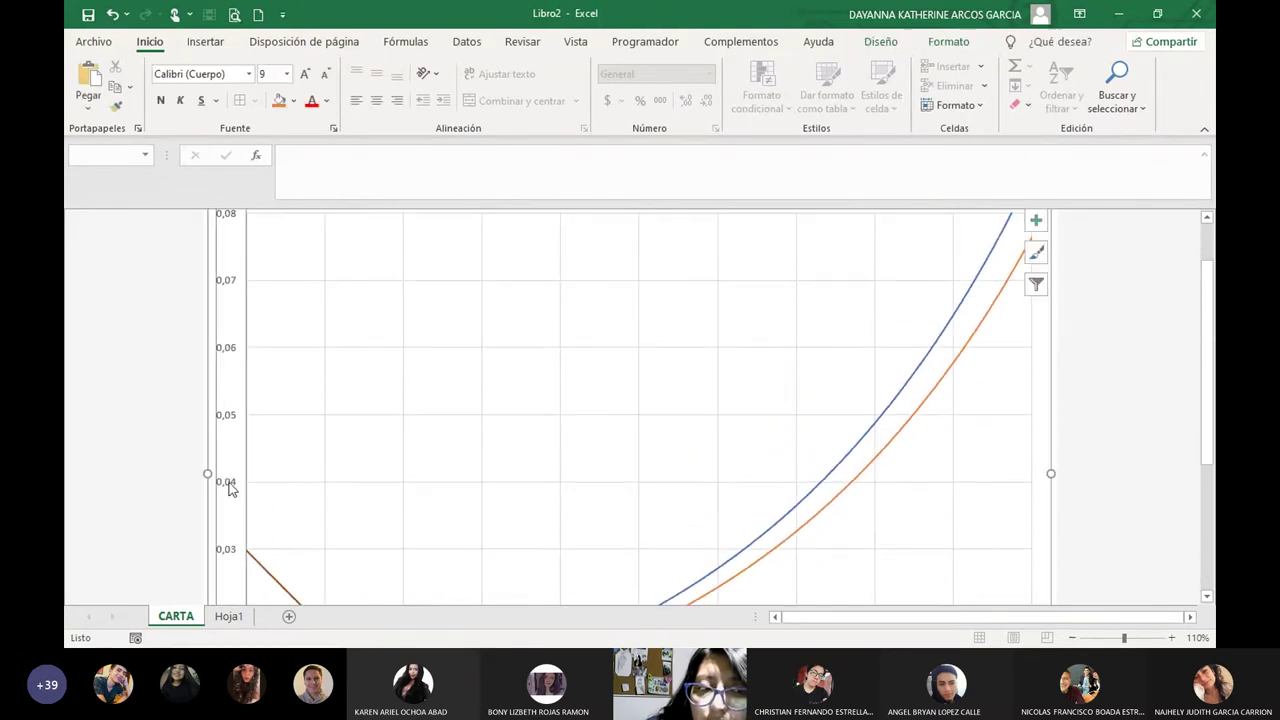
pyautogui.click(323, 471)
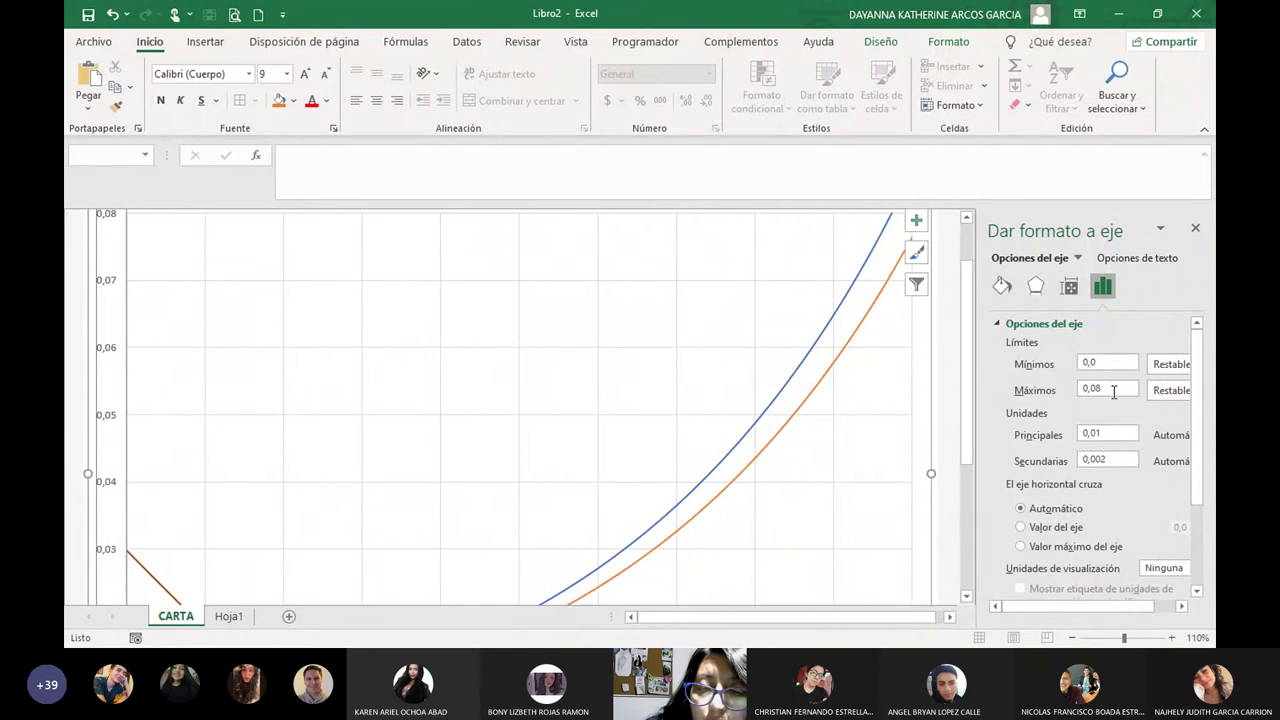
pyautogui.scroll(-2, 1116, 419)
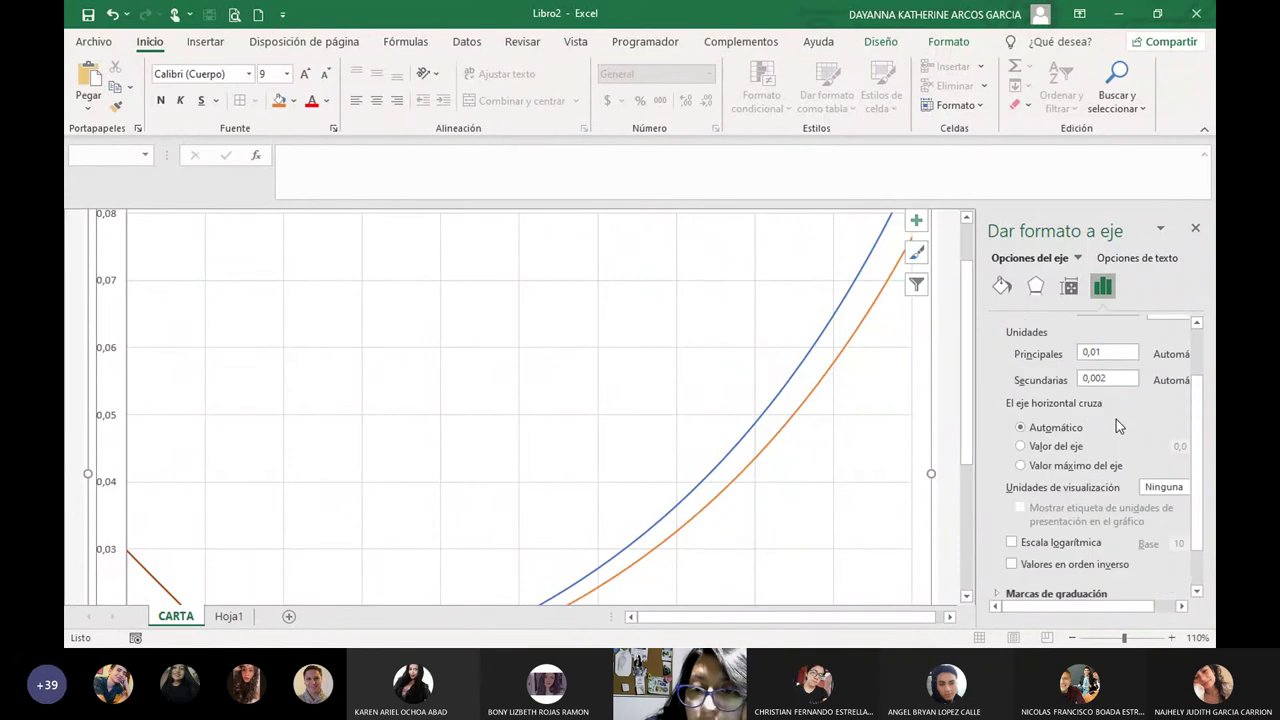
pyautogui.scroll(1, 1120, 421)
pyautogui.scroll(1, 1120, 422)
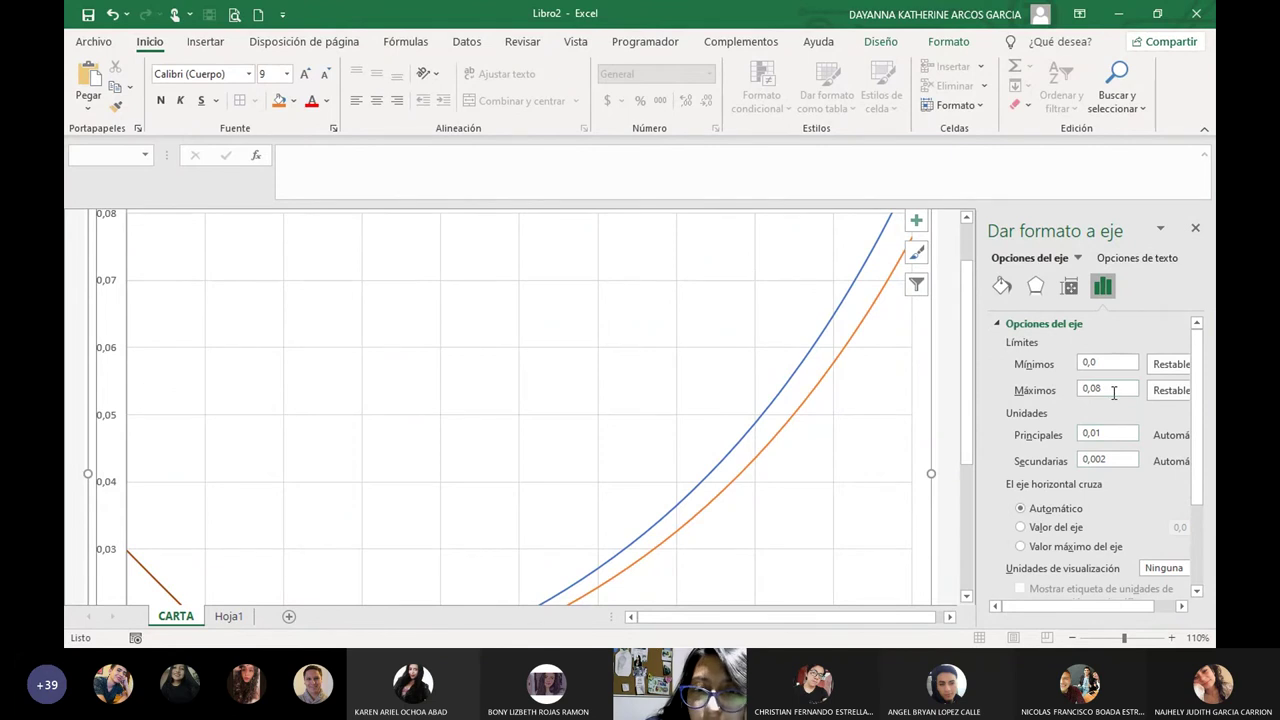
pyautogui.click(1195, 228)
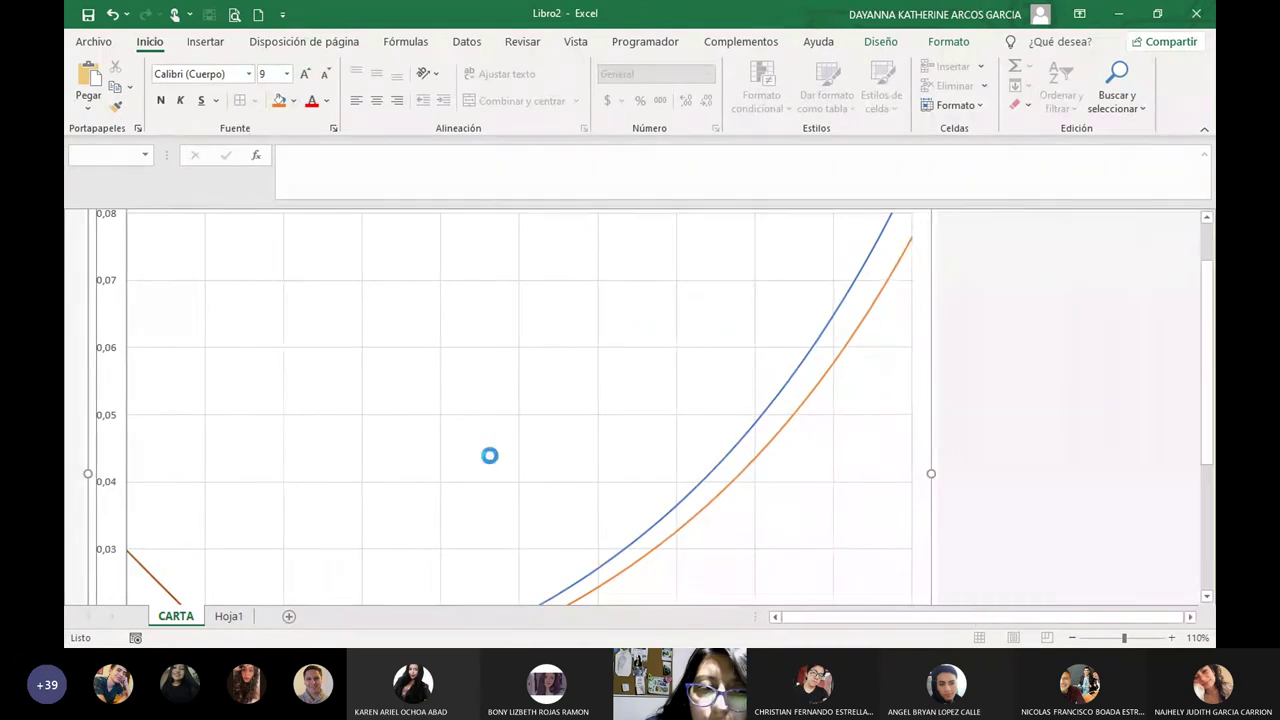
# Examine the whole CARTA chart, following the humidity curves, adiabatic cooling lines and volume lines down to the horizontal axis.
pyautogui.scroll(-2, 1126, 510)
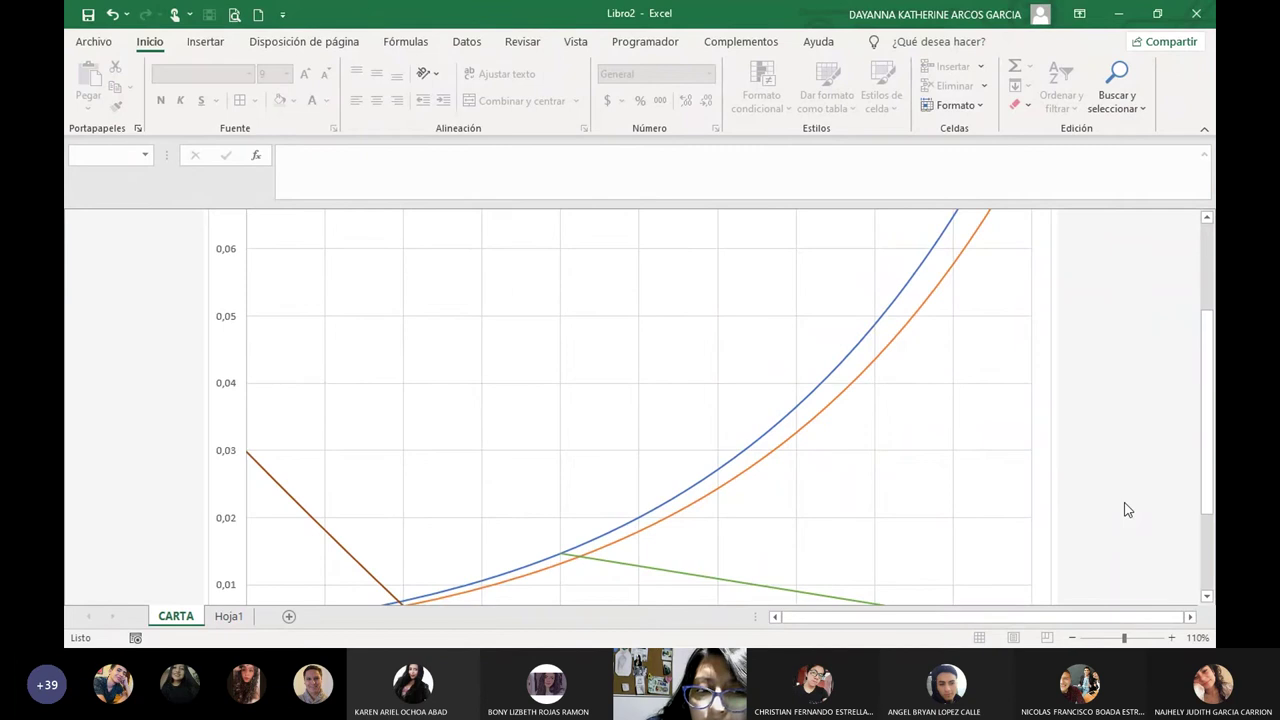
pyautogui.scroll(-2, 1126, 510)
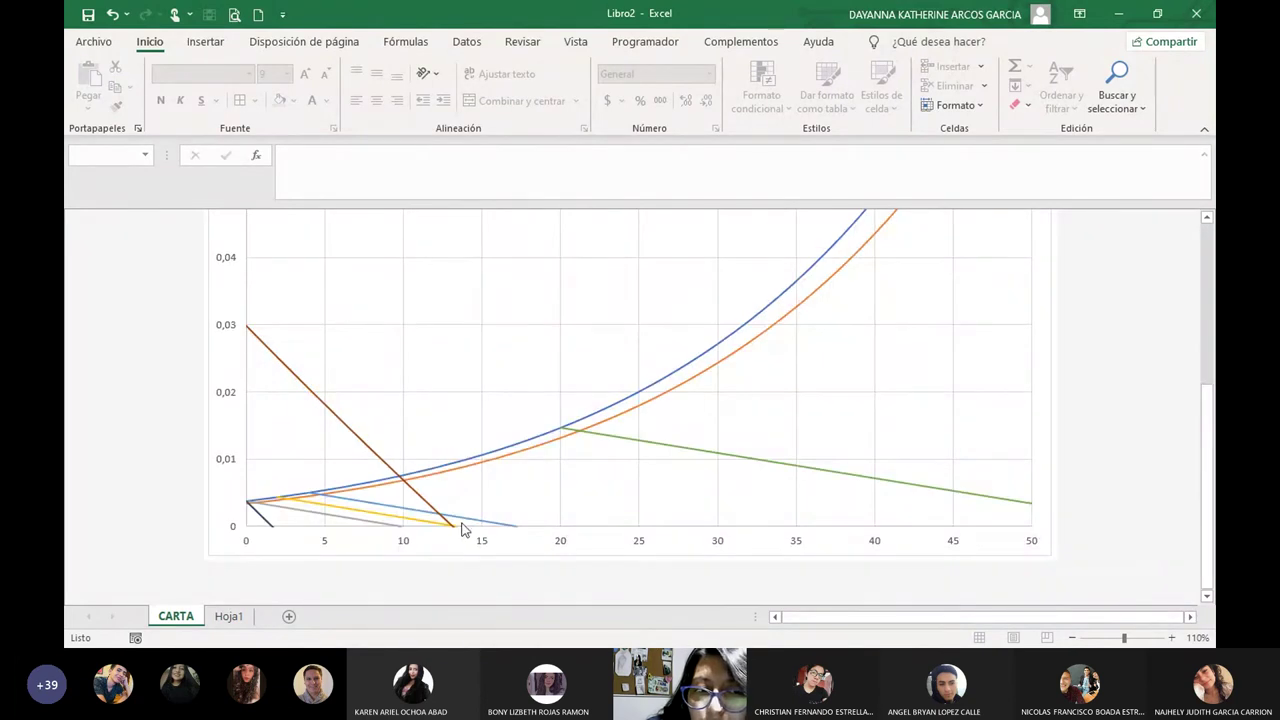
pyautogui.scroll(1, 571, 503)
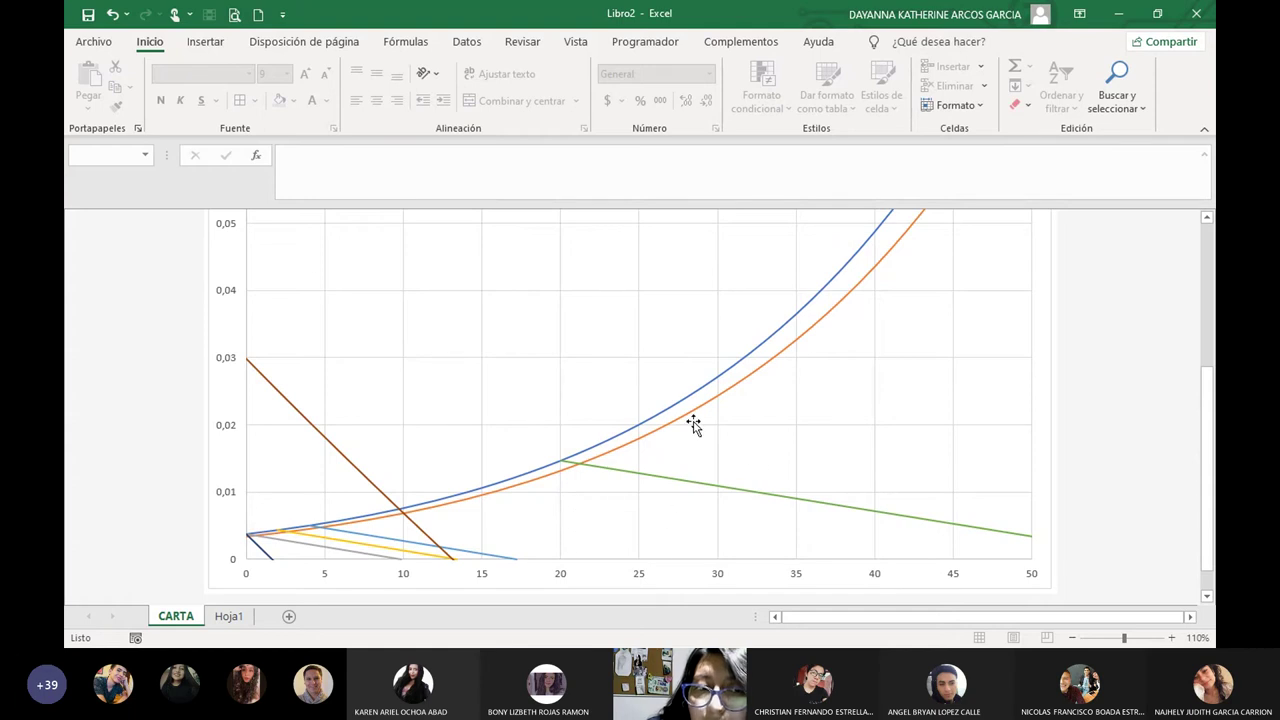
pyautogui.scroll(4, 762, 478)
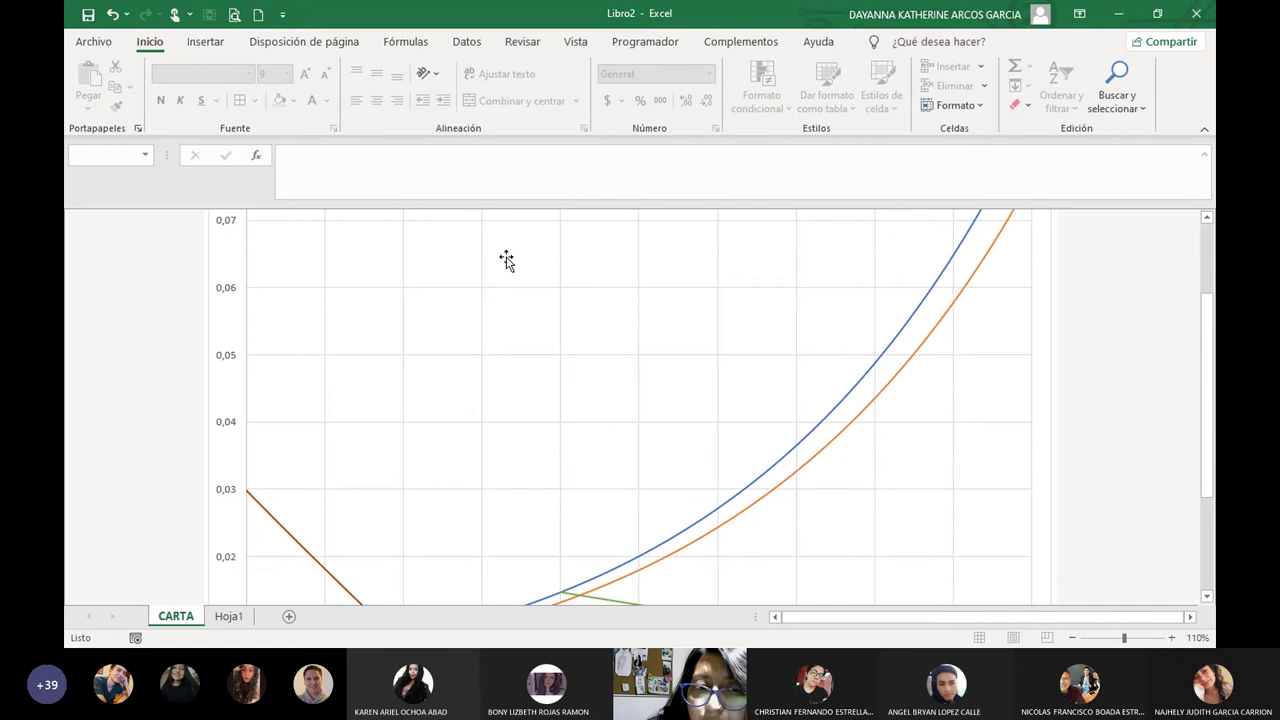
pyautogui.scroll(4, 840, 480)
pyautogui.scroll(-5, 1014, 431)
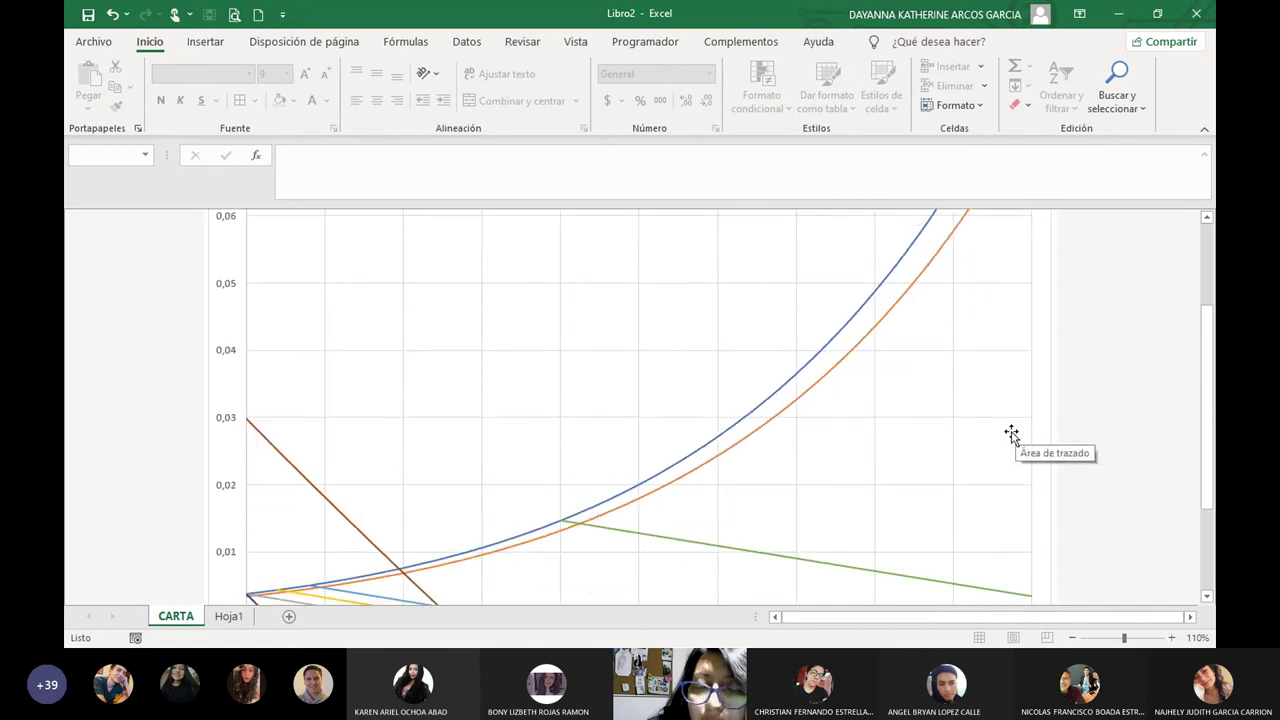
pyautogui.scroll(-1, 543, 503)
pyautogui.scroll(-1, 789, 503)
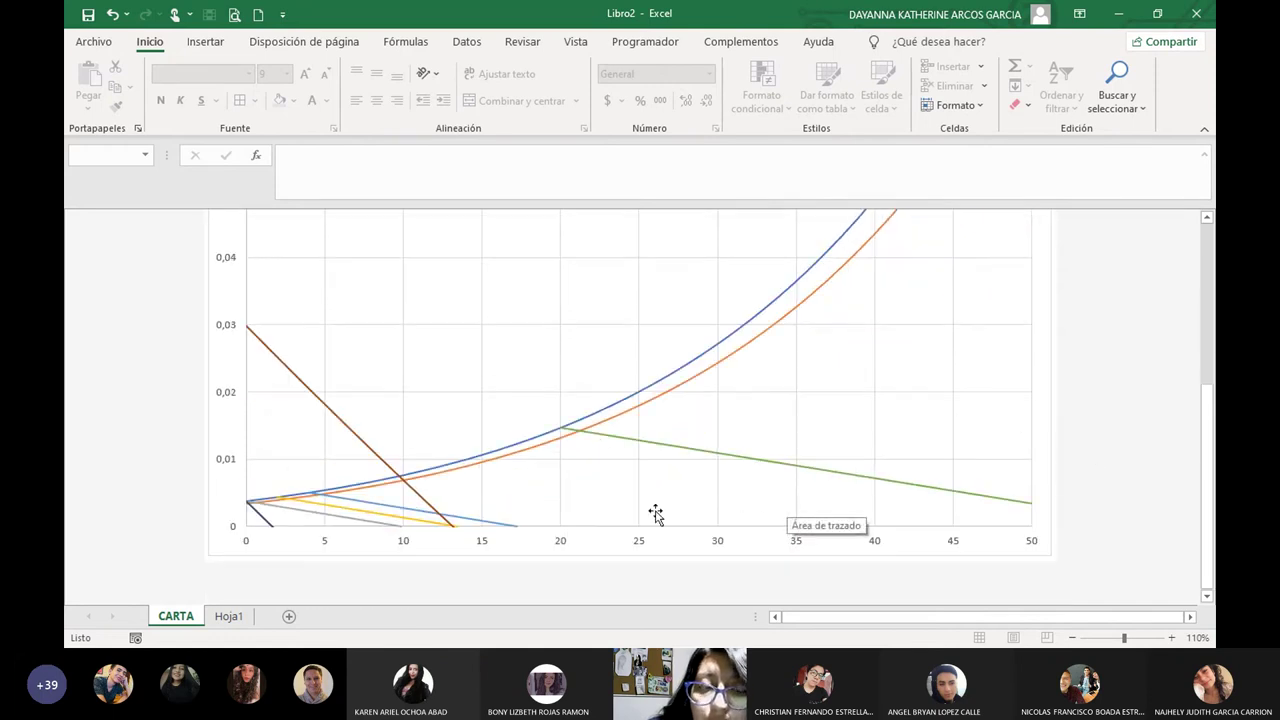
pyautogui.scroll(1, 654, 514)
# Look over the specific-volume line columns in Hoja1, and return to the chart on the CARTA sheet.
pyautogui.click(229, 617)
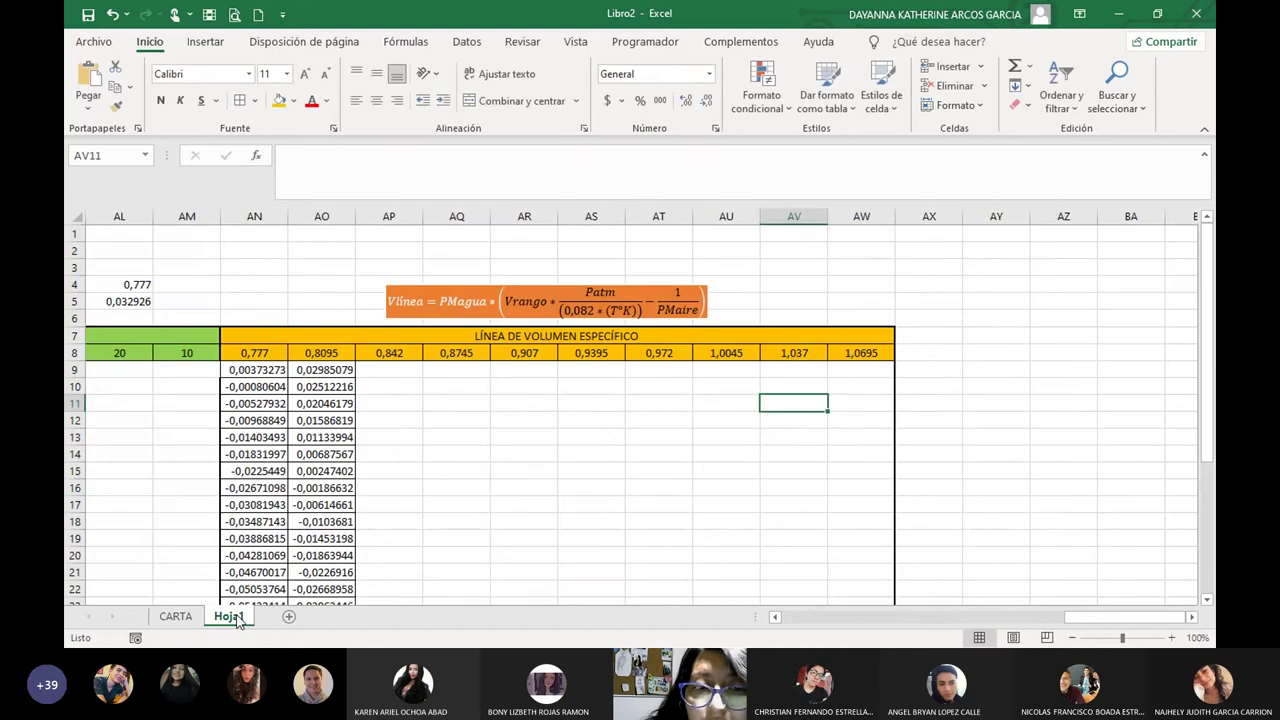
pyautogui.click(996, 488)
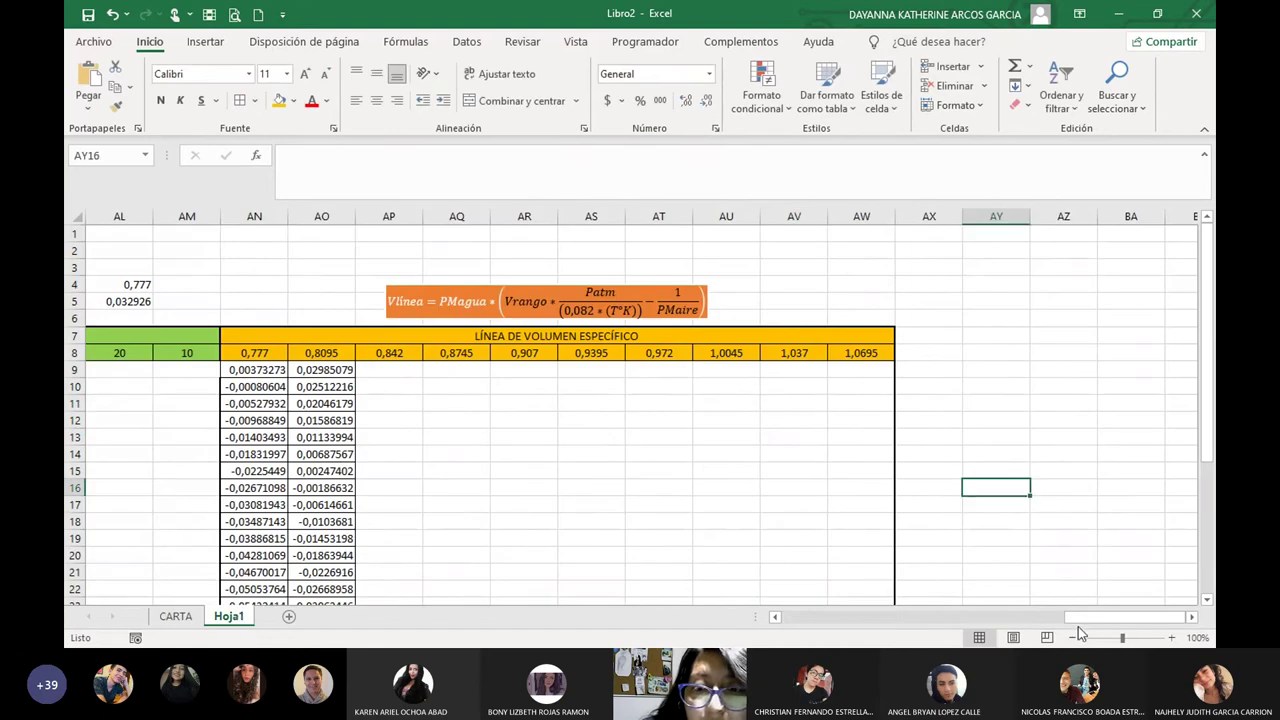
pyautogui.moveTo(1082, 617); pyautogui.dragTo(1068, 617)
pyautogui.click(175, 616)
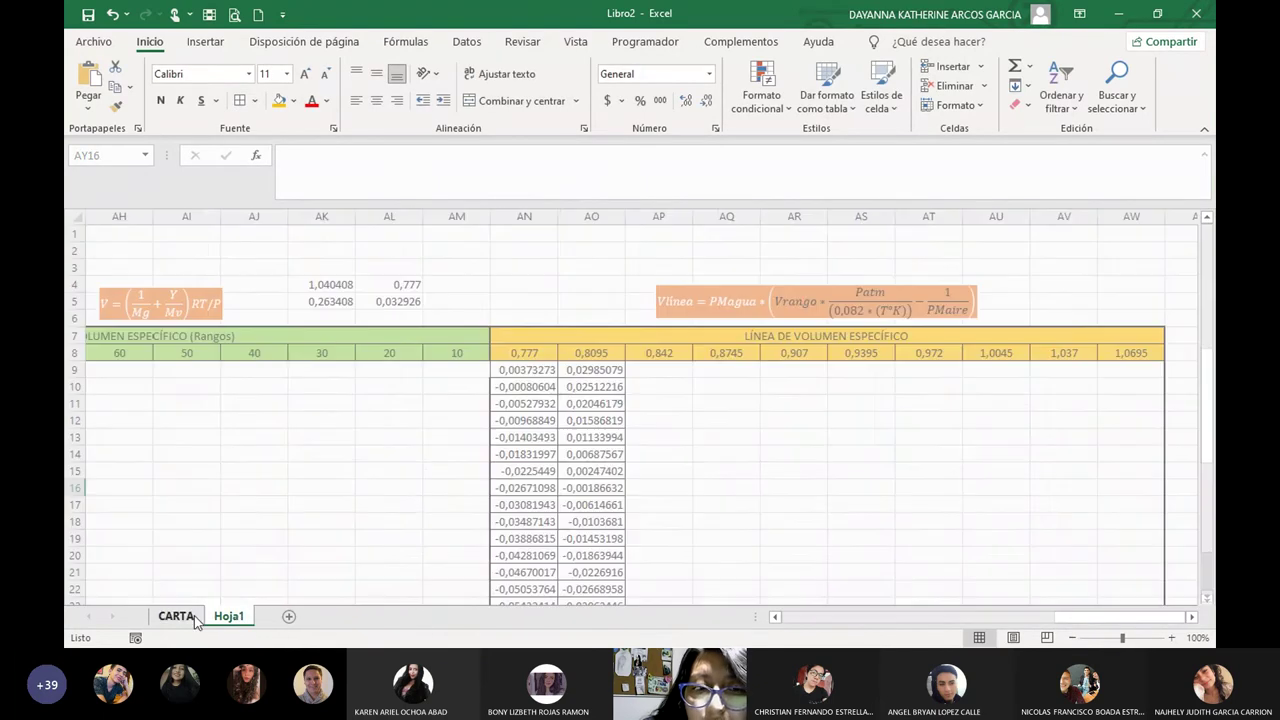
pyautogui.scroll(-2, 692, 392)
# Switch to the PAE 7 workbook and view the psychrometric chart on its Carta sheet.
pyautogui.hotkey('alt', 'Tab')
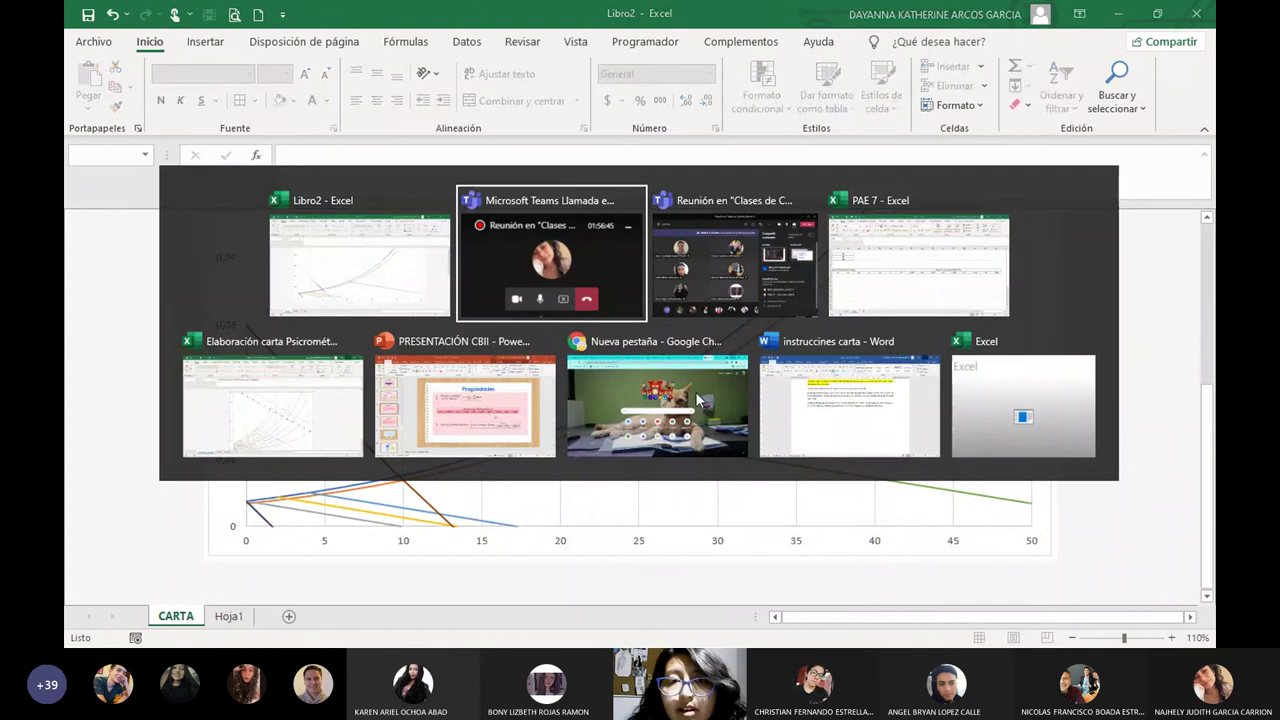
pyautogui.hotkey('alt', 'Tab')
pyautogui.hotkey('alt', 'Tab')
pyautogui.click(171, 616)
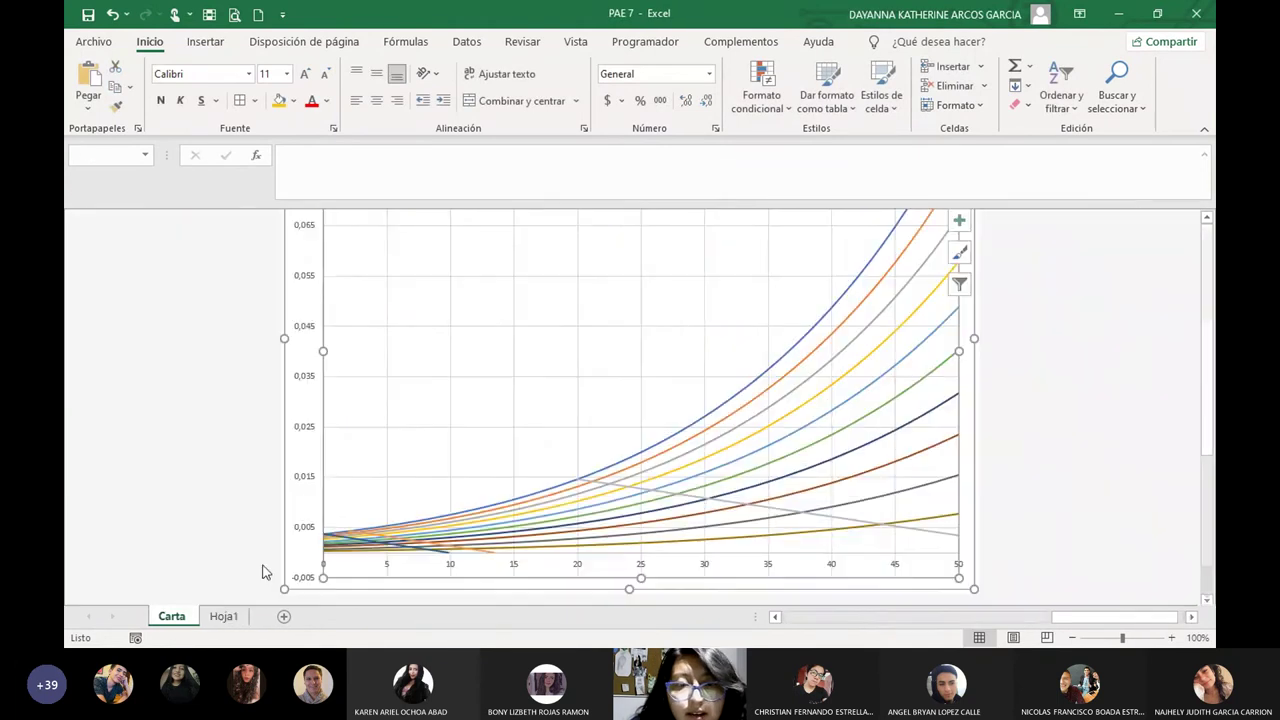
pyautogui.scroll(-1, 263, 569)
# Switch to the Elaboración carta Psicrométrica workbook and review its specific-volume columns in Hoja1 and the lines on its Carta Psicrométrica chart.
pyautogui.hotkey('alt', 'Tab')
pyautogui.hotkey('alt', 'Tab')
pyautogui.hotkey('alt', 'Tab')
pyautogui.hotkey('alt', 'Tab')
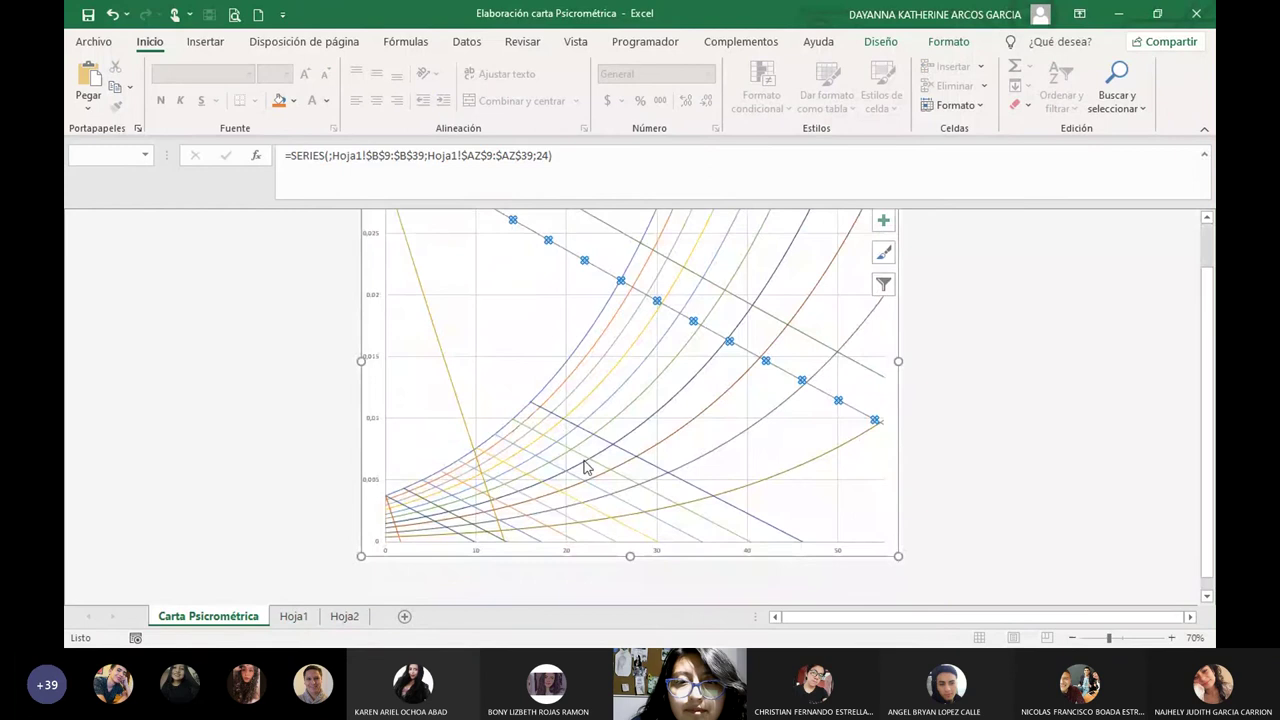
pyautogui.click(946, 457)
pyautogui.click(293, 616)
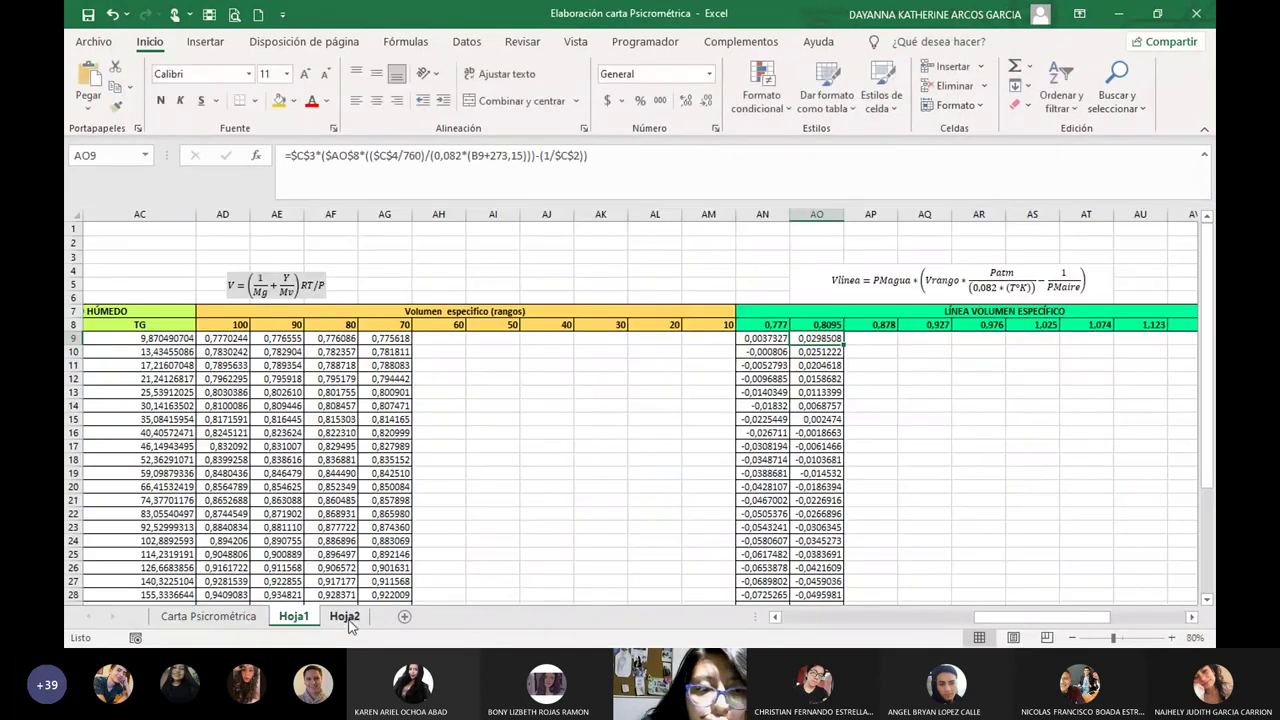
pyautogui.click(205, 617)
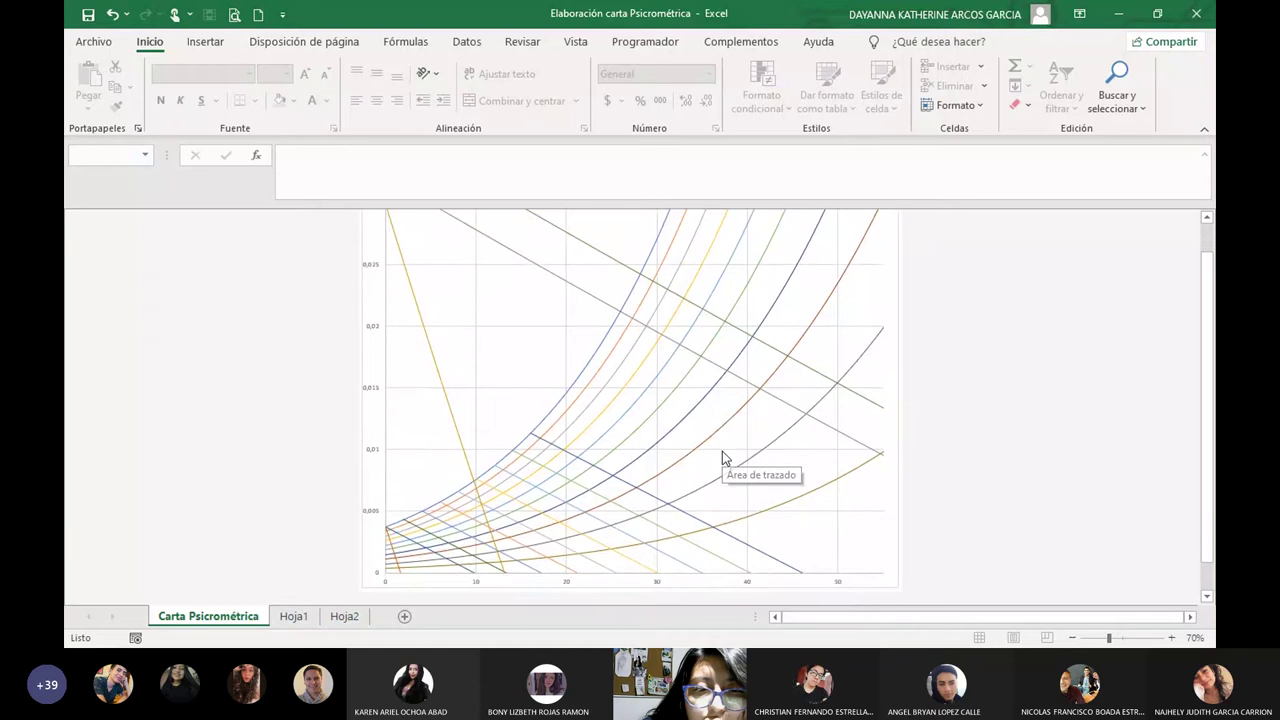
pyautogui.scroll(-1, 722, 455)
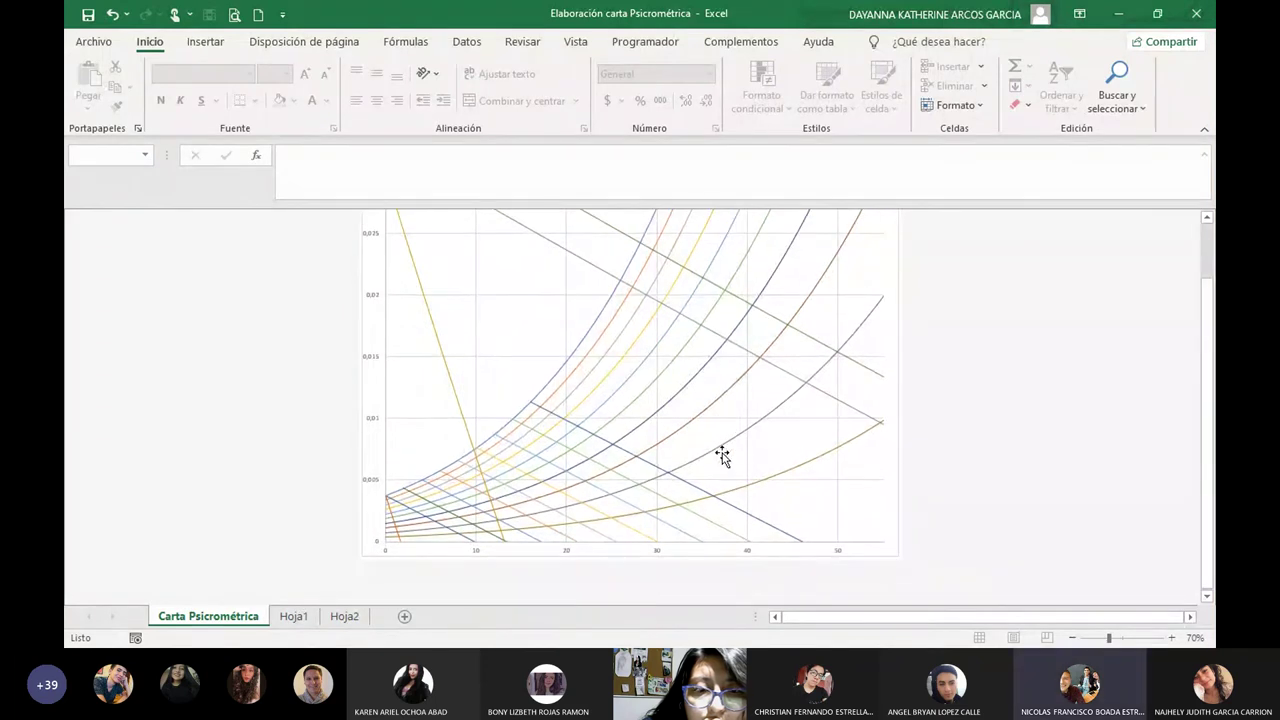
# Compare the Libro2 chart with the one in the Elaboración carta Psicrométrica workbook, ending back in Libro2.
pyautogui.hotkey('alt', 'Tab')
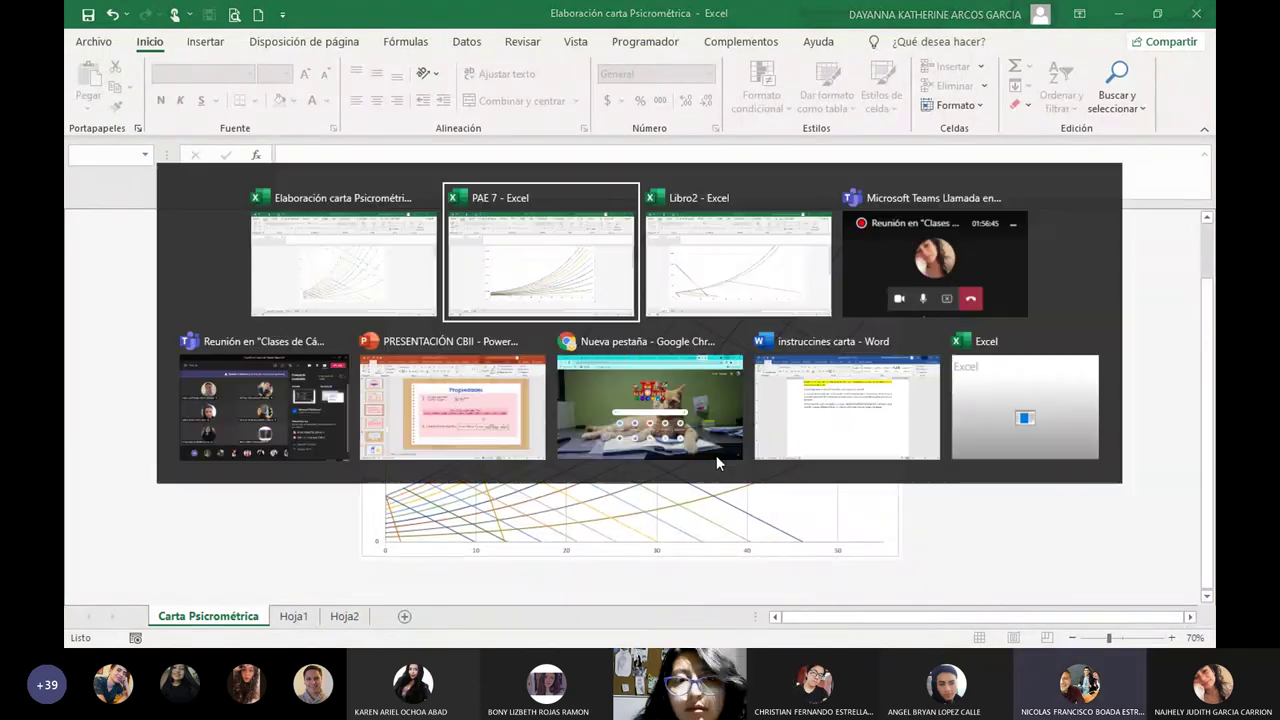
pyautogui.hotkey('alt', 'Tab')
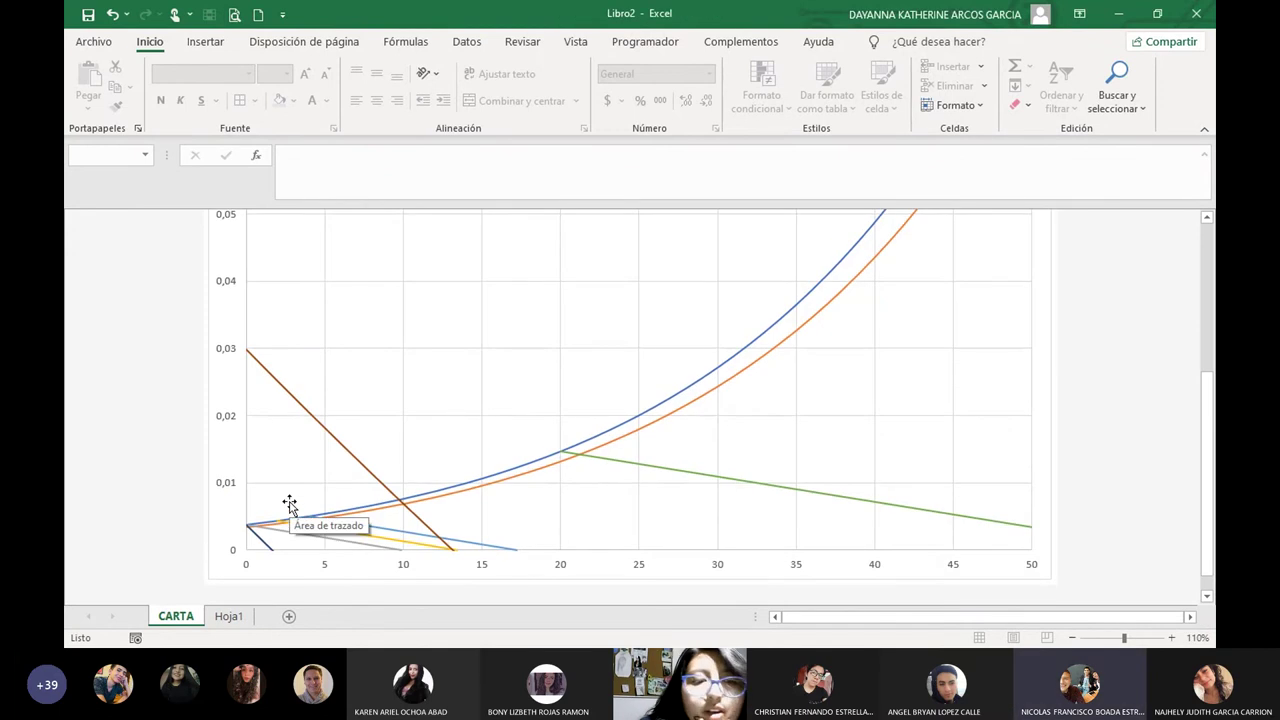
pyautogui.hotkey('alt', 'Tab')
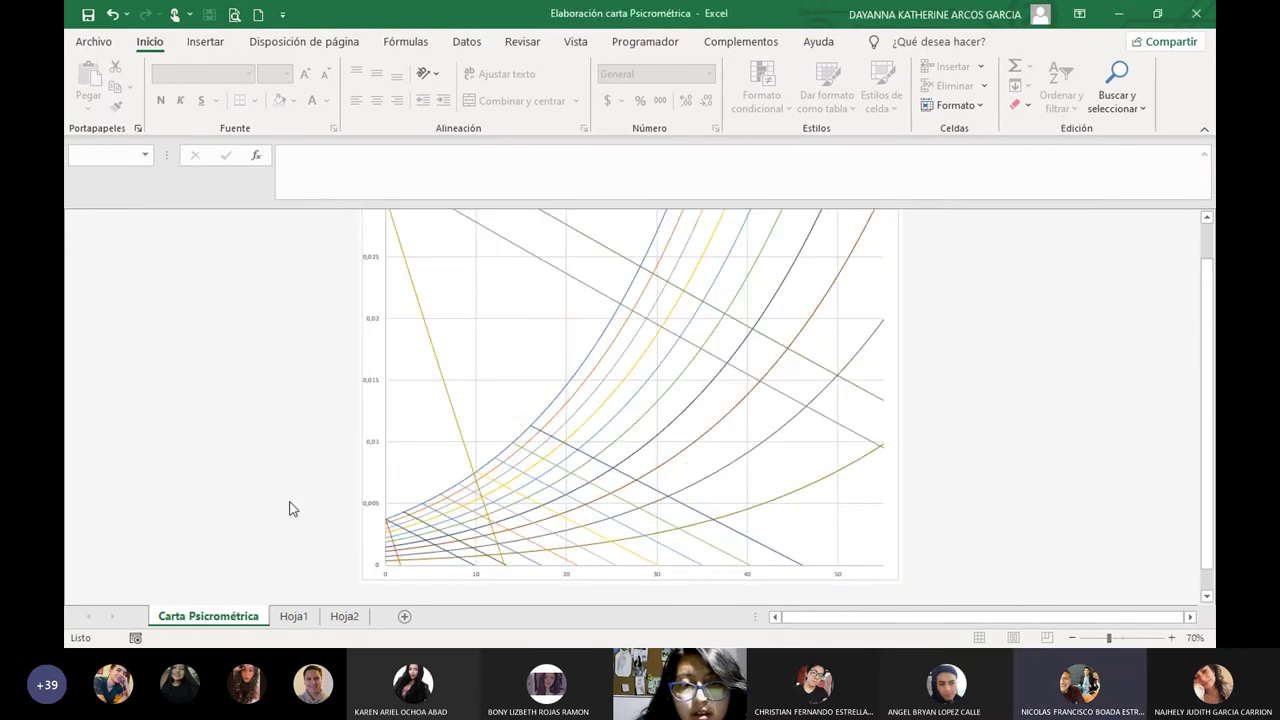
pyautogui.hotkey('alt', 'Tab')
# Review the specific-volume line table in Hoja1, checking the formula in AN9 and the volume headings across AN8:AW8.
pyautogui.click(224, 617)
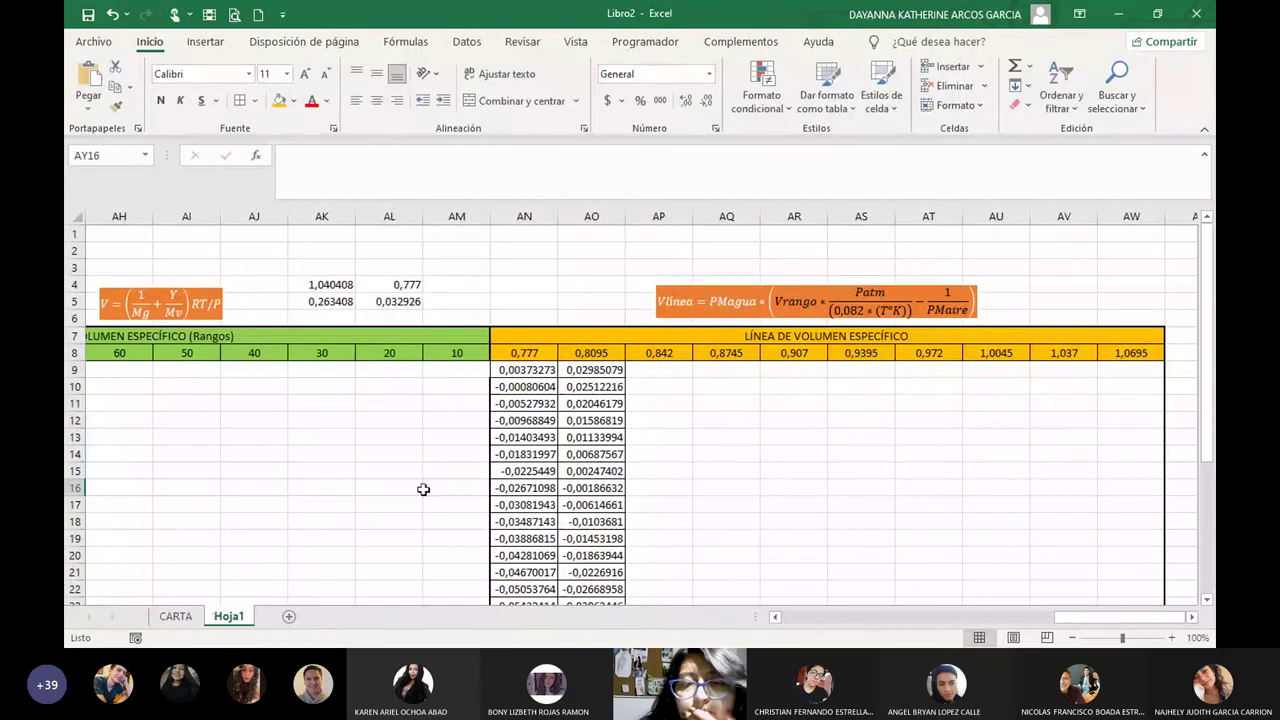
pyautogui.scroll(-2, 831, 477)
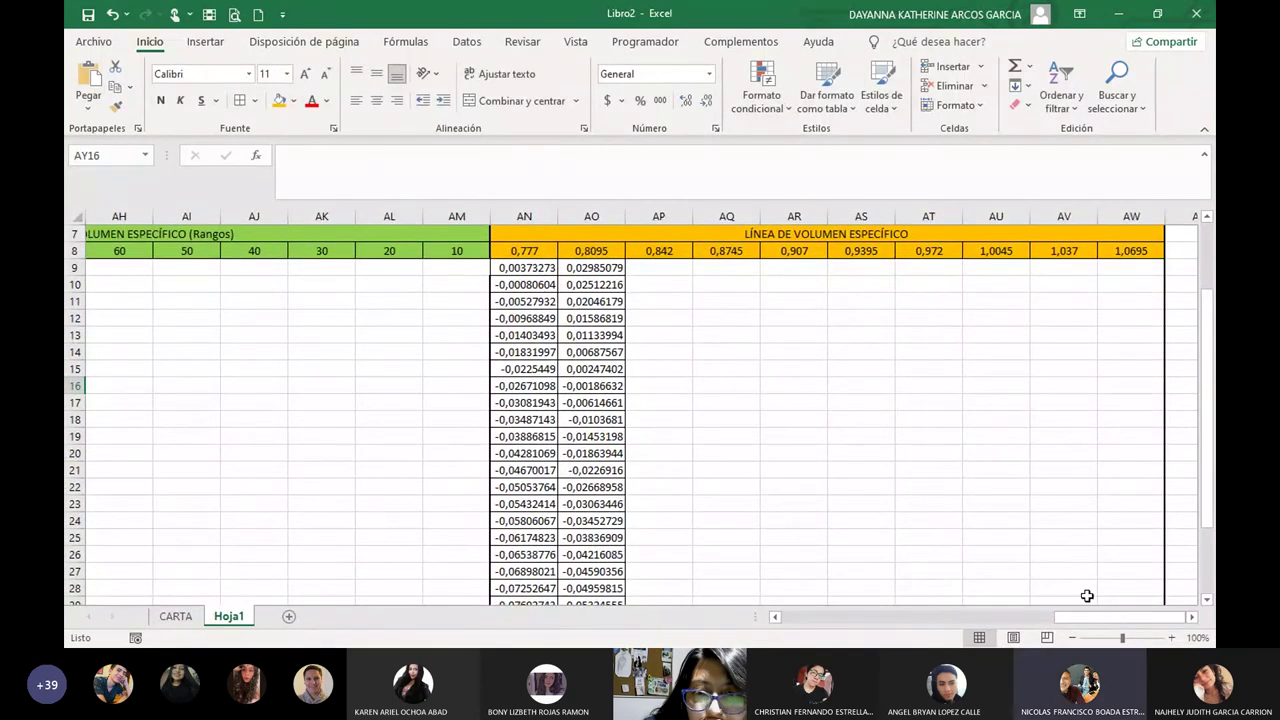
pyautogui.click(1191, 618)
pyautogui.click(1191, 618)
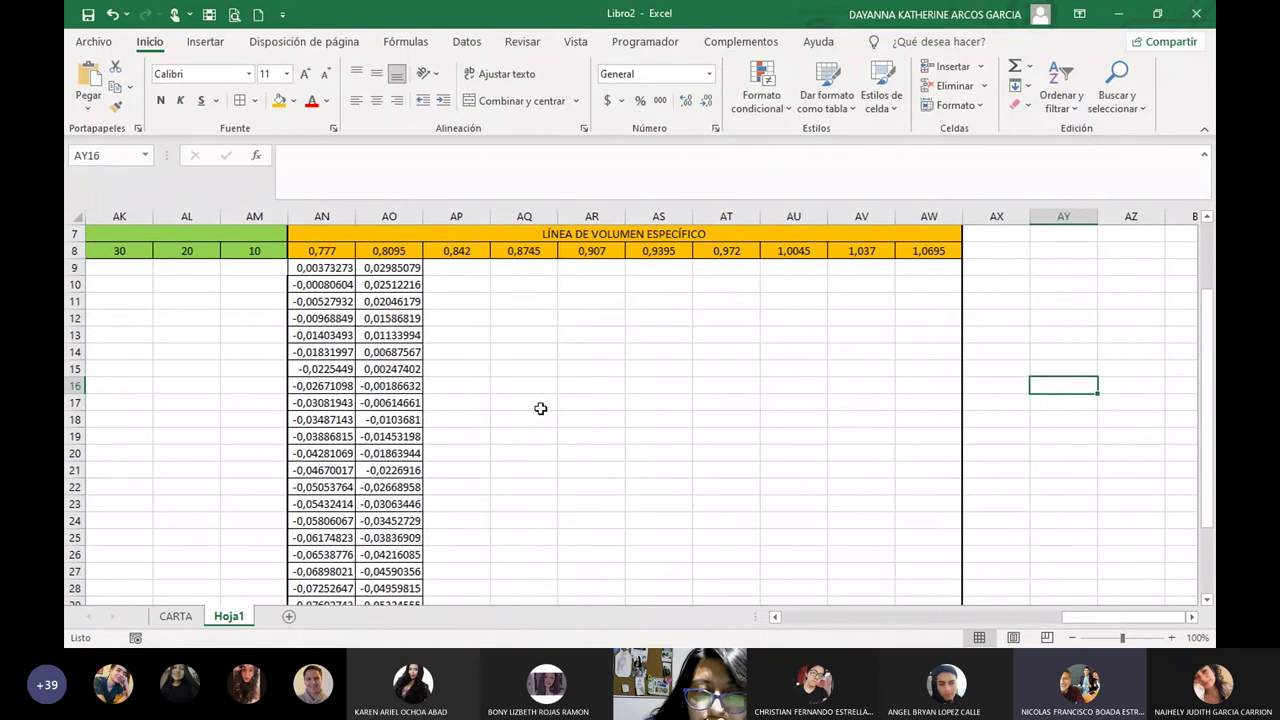
pyautogui.click(524, 352)
pyautogui.click(300, 268)
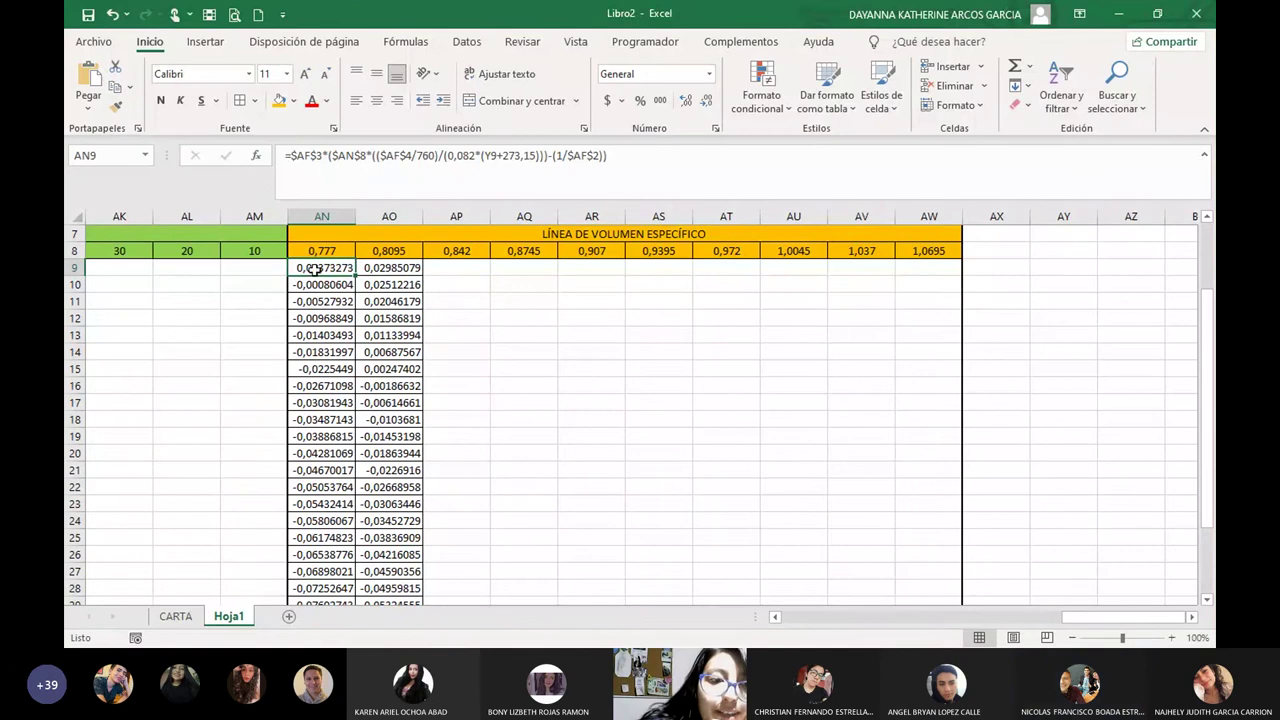
pyautogui.moveTo(324, 249); pyautogui.dragTo(920, 251)
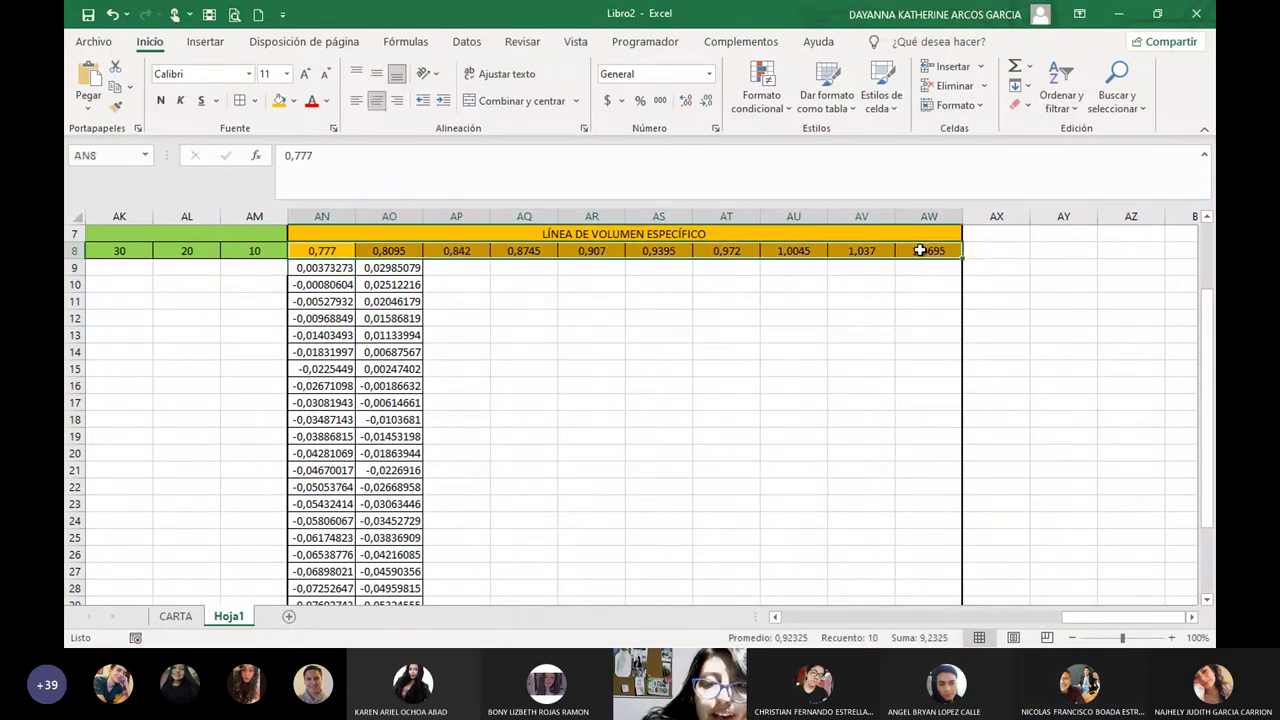
pyautogui.click(835, 318)
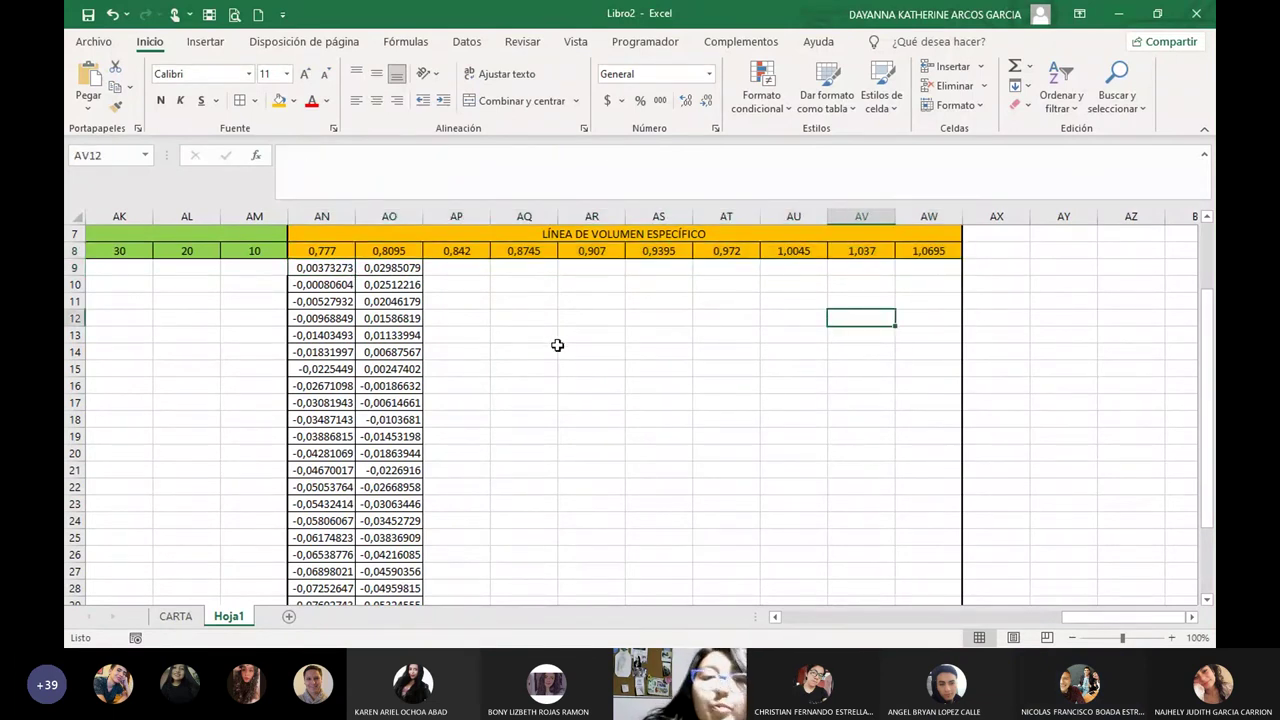
# Check the 100 and 90 humidity columns in the specific-volume ranges table, and return to the volume line table.
pyautogui.scroll(2, 557, 345)
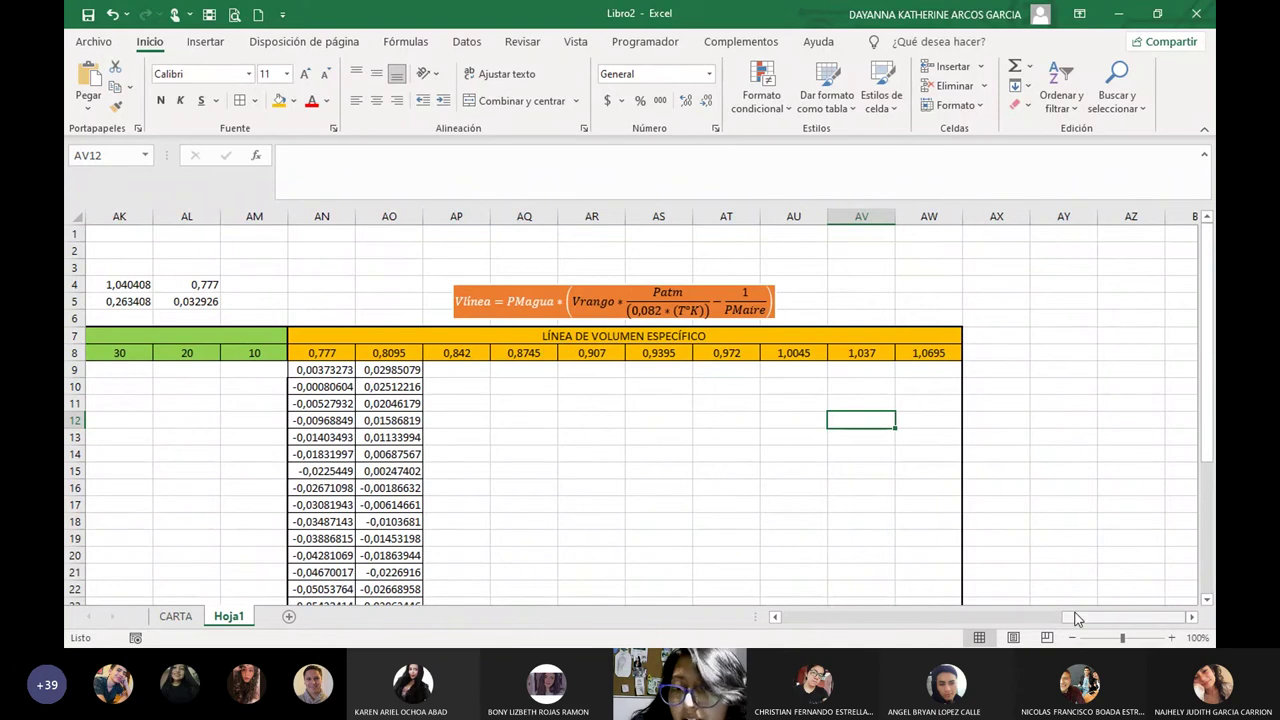
pyautogui.moveTo(1074, 617); pyautogui.dragTo(1036, 617)
pyautogui.click(116, 351)
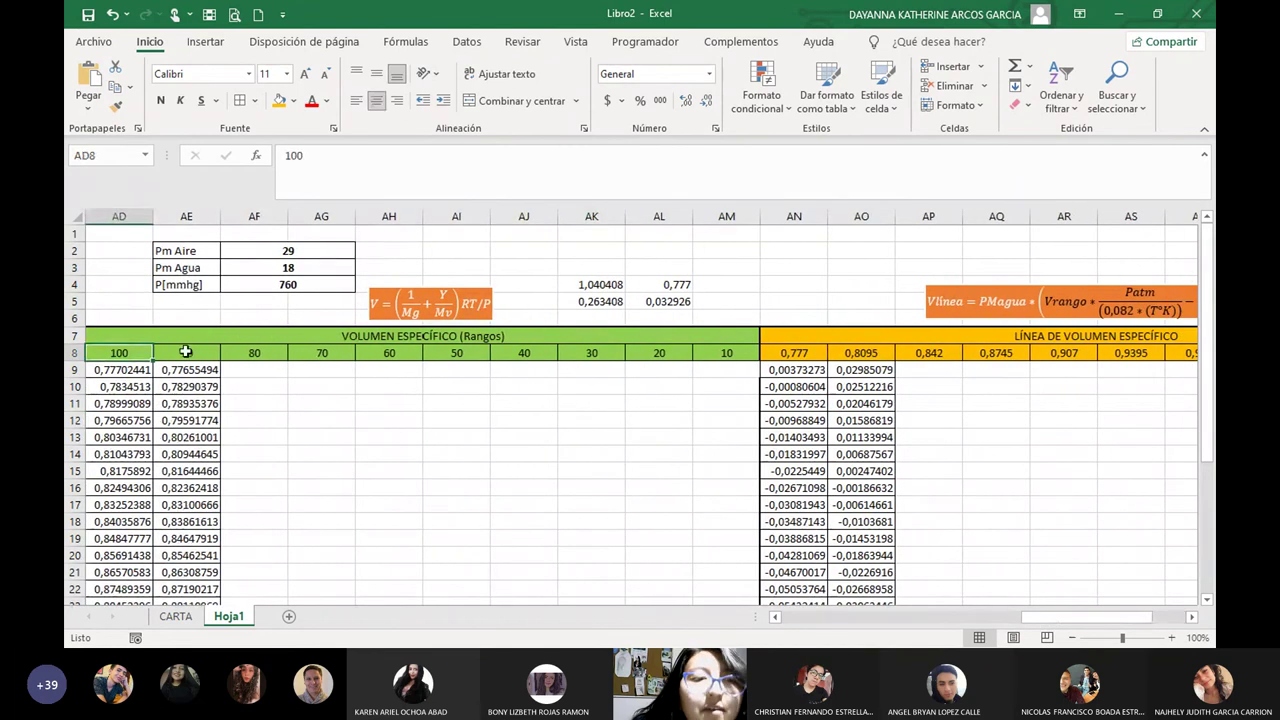
pyautogui.click(190, 352)
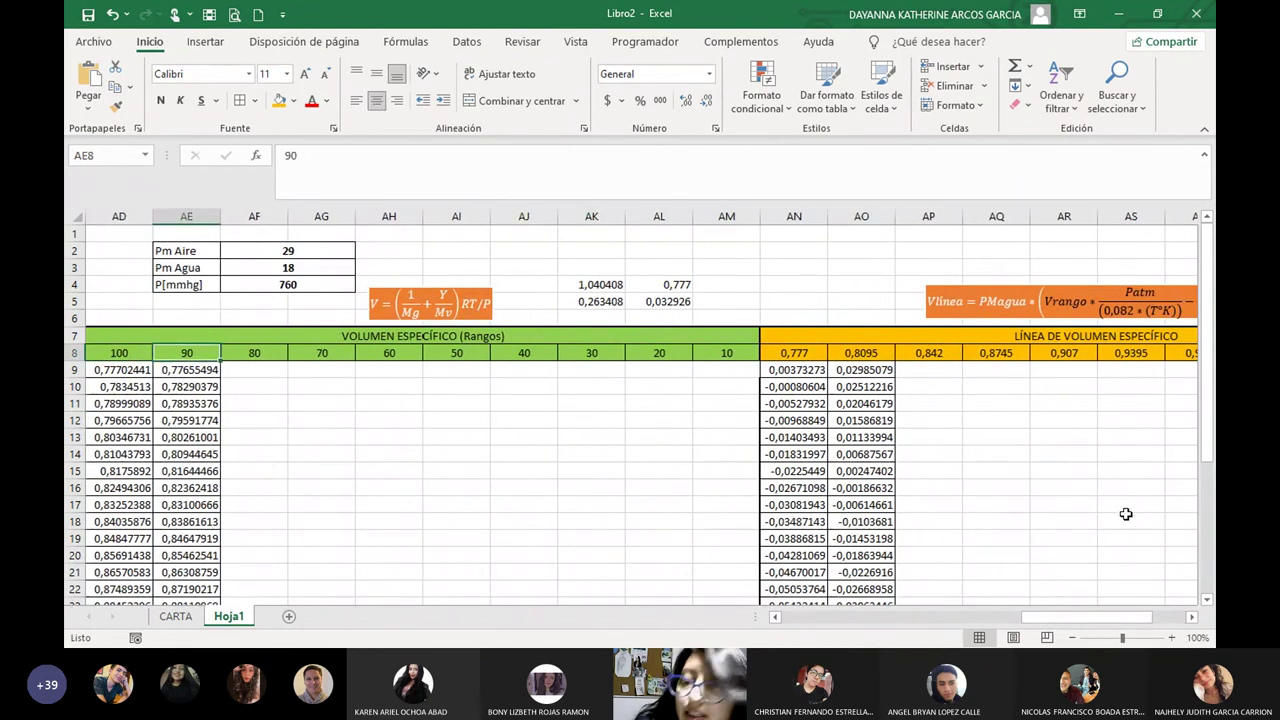
pyautogui.moveTo(1100, 617); pyautogui.dragTo(1163, 620)
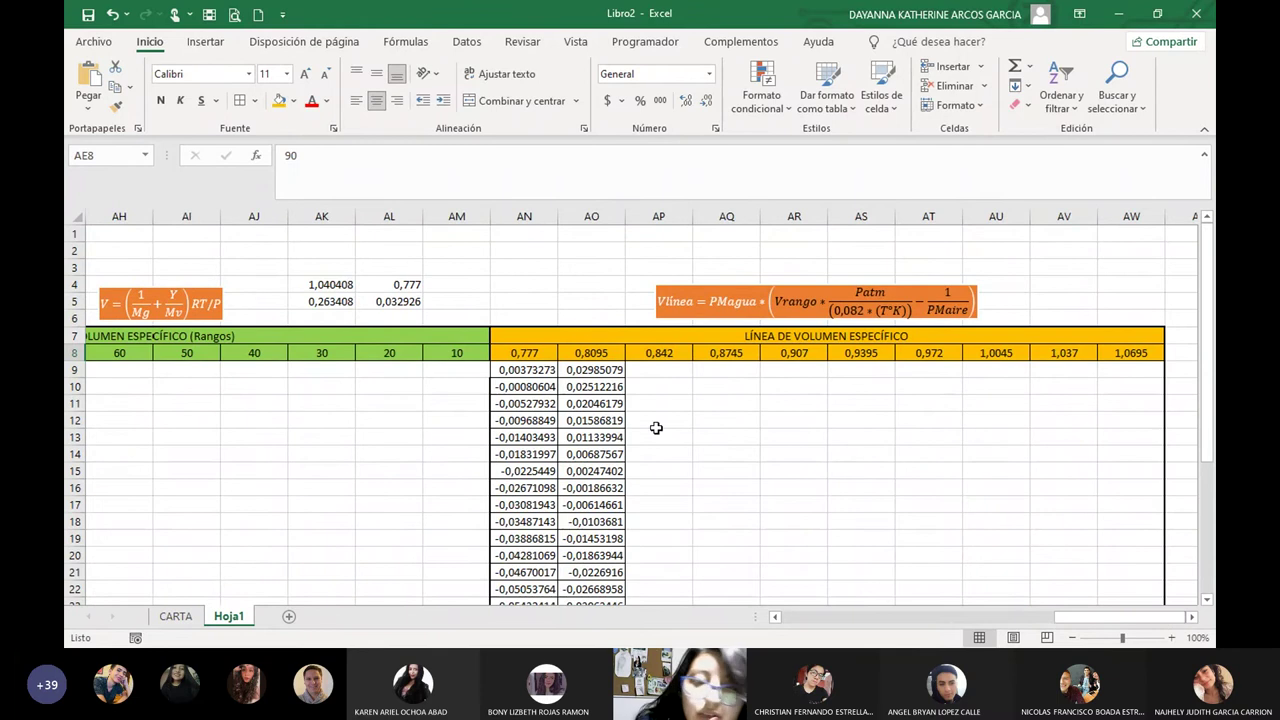
# Review the volume headings in AN8:AW8 against the limits in AK4 and AL4 and their difference formula in AK5.
pyautogui.click(527, 357)
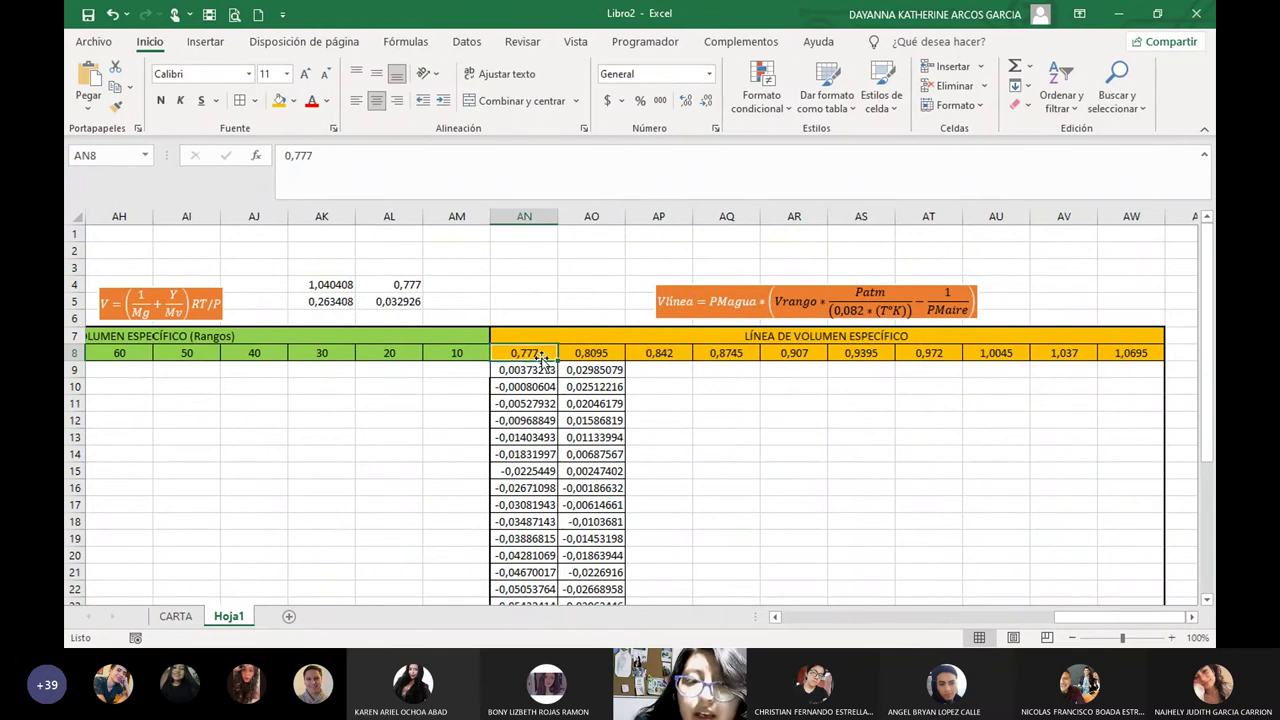
pyautogui.moveTo(537, 355); pyautogui.dragTo(1130, 355)
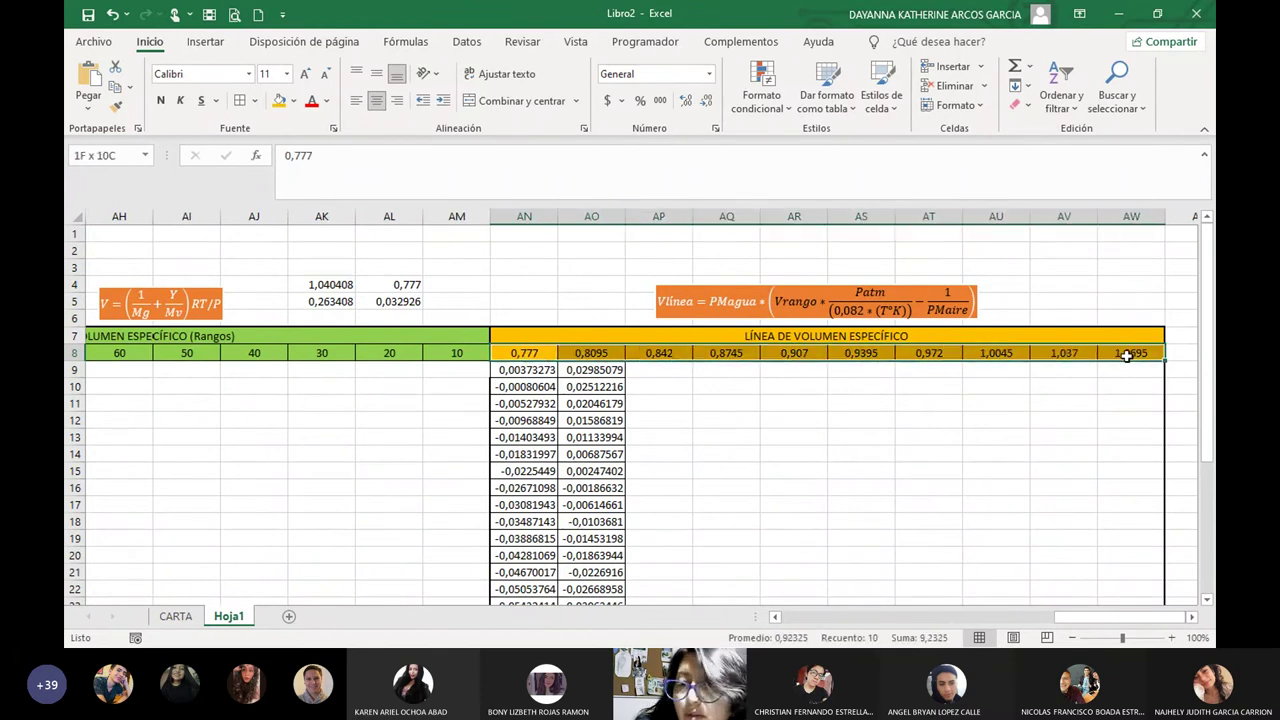
pyautogui.click(1016, 431)
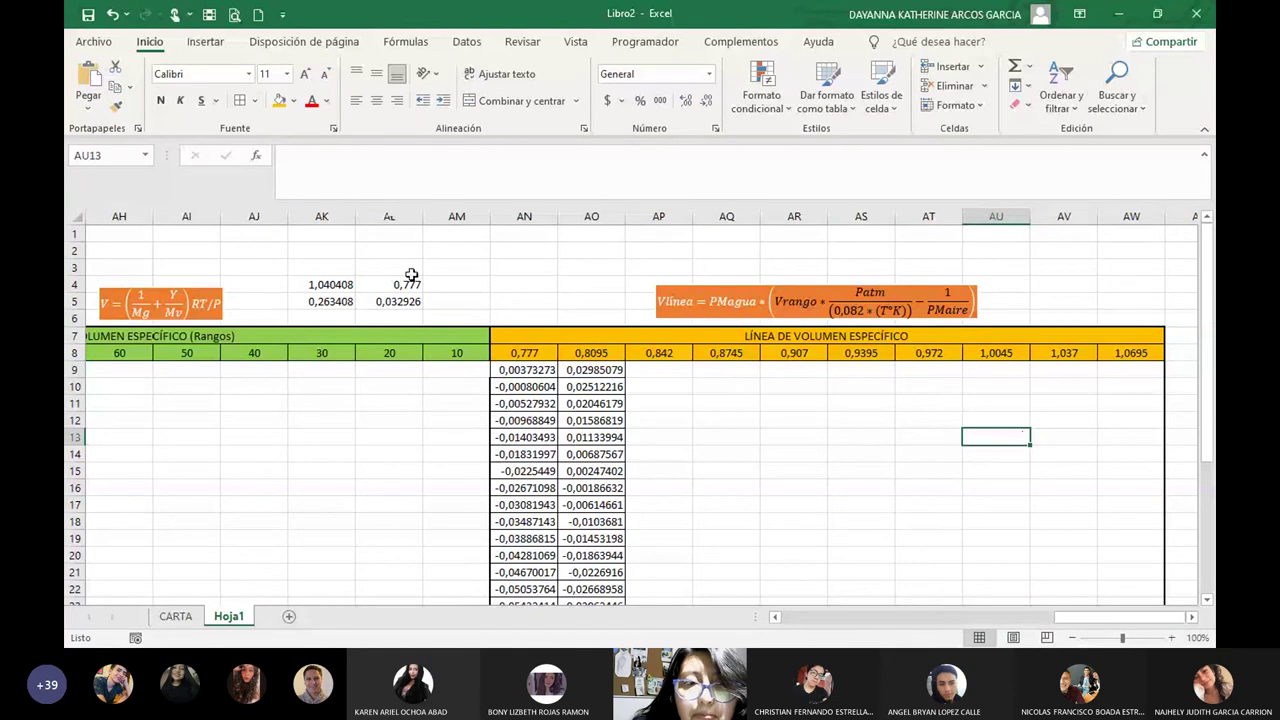
pyautogui.click(333, 284)
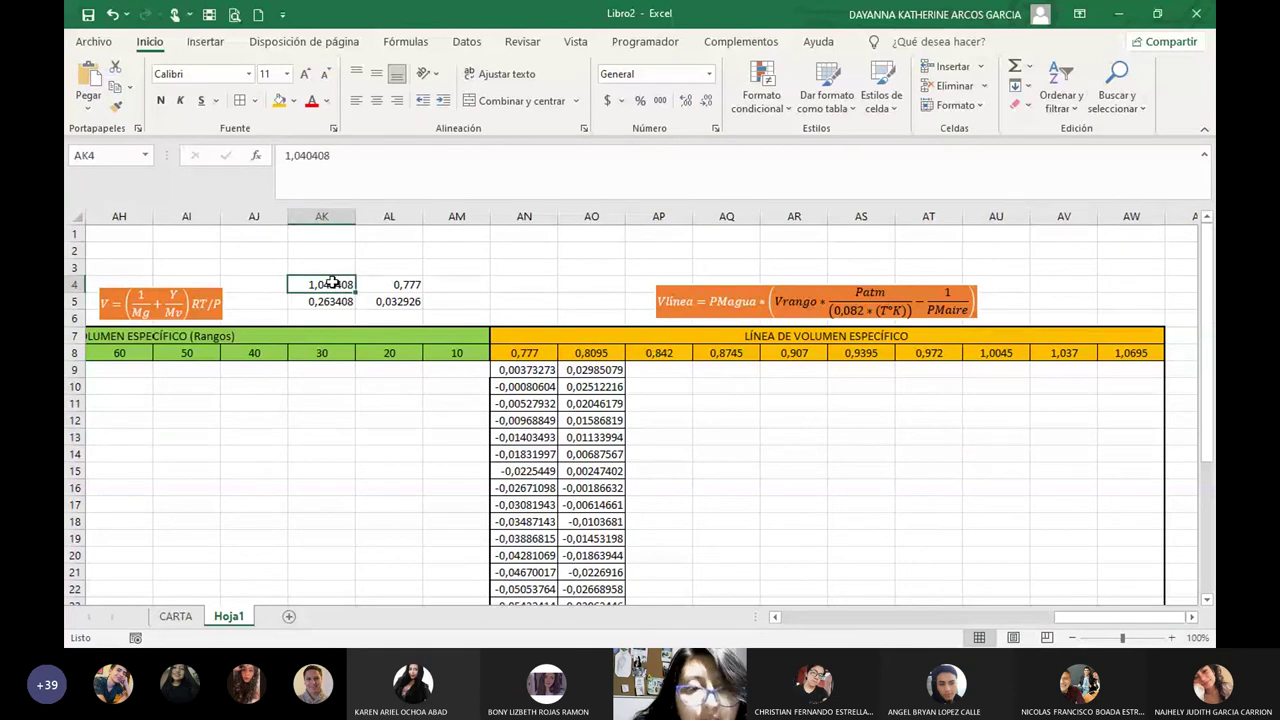
pyautogui.click(402, 286)
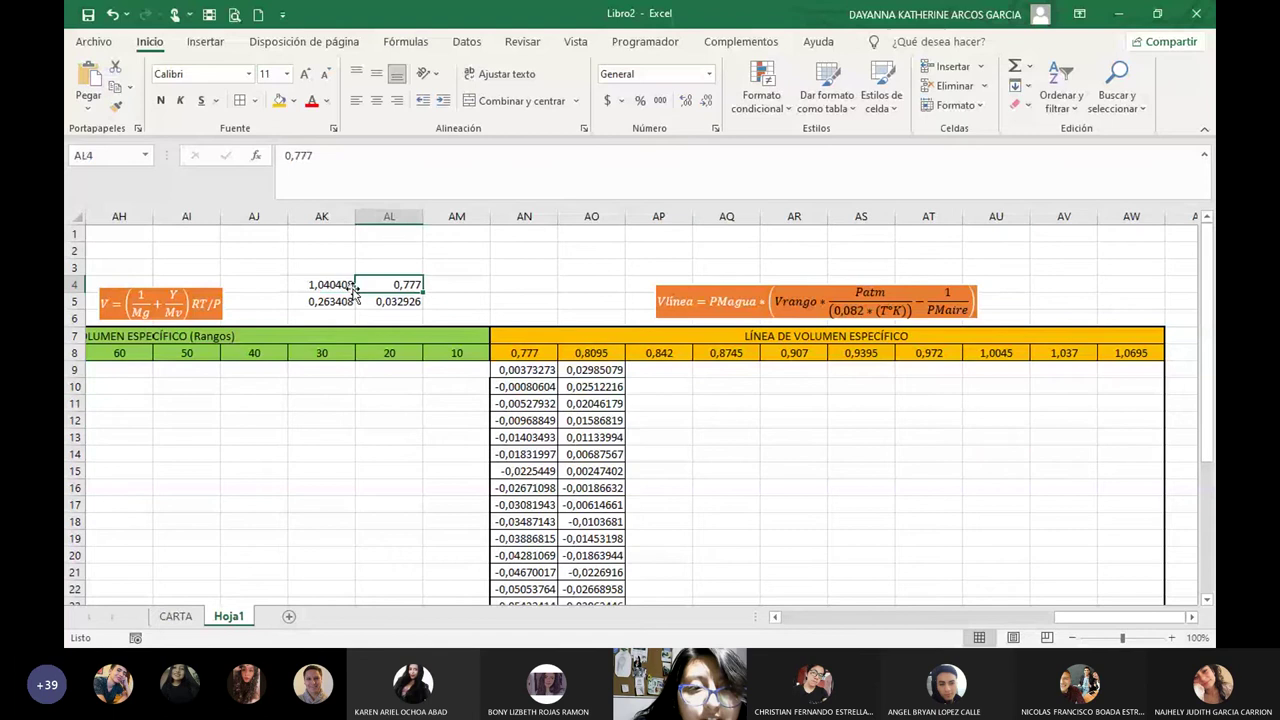
pyautogui.click(326, 301)
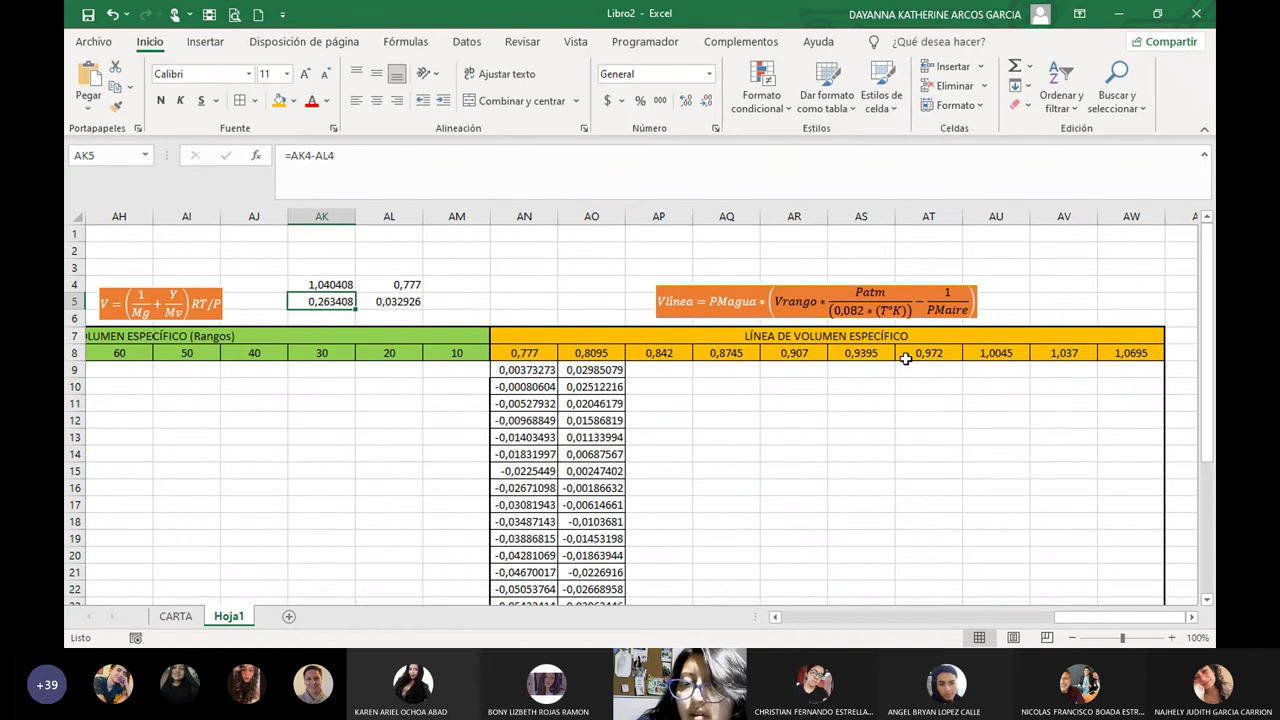
pyautogui.click(870, 483)
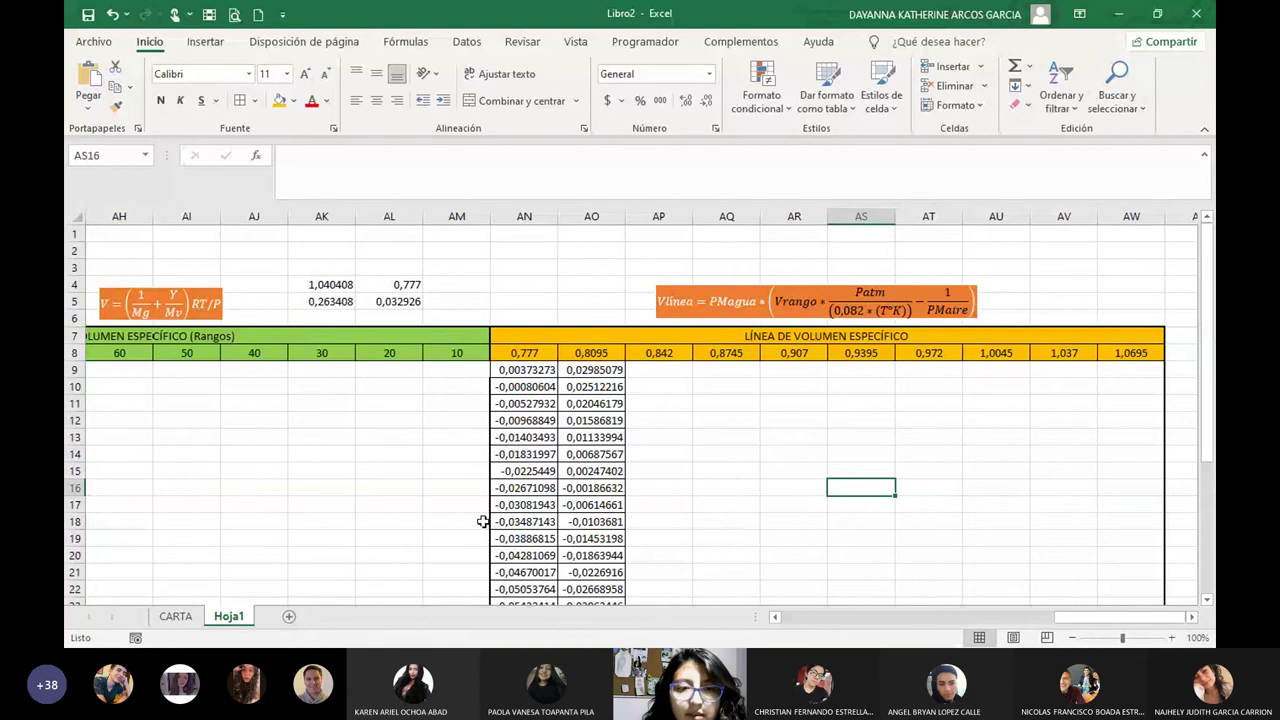
# Remove the steep 0,8095 specific-volume line from the chart on the CARTA sheet.
pyautogui.hotkey('ctrl', 'pageup')
pyautogui.scroll(-2, 317, 491)
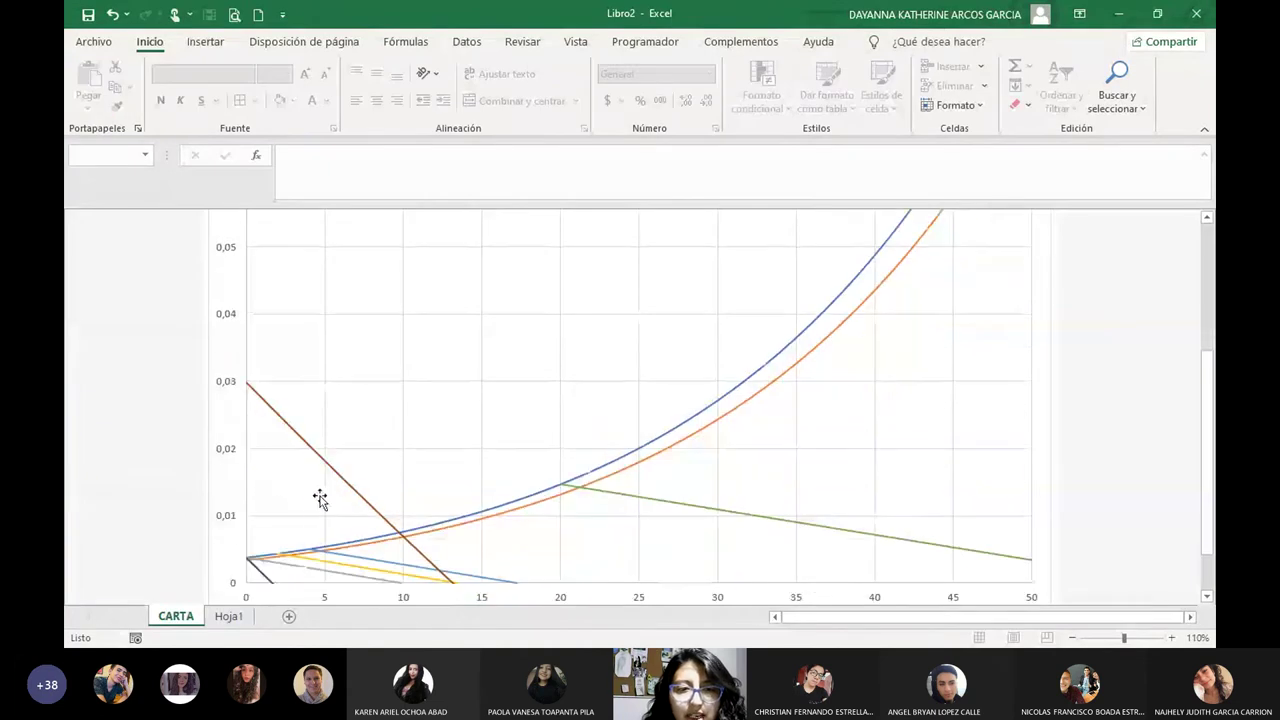
pyautogui.click(335, 477)
pyautogui.click(366, 402)
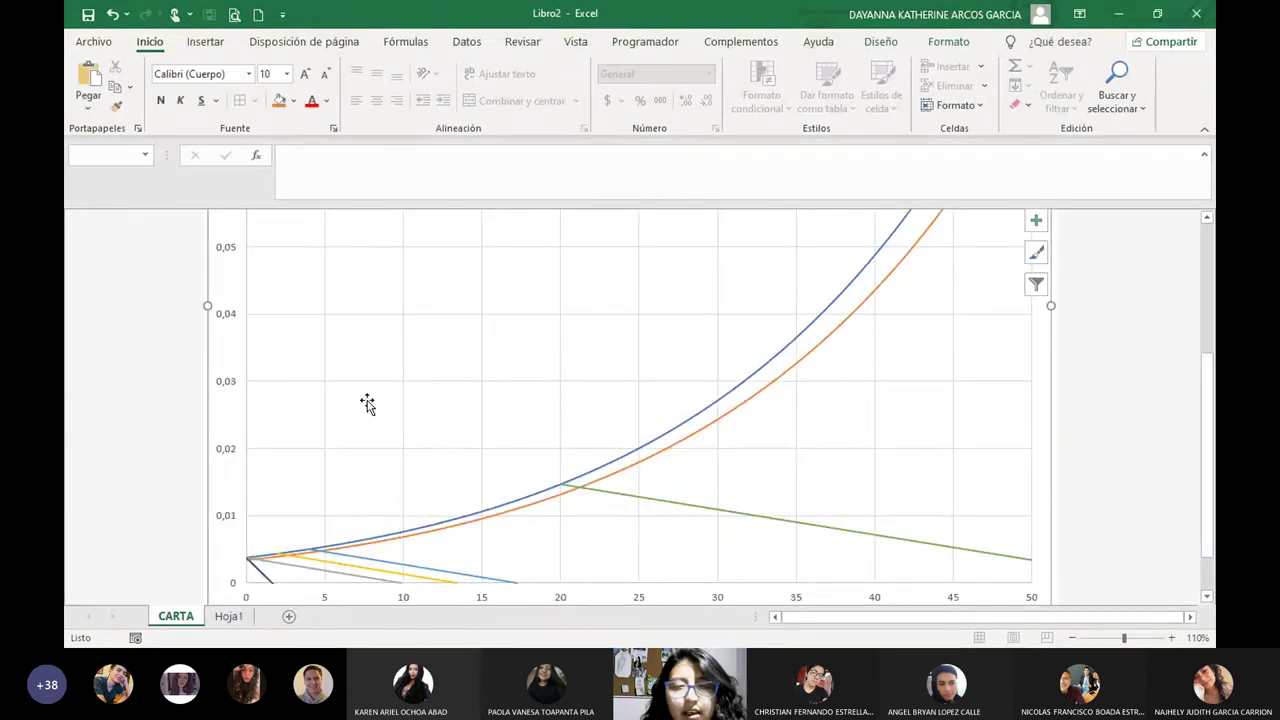
# Add a new data series to the CARTA chart, using the temperatures in Hoja1 B9:B34 as its X values.
pyautogui.rightClick(367, 400)
pyautogui.click(316, 418)
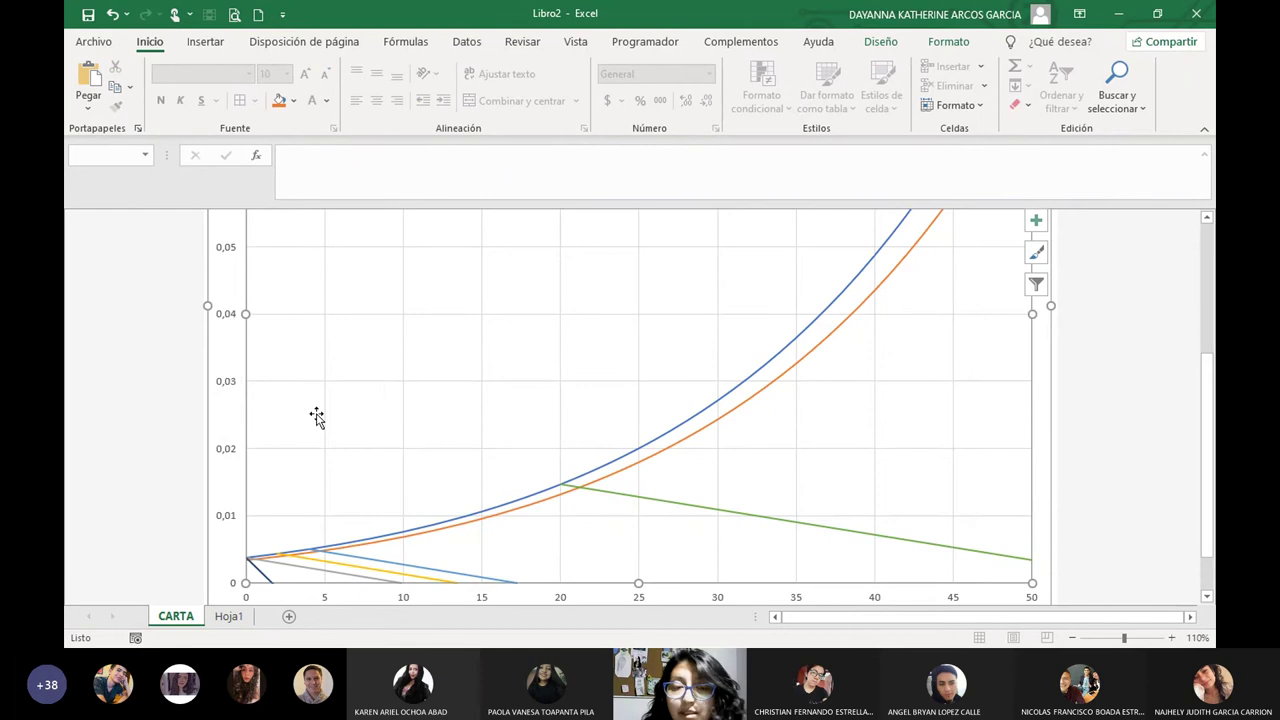
pyautogui.rightClick(382, 386)
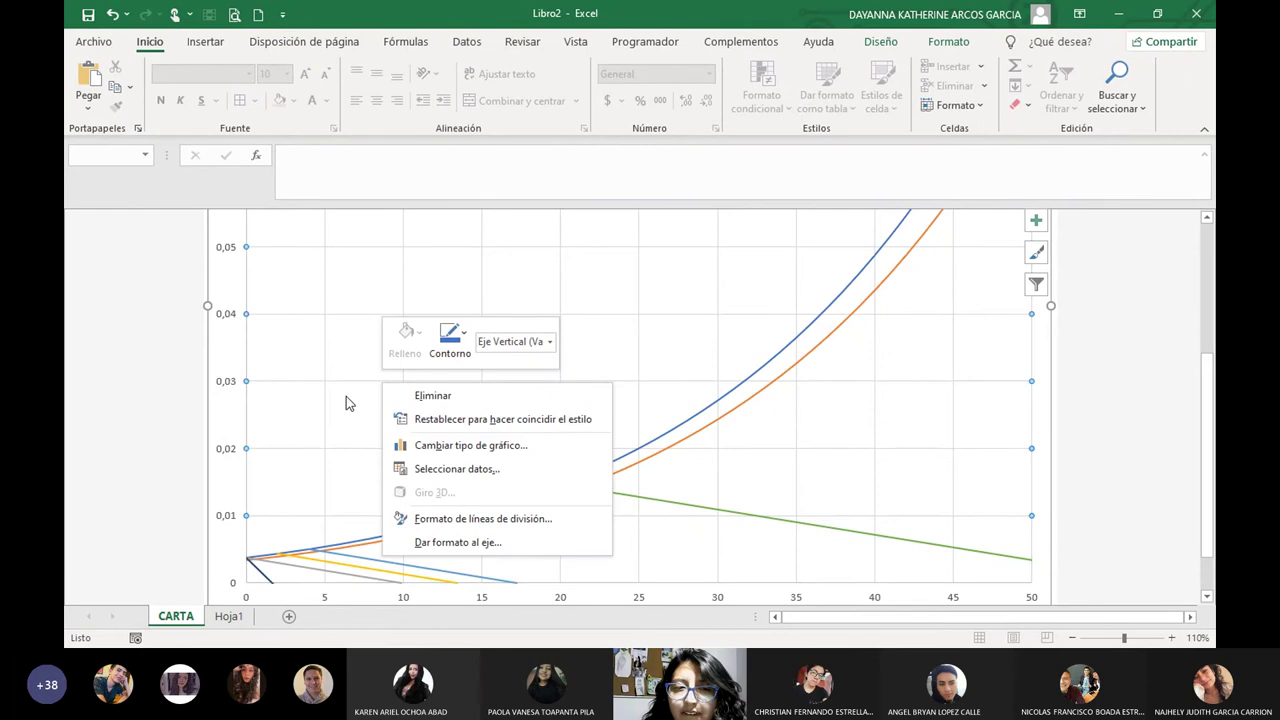
pyautogui.click(346, 397)
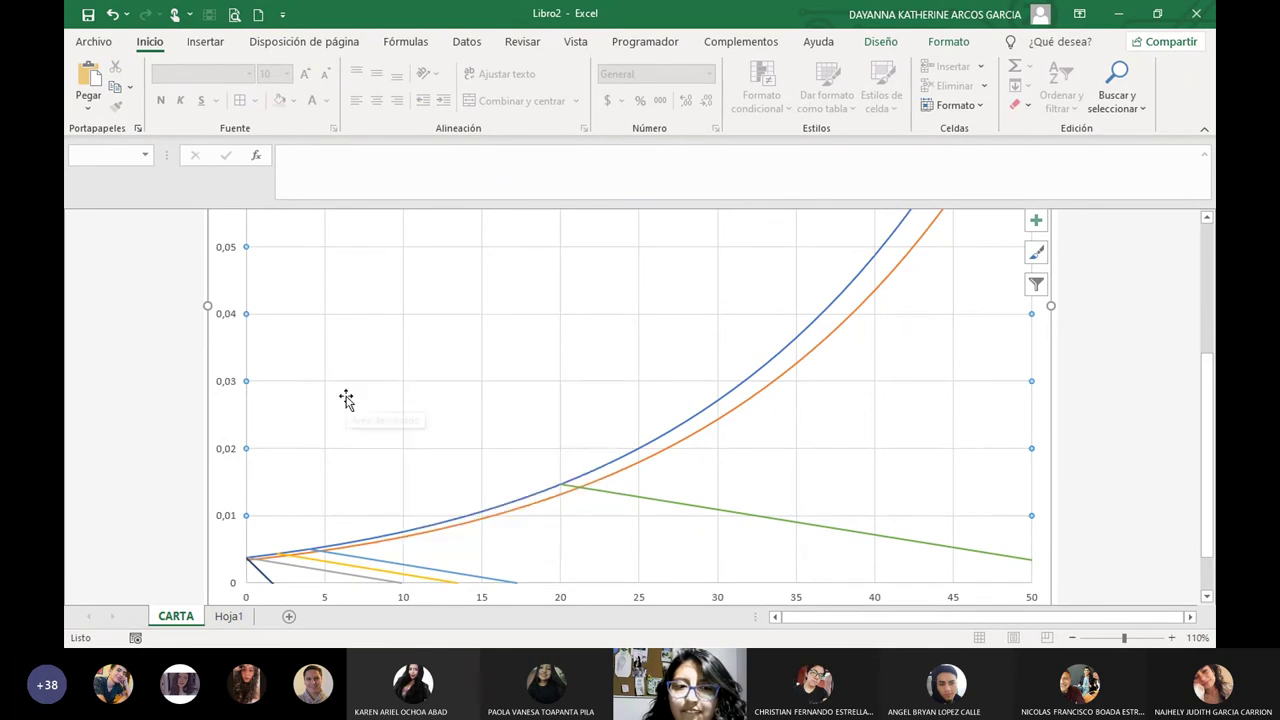
pyautogui.rightClick(346, 397)
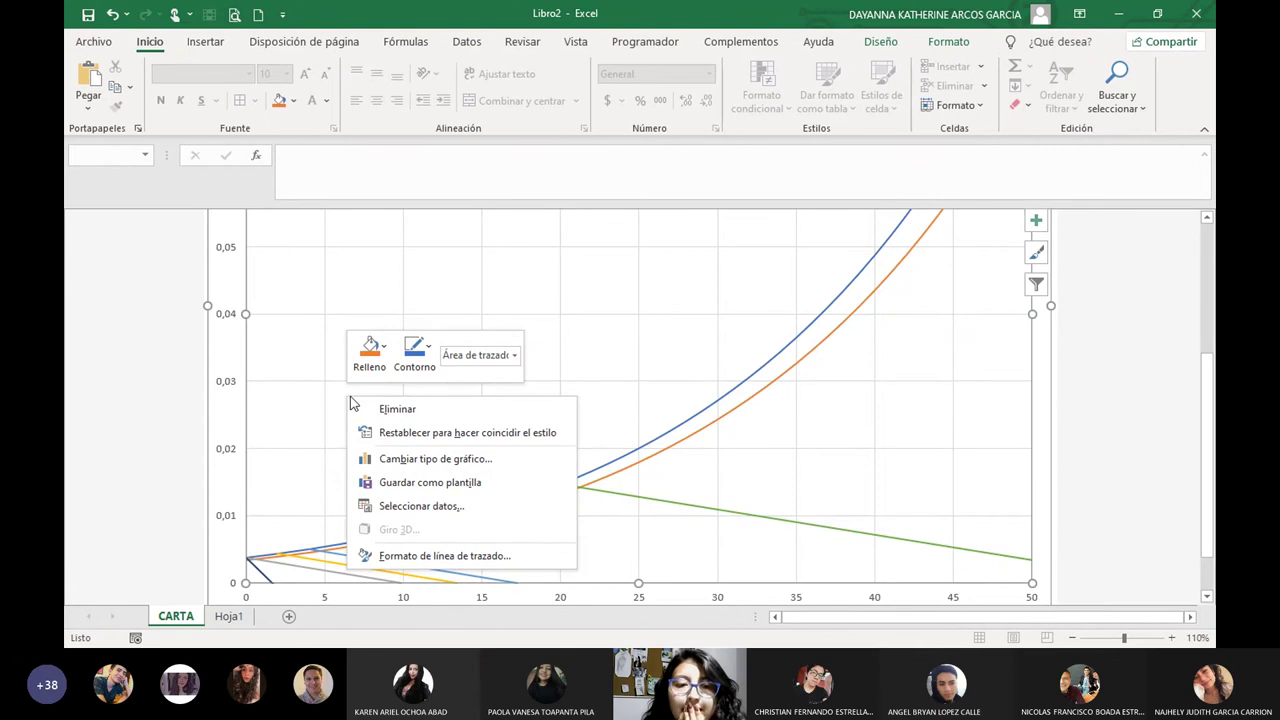
pyautogui.click(463, 507)
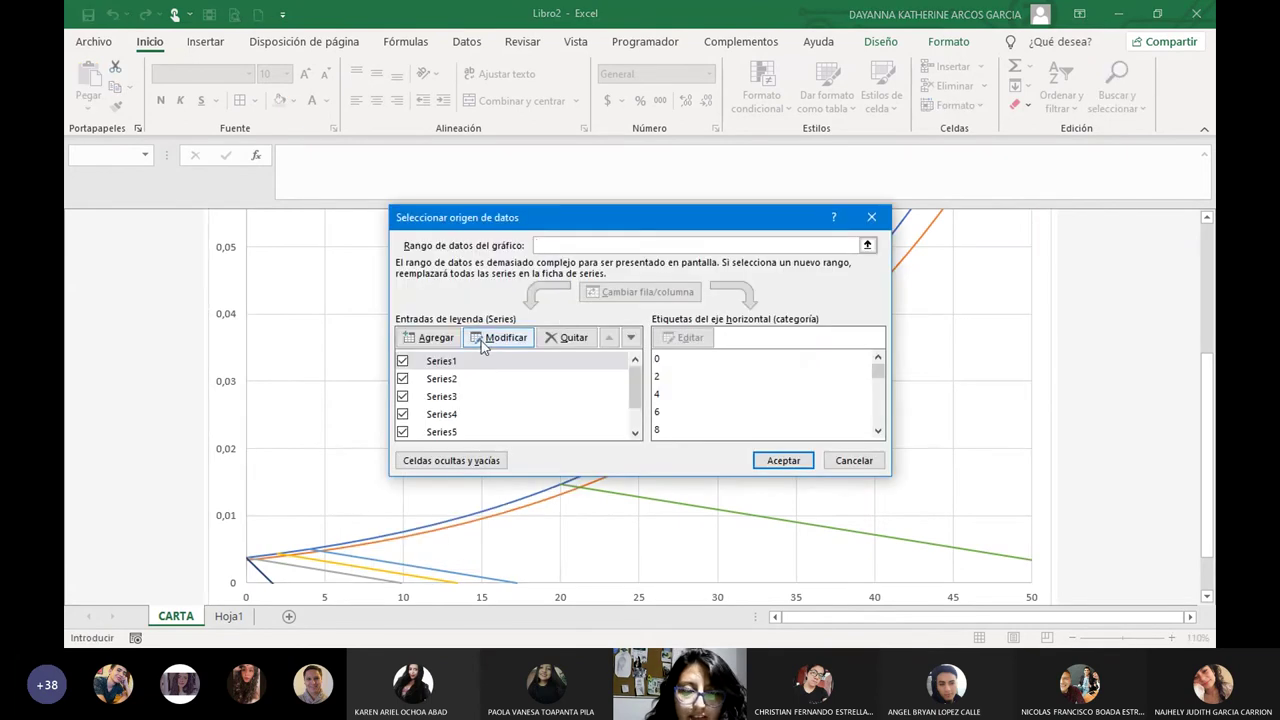
pyautogui.click(430, 338)
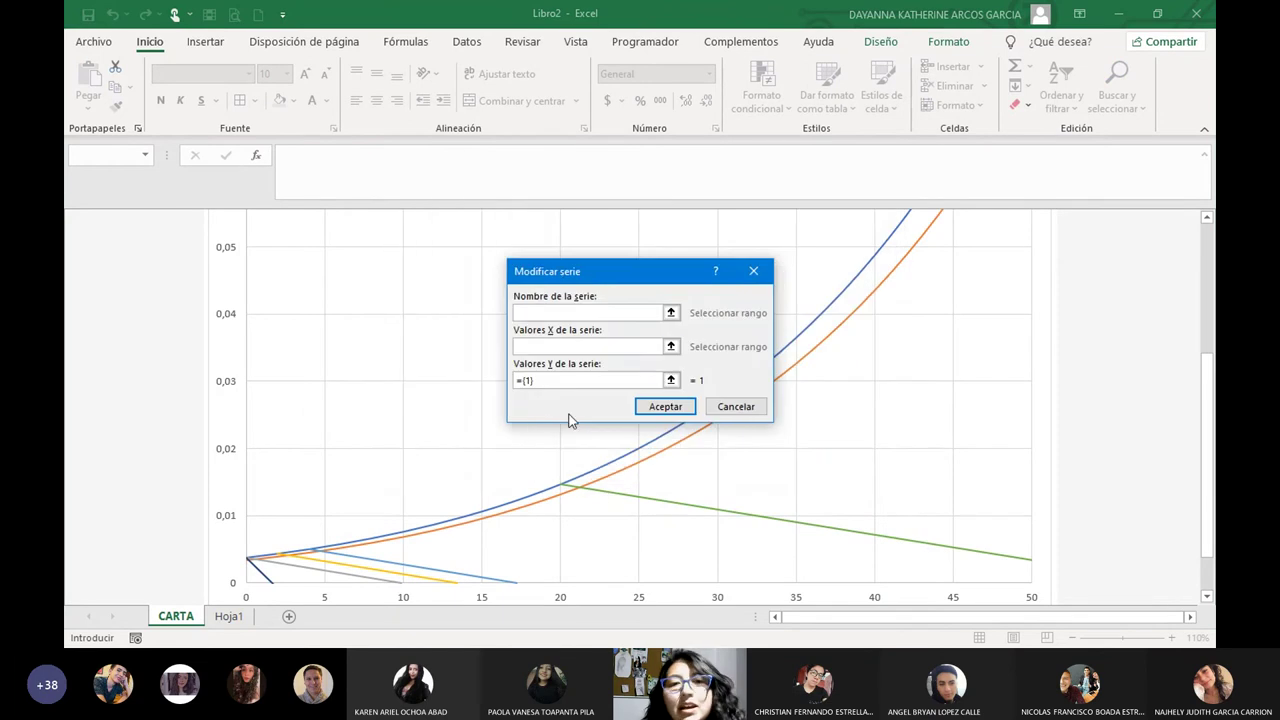
pyautogui.click(671, 346)
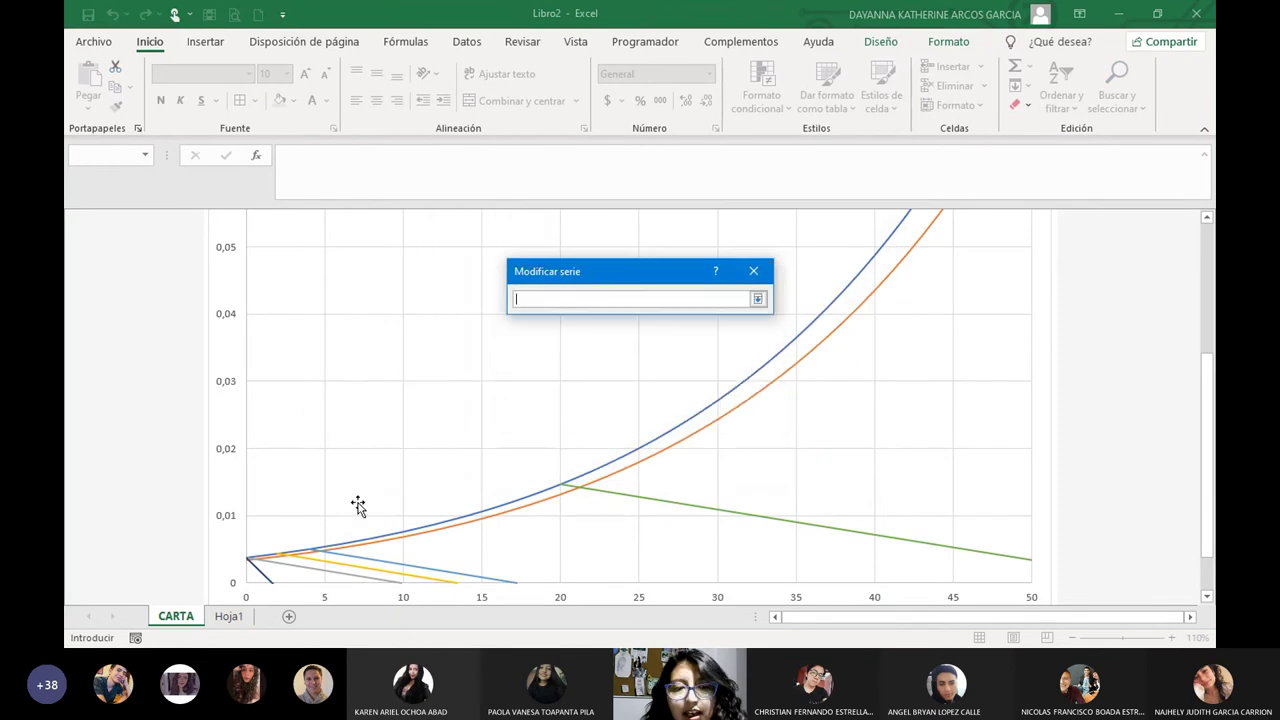
pyautogui.click(231, 620)
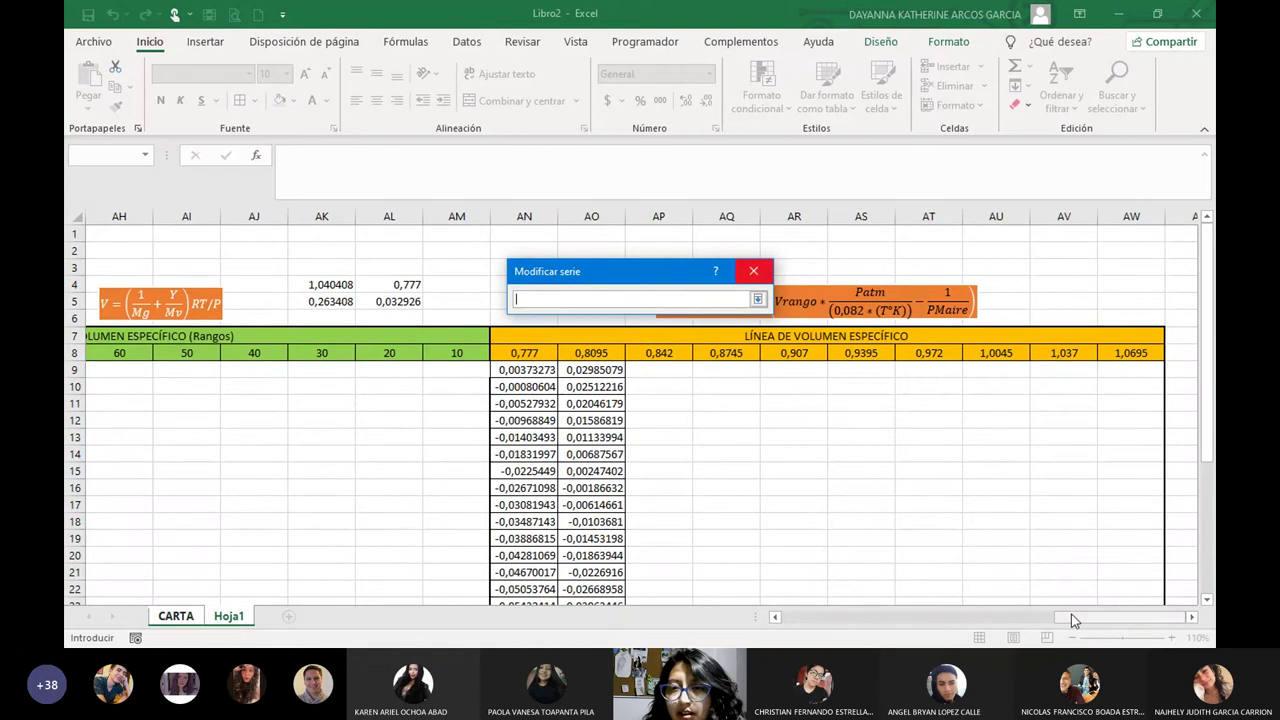
pyautogui.moveTo(1071, 614); pyautogui.dragTo(770, 640)
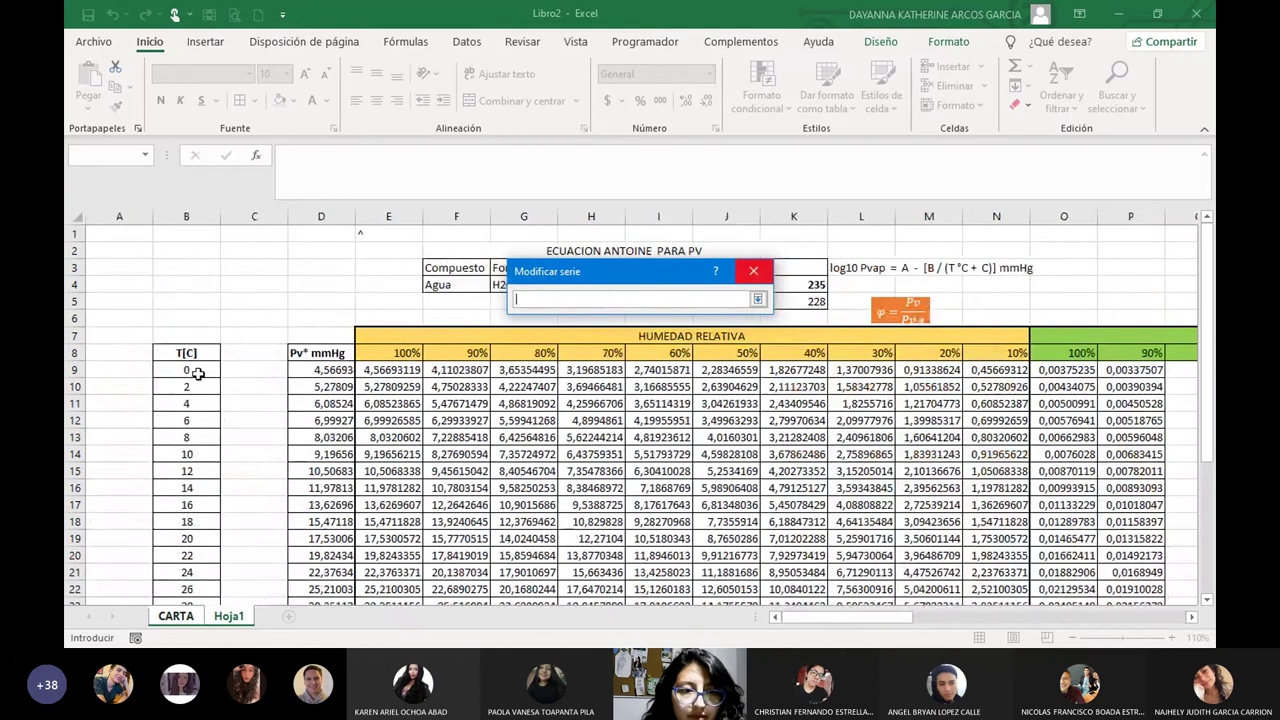
pyautogui.moveTo(189, 371); pyautogui.dragTo(177, 571)
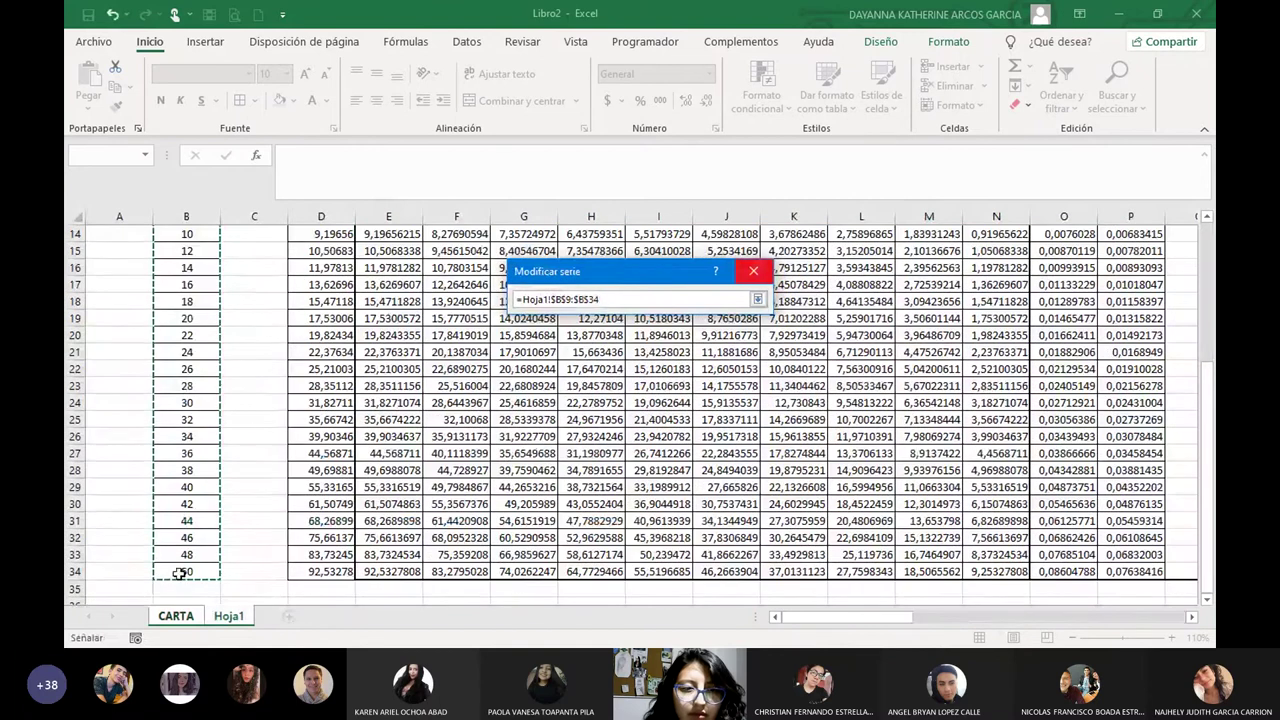
pyautogui.click(757, 299)
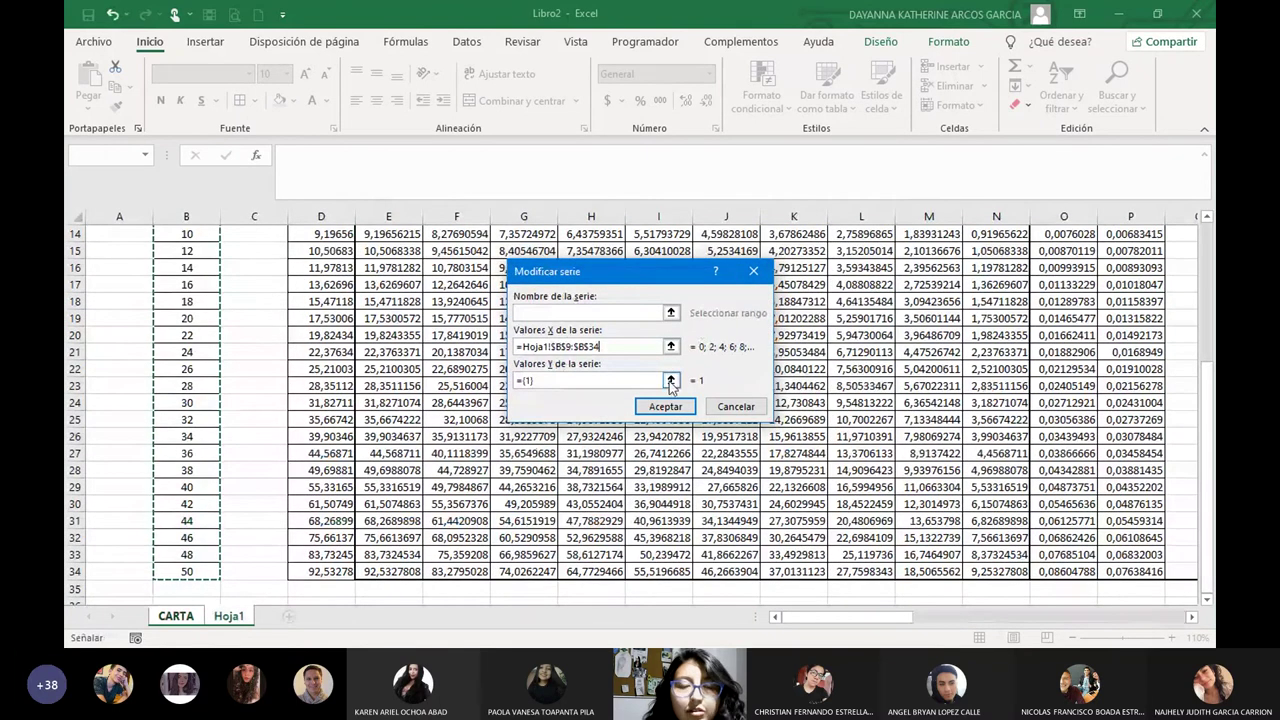
# Set the new series' Y values to the 0,8095 volume line column, Hoja1 AO9:AO34, and apply the series to the chart.
pyautogui.click(671, 381)
pyautogui.click(671, 381)
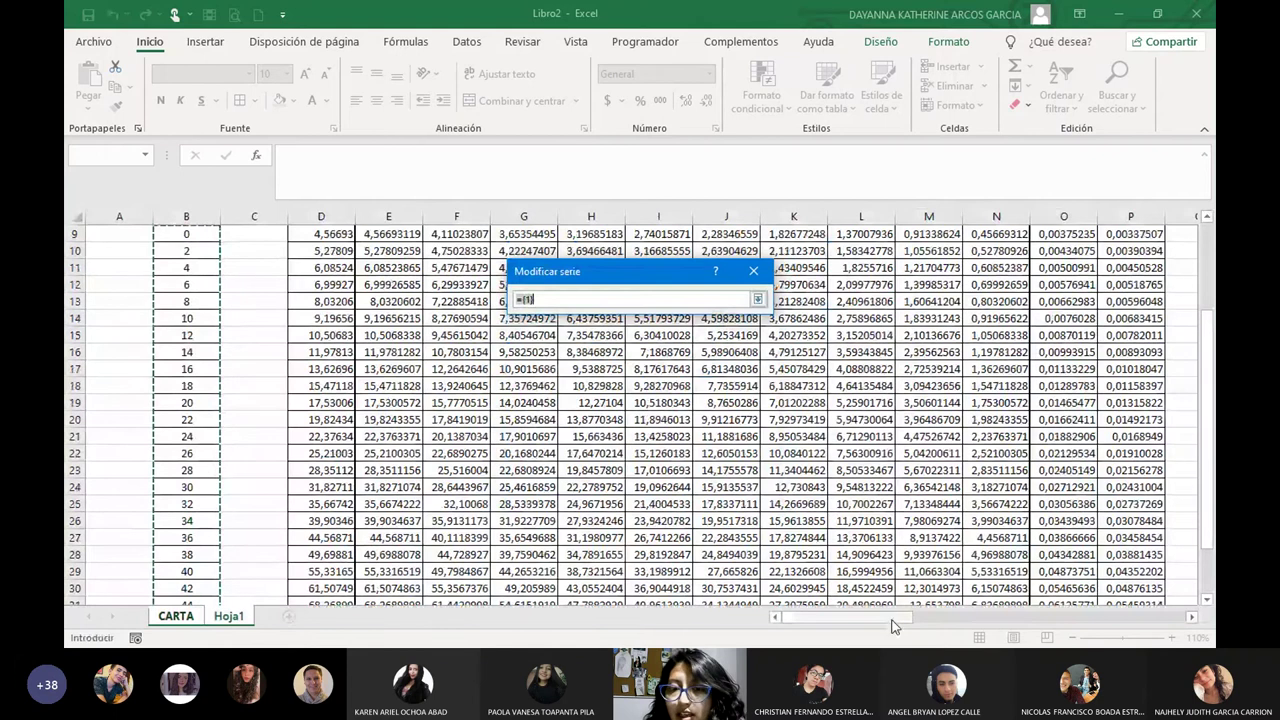
pyautogui.moveTo(895, 625); pyautogui.dragTo(1140, 625)
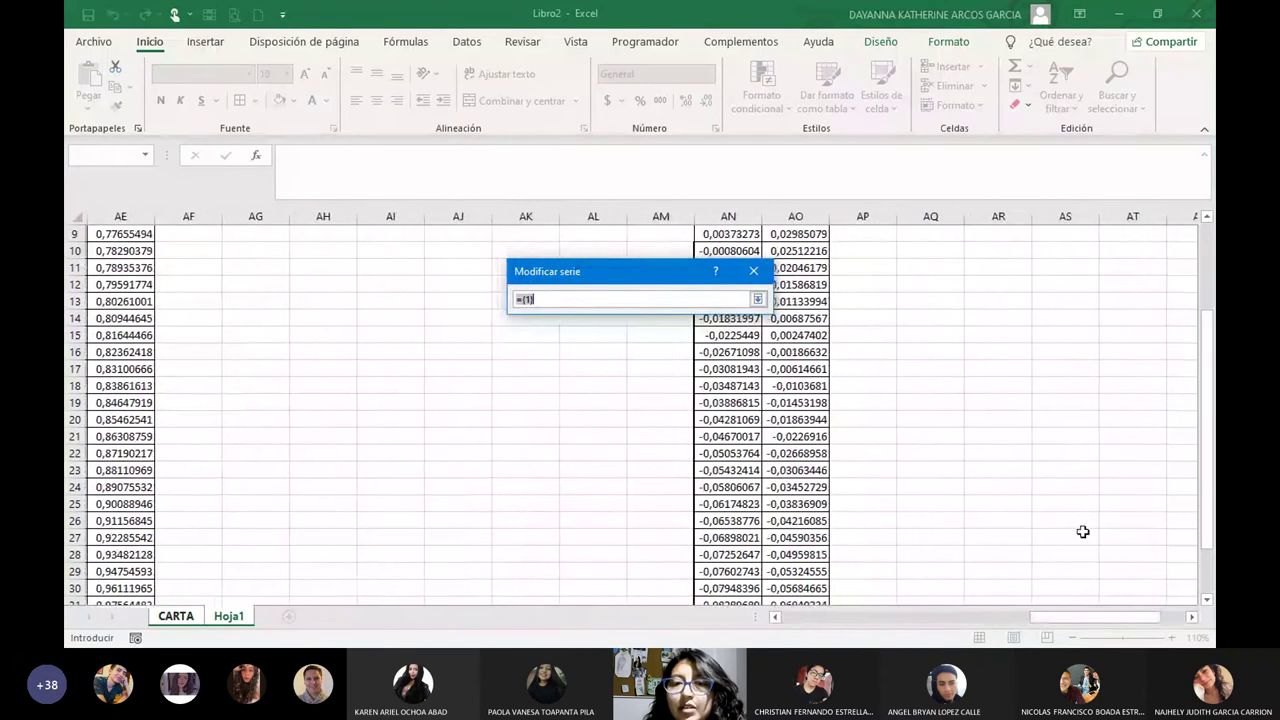
pyautogui.scroll(2, 940, 423)
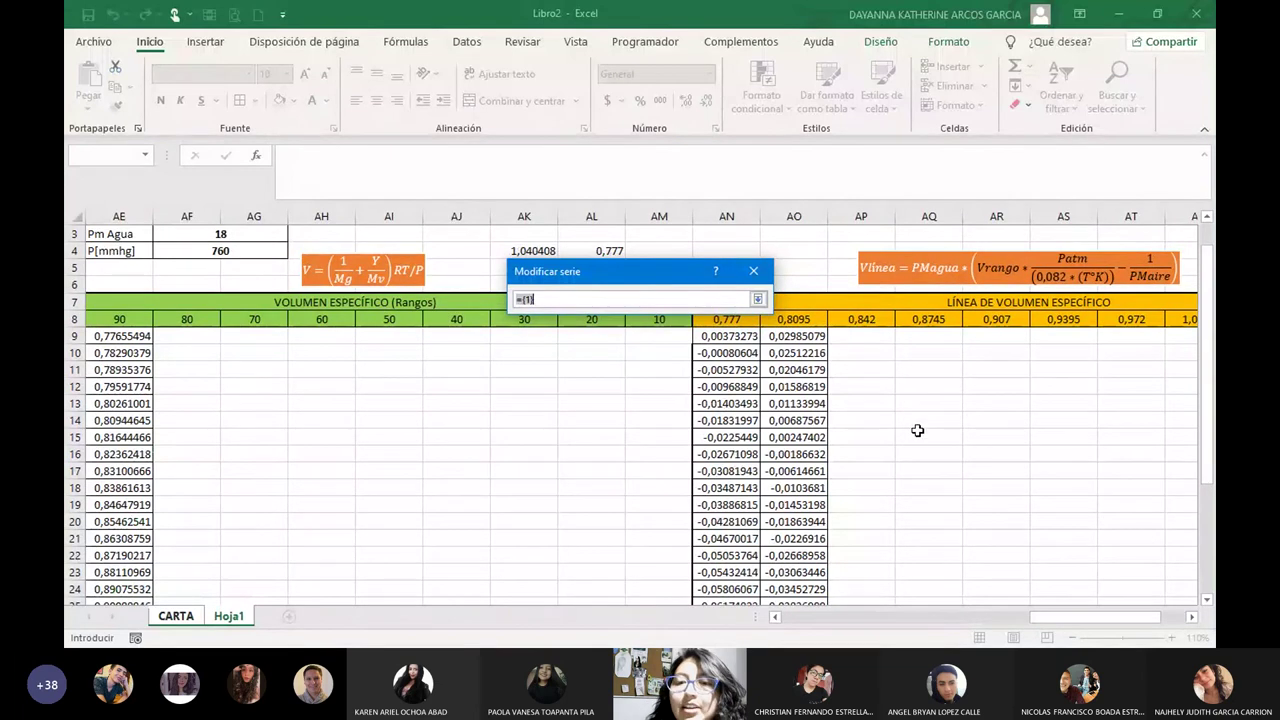
pyautogui.moveTo(1069, 616)
pyautogui.mouseDown()
pyautogui.moveTo(927, 623)
pyautogui.moveTo(1093, 622)
pyautogui.mouseUp()
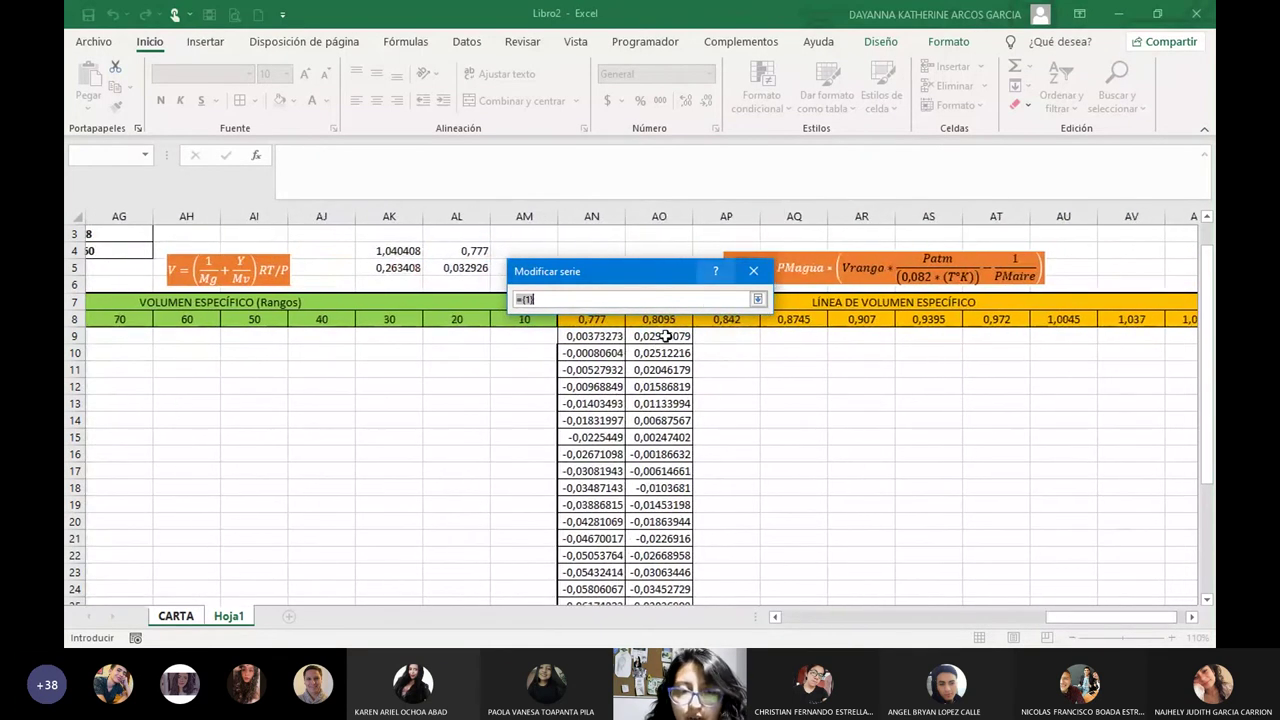
pyautogui.moveTo(666, 336); pyautogui.dragTo(660, 571)
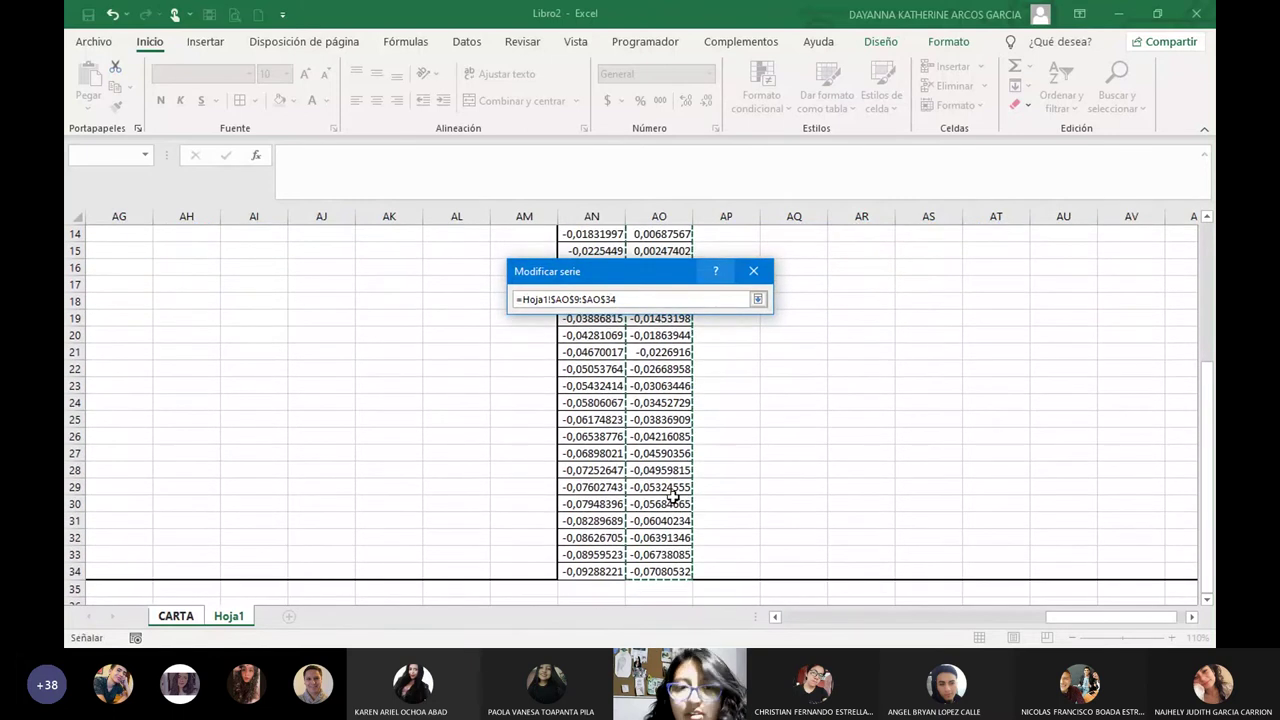
pyautogui.click(757, 298)
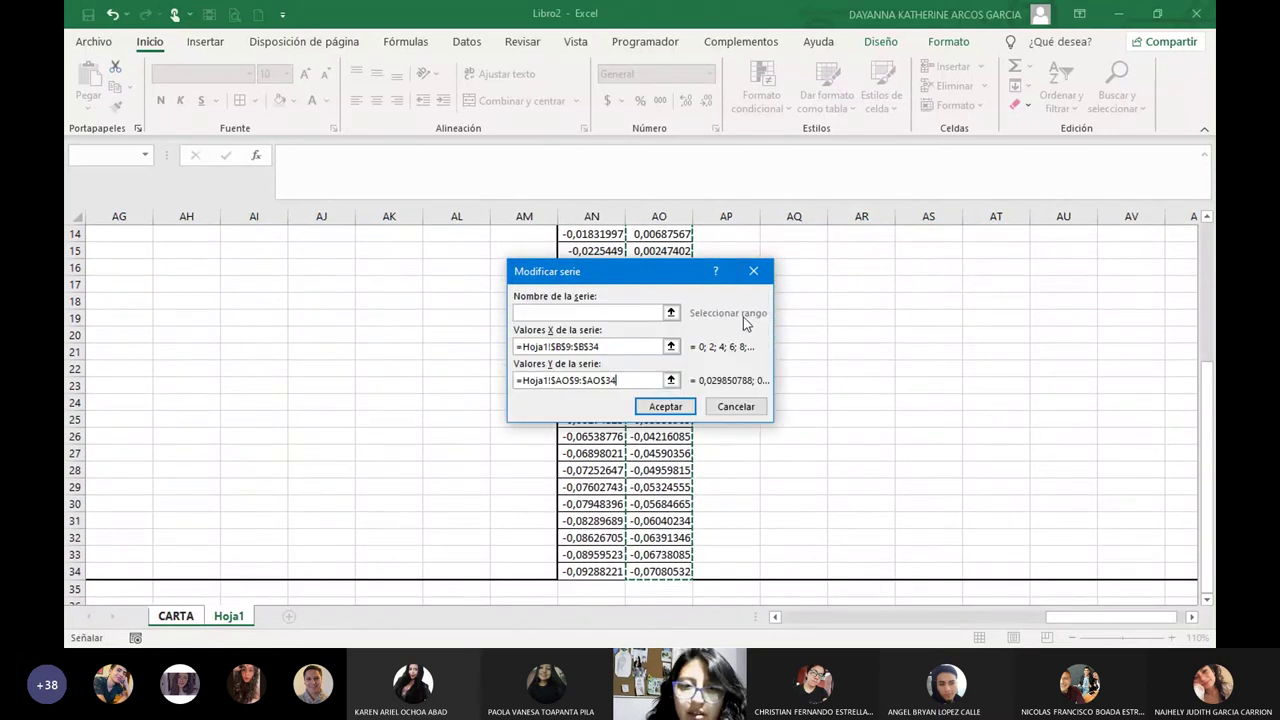
pyautogui.click(684, 410)
pyautogui.click(783, 460)
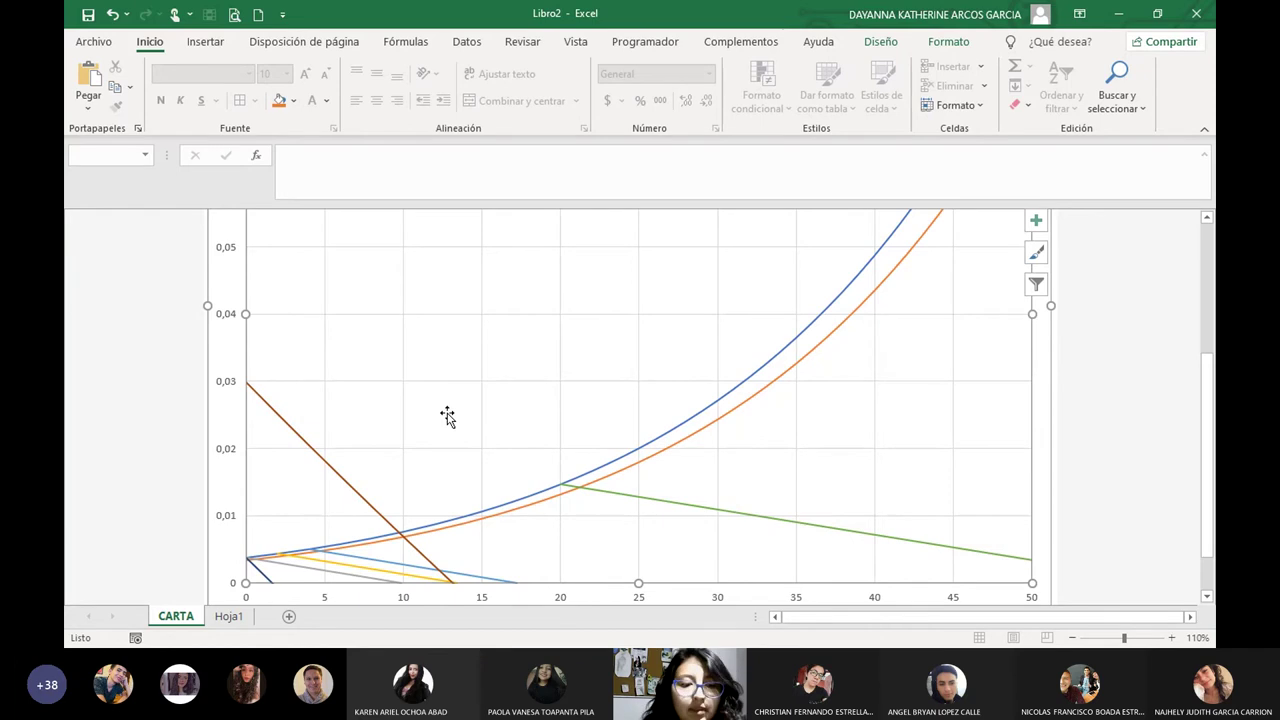
pyautogui.hotkey('alt', 'Tab')
pyautogui.hotkey('alt', 'Tab')
pyautogui.hotkey('alt', 'Tab')
pyautogui.press('Escape')
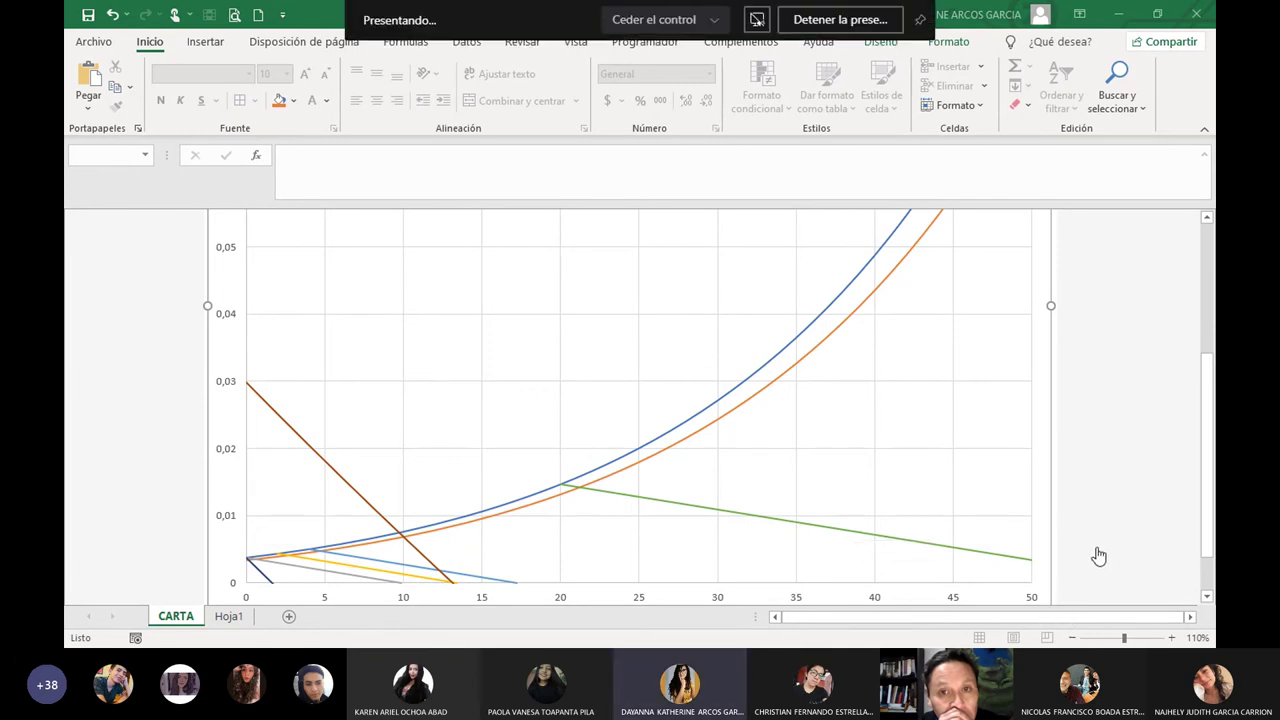
pyautogui.hotkey('alt', 'Tab')
pyautogui.click(685, 354)
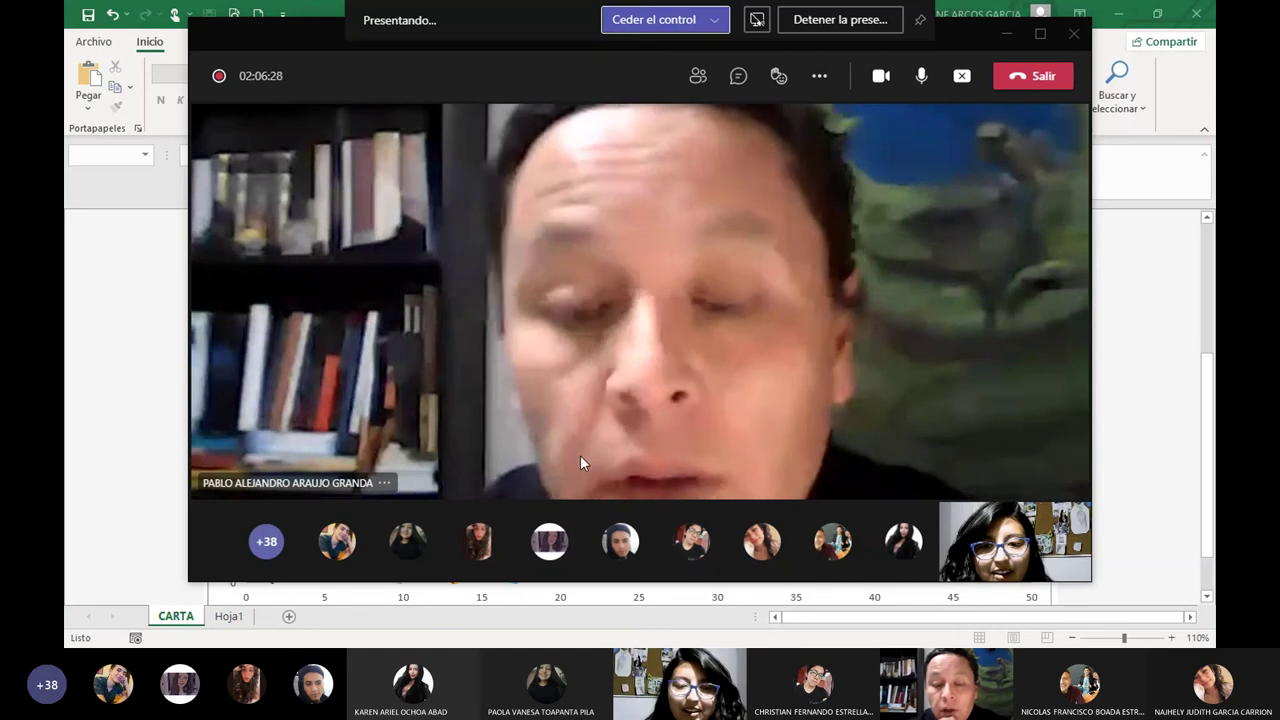
# Switch to the Elaboración carta Psicrométrica workbook and examine the lines of its psychrometric chart.
pyautogui.hotkey('alt', 'Tab')
pyautogui.hotkey('alt', 'Tab')
pyautogui.hotkey('alt', 'Tab')
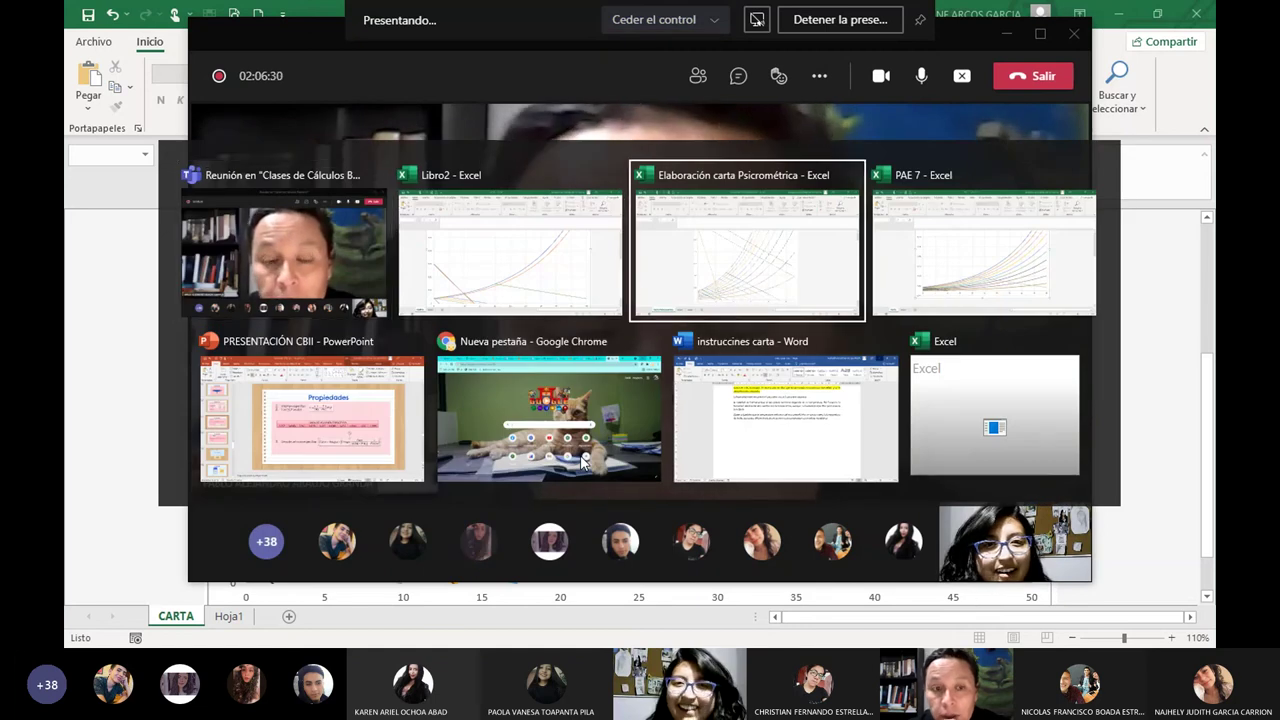
pyautogui.scroll(1, 590, 481)
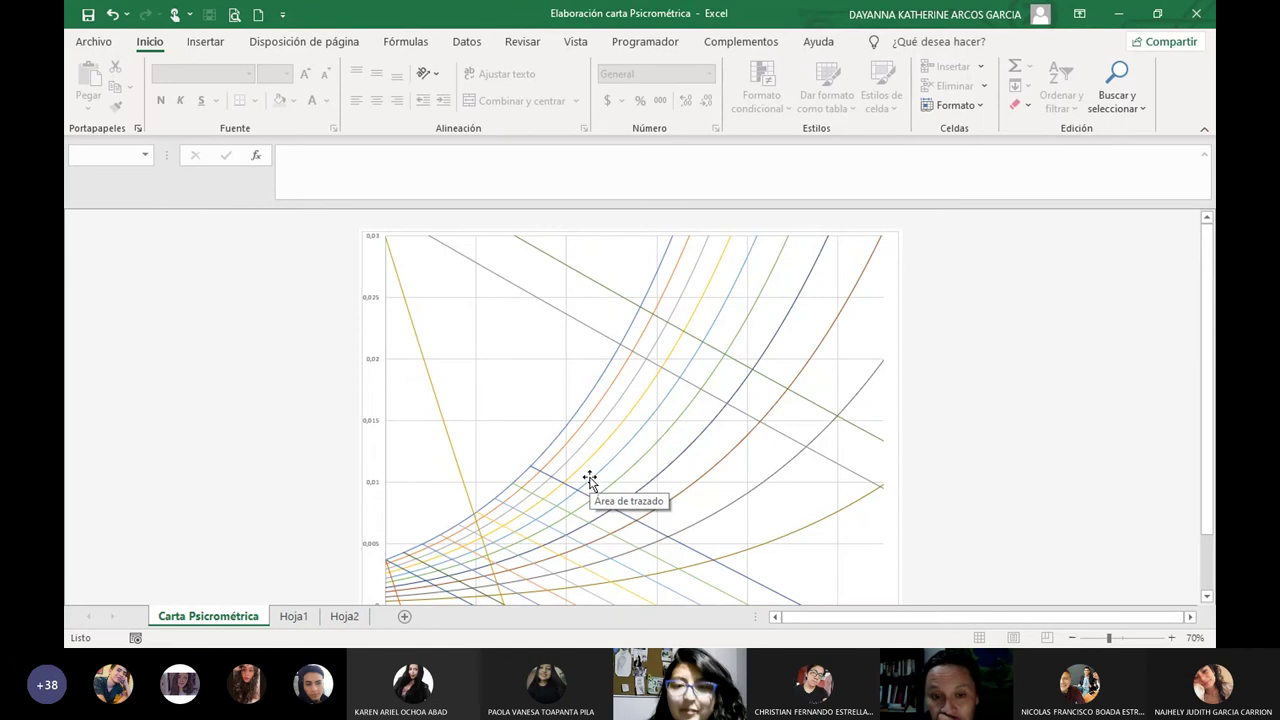
pyautogui.scroll(-1, 590, 481)
pyautogui.scroll(1, 590, 481)
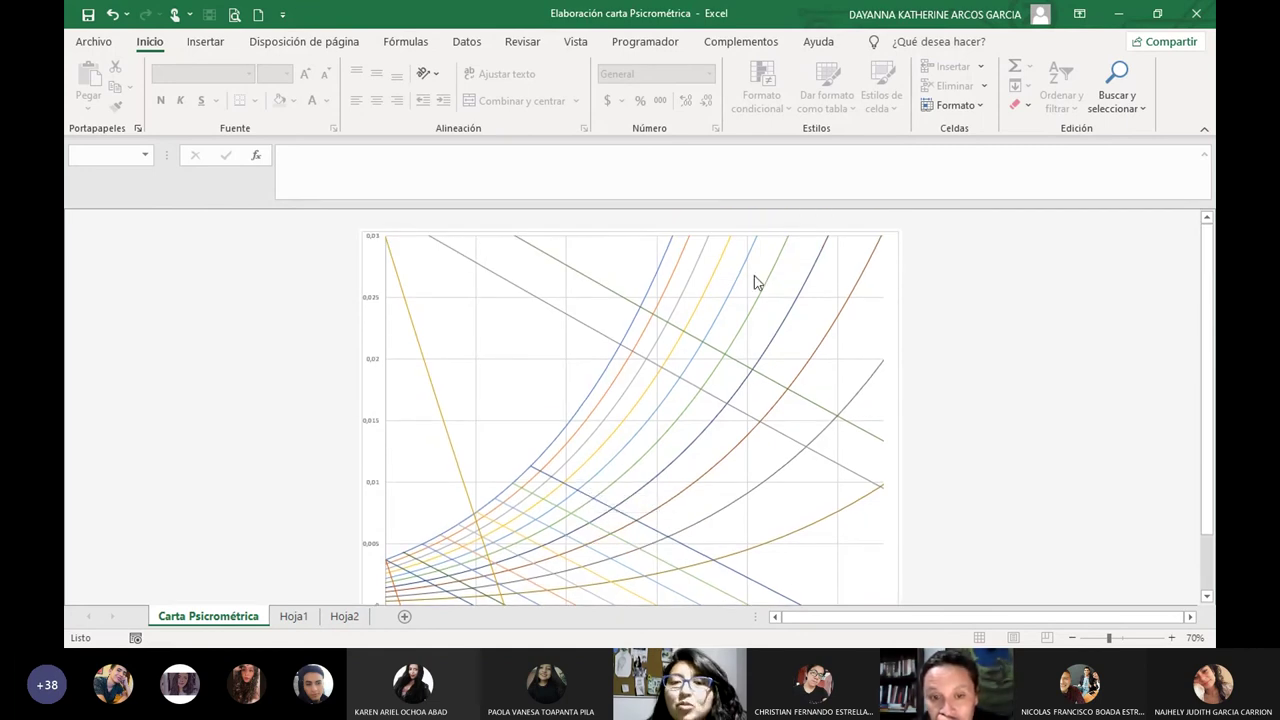
# Examine the VALCON reference psychrometric chart image on Hoja2, including its specific-volume lines and humidity scale.
pyautogui.click(345, 617)
pyautogui.scroll(4, 835, 440)
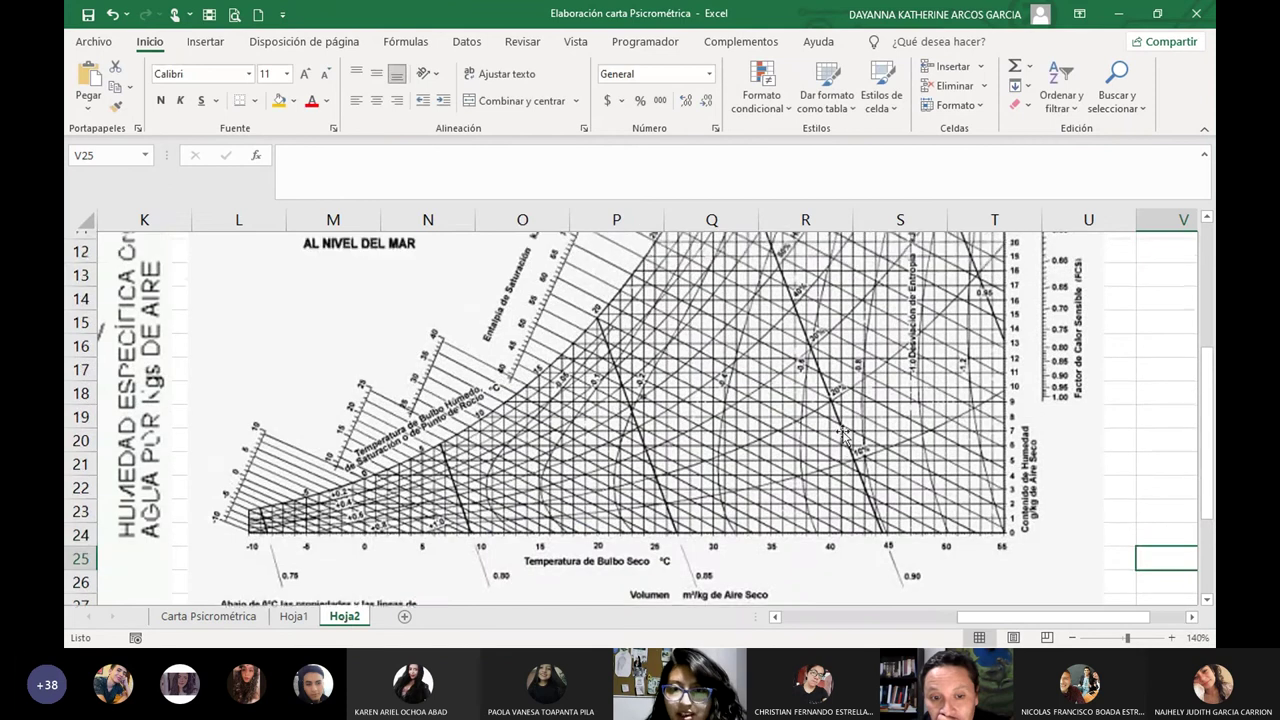
pyautogui.scroll(-3, 858, 362)
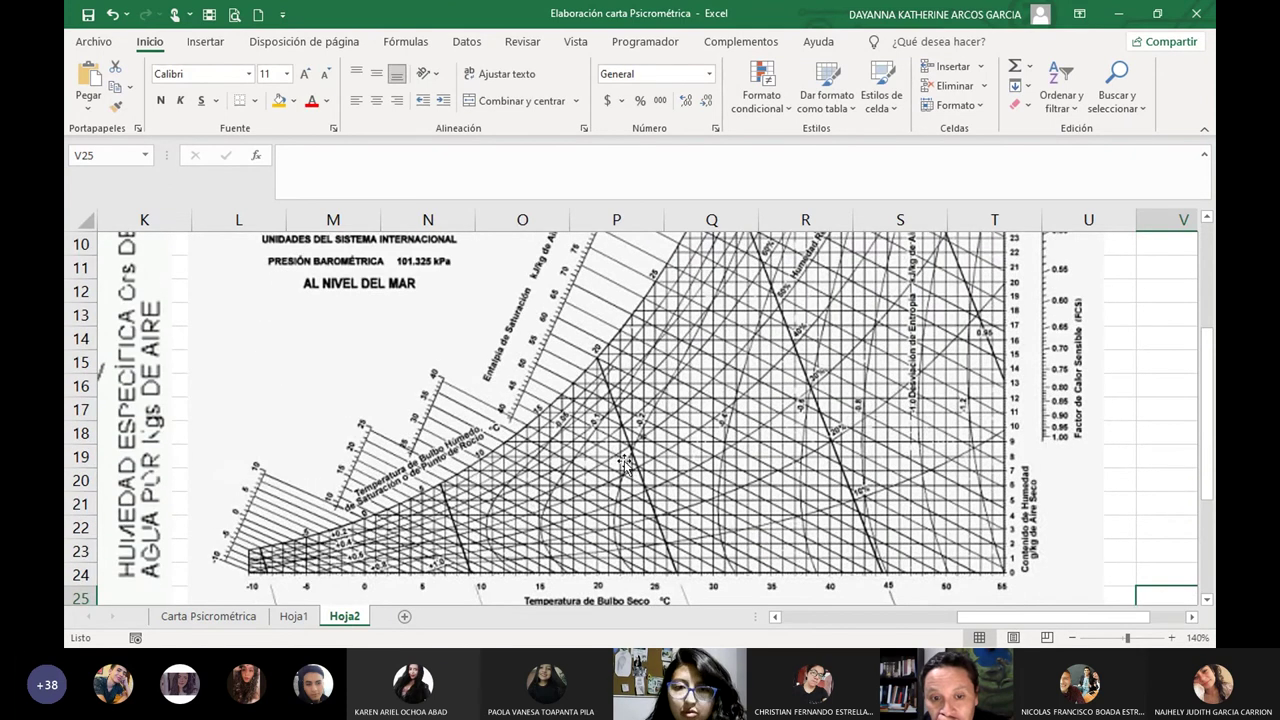
pyautogui.scroll(3, 624, 464)
pyautogui.scroll(-4, 832, 368)
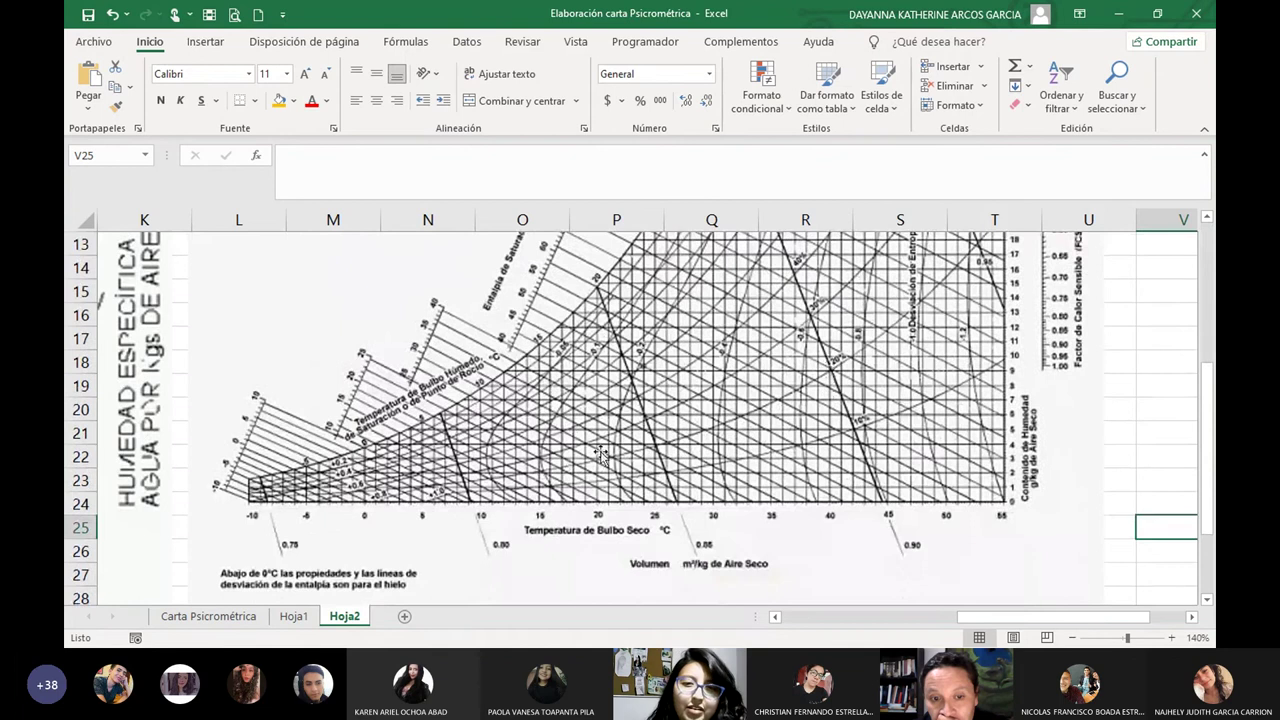
pyautogui.scroll(4, 745, 445)
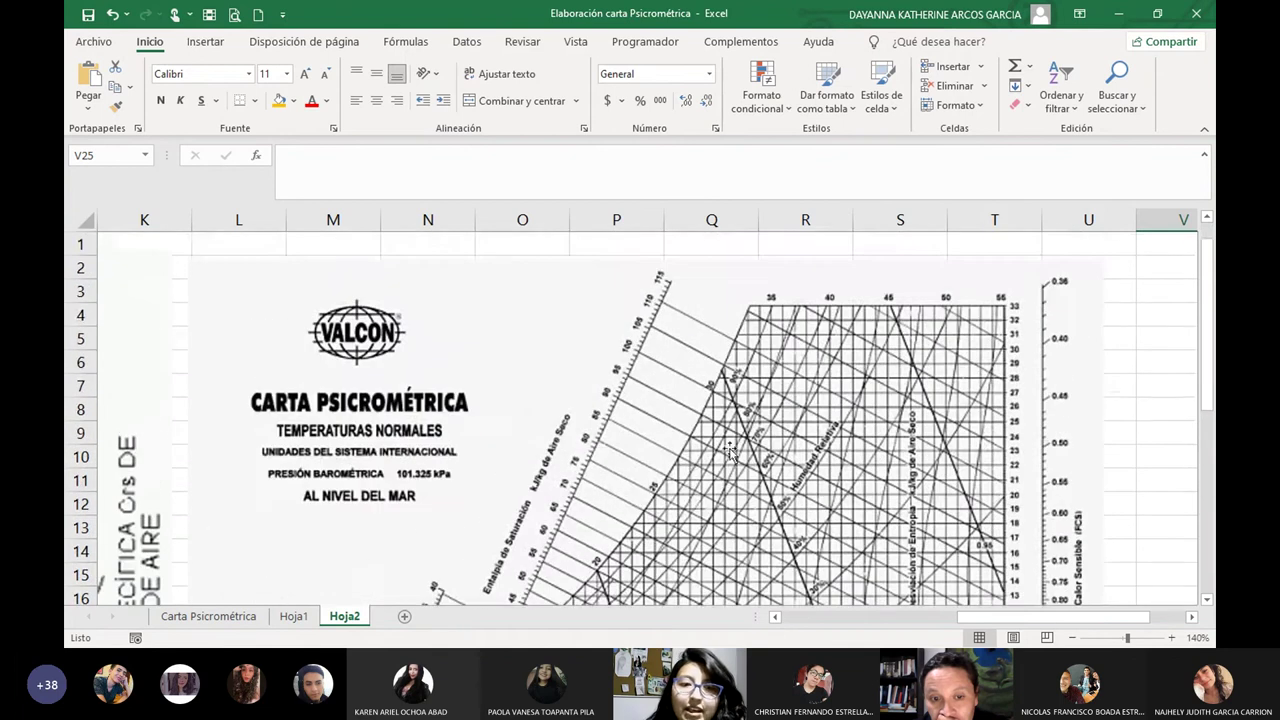
# Review the Entalpía kJ/kg table on Hoja1, columns AX to BG, and the H formula shown above it.
pyautogui.click(228, 619)
pyautogui.click(293, 617)
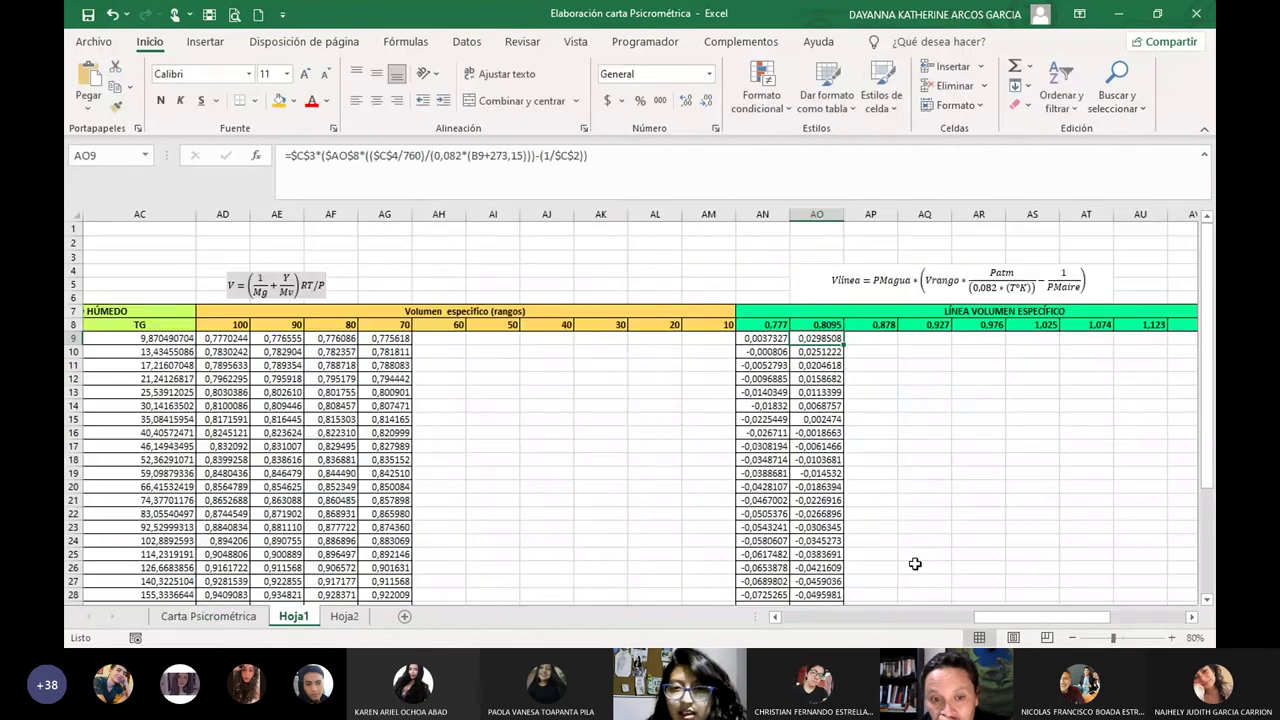
pyautogui.moveTo(1022, 624); pyautogui.dragTo(1115, 622)
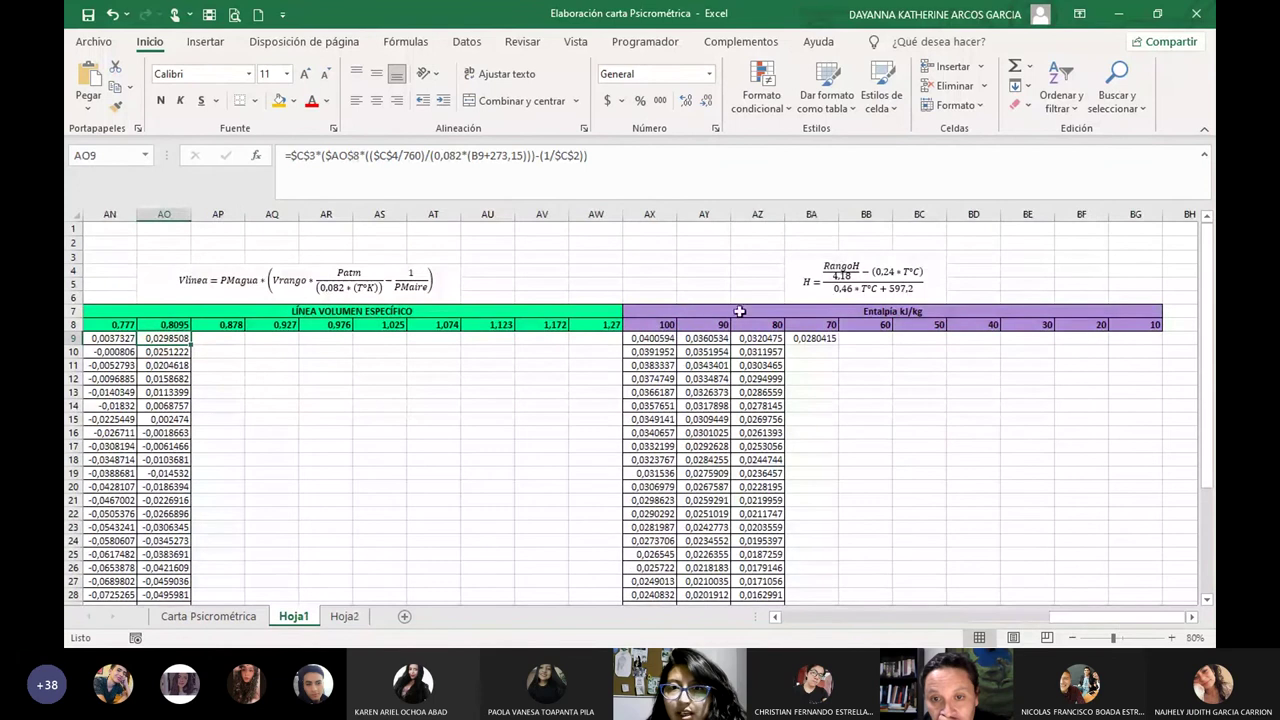
pyautogui.moveTo(689, 309); pyautogui.dragTo(1135, 540)
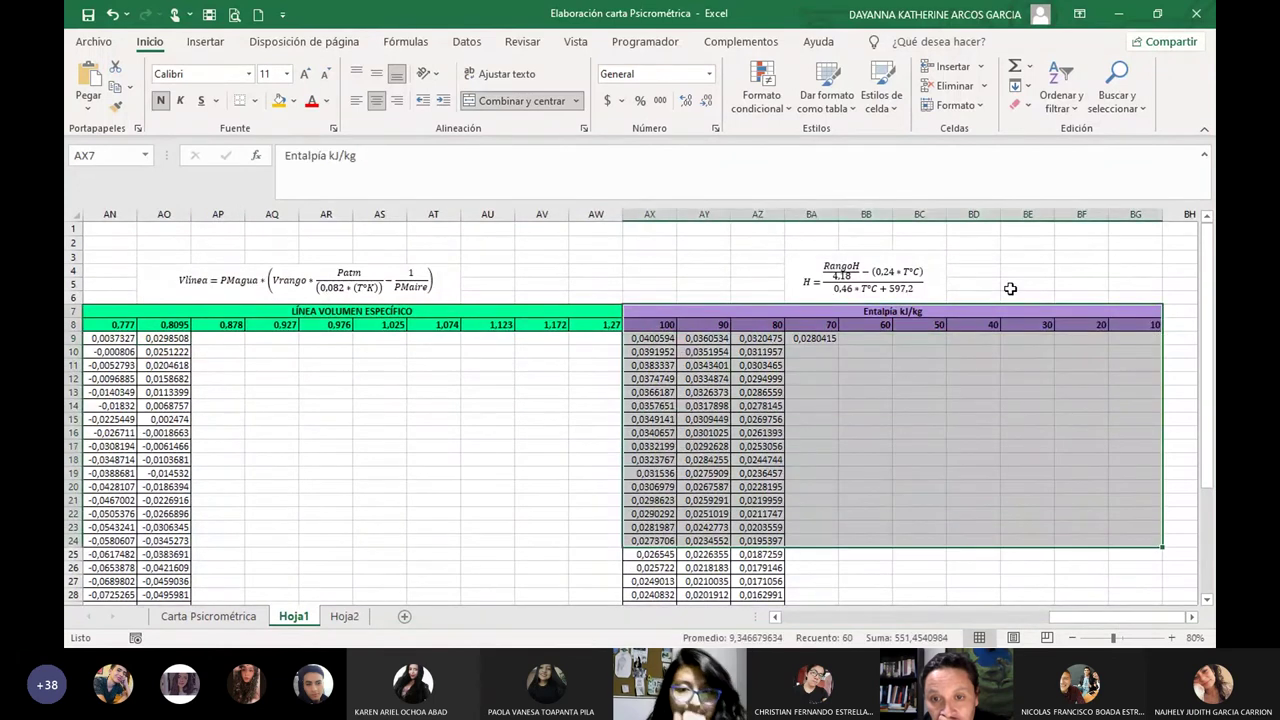
pyautogui.click(1017, 283)
pyautogui.click(892, 281)
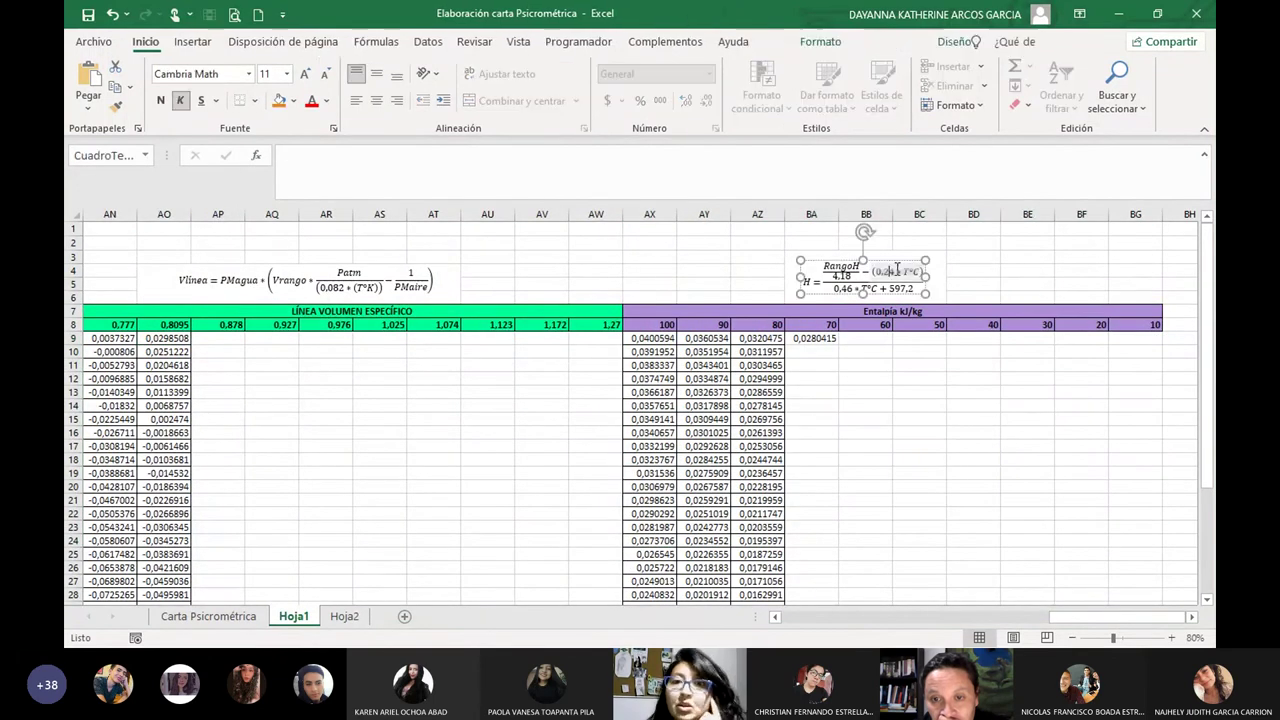
pyautogui.click(983, 281)
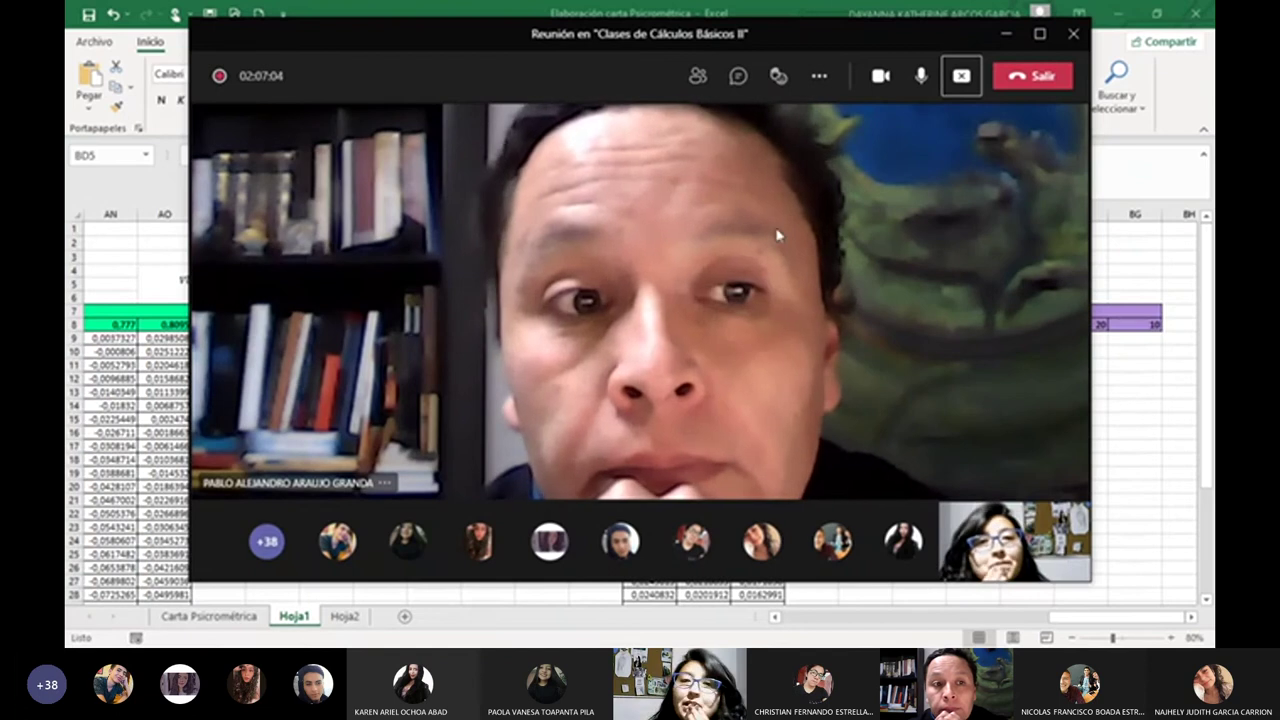
# Stop presenting the screen in the Teams meeting.
pyautogui.click(963, 77)
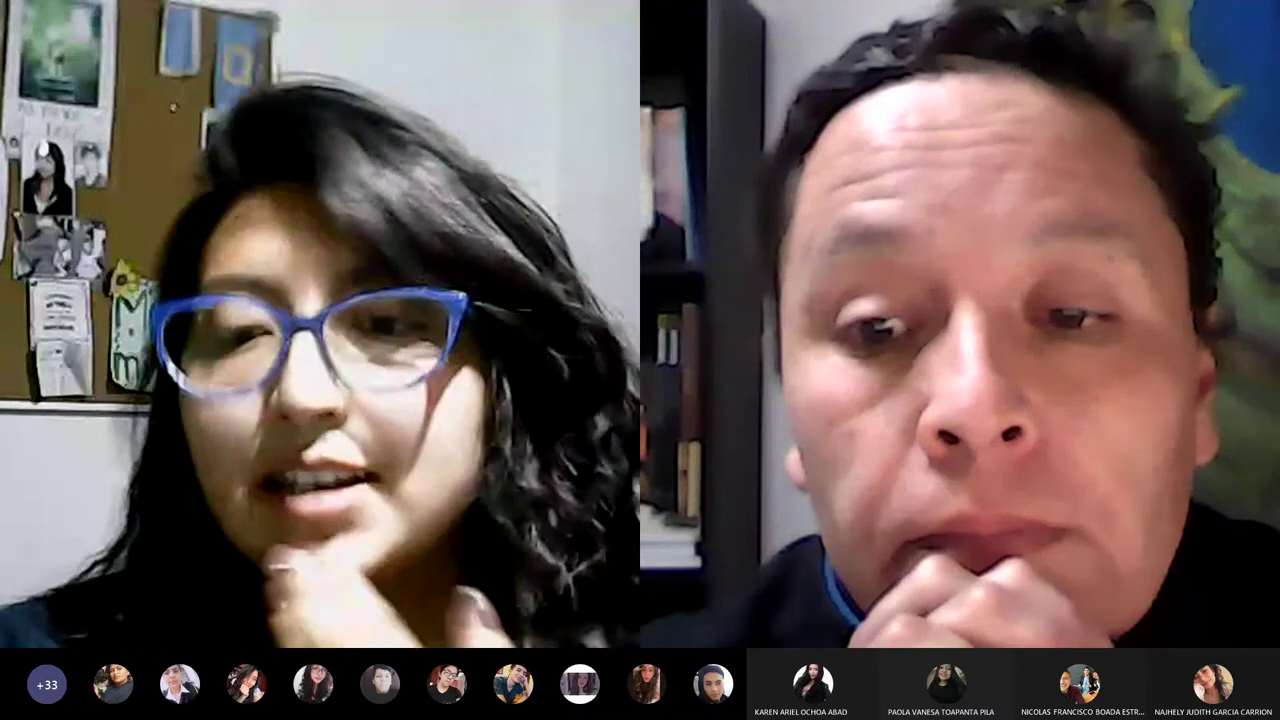